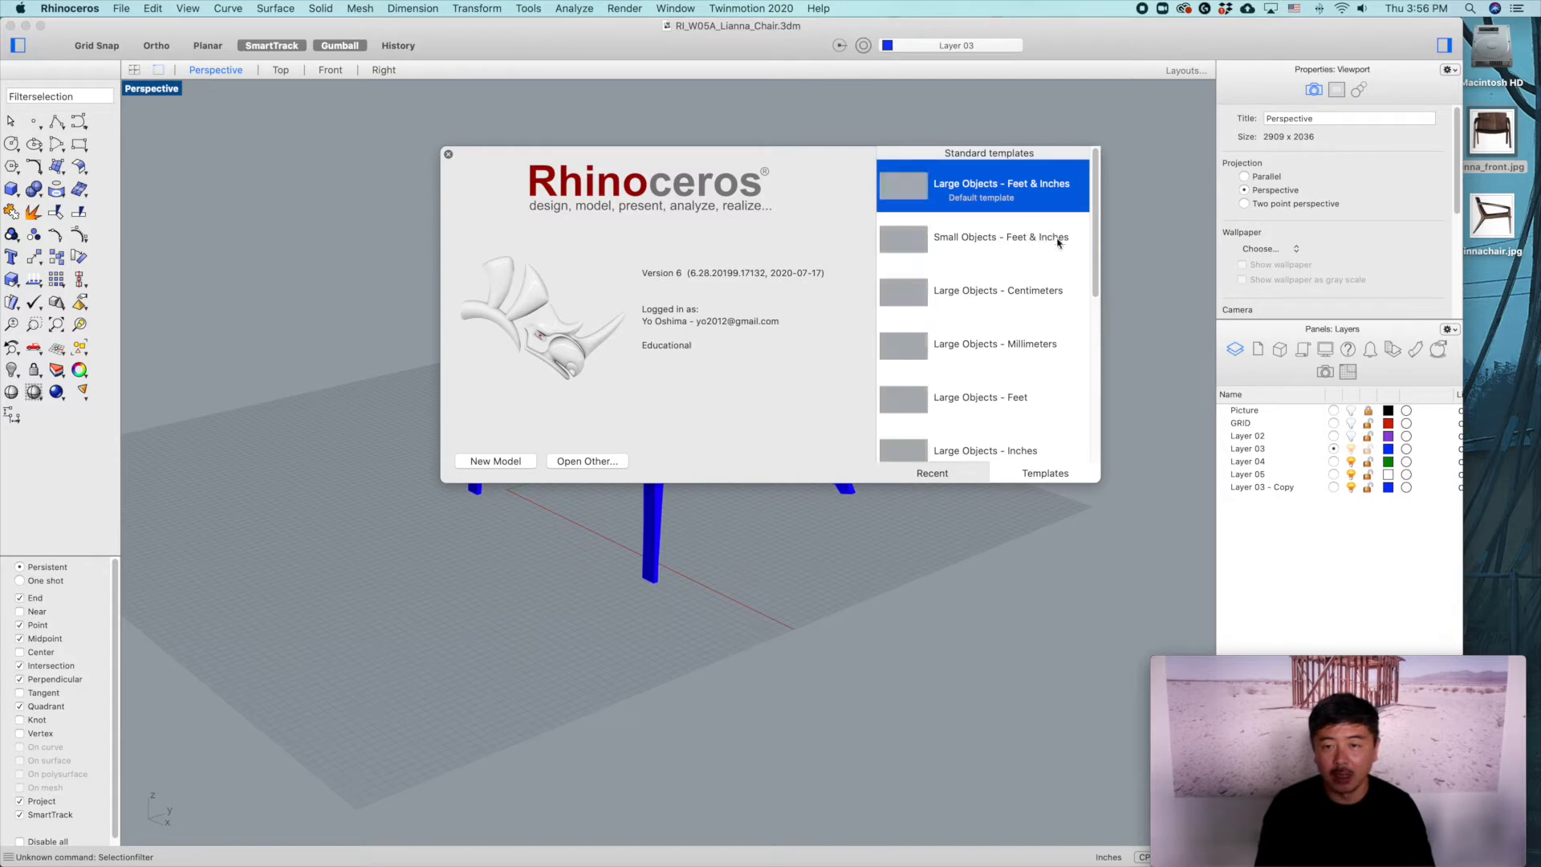
Step: Create a new model from the Large Objects - Inches template
{"action": "scroll", "coordinate": [1052, 274], "scroll_direction": "down", "scroll_amount": 3}
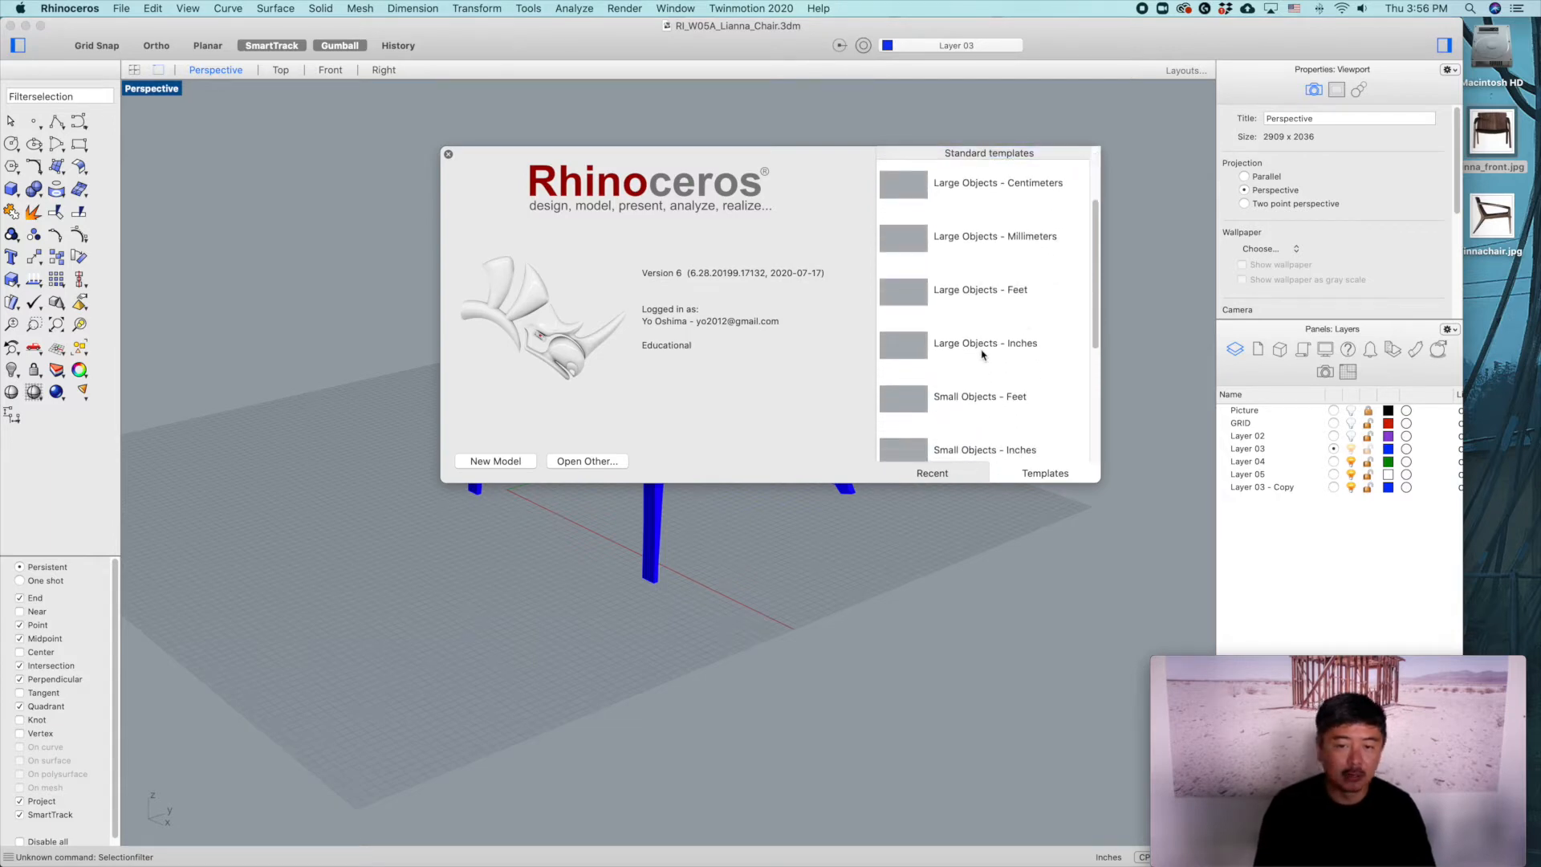
{"action": "mouse_move", "coordinate": [949, 345]}
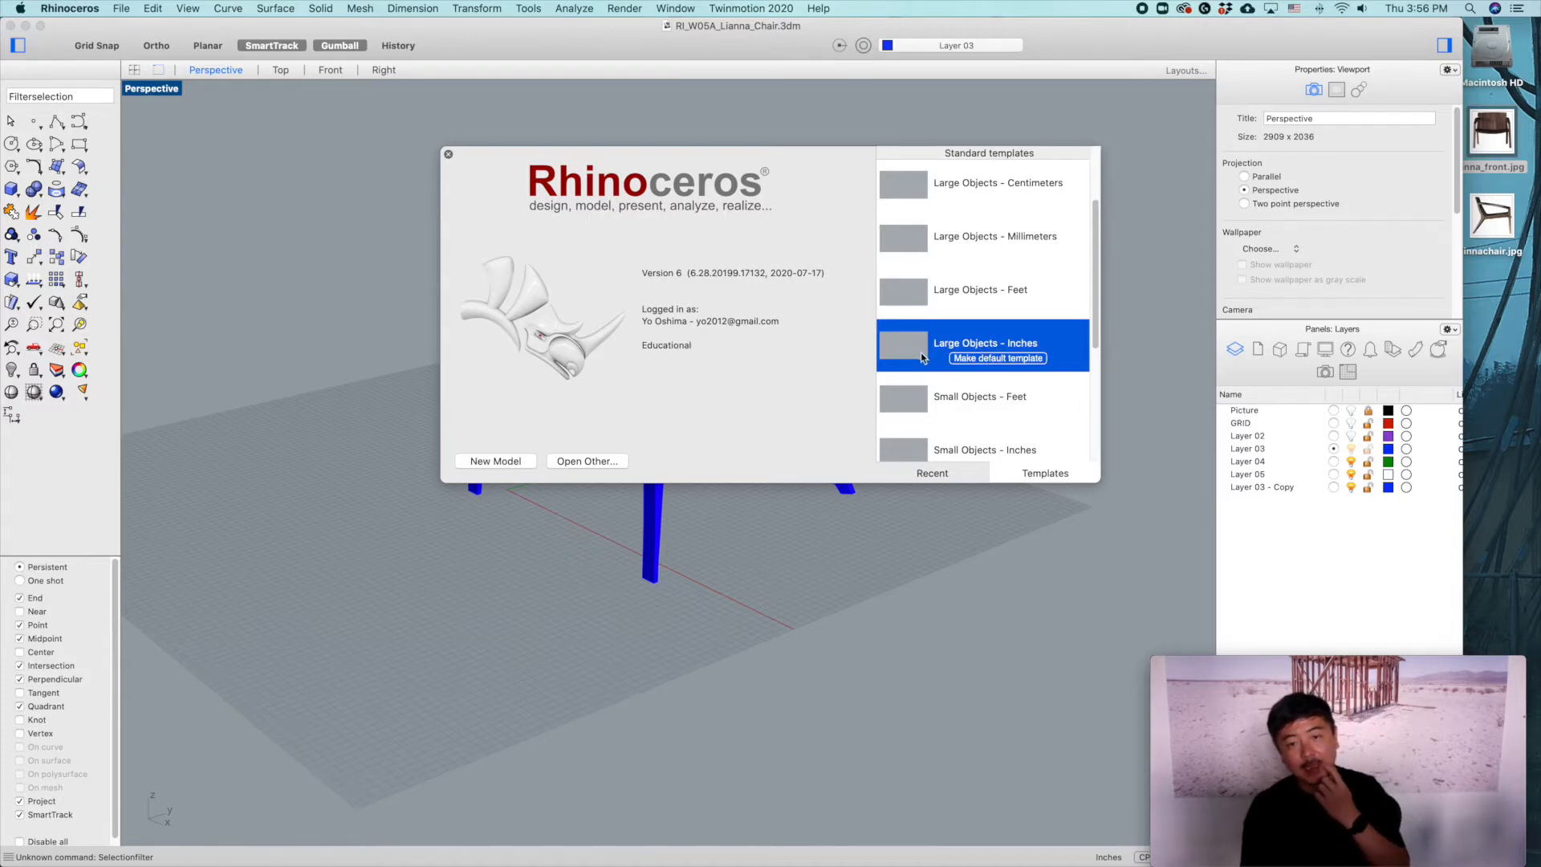
{"action": "left_click", "coordinate": [930, 356]}
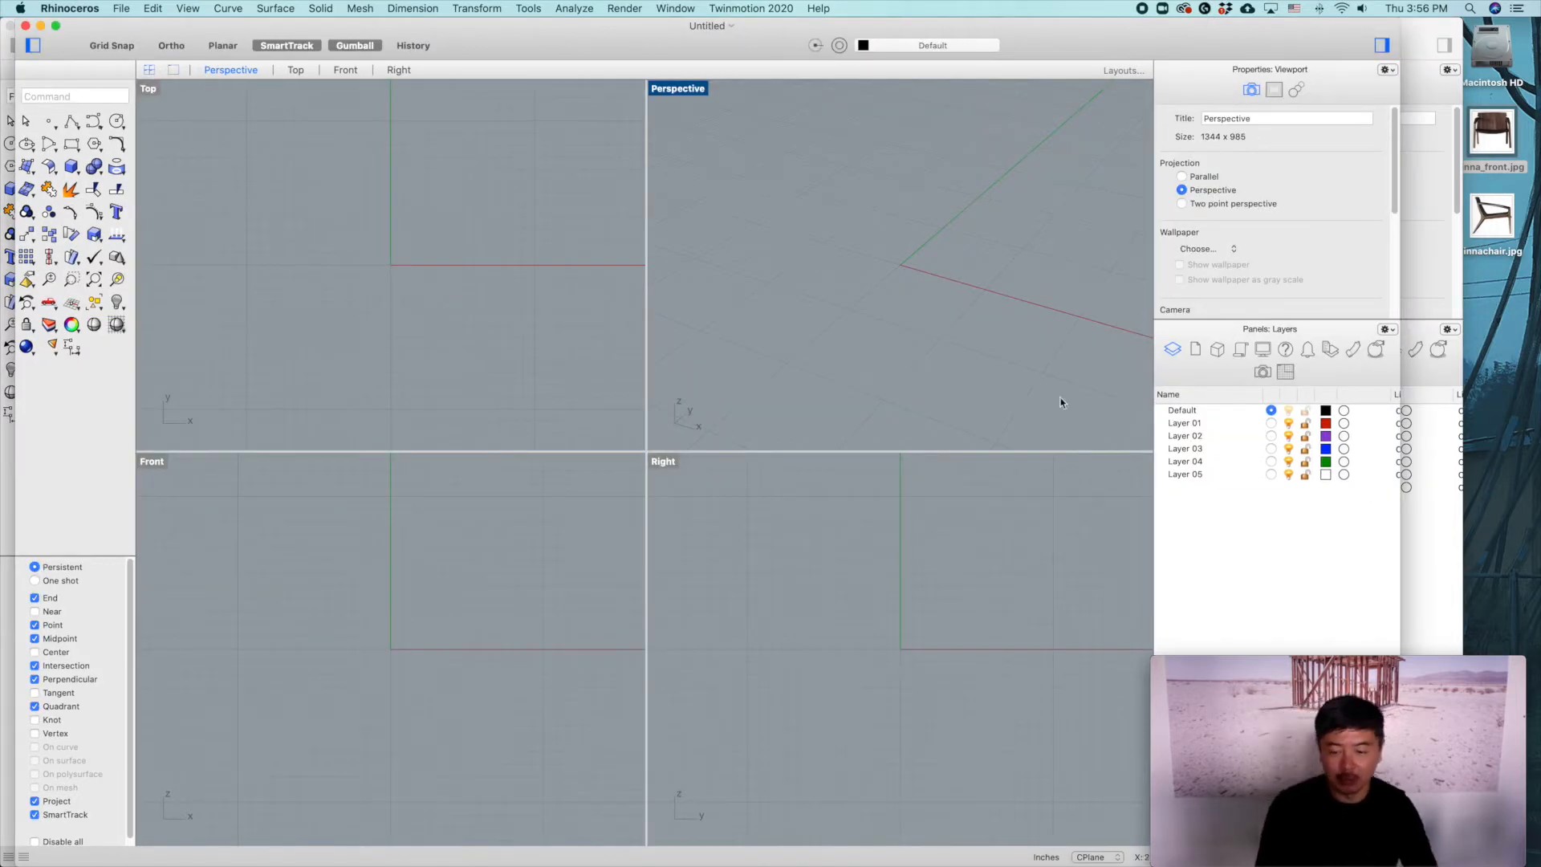
{"action": "left_click_drag", "start_coordinate": [1271, 673], "coordinate": [1279, 672]}
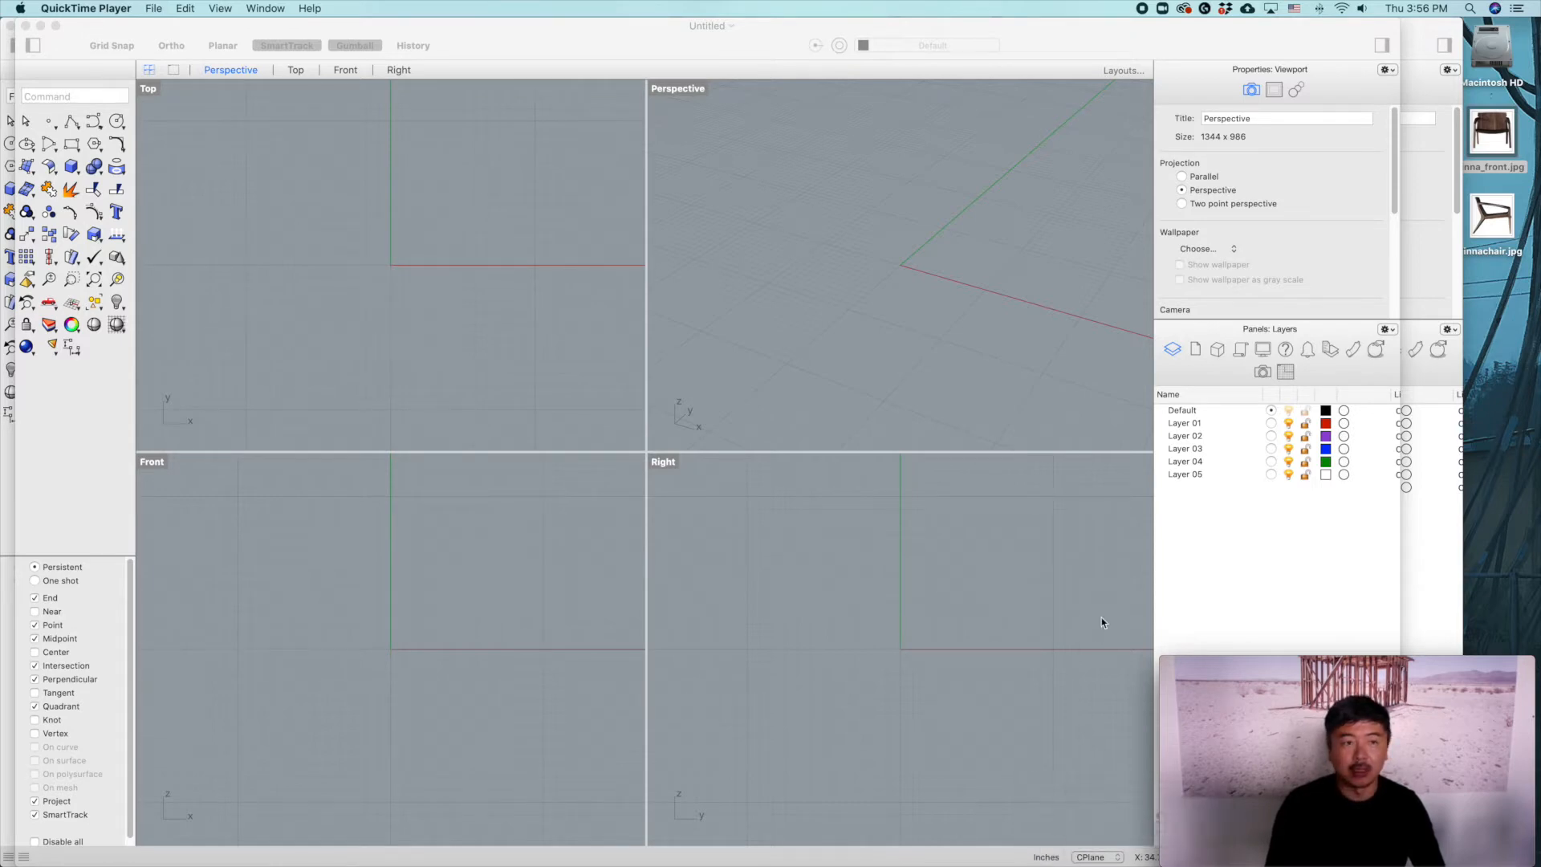
{"action": "left_click", "coordinate": [455, 221]}
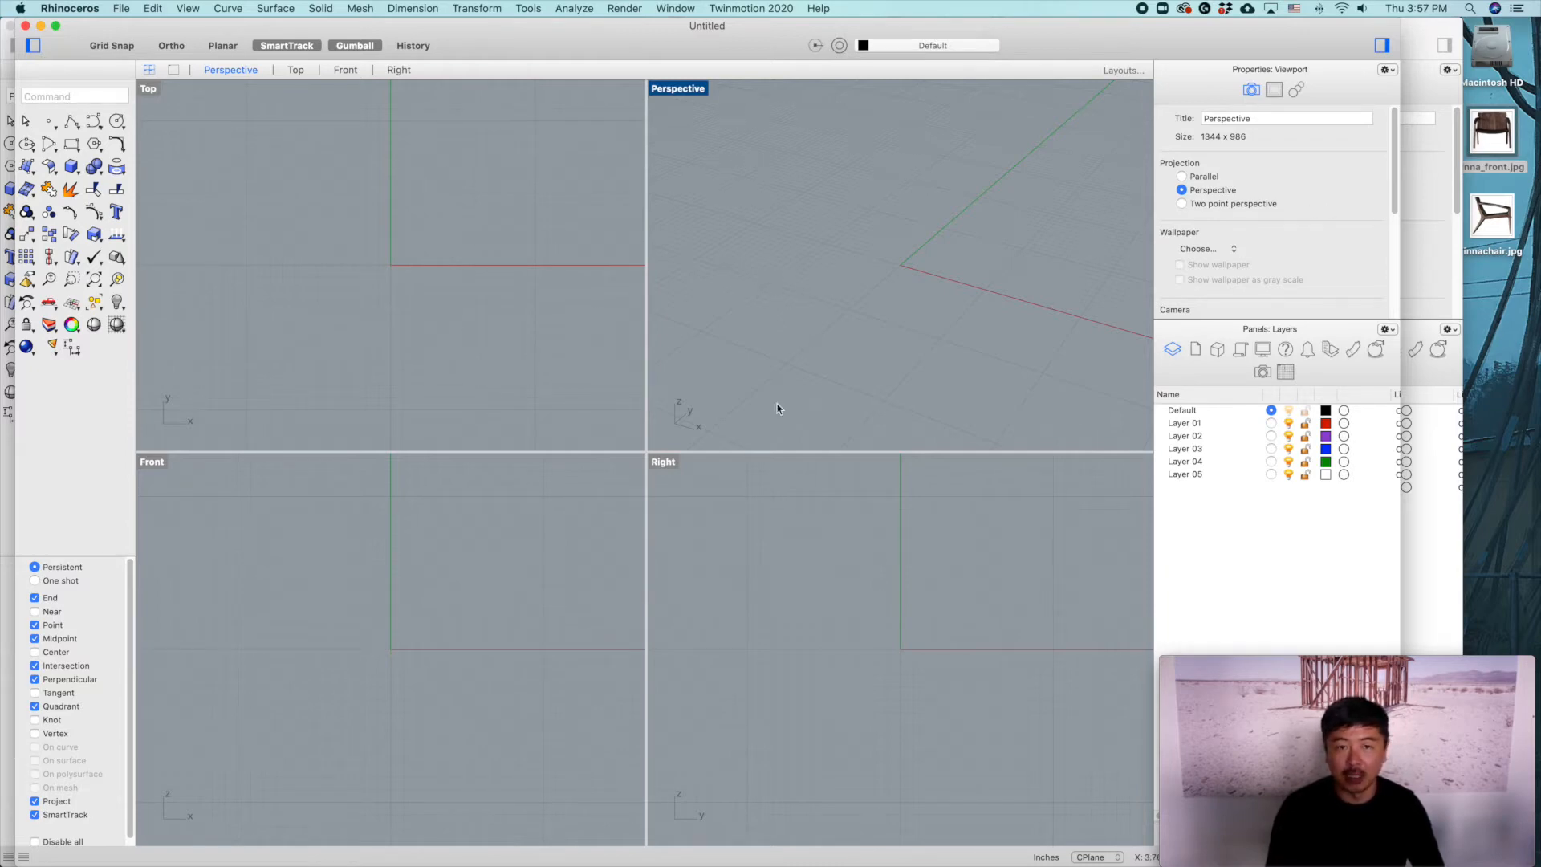
Step: Insert linna_front.jpg as a picture in the Front view, with its first corner at the origin
{"action": "right_click_drag", "start_coordinate": [416, 597], "coordinate": [360, 591]}
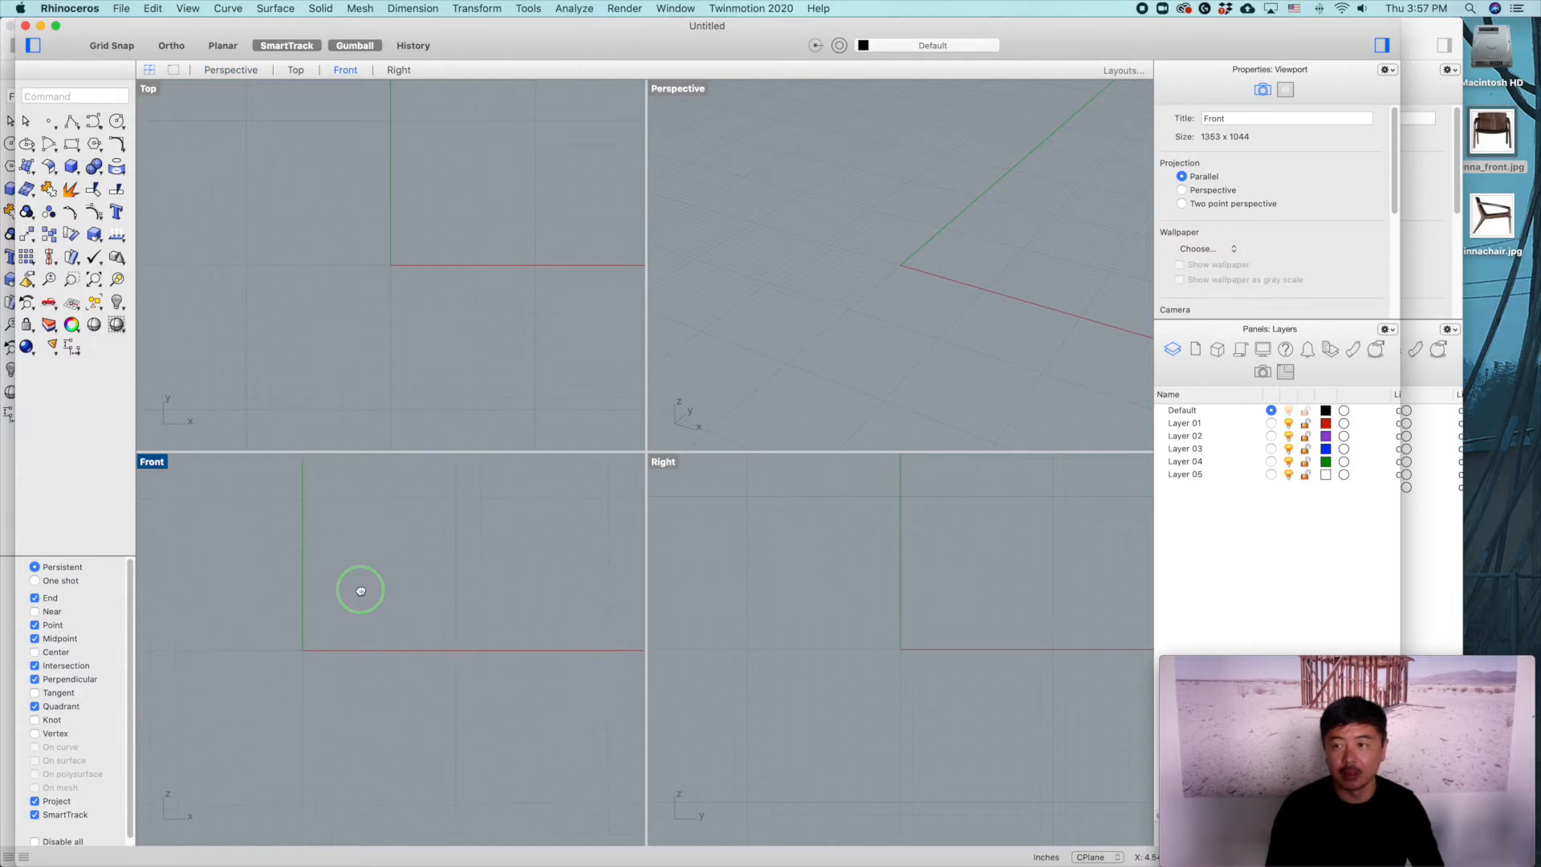
{"action": "scroll", "coordinate": [373, 595], "scroll_direction": "down", "scroll_amount": 2}
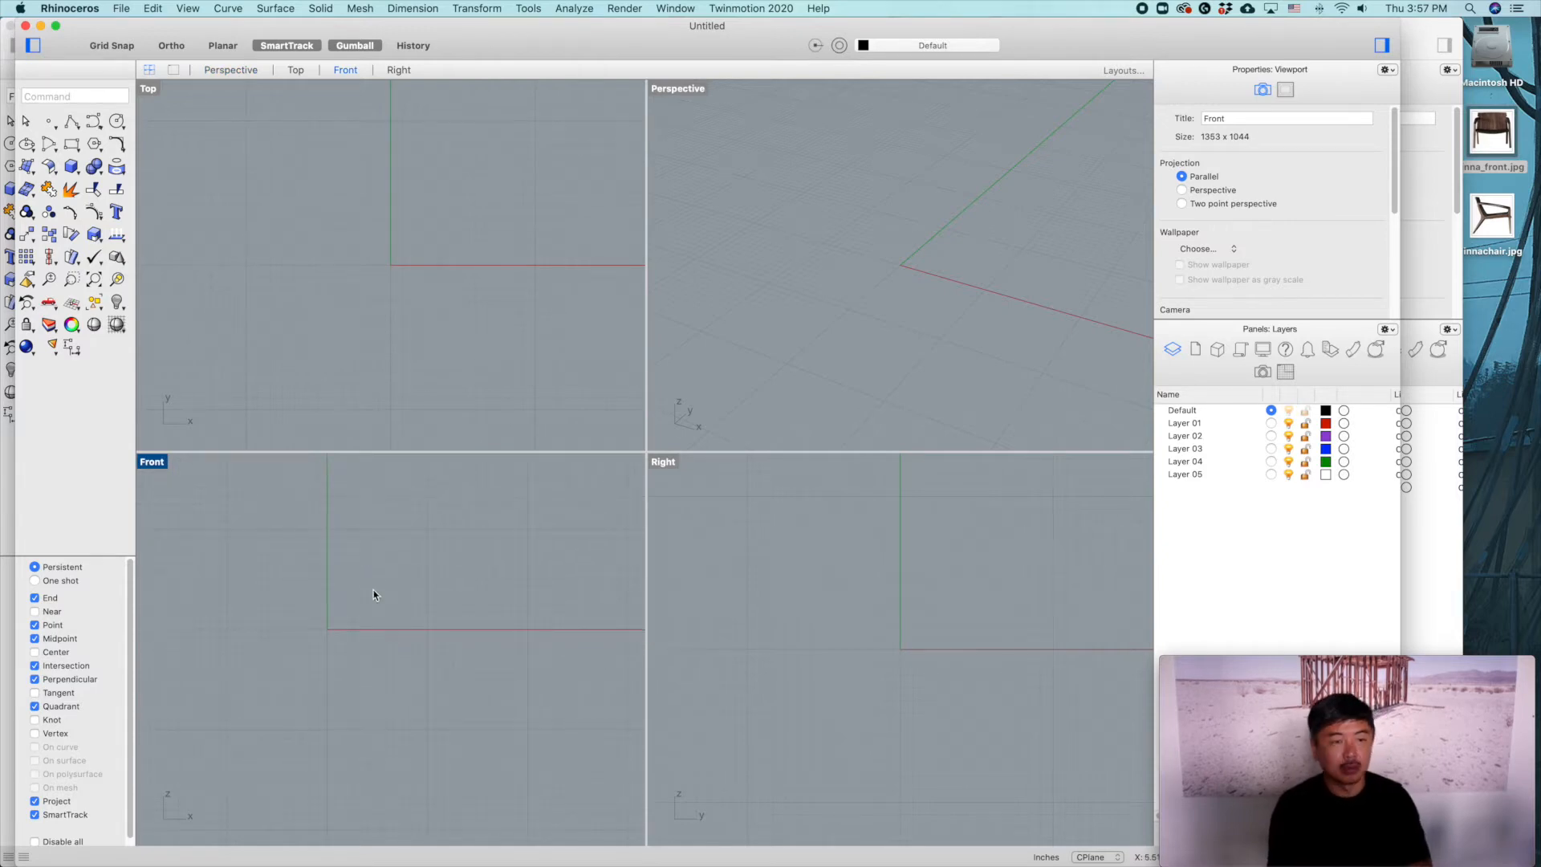
{"action": "type", "text": "Picture"}
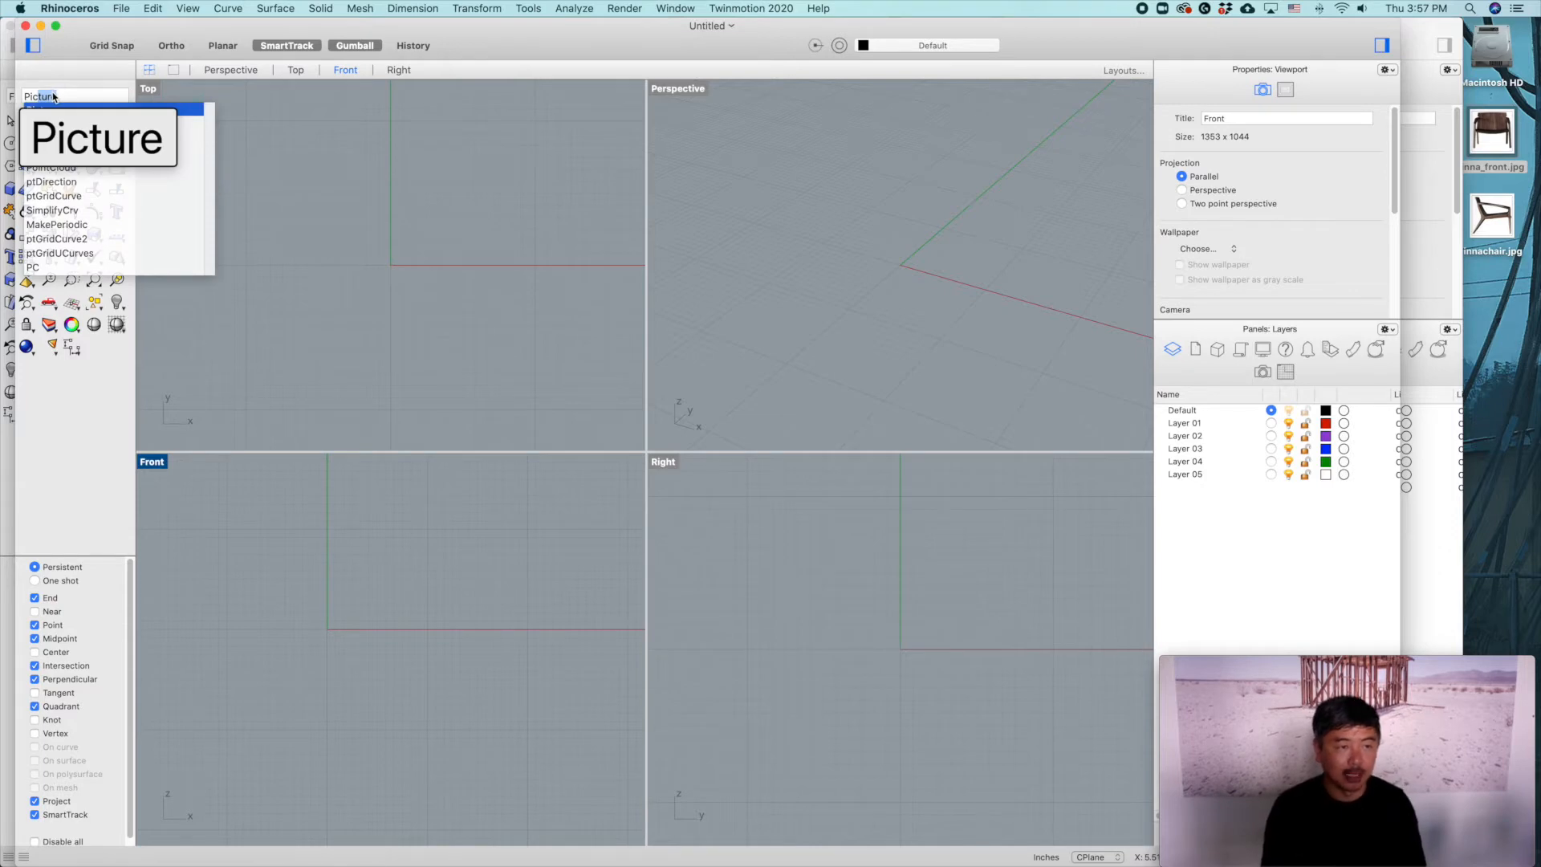
{"action": "key", "text": "Return"}
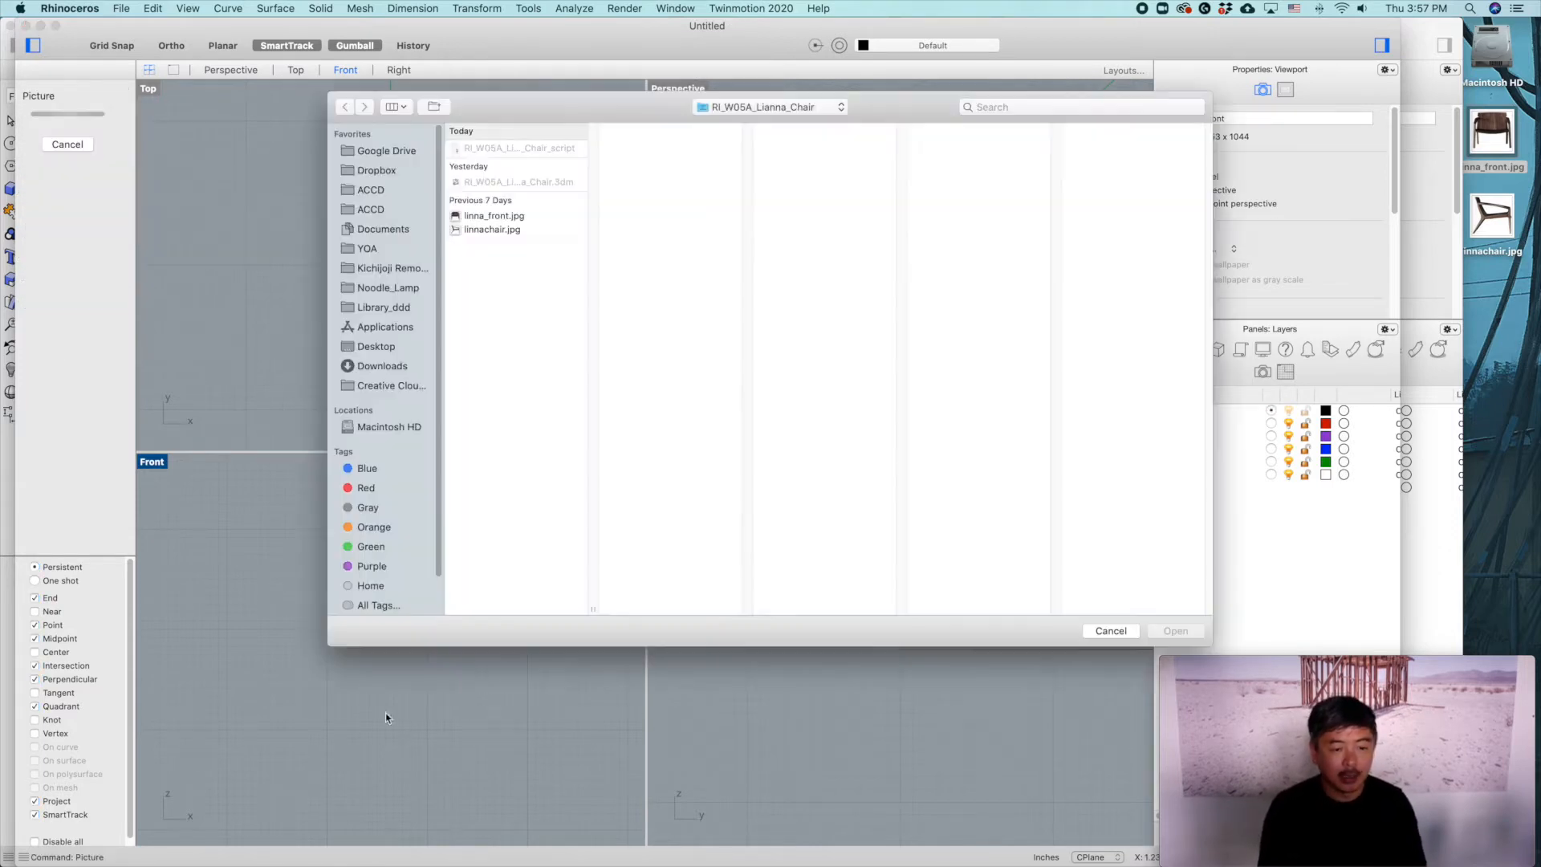
{"action": "left_click", "coordinate": [494, 216]}
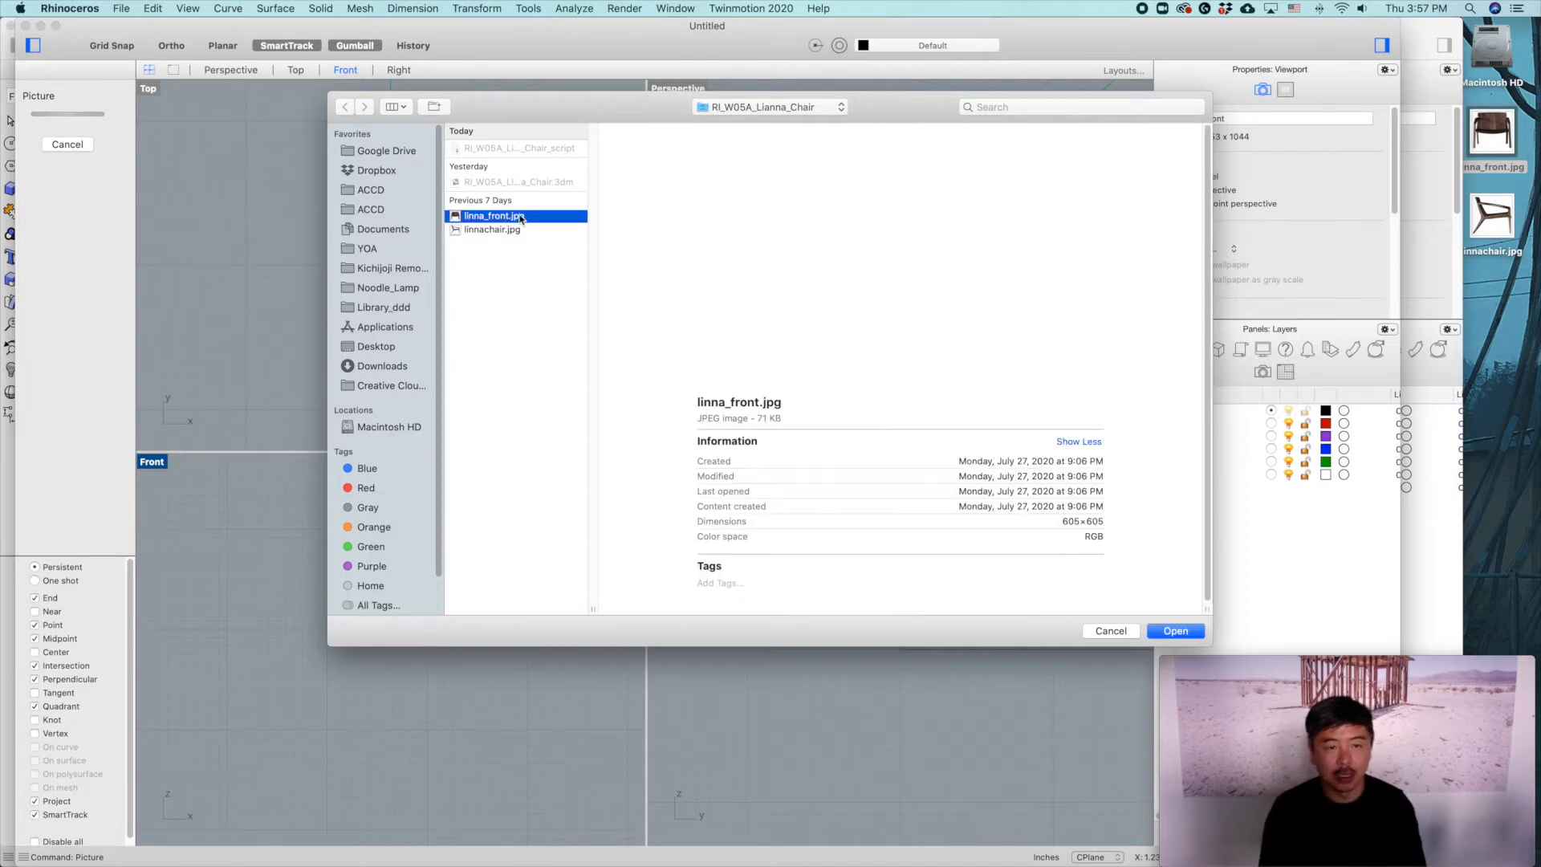
{"action": "left_click", "coordinate": [1172, 631]}
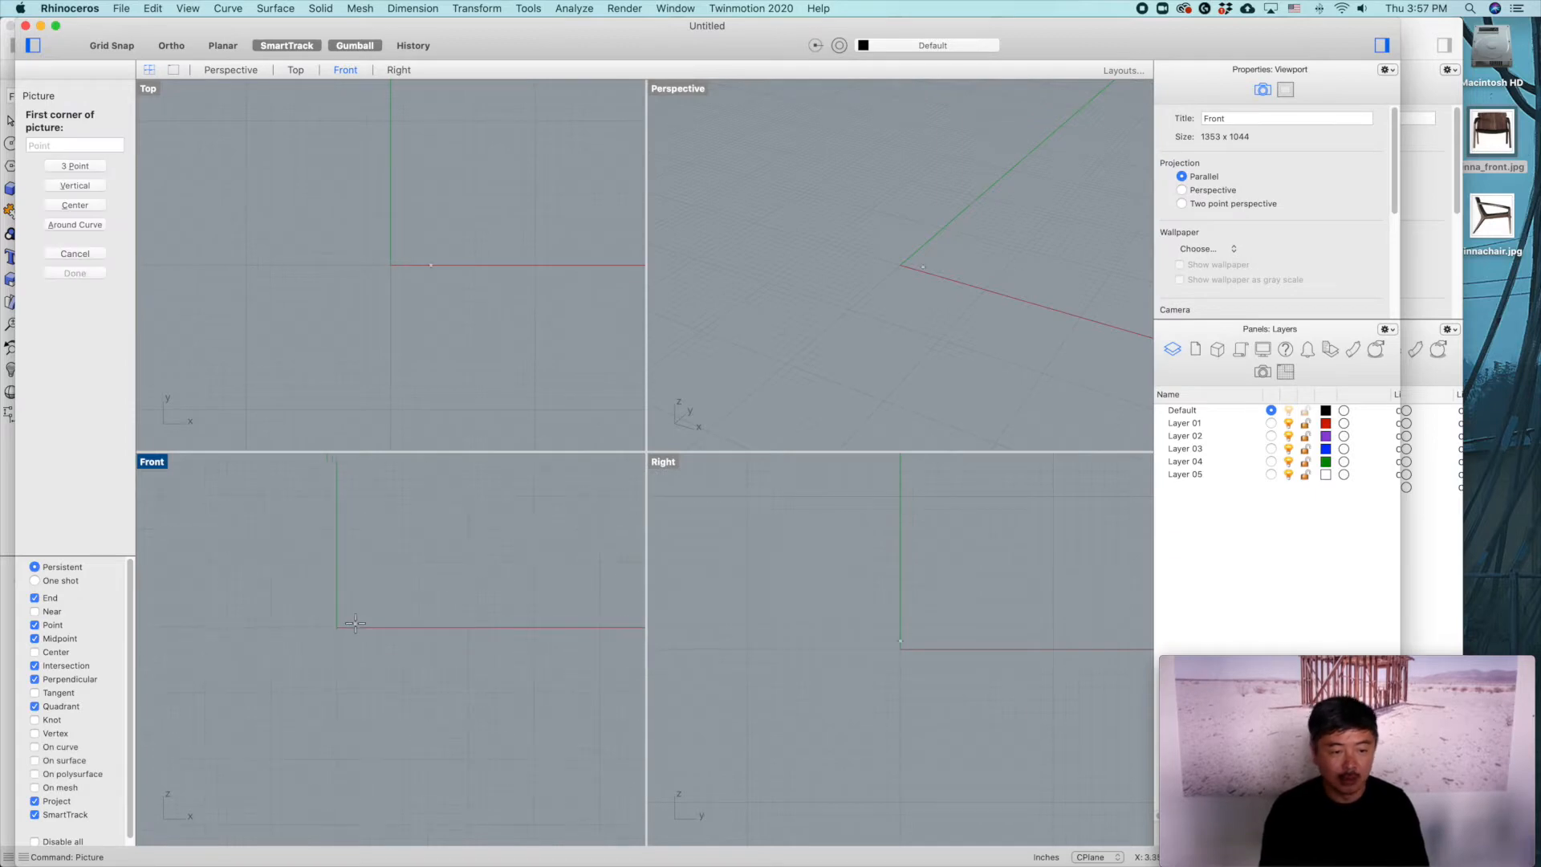
{"action": "left_click", "coordinate": [338, 628]}
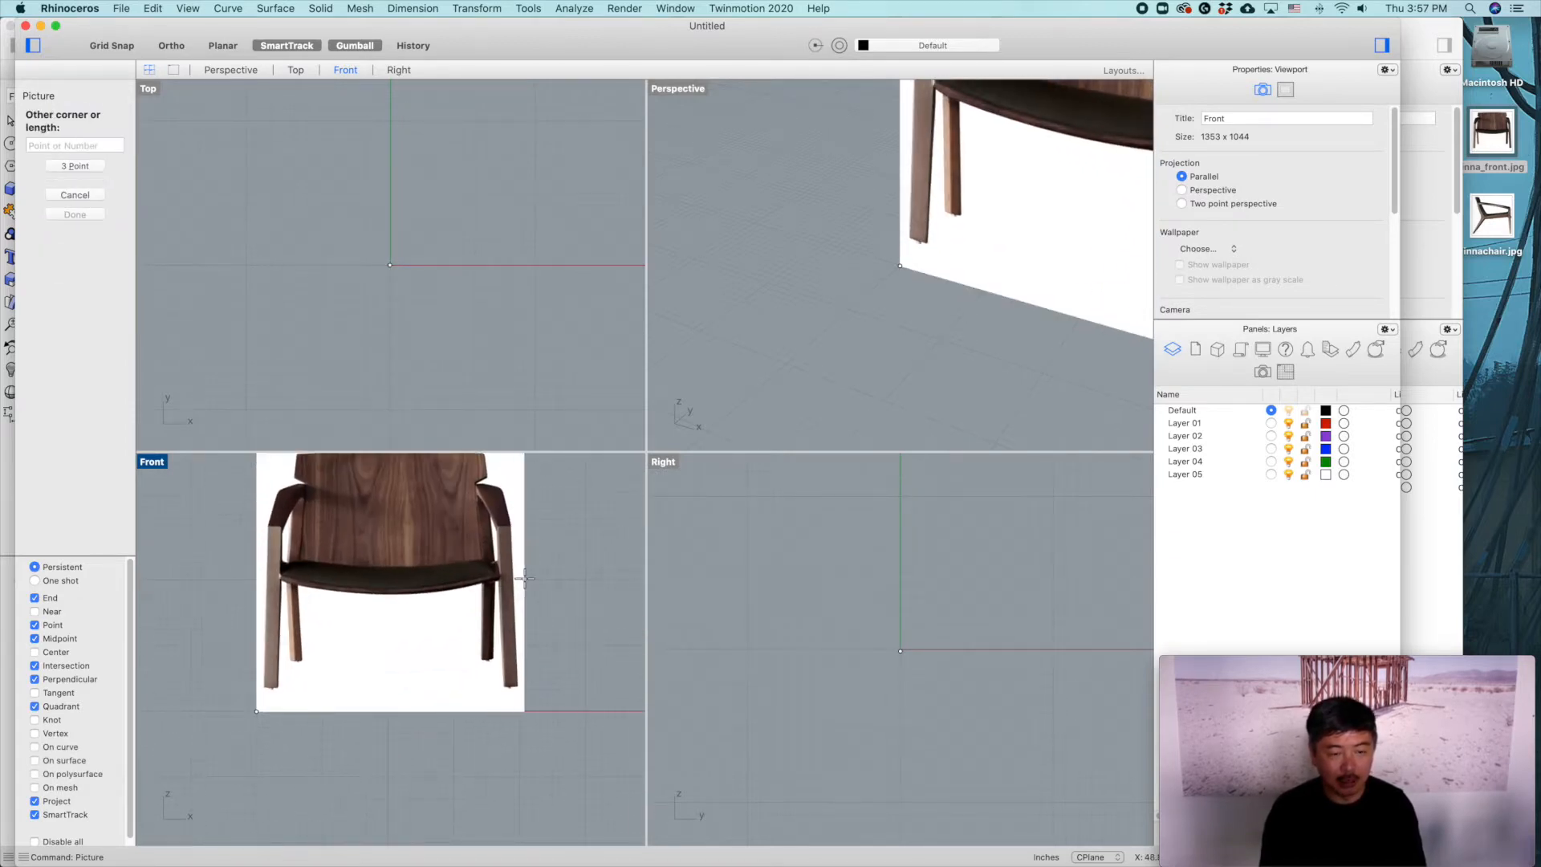
{"action": "right_click_drag", "start_coordinate": [582, 593], "coordinate": [482, 687]}
{"action": "scroll", "coordinate": [482, 687], "scroll_direction": "down", "scroll_amount": 2}
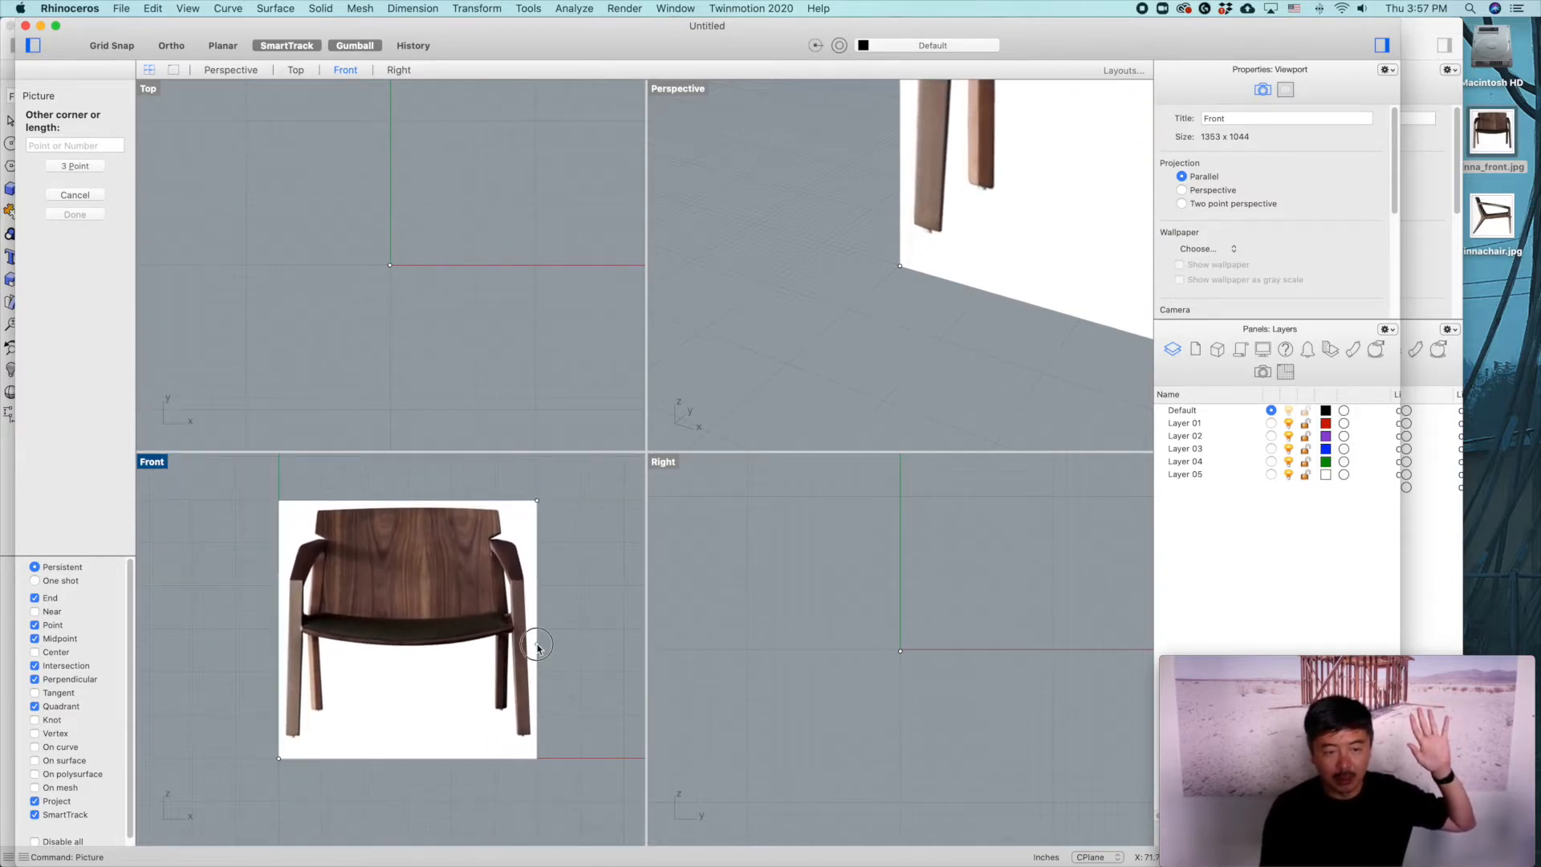
{"action": "left_click", "coordinate": [538, 646]}
Step: Insert linnachair.jpg from the RI_W05A_Lianna_Chair folder as a picture in the Right view, with its first corner at the origin
{"action": "left_click", "coordinate": [798, 363]}
{"action": "scroll", "coordinate": [811, 616], "scroll_direction": "down", "scroll_amount": 8}
{"action": "right_click_drag", "start_coordinate": [826, 590], "coordinate": [842, 658]}
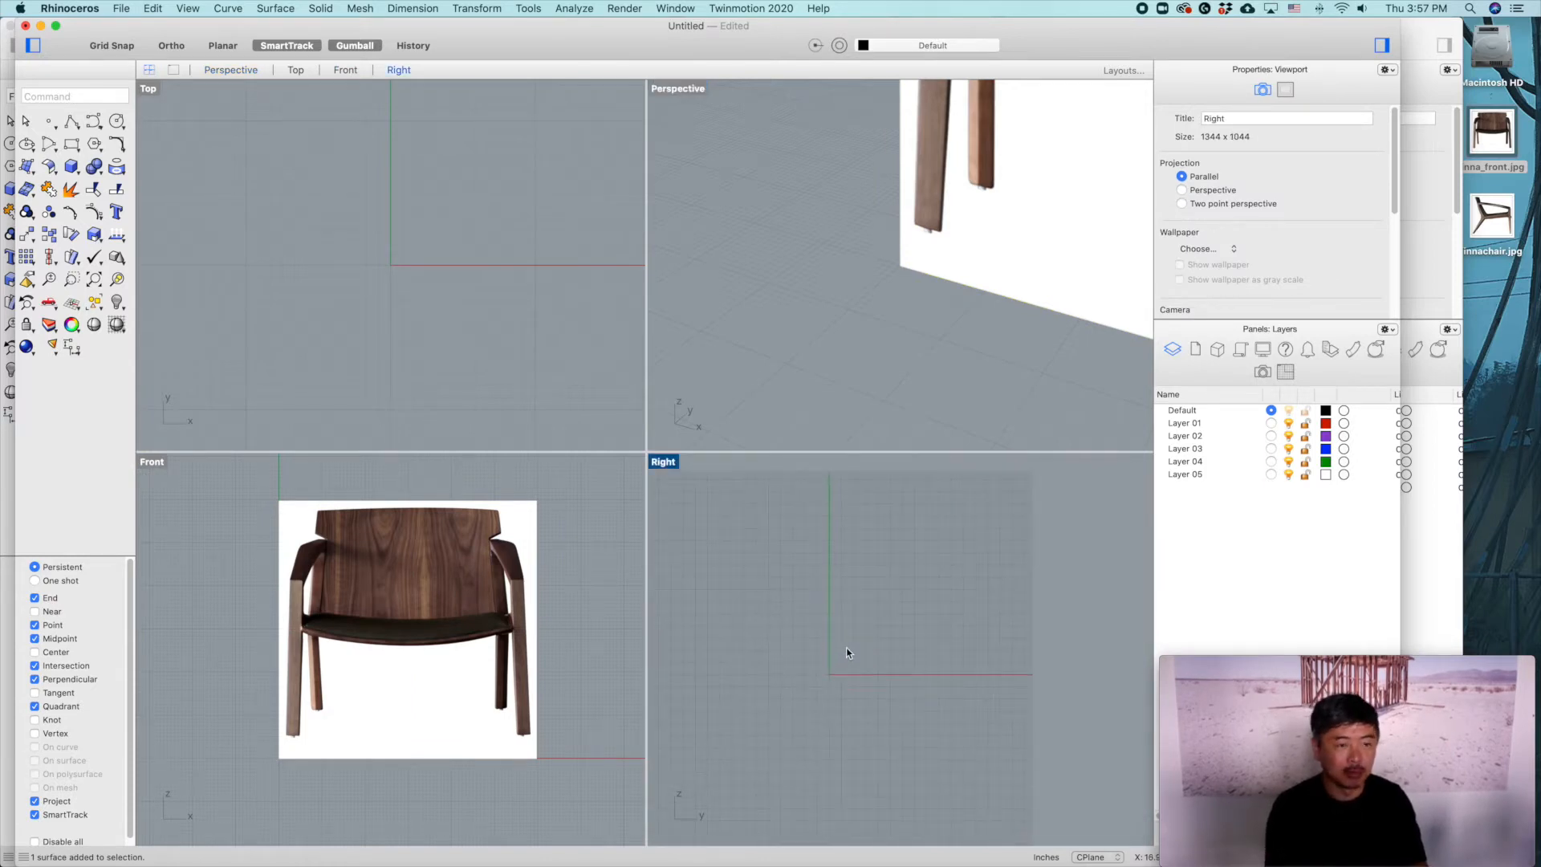
{"action": "type", "text": "Pic"}
{"action": "key", "text": "Return"}
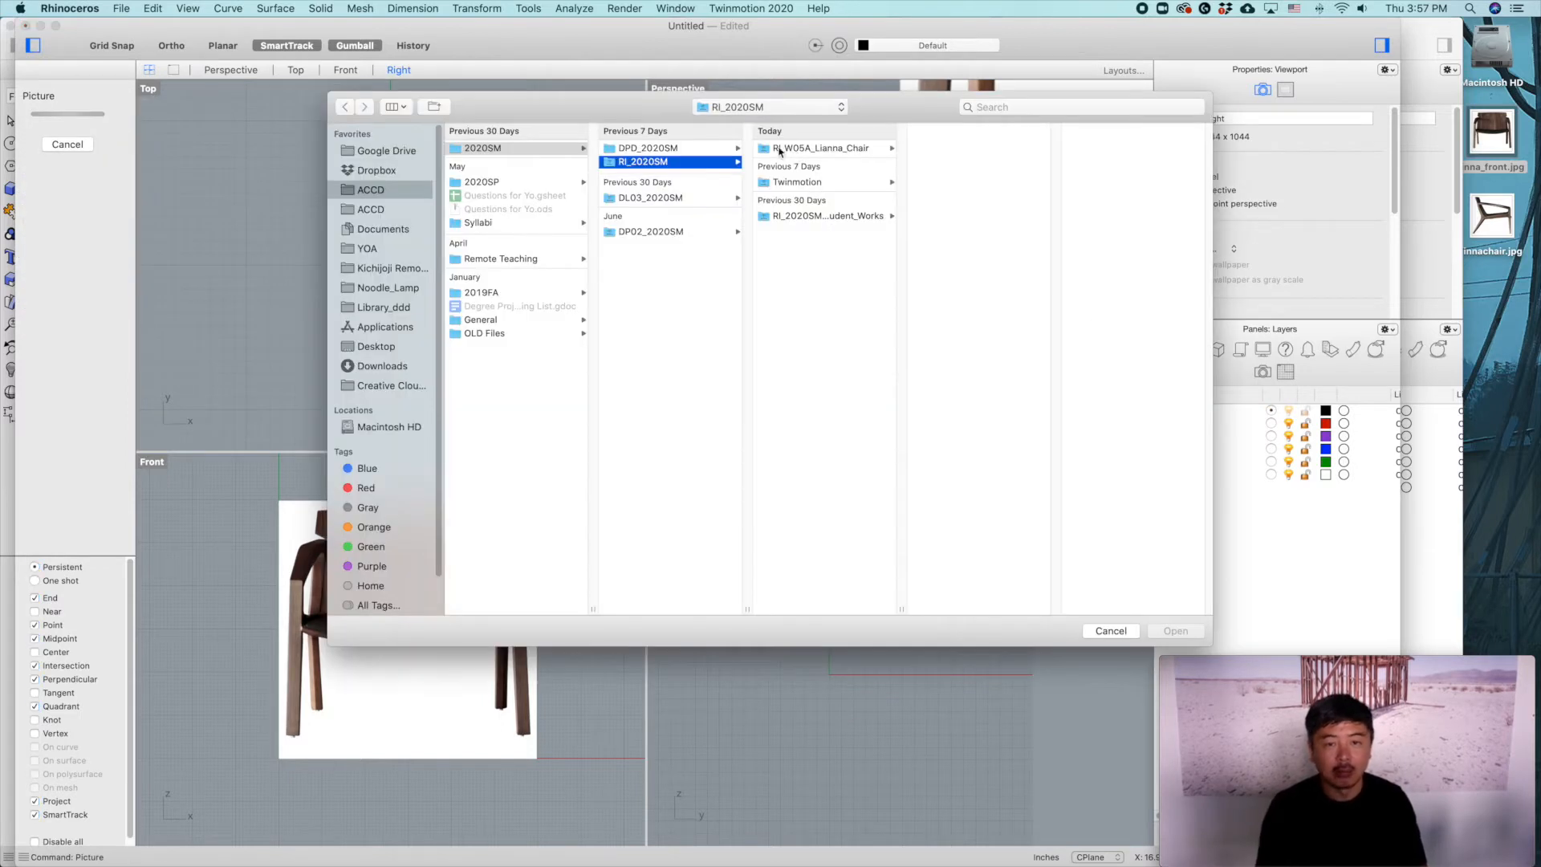
{"action": "left_click", "coordinate": [803, 149]}
{"action": "left_click", "coordinate": [963, 231]}
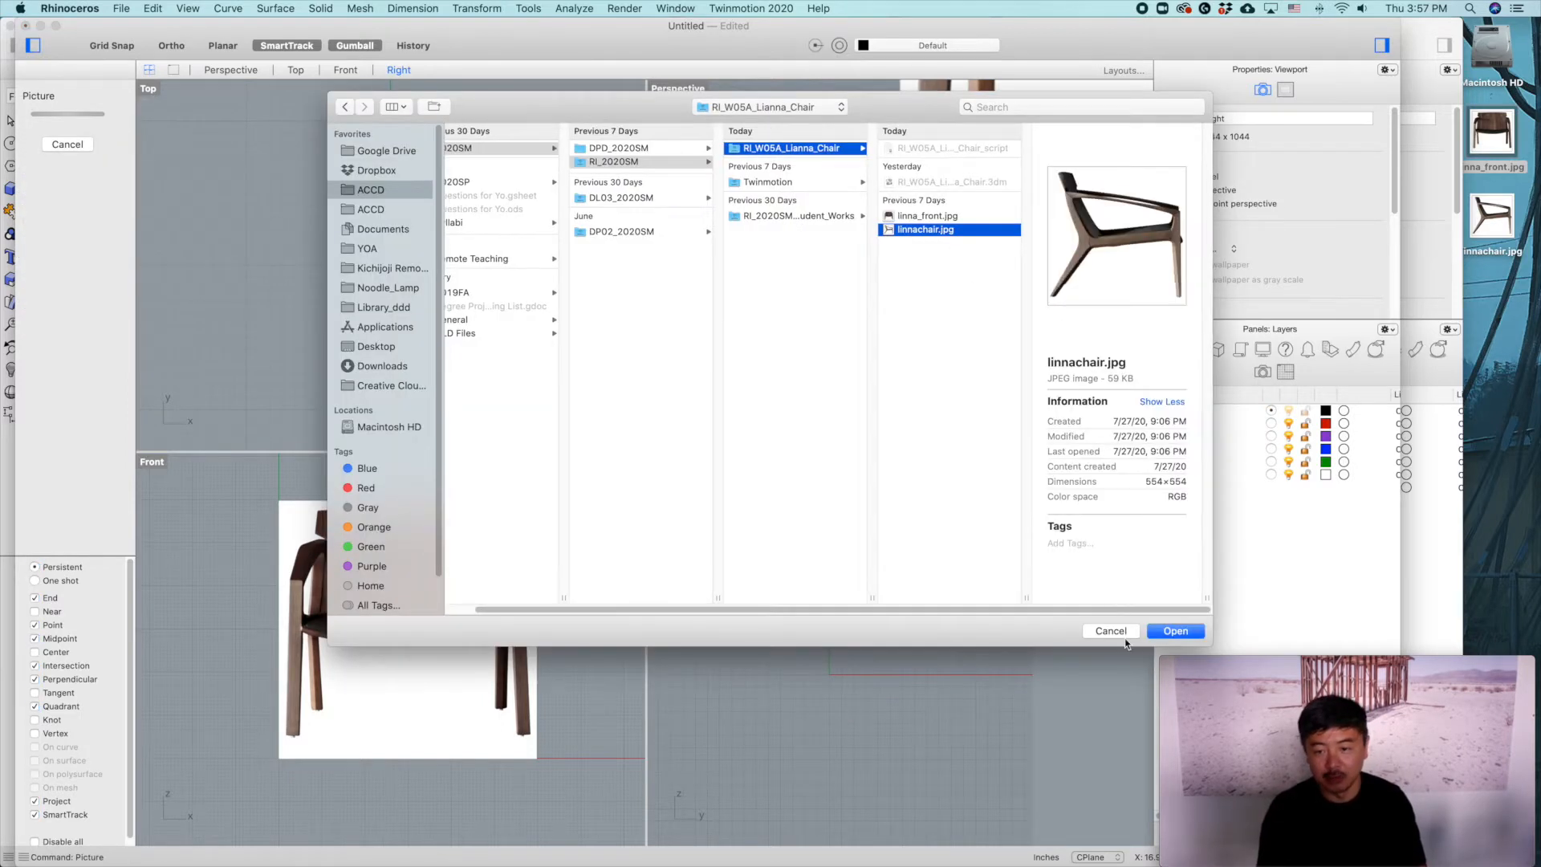
{"action": "left_click", "coordinate": [1172, 631]}
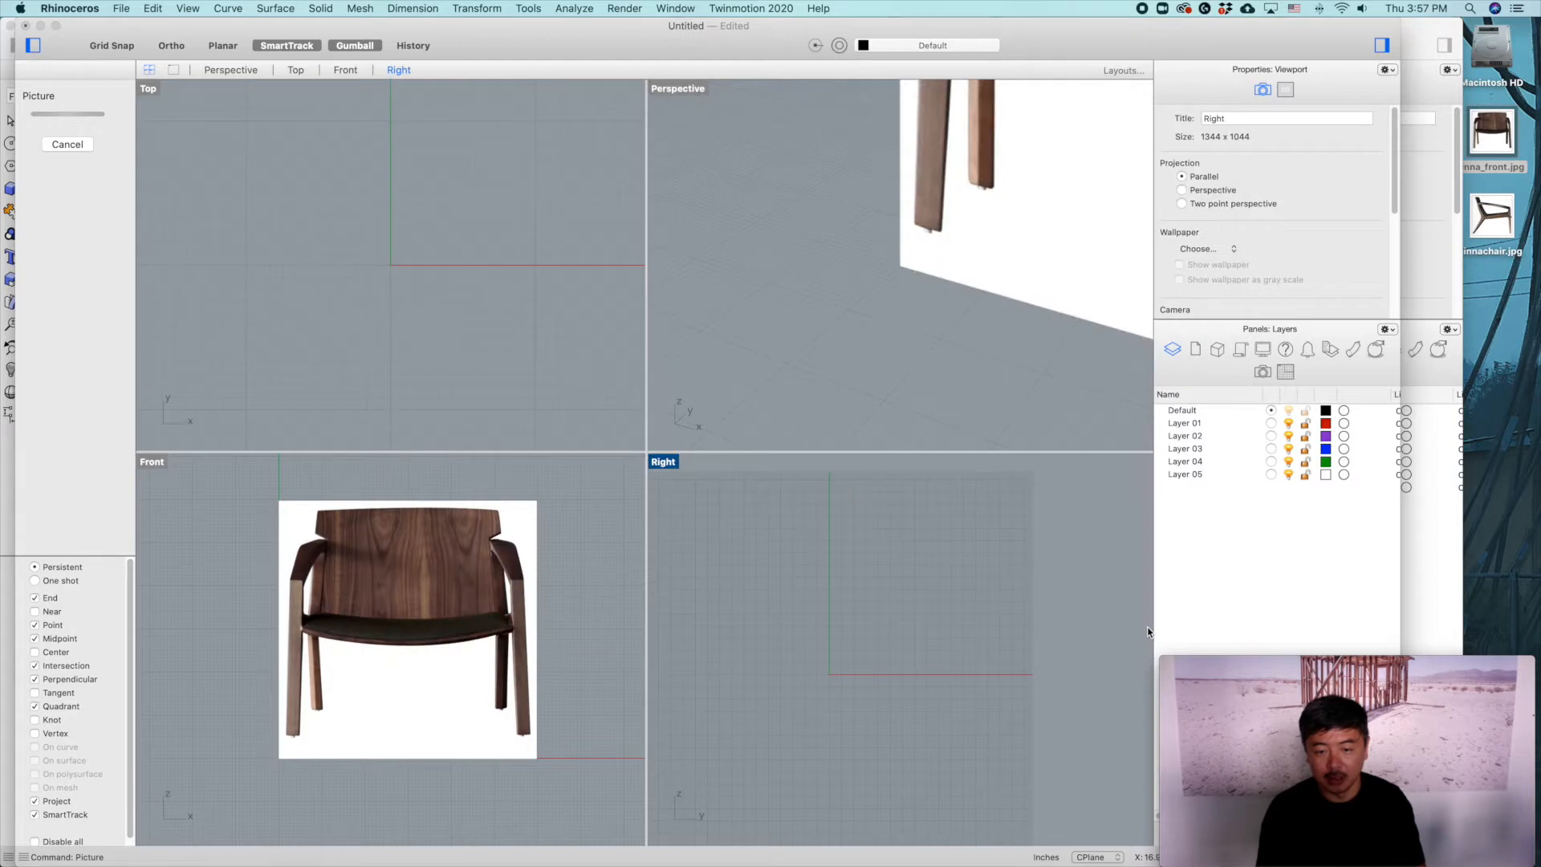
{"action": "left_click", "coordinate": [826, 677]}
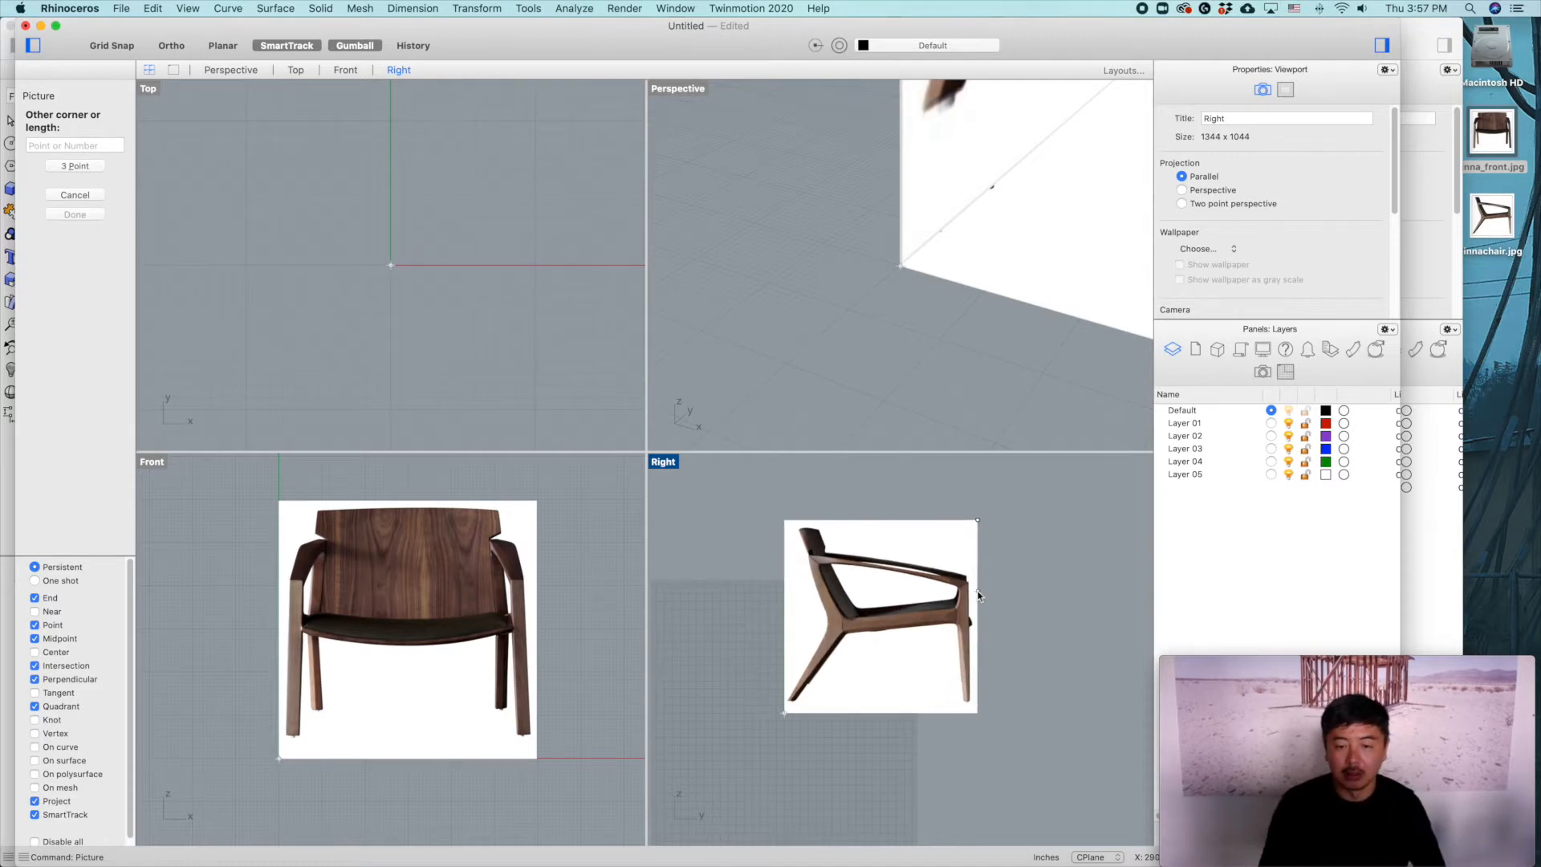
{"action": "left_click", "coordinate": [978, 595]}
Step: In an enlarged Perspective view, turn the side picture around to reverse the chair's direction and move it sideways, clear of the front picture
{"action": "left_click", "coordinate": [419, 591]}
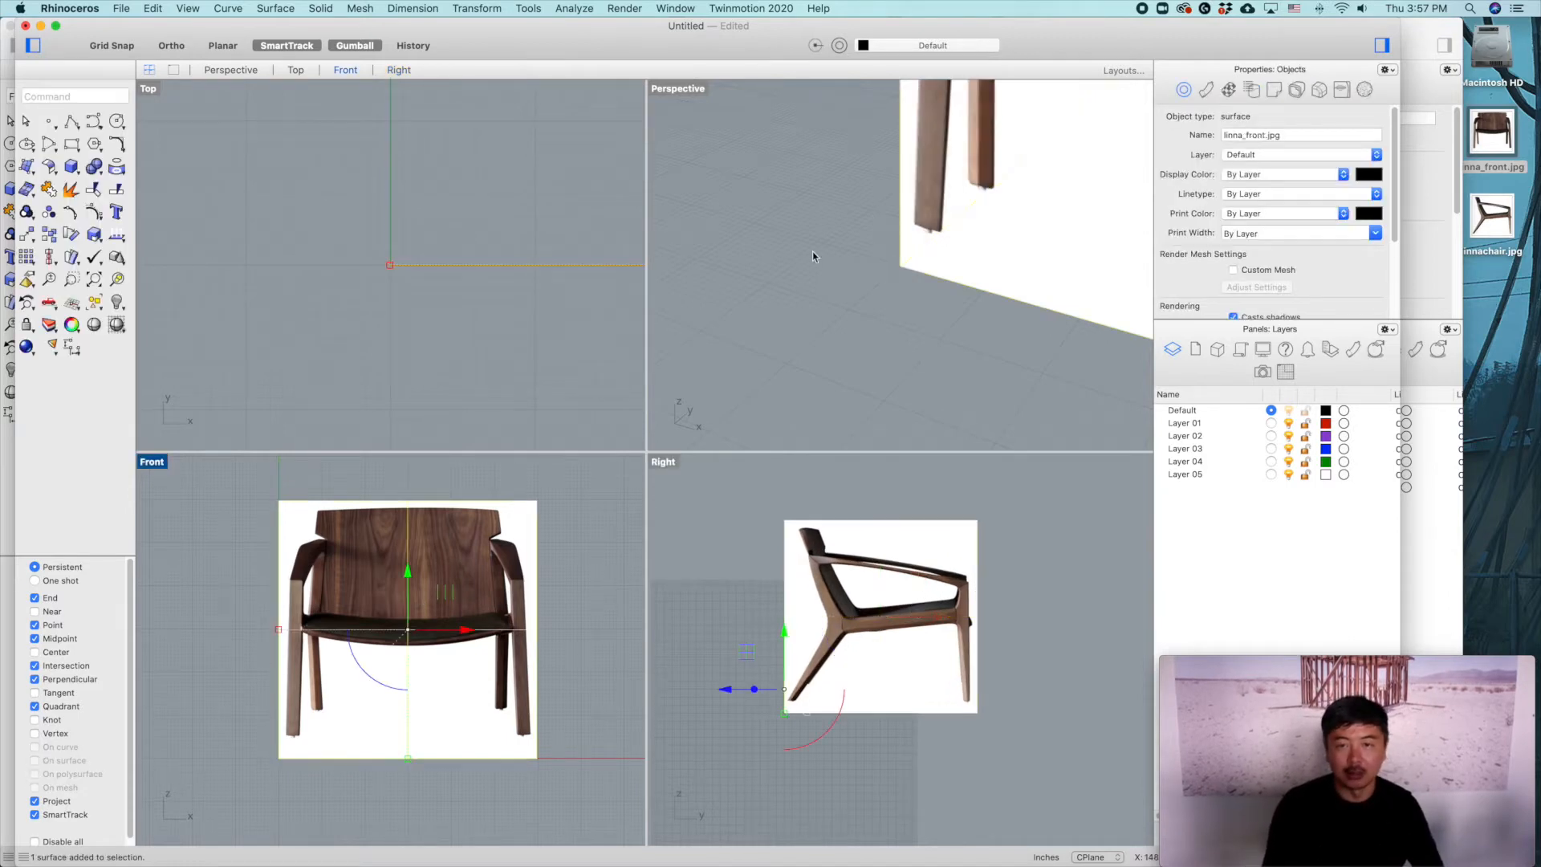
{"action": "left_click", "coordinate": [814, 258]}
{"action": "scroll", "coordinate": [819, 269], "scroll_direction": "down", "scroll_amount": 10}
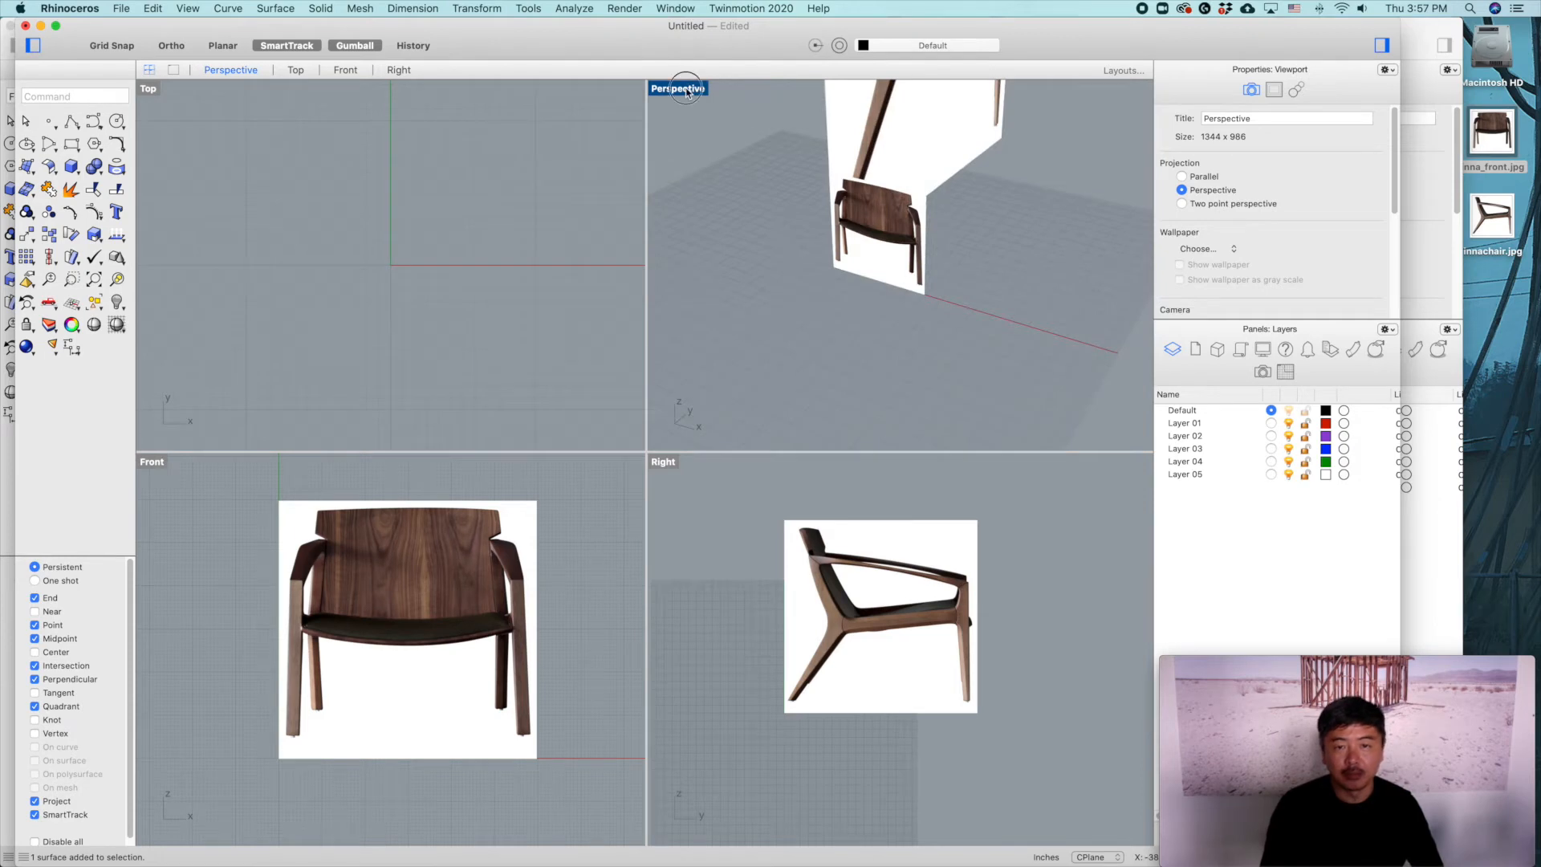
{"action": "double_click", "coordinate": [686, 90]}
{"action": "right_click_drag", "start_coordinate": [853, 289], "coordinate": [888, 375]}
{"action": "mouse_move", "coordinate": [849, 428]}
{"action": "right_mouse_down"}
{"action": "mouse_move", "coordinate": [846, 413]}
{"action": "mouse_move", "coordinate": [881, 413]}
{"action": "mouse_move", "coordinate": [894, 430]}
{"action": "mouse_move", "coordinate": [849, 426]}
{"action": "right_mouse_up"}
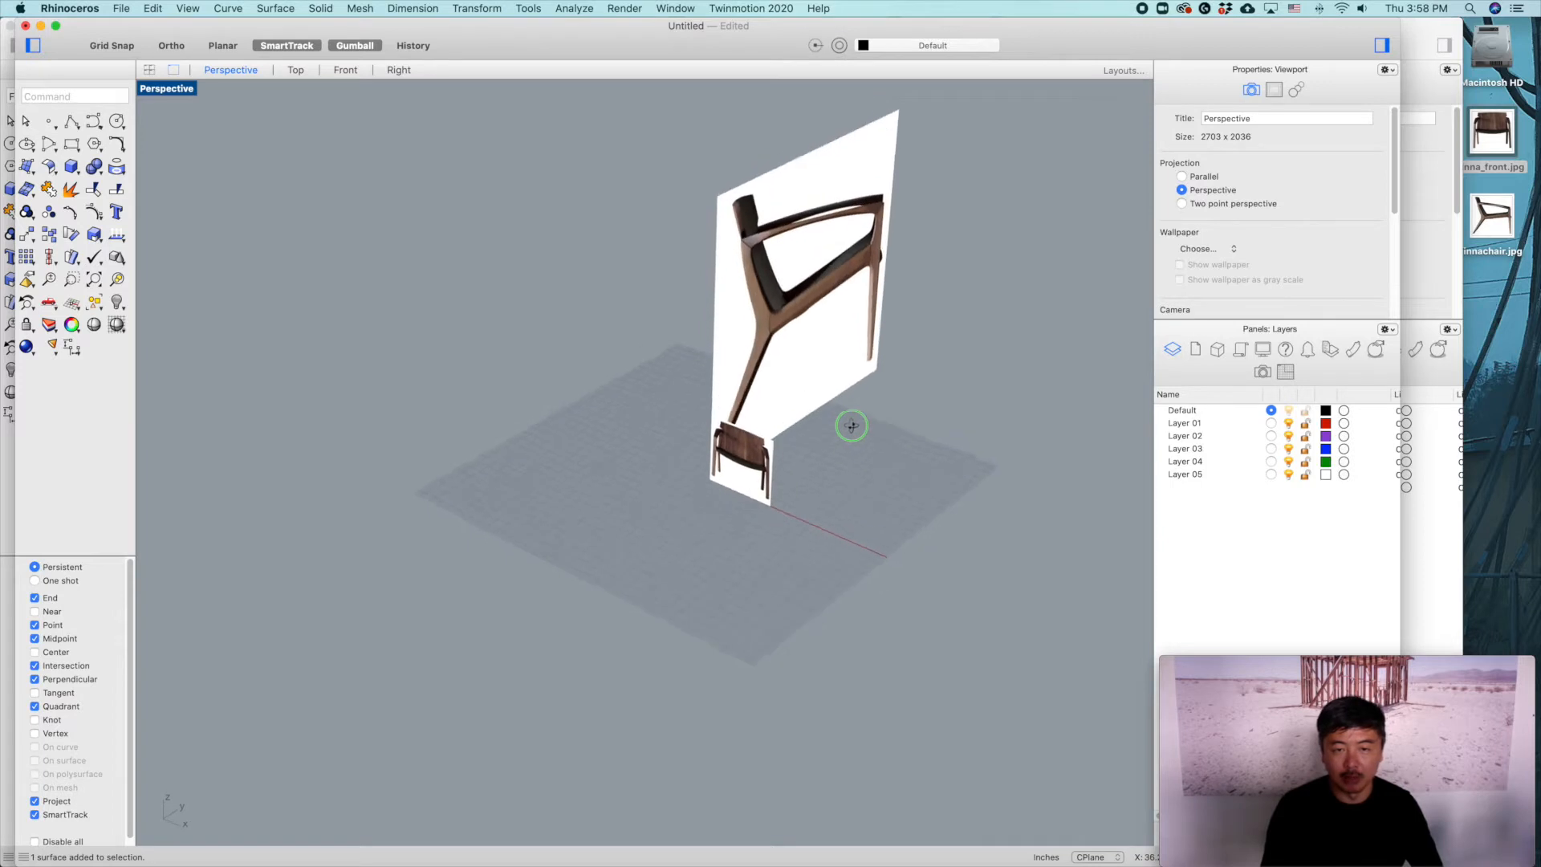
{"action": "left_click", "coordinate": [808, 344]}
{"action": "right_click_drag", "start_coordinate": [808, 344], "coordinate": [834, 347]}
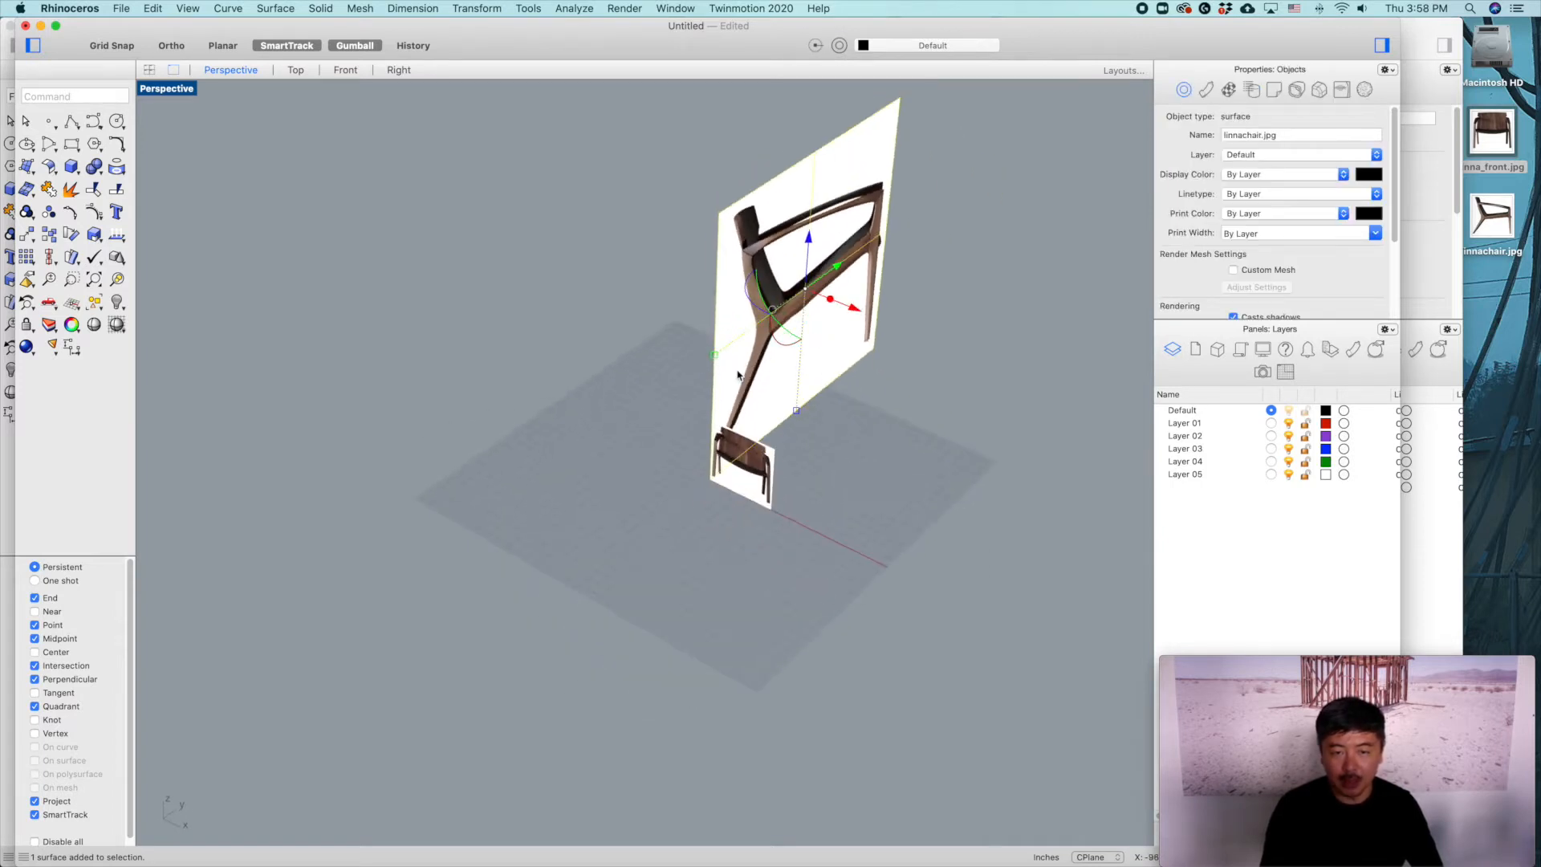
{"action": "left_click", "coordinate": [761, 474]}
{"action": "left_click", "coordinate": [751, 298]}
{"action": "right_click_drag", "start_coordinate": [740, 334], "coordinate": [531, 391]}
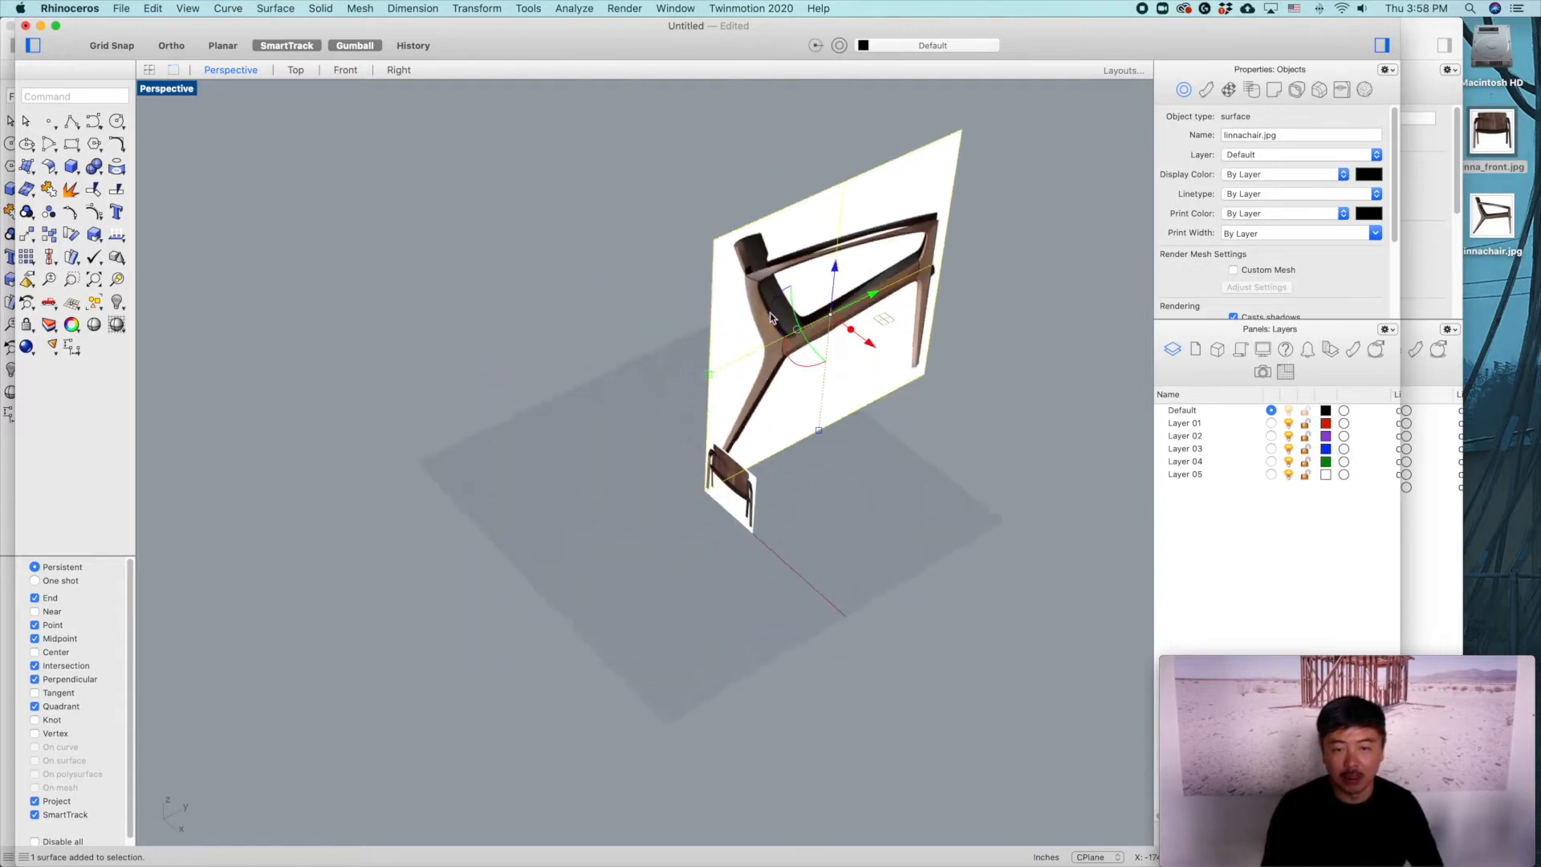
{"action": "left_click_drag", "start_coordinate": [790, 325], "coordinate": [901, 325]}
{"action": "left_click_drag", "start_coordinate": [795, 289], "coordinate": [904, 419]}
Step: Scale the front picture up to roughly match the side picture's chair, reposition it behind the grid centre, and restore the four-view layout
{"action": "right_click_drag", "start_coordinate": [634, 483], "coordinate": [812, 468]}
{"action": "left_click", "coordinate": [740, 461]}
{"action": "left_click_drag", "start_coordinate": [570, 368], "coordinate": [463, 441]}
{"action": "right_click_drag", "start_coordinate": [528, 439], "coordinate": [759, 429]}
{"action": "left_click_drag", "start_coordinate": [688, 353], "coordinate": [687, 279]}
{"action": "left_click", "coordinate": [167, 90]}
{"action": "double_click", "coordinate": [167, 90]}
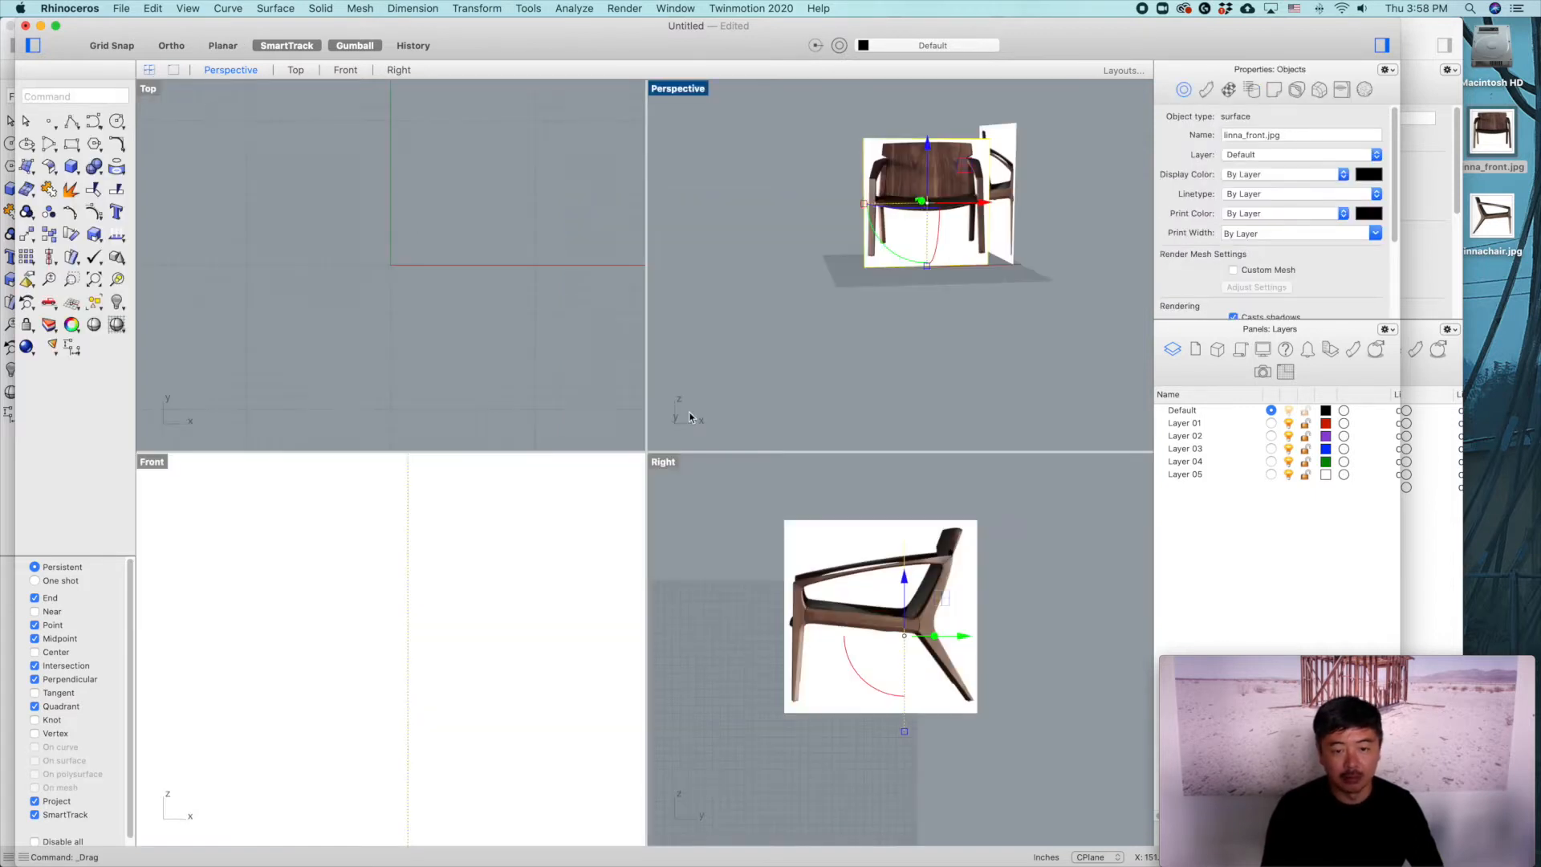
{"action": "right_click_drag", "start_coordinate": [512, 594], "coordinate": [518, 635]}
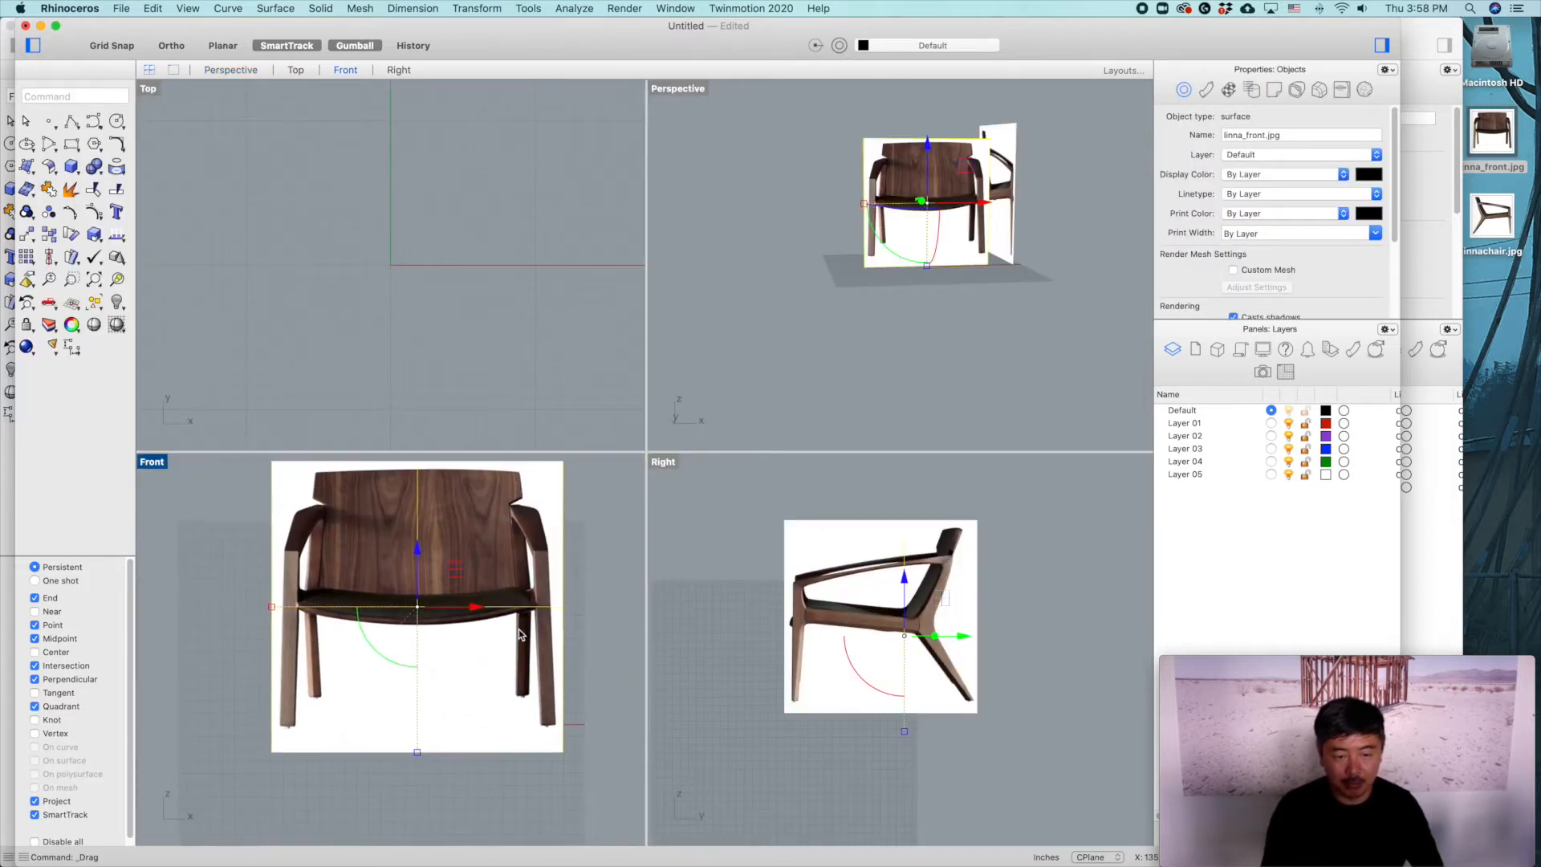
Step: Draw a corner-to-corner rectangular plane in the Top view as the ground and shift it to lie beneath both pictures
{"action": "left_click", "coordinate": [1046, 298]}
{"action": "right_click_drag", "start_coordinate": [1046, 298], "coordinate": [957, 334]}
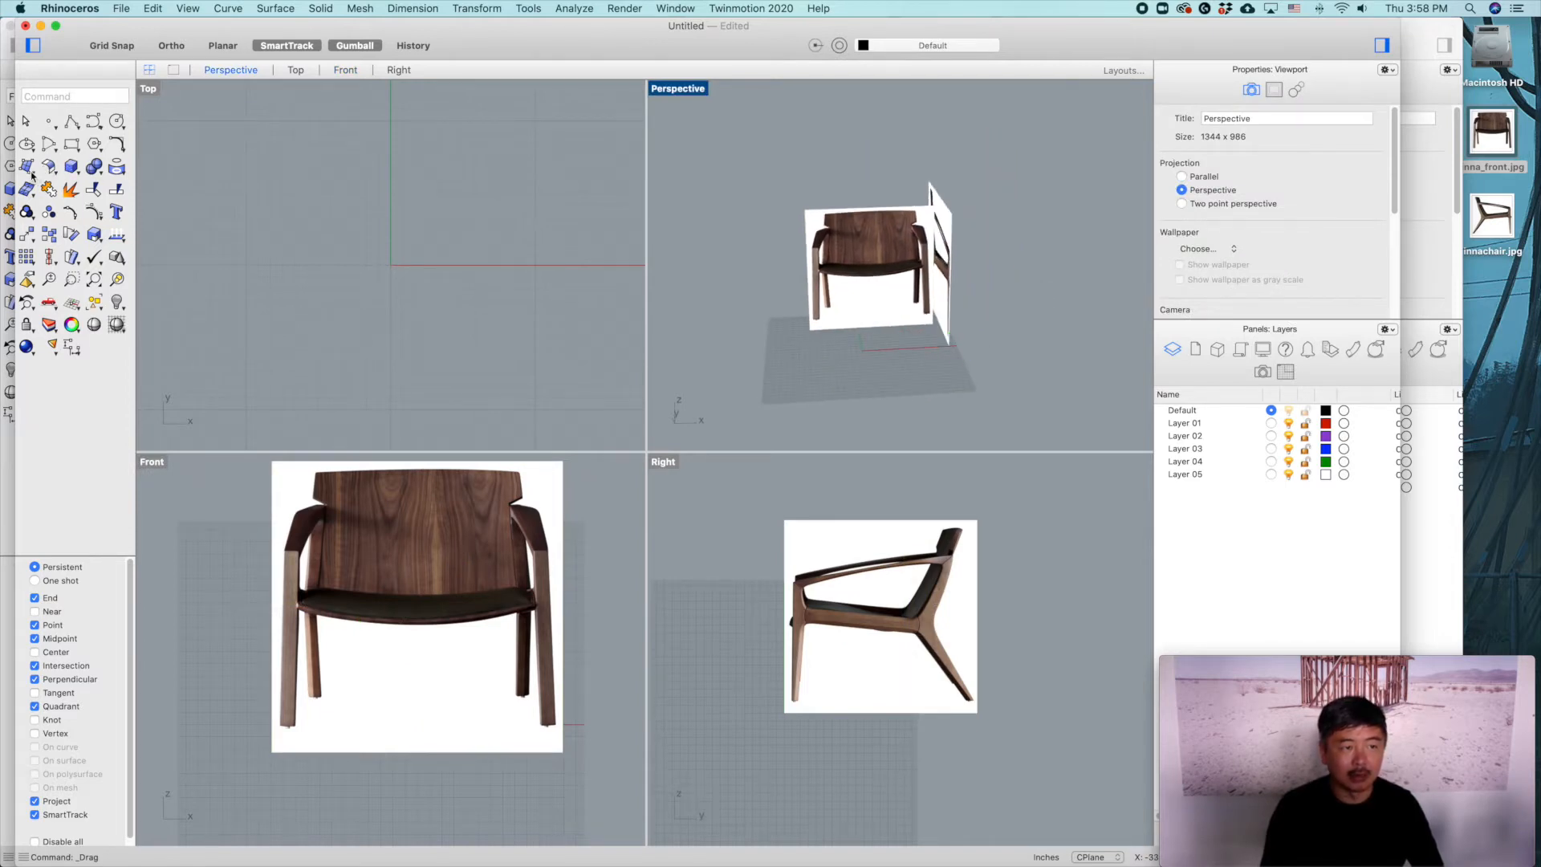
{"action": "left_click", "coordinate": [32, 174]}
{"action": "left_click", "coordinate": [112, 277]}
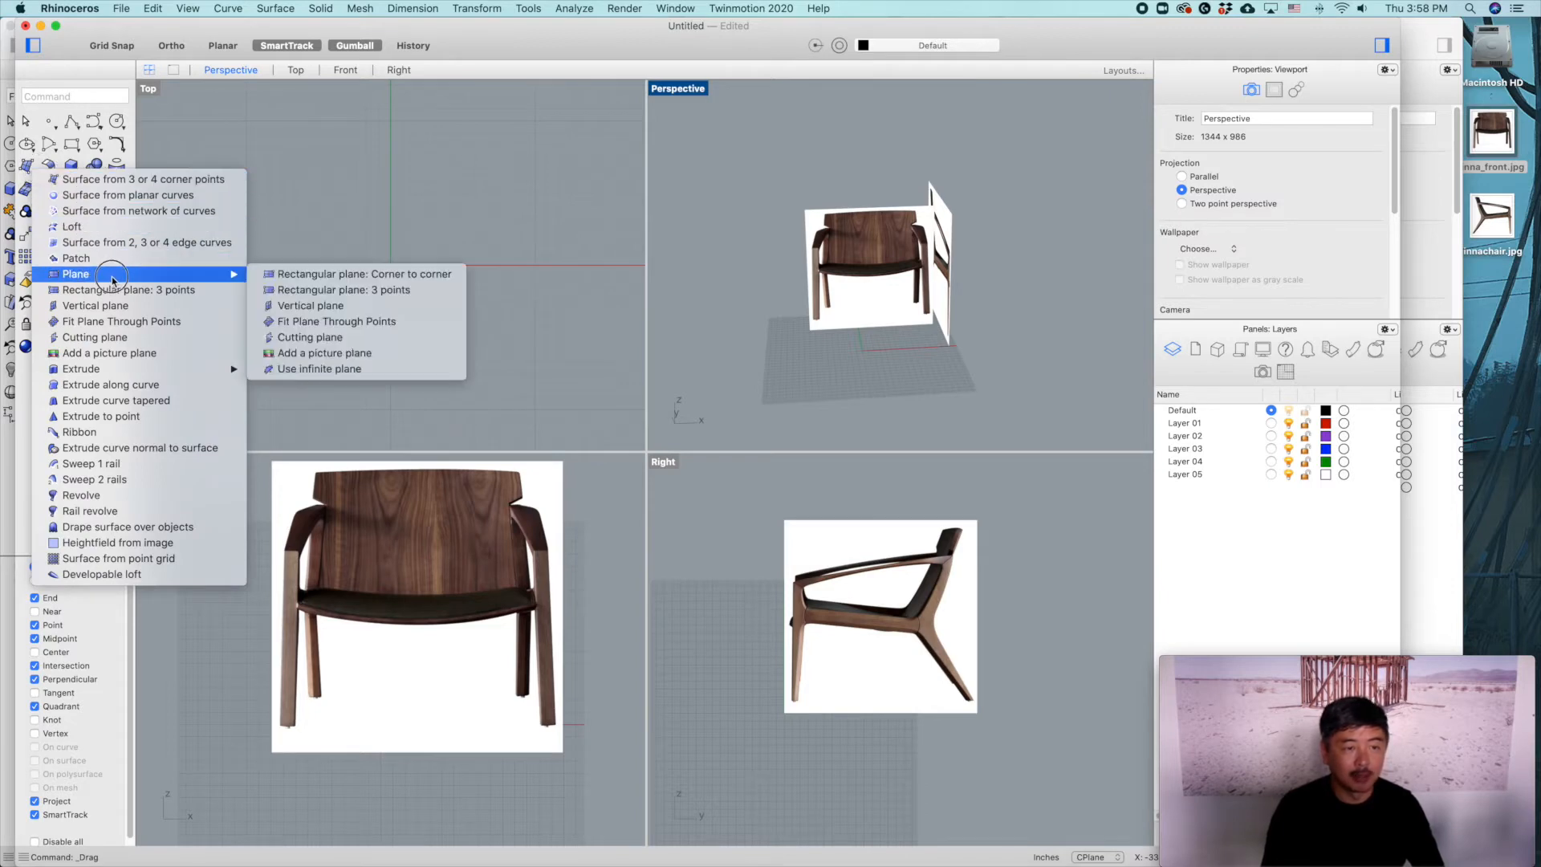
{"action": "left_click", "coordinate": [295, 276]}
{"action": "left_click", "coordinate": [301, 130]}
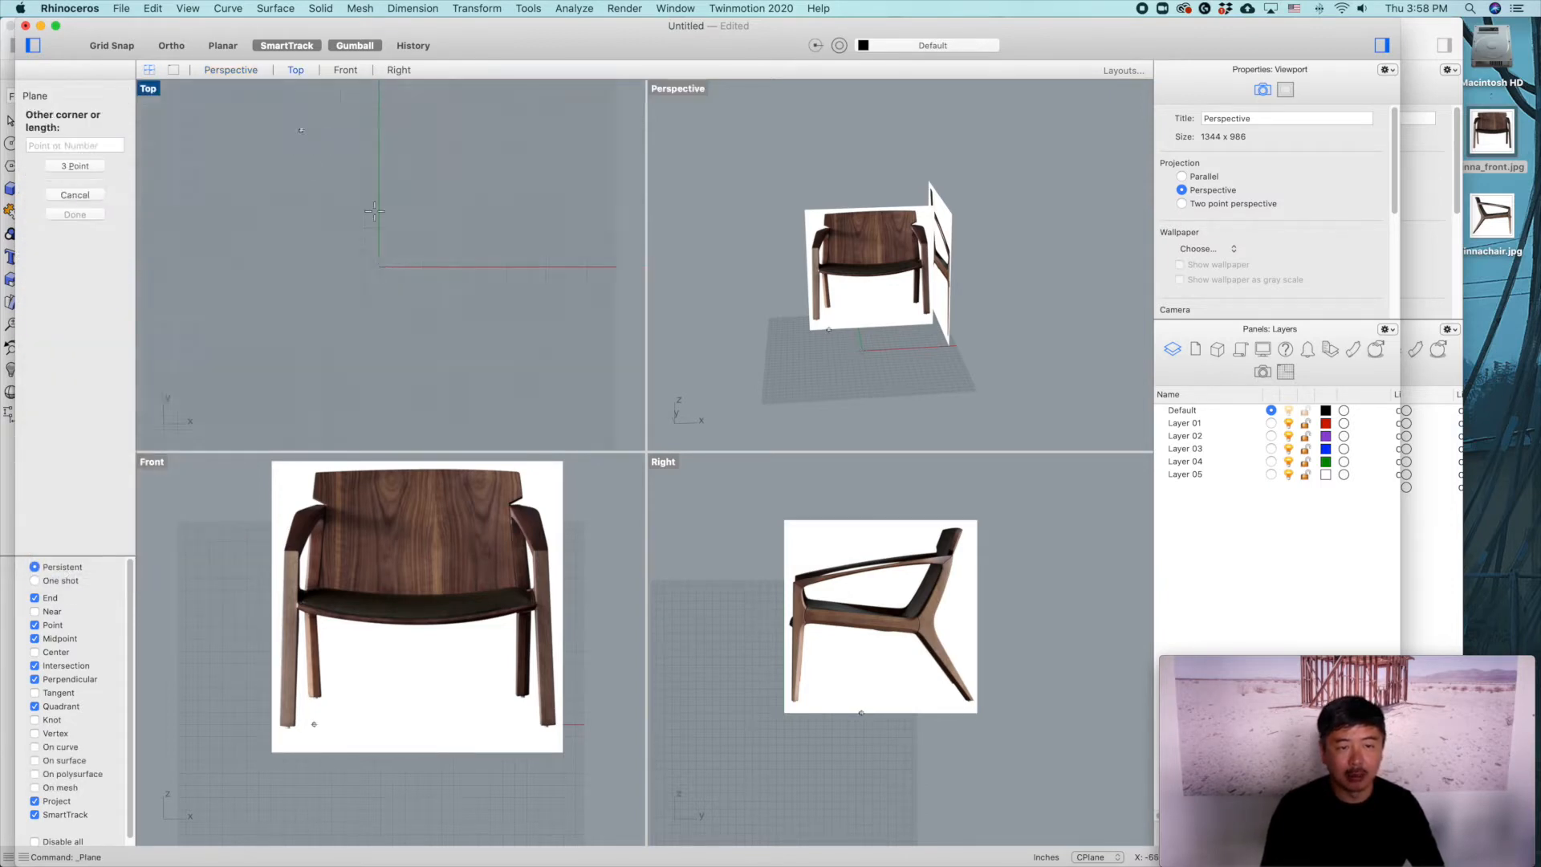
{"action": "scroll", "coordinate": [475, 364], "scroll_direction": "down", "scroll_amount": 3}
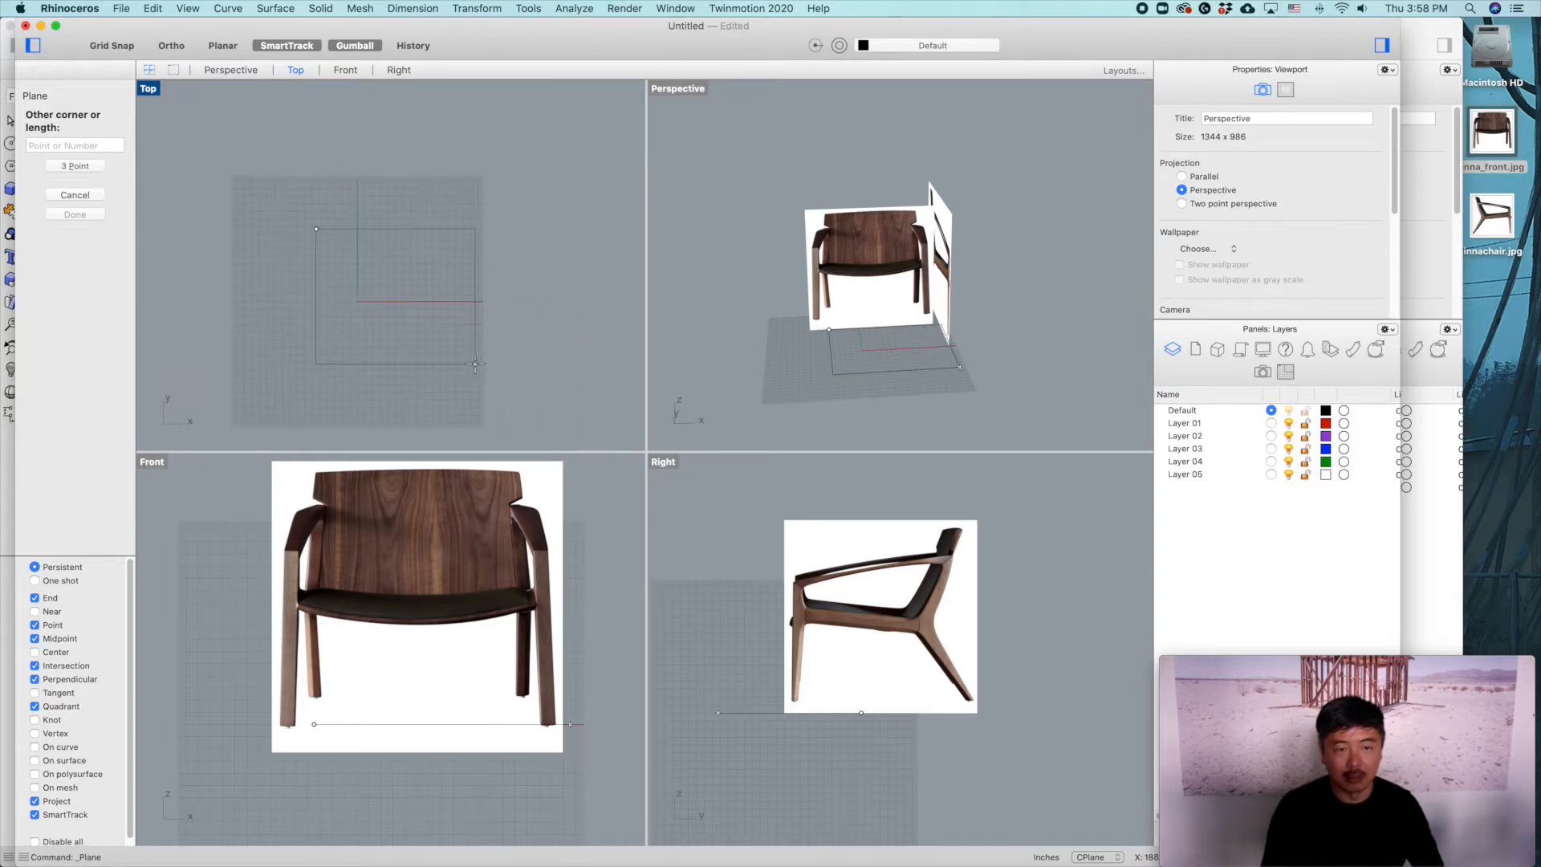
{"action": "left_click", "coordinate": [532, 387]}
{"action": "left_click_drag", "start_coordinate": [530, 387], "coordinate": [498, 349]}
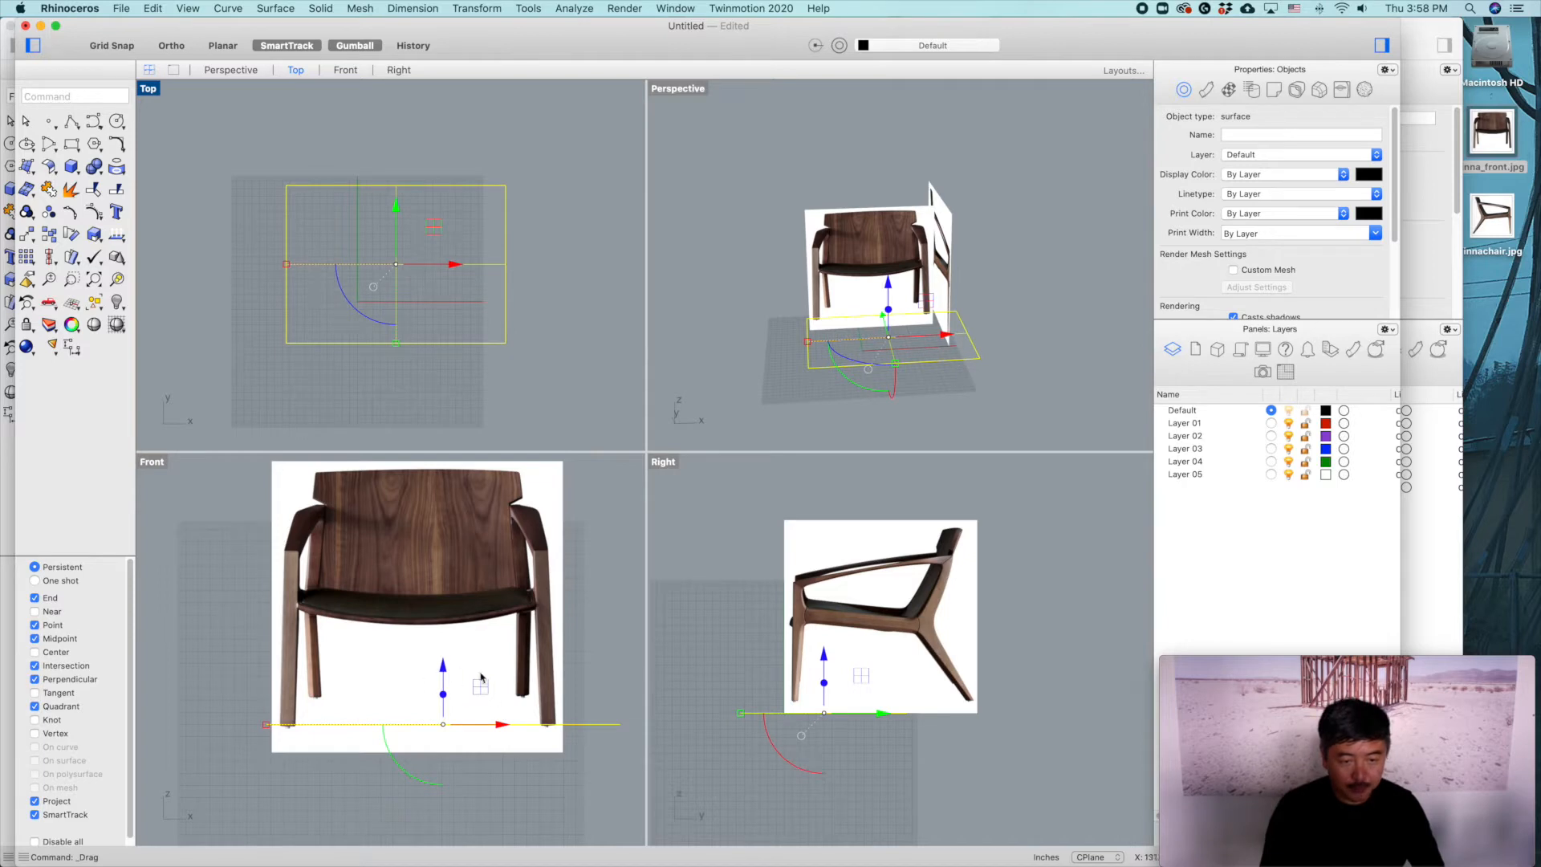
Step: Move the front picture in the Front view and the side picture in the Right view so the chair's feet rest on the ground plane
{"action": "scroll", "coordinate": [321, 734], "scroll_direction": "up", "scroll_amount": 5}
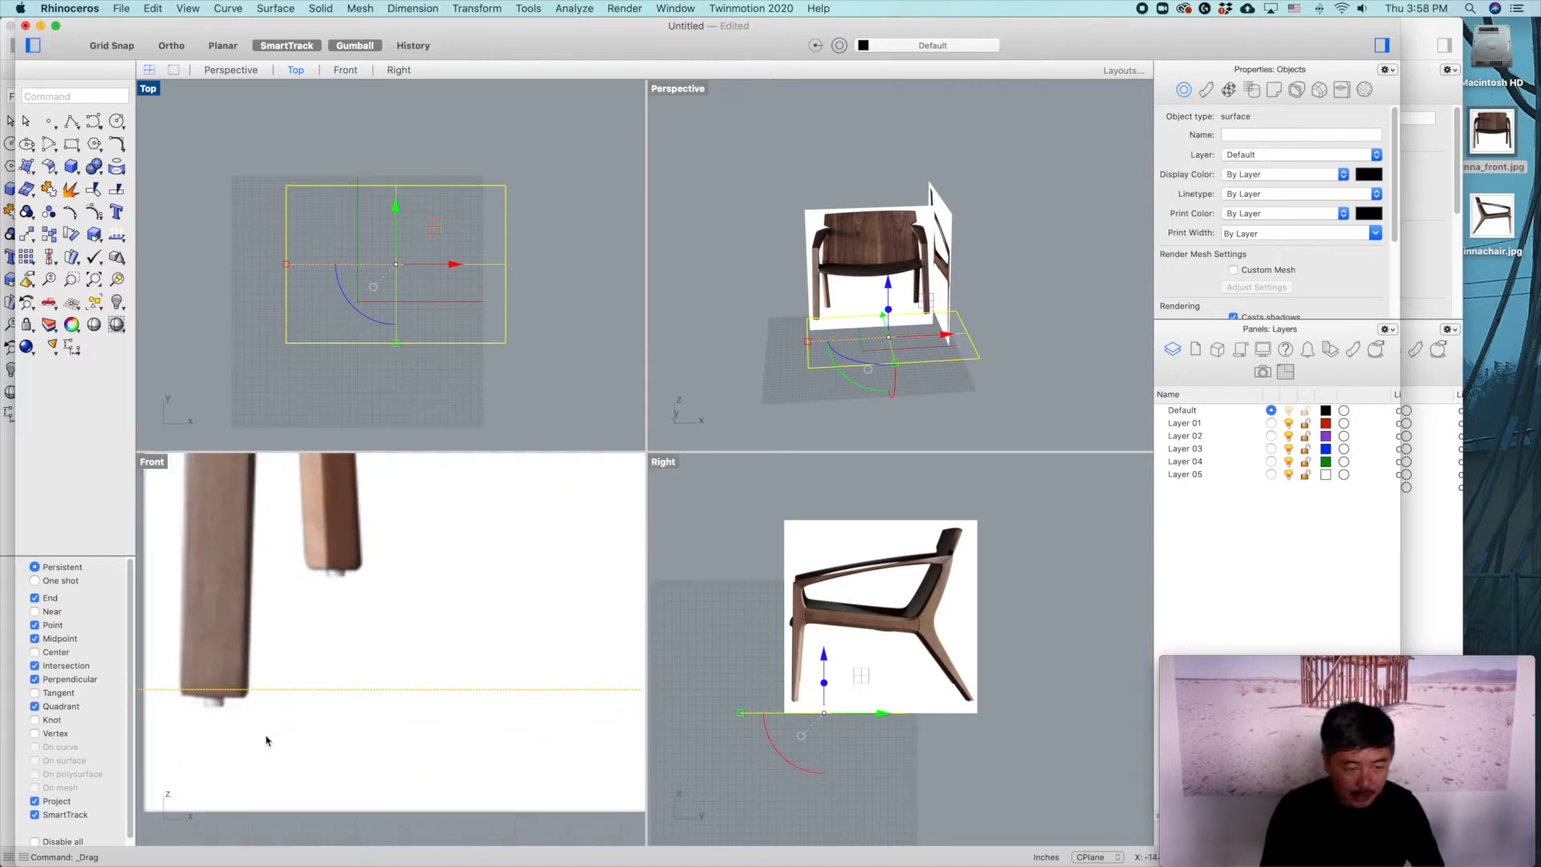
{"action": "double_click", "coordinate": [161, 456]}
{"action": "scroll", "coordinate": [483, 589], "scroll_direction": "down", "scroll_amount": 6}
{"action": "right_click_drag", "start_coordinate": [483, 589], "coordinate": [417, 671]}
{"action": "left_click_drag", "start_coordinate": [468, 590], "coordinate": [465, 586]}
{"action": "scroll", "coordinate": [562, 661], "scroll_direction": "down", "scroll_amount": 2}
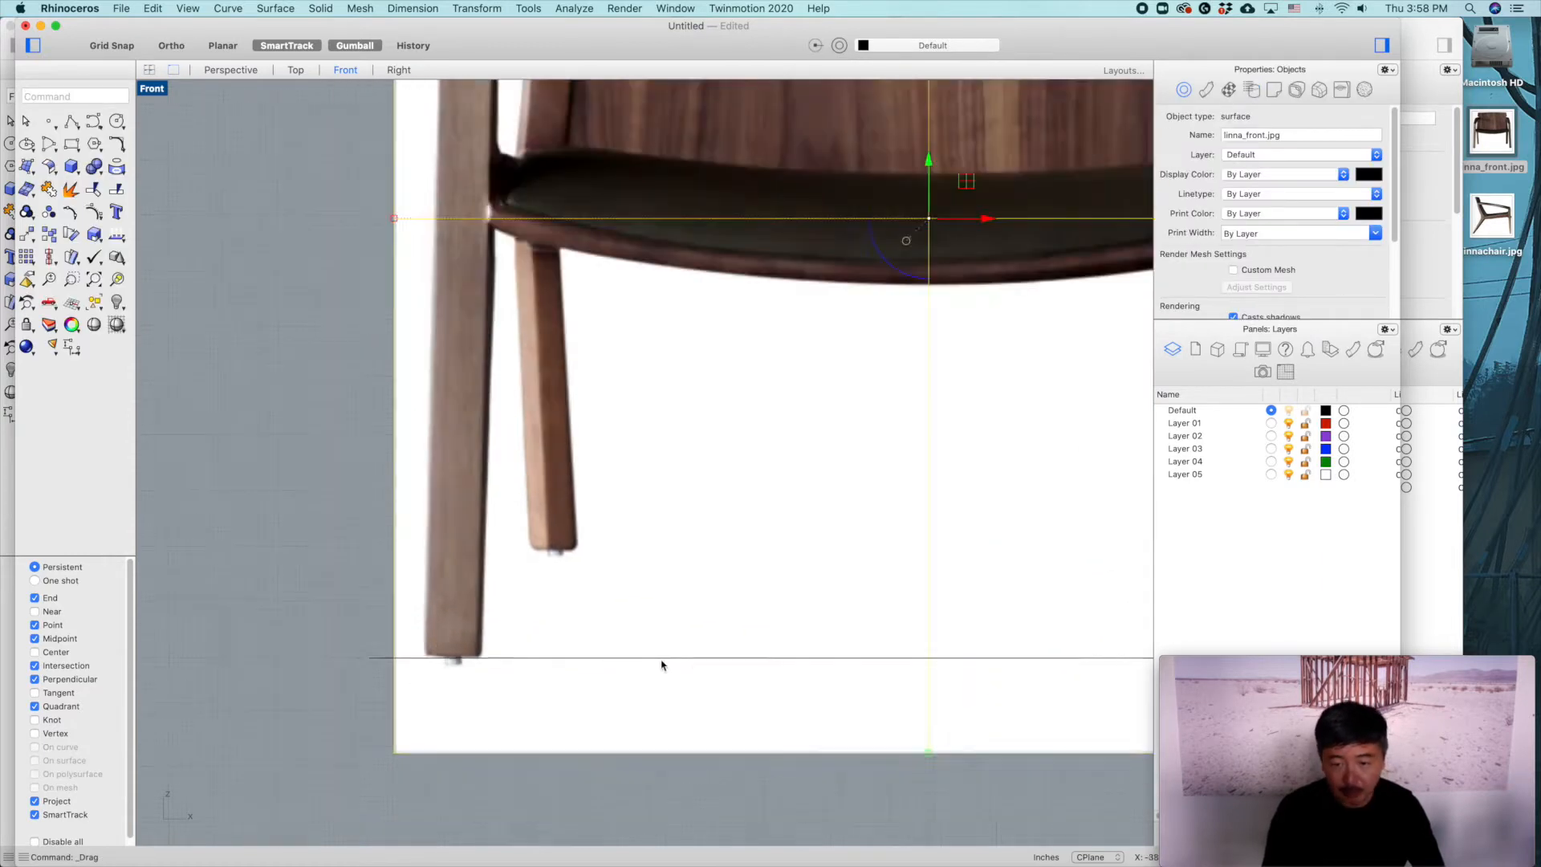
{"action": "scroll", "coordinate": [657, 665], "scroll_direction": "down", "scroll_amount": 4}
{"action": "double_click", "coordinate": [144, 87]}
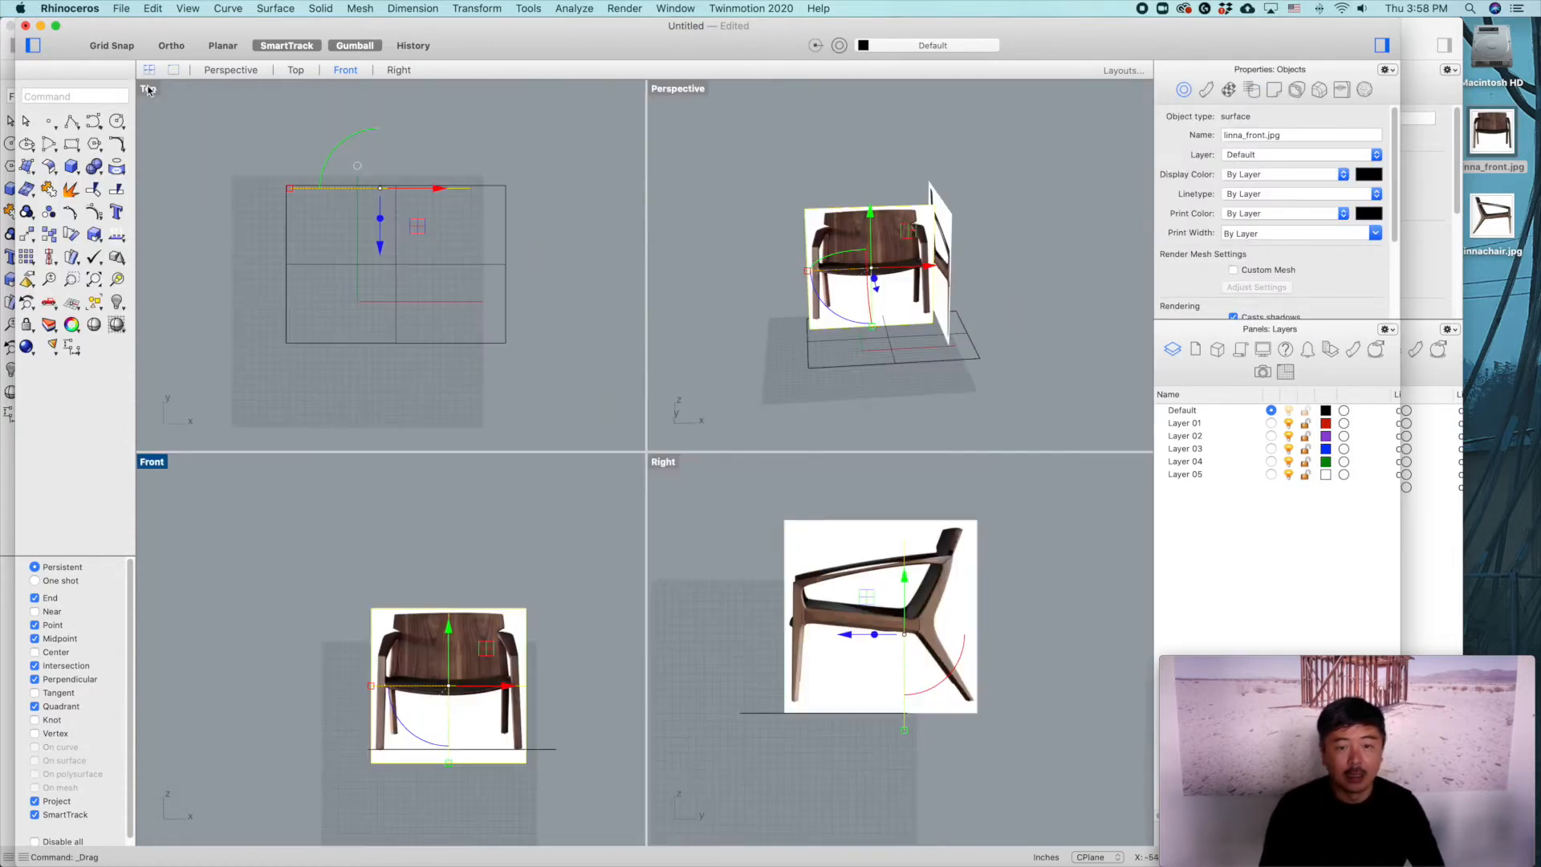
{"action": "scroll", "coordinate": [843, 706], "scroll_direction": "up", "scroll_amount": 4}
{"action": "left_click_drag", "start_coordinate": [841, 644], "coordinate": [877, 638], "text": "shift"}
Step: Copy the ground plane upward from its end point to the top of the chair's backrest in the Front view
{"action": "left_click", "coordinate": [619, 672]}
{"action": "left_click", "coordinate": [556, 750]}
{"action": "type", "text": "copy"}
{"action": "key", "text": "Return"}
{"action": "left_click", "coordinate": [556, 748]}
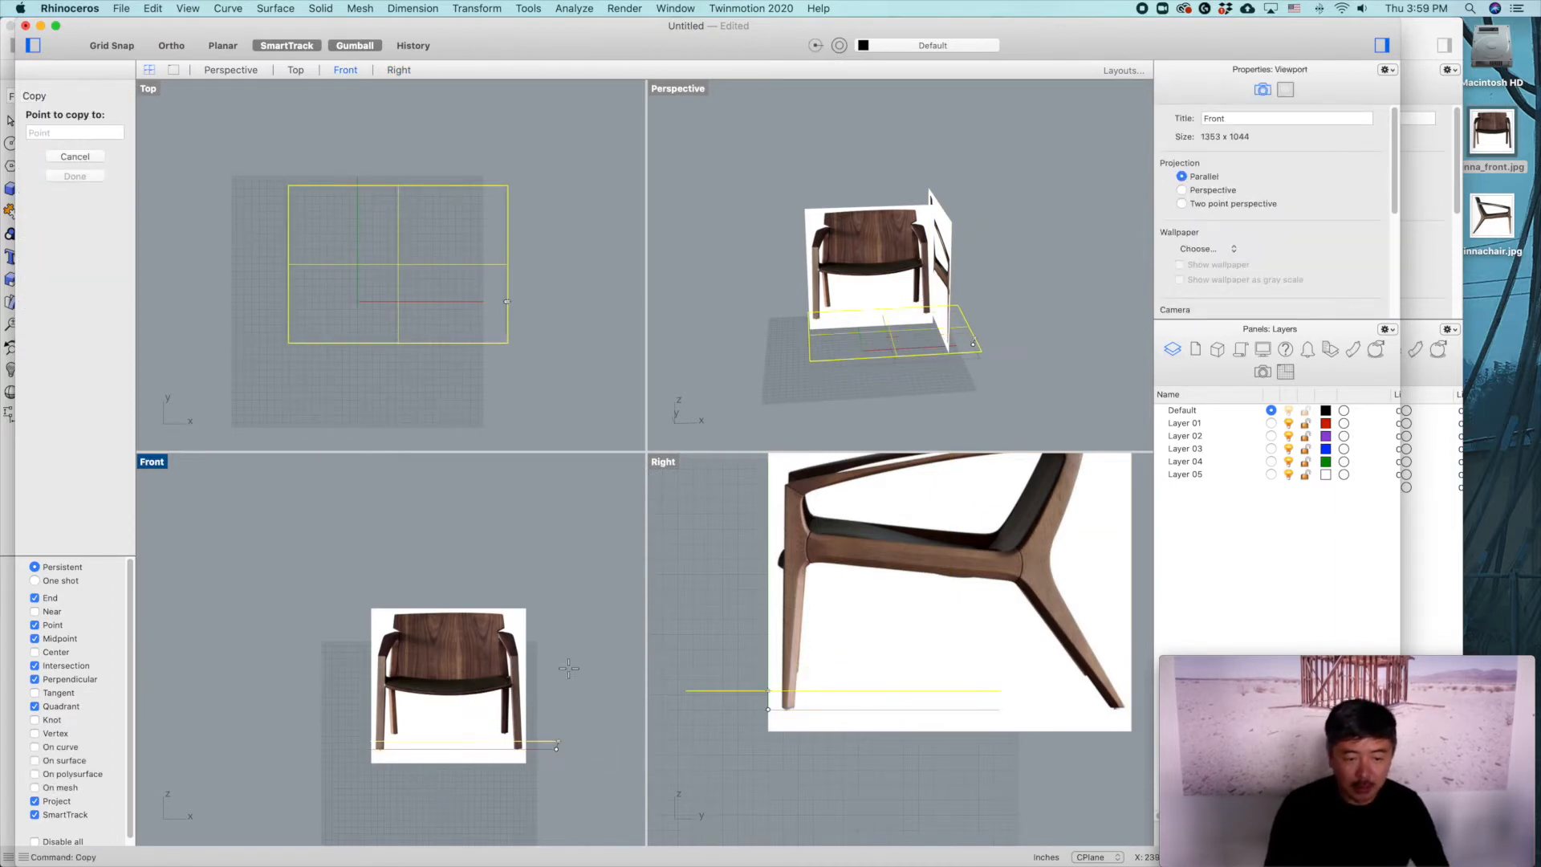
{"action": "left_click", "coordinate": [566, 612]}
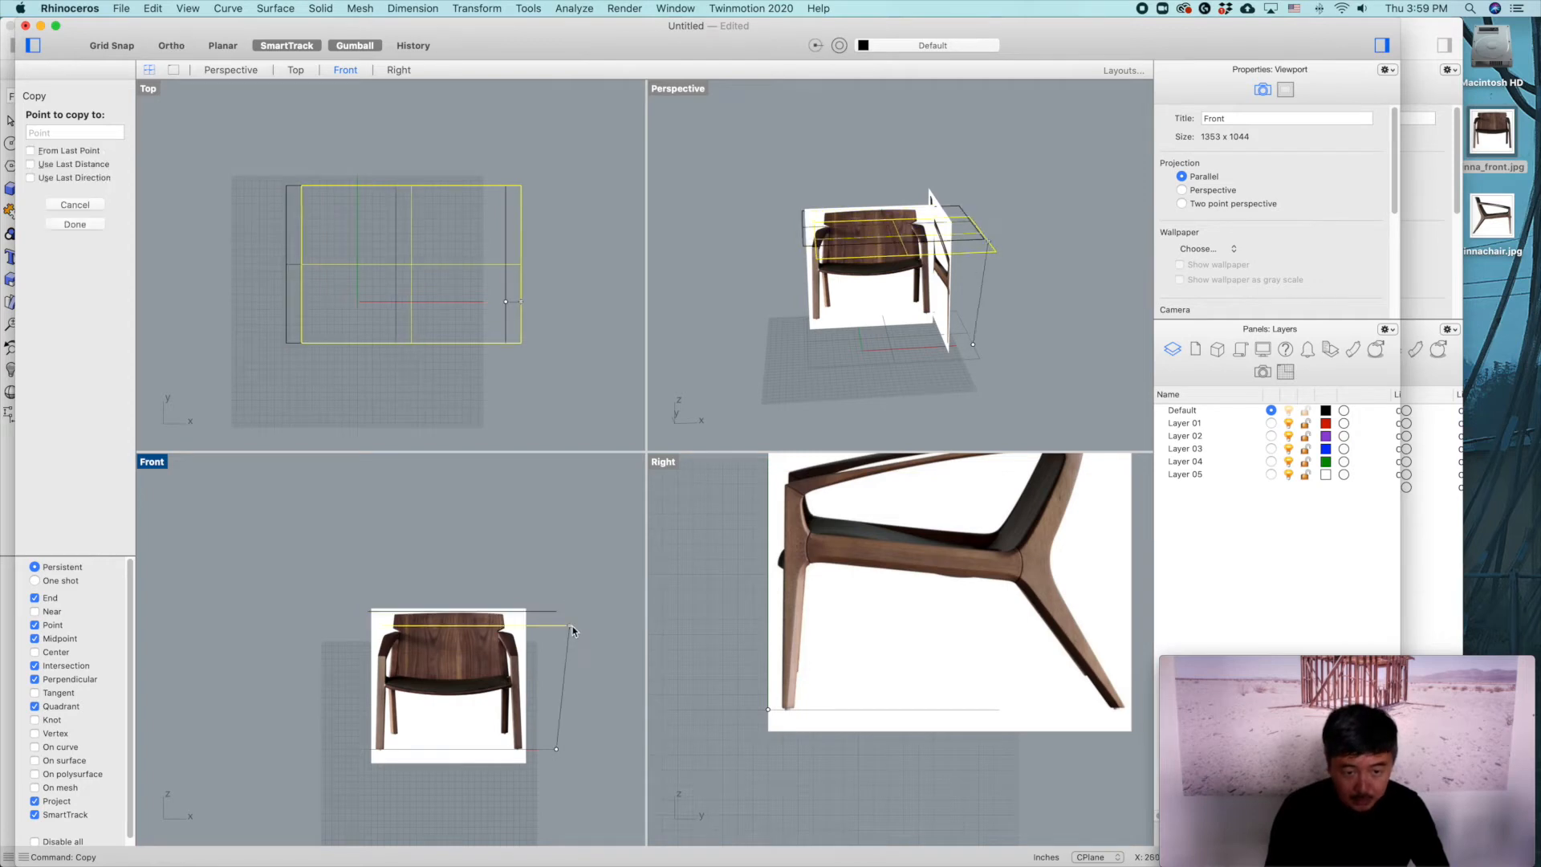
Step: Finish the plane copy at the top of the backrest and enlarge the copied plane about its centre in the Right view
{"action": "key", "text": "Return"}
{"action": "scroll", "coordinate": [786, 695], "scroll_direction": "down", "scroll_amount": 3}
{"action": "left_click", "coordinate": [719, 586]}
{"action": "mouse_move", "coordinate": [721, 586]}
{"action": "left_mouse_down"}
{"action": "mouse_move", "coordinate": [760, 585]}
{"action": "mouse_move", "coordinate": [708, 594]}
{"action": "left_mouse_up"}
{"action": "left_click_drag", "start_coordinate": [831, 639], "coordinate": [851, 654]}
{"action": "key", "text": "Escape"}
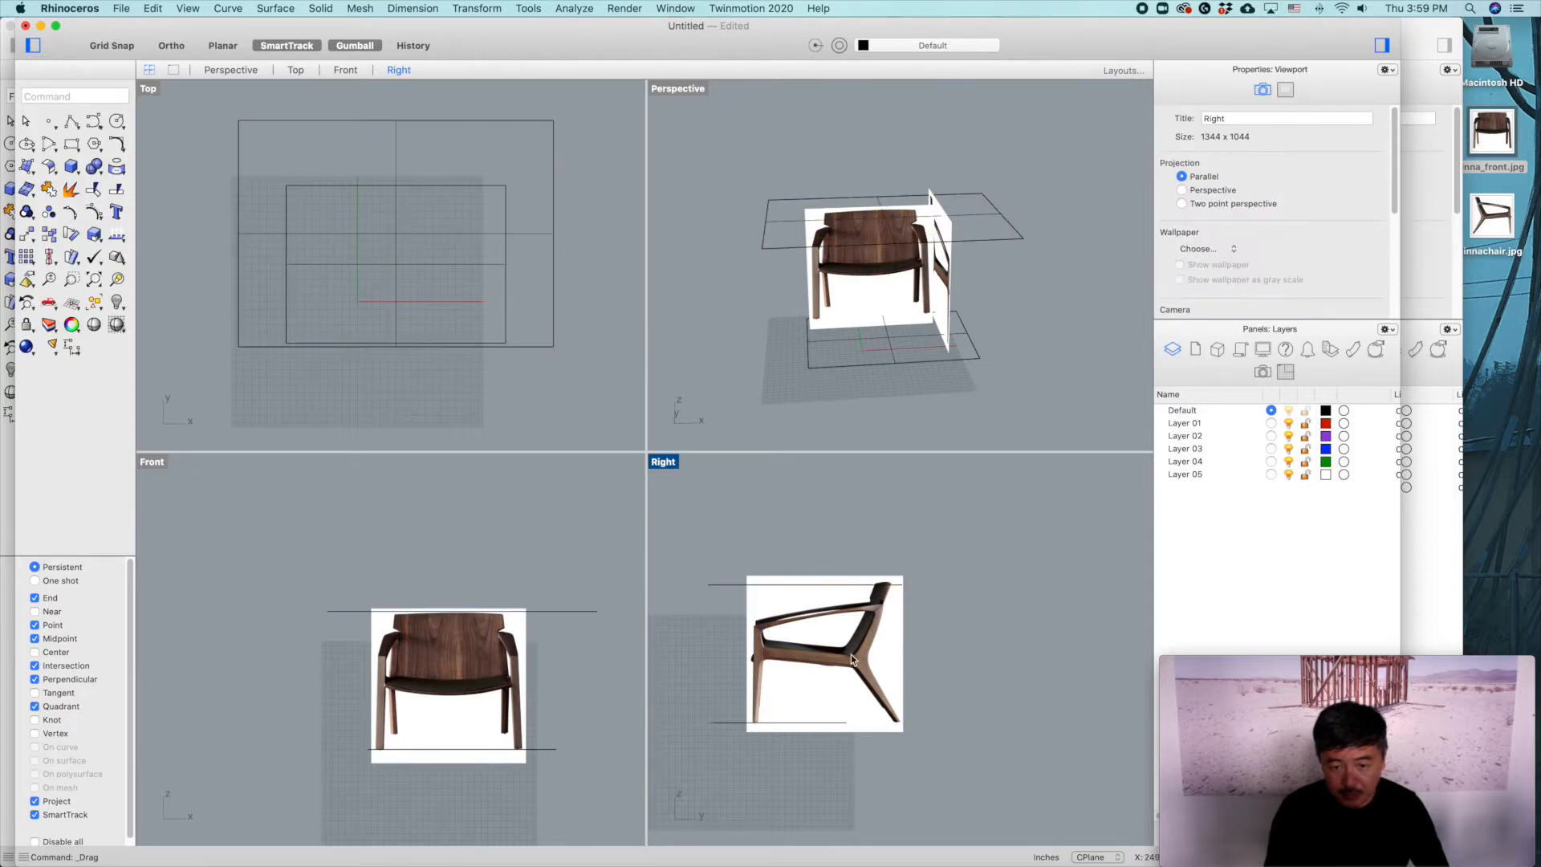
Step: Scale the side picture slightly and shift it down in the Right view so the chair fits between the ground and top planes
{"action": "scroll", "coordinate": [883, 652], "scroll_direction": "up", "scroll_amount": 5}
{"action": "left_click", "coordinate": [919, 650]}
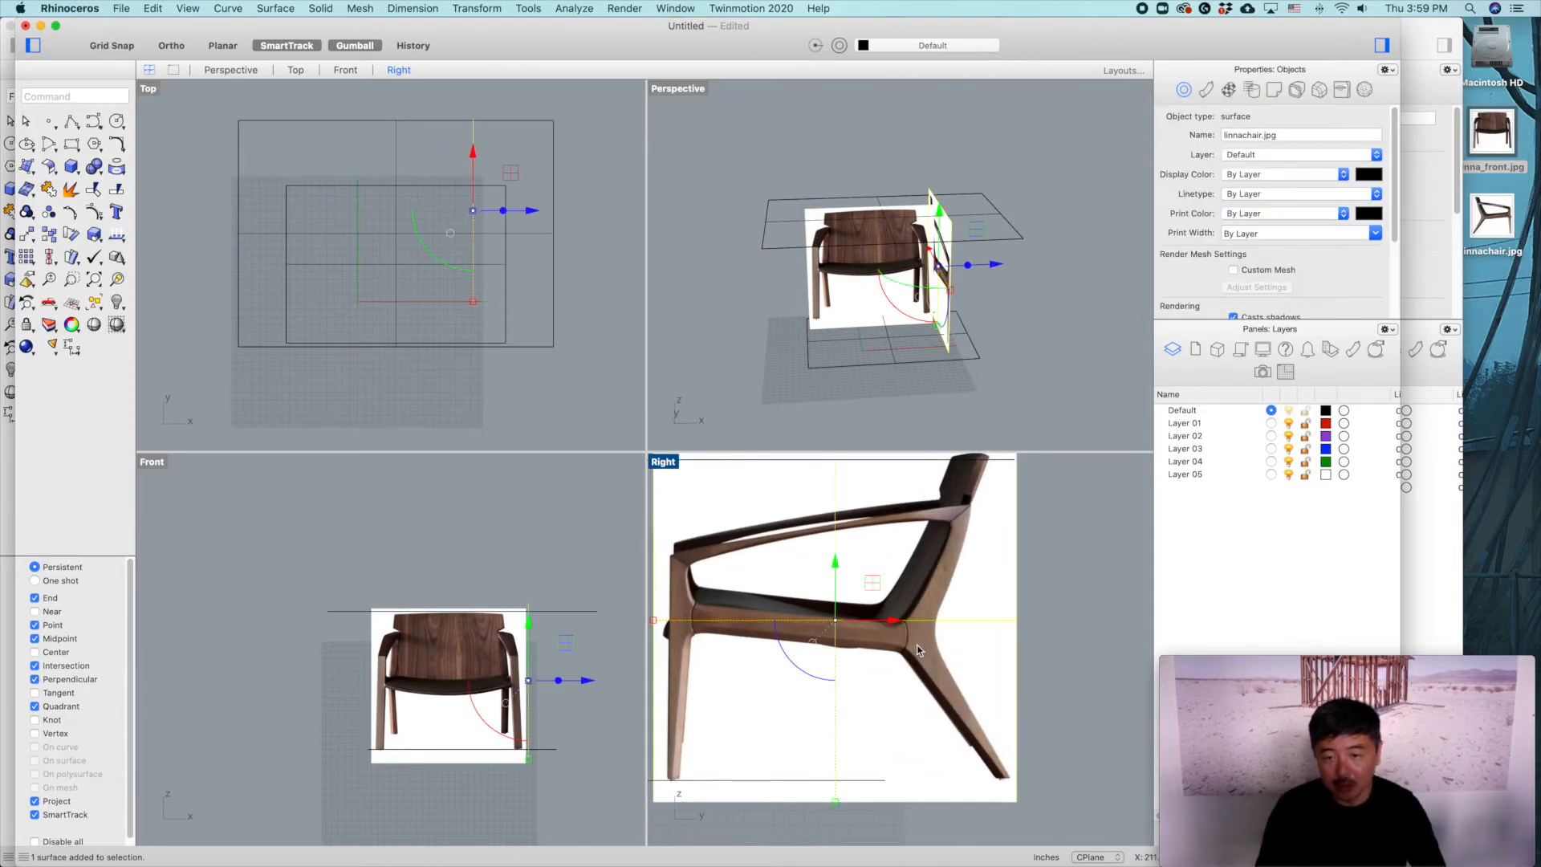
{"action": "scroll", "coordinate": [899, 707], "scroll_direction": "down", "scroll_amount": 4}
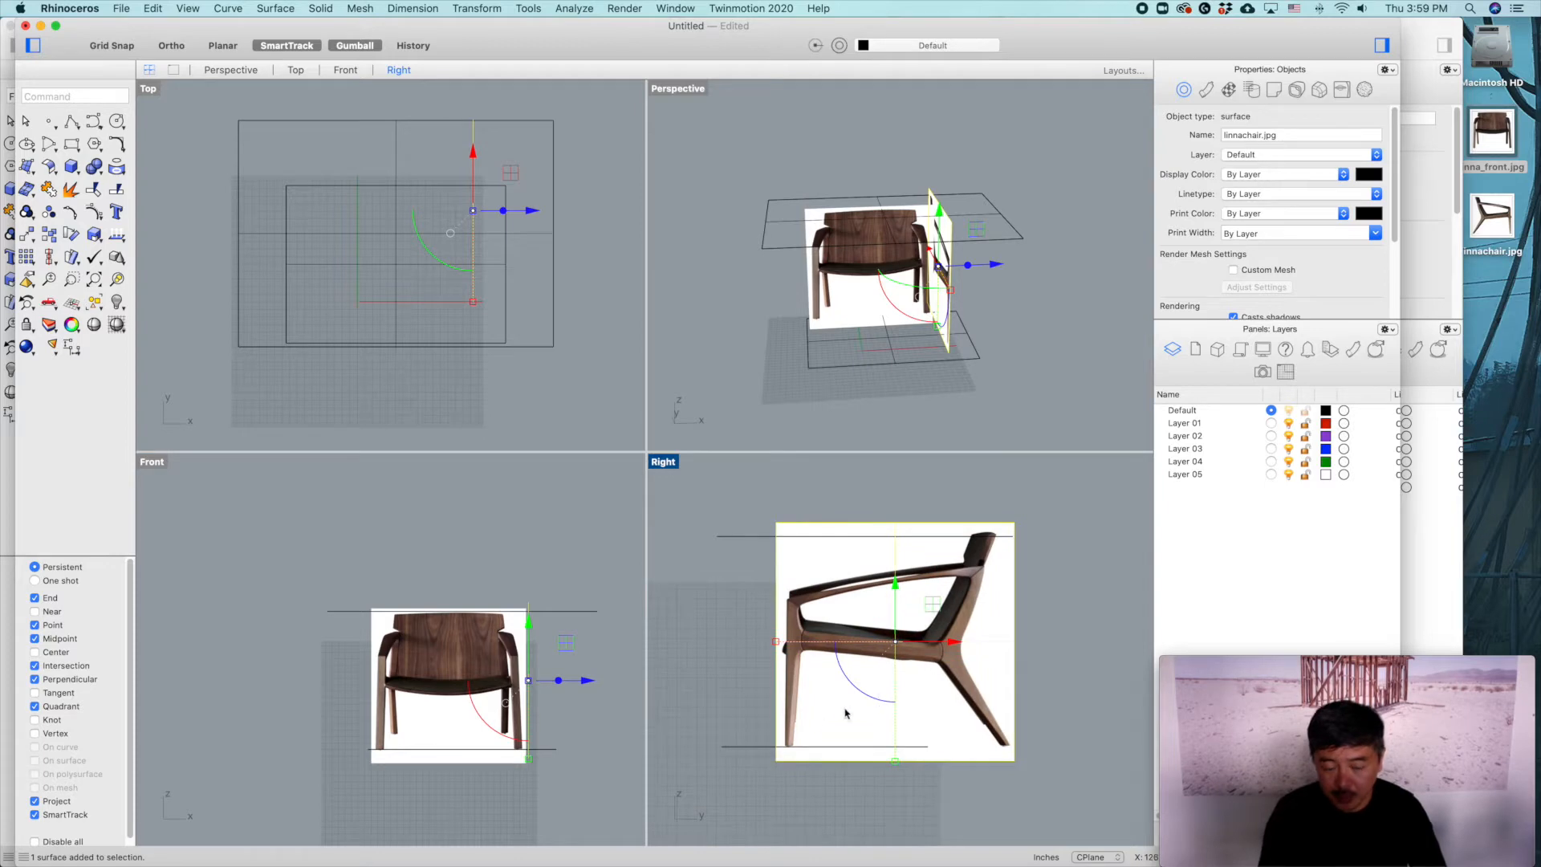
{"action": "scroll", "coordinate": [806, 722], "scroll_direction": "up", "scroll_amount": 2}
{"action": "left_click_drag", "start_coordinate": [773, 625], "coordinate": [772, 626], "text": "shift"}
{"action": "left_click_drag", "start_coordinate": [916, 567], "coordinate": [917, 571]}
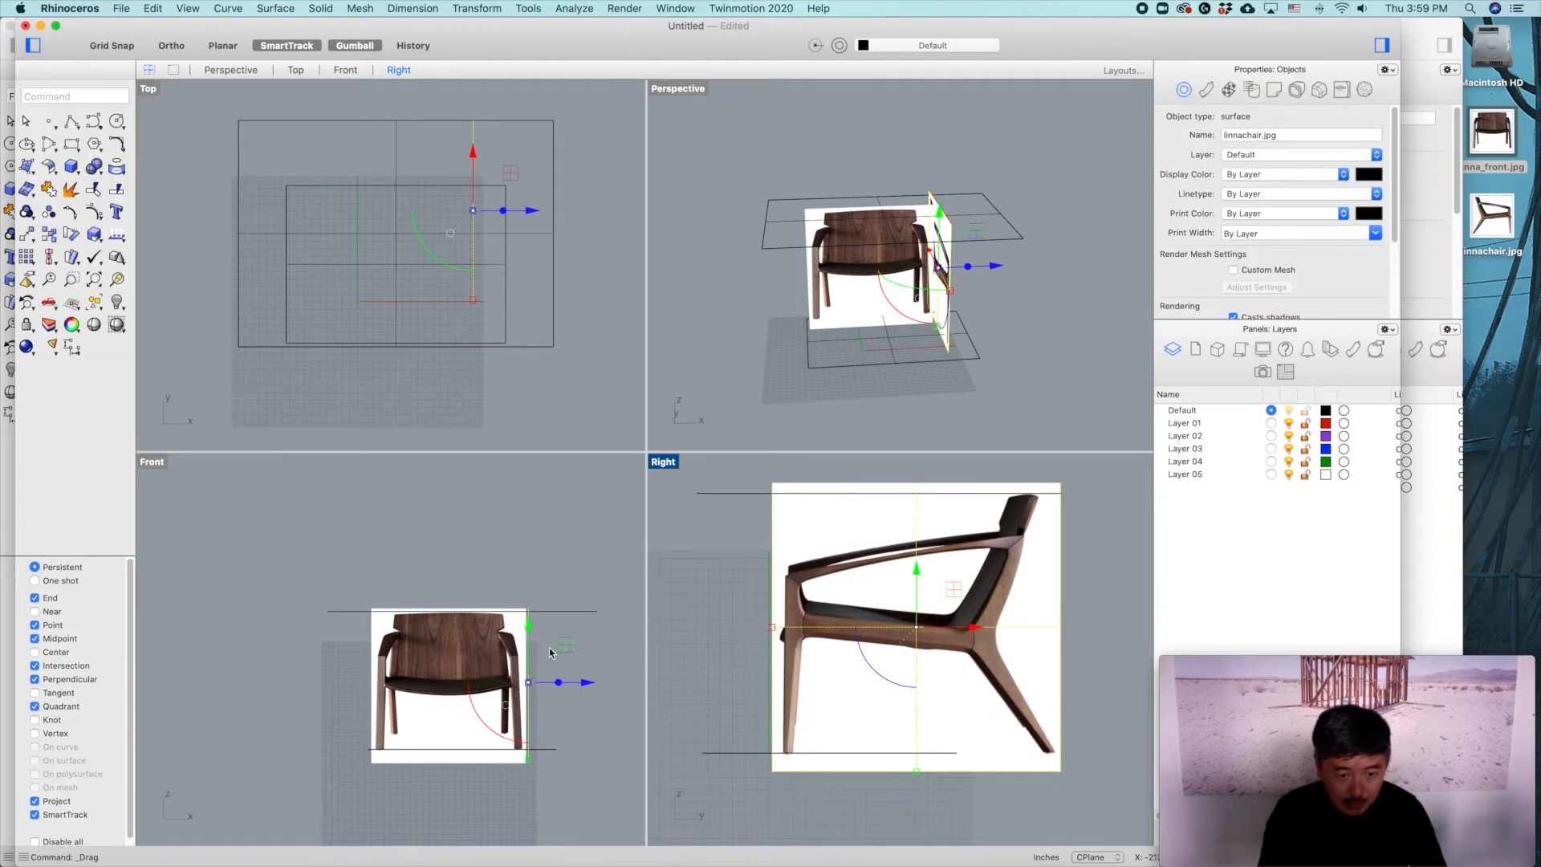
Step: Scale the front picture slightly in the Front view so the chair fits between the two planes, and deselect it
{"action": "scroll", "coordinate": [464, 695], "scroll_direction": "up", "scroll_amount": 5}
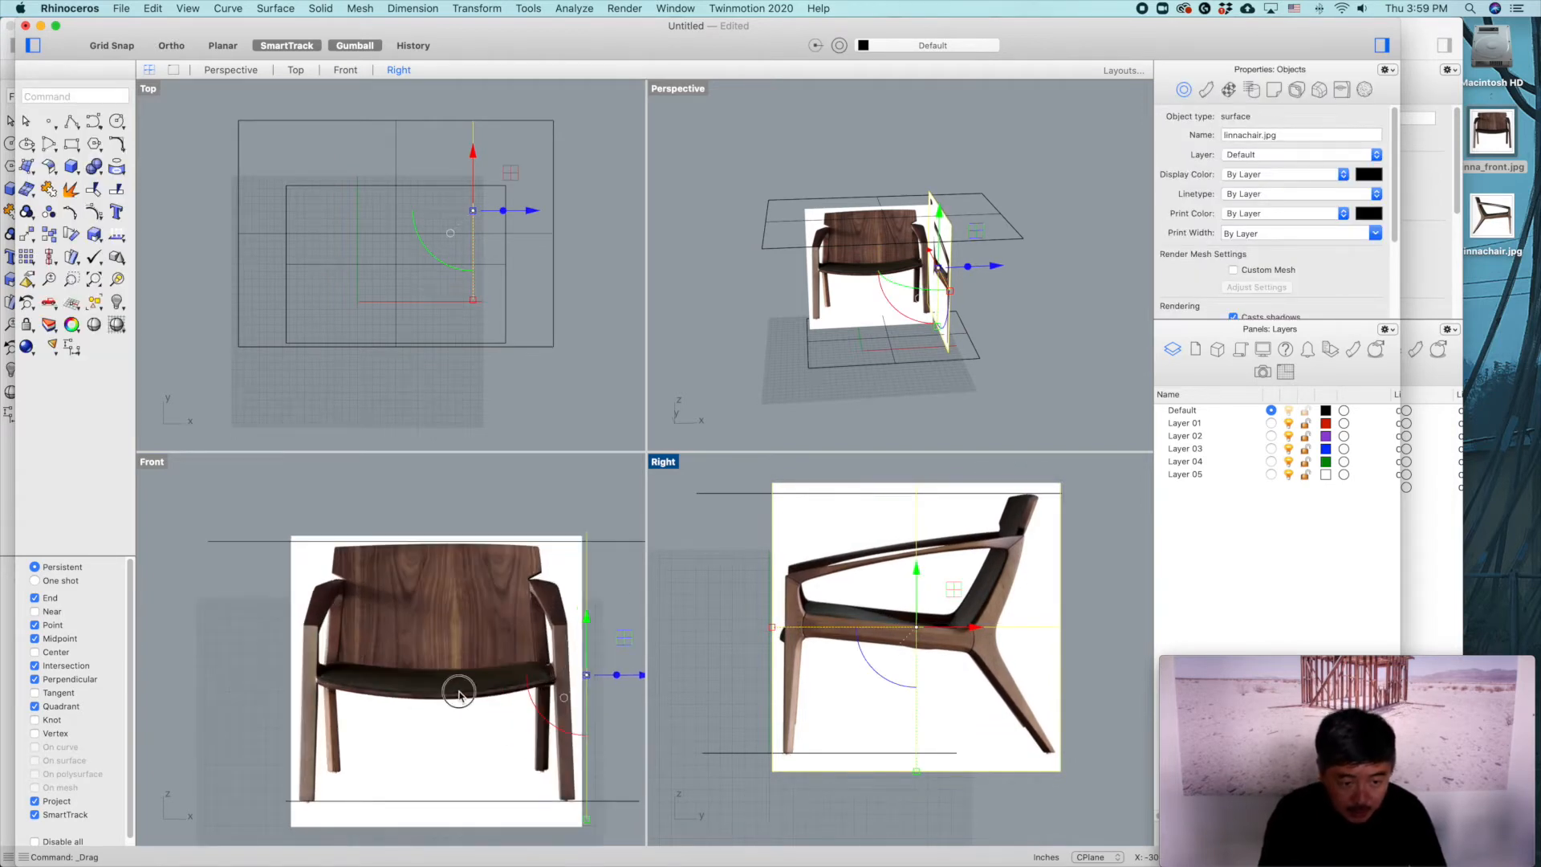
{"action": "left_click", "coordinate": [319, 650]}
{"action": "left_click_drag", "start_coordinate": [292, 683], "coordinate": [291, 682]}
{"action": "left_click_drag", "start_coordinate": [435, 627], "coordinate": [433, 628]}
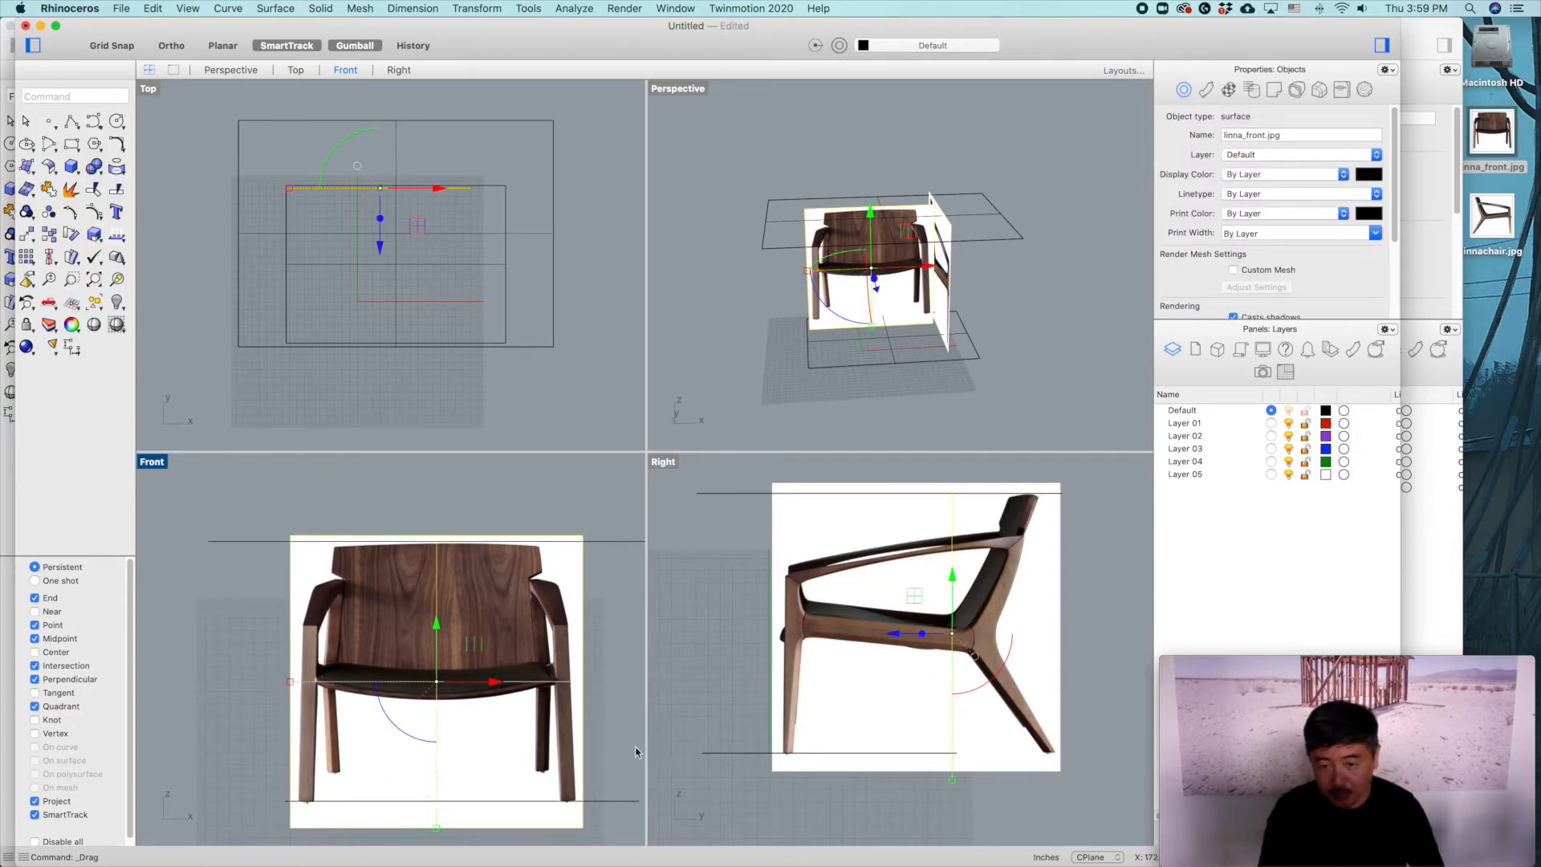
{"action": "left_click", "coordinate": [629, 680]}
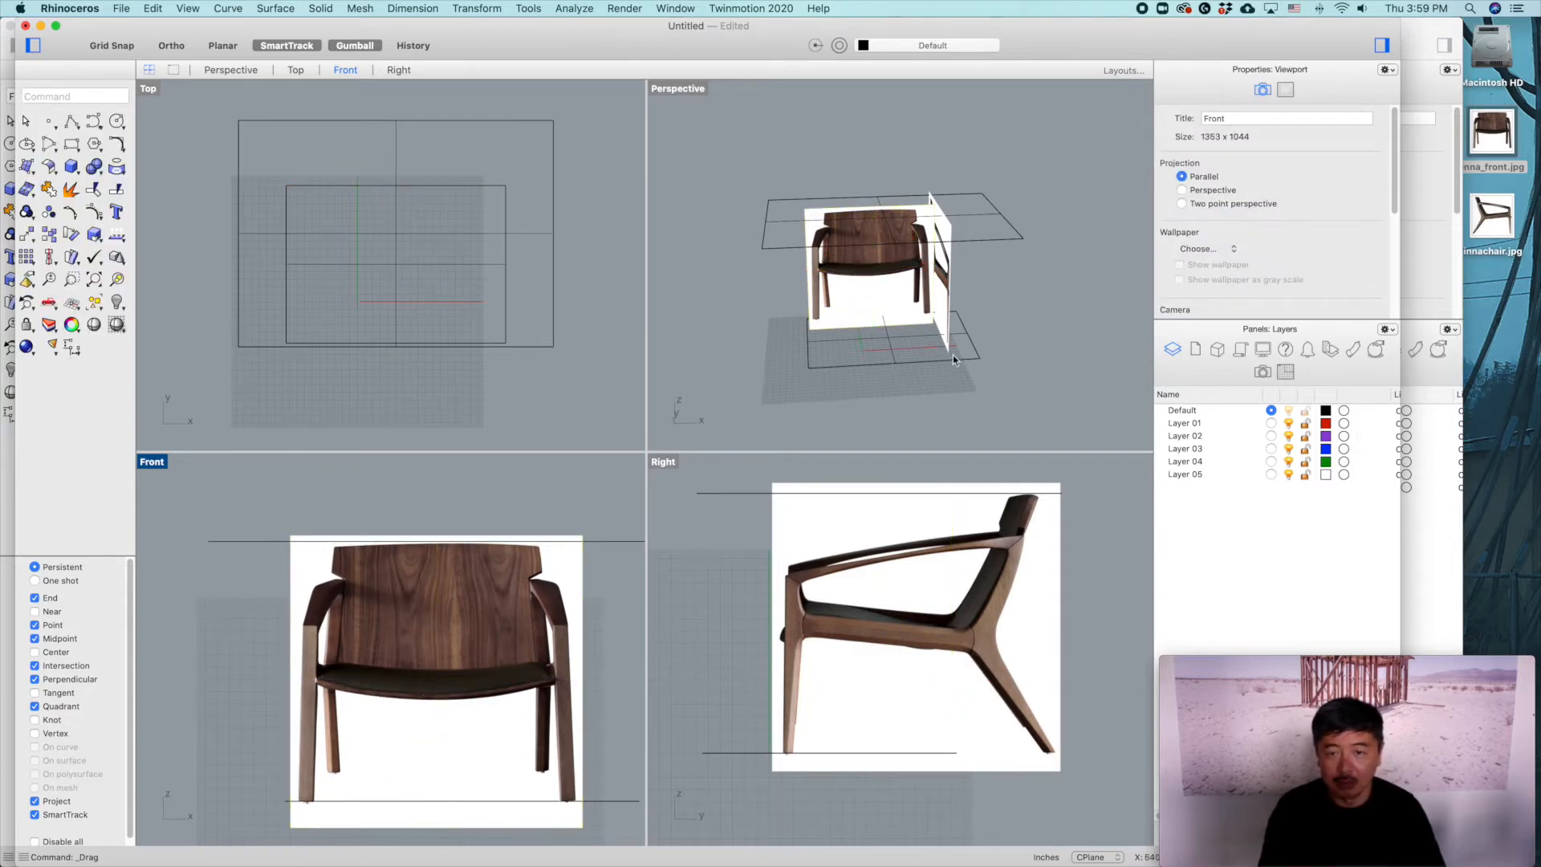
{"action": "right_click_drag", "start_coordinate": [945, 358], "coordinate": [982, 361]}
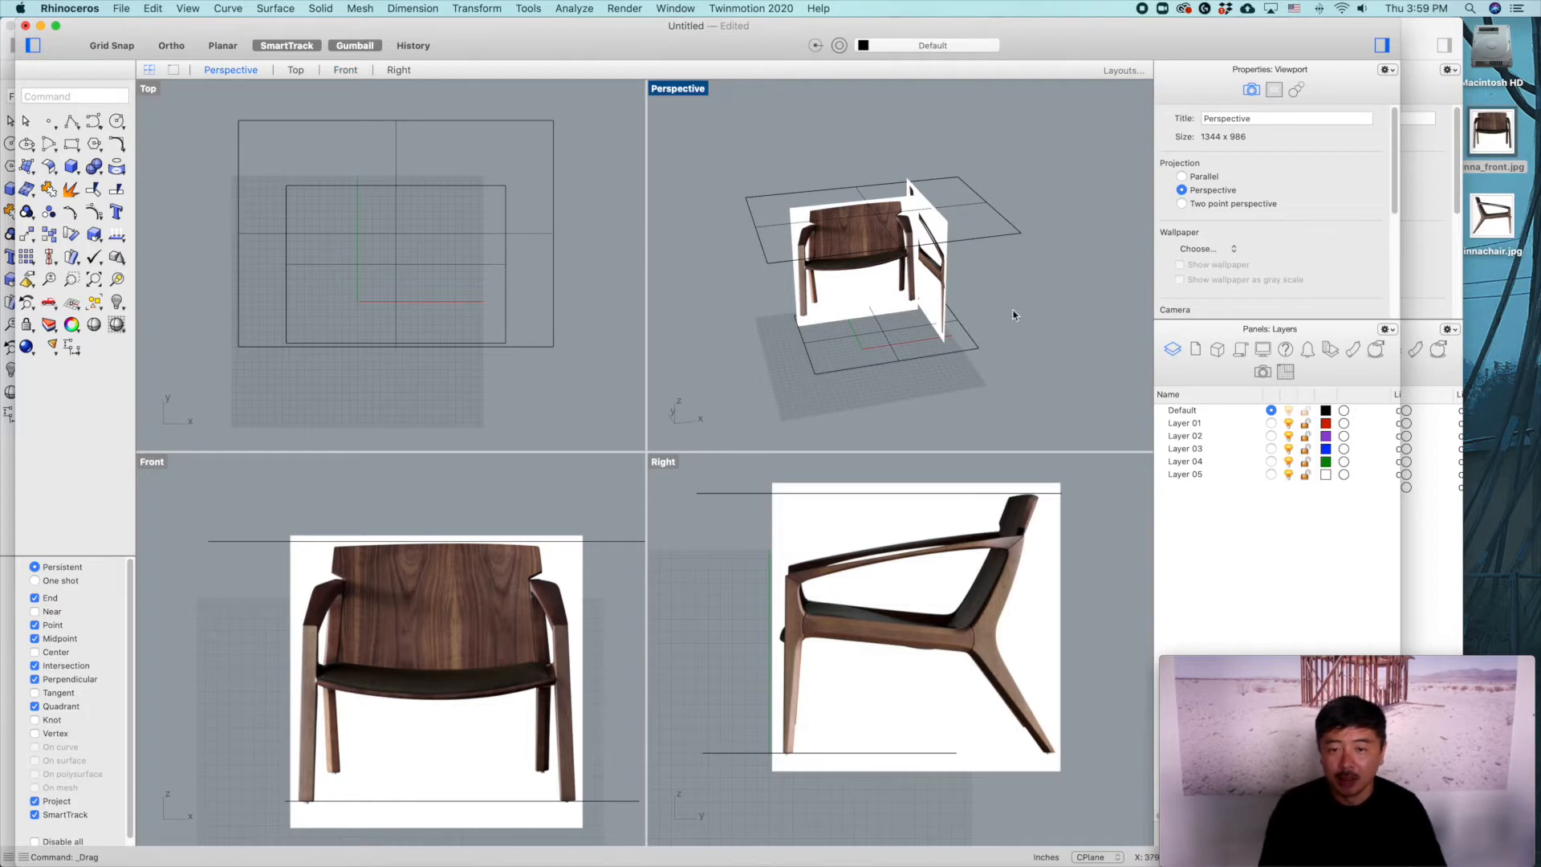
{"action": "left_click_drag", "start_coordinate": [1056, 177], "coordinate": [967, 404]}
{"action": "key", "text": "Escape"}
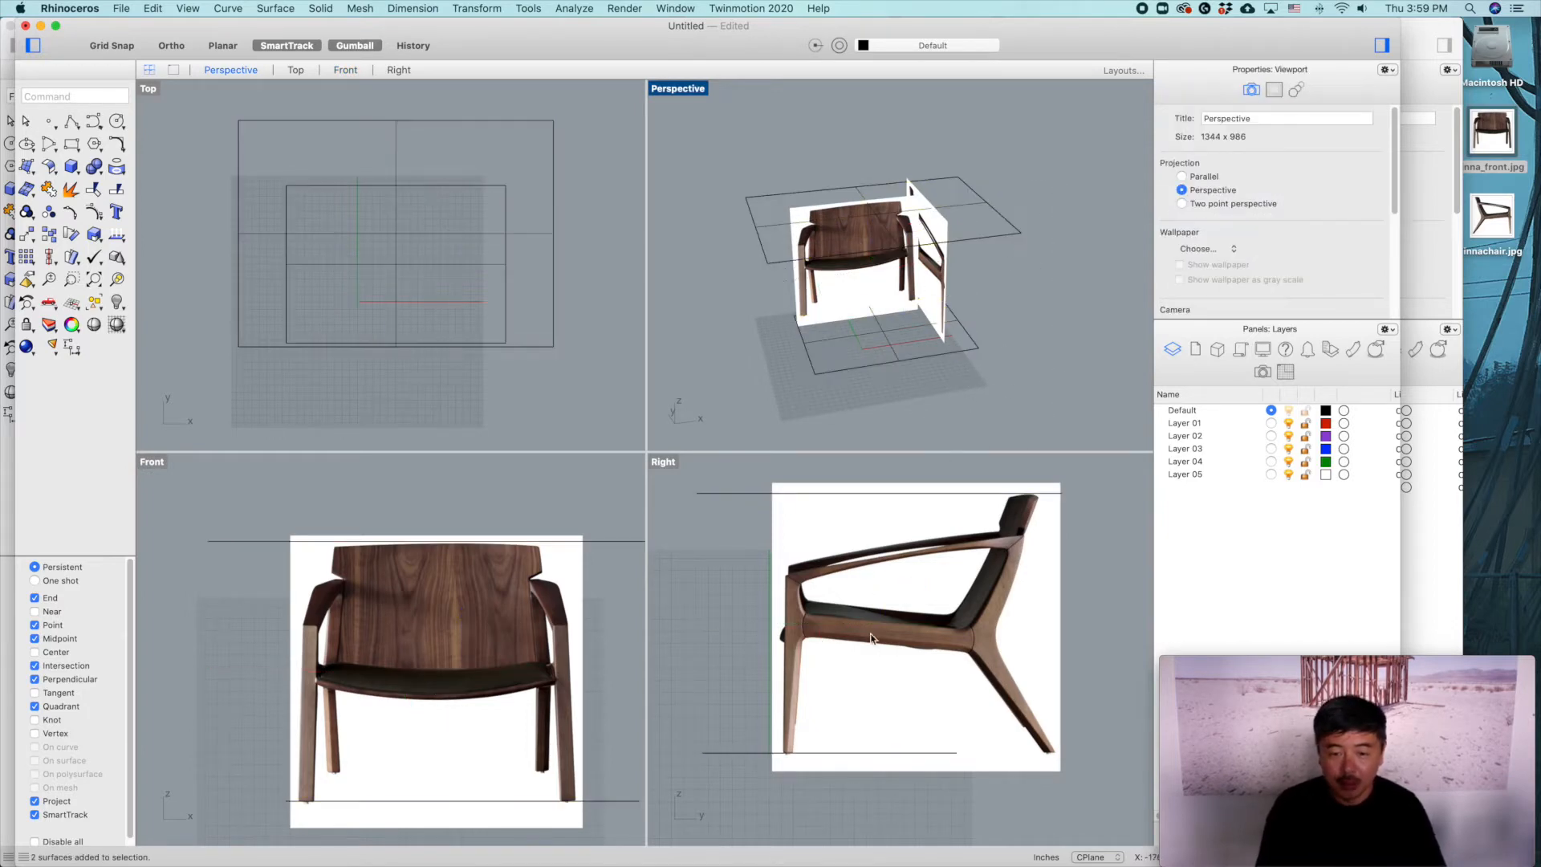
Step: Scale both pictures and both planes together in the maximized Right view from the ground line, making the seat height 16"
{"action": "scroll", "coordinate": [1035, 654], "scroll_direction": "down", "scroll_amount": 3}
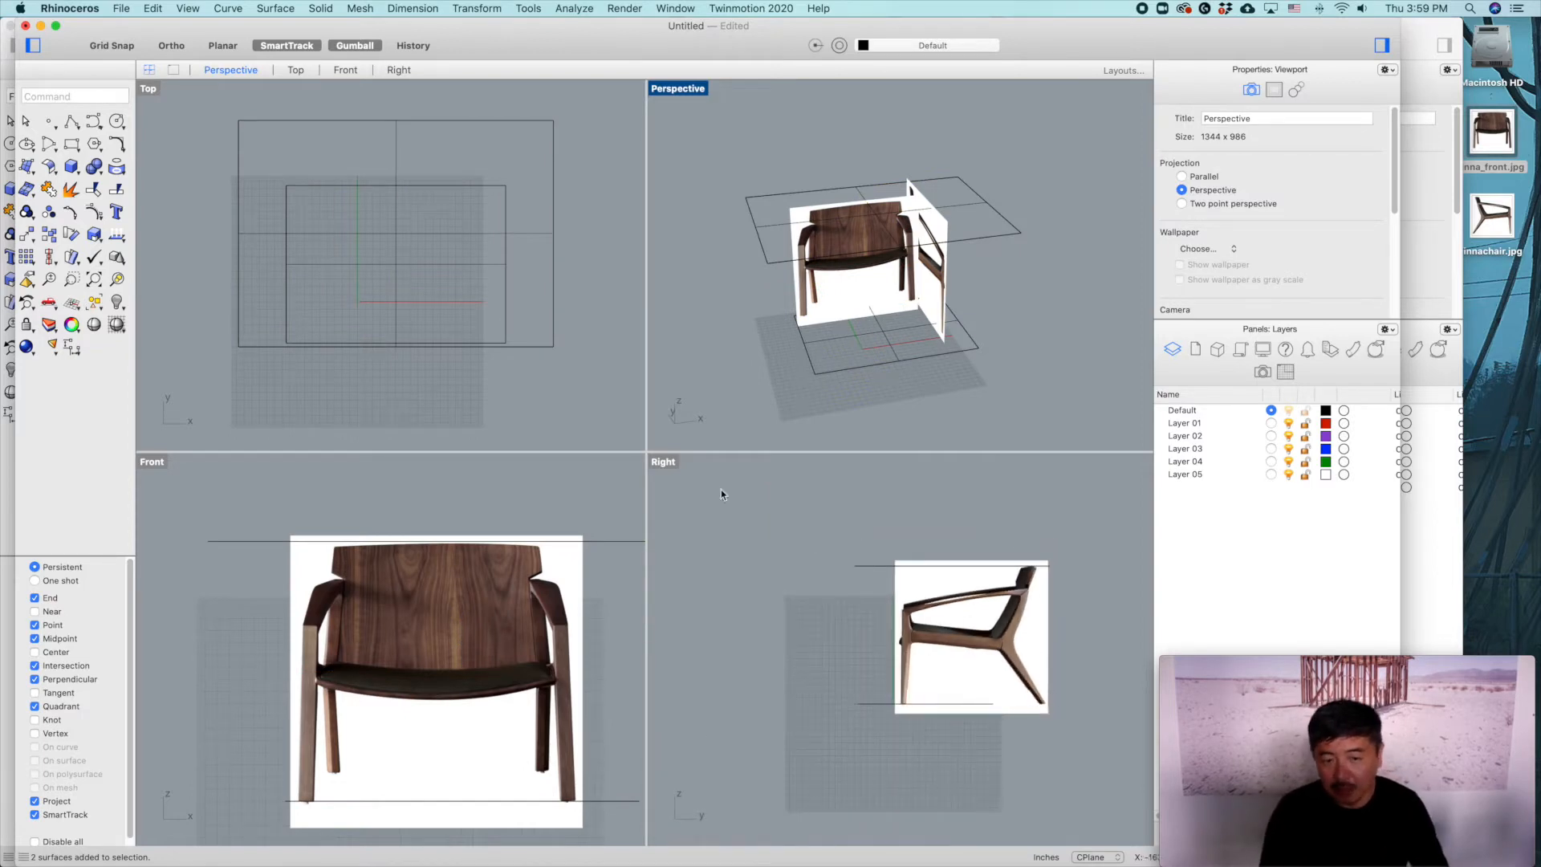
{"action": "double_click", "coordinate": [661, 463]}
{"action": "right_click_drag", "start_coordinate": [782, 538], "coordinate": [601, 541]}
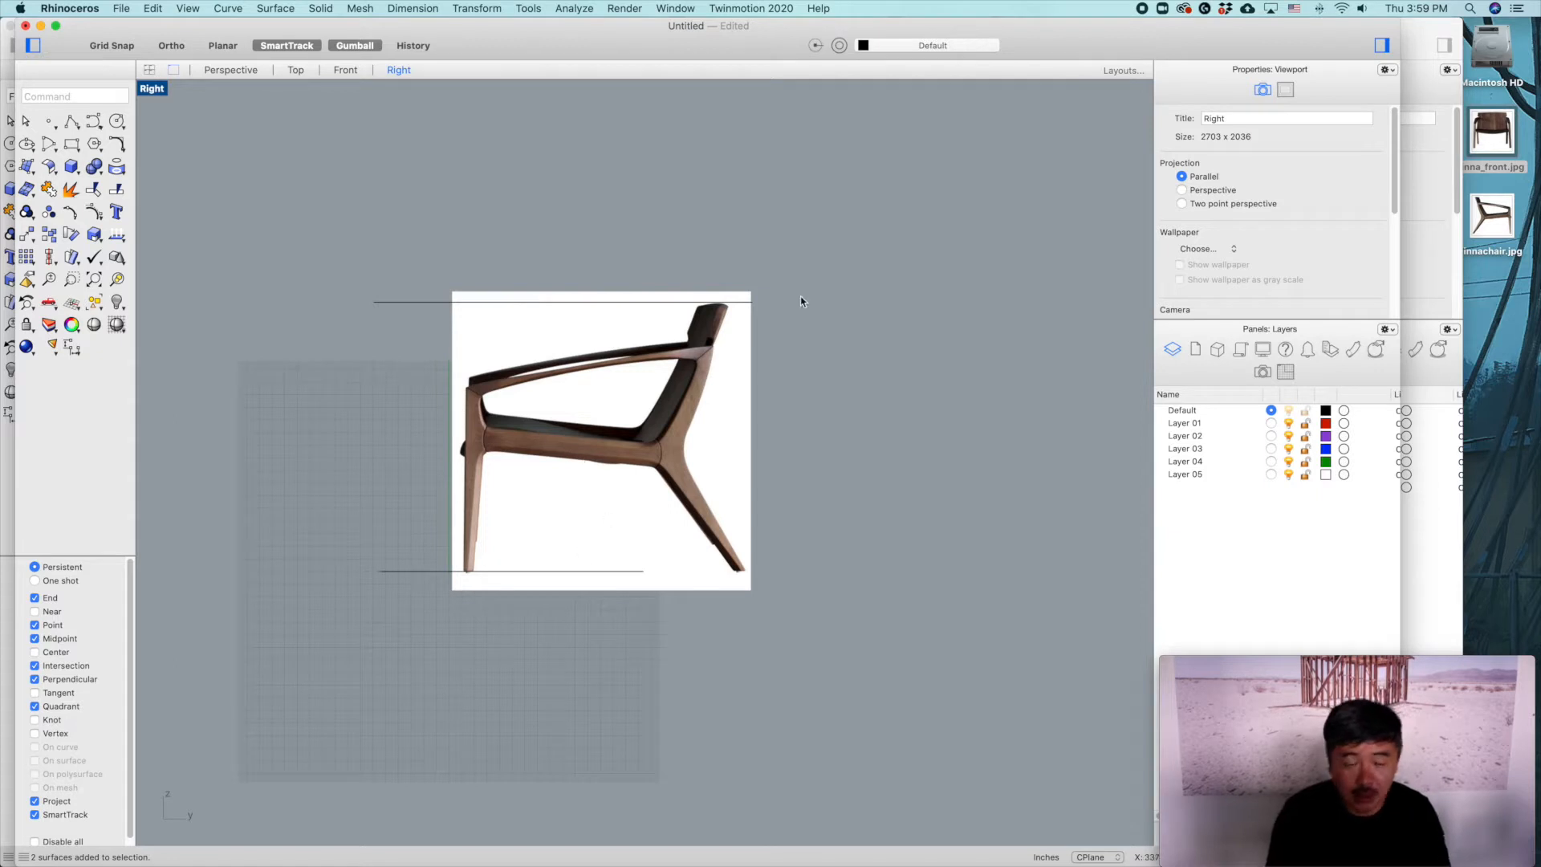
{"action": "left_click_drag", "start_coordinate": [829, 245], "coordinate": [510, 594]}
{"action": "left_click_drag", "start_coordinate": [423, 679], "coordinate": [479, 646]}
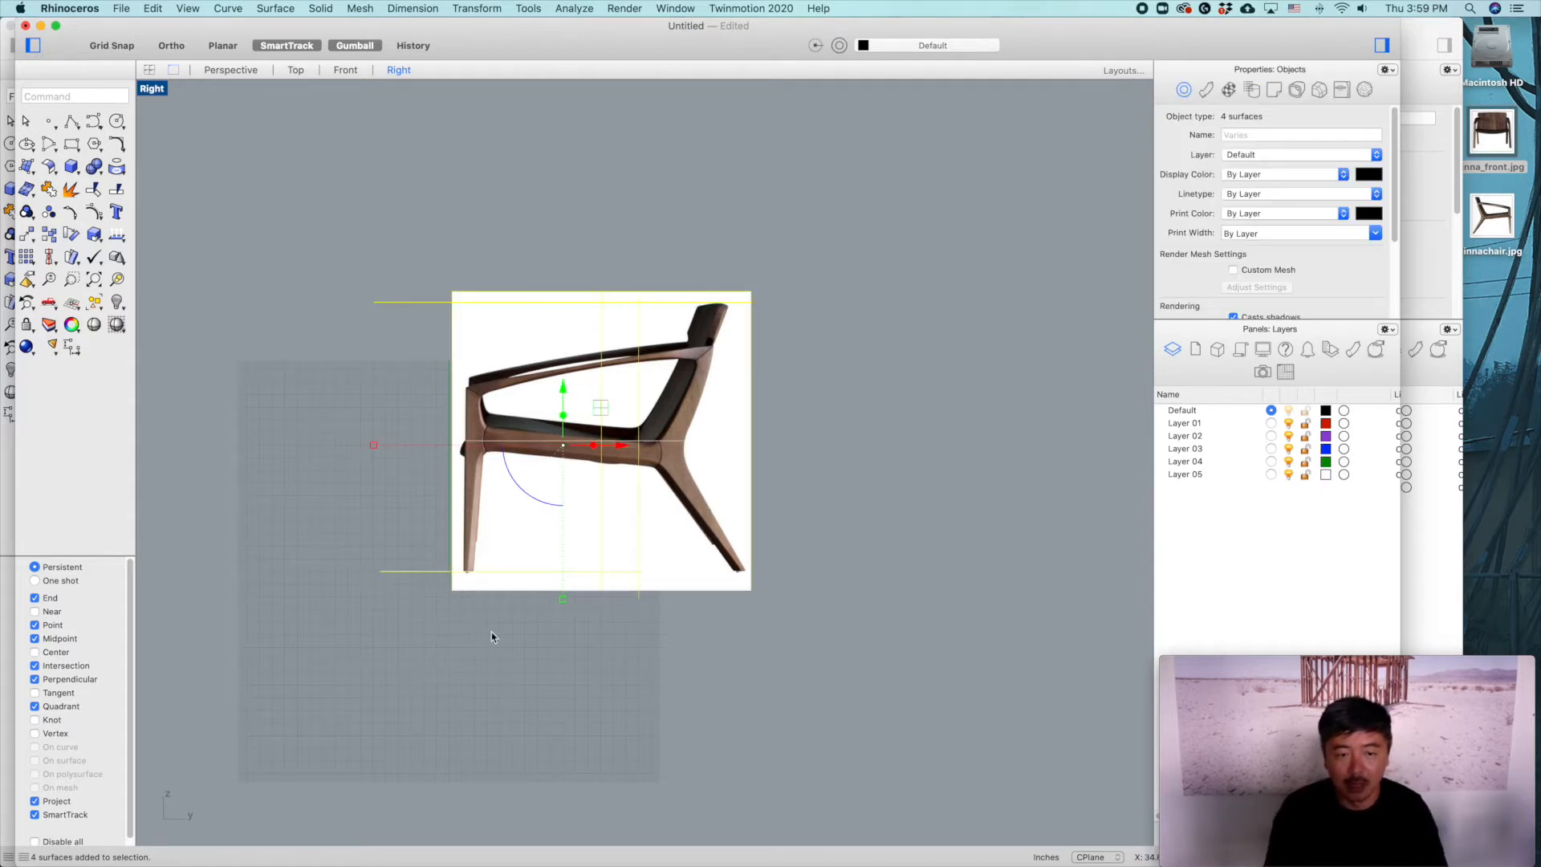
{"action": "type", "text": "sca"}
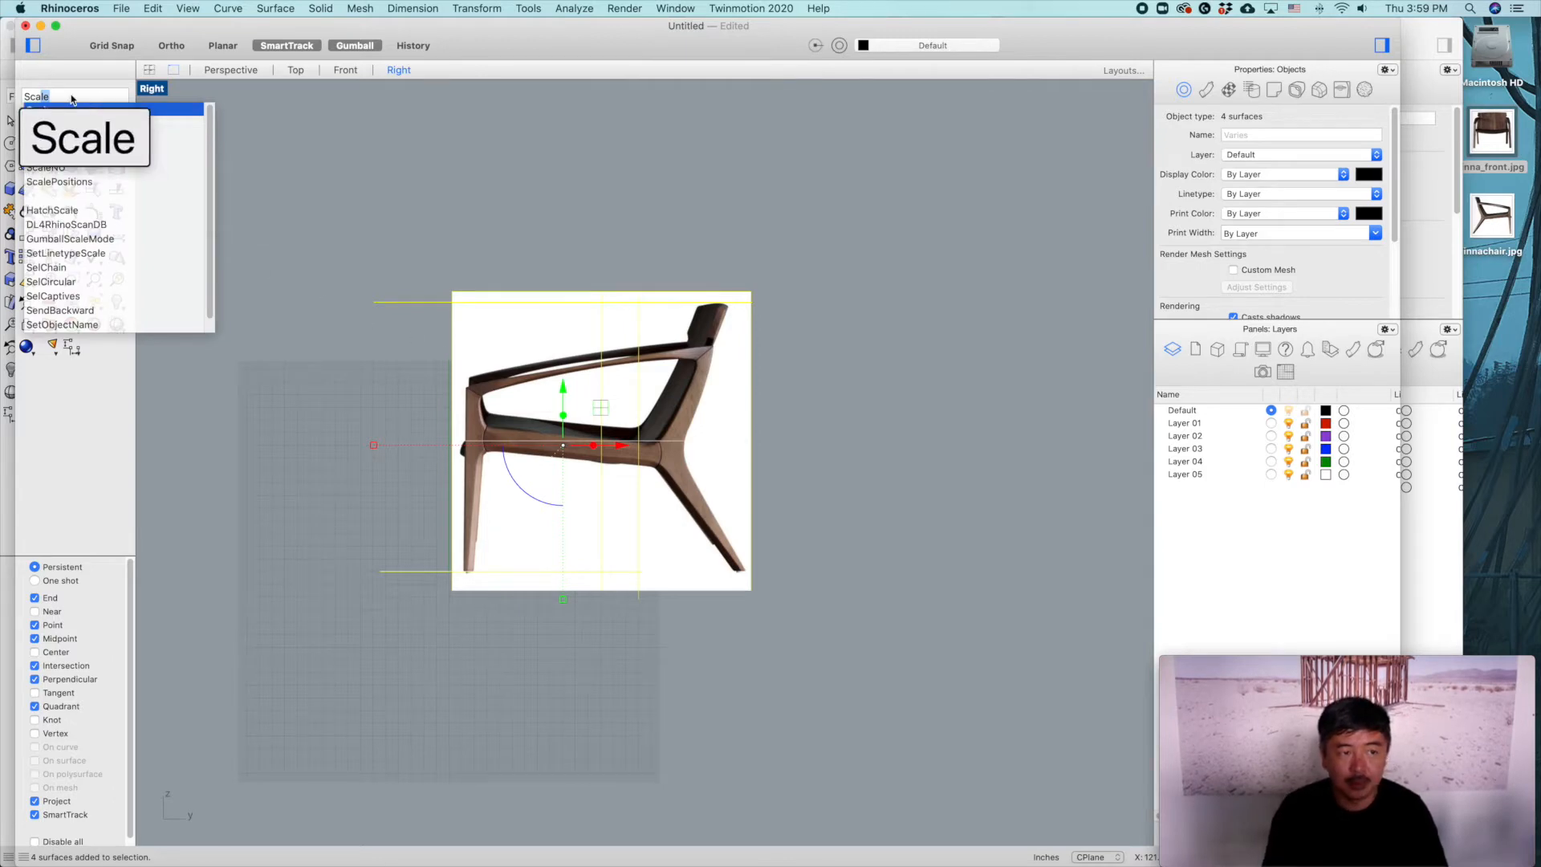
{"action": "left_click", "coordinate": [98, 118]}
{"action": "scroll", "coordinate": [550, 560], "scroll_direction": "up", "scroll_amount": 3}
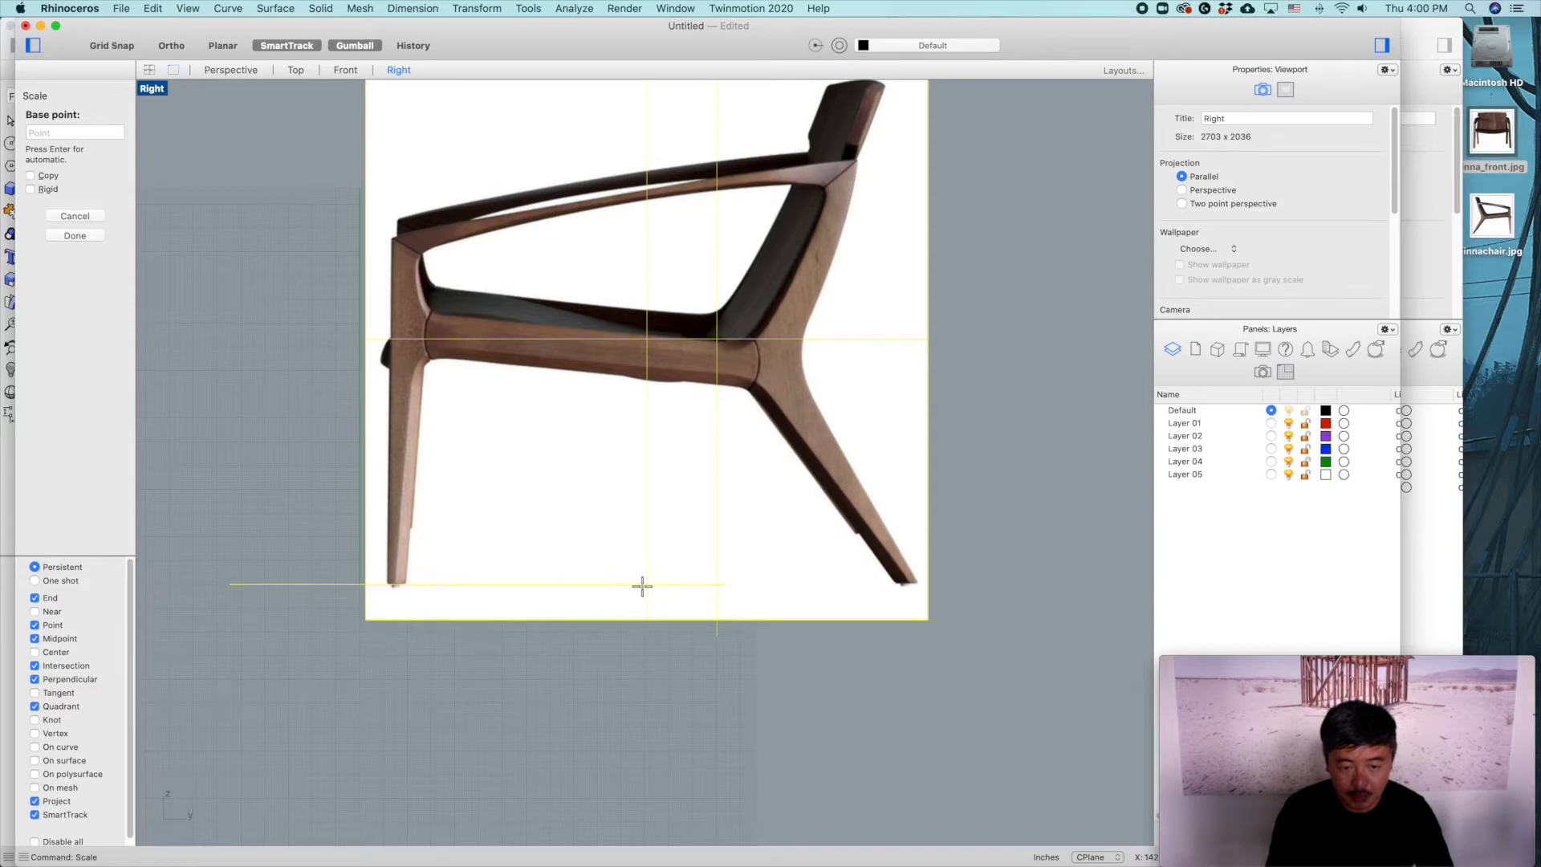
{"action": "left_click", "coordinate": [643, 584]}
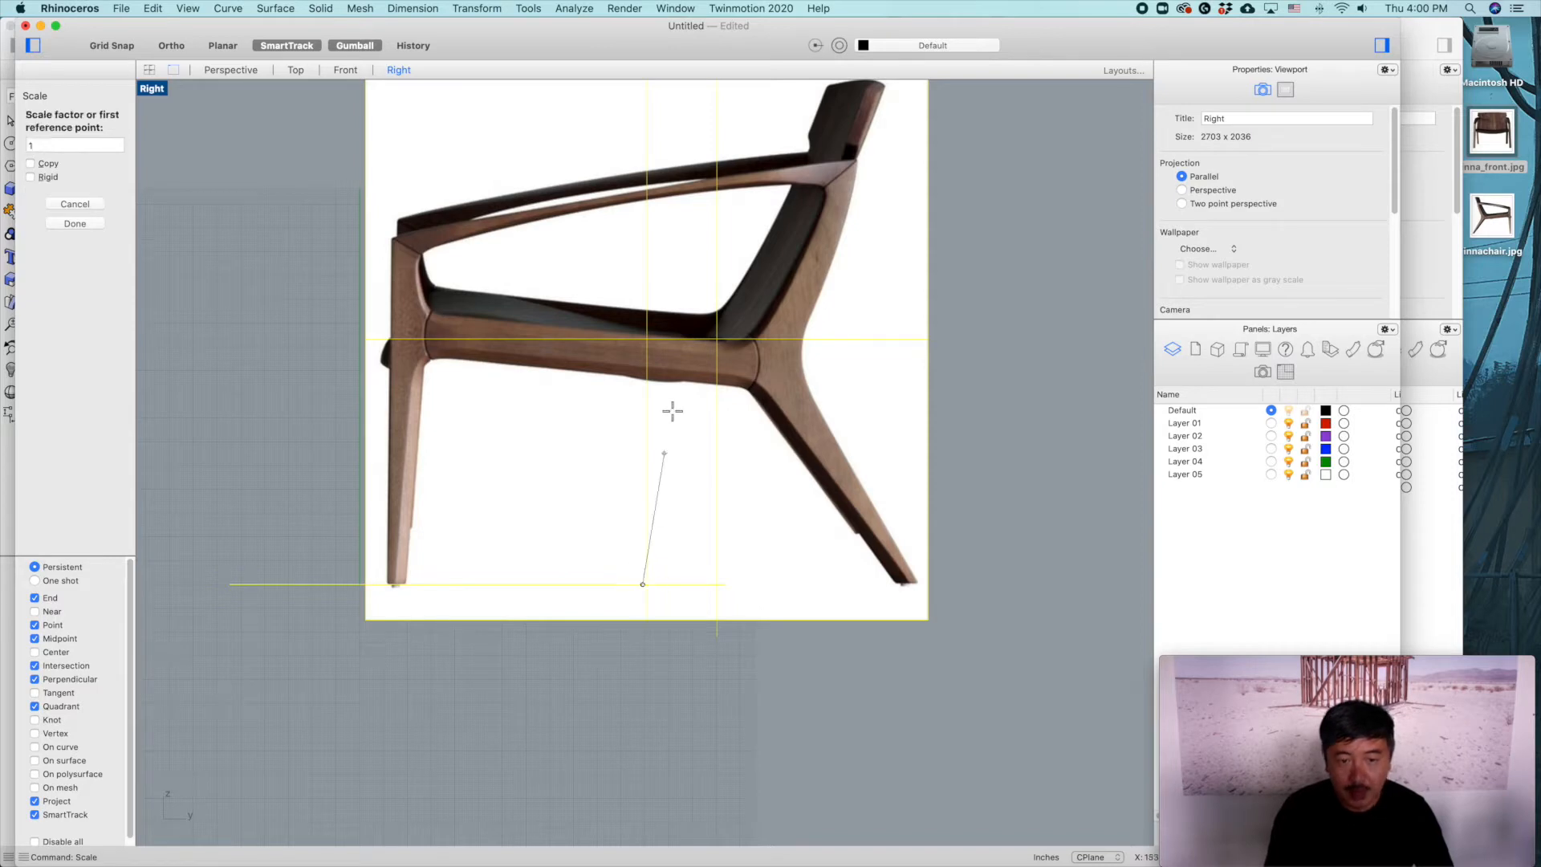
{"action": "left_click", "coordinate": [641, 339]}
{"action": "scroll", "coordinate": [642, 321], "scroll_direction": "up", "scroll_amount": 3}
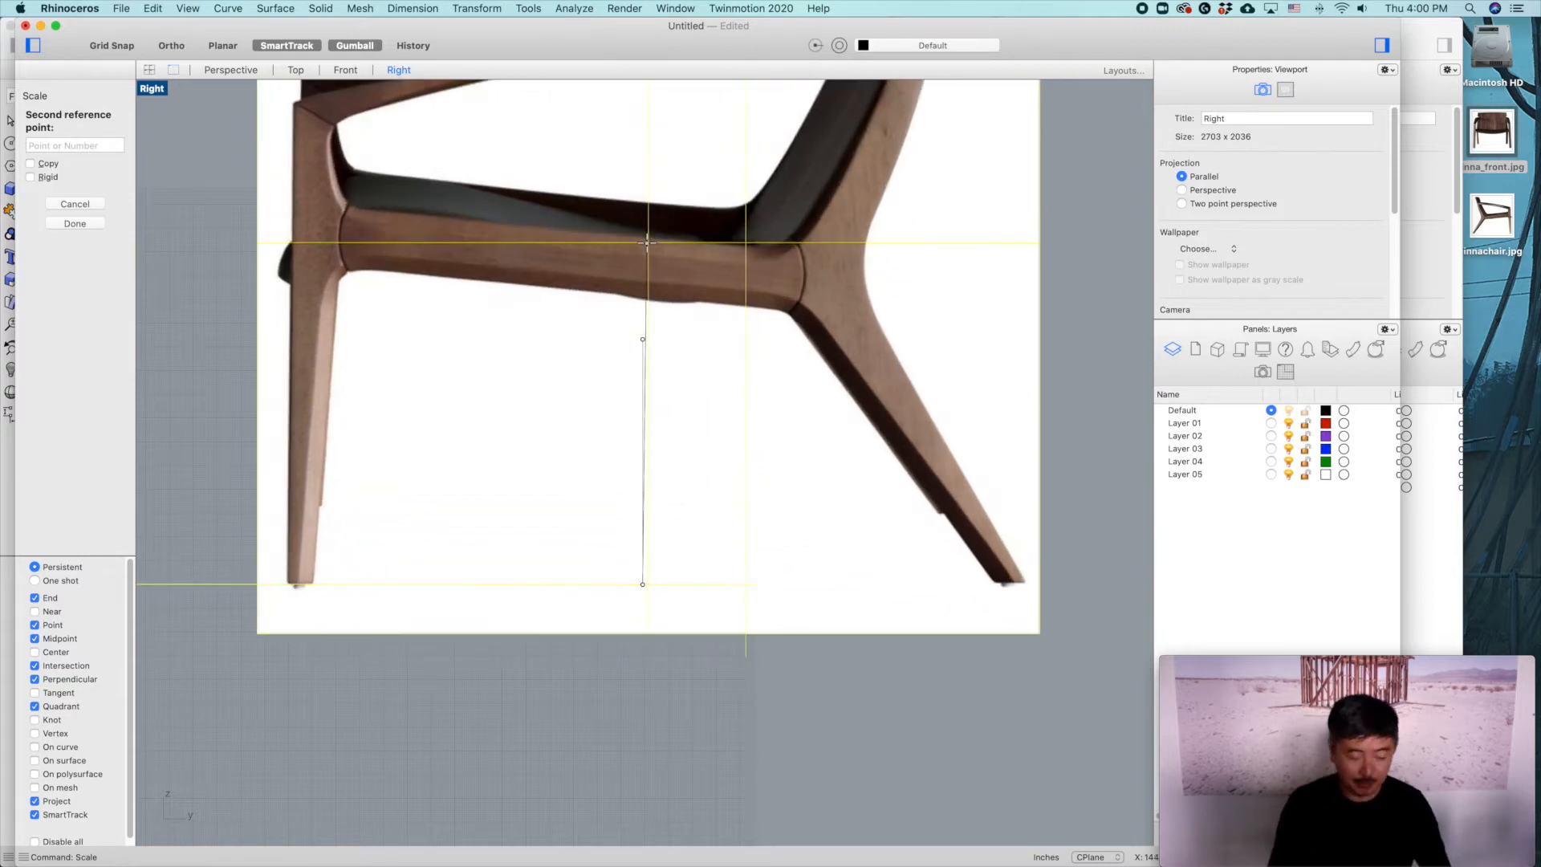
{"action": "type", "text": "16\""}
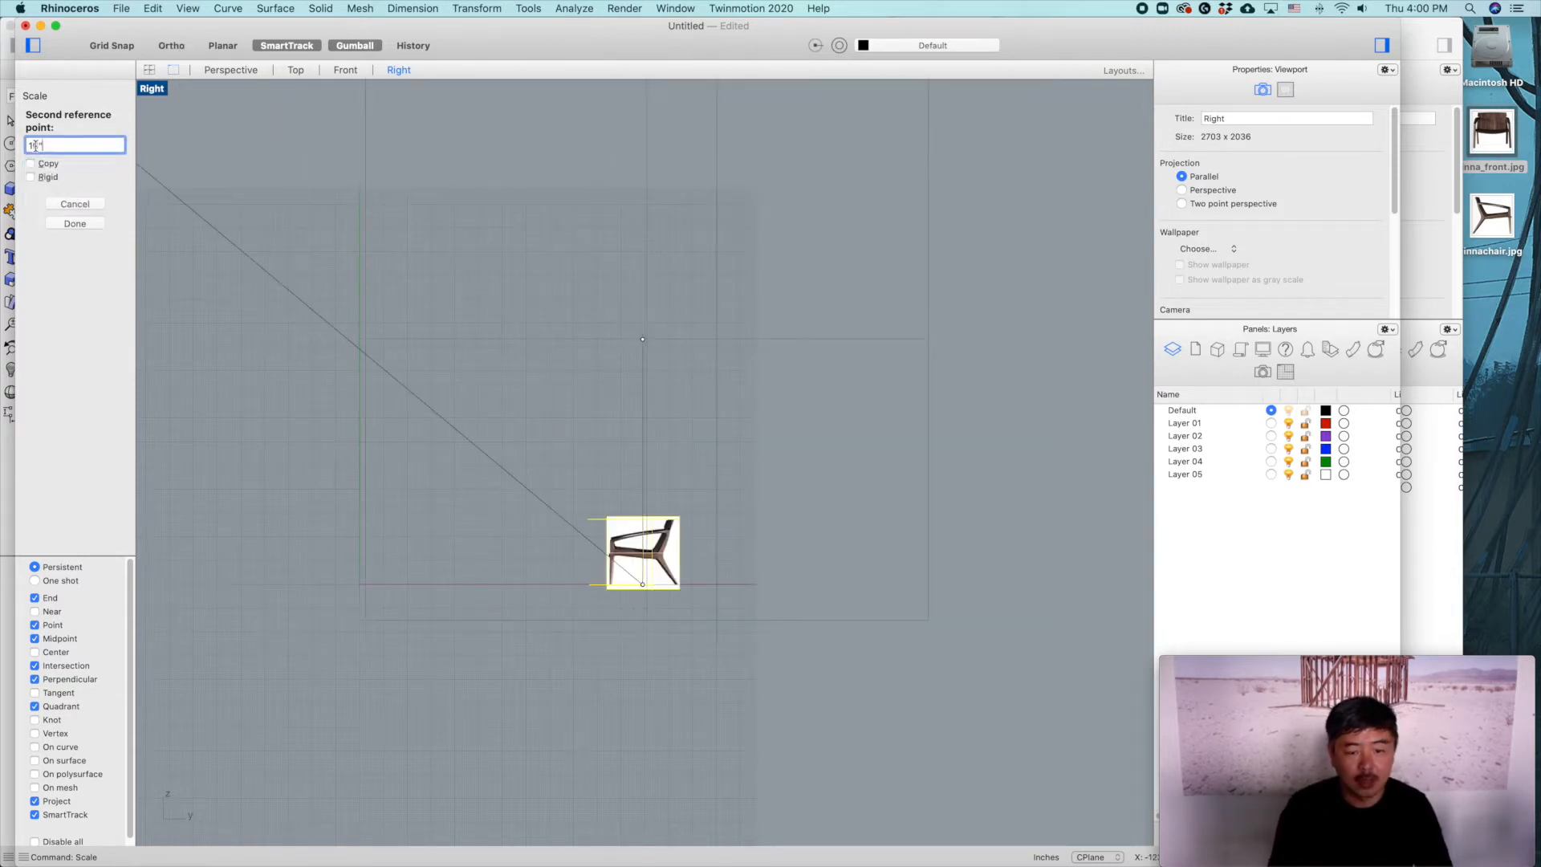
{"action": "key", "text": "Return"}
Step: Zoom to the scaled pictures and planes in all views and restore the four-view layout
{"action": "left_click_drag", "start_coordinate": [557, 451], "coordinate": [775, 674]}
{"action": "type", "text": "zs"}
{"action": "key", "text": "Return"}
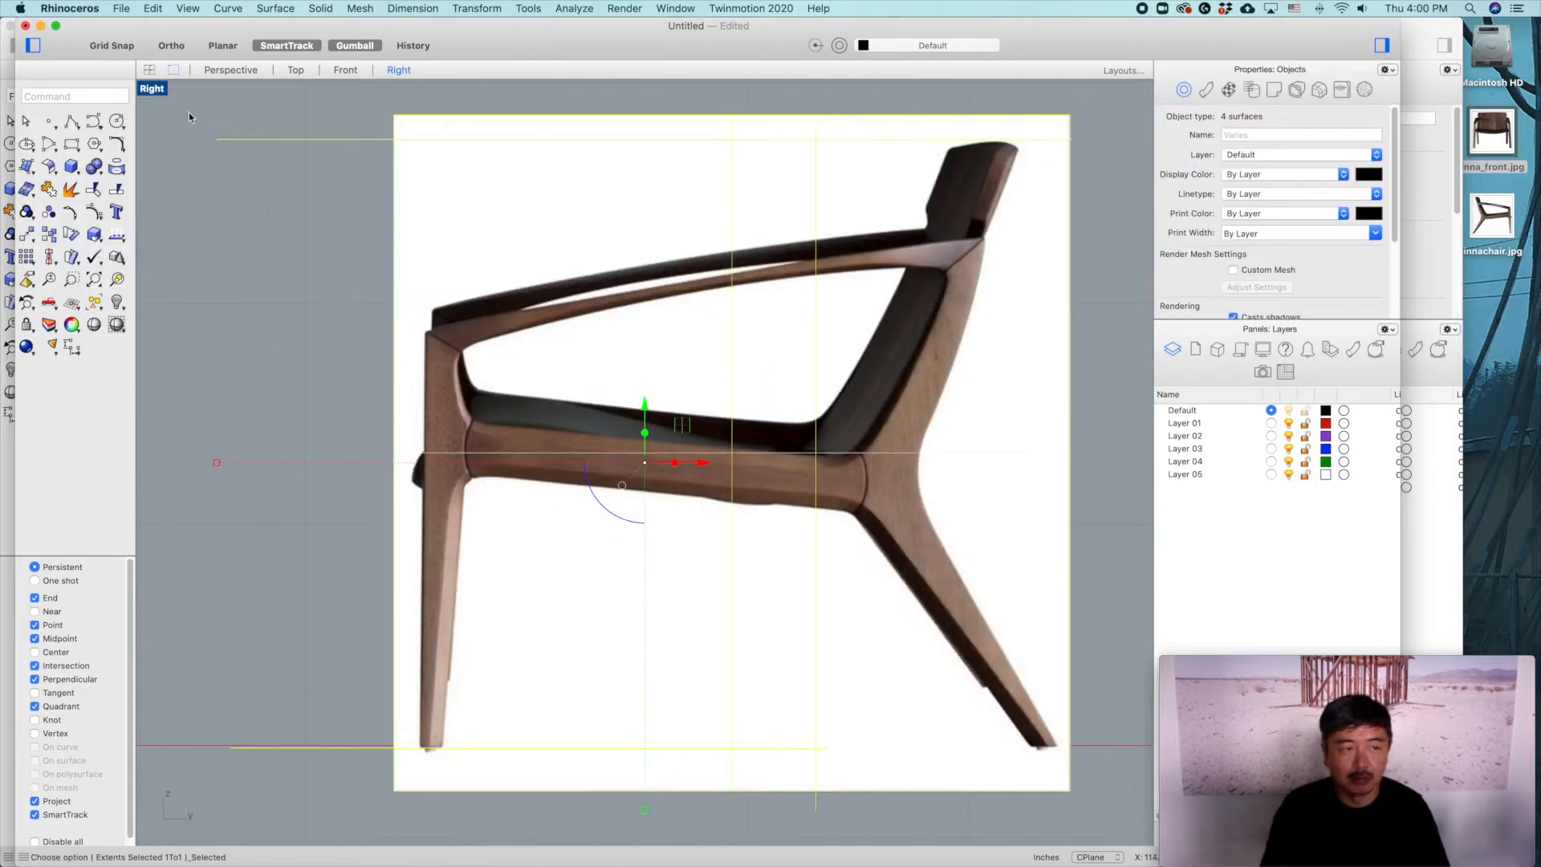
{"action": "double_click", "coordinate": [151, 88]}
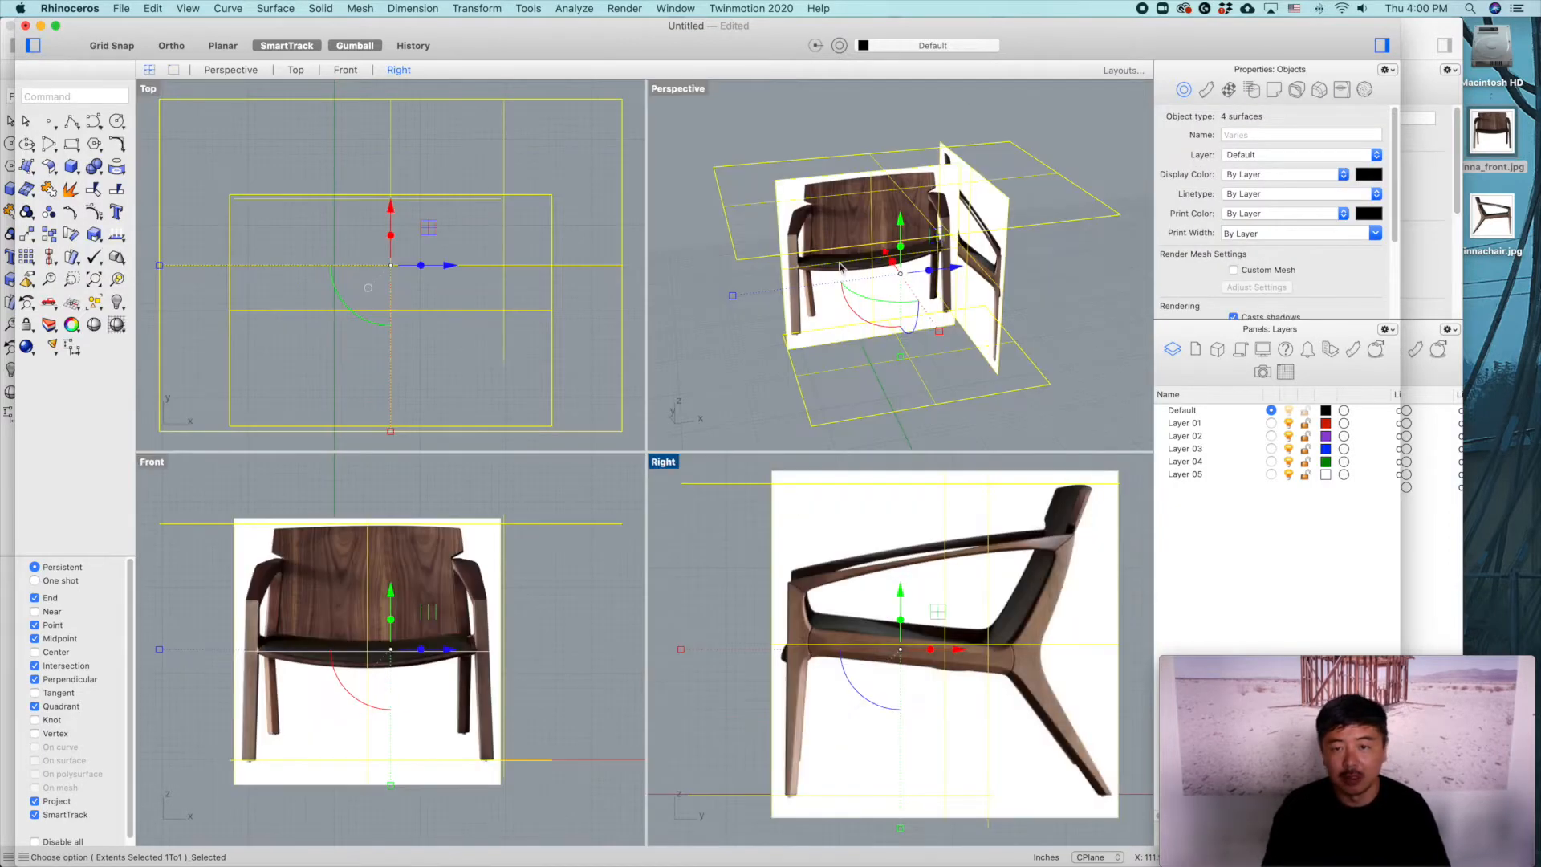
Step: Move the front picture backward in the Perspective view, clear of the side picture
{"action": "left_click", "coordinate": [1057, 340]}
{"action": "right_click_drag", "start_coordinate": [1035, 359], "coordinate": [912, 305]}
{"action": "scroll", "coordinate": [919, 312], "scroll_direction": "up", "scroll_amount": 5}
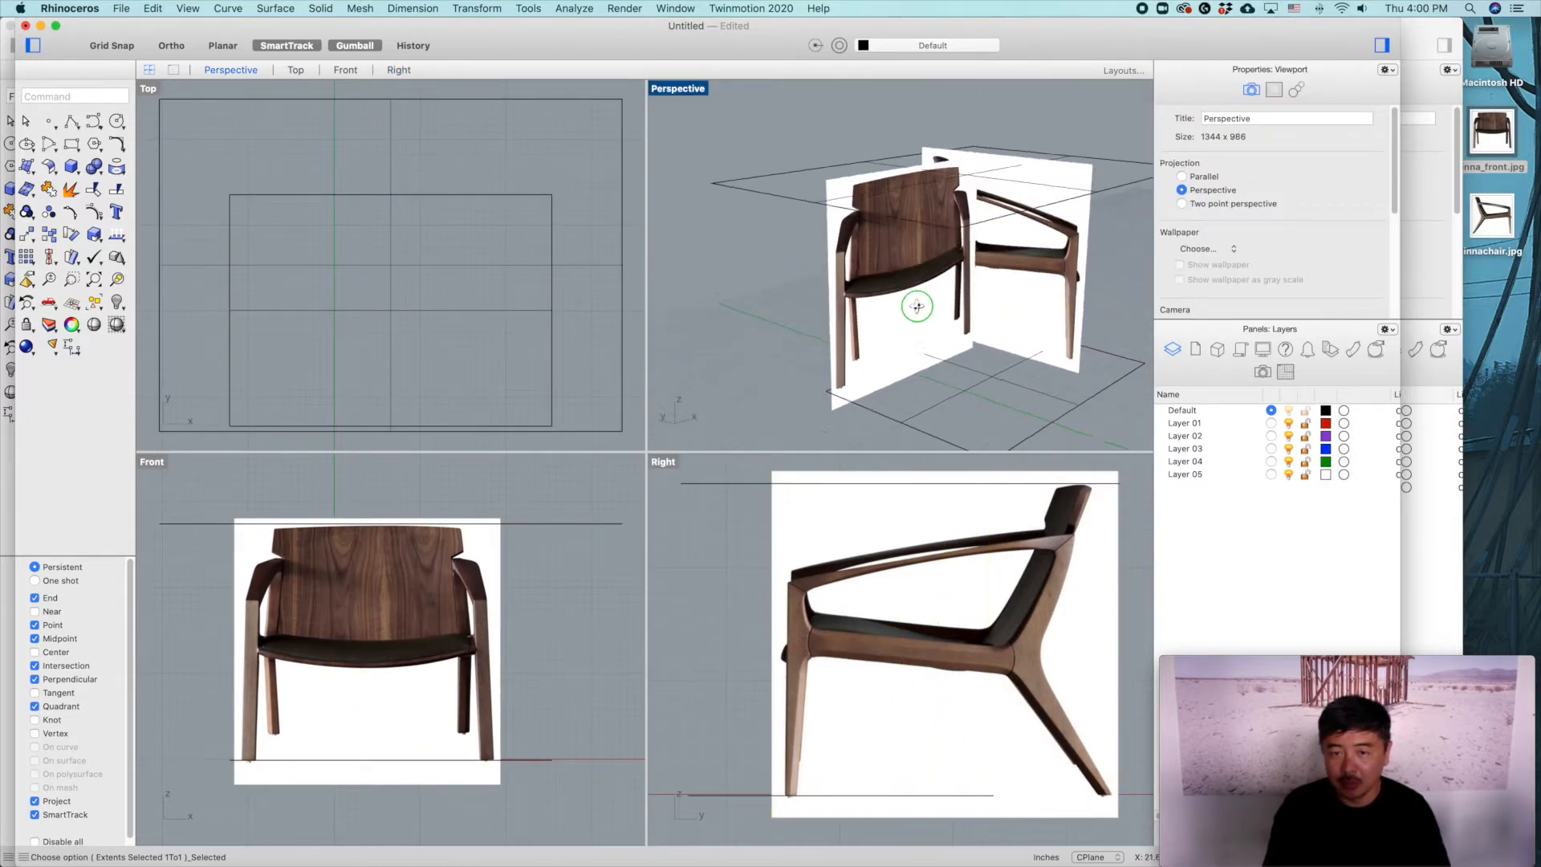
{"action": "left_click", "coordinate": [889, 307]}
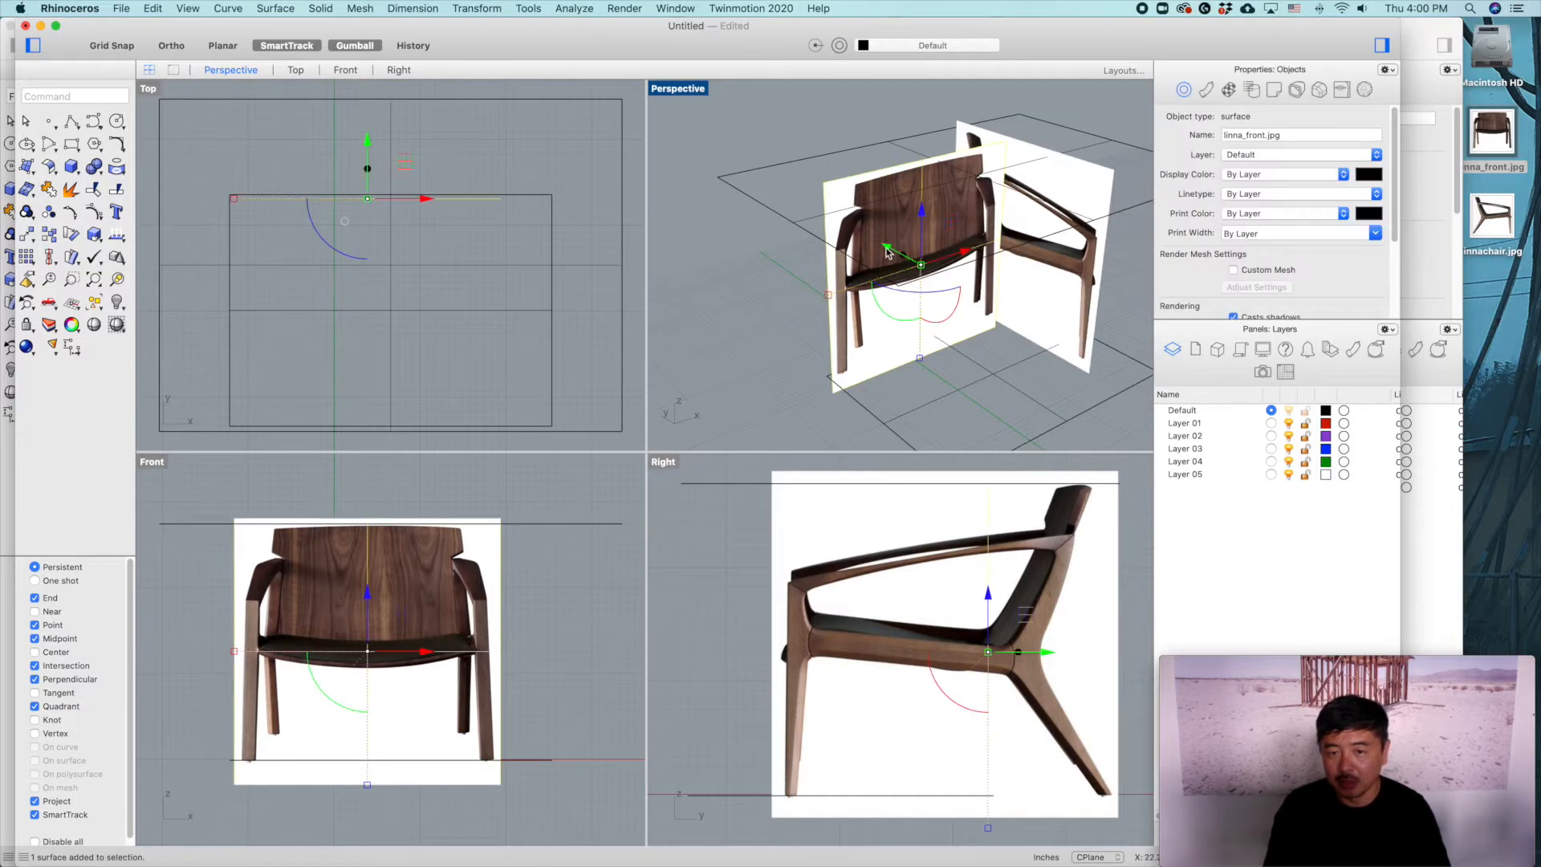
{"action": "left_click_drag", "start_coordinate": [890, 251], "coordinate": [867, 276]}
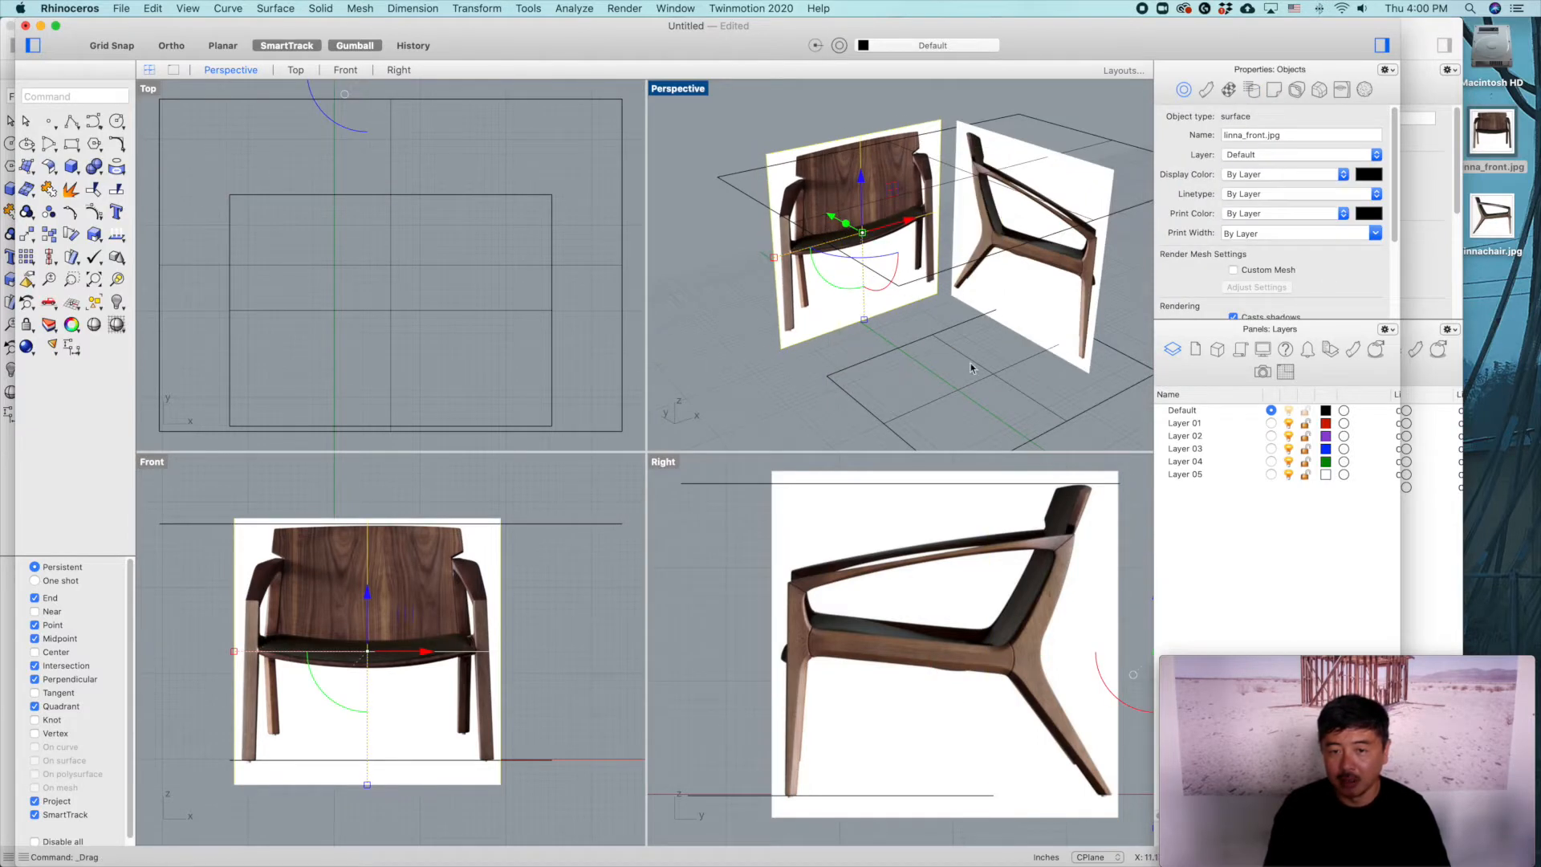
Step: Shift the ground plane along the Y axis in the Right view so it lies further beneath the side-view chair
{"action": "scroll", "coordinate": [911, 363], "scroll_direction": "down", "scroll_amount": 3}
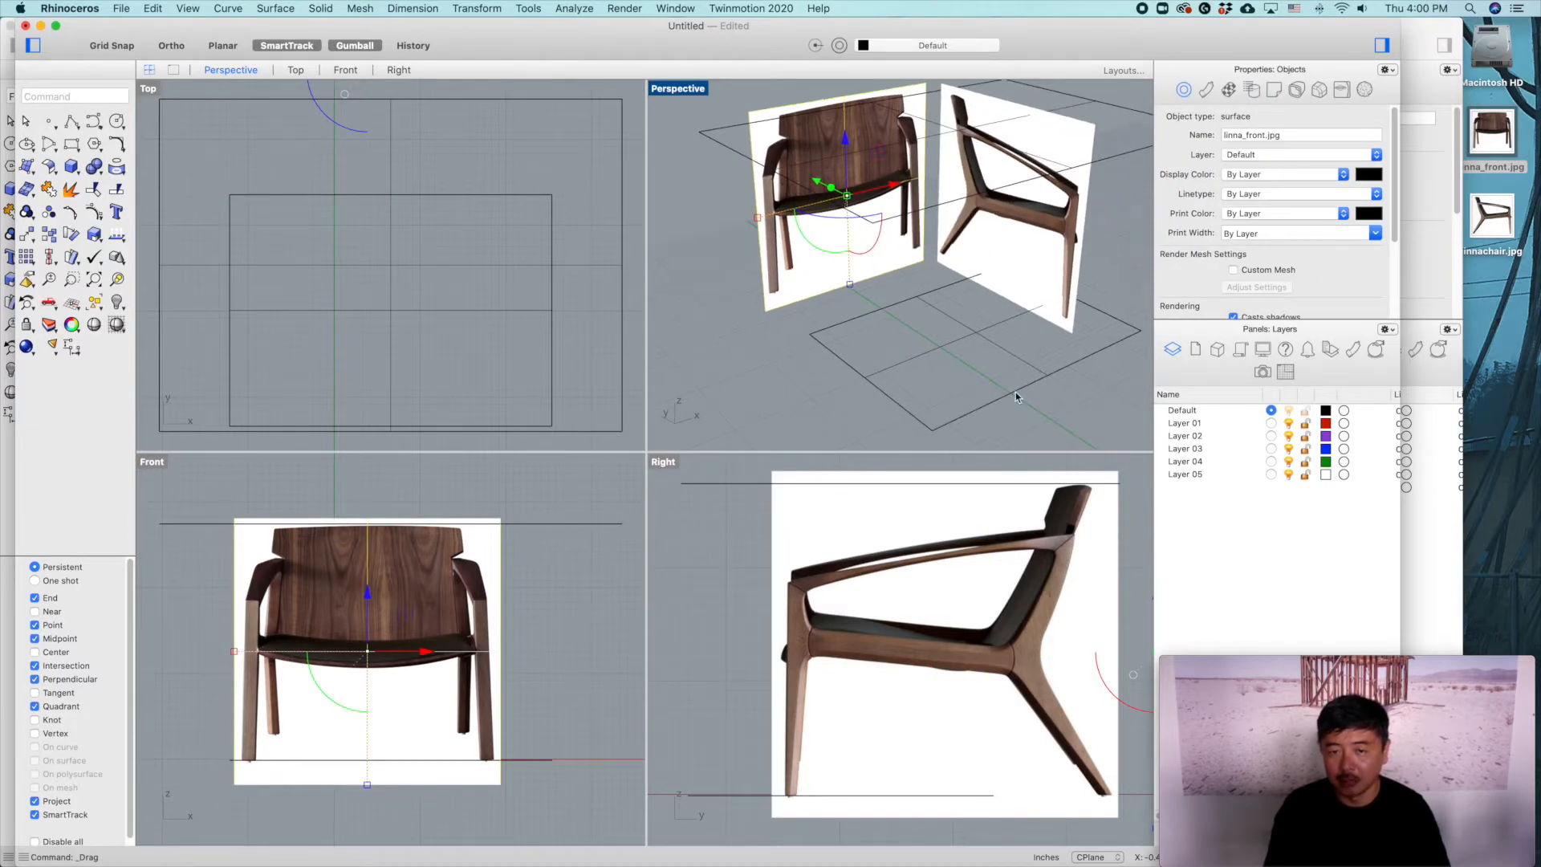
{"action": "scroll", "coordinate": [1001, 667], "scroll_direction": "down", "scroll_amount": 3}
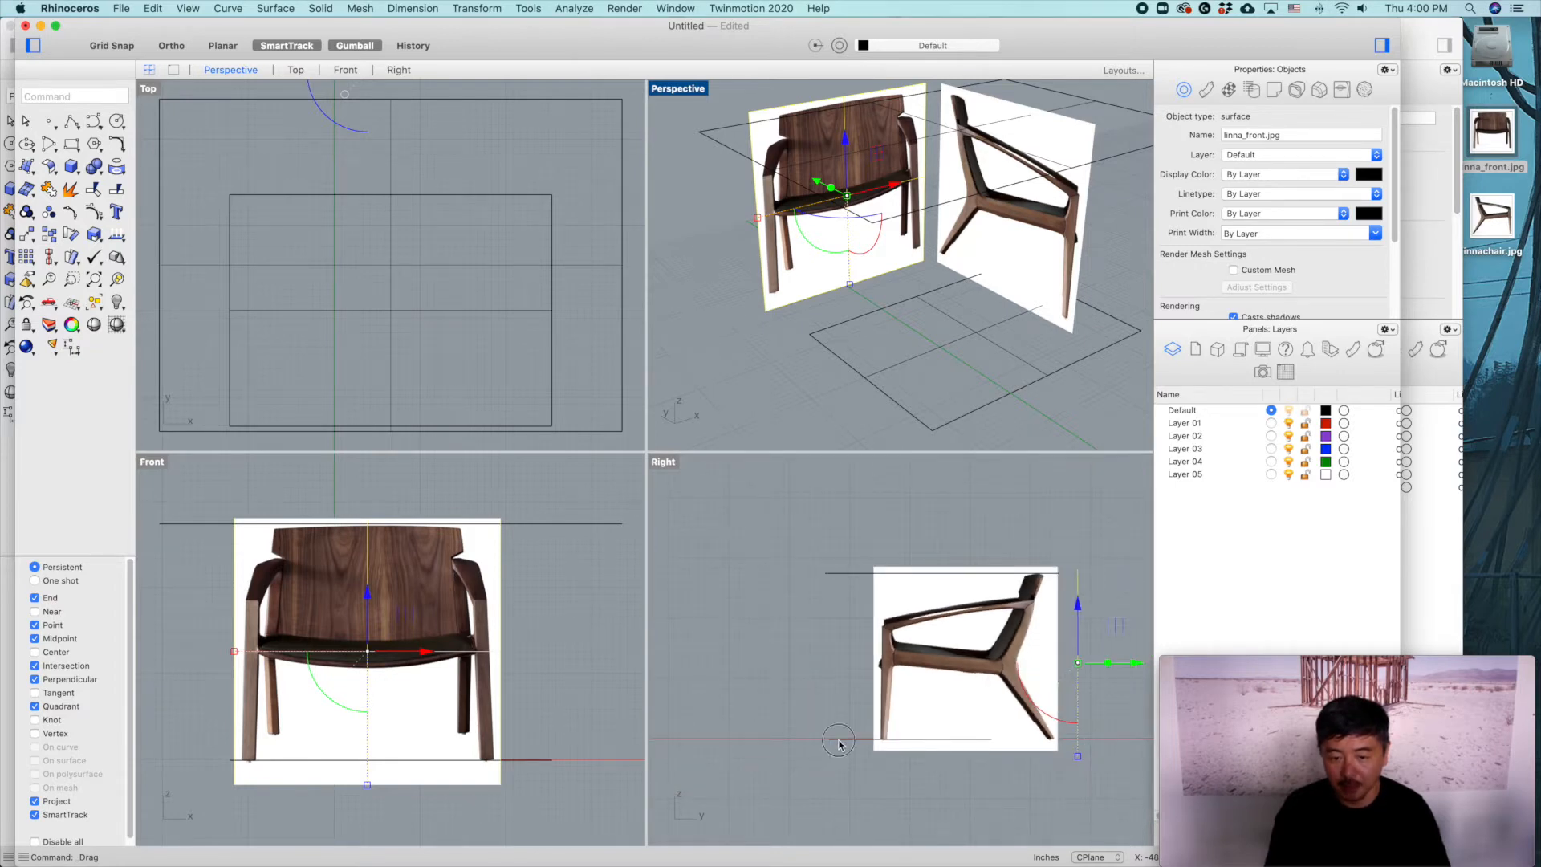
{"action": "left_click", "coordinate": [839, 740]}
{"action": "left_click_drag", "start_coordinate": [965, 737], "coordinate": [995, 738]}
Step: Maximize the Perspective view and orbit to a low angle facing both pictures and the two planes
{"action": "right_click_drag", "start_coordinate": [1046, 399], "coordinate": [960, 300]}
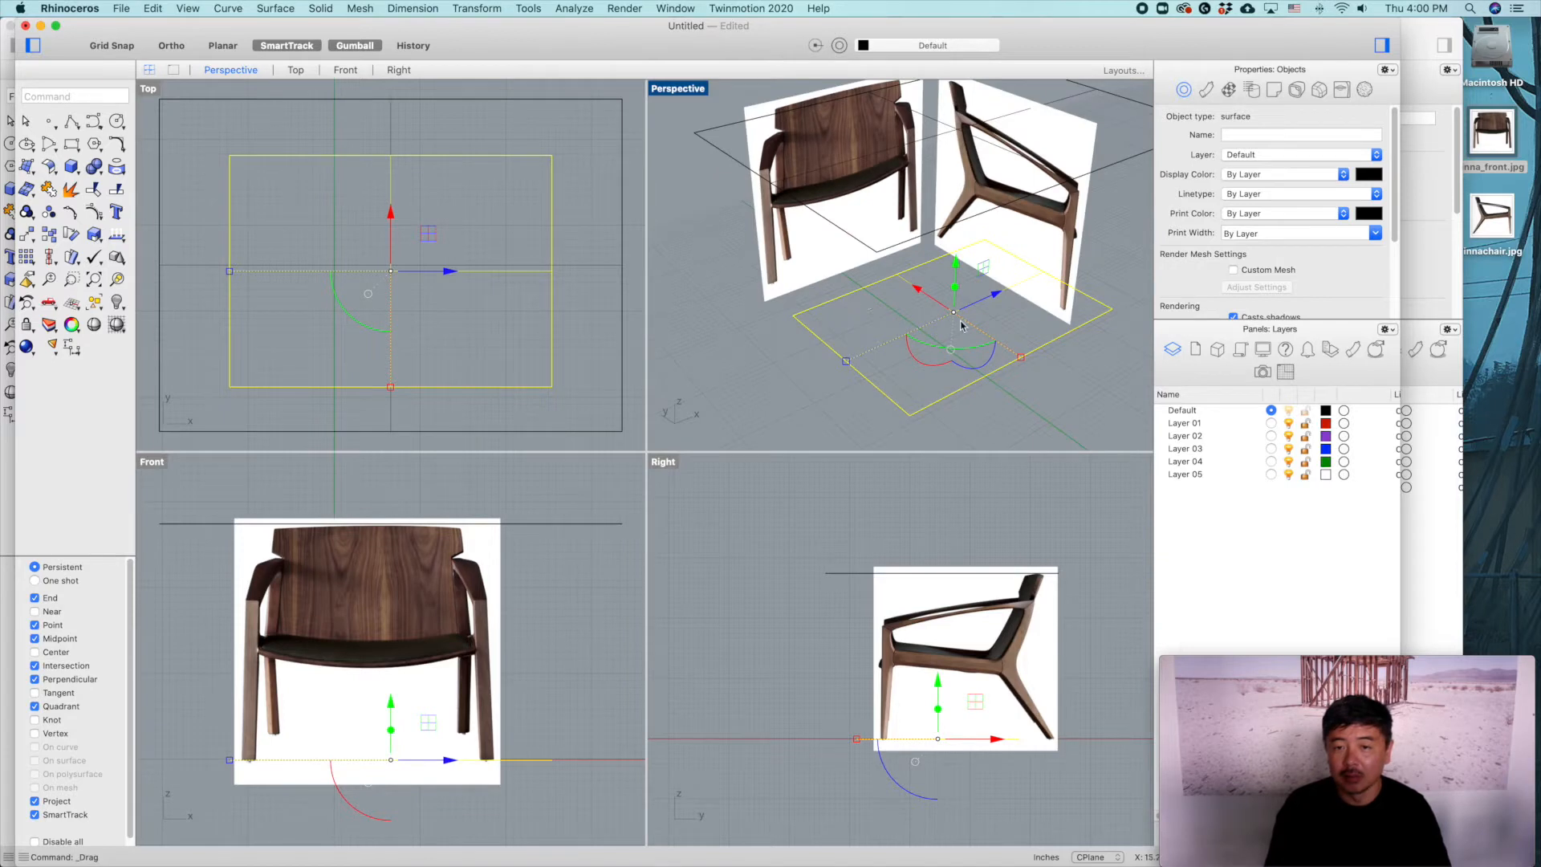
{"action": "right_click_drag", "start_coordinate": [832, 290], "coordinate": [875, 302]}
{"action": "right_click_drag", "start_coordinate": [972, 315], "coordinate": [984, 307]}
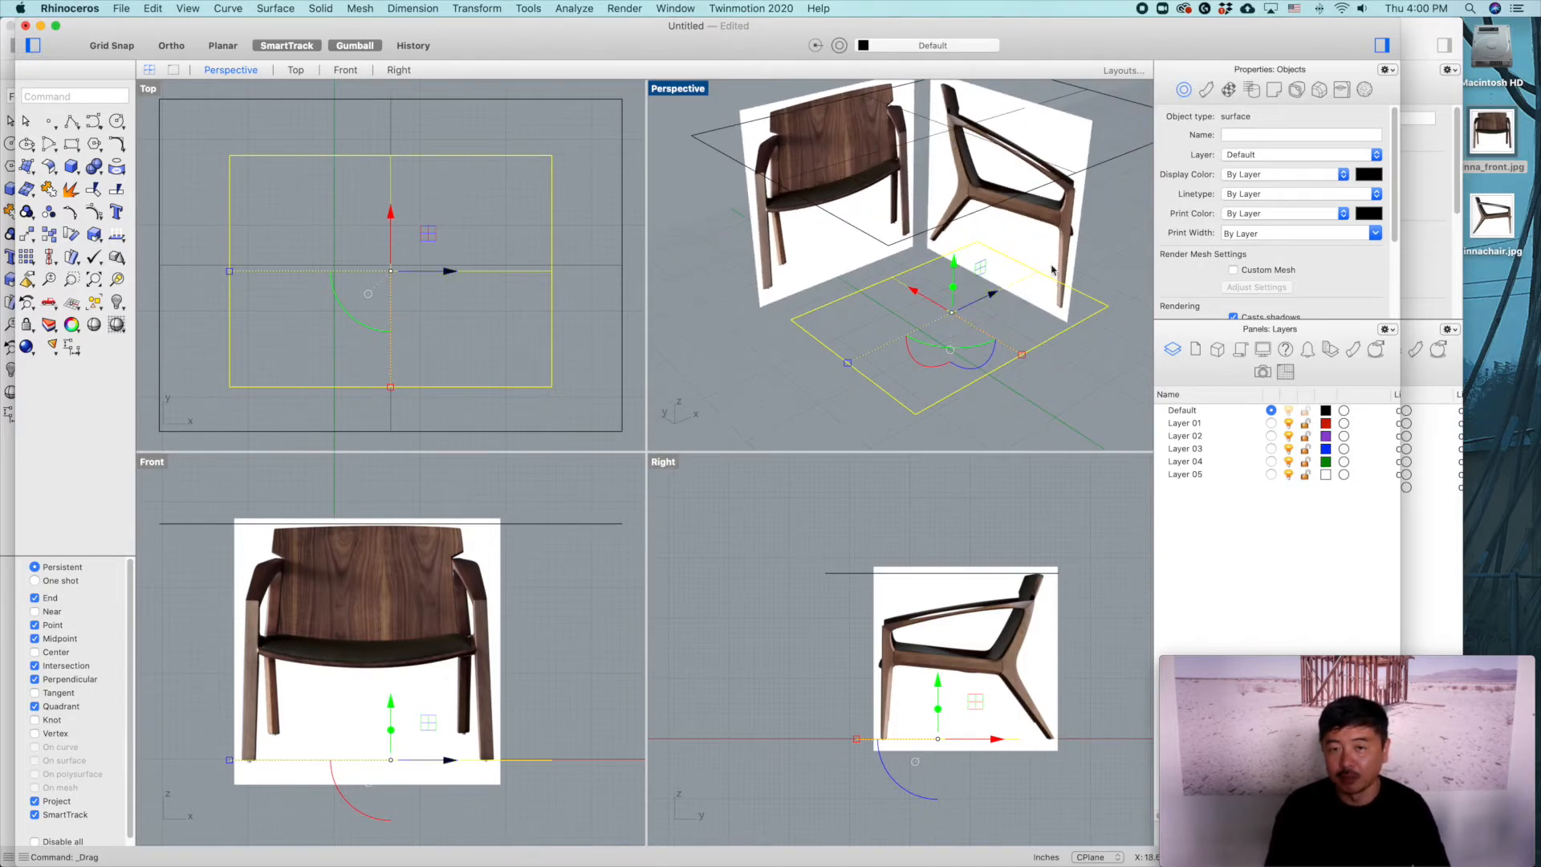
{"action": "left_click", "coordinate": [1102, 215]}
{"action": "right_click_drag", "start_coordinate": [1097, 255], "coordinate": [1063, 302], "text": "shift"}
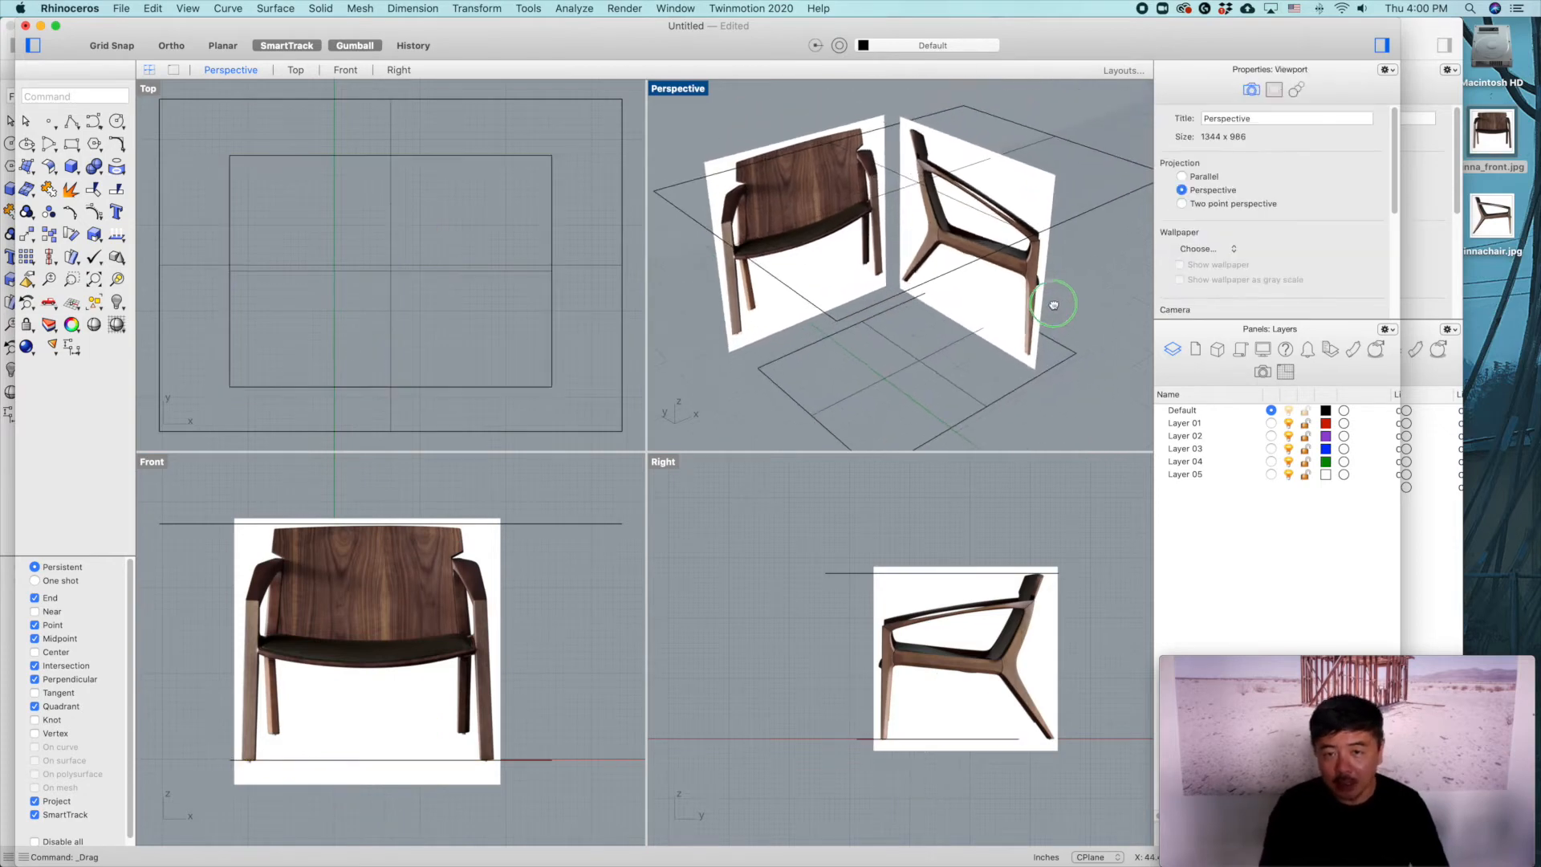
{"action": "double_click", "coordinate": [674, 88]}
{"action": "right_click_drag", "start_coordinate": [672, 93], "coordinate": [820, 400]}
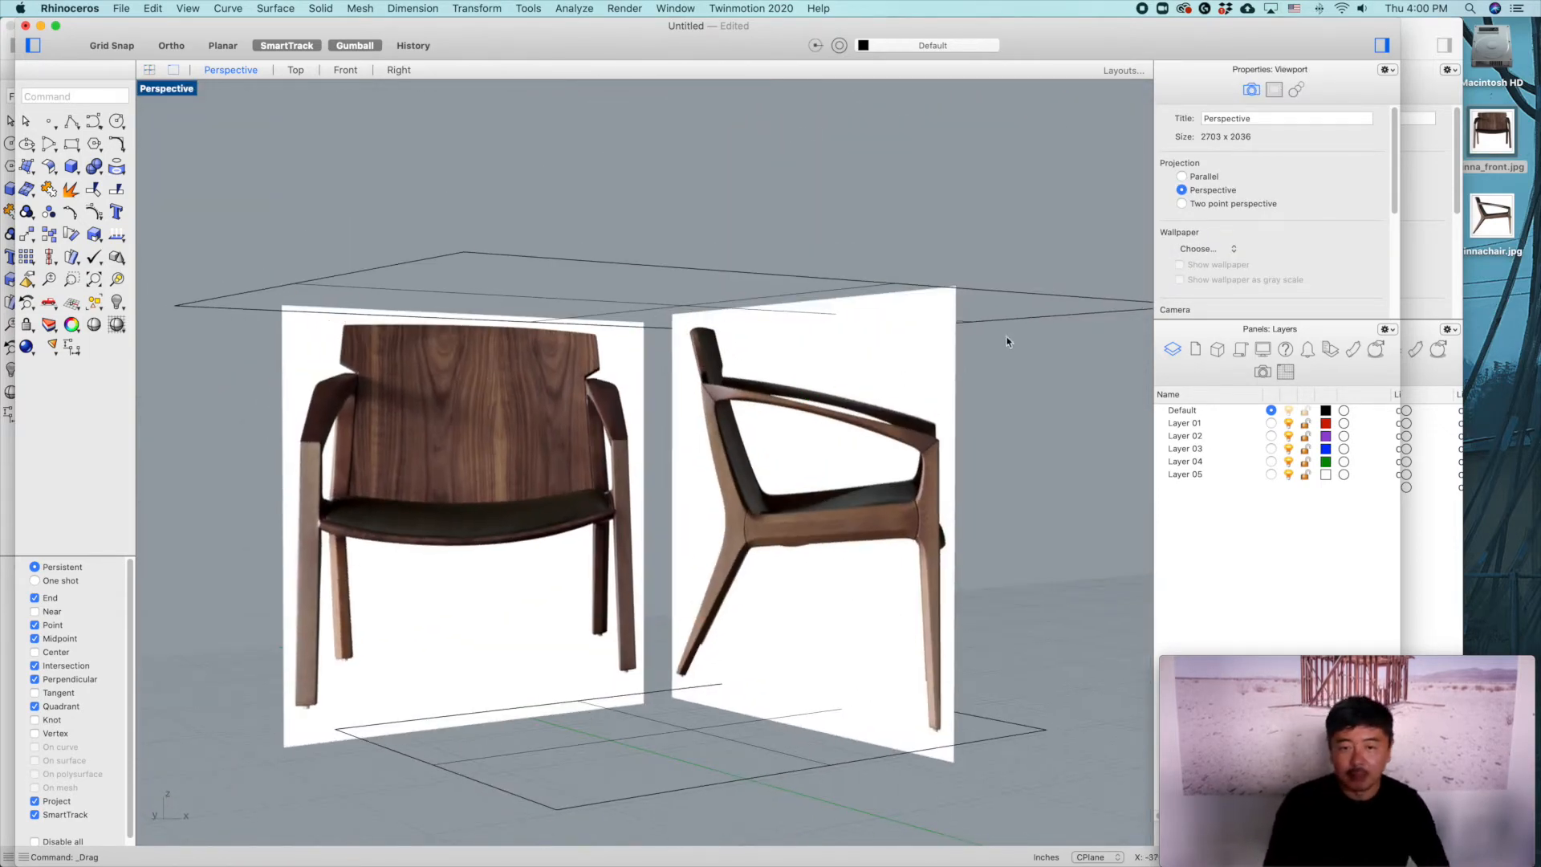
Step: Select the front and side pictures and rename their Default layer to PICTURE
{"action": "left_click", "coordinate": [555, 474]}
{"action": "left_click", "coordinate": [896, 504], "text": "shift"}
{"action": "double_click", "coordinate": [1191, 410]}
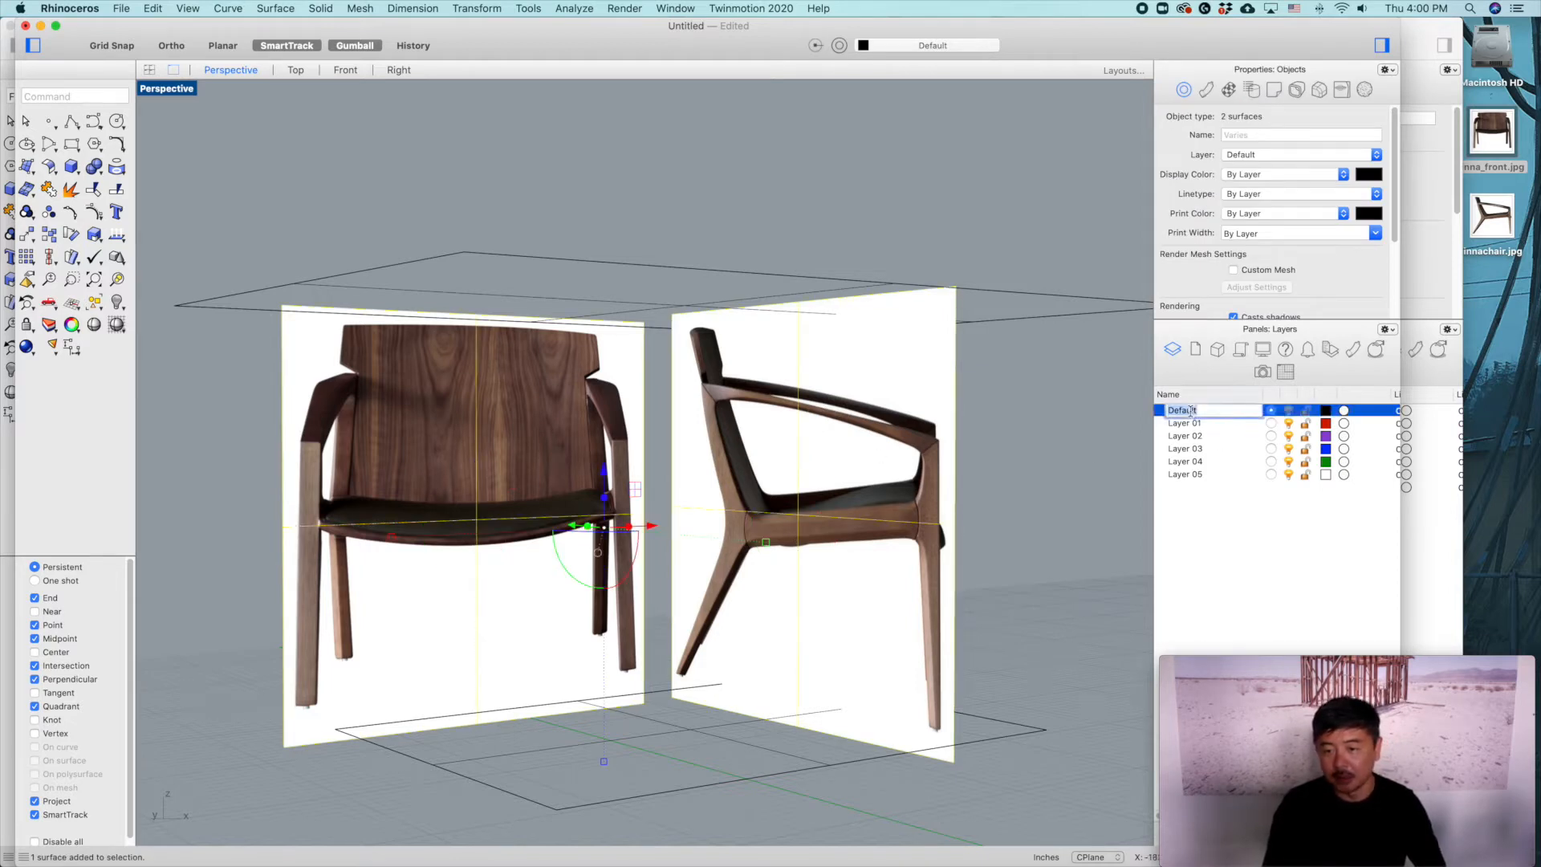
{"action": "type", "text": "PICTUR"}
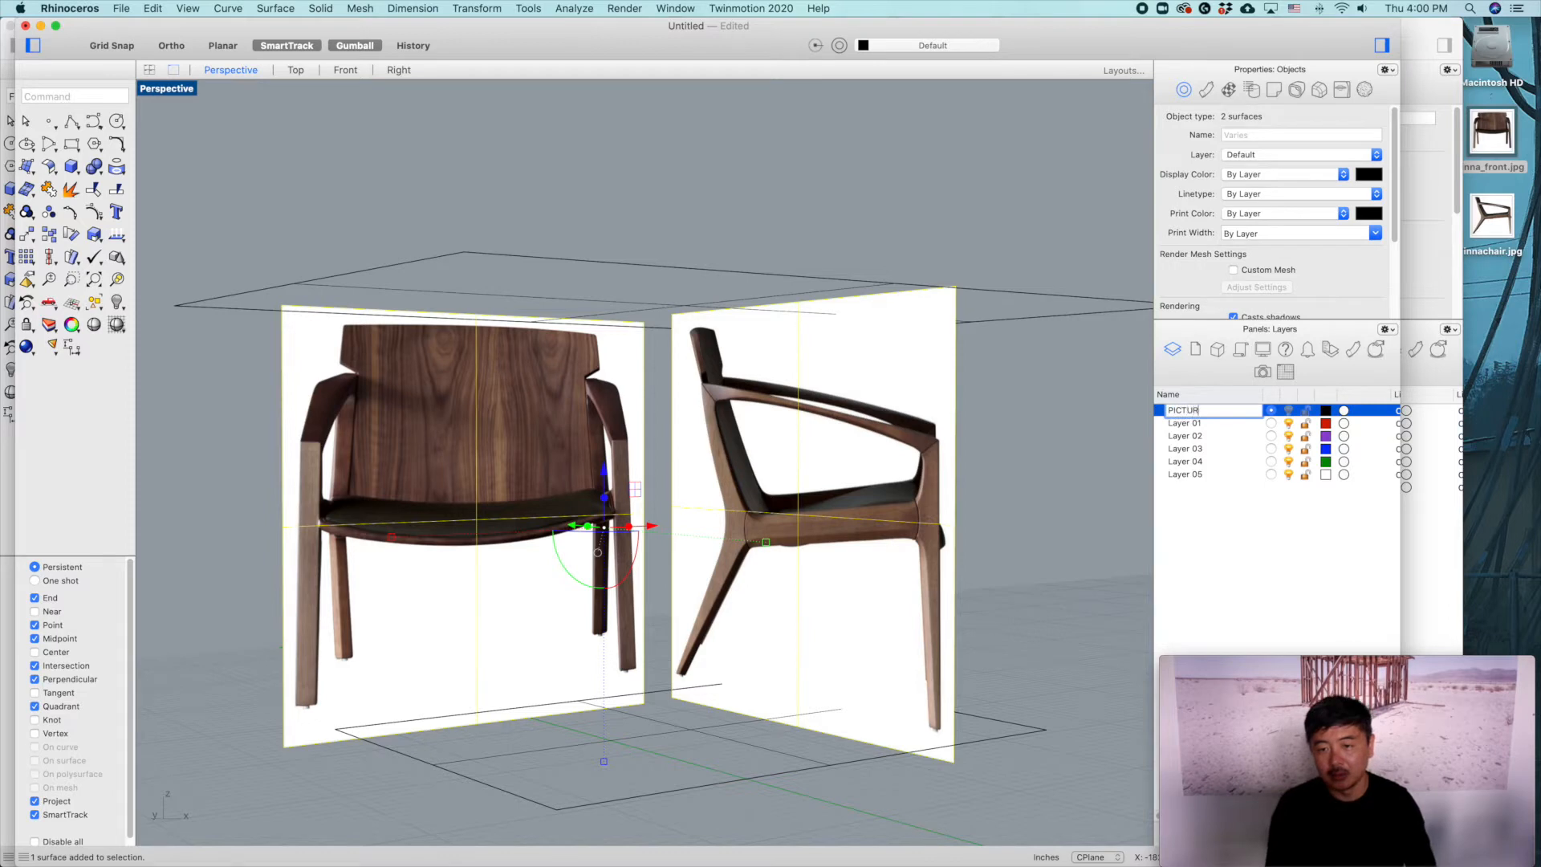
{"action": "type", "text": "E"}
{"action": "key", "text": "Return"}
Step: Move the top and ground planes to Layer 01 and rename that layer GRID
{"action": "left_click", "coordinate": [1053, 295]}
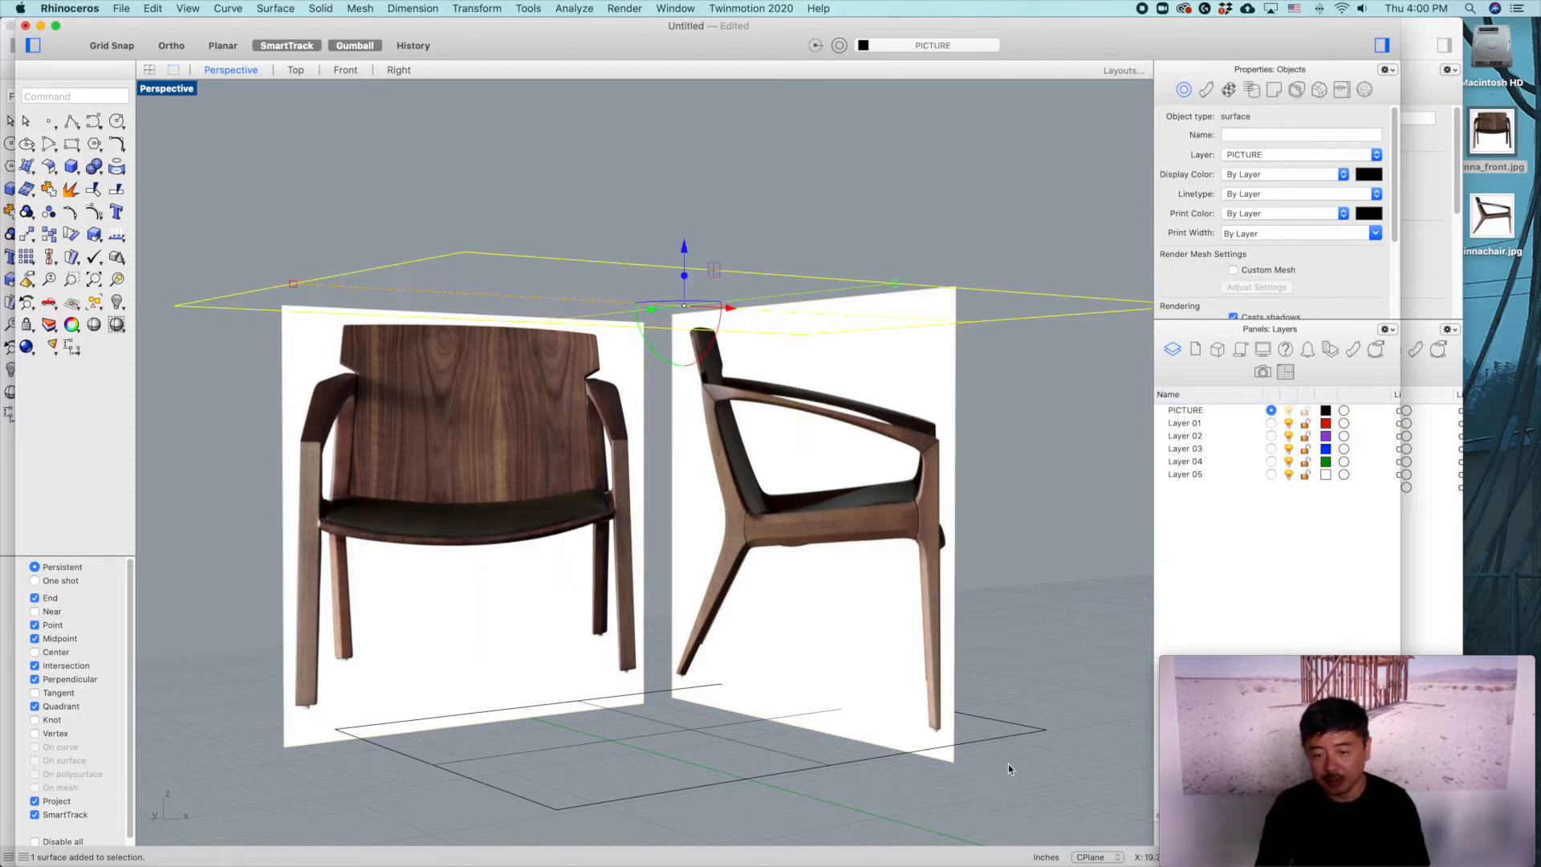
{"action": "left_click", "coordinate": [1015, 742], "text": "shift"}
{"action": "right_click", "coordinate": [1190, 424]}
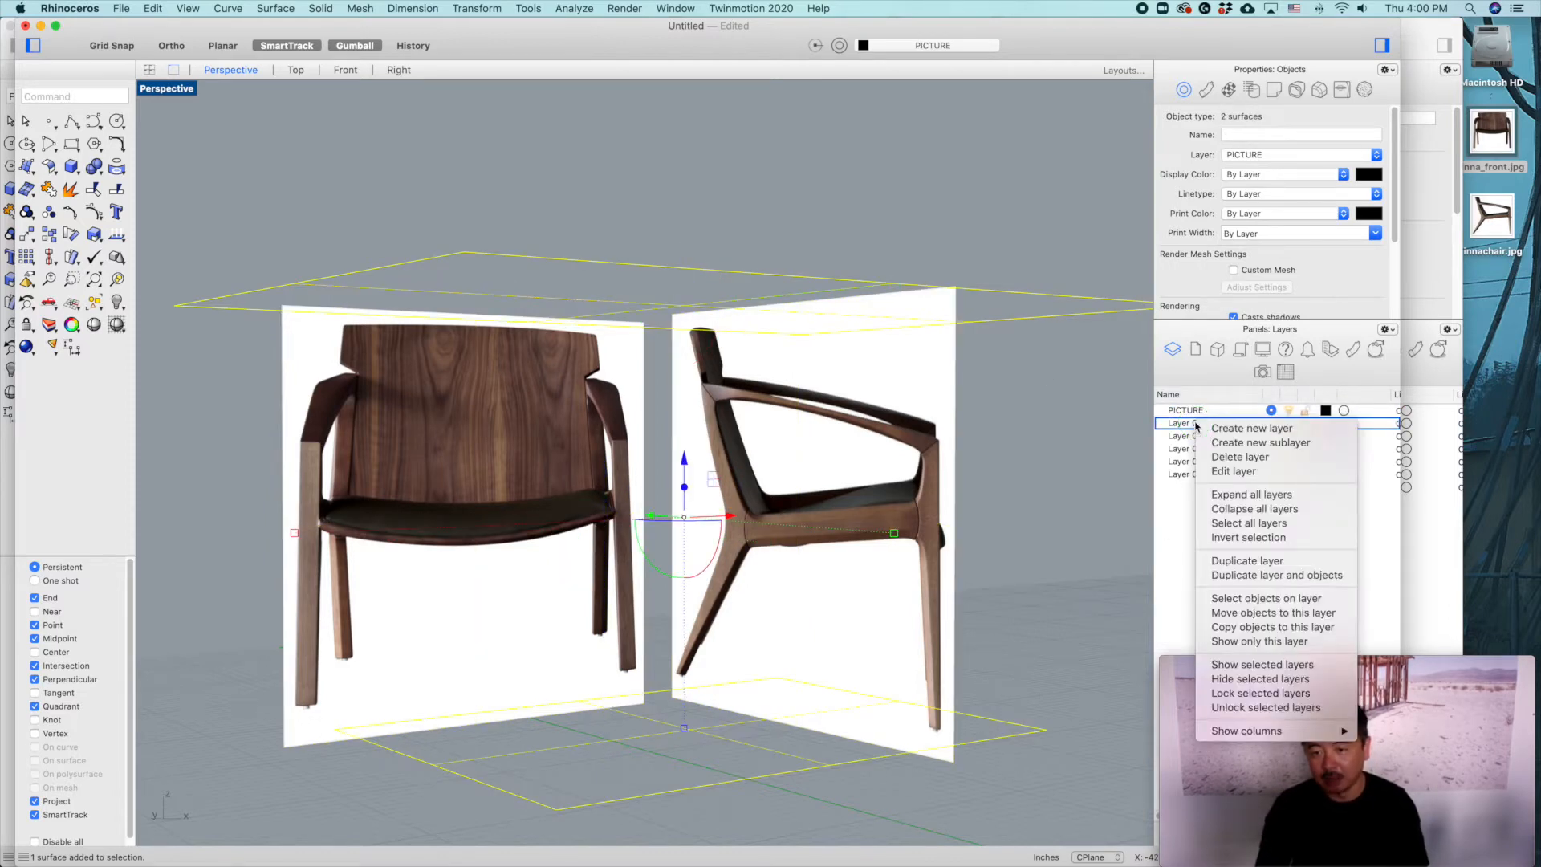
{"action": "left_click", "coordinate": [1256, 610]}
{"action": "double_click", "coordinate": [1188, 424]}
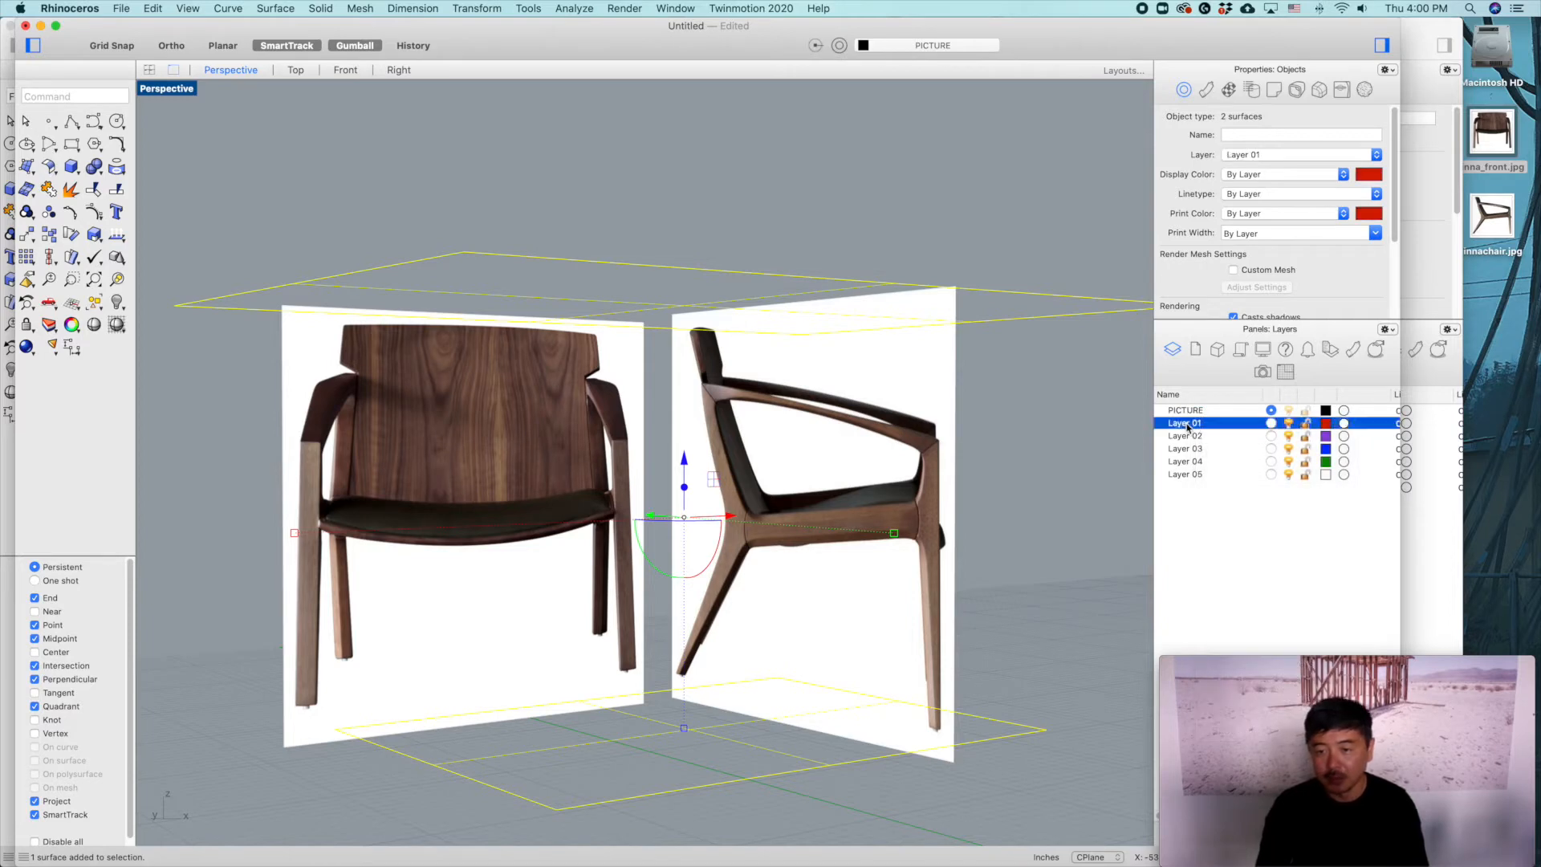
{"action": "type", "text": "GRID"}
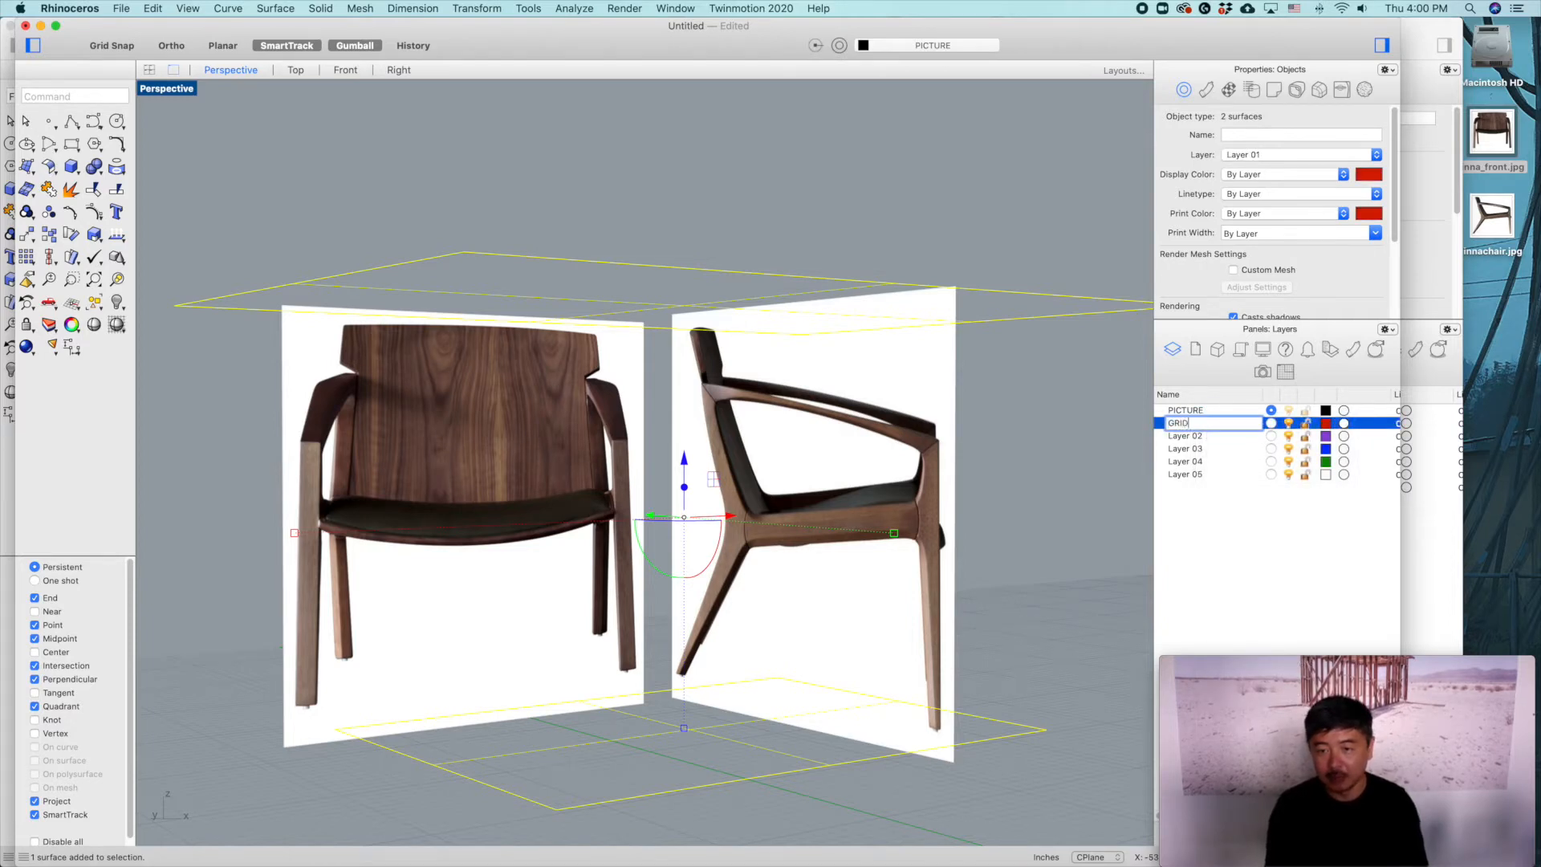
{"action": "key", "text": "Return"}
Step: Rename Layer 02 to MODEL01 and Layer 03 to MODEL02
{"action": "double_click", "coordinate": [1196, 436]}
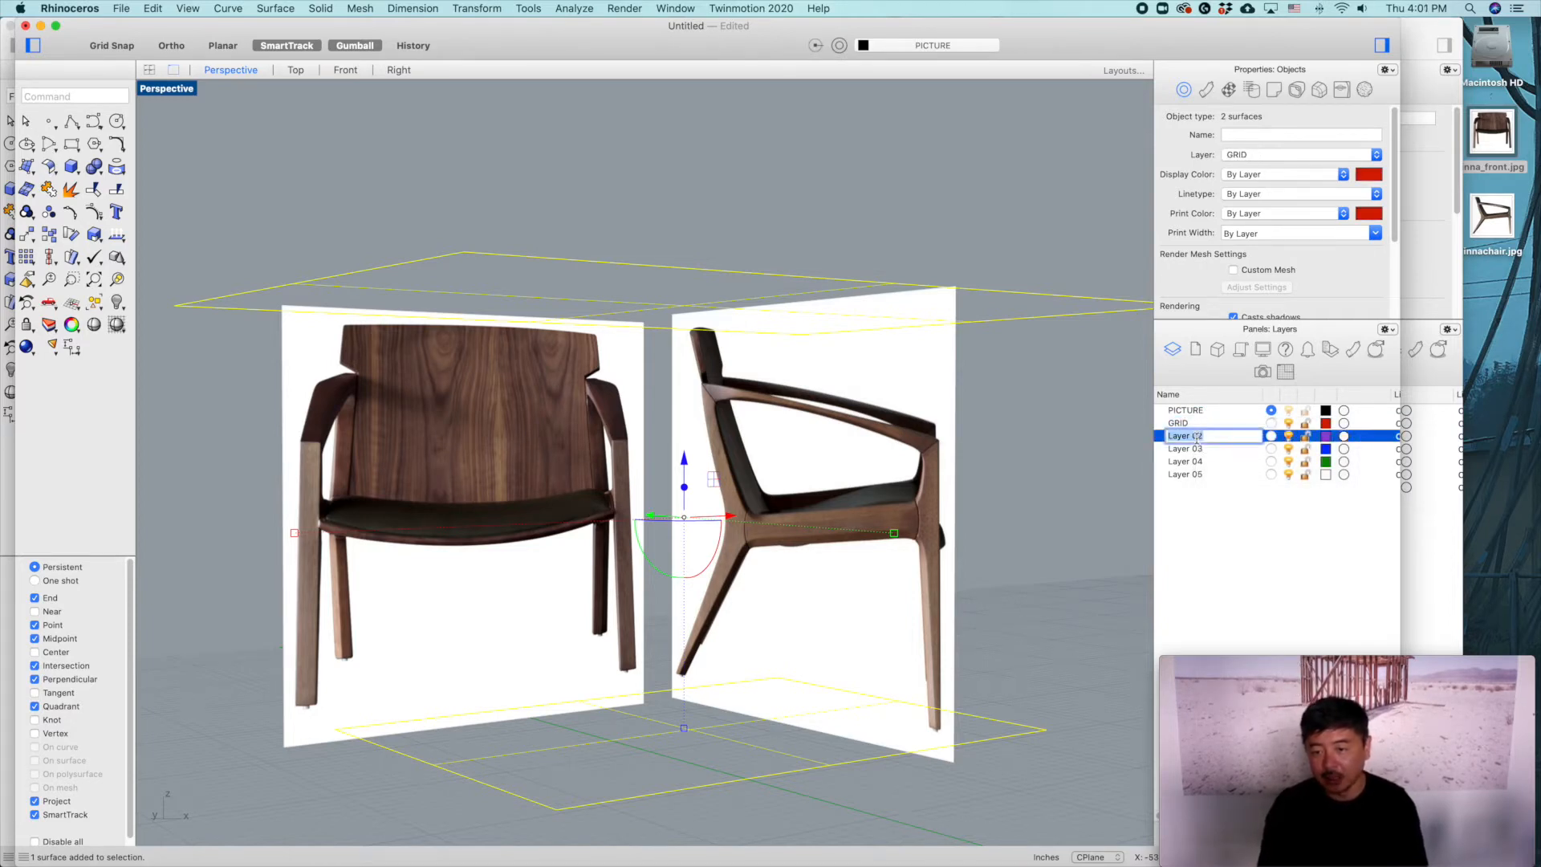
{"action": "type", "text": "A"}
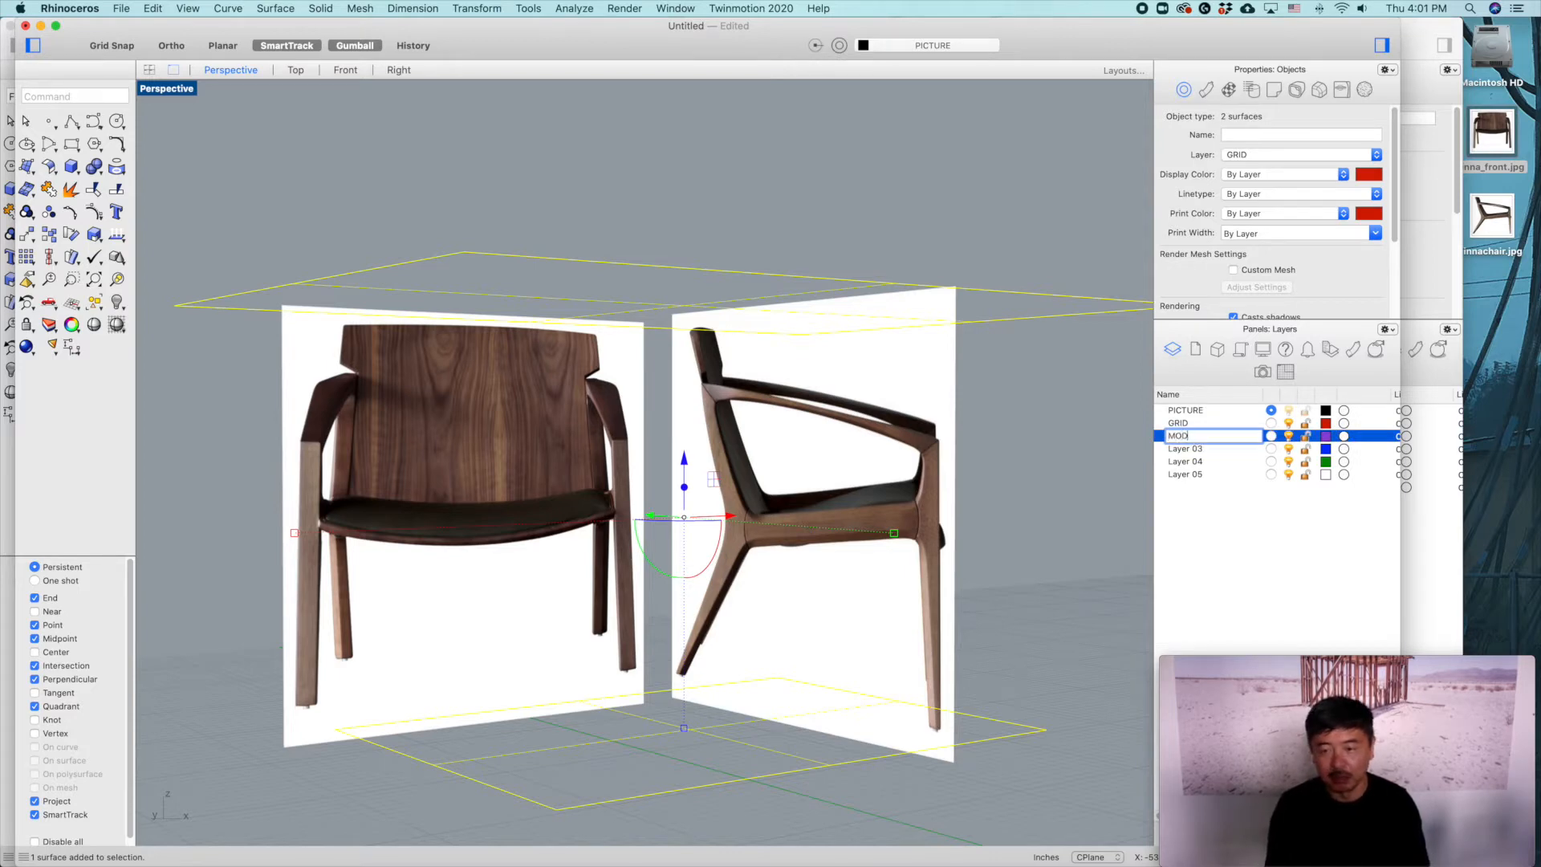
{"action": "type", "text": "ODEL01"}
{"action": "key", "text": "Return"}
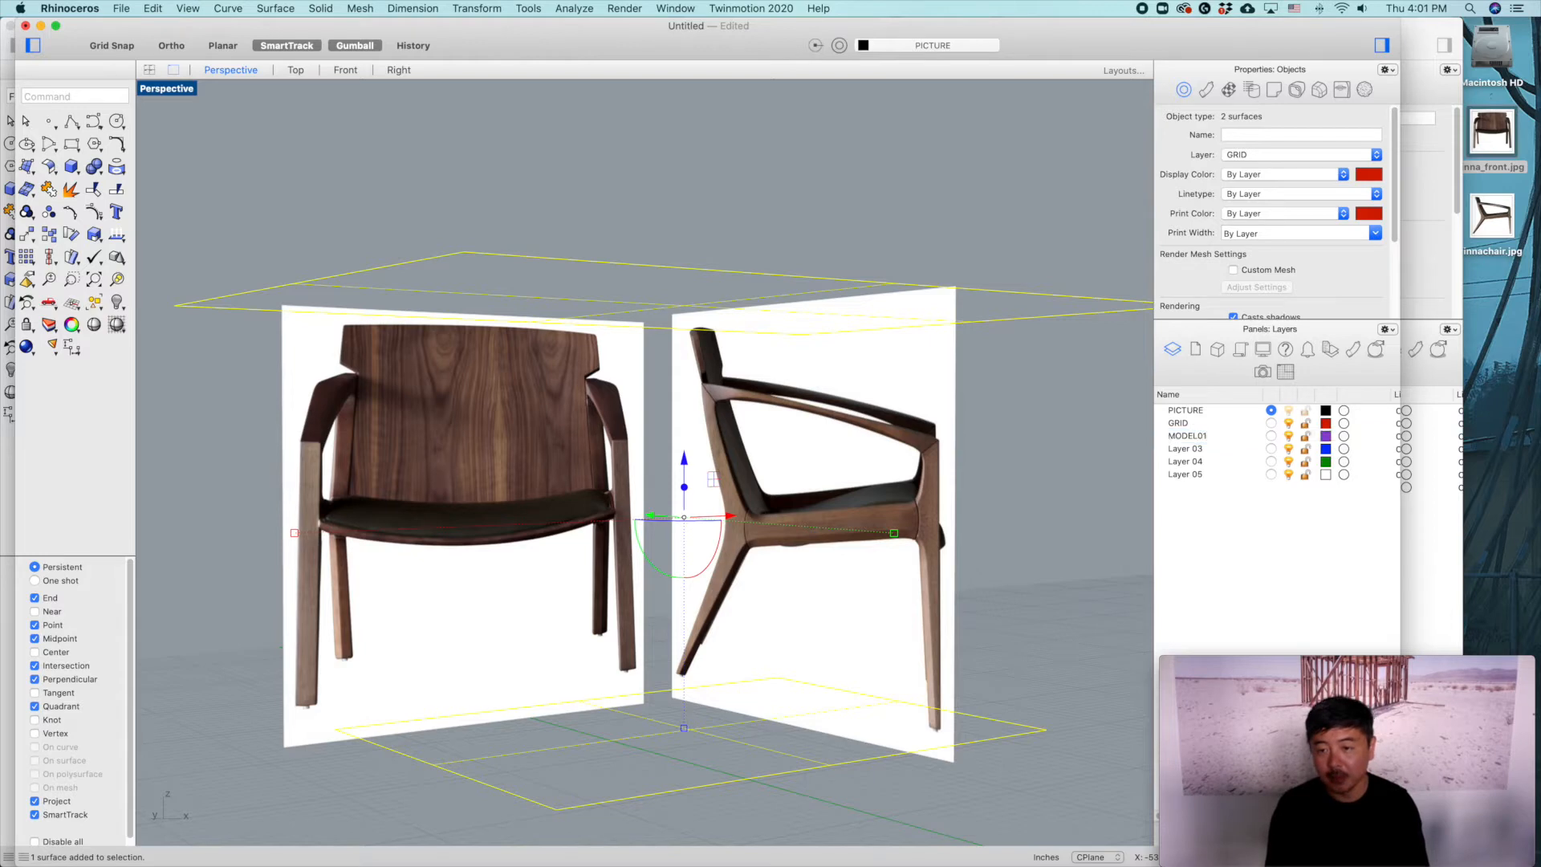
{"action": "double_click", "coordinate": [1185, 449]}
{"action": "type", "text": "MODEL02"}
{"action": "key", "text": "Return"}
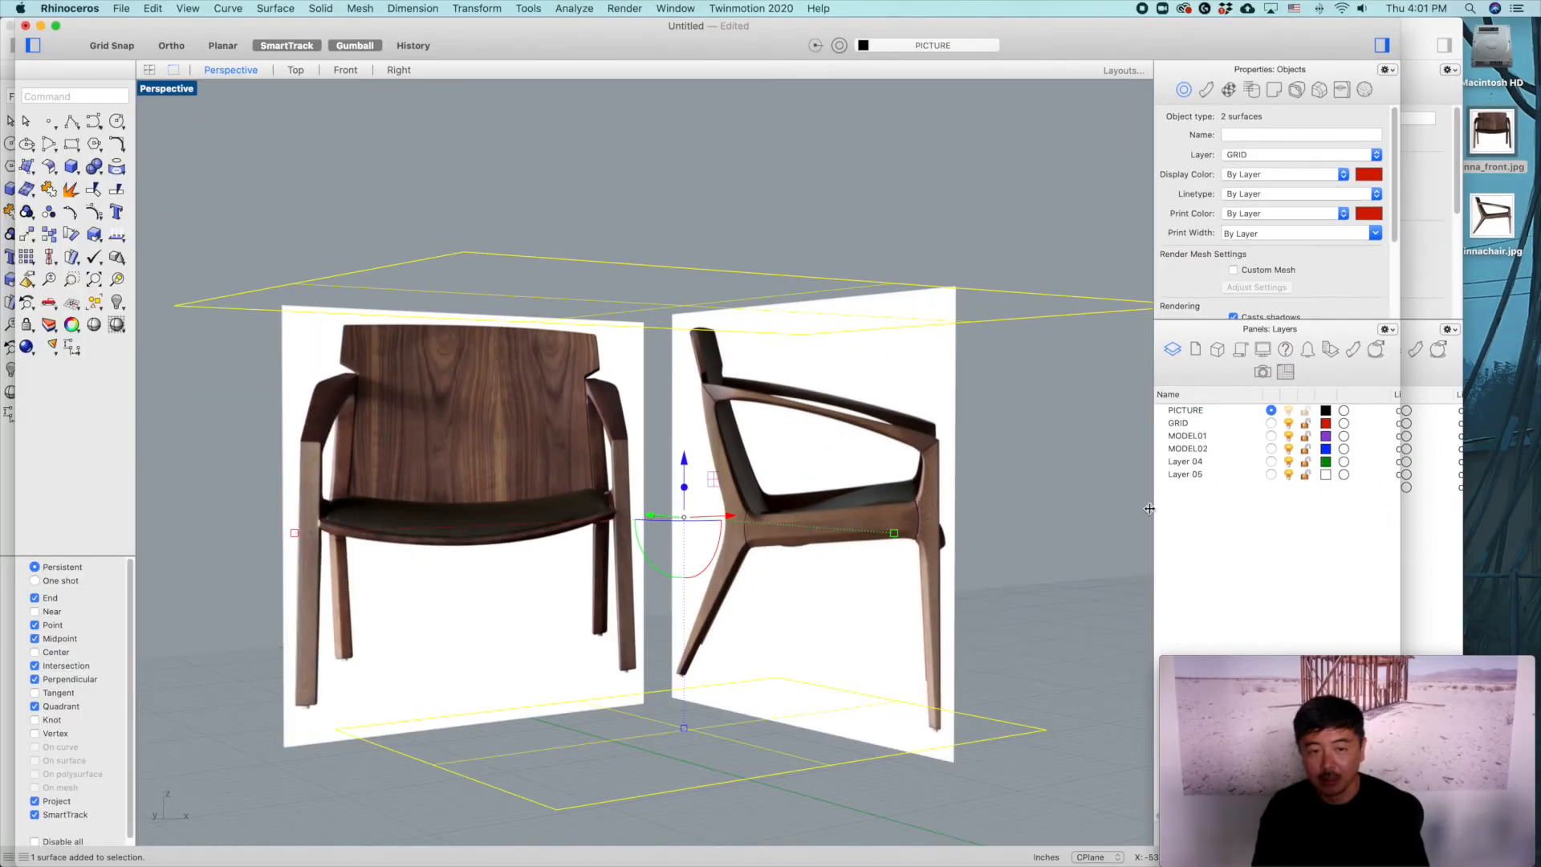
Step: Clear the selection of the two guide planes and restore the four-viewport layout
{"action": "left_click", "coordinate": [869, 175]}
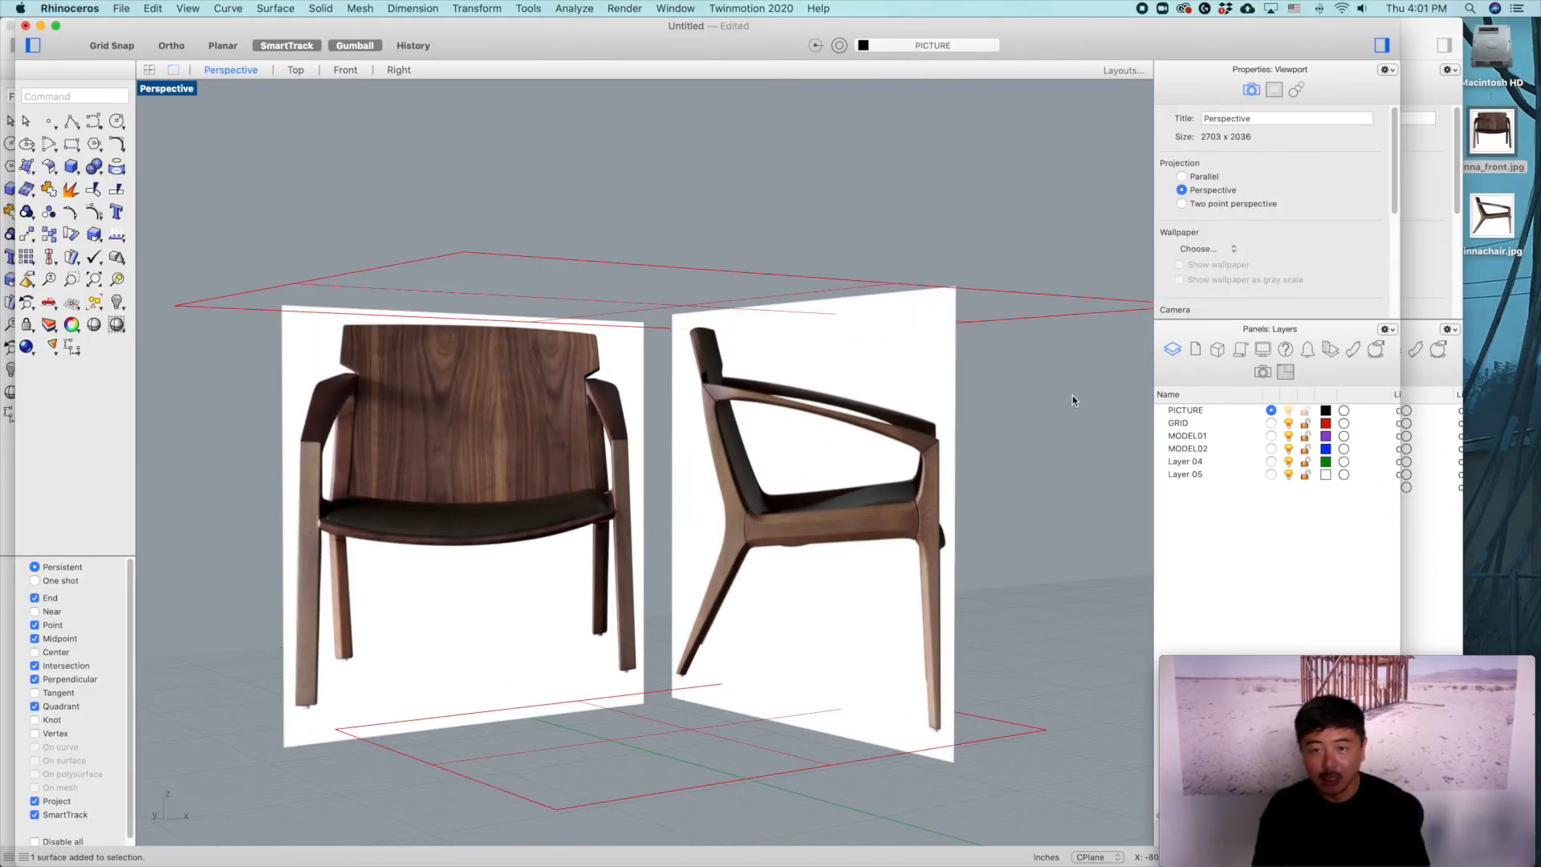
{"action": "left_click_drag", "start_coordinate": [1089, 231], "coordinate": [969, 776]}
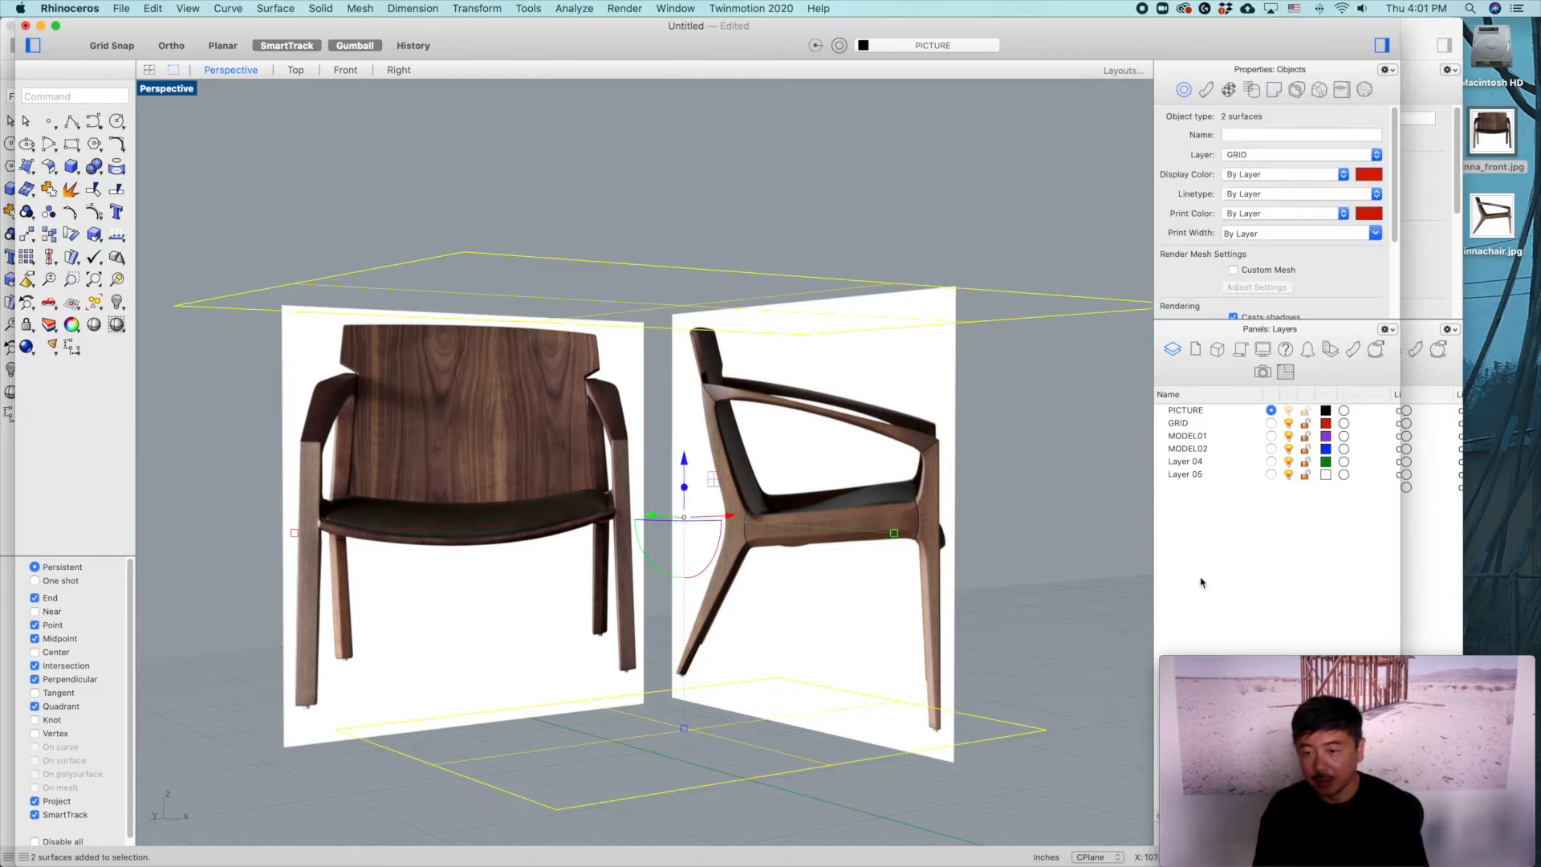
{"action": "left_click", "coordinate": [1063, 480]}
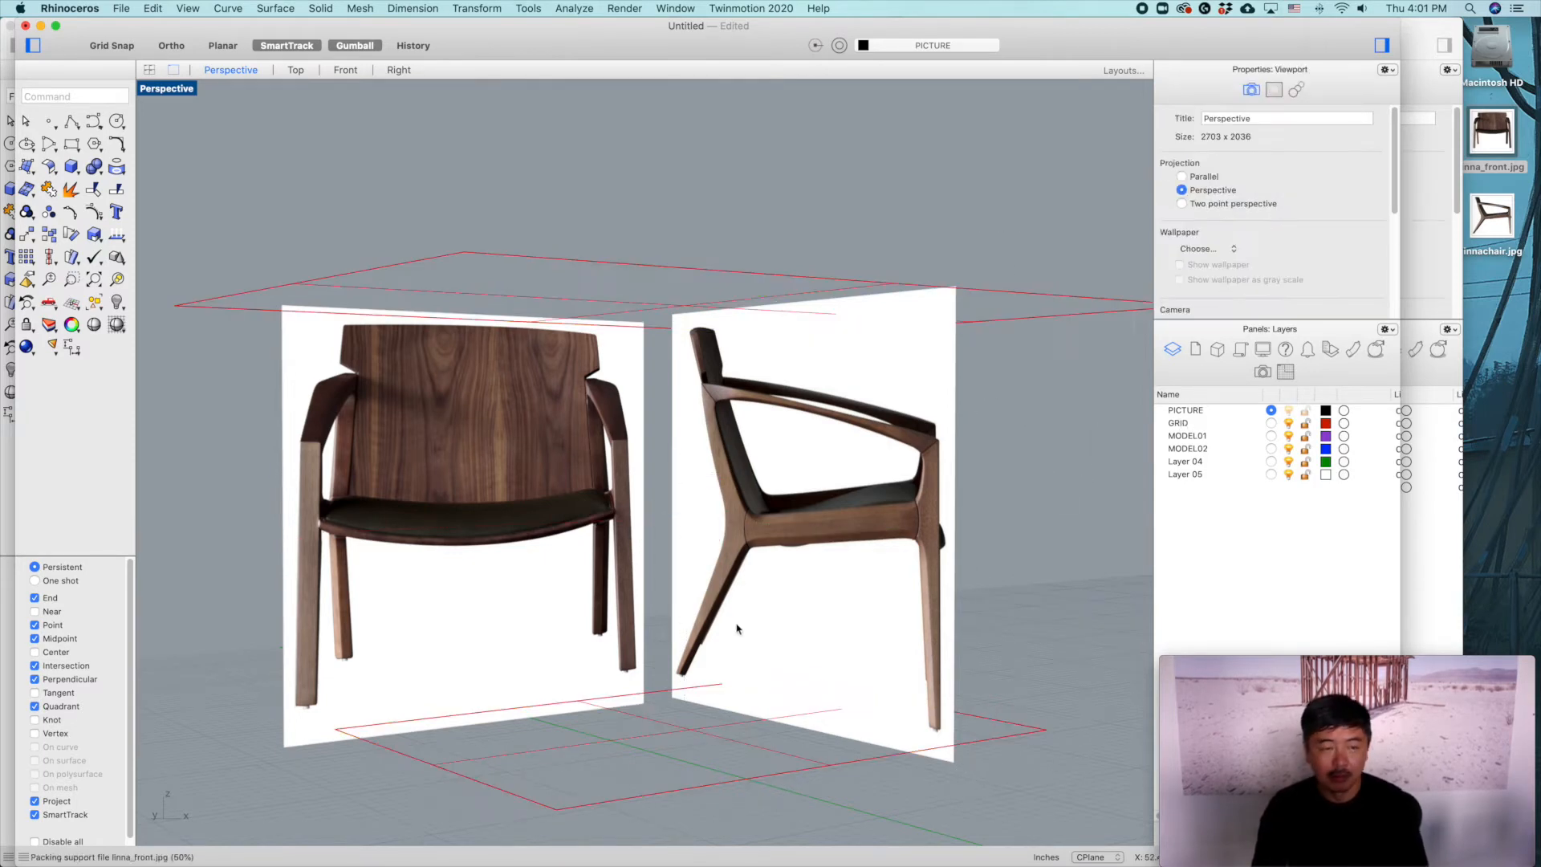
{"action": "double_click", "coordinate": [167, 89]}
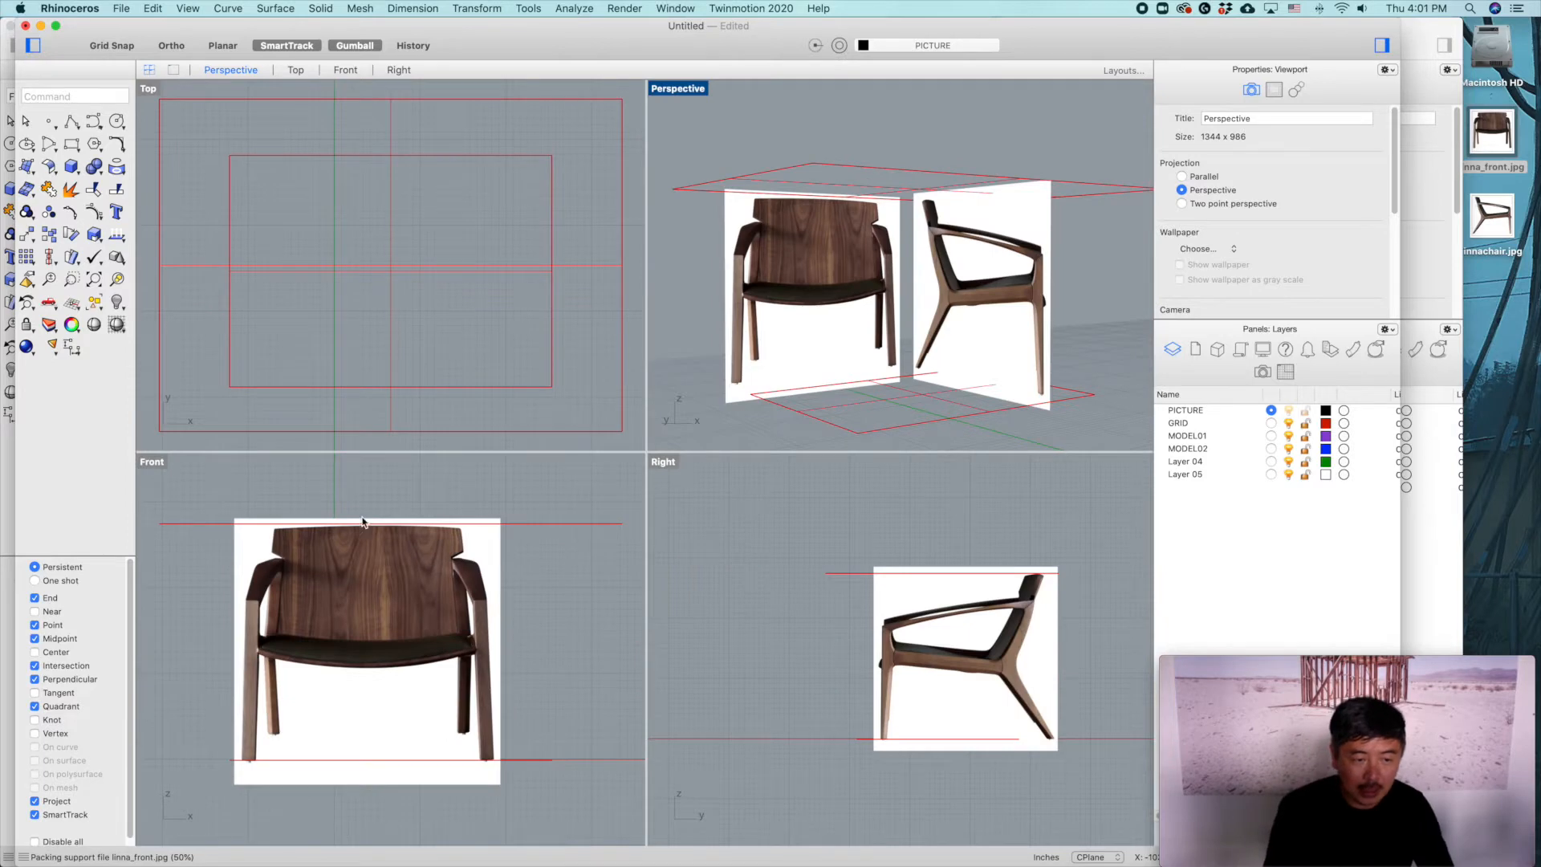
Step: Make GRID the current layer and draw a vertical polyline through the middle of the chair in the Front view
{"action": "left_click", "coordinate": [1272, 424]}
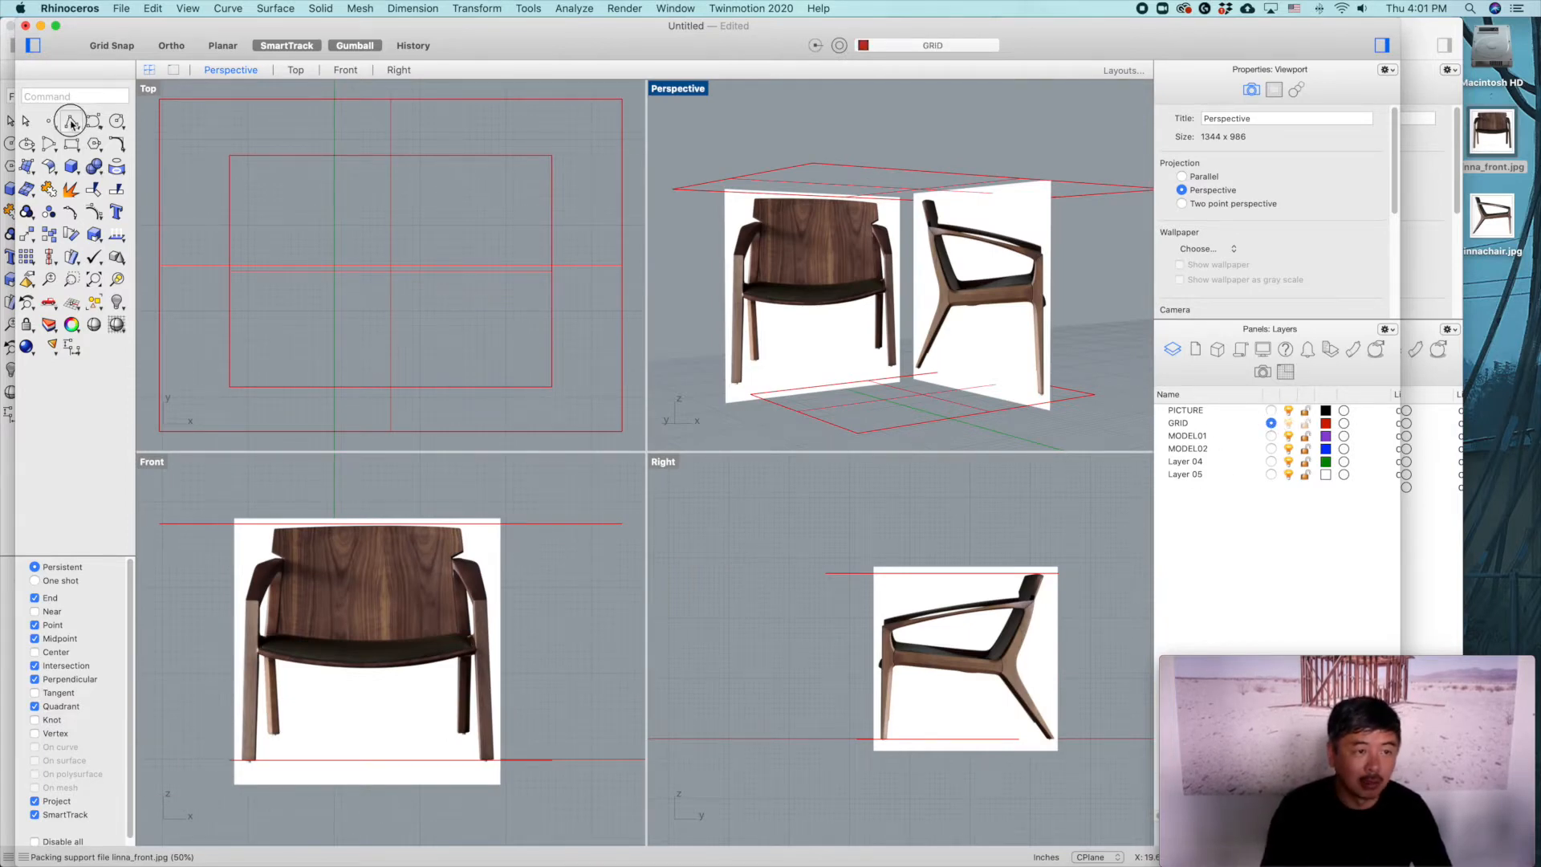
{"action": "left_click", "coordinate": [71, 121]}
{"action": "right_click_drag", "start_coordinate": [310, 619], "coordinate": [378, 615]}
{"action": "left_click", "coordinate": [433, 463]}
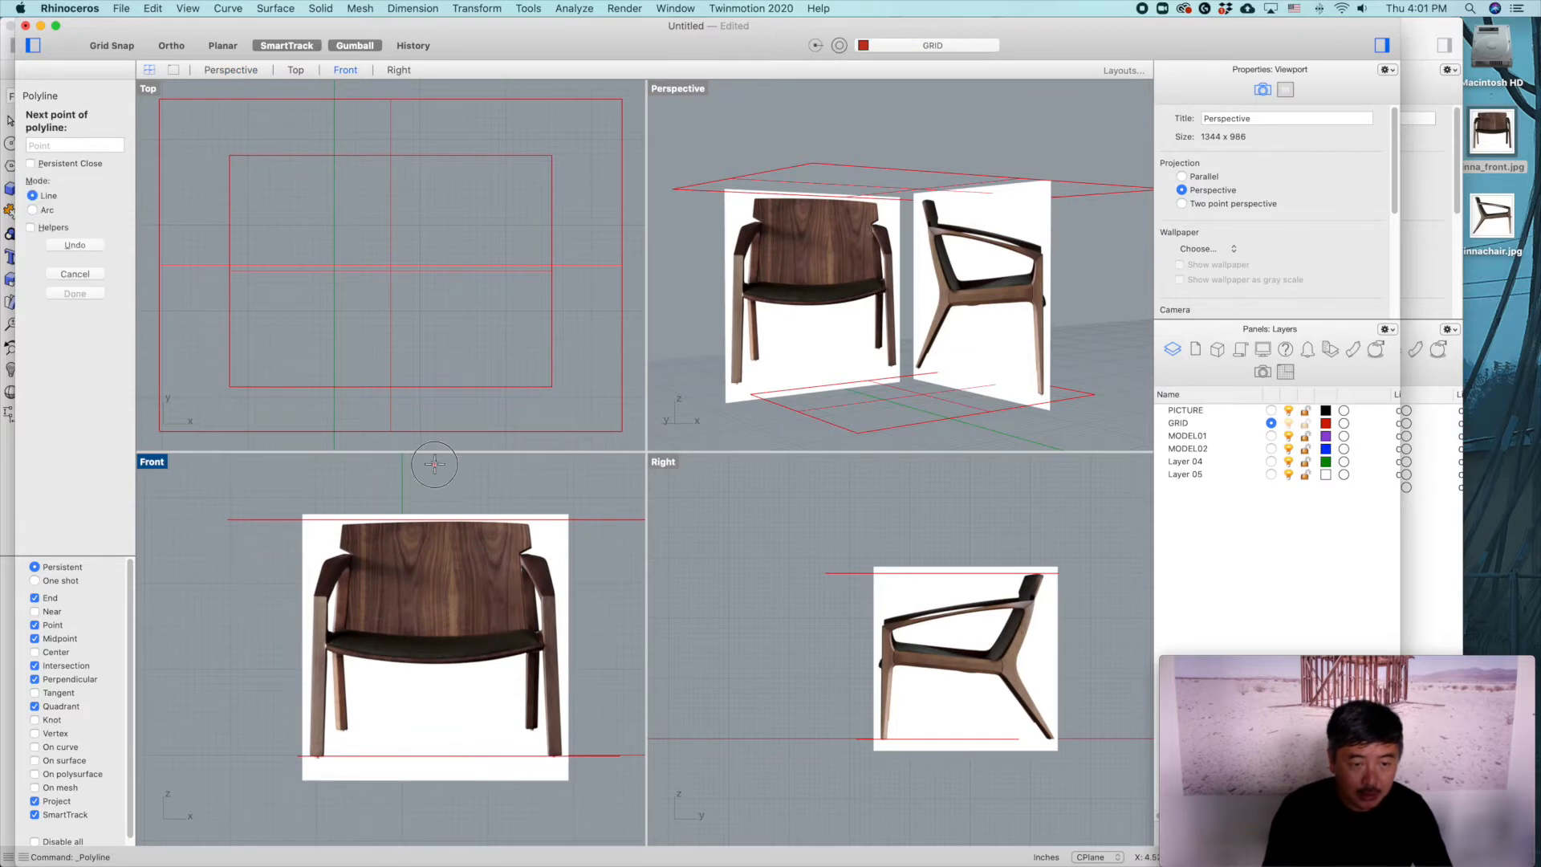
{"action": "left_click", "coordinate": [415, 833]}
{"action": "key", "text": "Return"}
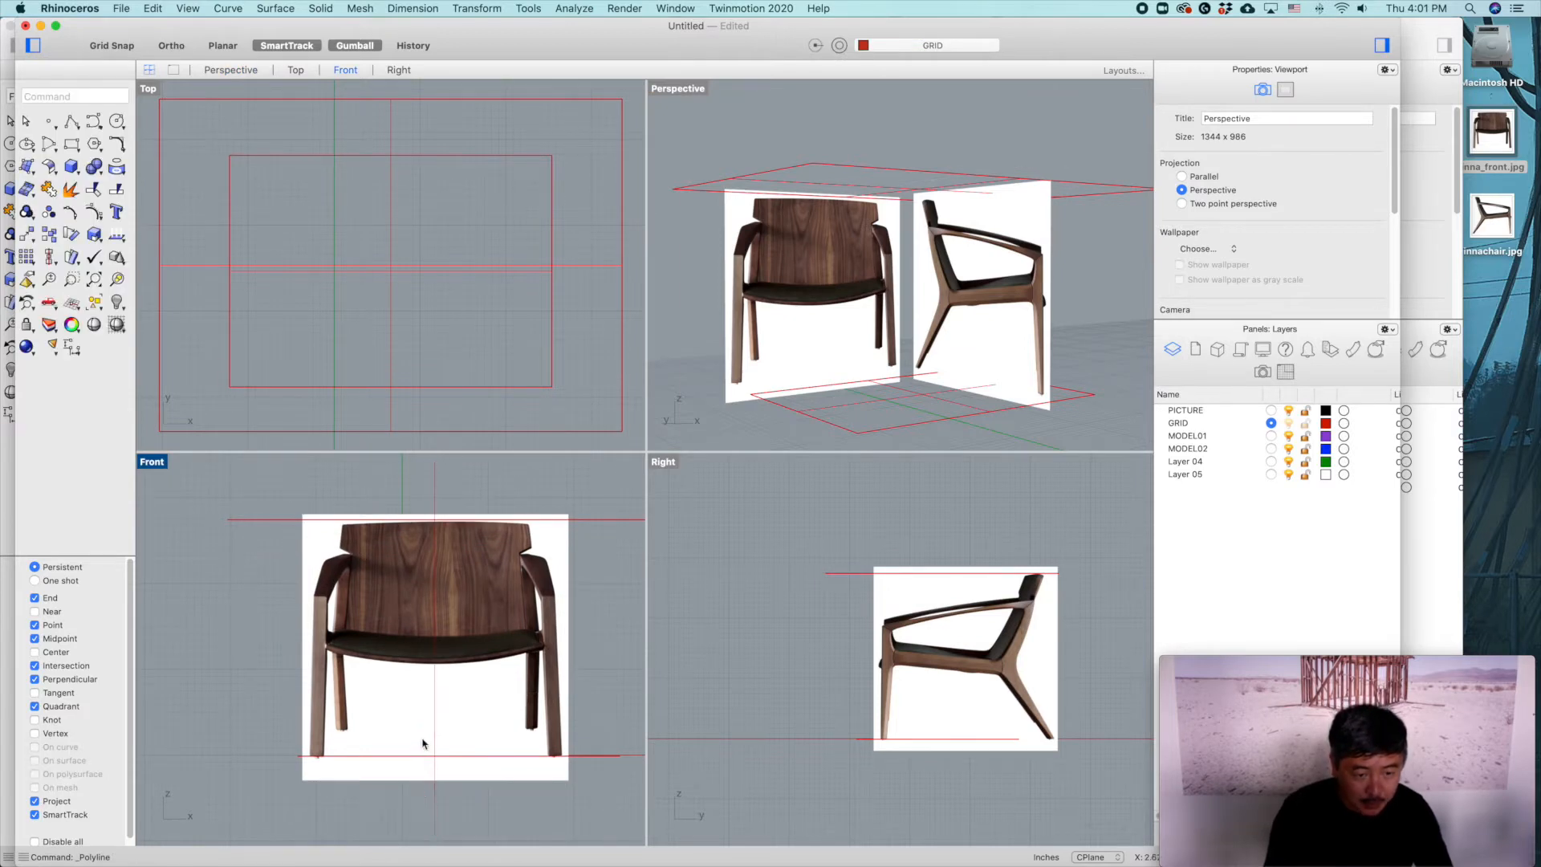
Step: Shift the vertical guide line sideways in the Front view so it sits on the chair's centre, then deselect it
{"action": "left_click", "coordinate": [433, 811]}
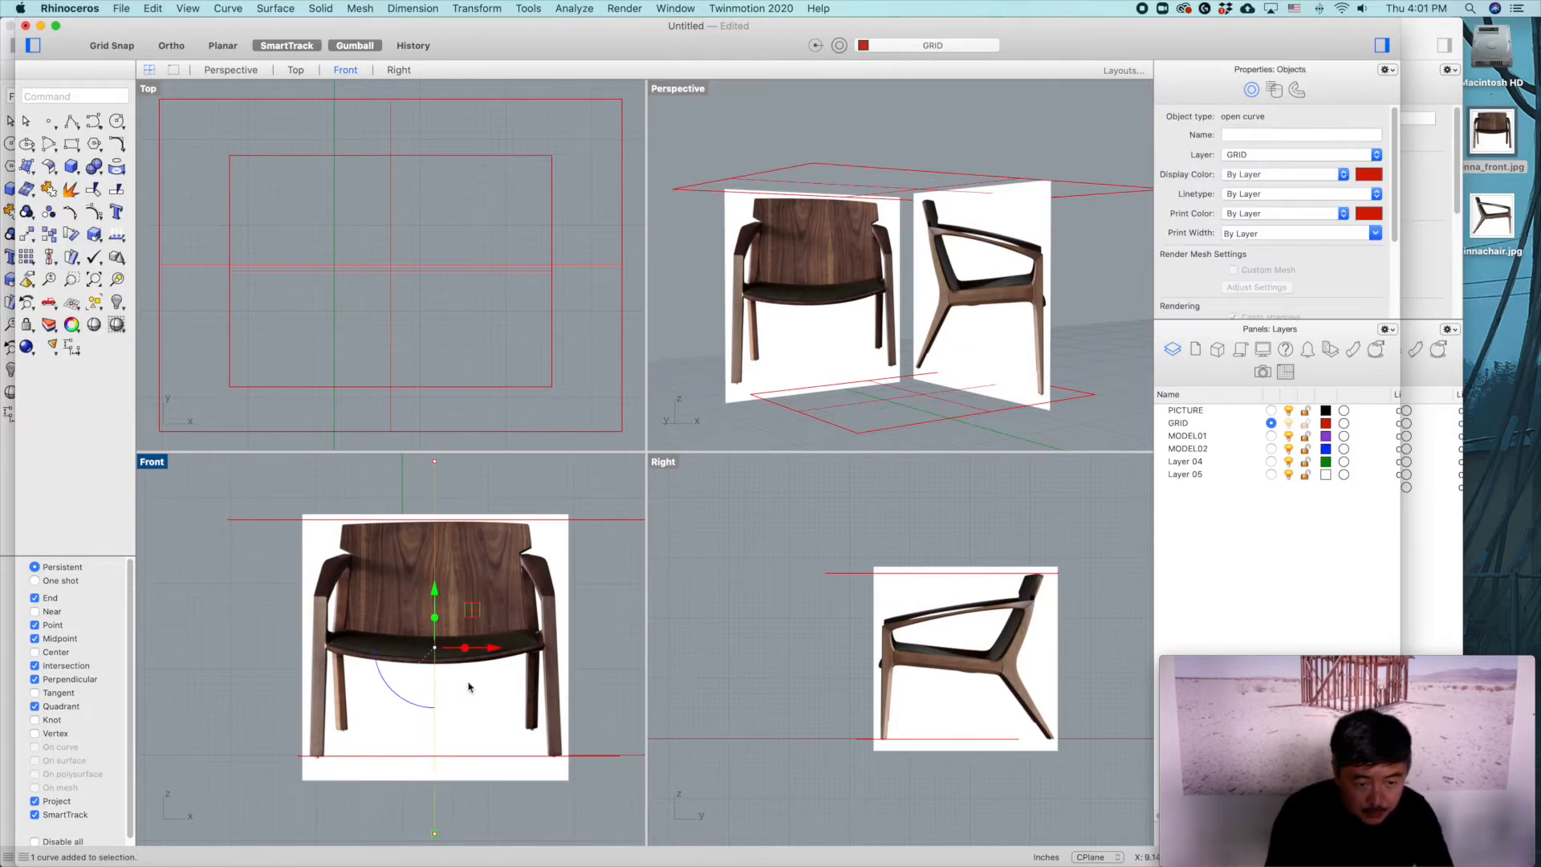
{"action": "left_click_drag", "start_coordinate": [483, 649], "coordinate": [486, 647]}
{"action": "scroll", "coordinate": [431, 679], "scroll_direction": "up", "scroll_amount": 3}
{"action": "scroll", "coordinate": [431, 681], "scroll_direction": "down", "scroll_amount": 5}
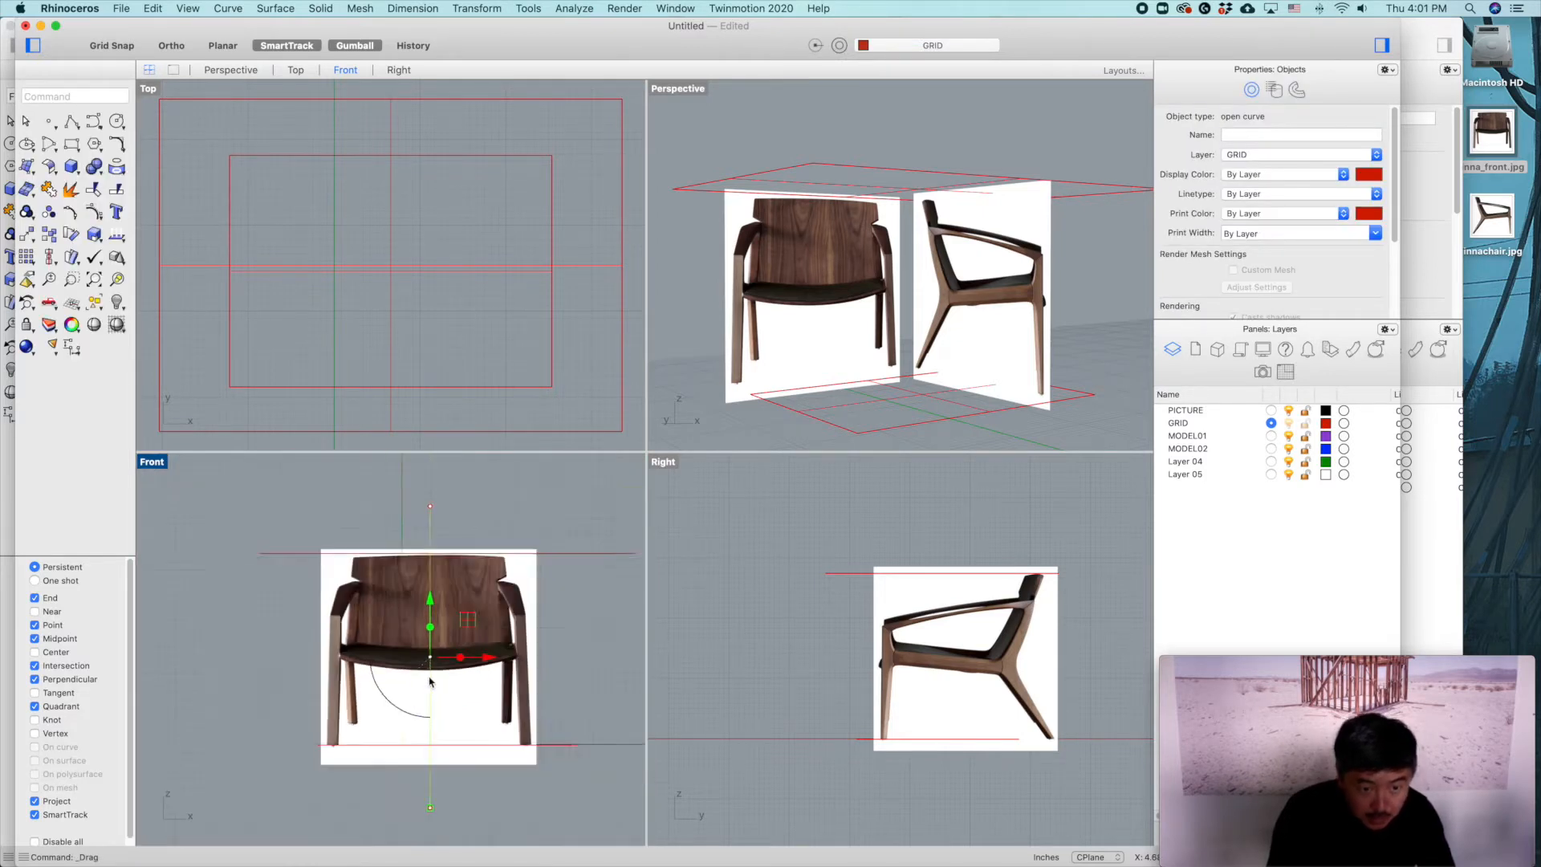
{"action": "left_click", "coordinate": [474, 554]}
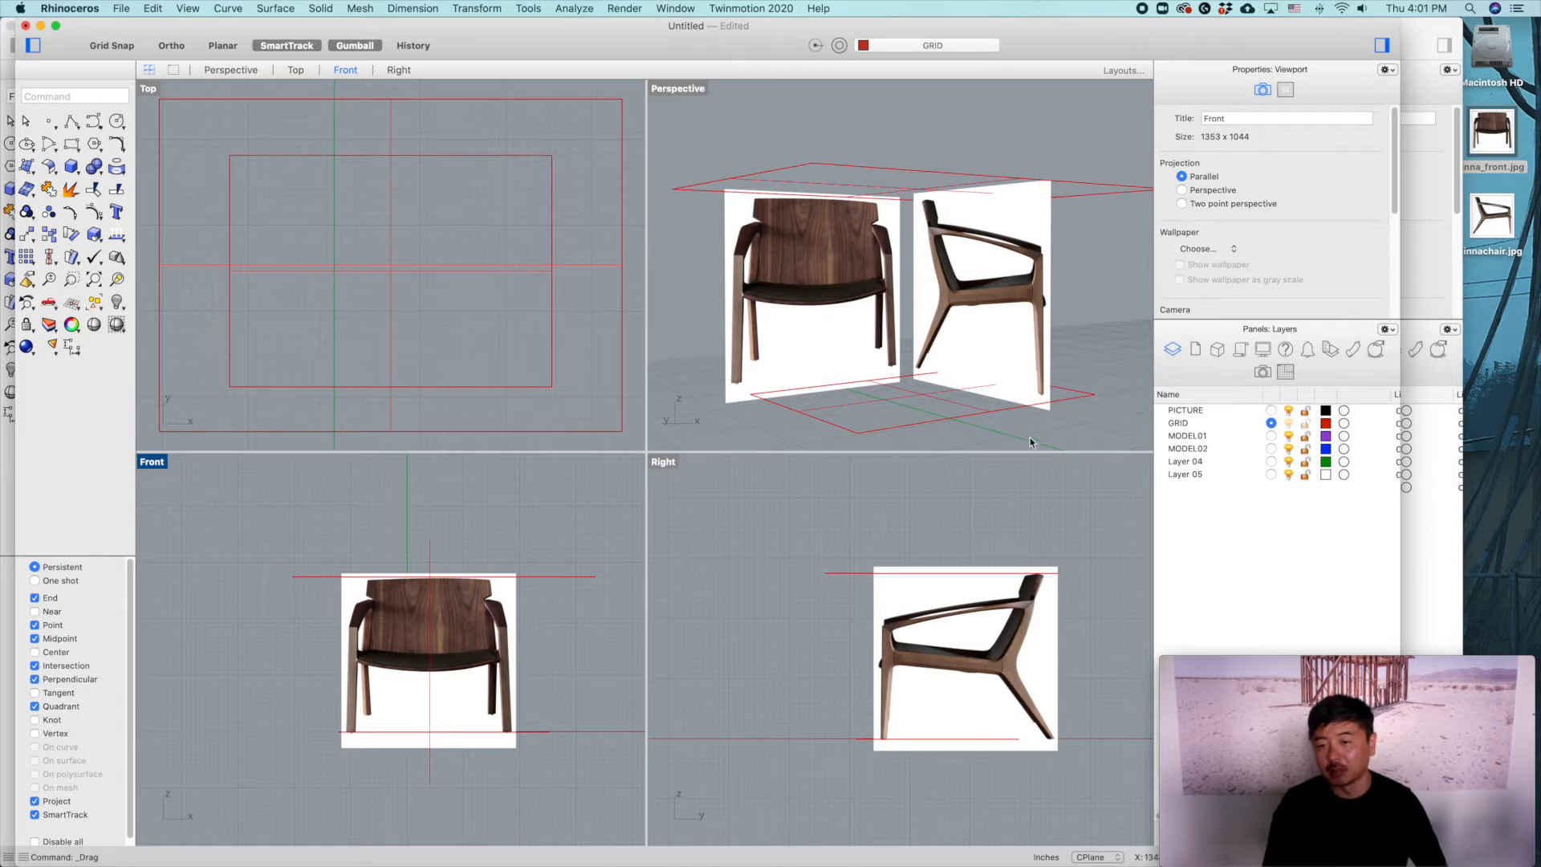
Step: Make MODEL01 the current layer and hide the GRID layer
{"action": "left_click", "coordinate": [1272, 436]}
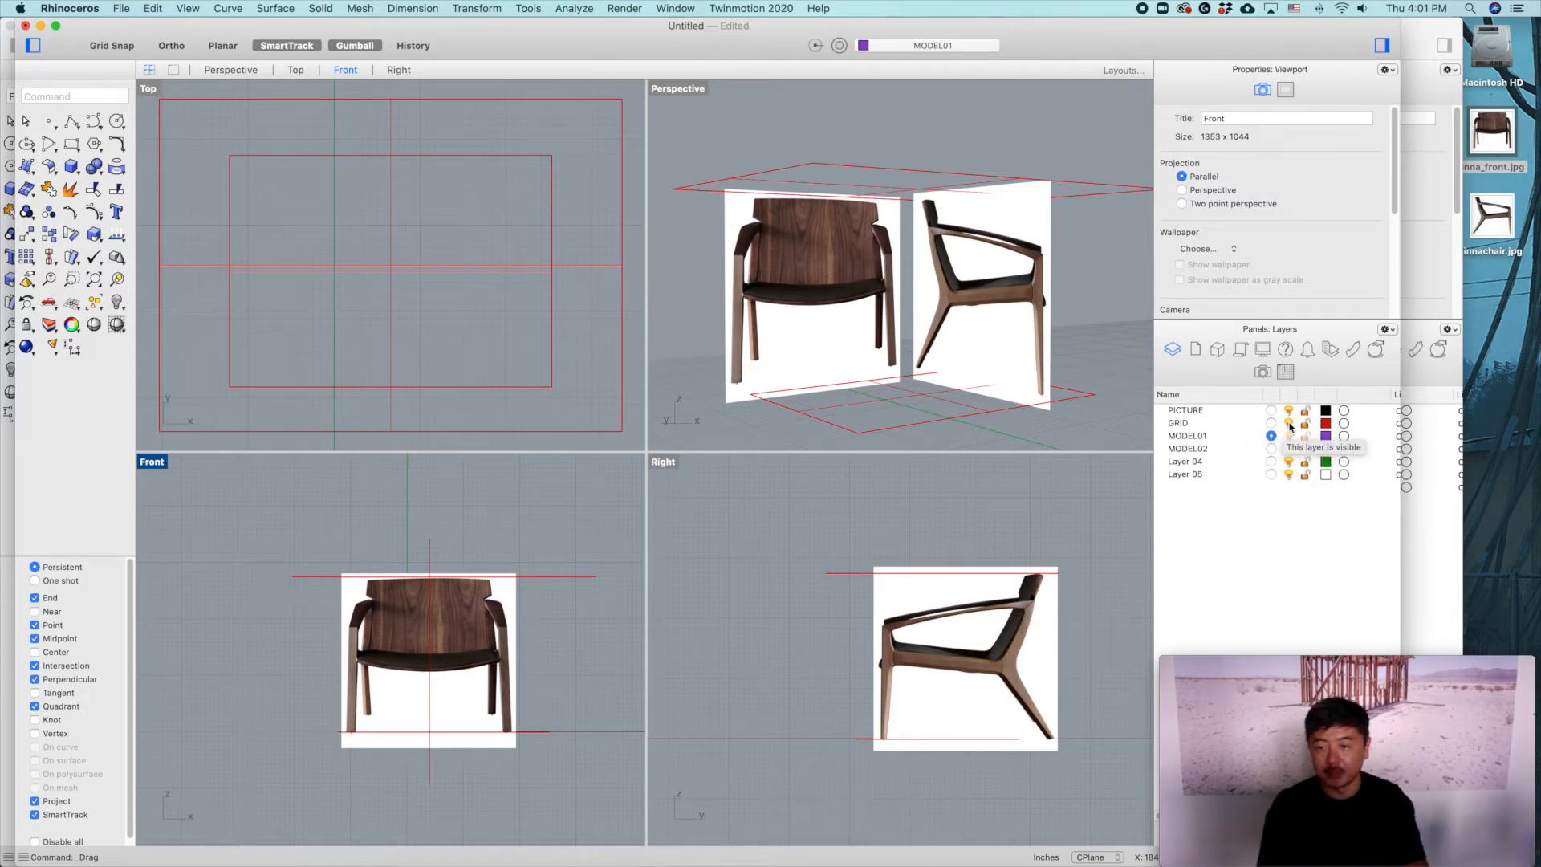
{"action": "left_click", "coordinate": [1289, 423]}
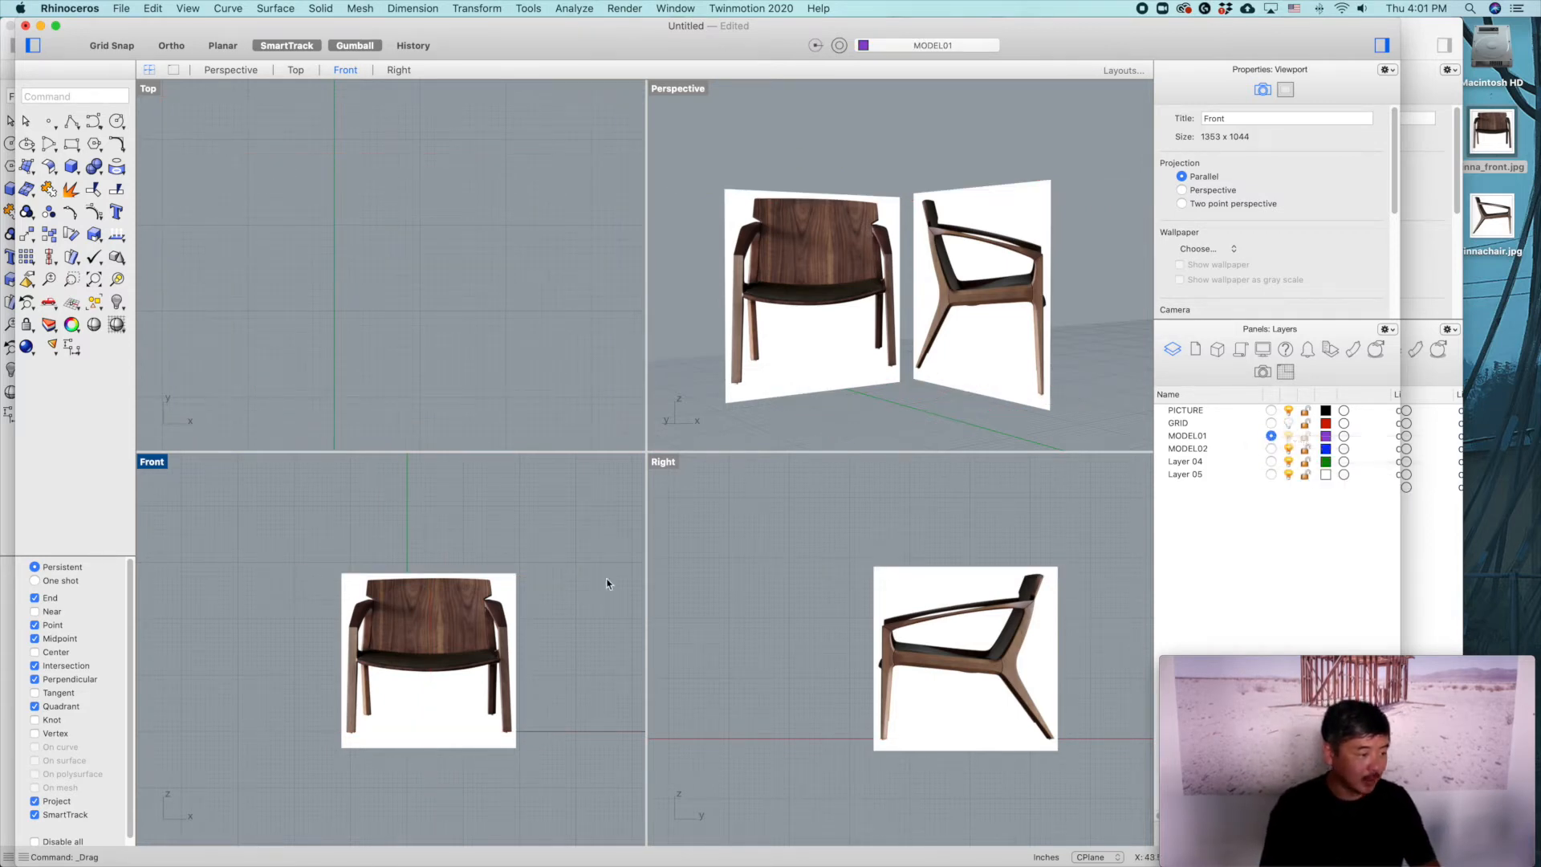
{"action": "mouse_move", "coordinate": [935, 281]}
{"action": "right_mouse_down"}
{"action": "mouse_move", "coordinate": [903, 308]}
{"action": "mouse_move", "coordinate": [922, 280]}
{"action": "right_mouse_up"}
{"action": "scroll", "coordinate": [907, 305], "scroll_direction": "down", "scroll_amount": 3}
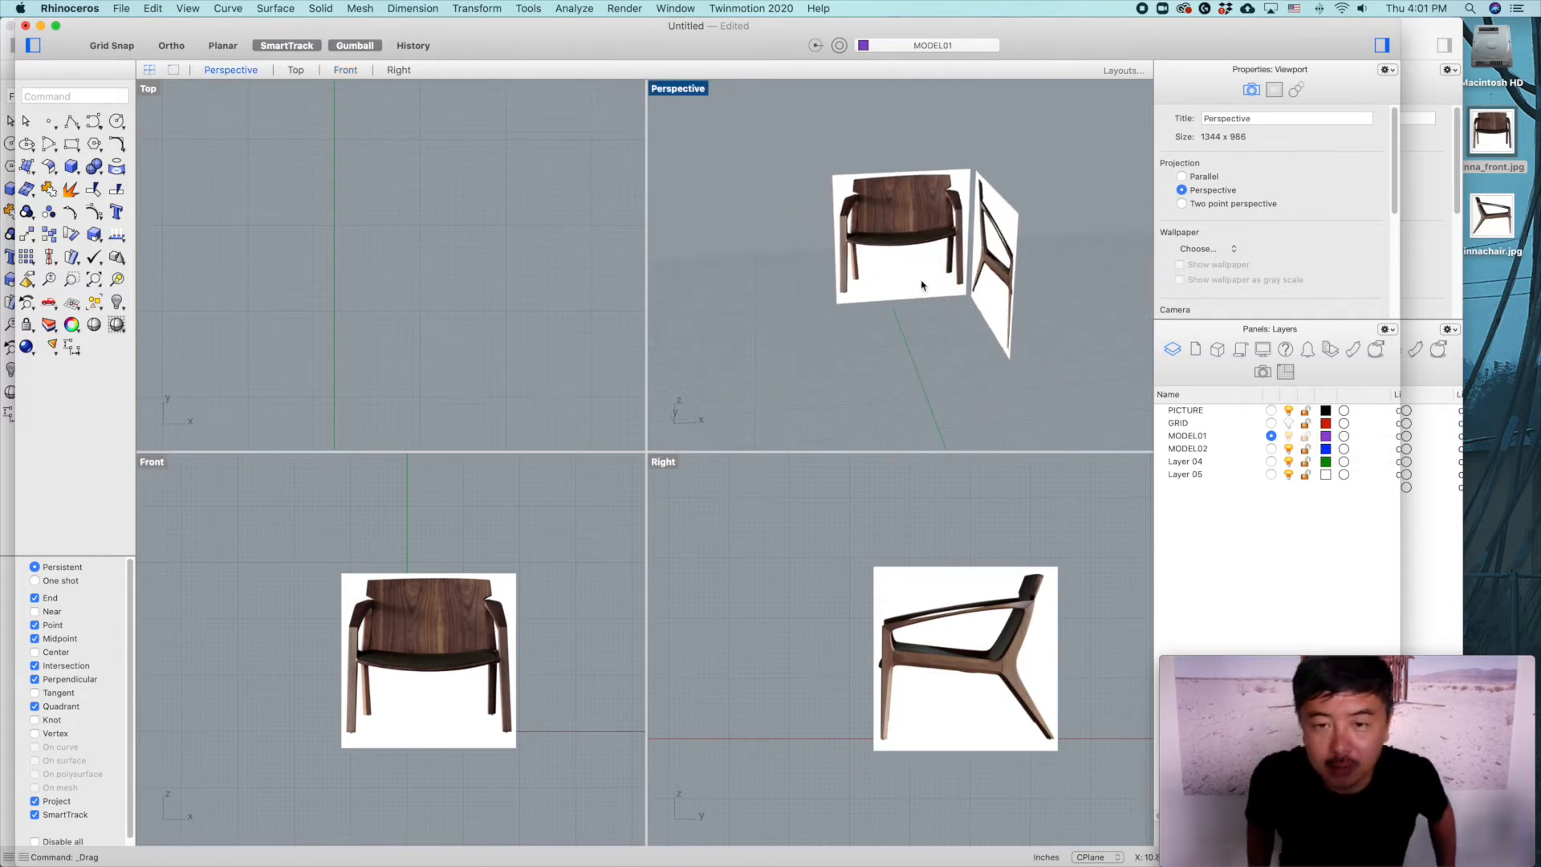
{"action": "right_click_drag", "start_coordinate": [927, 292], "coordinate": [957, 271]}
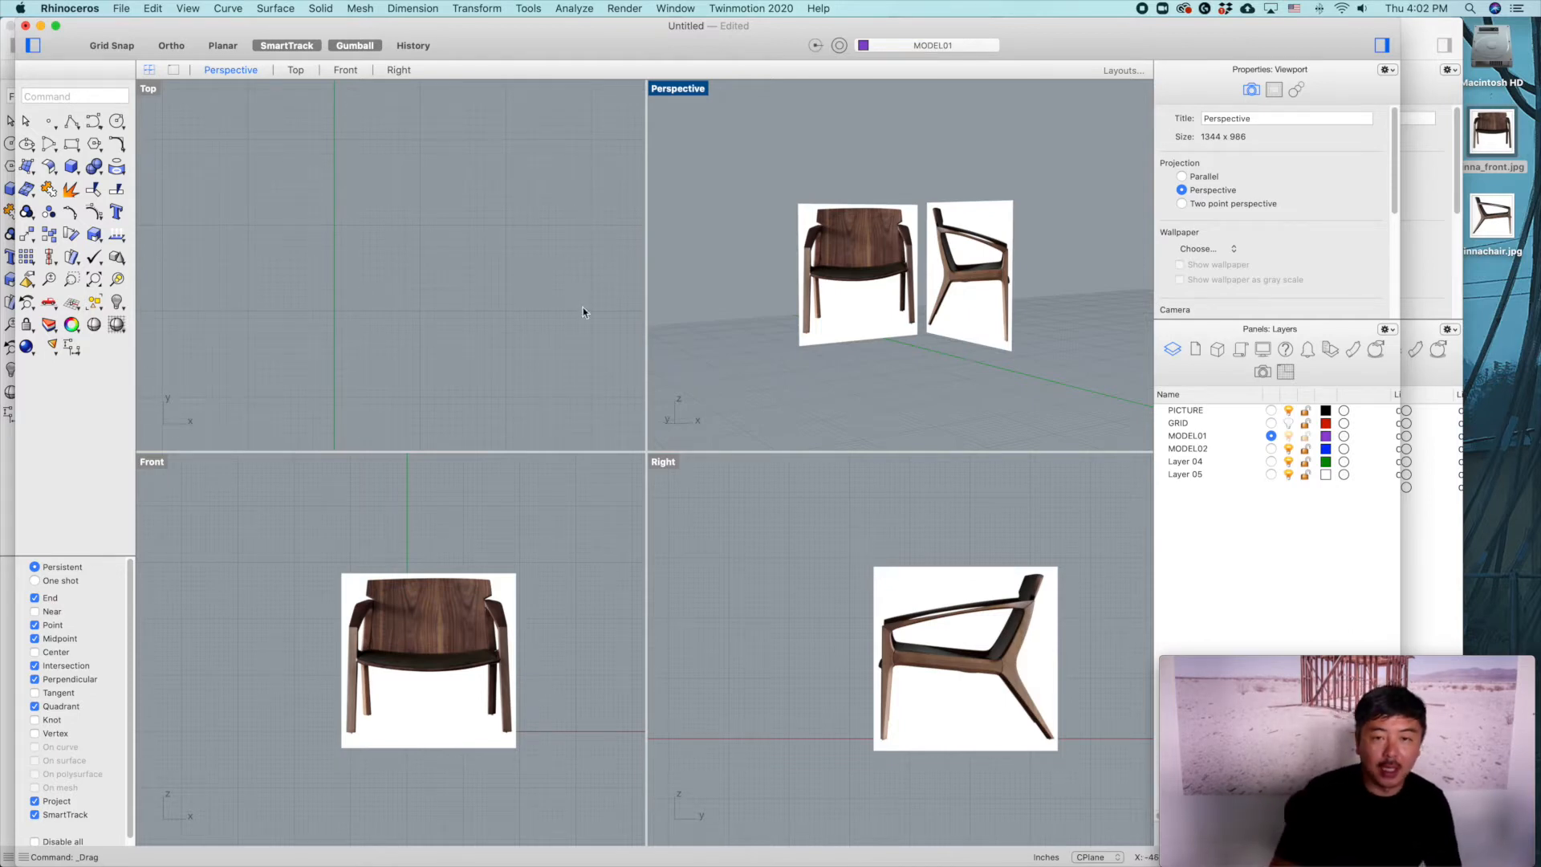
Step: Select the front and side pictures and move them together in the Top view so their outer edges meet the X and Y axes
{"action": "left_click", "coordinate": [478, 334]}
{"action": "left_click", "coordinate": [825, 292]}
{"action": "left_click", "coordinate": [933, 267], "text": "shift"}
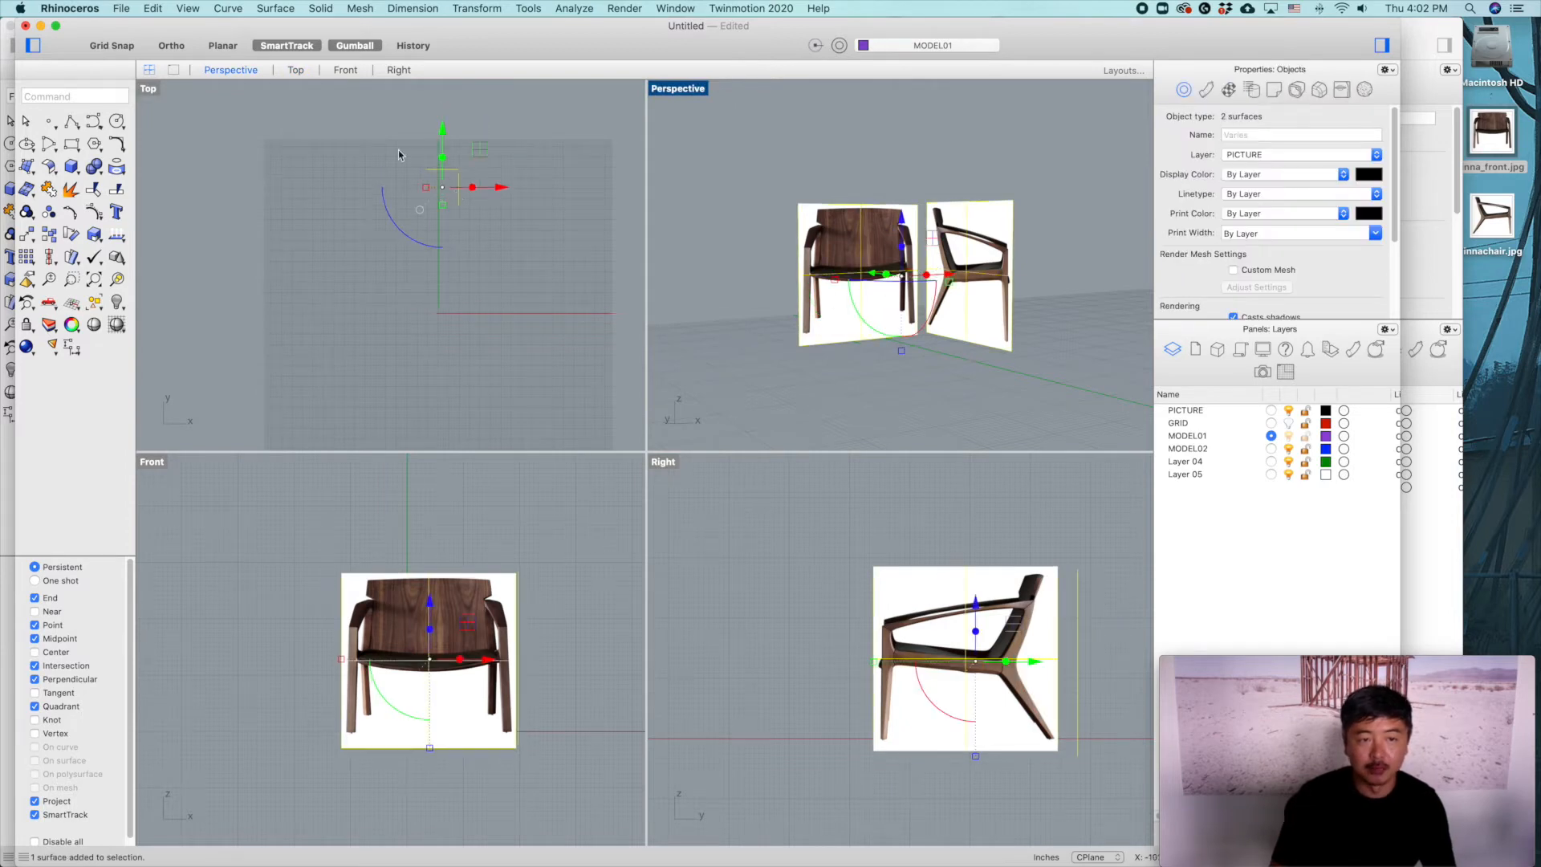
{"action": "left_click_drag", "start_coordinate": [481, 150], "coordinate": [493, 269]}
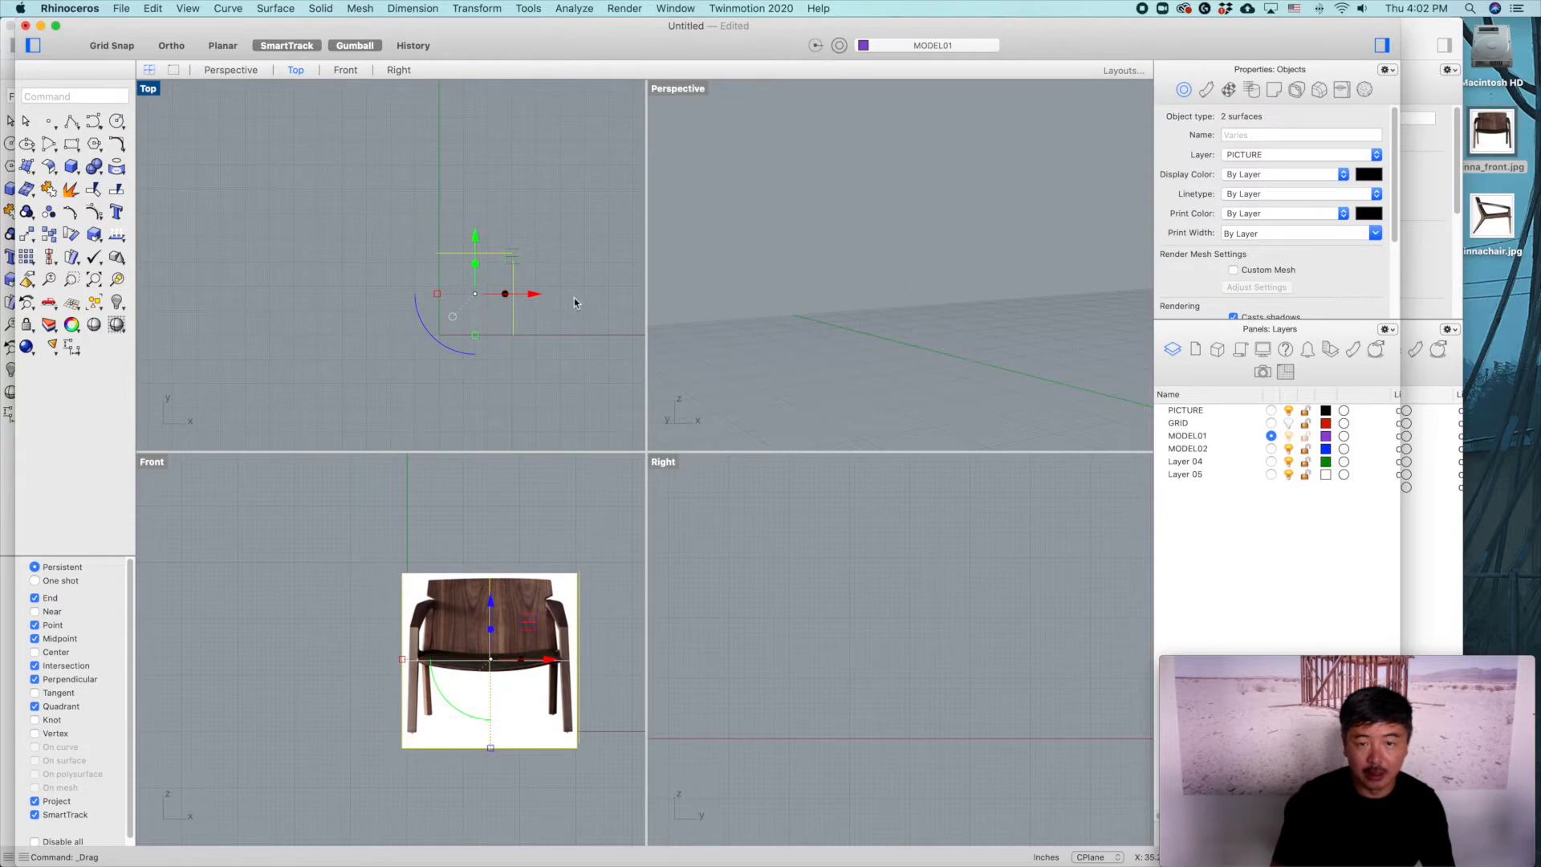
Step: Zoom all viewports to the selected pictures with ZSA, then frame the side picture closely in the Perspective view
{"action": "type", "text": "Z"}
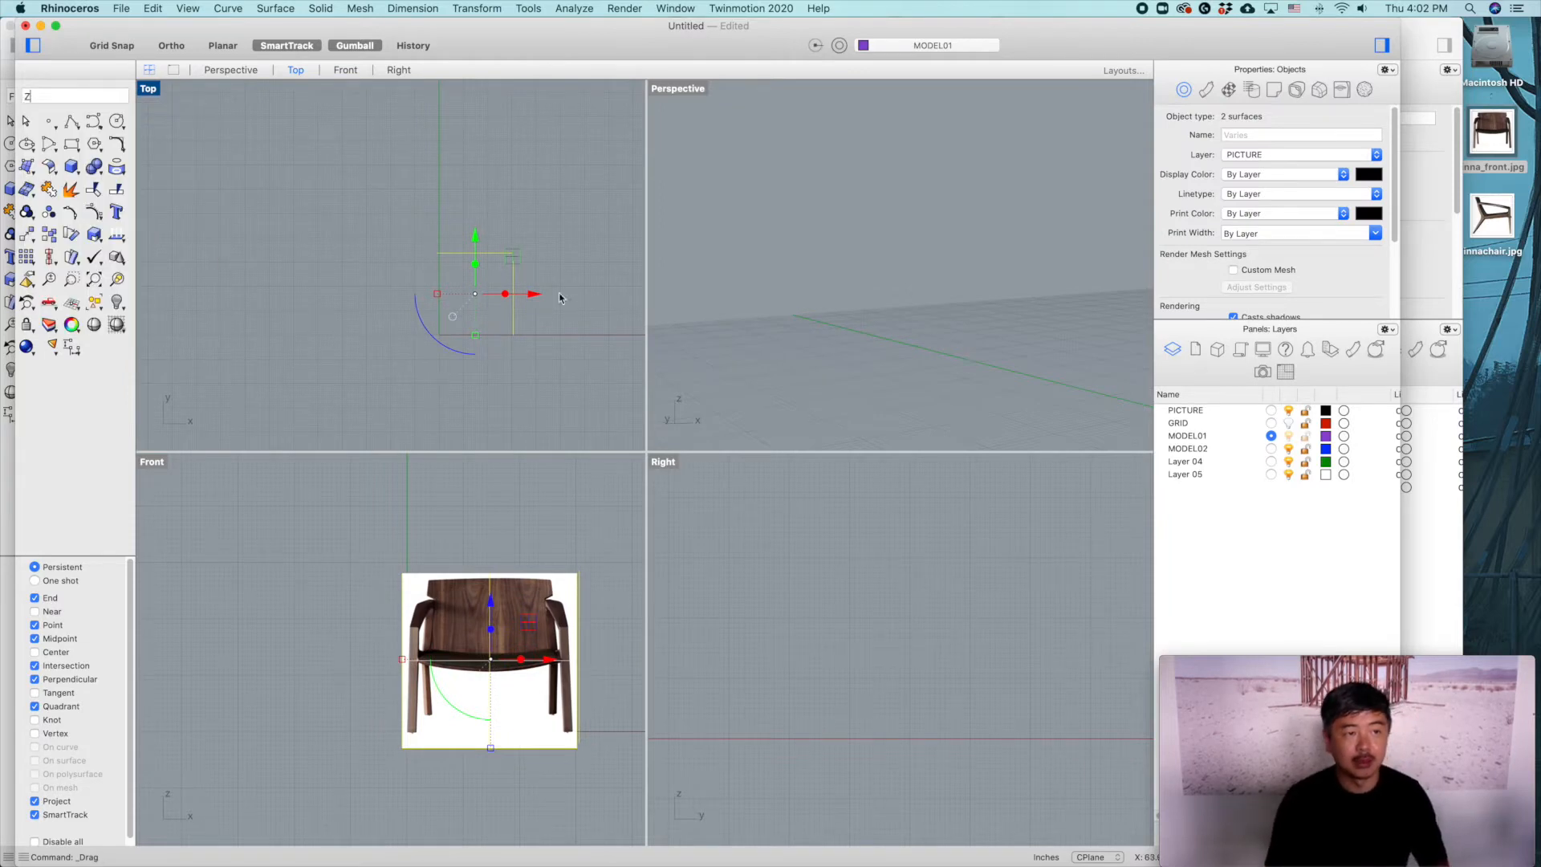
{"action": "type", "text": "SA"}
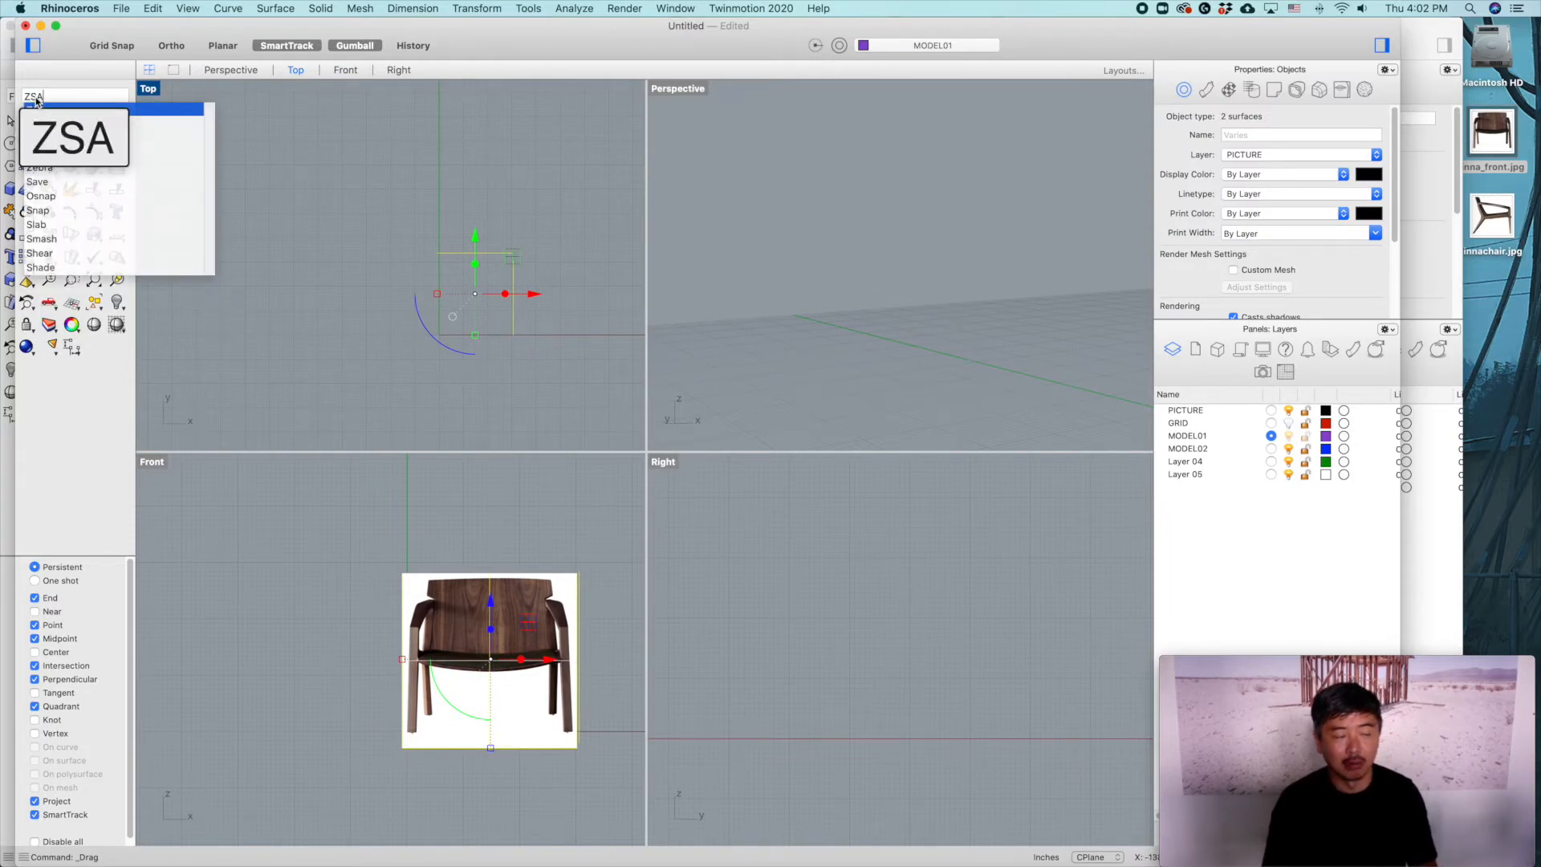
{"action": "key", "text": "Return"}
{"action": "key", "text": "Escape"}
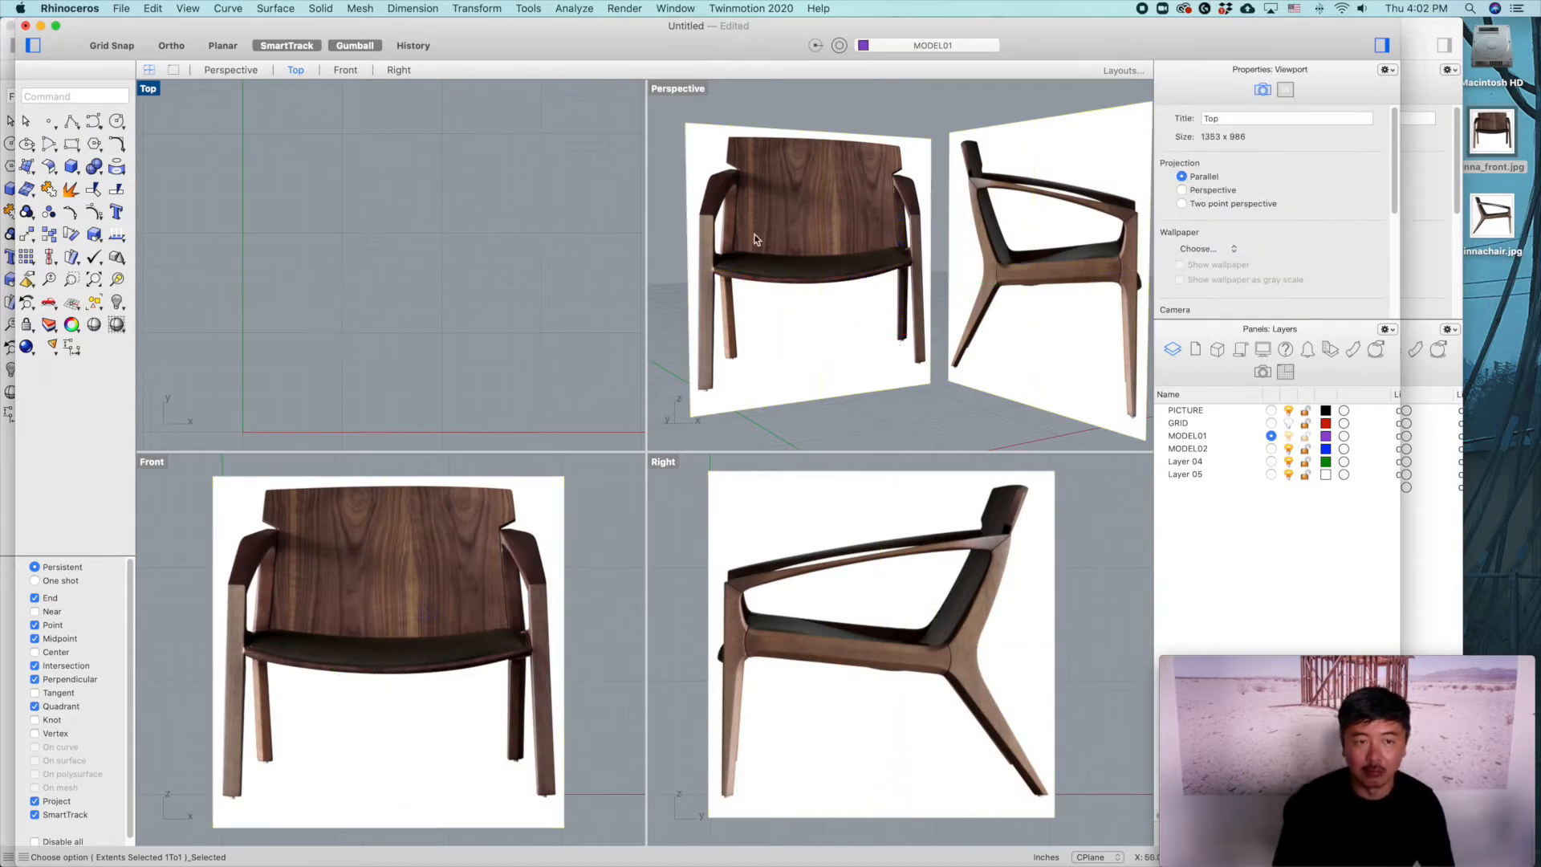
{"action": "scroll", "coordinate": [830, 326], "scroll_direction": "down", "scroll_amount": 6}
{"action": "right_click_drag", "start_coordinate": [927, 328], "coordinate": [784, 324]}
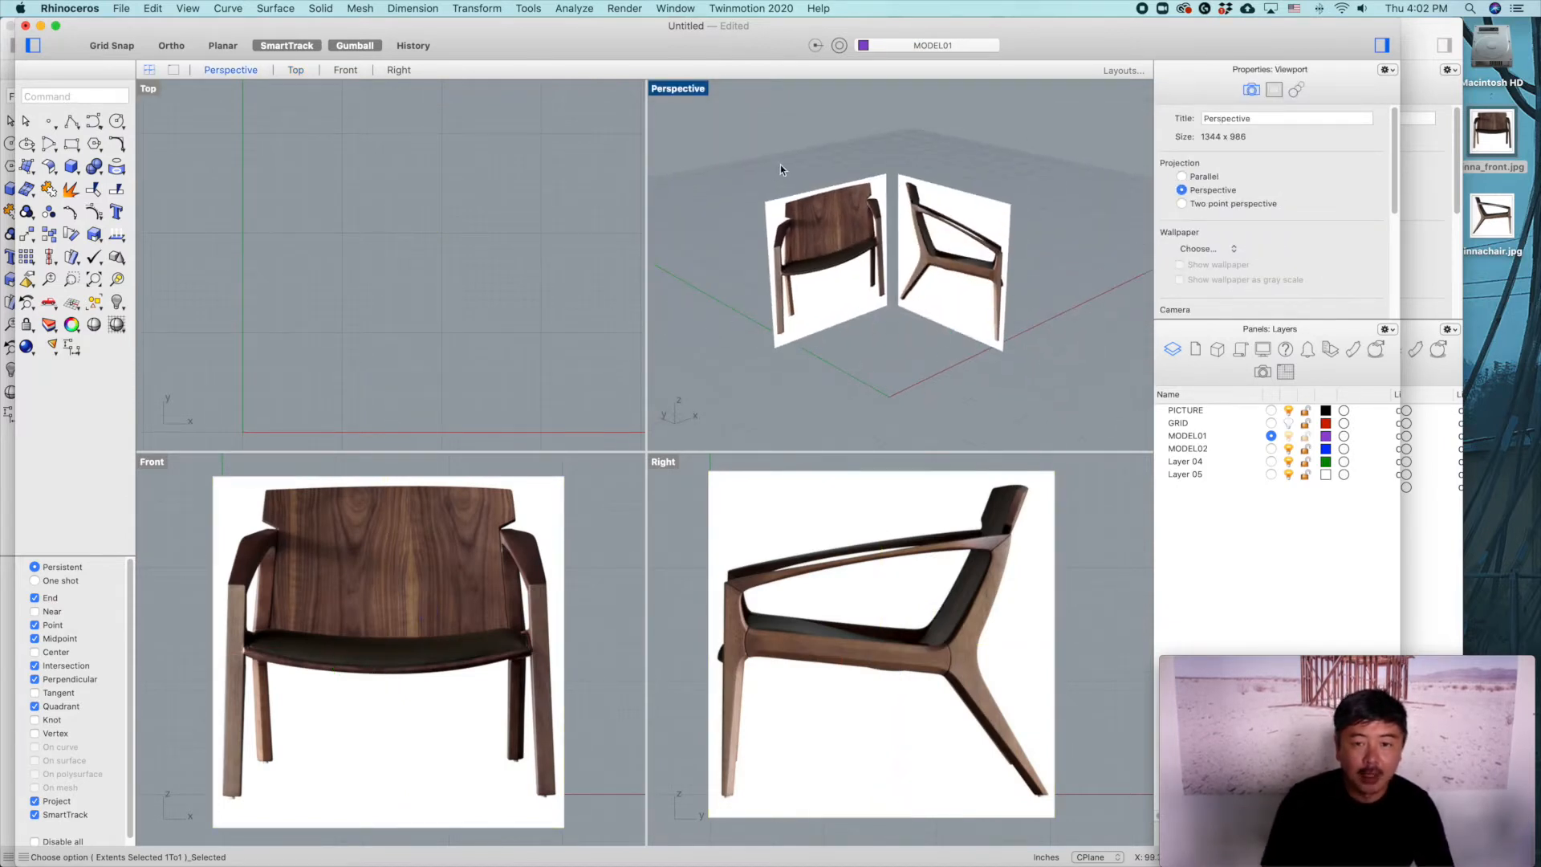
{"action": "scroll", "coordinate": [949, 229], "scroll_direction": "up", "scroll_amount": 5}
{"action": "double_click", "coordinate": [674, 89]}
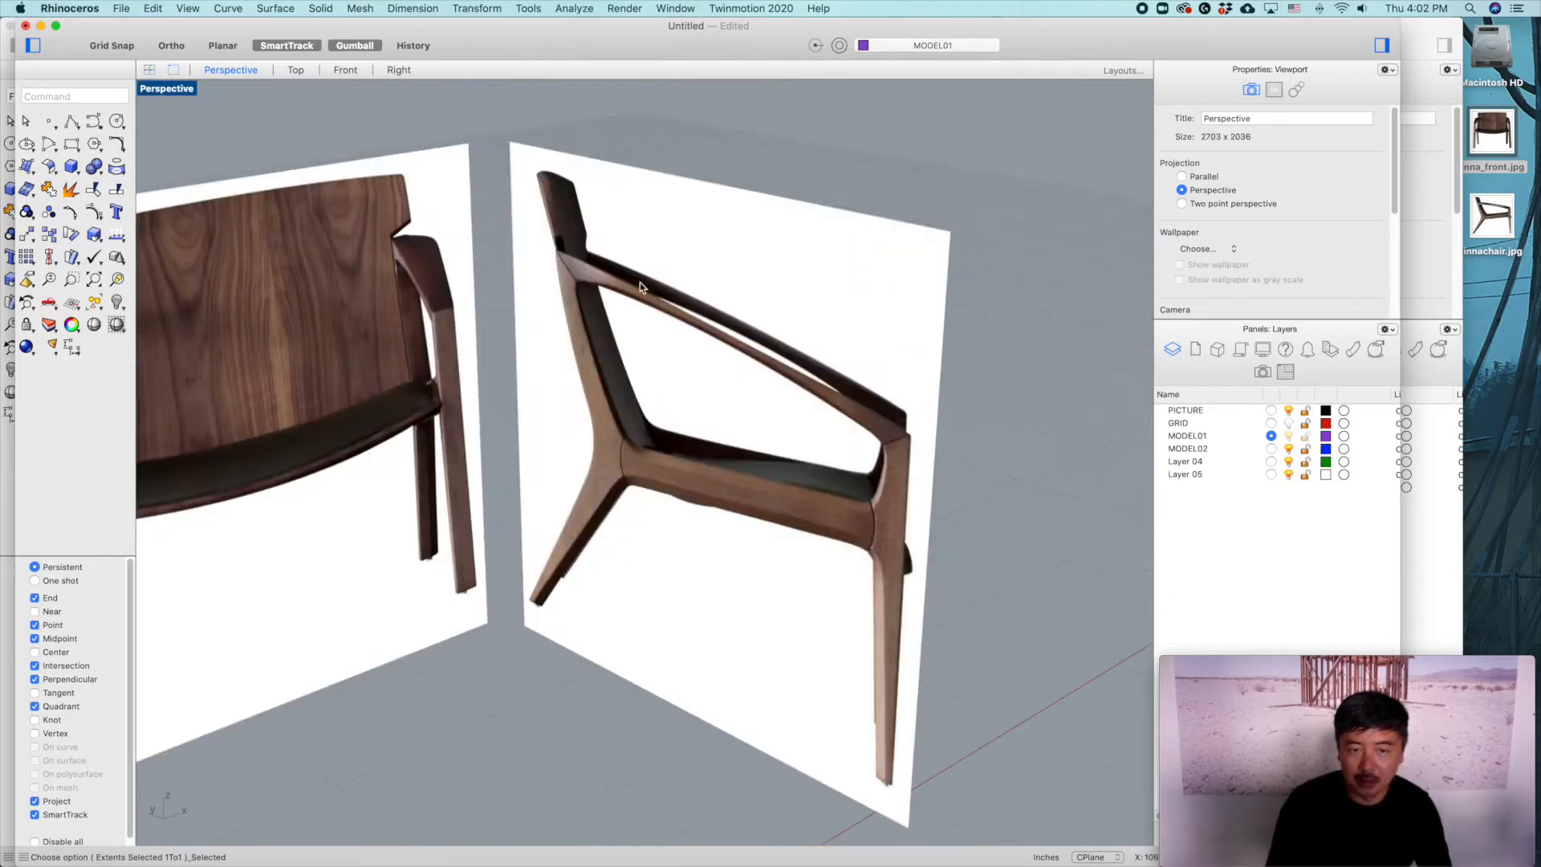
{"action": "double_click", "coordinate": [157, 88]}
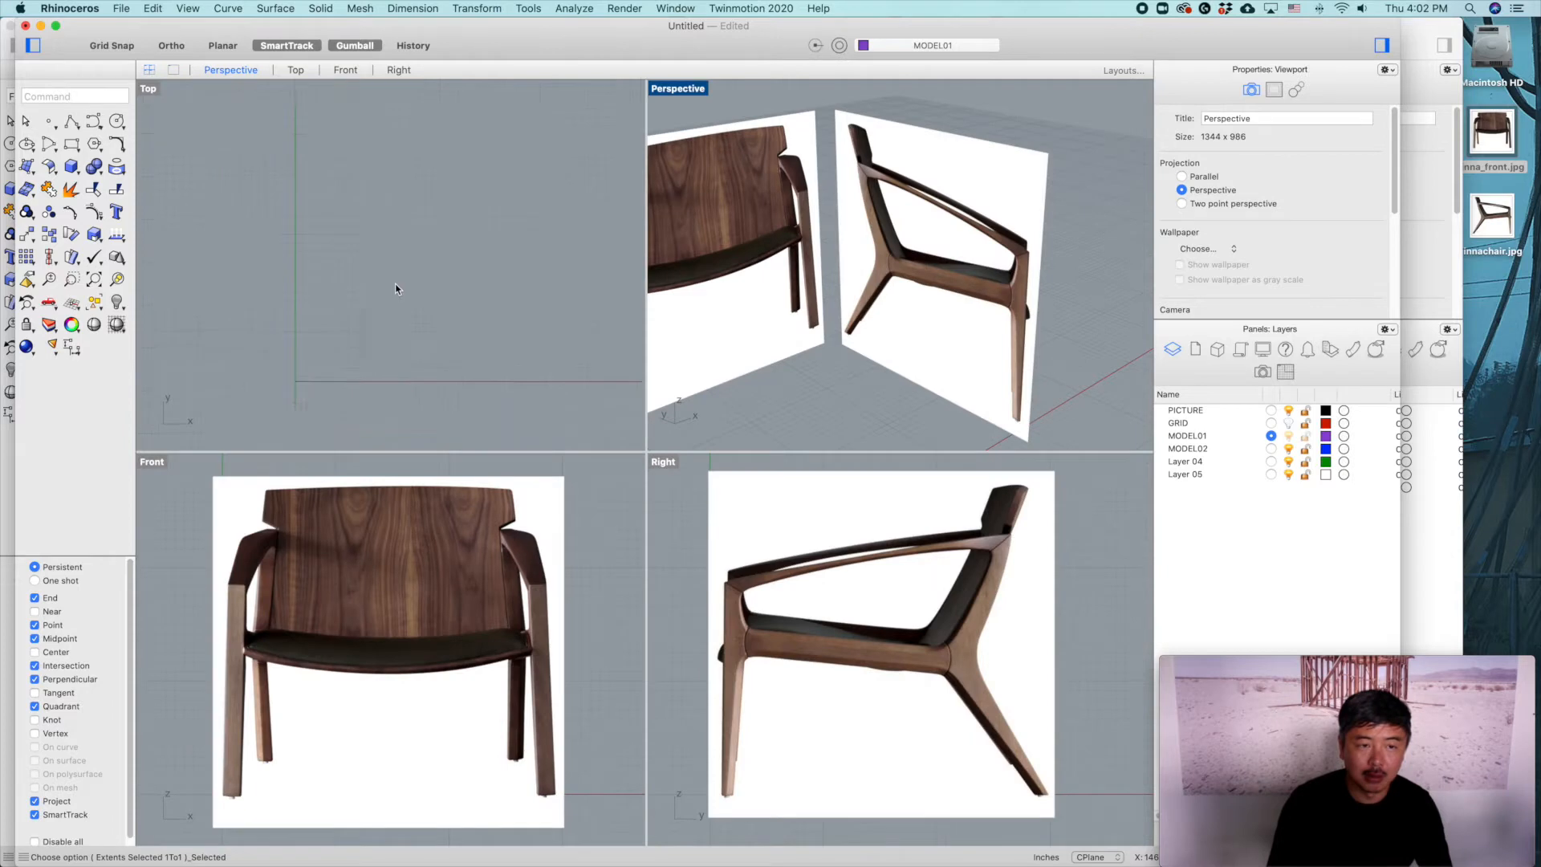
Step: Draw a wide rectangle in an empty area of the Front view
{"action": "left_click", "coordinate": [393, 234]}
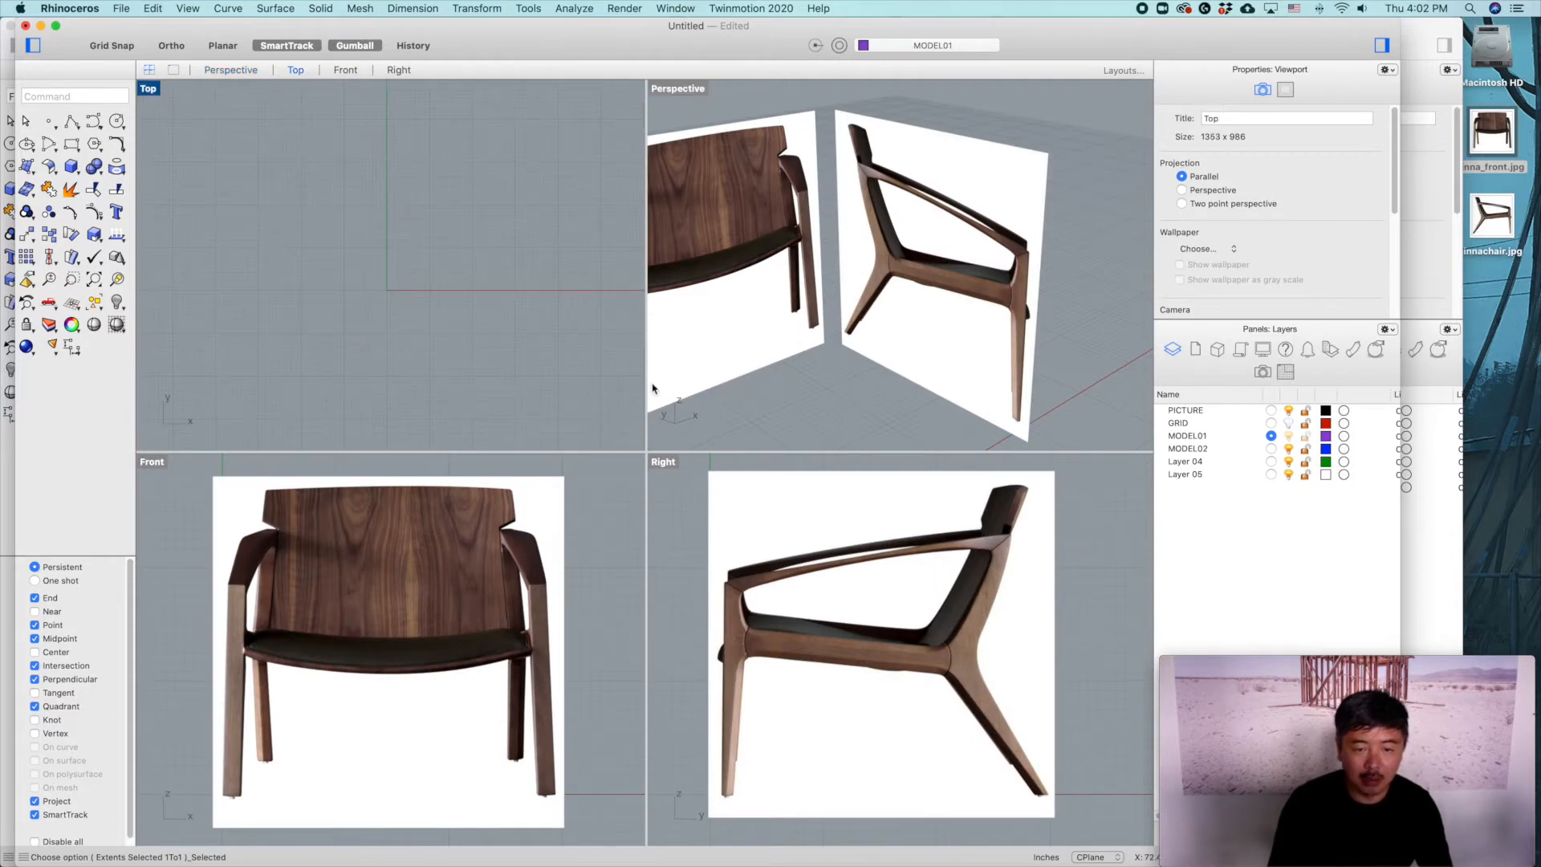
{"action": "left_click", "coordinate": [94, 121]}
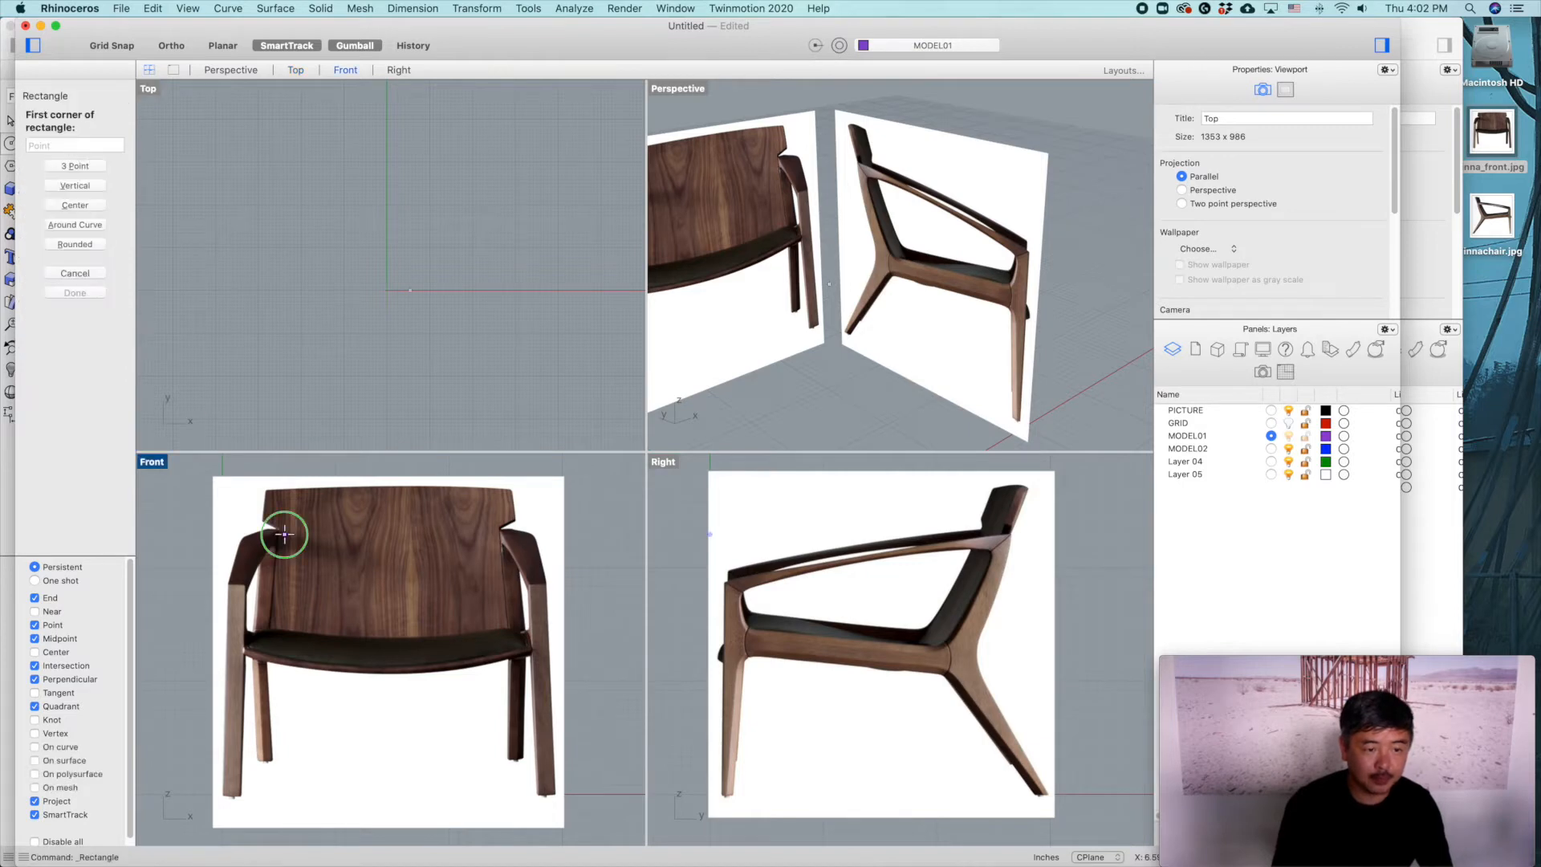
{"action": "scroll", "coordinate": [289, 538], "scroll_direction": "up", "scroll_amount": 10}
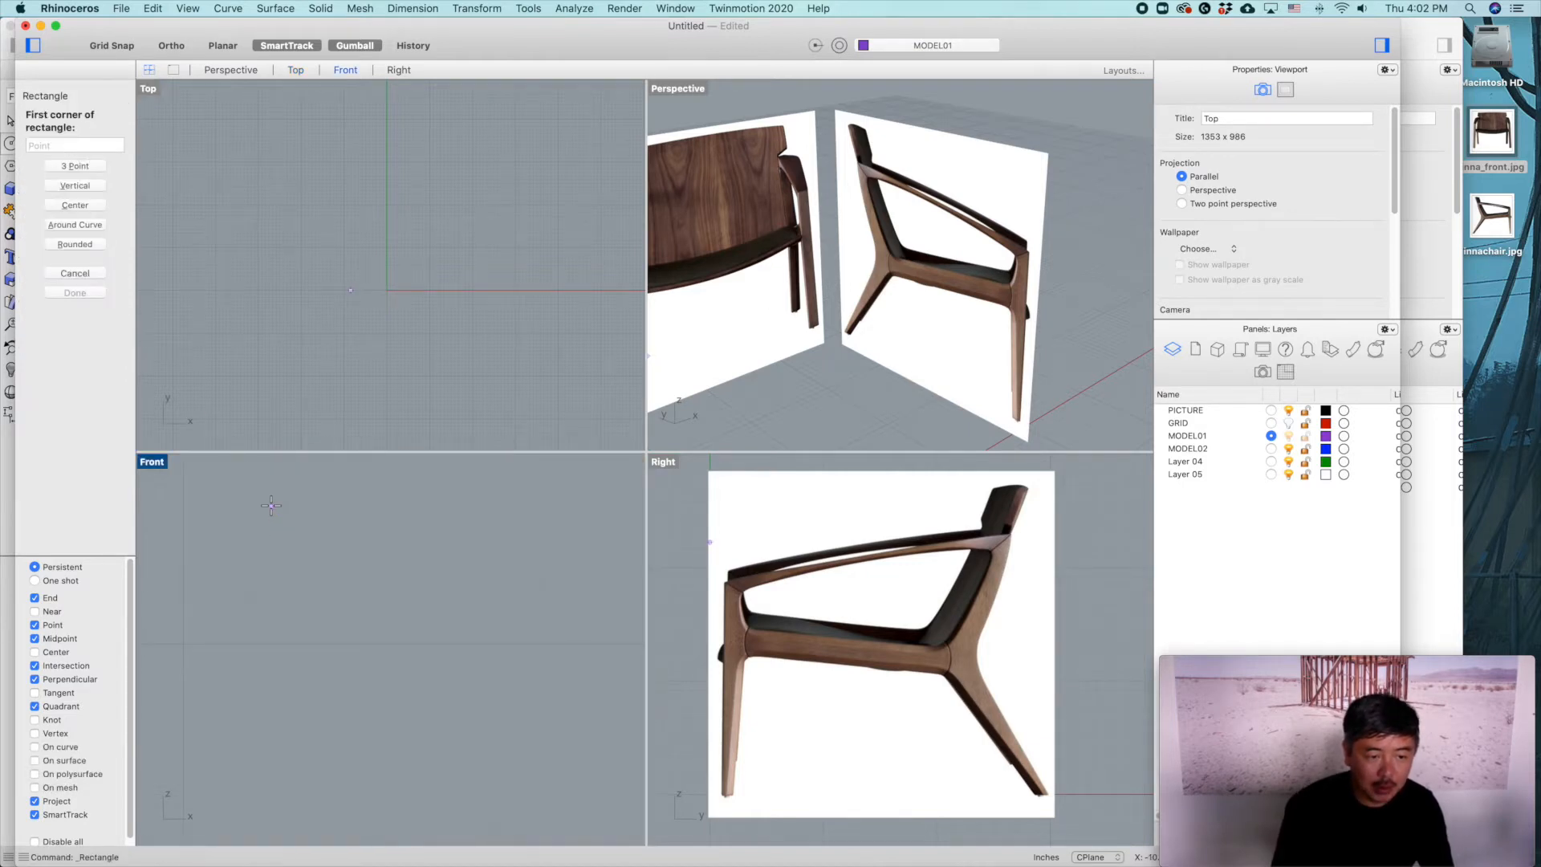
{"action": "left_click", "coordinate": [276, 499]}
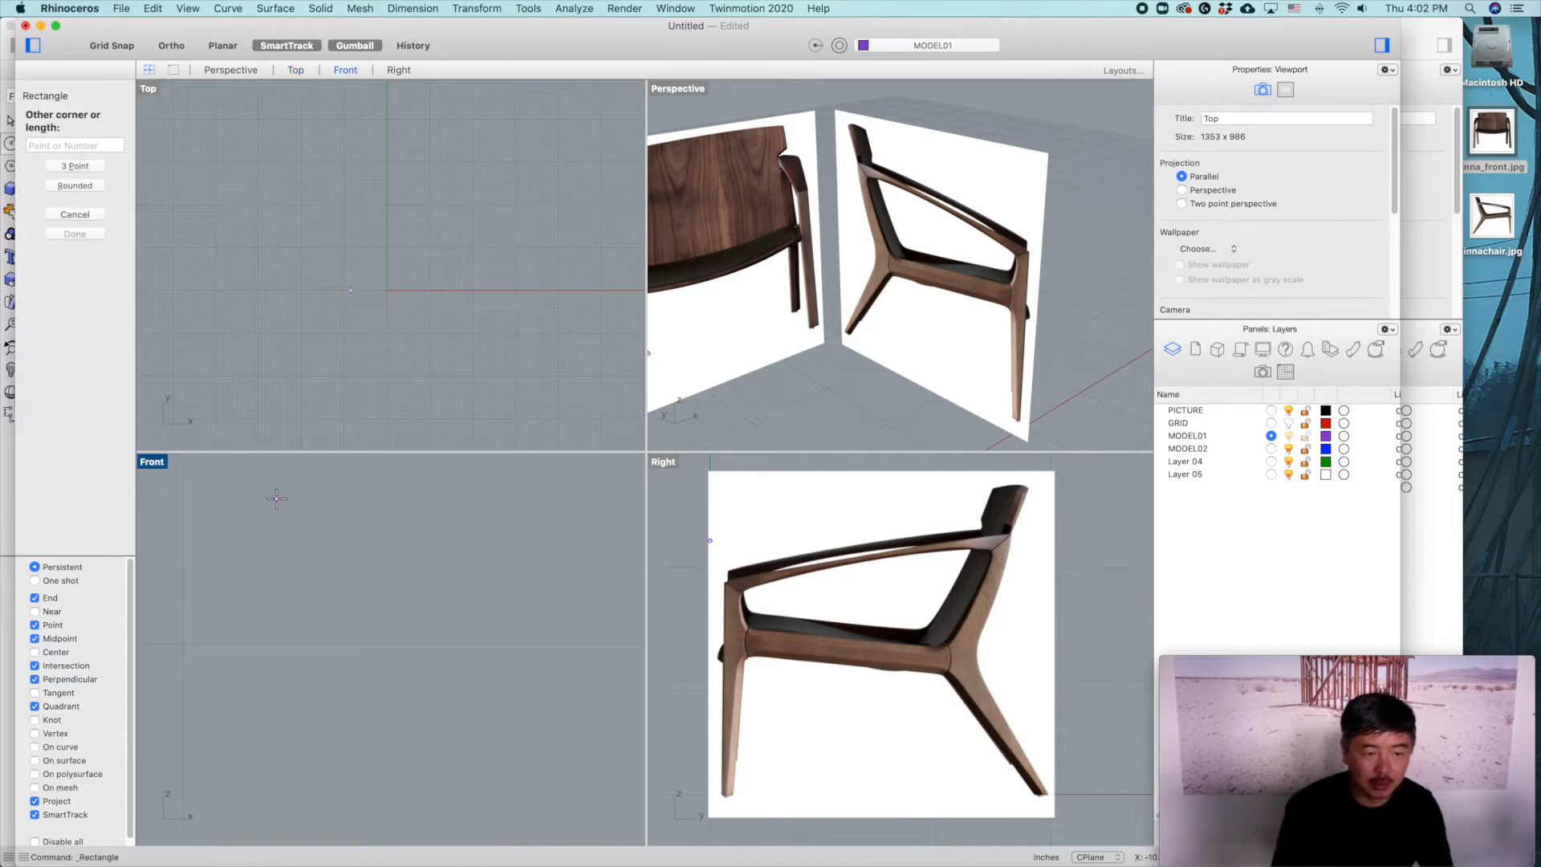
{"action": "left_click", "coordinate": [466, 587]}
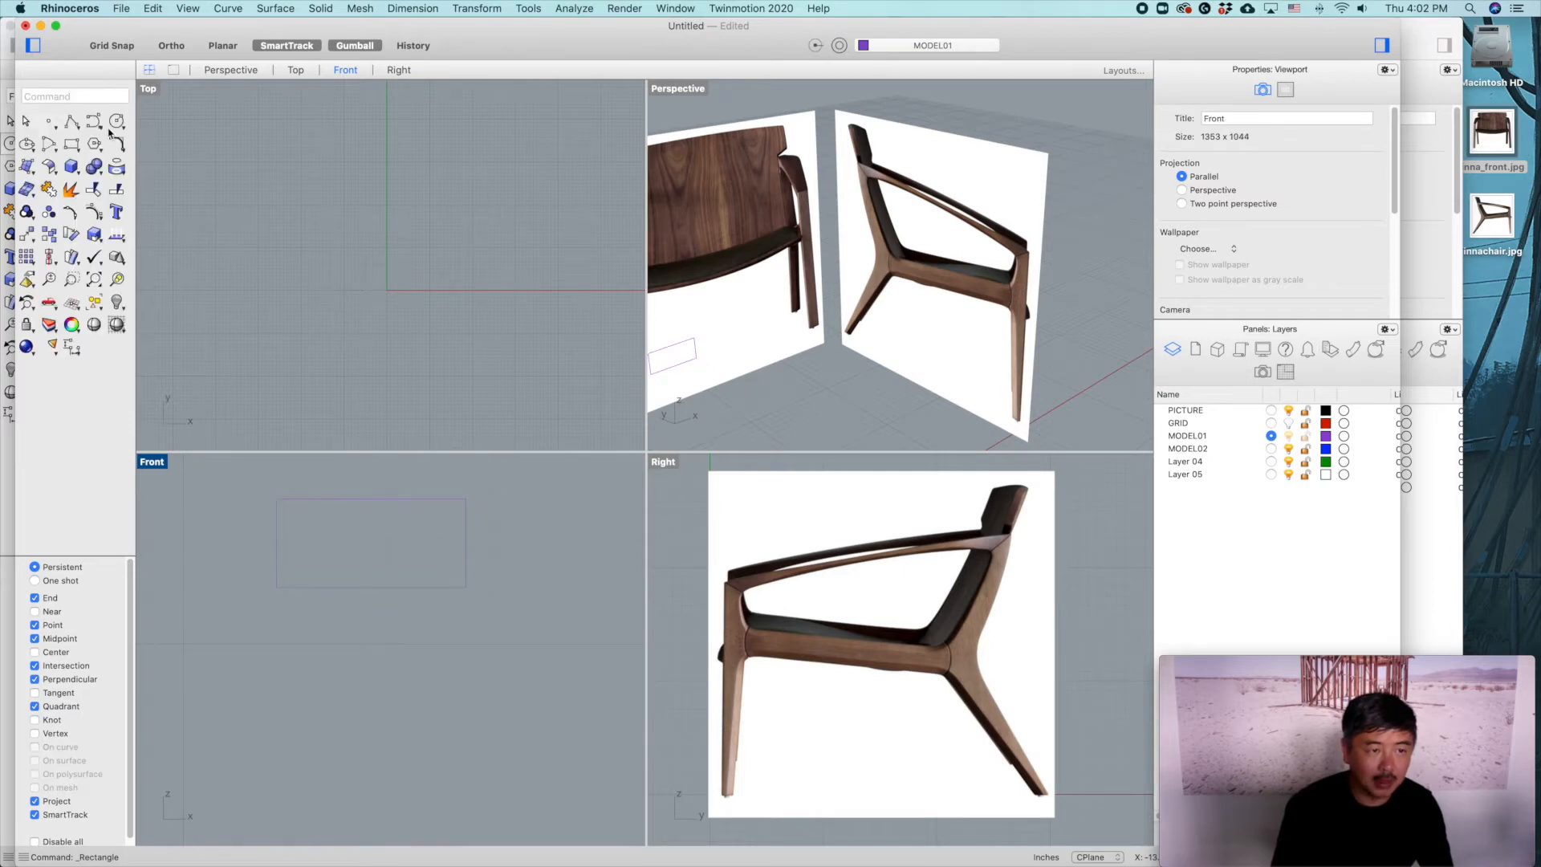
Step: Draw a vertical polyline from the midpoint of the rectangle's top edge to a point below its bottom edge
{"action": "left_click", "coordinate": [72, 124]}
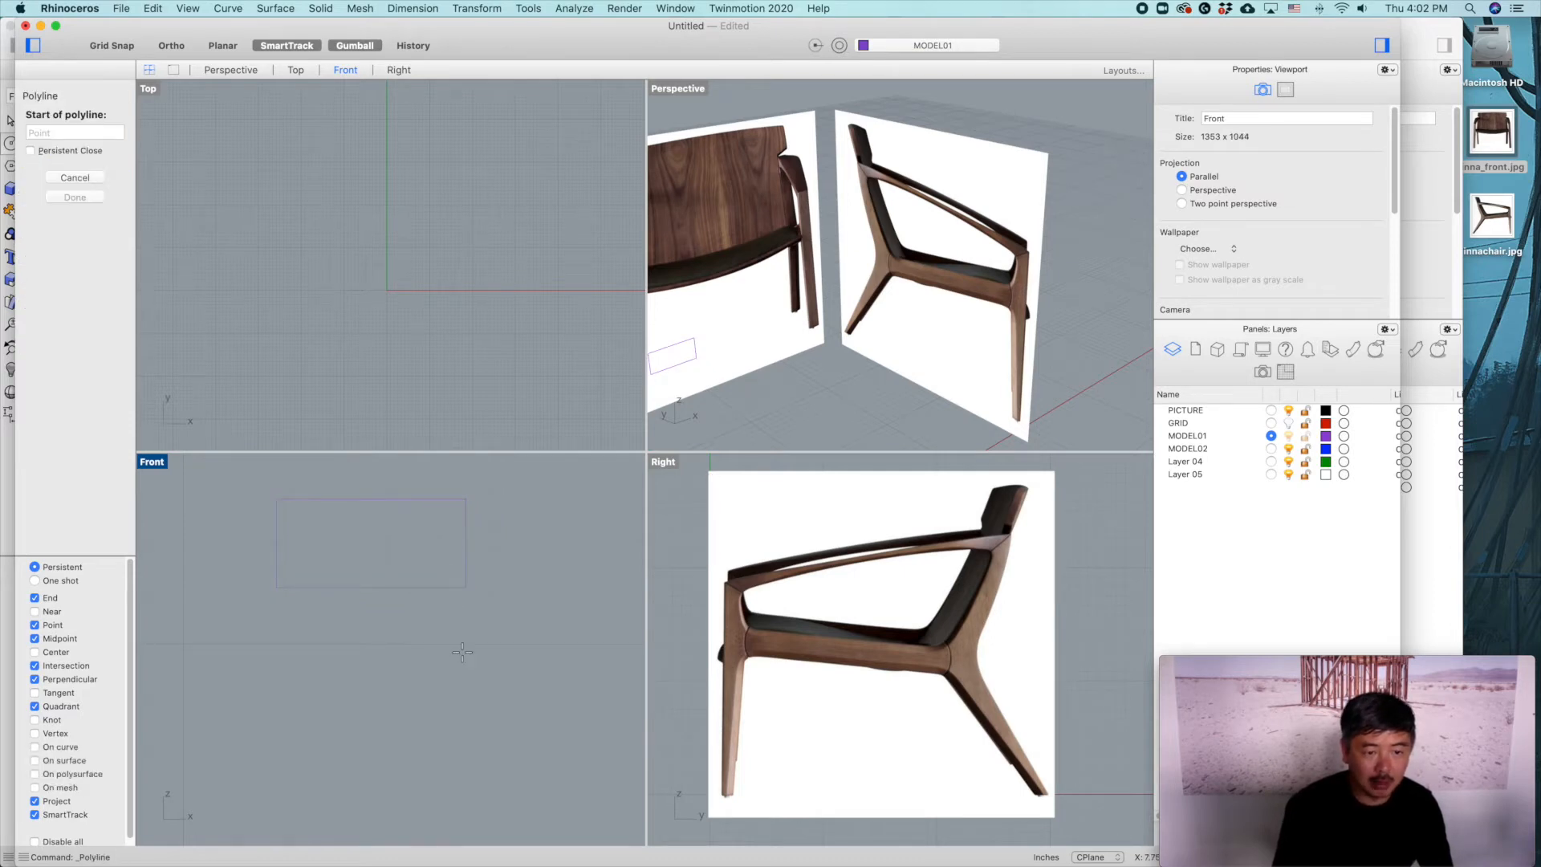
{"action": "left_click", "coordinate": [371, 498]}
{"action": "key", "text": "shift"}
{"action": "left_click", "coordinate": [369, 630]}
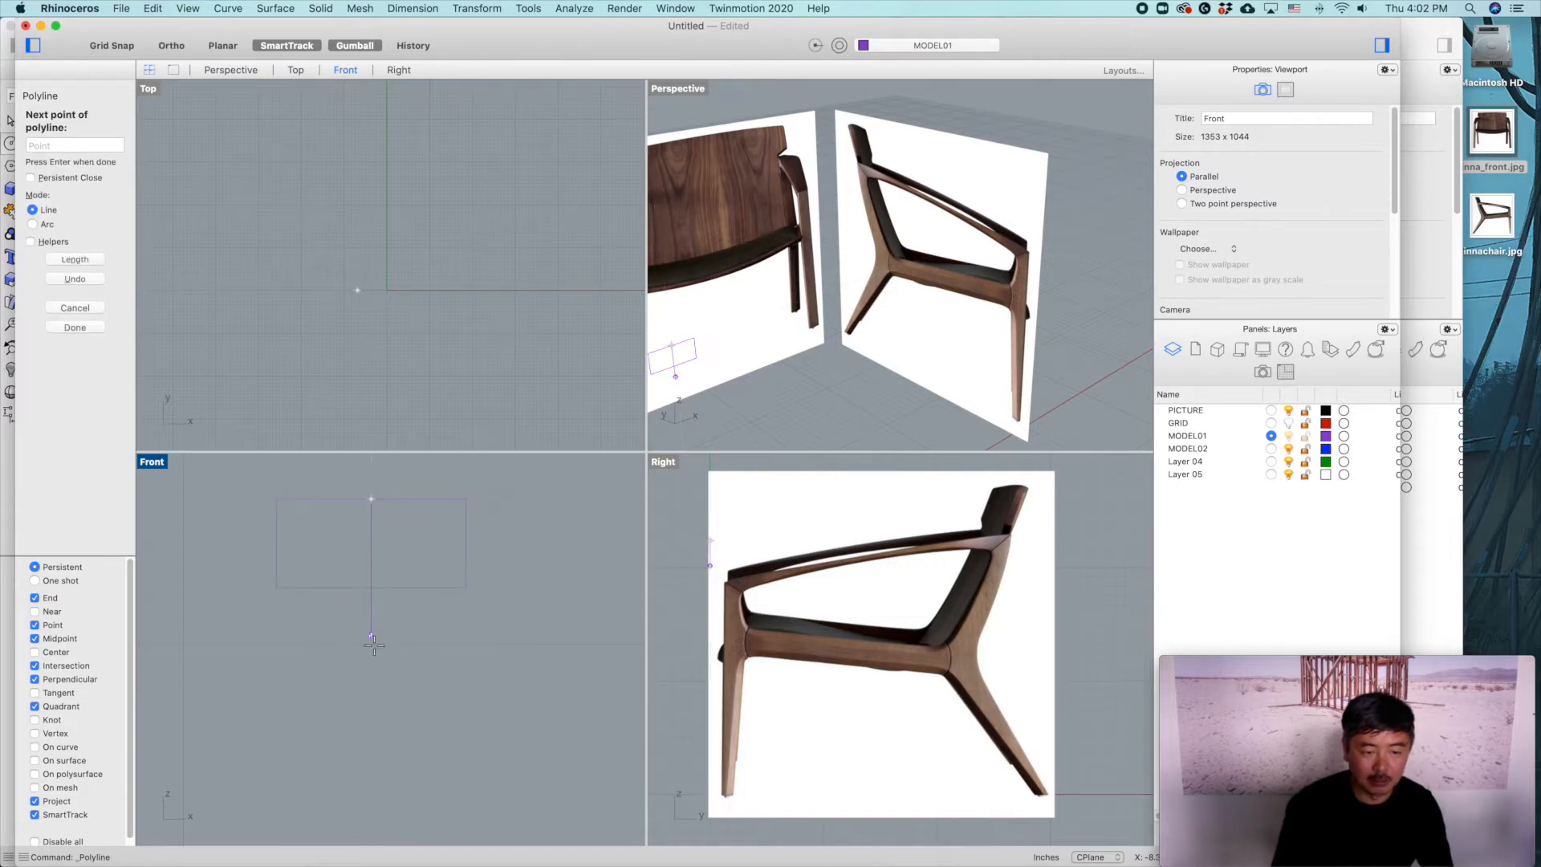
{"action": "key", "text": "Return"}
Step: Trace a closed five-sided outline through the rectangle's corners and the vertical line's lower end in the Front view, and delete the construction geometry
{"action": "left_click", "coordinate": [72, 127]}
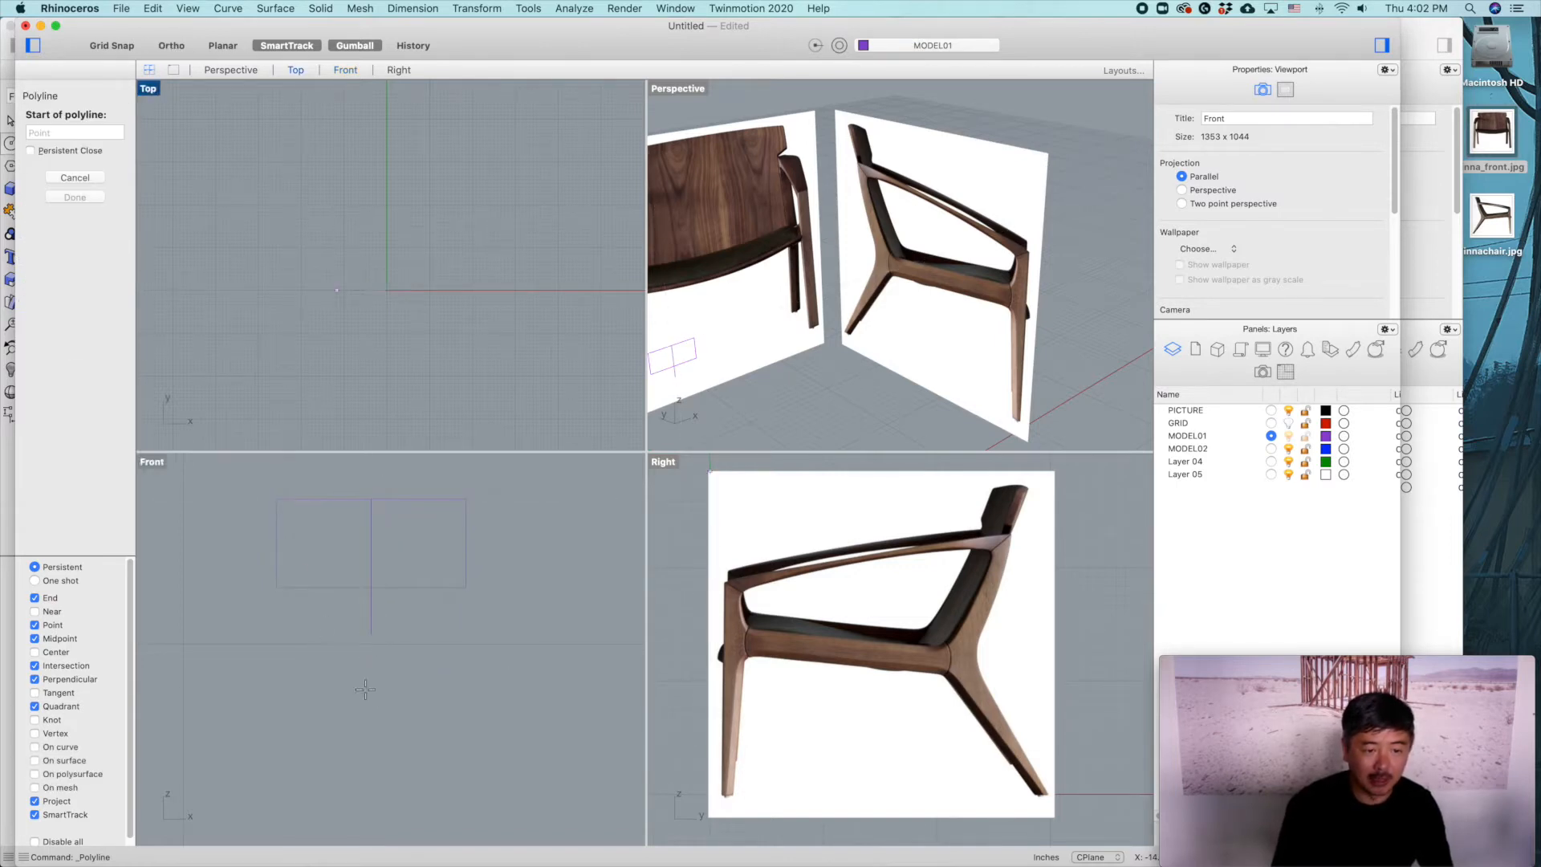
{"action": "left_click", "coordinate": [371, 633]}
{"action": "left_click", "coordinate": [276, 587]}
{"action": "left_click", "coordinate": [276, 498]}
{"action": "left_click", "coordinate": [466, 498]}
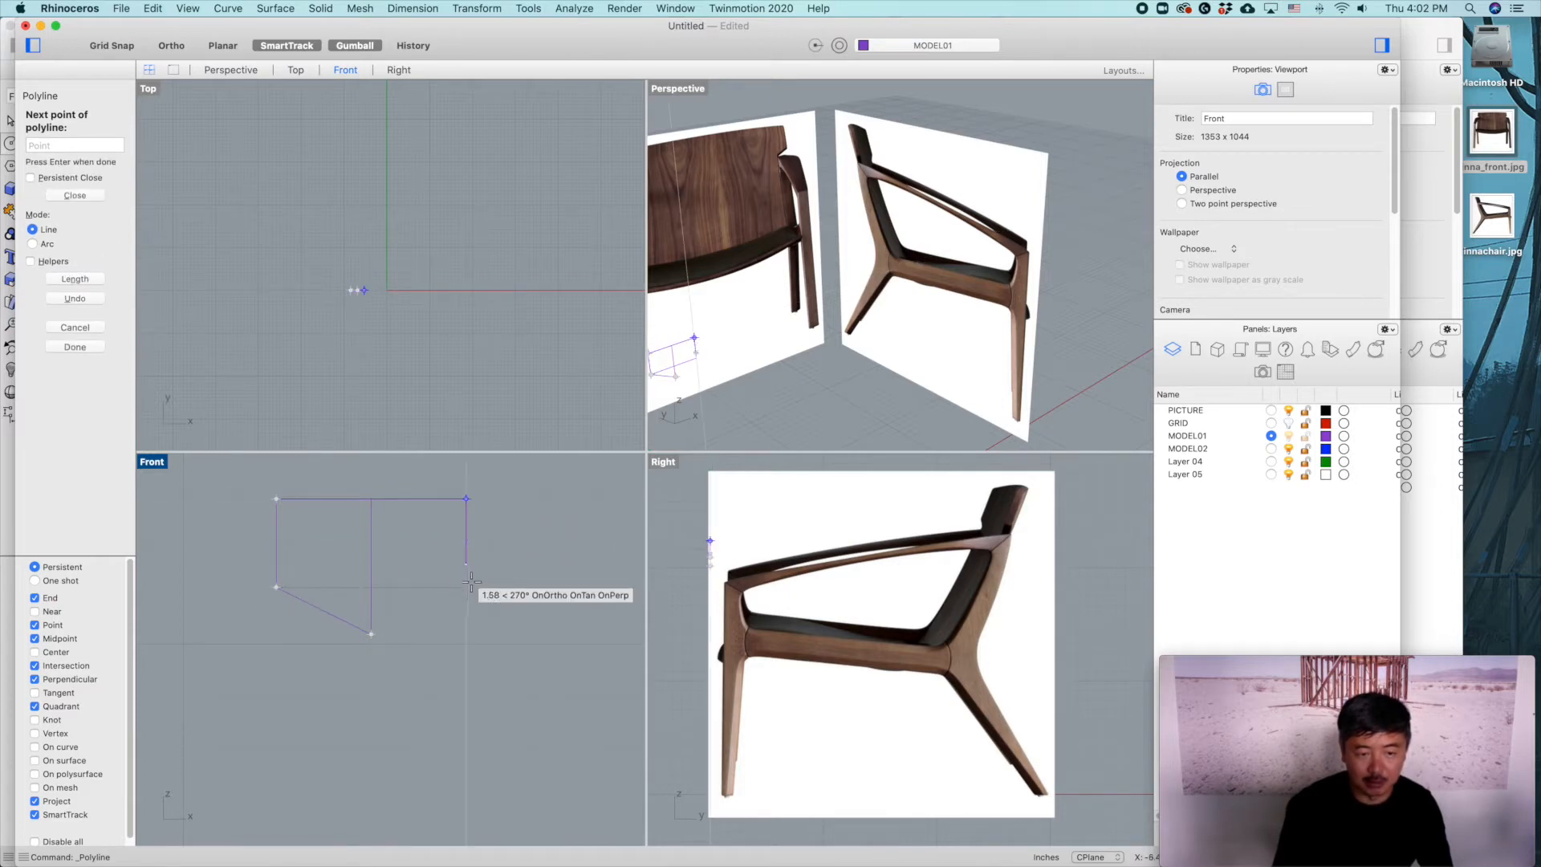
{"action": "left_click", "coordinate": [466, 586]}
{"action": "left_click", "coordinate": [372, 634]}
{"action": "left_click_drag", "start_coordinate": [329, 606], "coordinate": [329, 608]}
{"action": "key", "text": "Delete"}
Step: Select the closed profile and move it in the Right view onto the front part of the chair's armrest
{"action": "left_click_drag", "start_coordinate": [441, 671], "coordinate": [354, 585]}
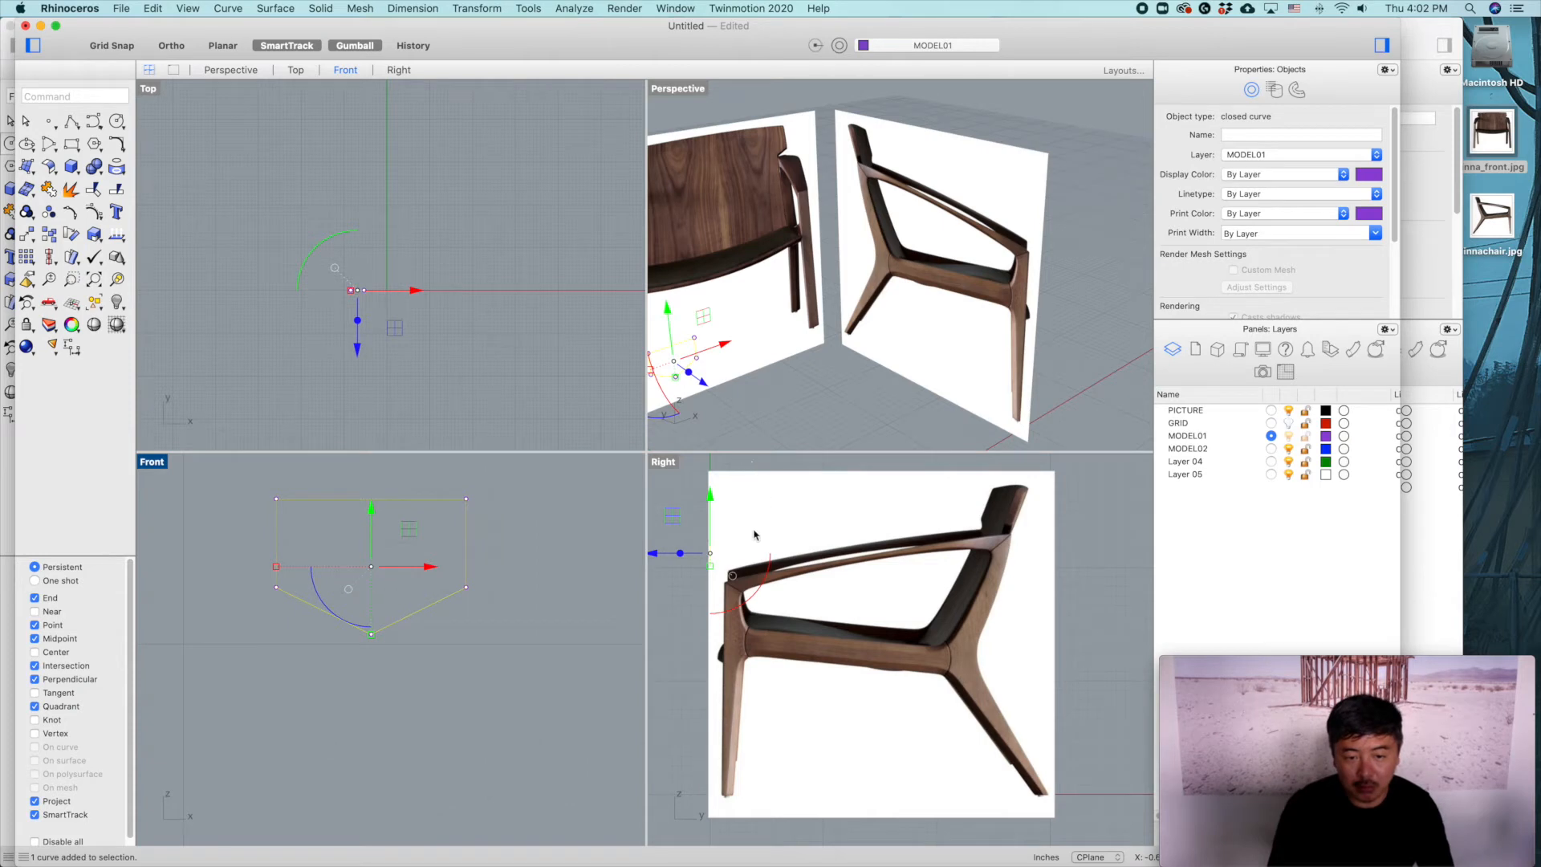
{"action": "scroll", "coordinate": [720, 561], "scroll_direction": "up", "scroll_amount": 3}
{"action": "left_click_drag", "start_coordinate": [668, 528], "coordinate": [775, 584]}
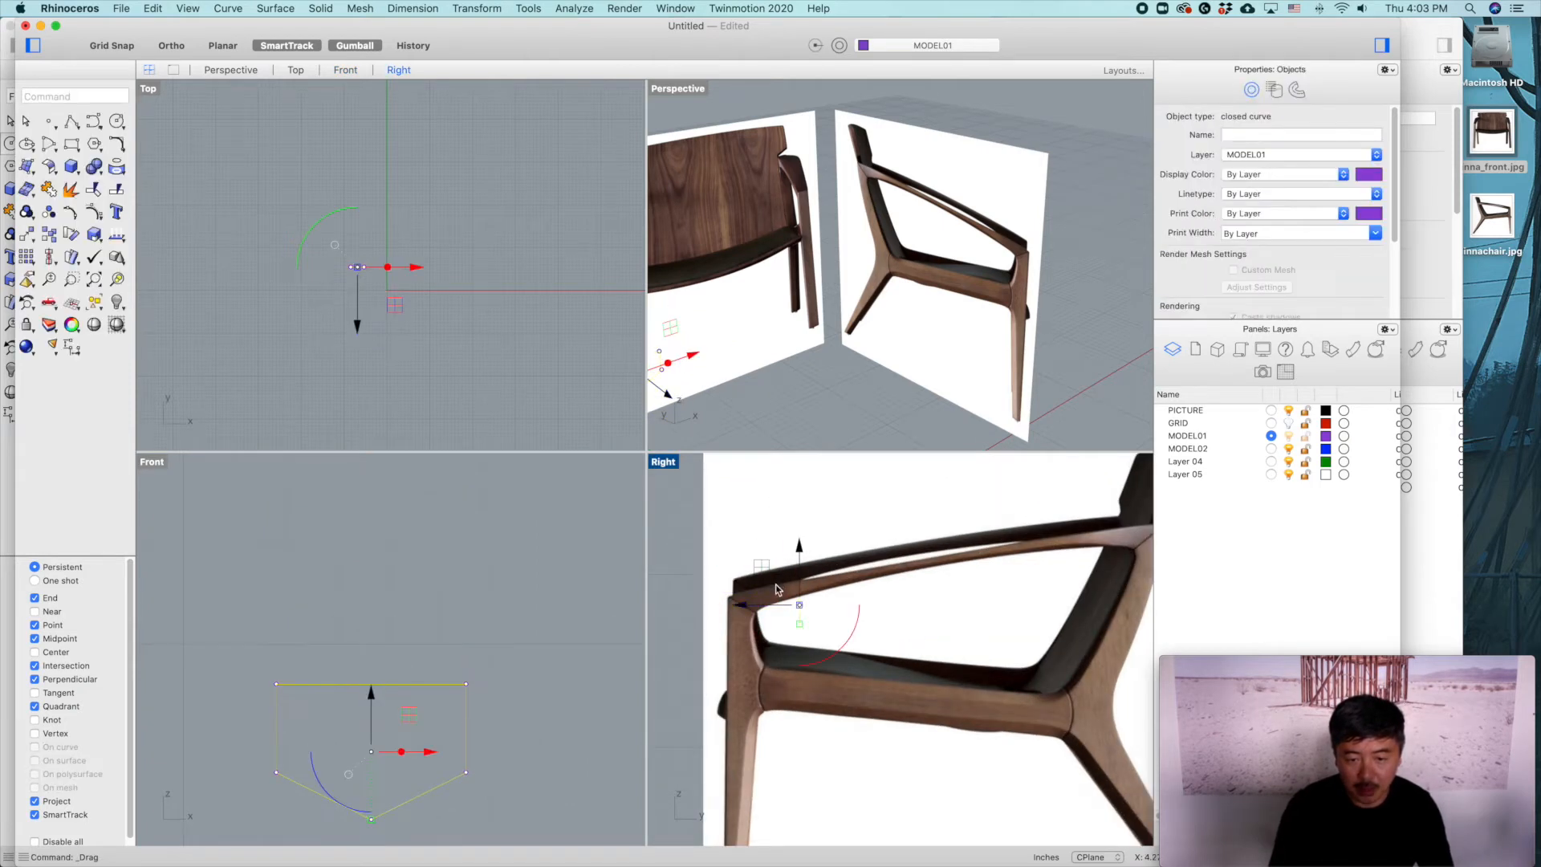
{"action": "scroll", "coordinate": [775, 585], "scroll_direction": "up", "scroll_amount": 3}
{"action": "left_click_drag", "start_coordinate": [839, 627], "coordinate": [815, 594]}
{"action": "scroll", "coordinate": [815, 594], "scroll_direction": "down", "scroll_amount": 3}
{"action": "scroll", "coordinate": [944, 574], "scroll_direction": "up", "scroll_amount": 2}
{"action": "scroll", "coordinate": [744, 598], "scroll_direction": "up", "scroll_amount": 3}
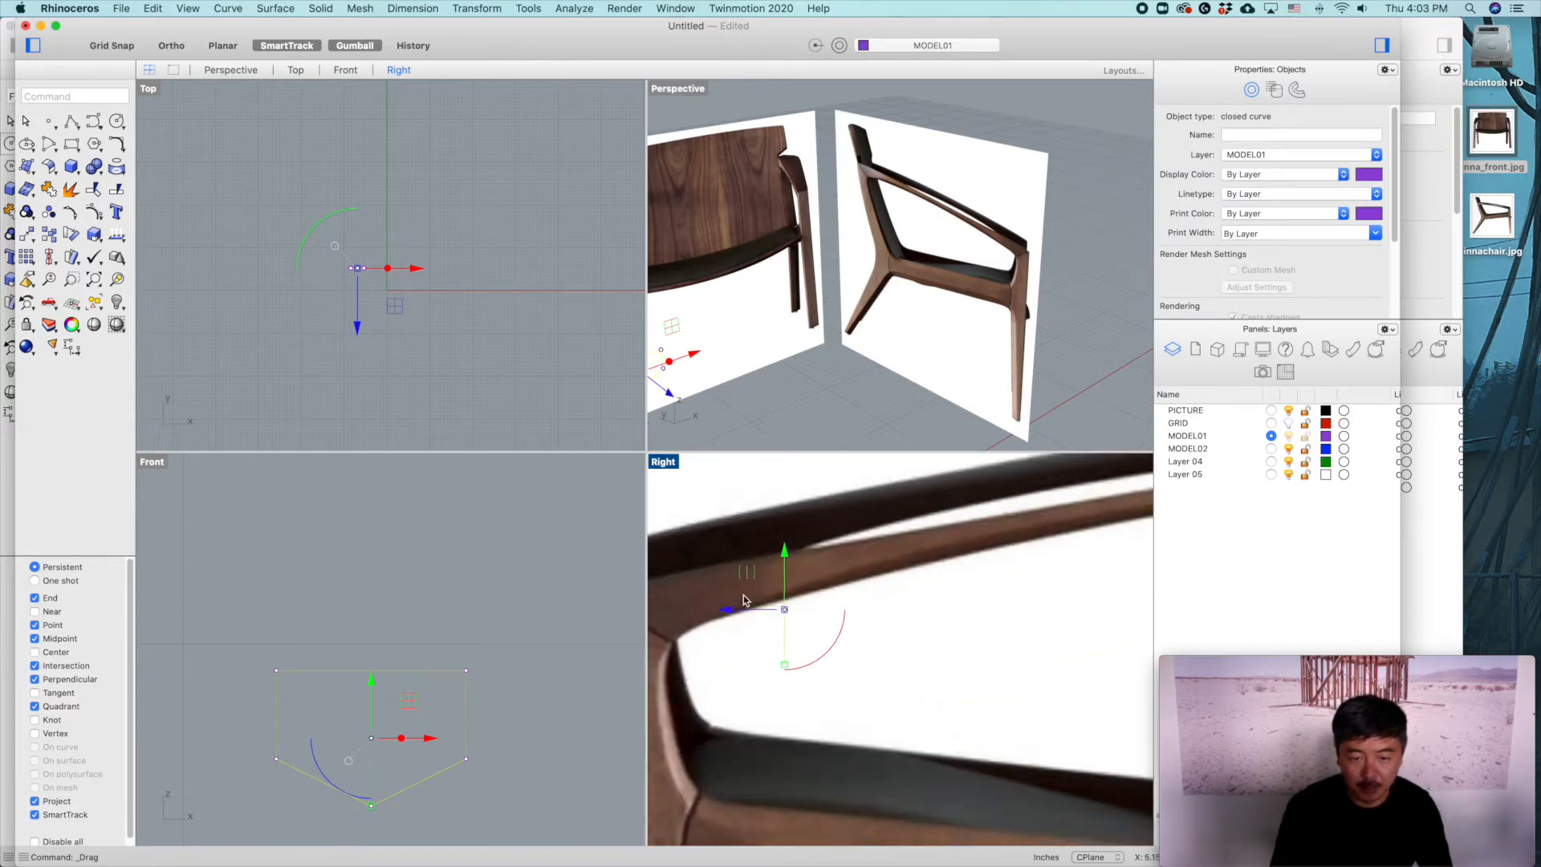
{"action": "scroll", "coordinate": [743, 598], "scroll_direction": "up", "scroll_amount": 2}
{"action": "left_click_drag", "start_coordinate": [754, 580], "coordinate": [745, 579]}
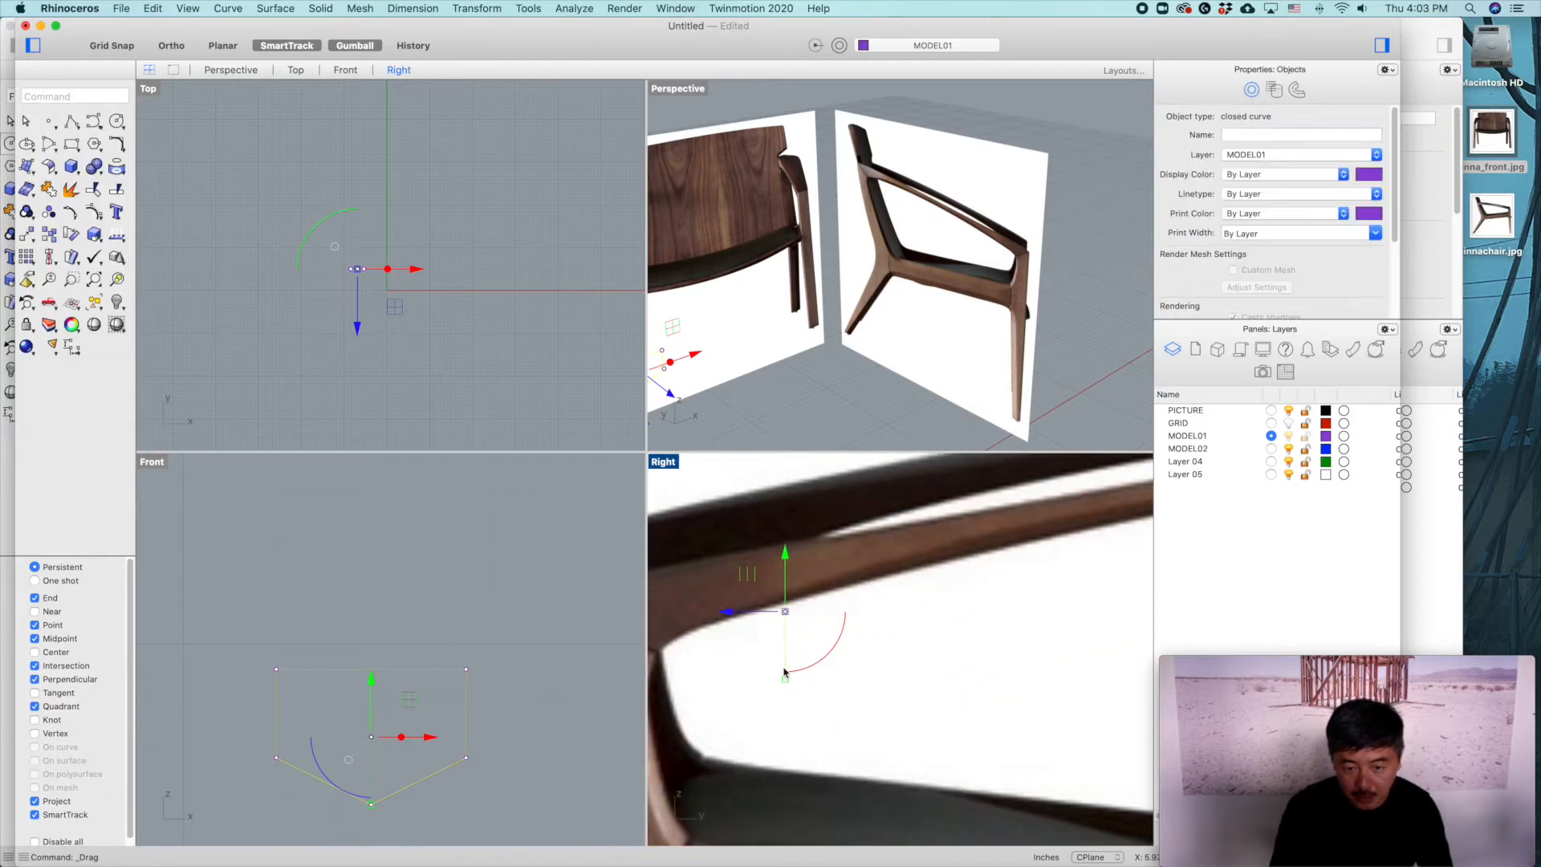
Step: Scale the profile's height to match the armrest thickness in the Right view and align it with the armrest's edges
{"action": "left_click_drag", "start_coordinate": [785, 678], "coordinate": [785, 646]}
{"action": "mouse_move", "coordinate": [786, 560]}
{"action": "left_mouse_down"}
{"action": "mouse_move", "coordinate": [787, 532]}
{"action": "mouse_move", "coordinate": [779, 567]}
{"action": "left_mouse_up"}
{"action": "scroll", "coordinate": [790, 543], "scroll_direction": "up", "scroll_amount": 5}
{"action": "left_click_drag", "start_coordinate": [781, 705], "coordinate": [784, 690]}
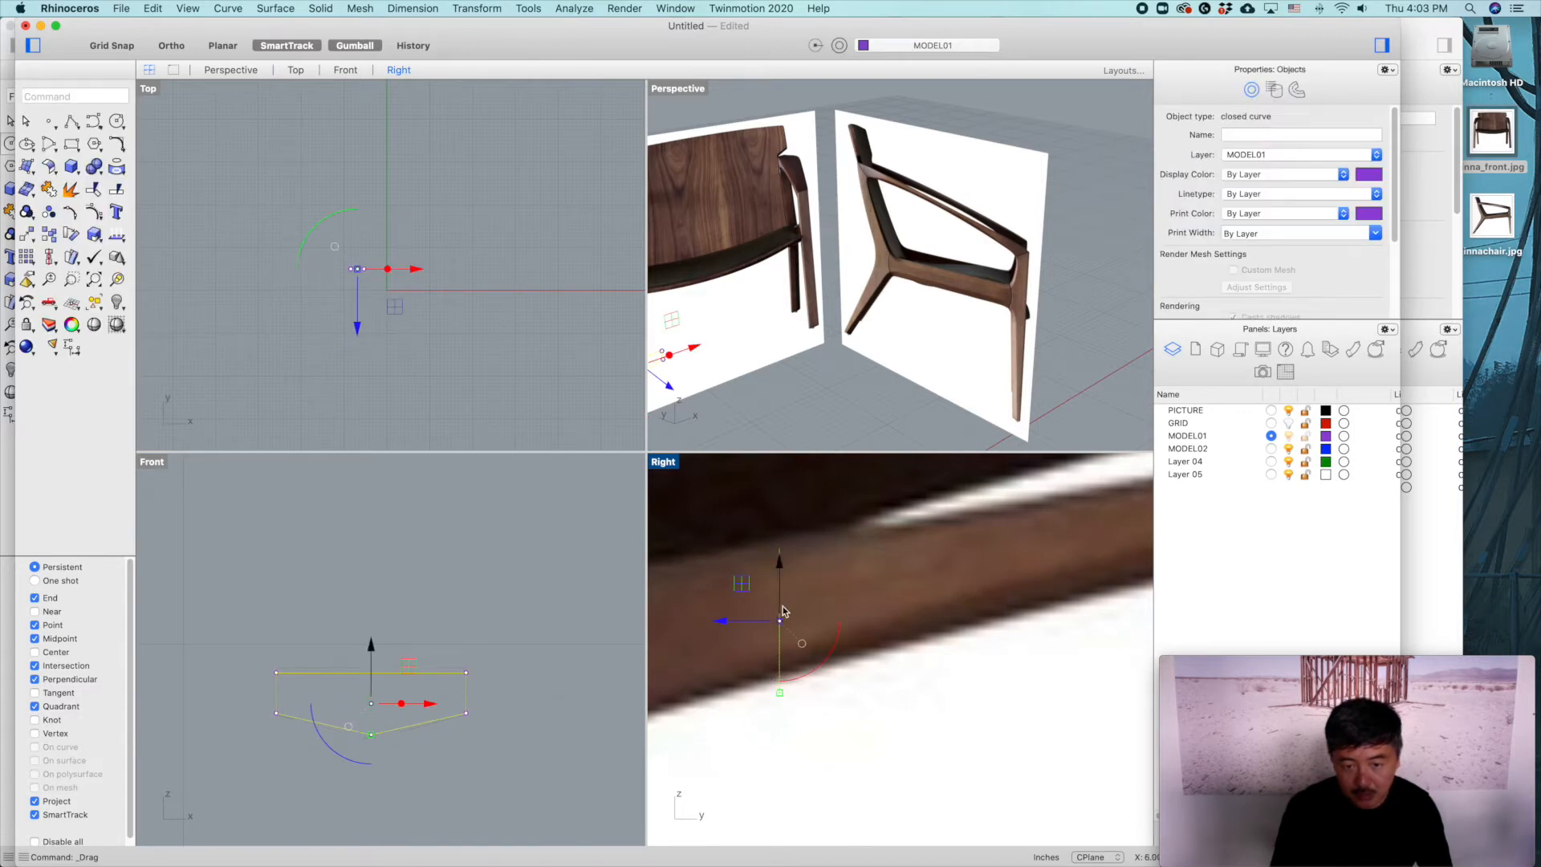
{"action": "left_click_drag", "start_coordinate": [780, 565], "coordinate": [780, 553]}
{"action": "left_click", "coordinate": [536, 650]}
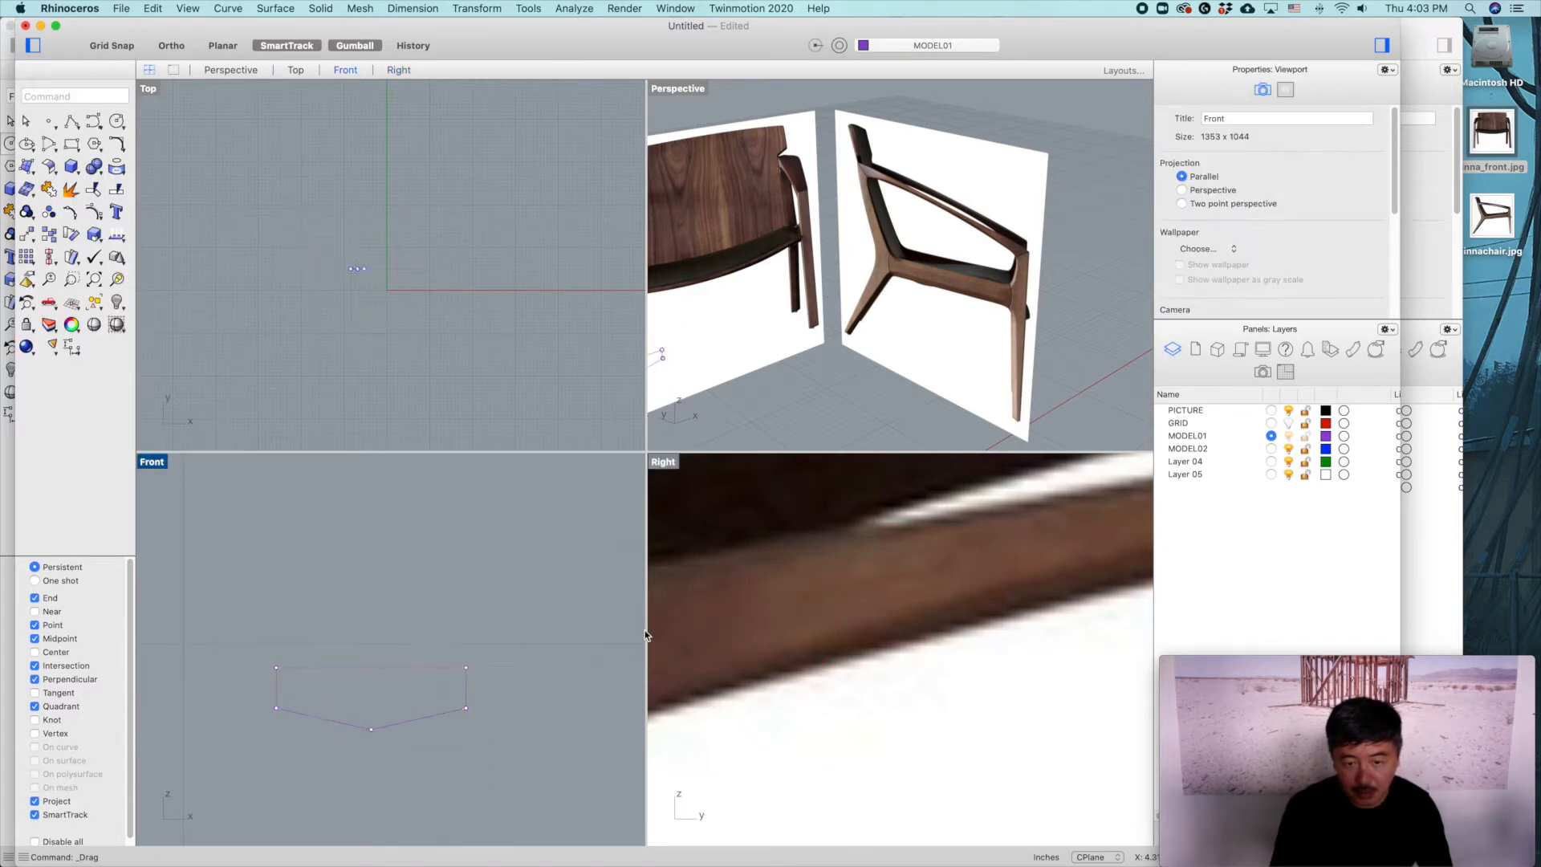
Step: Move the side picture along the negative X direction in the Perspective view so it stands behind the profile
{"action": "left_click", "coordinate": [436, 671]}
{"action": "scroll", "coordinate": [522, 417], "scroll_direction": "left", "scroll_amount": 5}
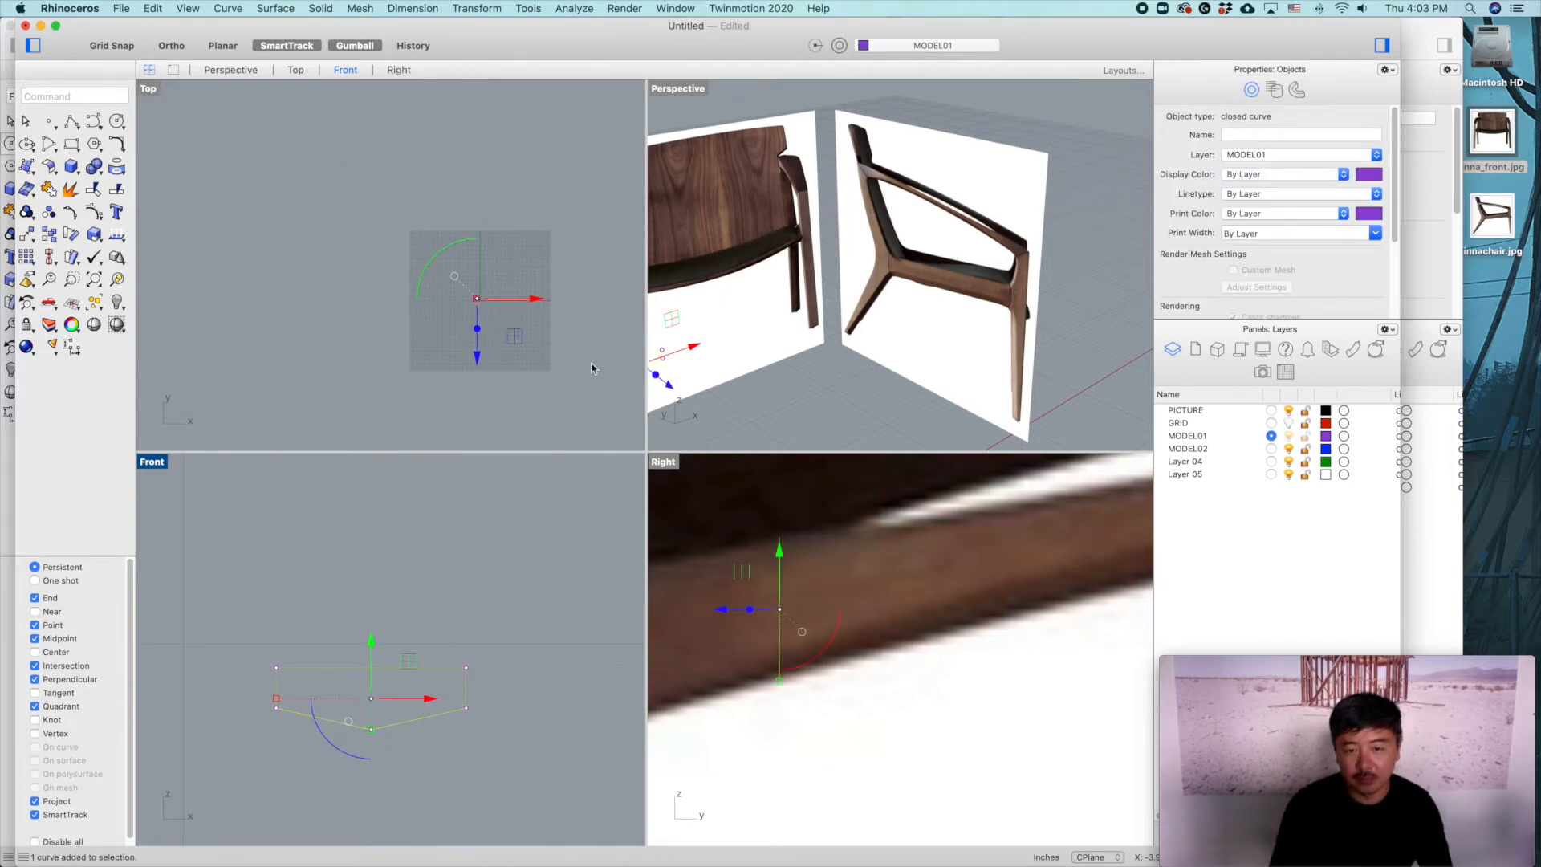
{"action": "scroll", "coordinate": [773, 260], "scroll_direction": "down", "scroll_amount": 3}
{"action": "right_click_drag", "start_coordinate": [773, 260], "coordinate": [867, 301]}
{"action": "left_click", "coordinate": [913, 288]}
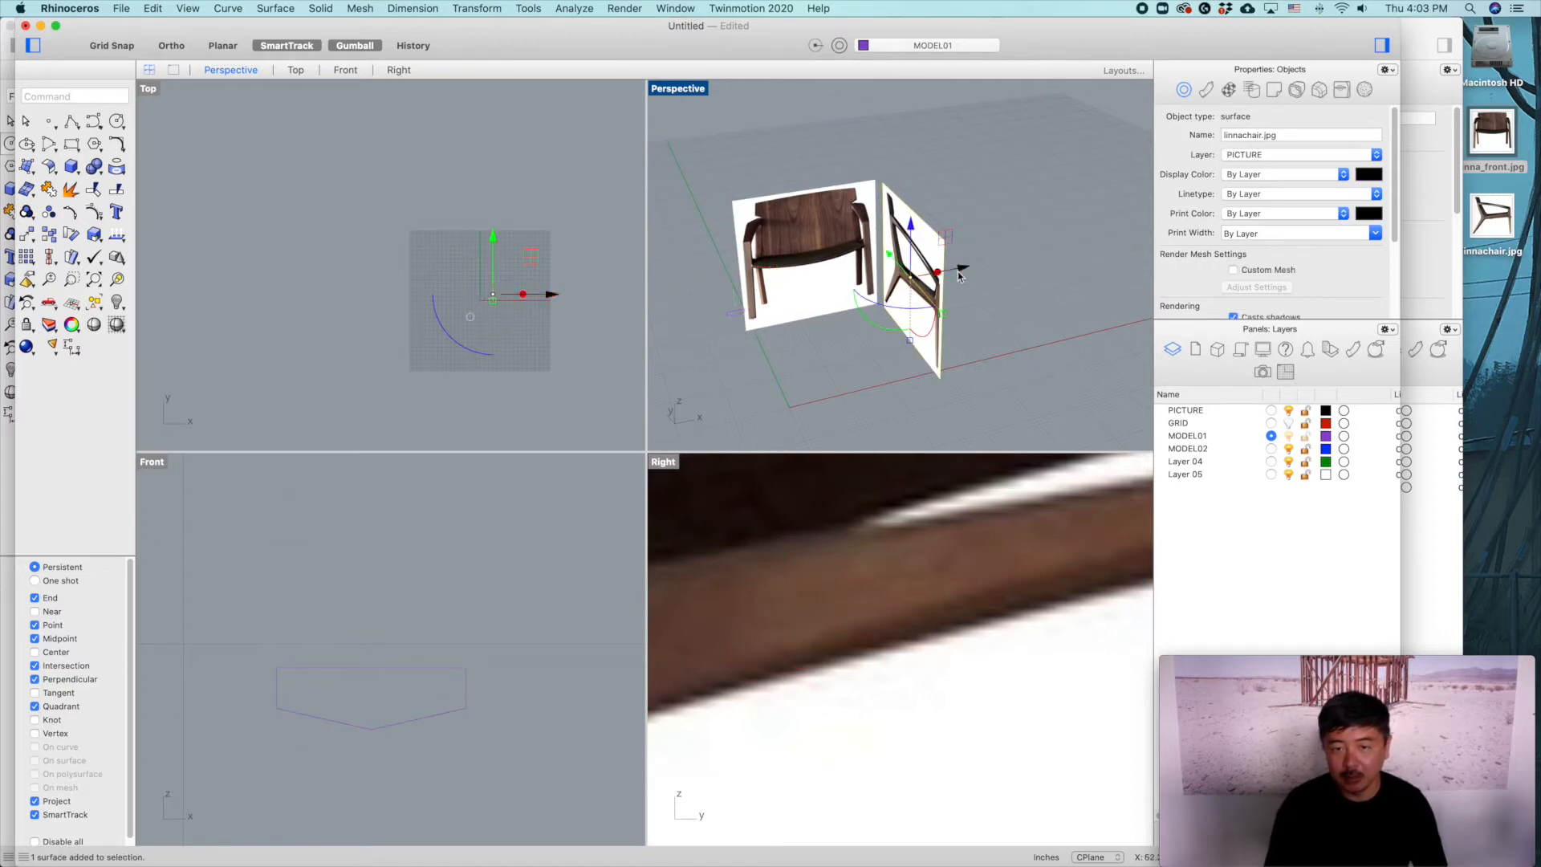
{"action": "left_click_drag", "start_coordinate": [964, 271], "coordinate": [746, 307]}
{"action": "right_click_drag", "start_coordinate": [747, 307], "coordinate": [782, 369]}
{"action": "key", "text": "Escape"}
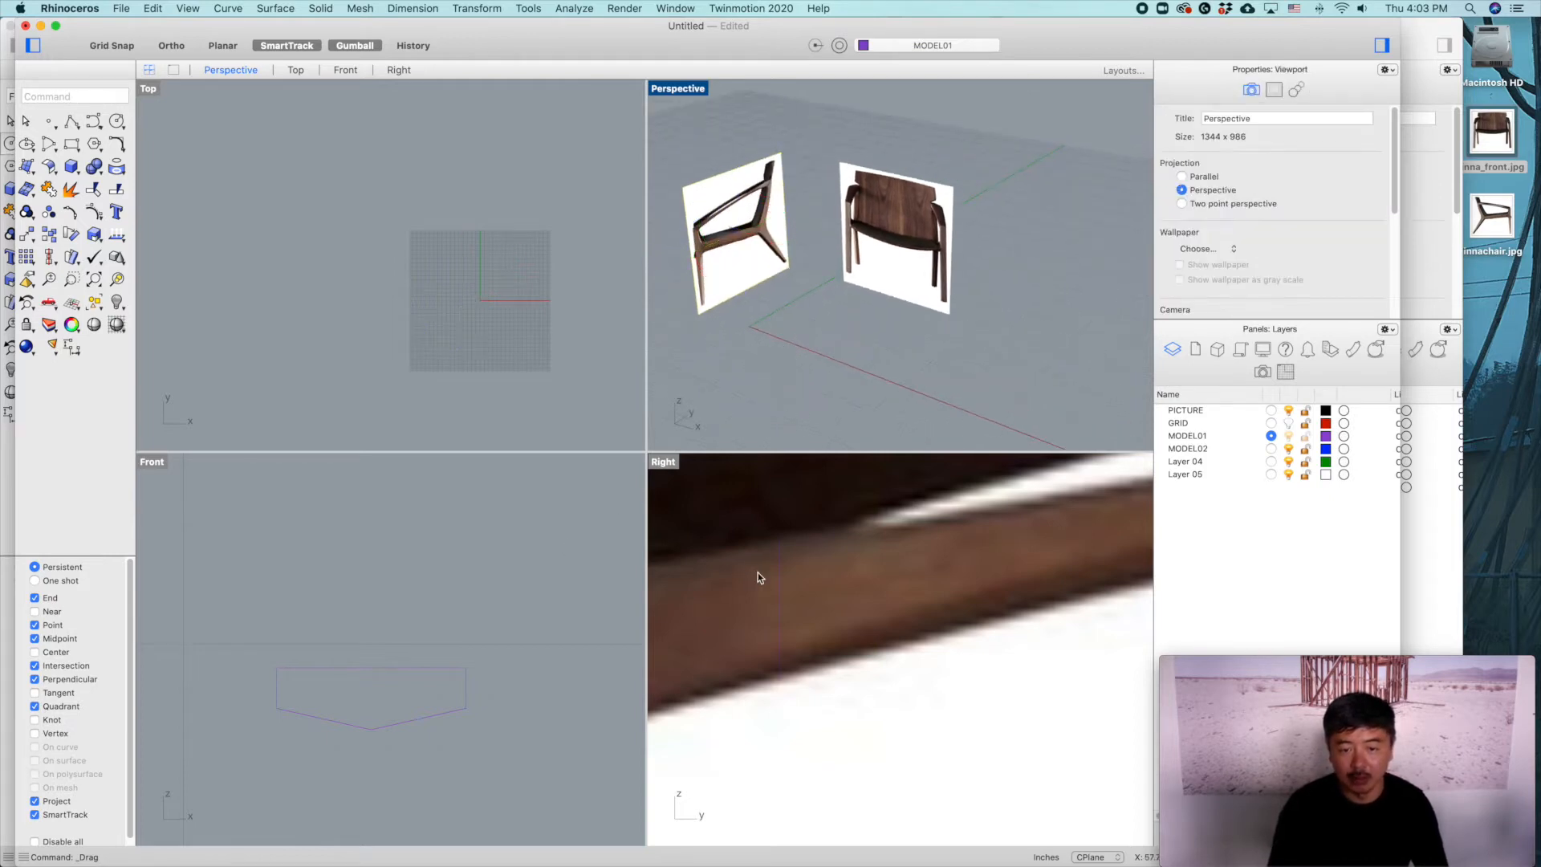
Step: Select the profile curve in the Right view and copy it to a point midway along the armrest
{"action": "left_click", "coordinate": [775, 576]}
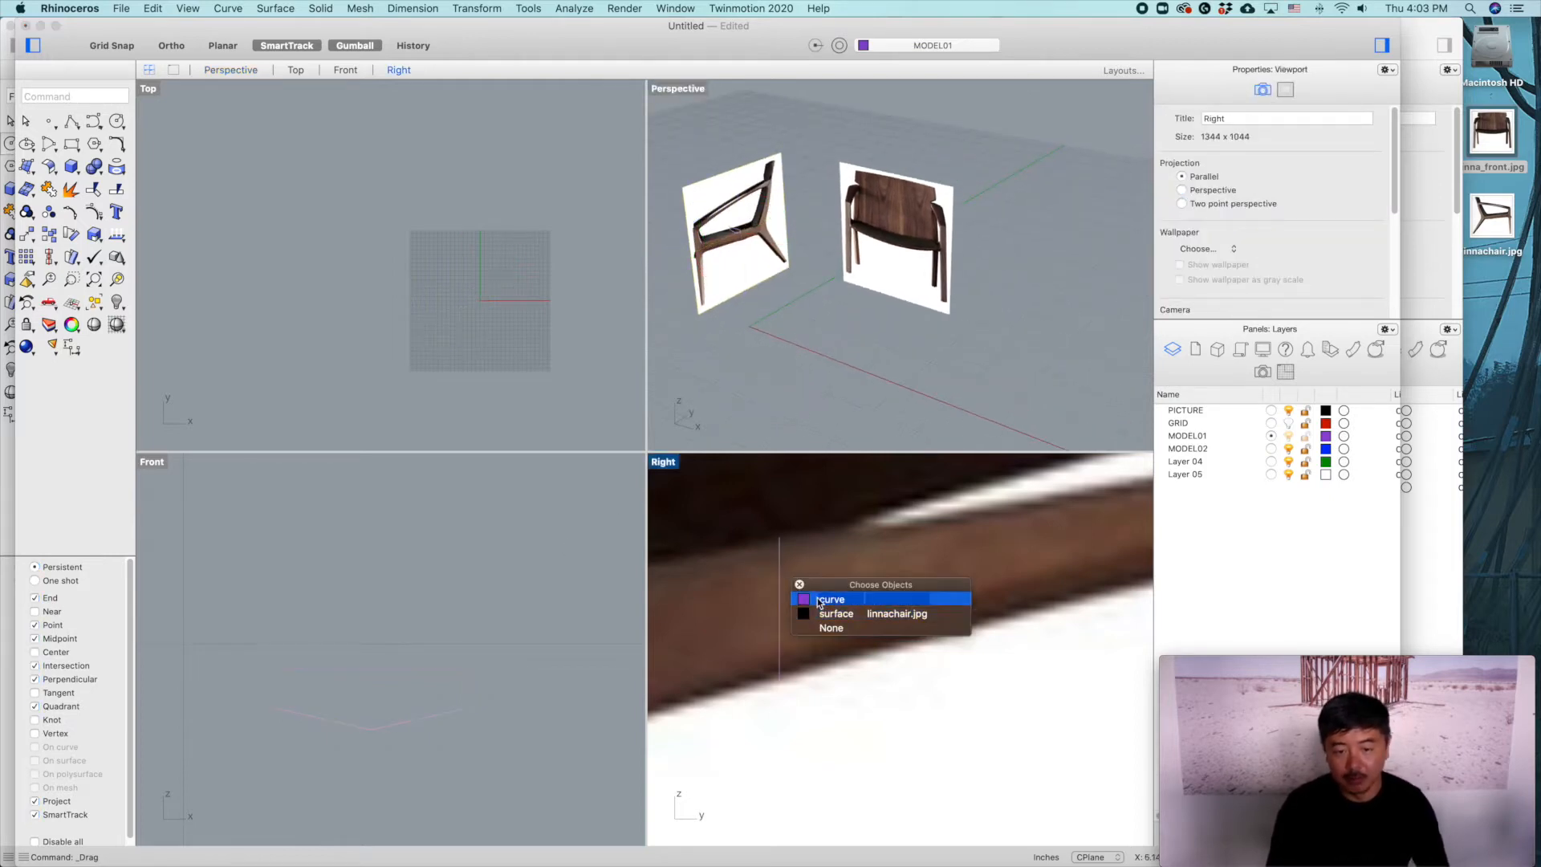
{"action": "left_click", "coordinate": [831, 599]}
{"action": "scroll", "coordinate": [827, 578], "scroll_direction": "down", "scroll_amount": 3}
{"action": "scroll", "coordinate": [823, 572], "scroll_direction": "up", "scroll_amount": 2}
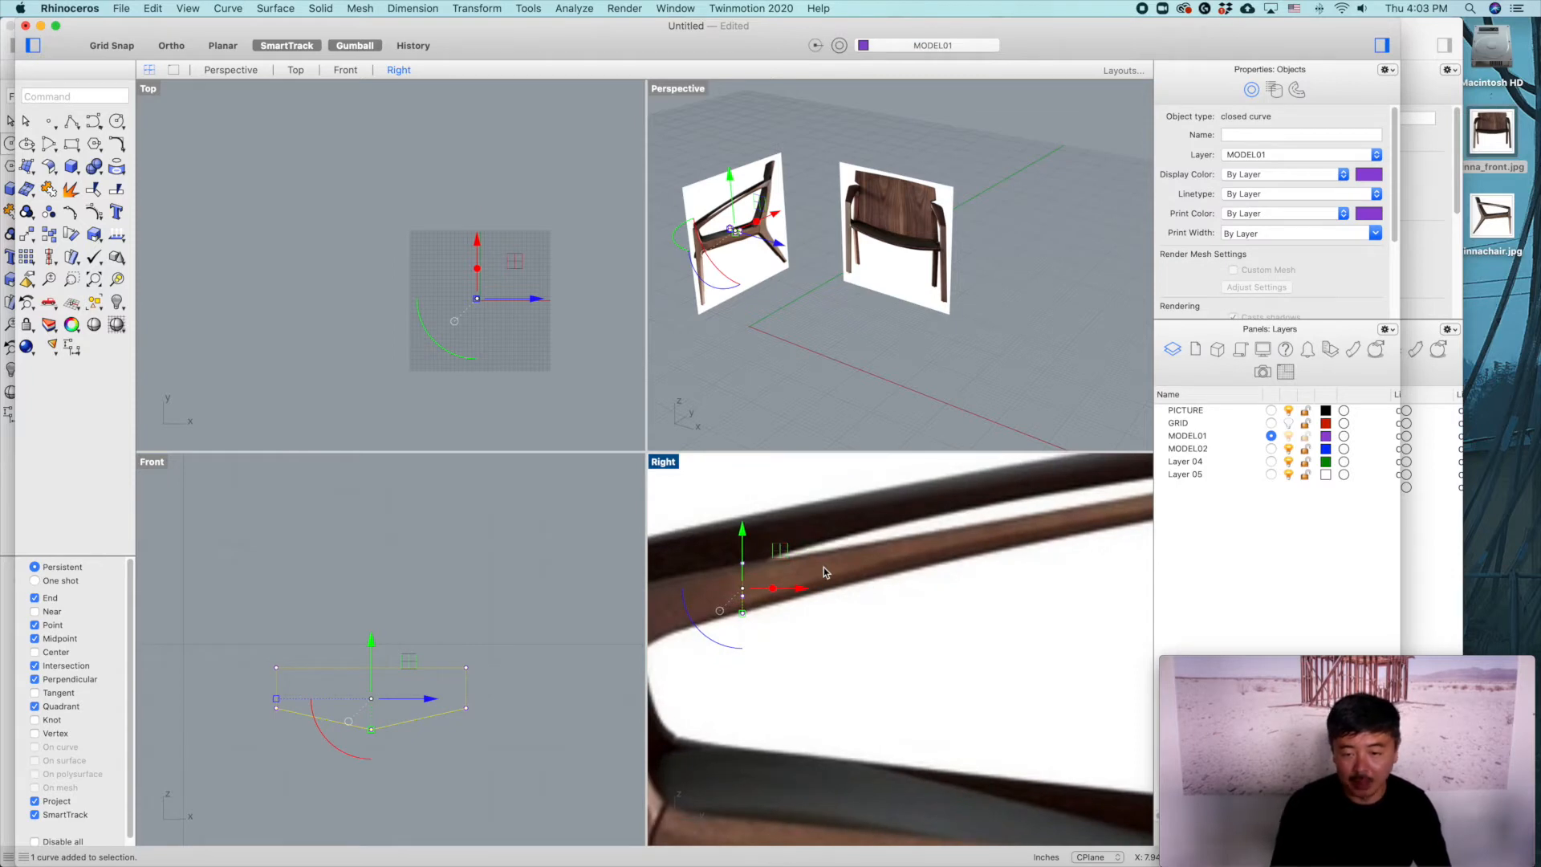
{"action": "type", "text": "COP"}
{"action": "key", "text": "Return"}
{"action": "left_click", "coordinate": [752, 588]}
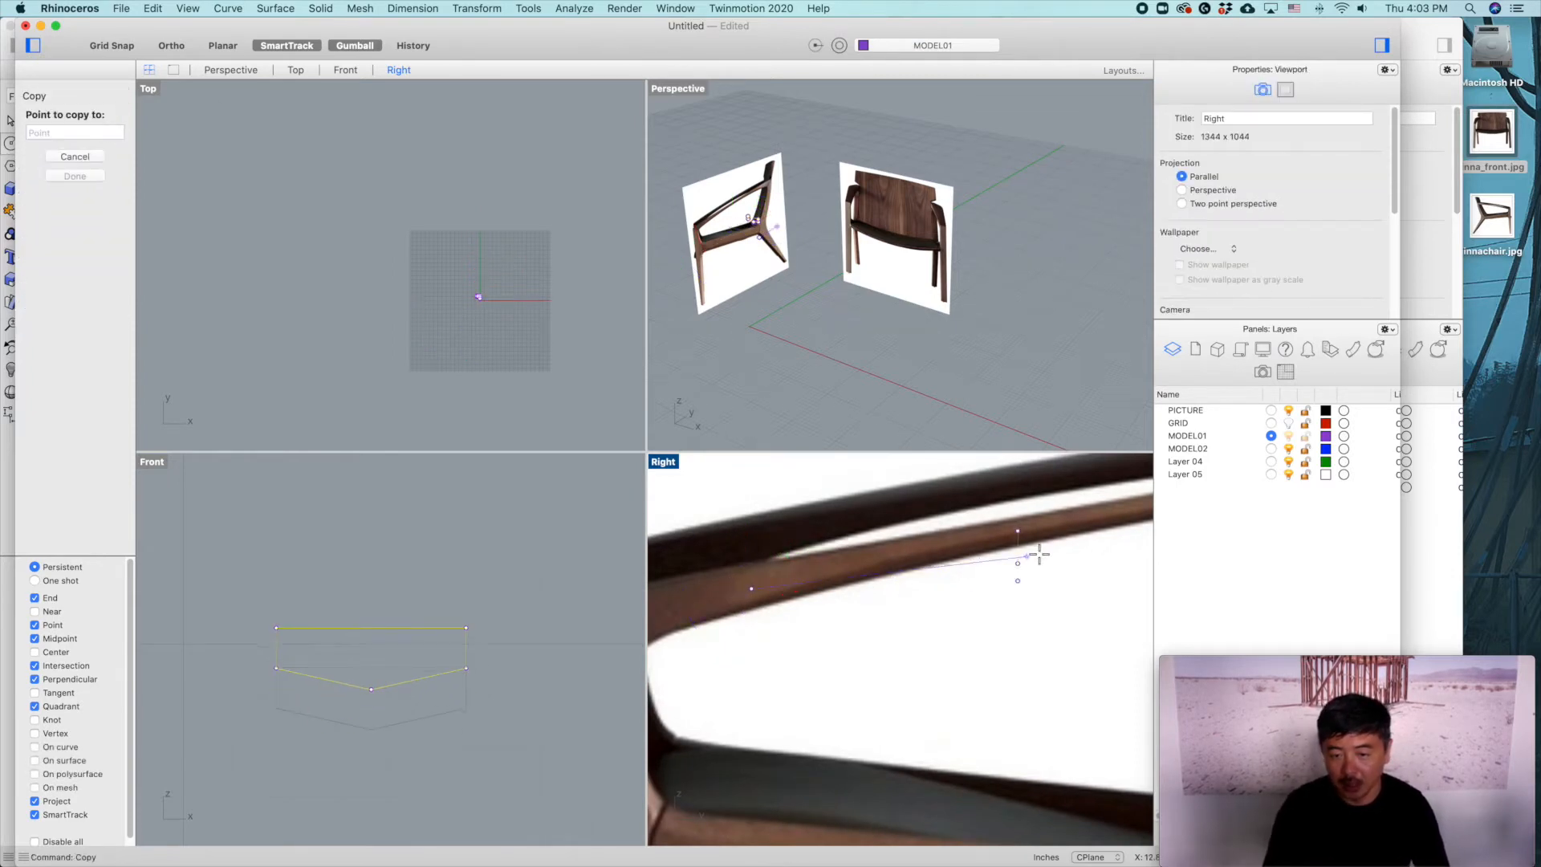
{"action": "scroll", "coordinate": [923, 578], "scroll_direction": "right", "scroll_amount": 2}
{"action": "left_click", "coordinate": [974, 584]}
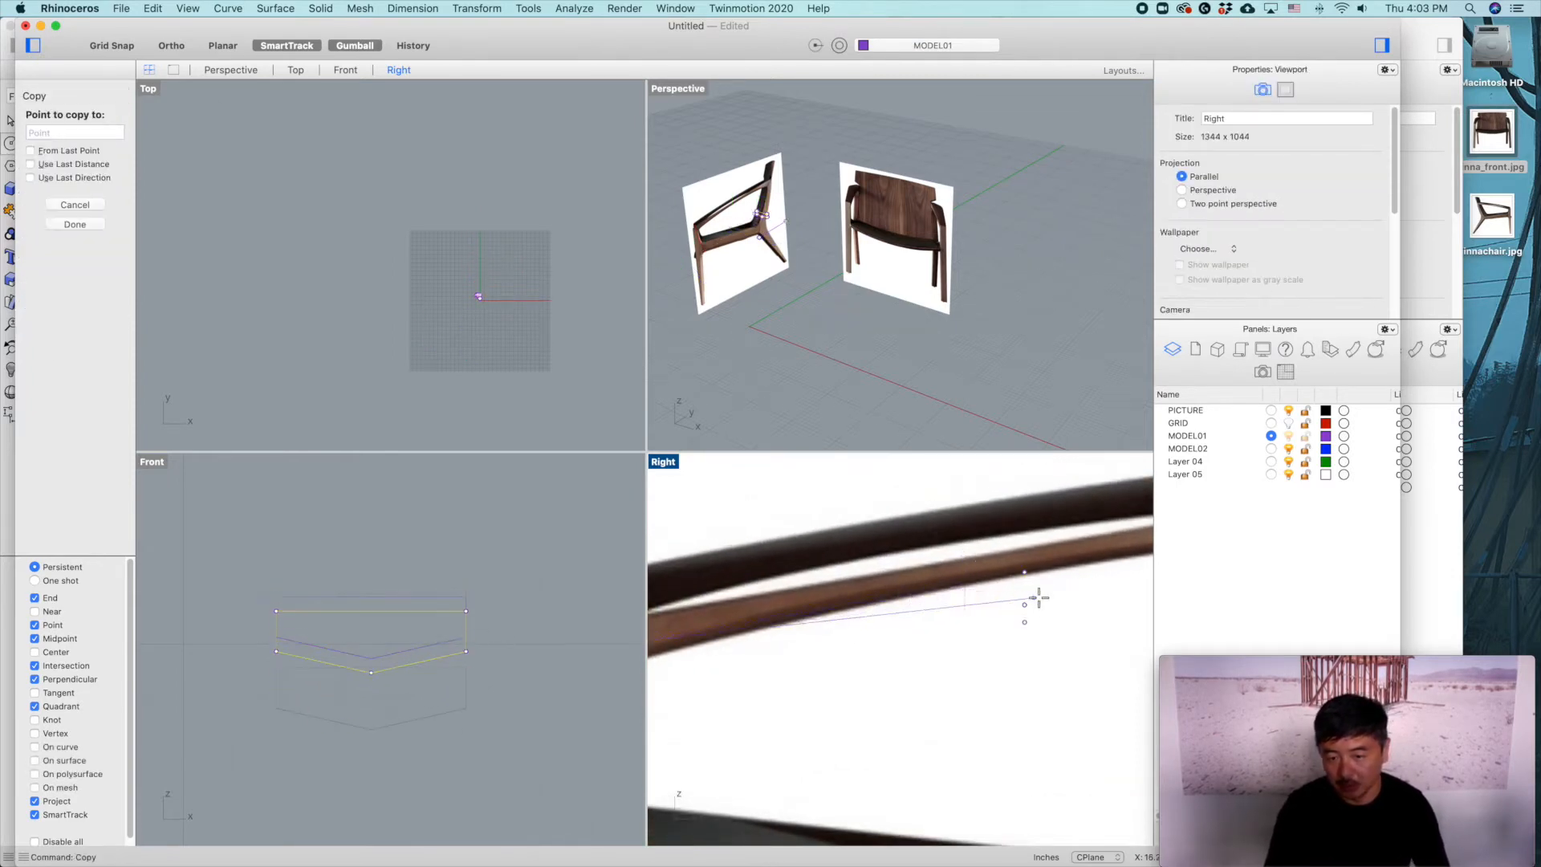
Step: Place two more copies of the profile, one on the rear part of the armrest and one at its back joint
{"action": "scroll", "coordinate": [923, 610], "scroll_direction": "right", "scroll_amount": 3}
{"action": "scroll", "coordinate": [956, 600], "scroll_direction": "up", "scroll_amount": 4}
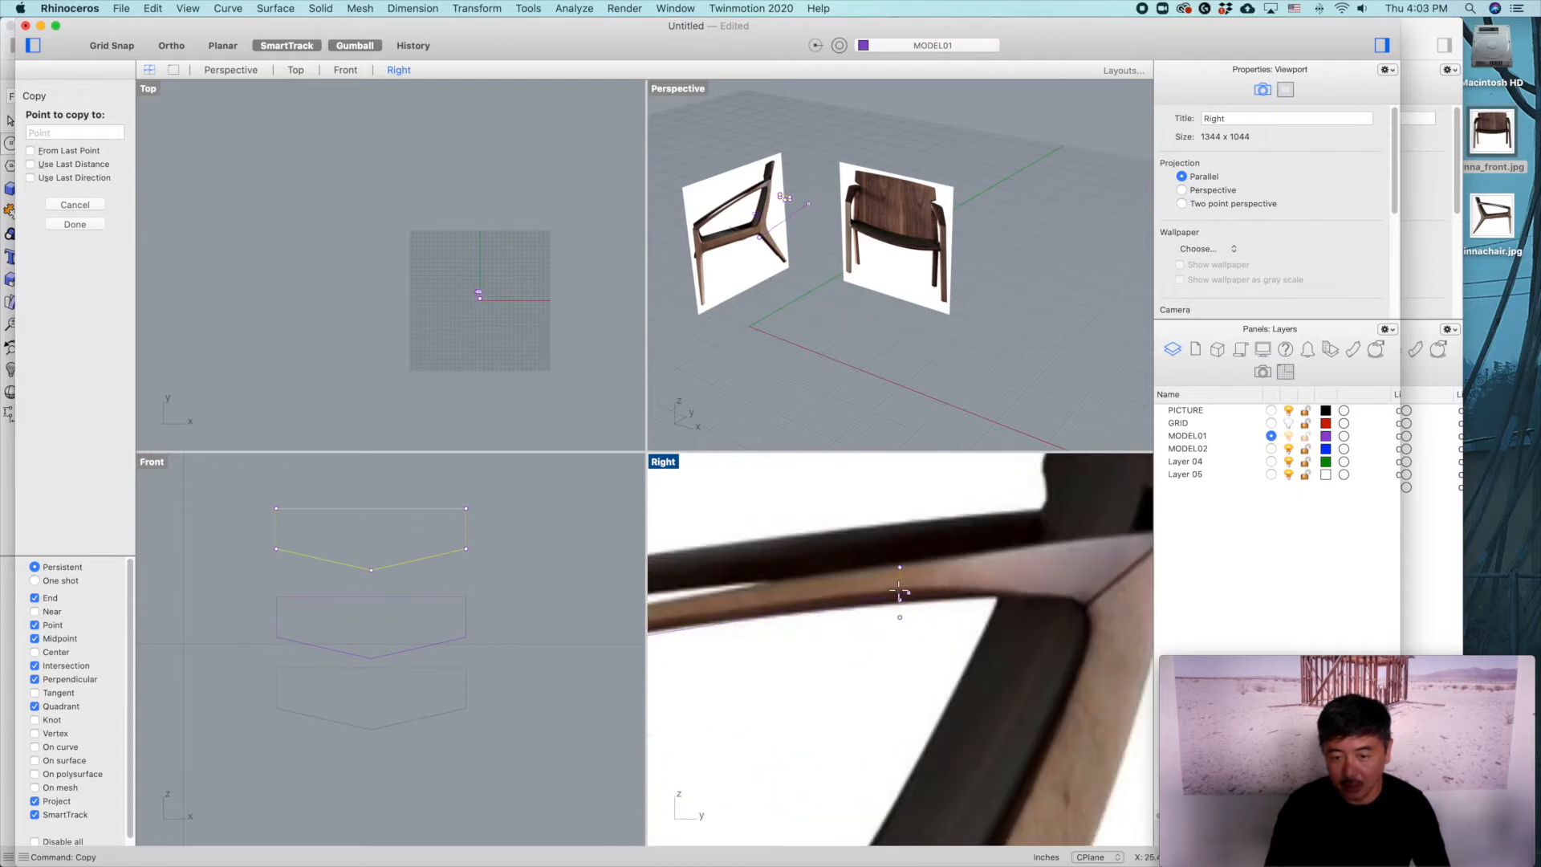
{"action": "left_click", "coordinate": [802, 606]}
{"action": "scroll", "coordinate": [811, 606], "scroll_direction": "right", "scroll_amount": 3}
{"action": "scroll", "coordinate": [995, 577], "scroll_direction": "up", "scroll_amount": 2}
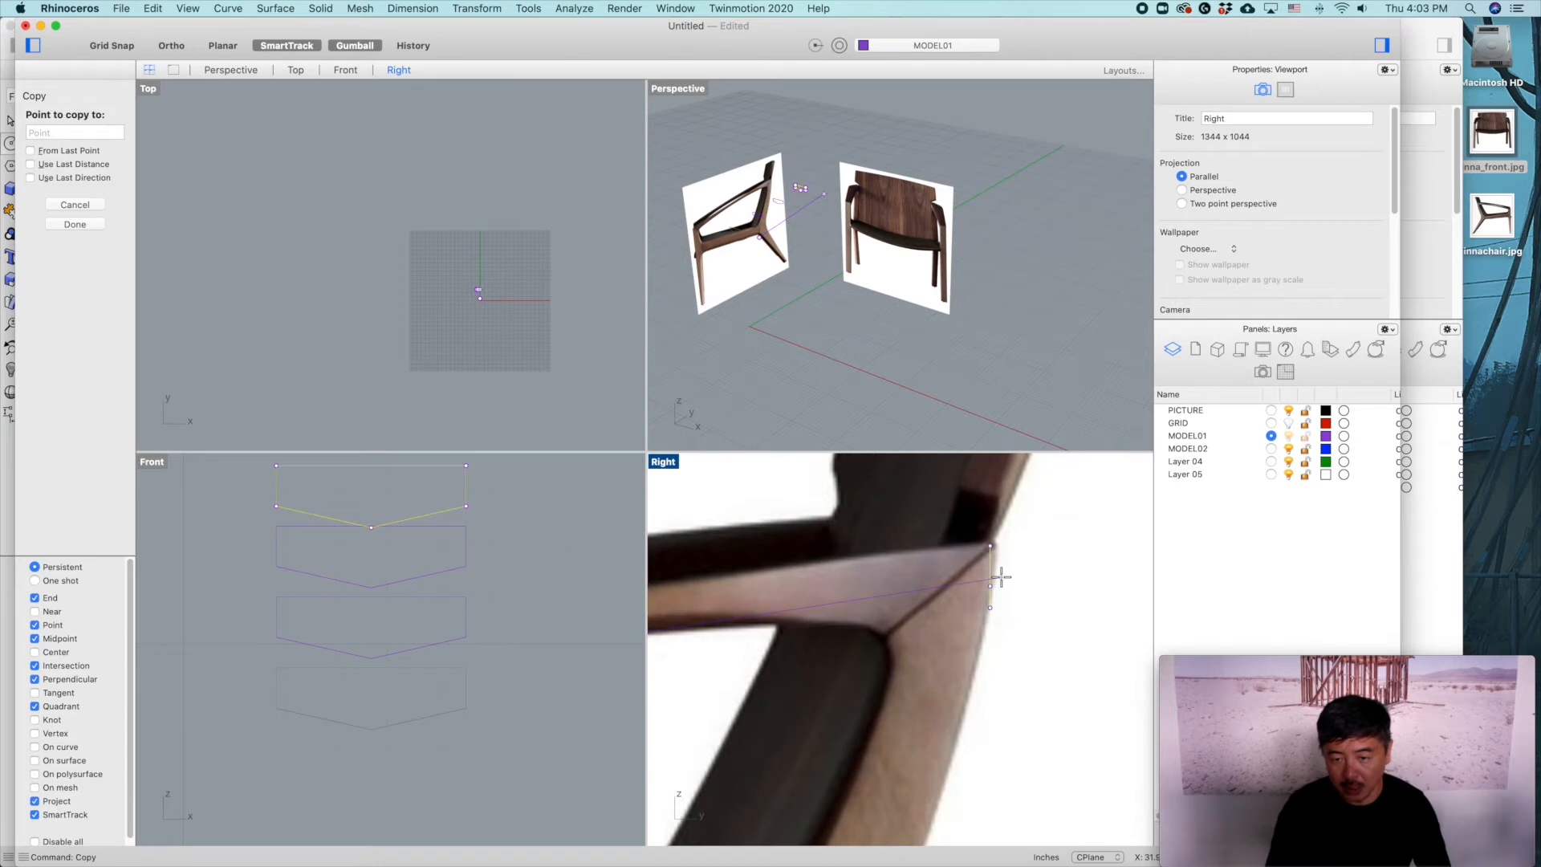
{"action": "left_click", "coordinate": [1002, 581]}
{"action": "key", "text": "Return"}
Step: Copy the original profile to the armrest's front corner, at the top of the front leg
{"action": "scroll", "coordinate": [991, 588], "scroll_direction": "down", "scroll_amount": 6}
{"action": "right_click_drag", "start_coordinate": [711, 663], "coordinate": [919, 620]}
{"action": "scroll", "coordinate": [795, 613], "scroll_direction": "up", "scroll_amount": 5}
{"action": "scroll", "coordinate": [887, 591], "scroll_direction": "up", "scroll_amount": 2}
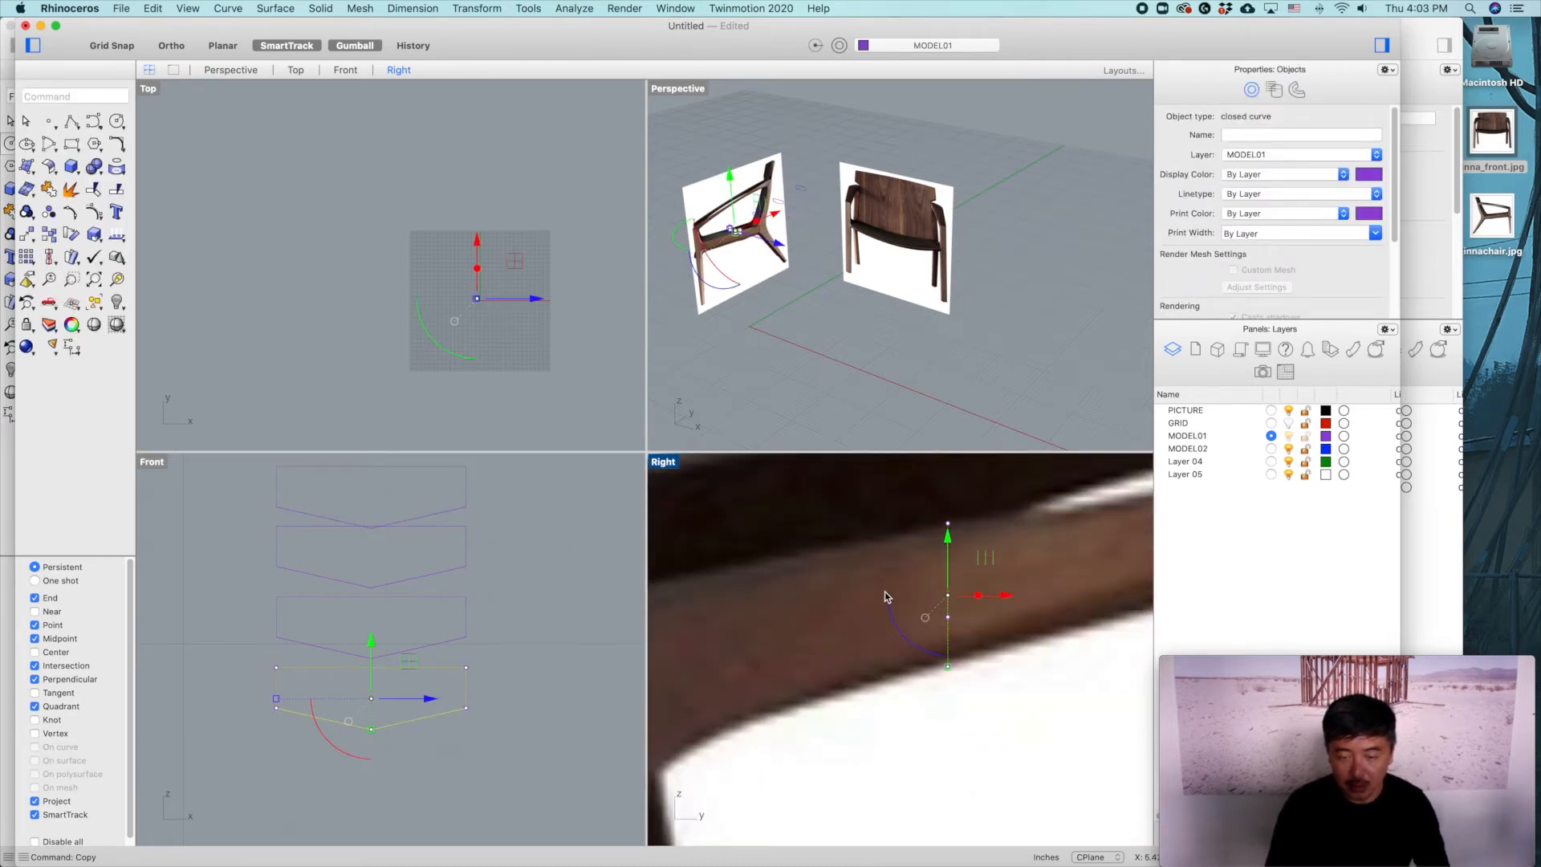
{"action": "scroll", "coordinate": [888, 591], "scroll_direction": "down", "scroll_amount": 2}
{"action": "key", "text": "Return"}
{"action": "left_click", "coordinate": [920, 555]}
{"action": "right_click_drag", "start_coordinate": [796, 618], "coordinate": [912, 570]}
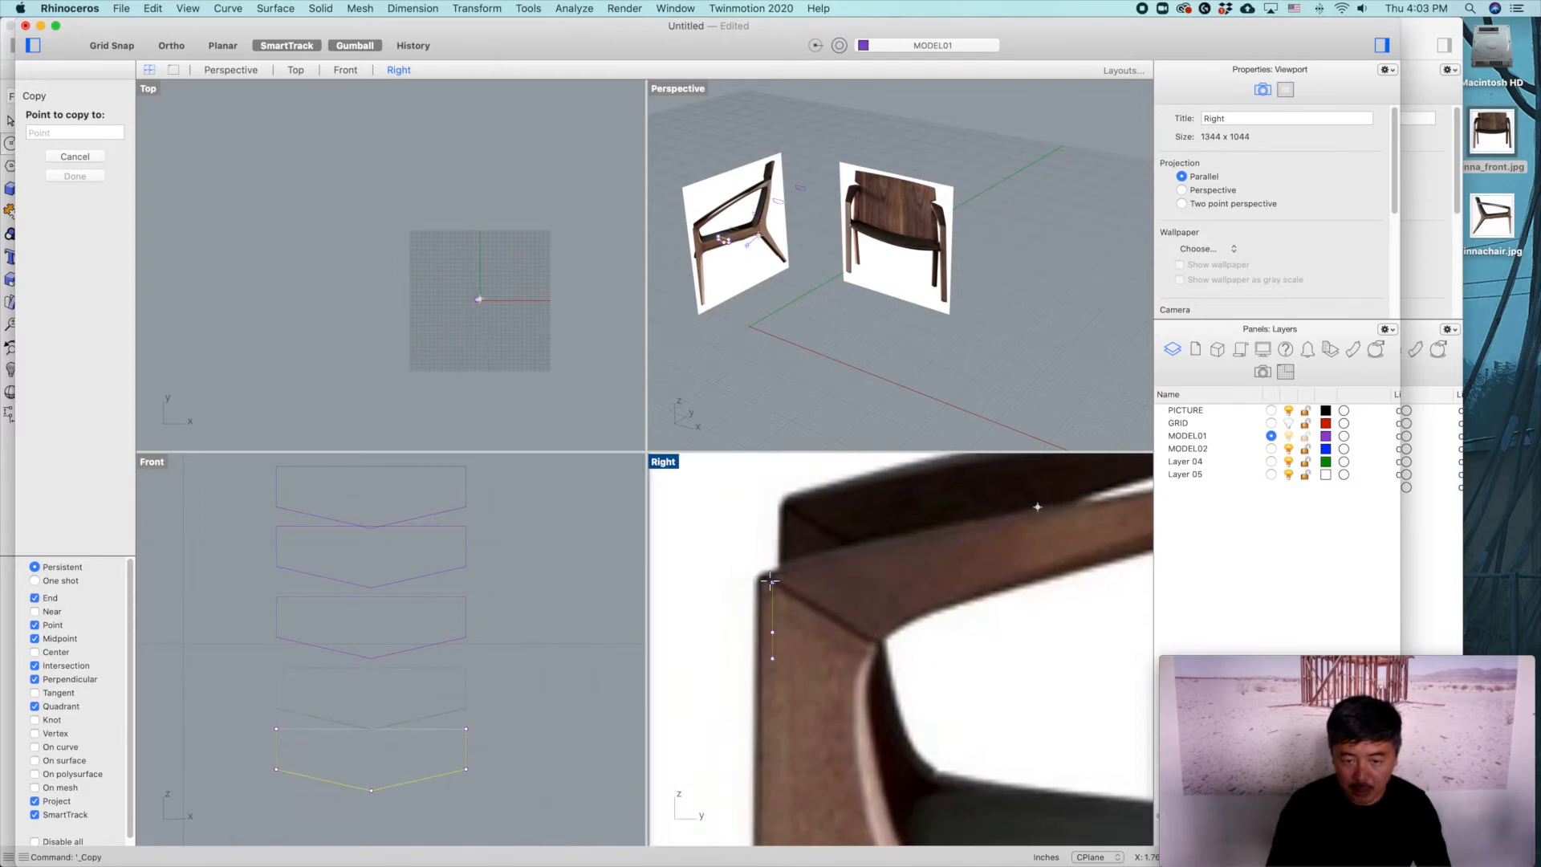
{"action": "left_click", "coordinate": [759, 580]}
{"action": "key", "text": "Return"}
Step: Rotate and resize the front corner profile so it follows the diagonal joint between the armrest and the front leg
{"action": "left_click", "coordinate": [769, 621]}
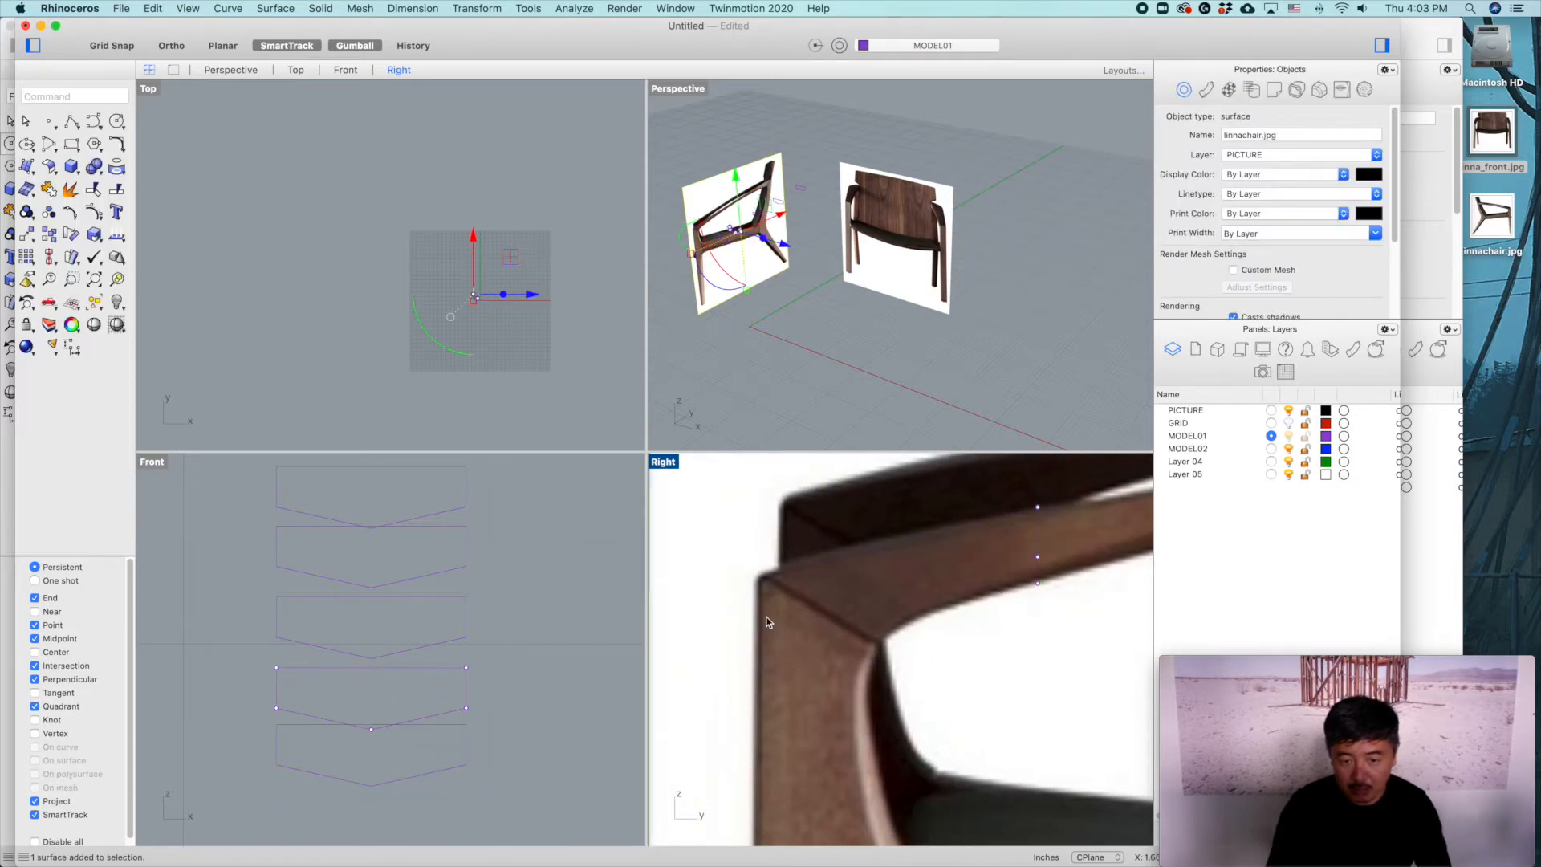
{"action": "left_click", "coordinate": [763, 619]}
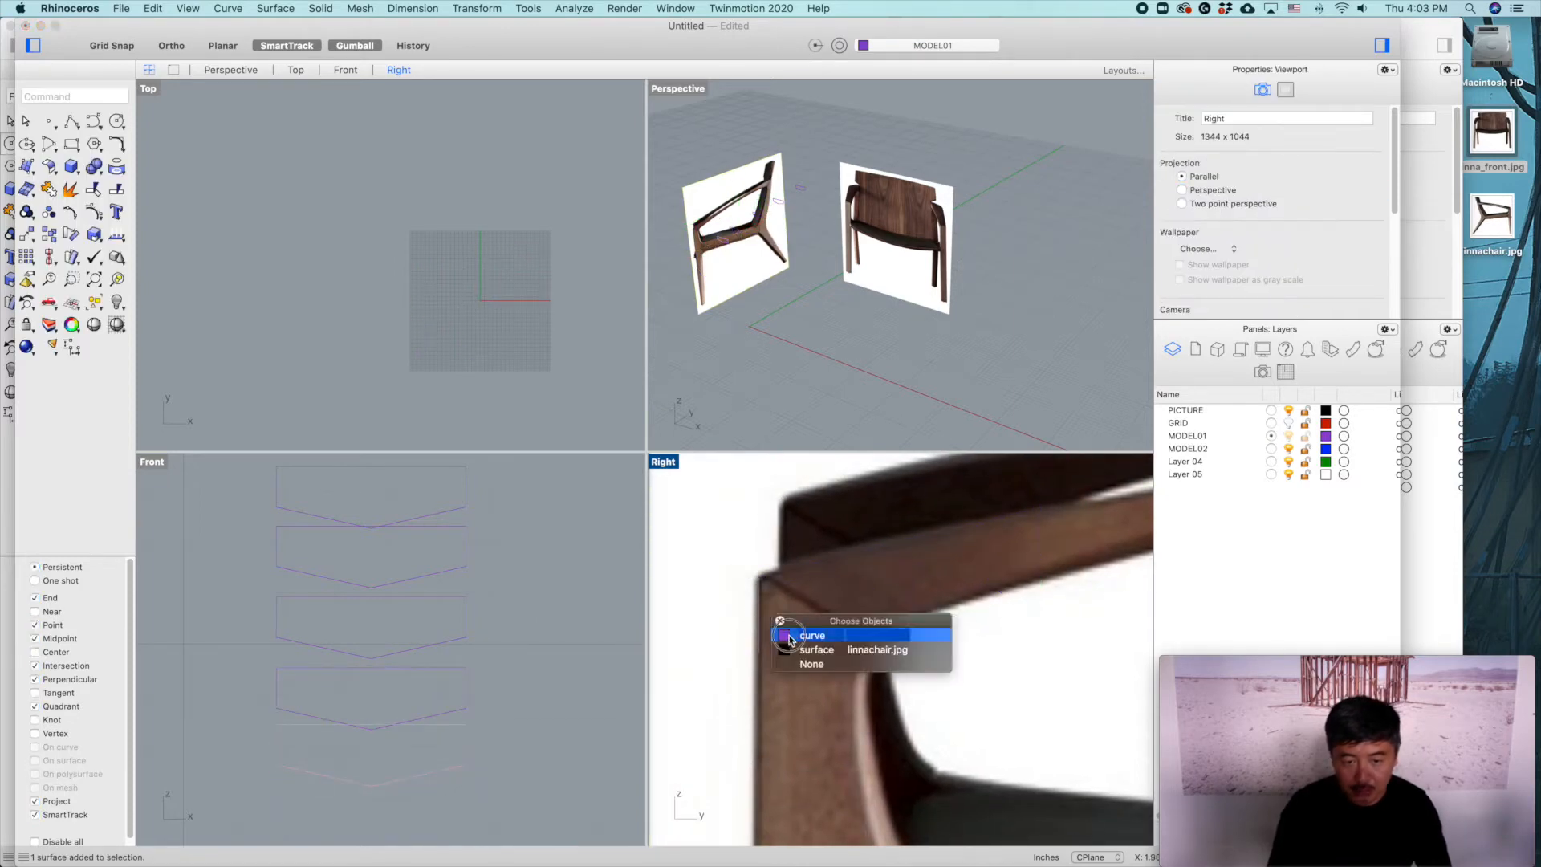
{"action": "left_click", "coordinate": [788, 634]}
{"action": "left_click_drag", "start_coordinate": [737, 668], "coordinate": [811, 557]}
{"action": "left_click_drag", "start_coordinate": [823, 674], "coordinate": [867, 648]}
{"action": "scroll", "coordinate": [929, 653], "scroll_direction": "down", "scroll_amount": 5}
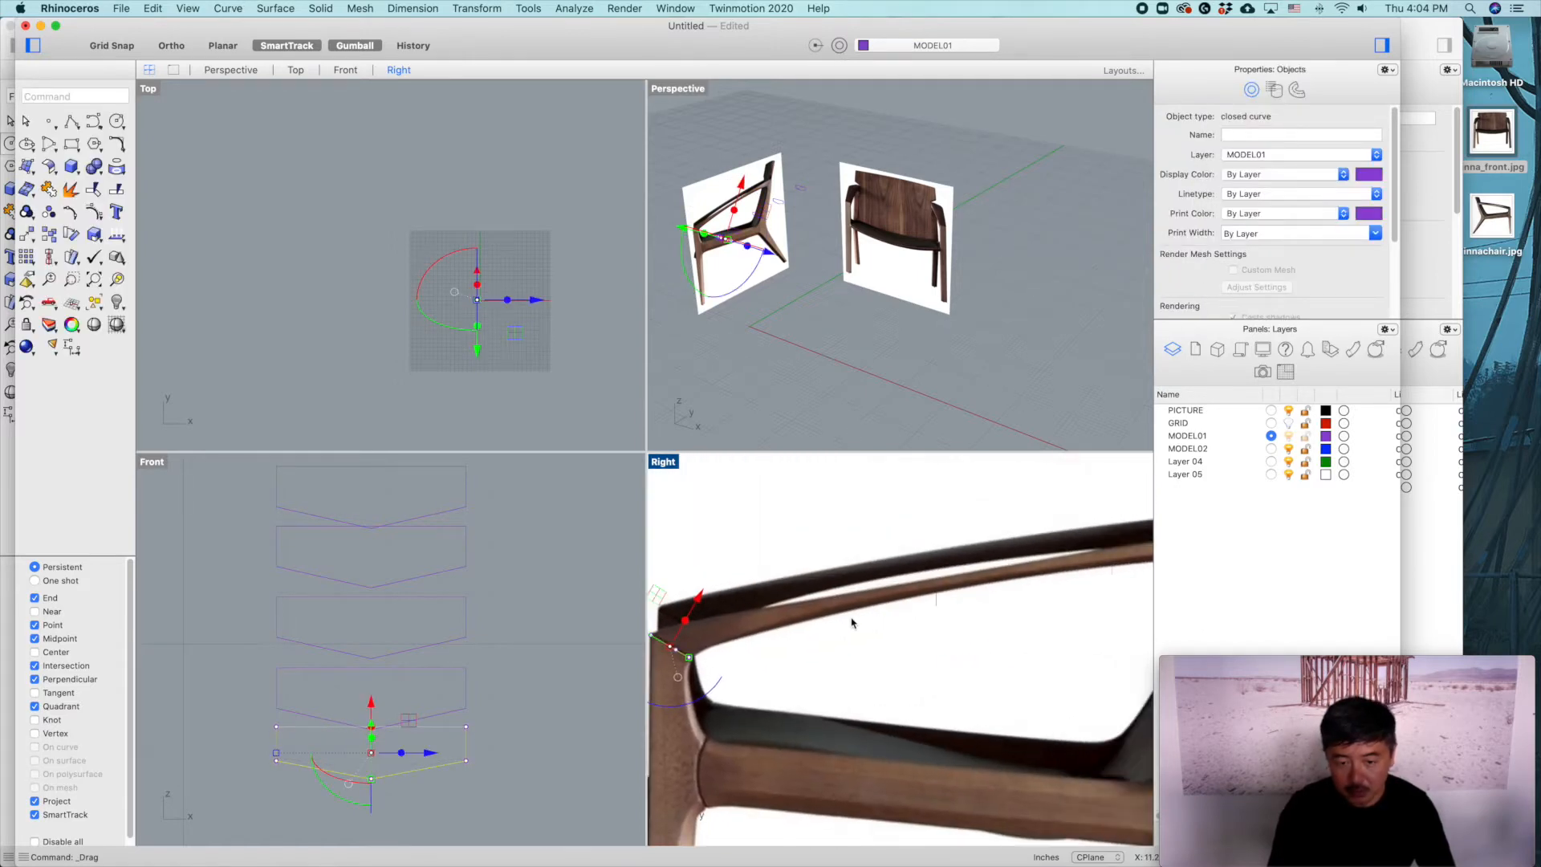
Step: Maximise the Right view, then rotate and resize the rearmost profile to fit the diagonal joint between armrest and back leg
{"action": "scroll", "coordinate": [770, 634], "scroll_direction": "down", "scroll_amount": 3}
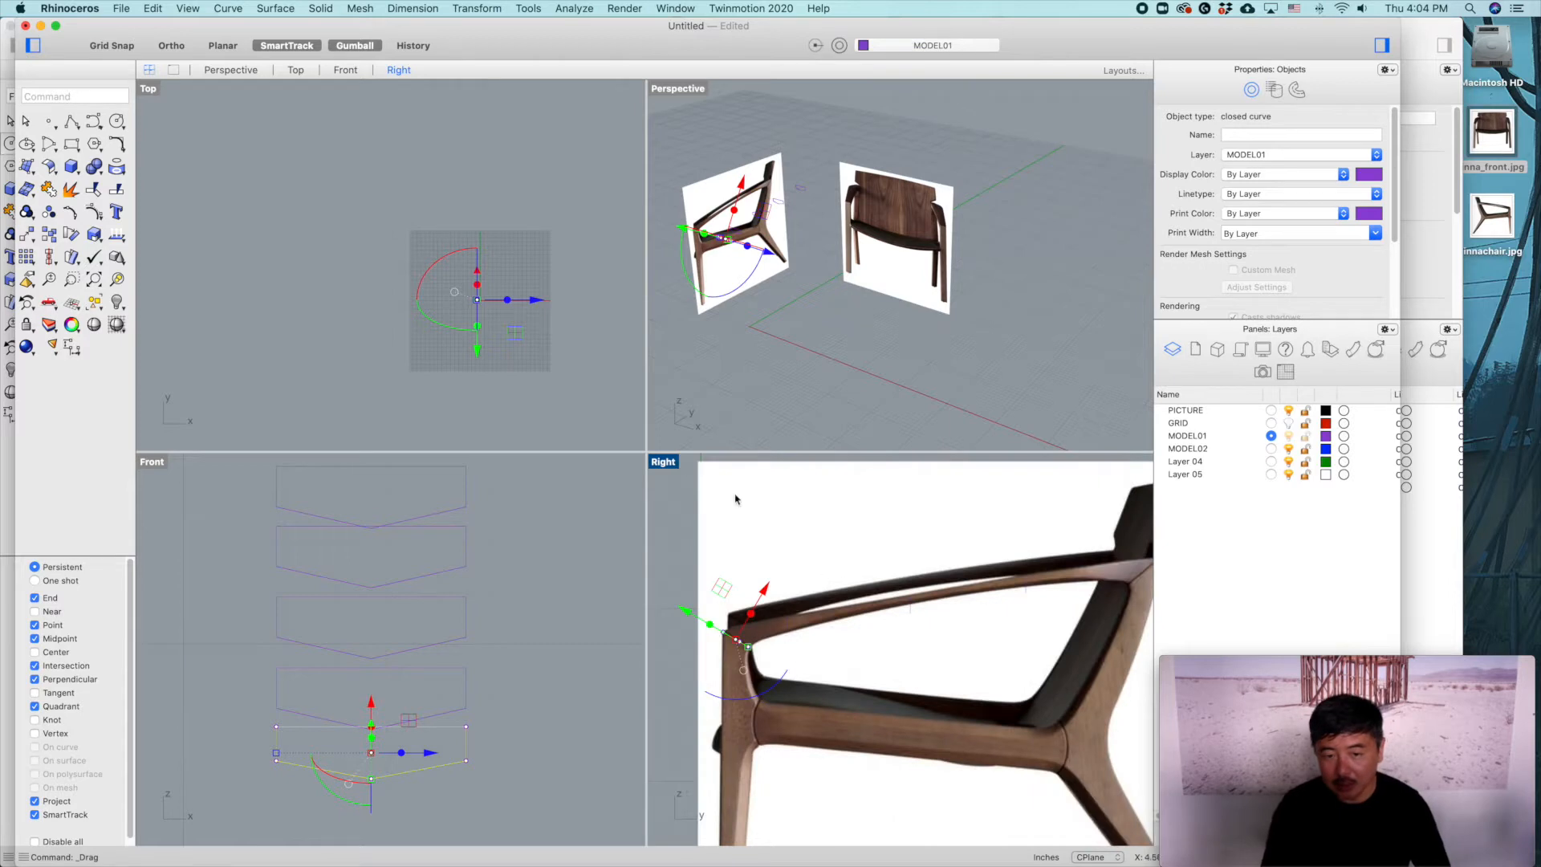
{"action": "double_click", "coordinate": [661, 462]}
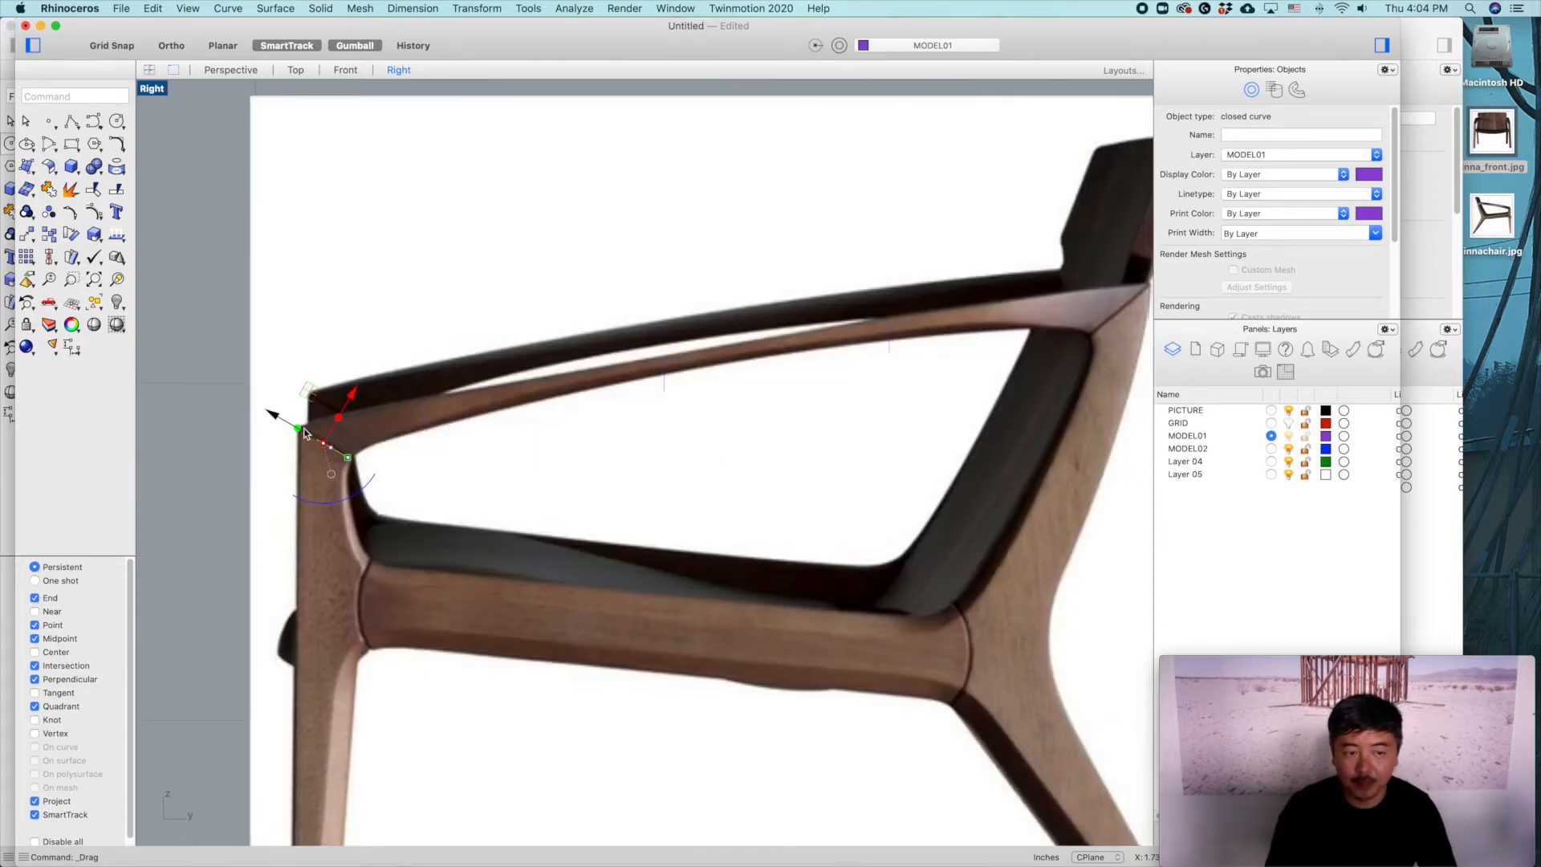
{"action": "right_click_drag", "start_coordinate": [1073, 351], "coordinate": [932, 384]}
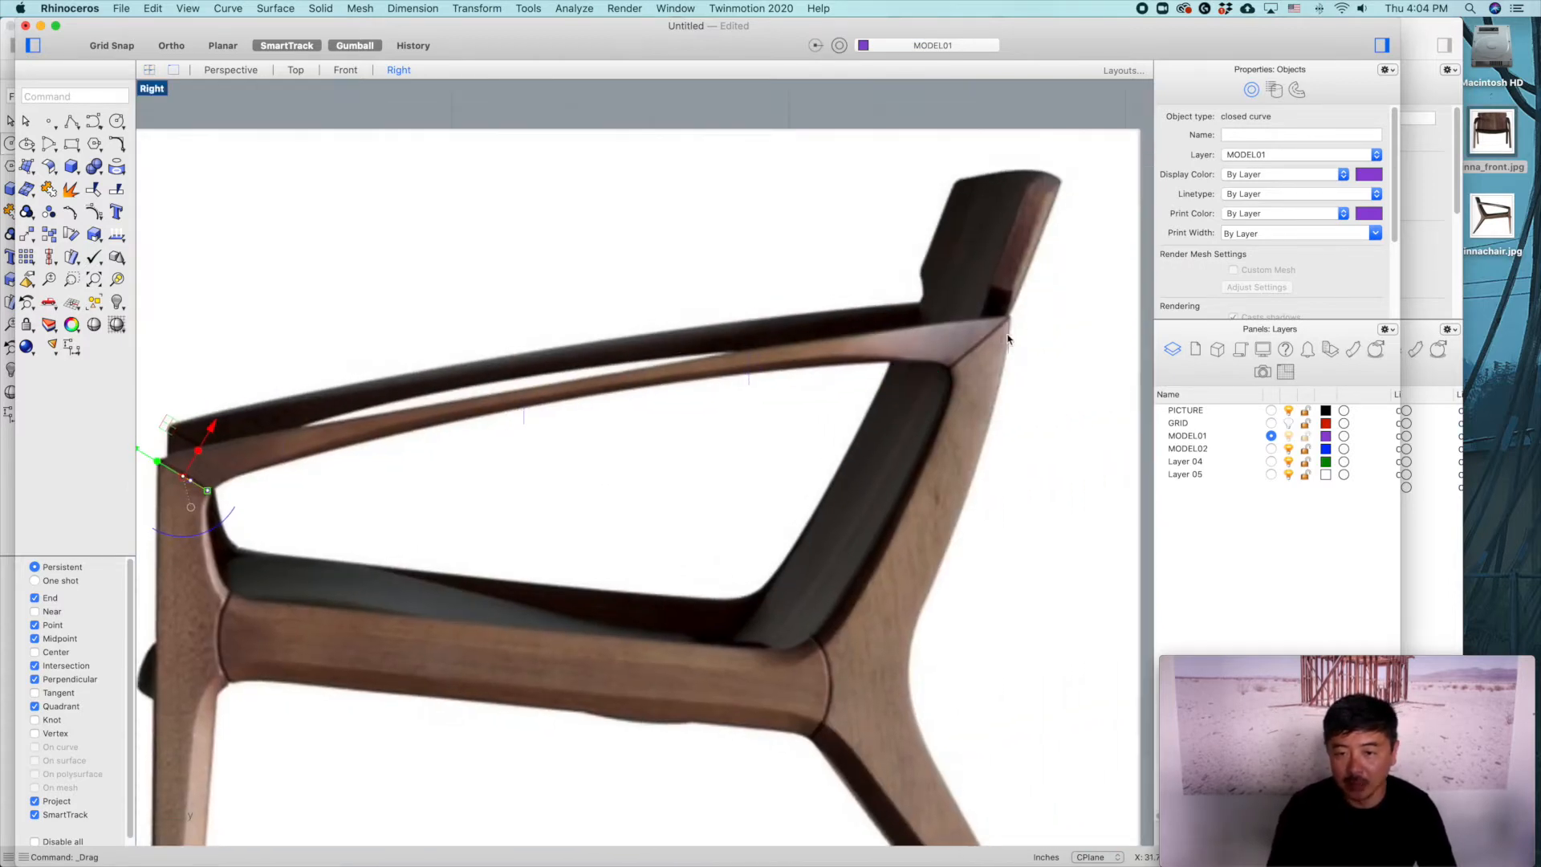
{"action": "left_click", "coordinate": [1010, 340]}
{"action": "left_click", "coordinate": [1036, 357]}
{"action": "scroll", "coordinate": [1018, 333], "scroll_direction": "up", "scroll_amount": 5}
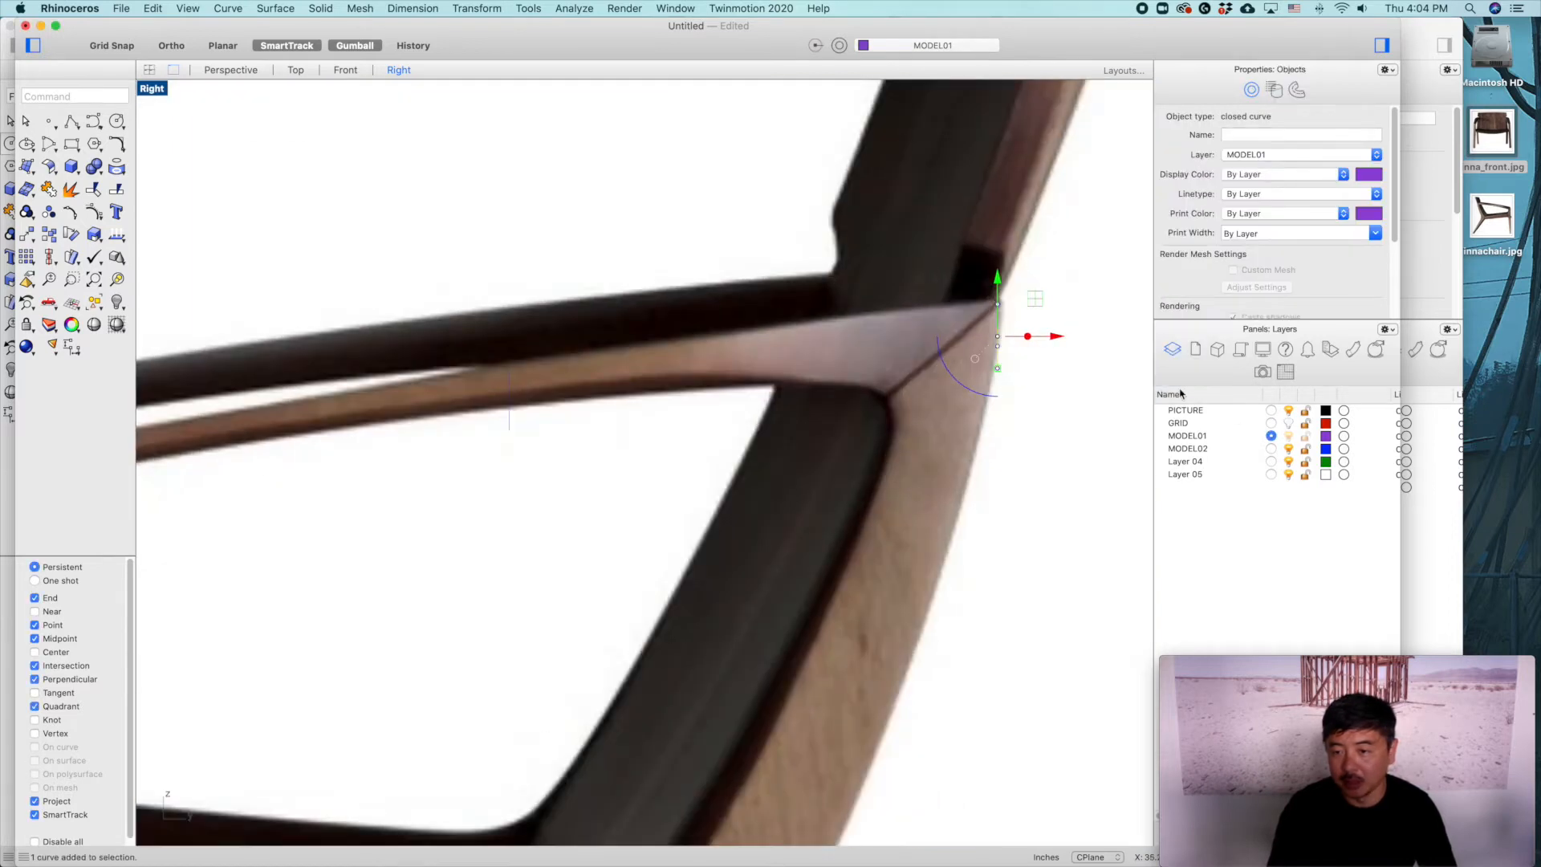
{"action": "left_click_drag", "start_coordinate": [974, 395], "coordinate": [978, 357]}
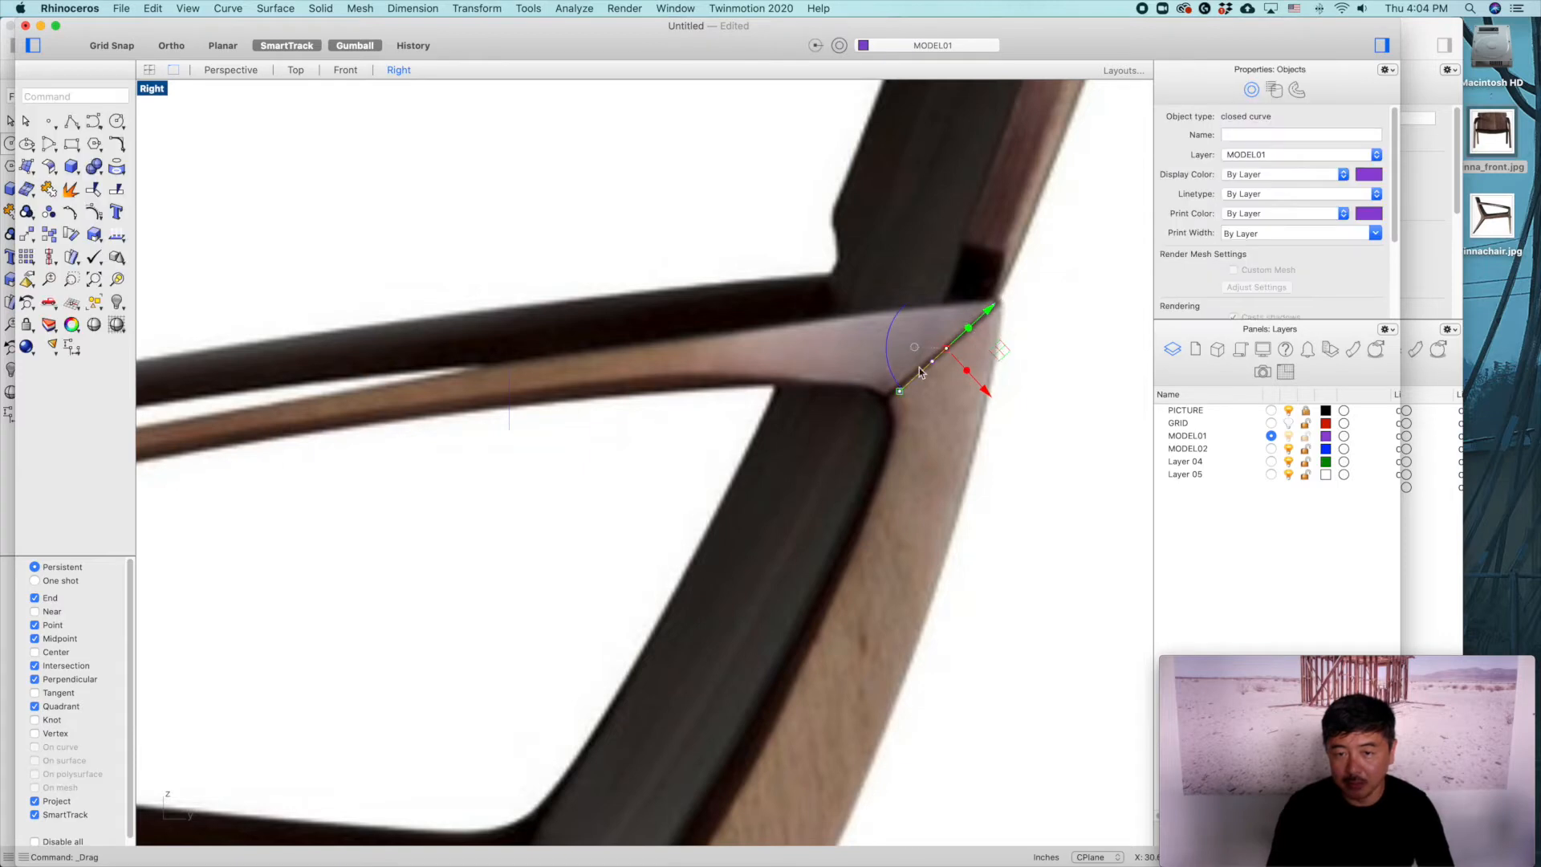
{"action": "left_click_drag", "start_coordinate": [901, 393], "coordinate": [887, 397]}
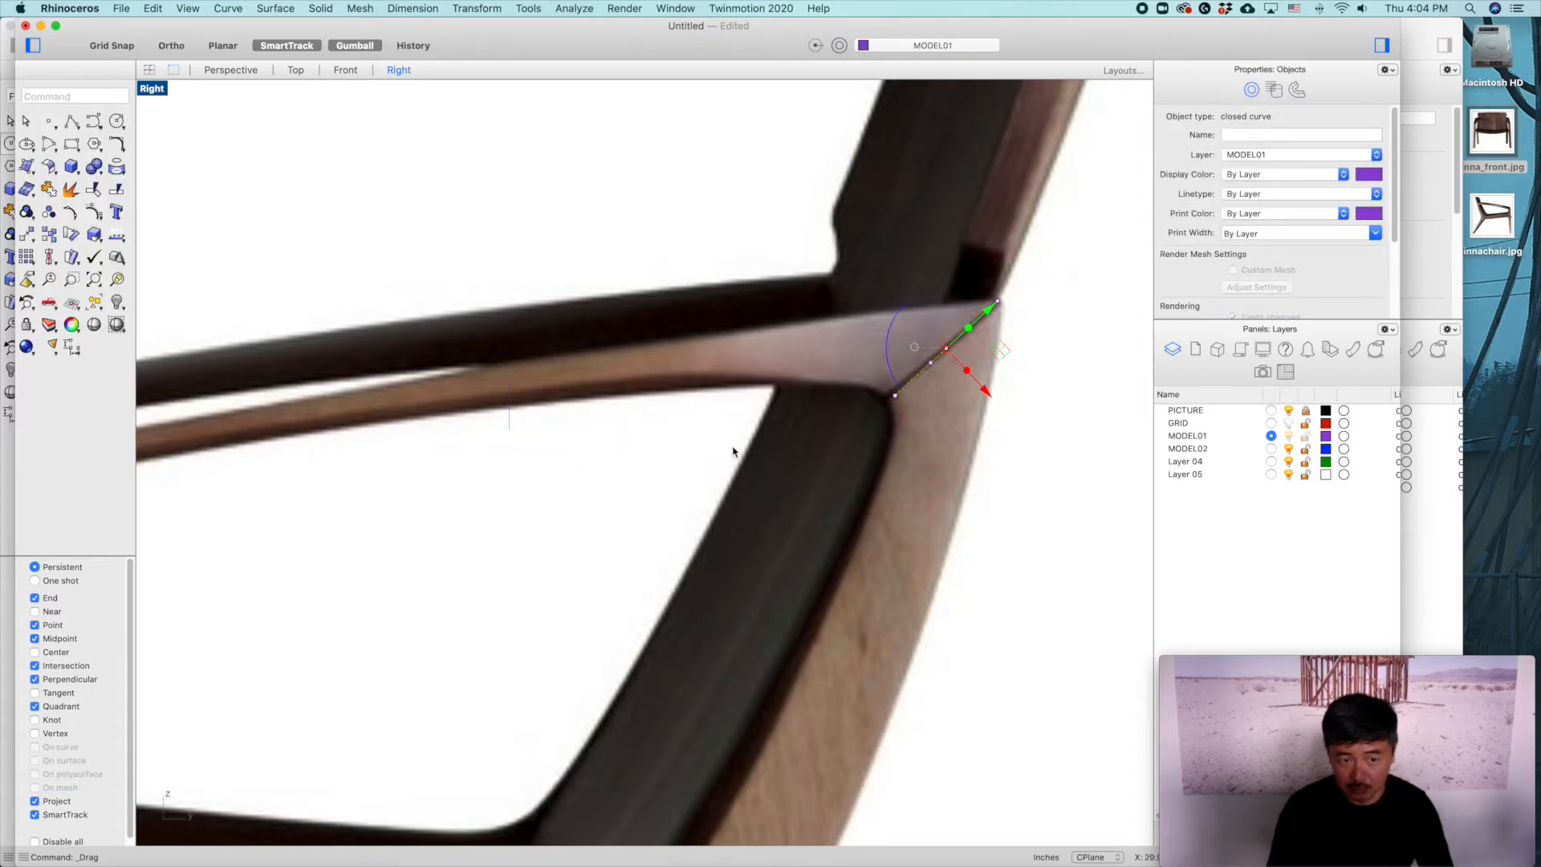
Step: Reduce the height of the profile on the armrest's rear part and raise it to fit the armrest thickness
{"action": "scroll", "coordinate": [623, 443], "scroll_direction": "down", "scroll_amount": 3}
{"action": "scroll", "coordinate": [674, 414], "scroll_direction": "up", "scroll_amount": 5}
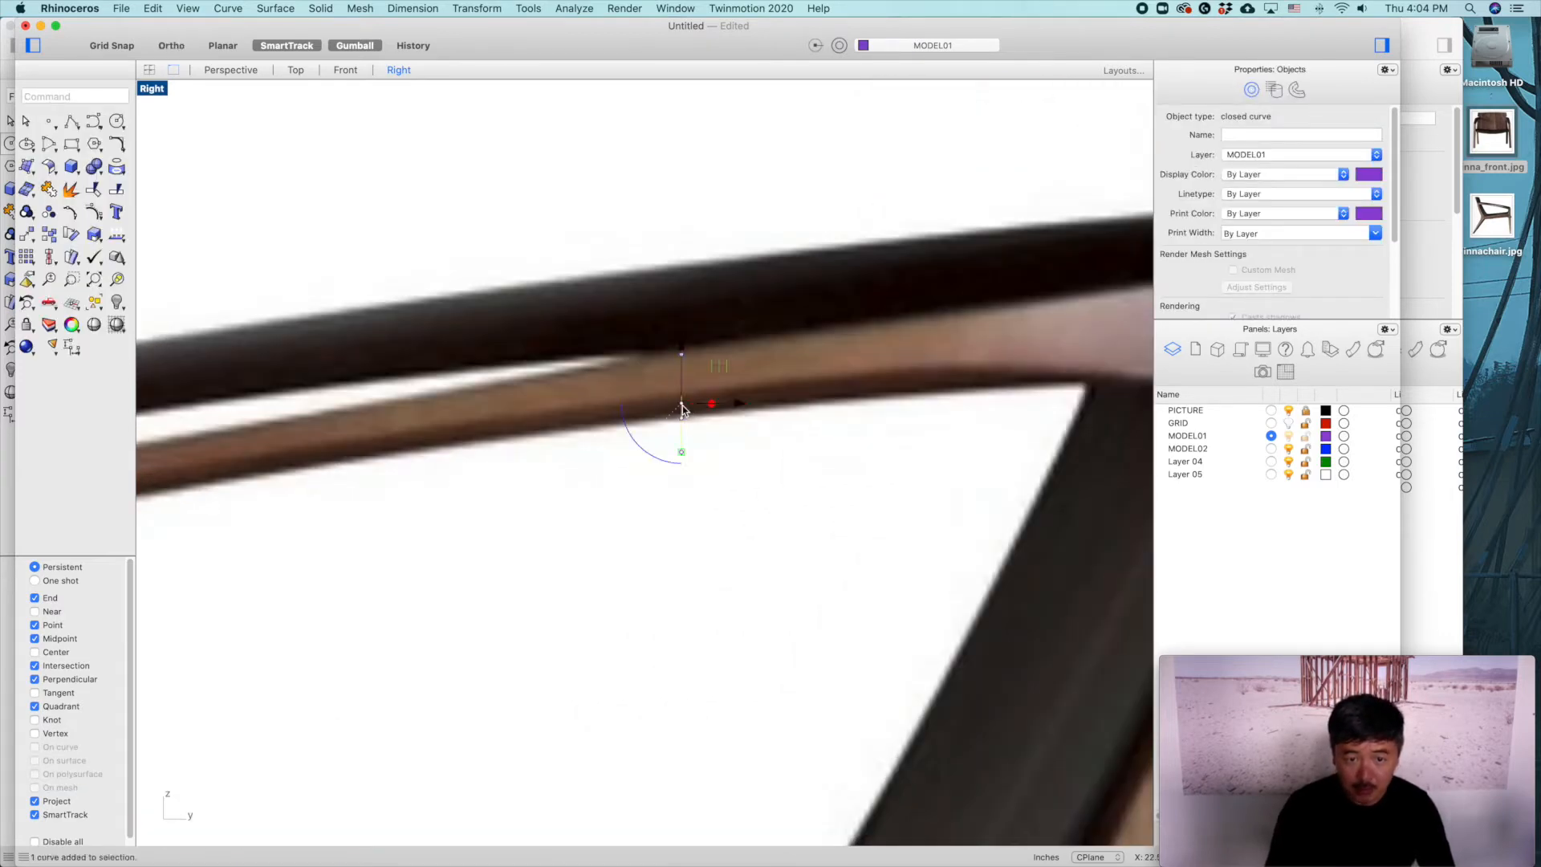
{"action": "left_click_drag", "start_coordinate": [681, 460], "coordinate": [685, 429]}
{"action": "left_click_drag", "start_coordinate": [685, 358], "coordinate": [685, 331]}
{"action": "scroll", "coordinate": [672, 487], "scroll_direction": "down", "scroll_amount": 6}
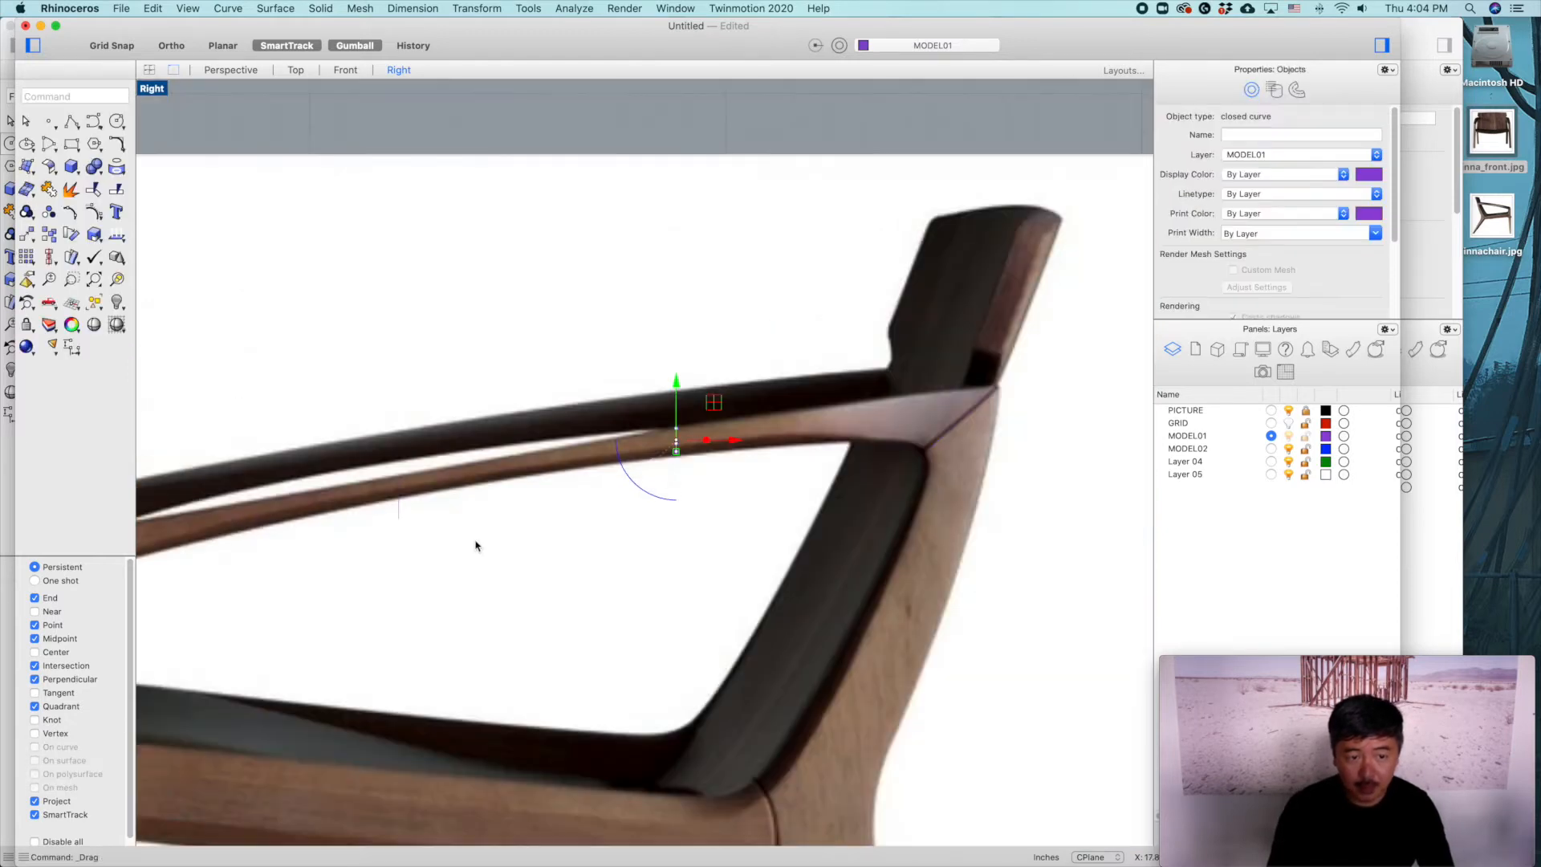
Step: Resize and reposition the middle profile so it fits the thin central section of the armrest
{"action": "right_click_drag", "start_coordinate": [513, 538], "coordinate": [678, 519]}
{"action": "scroll", "coordinate": [527, 464], "scroll_direction": "up", "scroll_amount": 7}
{"action": "left_click", "coordinate": [609, 489]}
{"action": "left_click_drag", "start_coordinate": [611, 540], "coordinate": [616, 506]}
{"action": "left_click_drag", "start_coordinate": [650, 448], "coordinate": [573, 440]}
{"action": "scroll", "coordinate": [519, 496], "scroll_direction": "up", "scroll_amount": 4}
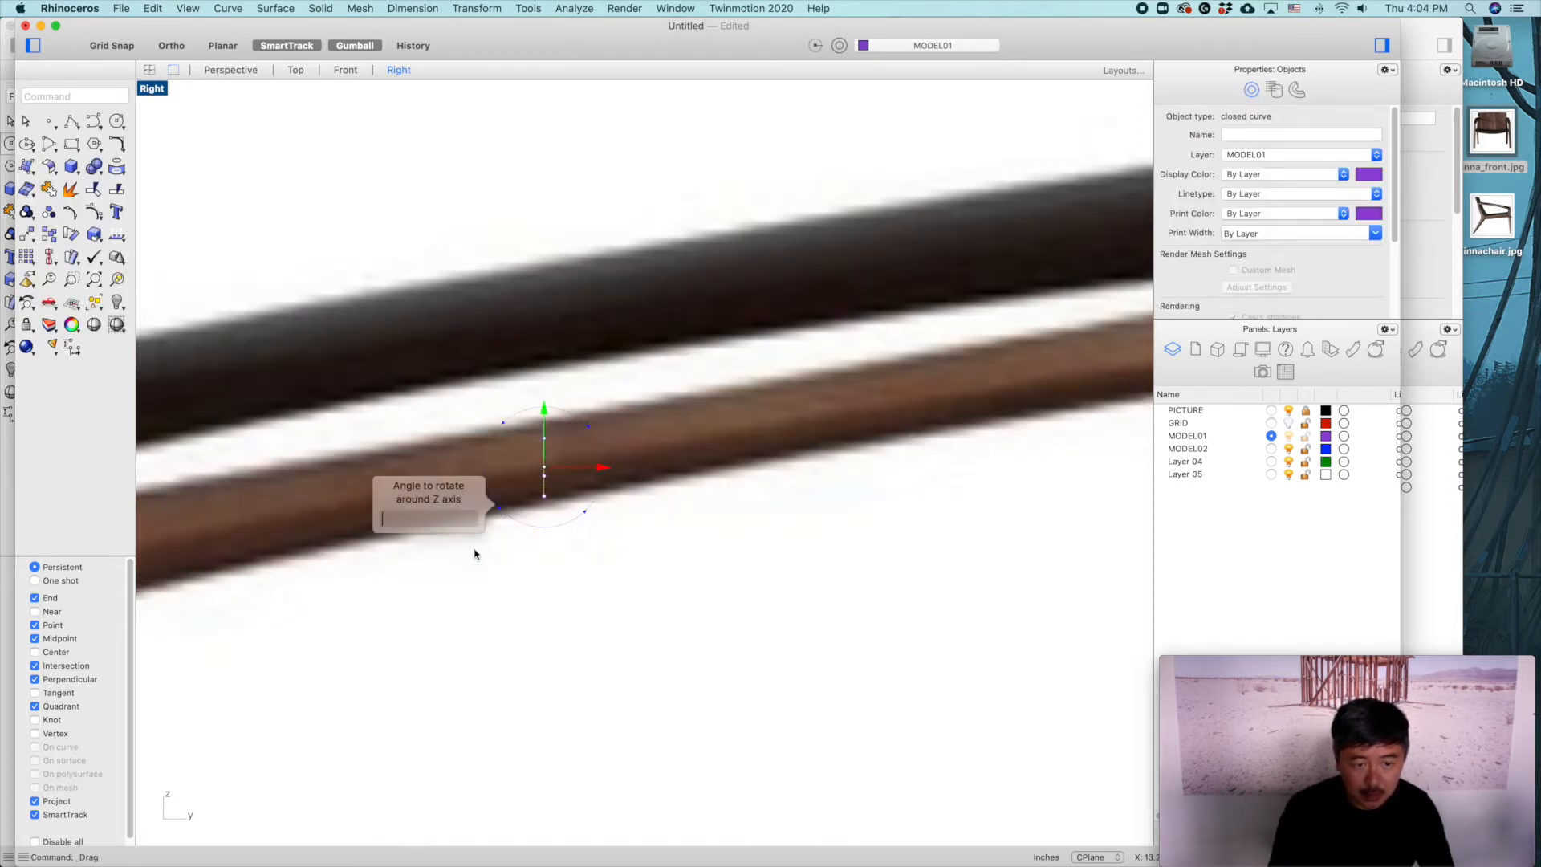
{"action": "left_click", "coordinate": [429, 576]}
{"action": "scroll", "coordinate": [511, 495], "scroll_direction": "up", "scroll_amount": 5}
{"action": "left_click", "coordinate": [572, 479]}
{"action": "left_click_drag", "start_coordinate": [573, 506], "coordinate": [571, 514]}
{"action": "scroll", "coordinate": [574, 608], "scroll_direction": "down", "scroll_amount": 3}
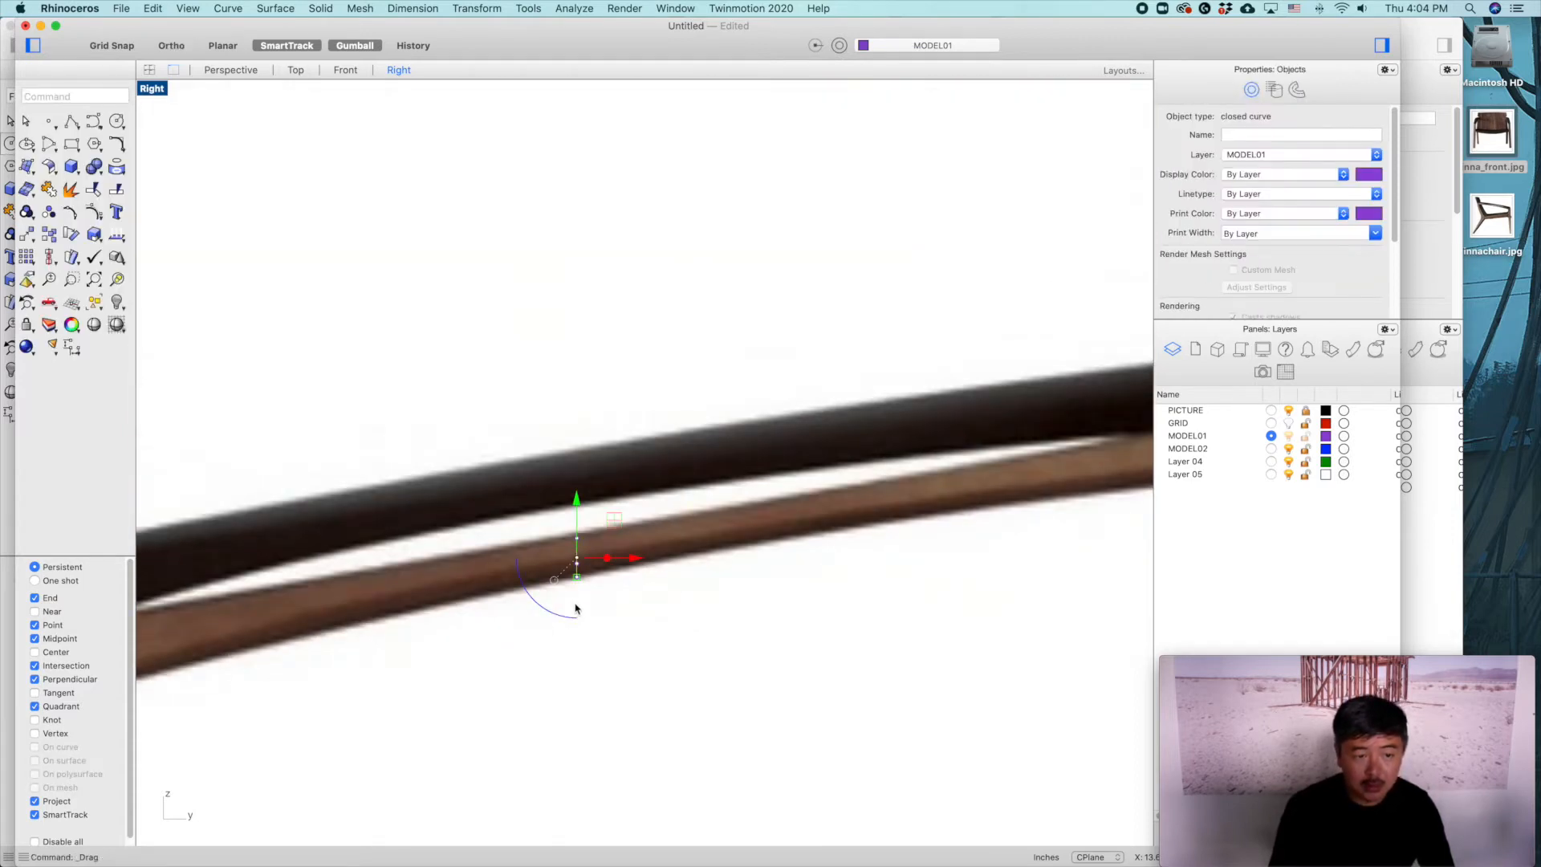
Step: Delete the original profile near the armrest's front, then maximise the Perspective view and orbit to face the remaining profiles
{"action": "scroll", "coordinate": [447, 643], "scroll_direction": "down", "scroll_amount": 3}
{"action": "left_click_drag", "start_coordinate": [426, 613], "coordinate": [427, 614]}
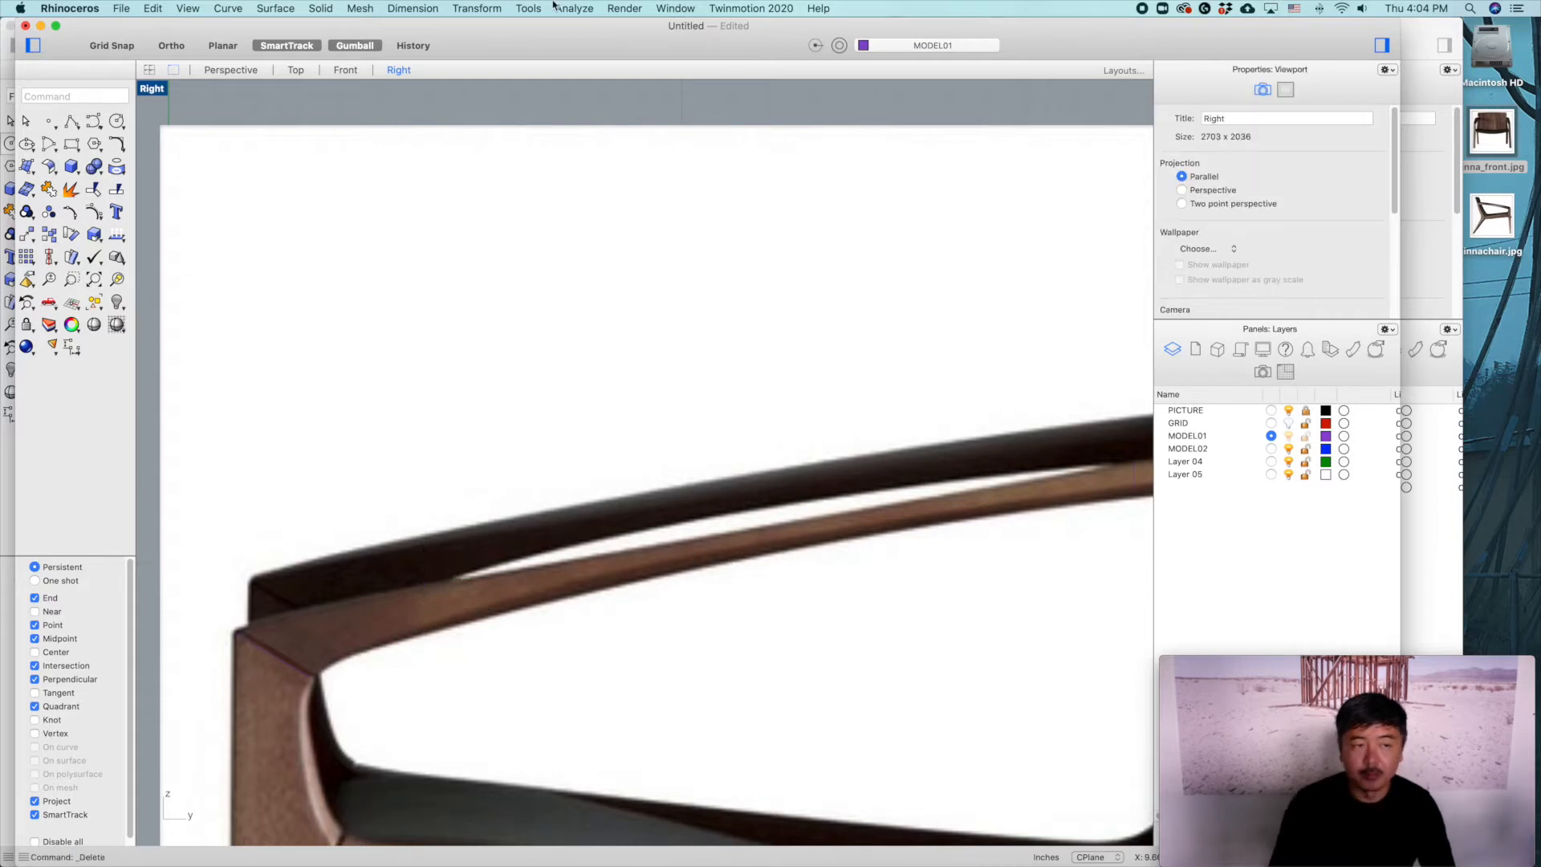
{"action": "double_click", "coordinate": [153, 89]}
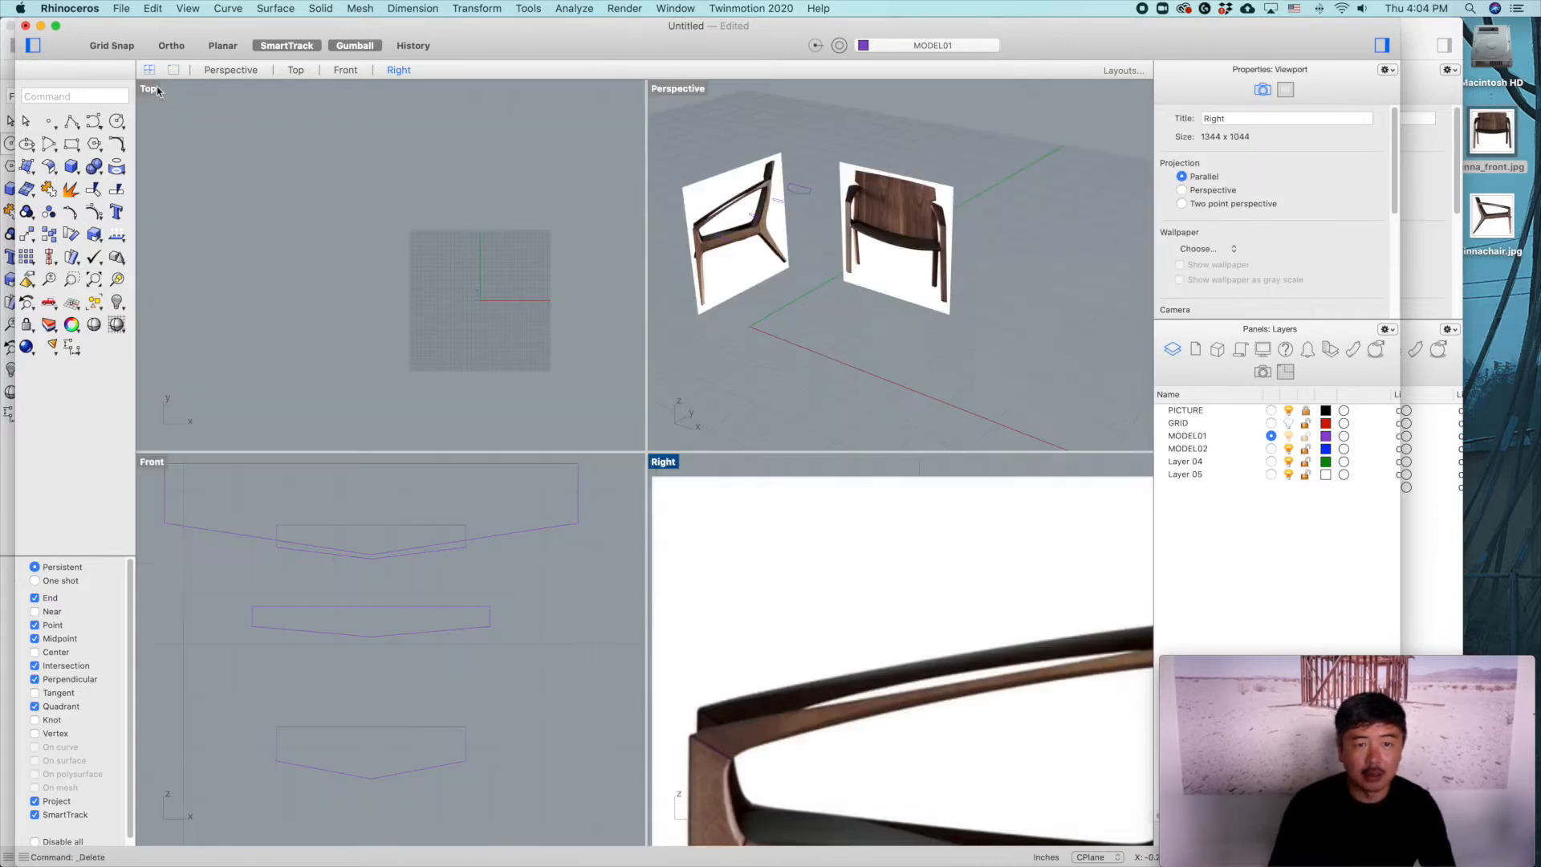
{"action": "double_click", "coordinate": [663, 91]}
{"action": "right_click_drag", "start_coordinate": [707, 353], "coordinate": [455, 434]}
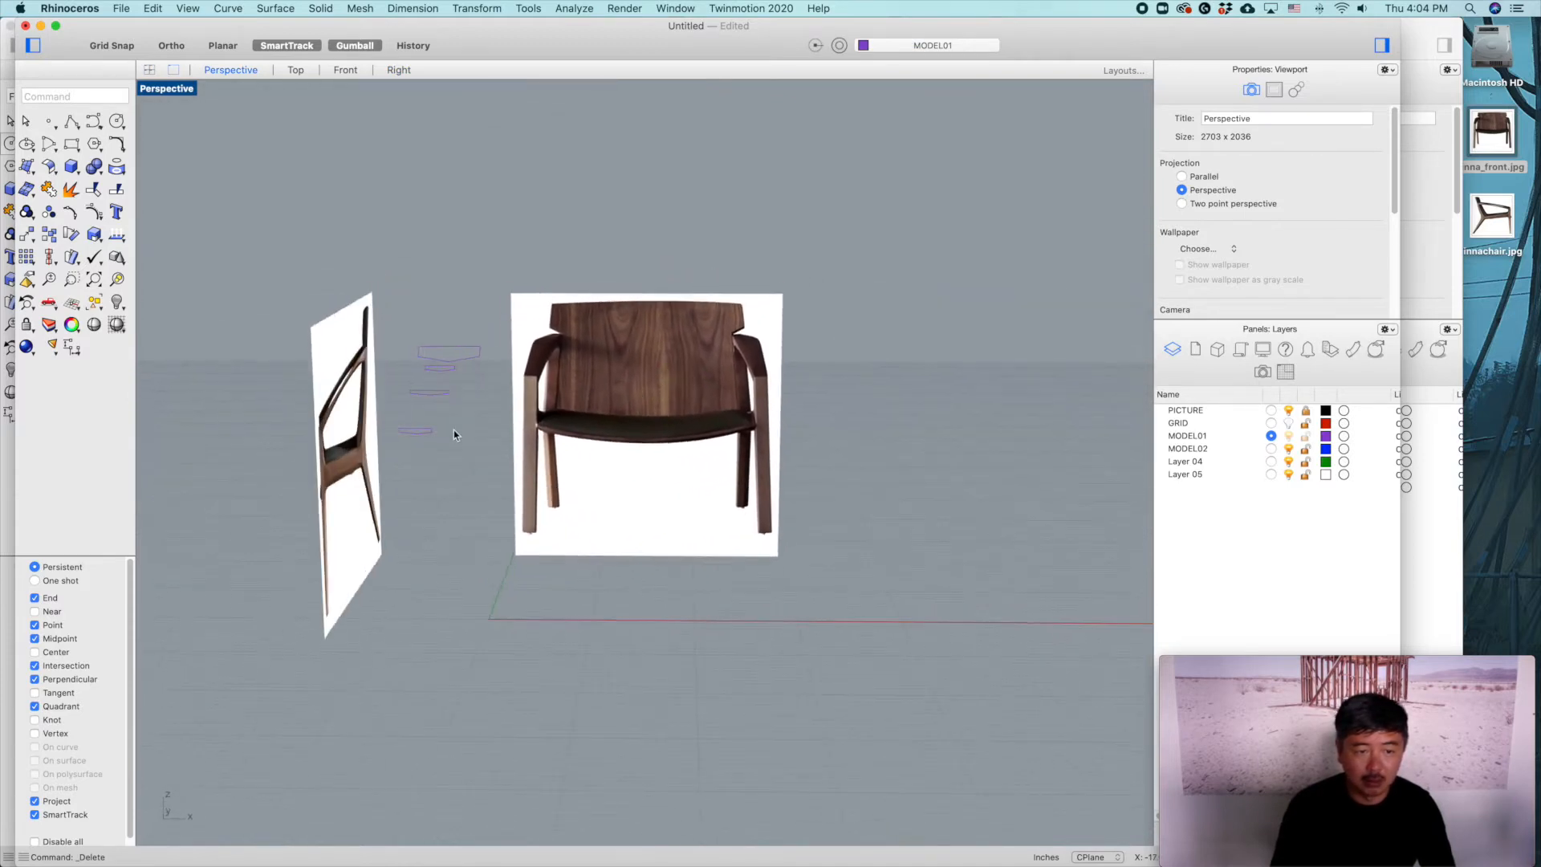
Step: Select all four armrest profiles, return to the four-view layout and move them onto the armrest of the front picture in the Front view
{"action": "right_click_drag", "start_coordinate": [488, 339], "coordinate": [548, 415], "text": "shift"}
{"action": "left_click_drag", "start_coordinate": [443, 450], "coordinate": [398, 335]}
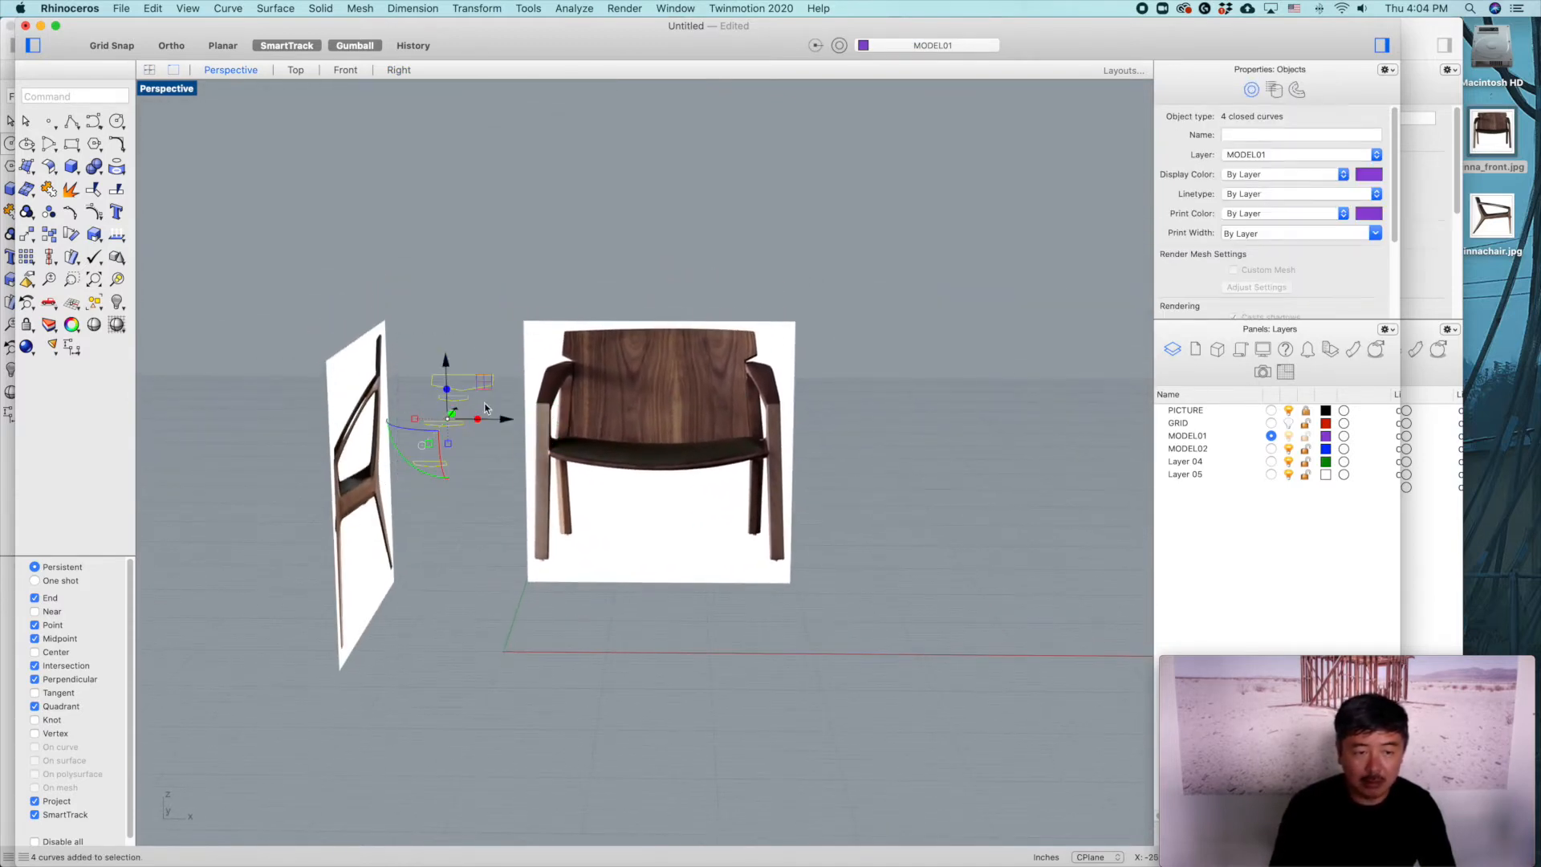
{"action": "double_click", "coordinate": [167, 89]}
{"action": "scroll", "coordinate": [513, 684], "scroll_direction": "down", "scroll_amount": 3}
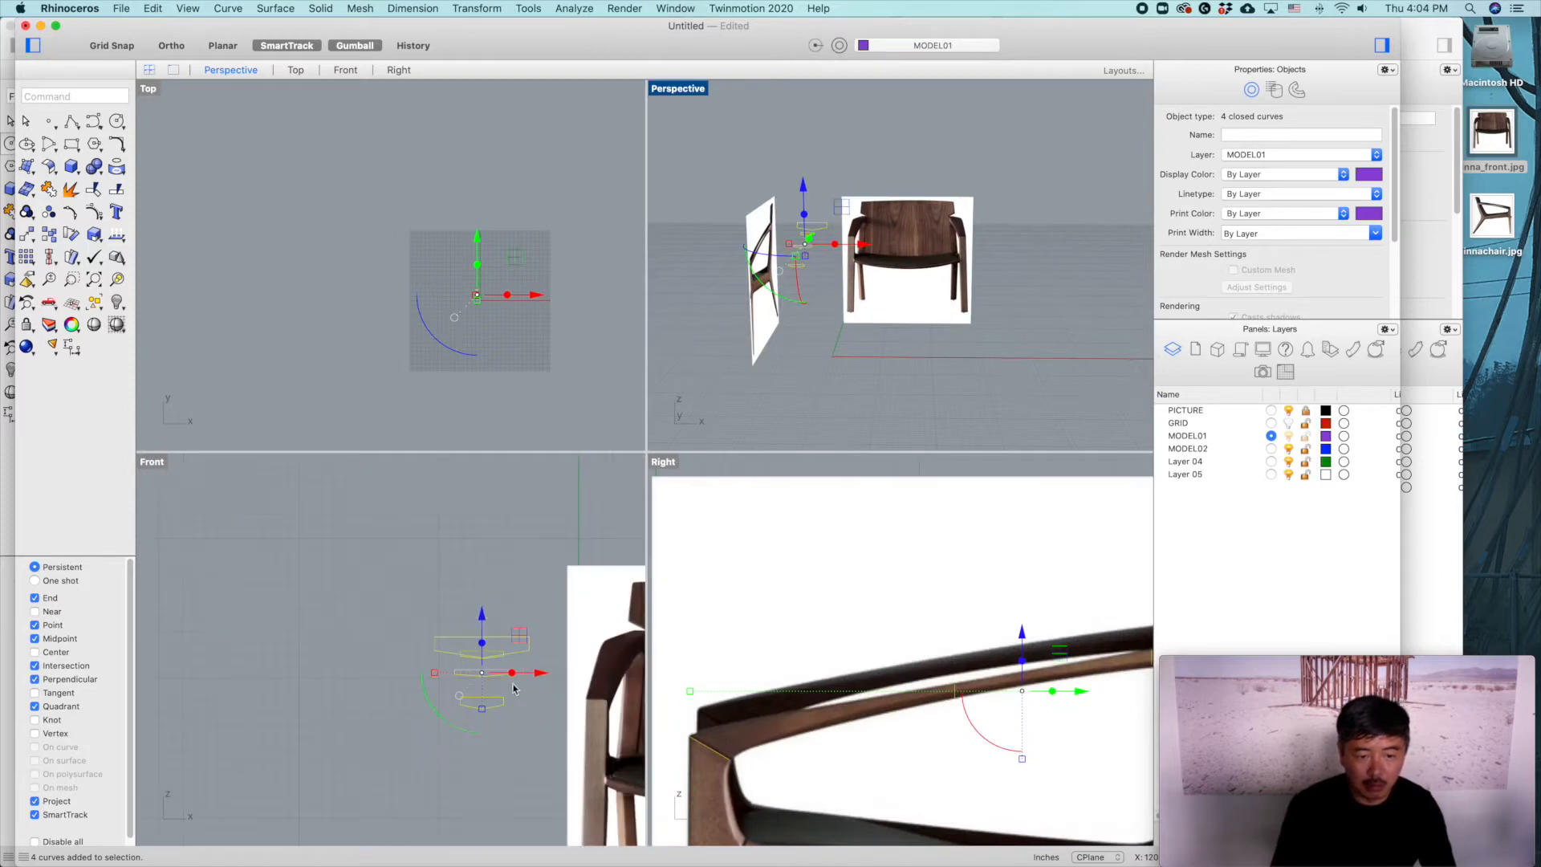
{"action": "right_click_drag", "start_coordinate": [554, 678], "coordinate": [433, 673]}
{"action": "left_click_drag", "start_coordinate": [401, 677], "coordinate": [549, 677]}
{"action": "key", "text": "Escape"}
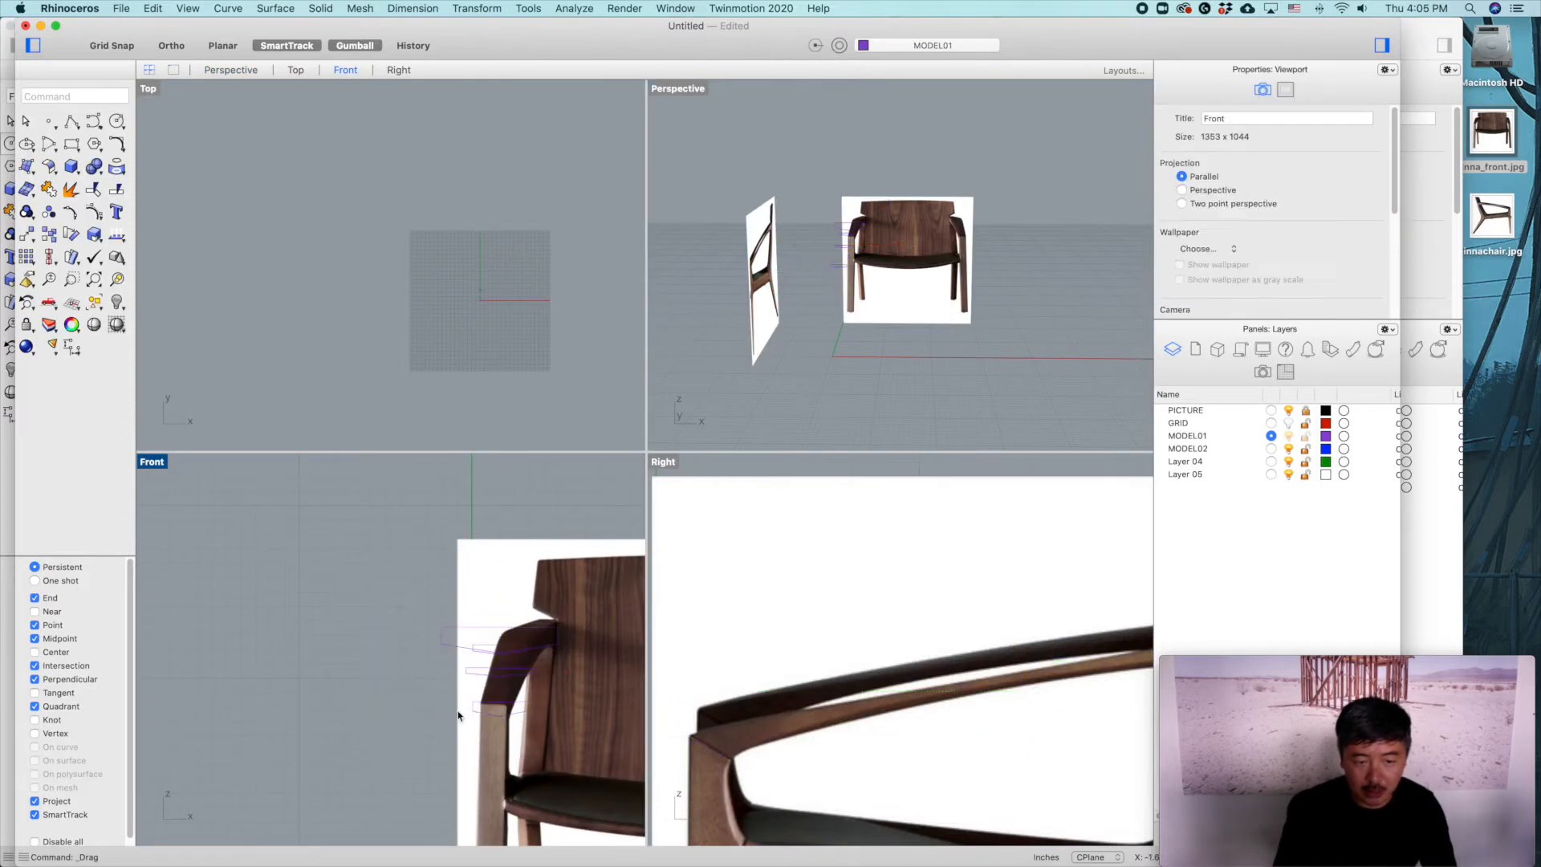
Step: Narrow the front profile to the leg's width and align it with the armrest-to-leg joint in the Front view
{"action": "scroll", "coordinate": [514, 698], "scroll_direction": "up", "scroll_amount": 5}
{"action": "left_click", "coordinate": [530, 689]}
{"action": "scroll", "coordinate": [521, 692], "scroll_direction": "up", "scroll_amount": 3}
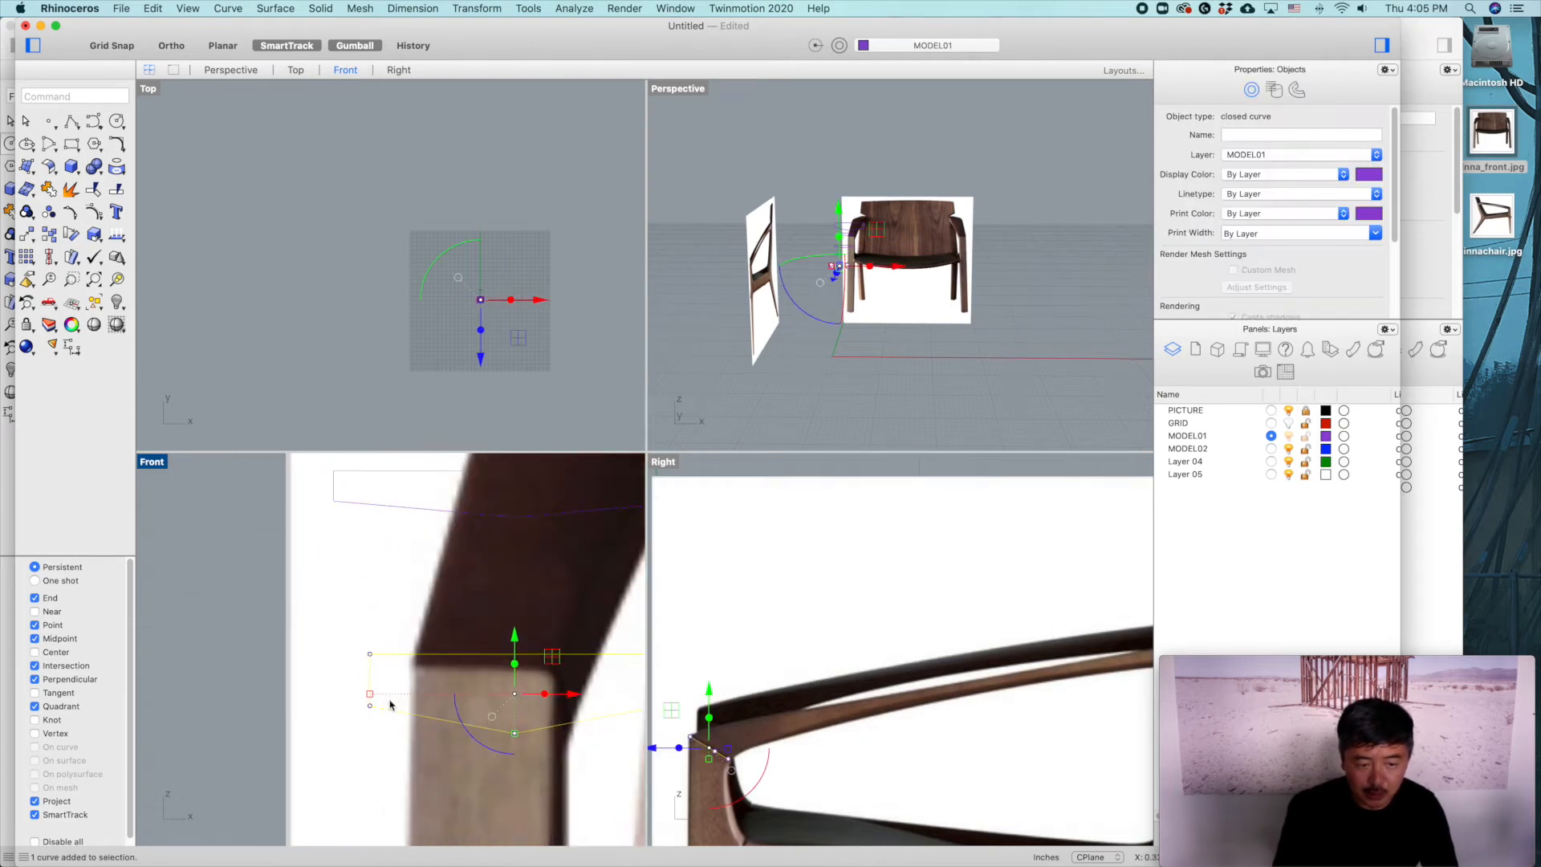
{"action": "right_click_drag", "start_coordinate": [393, 704], "coordinate": [325, 692]}
{"action": "left_click_drag", "start_coordinate": [313, 688], "coordinate": [374, 692]}
{"action": "left_click_drag", "start_coordinate": [507, 686], "coordinate": [485, 690]}
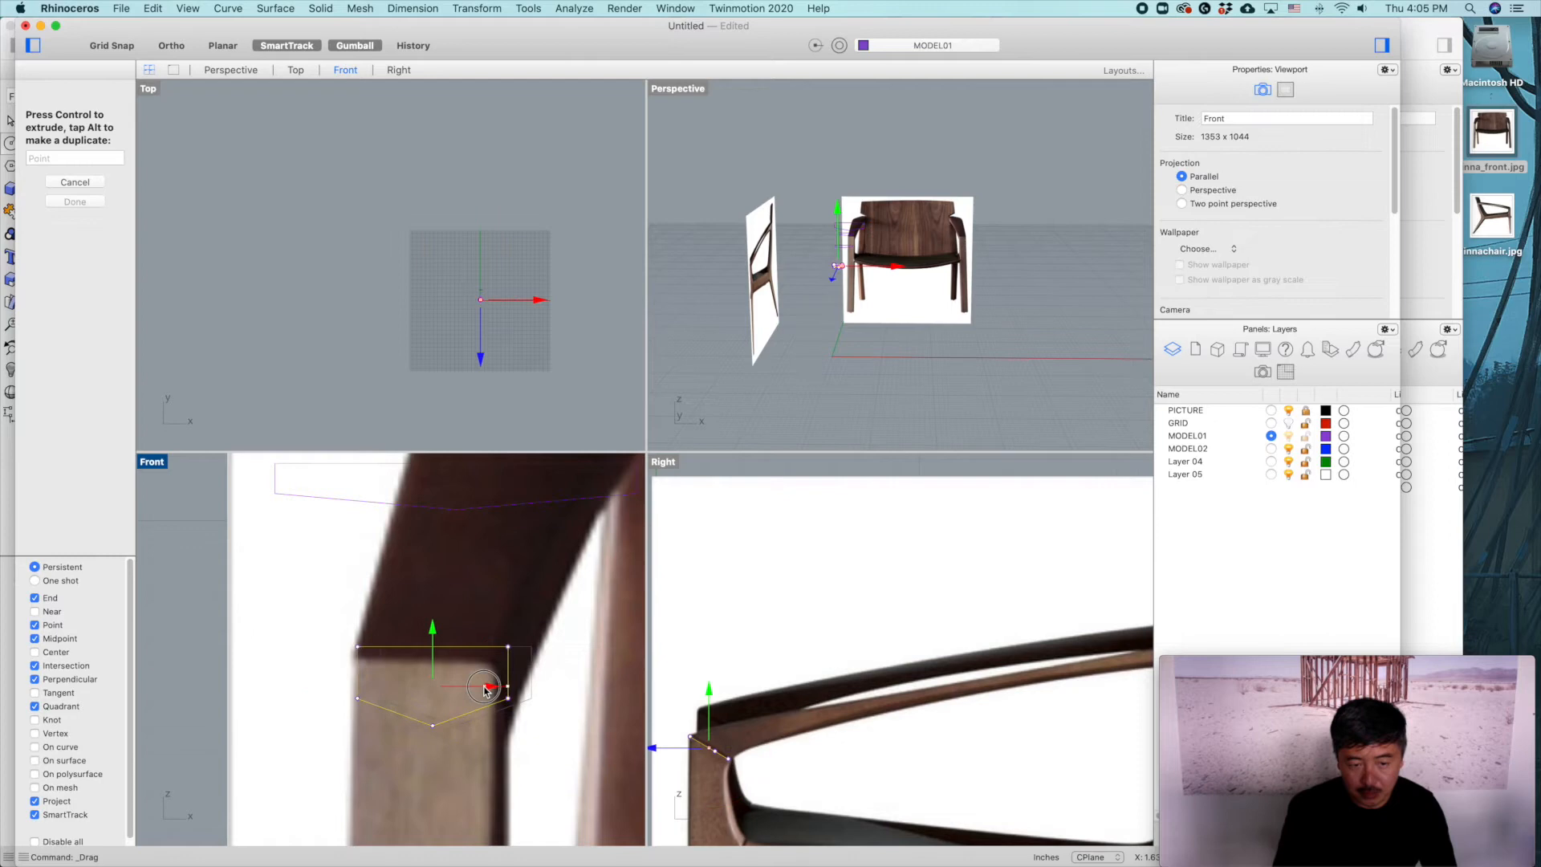
{"action": "left_click_drag", "start_coordinate": [348, 688], "coordinate": [355, 688]}
{"action": "left_click_drag", "start_coordinate": [431, 628], "coordinate": [431, 635]}
Step: In the Right view, move the front profile's two side corner points along the diagonal joint, closer to its lowest point
{"action": "scroll", "coordinate": [730, 724], "scroll_direction": "up", "scroll_amount": 5}
{"action": "scroll", "coordinate": [731, 720], "scroll_direction": "up", "scroll_amount": 3}
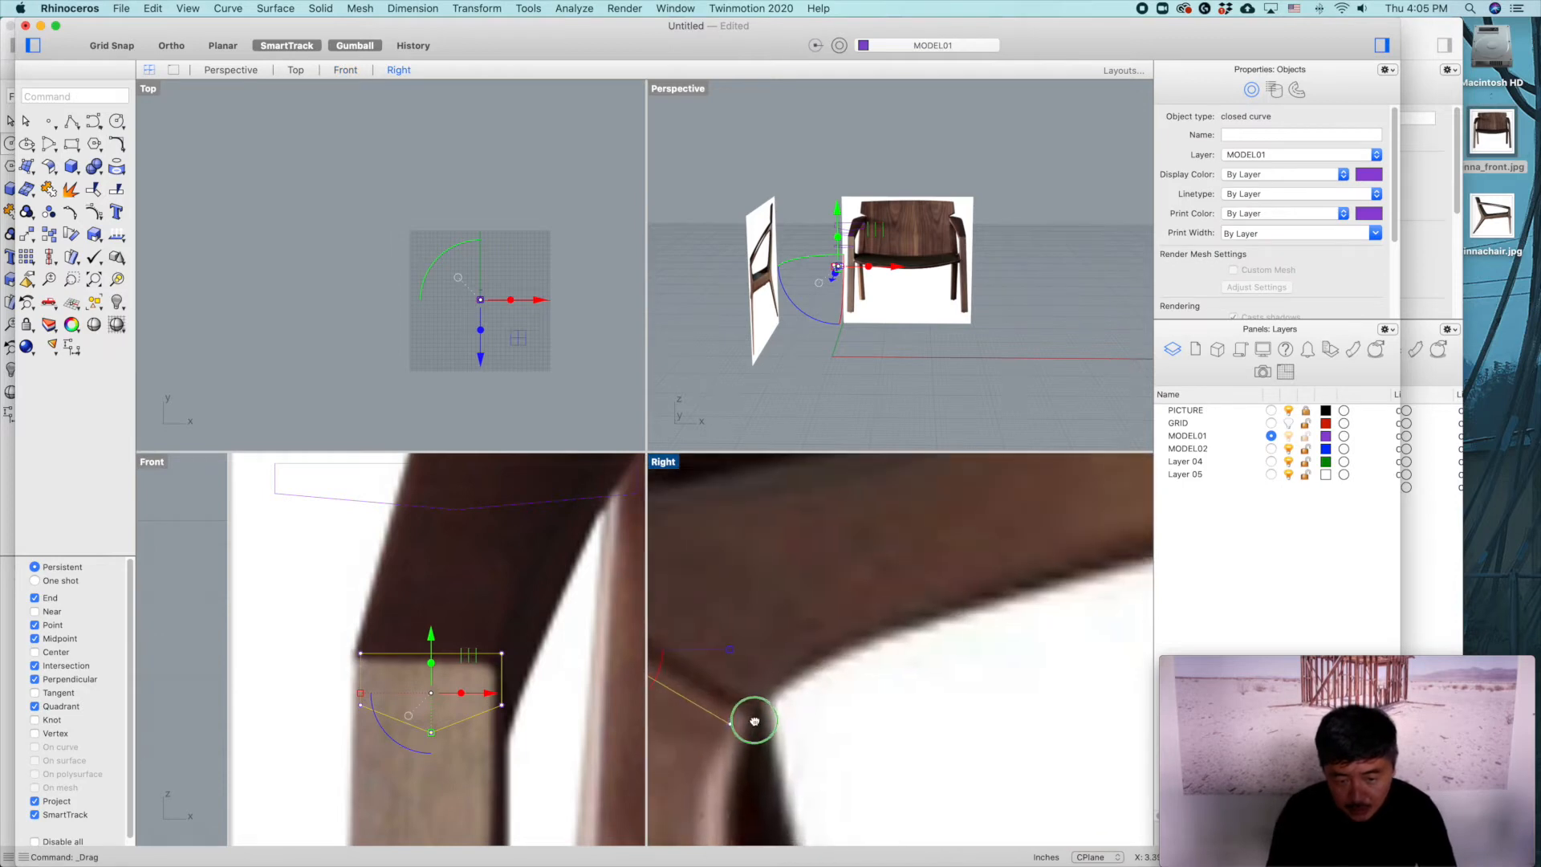
{"action": "scroll", "coordinate": [775, 720], "scroll_direction": "down", "scroll_amount": 3}
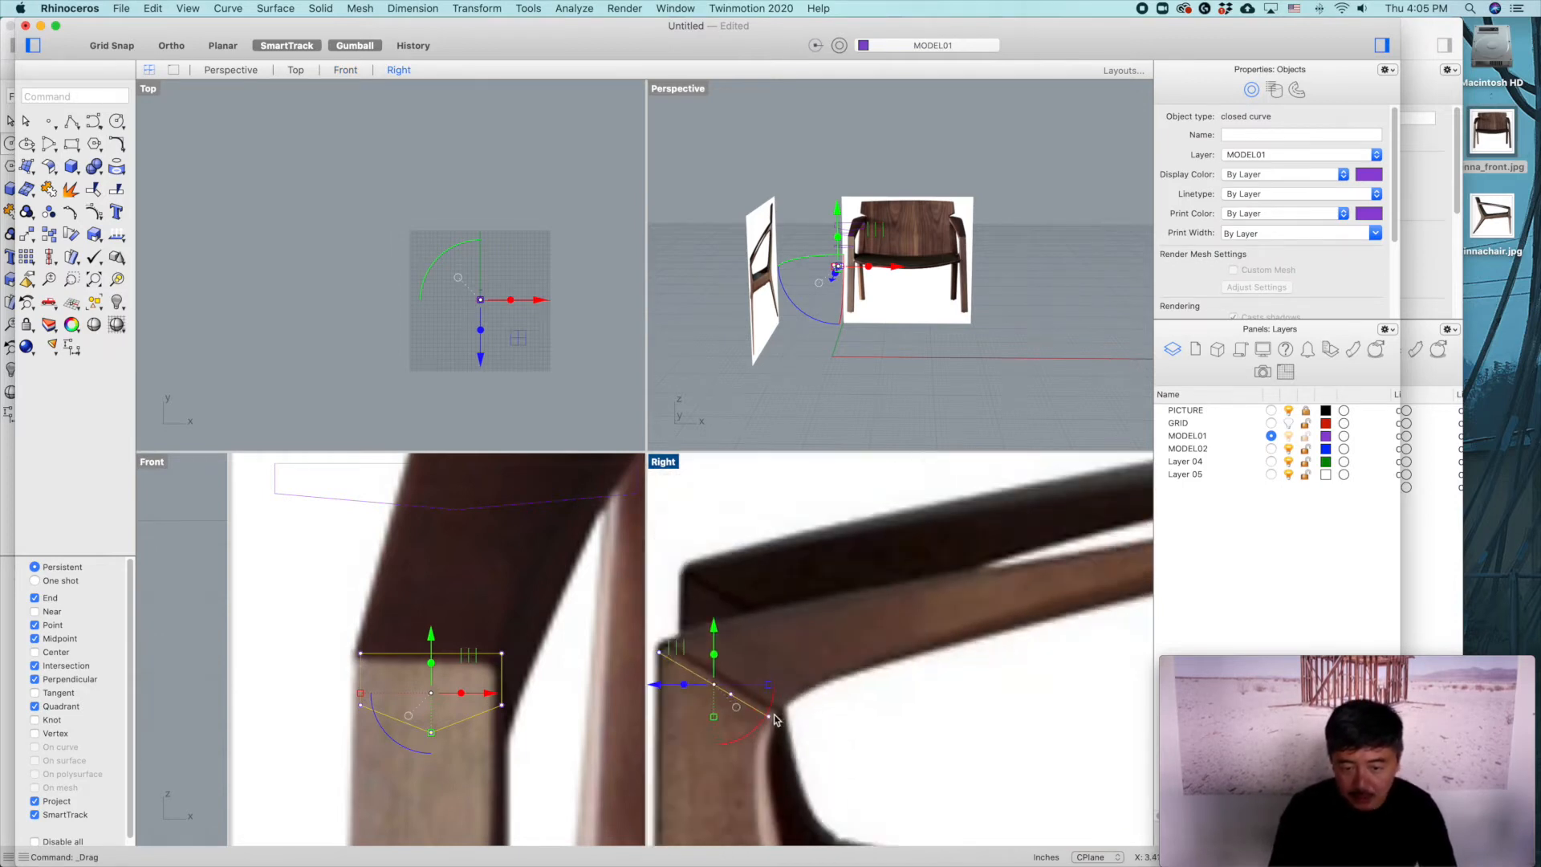
{"action": "scroll", "coordinate": [769, 715], "scroll_direction": "up", "scroll_amount": 2}
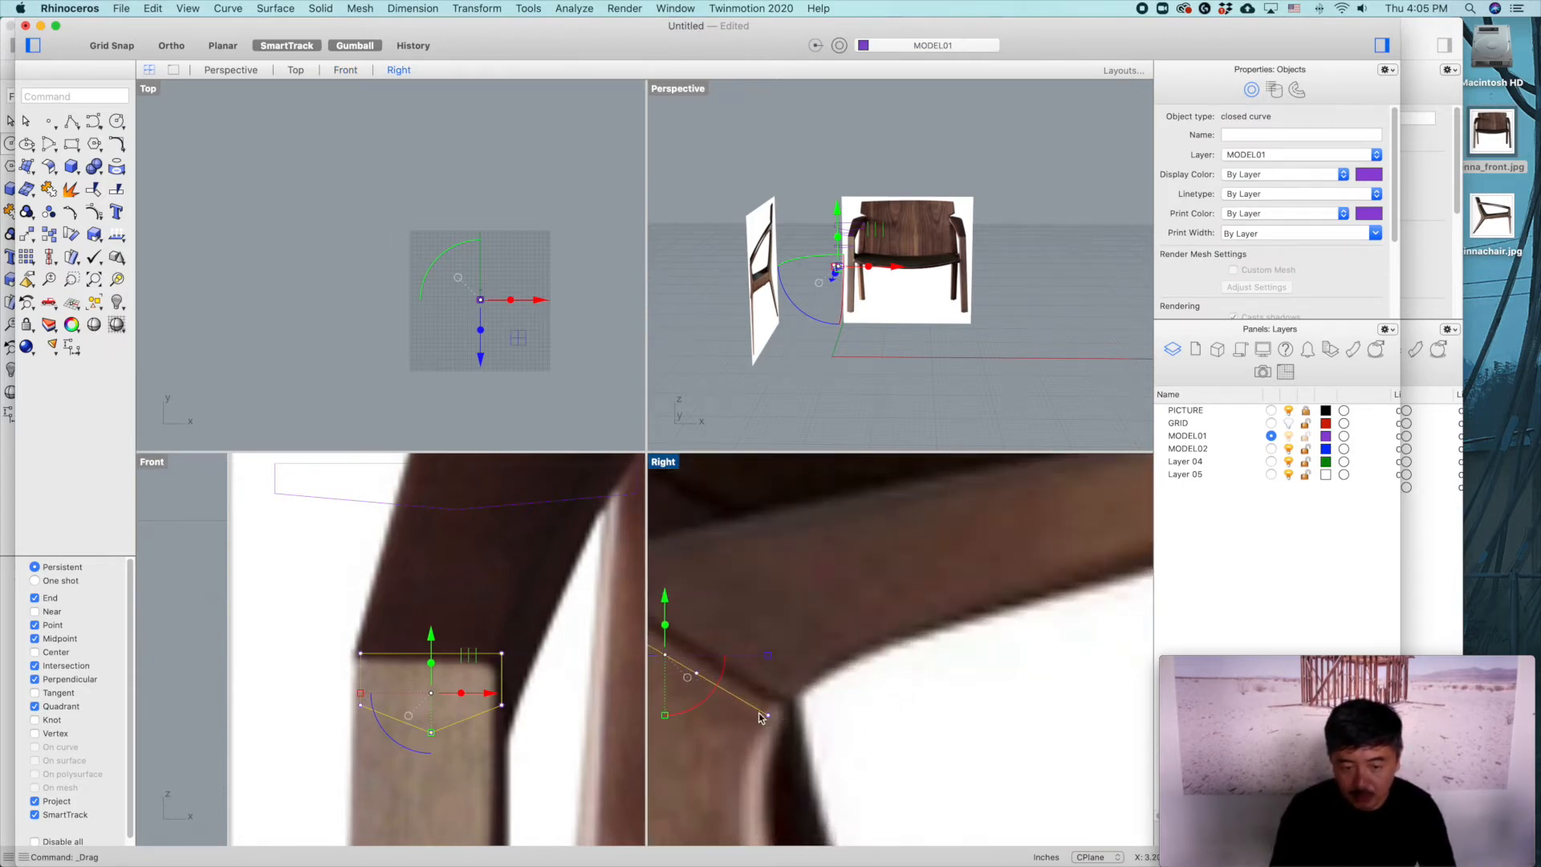
{"action": "scroll", "coordinate": [758, 712], "scroll_direction": "up", "scroll_amount": 2}
{"action": "key", "text": "Escape"}
{"action": "left_click", "coordinate": [743, 679]}
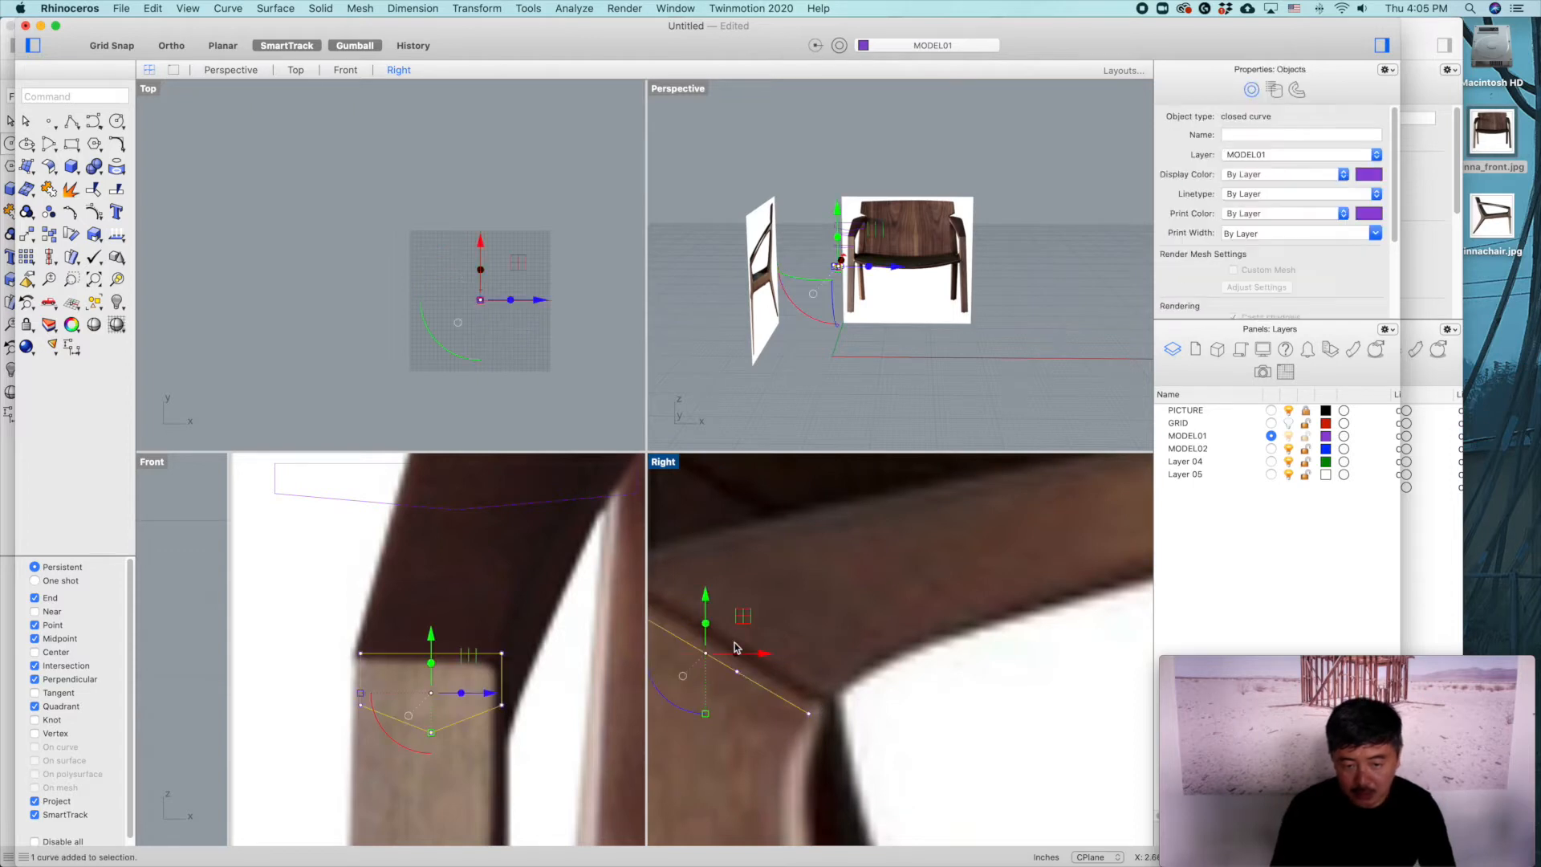
{"action": "left_click_drag", "start_coordinate": [725, 643], "coordinate": [763, 723]}
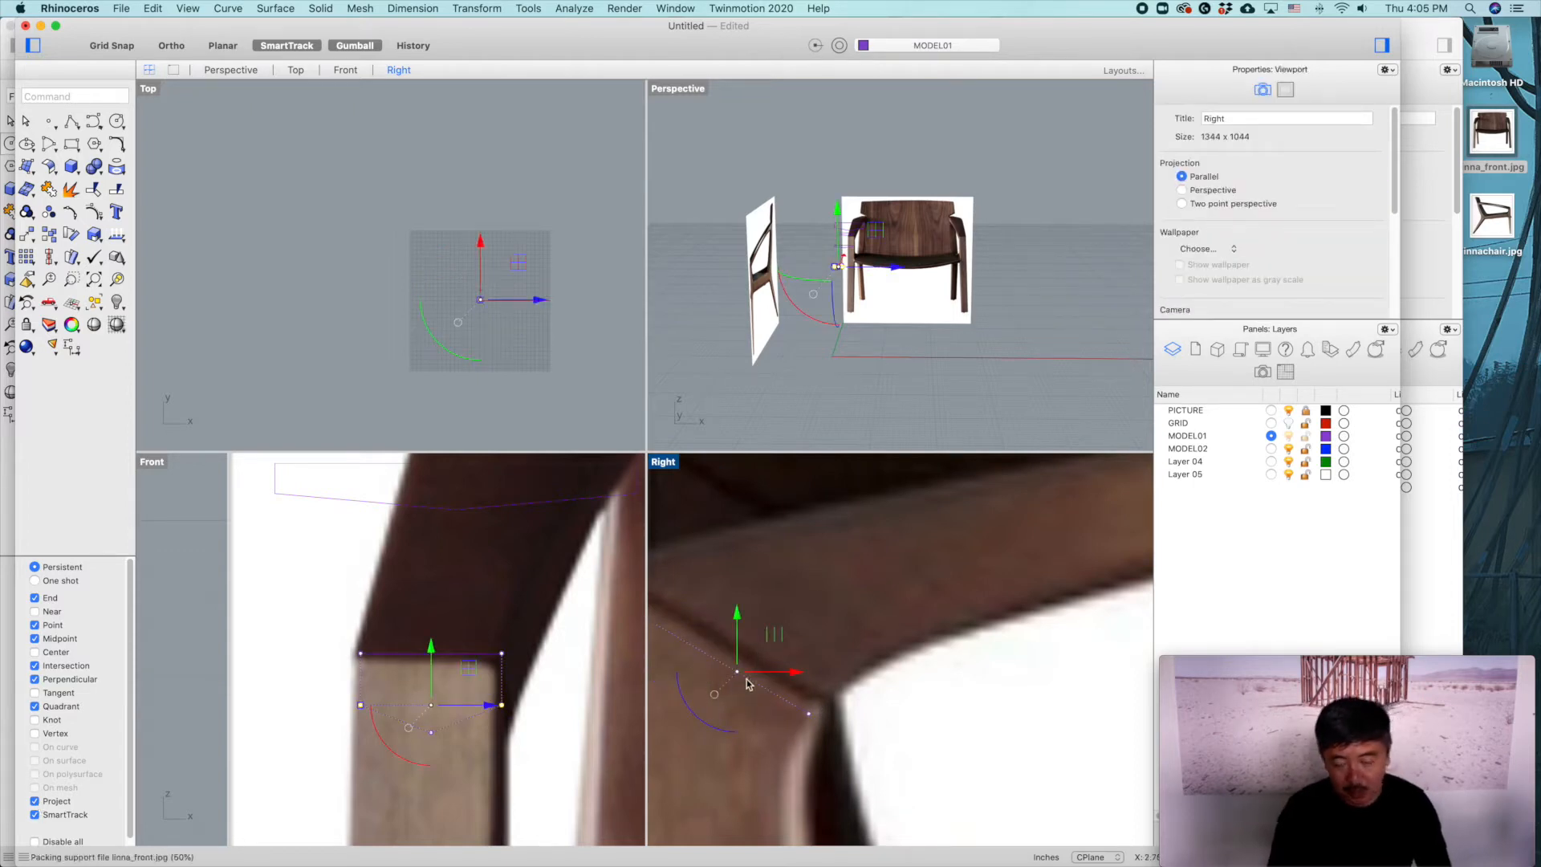
{"action": "left_click_drag", "start_coordinate": [764, 643], "coordinate": [803, 655]}
{"action": "key", "text": "super+z"}
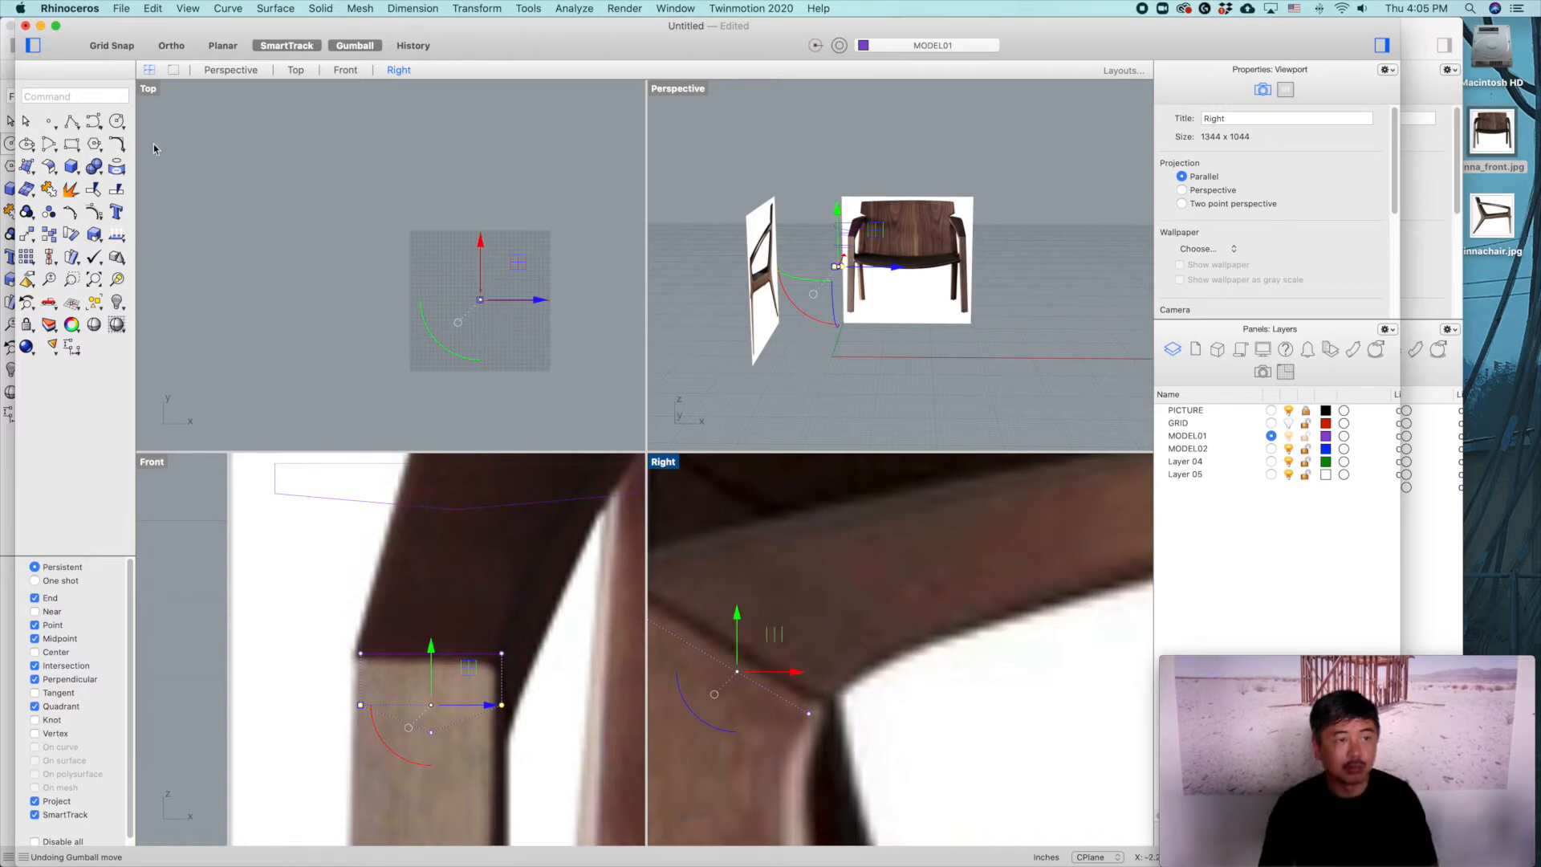
{"action": "type", "text": "M"}
{"action": "key", "text": "Return"}
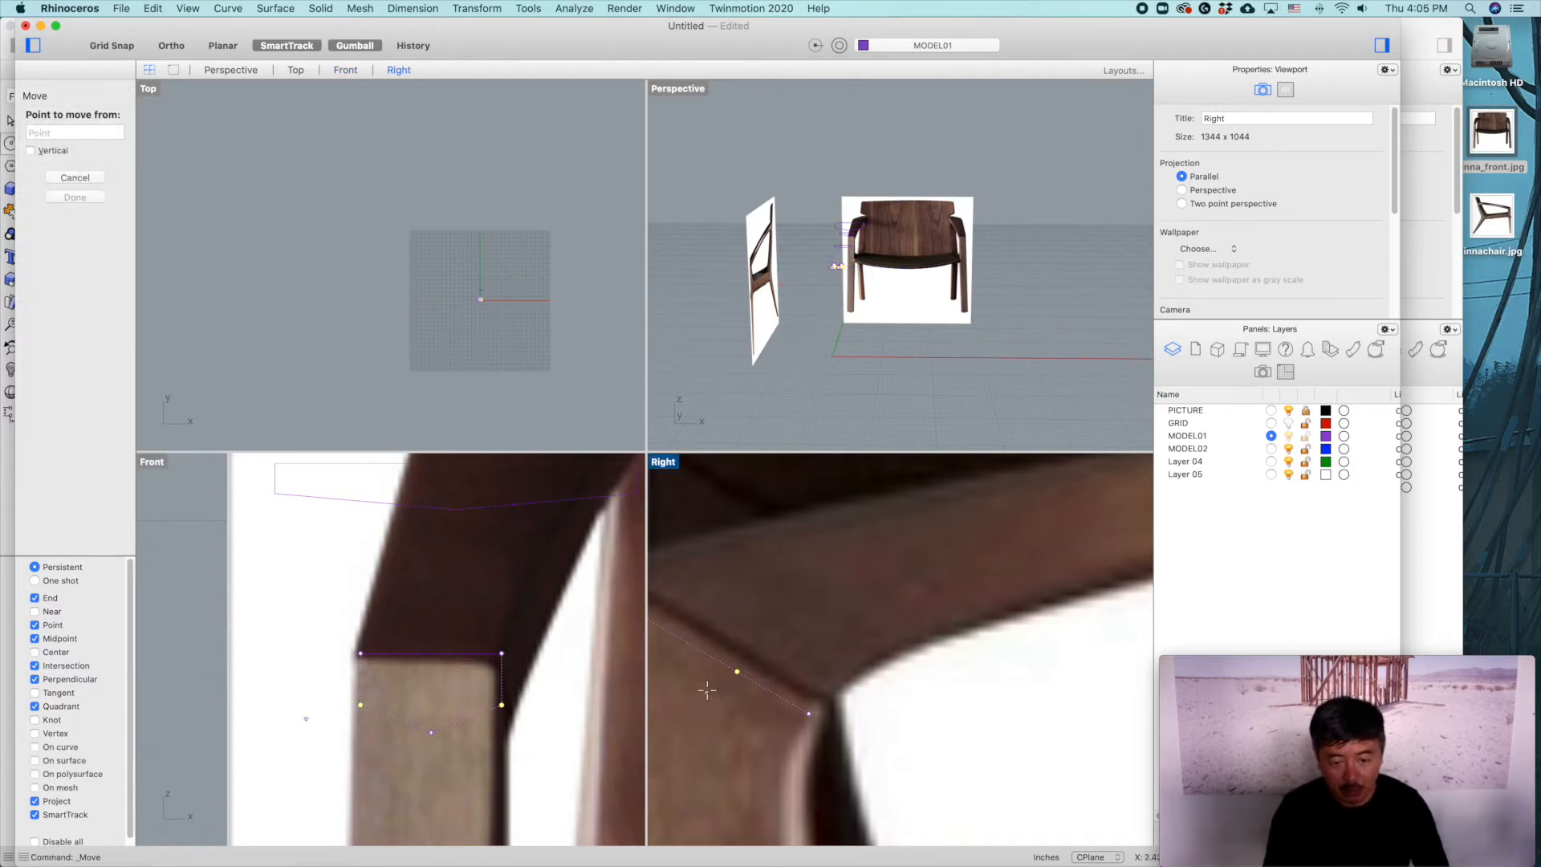
{"action": "left_click", "coordinate": [737, 671]}
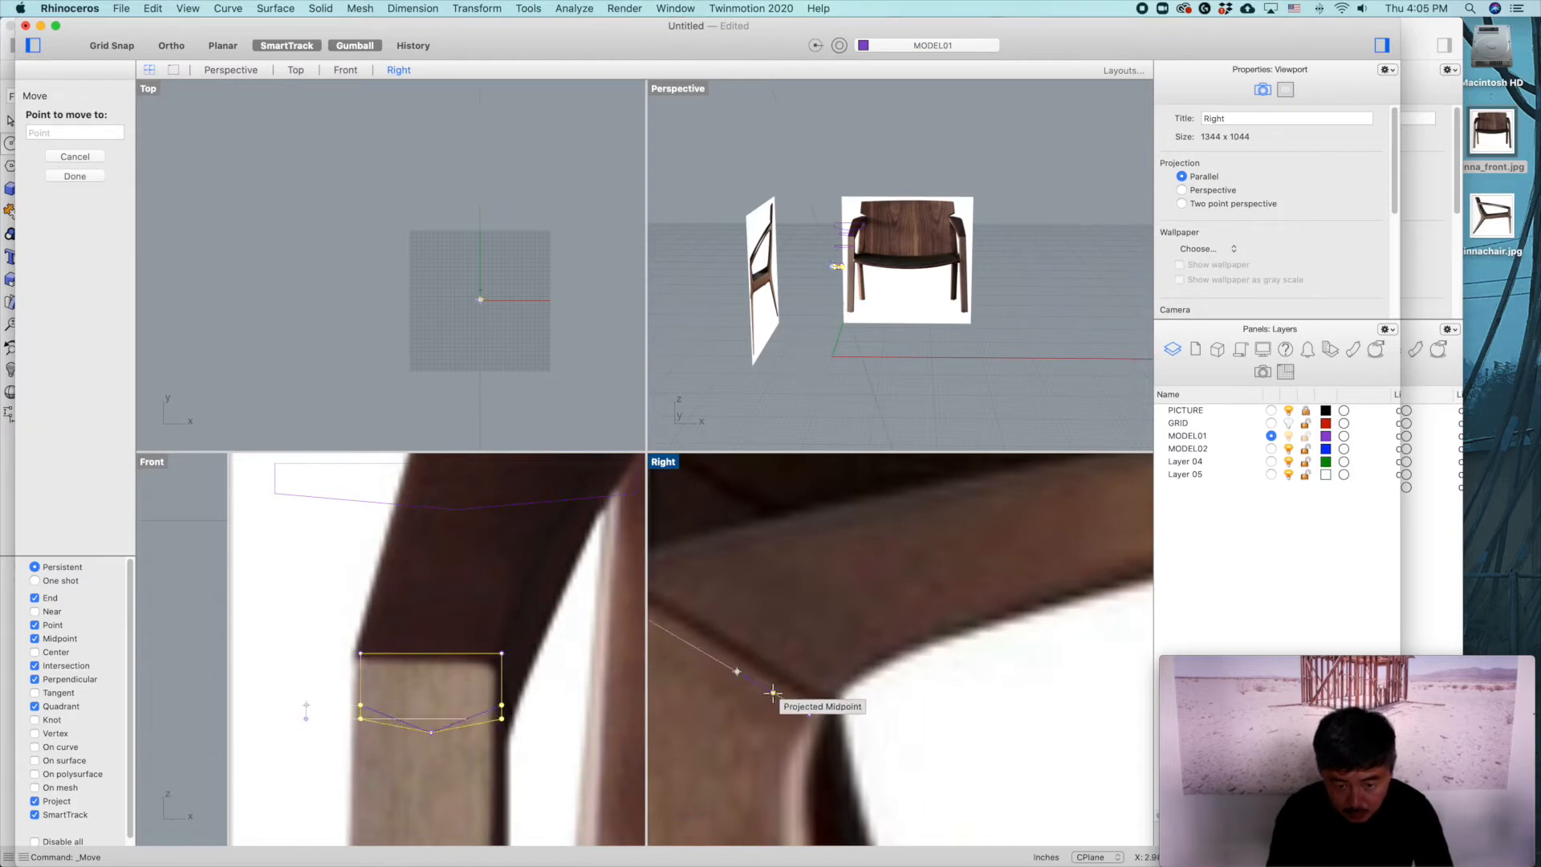
{"action": "left_click", "coordinate": [789, 702]}
{"action": "key", "text": "Escape"}
Step: Examine the middle, rear and rearmost profiles along the armrest in the Right view
{"action": "scroll", "coordinate": [835, 653], "scroll_direction": "down", "scroll_amount": 3}
{"action": "right_click_drag", "start_coordinate": [814, 663], "coordinate": [911, 593]}
{"action": "left_click", "coordinate": [911, 584]}
{"action": "scroll", "coordinate": [912, 586], "scroll_direction": "up", "scroll_amount": 3}
{"action": "scroll", "coordinate": [959, 593], "scroll_direction": "up", "scroll_amount": 3}
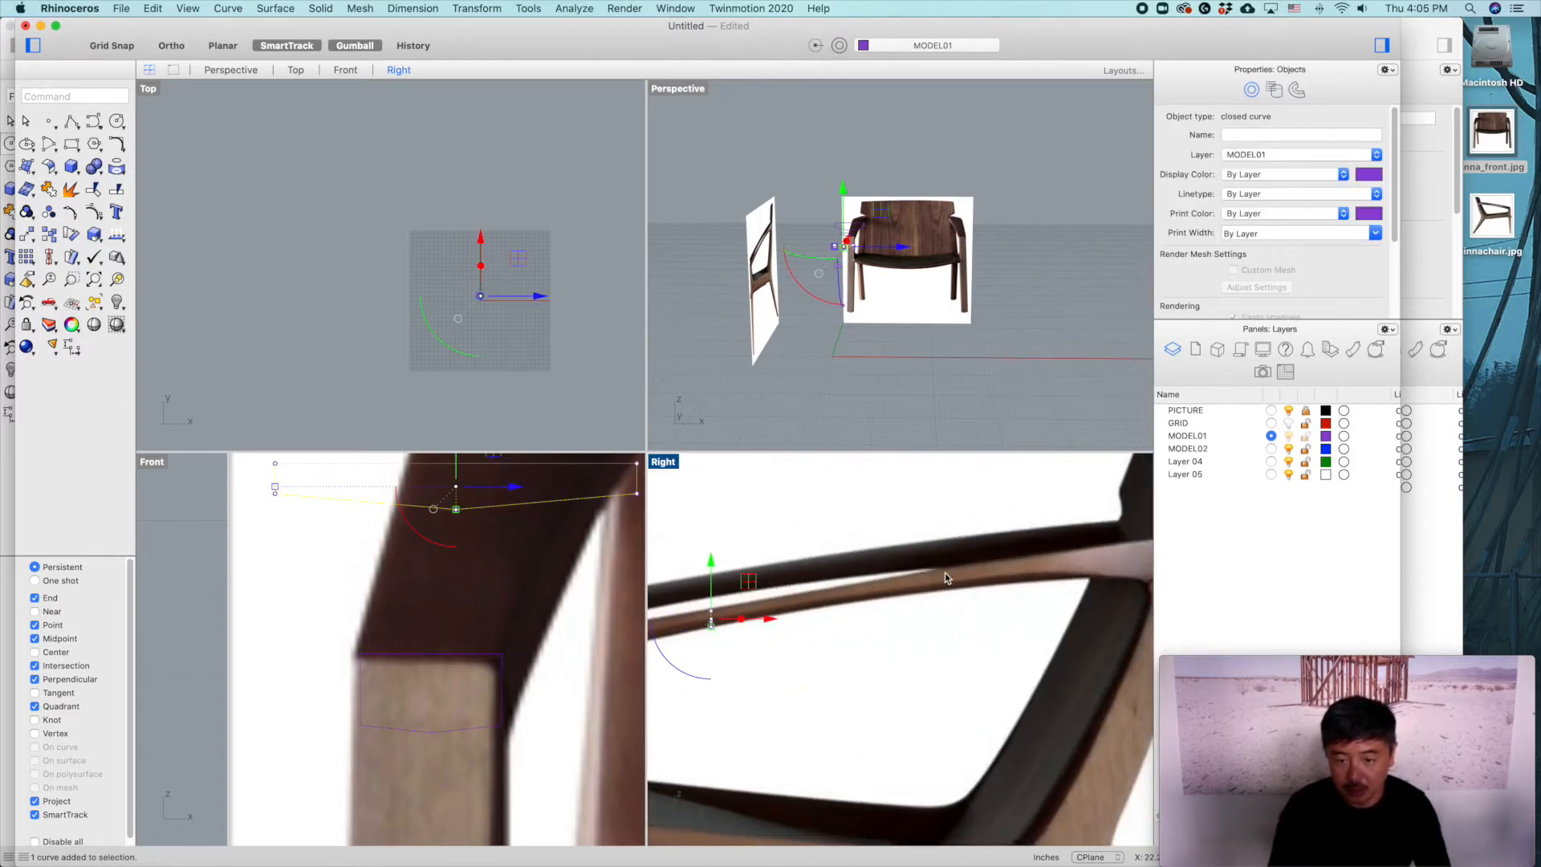
{"action": "left_click_drag", "start_coordinate": [963, 586], "coordinate": [952, 579]}
{"action": "right_click_drag", "start_coordinate": [952, 579], "coordinate": [931, 586]}
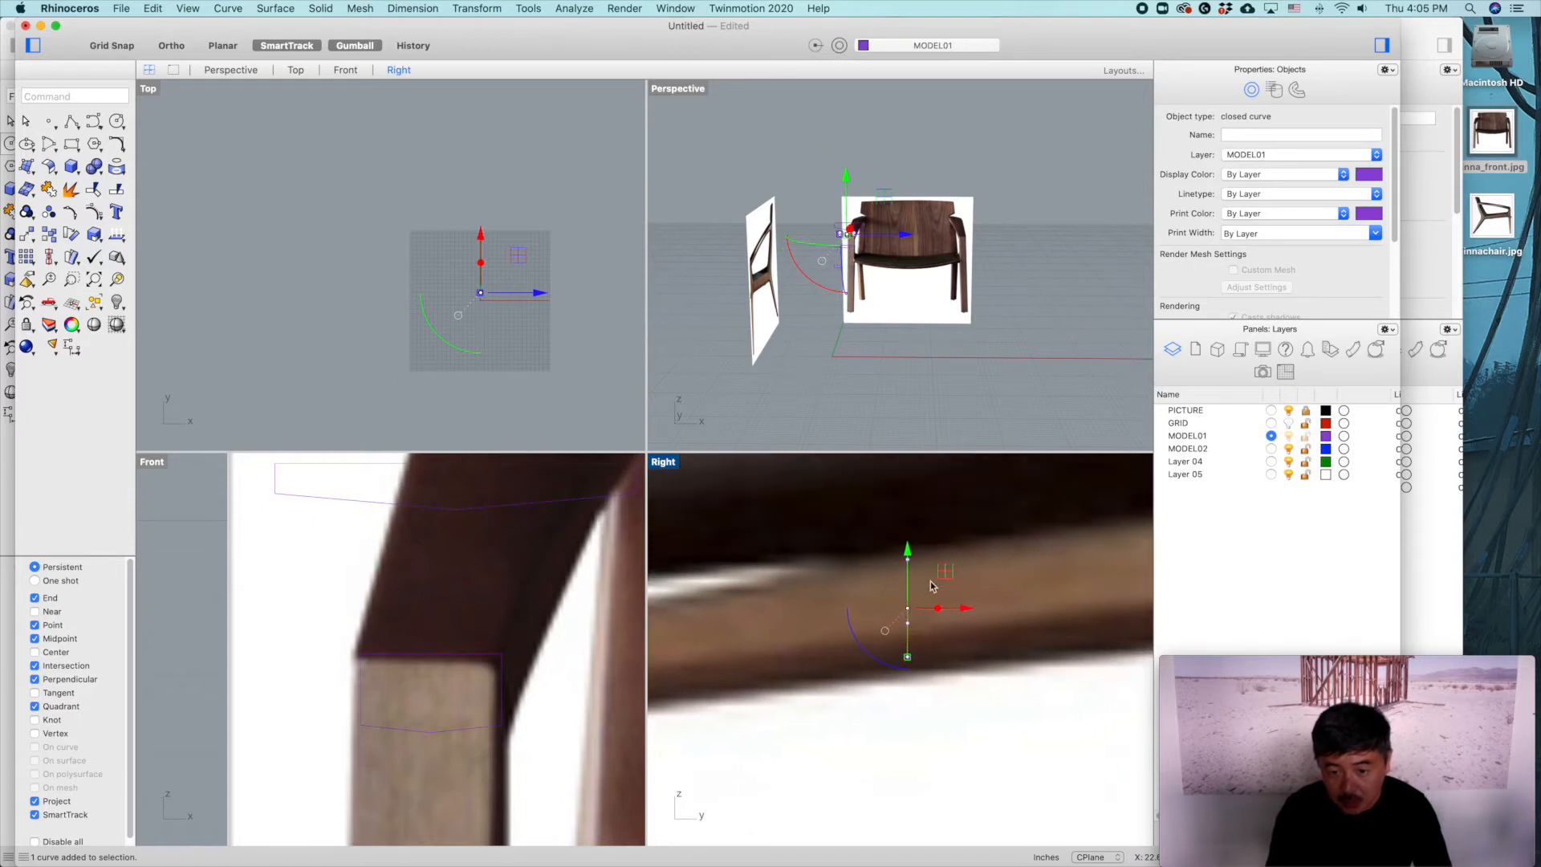
{"action": "left_click_drag", "start_coordinate": [912, 667], "coordinate": [906, 669]}
{"action": "right_click_drag", "start_coordinate": [1007, 673], "coordinate": [720, 637]}
{"action": "scroll", "coordinate": [891, 615], "scroll_direction": "down", "scroll_amount": 4}
{"action": "left_click", "coordinate": [894, 600]}
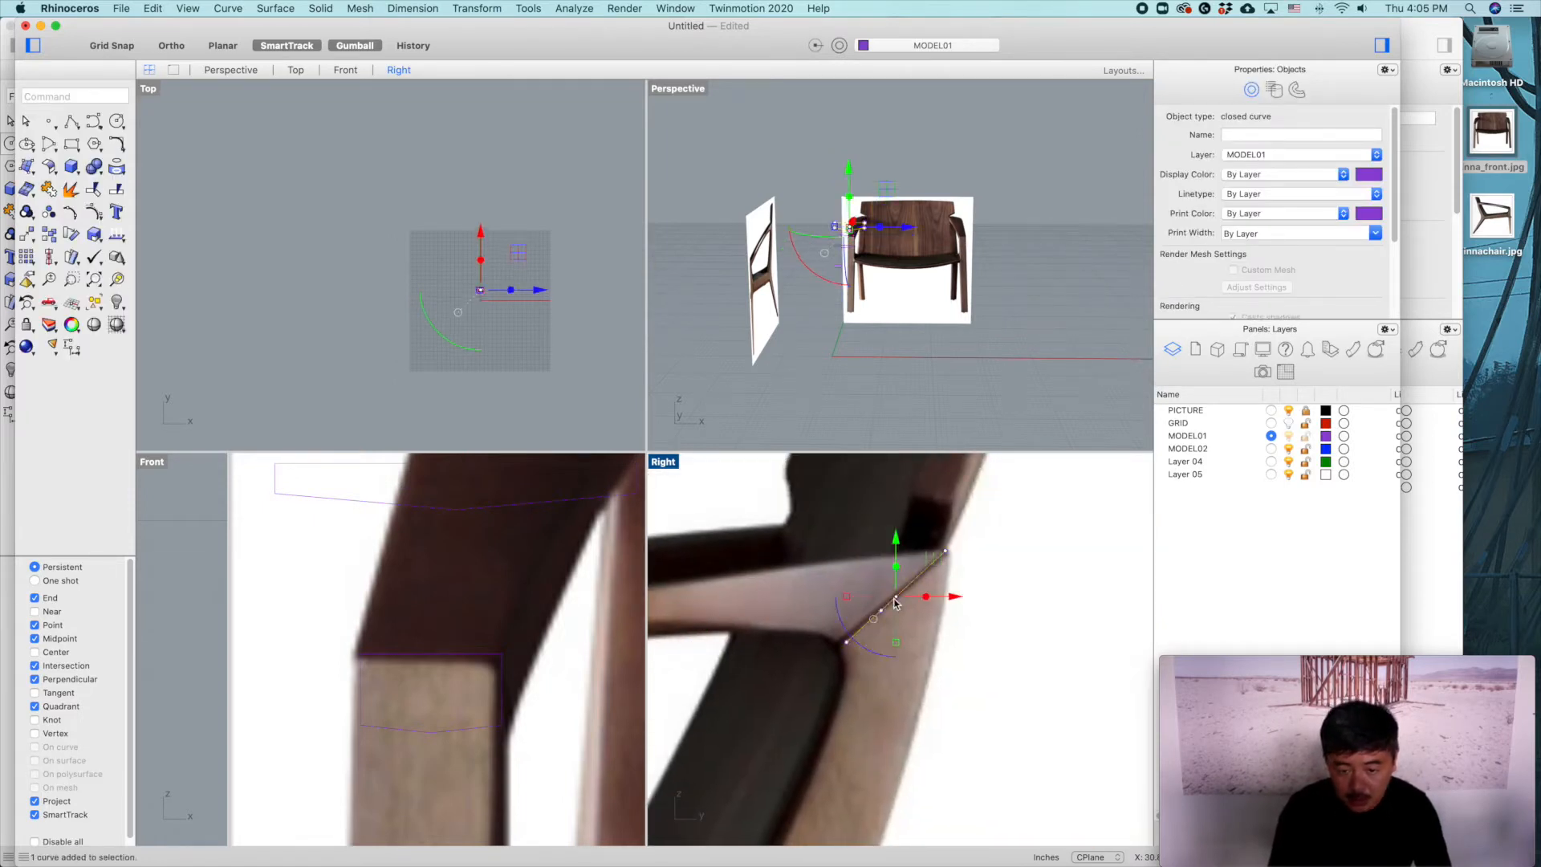
Step: In the Front view, narrow the middle and rear profiles and shift them sideways to fit the pictured armrest
{"action": "scroll", "coordinate": [525, 579], "scroll_direction": "down", "scroll_amount": 3}
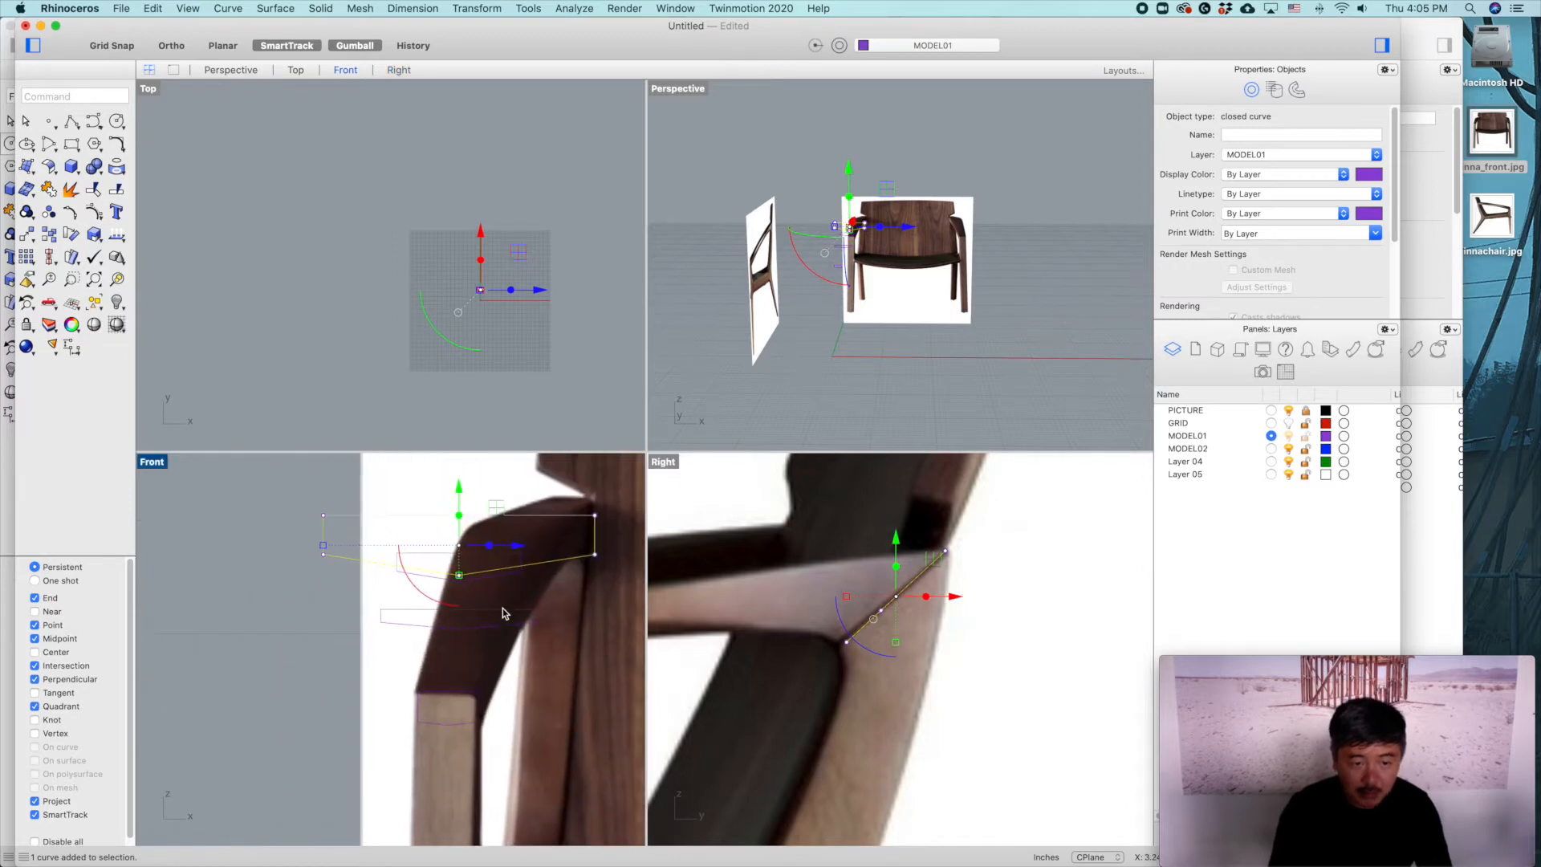
{"action": "right_click_drag", "start_coordinate": [504, 613], "coordinate": [385, 630]}
{"action": "left_click", "coordinate": [387, 627]}
{"action": "left_click_drag", "start_coordinate": [263, 638], "coordinate": [393, 638]}
{"action": "left_click", "coordinate": [392, 578]}
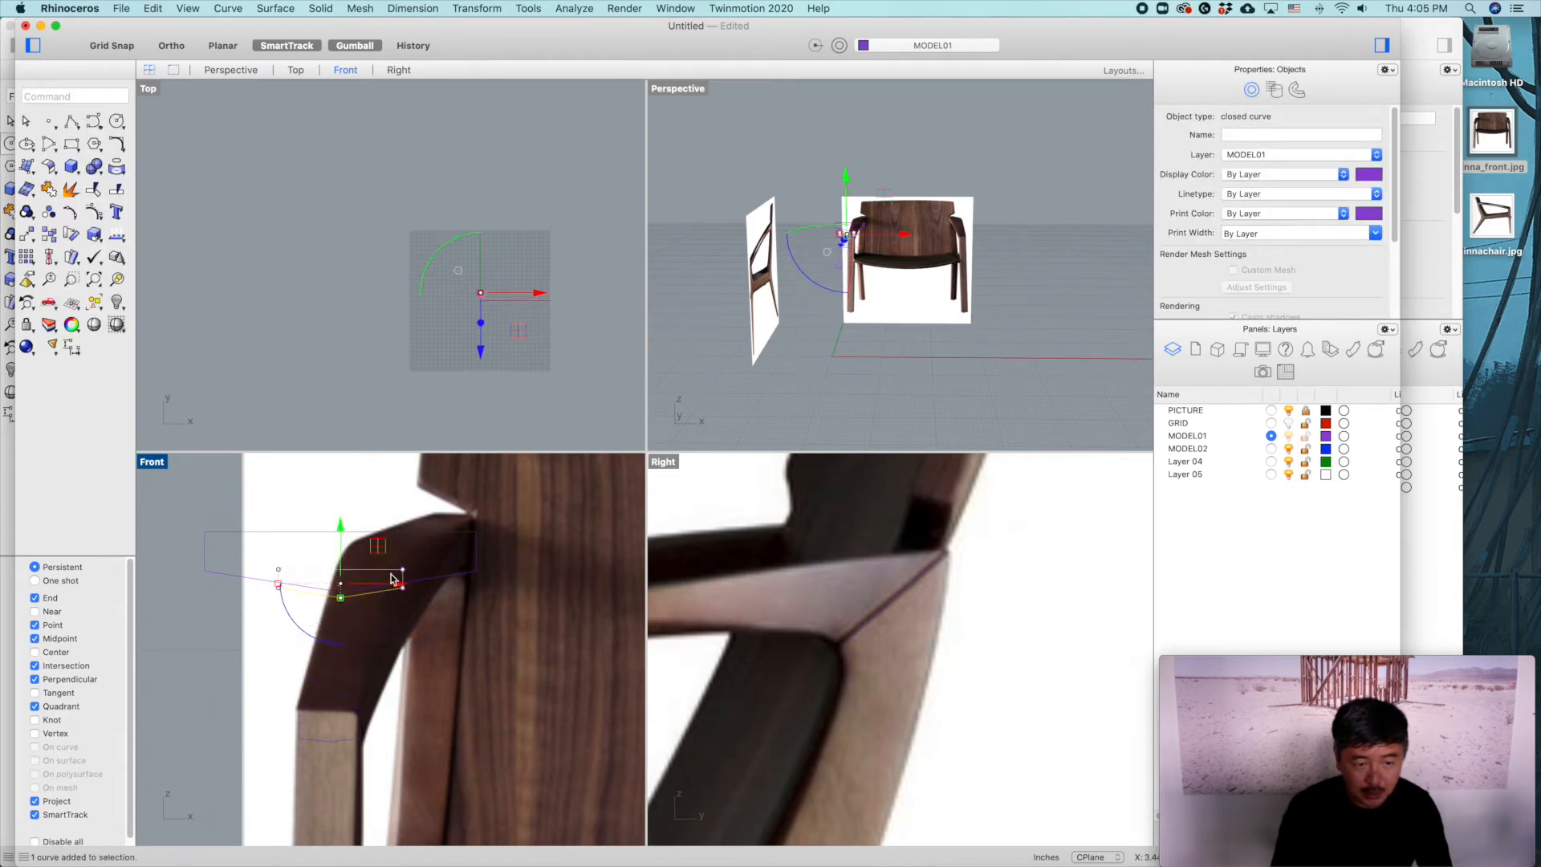
{"action": "left_click_drag", "start_coordinate": [277, 583], "coordinate": [299, 583]}
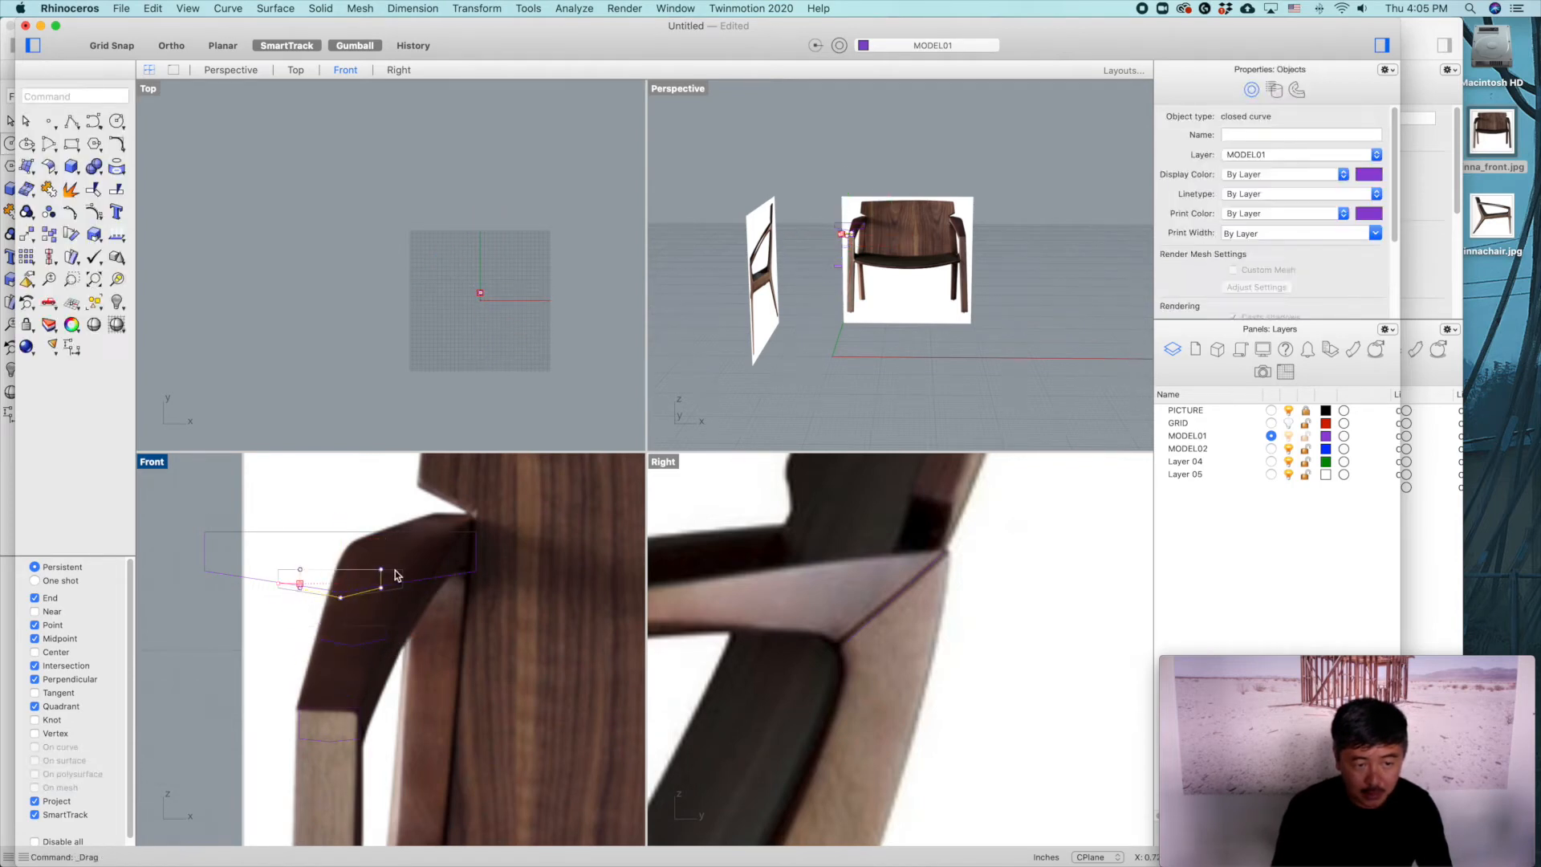
{"action": "left_click_drag", "start_coordinate": [393, 592], "coordinate": [426, 591]}
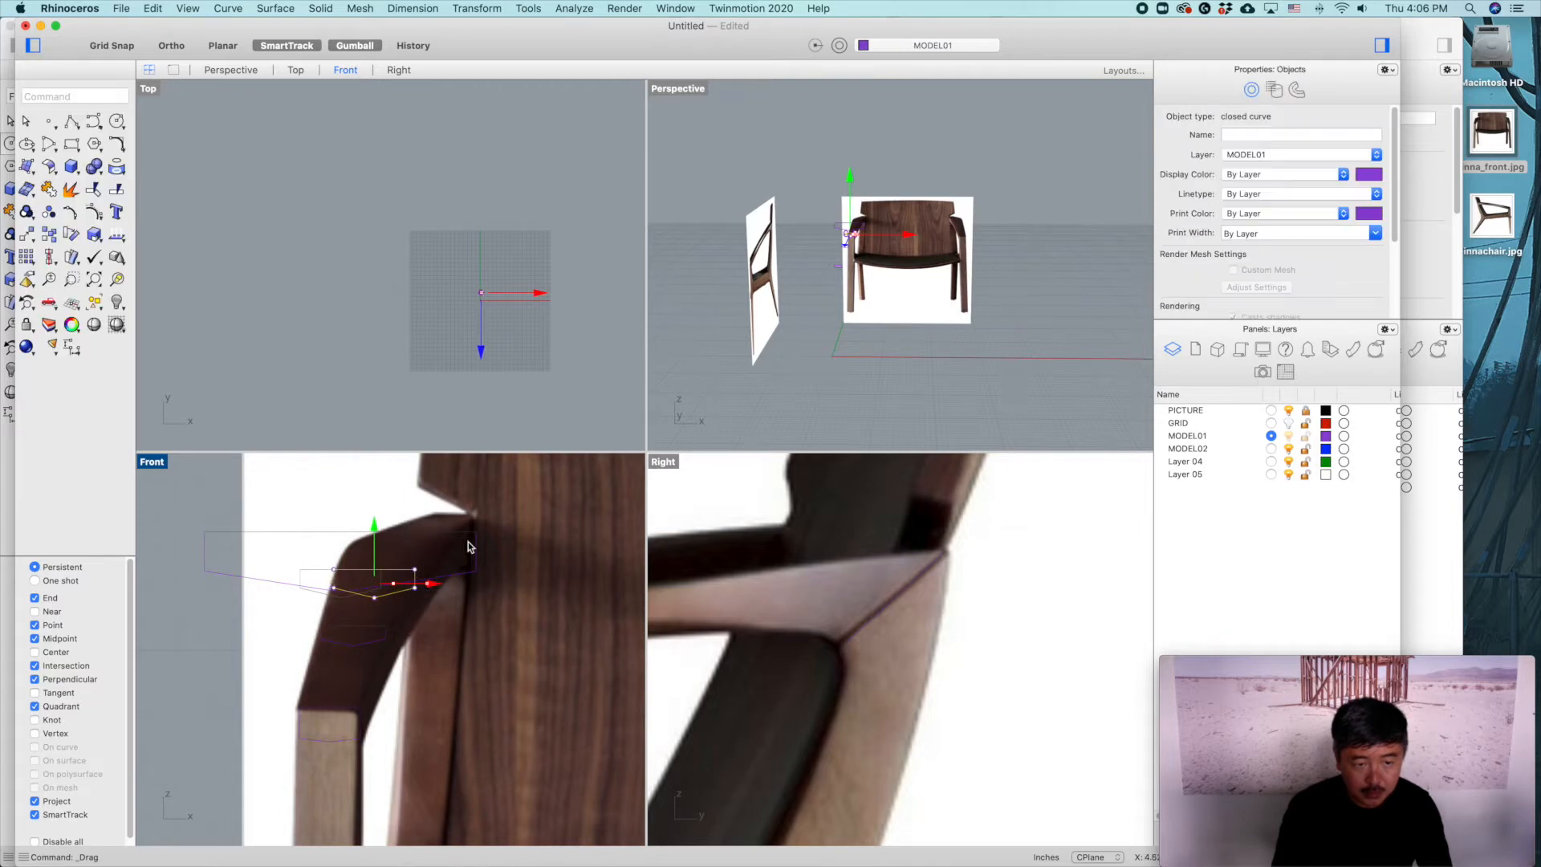
Step: Narrow the rearmost profile and move it to the armrest's inner end beside the backrest in the Front view
{"action": "left_click", "coordinate": [468, 535]}
{"action": "left_click_drag", "start_coordinate": [205, 563], "coordinate": [299, 571]}
{"action": "left_click_drag", "start_coordinate": [395, 562], "coordinate": [484, 571]}
{"action": "left_click_drag", "start_coordinate": [391, 567], "coordinate": [487, 562]}
Step: In the Right view, move the rearmost profile's two side corner points down the diagonal joint, close to its lowest point
{"action": "scroll", "coordinate": [940, 672], "scroll_direction": "up", "scroll_amount": 3}
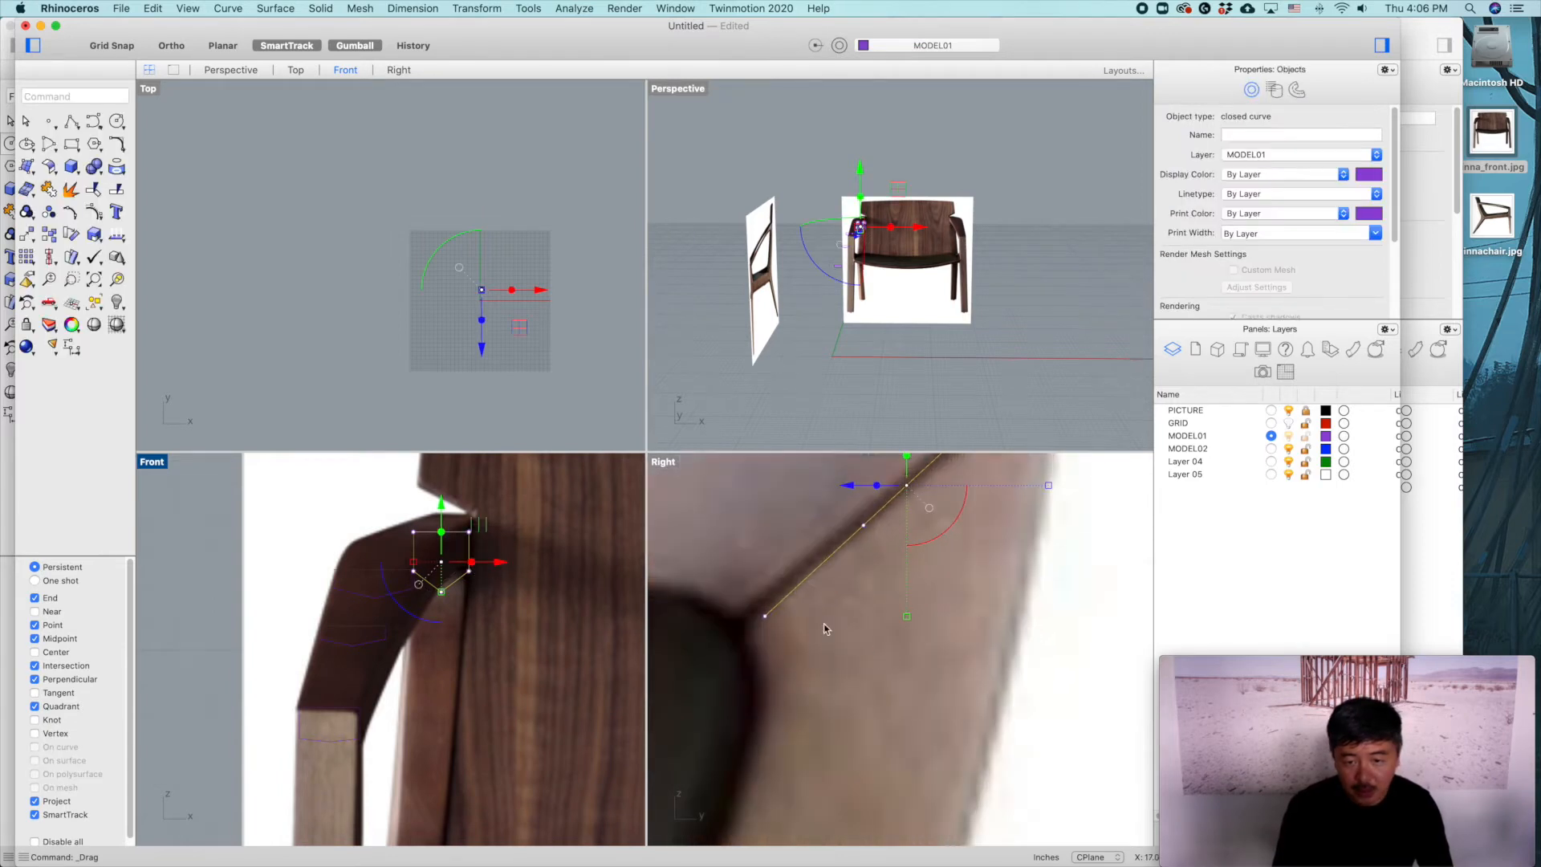
{"action": "left_click", "coordinate": [766, 618]}
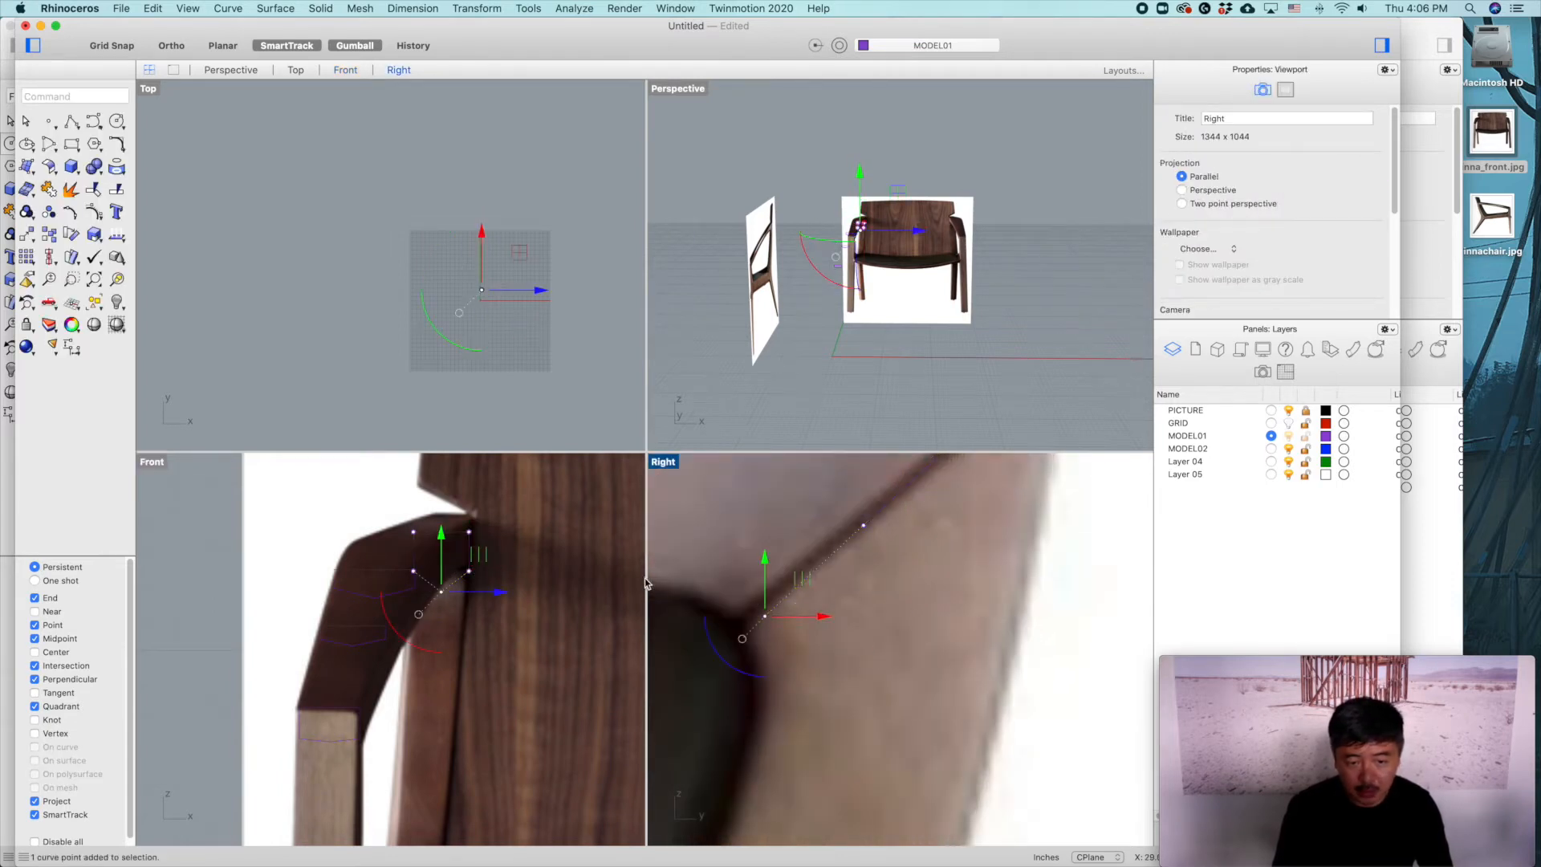
{"action": "left_click", "coordinate": [847, 514]}
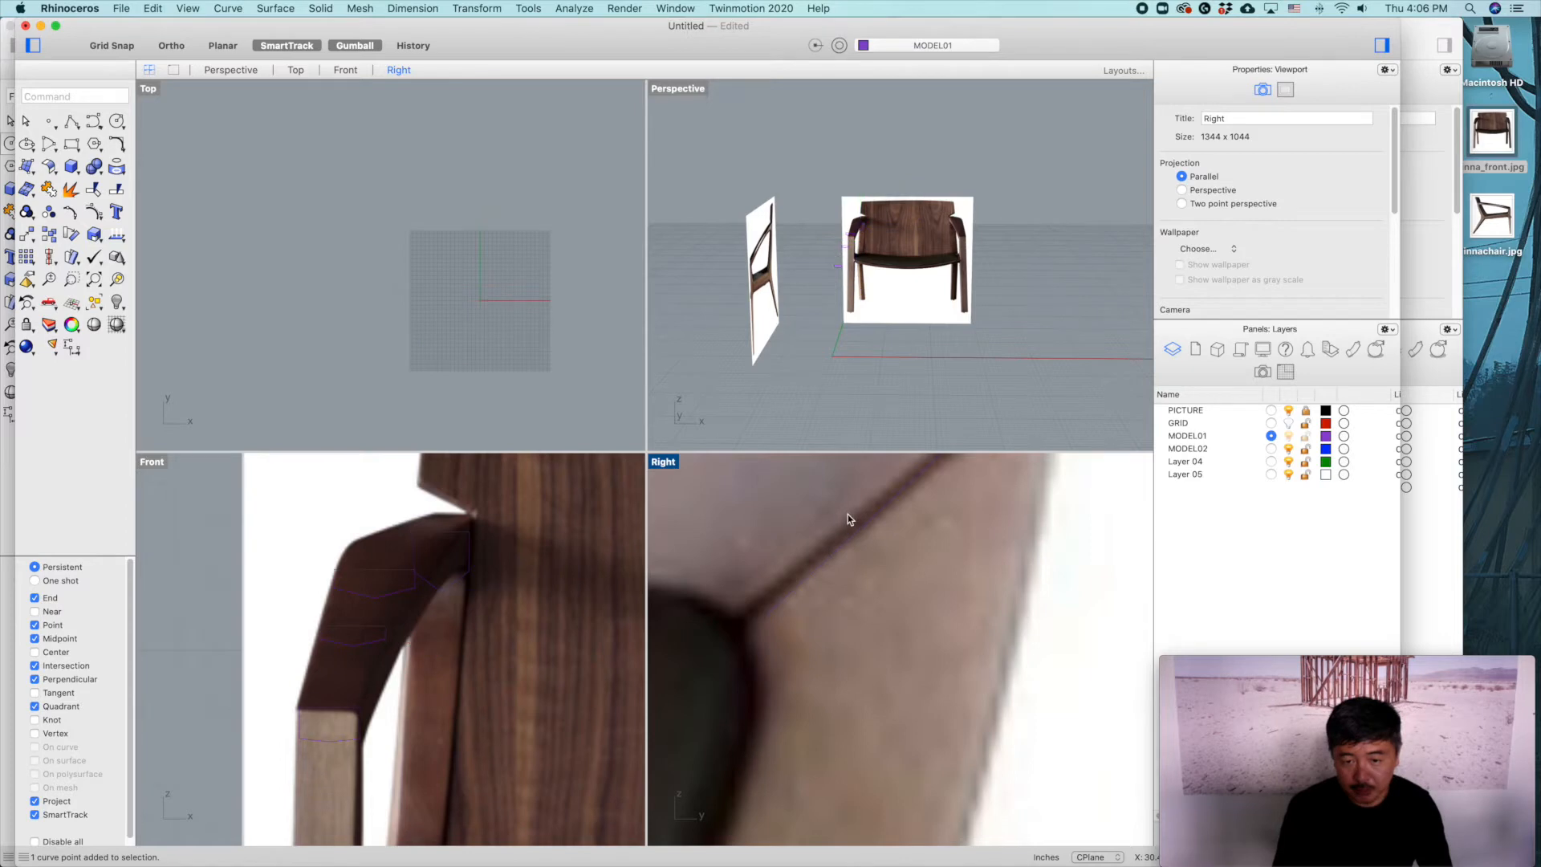
{"action": "left_click", "coordinate": [836, 553]}
{"action": "left_click_drag", "start_coordinate": [837, 509], "coordinate": [915, 573]}
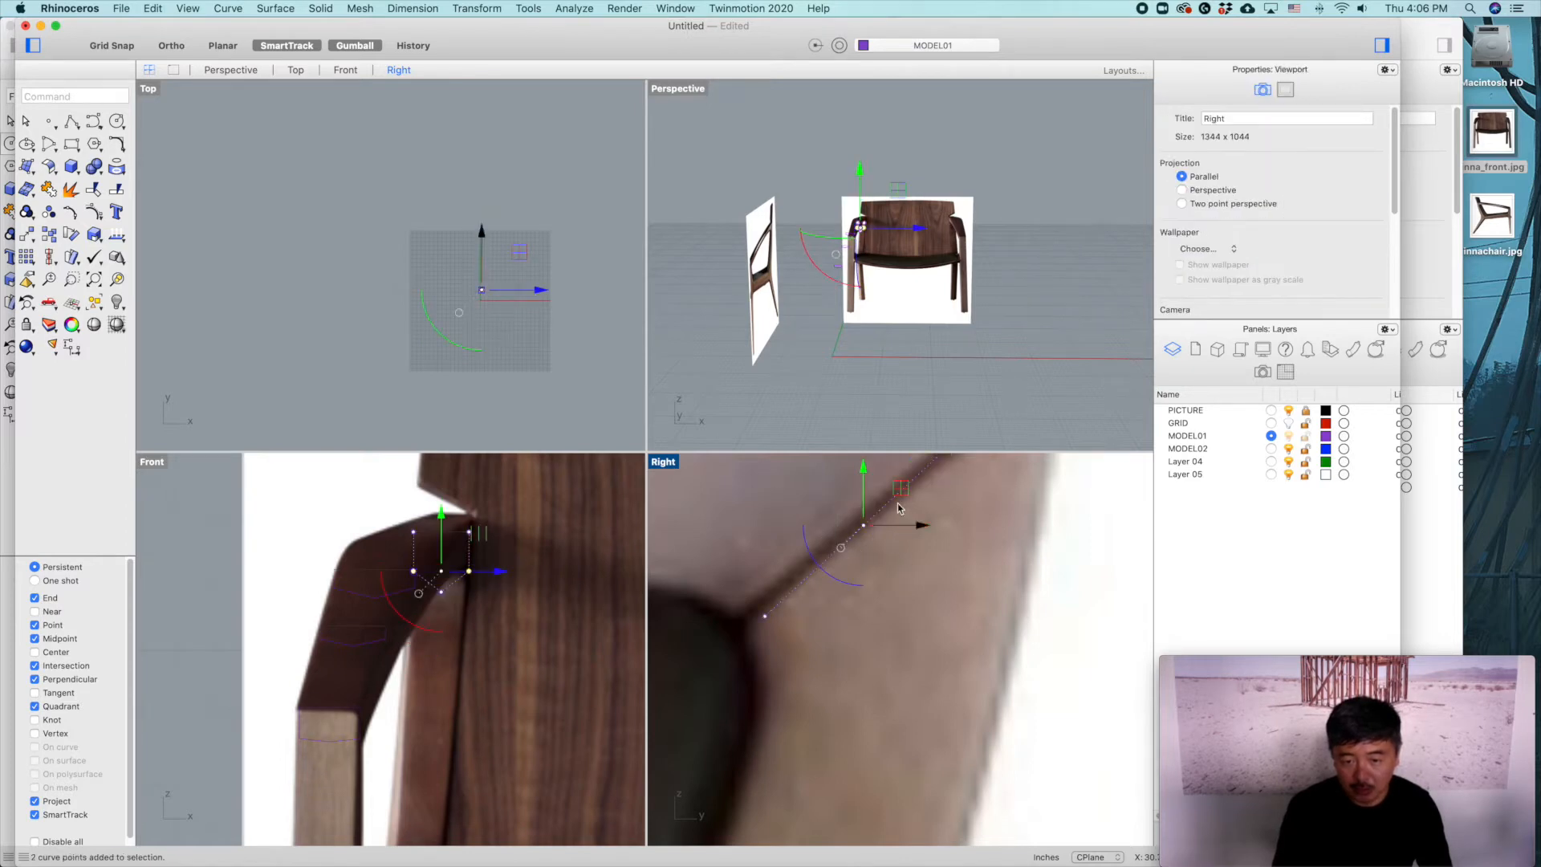
{"action": "type", "text": "n"}
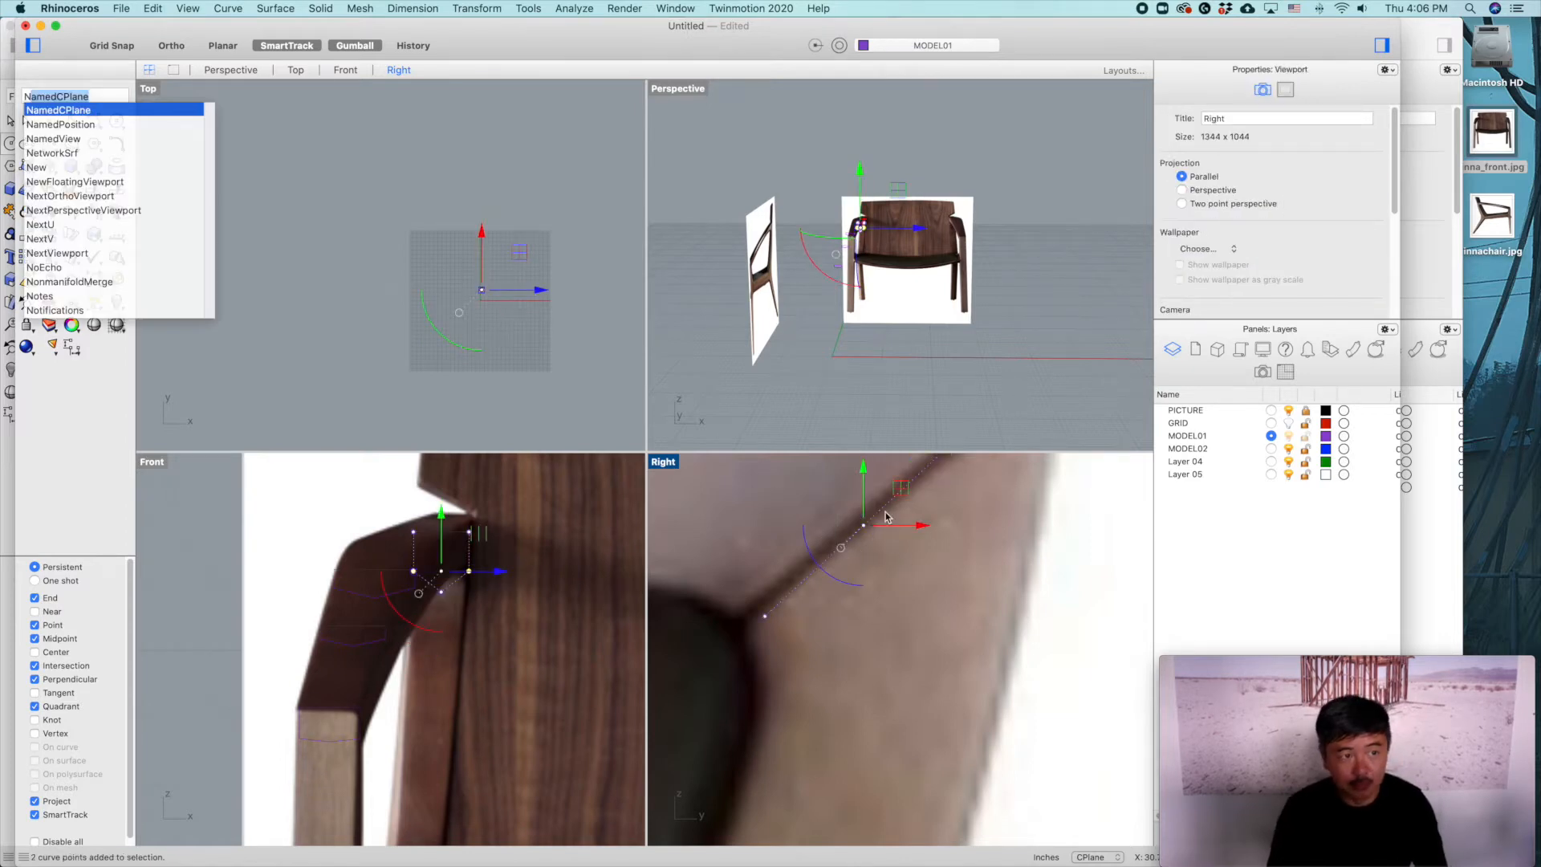
{"action": "key", "text": "Escape"}
{"action": "type", "text": "m"}
{"action": "key", "text": "Return"}
{"action": "left_click", "coordinate": [864, 525]}
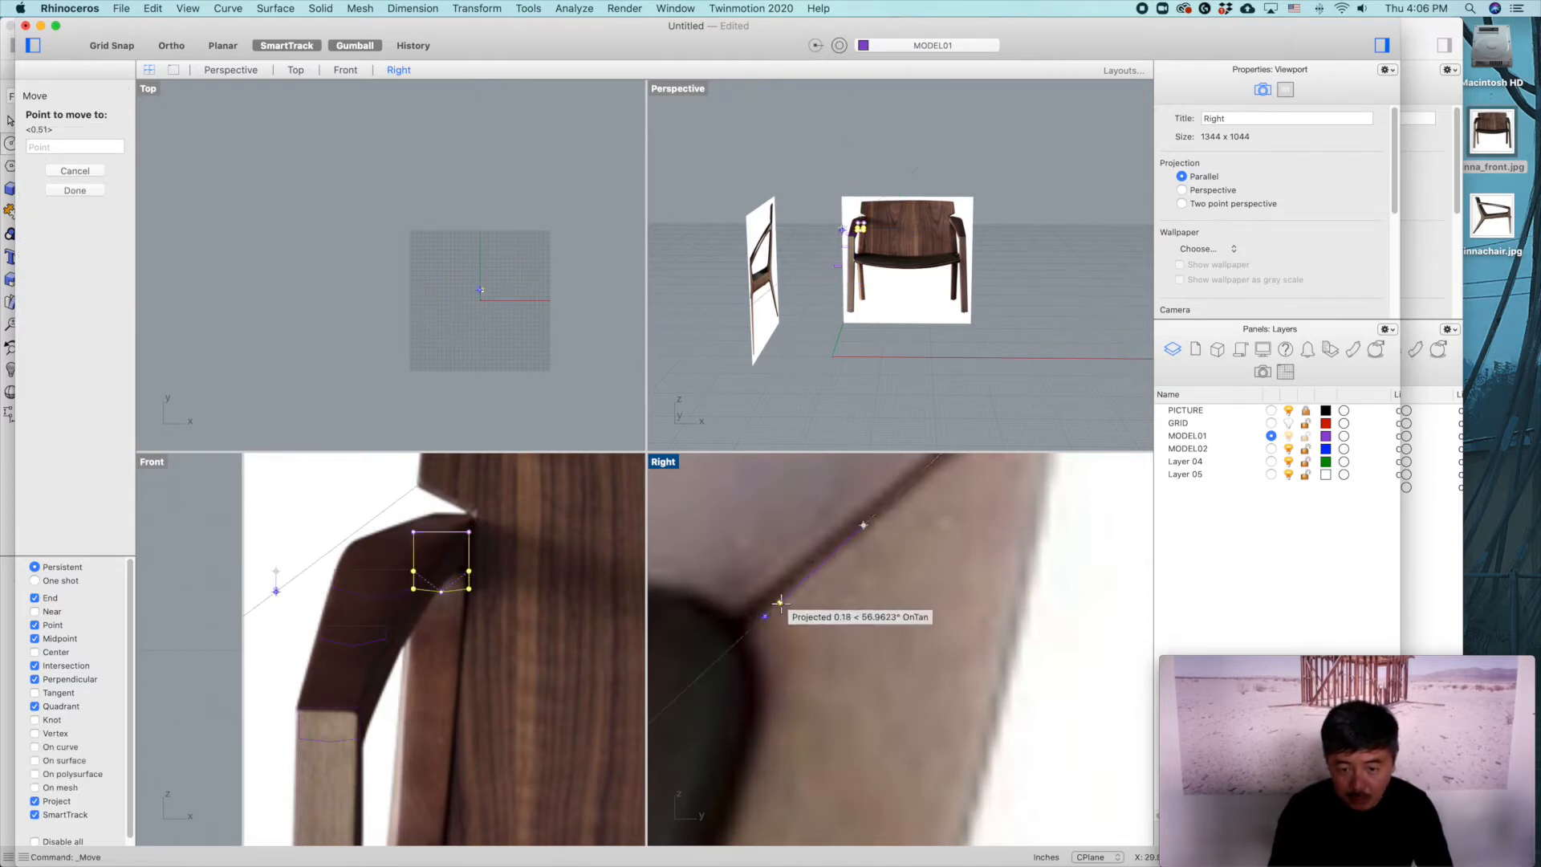
{"action": "left_click", "coordinate": [781, 602]}
{"action": "left_click", "coordinate": [1018, 332]}
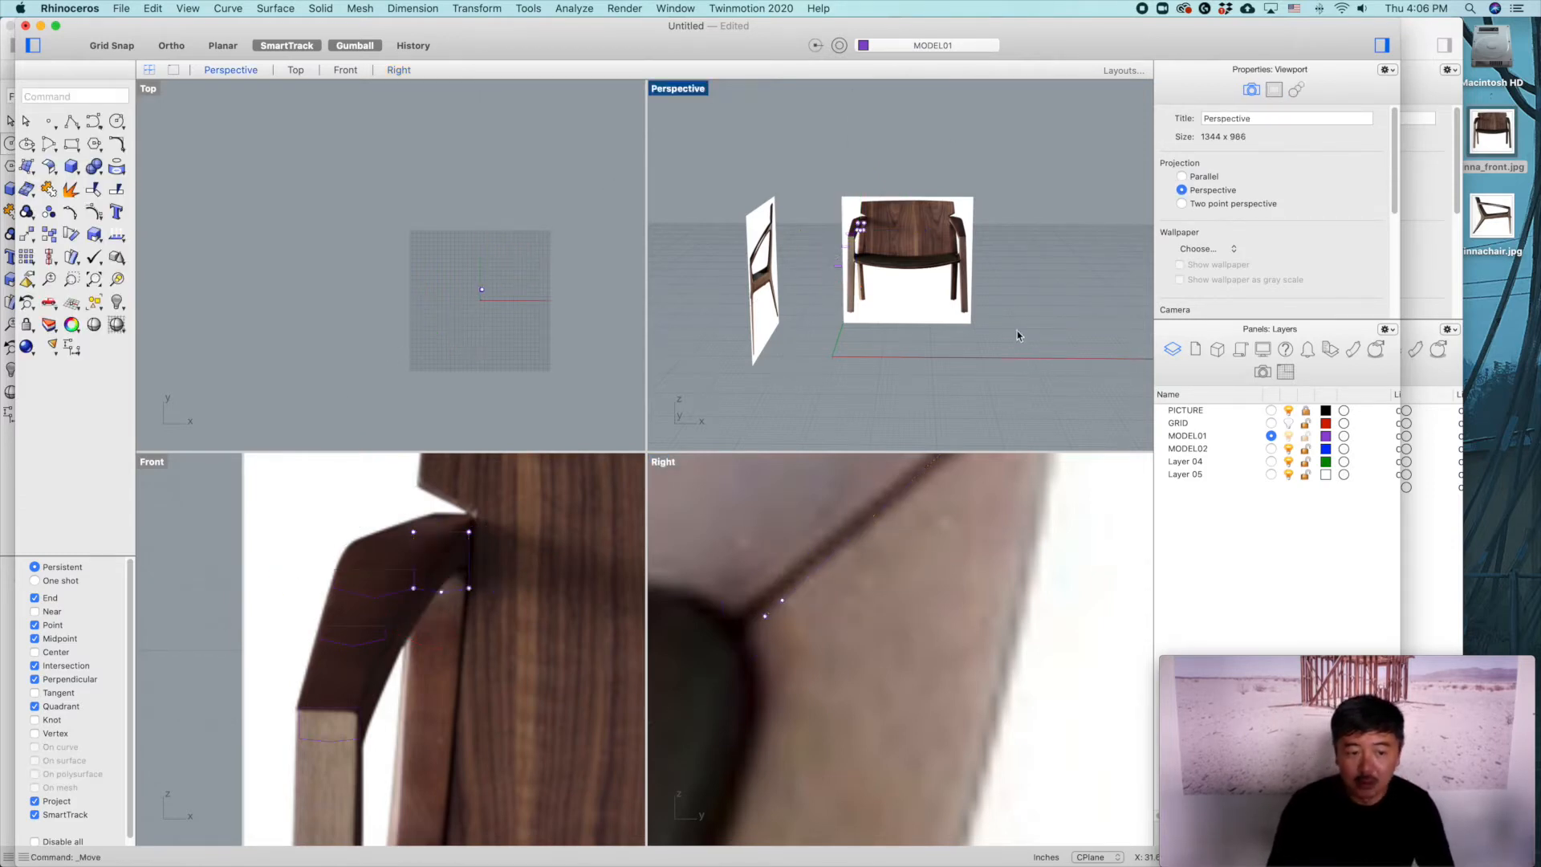
{"action": "key", "text": "Escape"}
Step: Examine the rearmost profile's new shape in the Perspective view, then maximise that view and orbit to see all four profiles
{"action": "right_click_drag", "start_coordinate": [1014, 271], "coordinate": [968, 312]}
{"action": "scroll", "coordinate": [933, 166], "scroll_direction": "up", "scroll_amount": 12}
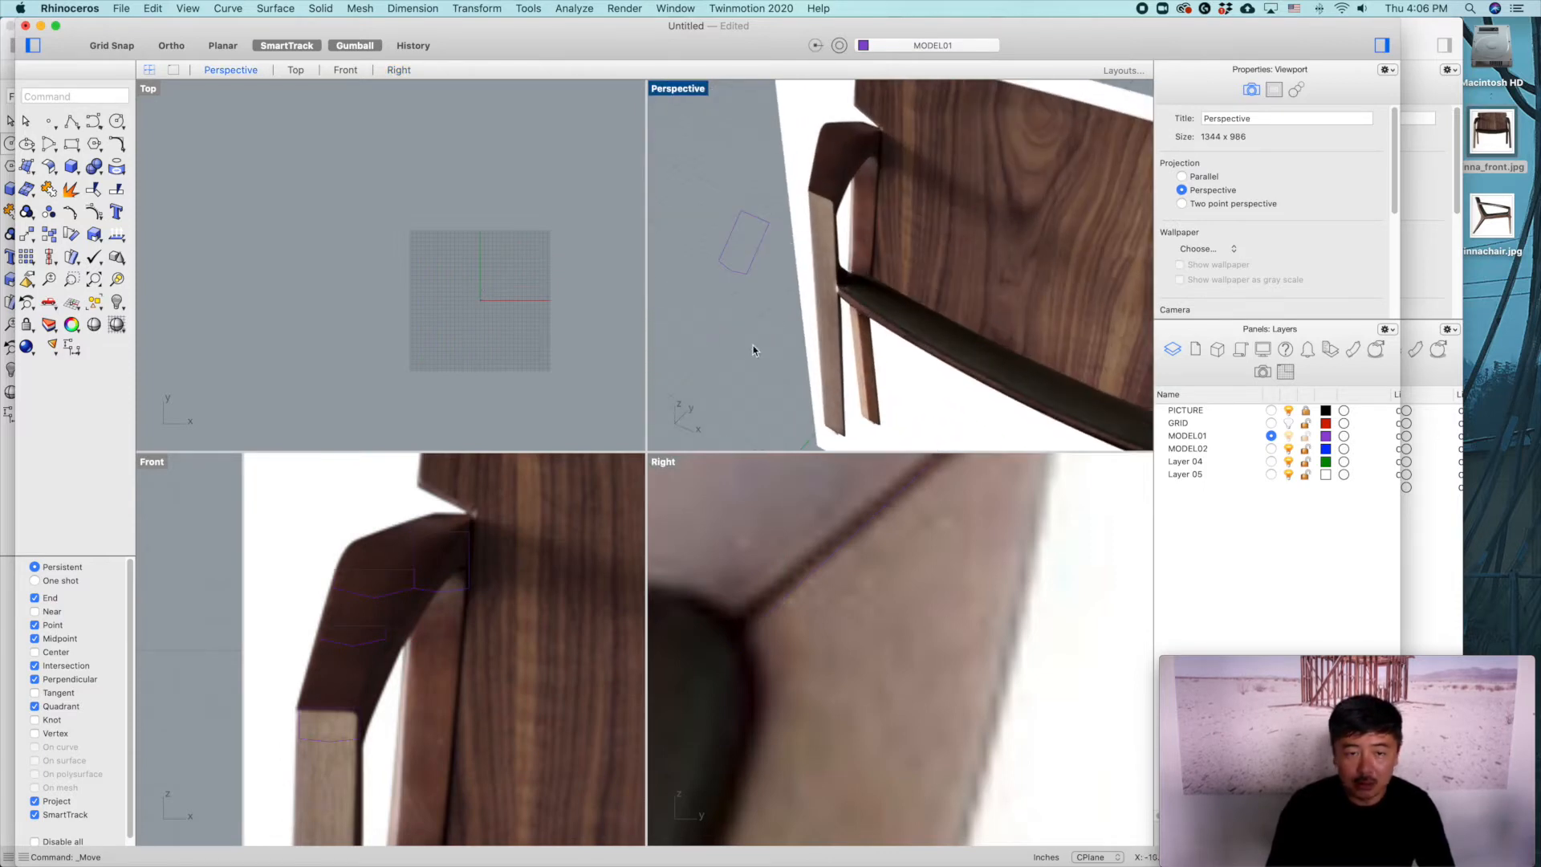
{"action": "left_click", "coordinate": [471, 545]}
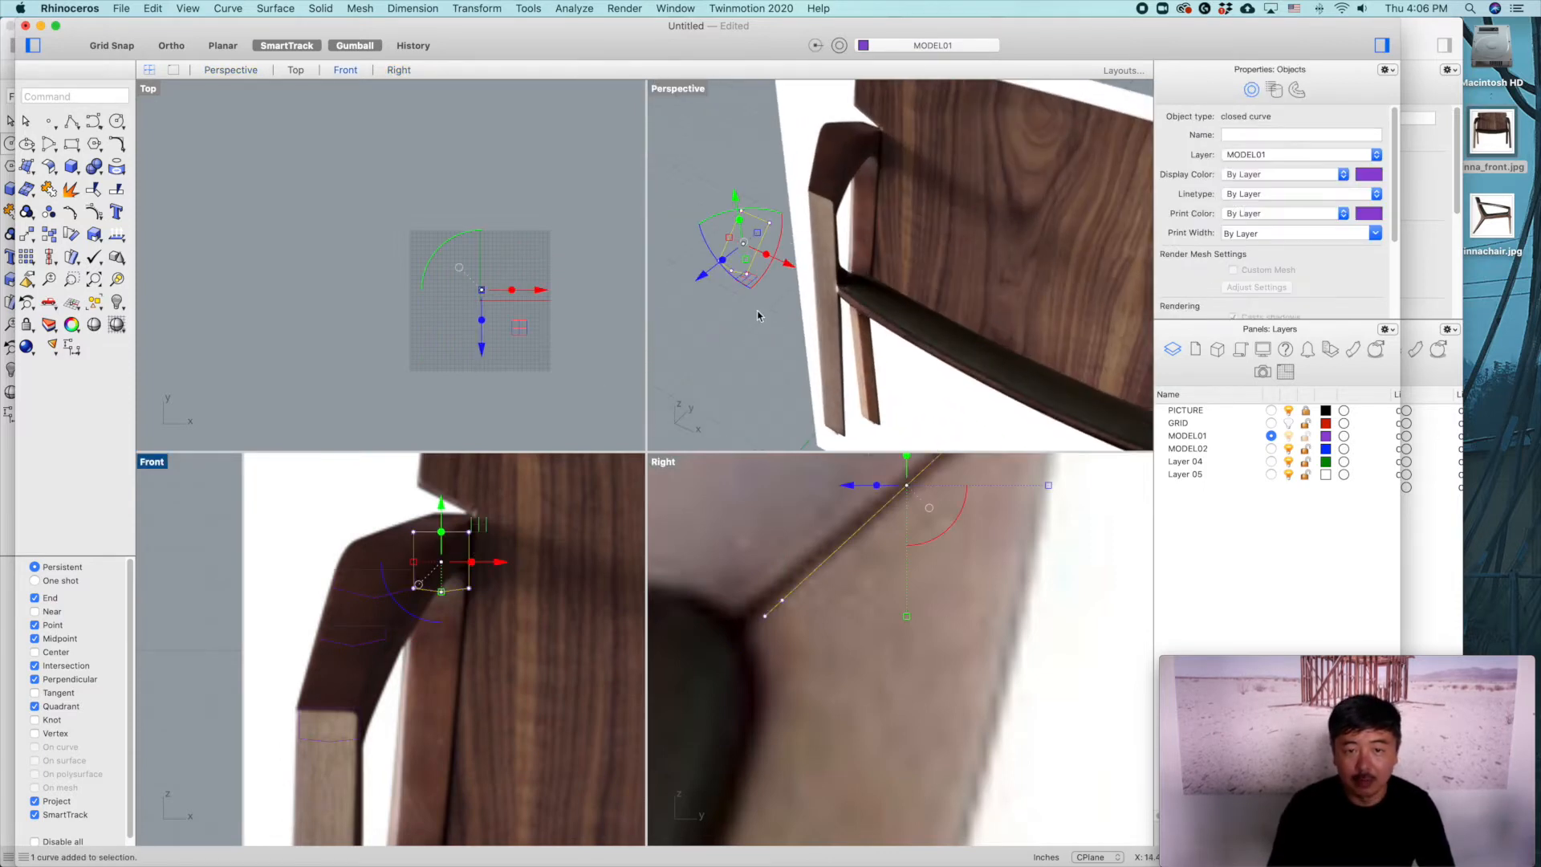
{"action": "left_click", "coordinate": [757, 316]}
{"action": "scroll", "coordinate": [727, 280], "scroll_direction": "down", "scroll_amount": 10}
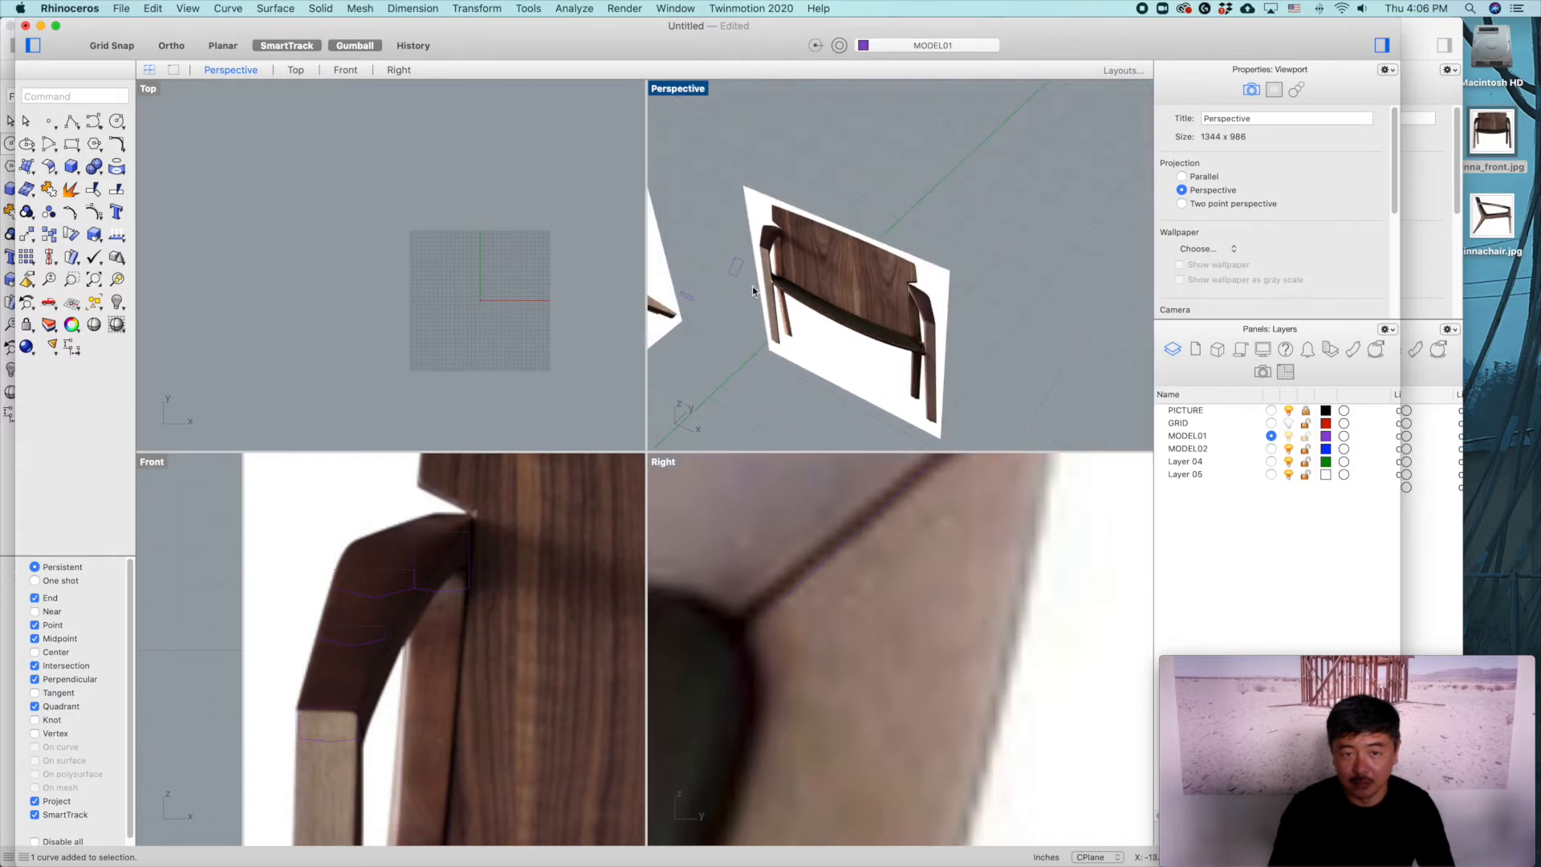
{"action": "right_click_drag", "start_coordinate": [870, 329], "coordinate": [825, 258]}
{"action": "double_click", "coordinate": [661, 94]}
{"action": "right_click_drag", "start_coordinate": [681, 153], "coordinate": [732, 355]}
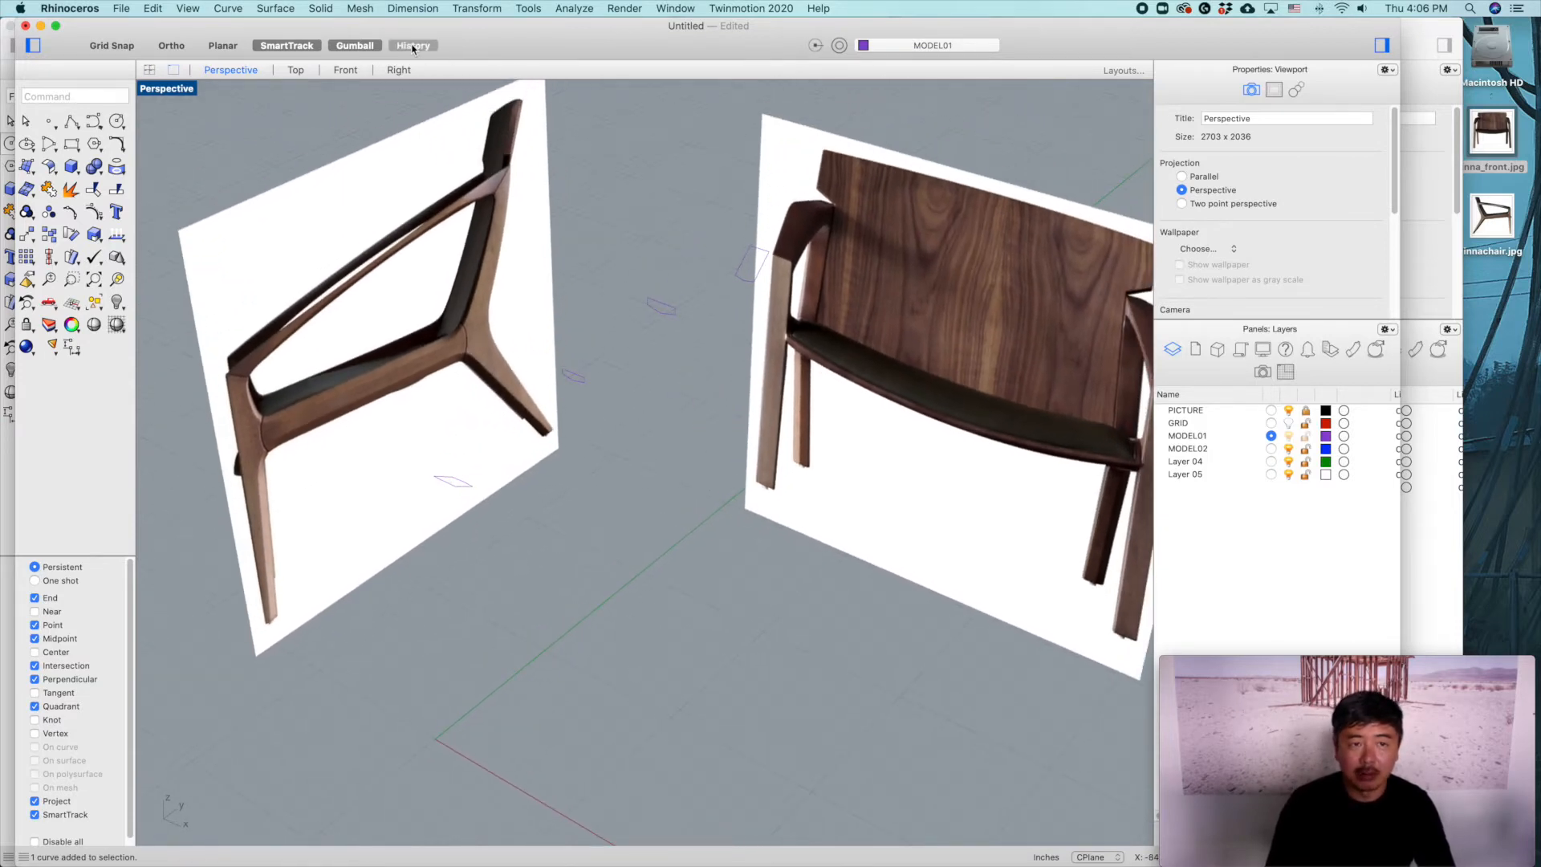
Step: With history recording on, start a Loft and select all four armrest cross-section profiles
{"action": "right_click_drag", "start_coordinate": [450, 488], "coordinate": [464, 451]}
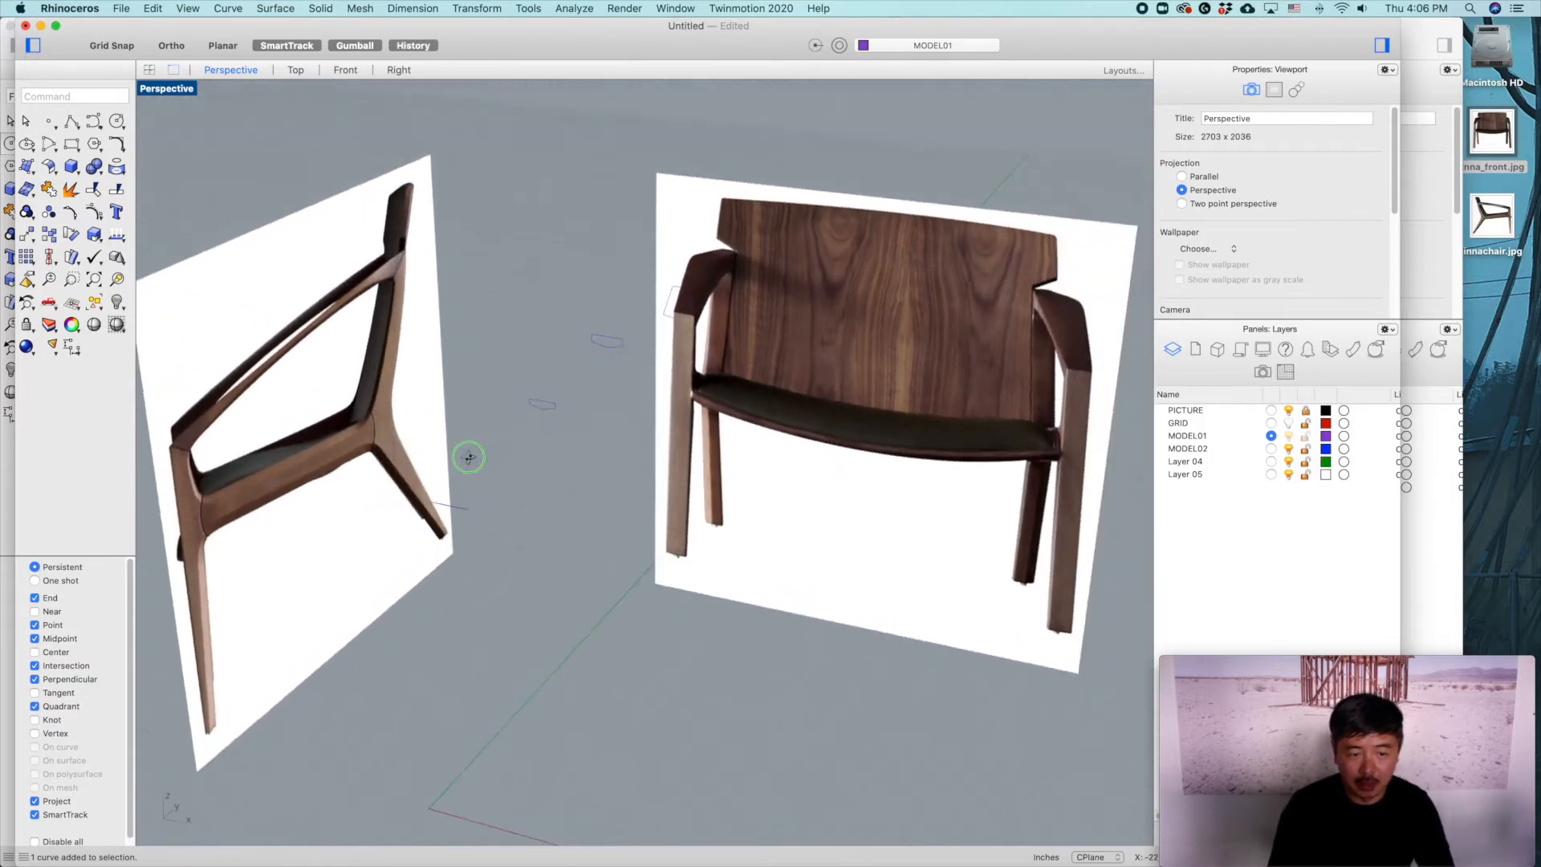
{"action": "right_click_drag", "start_coordinate": [457, 509], "coordinate": [456, 532]}
{"action": "left_click", "coordinate": [454, 522]}
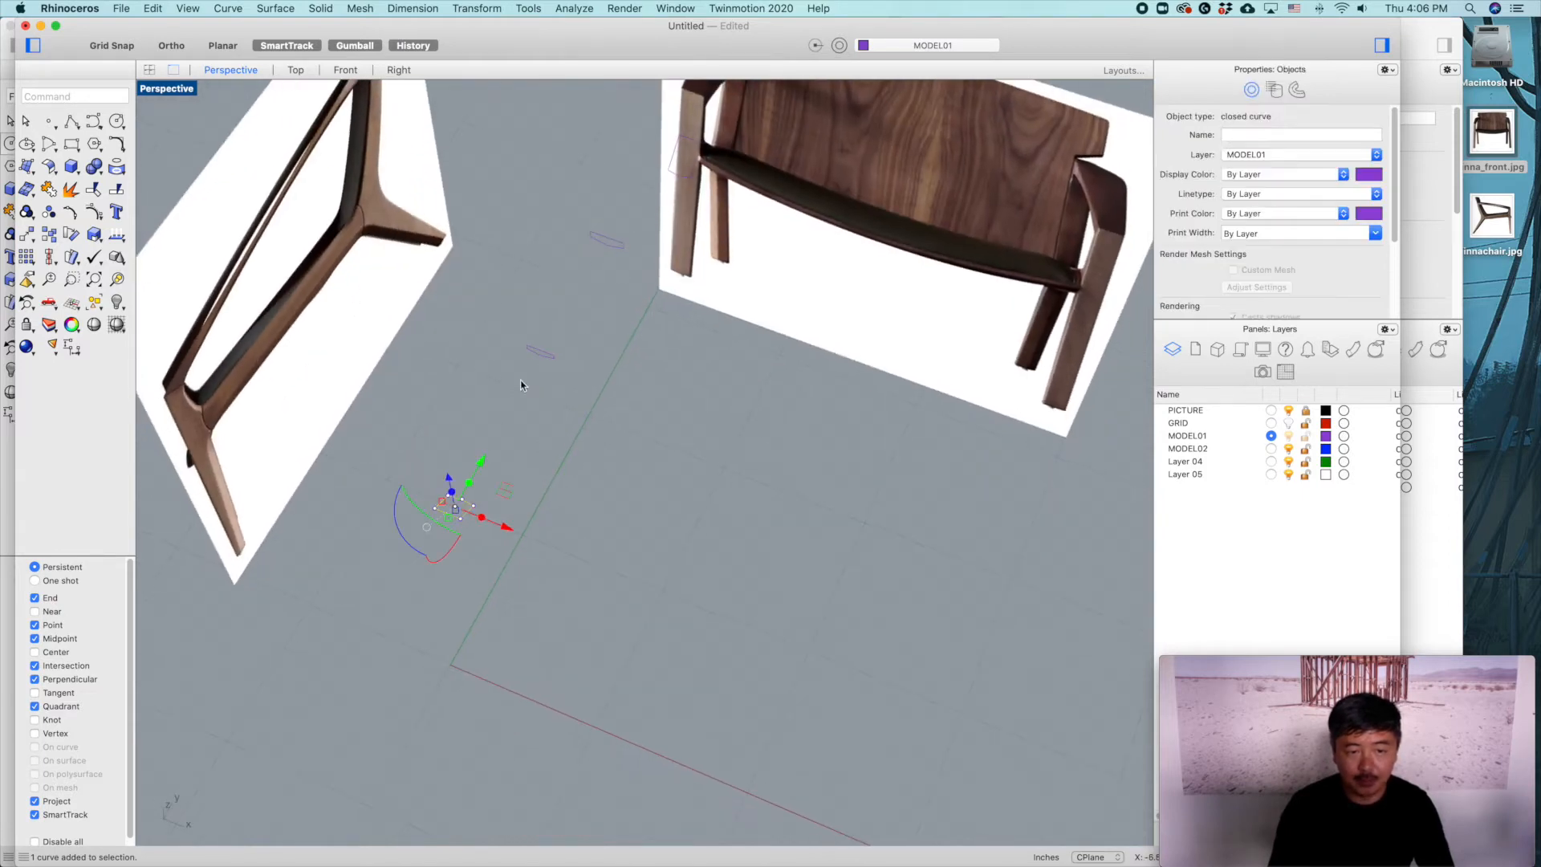
{"action": "left_click", "coordinate": [467, 195]}
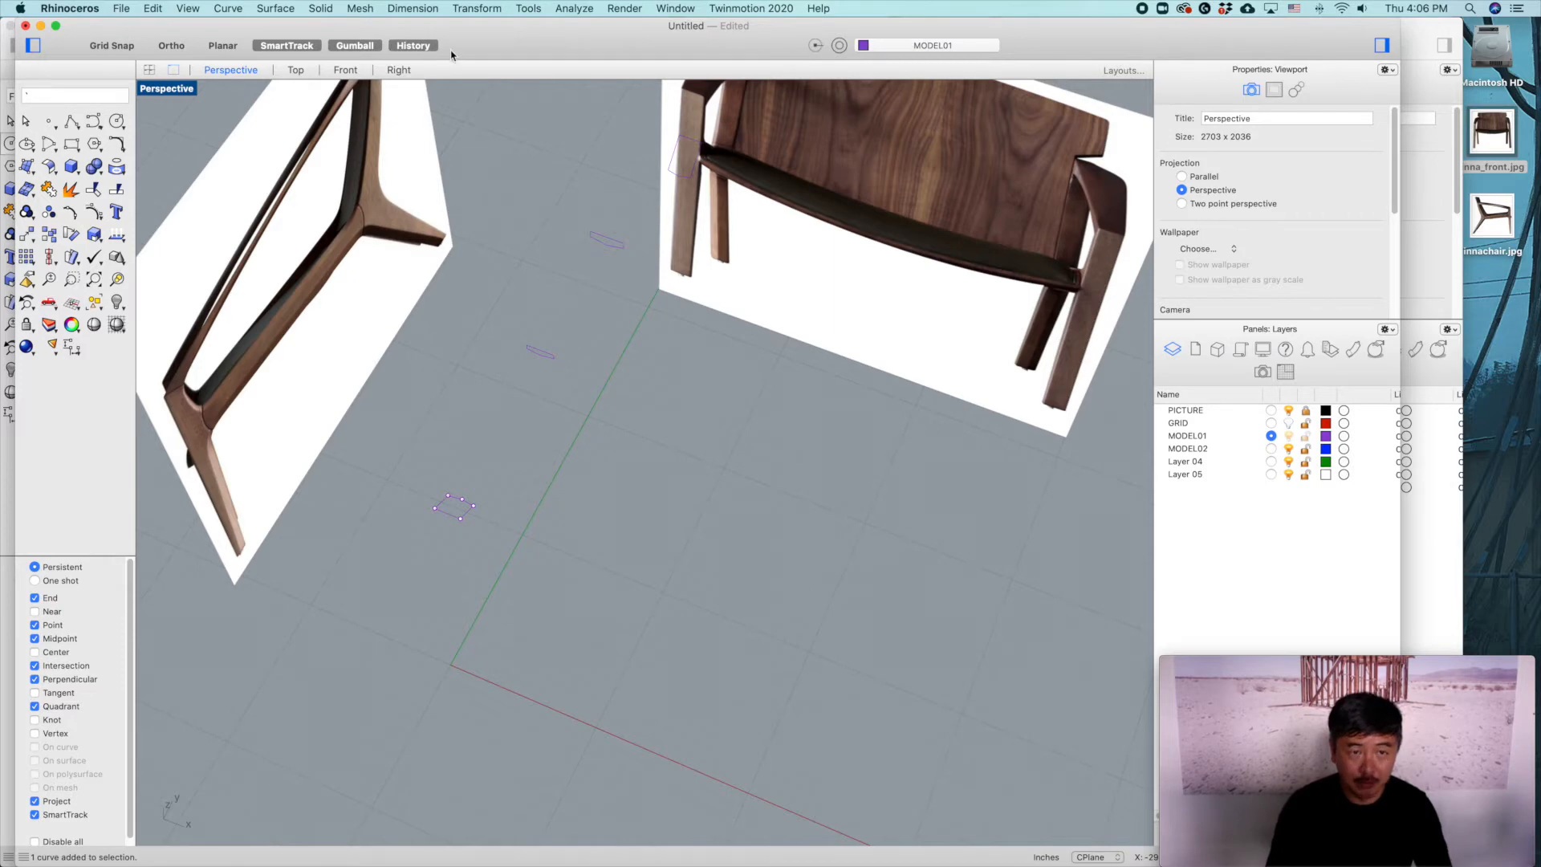
{"action": "type", "text": "LOft"}
{"action": "key", "text": "Return"}
{"action": "right_click_drag", "start_coordinate": [427, 290], "coordinate": [480, 504]}
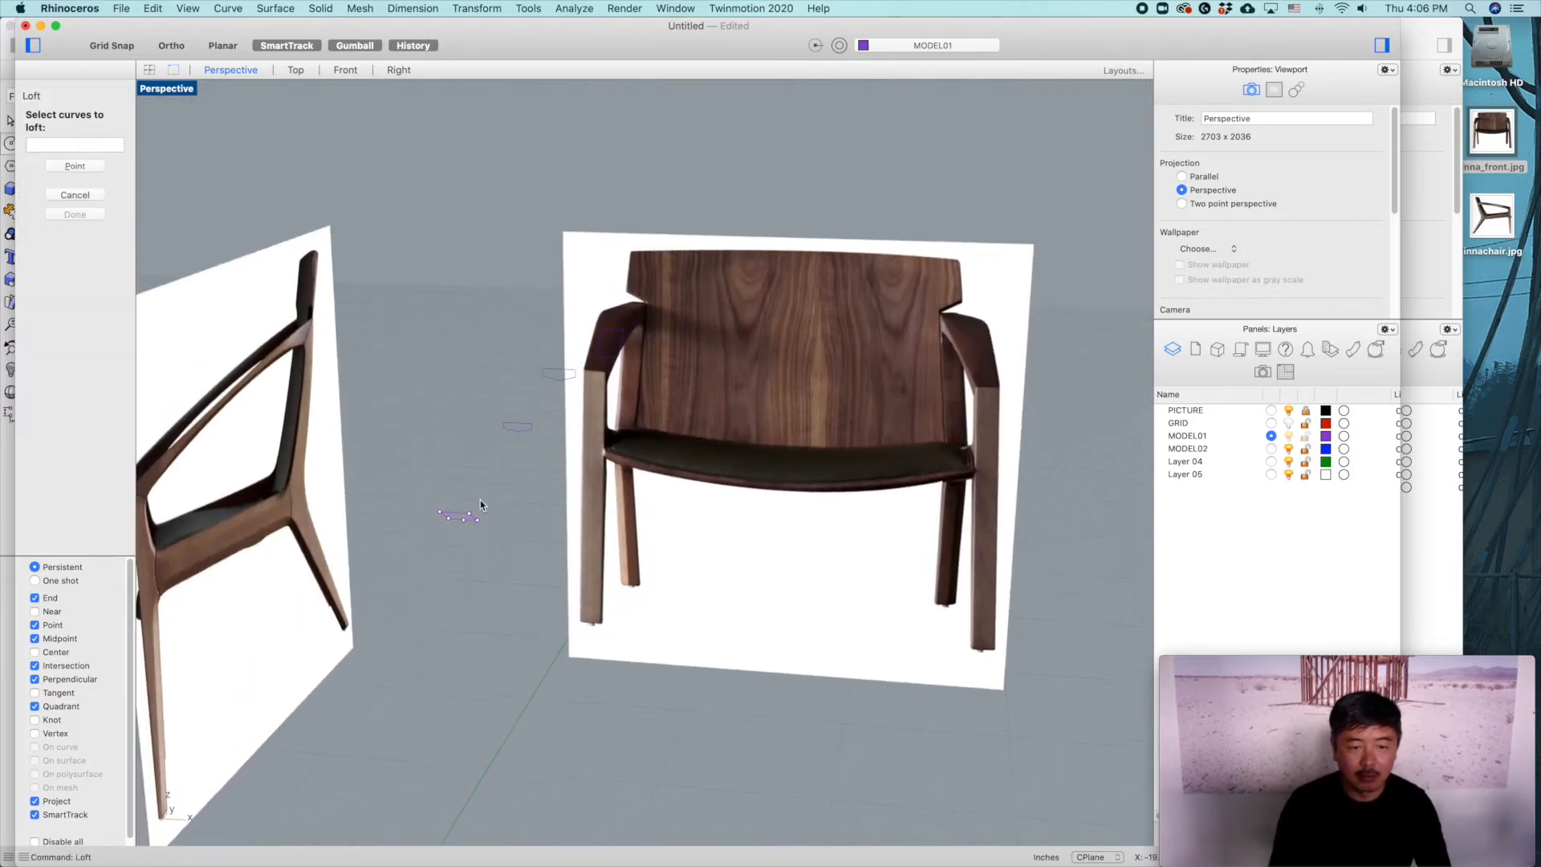
{"action": "scroll", "coordinate": [472, 516], "scroll_direction": "up", "scroll_amount": 3}
{"action": "left_click", "coordinate": [562, 362]}
{"action": "key", "text": "Return"}
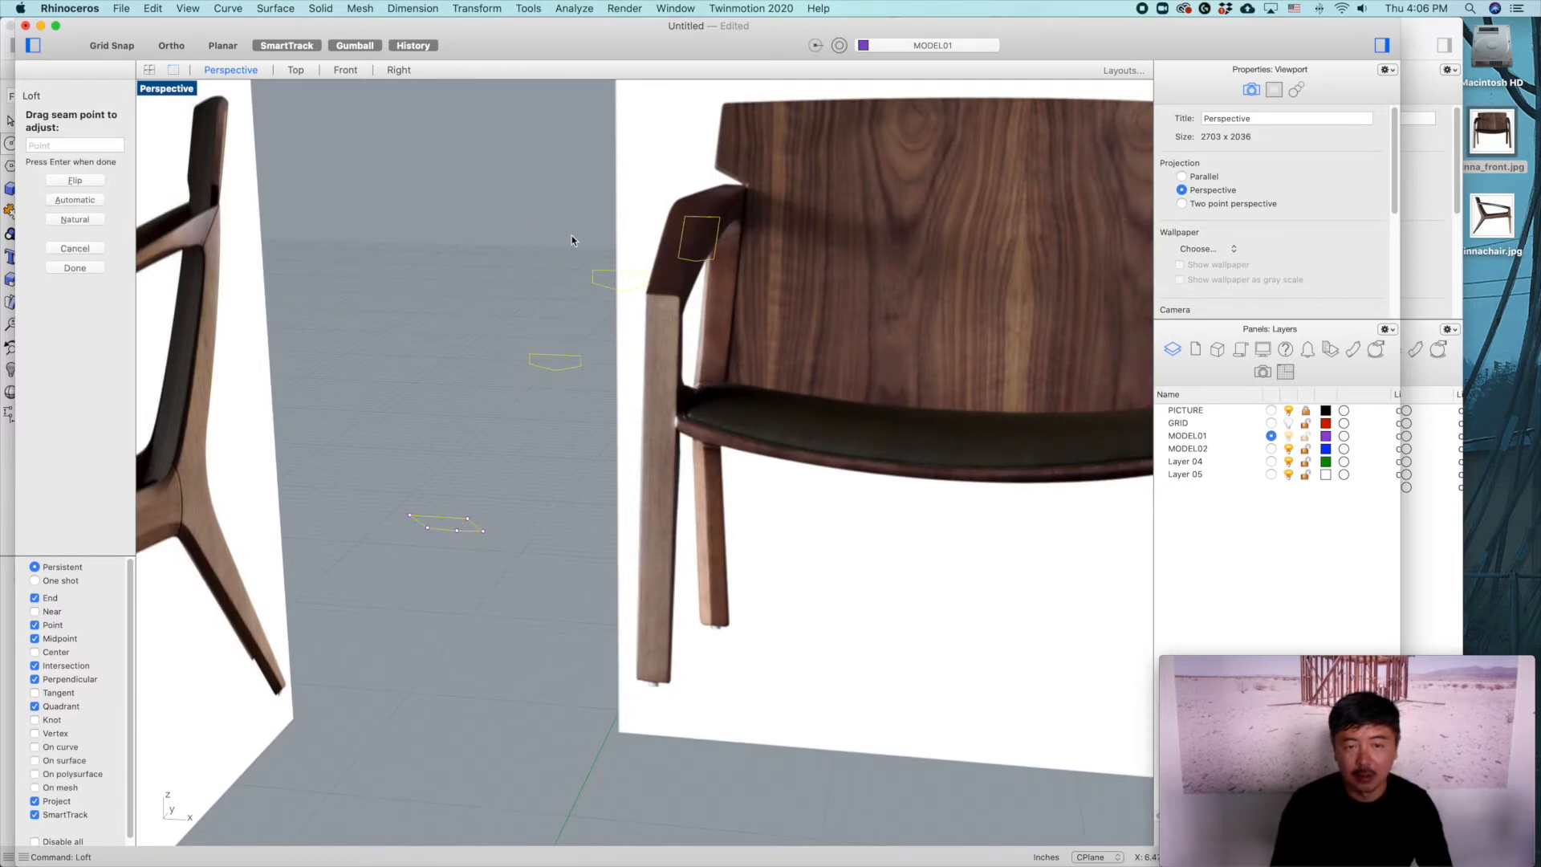
Step: Align the loft seams by moving the rearmost profile's seam point to its bottom middle corner, matching the other profiles
{"action": "right_click_drag", "start_coordinate": [547, 286], "coordinate": [1010, 548]}
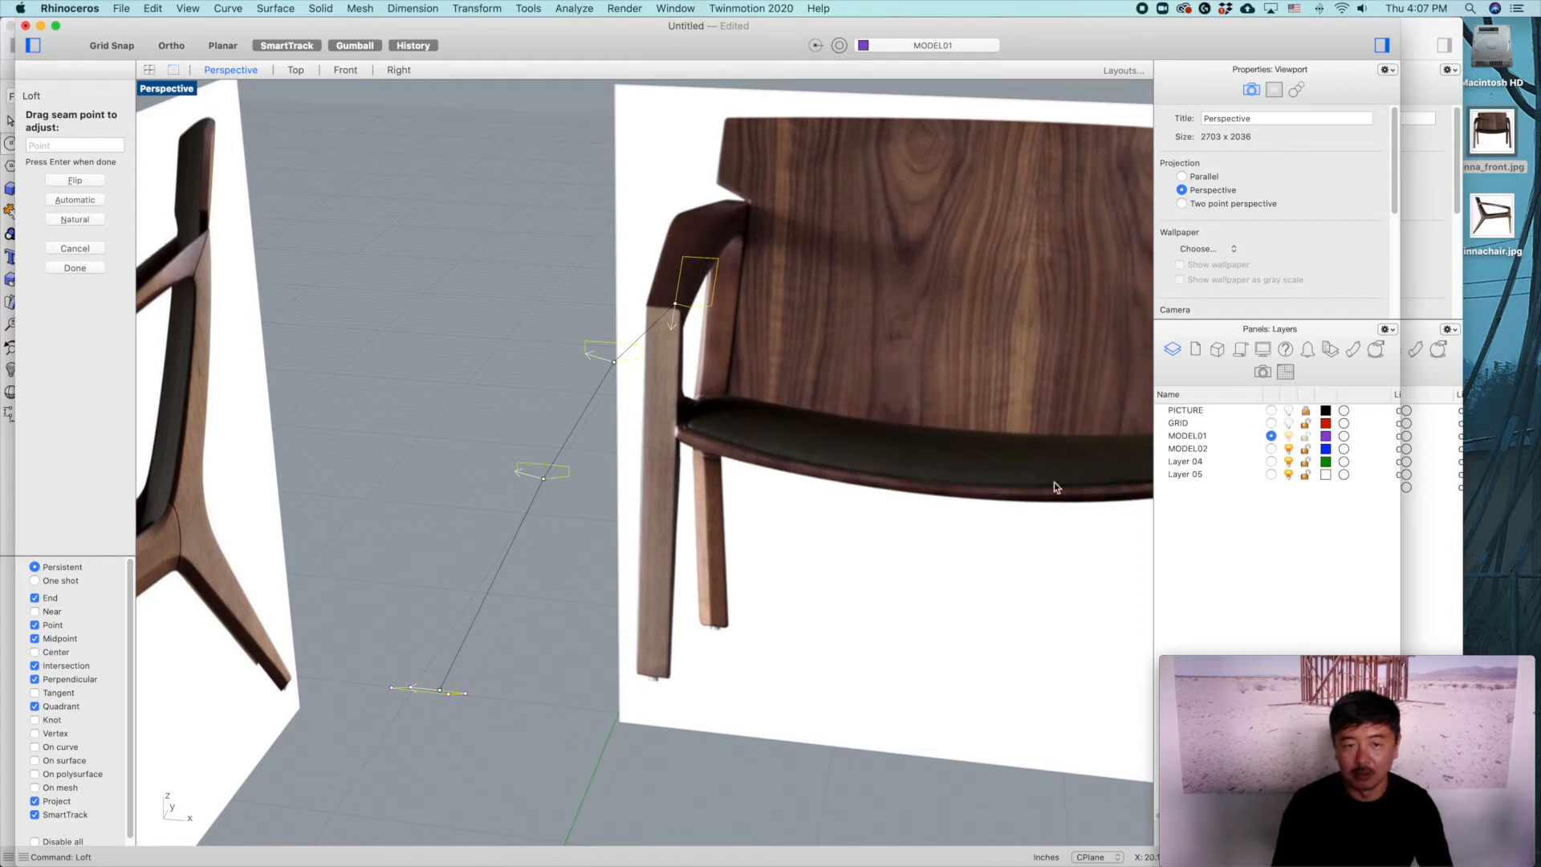
{"action": "right_click_drag", "start_coordinate": [859, 520], "coordinate": [787, 508]}
{"action": "scroll", "coordinate": [482, 681], "scroll_direction": "up", "scroll_amount": 5}
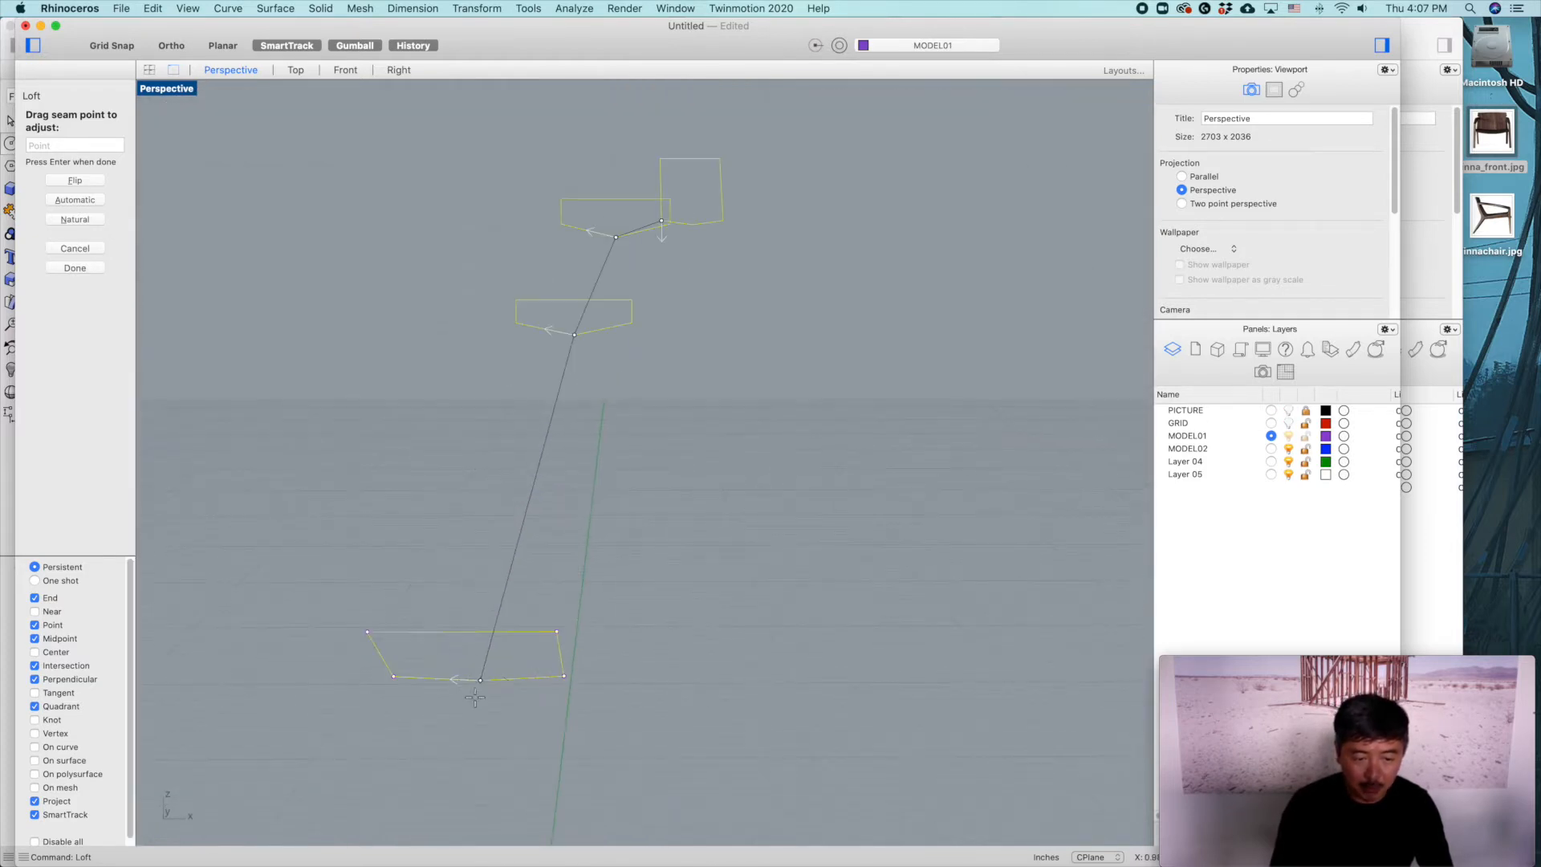
{"action": "mouse_move", "coordinate": [481, 680]}
{"action": "left_mouse_down"}
{"action": "mouse_move", "coordinate": [427, 679]}
{"action": "mouse_move", "coordinate": [472, 663]}
{"action": "left_mouse_up"}
{"action": "scroll", "coordinate": [603, 357], "scroll_direction": "down", "scroll_amount": 3}
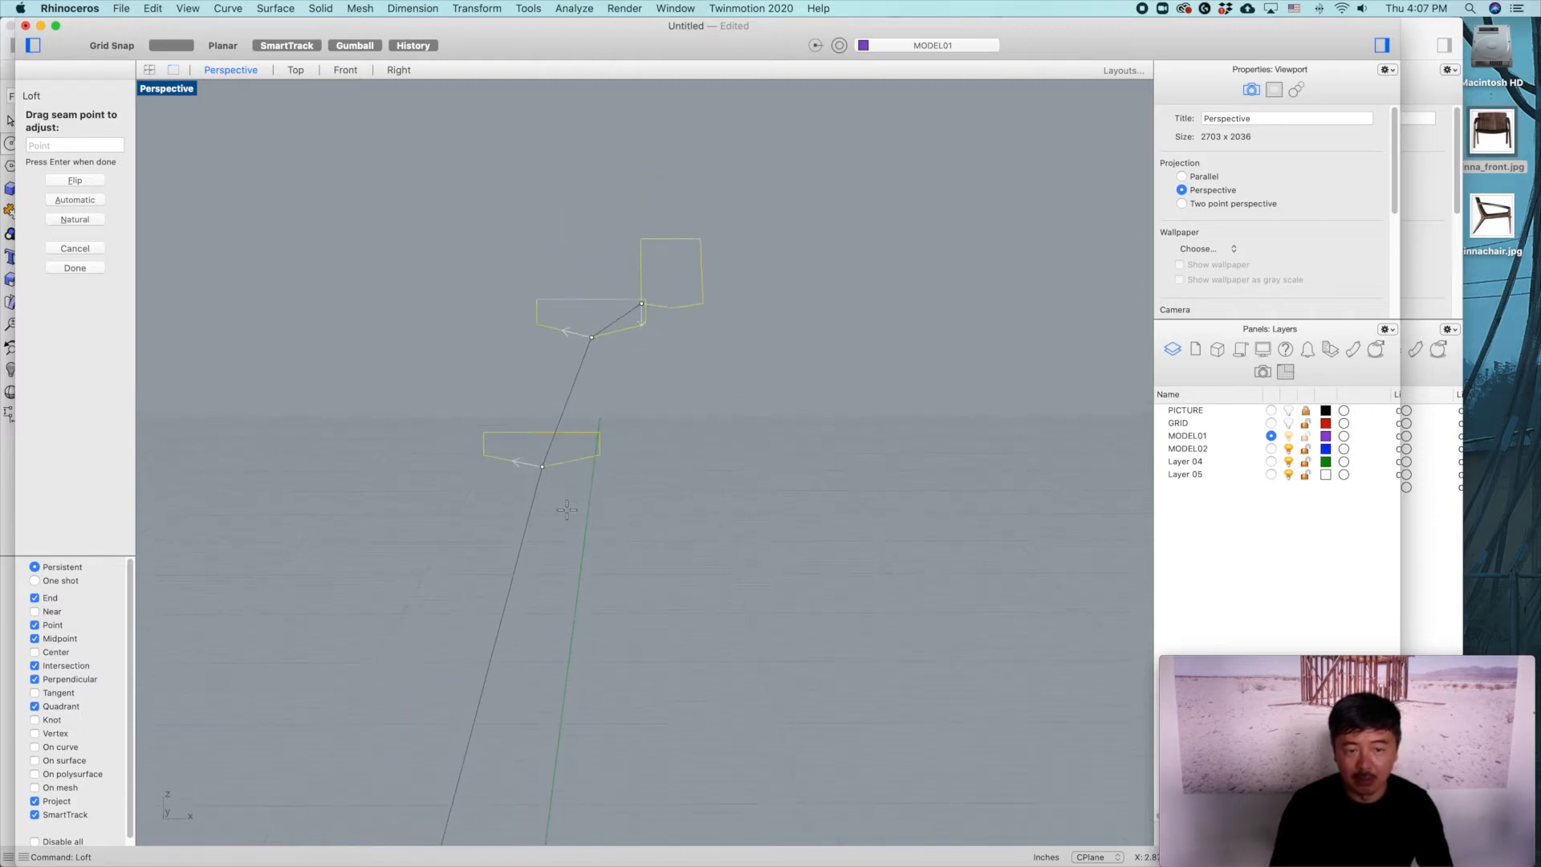
{"action": "right_click_drag", "start_coordinate": [578, 424], "coordinate": [566, 481], "text": "shift"}
{"action": "right_click_drag", "start_coordinate": [645, 443], "coordinate": [631, 489]}
{"action": "right_click_drag", "start_coordinate": [763, 372], "coordinate": [746, 439], "text": "shift"}
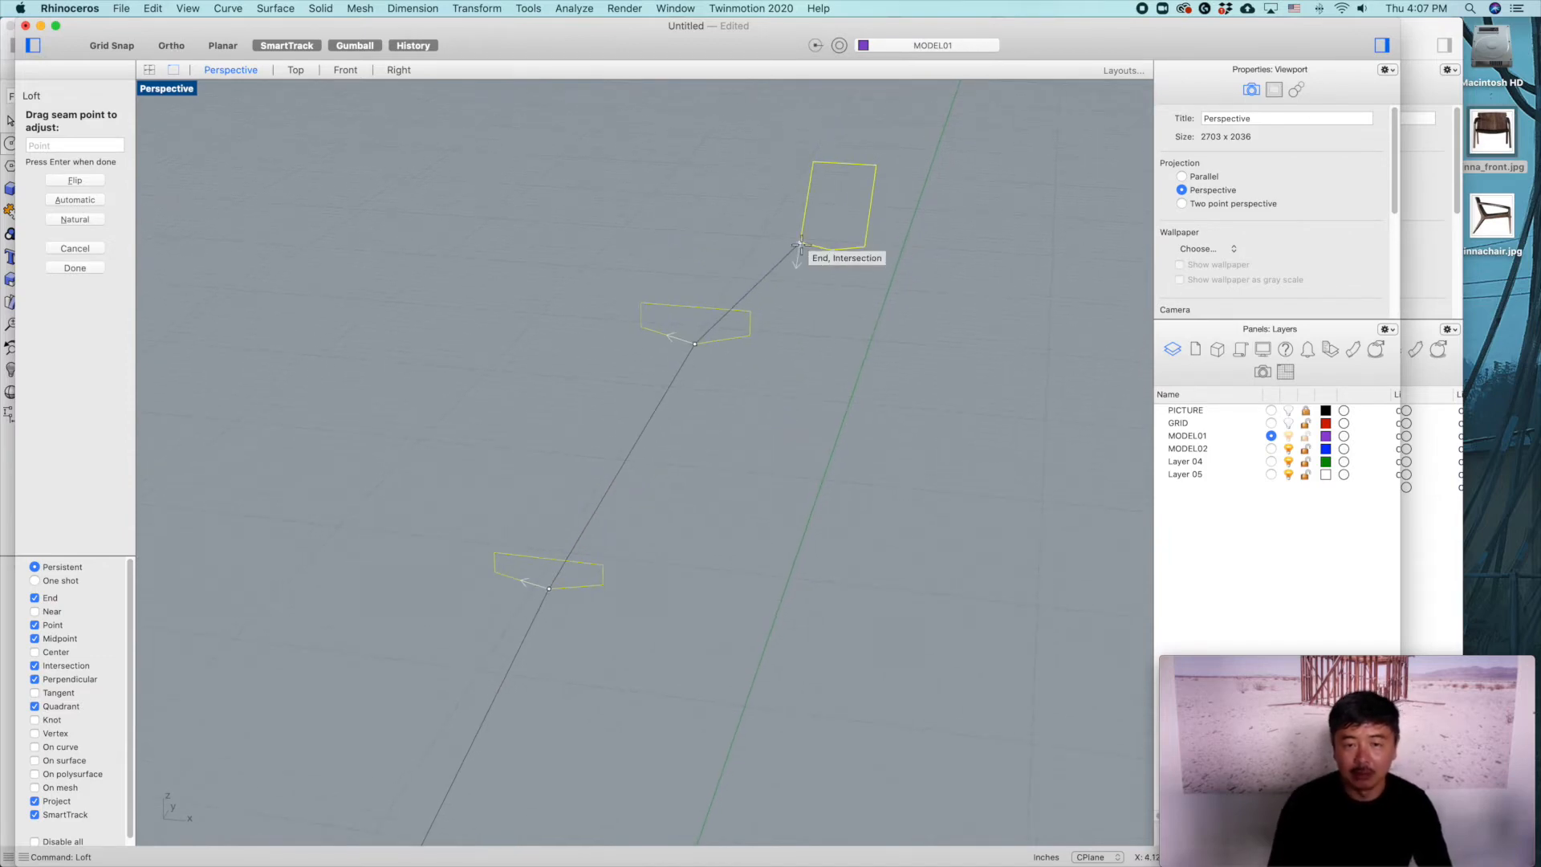
{"action": "scroll", "coordinate": [851, 225], "scroll_direction": "up", "scroll_amount": 6}
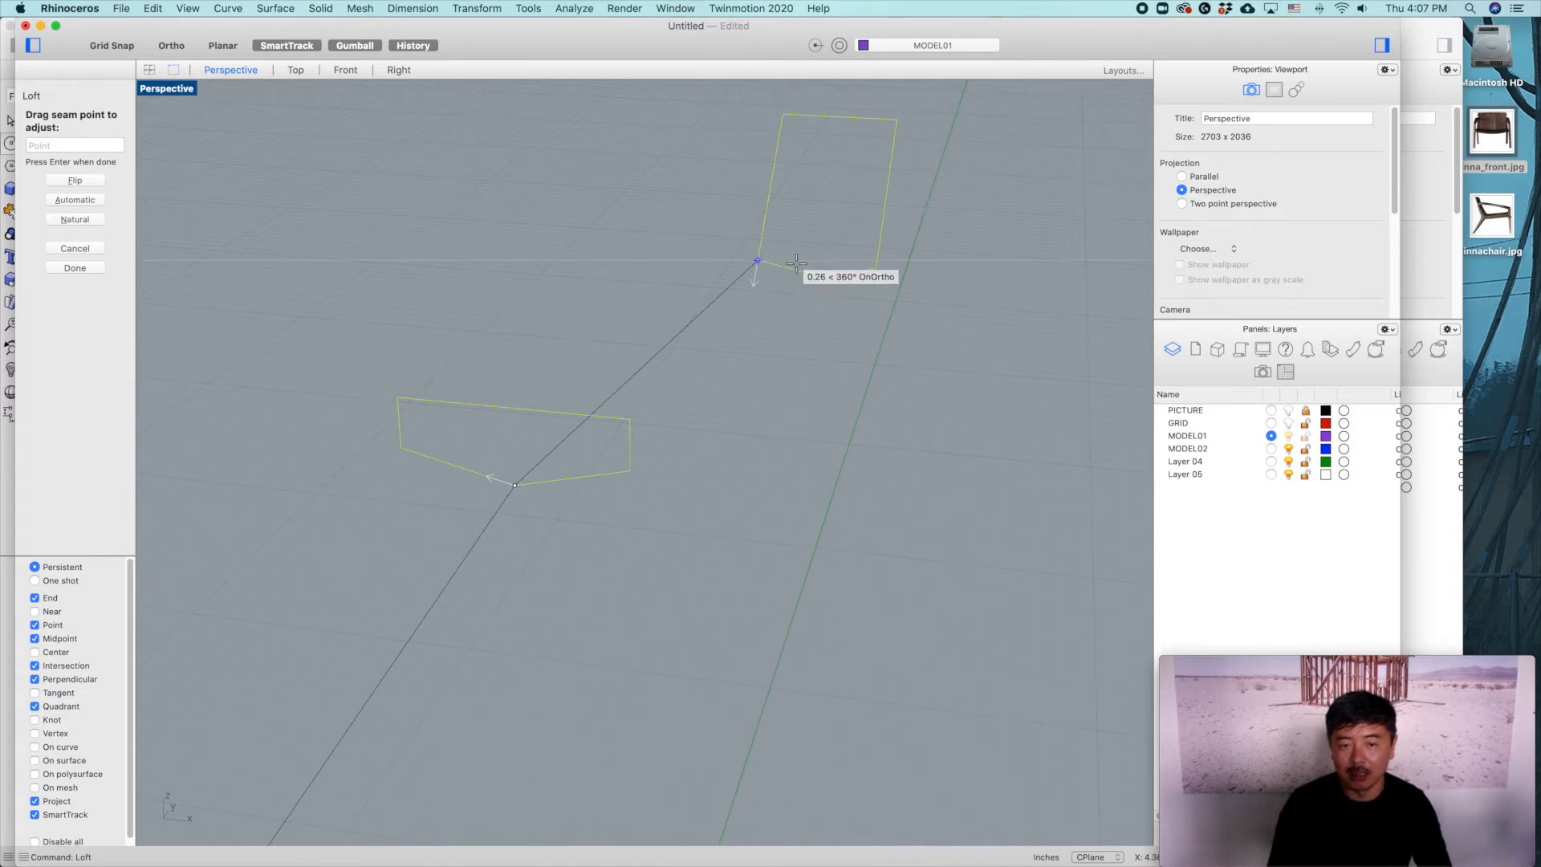
{"action": "left_click_drag", "start_coordinate": [755, 259], "coordinate": [815, 274]}
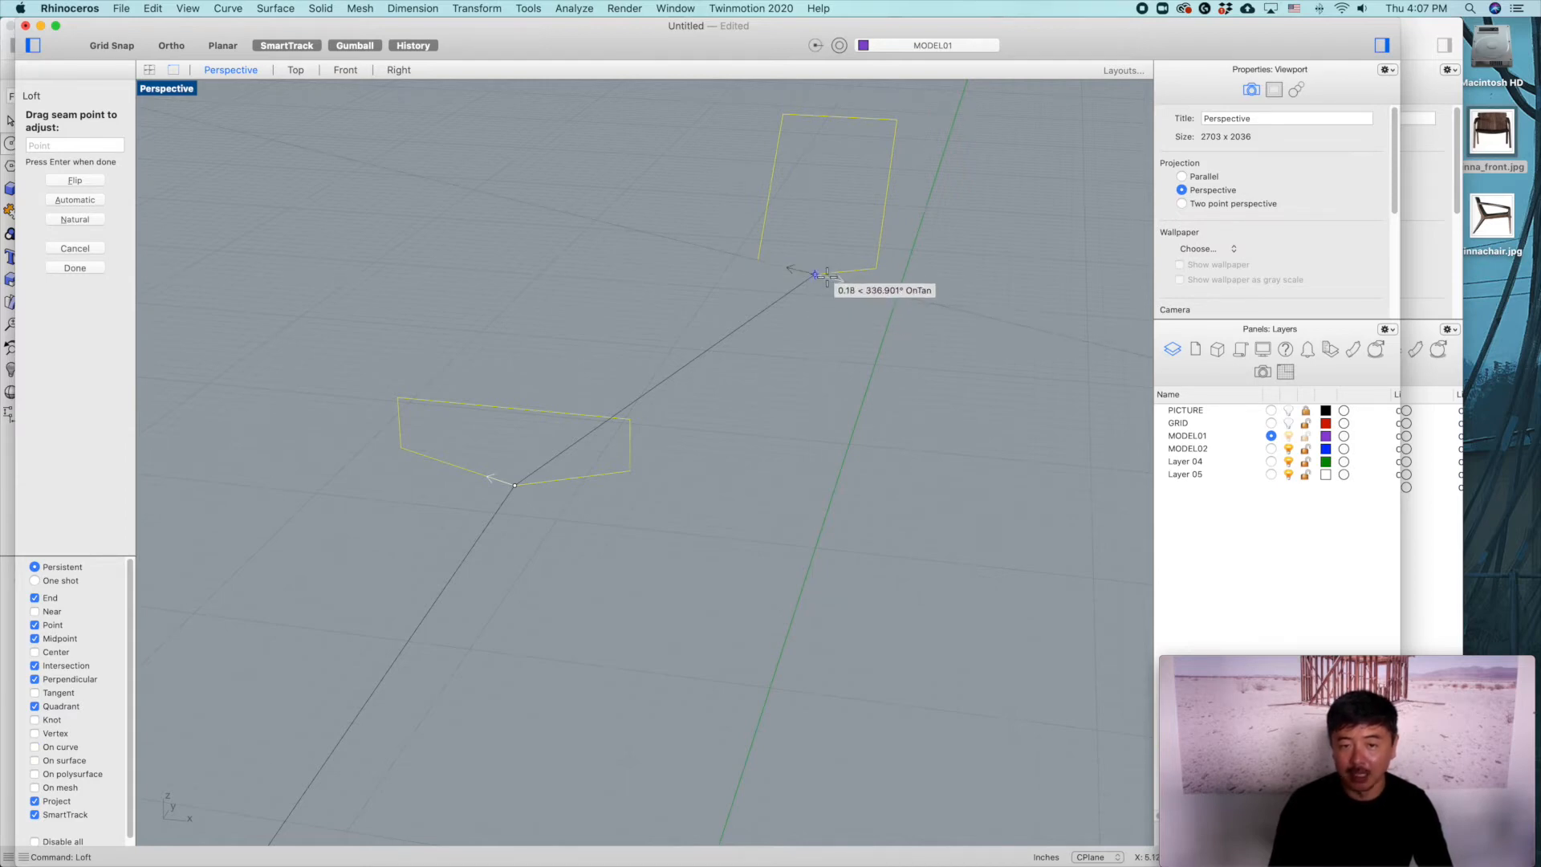
Step: Accept the aligned seams and create the armrest loft with Normal style and Do not simplify
{"action": "scroll", "coordinate": [805, 430], "scroll_direction": "down", "scroll_amount": 3}
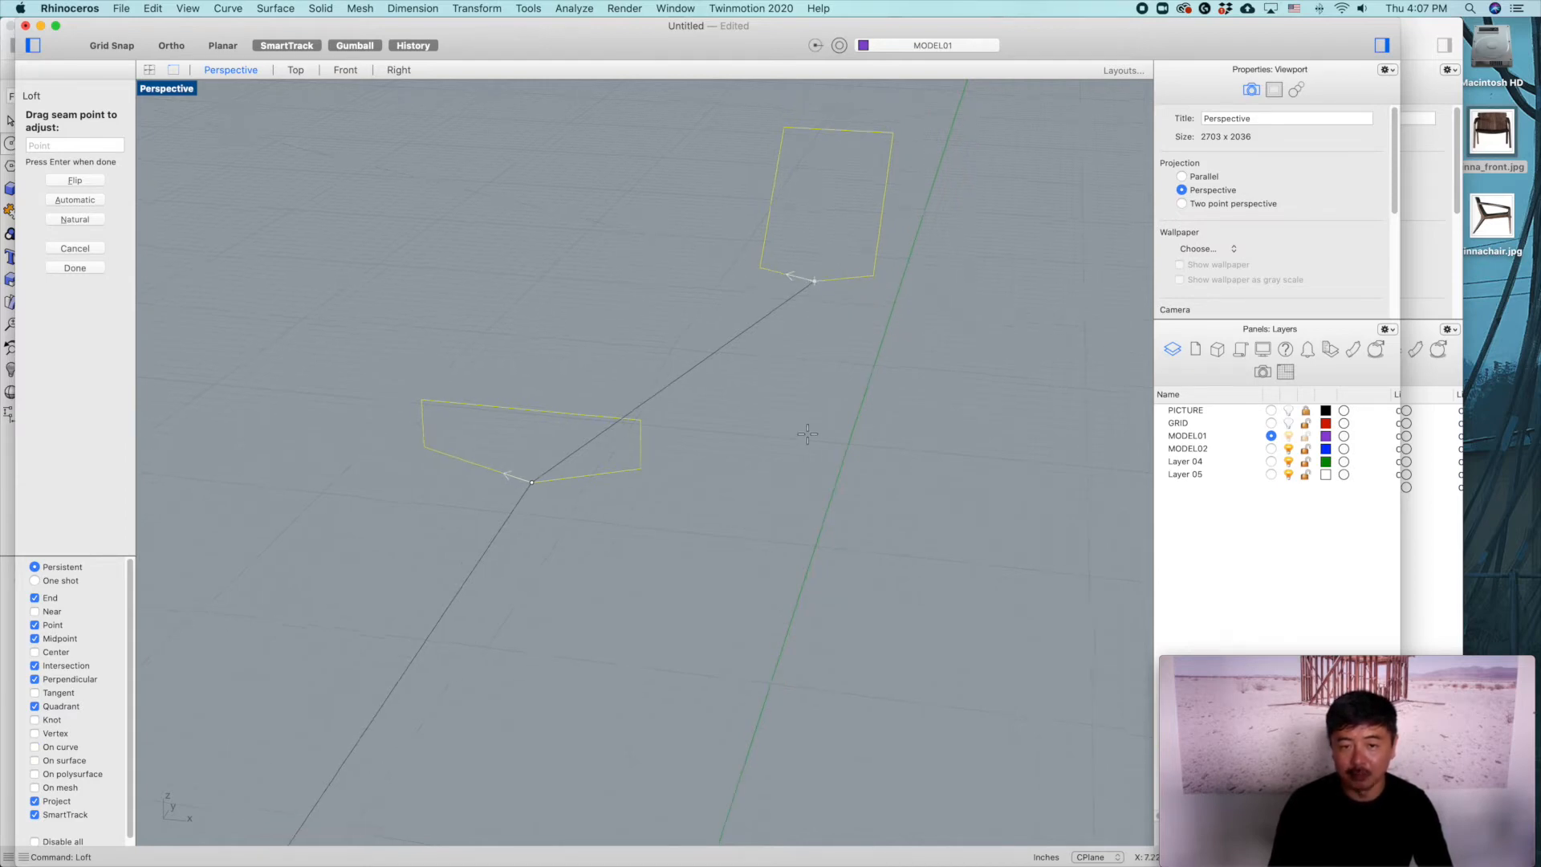
{"action": "scroll", "coordinate": [793, 483], "scroll_direction": "down", "scroll_amount": 6}
{"action": "right_click_drag", "start_coordinate": [802, 440], "coordinate": [832, 309], "text": "shift"}
{"action": "right_click_drag", "start_coordinate": [774, 485], "coordinate": [732, 528]}
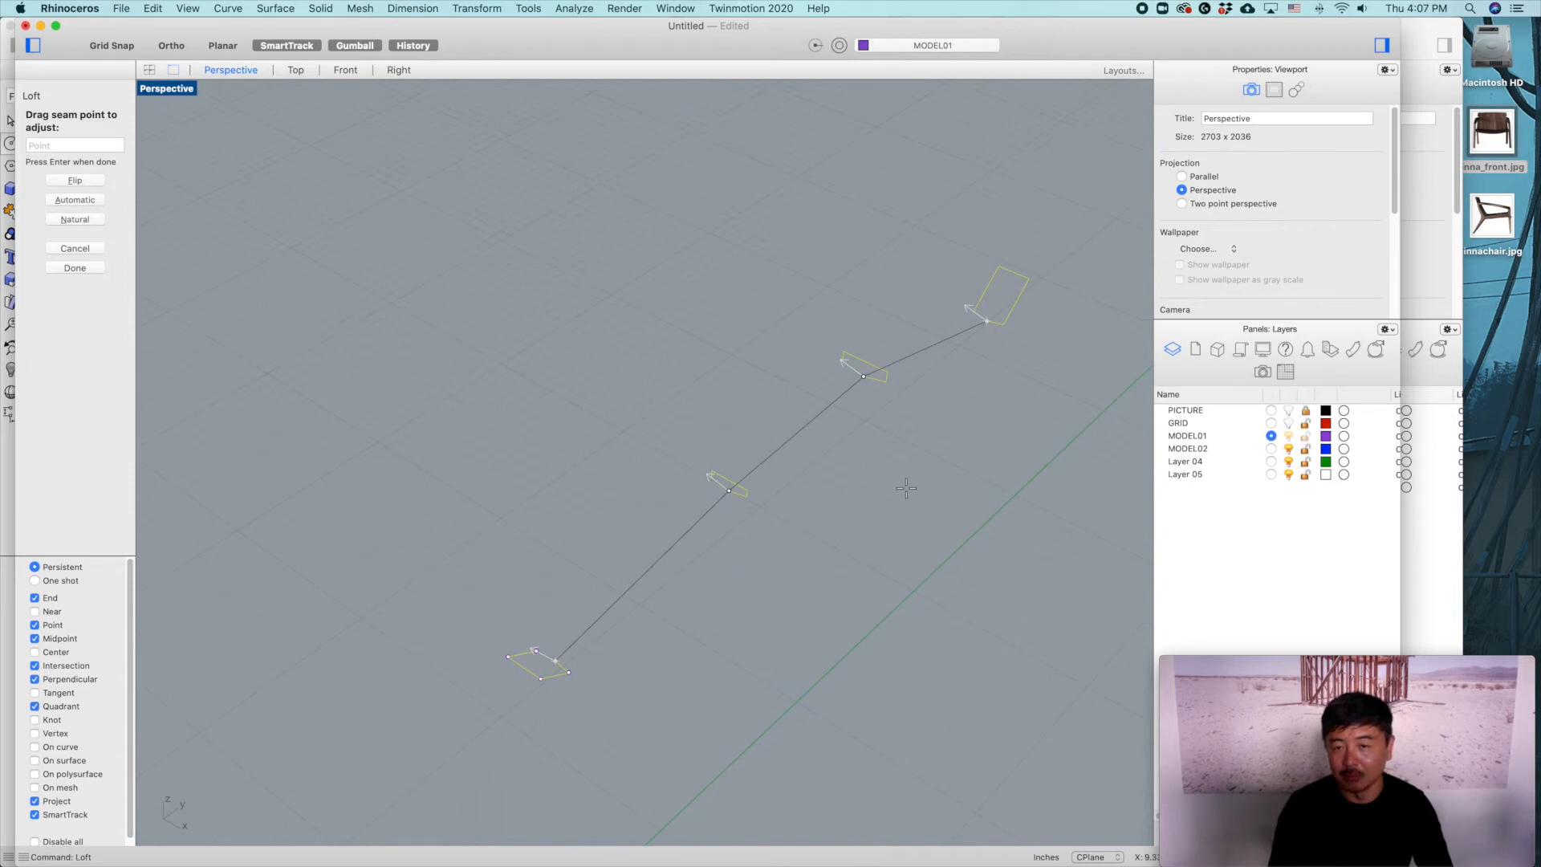
{"action": "key", "text": "Return"}
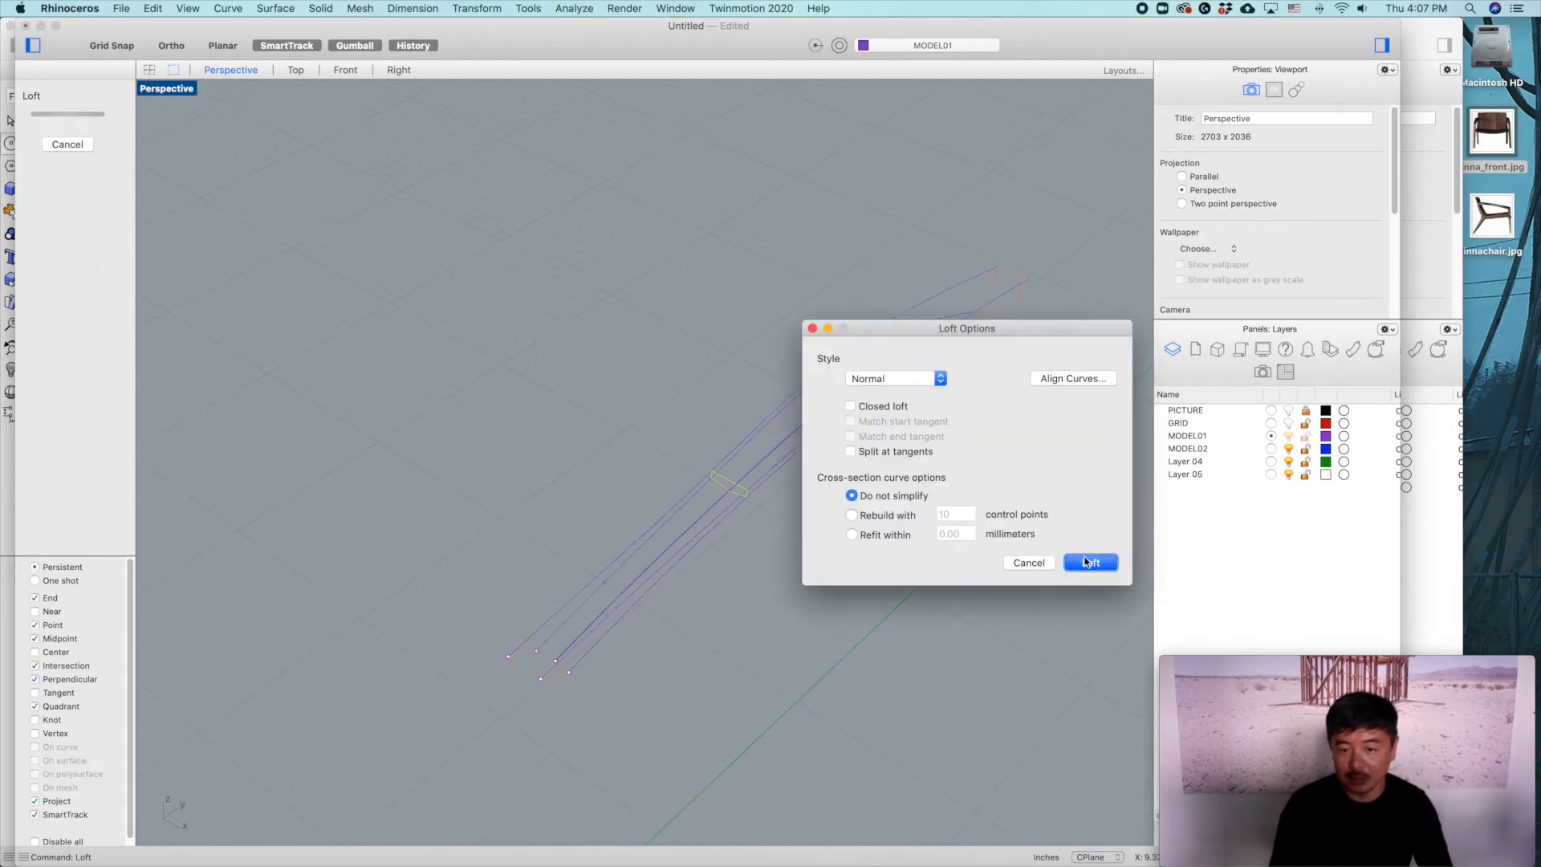
{"action": "left_click", "coordinate": [1088, 562]}
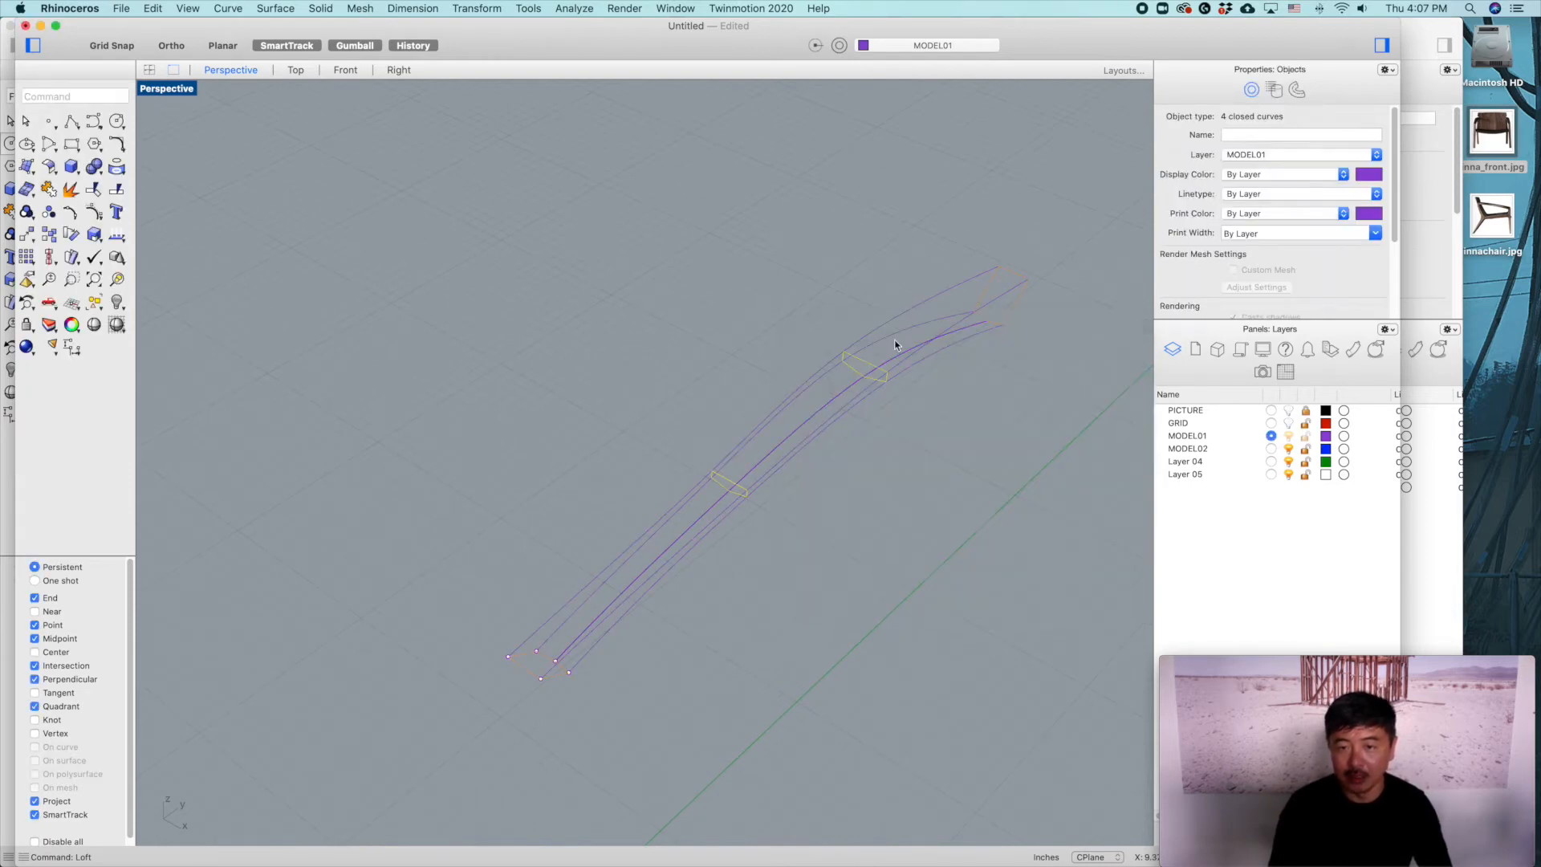
Step: Shade the Perspective view and show the PICTURE layer to compare the lofted armrest with the chair pictures
{"action": "left_click", "coordinate": [185, 89]}
{"action": "left_click", "coordinate": [240, 363]}
{"action": "right_click_drag", "start_coordinate": [735, 414], "coordinate": [771, 419]}
{"action": "left_click", "coordinate": [1288, 411]}
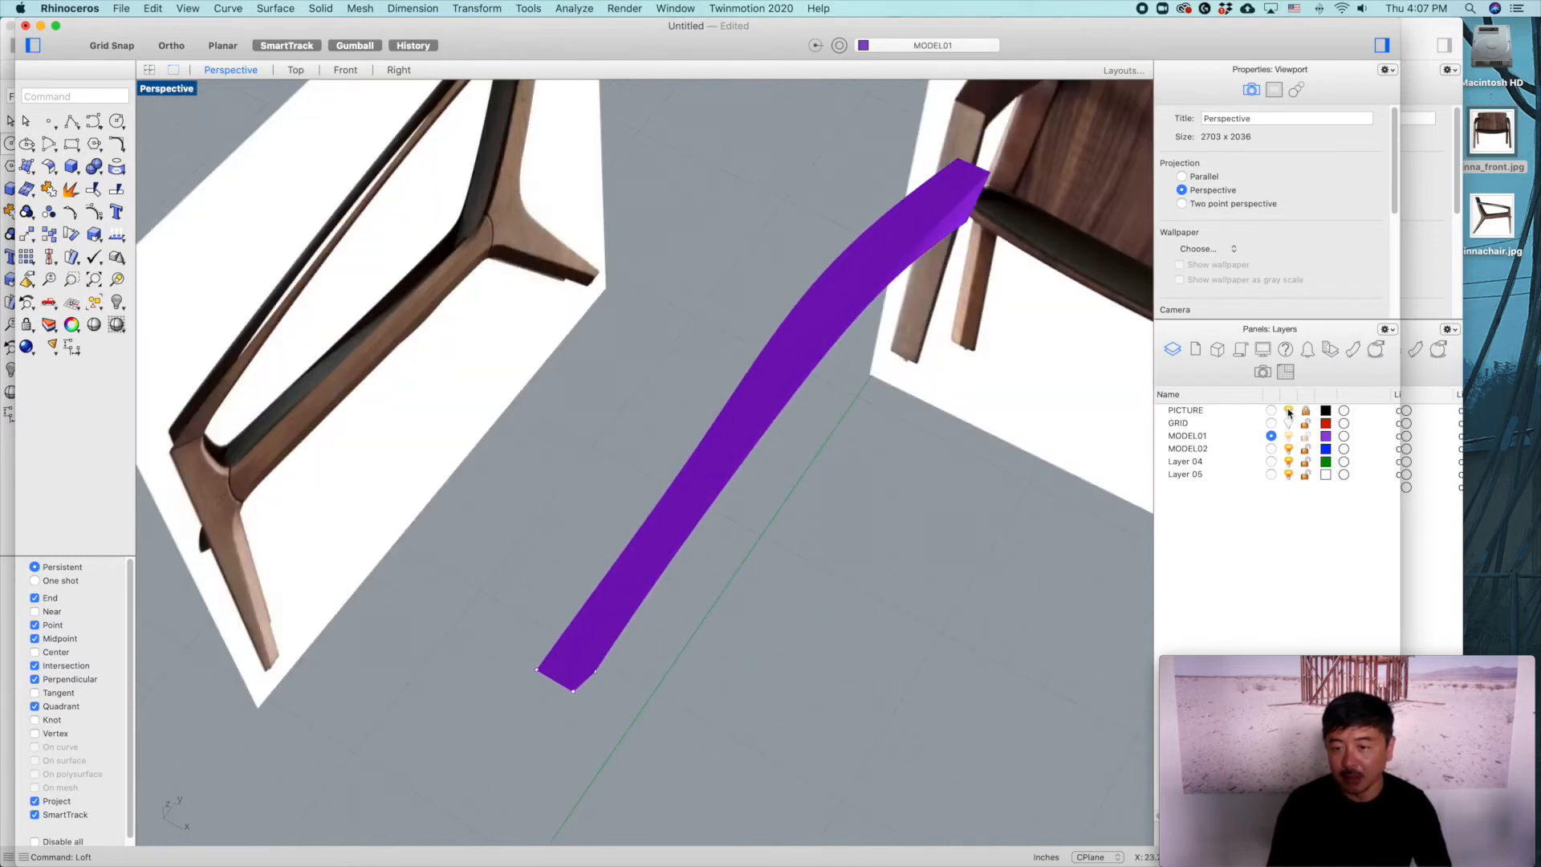
{"action": "right_click_drag", "start_coordinate": [820, 494], "coordinate": [807, 442]}
{"action": "scroll", "coordinate": [949, 513], "scroll_direction": "down", "scroll_amount": 3}
{"action": "right_click_drag", "start_coordinate": [865, 546], "coordinate": [964, 570]}
{"action": "right_click_drag", "start_coordinate": [767, 527], "coordinate": [727, 508]}
{"action": "mouse_move", "coordinate": [737, 370]}
{"action": "right_mouse_down"}
{"action": "mouse_move", "coordinate": [722, 516]}
{"action": "mouse_move", "coordinate": [714, 388]}
{"action": "right_mouse_up"}
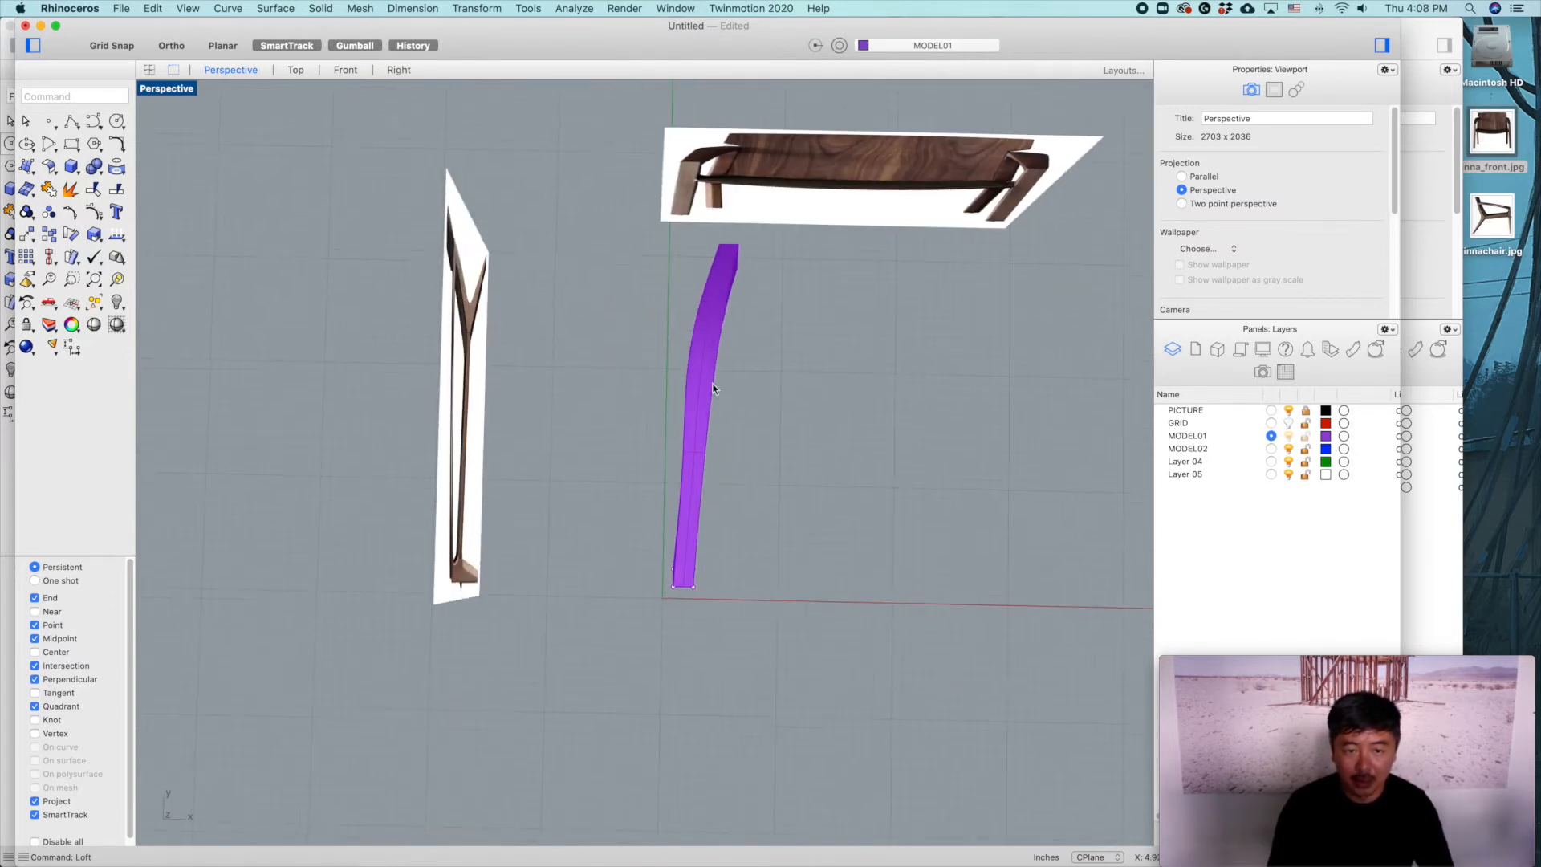
Step: In the Top view, widen the second profile from the rear and shift it outward to reshape the loft
{"action": "left_click", "coordinate": [699, 353]}
{"action": "left_click", "coordinate": [755, 373]}
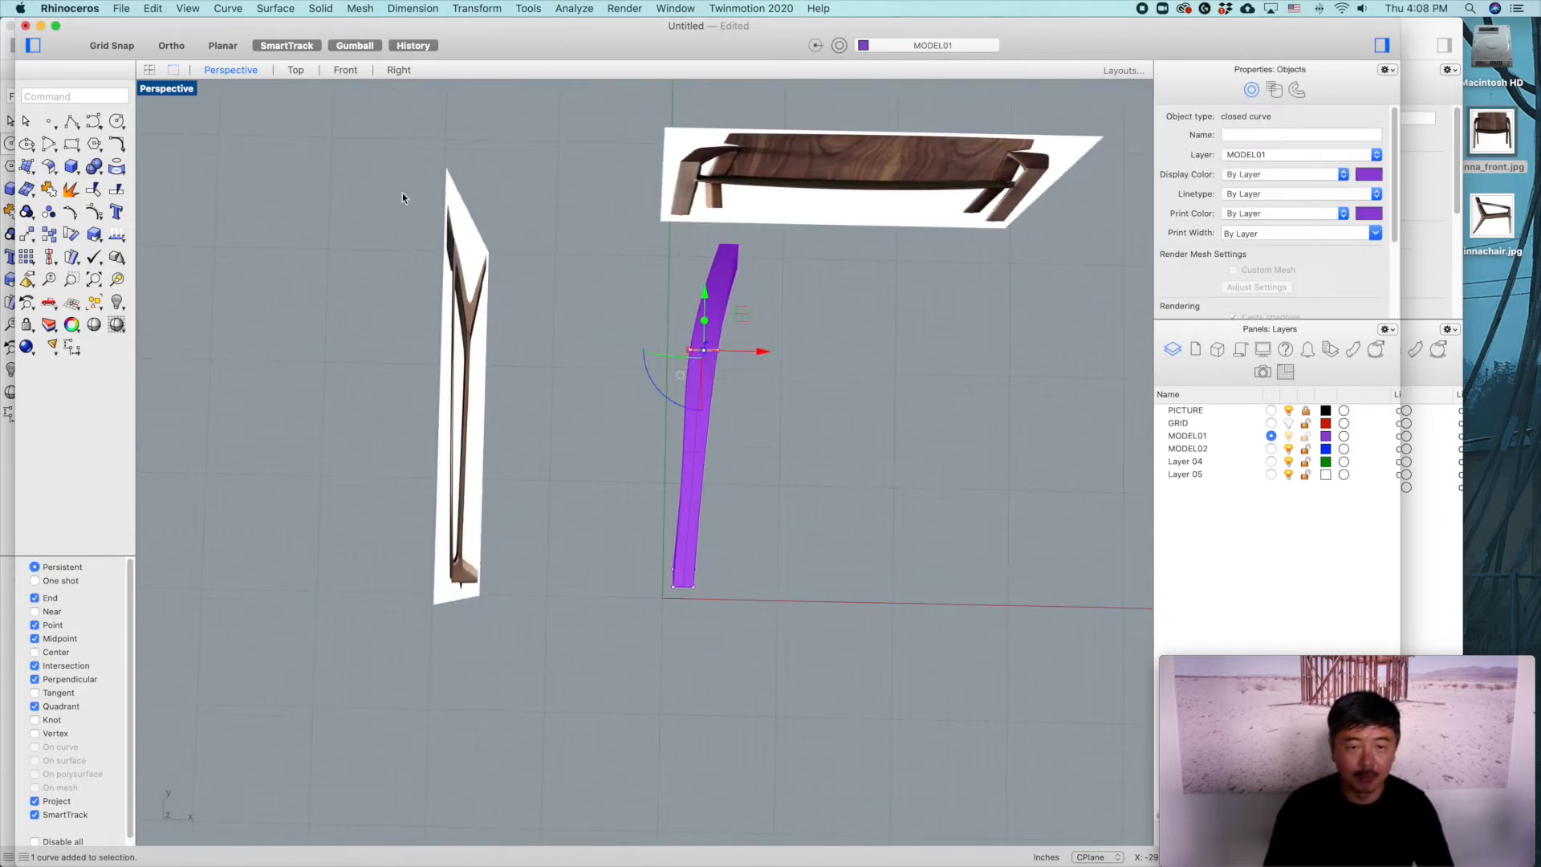
{"action": "double_click", "coordinate": [174, 88]}
{"action": "scroll", "coordinate": [391, 281], "scroll_direction": "up", "scroll_amount": 5}
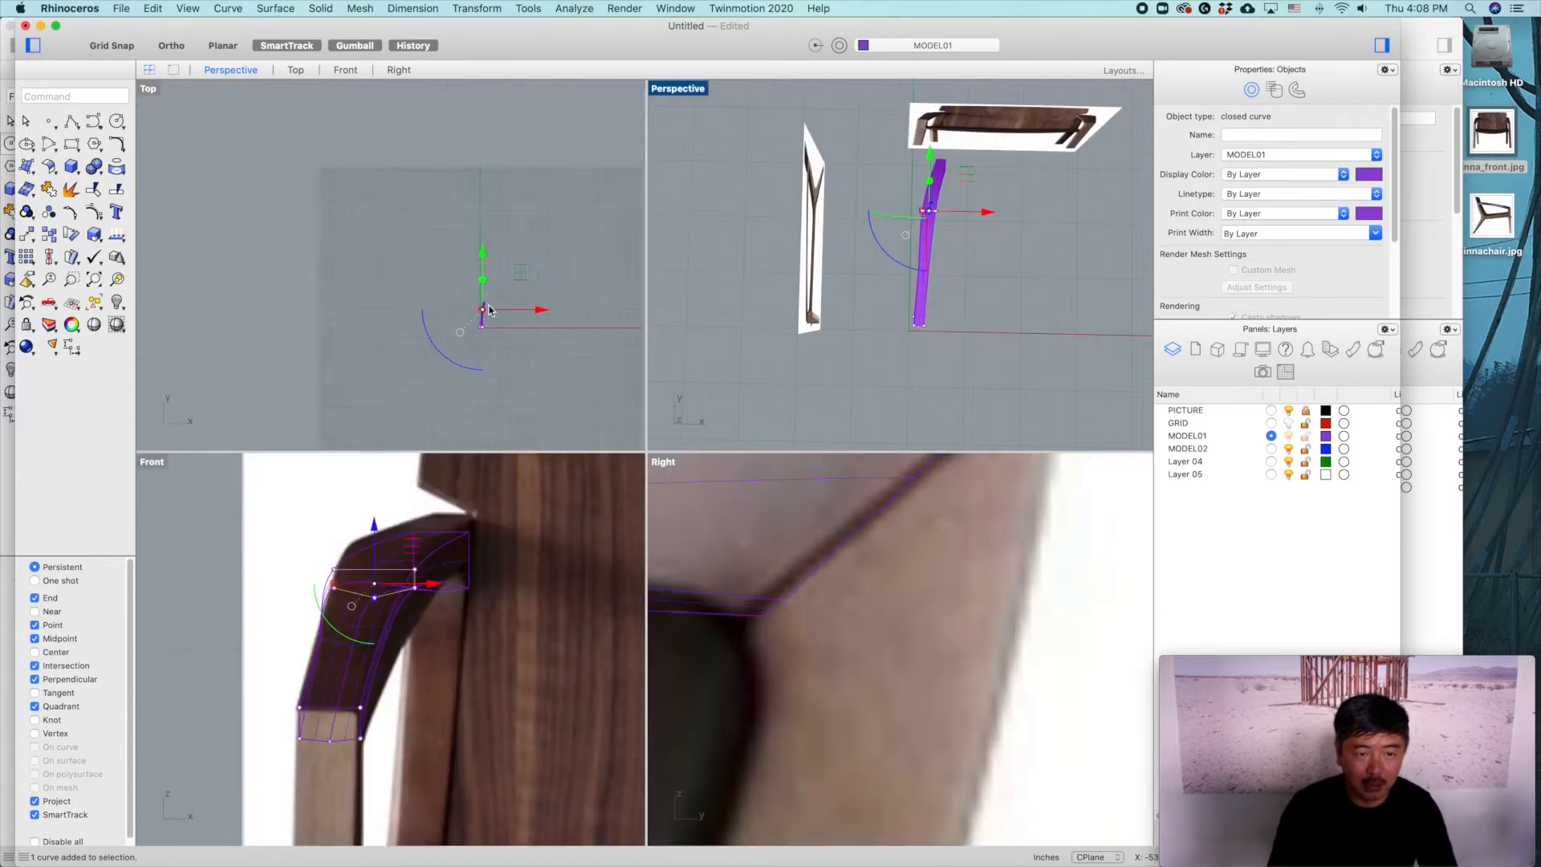
{"action": "scroll", "coordinate": [390, 280], "scroll_direction": "up", "scroll_amount": 5}
{"action": "left_click_drag", "start_coordinate": [387, 279], "coordinate": [375, 279]}
{"action": "left_click_drag", "start_coordinate": [487, 284], "coordinate": [474, 283]}
{"action": "scroll", "coordinate": [519, 303], "scroll_direction": "down", "scroll_amount": 6}
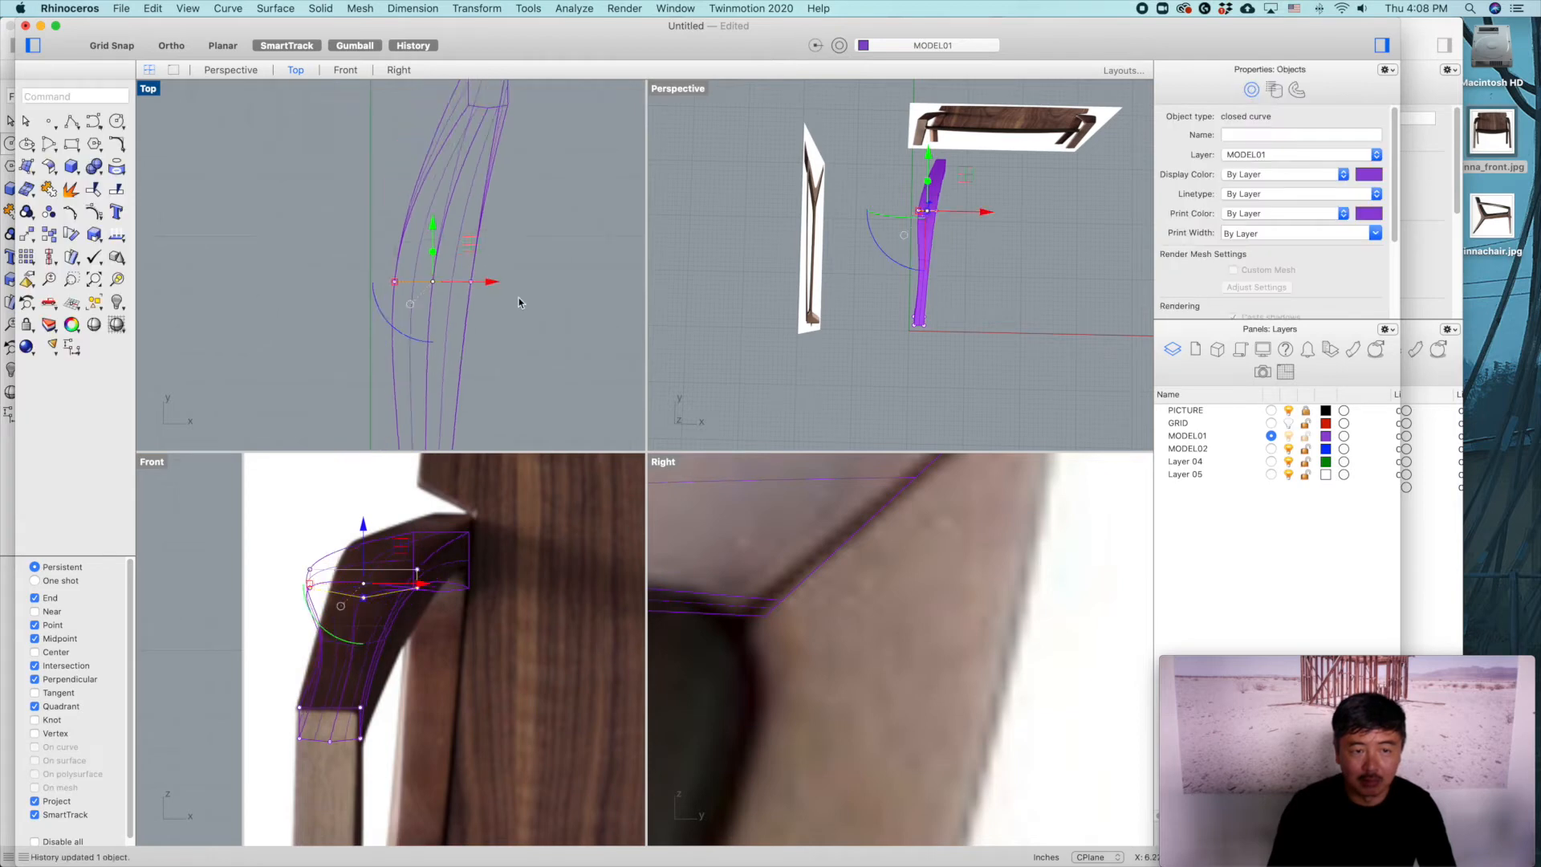
Step: Widen the second profile from the front in the Top view and move it outward to smooth the armrest's curve
{"action": "scroll", "coordinate": [497, 257], "scroll_direction": "up", "scroll_amount": 5}
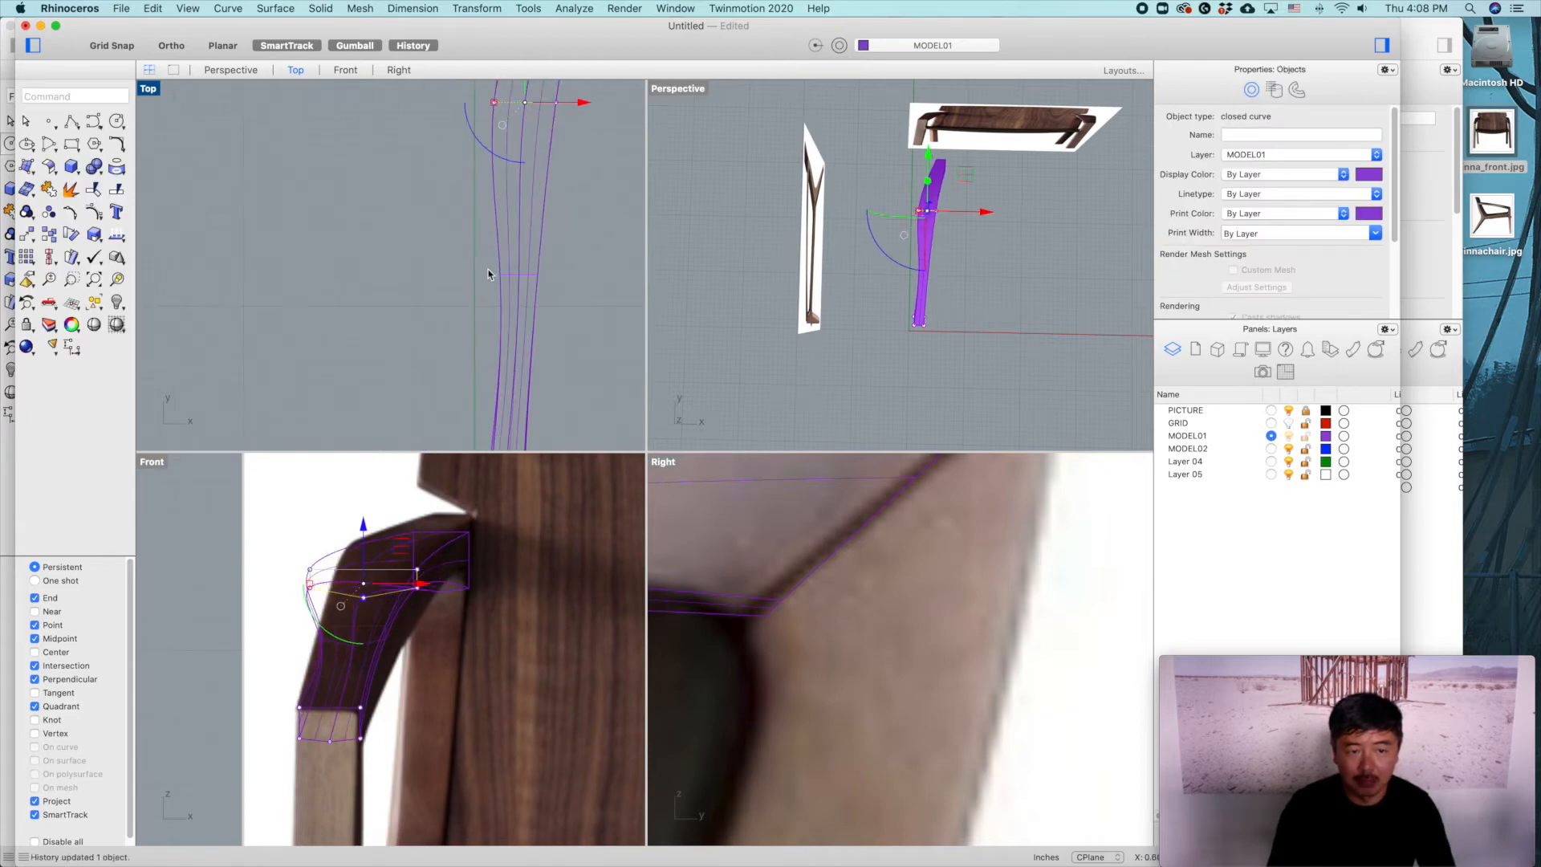
{"action": "key", "text": "Escape"}
{"action": "left_click", "coordinate": [518, 279]}
{"action": "left_click", "coordinate": [552, 297]}
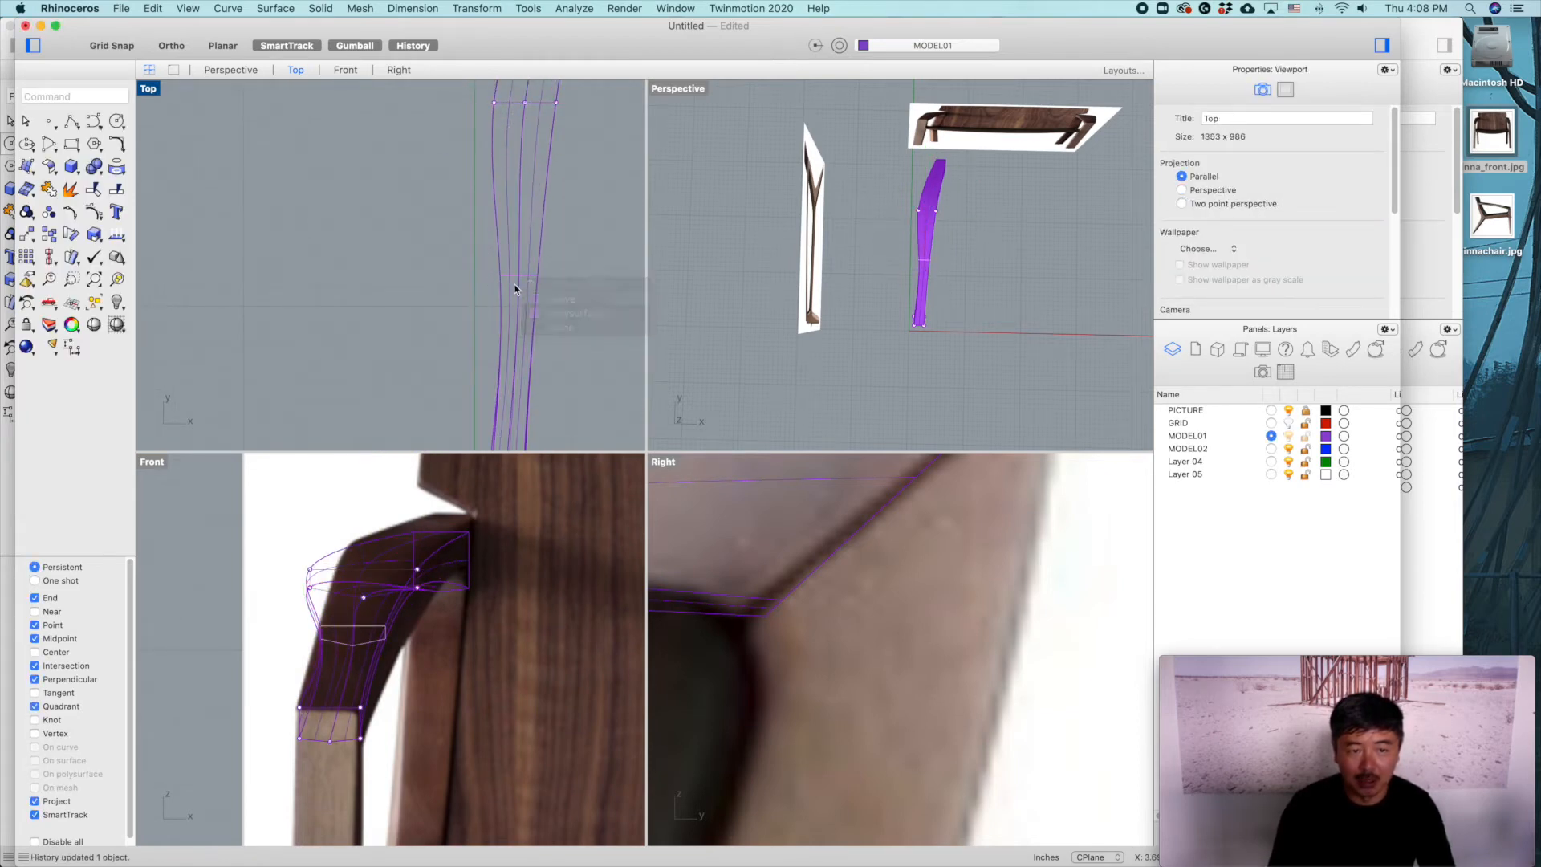
{"action": "scroll", "coordinate": [498, 274], "scroll_direction": "up", "scroll_amount": 1}
{"action": "left_click_drag", "start_coordinate": [488, 272], "coordinate": [480, 272]}
{"action": "left_click_drag", "start_coordinate": [582, 272], "coordinate": [596, 279]}
{"action": "scroll", "coordinate": [581, 280], "scroll_direction": "down", "scroll_amount": 3}
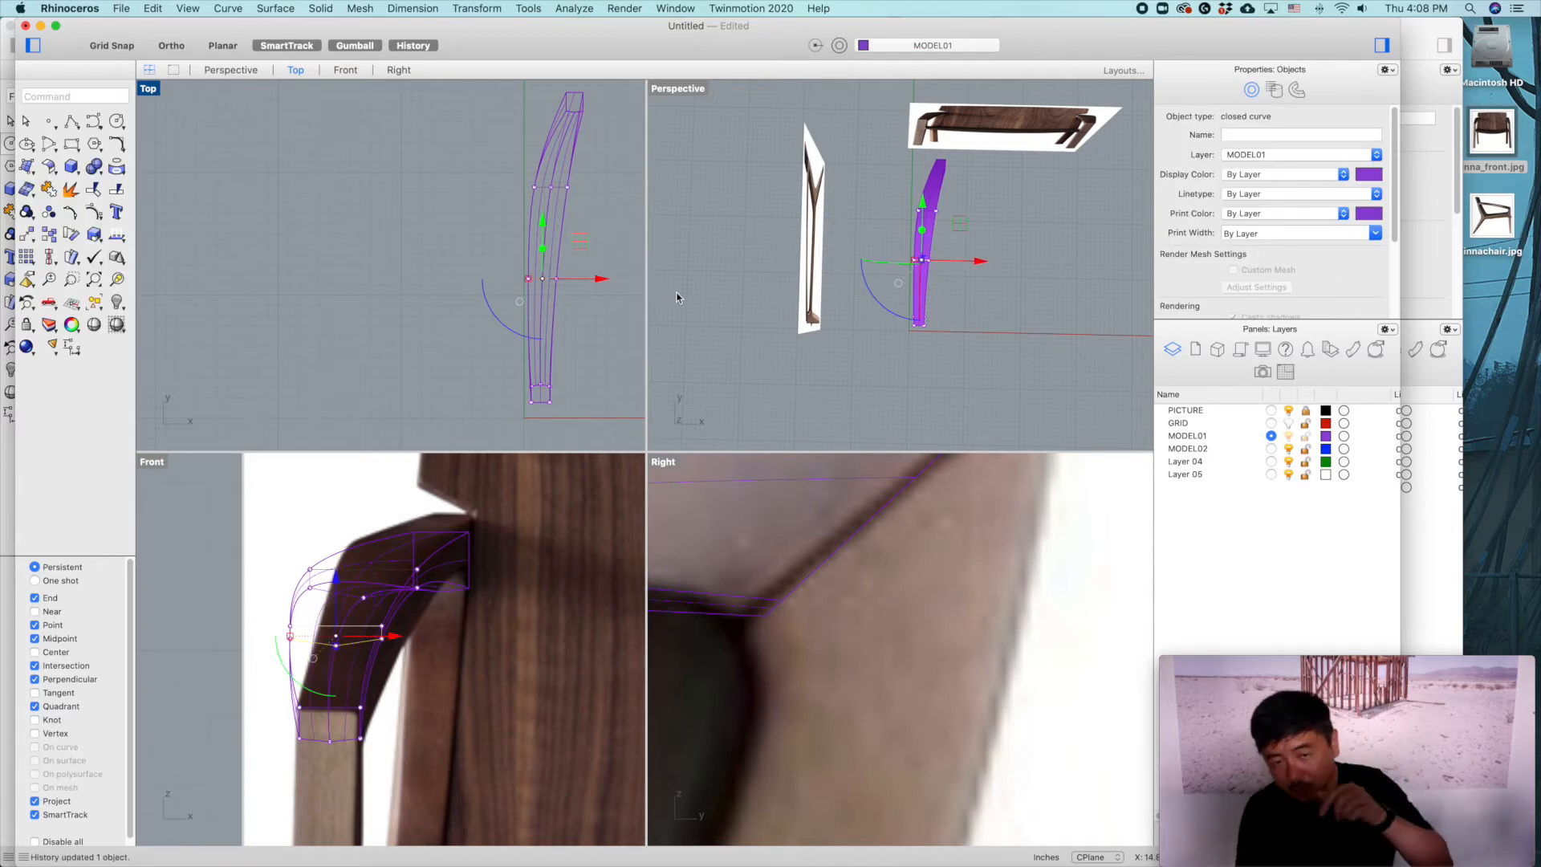
Step: Examine the updated armrest loft in the Perspective view, picking out its polysurface and the profile curve inside it
{"action": "right_click_drag", "start_coordinate": [995, 343], "coordinate": [959, 366]}
{"action": "left_click", "coordinate": [955, 293]}
{"action": "scroll", "coordinate": [958, 367], "scroll_direction": "up", "scroll_amount": 5}
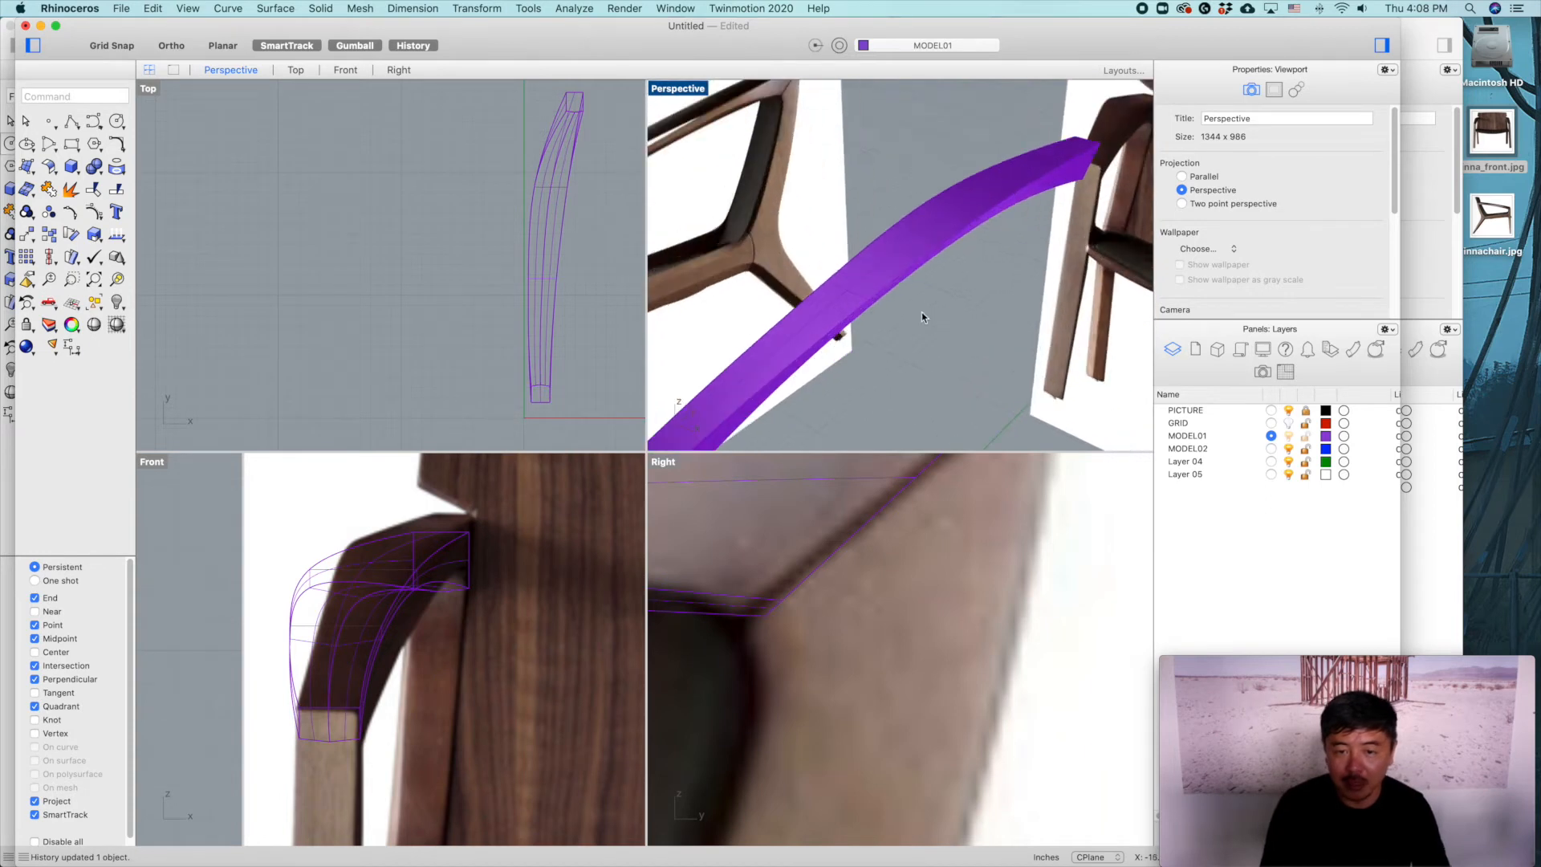
{"action": "left_click", "coordinate": [884, 308]}
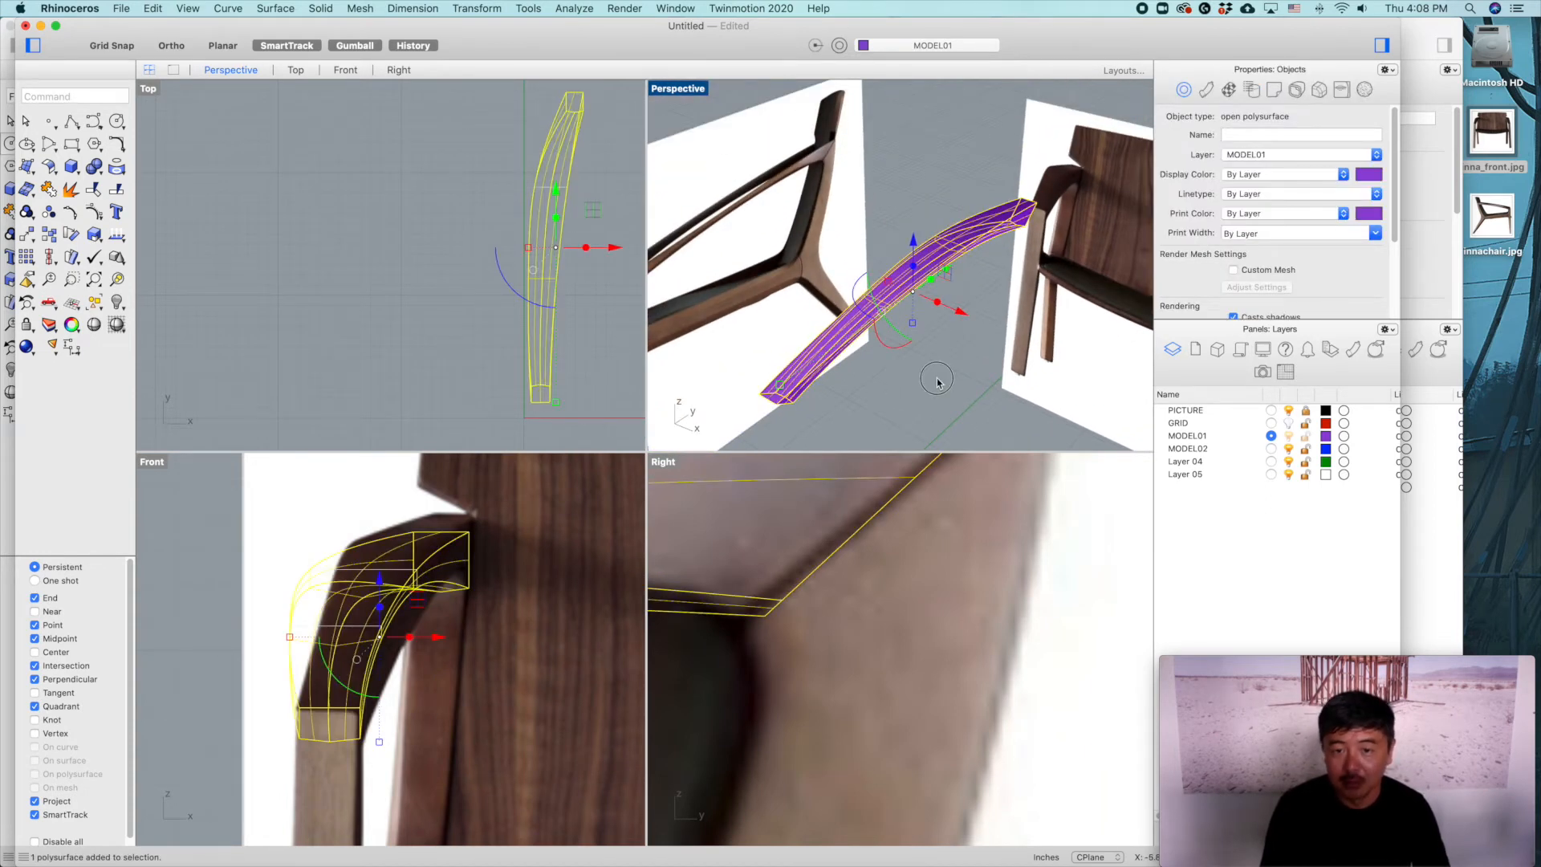
{"action": "key", "text": "Escape"}
{"action": "scroll", "coordinate": [882, 314], "scroll_direction": "up", "scroll_amount": 5}
{"action": "left_click", "coordinate": [885, 302]}
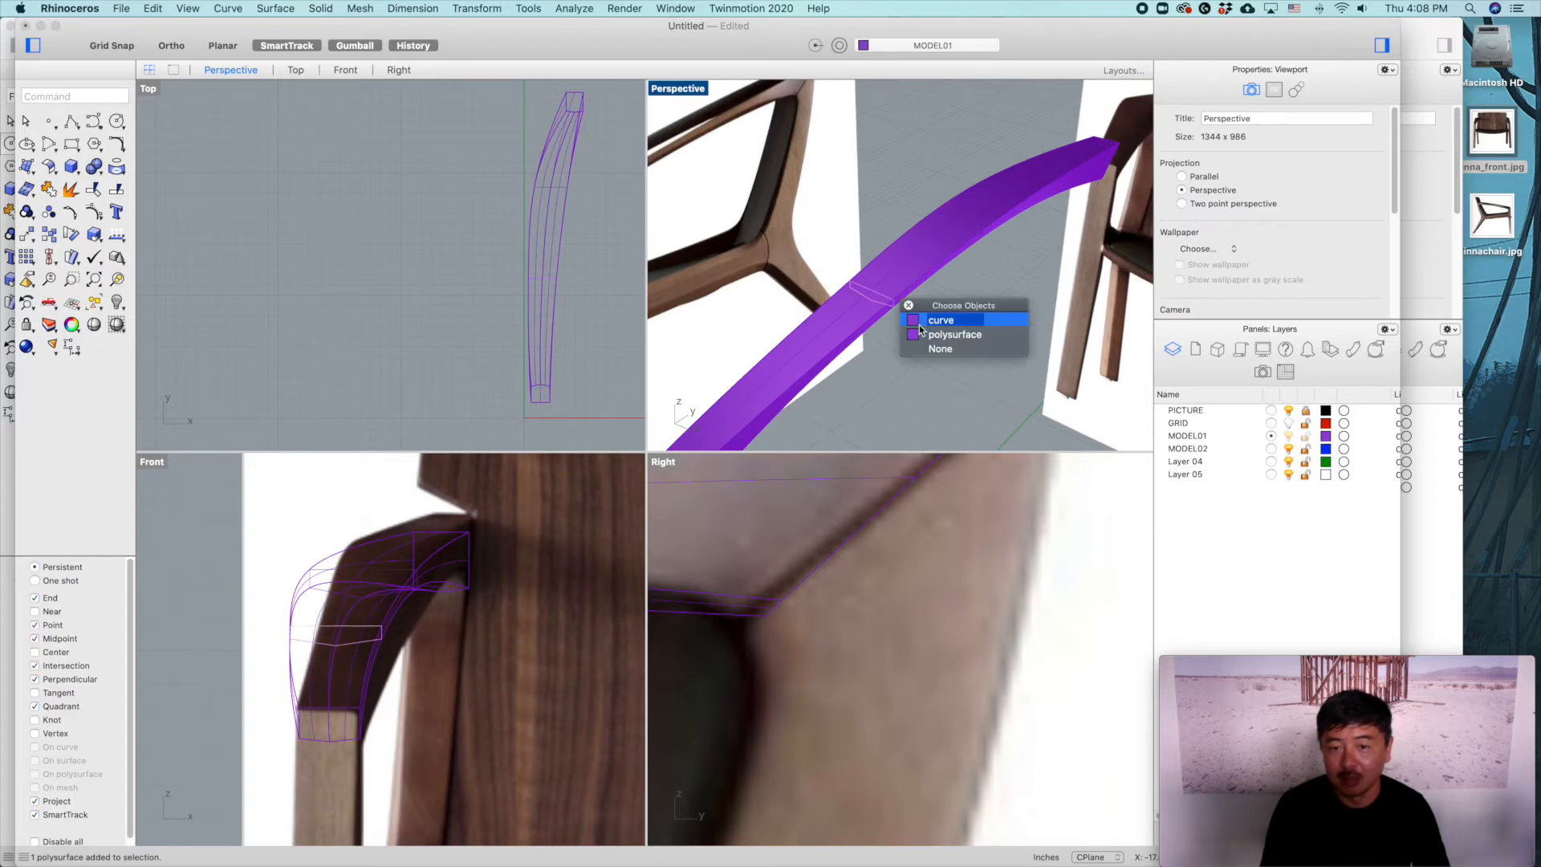
{"action": "left_click", "coordinate": [935, 321]}
{"action": "left_click", "coordinate": [945, 345]}
Step: Try moving the lofted armrest surface itself sideways away from its profiles, accept breaking its history, and undo the move
{"action": "left_click", "coordinate": [962, 263]}
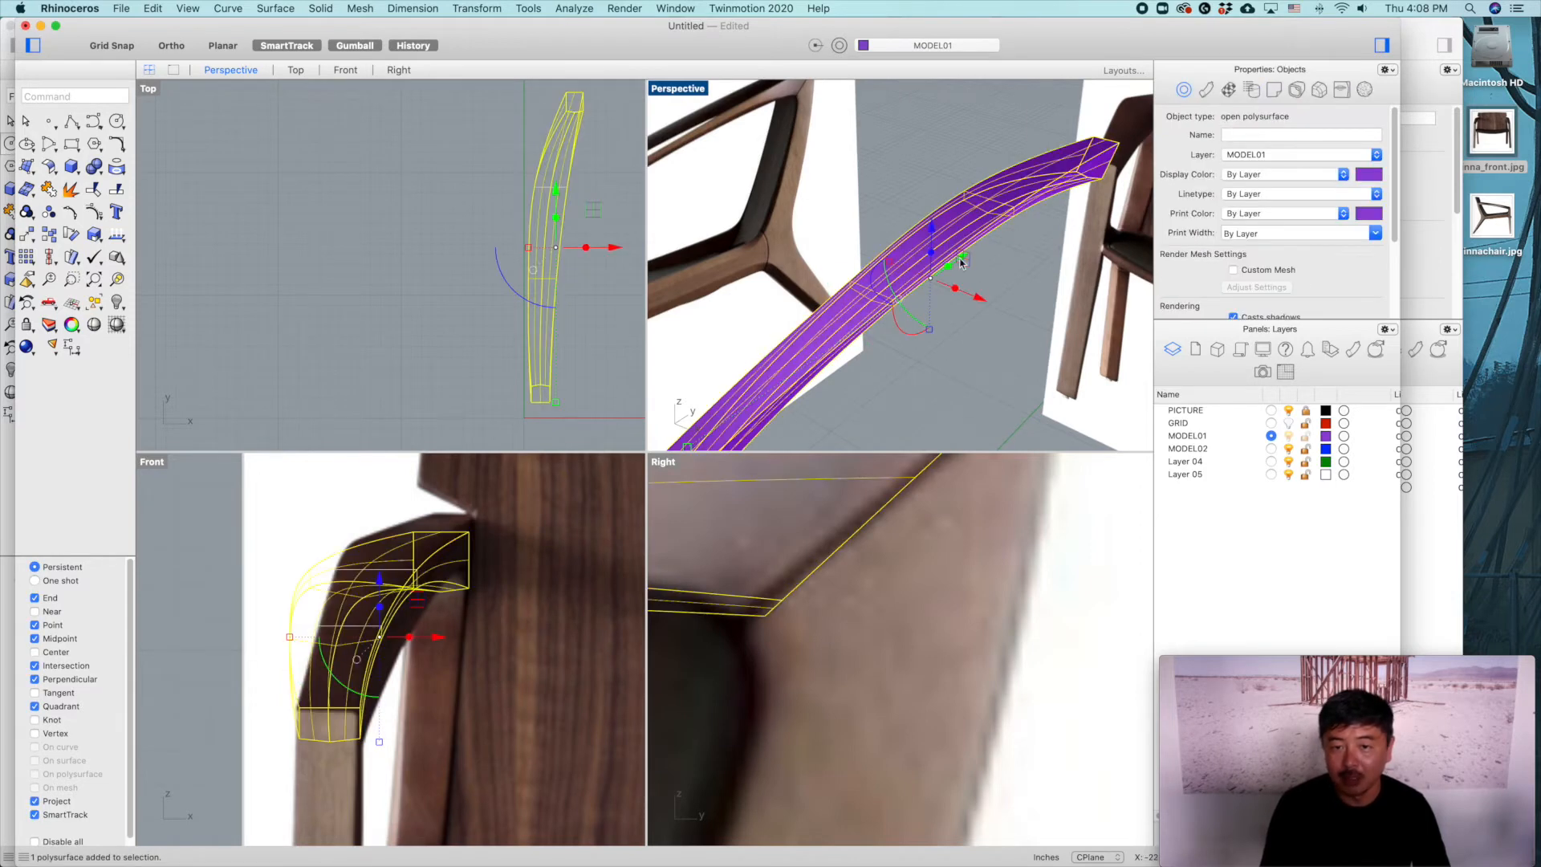
{"action": "left_click_drag", "start_coordinate": [979, 305], "coordinate": [891, 297]}
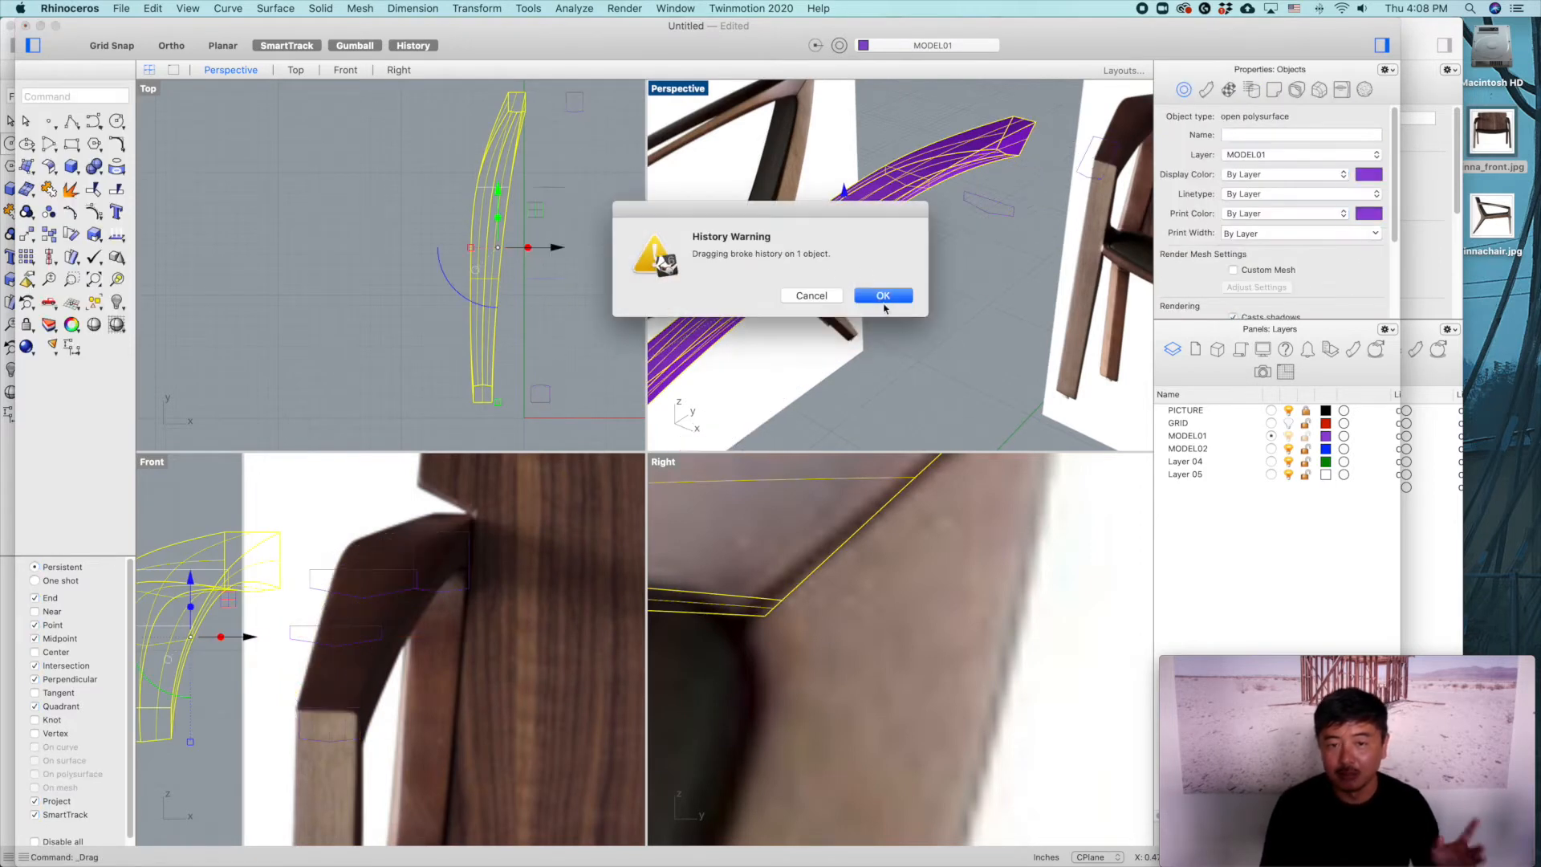
{"action": "left_click", "coordinate": [883, 295]}
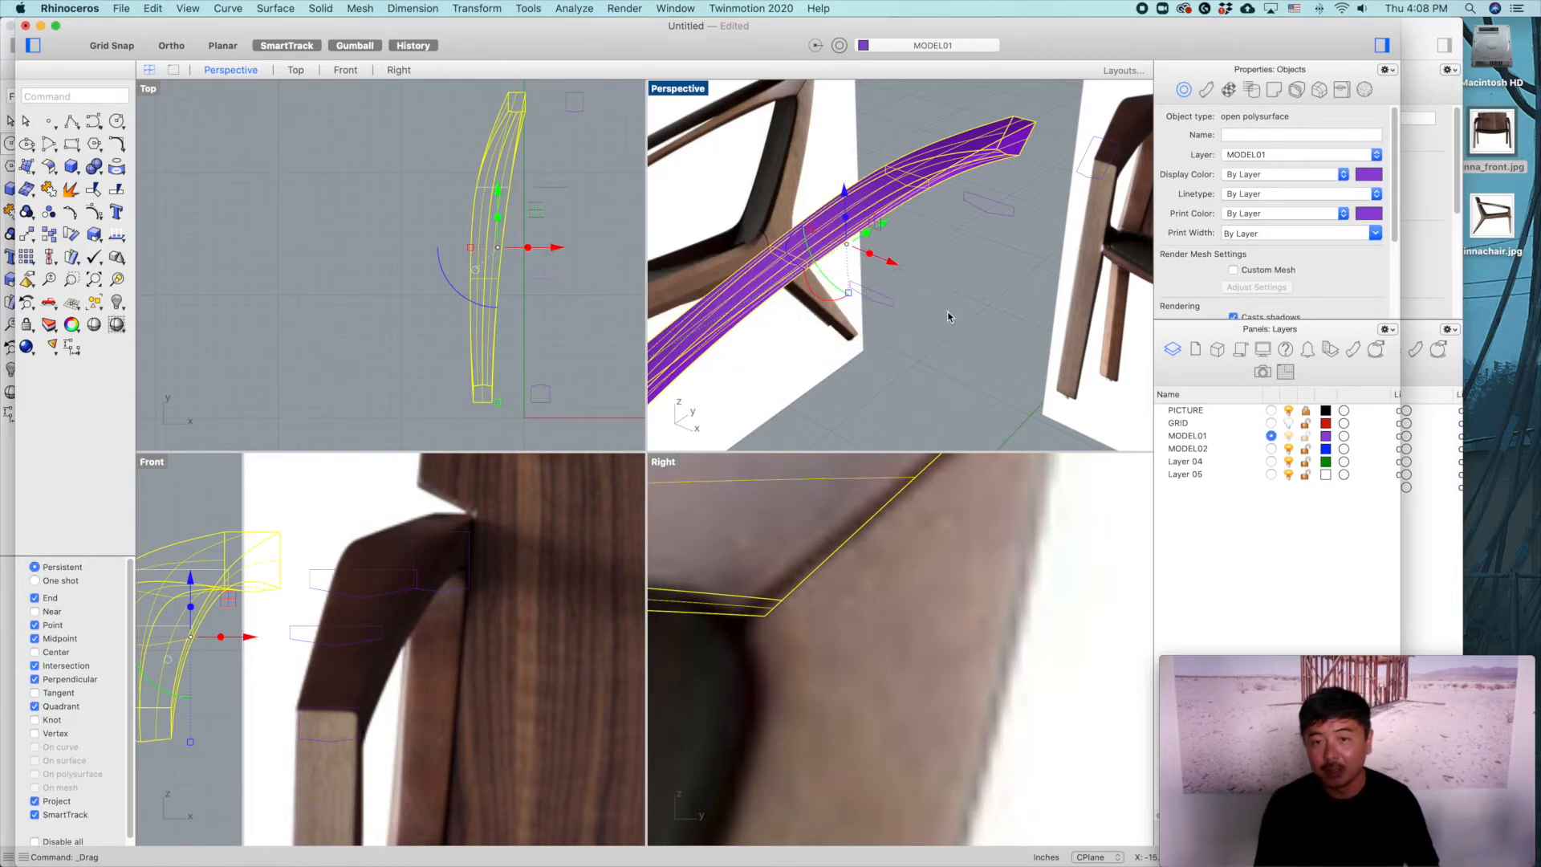
{"action": "key", "text": "super+z"}
{"action": "left_click", "coordinate": [951, 338]}
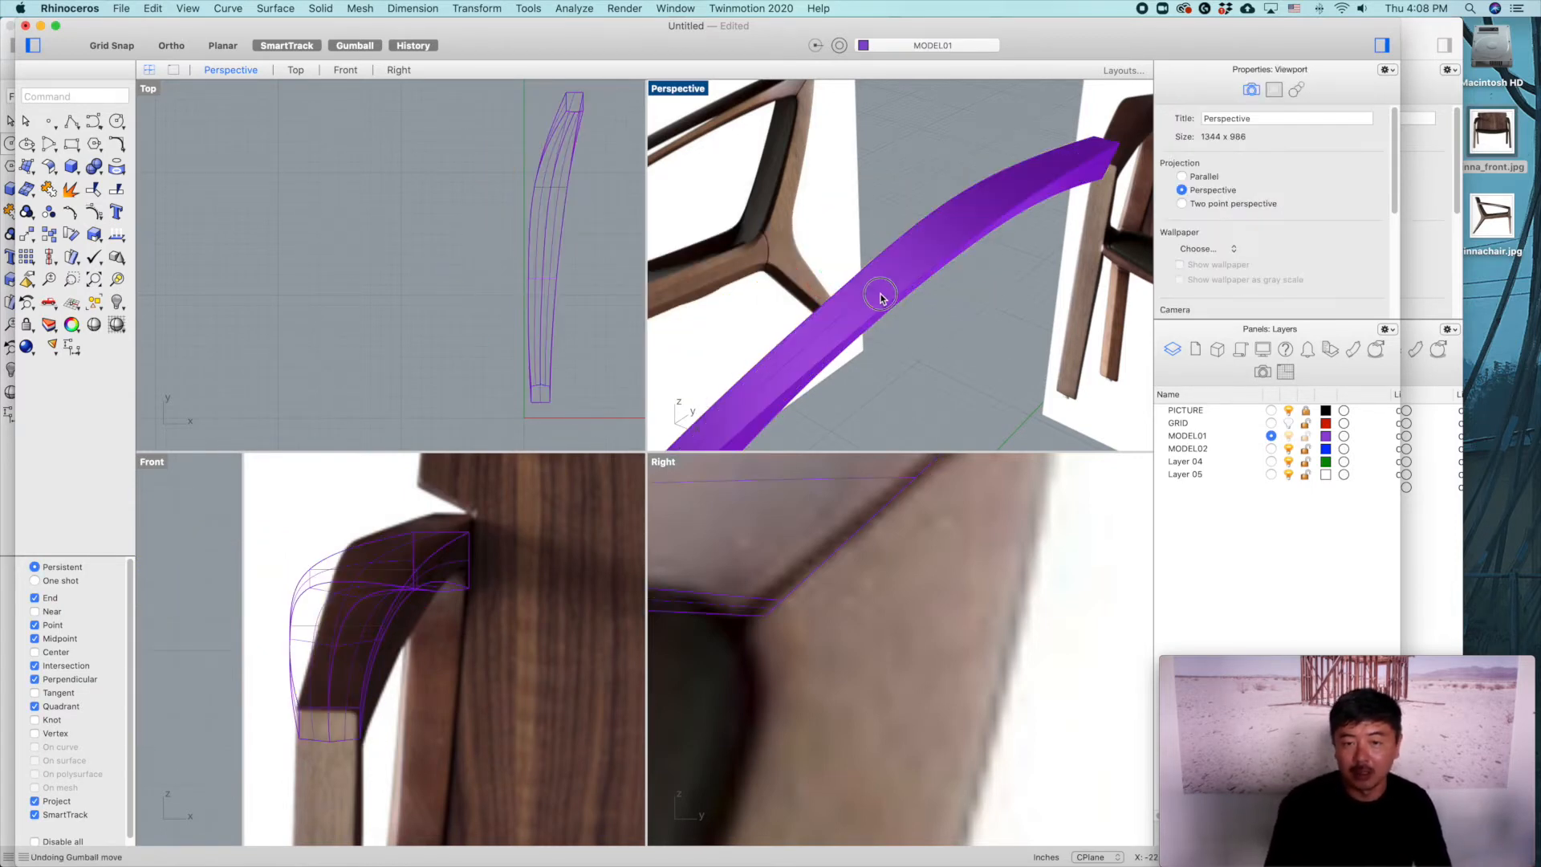
Step: In the maximised Perspective view, try raising and lowering the second profile from the front, and undo both moves
{"action": "left_click", "coordinate": [881, 298]}
{"action": "double_click", "coordinate": [677, 87]}
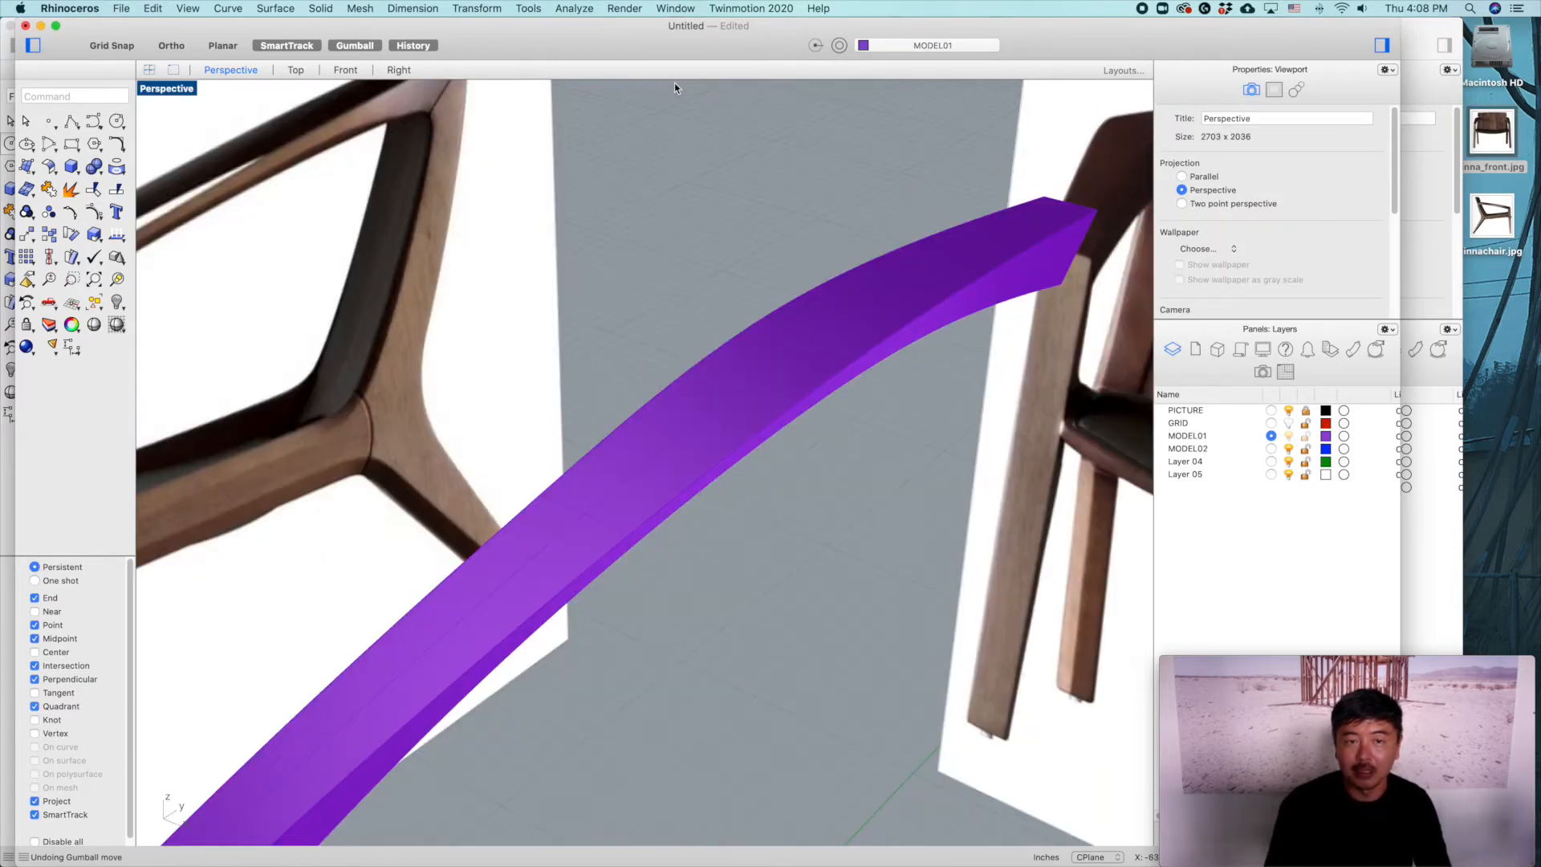
{"action": "left_click", "coordinate": [601, 526]}
{"action": "left_click", "coordinate": [646, 542]}
{"action": "scroll", "coordinate": [630, 540], "scroll_direction": "down", "scroll_amount": 5}
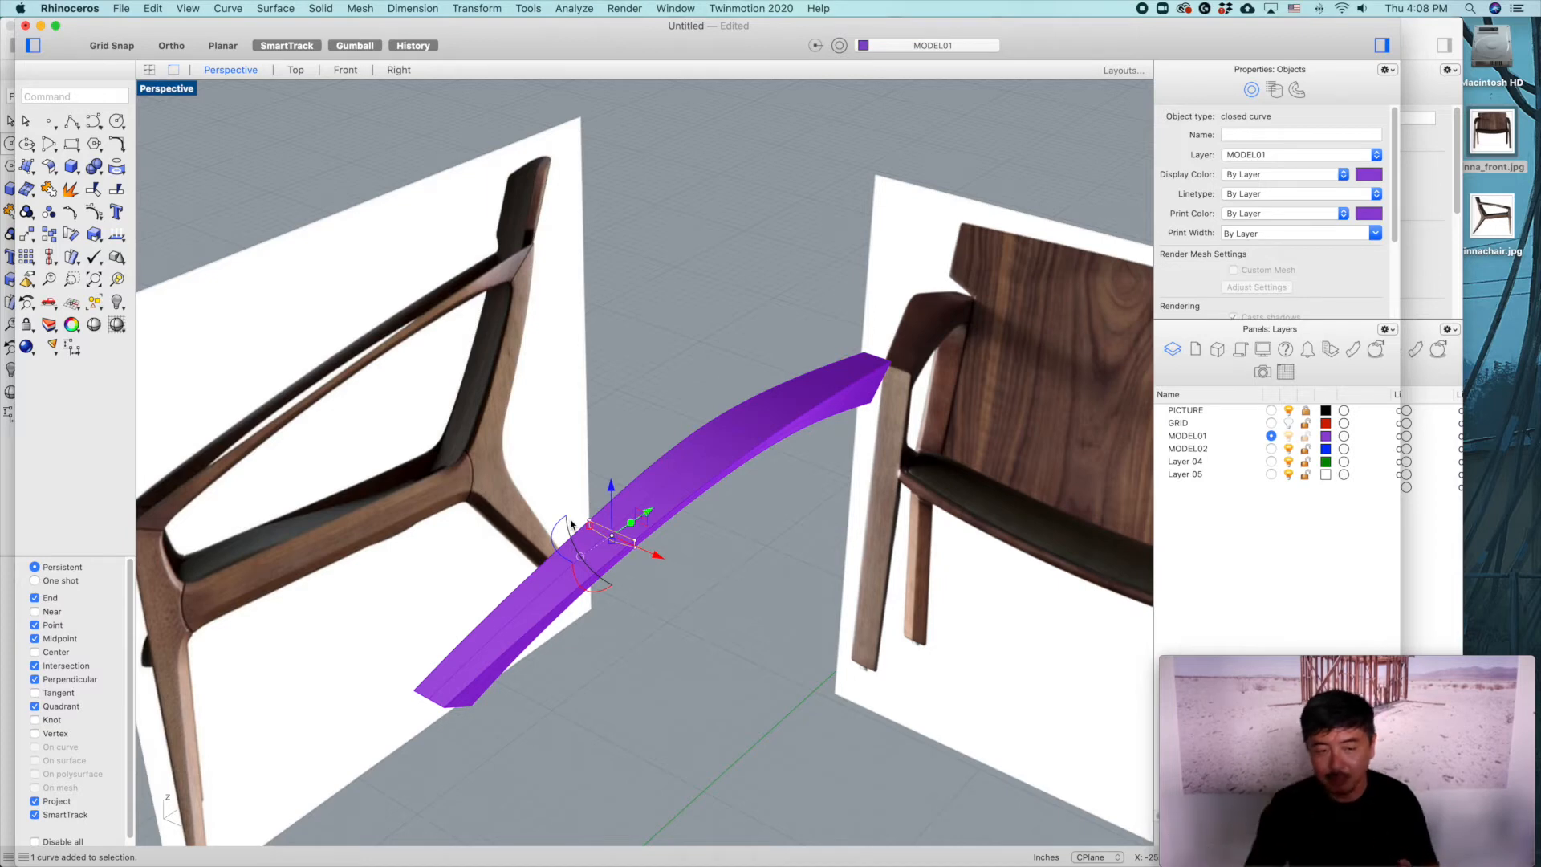
{"action": "left_click_drag", "start_coordinate": [617, 497], "coordinate": [625, 436]}
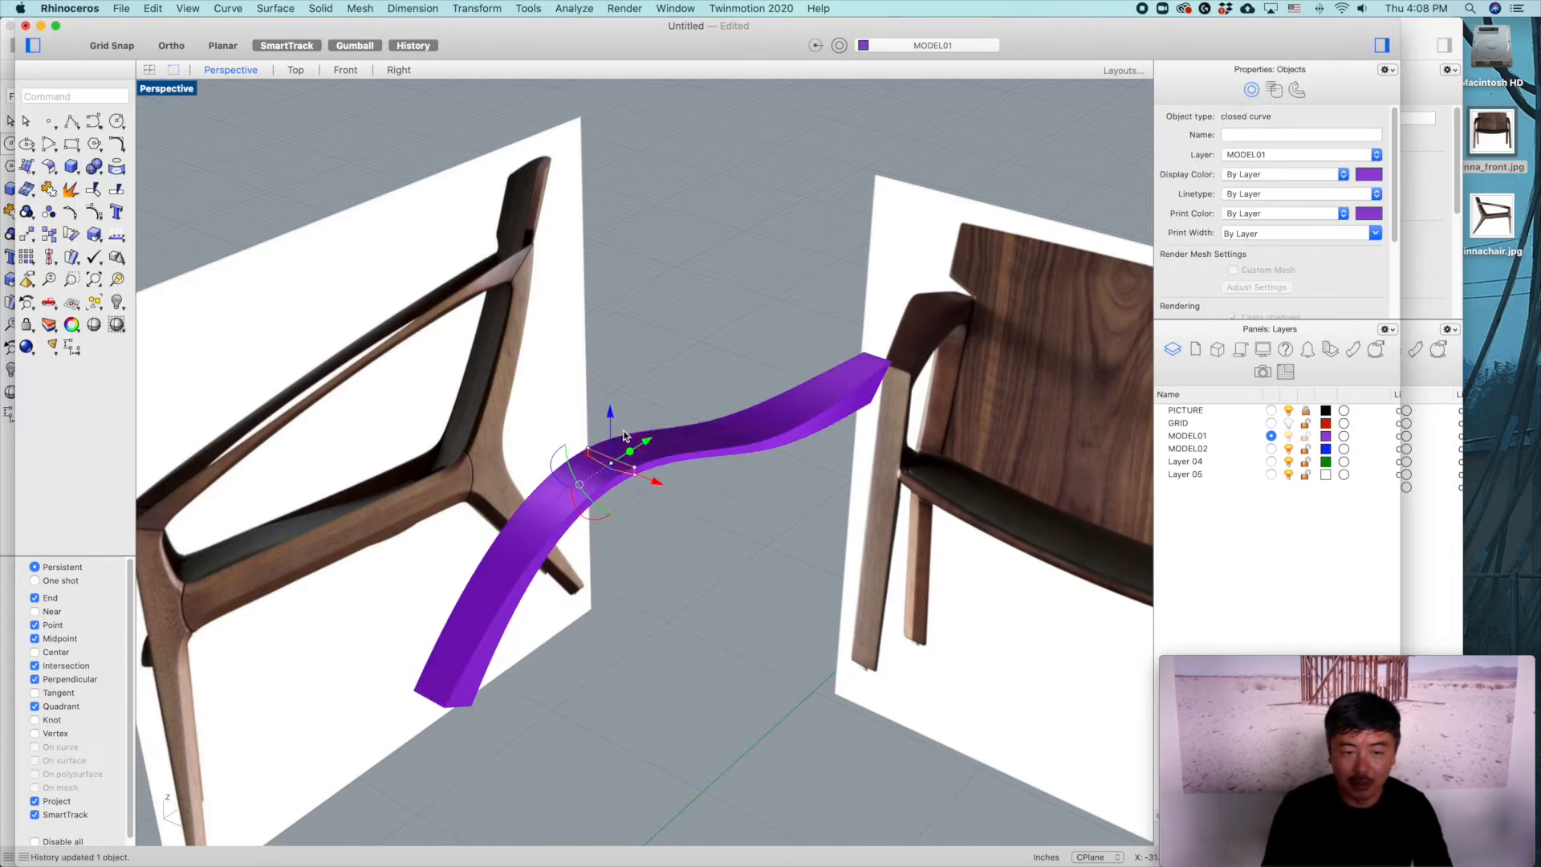
{"action": "left_click_drag", "start_coordinate": [609, 517], "coordinate": [611, 521]}
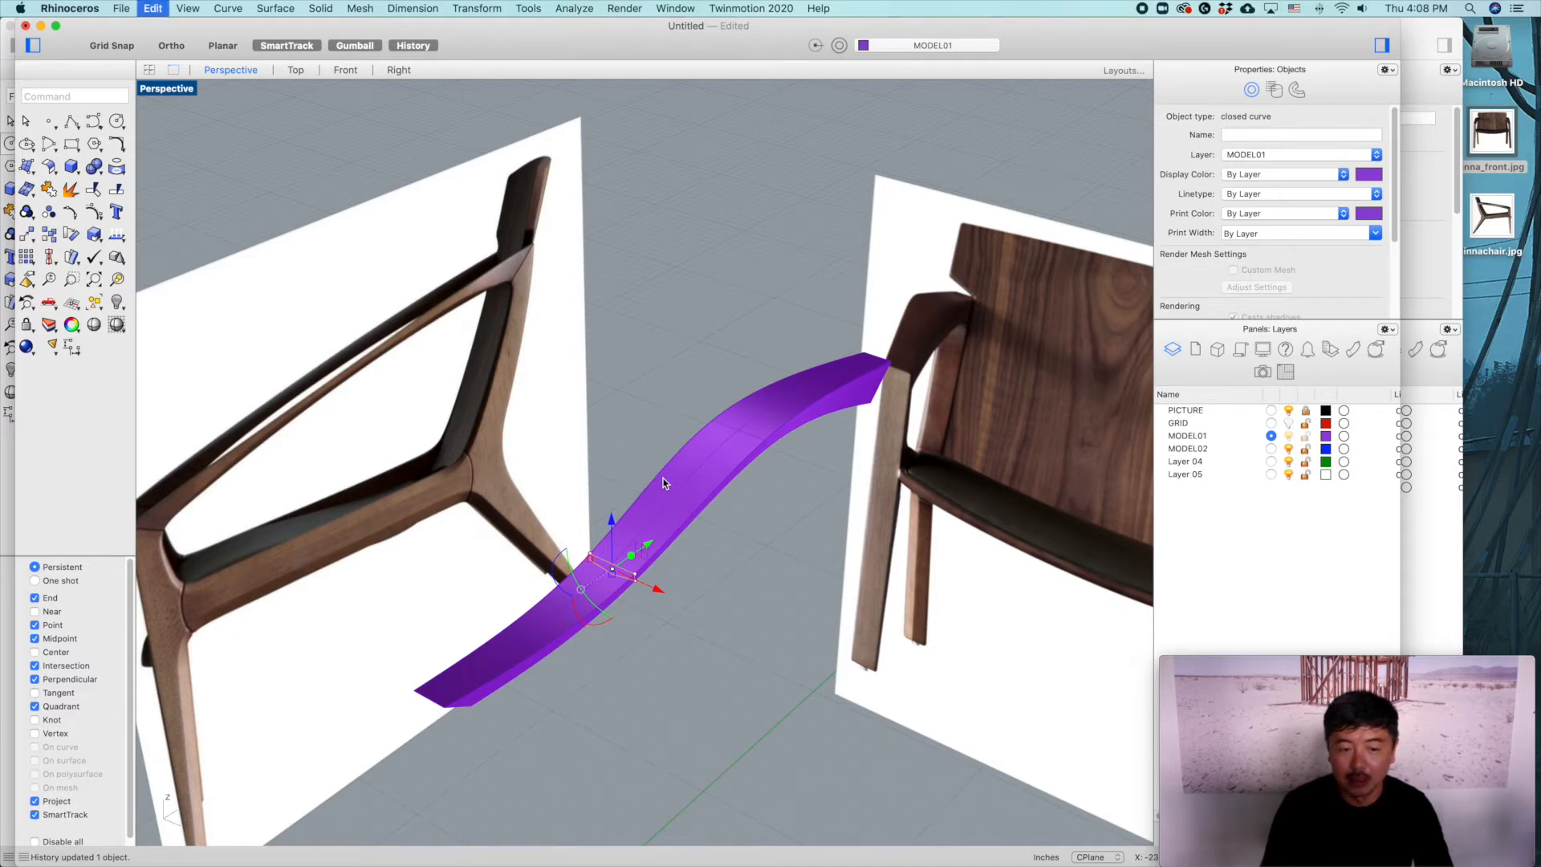
{"action": "key", "text": "super+z"}
{"action": "key", "text": "super+z"}
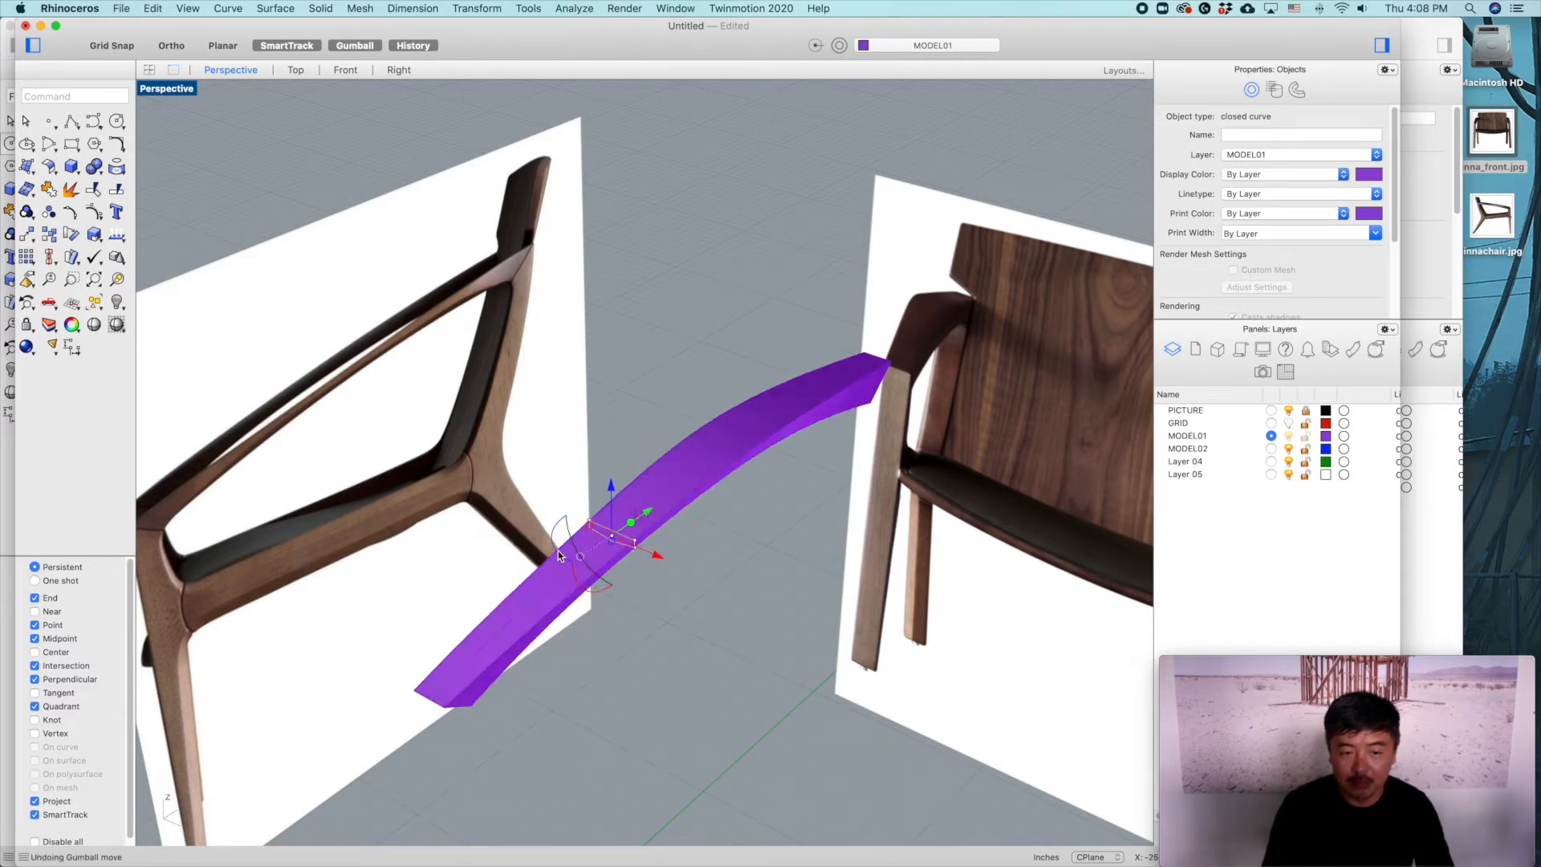
Step: Examine the selected armrest loft in the Perspective view from another angle and restore the four-viewport layout
{"action": "left_click", "coordinate": [678, 649]}
{"action": "left_click", "coordinate": [689, 500]}
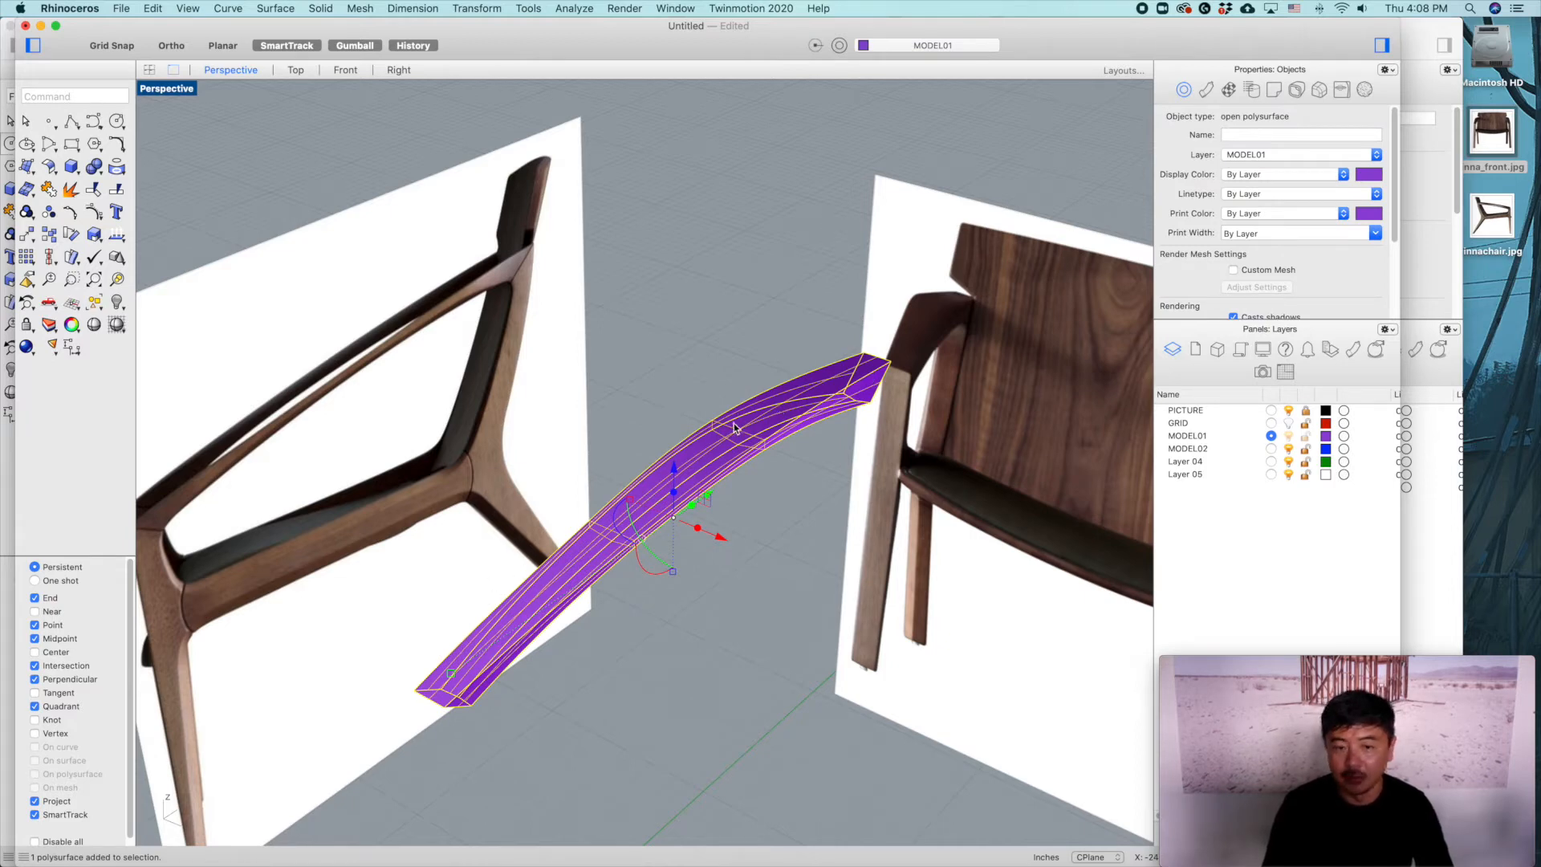
{"action": "left_click", "coordinate": [716, 651]}
{"action": "scroll", "coordinate": [737, 672], "scroll_direction": "down", "scroll_amount": 7}
{"action": "right_click_drag", "start_coordinate": [845, 713], "coordinate": [752, 616], "text": "shift"}
{"action": "mouse_move", "coordinate": [629, 620]}
{"action": "right_mouse_down"}
{"action": "mouse_move", "coordinate": [733, 629]}
{"action": "mouse_move", "coordinate": [736, 652]}
{"action": "mouse_move", "coordinate": [611, 639]}
{"action": "right_mouse_up"}
{"action": "double_click", "coordinate": [165, 90]}
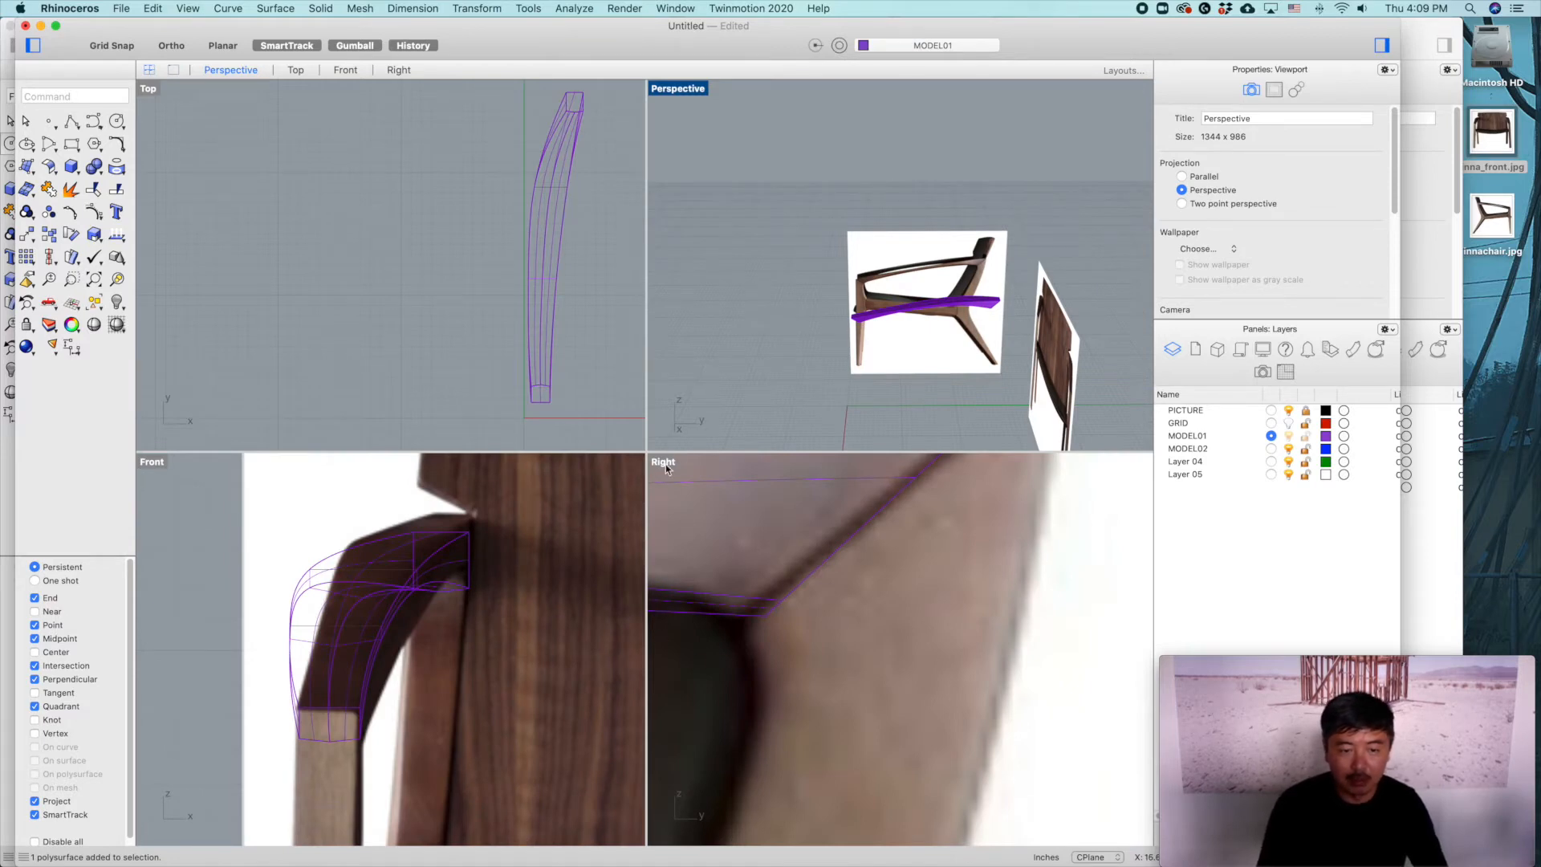
Step: Copy the second armrest profile from the front down onto the upper front leg in the Right view
{"action": "scroll", "coordinate": [865, 592], "scroll_direction": "down", "scroll_amount": 10}
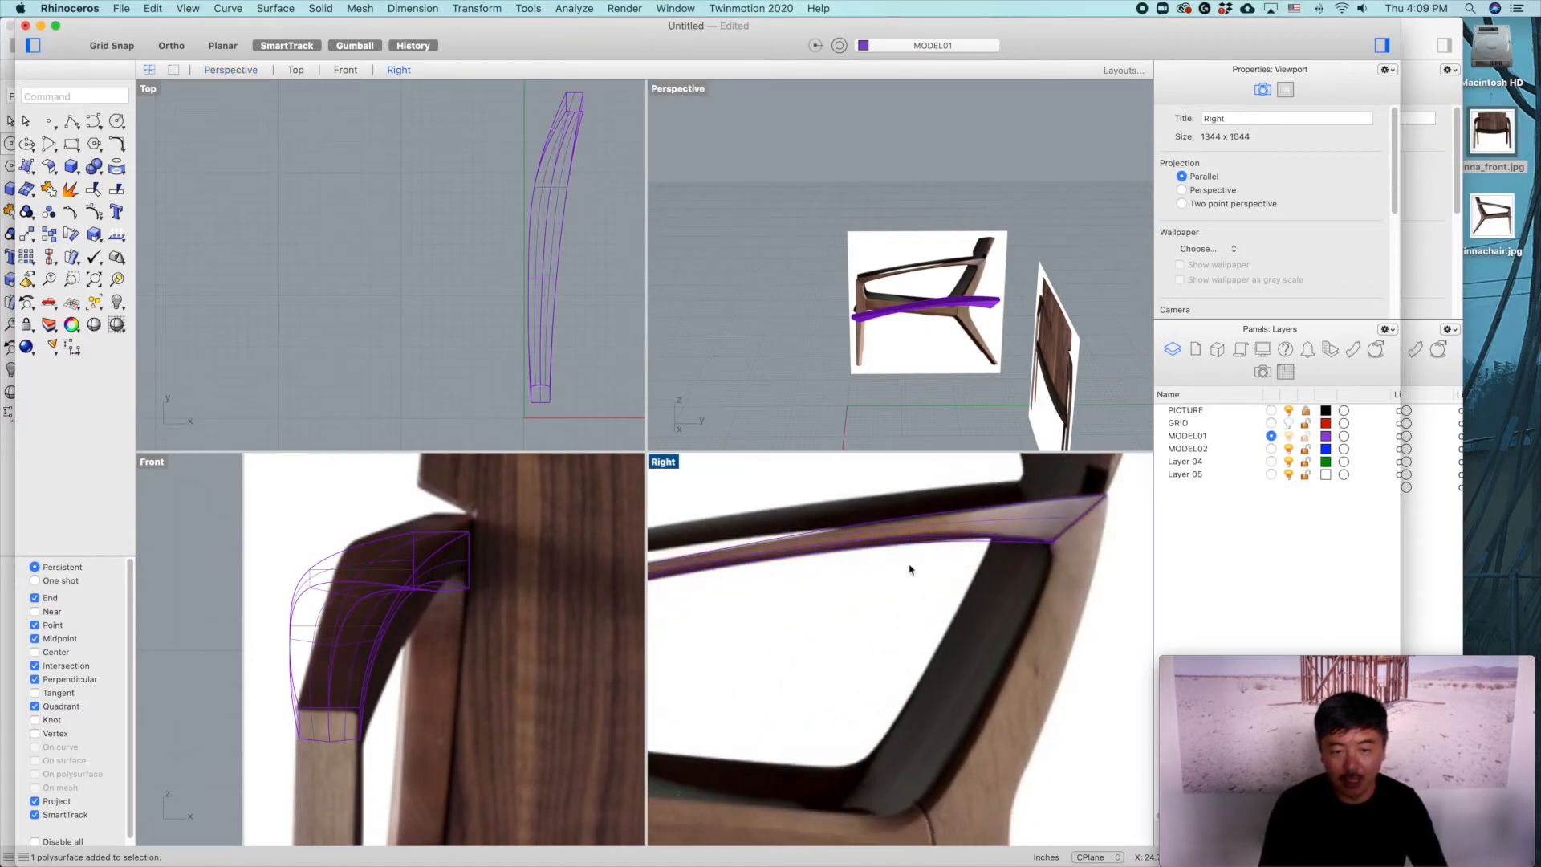
{"action": "scroll", "coordinate": [846, 565], "scroll_direction": "up", "scroll_amount": 5}
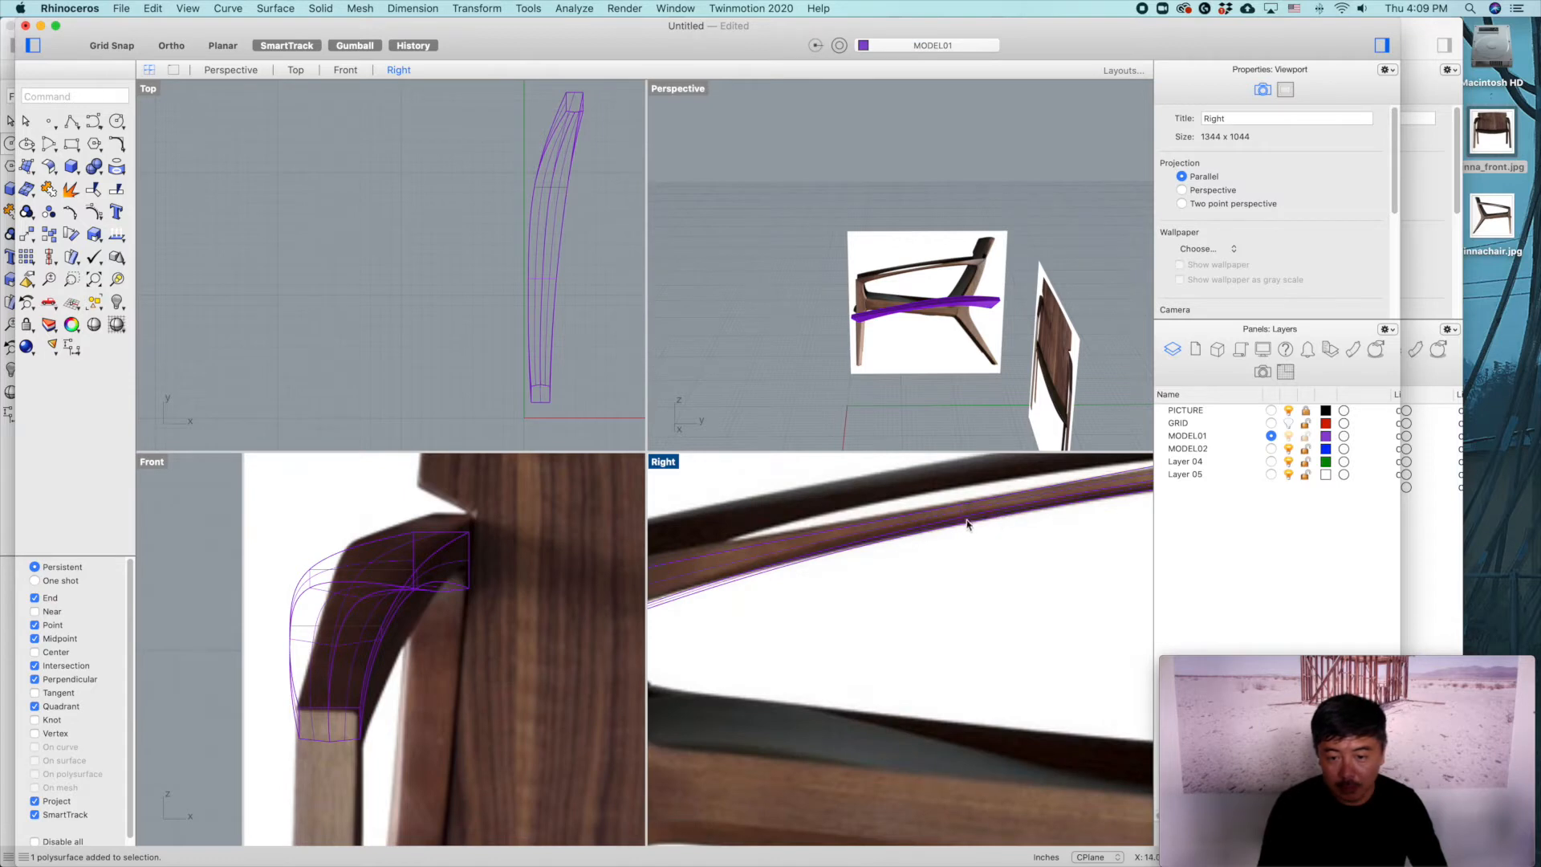
{"action": "left_click", "coordinate": [963, 514]}
{"action": "key", "text": "Escape"}
{"action": "left_click_drag", "start_coordinate": [953, 490], "coordinate": [974, 554]}
{"action": "type", "text": "copy"}
{"action": "key", "text": "Return"}
{"action": "left_click", "coordinate": [991, 541]}
{"action": "scroll", "coordinate": [909, 675], "scroll_direction": "down", "scroll_amount": 6}
{"action": "right_click_drag", "start_coordinate": [909, 674], "coordinate": [1038, 569]}
{"action": "scroll", "coordinate": [861, 620], "scroll_direction": "up", "scroll_amount": 4}
{"action": "left_click", "coordinate": [861, 620]}
{"action": "key", "text": "Return"}
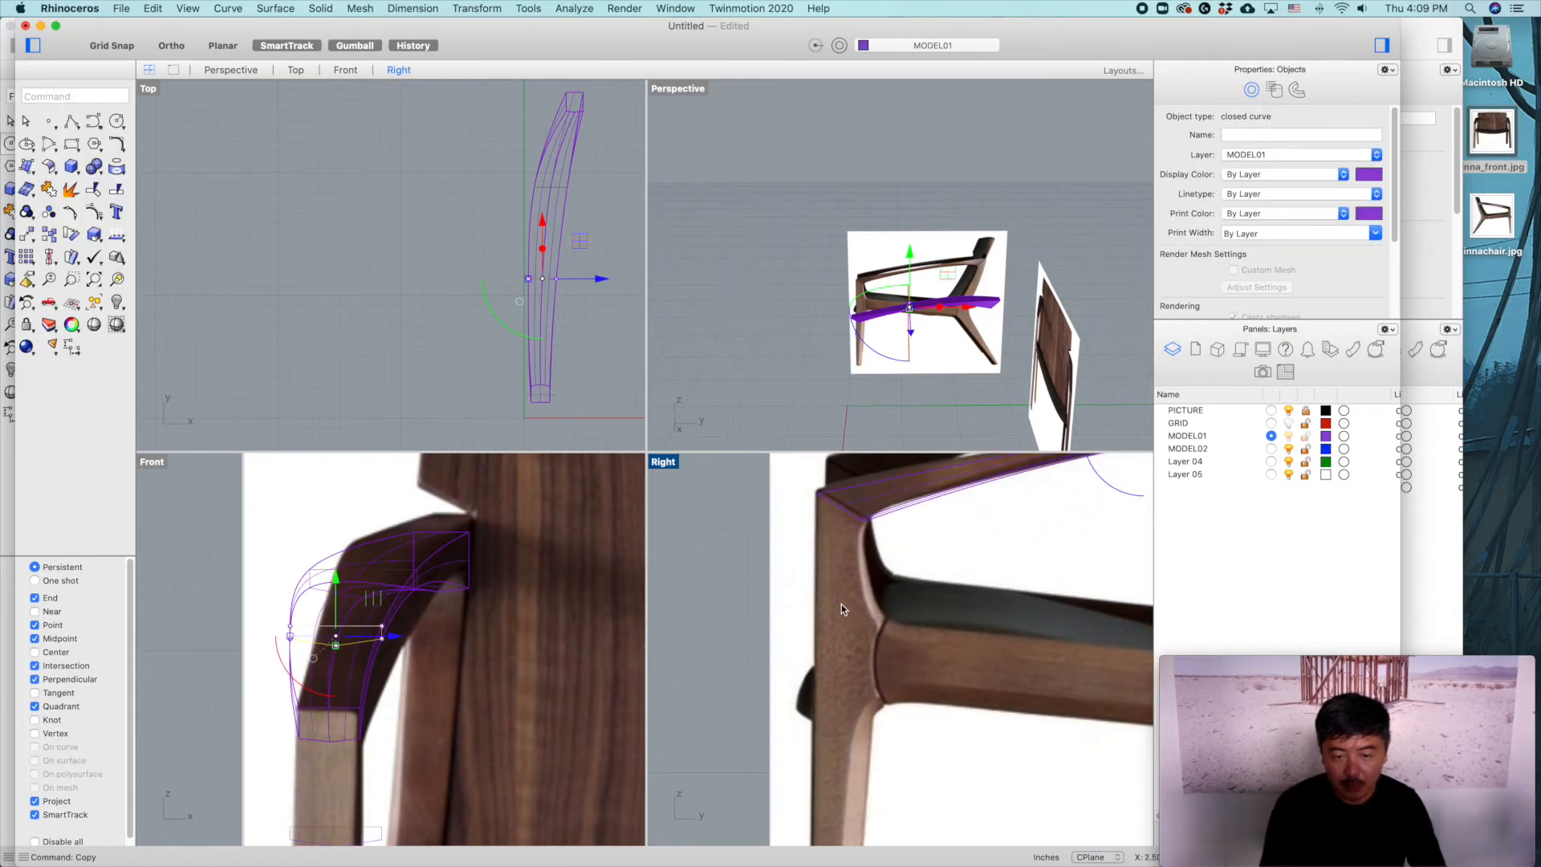
Step: Try rotating the copied profile to lie horizontally across the front leg, accept breaking its history, and undo the rotation
{"action": "left_click", "coordinate": [836, 602]}
{"action": "scroll", "coordinate": [836, 602], "scroll_direction": "up", "scroll_amount": 3}
{"action": "left_click_drag", "start_coordinate": [812, 647], "coordinate": [891, 643]}
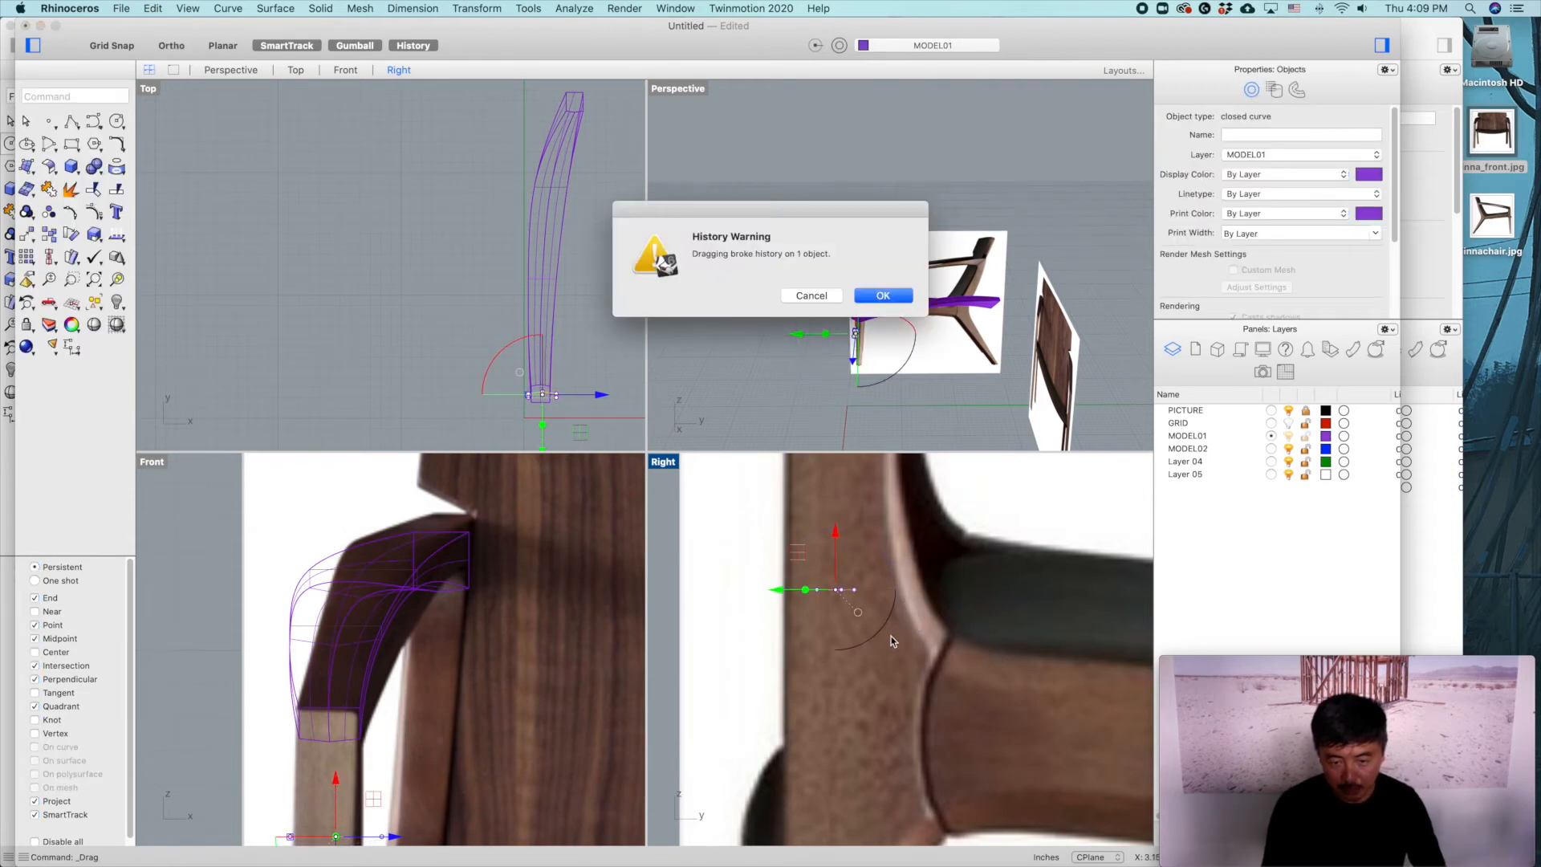
{"action": "left_click", "coordinate": [888, 298]}
{"action": "key", "text": "super+z"}
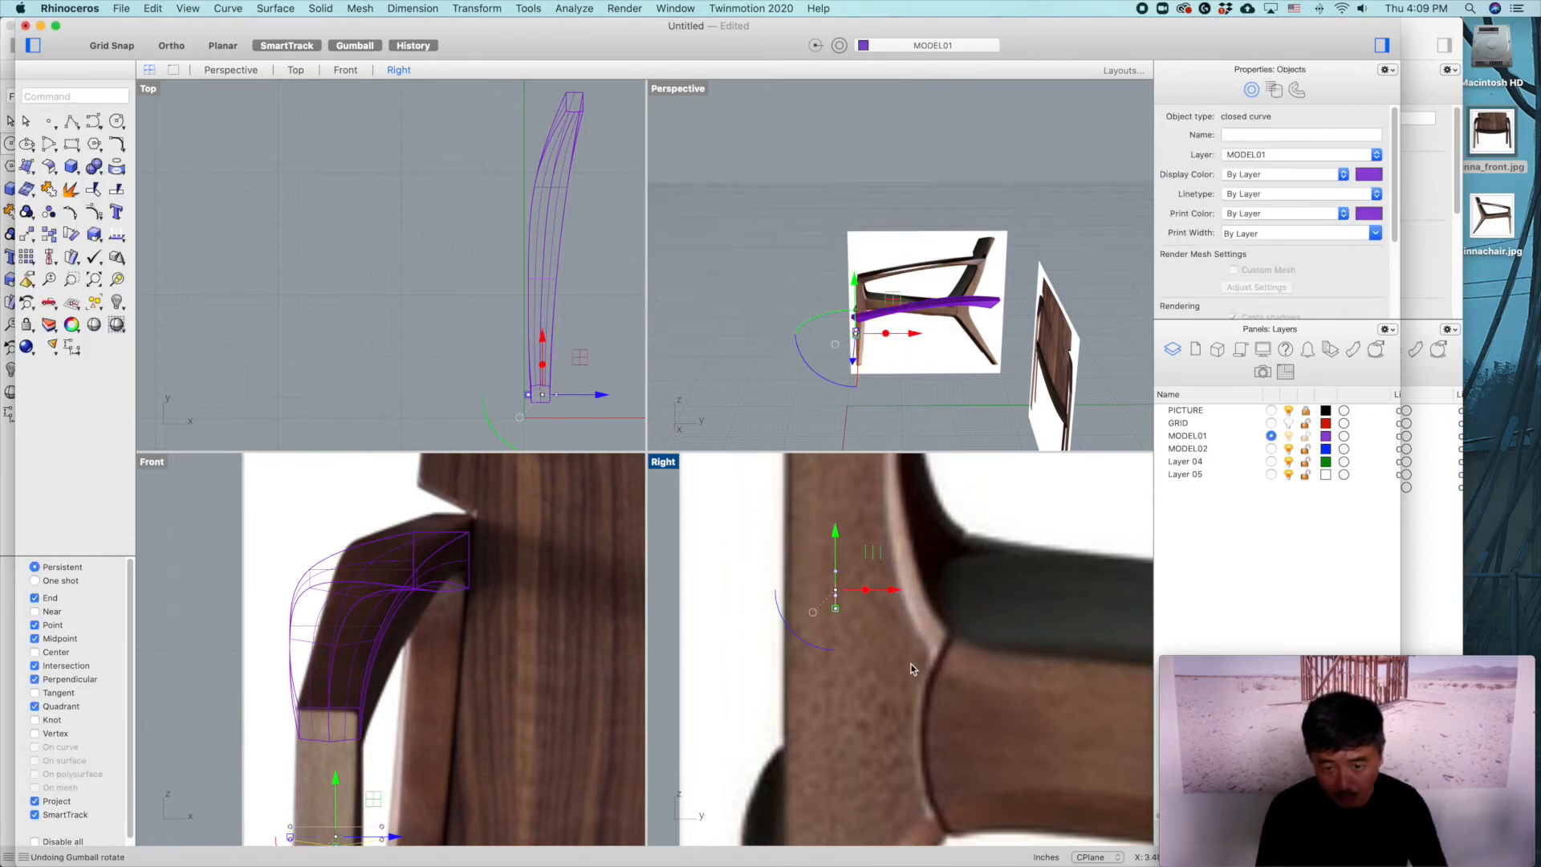
{"action": "left_click", "coordinate": [911, 668]}
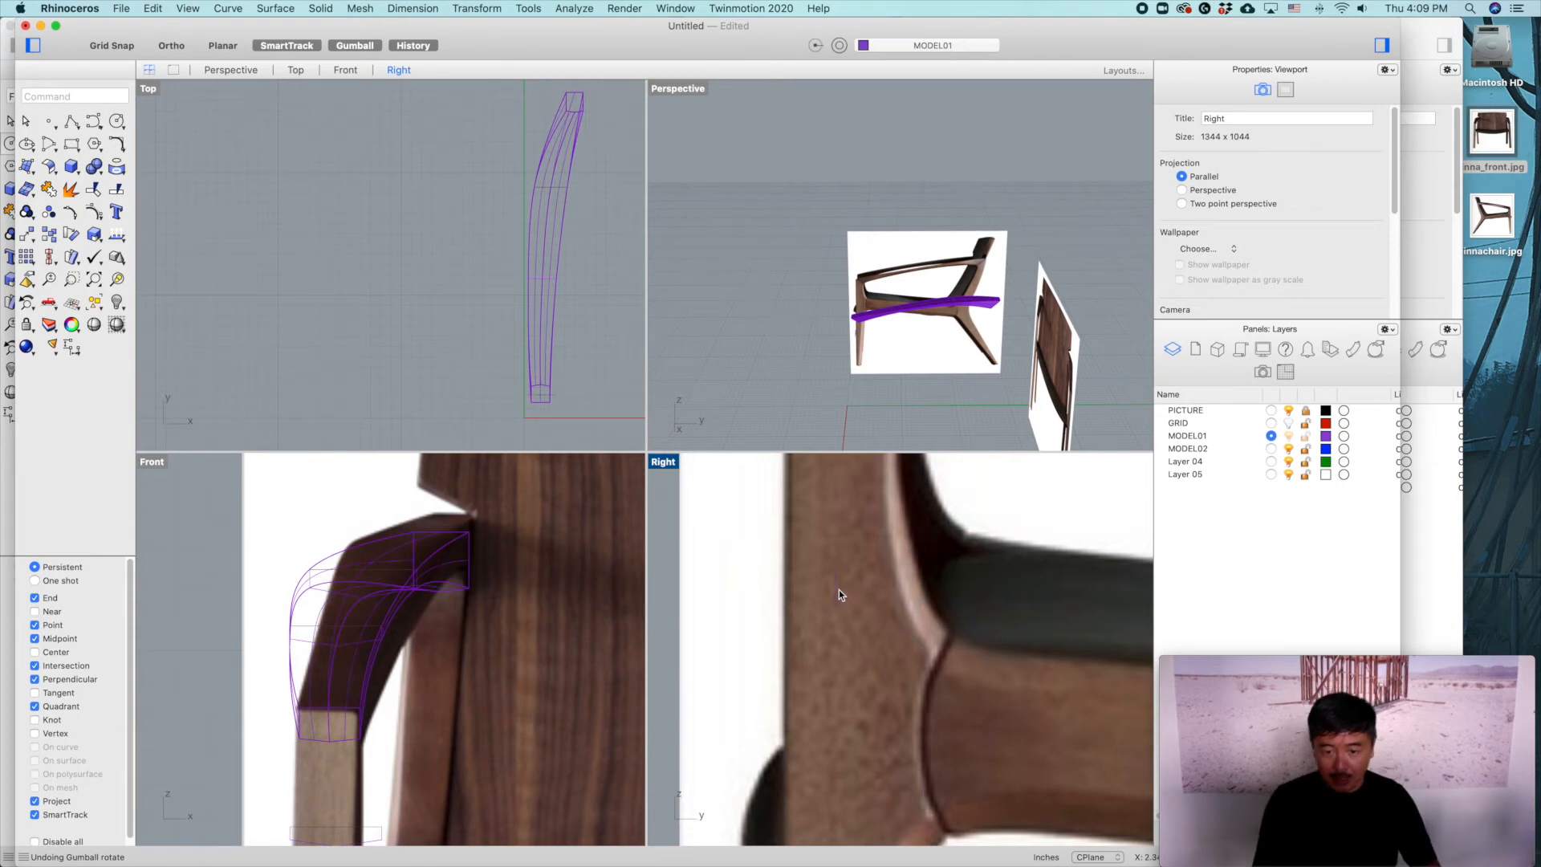
Step: Rotate the copied profile a quarter turn in the Right view so it lies flat across the front leg, accepting the history break
{"action": "left_click", "coordinate": [838, 650]}
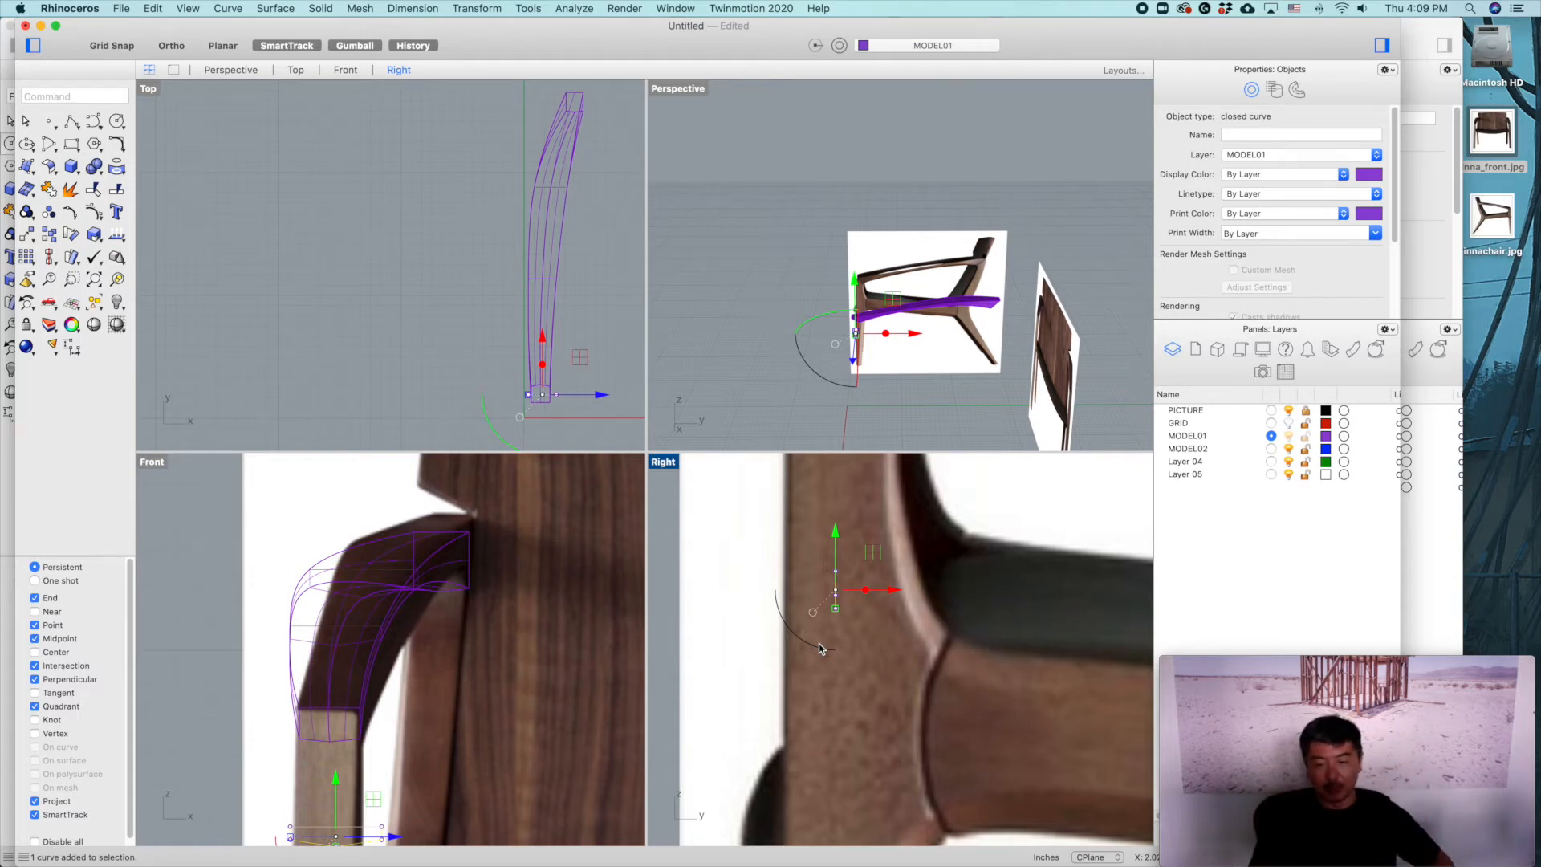
{"action": "left_click_drag", "start_coordinate": [805, 647], "coordinate": [893, 631]}
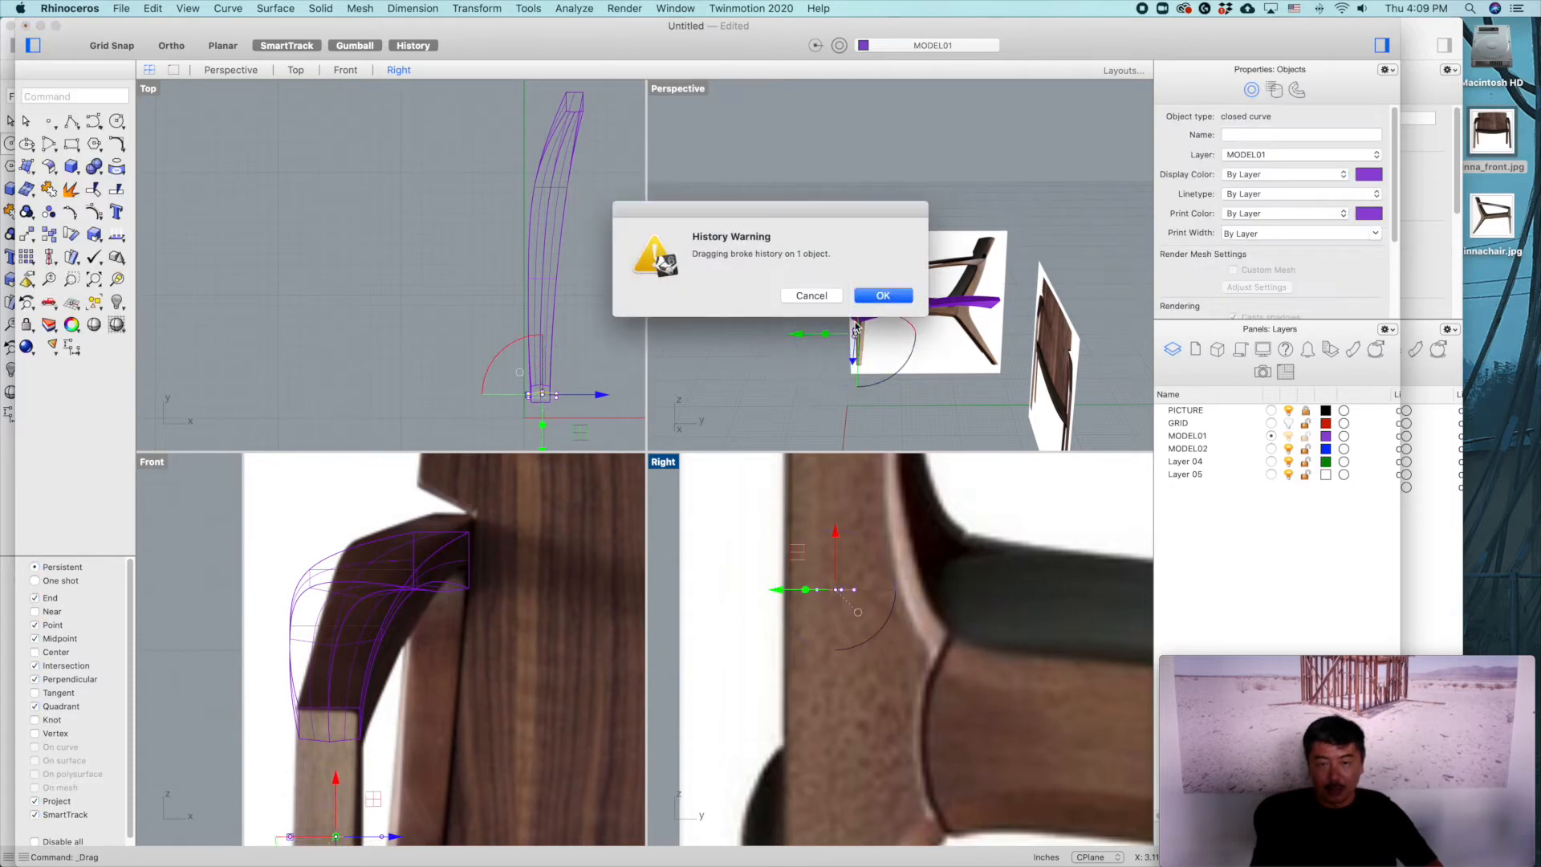
{"action": "left_click", "coordinate": [883, 297]}
{"action": "right_click_drag", "start_coordinate": [844, 358], "coordinate": [867, 345]}
{"action": "scroll", "coordinate": [867, 345], "scroll_direction": "up", "scroll_amount": 10}
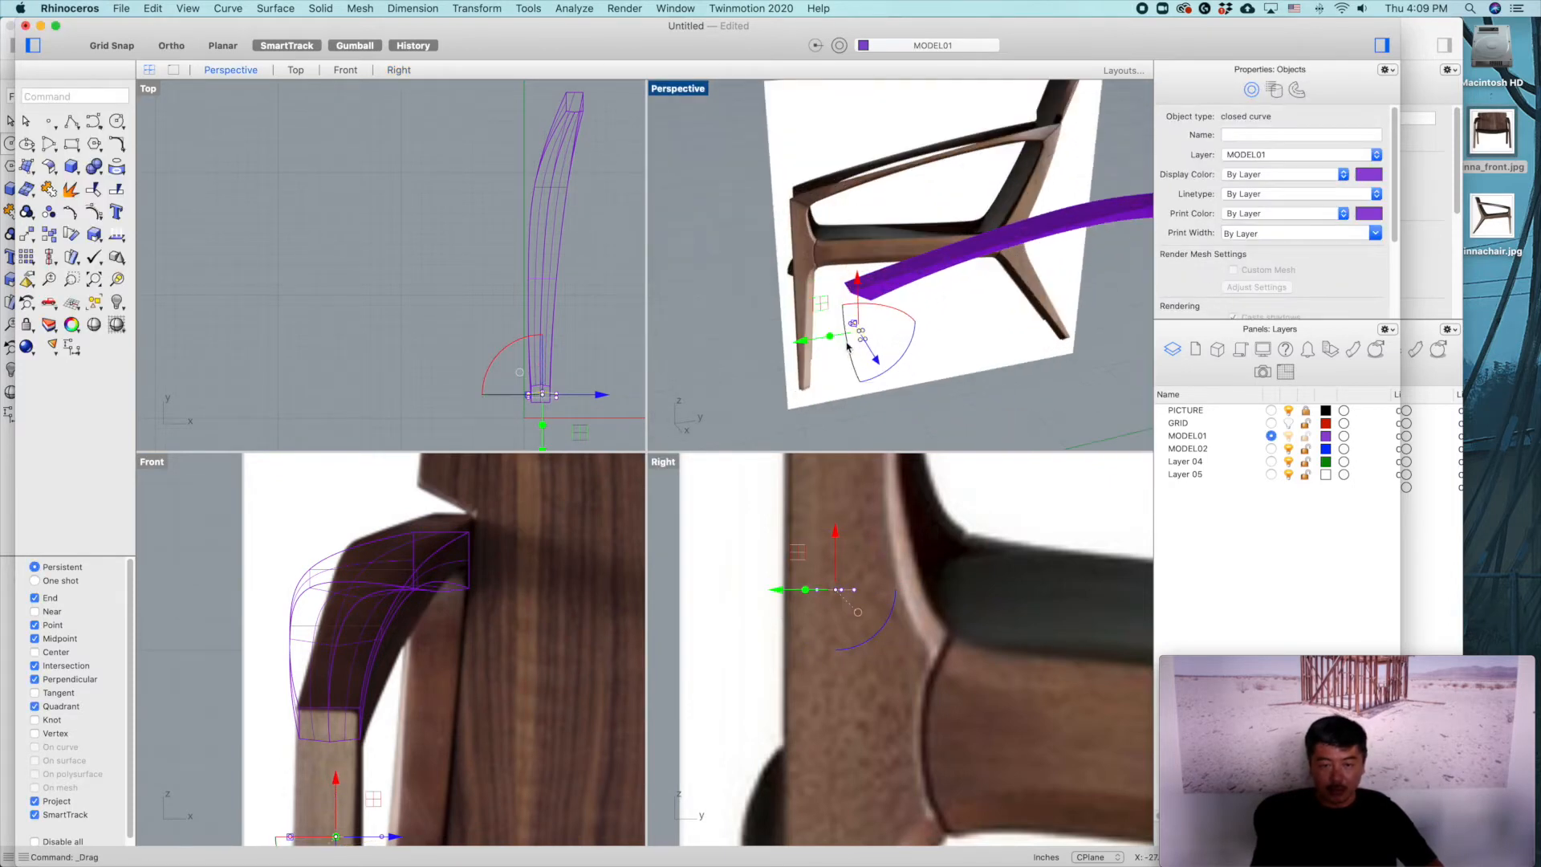
Step: Move the flat profile up the front leg and position it just below the armrest joint in the Right view
{"action": "right_click_drag", "start_coordinate": [876, 556], "coordinate": [873, 581]}
{"action": "left_click_drag", "start_coordinate": [798, 582], "coordinate": [816, 539]}
{"action": "right_click_drag", "start_coordinate": [815, 539], "coordinate": [808, 651]}
{"action": "left_click_drag", "start_coordinate": [809, 652], "coordinate": [793, 617]}
{"action": "left_click", "coordinate": [964, 634]}
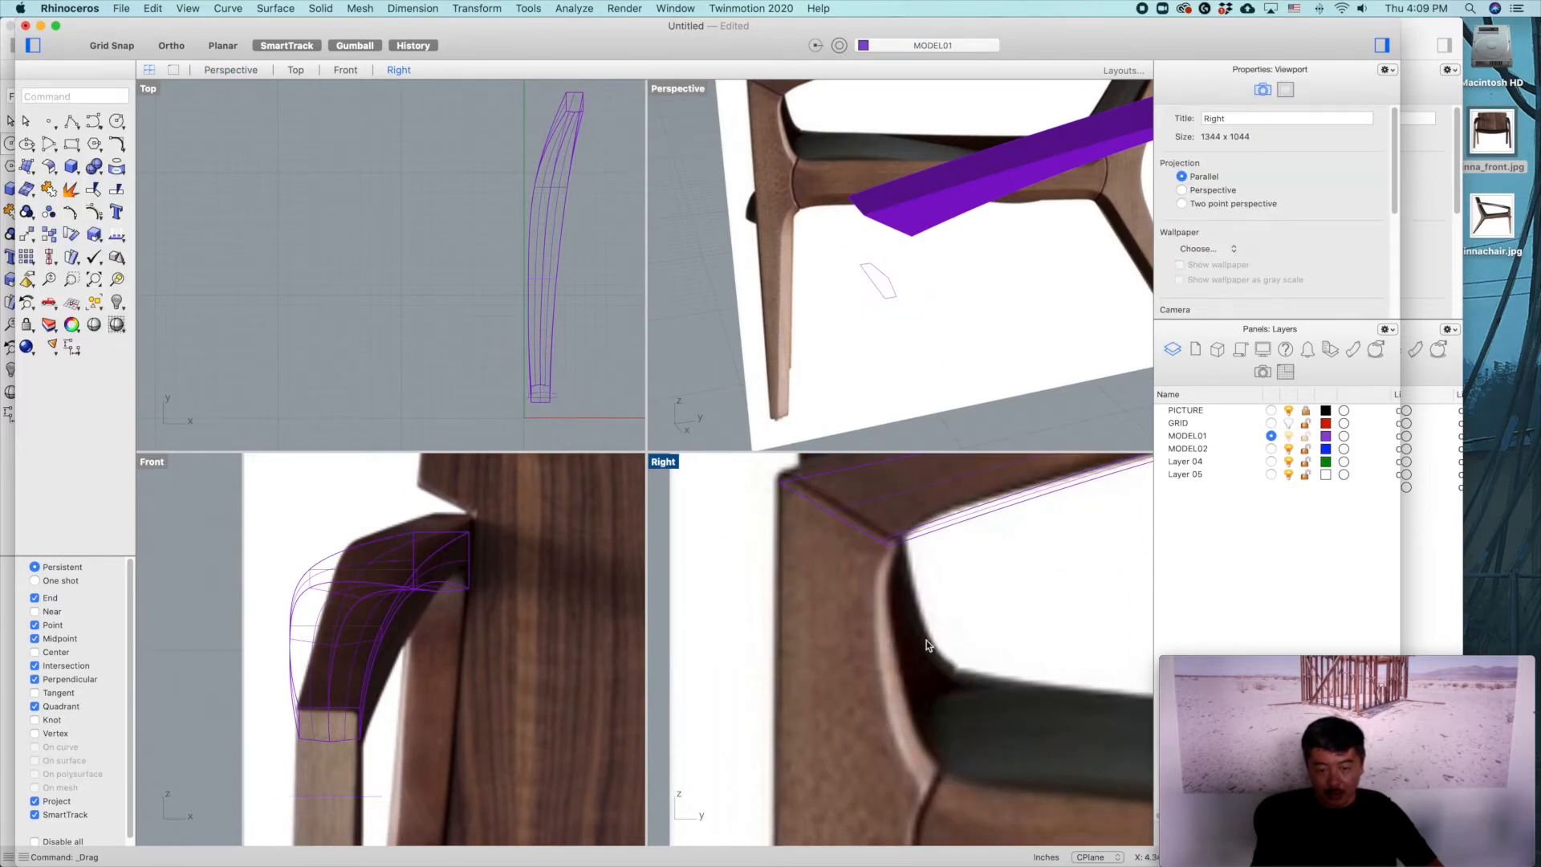
Step: Scale up and shift the flat leg profile in the Right view until it spans the front leg's depth
{"action": "left_click", "coordinate": [826, 654]}
{"action": "left_click_drag", "start_coordinate": [809, 651], "coordinate": [780, 652]}
{"action": "mouse_move", "coordinate": [885, 652]}
{"action": "left_mouse_down"}
{"action": "mouse_move", "coordinate": [897, 651]}
{"action": "mouse_move", "coordinate": [883, 651]}
{"action": "left_mouse_up"}
{"action": "left_click_drag", "start_coordinate": [778, 651], "coordinate": [787, 650]}
{"action": "left_click_drag", "start_coordinate": [887, 648], "coordinate": [899, 649]}
{"action": "left_click_drag", "start_coordinate": [787, 649], "coordinate": [777, 649]}
{"action": "left_click", "coordinate": [865, 658]}
{"action": "scroll", "coordinate": [865, 653], "scroll_direction": "up", "scroll_amount": 3}
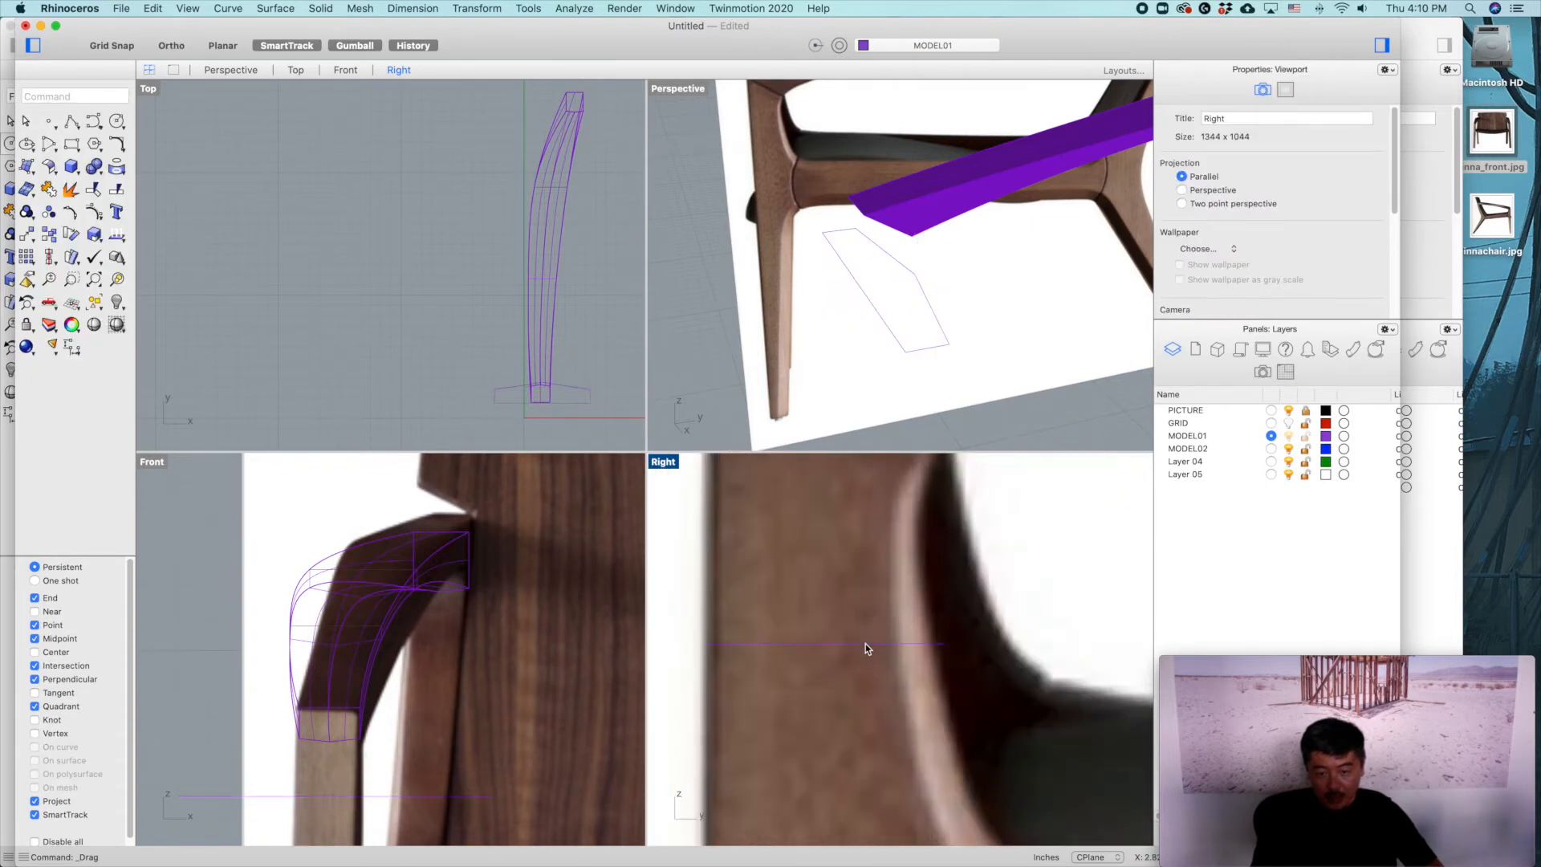
Step: Pull the leg profile's rear tip point slightly toward the front in the Right view, discarding a first misplaced point move
{"action": "left_click", "coordinate": [863, 644]}
{"action": "left_click_drag", "start_coordinate": [845, 611], "coordinate": [951, 646]}
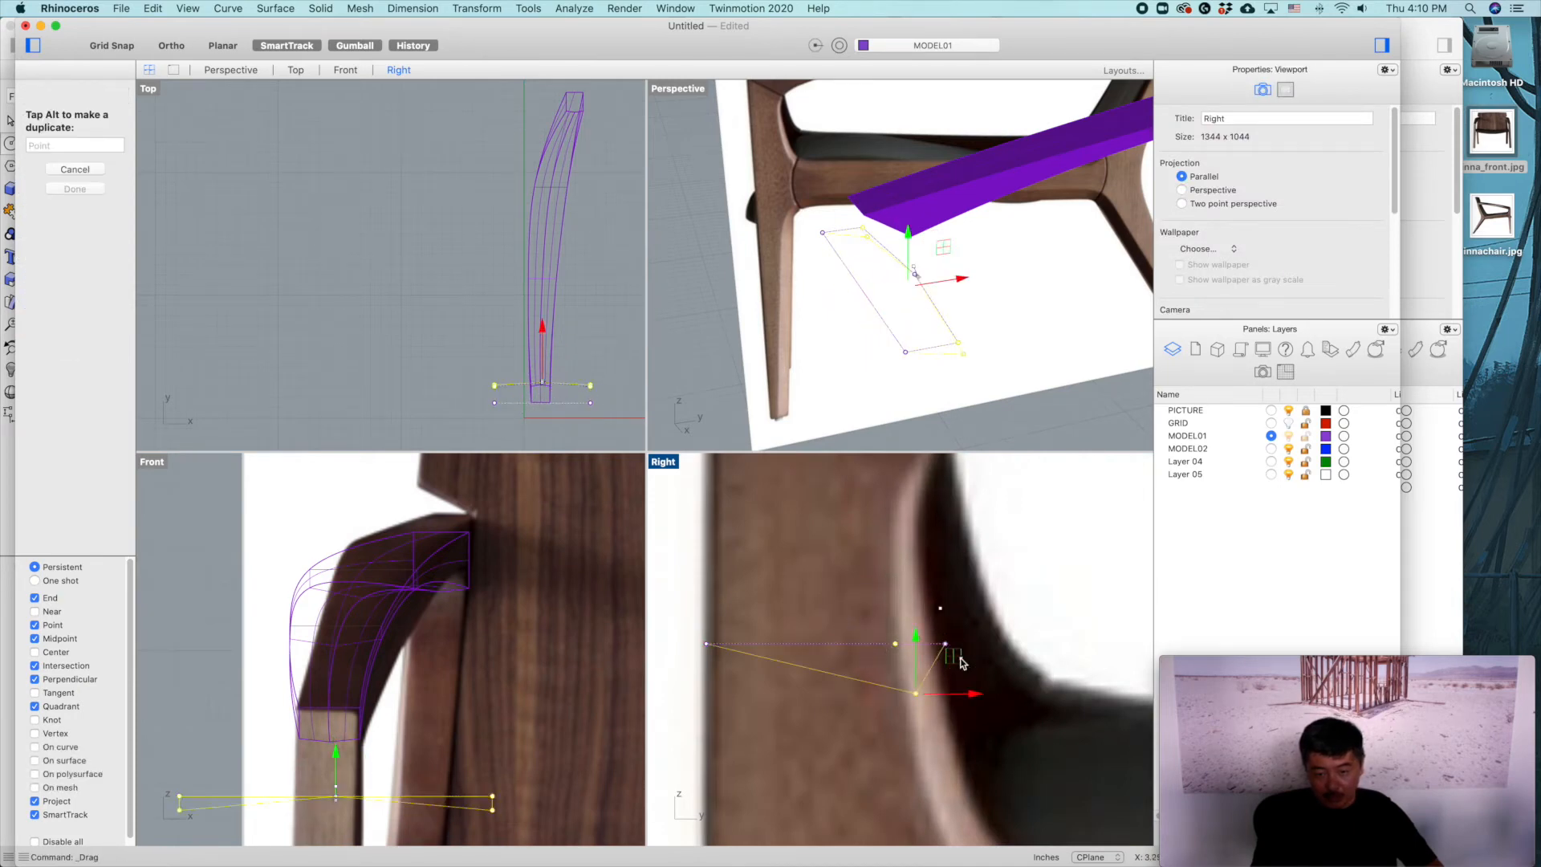
{"action": "key", "text": "super+z"}
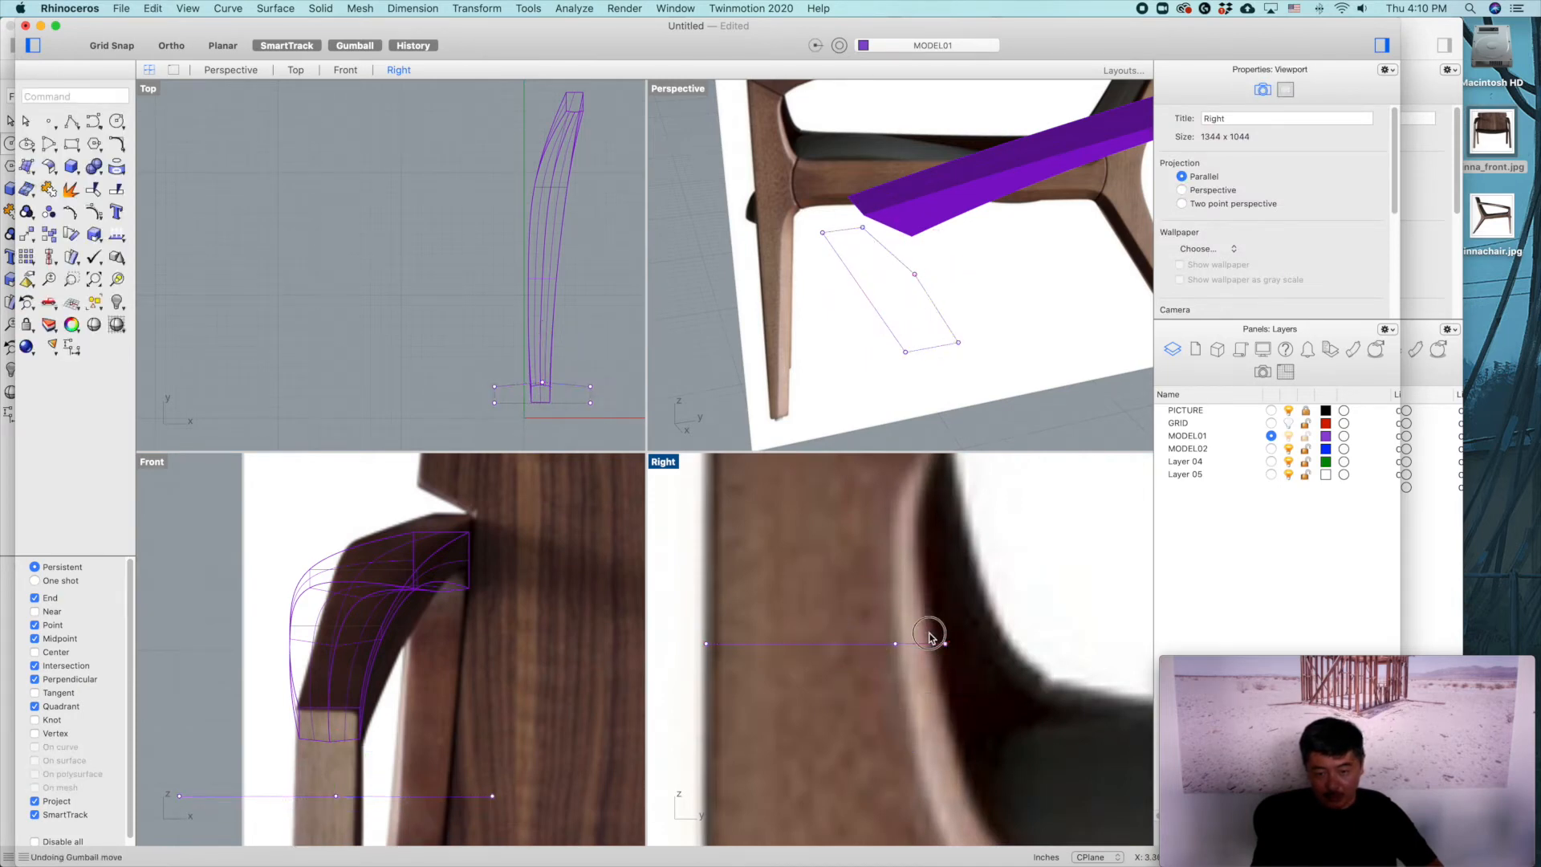
{"action": "left_click_drag", "start_coordinate": [944, 644], "coordinate": [985, 647]}
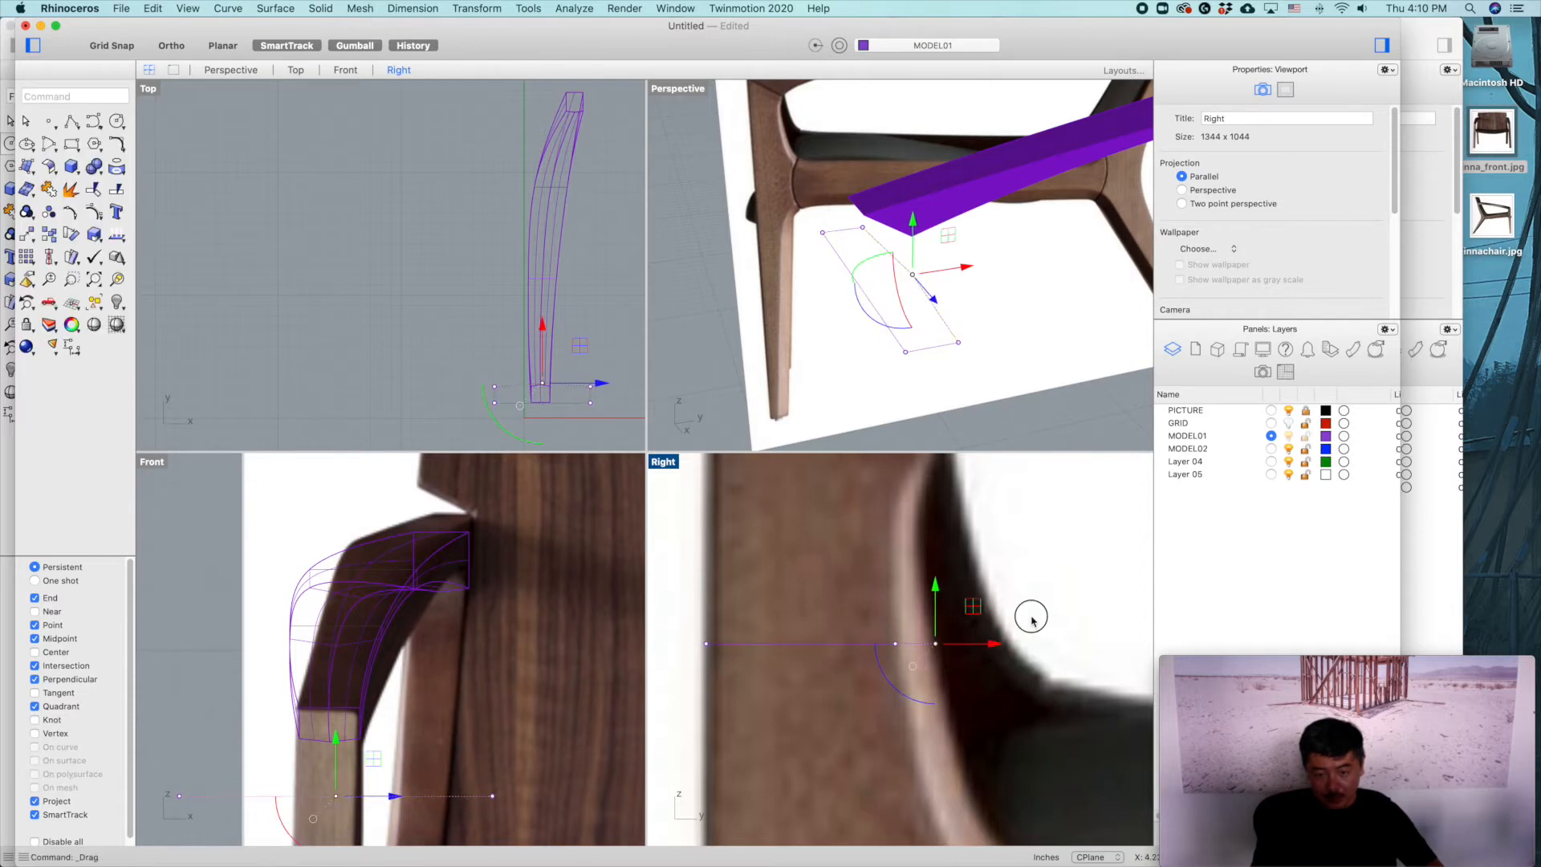
{"action": "left_click", "coordinate": [1031, 619]}
{"action": "scroll", "coordinate": [1027, 623], "scroll_direction": "down", "scroll_amount": 8}
{"action": "left_click", "coordinate": [937, 634]}
{"action": "right_click_drag", "start_coordinate": [942, 679], "coordinate": [944, 609]}
{"action": "type", "text": "c"}
{"action": "key", "text": "space"}
{"action": "left_click", "coordinate": [933, 607]}
{"action": "right_click_drag", "start_coordinate": [969, 759], "coordinate": [1005, 656]}
{"action": "key", "text": "shift"}
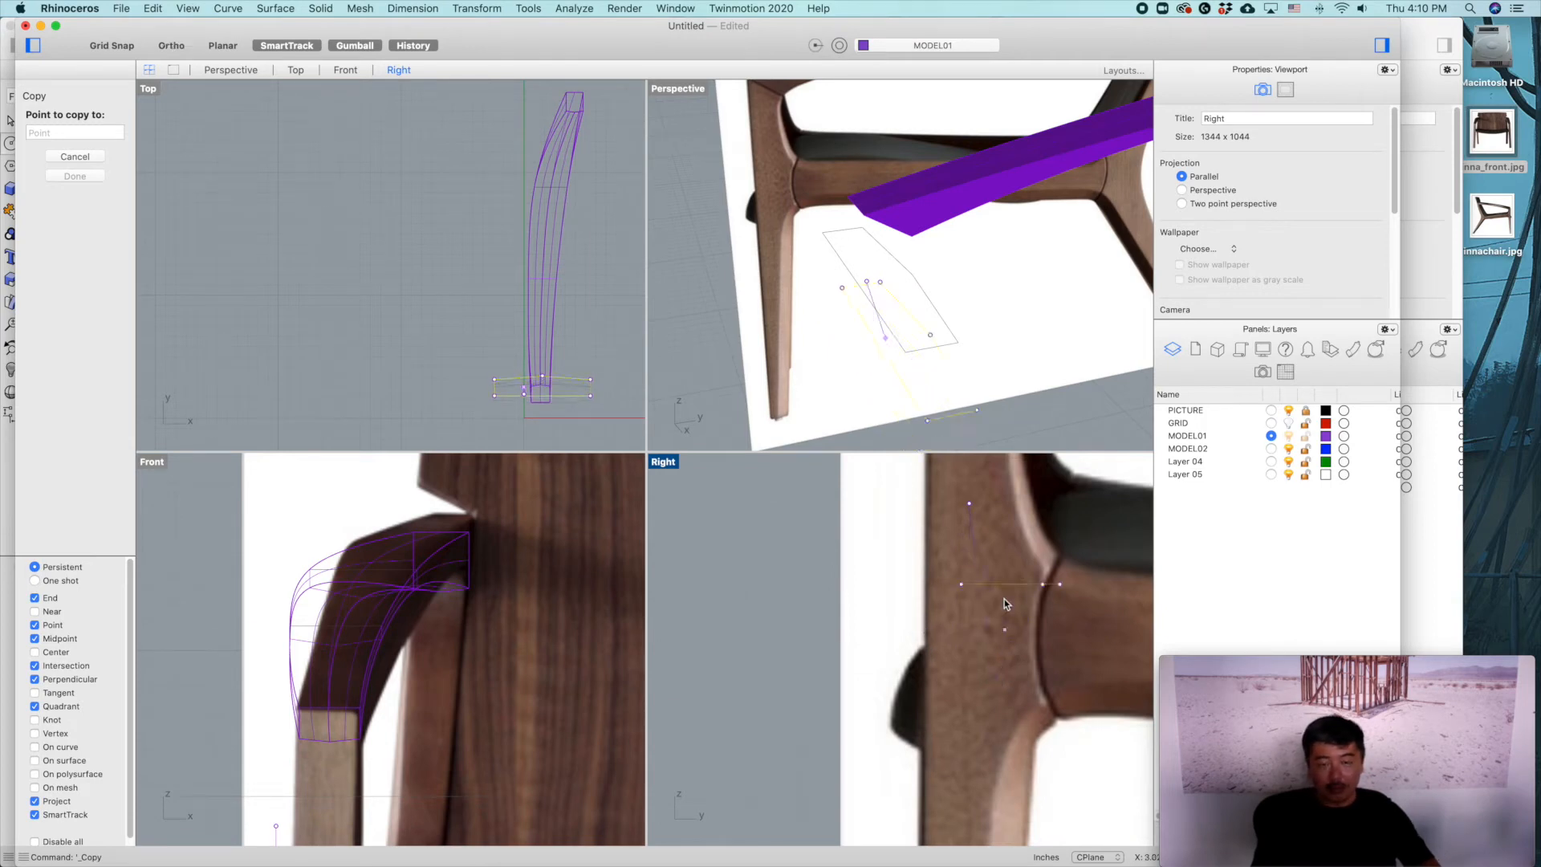
{"action": "key", "text": "Escape"}
Step: Narrow the flat leg profile in the Top view to match the width of the armrest's front end
{"action": "left_click", "coordinate": [945, 411]}
{"action": "left_click", "coordinate": [929, 350]}
{"action": "scroll", "coordinate": [446, 398], "scroll_direction": "up", "scroll_amount": 5}
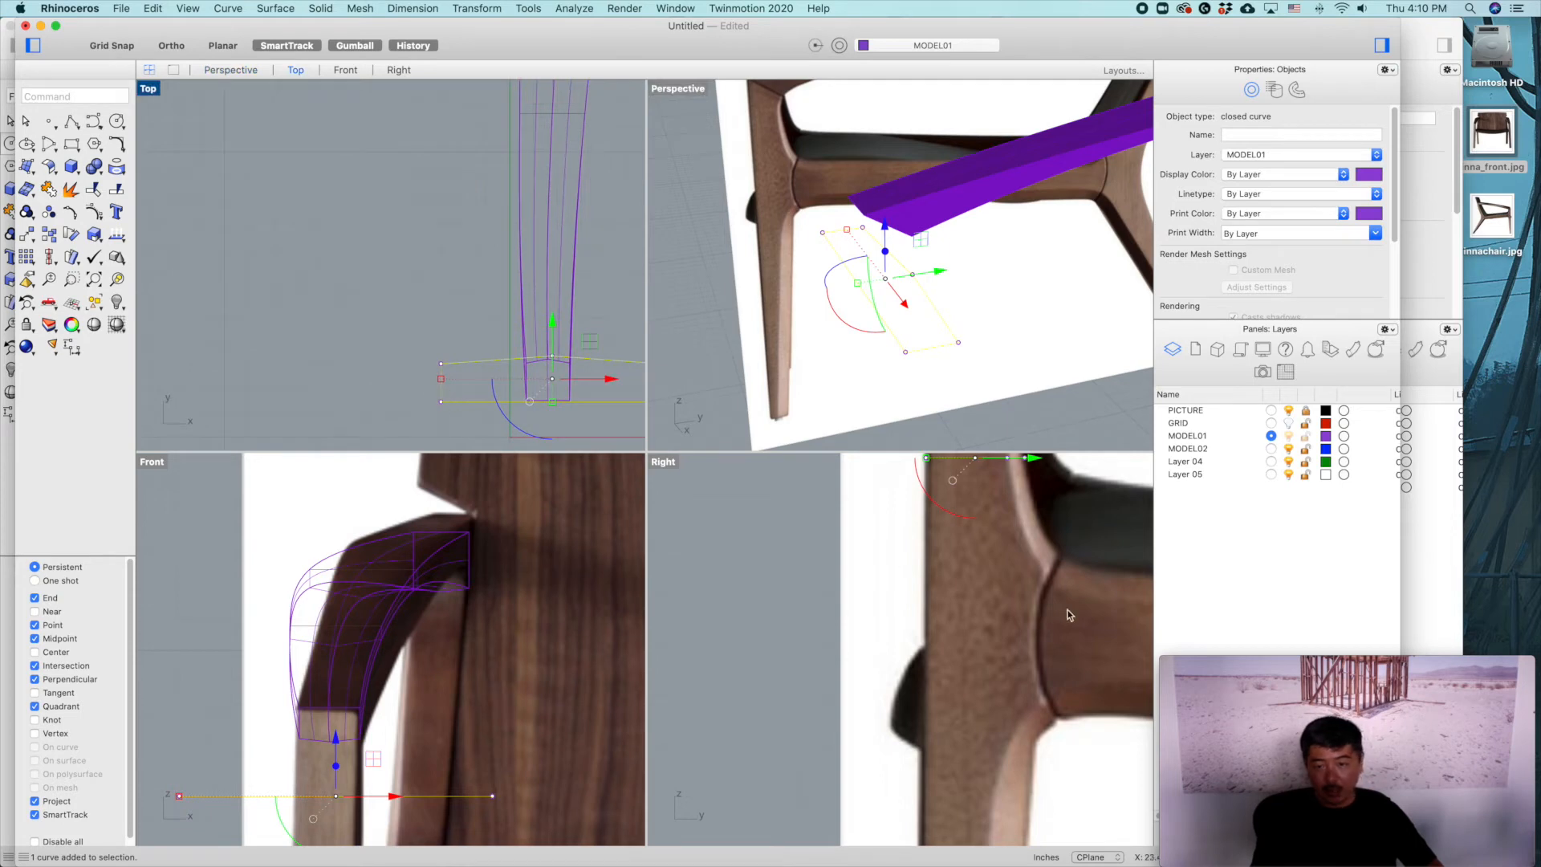
{"action": "scroll", "coordinate": [1069, 615], "scroll_direction": "down", "scroll_amount": 5}
{"action": "scroll", "coordinate": [417, 421], "scroll_direction": "right", "scroll_amount": 3}
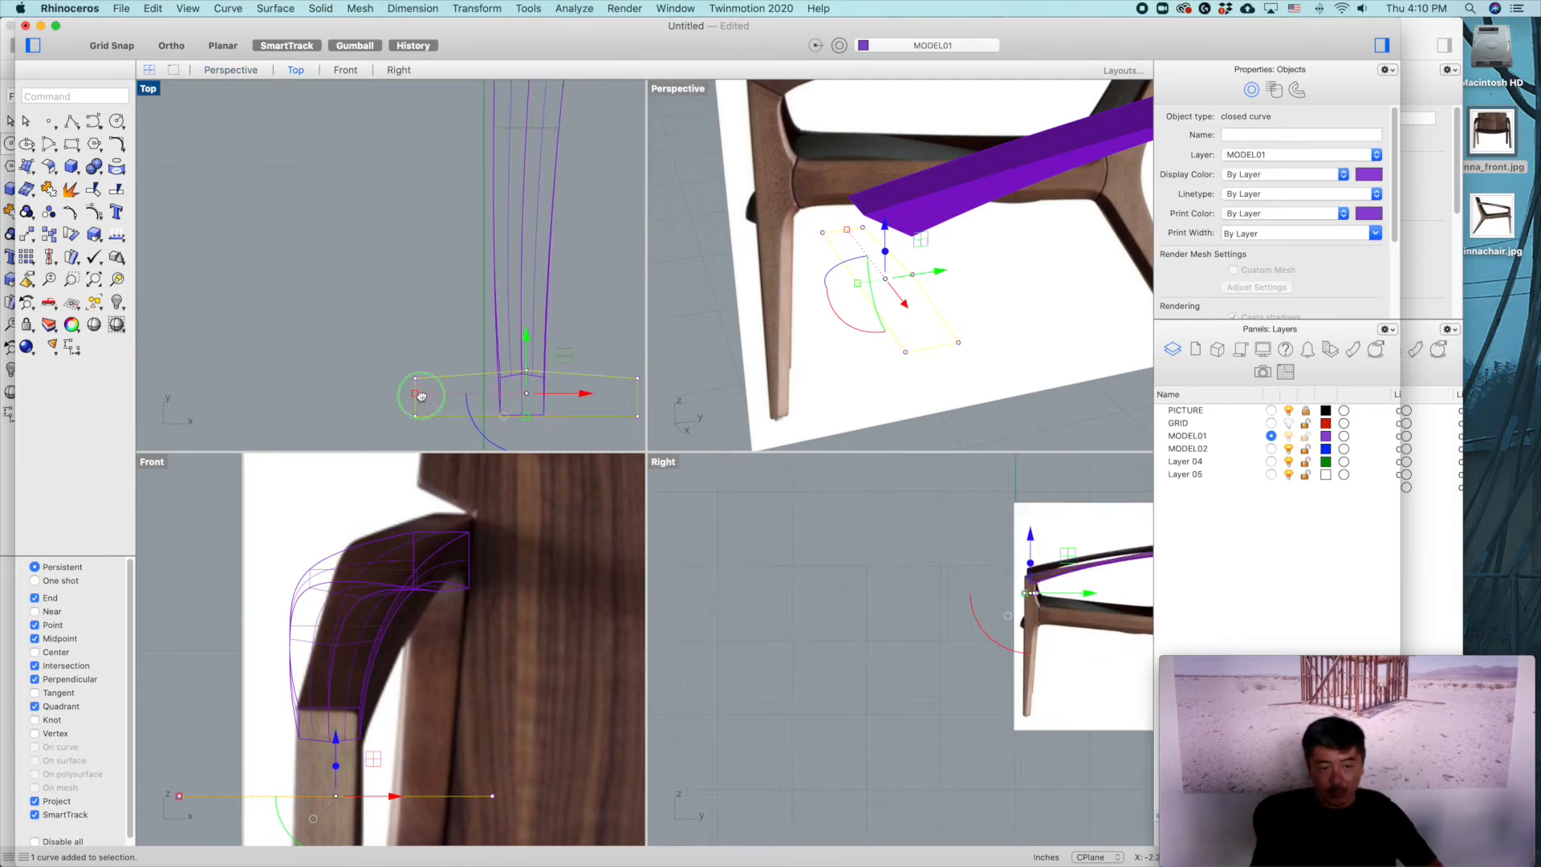
{"action": "left_click_drag", "start_coordinate": [379, 388], "coordinate": [505, 391]}
{"action": "scroll", "coordinate": [501, 390], "scroll_direction": "up", "scroll_amount": 3}
{"action": "left_click_drag", "start_coordinate": [443, 334], "coordinate": [448, 334]}
{"action": "scroll", "coordinate": [987, 626], "scroll_direction": "up", "scroll_amount": 3}
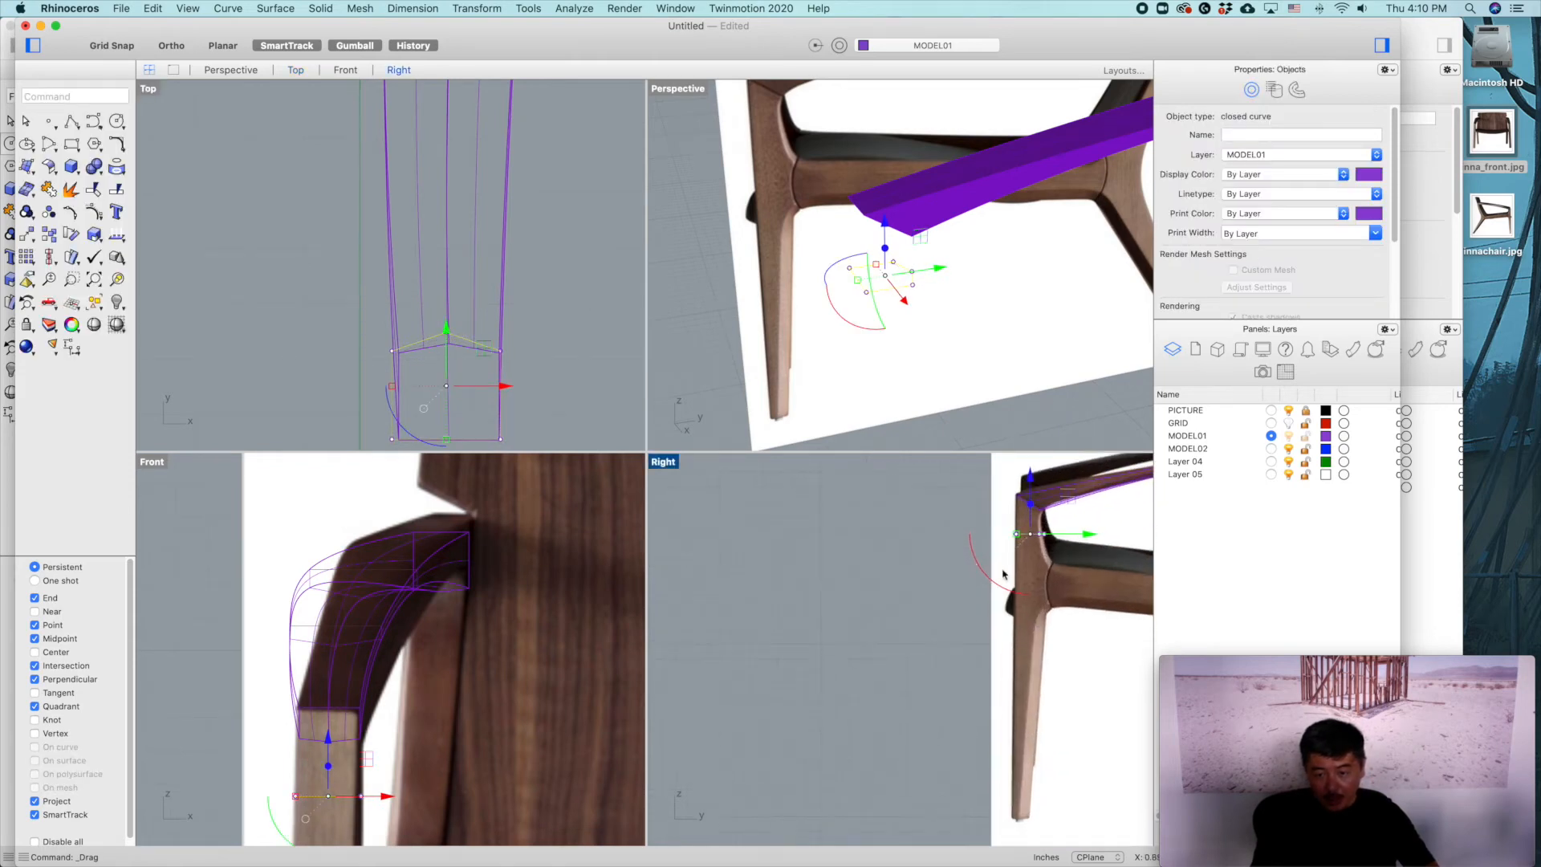
Step: Copy the leg profile straight down the front leg in the Right view, placing copies at the seat rail, mid-leg and foot
{"action": "type", "text": "co"}
{"action": "key", "text": "Return"}
{"action": "left_click", "coordinate": [913, 551]}
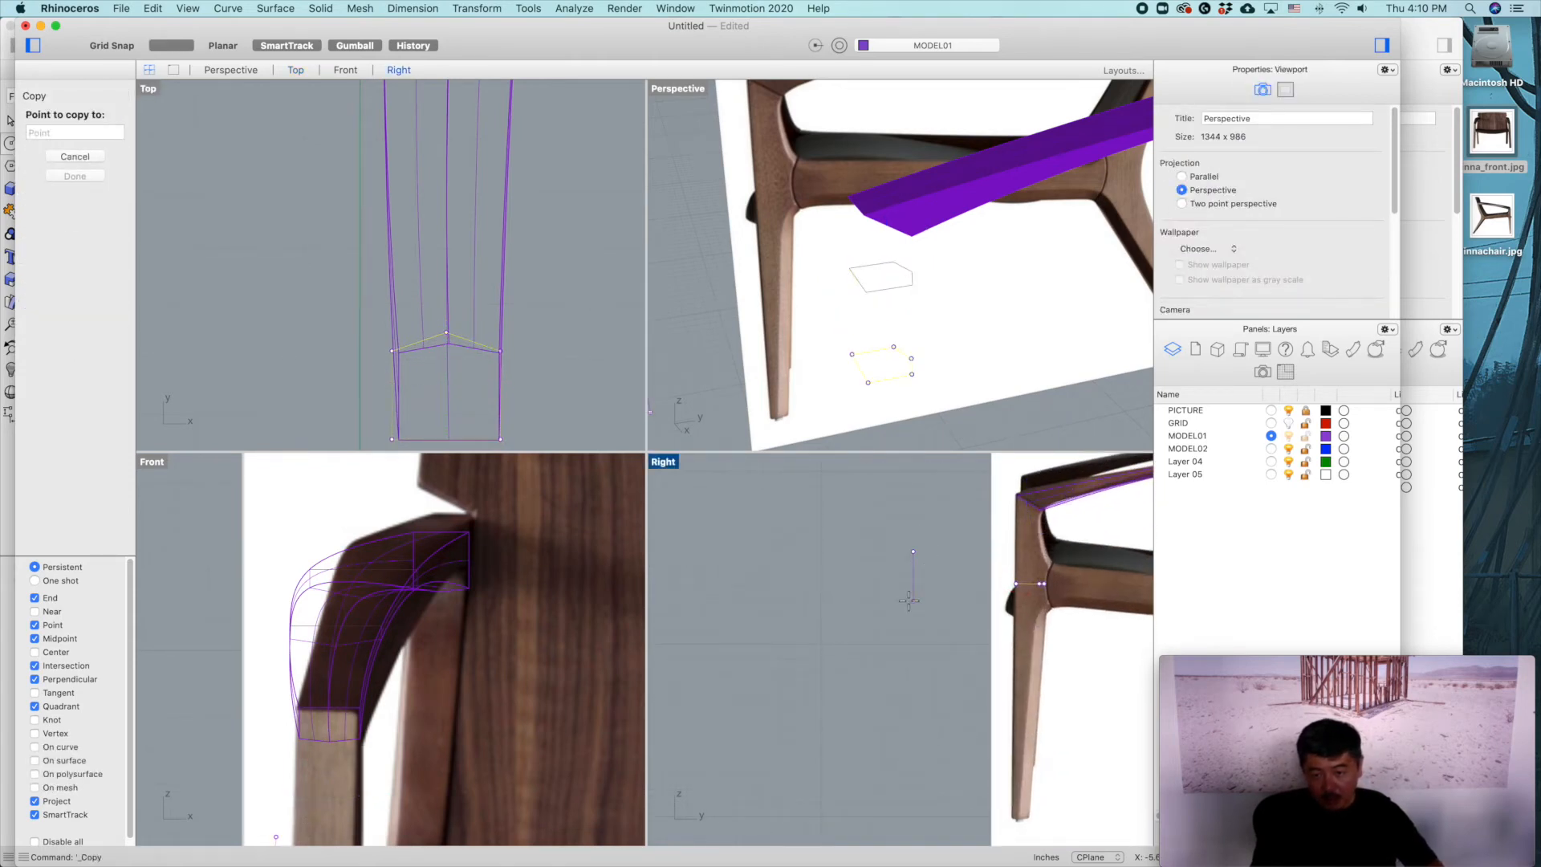
{"action": "left_click", "coordinate": [909, 600]}
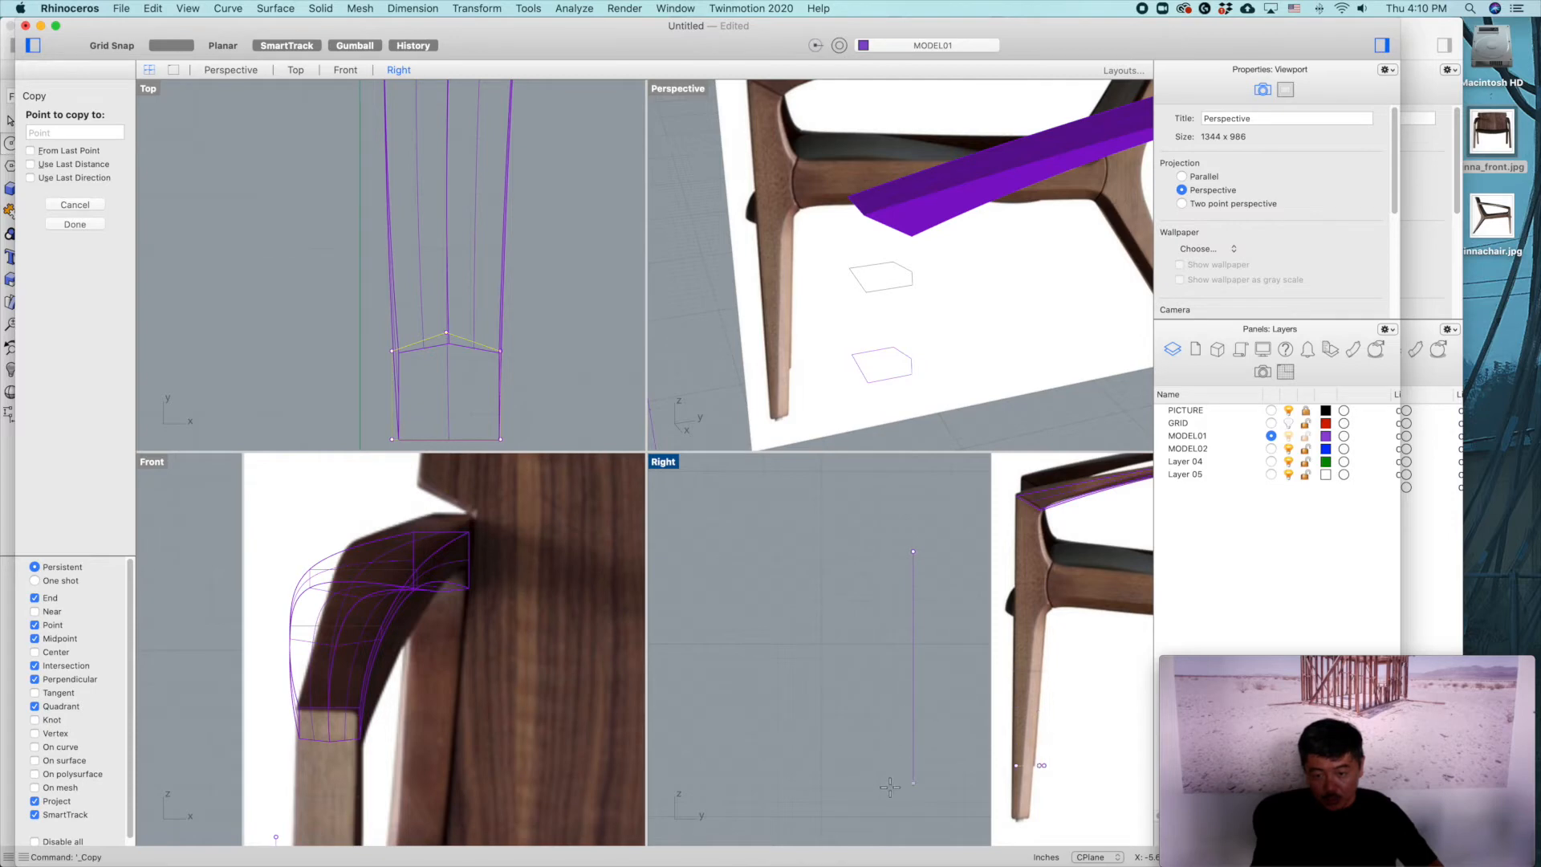
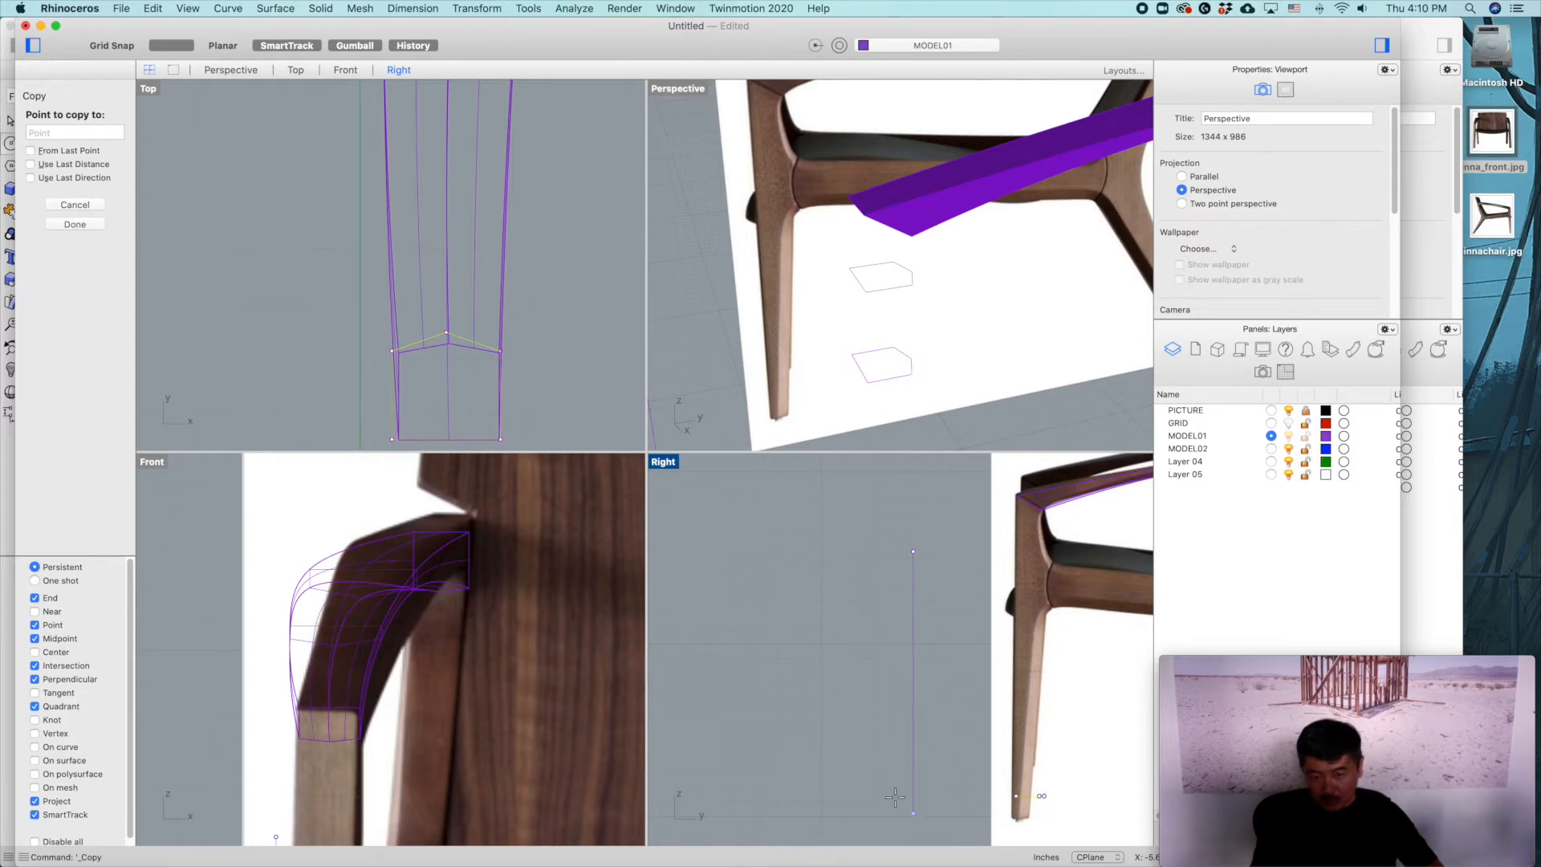
{"action": "left_click", "coordinate": [889, 834], "text": "shift"}
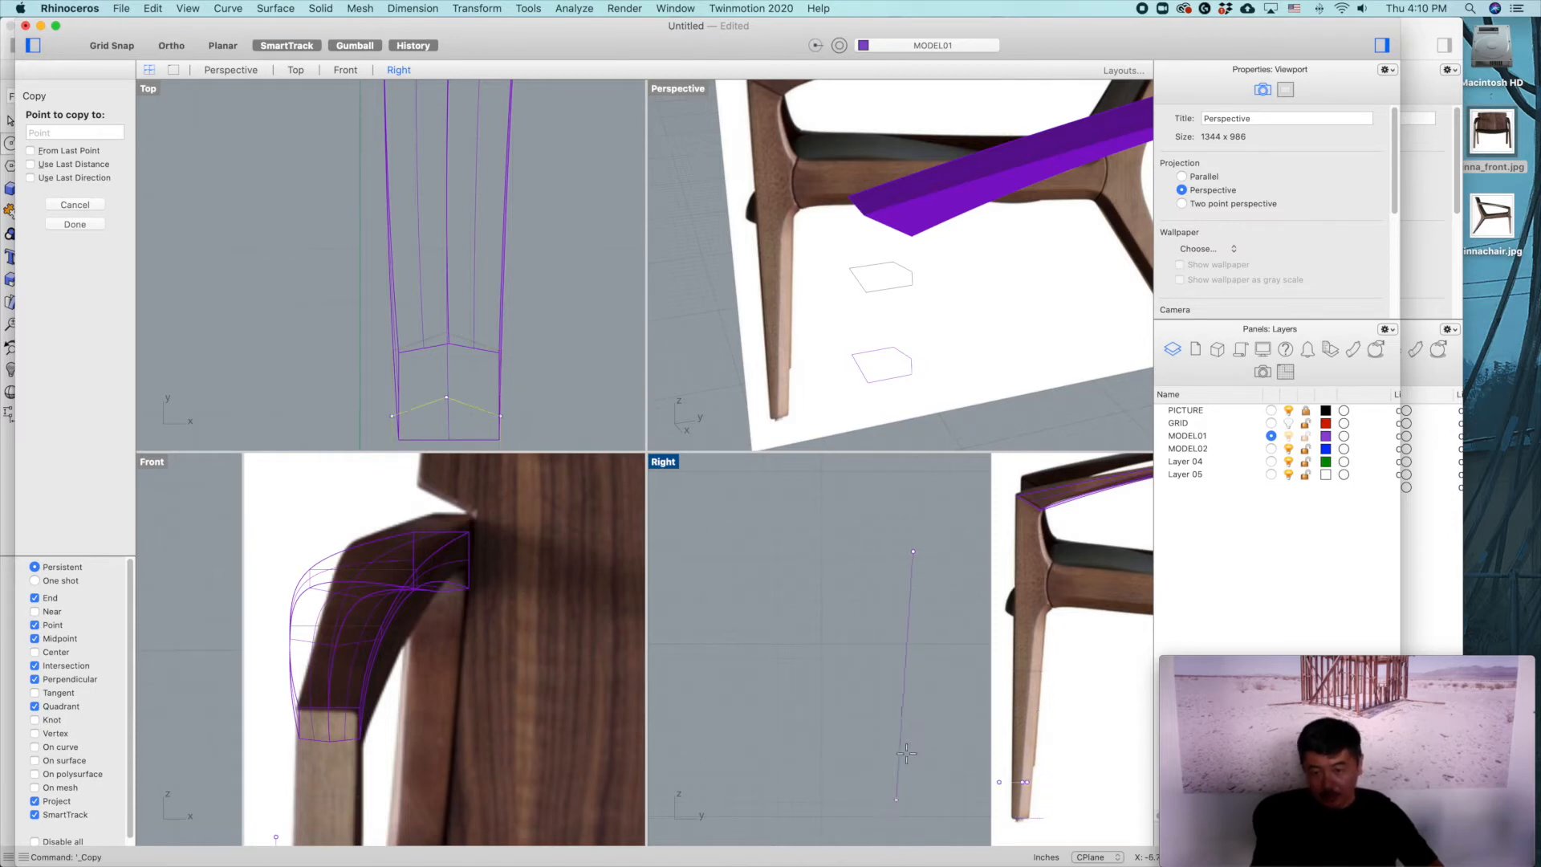
{"action": "key", "text": "Return"}
{"action": "key", "text": "Escape"}
{"action": "right_click_drag", "start_coordinate": [914, 677], "coordinate": [836, 653]}
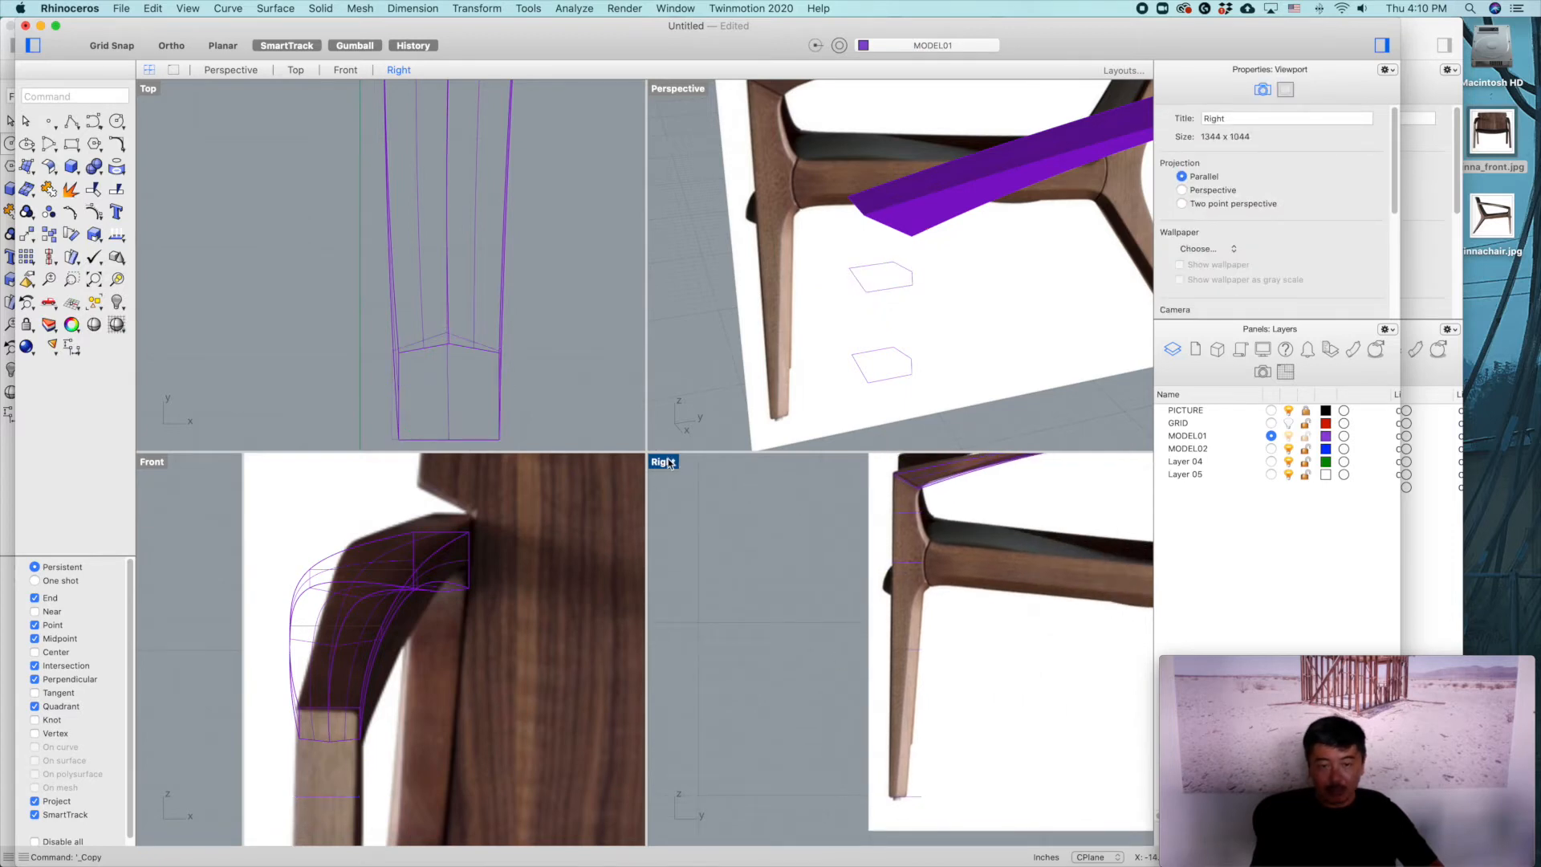
Step: In the maximised Right view, widen the seat-rail profile and move it back to align with the leg's front edge
{"action": "double_click", "coordinate": [663, 462]}
{"action": "scroll", "coordinate": [628, 331], "scroll_direction": "up", "scroll_amount": 6}
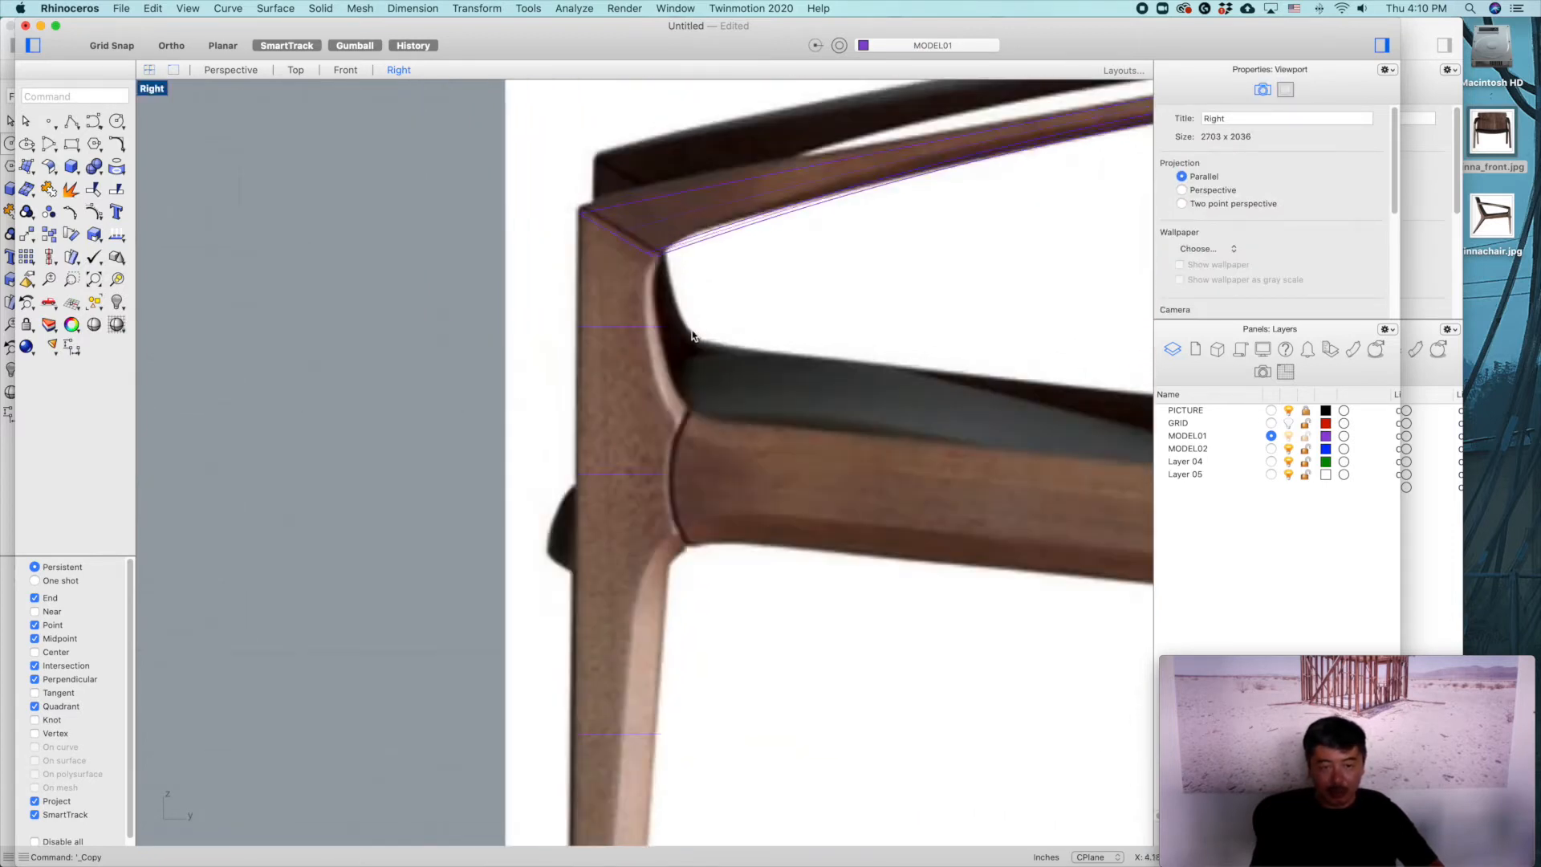
{"action": "left_click", "coordinate": [637, 326]}
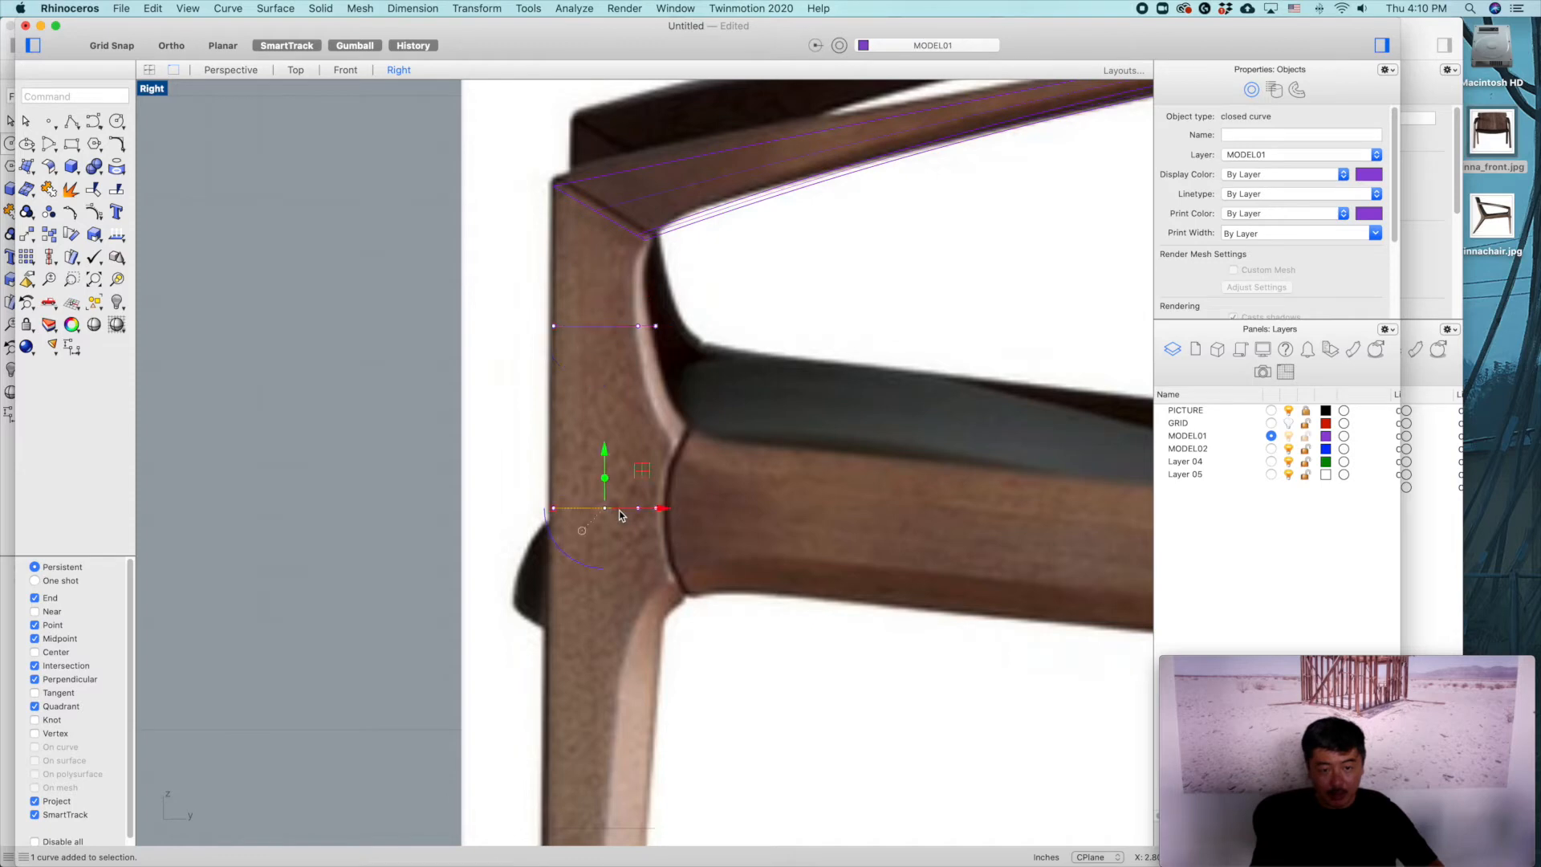
{"action": "left_click_drag", "start_coordinate": [553, 511], "coordinate": [663, 505]}
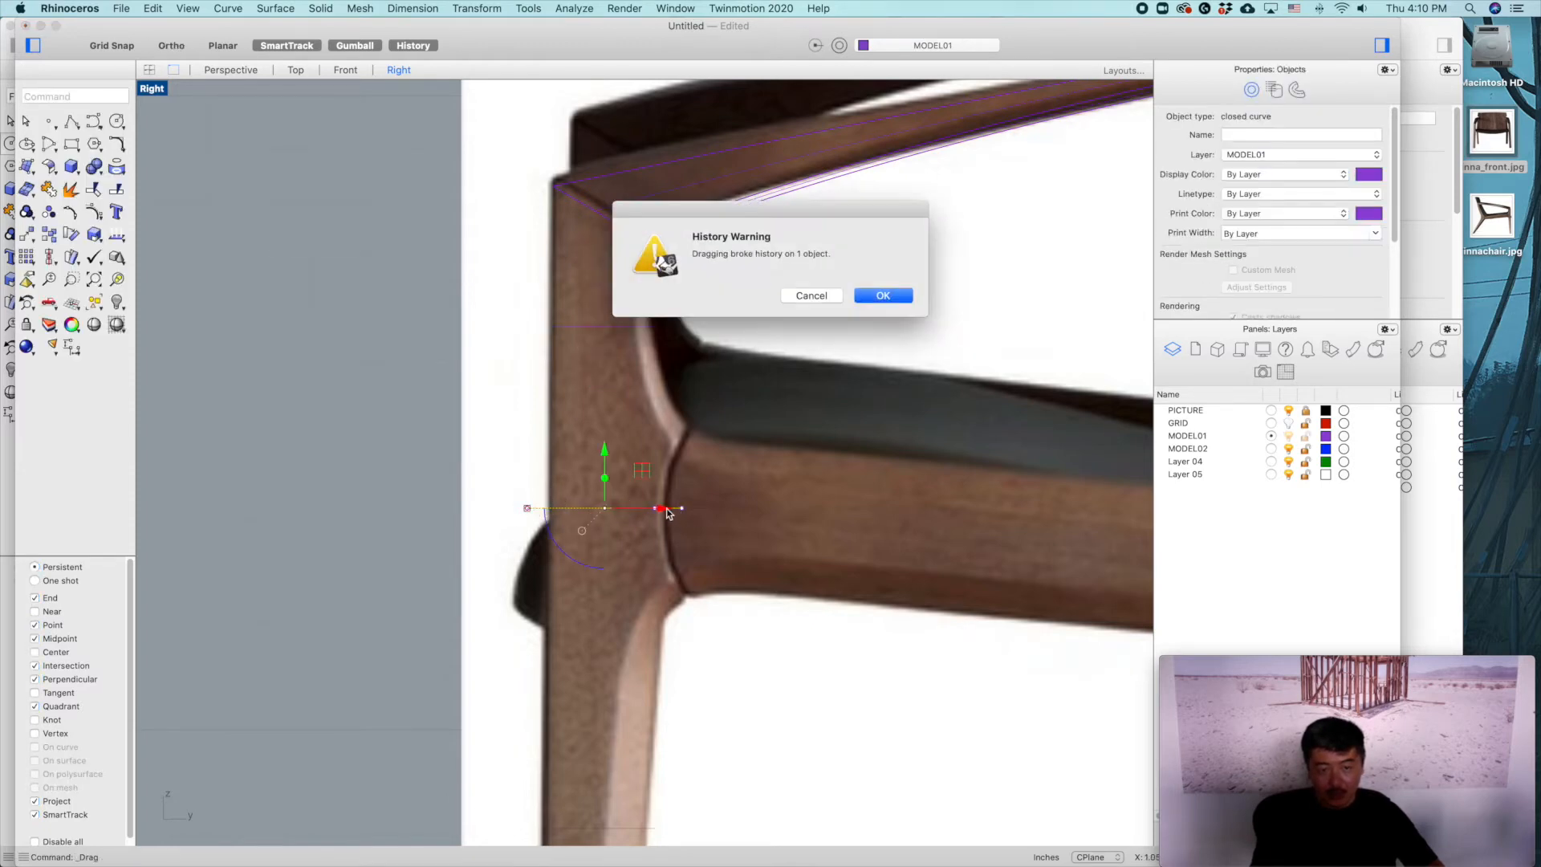
{"action": "left_click", "coordinate": [883, 296]}
{"action": "mouse_move", "coordinate": [687, 510]}
{"action": "left_mouse_down"}
{"action": "mouse_move", "coordinate": [532, 509]}
{"action": "mouse_move", "coordinate": [692, 510]}
{"action": "left_mouse_up"}
{"action": "scroll", "coordinate": [695, 651], "scroll_direction": "down", "scroll_amount": 4}
{"action": "right_click_drag", "start_coordinate": [695, 652], "coordinate": [703, 554]}
{"action": "scroll", "coordinate": [661, 657], "scroll_direction": "up", "scroll_amount": 6}
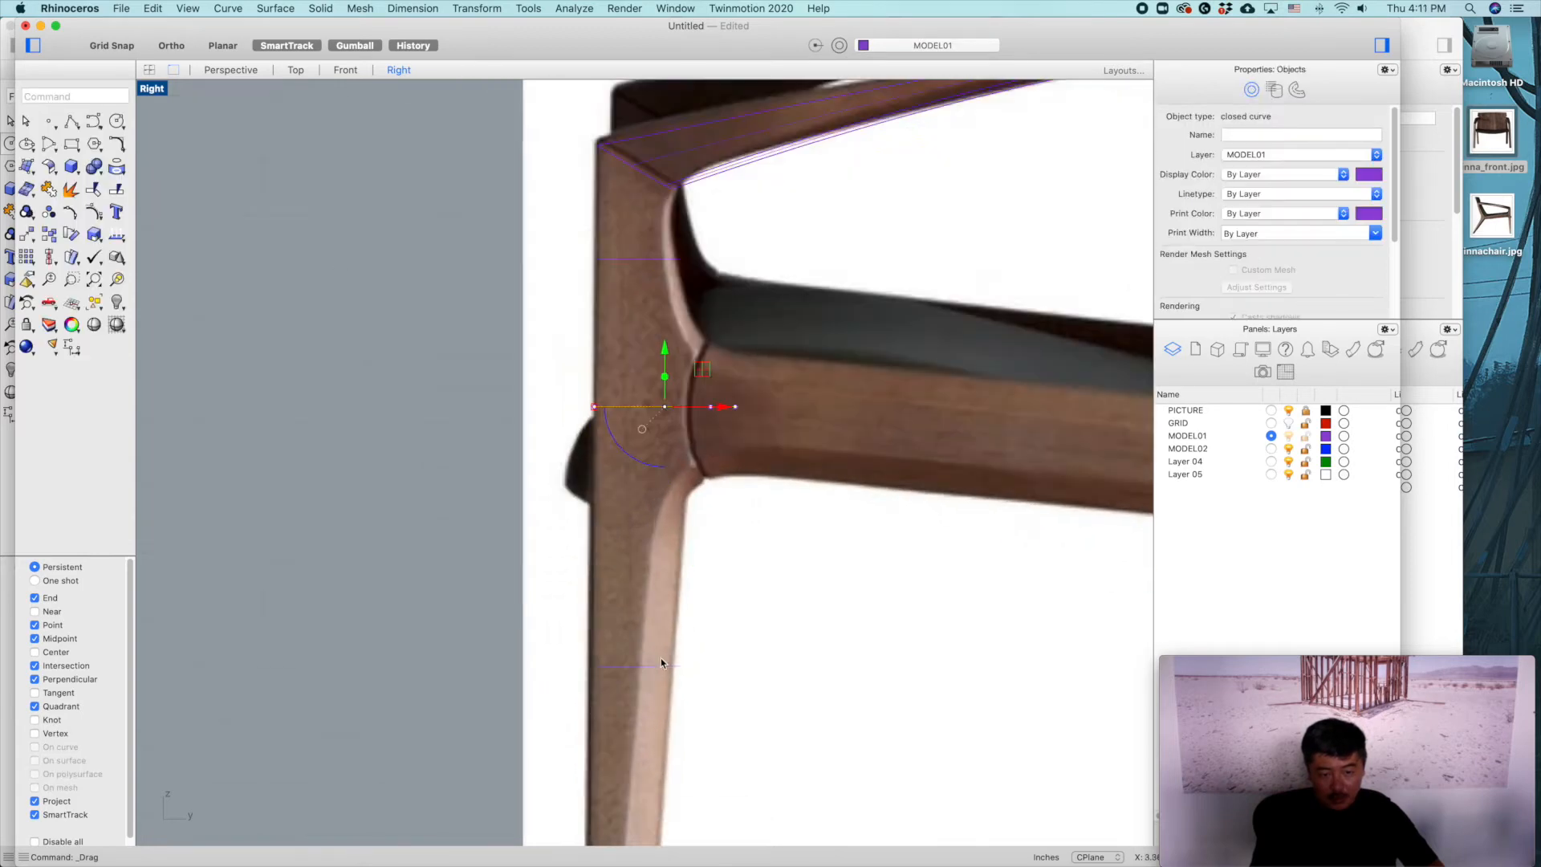
Step: Move the mid-leg profile's control points to match the leg's front and back edges, accepting the history break
{"action": "left_click", "coordinate": [647, 675]}
{"action": "scroll", "coordinate": [628, 679], "scroll_direction": "up", "scroll_amount": 3}
{"action": "left_click_drag", "start_coordinate": [676, 655], "coordinate": [723, 666]}
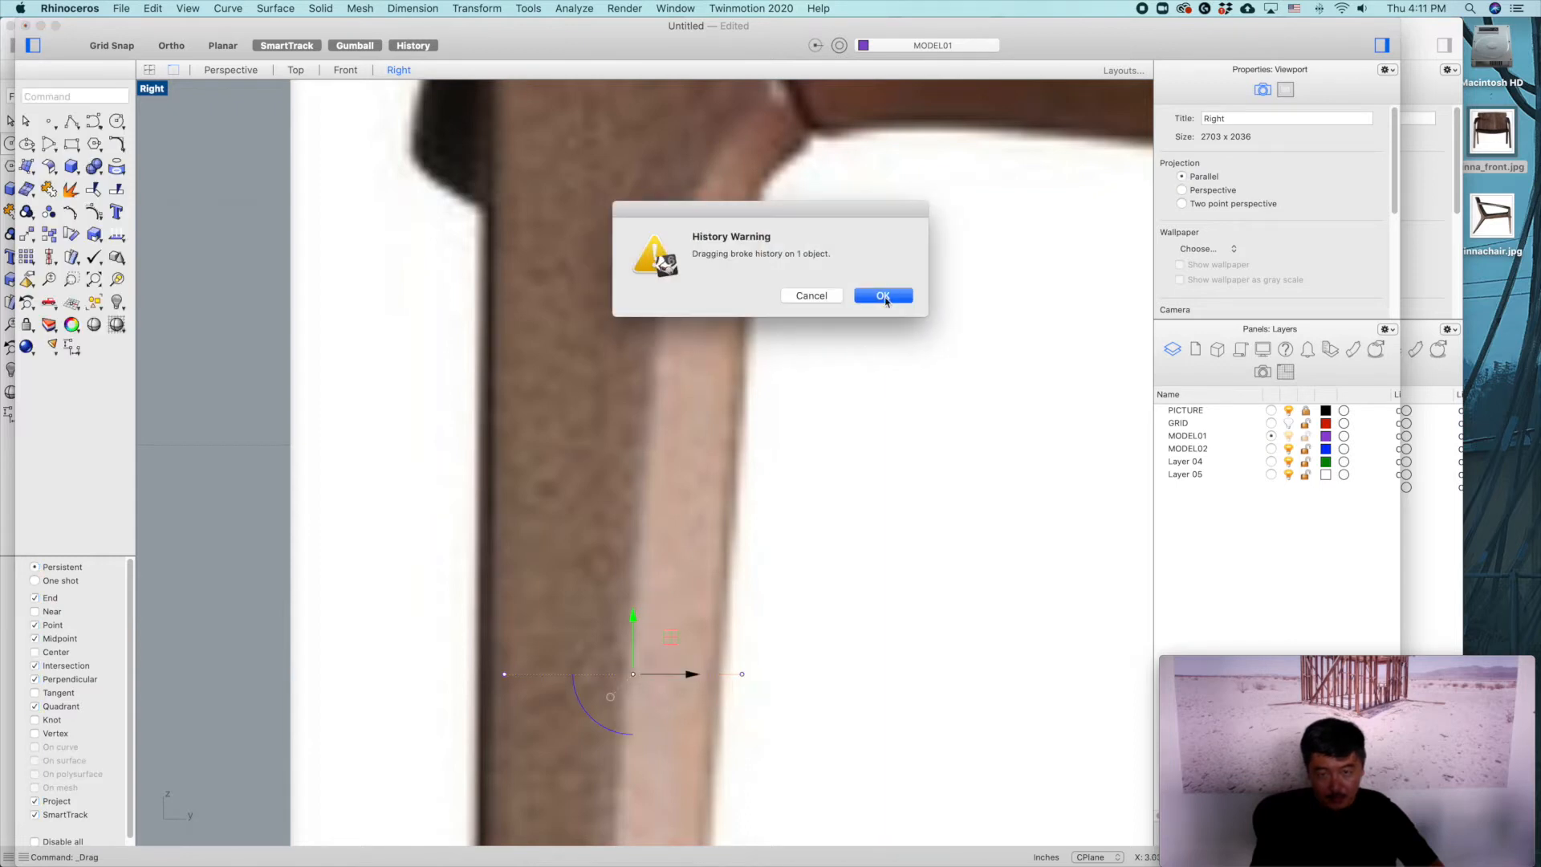
{"action": "left_click", "coordinate": [884, 296]}
{"action": "left_click_drag", "start_coordinate": [689, 675], "coordinate": [778, 675]}
{"action": "scroll", "coordinate": [812, 701], "scroll_direction": "down", "scroll_amount": 4}
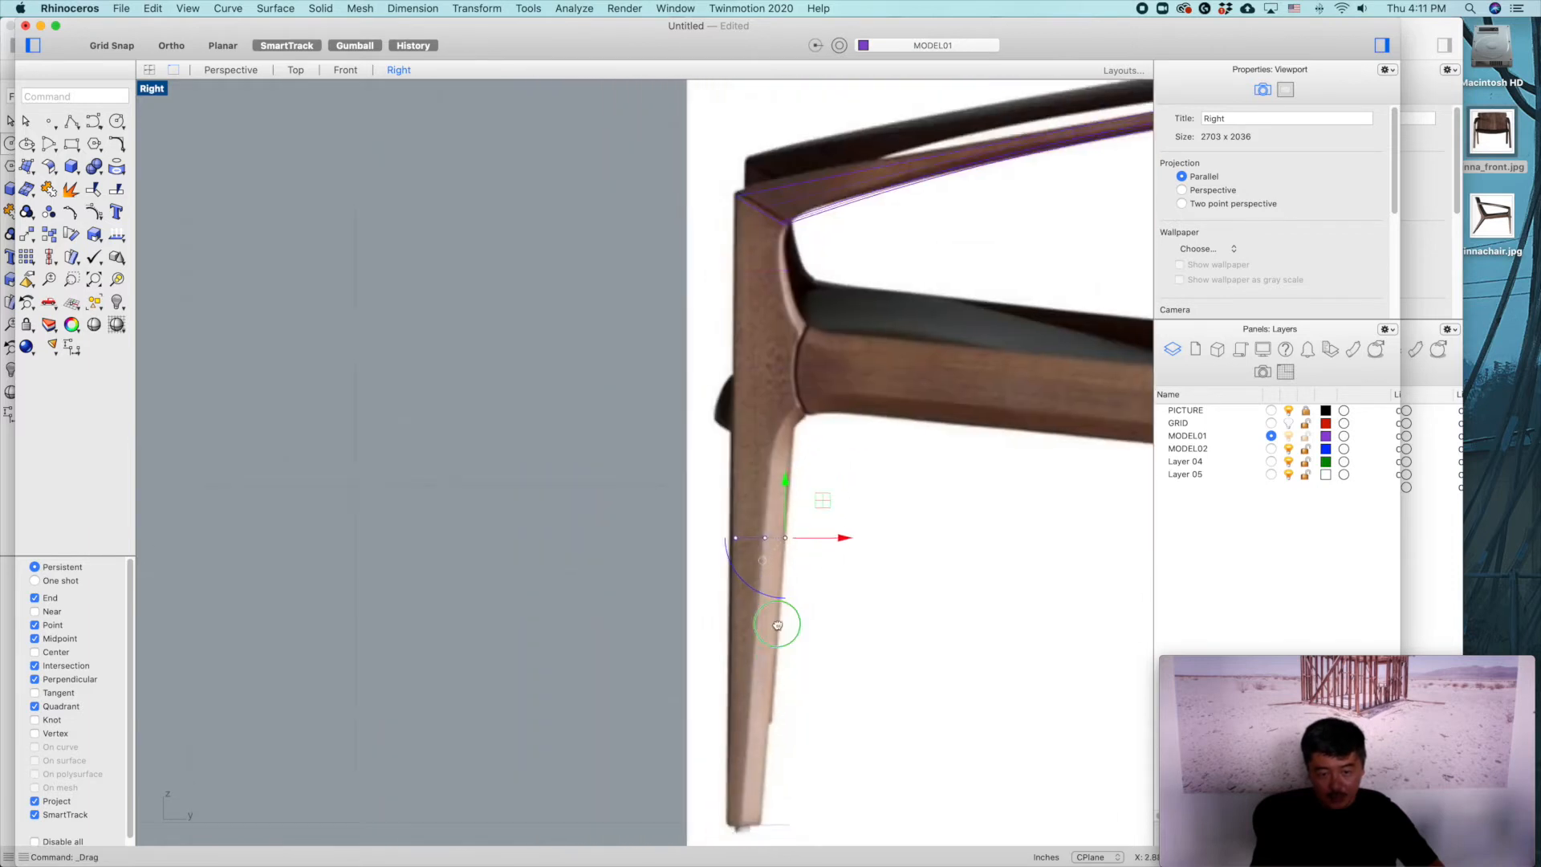
{"action": "scroll", "coordinate": [771, 668], "scroll_direction": "down", "scroll_amount": 5}
Step: Move the foot profile's control points to the foot's front and back edges, accepting the history break
{"action": "left_click", "coordinate": [835, 662]}
{"action": "scroll", "coordinate": [838, 660], "scroll_direction": "up", "scroll_amount": 3}
{"action": "left_click_drag", "start_coordinate": [698, 642], "coordinate": [742, 660]}
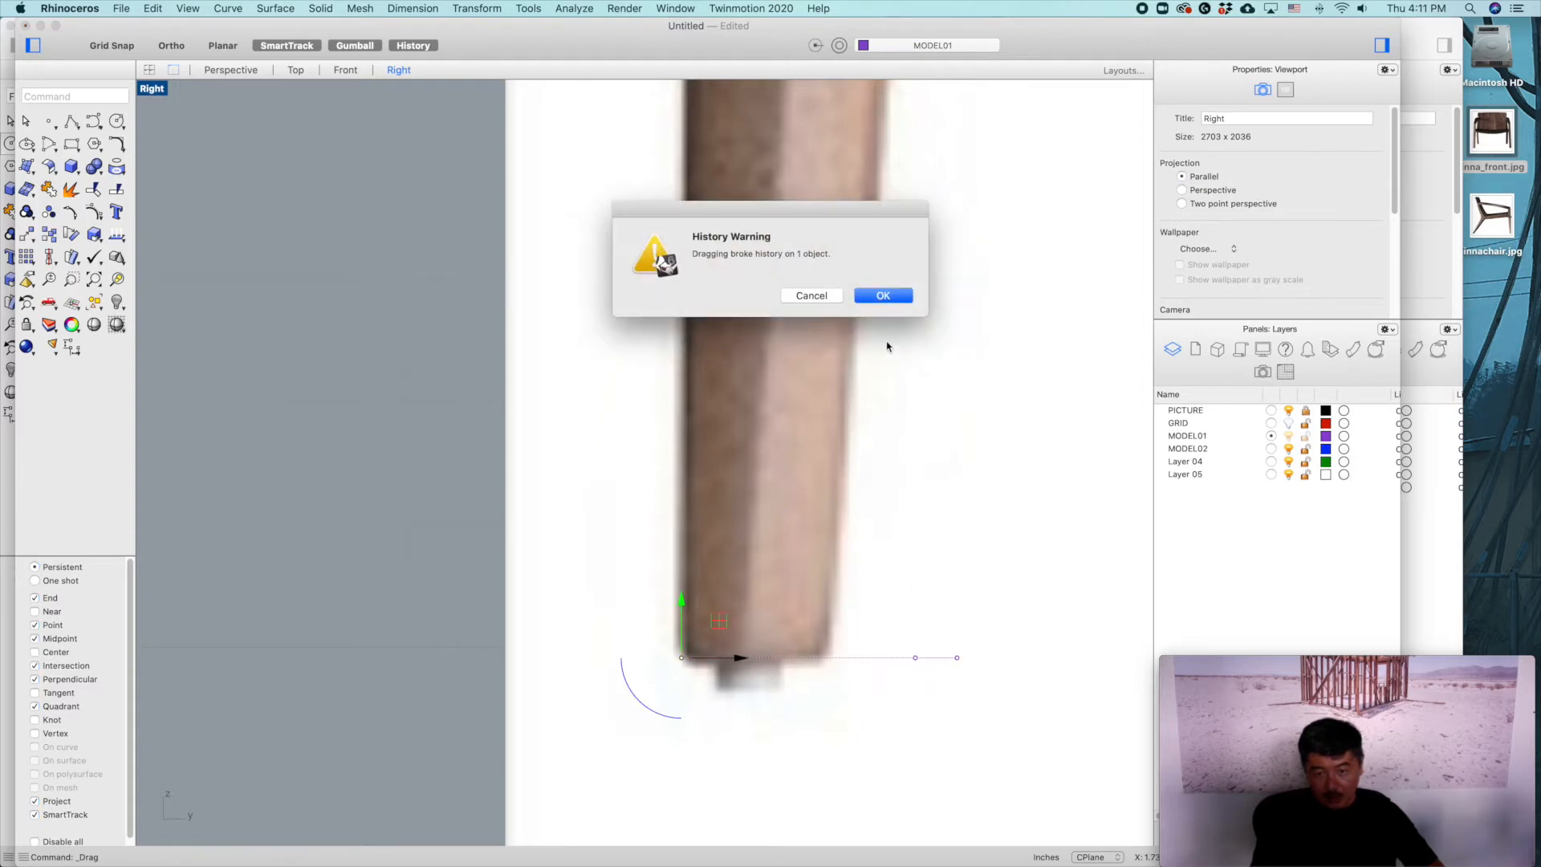
{"action": "left_click", "coordinate": [883, 295]}
{"action": "left_click_drag", "start_coordinate": [899, 630], "coordinate": [886, 663]}
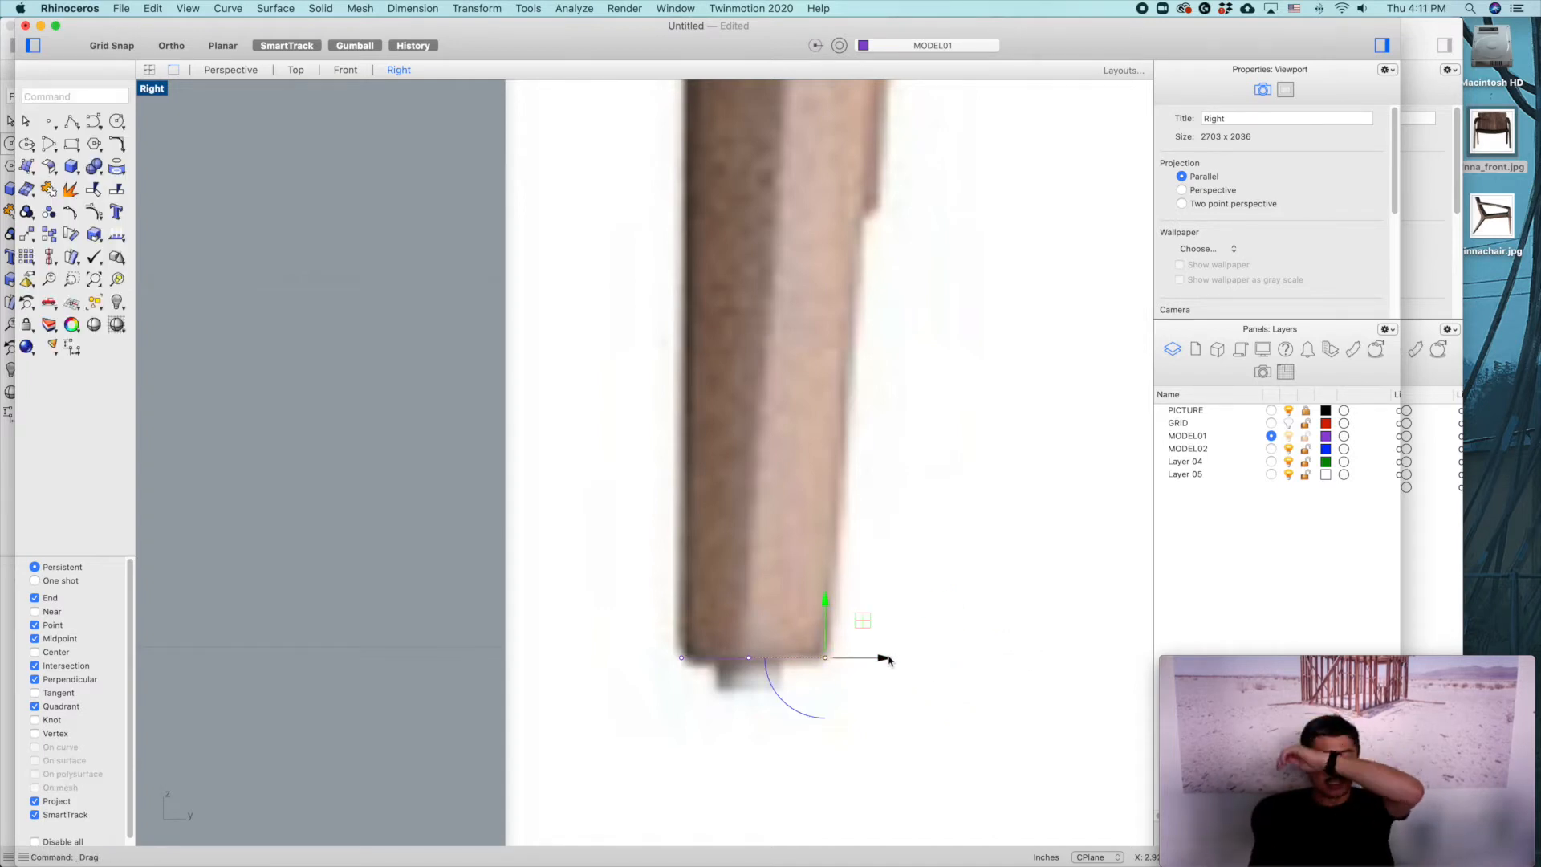
{"action": "scroll", "coordinate": [904, 660], "scroll_direction": "down", "scroll_amount": 5}
{"action": "scroll", "coordinate": [912, 663], "scroll_direction": "down", "scroll_amount": 2}
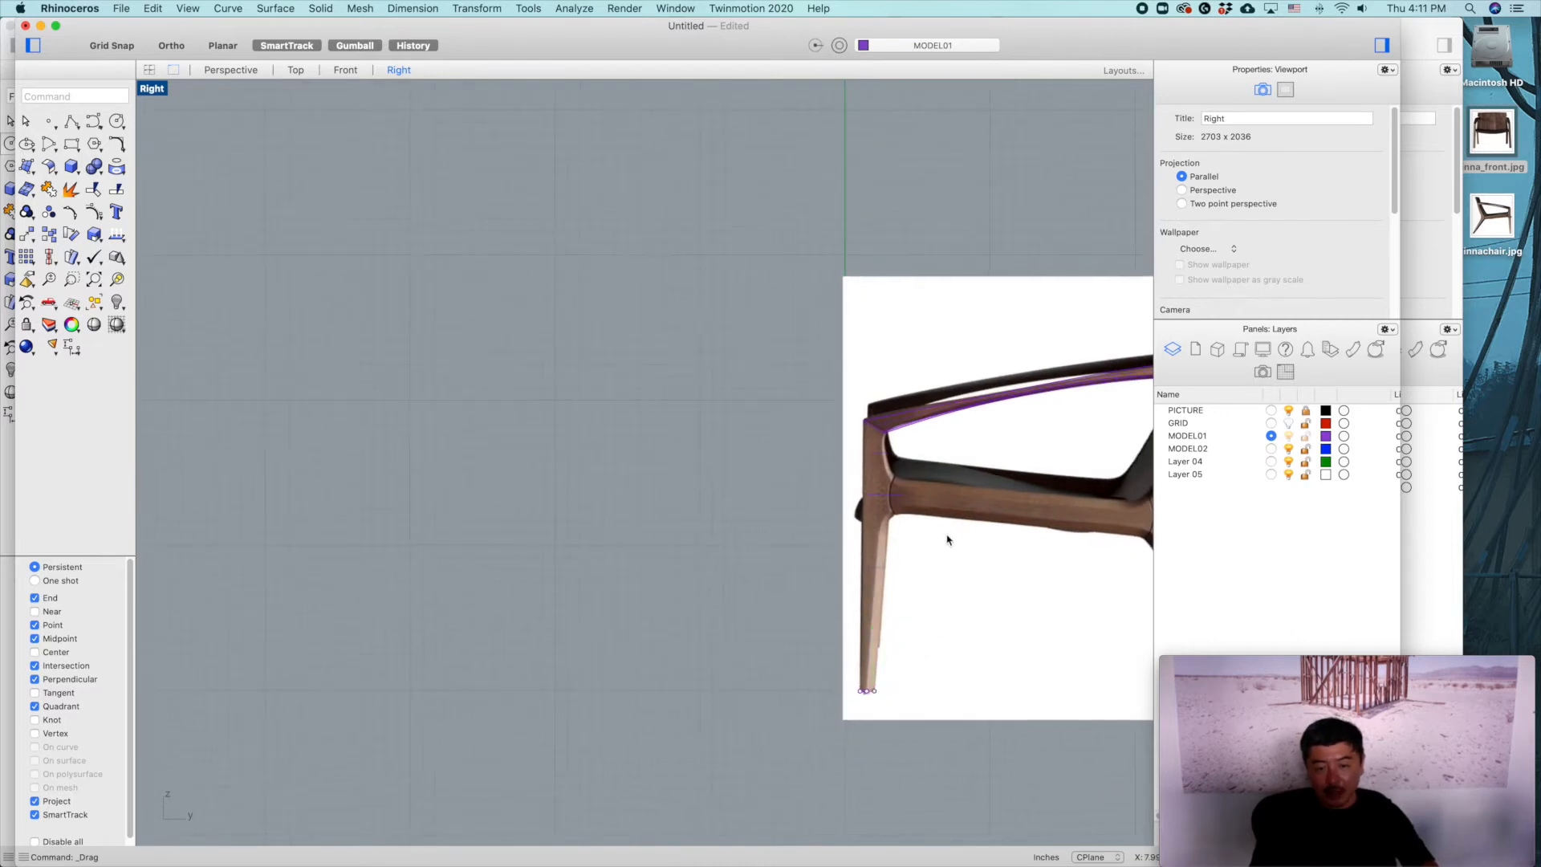
{"action": "right_click_drag", "start_coordinate": [910, 472], "coordinate": [817, 472]}
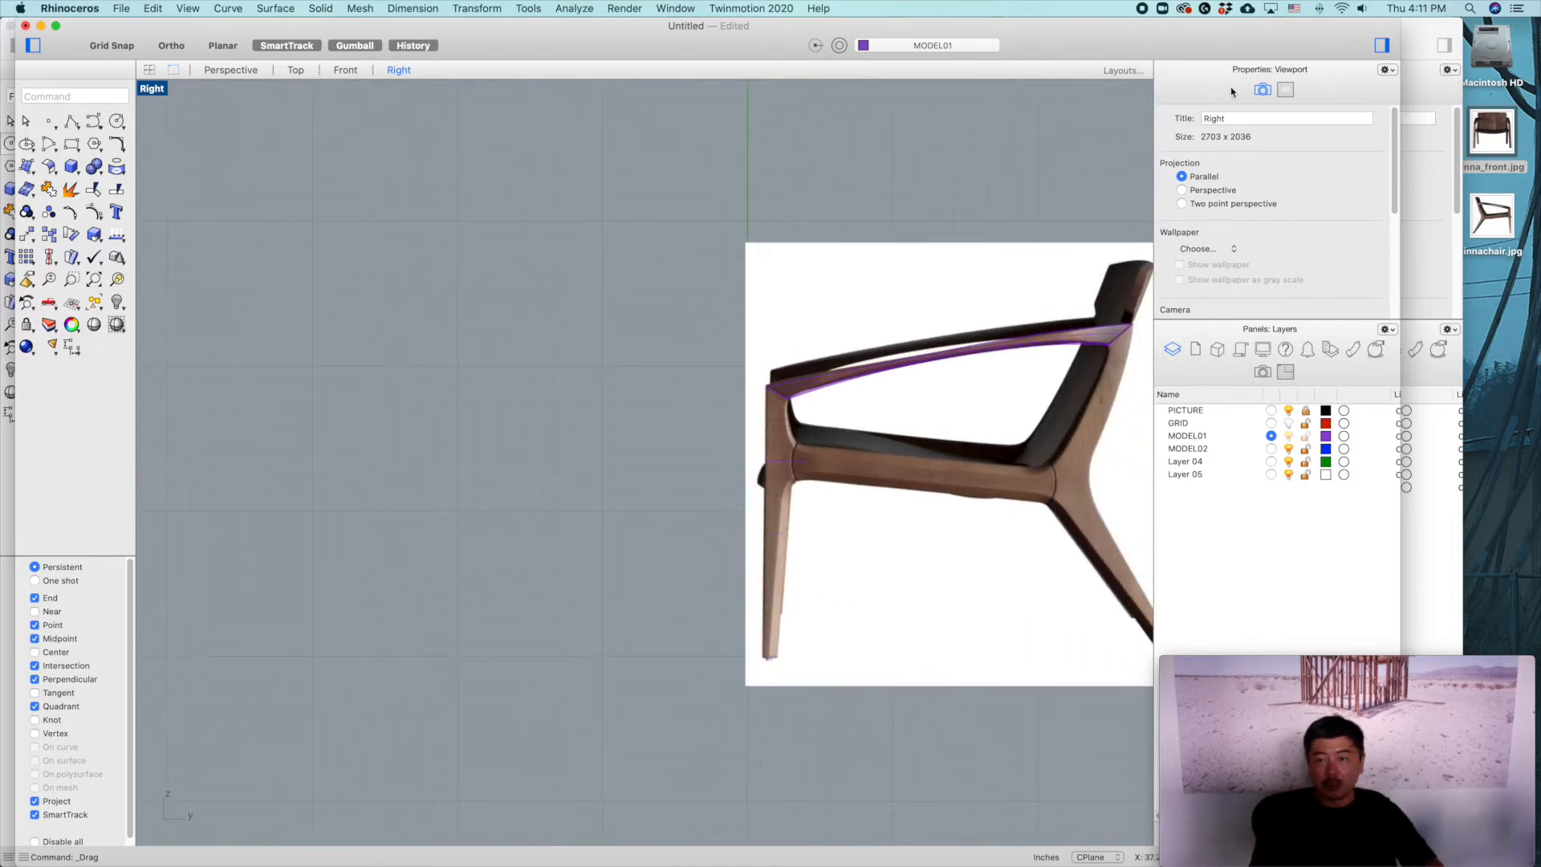
Step: In the Top view, narrow the oversized seat-rail profile toward the width of the armrest's front end
{"action": "double_click", "coordinate": [157, 89]}
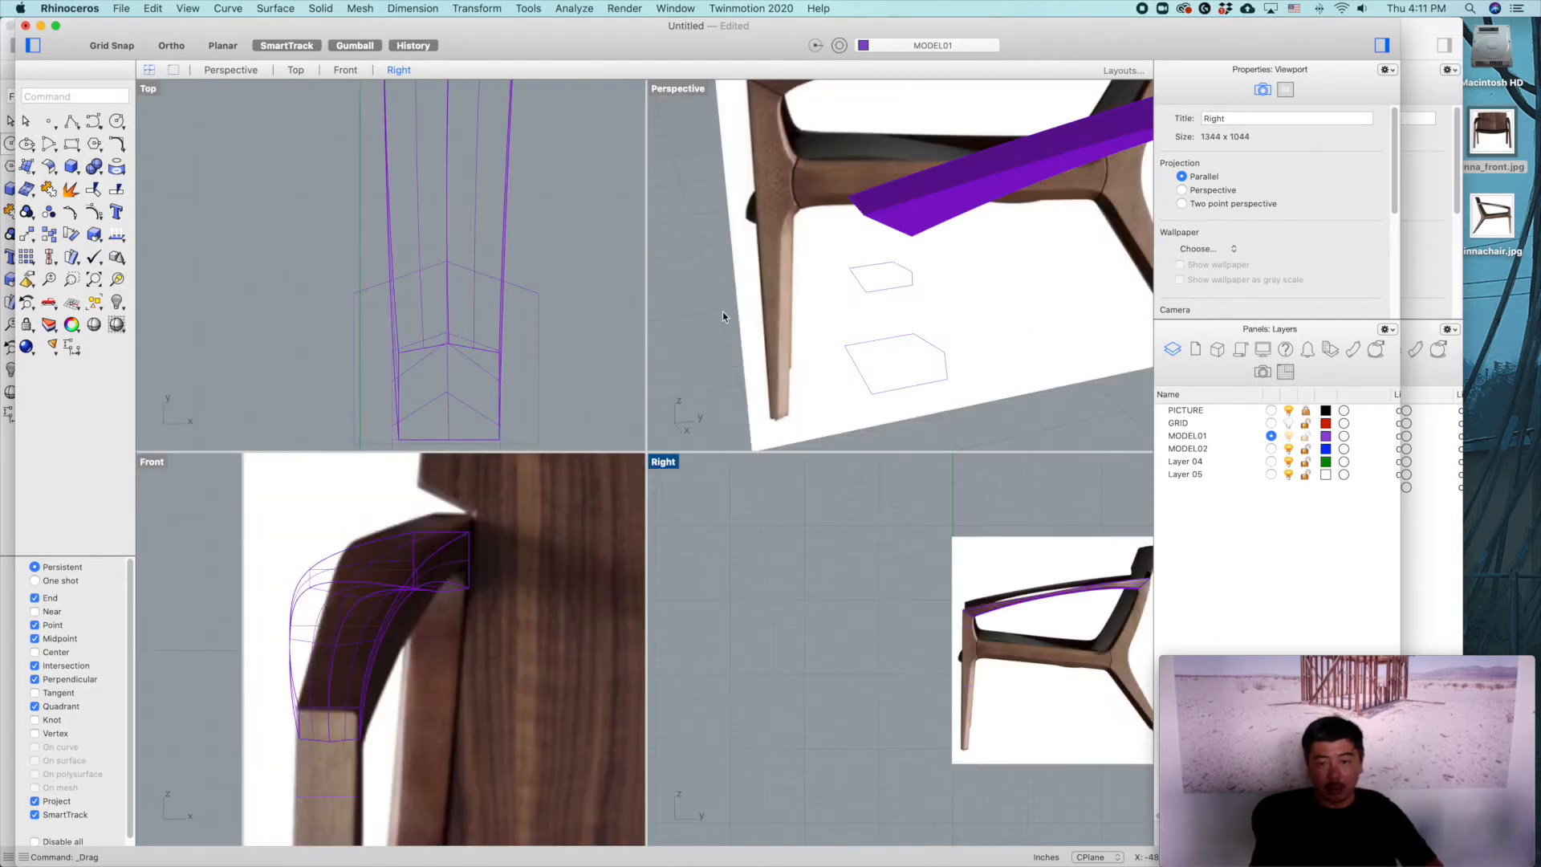
{"action": "left_click", "coordinate": [537, 345]}
{"action": "scroll", "coordinate": [380, 325], "scroll_direction": "down", "scroll_amount": 5}
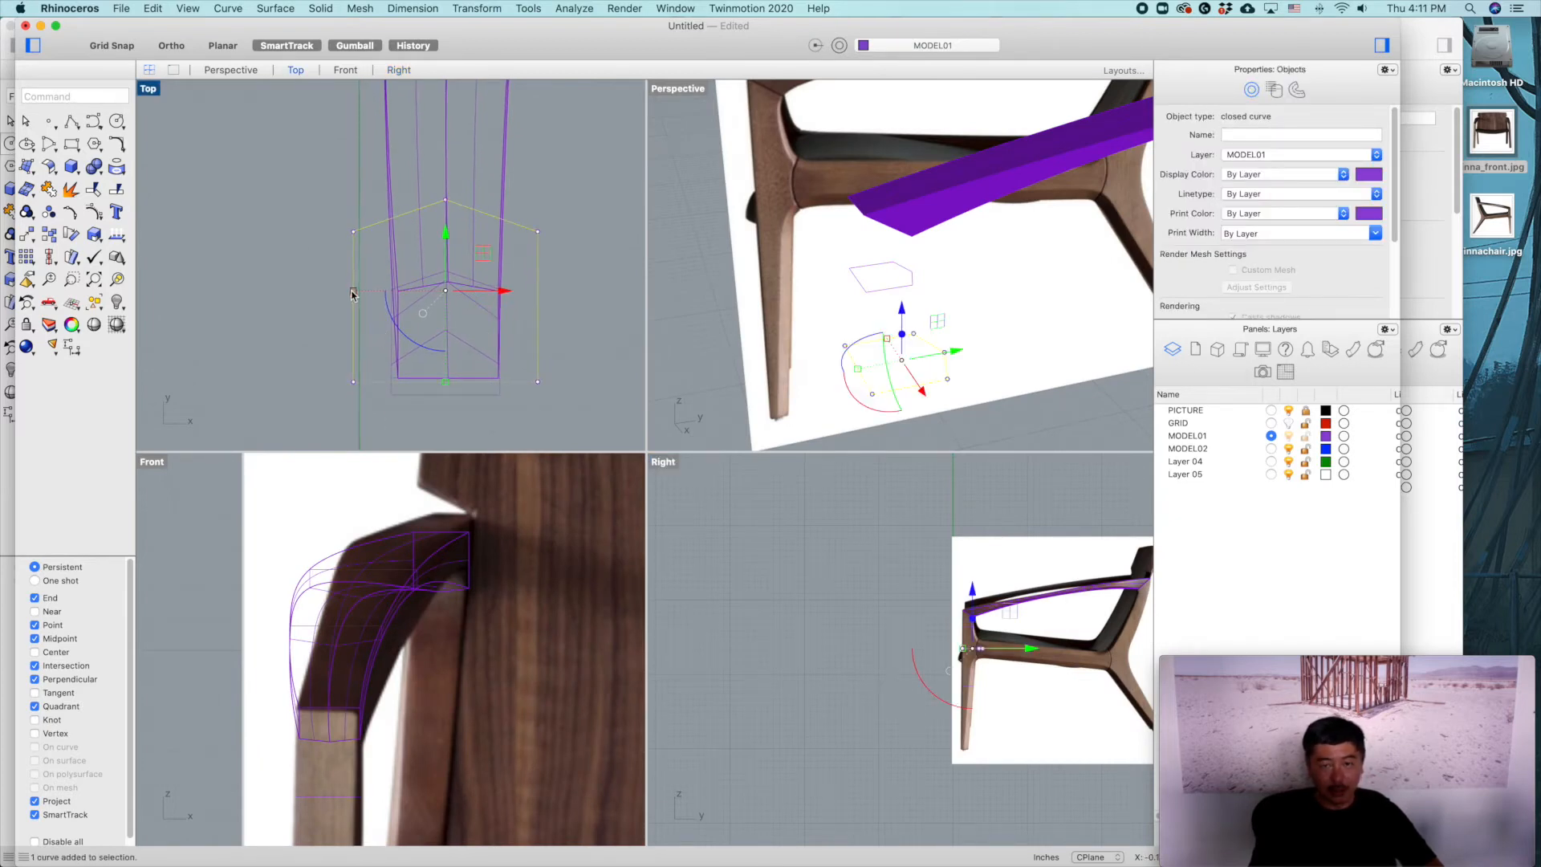
{"action": "left_click_drag", "start_coordinate": [352, 294], "coordinate": [393, 294]}
Step: Move the foot profile slightly back along Y in the Top view to line up with the front edge of the leg profiles
{"action": "left_click", "coordinate": [431, 397]}
{"action": "scroll", "coordinate": [551, 309], "scroll_direction": "down", "scroll_amount": 8}
{"action": "scroll", "coordinate": [1044, 360], "scroll_direction": "down", "scroll_amount": 11}
{"action": "right_click_drag", "start_coordinate": [1023, 342], "coordinate": [976, 261], "text": "shift"}
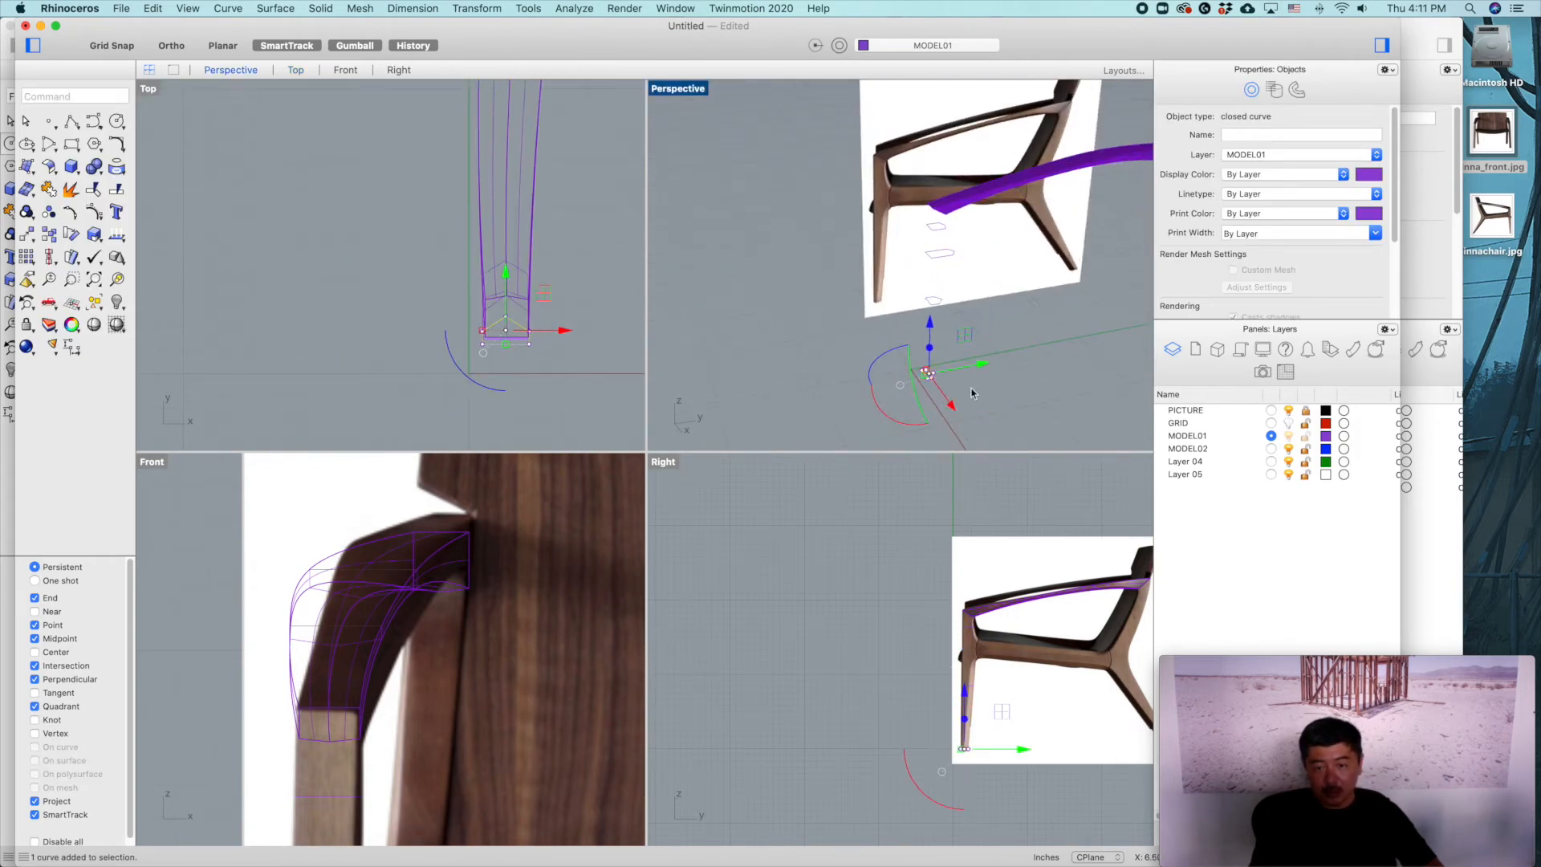
{"action": "scroll", "coordinate": [636, 369], "scroll_direction": "up", "scroll_amount": 4}
{"action": "left_click_drag", "start_coordinate": [455, 273], "coordinate": [454, 264]}
{"action": "scroll", "coordinate": [469, 335], "scroll_direction": "up", "scroll_amount": 2}
{"action": "right_click_drag", "start_coordinate": [1003, 325], "coordinate": [977, 335]}
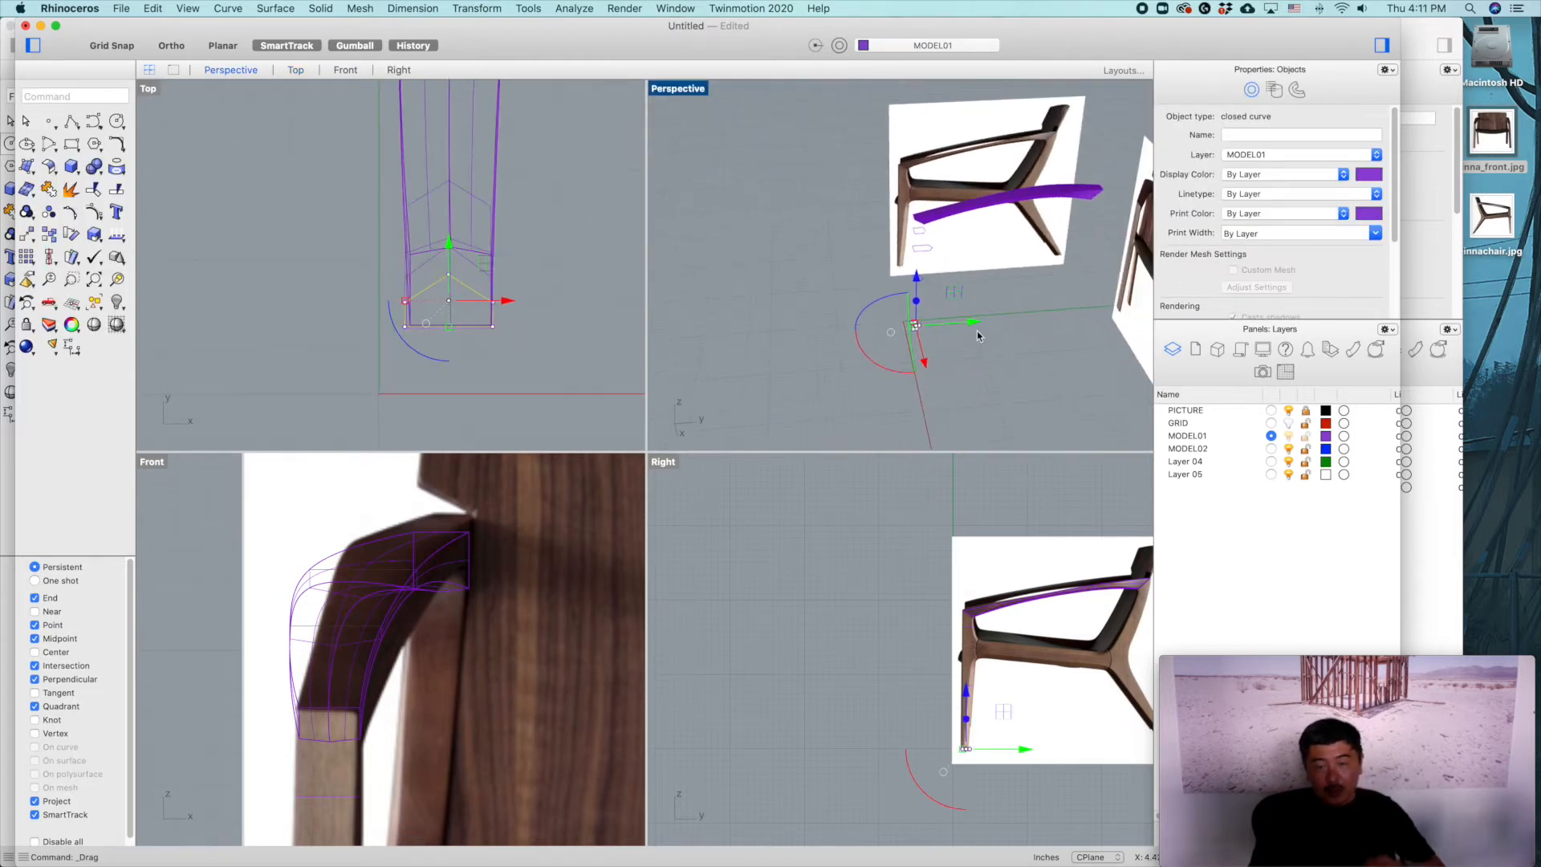
{"action": "left_click", "coordinate": [798, 308]}
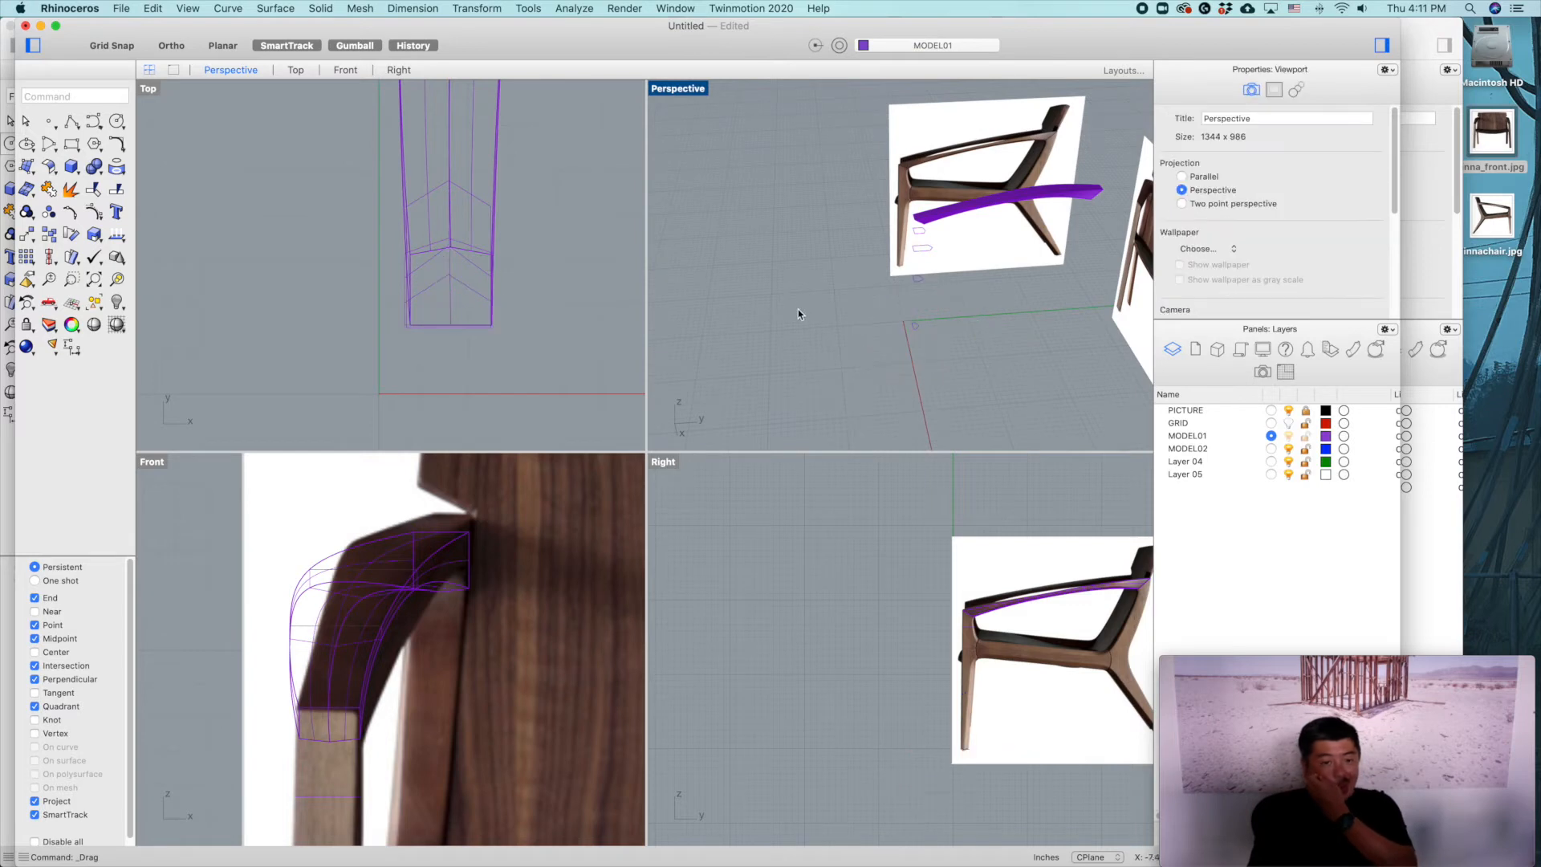
Step: Hide the PICTURE layer and start a Loft through the five leg profiles, in order from the armrest end to the foot
{"action": "double_click", "coordinate": [673, 89]}
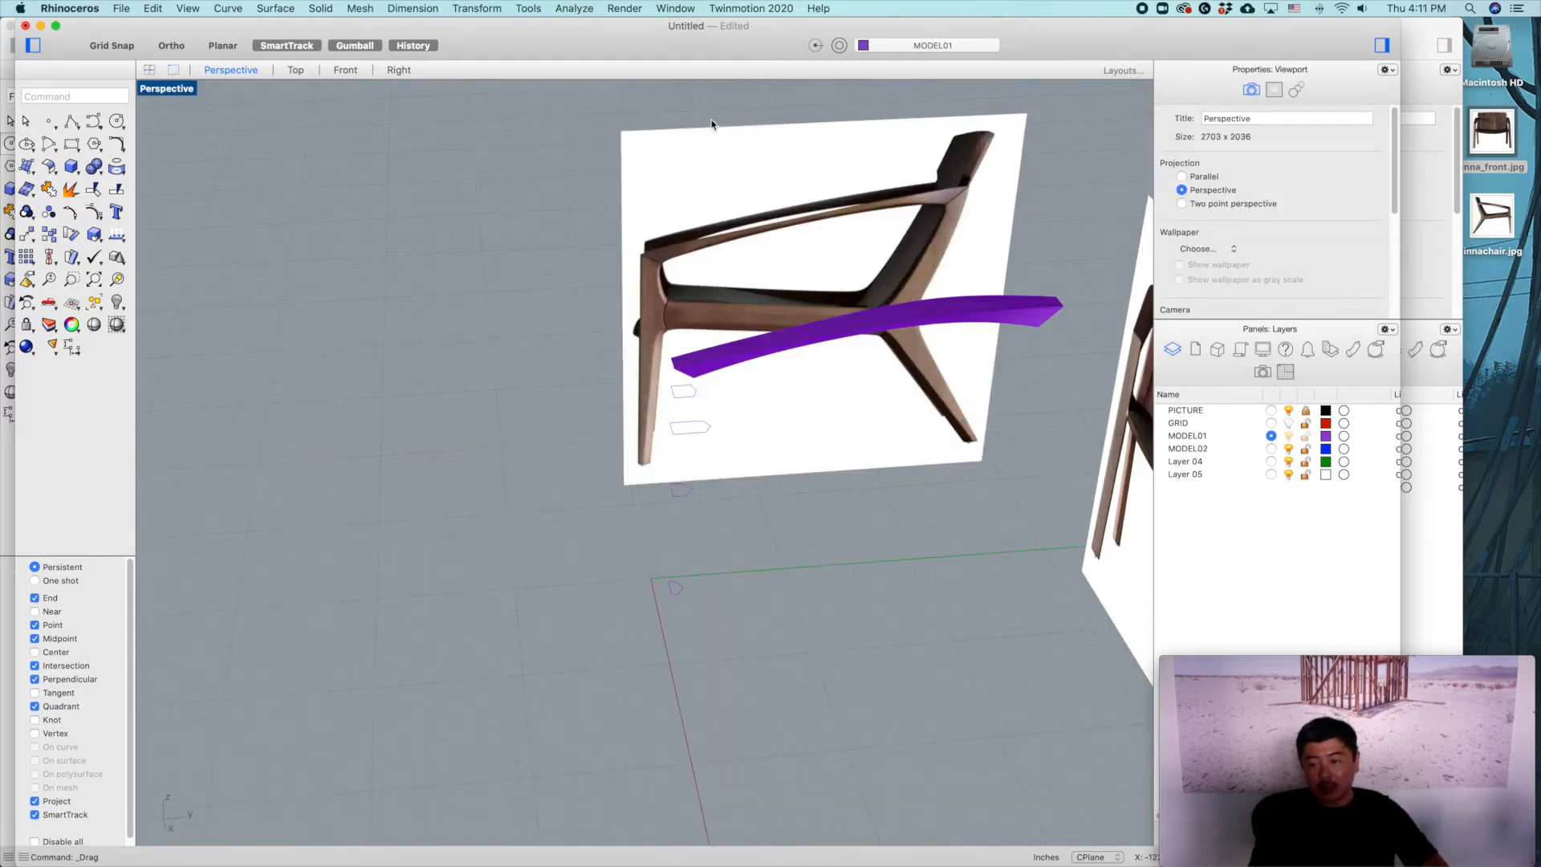
{"action": "left_click", "coordinate": [1289, 410]}
{"action": "scroll", "coordinate": [639, 365], "scroll_direction": "up", "scroll_amount": 5}
{"action": "left_click", "coordinate": [626, 358]}
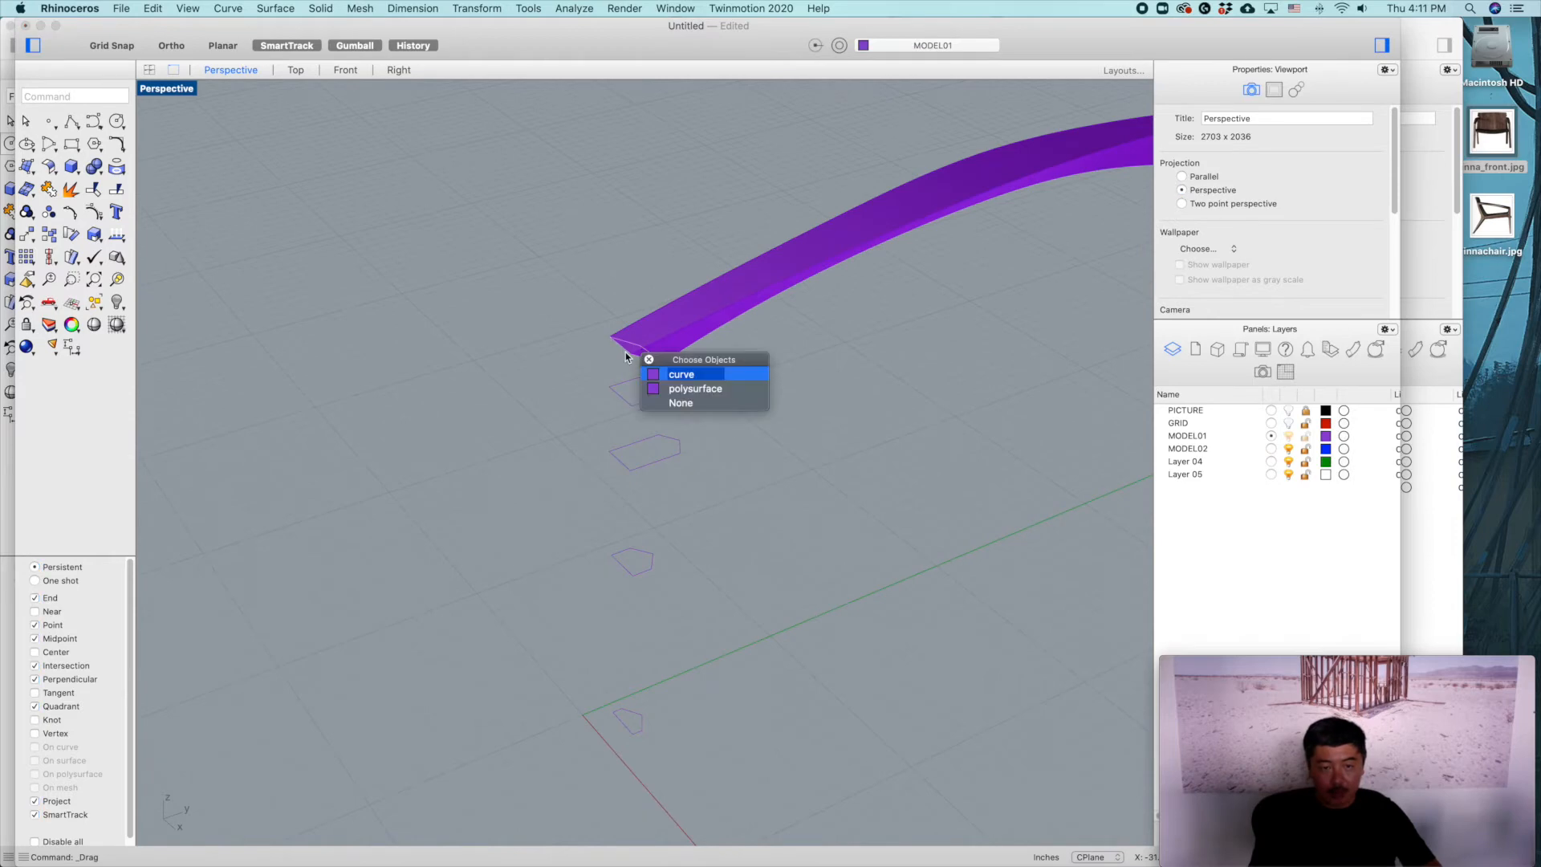
{"action": "left_click", "coordinate": [666, 376]}
{"action": "left_click", "coordinate": [628, 407], "text": "shift"}
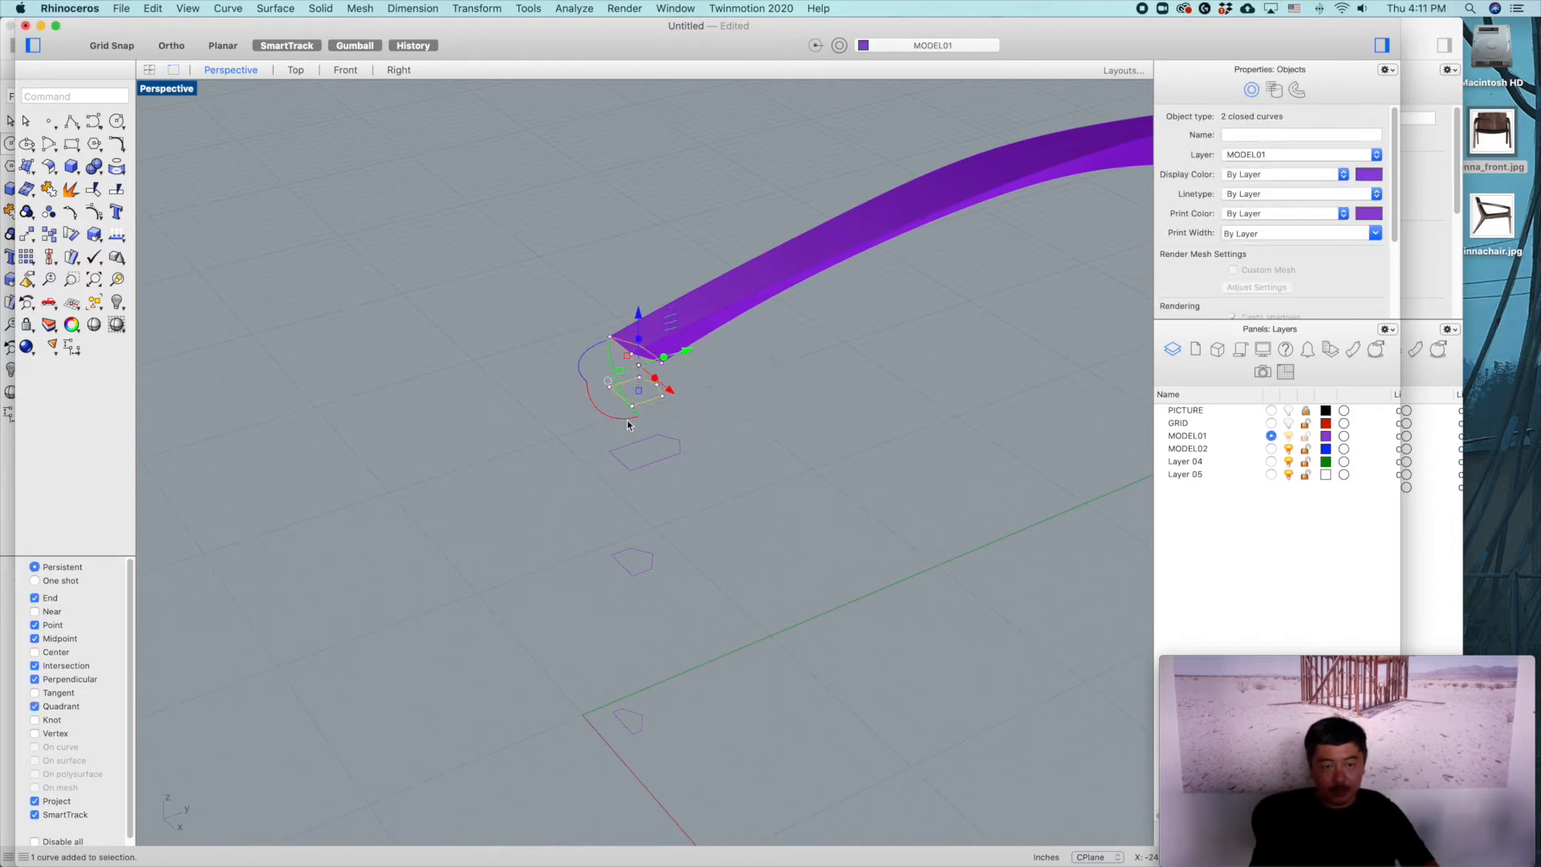
{"action": "left_click", "coordinate": [627, 457], "text": "shift"}
{"action": "left_click", "coordinate": [628, 564], "text": "shift"}
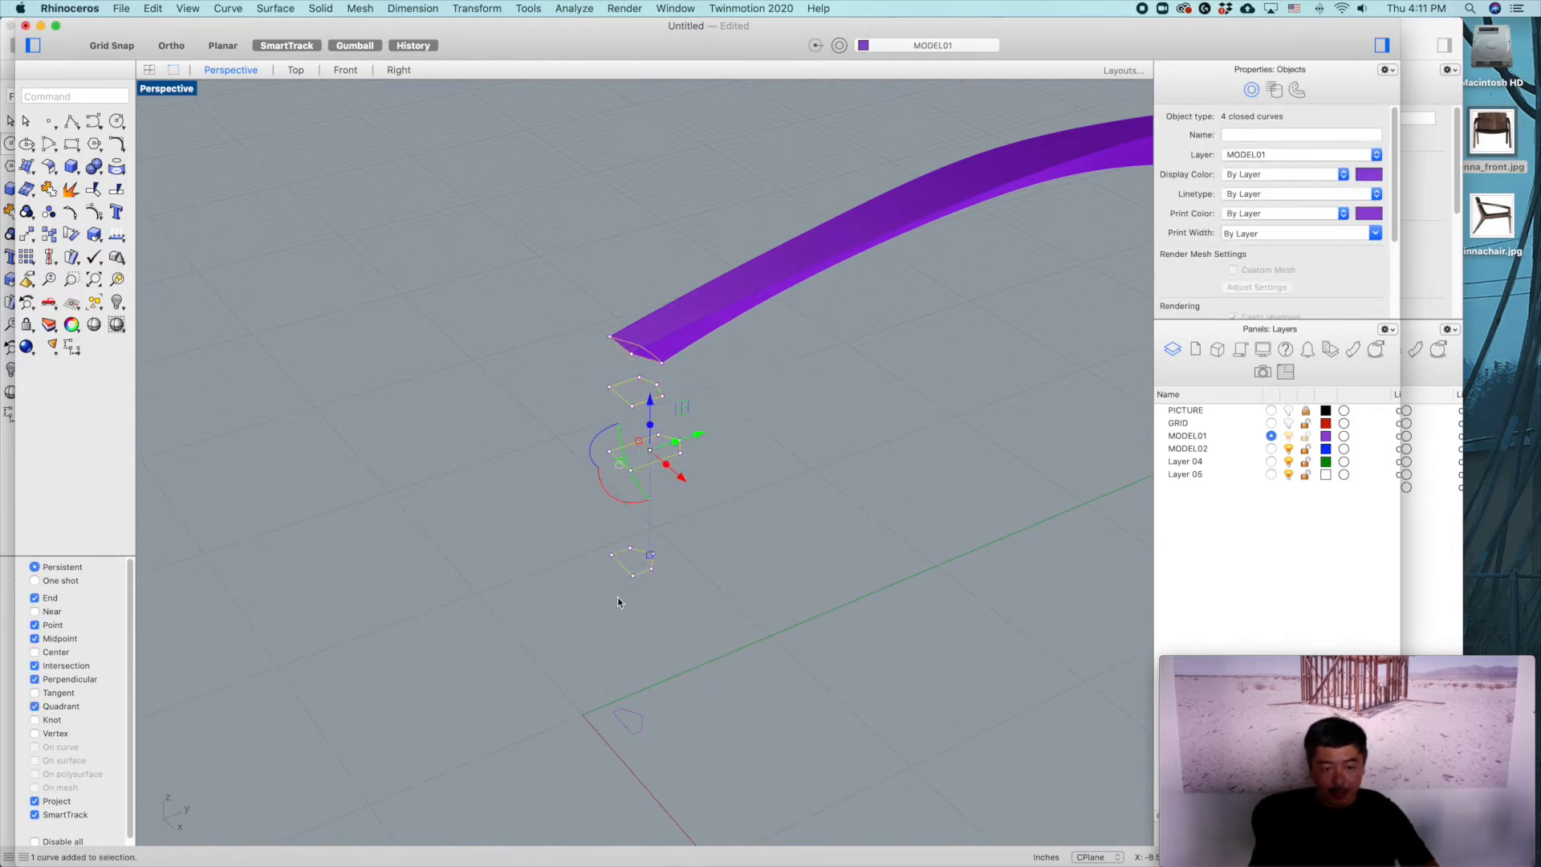
{"action": "left_click", "coordinate": [629, 730], "text": "shift"}
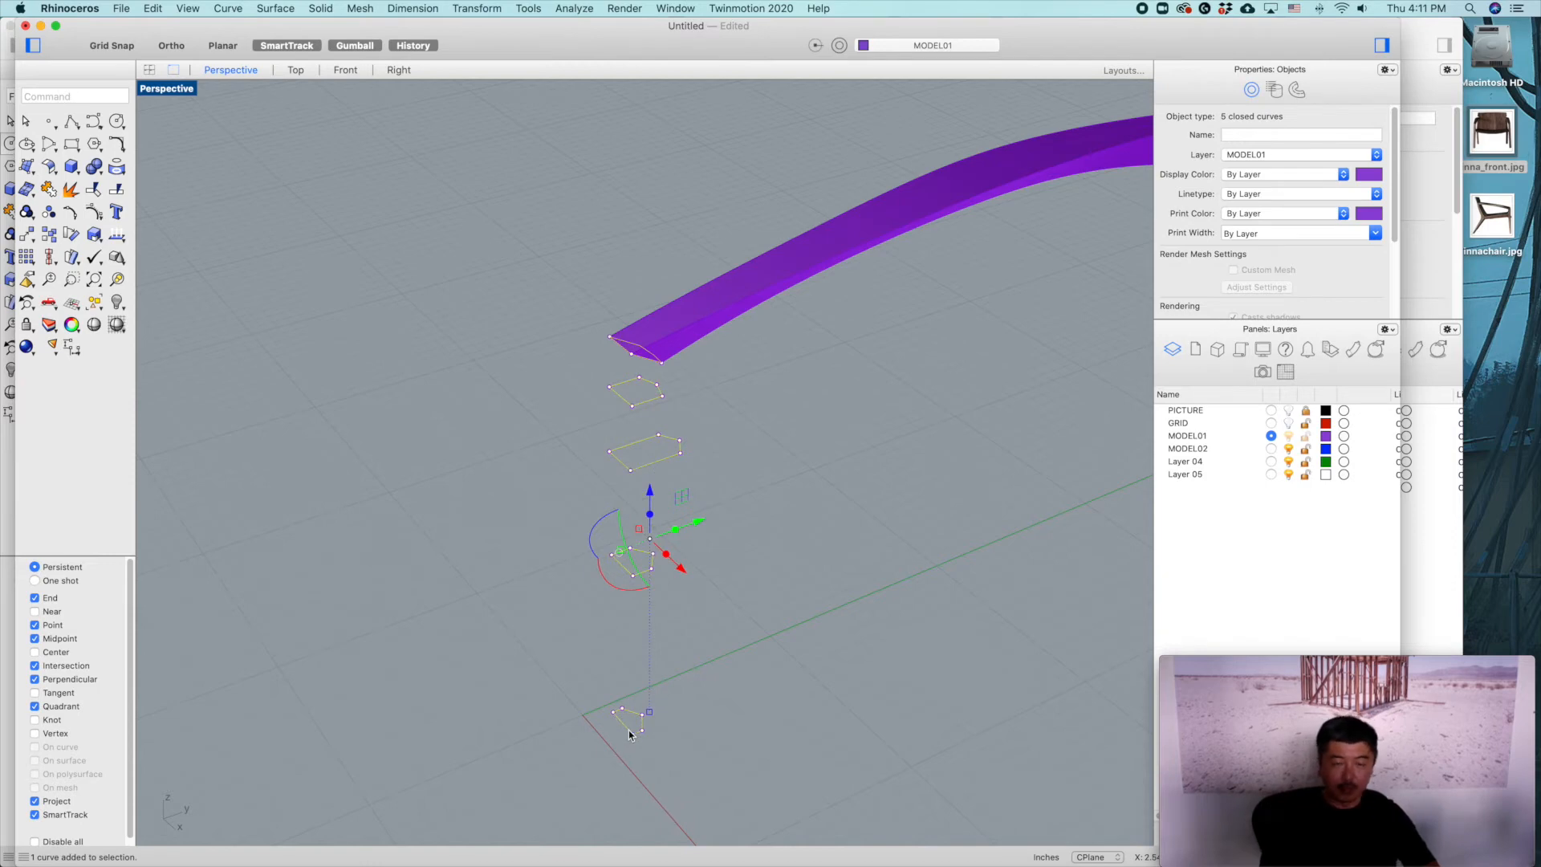
{"action": "key", "text": "Return"}
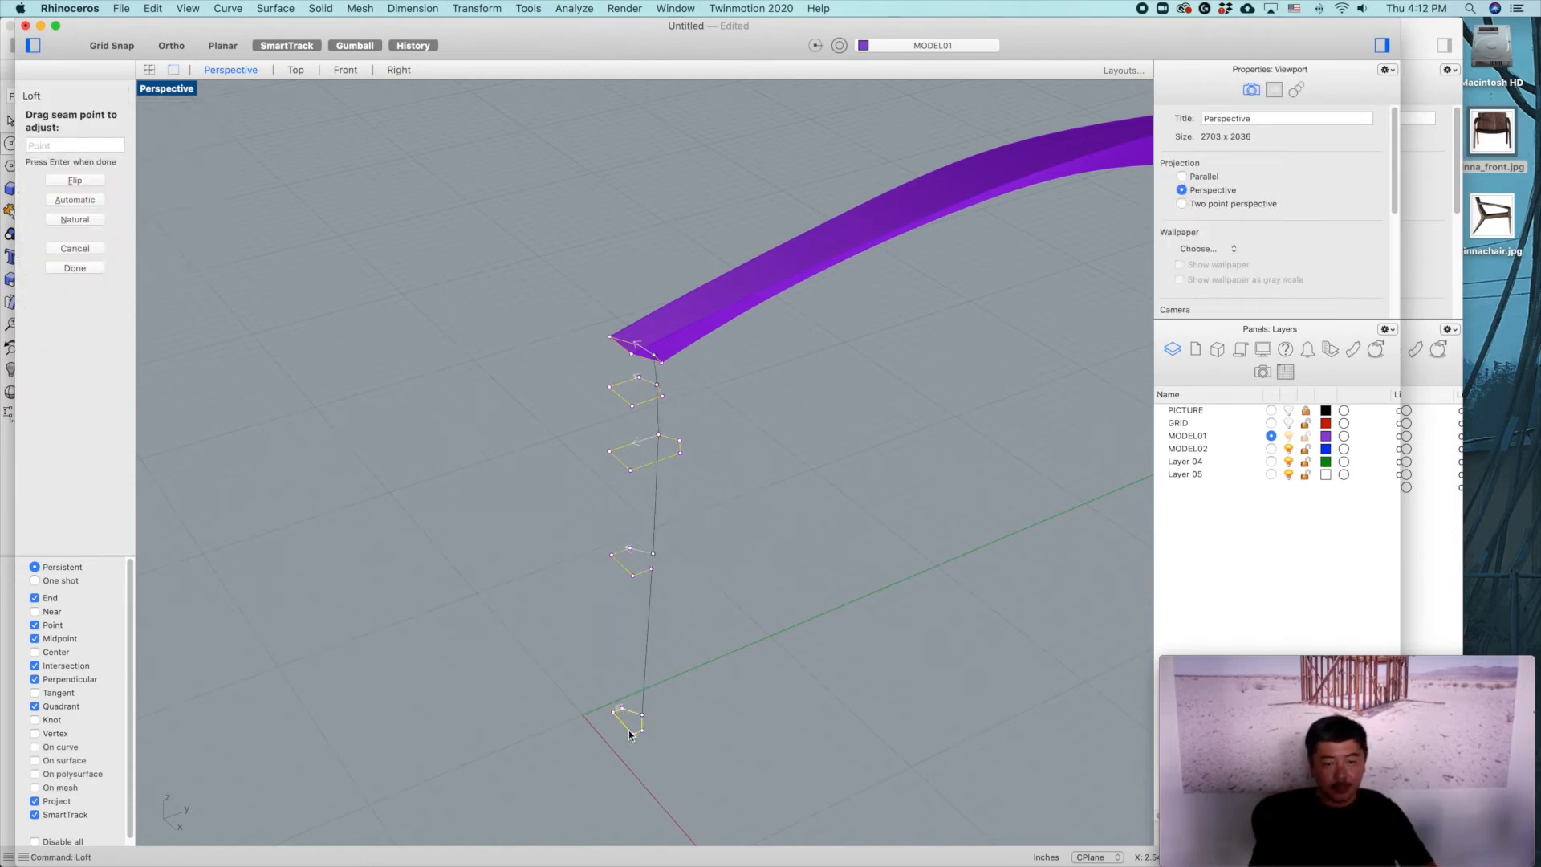
Step: Shift the seat-rail profile's seam point to the corner matching the other seams and create the loft with Normal style and no simplification
{"action": "right_click_drag", "start_coordinate": [778, 458], "coordinate": [688, 448]}
{"action": "right_click_drag", "start_coordinate": [798, 522], "coordinate": [733, 351]}
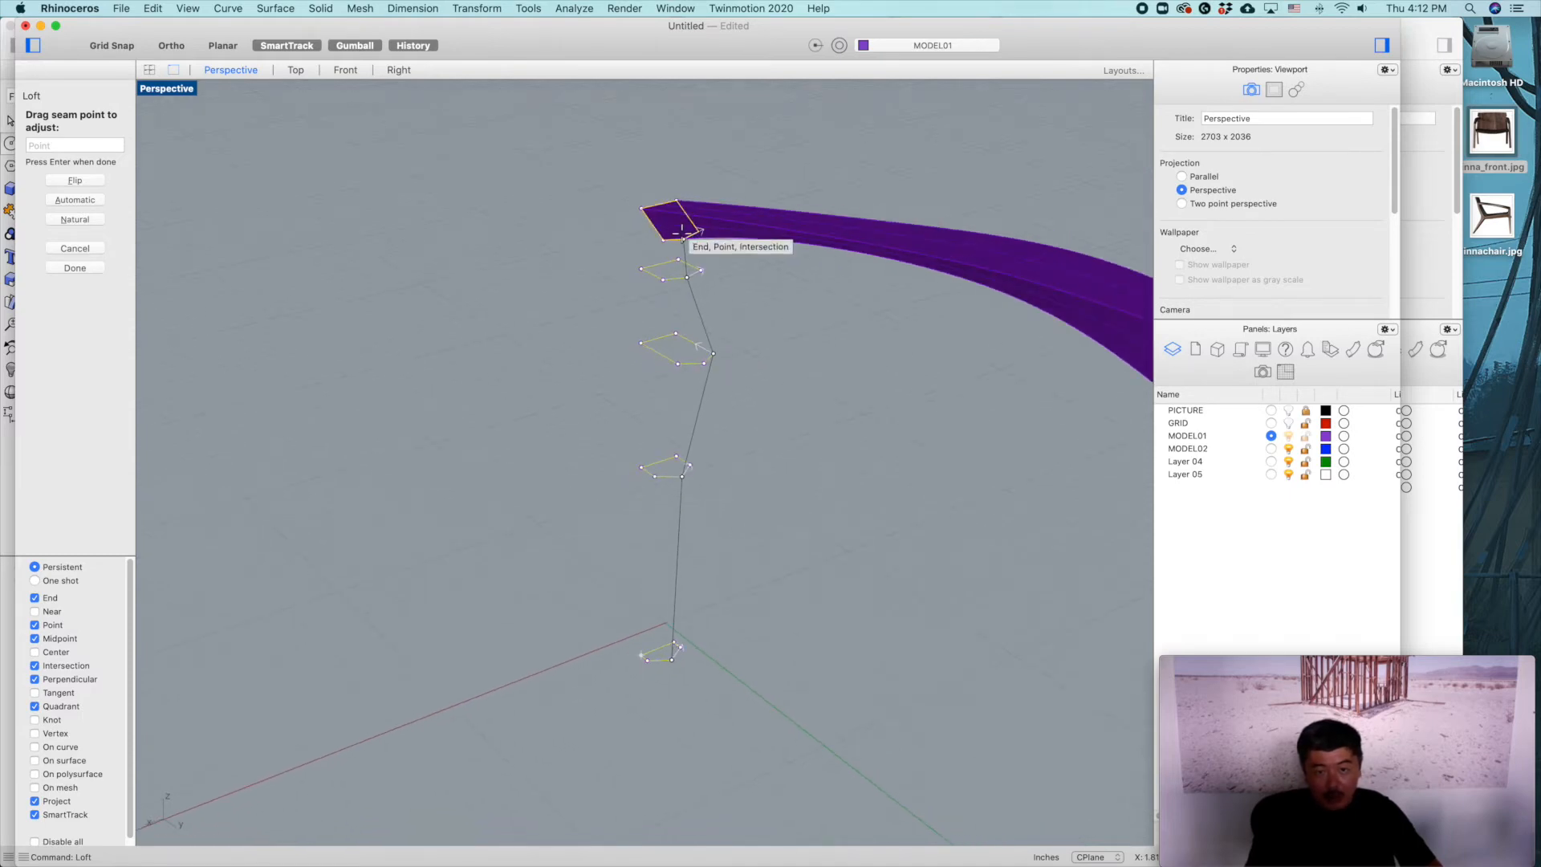
{"action": "scroll", "coordinate": [711, 351], "scroll_direction": "up", "scroll_amount": 5}
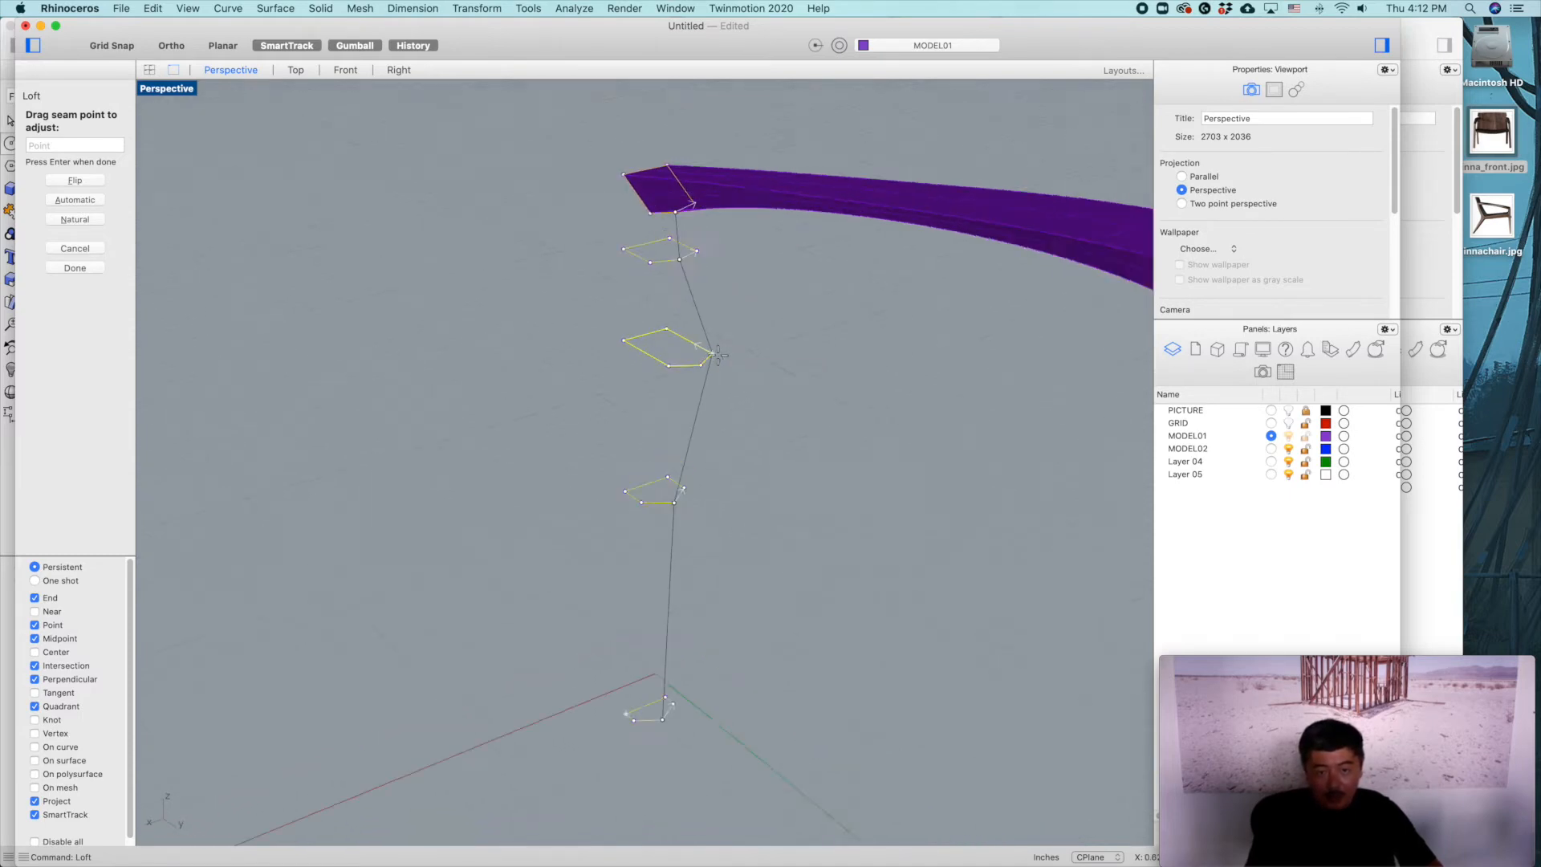
{"action": "left_click_drag", "start_coordinate": [716, 354], "coordinate": [651, 398]}
{"action": "scroll", "coordinate": [696, 432], "scroll_direction": "down", "scroll_amount": 3}
{"action": "right_click_drag", "start_coordinate": [664, 610], "coordinate": [667, 445], "text": "shift"}
{"action": "right_click_drag", "start_coordinate": [602, 571], "coordinate": [724, 439]}
{"action": "scroll", "coordinate": [685, 463], "scroll_direction": "down", "scroll_amount": 3}
{"action": "key", "text": "Return"}
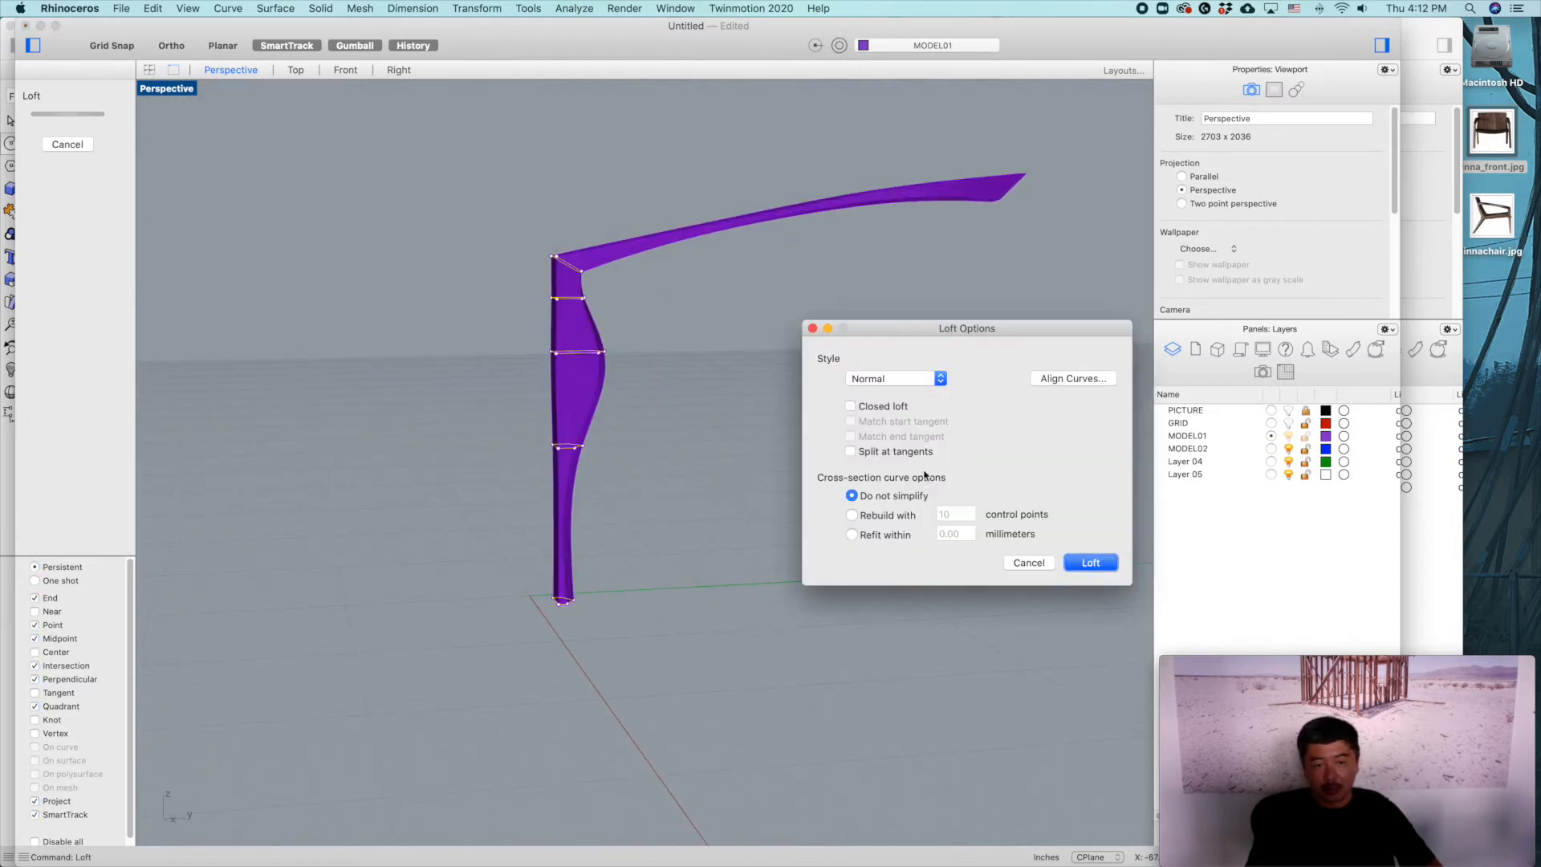
{"action": "left_click", "coordinate": [1089, 563]}
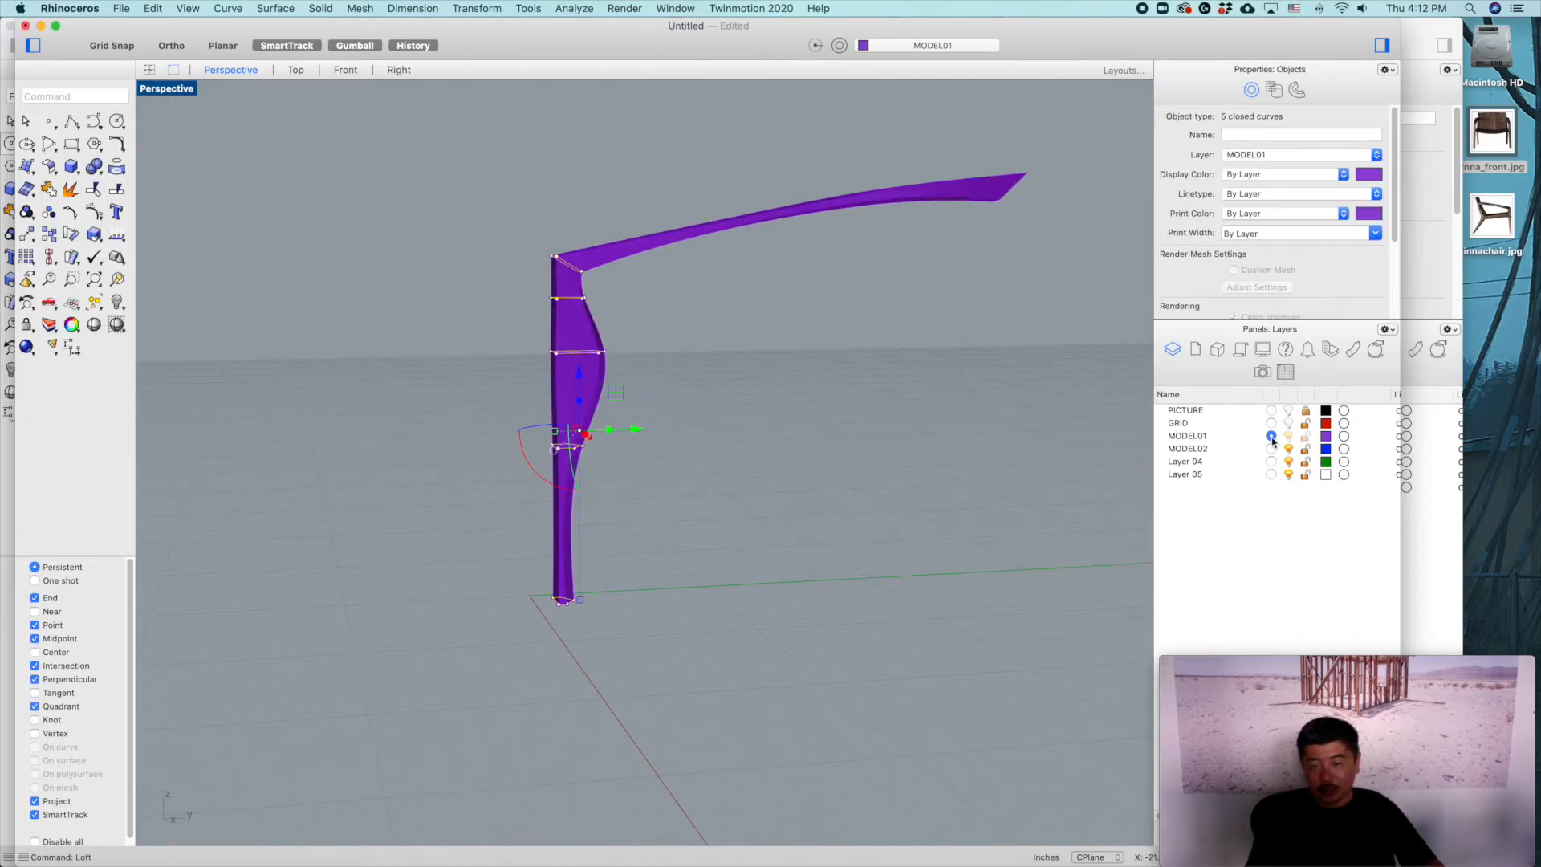
Step: Show the PICTURE layer again and lower the mid-leg profile in the maximised Right view
{"action": "left_click", "coordinate": [1289, 410]}
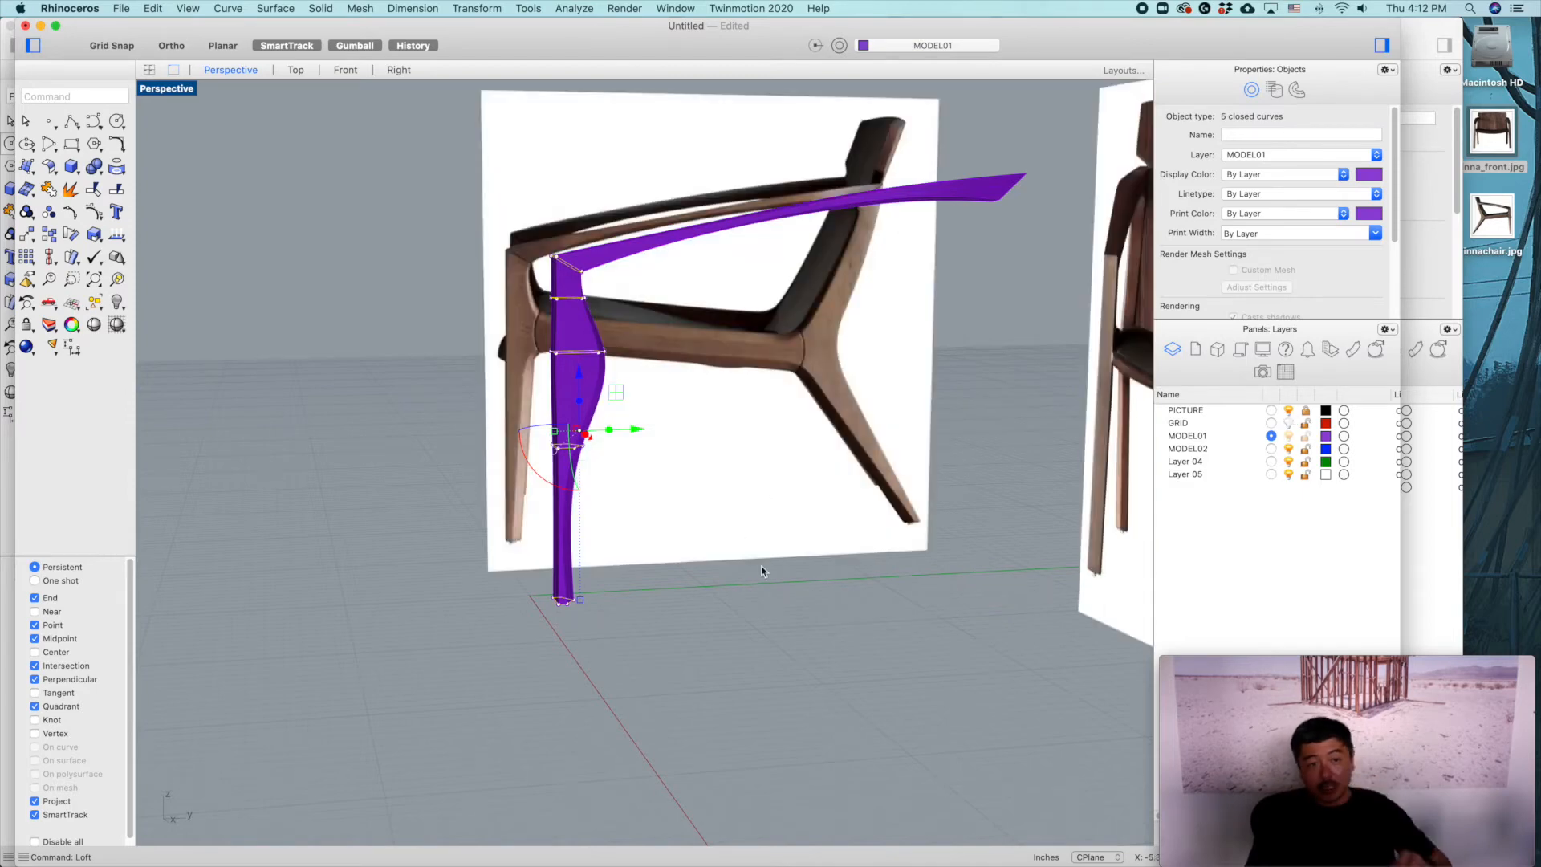
{"action": "double_click", "coordinate": [172, 88]}
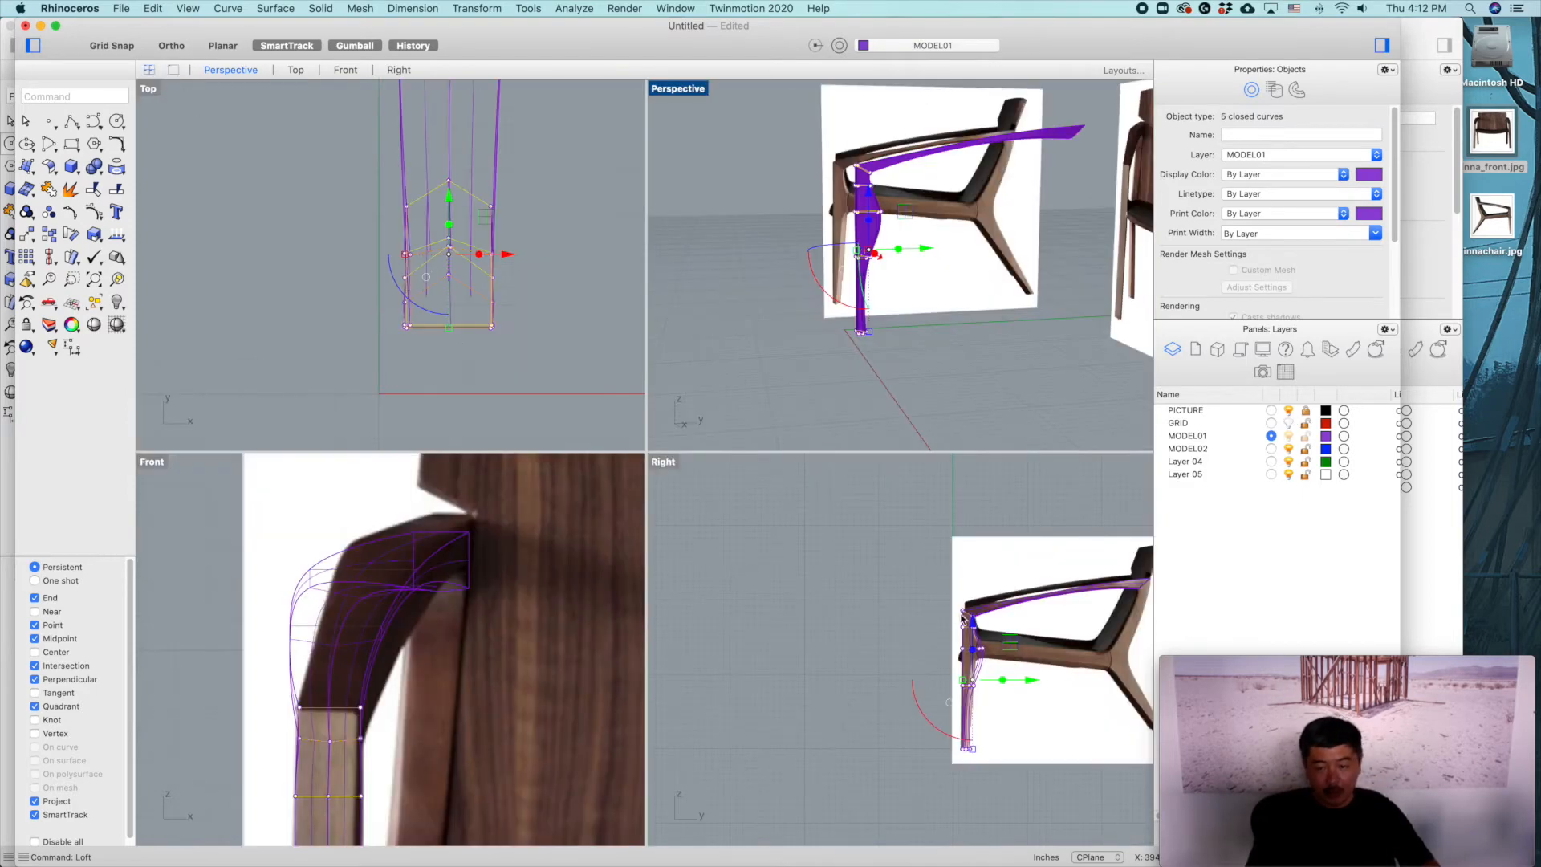
{"action": "double_click", "coordinate": [658, 463]}
{"action": "key", "text": "Escape"}
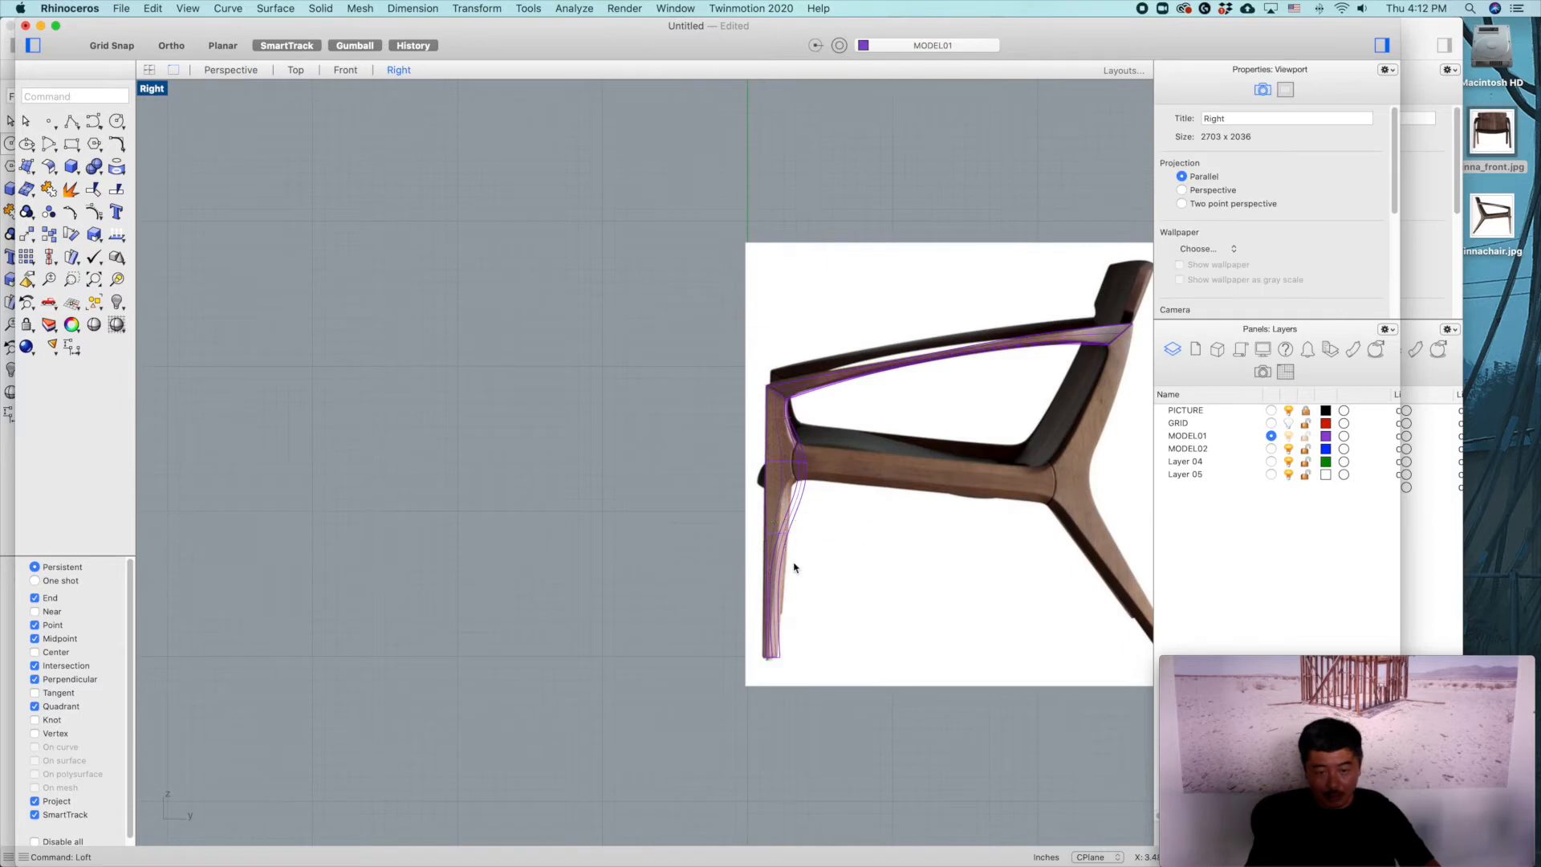
{"action": "scroll", "coordinate": [791, 566], "scroll_direction": "up", "scroll_amount": 5}
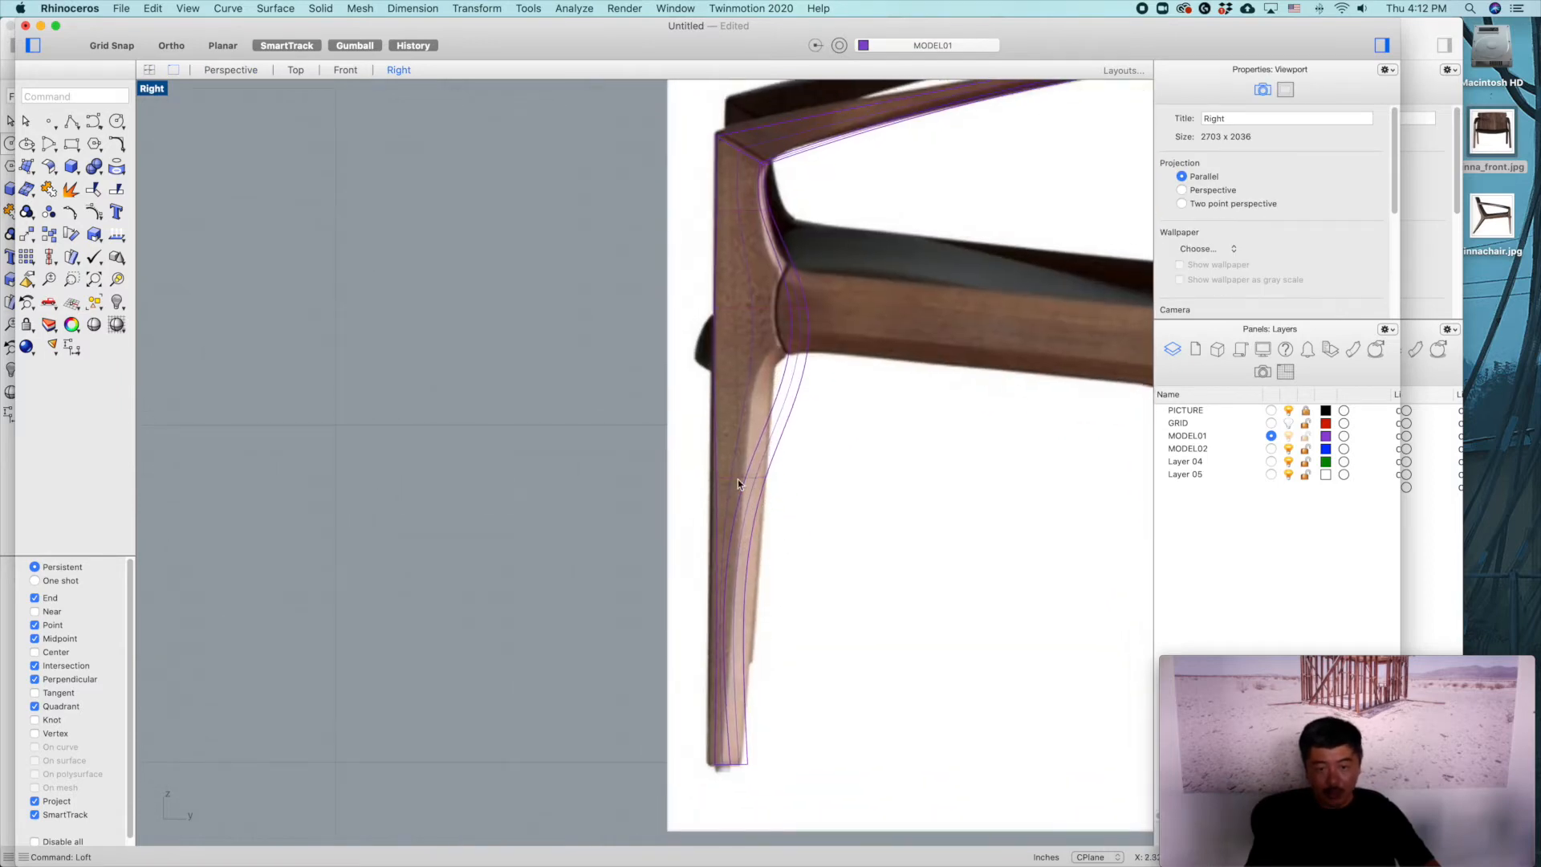
{"action": "left_click", "coordinate": [739, 479]}
{"action": "left_click", "coordinate": [778, 502]}
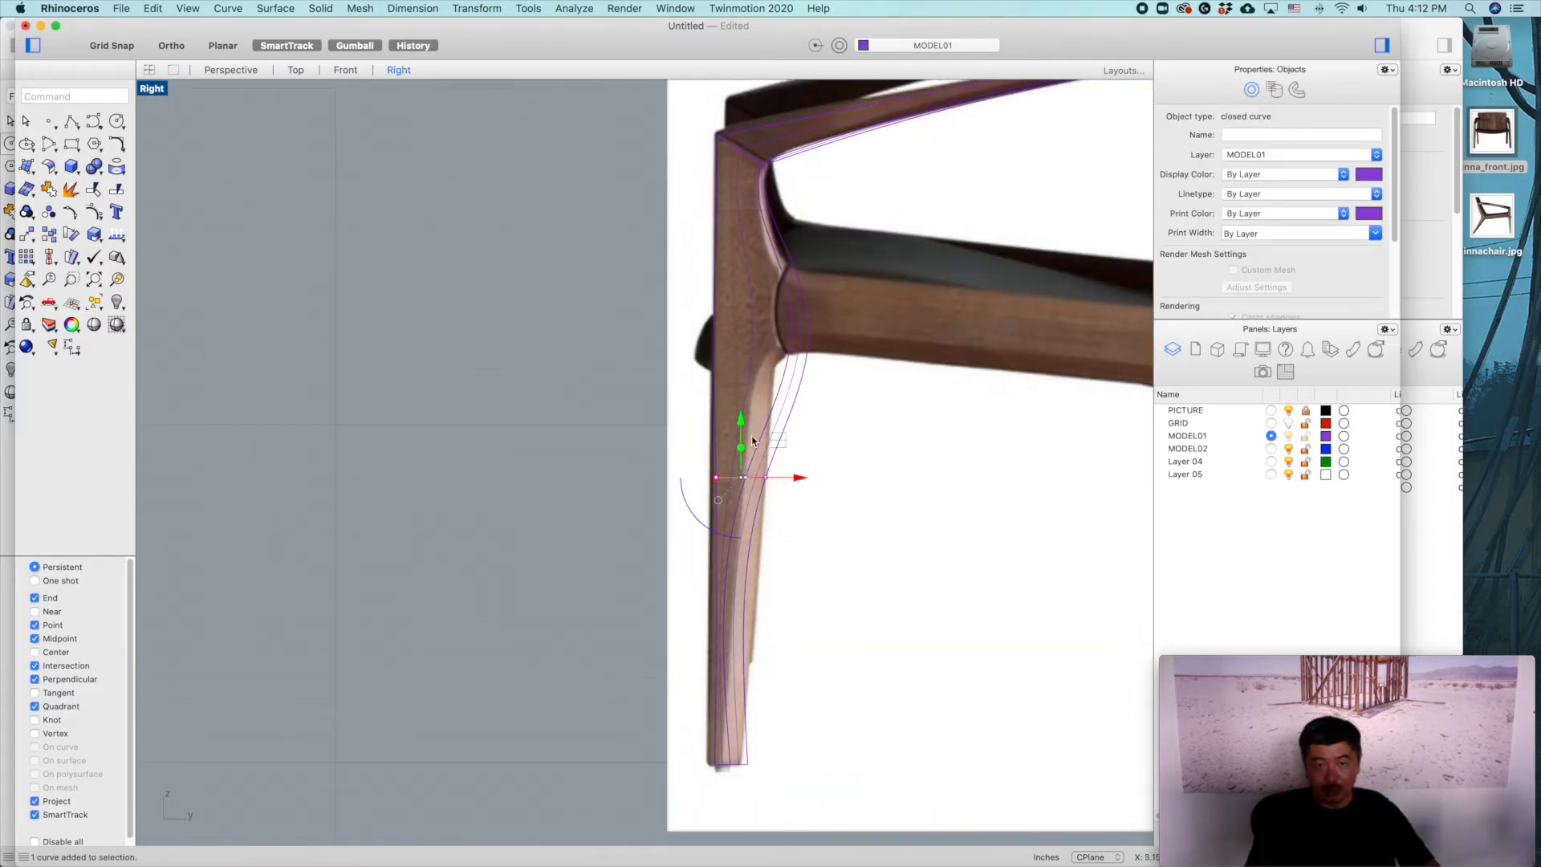
{"action": "left_click_drag", "start_coordinate": [741, 423], "coordinate": [746, 477]}
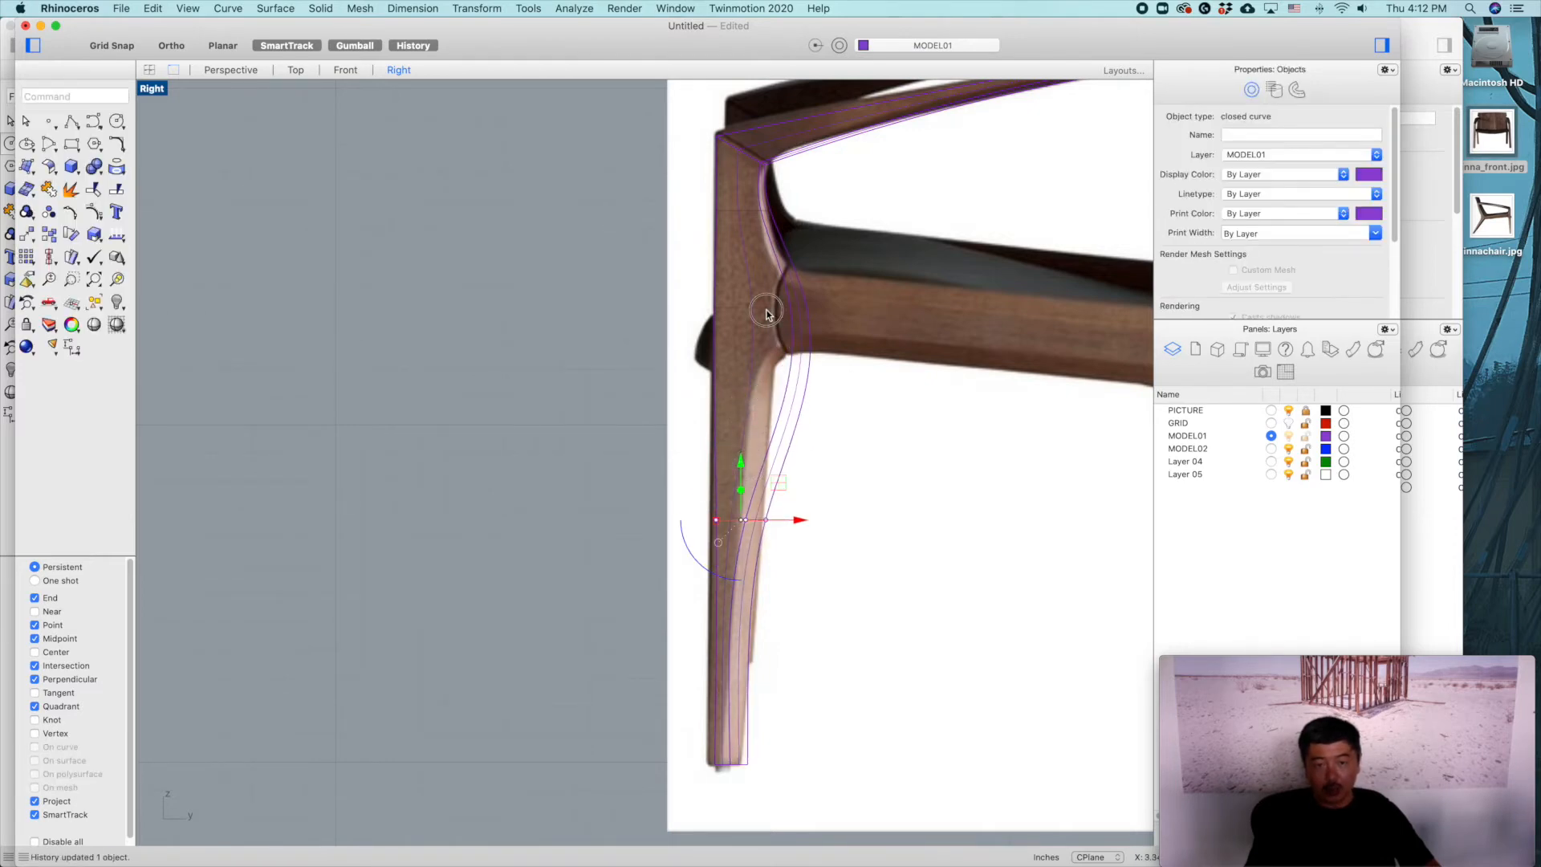
Step: Move the seat-rail profile's rear control points forward to the leg's rear edge, and lower the whole profile slightly
{"action": "left_click", "coordinate": [766, 314]}
{"action": "left_click", "coordinate": [830, 337]}
{"action": "scroll", "coordinate": [801, 301], "scroll_direction": "up", "scroll_amount": 3}
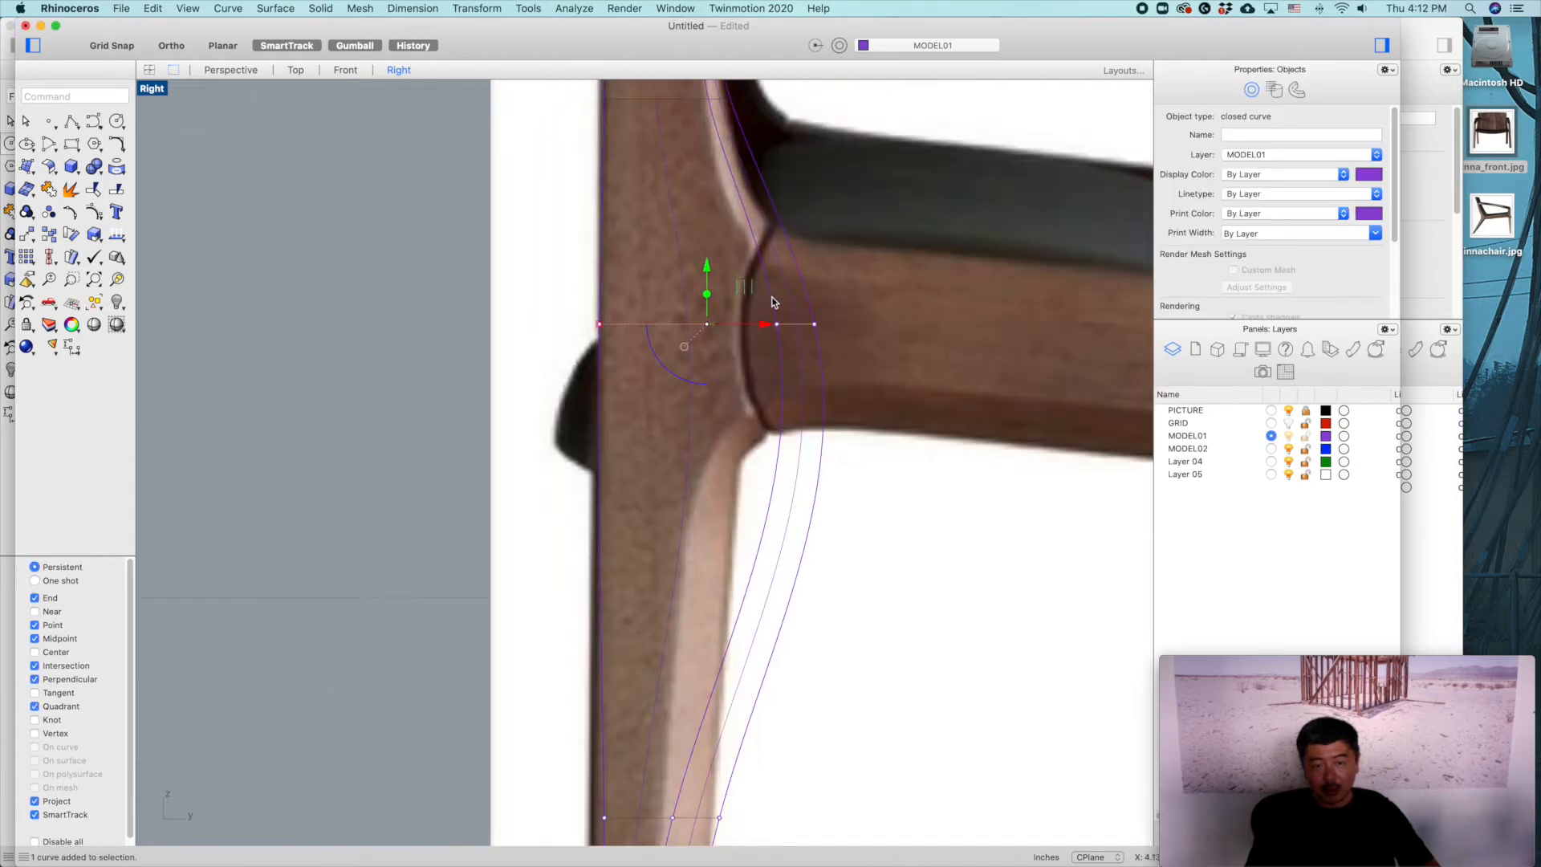
{"action": "left_click_drag", "start_coordinate": [757, 310], "coordinate": [802, 326]}
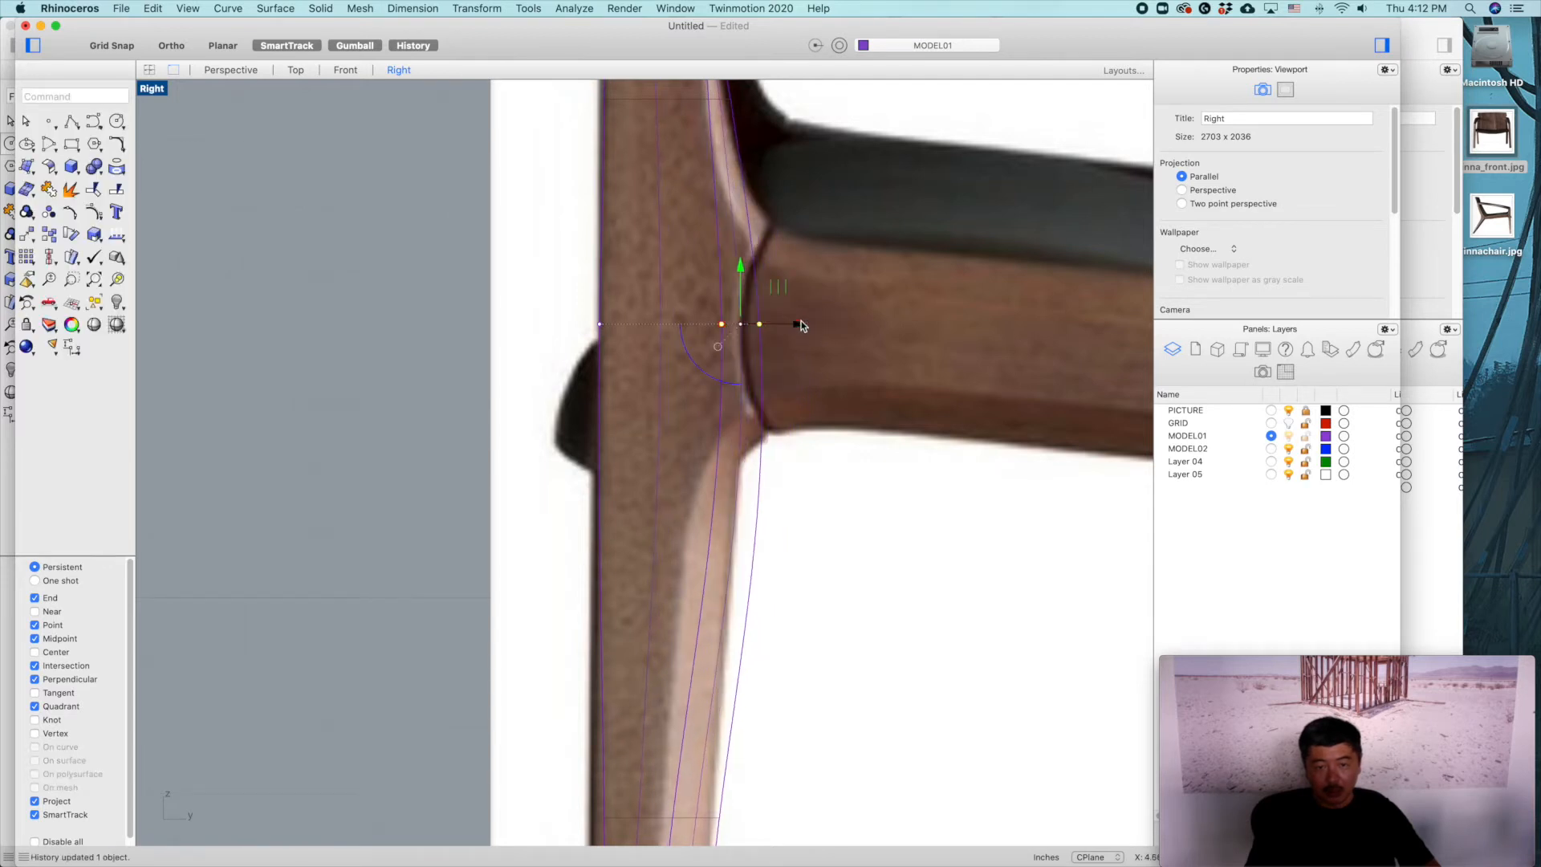
{"action": "left_click_drag", "start_coordinate": [638, 305], "coordinate": [561, 326], "text": "shift"}
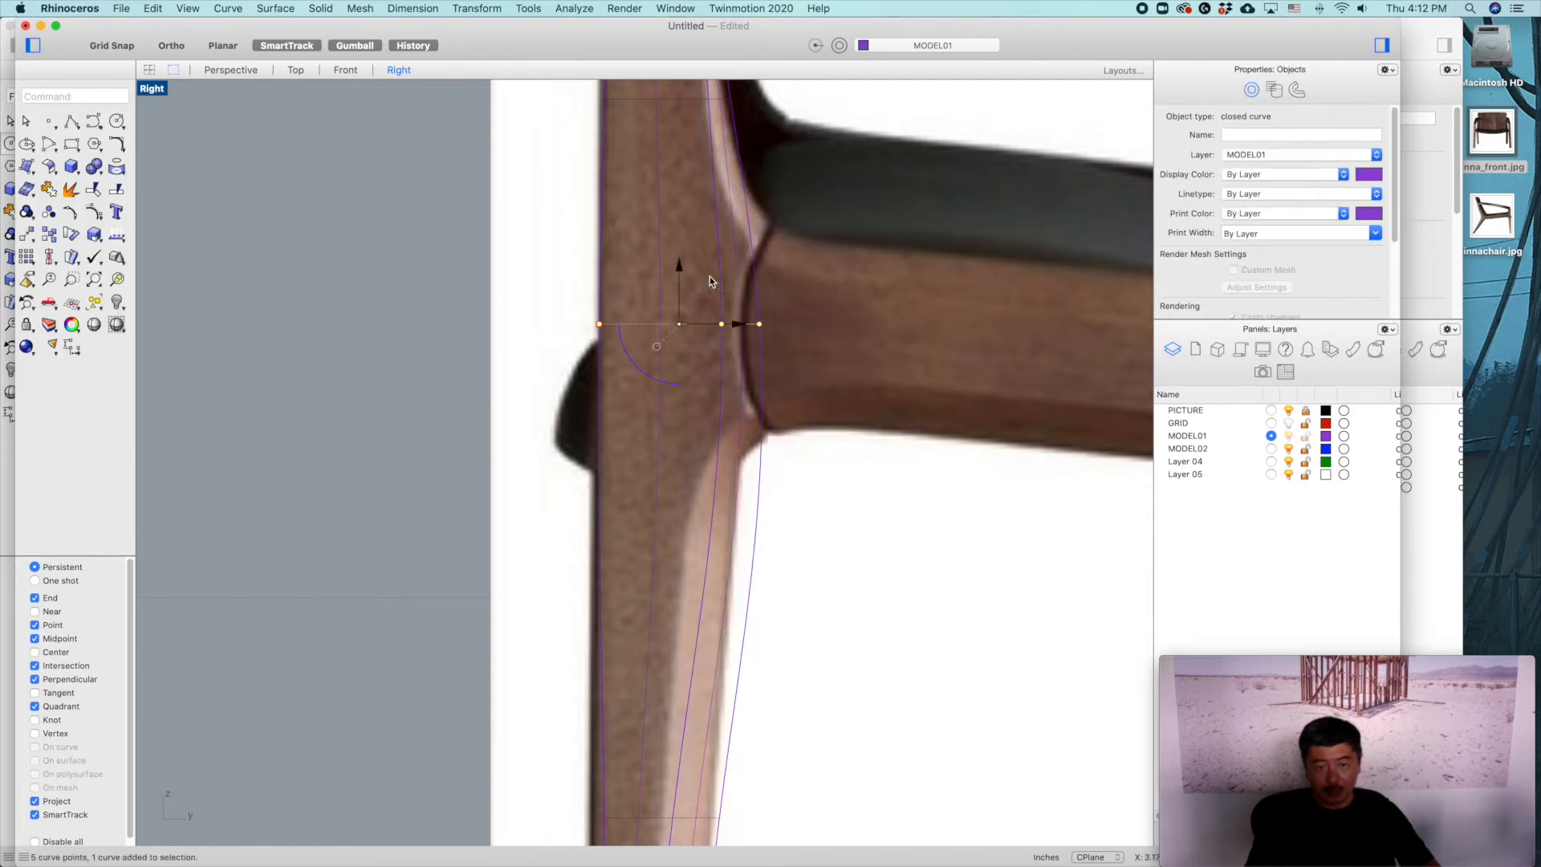
{"action": "mouse_move", "coordinate": [680, 269]}
{"action": "left_mouse_down"}
{"action": "mouse_move", "coordinate": [680, 253]}
{"action": "mouse_move", "coordinate": [675, 289]}
{"action": "left_mouse_up"}
{"action": "scroll", "coordinate": [794, 465], "scroll_direction": "down", "scroll_amount": 3}
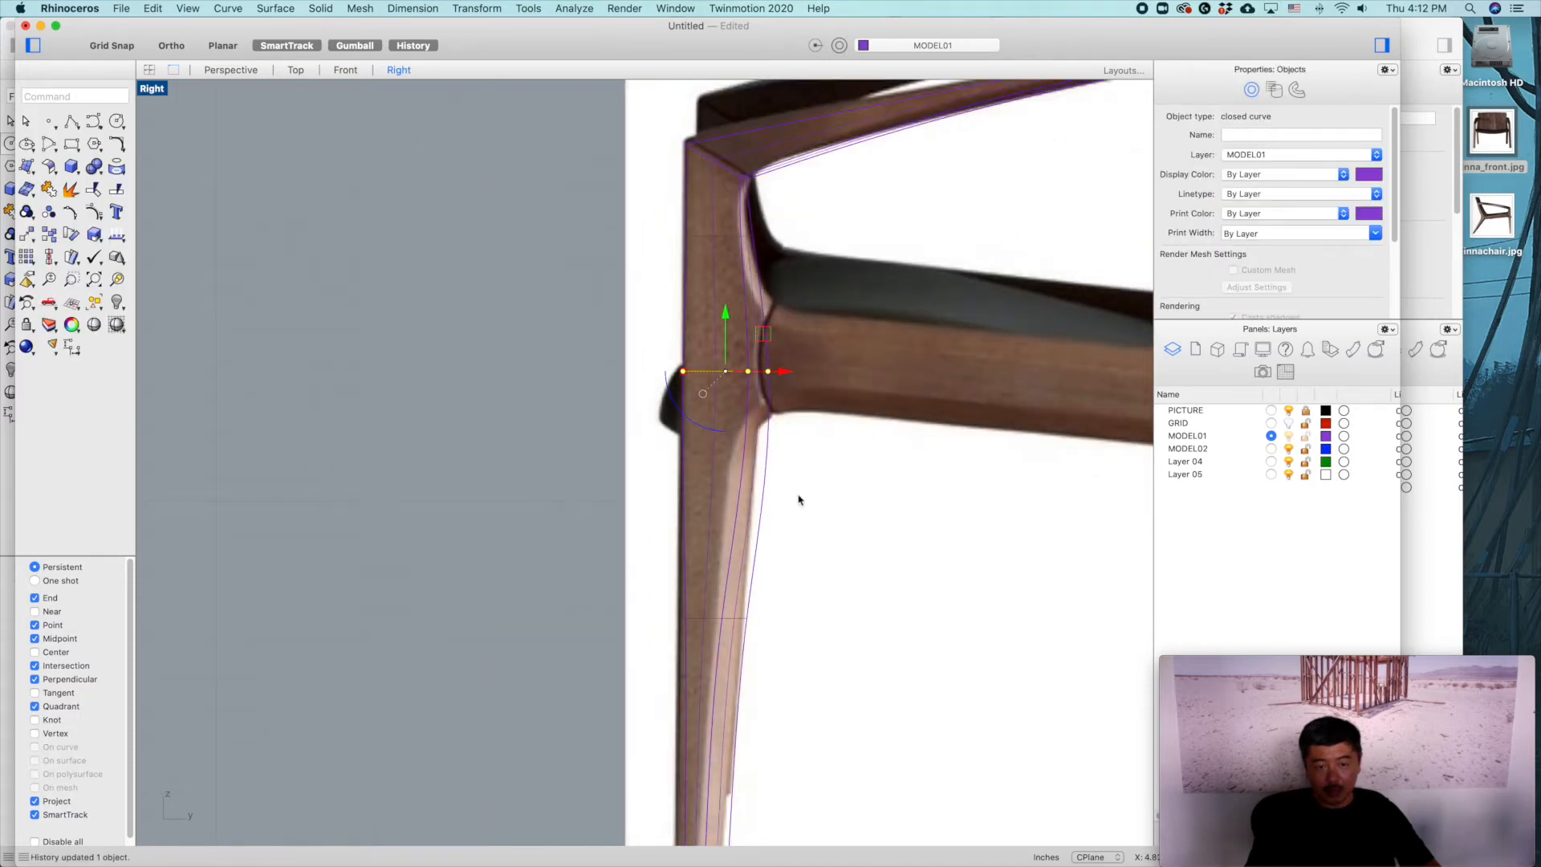
Step: Move the rear control points of the profile just below the armrest forward to follow the leg's curved inner edge
{"action": "scroll", "coordinate": [750, 344], "scroll_direction": "up", "scroll_amount": 5}
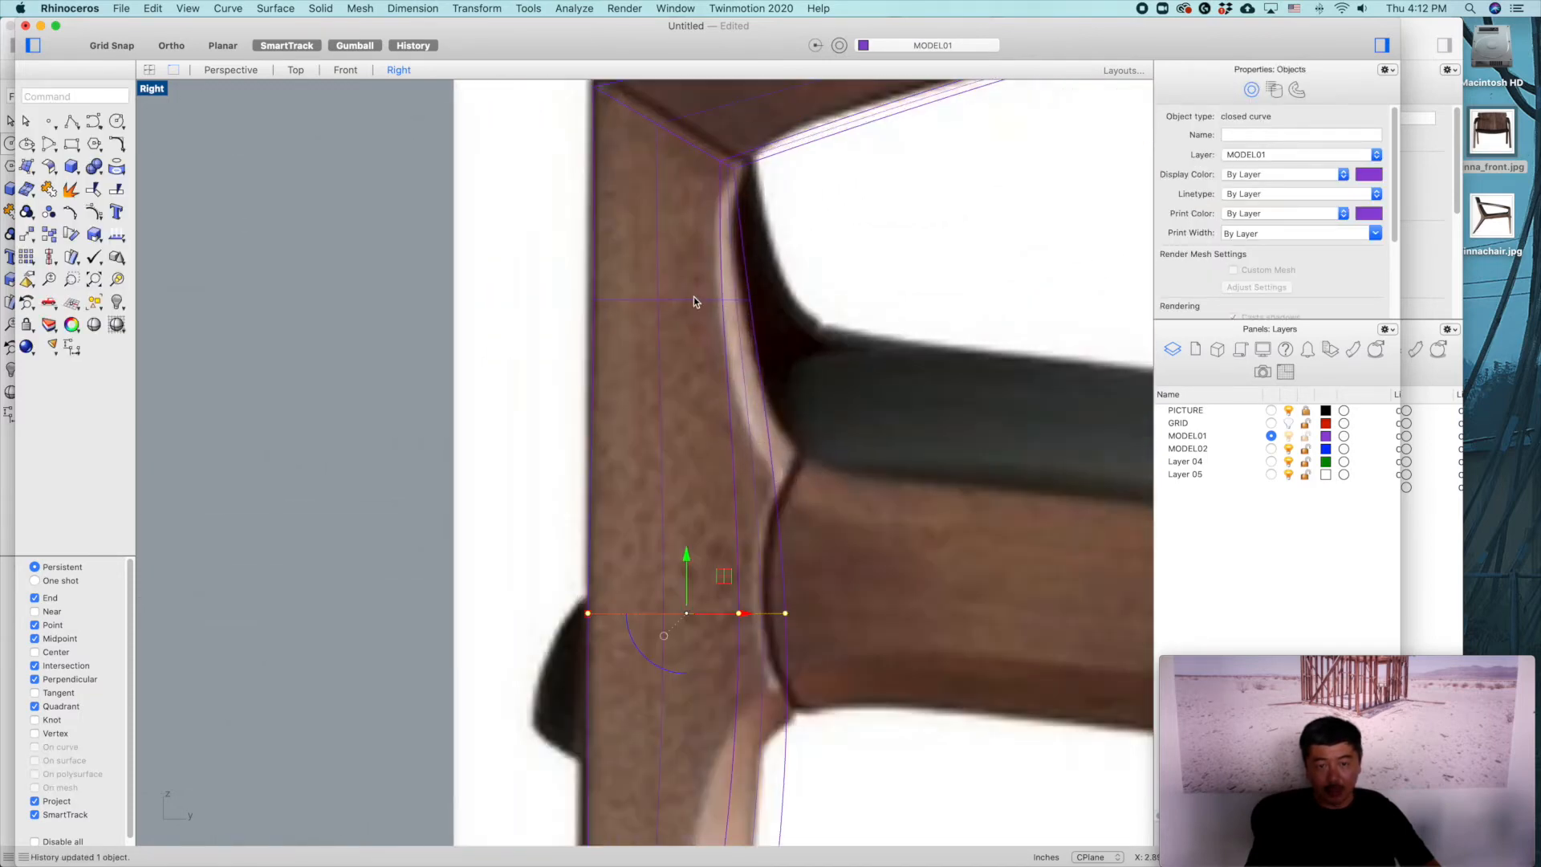
{"action": "left_click", "coordinate": [695, 304]}
{"action": "left_click", "coordinate": [748, 328]}
{"action": "left_click_drag", "start_coordinate": [704, 278], "coordinate": [777, 305]}
{"action": "left_click", "coordinate": [767, 302]}
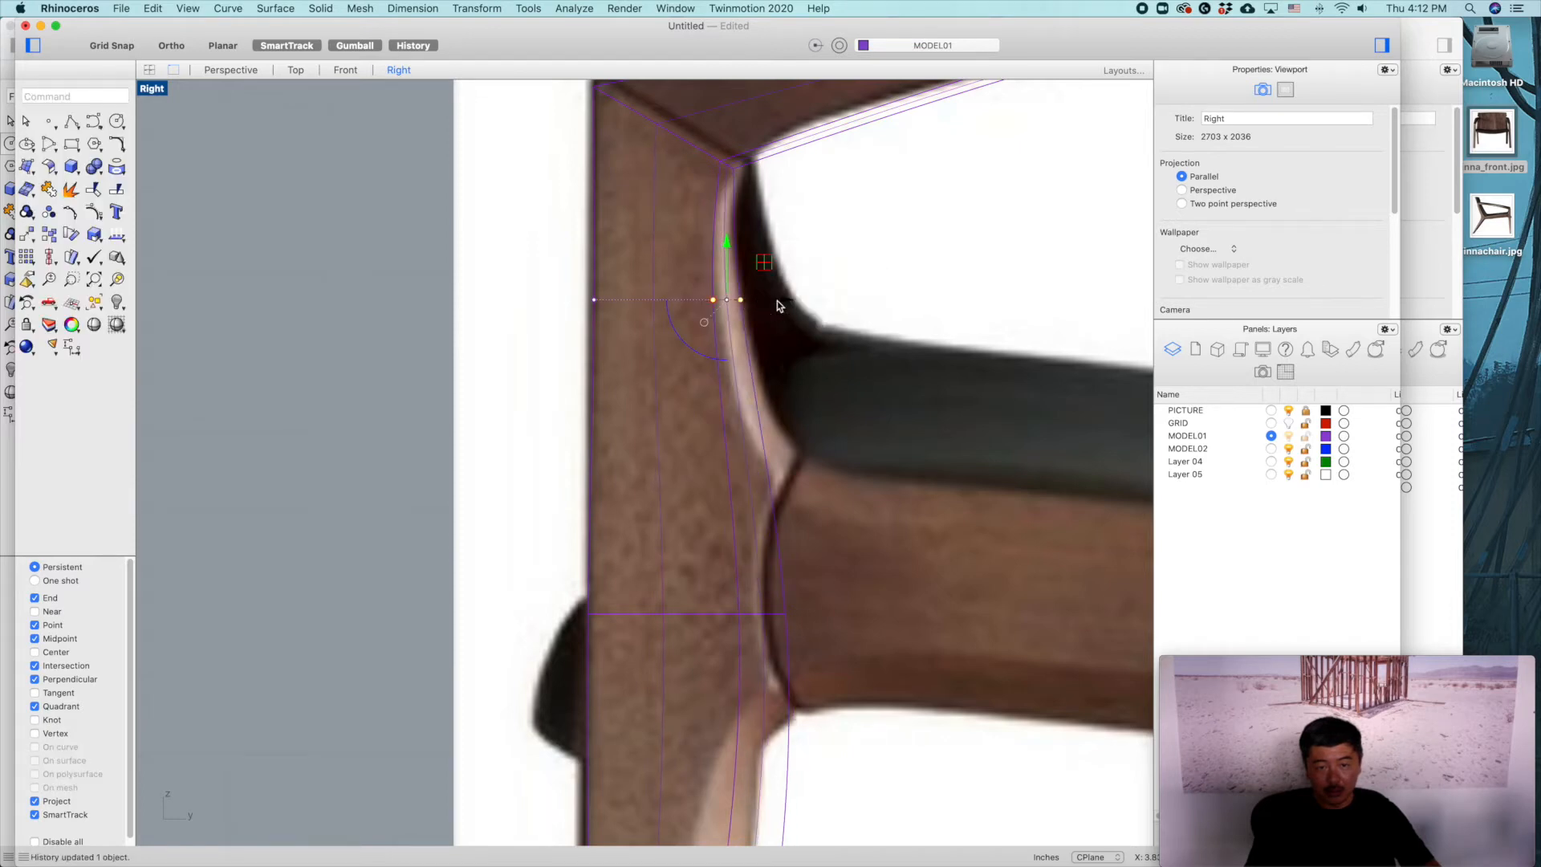
{"action": "left_click_drag", "start_coordinate": [579, 279], "coordinate": [814, 332]}
{"action": "left_click_drag", "start_coordinate": [673, 250], "coordinate": [785, 345]}
Step: Raise the mid-leg profile toward the seat rail in the Right view
{"action": "scroll", "coordinate": [818, 473], "scroll_direction": "down", "scroll_amount": 6}
{"action": "right_click_drag", "start_coordinate": [817, 482], "coordinate": [803, 326]}
{"action": "right_click_drag", "start_coordinate": [625, 641], "coordinate": [612, 610]}
{"action": "left_click_drag", "start_coordinate": [612, 610], "coordinate": [767, 710]}
{"action": "left_click_drag", "start_coordinate": [720, 598], "coordinate": [724, 485]}
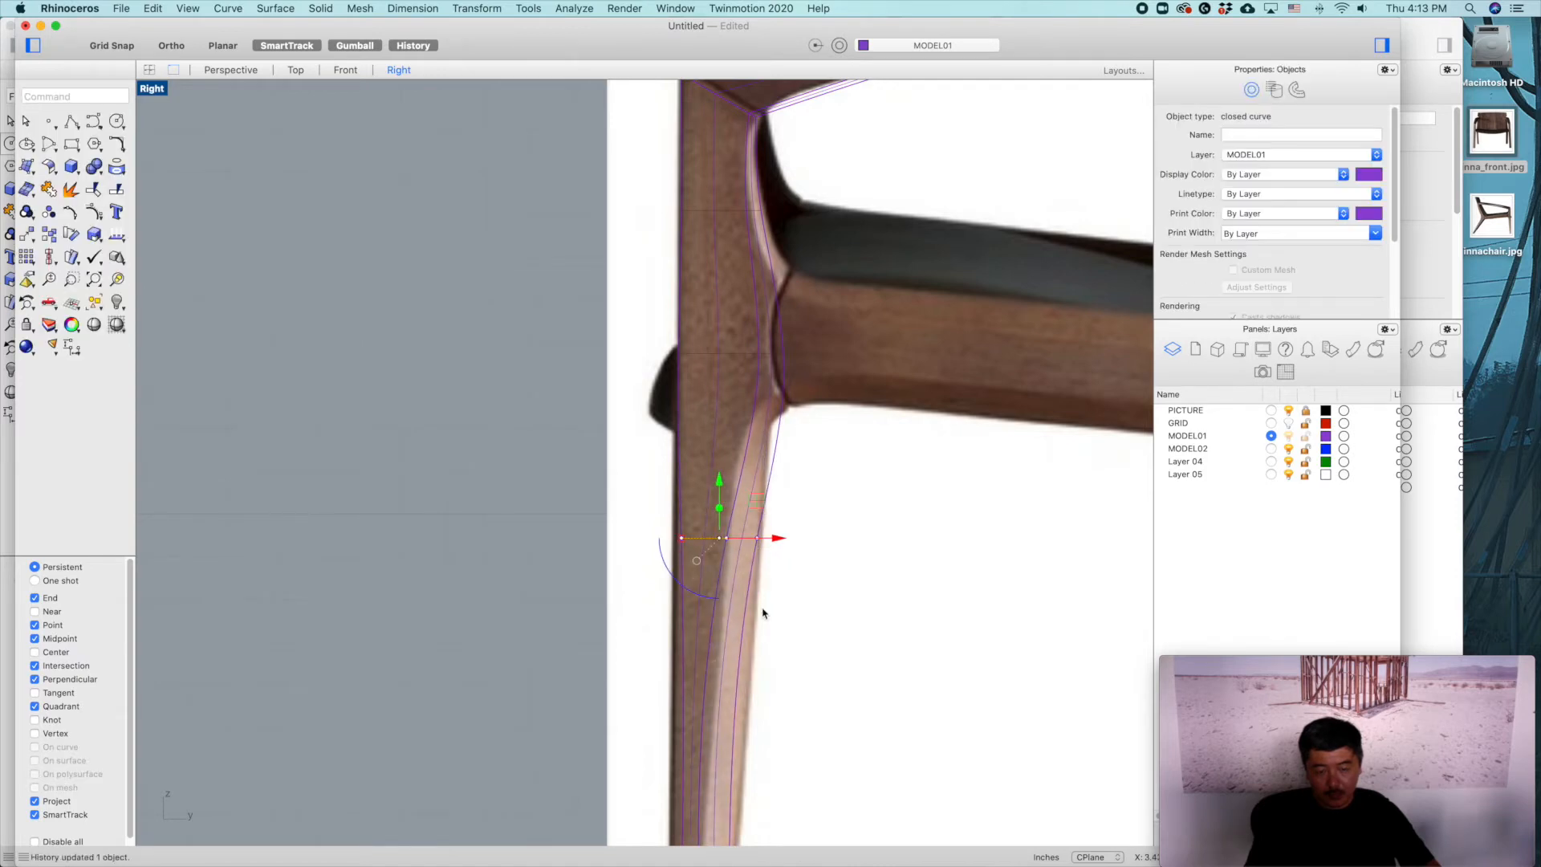
{"action": "scroll", "coordinate": [762, 613], "scroll_direction": "down", "scroll_amount": 3}
{"action": "scroll", "coordinate": [757, 585], "scroll_direction": "up", "scroll_amount": 3}
{"action": "scroll", "coordinate": [757, 585], "scroll_direction": "down", "scroll_amount": 2}
{"action": "scroll", "coordinate": [746, 461], "scroll_direction": "up", "scroll_amount": 1}
{"action": "scroll", "coordinate": [740, 449], "scroll_direction": "up", "scroll_amount": 2}
{"action": "left_click_drag", "start_coordinate": [681, 431], "coordinate": [808, 464]}
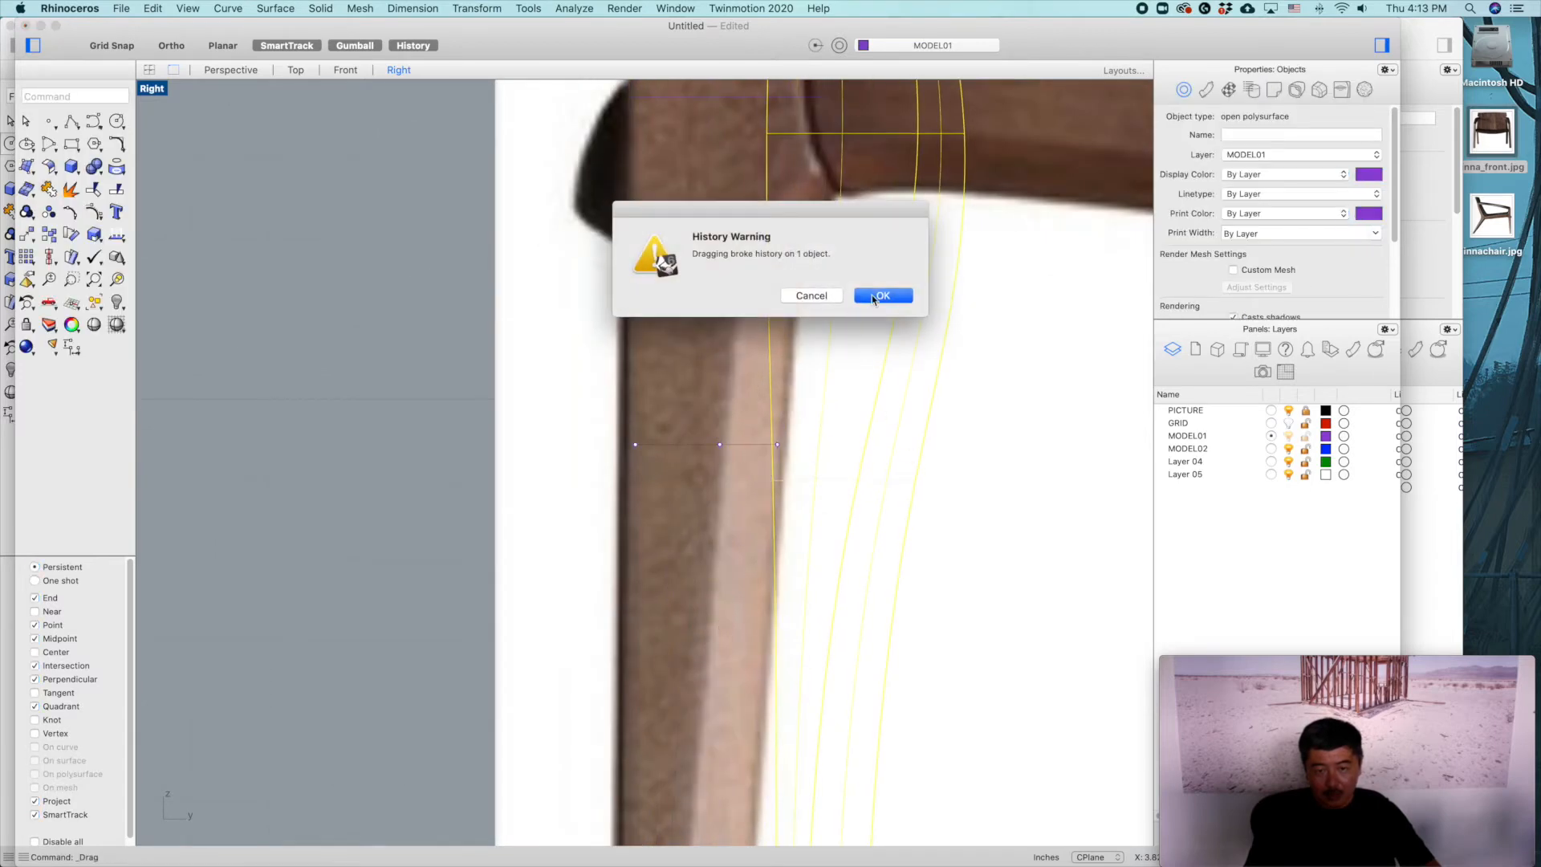
{"action": "left_click", "coordinate": [881, 296]}
{"action": "key", "text": "super+z"}
Step: Move the mid-leg profile's rear control points back to fit the leg's rear edge in the picture
{"action": "left_click", "coordinate": [857, 486]}
{"action": "left_click_drag", "start_coordinate": [856, 486], "coordinate": [823, 446]}
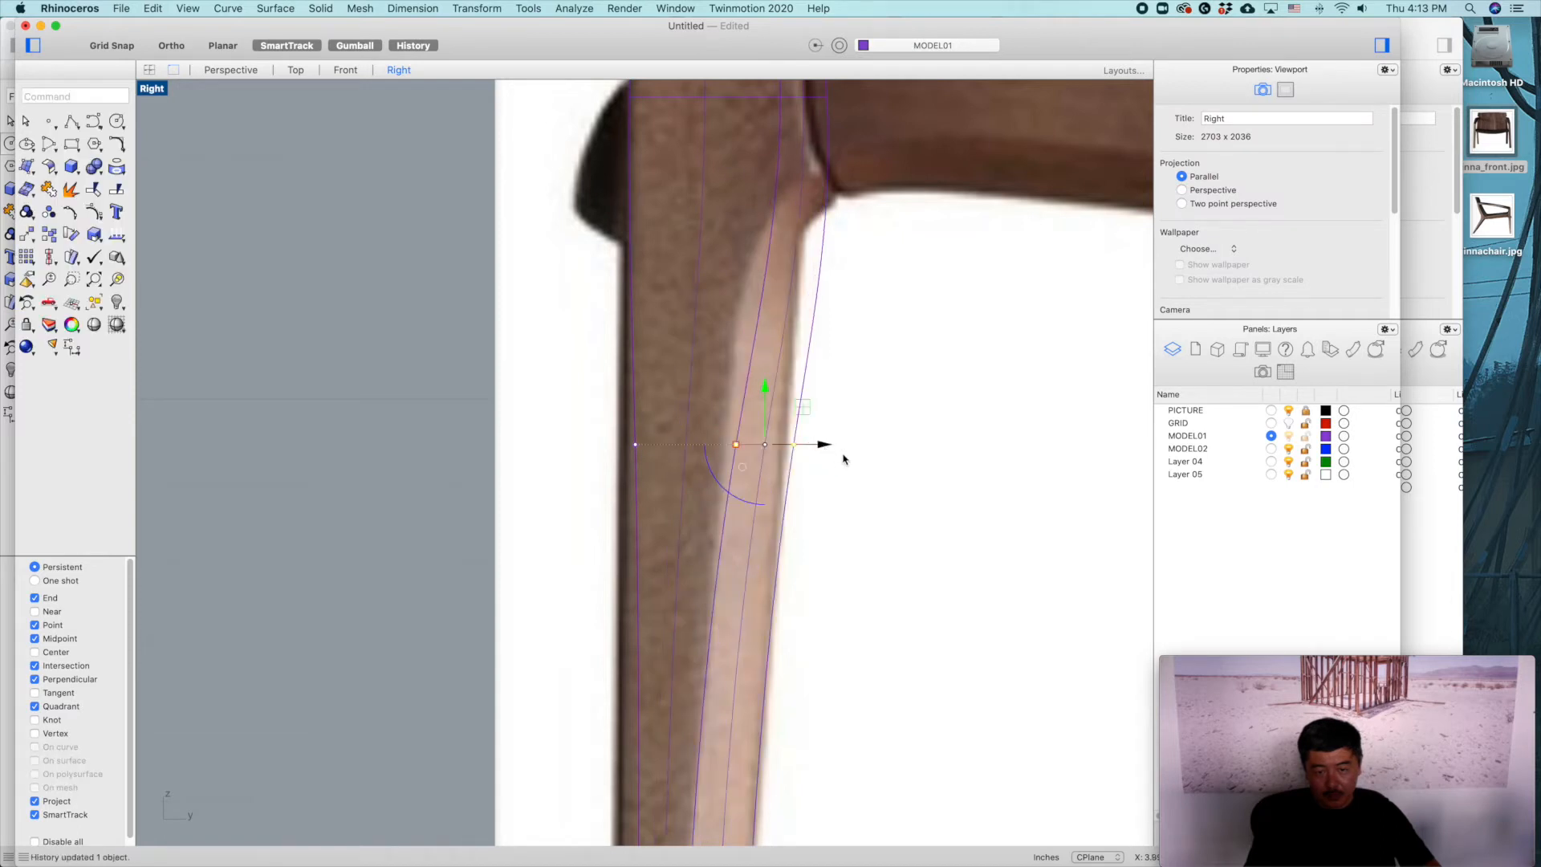
{"action": "scroll", "coordinate": [901, 525], "scroll_direction": "down", "scroll_amount": 8}
{"action": "right_click_drag", "start_coordinate": [902, 541], "coordinate": [872, 557]}
{"action": "right_click_drag", "start_coordinate": [888, 420], "coordinate": [888, 489]}
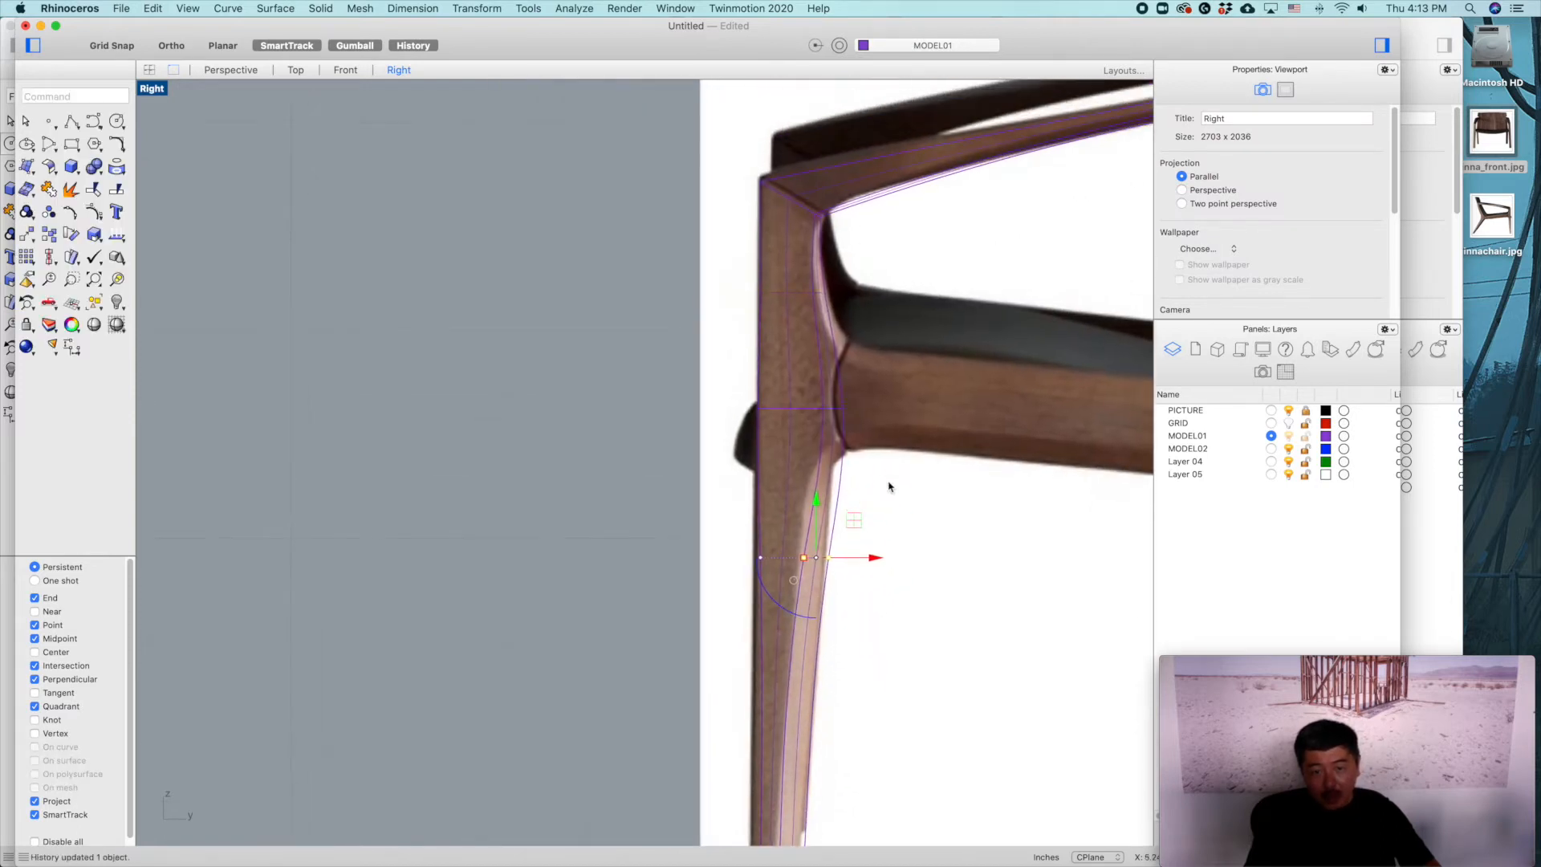
Step: Examine the lofted leg and armrest against the reference pictures in the Right and maximised Perspective views
{"action": "scroll", "coordinate": [833, 330], "scroll_direction": "up", "scroll_amount": 5}
{"action": "scroll", "coordinate": [826, 397], "scroll_direction": "down", "scroll_amount": 10}
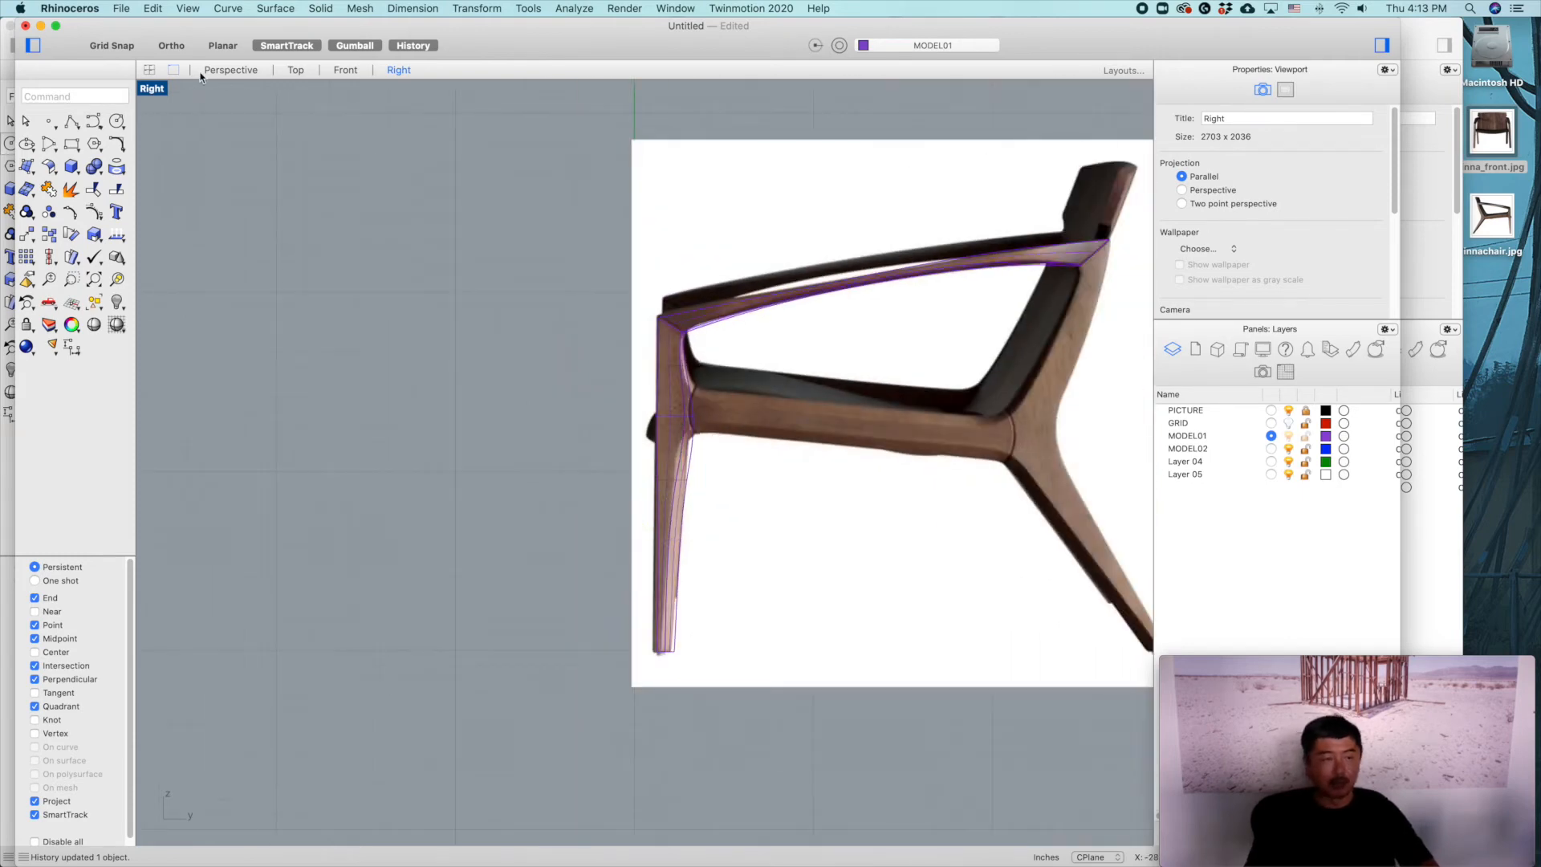
{"action": "double_click", "coordinate": [152, 89]}
{"action": "right_click_drag", "start_coordinate": [876, 262], "coordinate": [959, 275]}
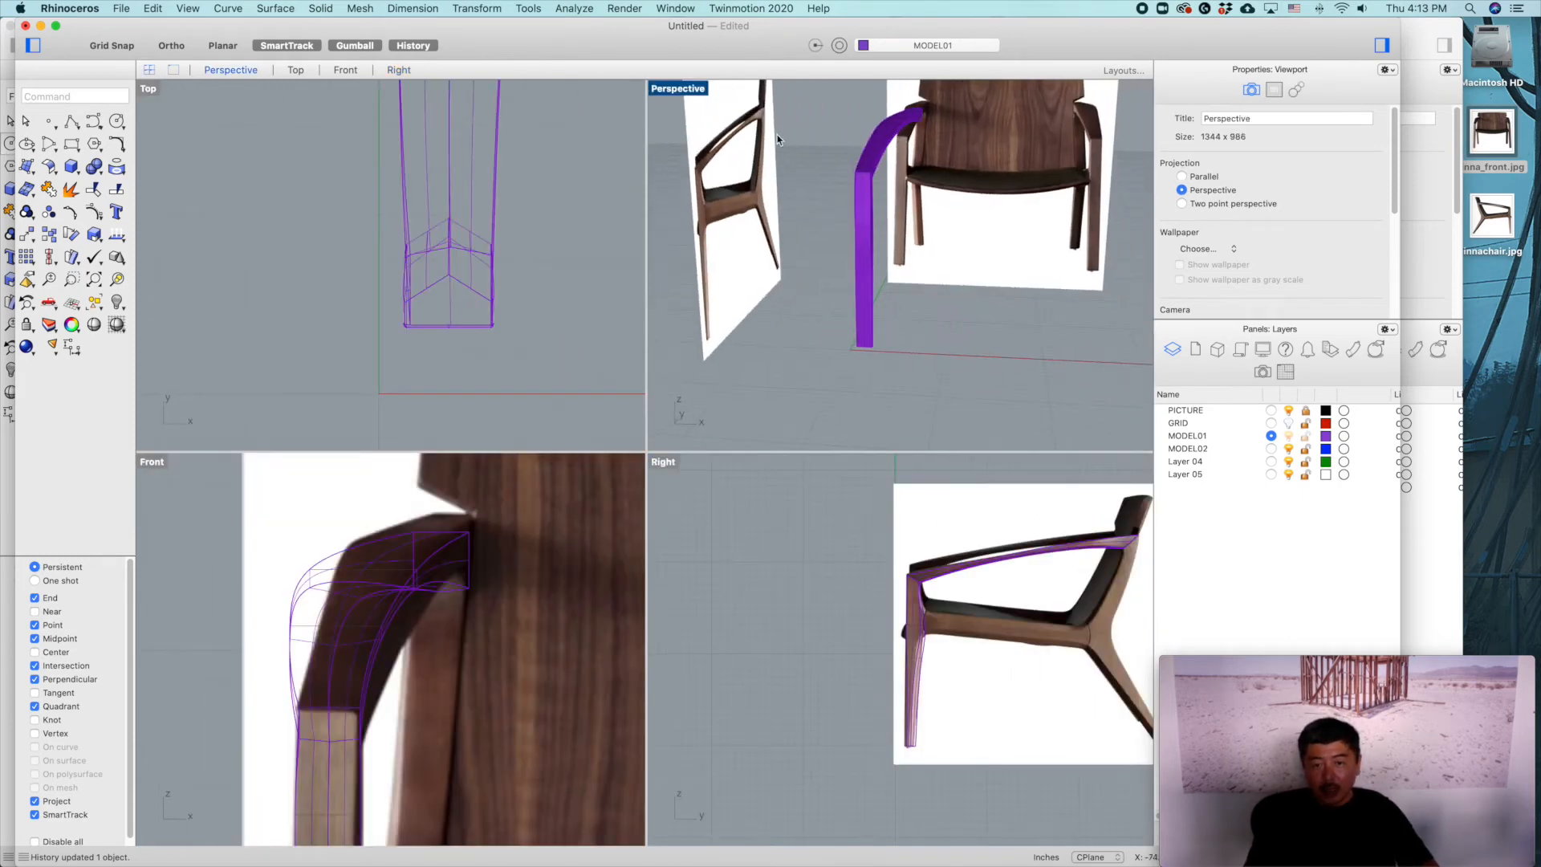
{"action": "double_click", "coordinate": [677, 88]}
{"action": "right_click_drag", "start_coordinate": [791, 300], "coordinate": [795, 388]}
{"action": "scroll", "coordinate": [795, 389], "scroll_direction": "down", "scroll_amount": 10}
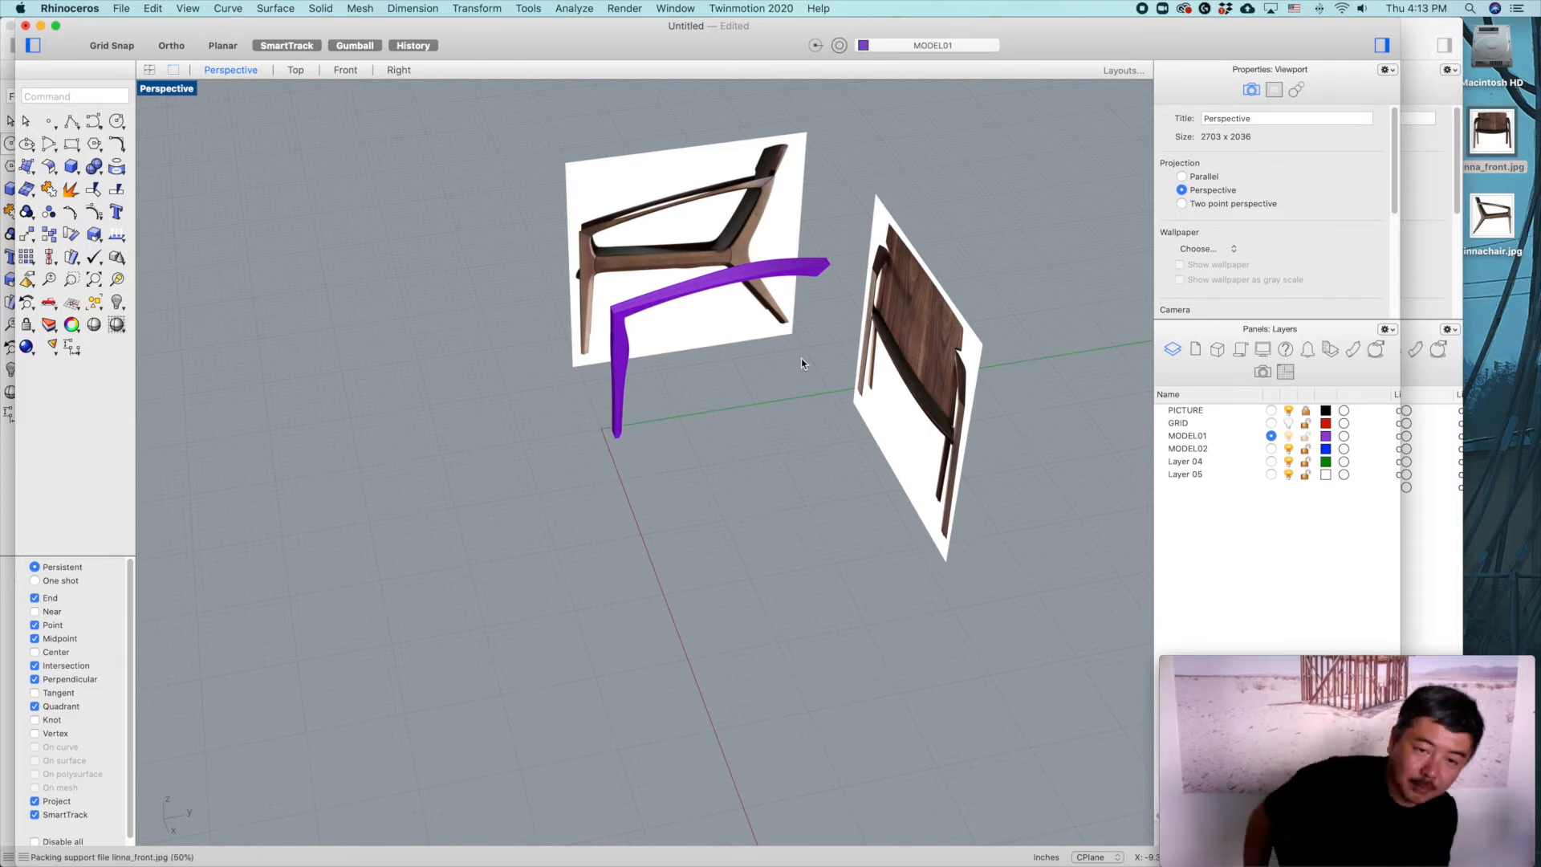
{"action": "scroll", "coordinate": [630, 383], "scroll_direction": "up", "scroll_amount": 10}
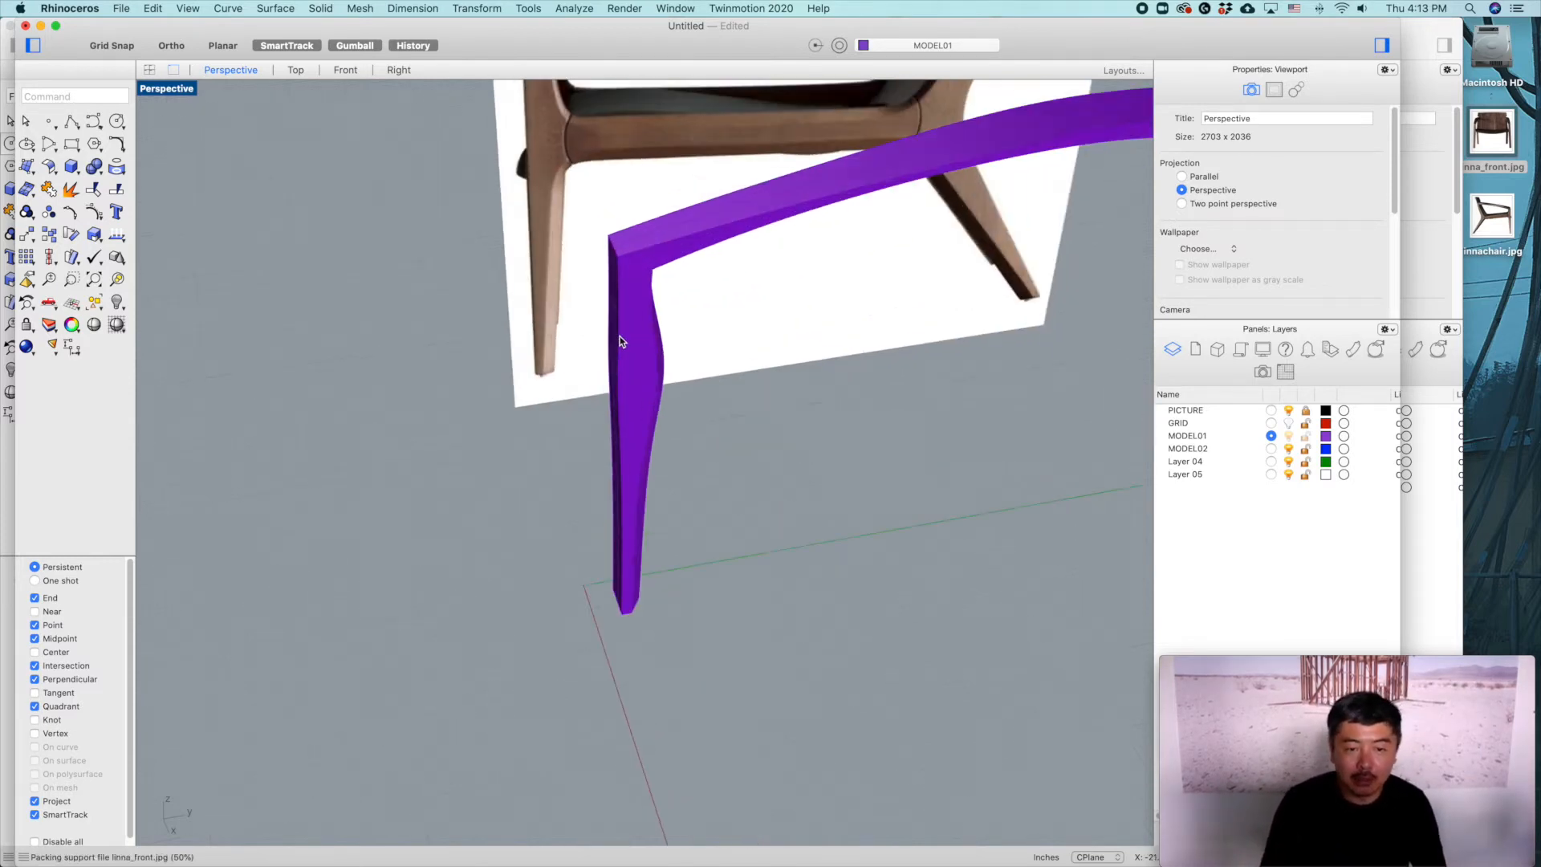
Step: Copy the profile curve just below the front of the armrest to beyond the armrest's rear end
{"action": "left_click", "coordinate": [642, 294]}
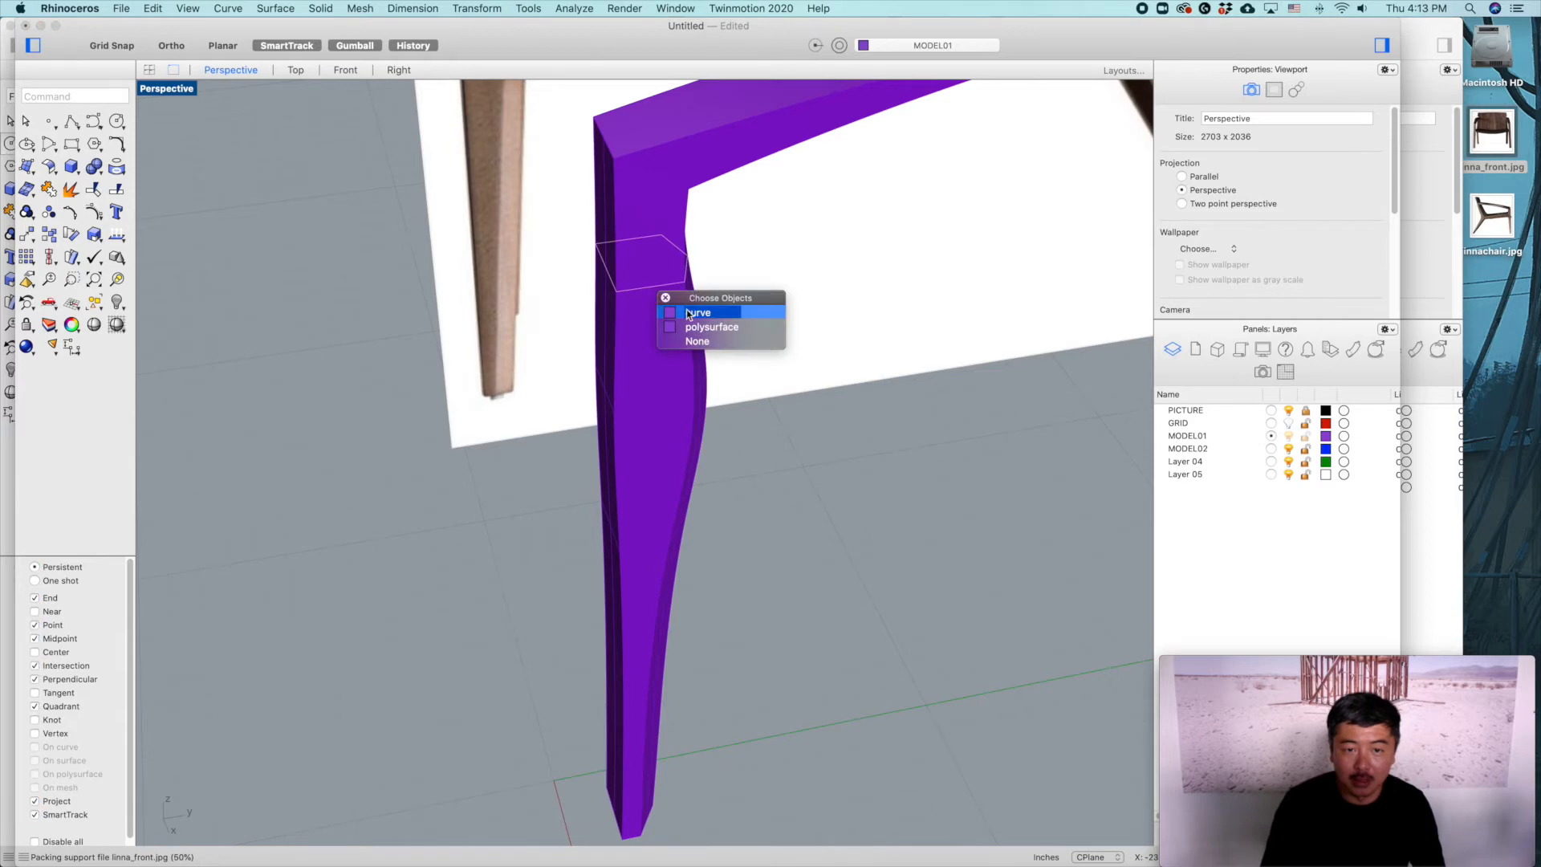
{"action": "left_click", "coordinate": [695, 313]}
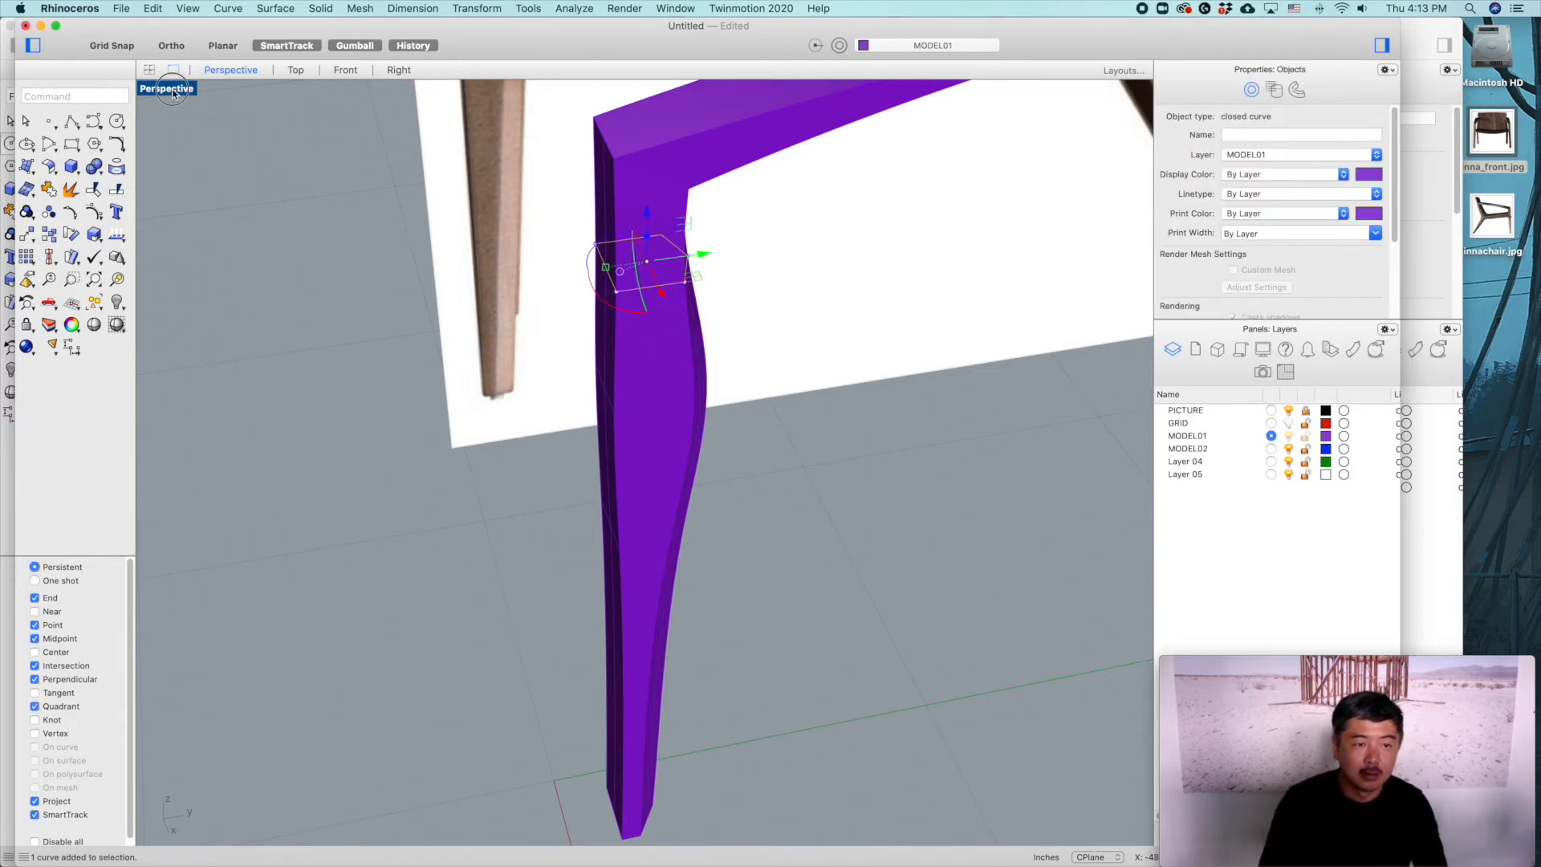
{"action": "double_click", "coordinate": [172, 89]}
{"action": "type", "text": "copy"}
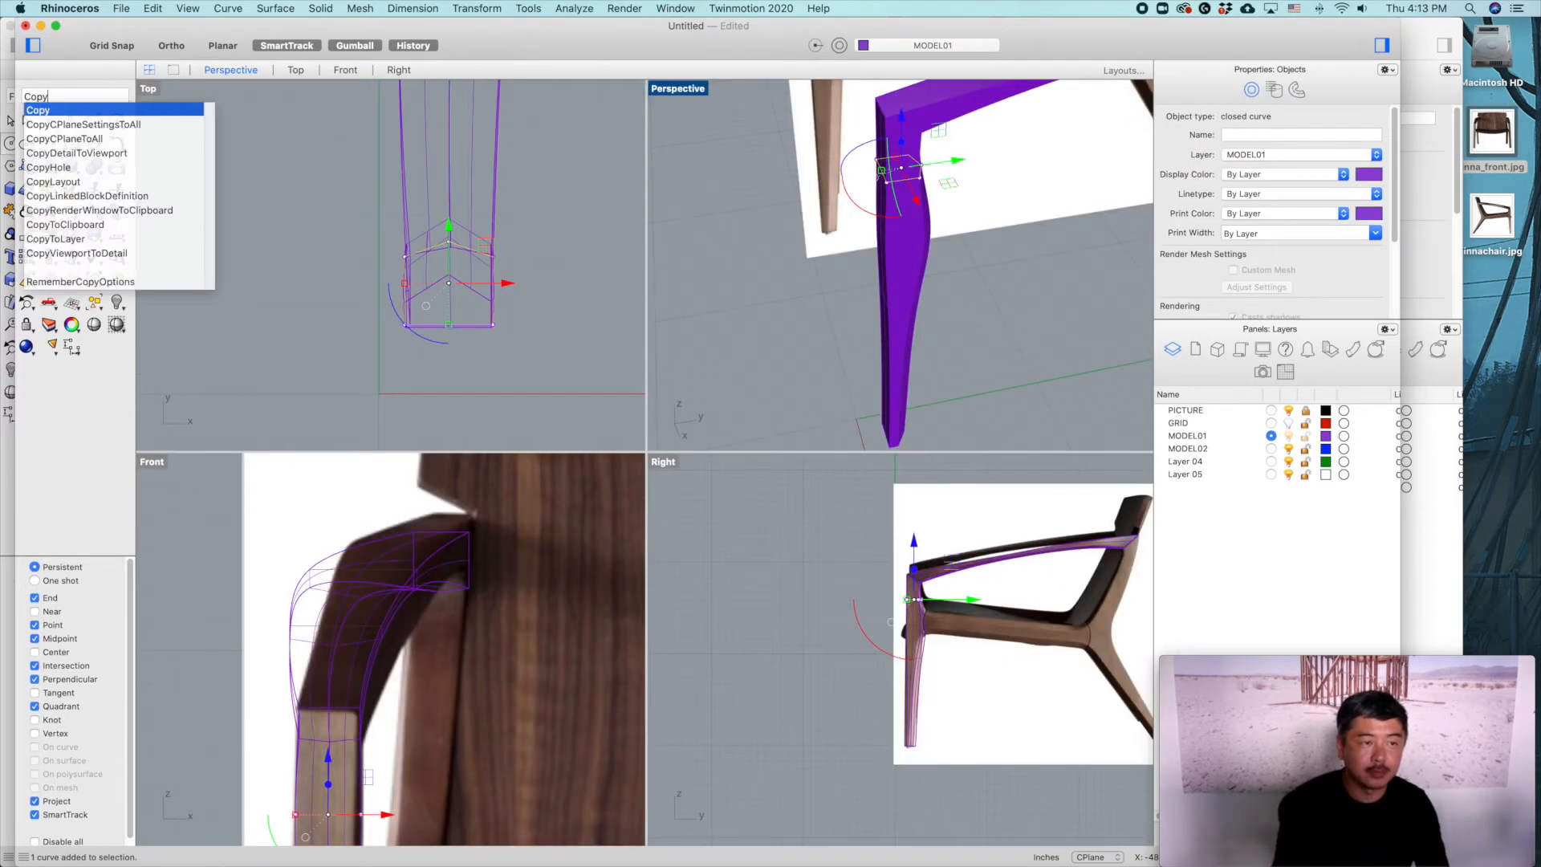
{"action": "key", "text": "Return"}
{"action": "left_click", "coordinate": [553, 293]}
{"action": "scroll", "coordinate": [591, 247], "scroll_direction": "down", "scroll_amount": 5}
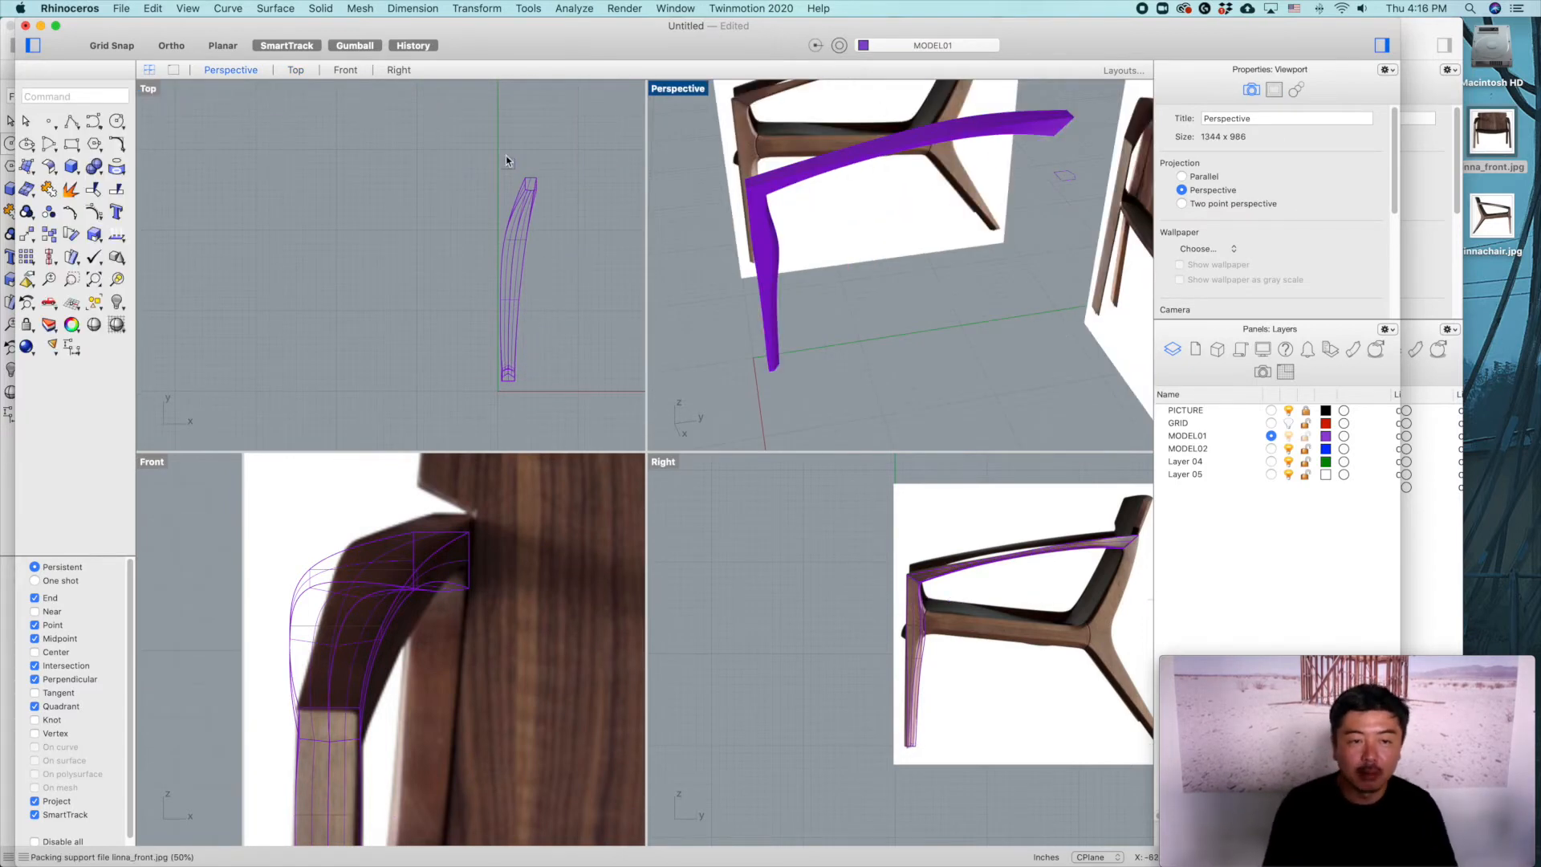
Step: Rotate the copied profile 180 degrees in the Top view and move it over the armrest's rear end
{"action": "left_click", "coordinate": [510, 158]}
{"action": "scroll", "coordinate": [507, 160], "scroll_direction": "up", "scroll_amount": 3}
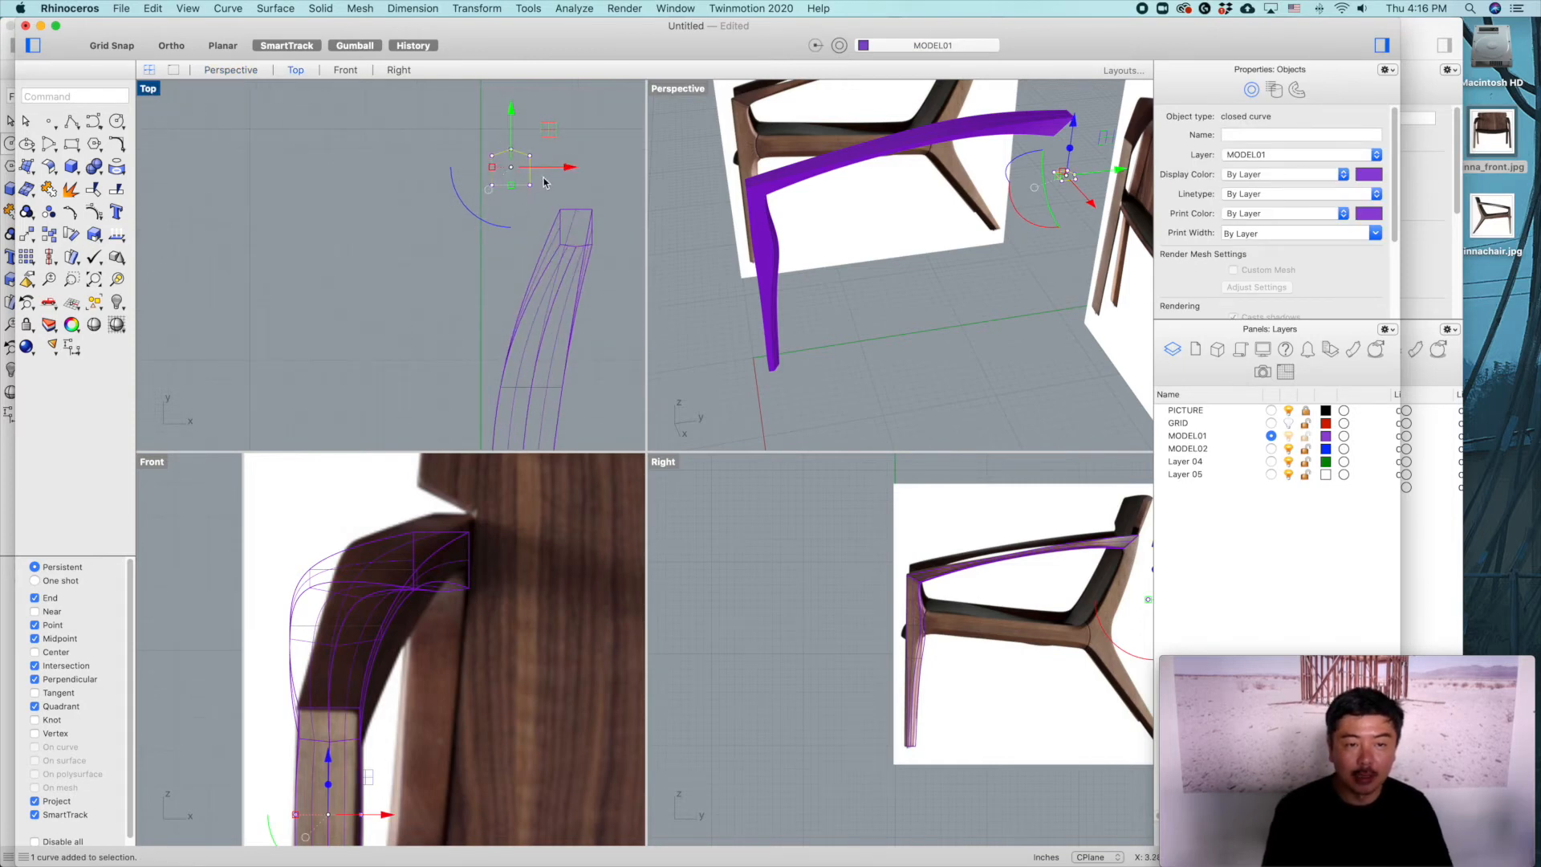
{"action": "left_click_drag", "start_coordinate": [476, 219], "coordinate": [567, 173]}
{"action": "left_click", "coordinate": [881, 296]}
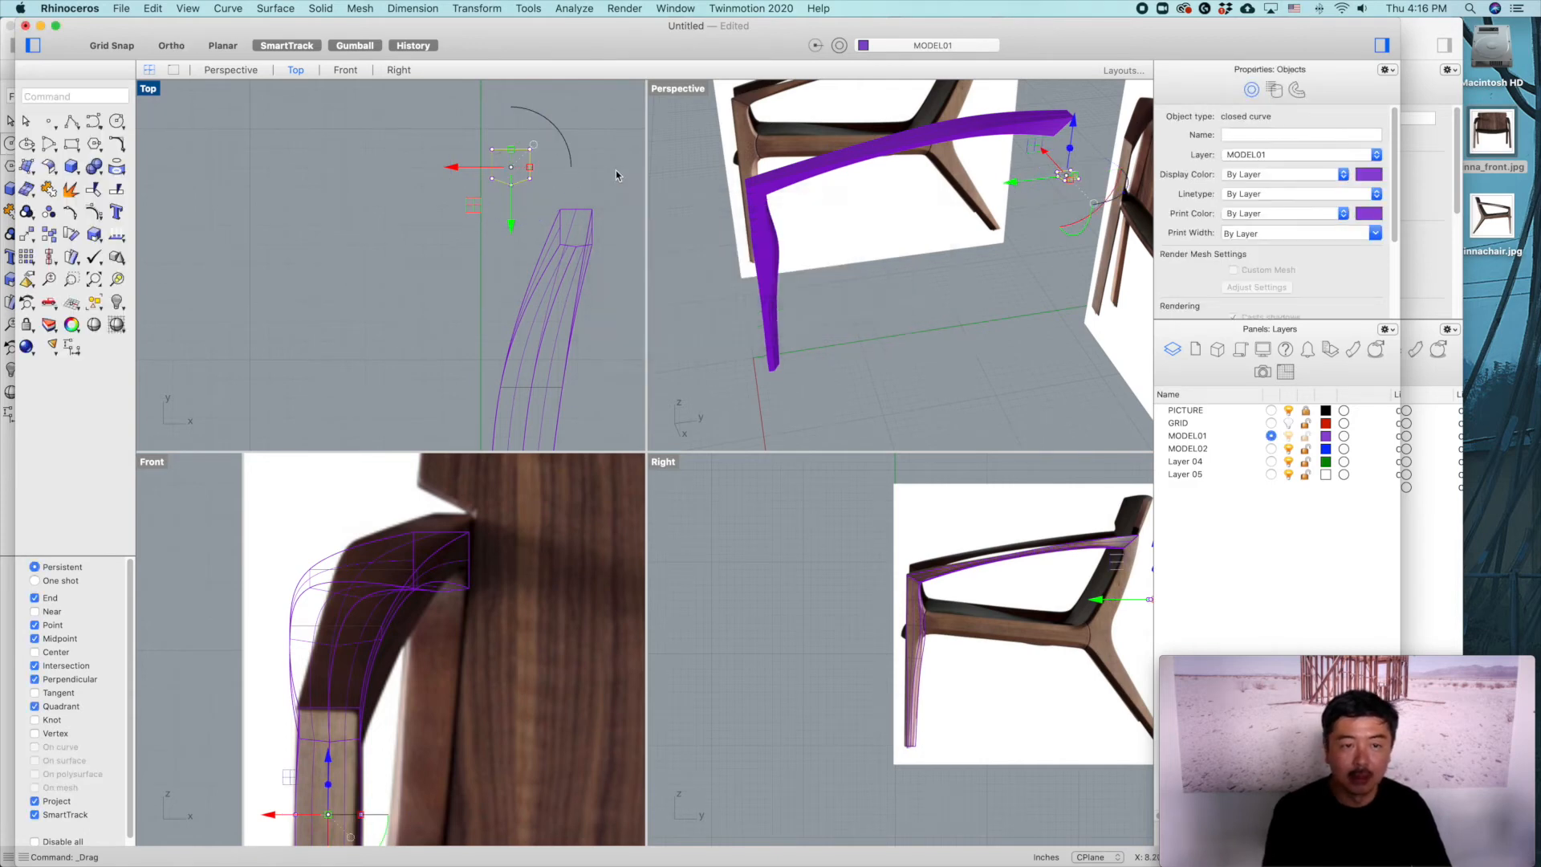
{"action": "left_click", "coordinate": [546, 171]}
{"action": "left_click_drag", "start_coordinate": [527, 173], "coordinate": [596, 233]}
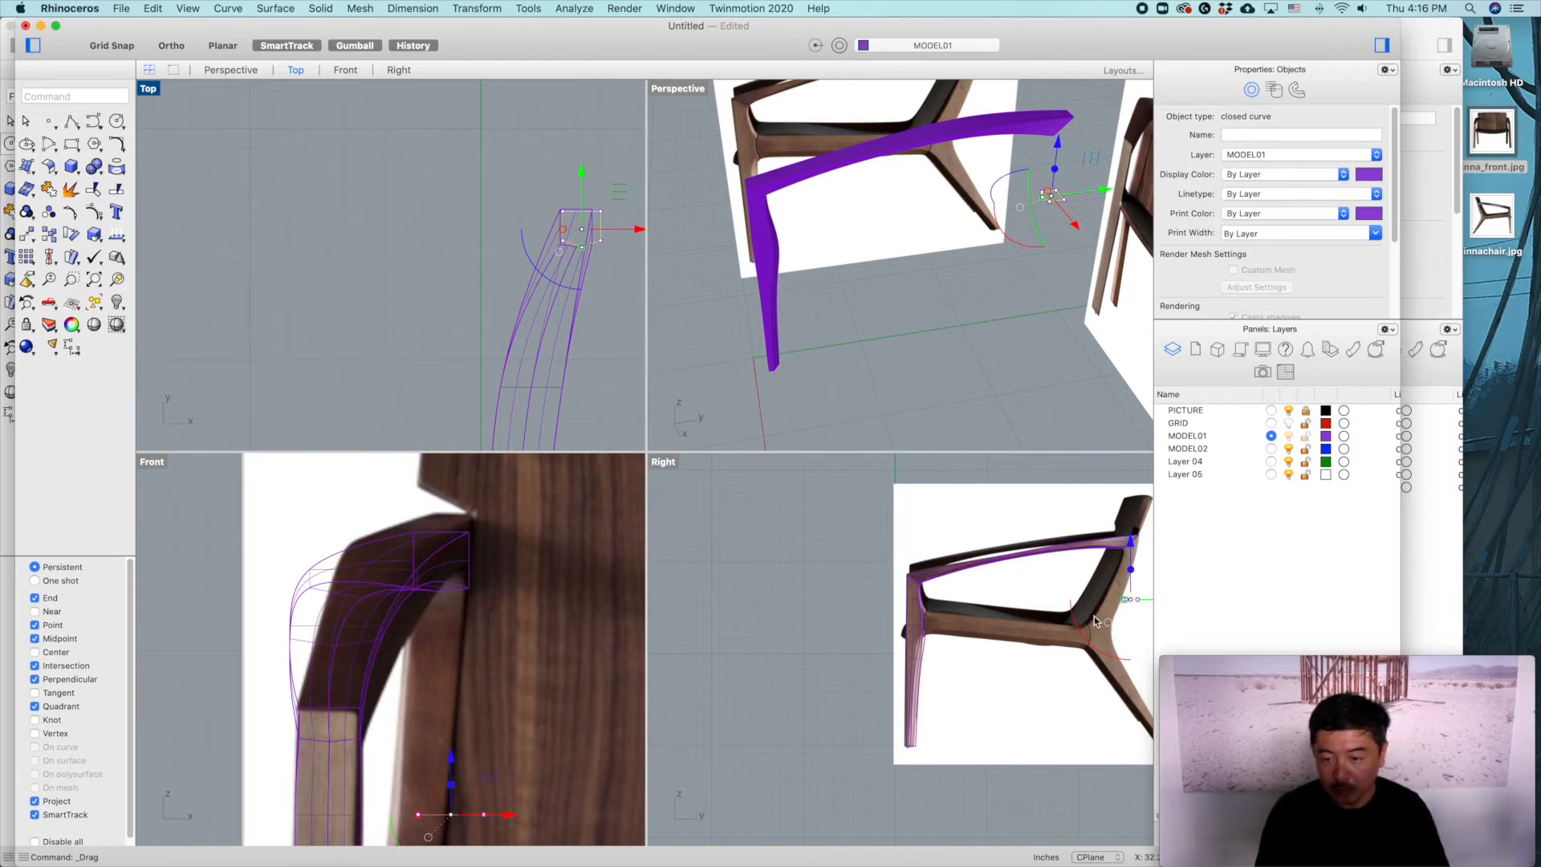
Step: Move the profile in the Right view up and forward onto the upper rear leg below the armrest
{"action": "scroll", "coordinate": [984, 688], "scroll_direction": "up", "scroll_amount": 6}
{"action": "right_click_drag", "start_coordinate": [987, 578], "coordinate": [967, 682]}
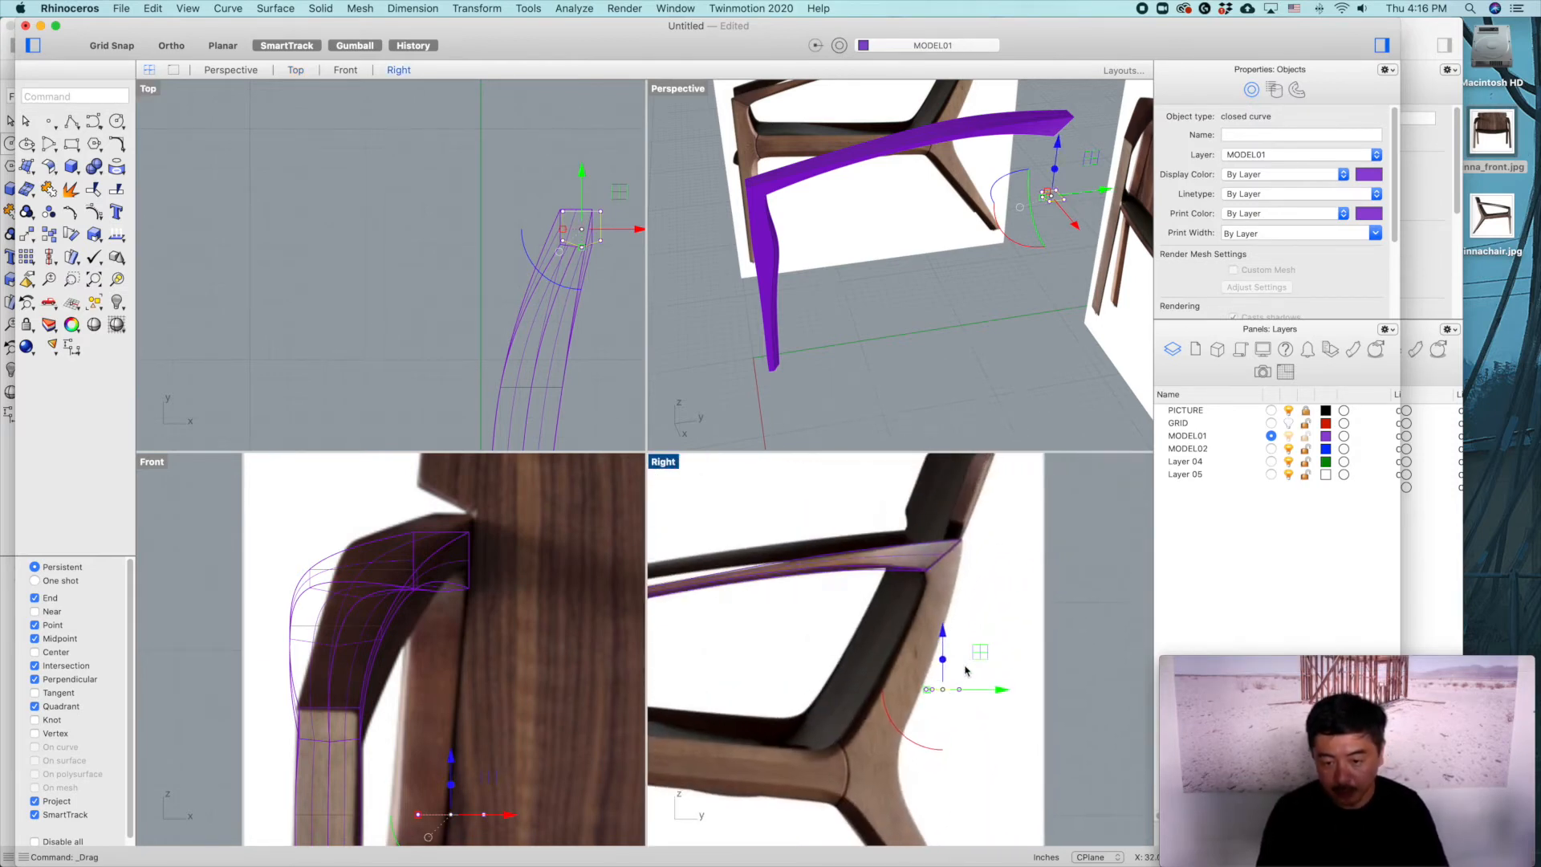
{"action": "left_click_drag", "start_coordinate": [971, 639], "coordinate": [952, 613]}
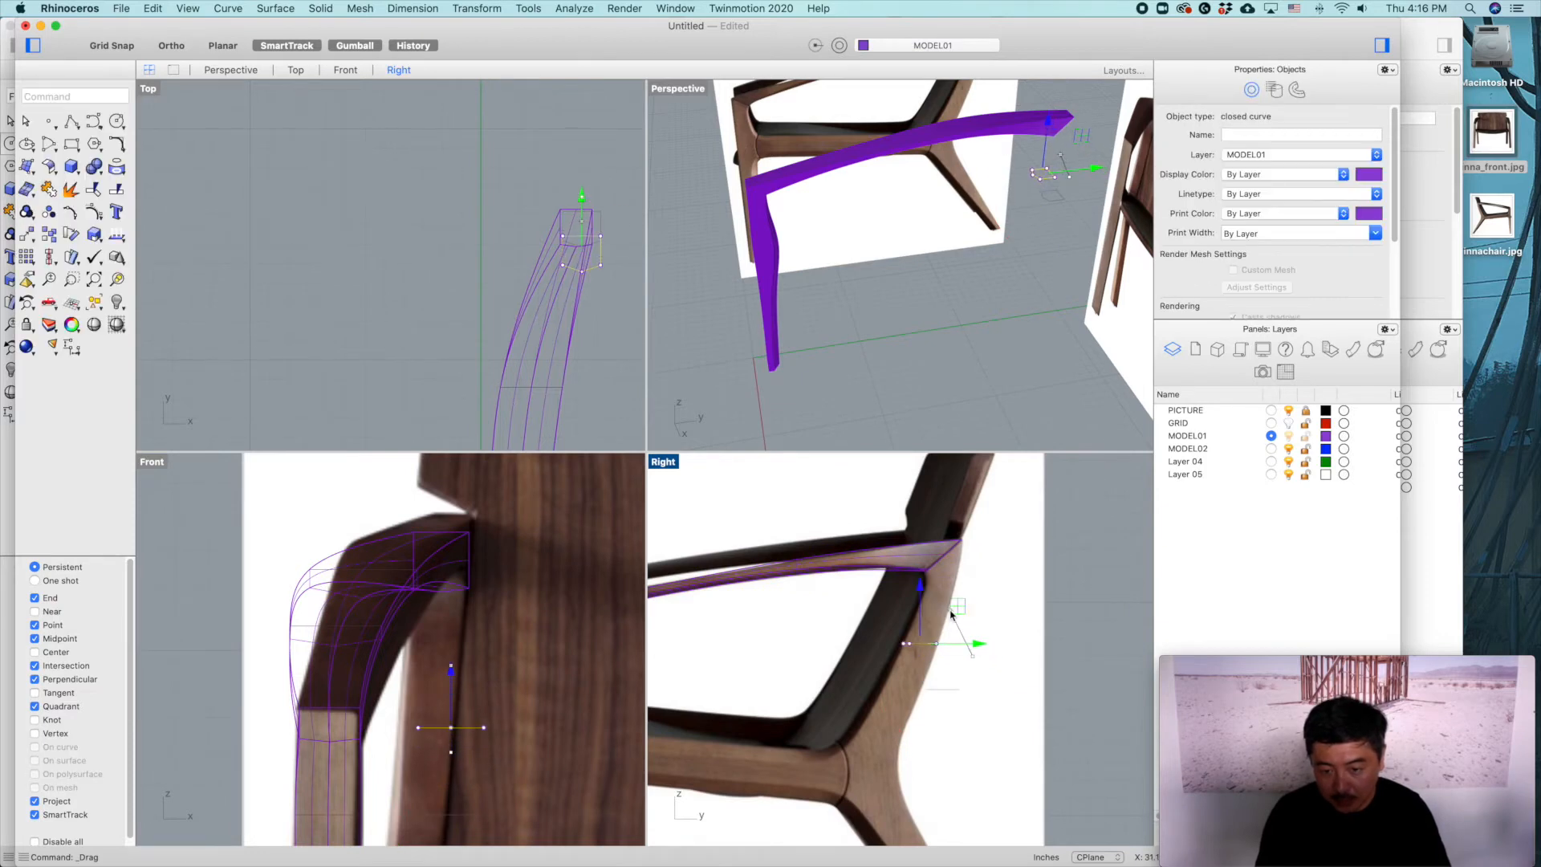
Step: Adjust the upper rear-leg profile's front and rear control points to fit the leg's edges in the side picture
{"action": "scroll", "coordinate": [943, 634], "scroll_direction": "up", "scroll_amount": 5}
{"action": "scroll", "coordinate": [815, 689], "scroll_direction": "up", "scroll_amount": 3}
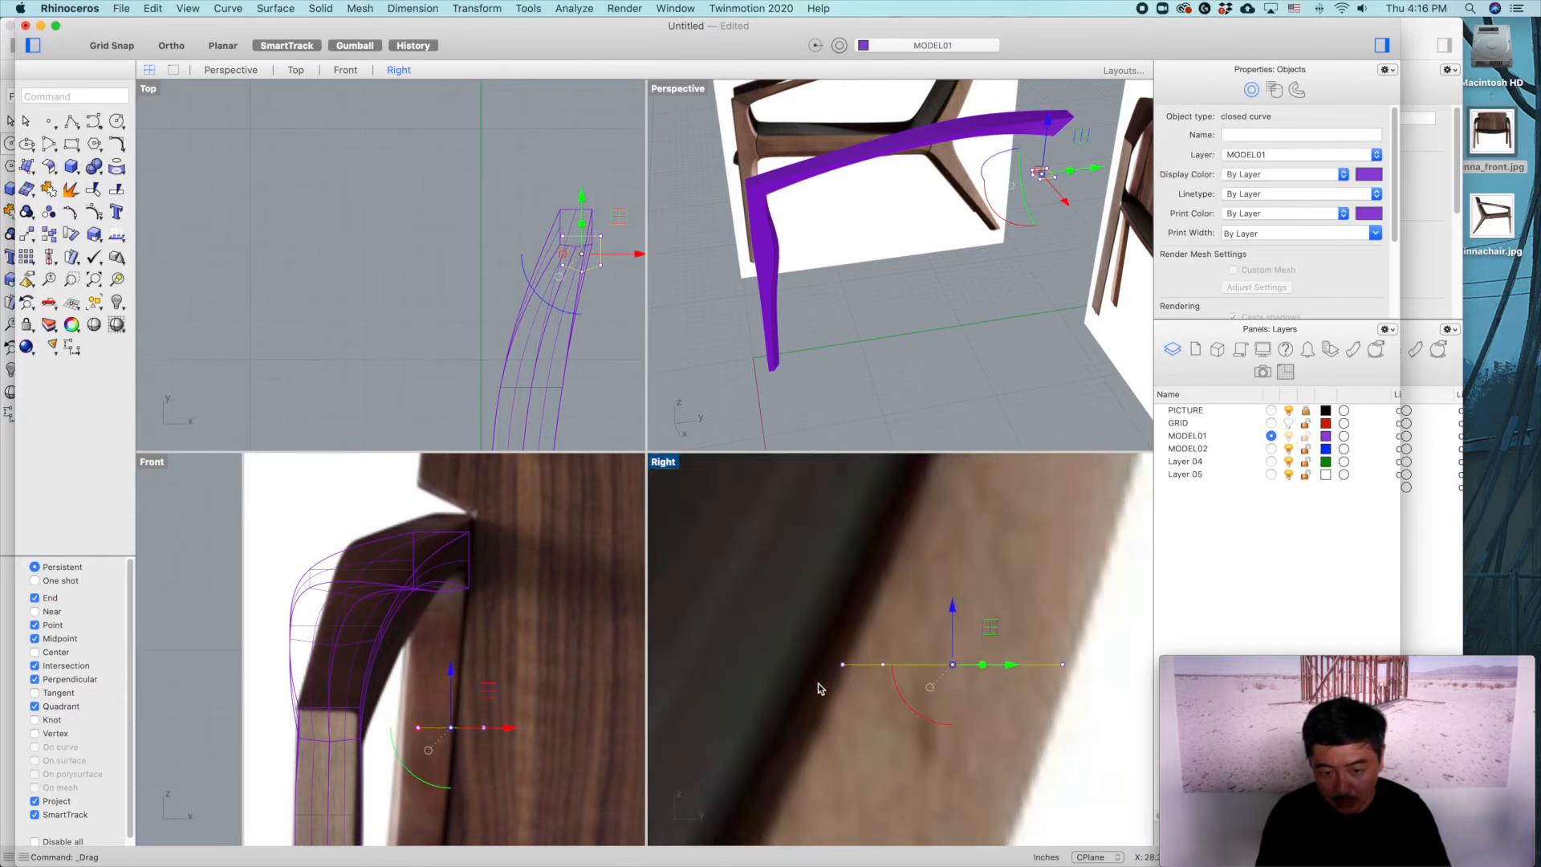
{"action": "left_click", "coordinate": [842, 664]}
{"action": "left_click_drag", "start_coordinate": [897, 669], "coordinate": [874, 668]}
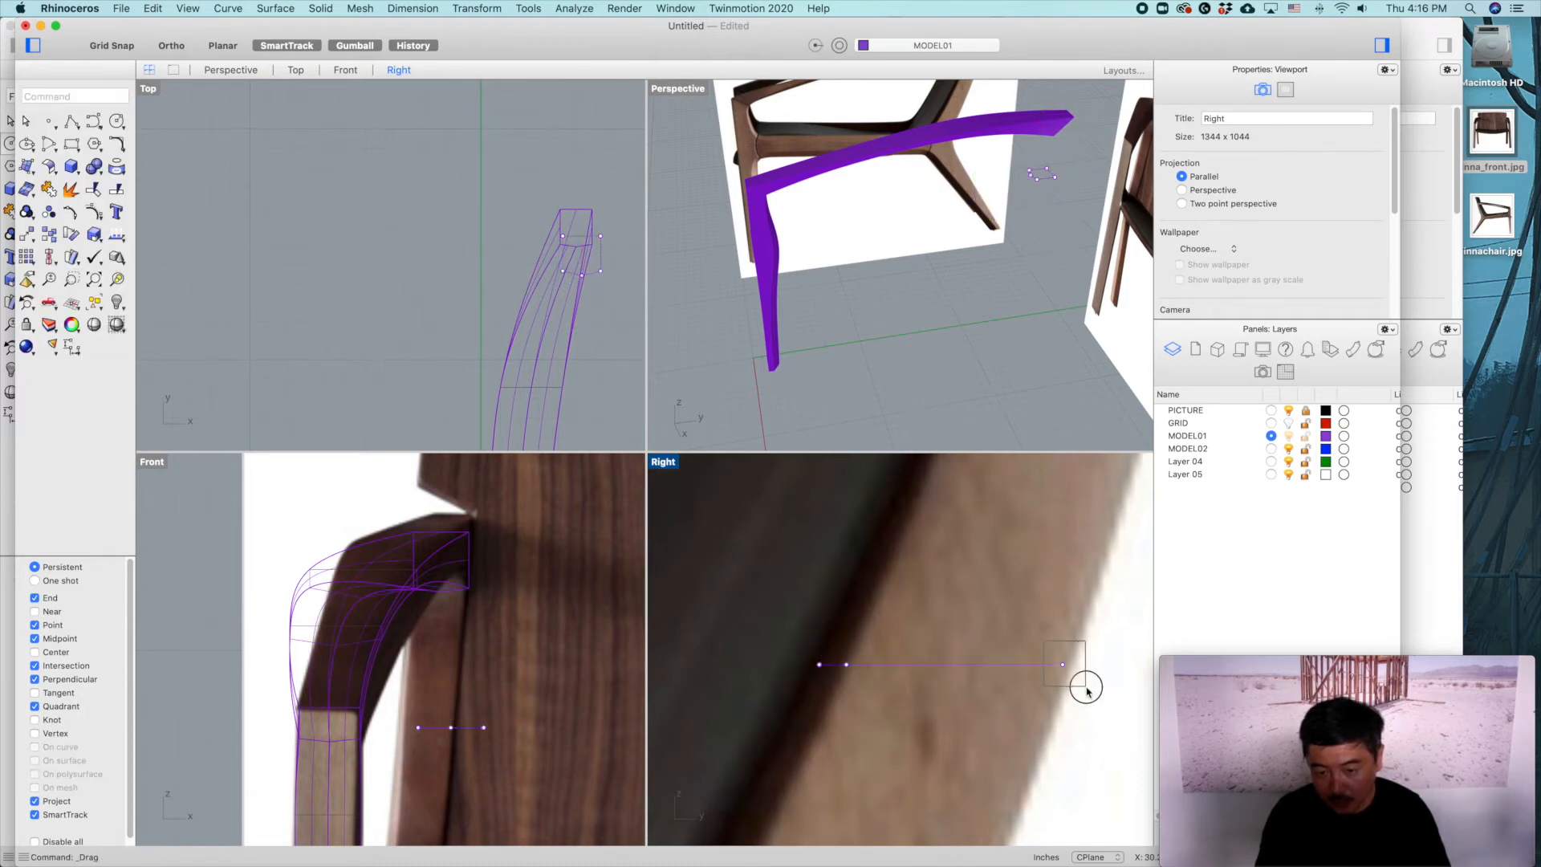
{"action": "left_click", "coordinate": [1062, 664]}
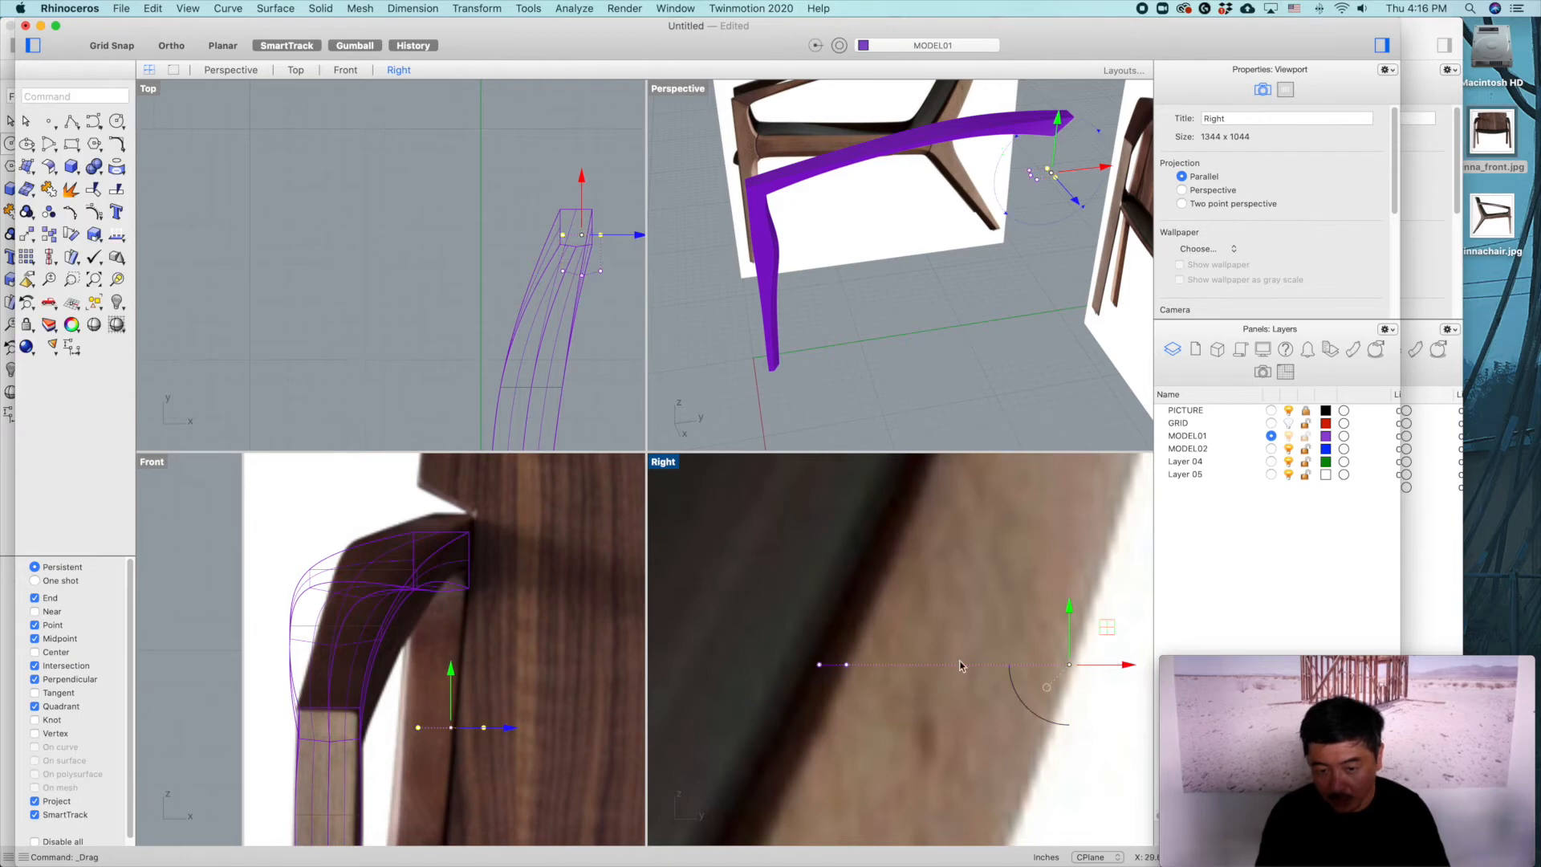
{"action": "key", "text": "Escape"}
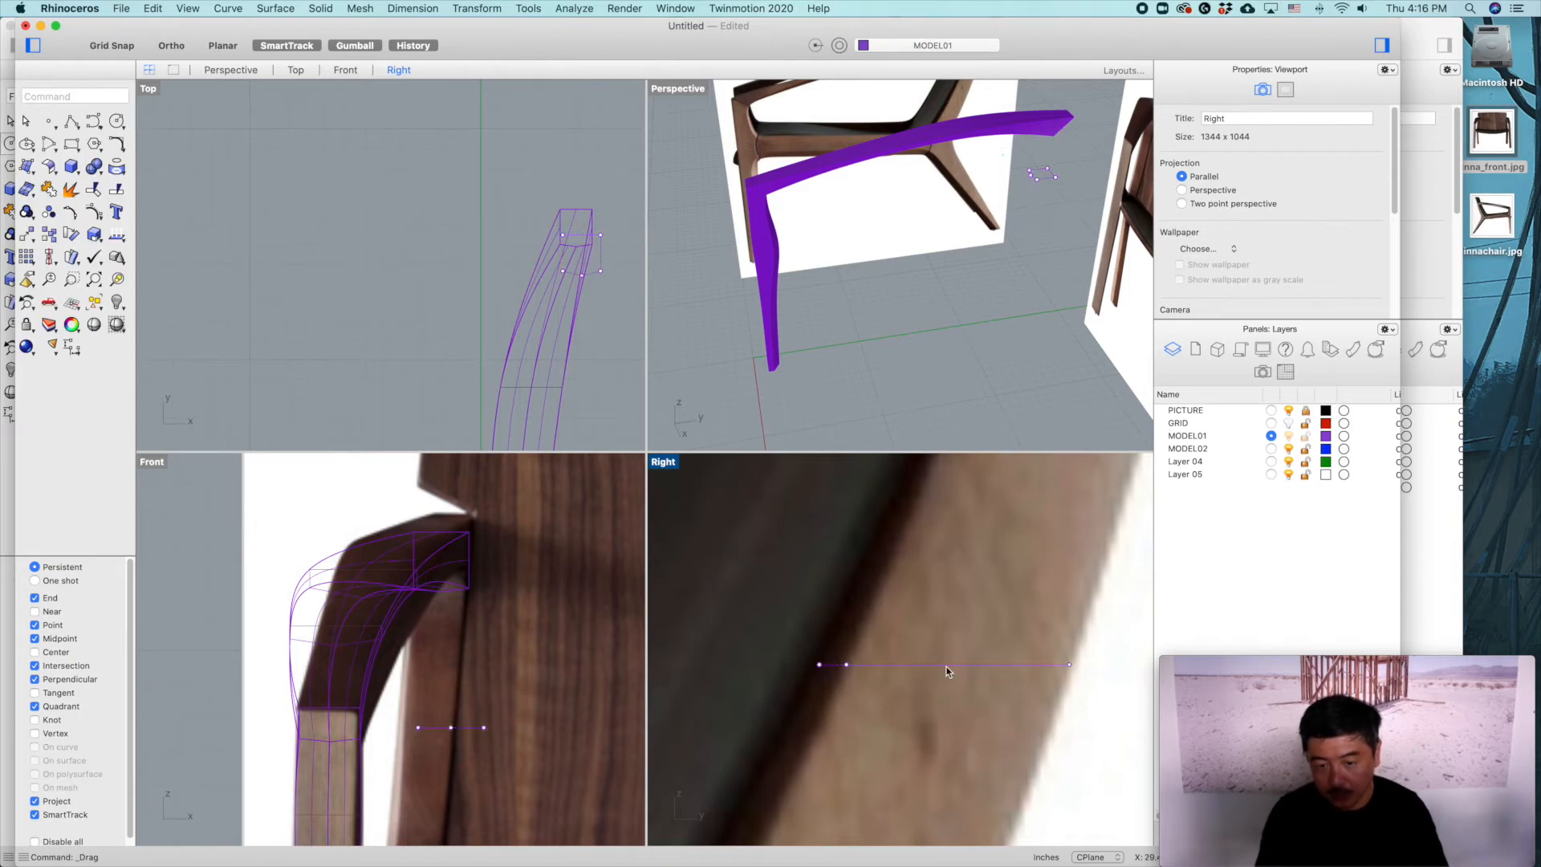
Step: Copy the upper rear-leg profile down to the seat-rail junction in a maximised Right view
{"action": "double_click", "coordinate": [663, 463]}
{"action": "left_click", "coordinate": [803, 492]}
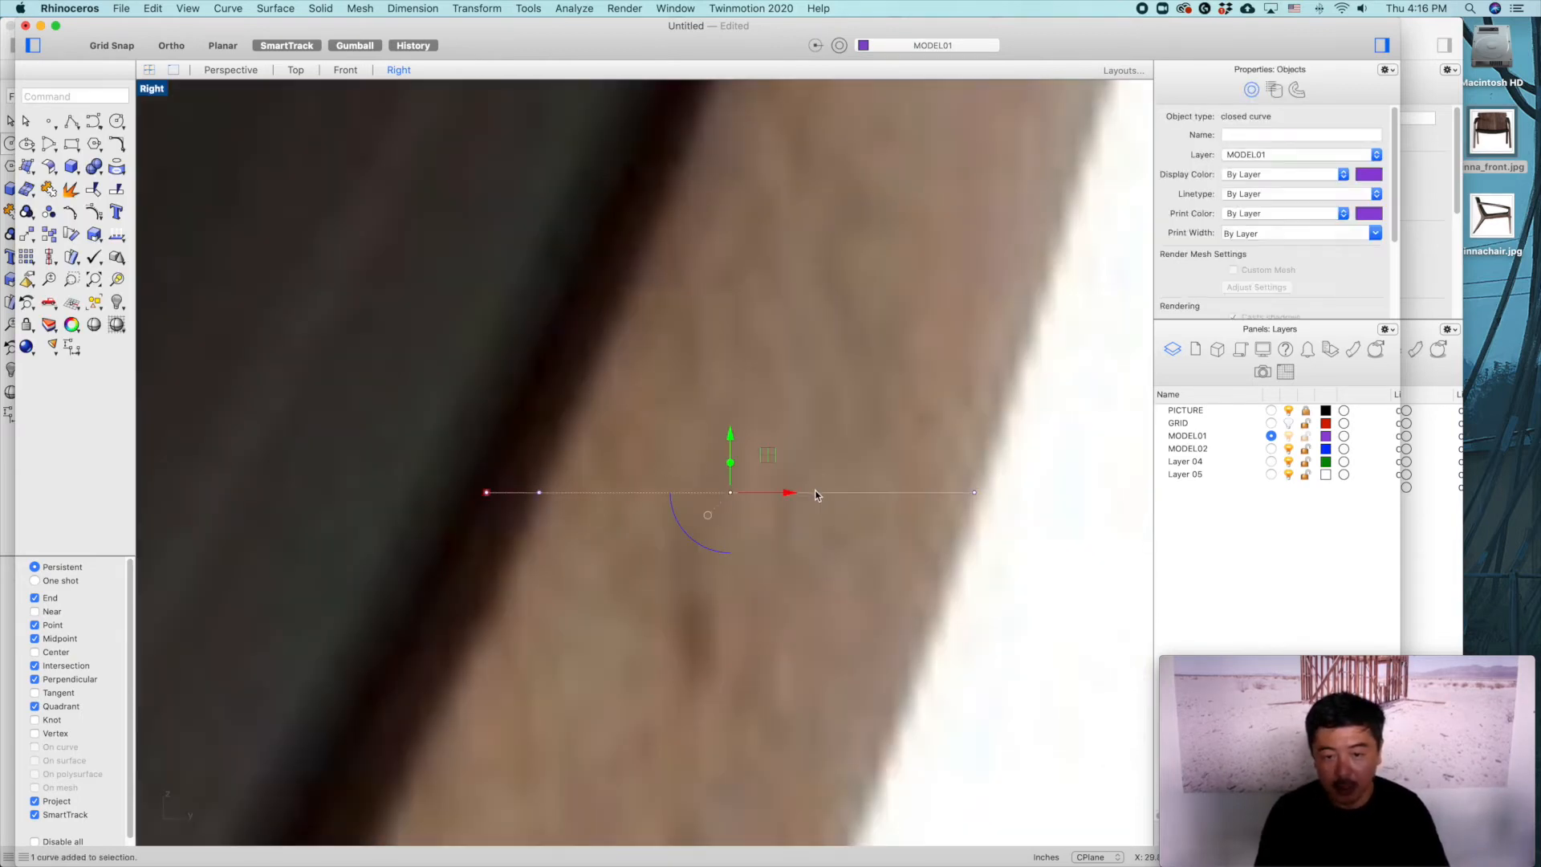
{"action": "scroll", "coordinate": [836, 575], "scroll_direction": "down", "scroll_amount": 6}
{"action": "right_click", "coordinate": [847, 470]}
{"action": "left_click", "coordinate": [848, 456]}
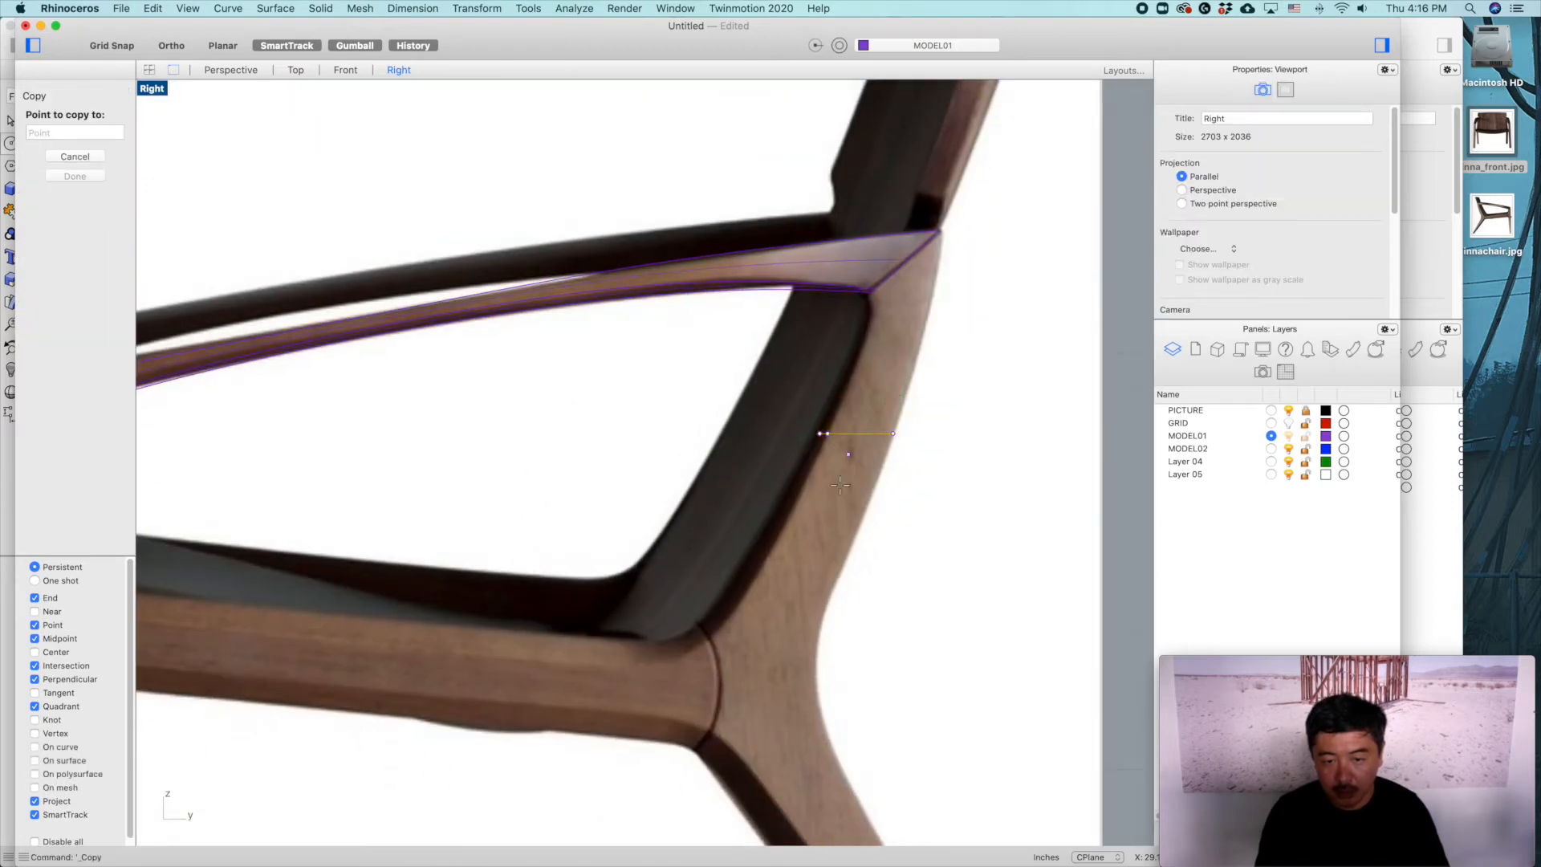
{"action": "left_click", "coordinate": [767, 704]}
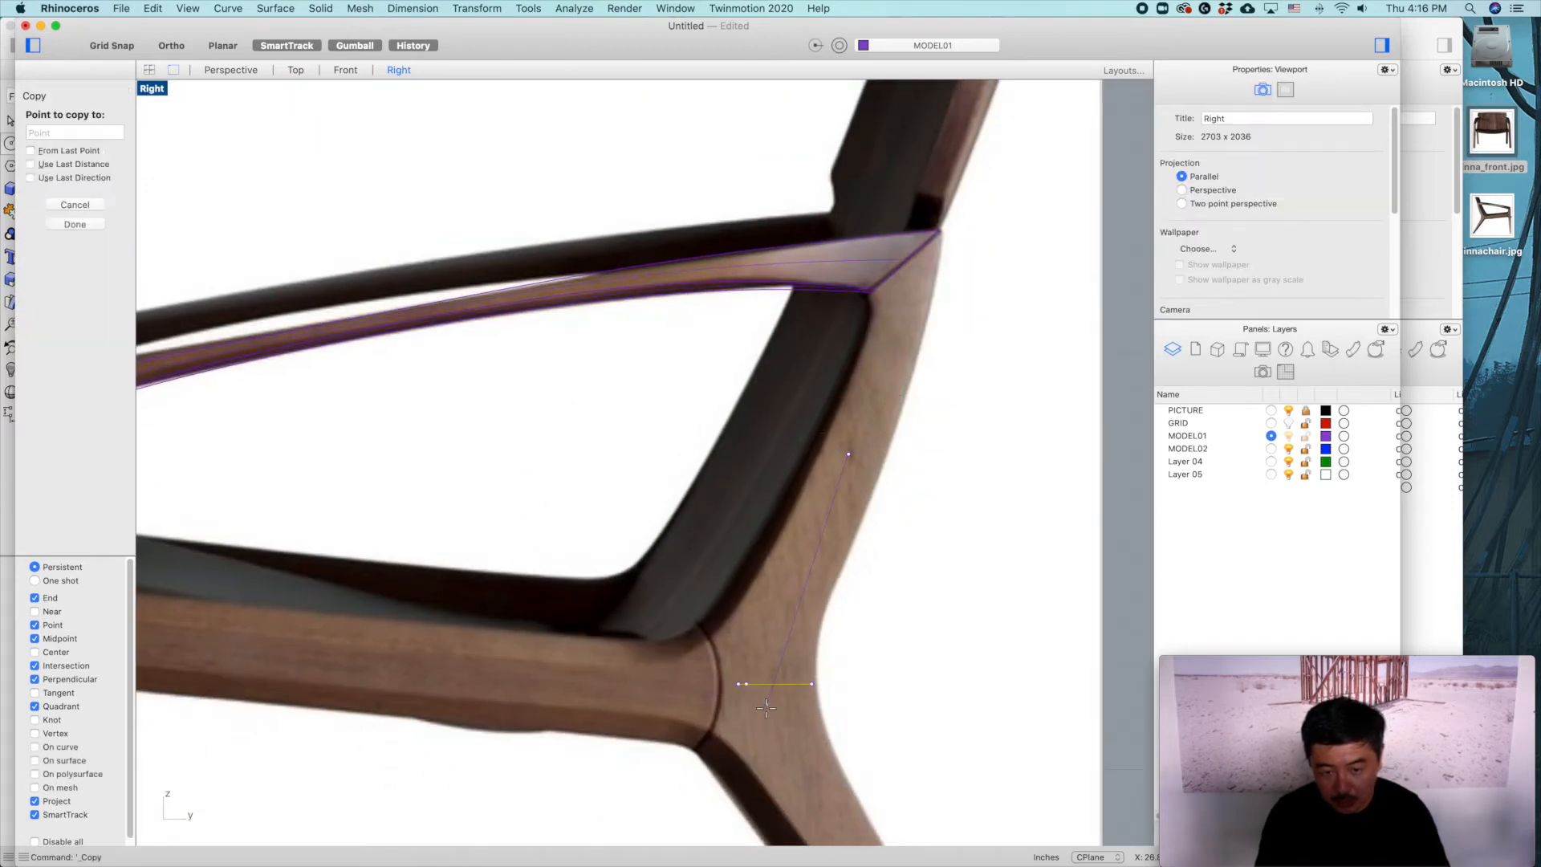
{"action": "right_click", "coordinate": [819, 768]}
Step: Widen the junction profile by moving its control points to fit the seat-rail joint and the leg's rear edge
{"action": "left_click", "coordinate": [745, 682]}
{"action": "key", "text": "F10"}
{"action": "mouse_move", "coordinate": [716, 667]}
{"action": "left_mouse_down"}
{"action": "mouse_move", "coordinate": [750, 696]}
{"action": "mouse_move", "coordinate": [731, 684]}
{"action": "left_mouse_up"}
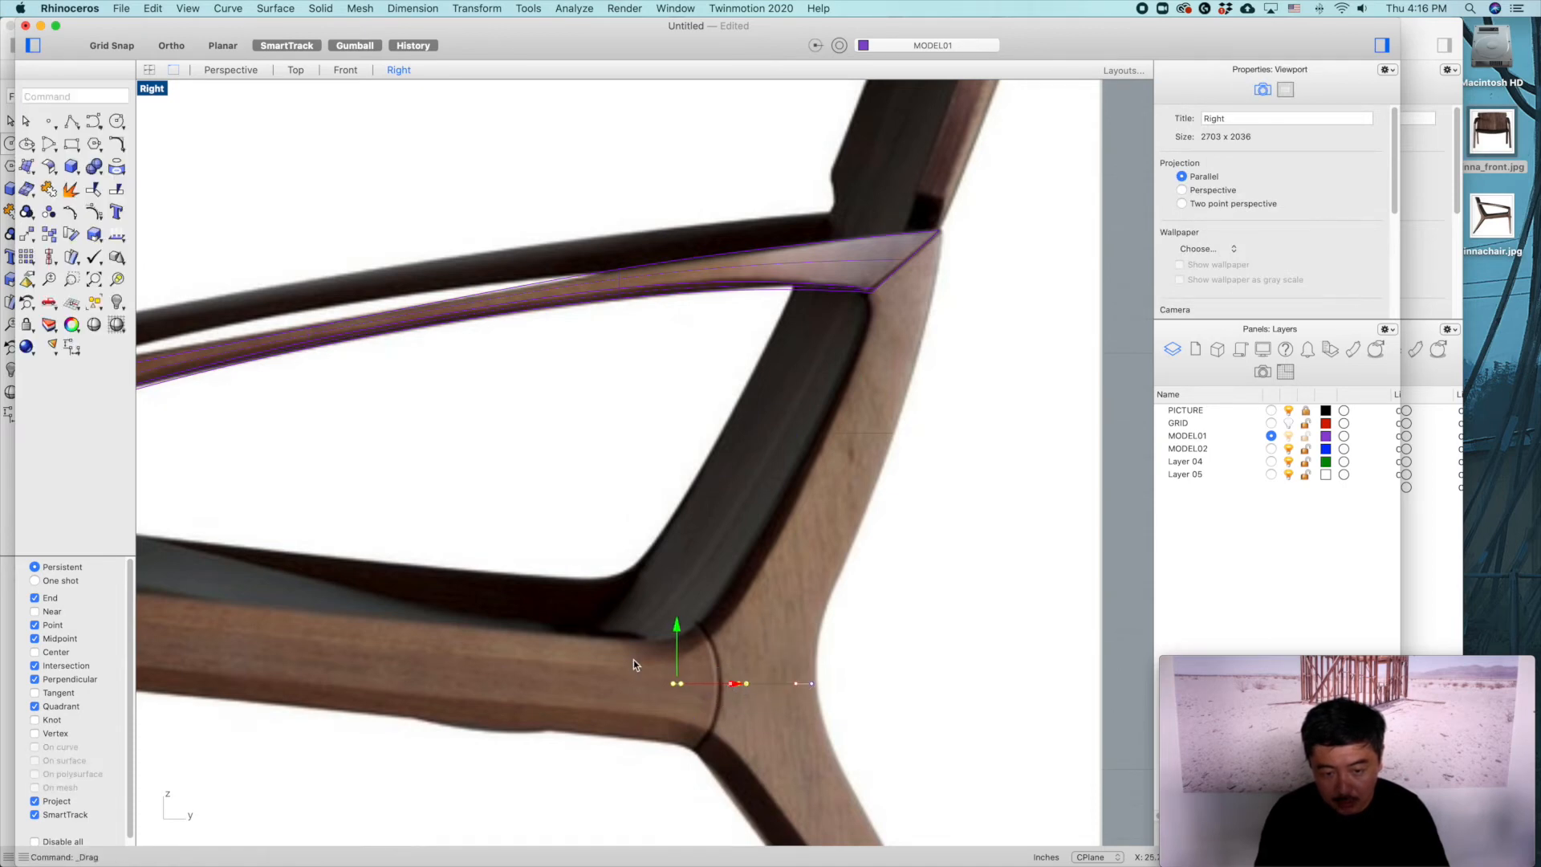
{"action": "left_click", "coordinate": [882, 296]}
{"action": "left_click", "coordinate": [679, 684]}
{"action": "scroll", "coordinate": [679, 682], "scroll_direction": "up", "scroll_amount": 8}
{"action": "key", "text": "F10"}
{"action": "left_click_drag", "start_coordinate": [672, 674], "coordinate": [787, 682]}
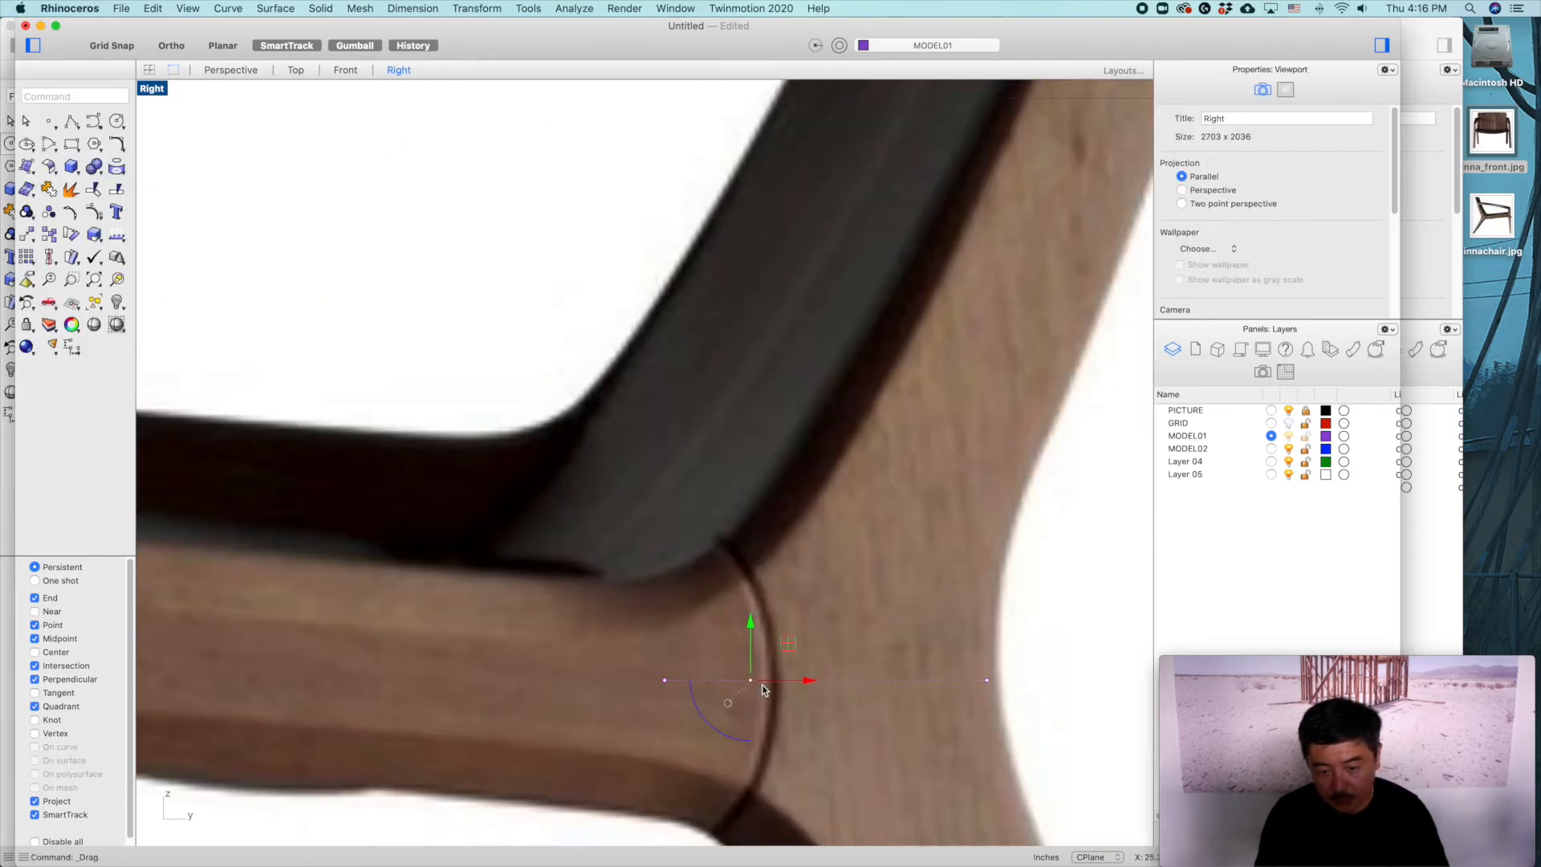
{"action": "left_click_drag", "start_coordinate": [1001, 696], "coordinate": [1008, 695]}
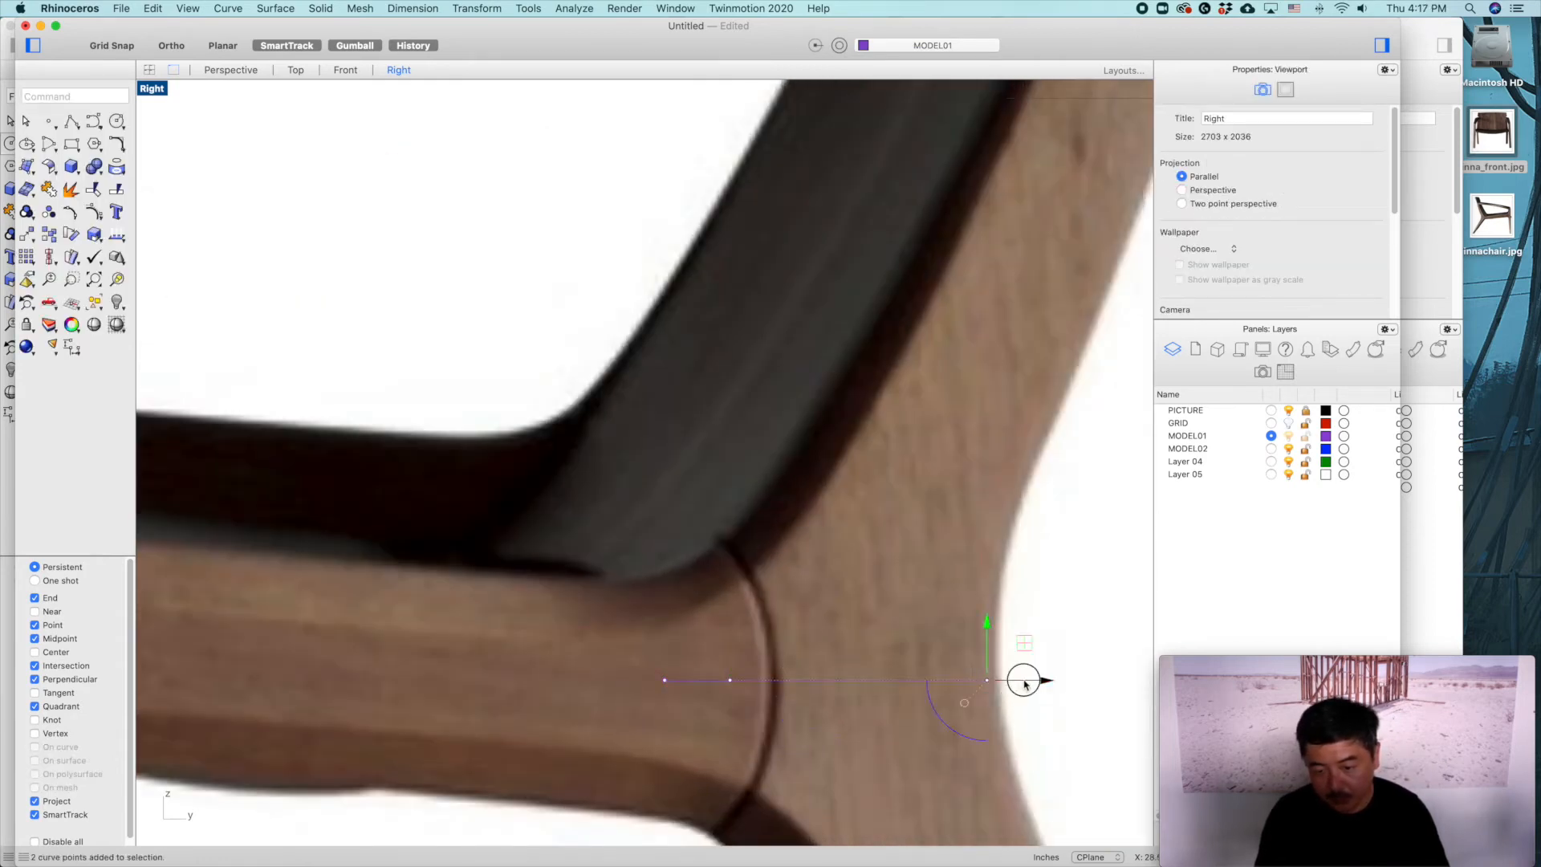
Step: Copy the upper rear-leg profile to the middle of the lower rear leg and to the foot at floor level
{"action": "scroll", "coordinate": [1008, 705], "scroll_direction": "down", "scroll_amount": 5}
{"action": "scroll", "coordinate": [903, 601], "scroll_direction": "down", "scroll_amount": 5}
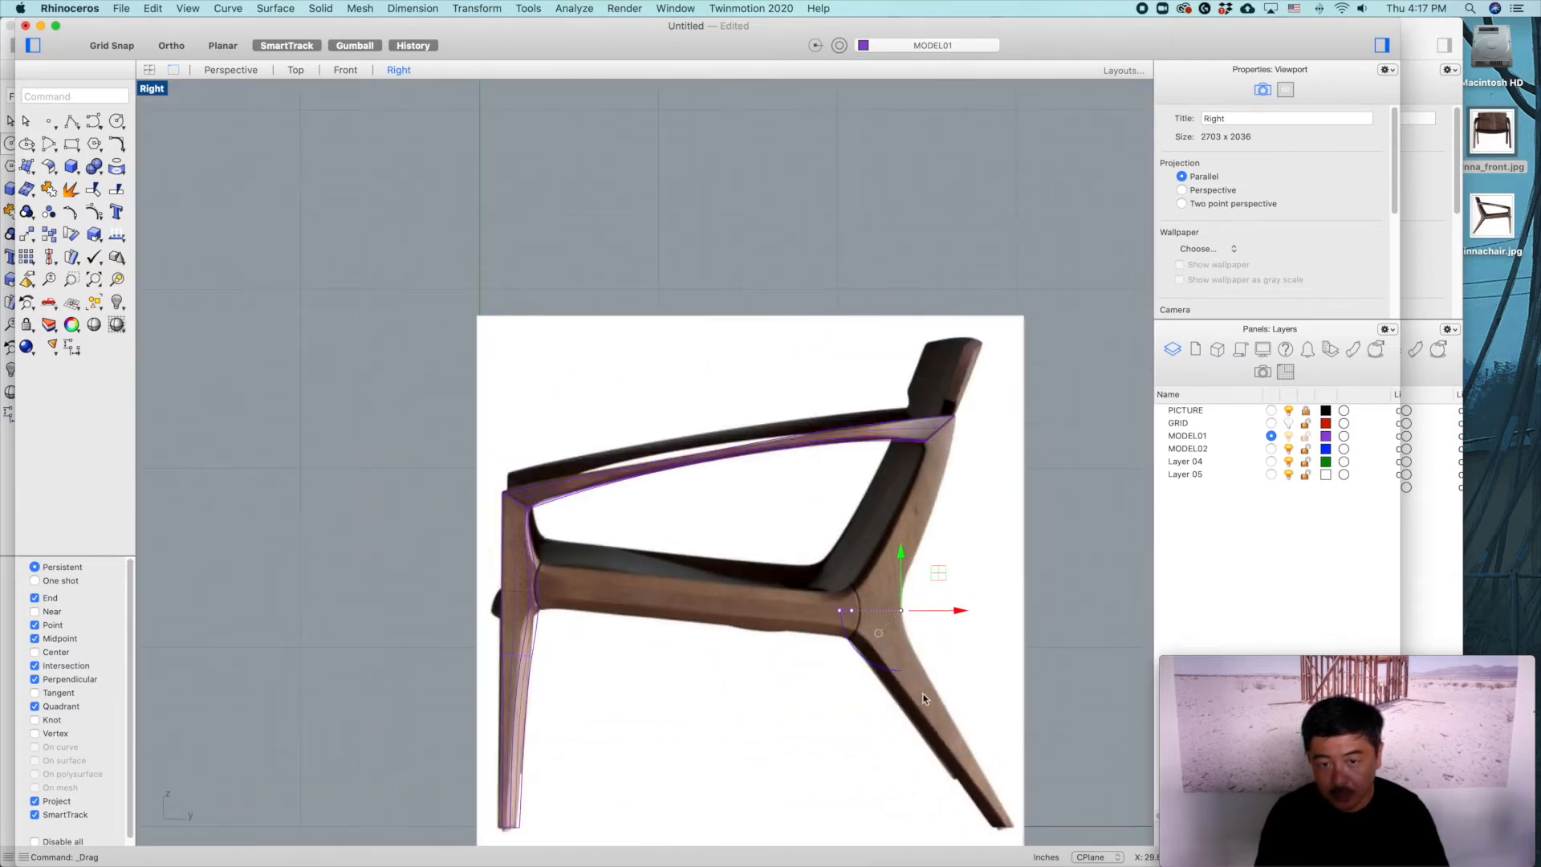
{"action": "right_click_drag", "start_coordinate": [924, 475], "coordinate": [875, 395]}
{"action": "left_click", "coordinate": [871, 422]}
{"action": "type", "text": "c"}
{"action": "key", "text": "Return"}
{"action": "left_click", "coordinate": [883, 425]}
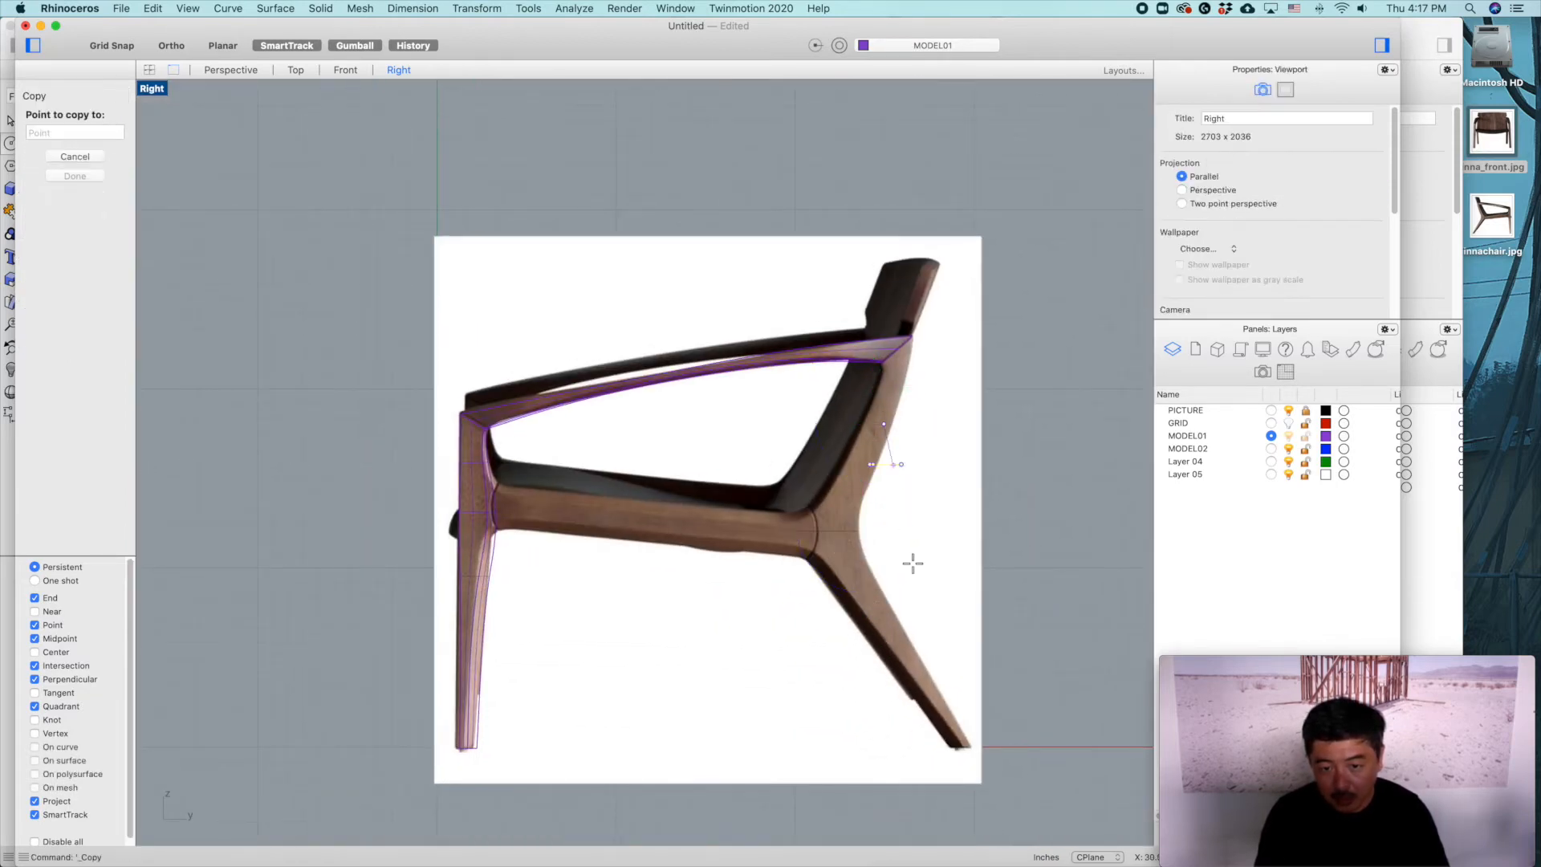
{"action": "scroll", "coordinate": [916, 651], "scroll_direction": "up", "scroll_amount": 10}
{"action": "left_click", "coordinate": [818, 652]}
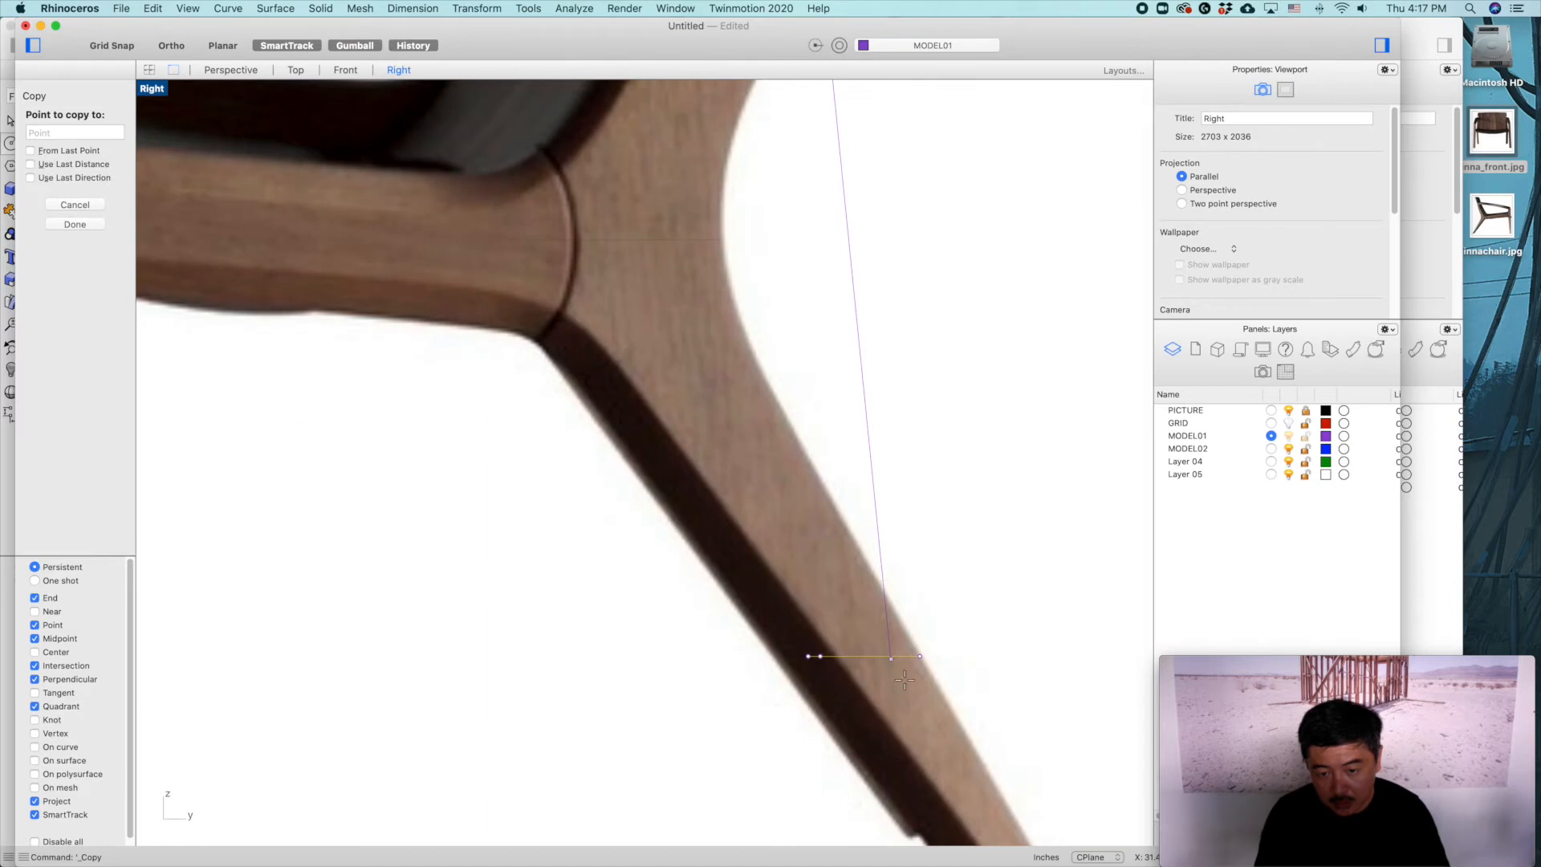
{"action": "scroll", "coordinate": [819, 534], "scroll_direction": "down", "scroll_amount": 4}
{"action": "scroll", "coordinate": [969, 722], "scroll_direction": "up", "scroll_amount": 2}
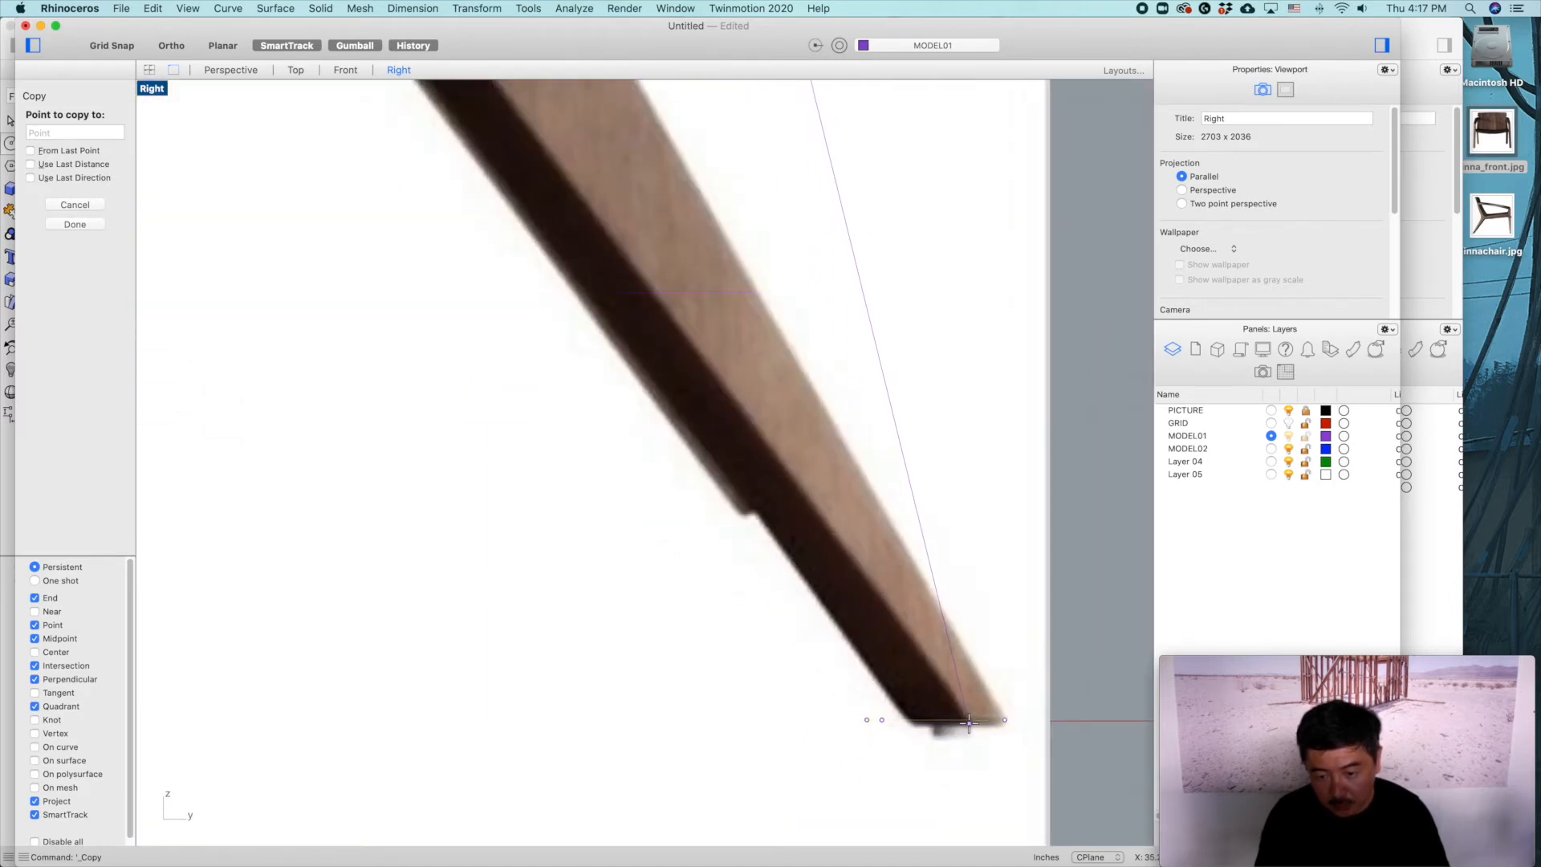
{"action": "key", "text": "Return"}
Step: Move the lower rear-leg profile's front and chamfer control points to fit the leg's front edge and dark face
{"action": "scroll", "coordinate": [931, 658], "scroll_direction": "up", "scroll_amount": 3}
{"action": "left_click", "coordinate": [748, 462]}
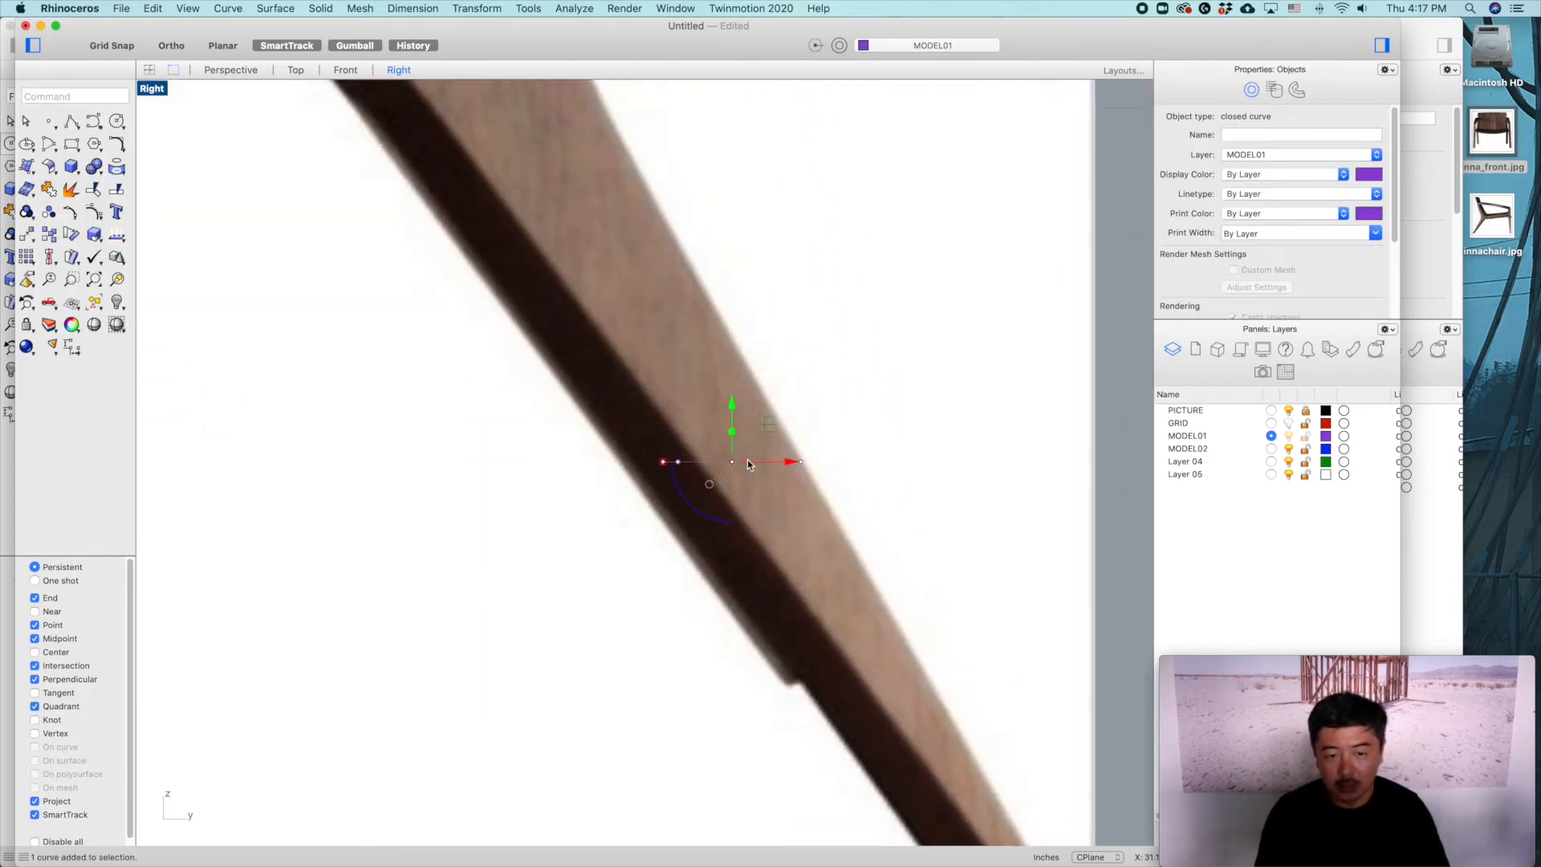
{"action": "scroll", "coordinate": [645, 454], "scroll_direction": "up", "scroll_amount": 4}
{"action": "left_click_drag", "start_coordinate": [691, 446], "coordinate": [776, 469]}
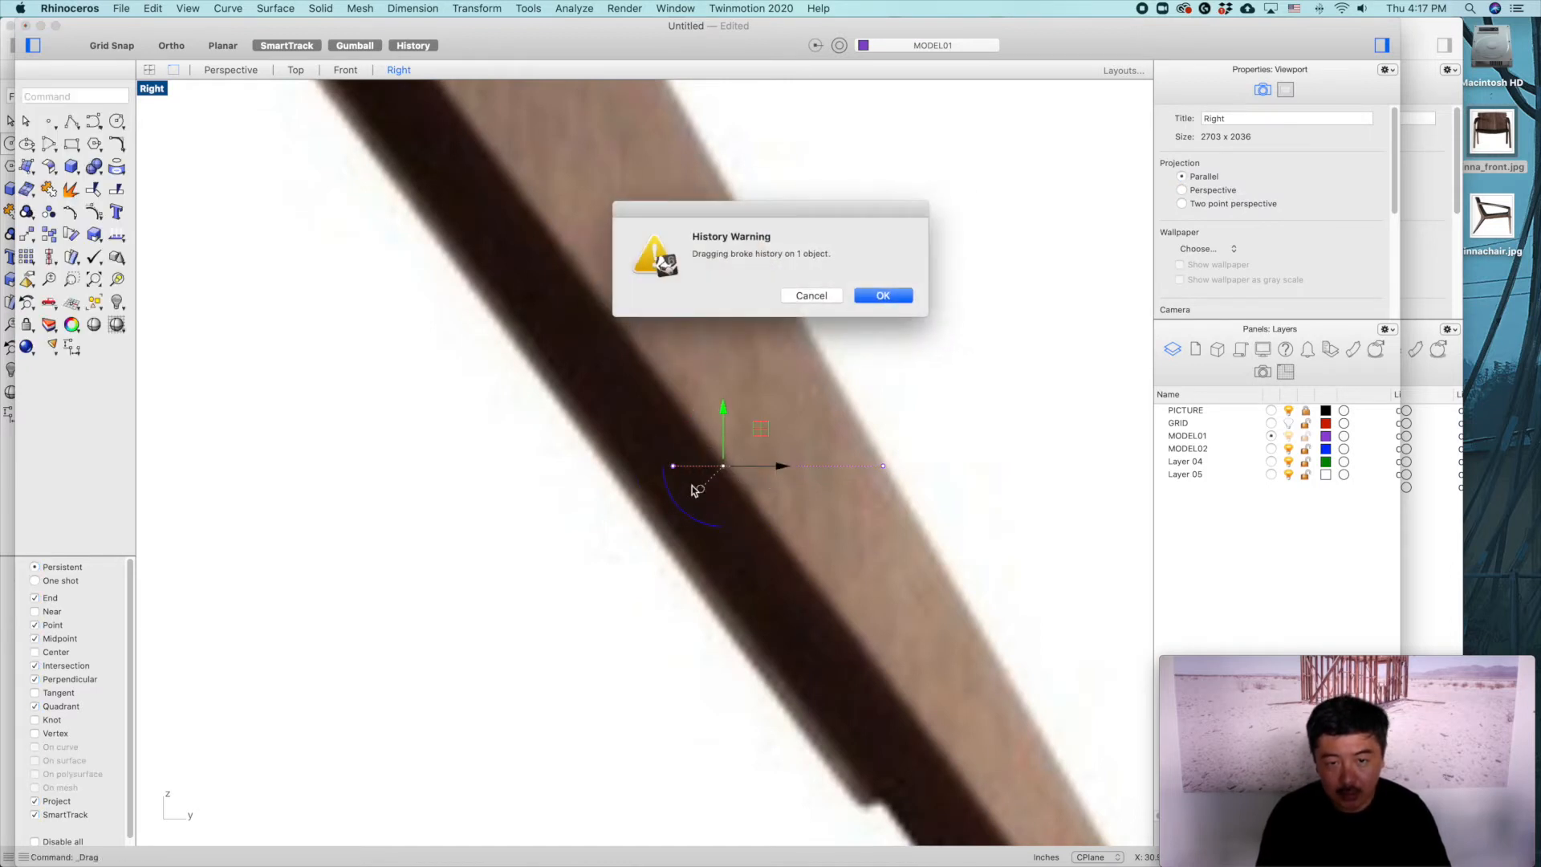
{"action": "left_click", "coordinate": [883, 295]}
{"action": "left_click_drag", "start_coordinate": [761, 466], "coordinate": [623, 451]}
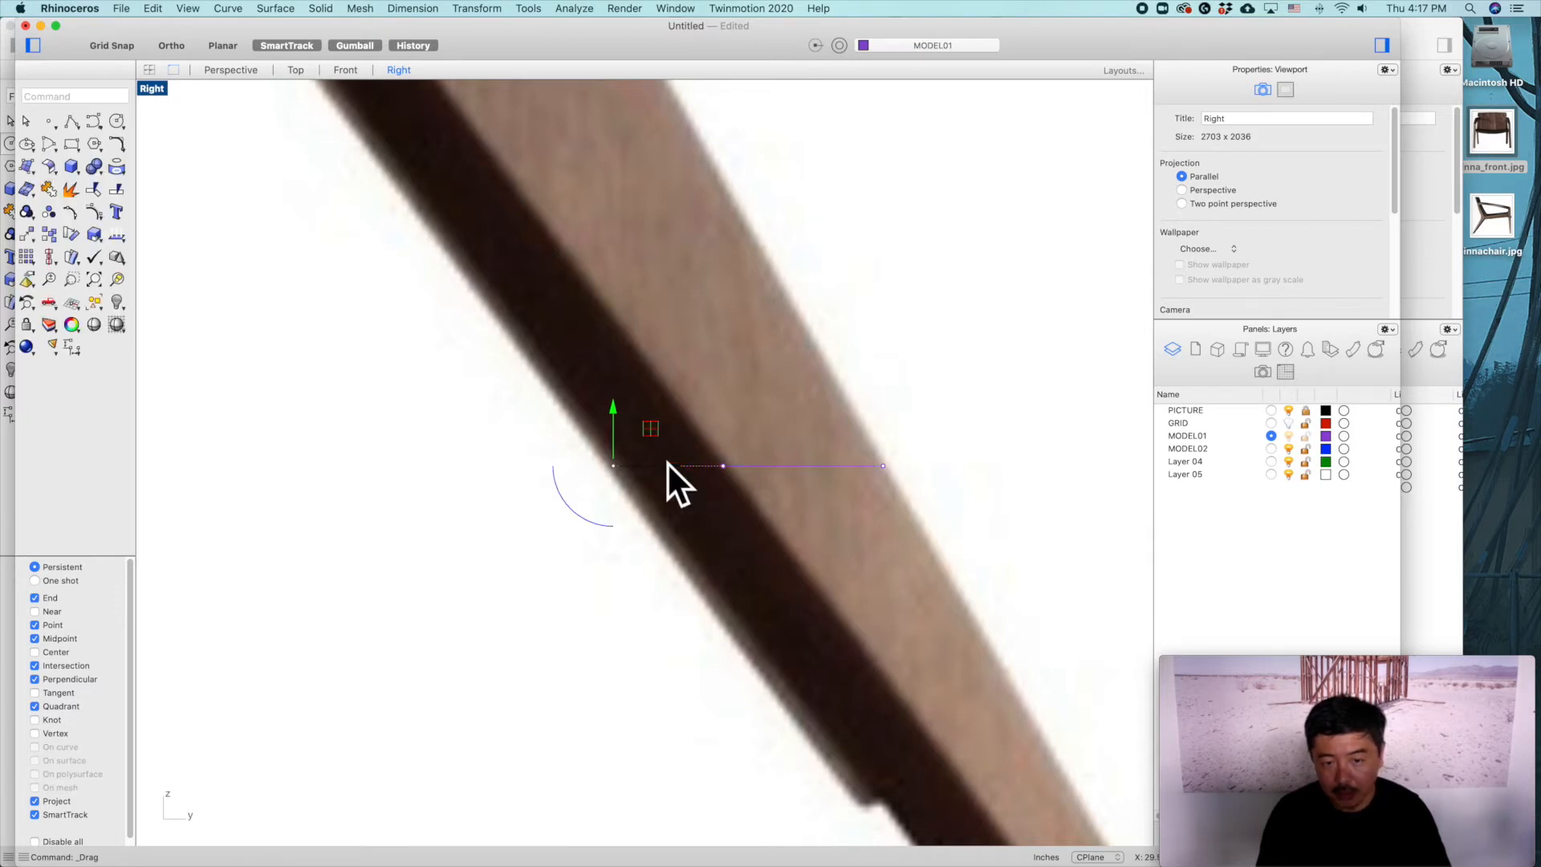
{"action": "scroll", "coordinate": [874, 460], "scroll_direction": "down", "scroll_amount": 5}
{"action": "scroll", "coordinate": [918, 587], "scroll_direction": "up", "scroll_amount": 5}
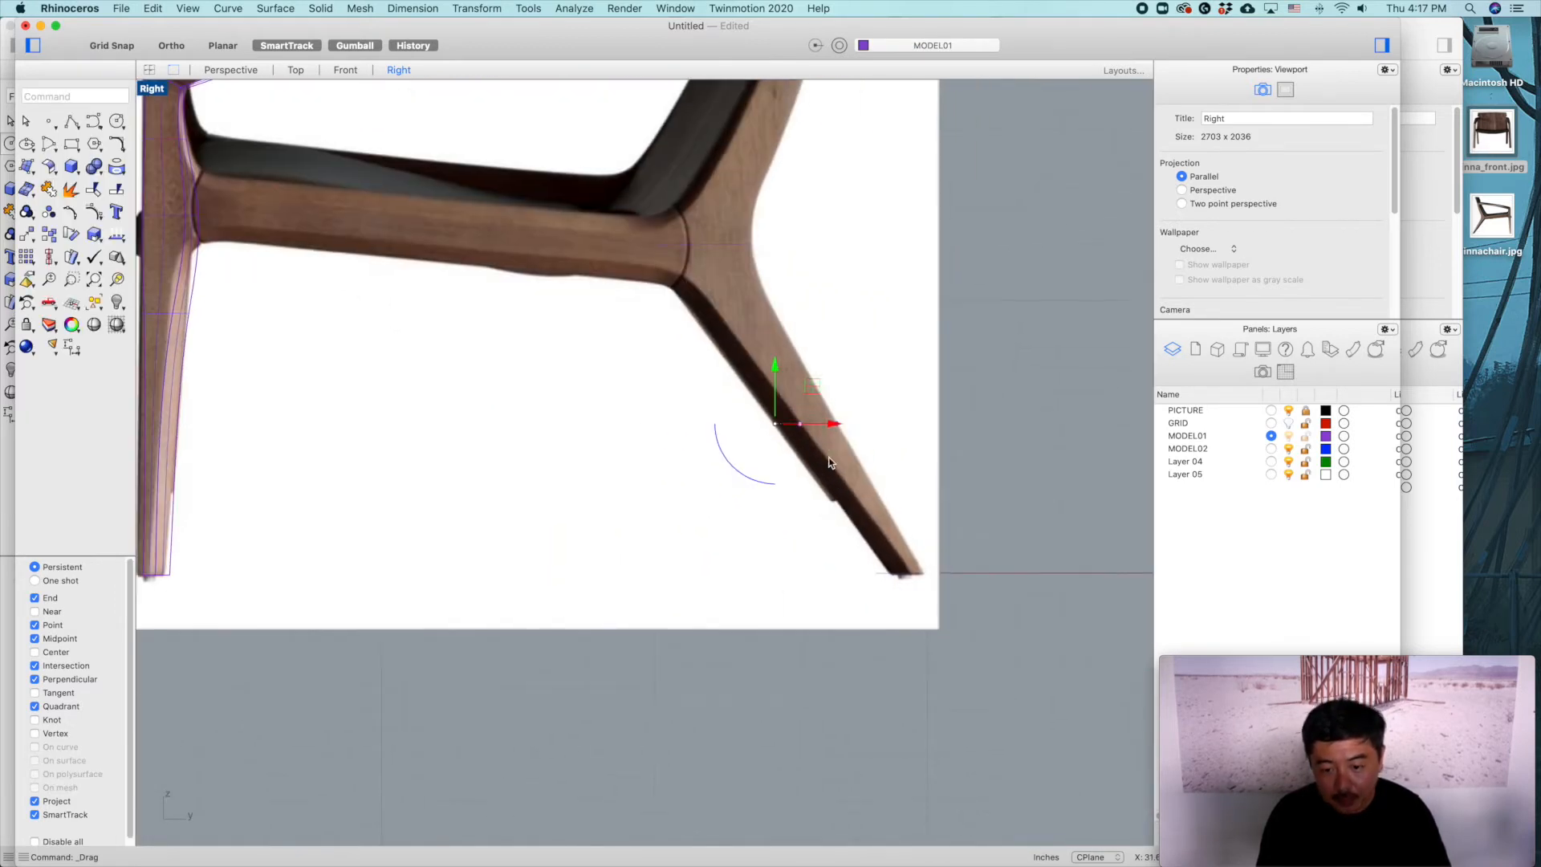
Step: Move the foot profile's front and chamfer control points to match the bottom of the rear leg in the side picture
{"action": "key", "text": "Escape"}
{"action": "left_click", "coordinate": [907, 575]}
{"action": "scroll", "coordinate": [883, 573], "scroll_direction": "up", "scroll_amount": 3}
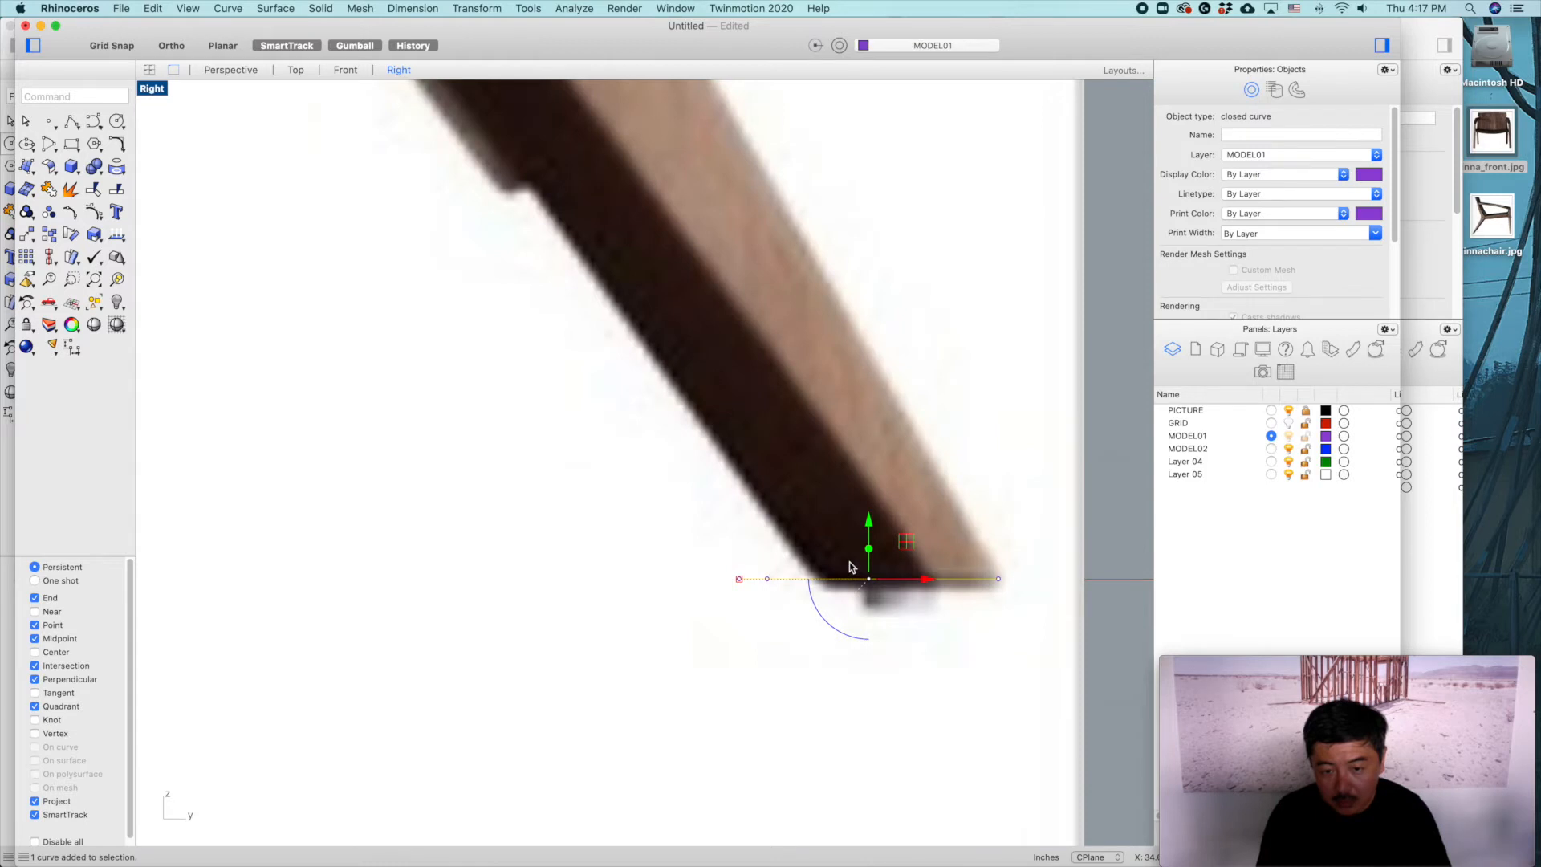
{"action": "left_click_drag", "start_coordinate": [746, 550], "coordinate": [977, 586]}
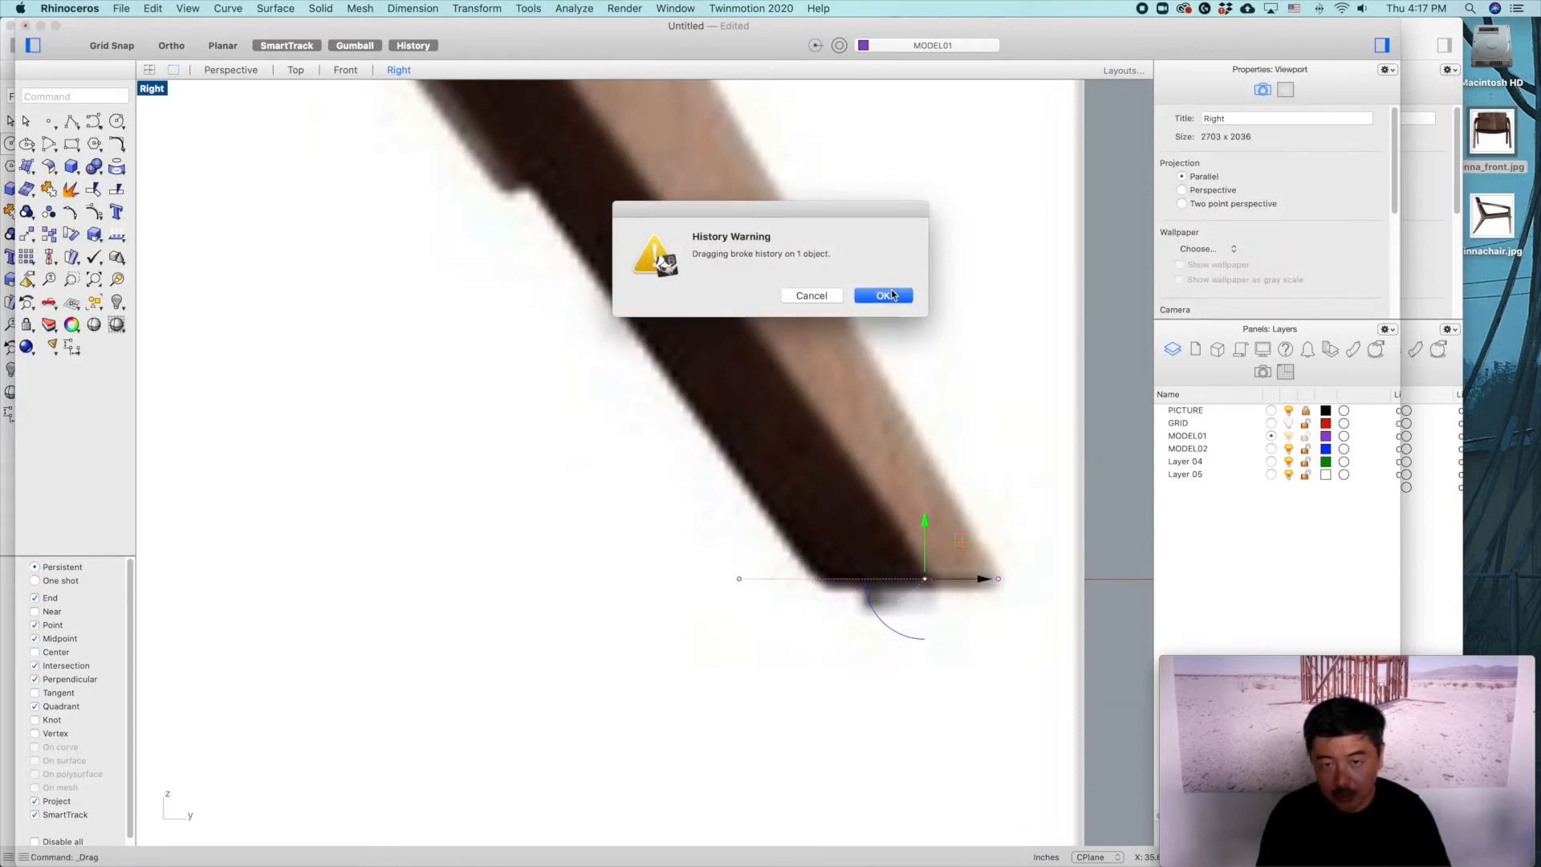
{"action": "left_click", "coordinate": [883, 296]}
{"action": "left_click", "coordinate": [740, 579]}
{"action": "left_click_drag", "start_coordinate": [791, 580], "coordinate": [863, 589]}
{"action": "scroll", "coordinate": [940, 486], "scroll_direction": "down", "scroll_amount": 6}
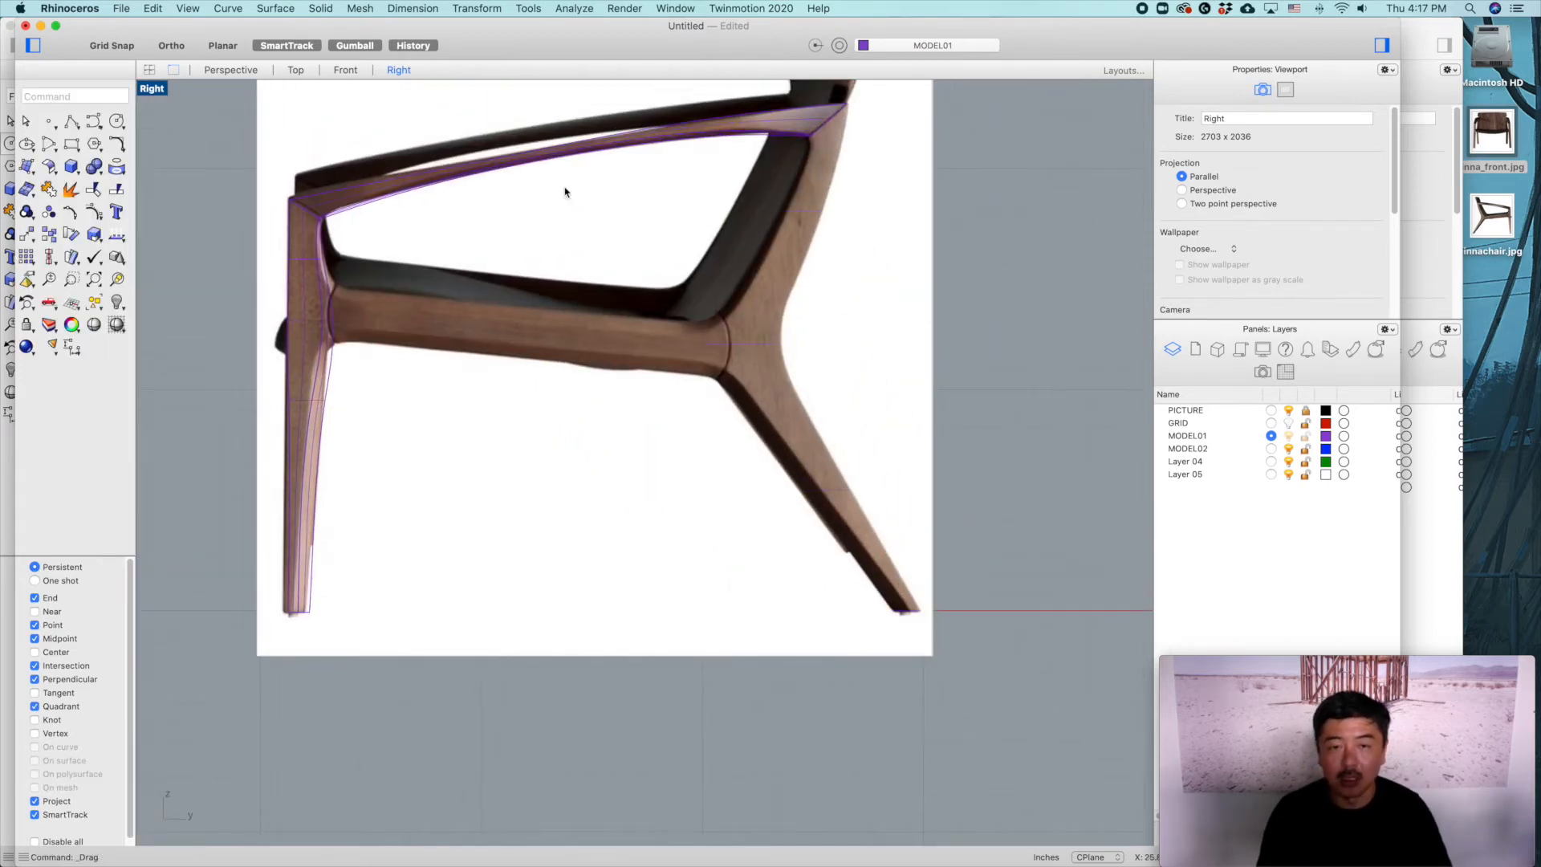
Step: Shift the upper rear-leg profile outward in the Front view and narrow it to the leg's width in the picture
{"action": "double_click", "coordinate": [146, 90]}
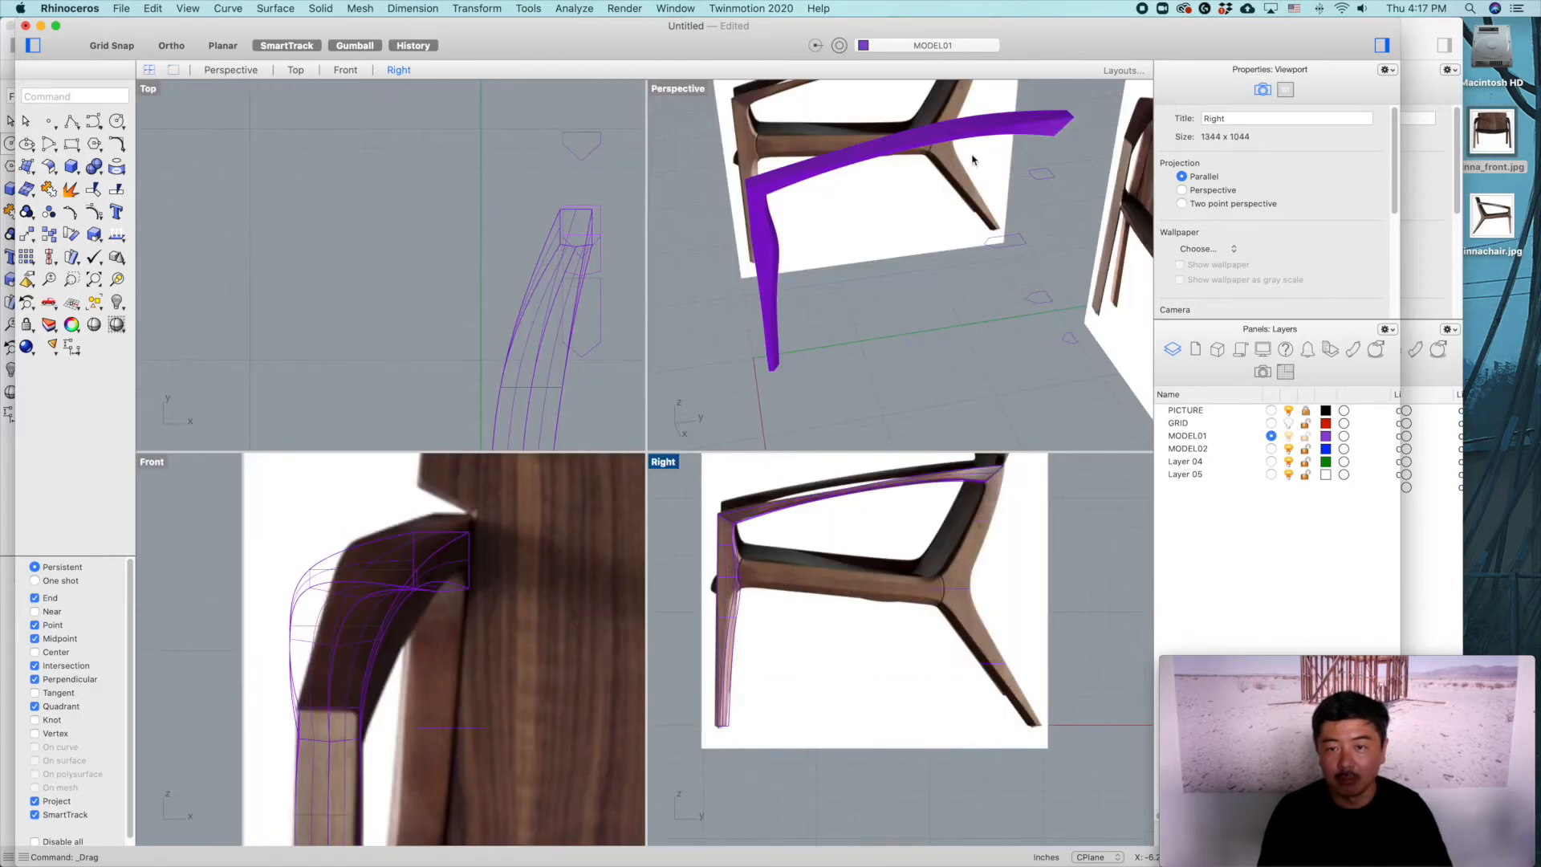
{"action": "left_click_drag", "start_coordinate": [1093, 176], "coordinate": [969, 309]}
{"action": "left_click_drag", "start_coordinate": [1090, 363], "coordinate": [1055, 322], "text": "shift"}
{"action": "scroll", "coordinate": [466, 630], "scroll_direction": "down", "scroll_amount": 7}
{"action": "scroll", "coordinate": [477, 578], "scroll_direction": "up", "scroll_amount": 5}
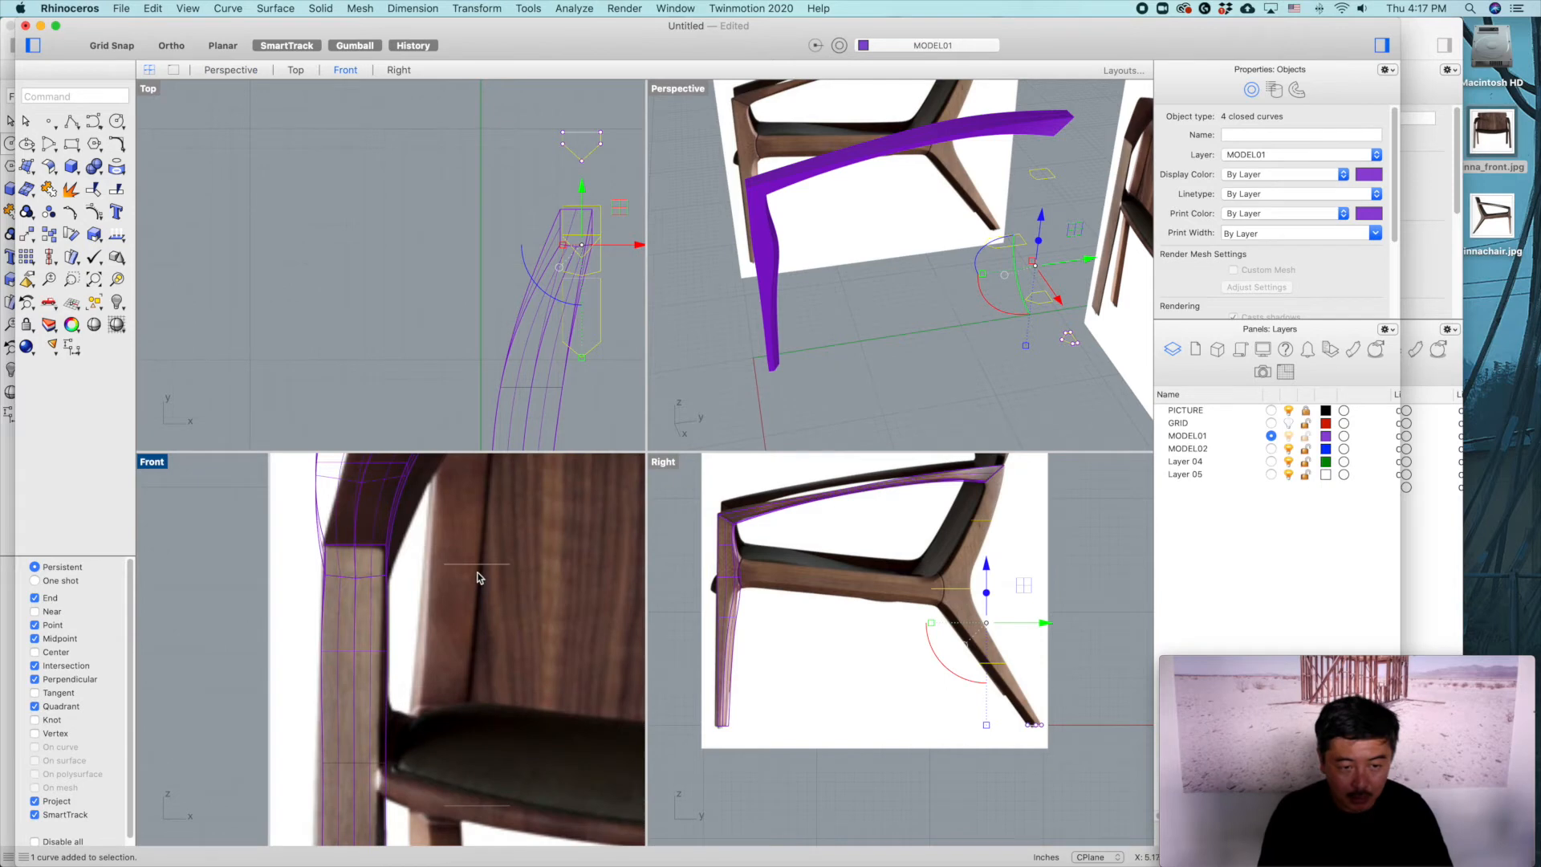
{"action": "left_click", "coordinate": [479, 569]}
{"action": "scroll", "coordinate": [486, 577], "scroll_direction": "down", "scroll_amount": 2}
{"action": "left_click_drag", "start_coordinate": [514, 574], "coordinate": [494, 571]}
{"action": "scroll", "coordinate": [448, 573], "scroll_direction": "up", "scroll_amount": 4}
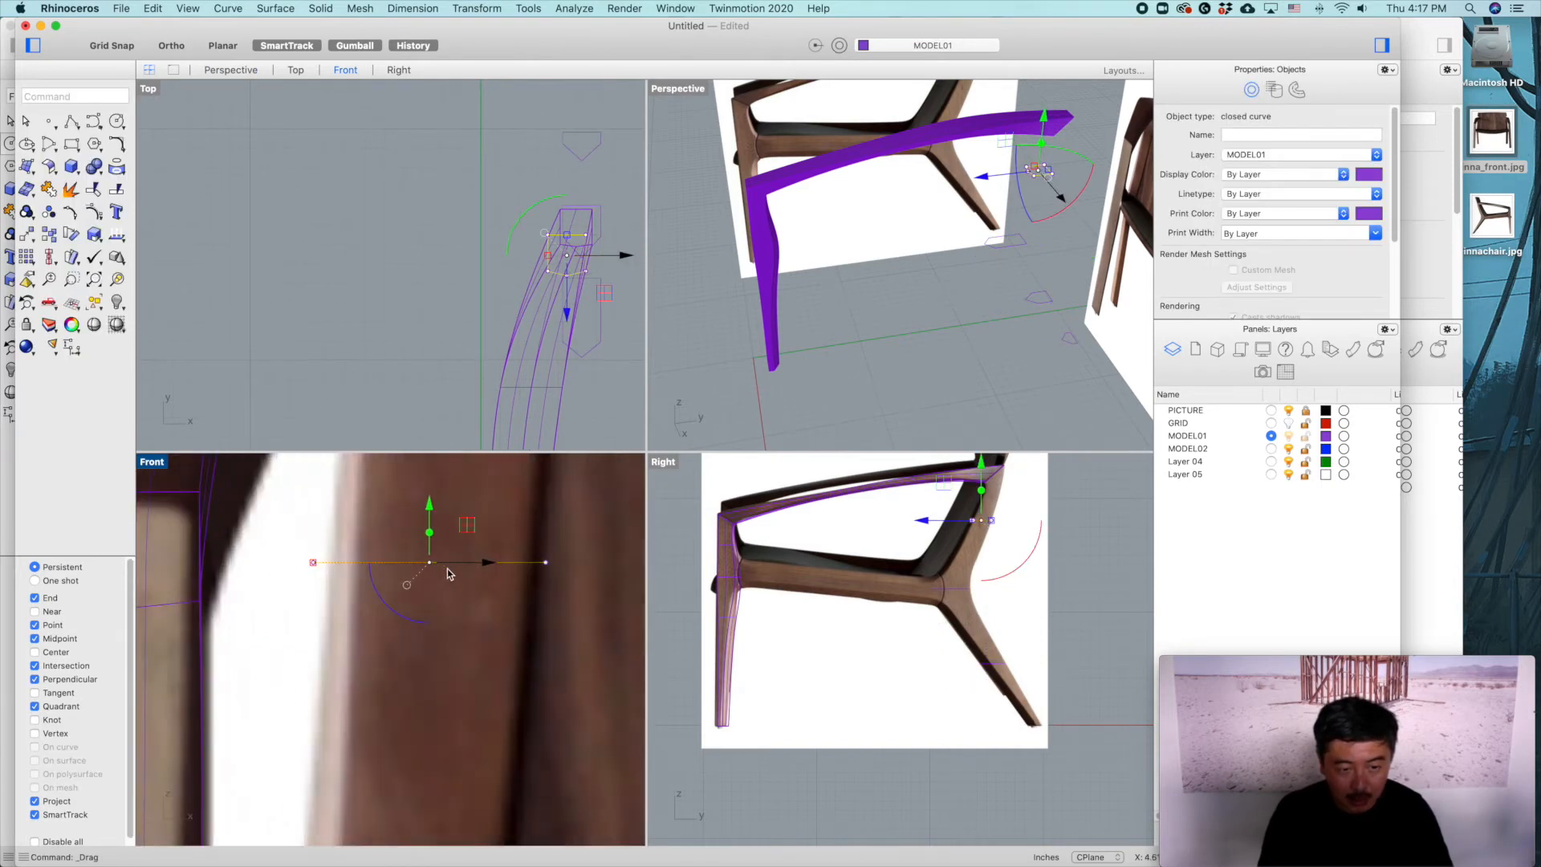
{"action": "double_click", "coordinate": [159, 464]}
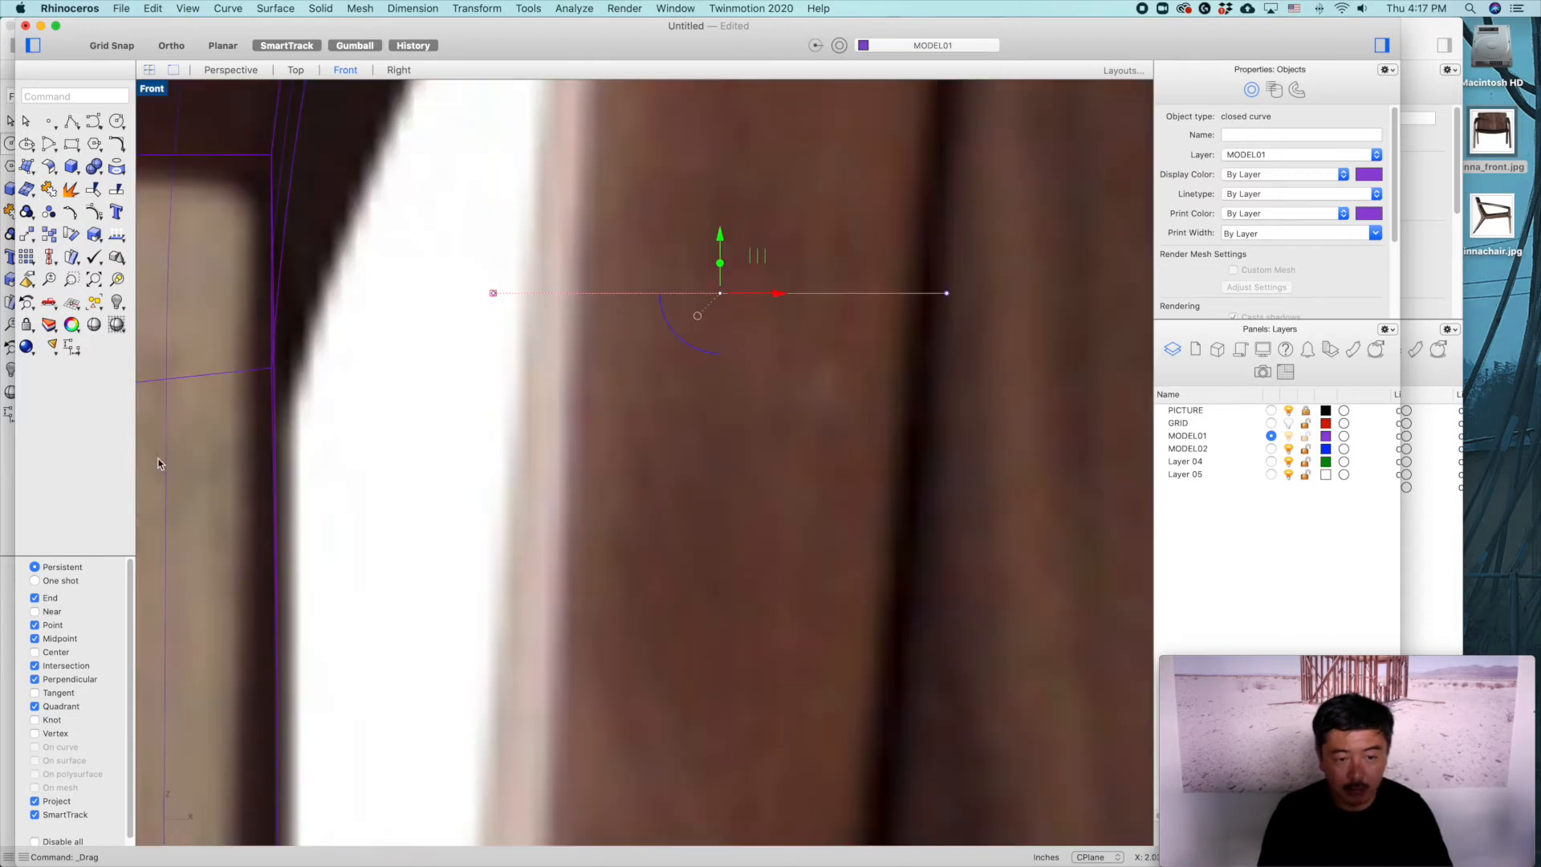
{"action": "left_click_drag", "start_coordinate": [493, 297], "coordinate": [552, 293]}
{"action": "scroll", "coordinate": [605, 445], "scroll_direction": "down", "scroll_amount": 5}
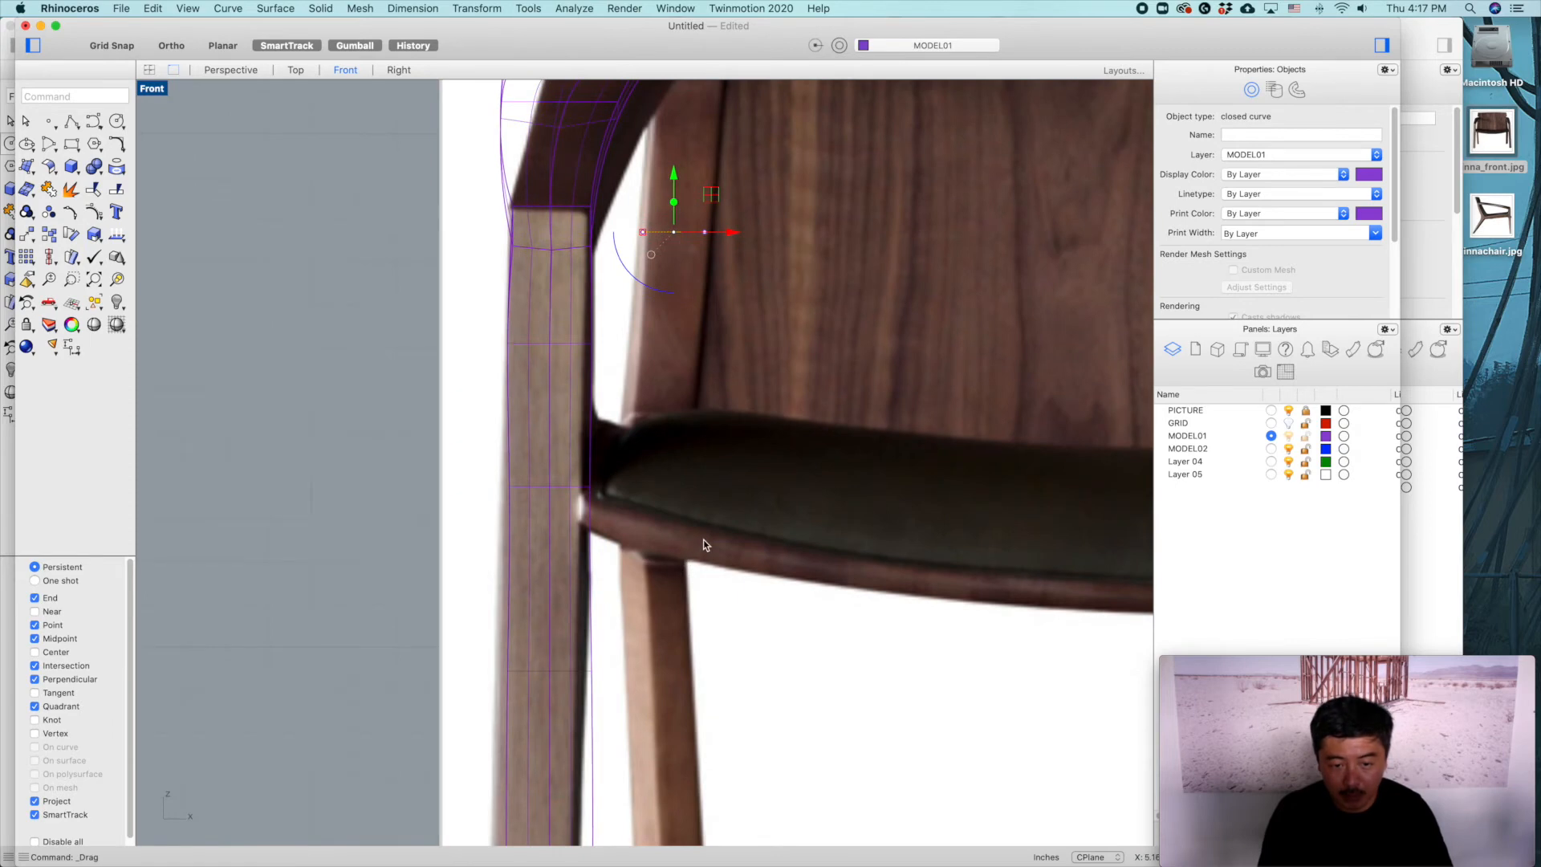
Step: Narrow the seat-junction profile and shift it outward over the rear leg in the Front view
{"action": "left_click", "coordinate": [703, 544]}
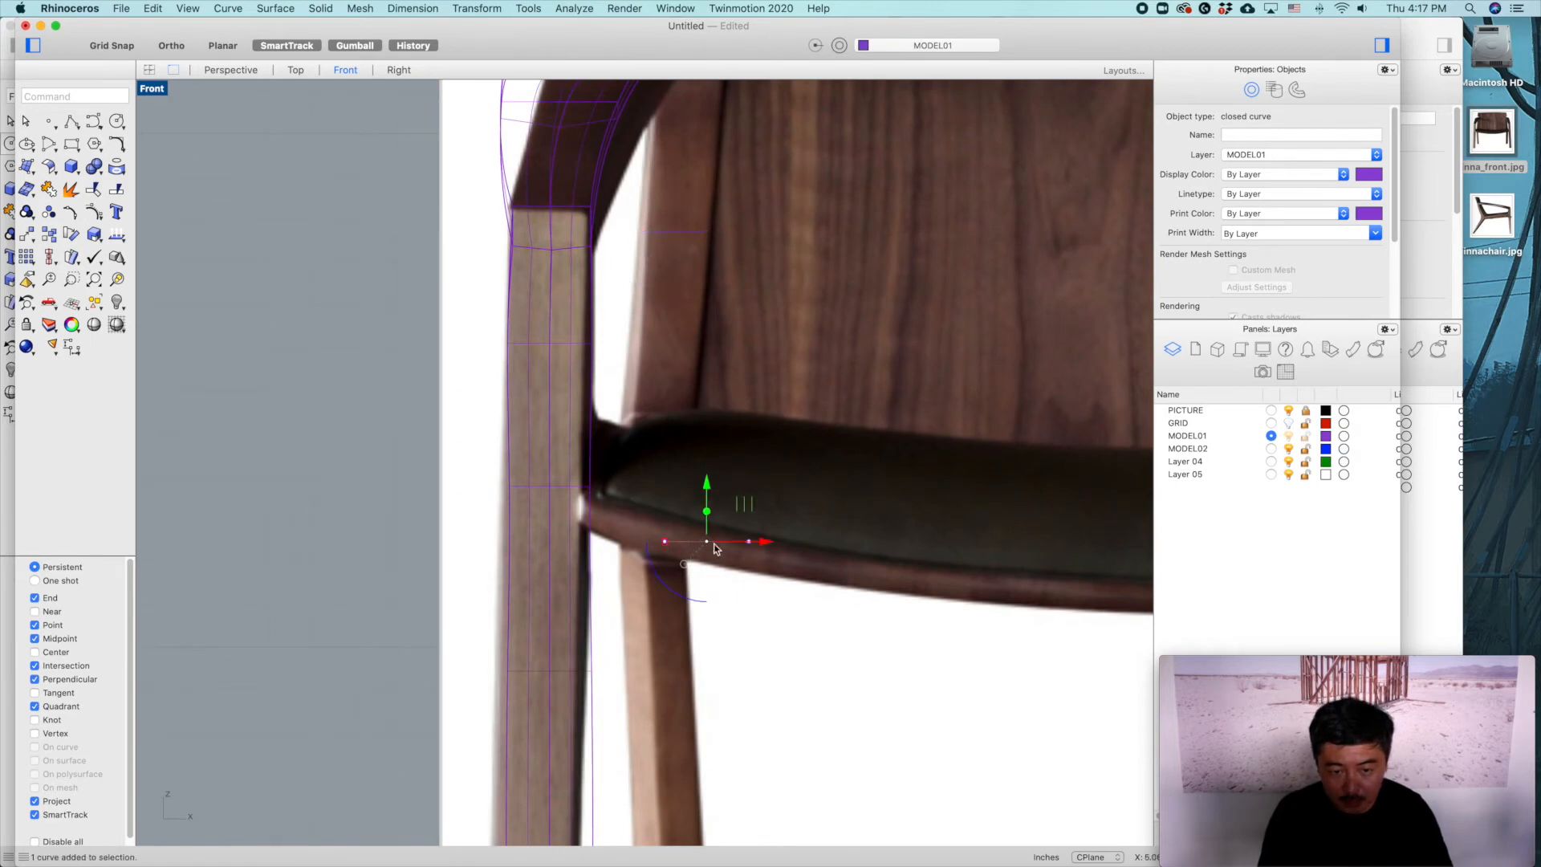
{"action": "left_click_drag", "start_coordinate": [674, 540], "coordinate": [706, 551]}
{"action": "scroll", "coordinate": [705, 552], "scroll_direction": "up", "scroll_amount": 3}
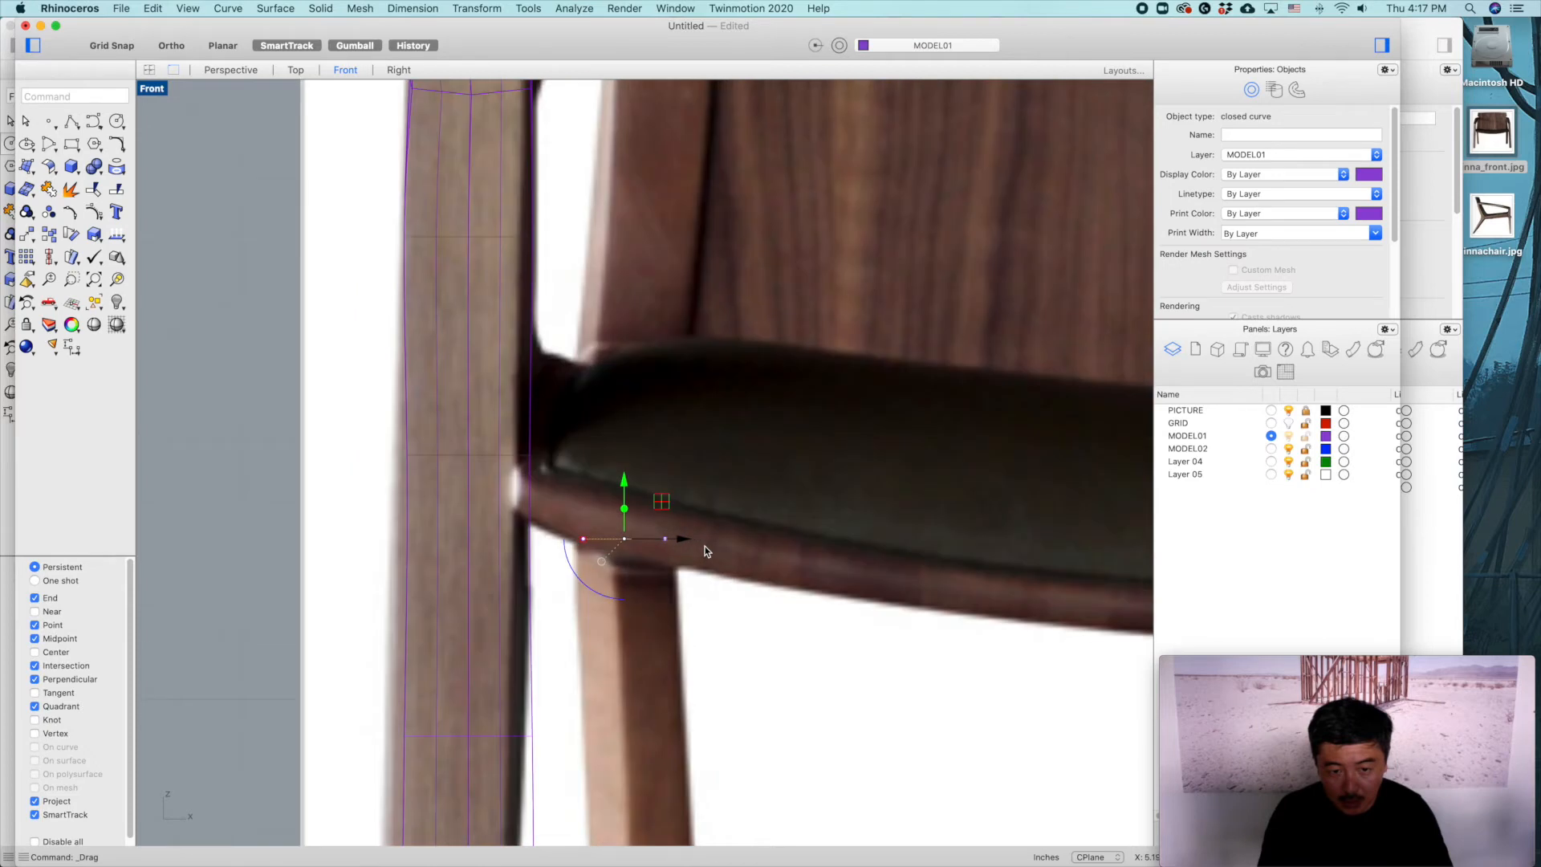
Step: Shift the lower rear-leg profile outward and scale its width to the rear leg in the front picture
{"action": "scroll", "coordinate": [702, 547], "scroll_direction": "down", "scroll_amount": 5}
{"action": "right_click_drag", "start_coordinate": [698, 604], "coordinate": [700, 453]}
{"action": "scroll", "coordinate": [712, 598], "scroll_direction": "up", "scroll_amount": 4}
{"action": "left_click", "coordinate": [698, 631]}
{"action": "left_click_drag", "start_coordinate": [756, 632], "coordinate": [703, 632]}
{"action": "left_click", "coordinate": [590, 632]}
{"action": "left_click_drag", "start_coordinate": [589, 632], "coordinate": [600, 632]}
{"action": "left_click_drag", "start_coordinate": [704, 633], "coordinate": [698, 632]}
{"action": "scroll", "coordinate": [772, 633], "scroll_direction": "down", "scroll_amount": 8}
Step: Narrow the foot profile at floor level and align it below the rear leg in the Front view
{"action": "scroll", "coordinate": [772, 633], "scroll_direction": "down", "scroll_amount": 4}
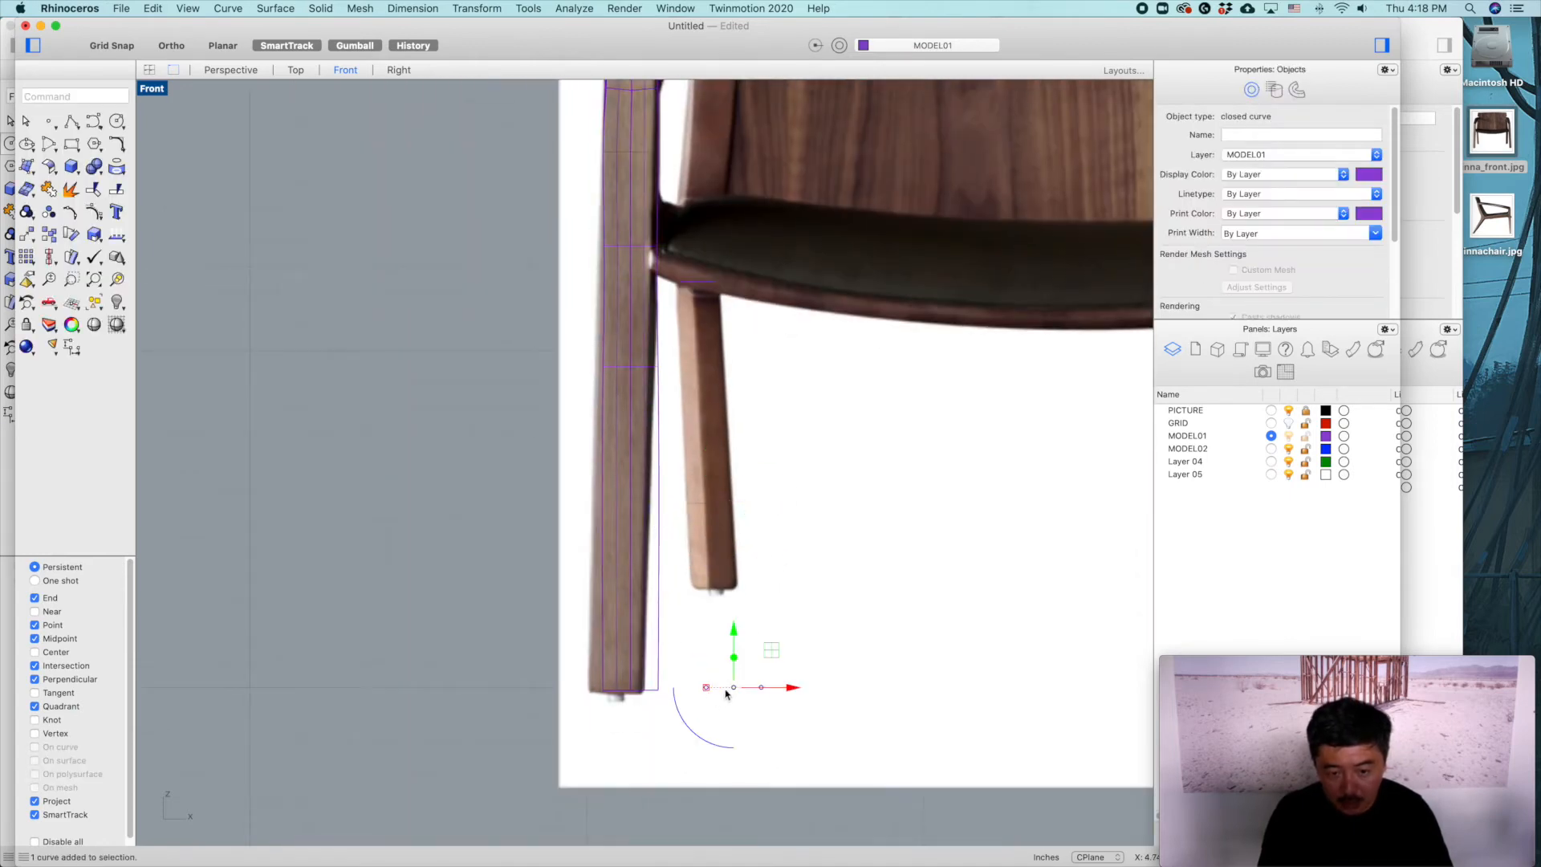
{"action": "scroll", "coordinate": [723, 696], "scroll_direction": "up", "scroll_amount": 3}
{"action": "left_click_drag", "start_coordinate": [710, 694], "coordinate": [717, 686]}
{"action": "left_click_drag", "start_coordinate": [813, 682], "coordinate": [795, 682]}
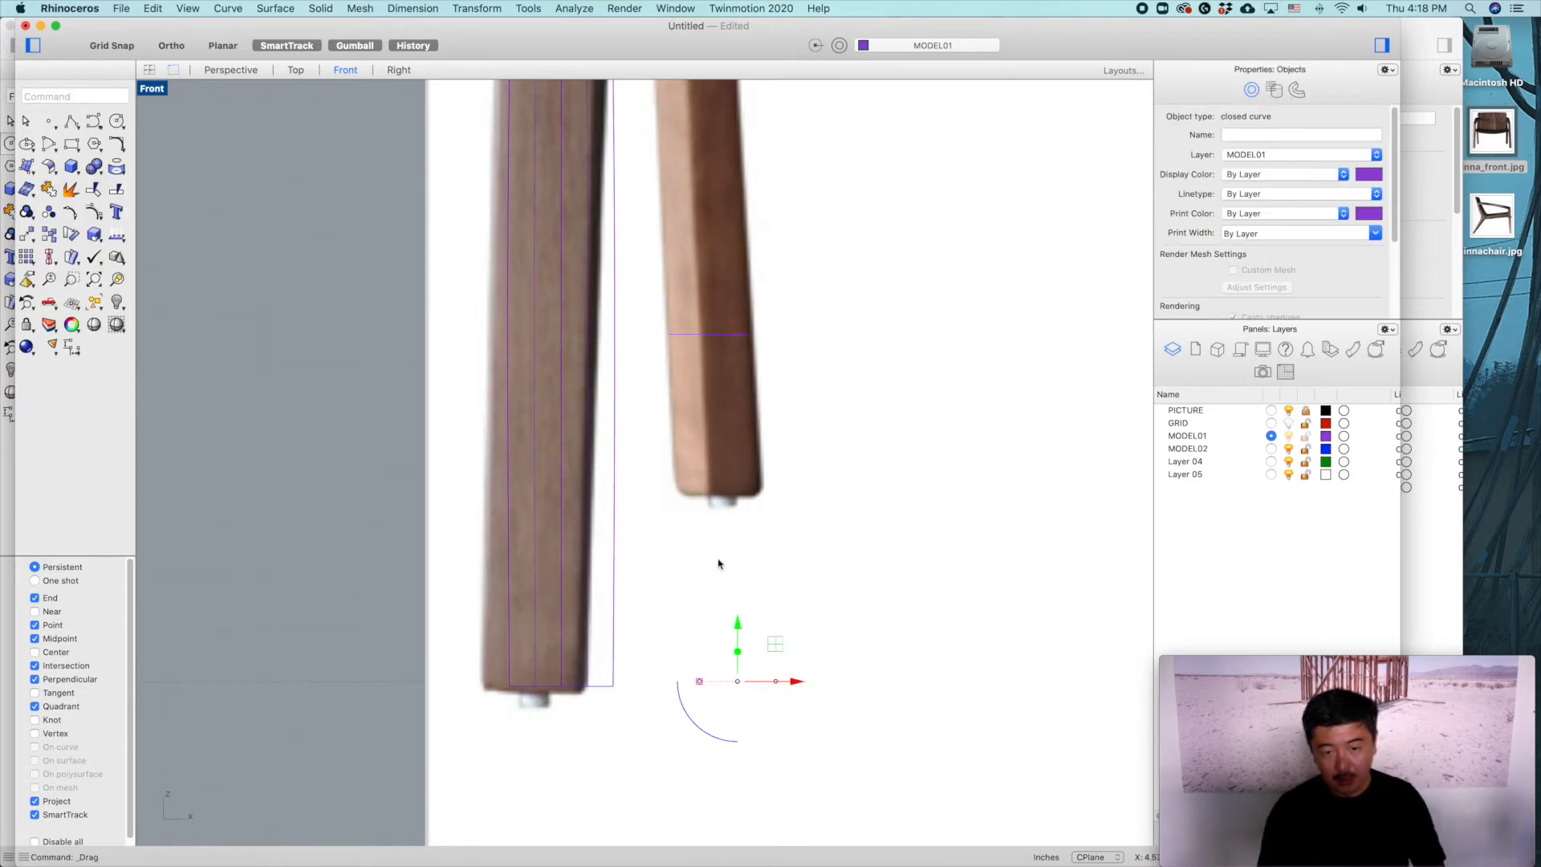
Step: Clear the selection and hide the PICTURE layer so the chair frame and leg profile curves stand alone in perspective
{"action": "left_click", "coordinate": [738, 537]}
{"action": "scroll", "coordinate": [738, 539], "scroll_direction": "down", "scroll_amount": 8}
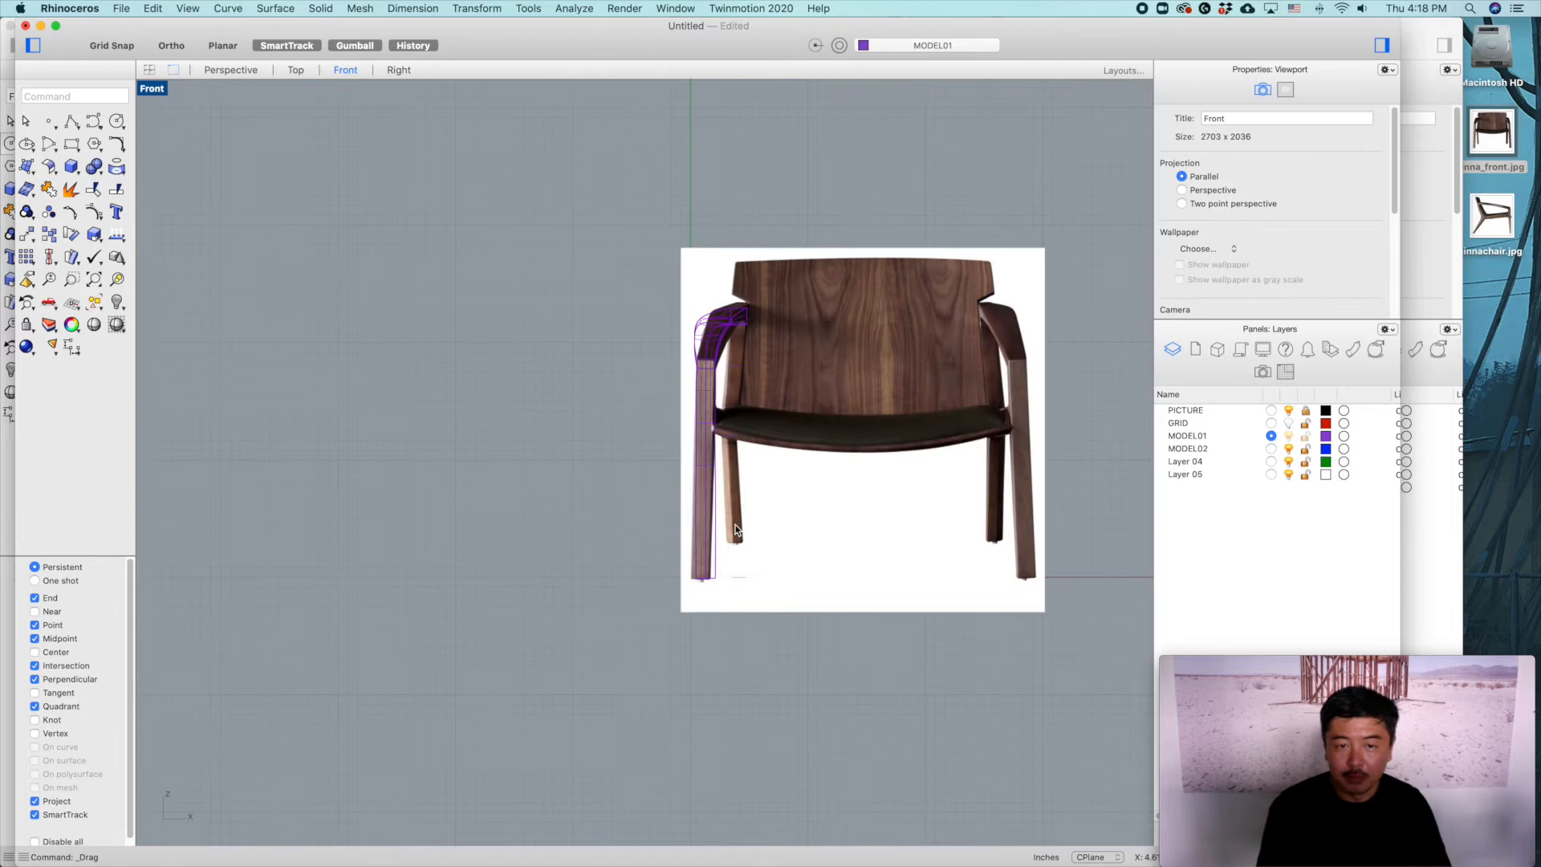
{"action": "double_click", "coordinate": [154, 89]}
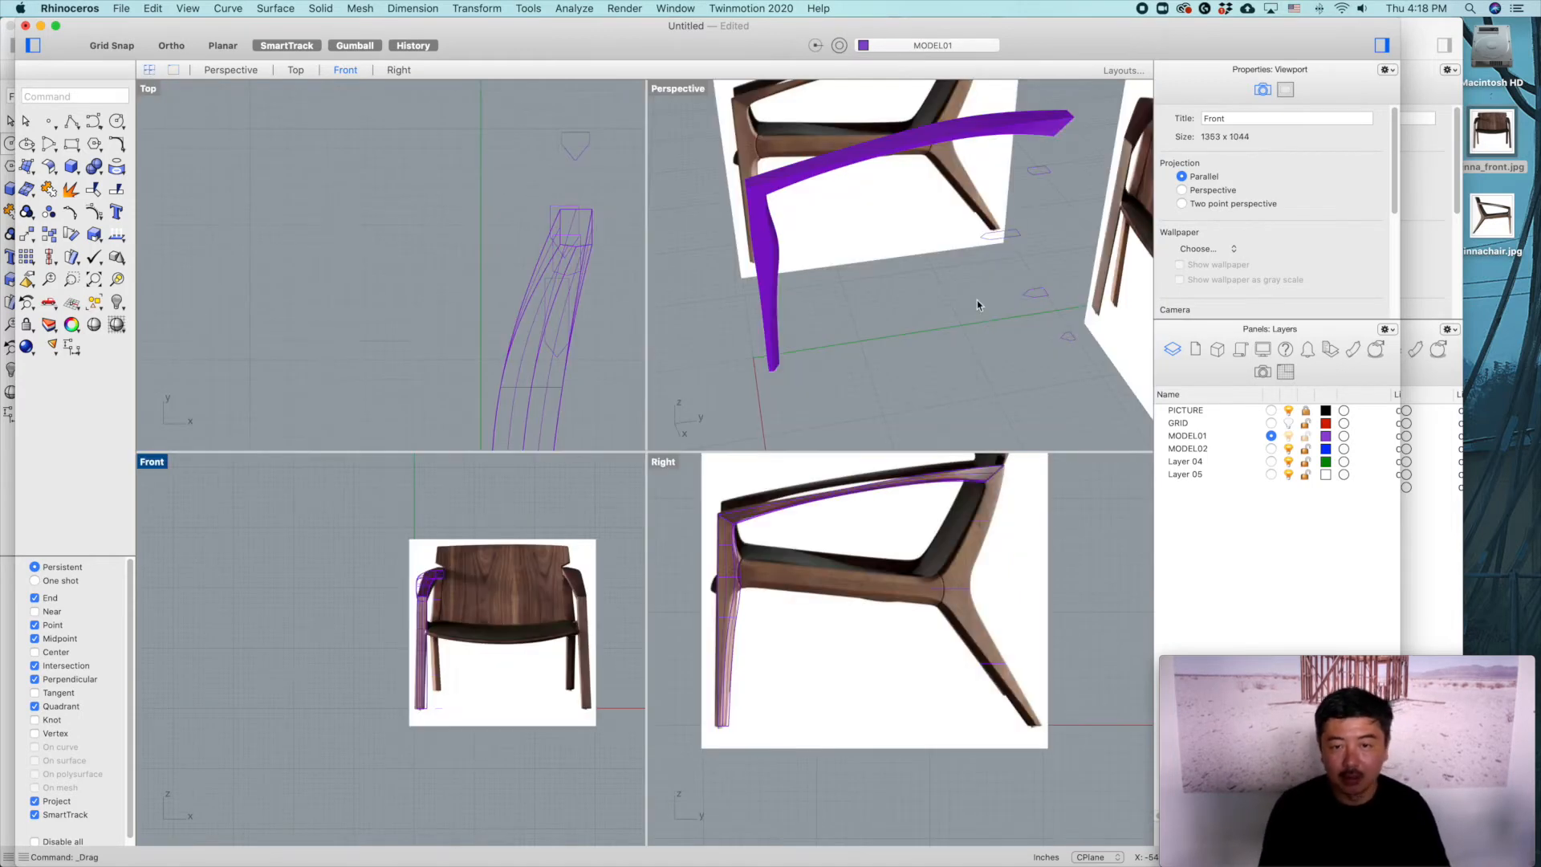
{"action": "right_click_drag", "start_coordinate": [1010, 311], "coordinate": [1022, 313]}
{"action": "right_click_drag", "start_coordinate": [879, 247], "coordinate": [893, 239]}
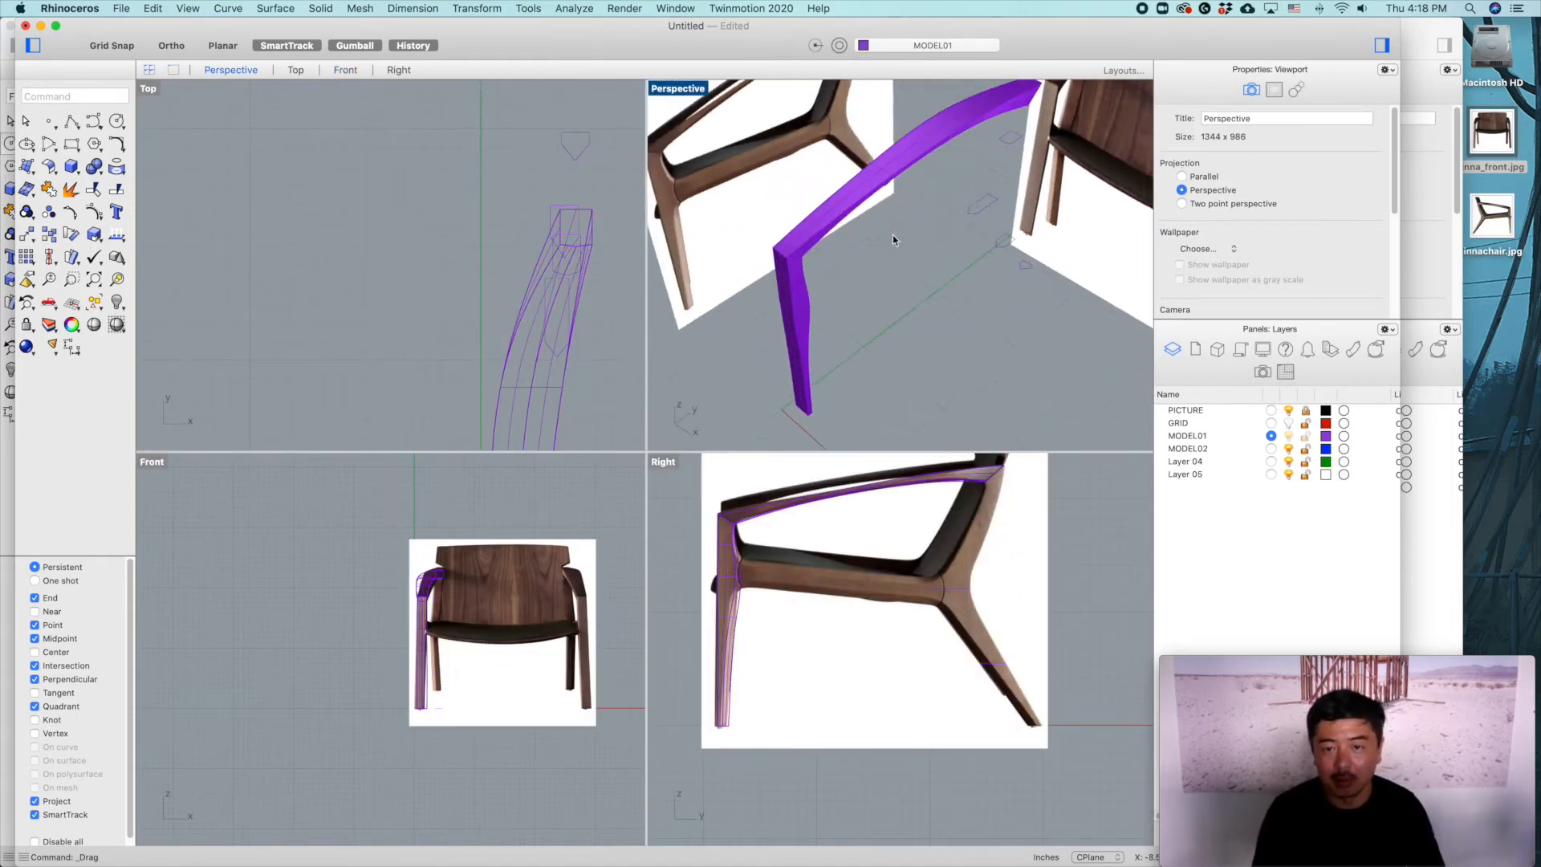
{"action": "double_click", "coordinate": [698, 89]}
{"action": "right_click_drag", "start_coordinate": [702, 309], "coordinate": [712, 468], "text": "shift"}
{"action": "scroll", "coordinate": [712, 468], "scroll_direction": "down", "scroll_amount": 2}
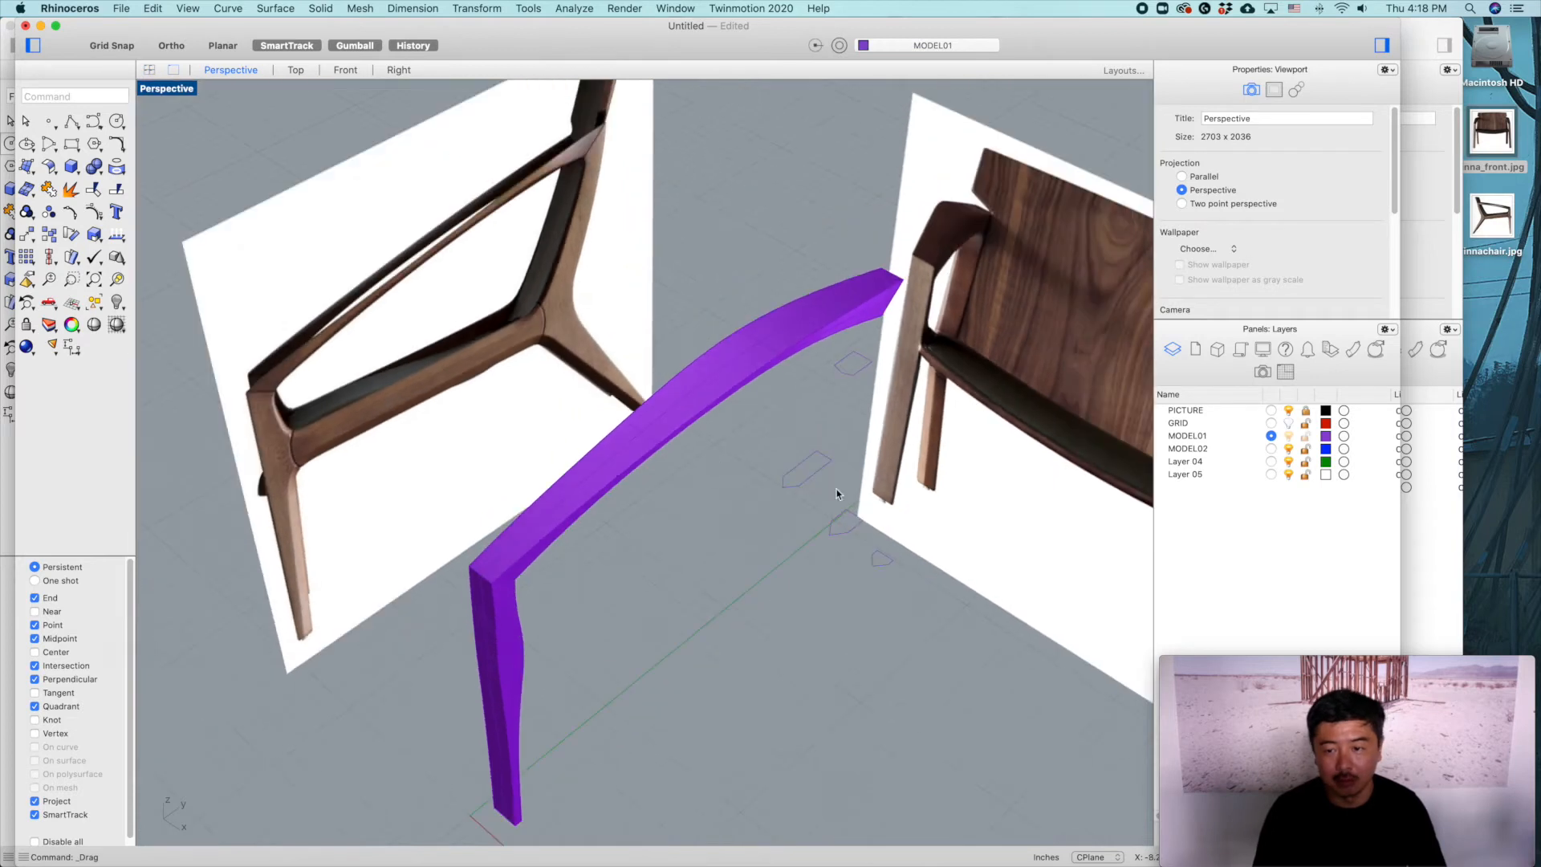
{"action": "left_click", "coordinate": [1289, 411]}
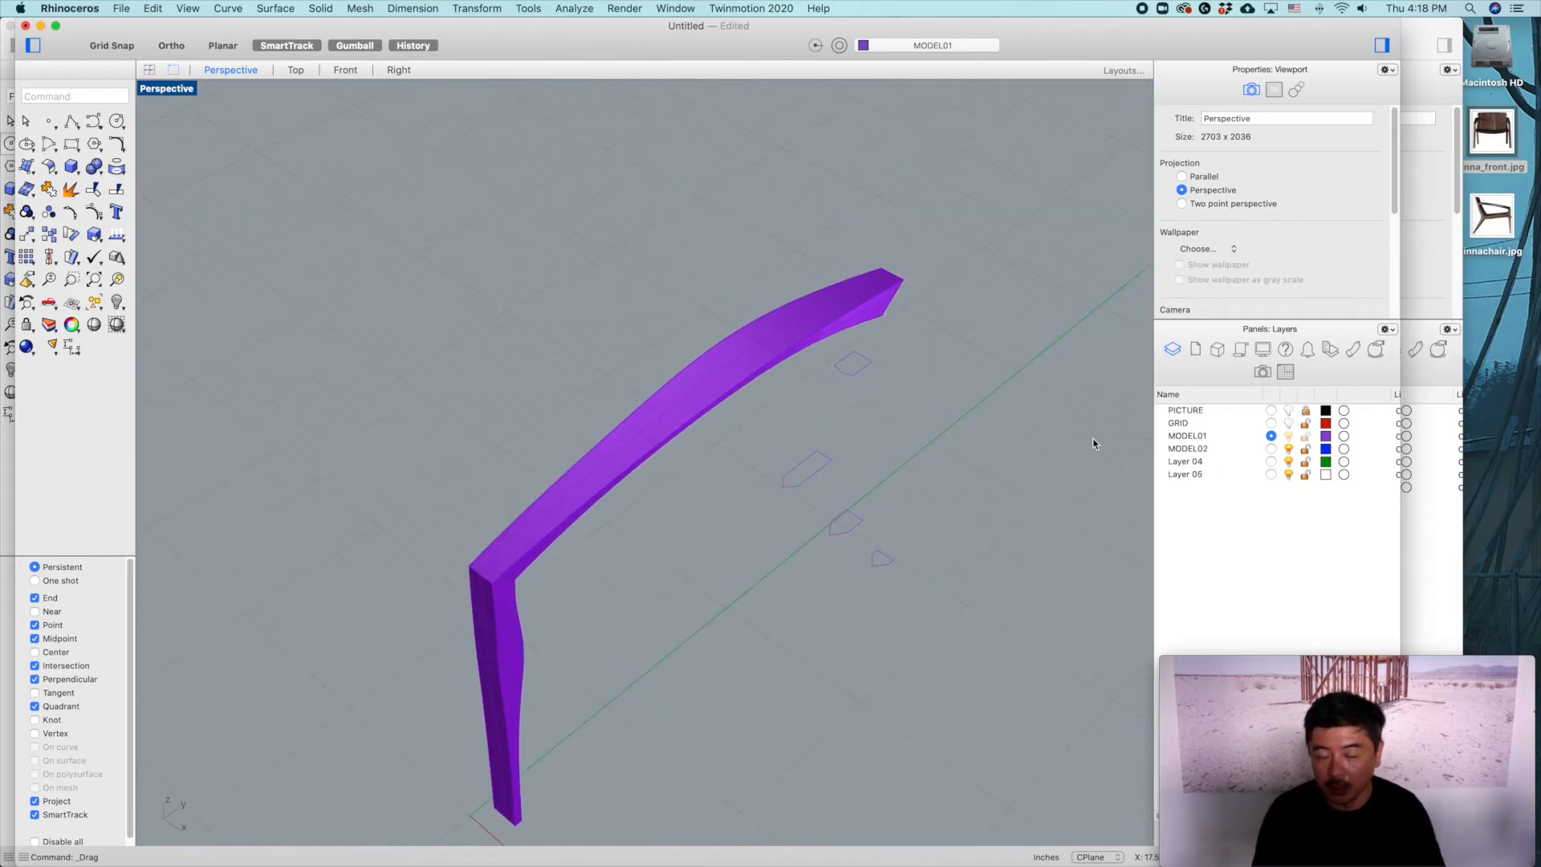
{"action": "right_click_drag", "start_coordinate": [1094, 440], "coordinate": [964, 432]}
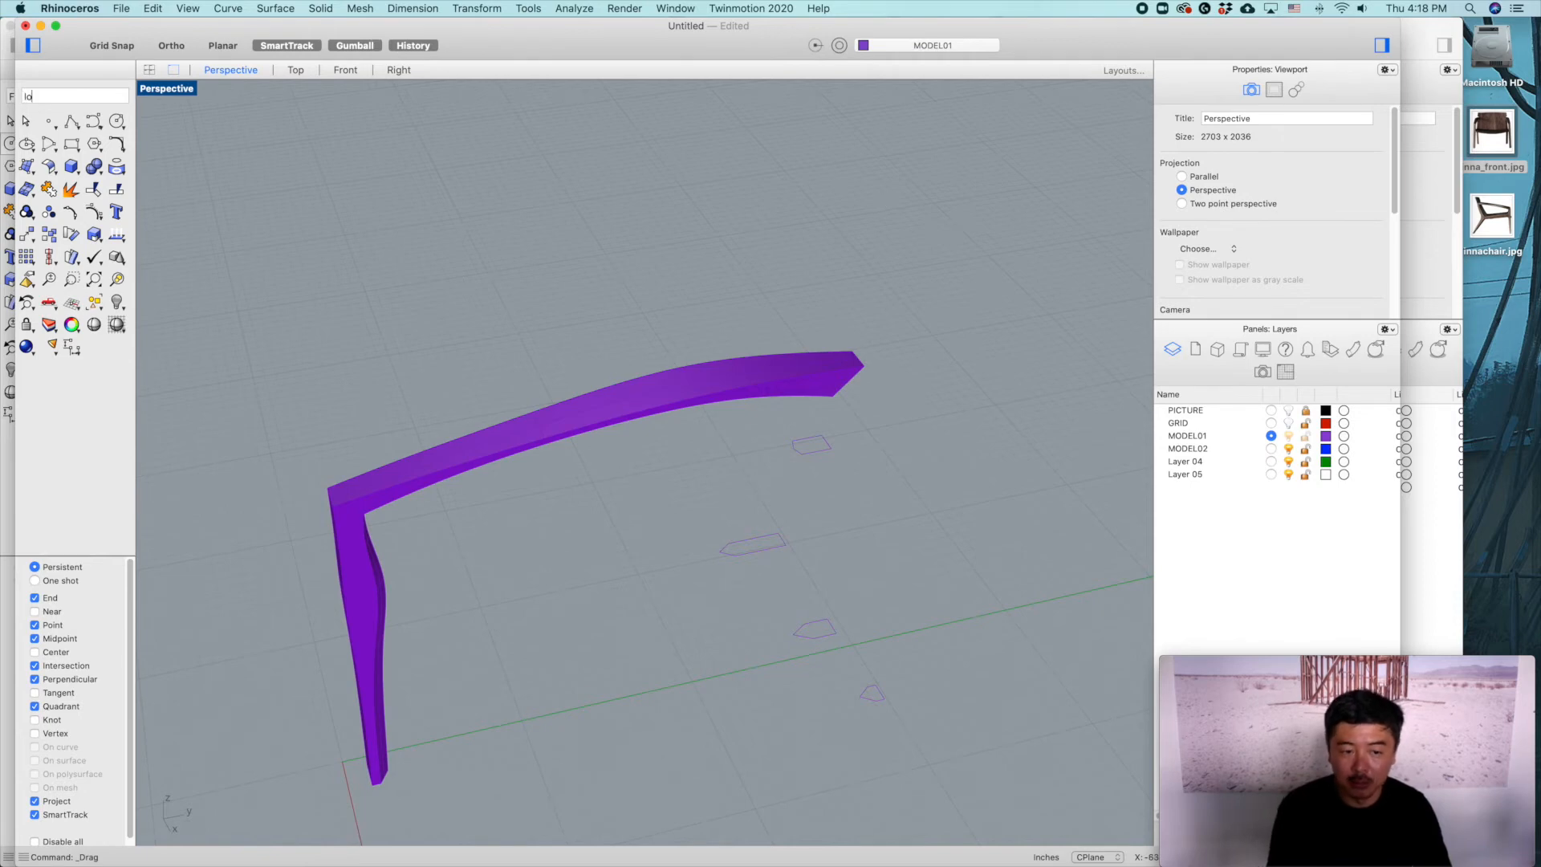
Step: Start a loft through the armrest's rear end curve and the four rear-leg profile curves below it
{"action": "type", "text": "Loft"}
{"action": "key", "text": "Return"}
{"action": "scroll", "coordinate": [825, 338], "scroll_direction": "up", "scroll_amount": 3}
{"action": "left_click", "coordinate": [880, 389]}
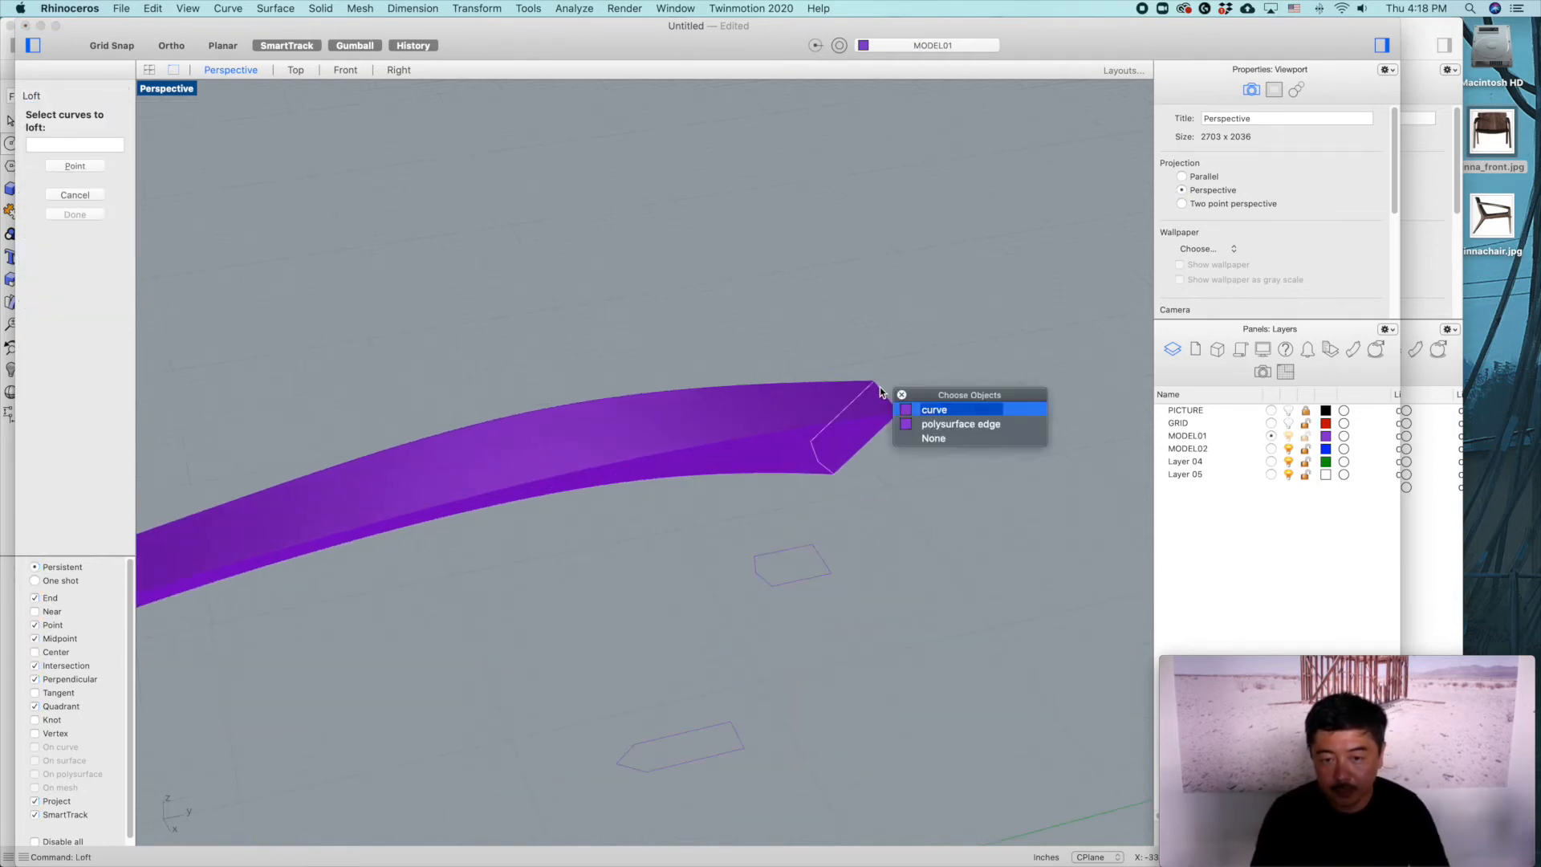
{"action": "left_click", "coordinate": [917, 412]}
{"action": "left_click", "coordinate": [812, 552]}
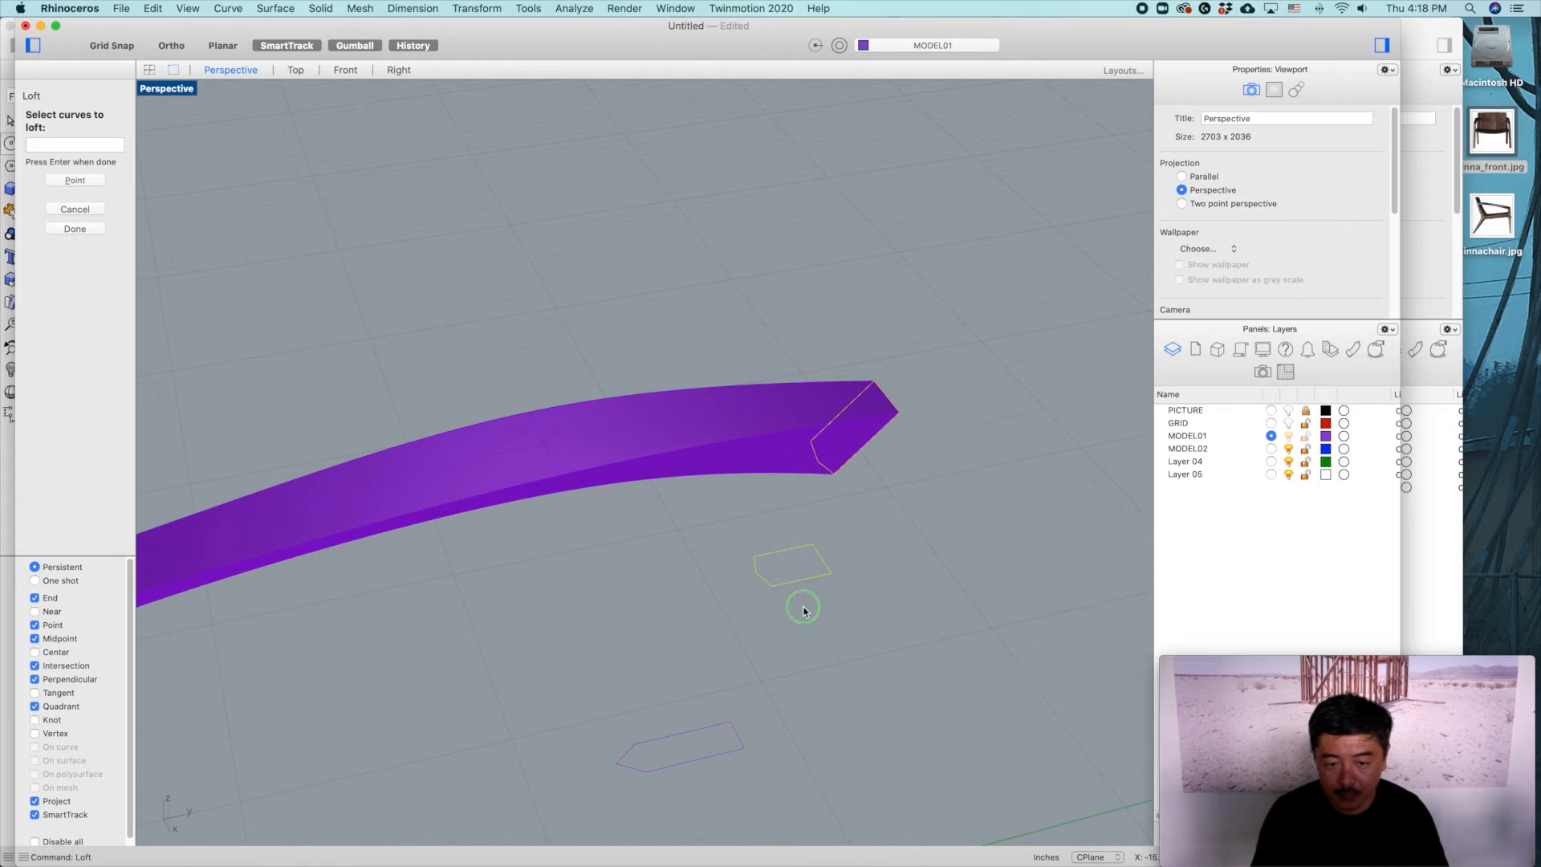
{"action": "scroll", "coordinate": [802, 620], "scroll_direction": "down", "scroll_amount": 5}
{"action": "left_click", "coordinate": [761, 549]}
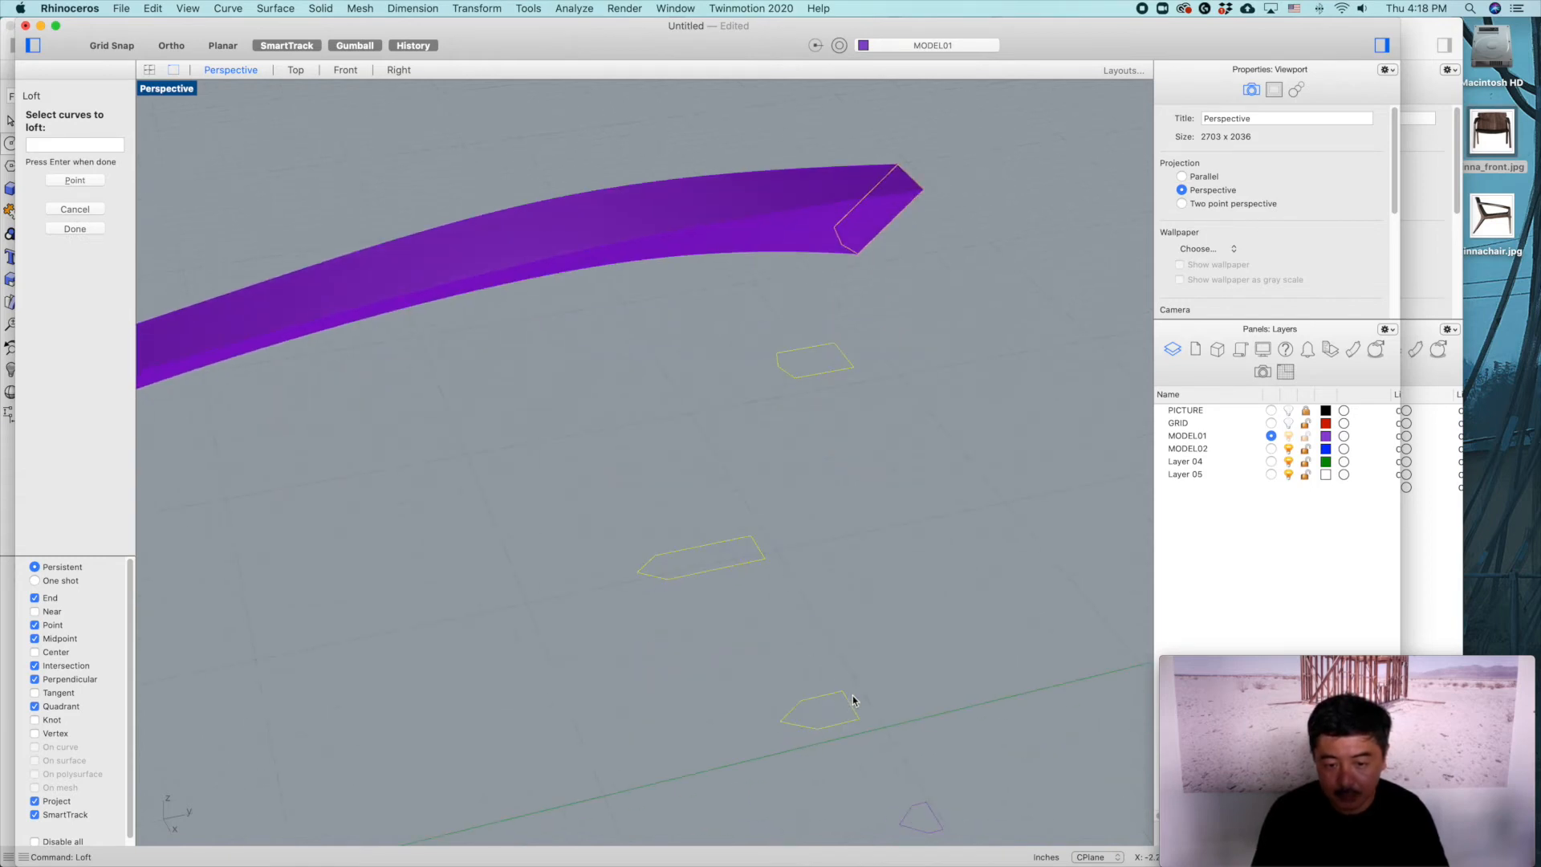
{"action": "scroll", "coordinate": [847, 698], "scroll_direction": "down", "scroll_amount": 5}
{"action": "key", "text": "Return"}
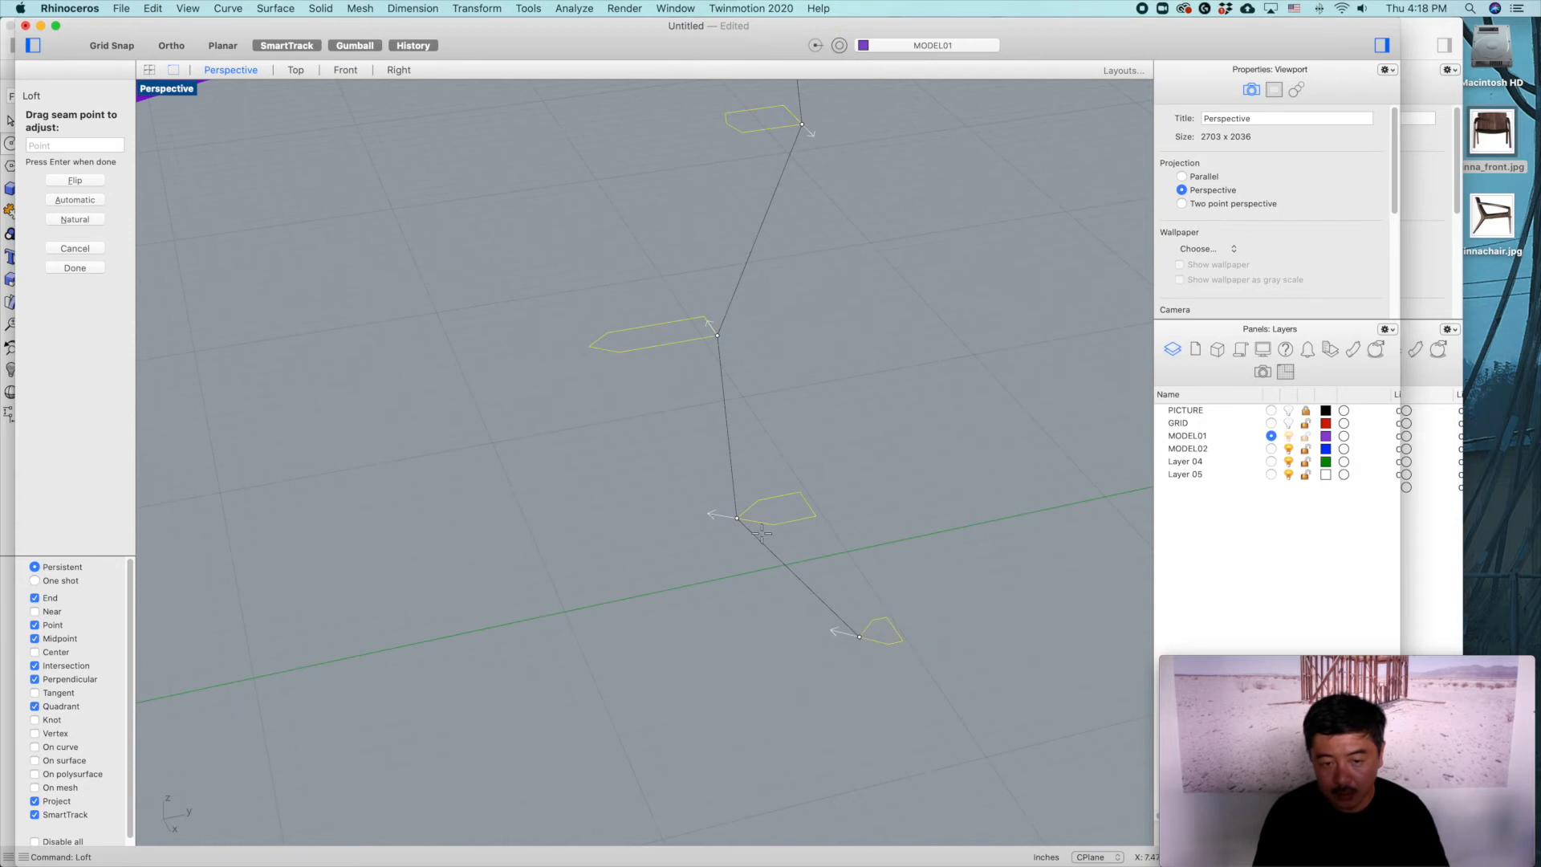
Step: Move the loft seam points on the middle and upper leg profiles to the same side as those below
{"action": "left_click_drag", "start_coordinate": [718, 335], "coordinate": [585, 346]}
{"action": "left_click", "coordinate": [606, 350]}
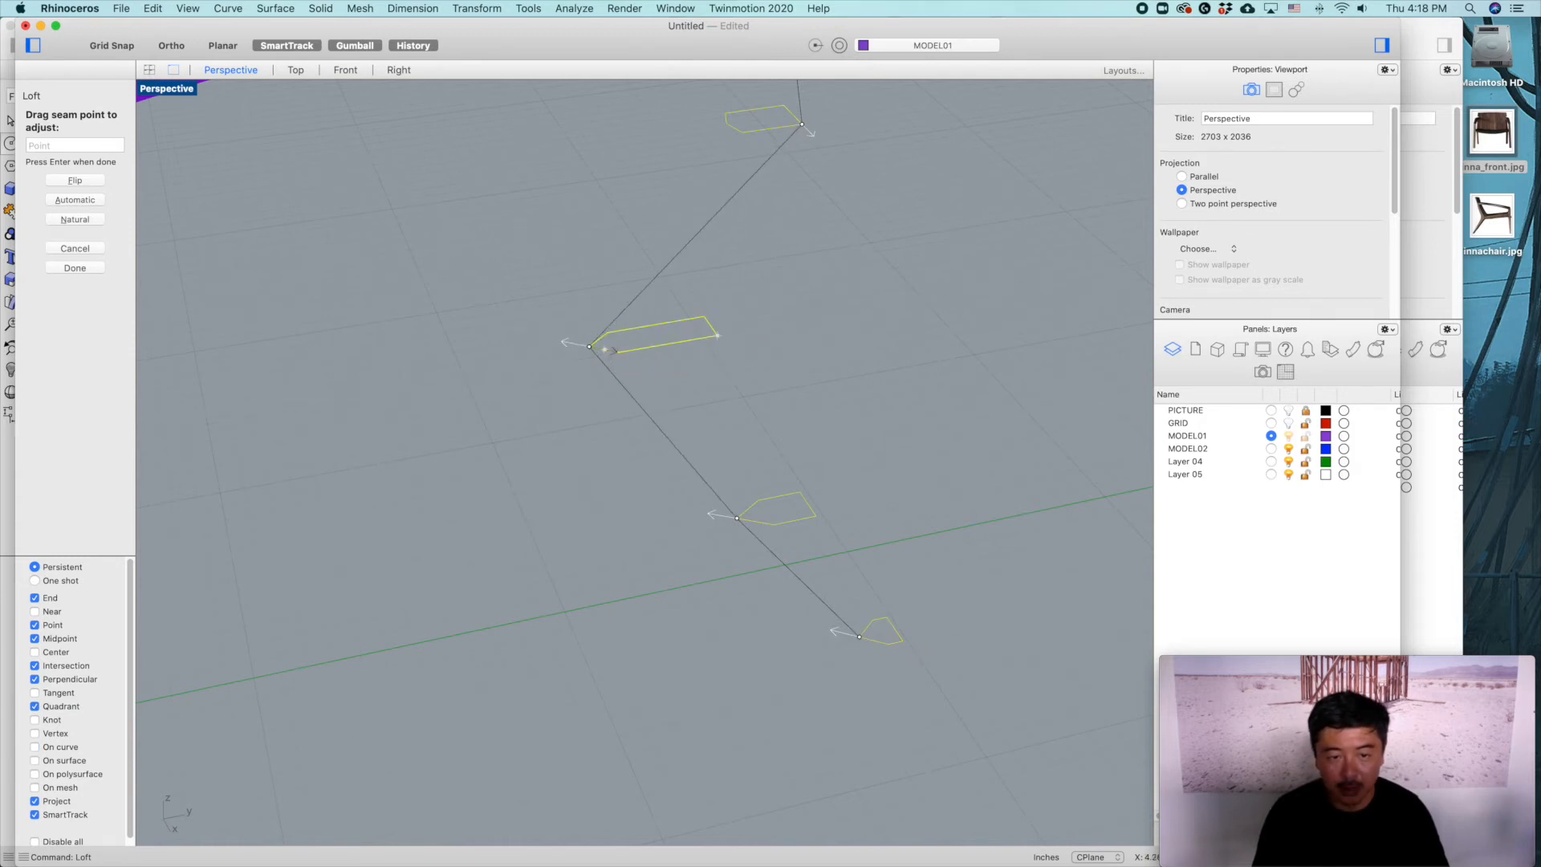
{"action": "right_click_drag", "start_coordinate": [847, 216], "coordinate": [840, 358], "text": "shift"}
{"action": "left_click_drag", "start_coordinate": [795, 276], "coordinate": [720, 275]}
{"action": "right_click_drag", "start_coordinate": [809, 171], "coordinate": [760, 204]}
{"action": "scroll", "coordinate": [915, 417], "scroll_direction": "down", "scroll_amount": 3}
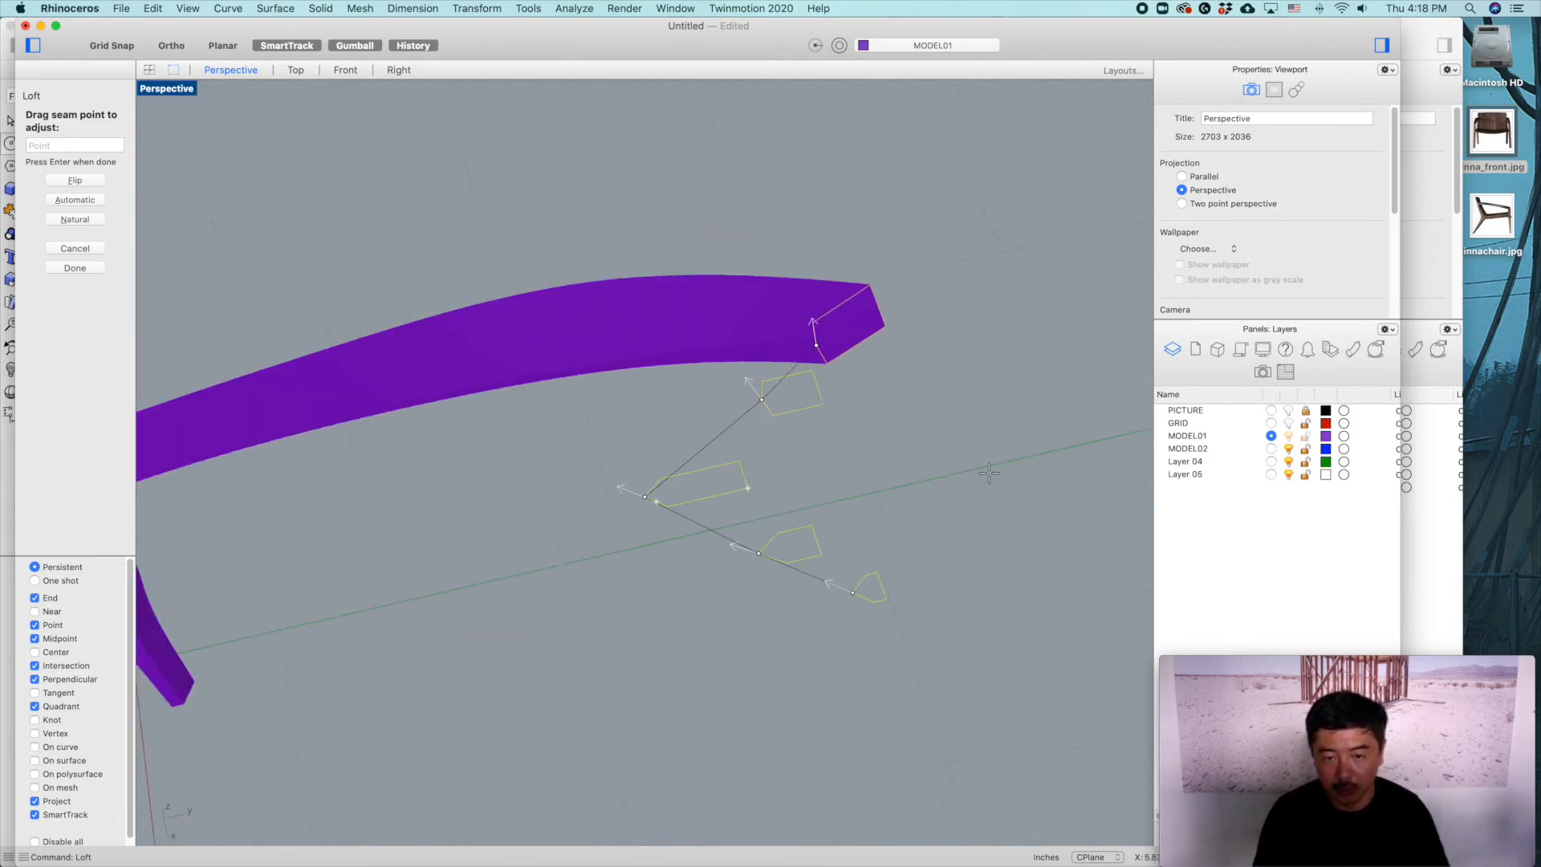
{"action": "right_click_drag", "start_coordinate": [988, 473], "coordinate": [924, 398], "text": "shift"}
Step: Create the rear leg loft with Normal style and cross-section curves set to Do not simplify
{"action": "key", "text": "Return"}
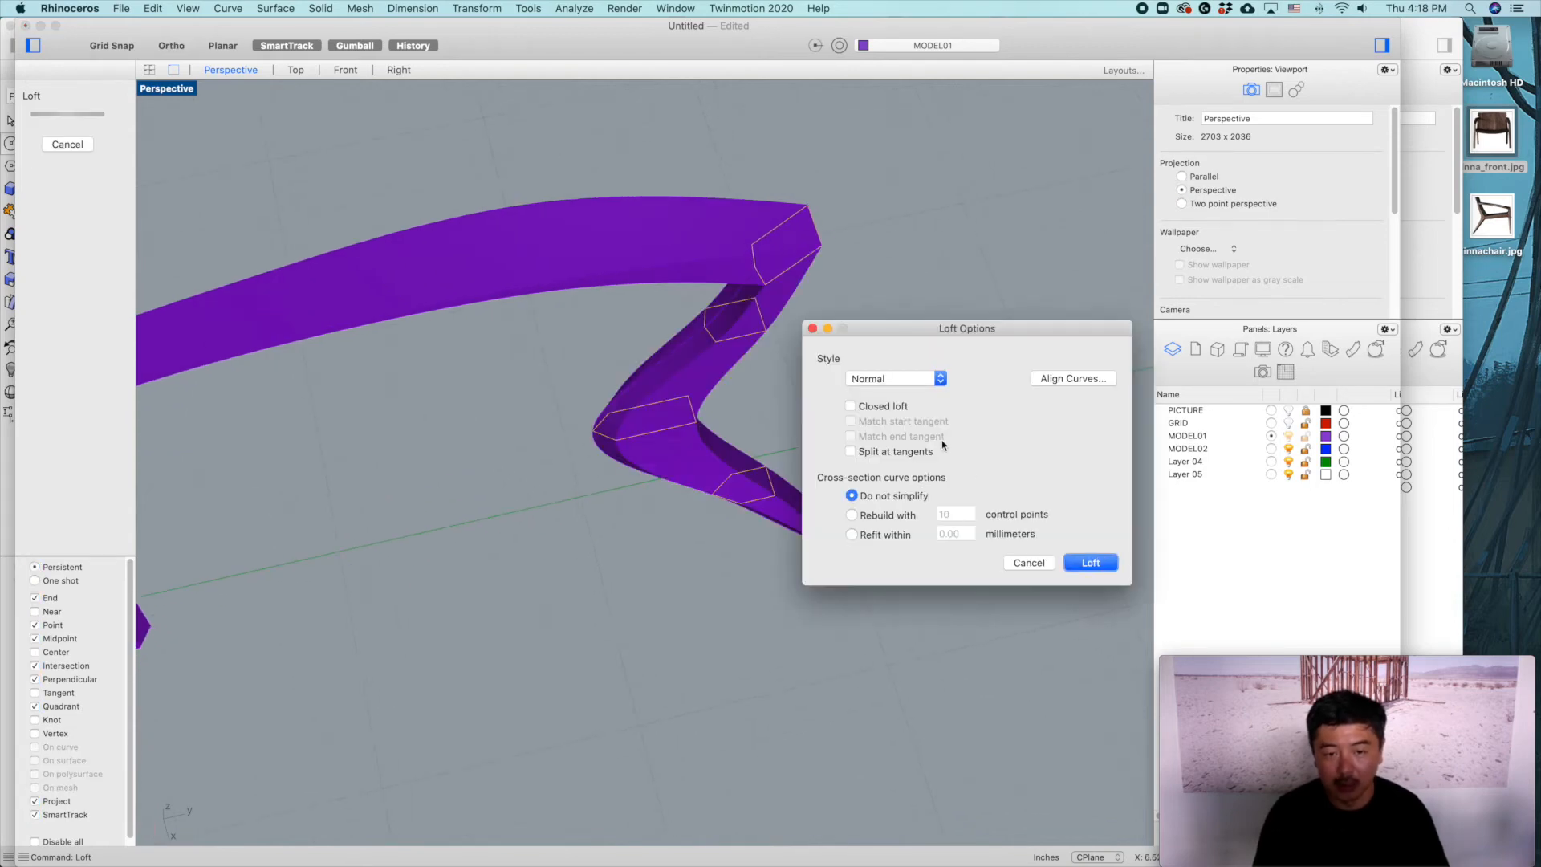
{"action": "left_click", "coordinate": [1090, 562]}
{"action": "right_click_drag", "start_coordinate": [926, 514], "coordinate": [979, 460]}
{"action": "scroll", "coordinate": [887, 478], "scroll_direction": "down", "scroll_amount": 3}
{"action": "right_click_drag", "start_coordinate": [769, 445], "coordinate": [795, 430]}
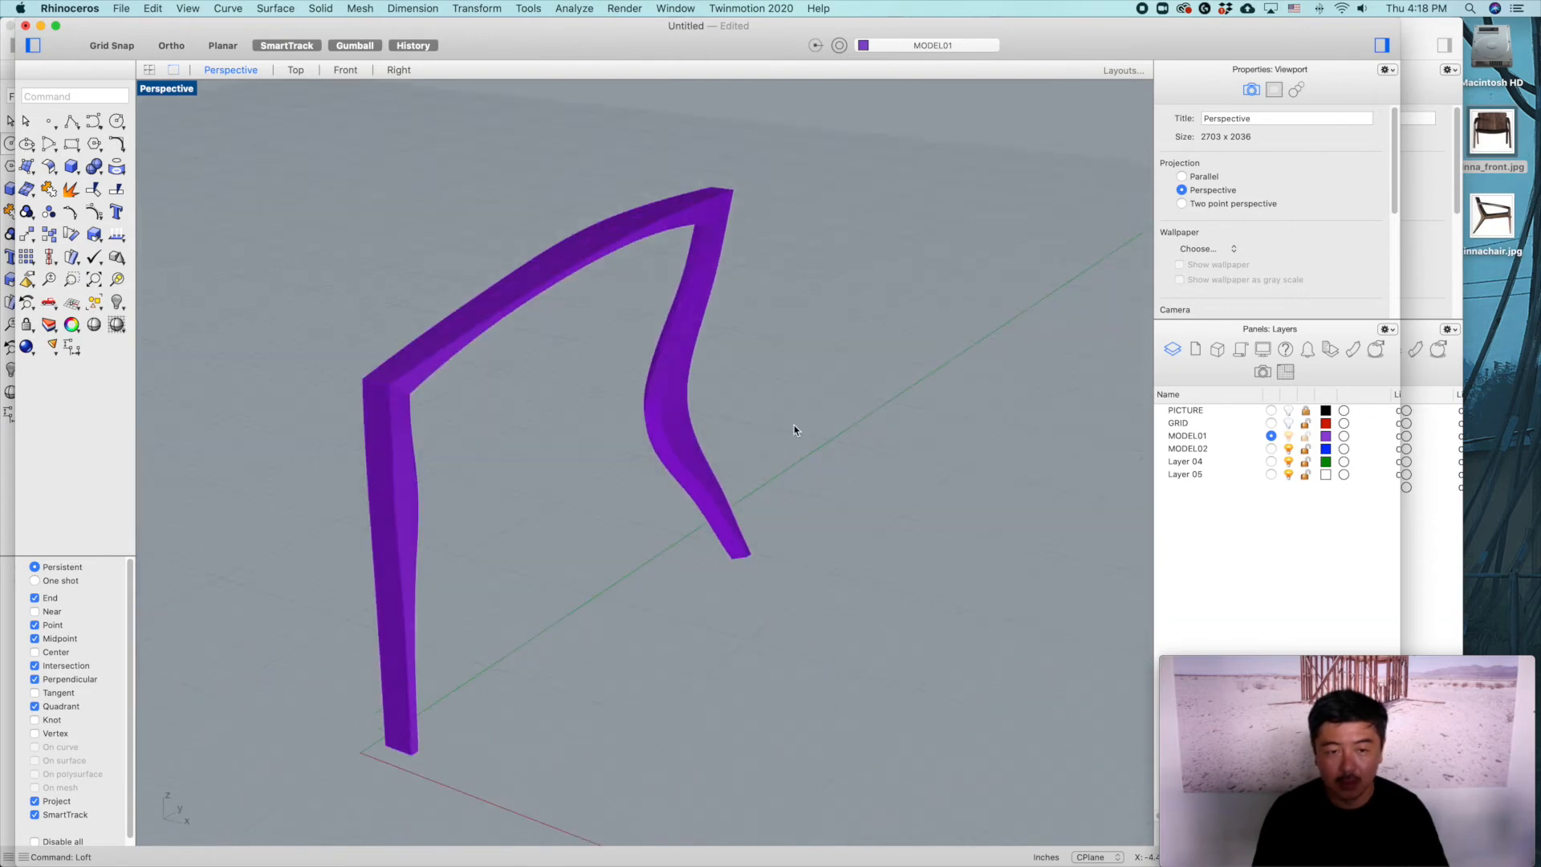
Step: Show the PICTURE layer and compare the lofted frame with the chair photos in the front and right views
{"action": "double_click", "coordinate": [159, 89]}
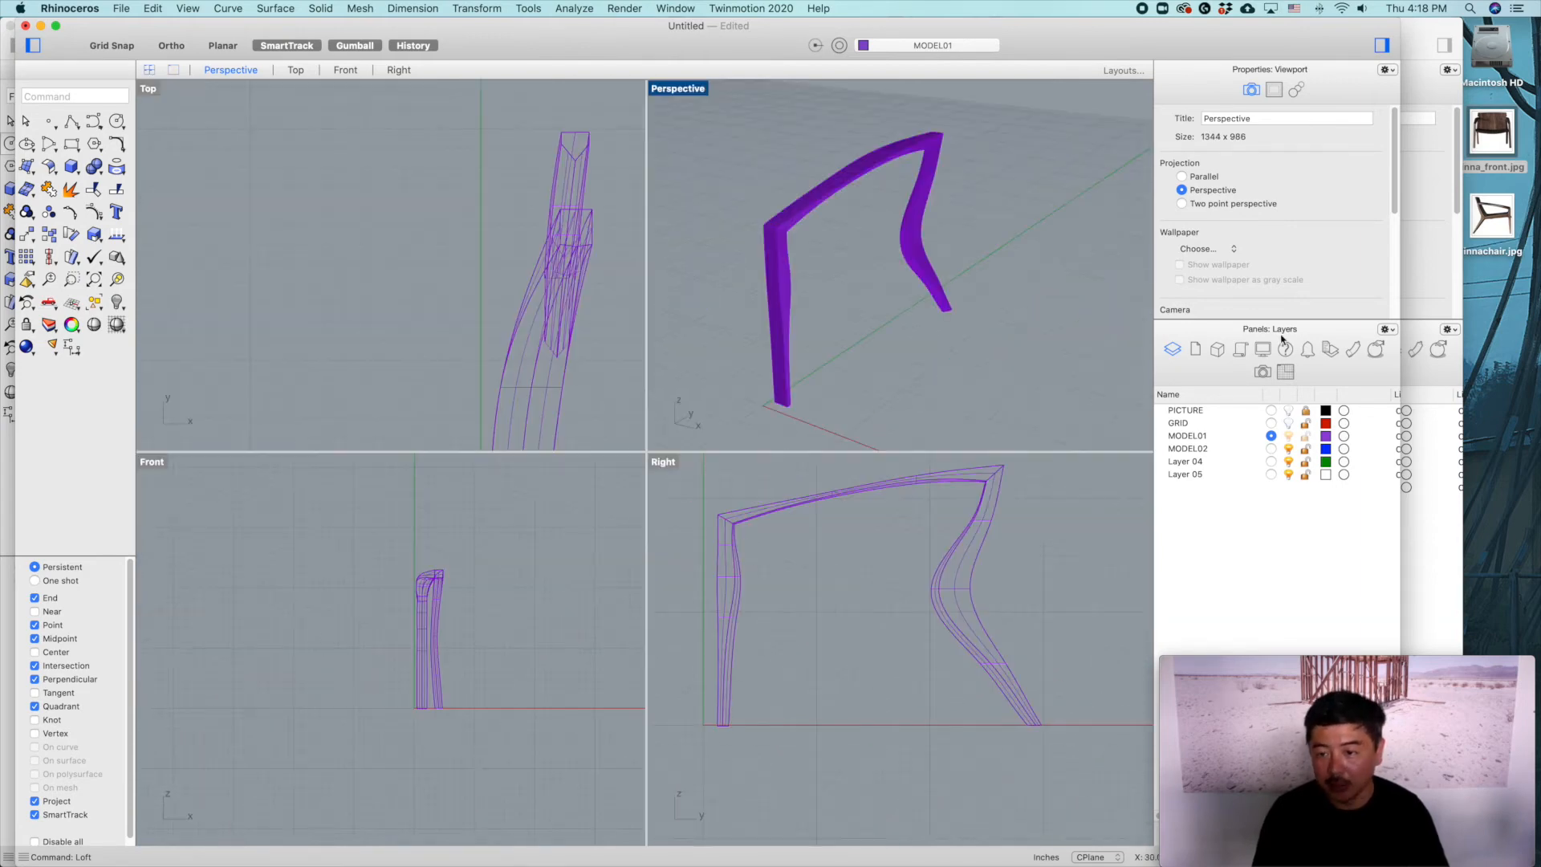
{"action": "left_click", "coordinate": [1289, 410]}
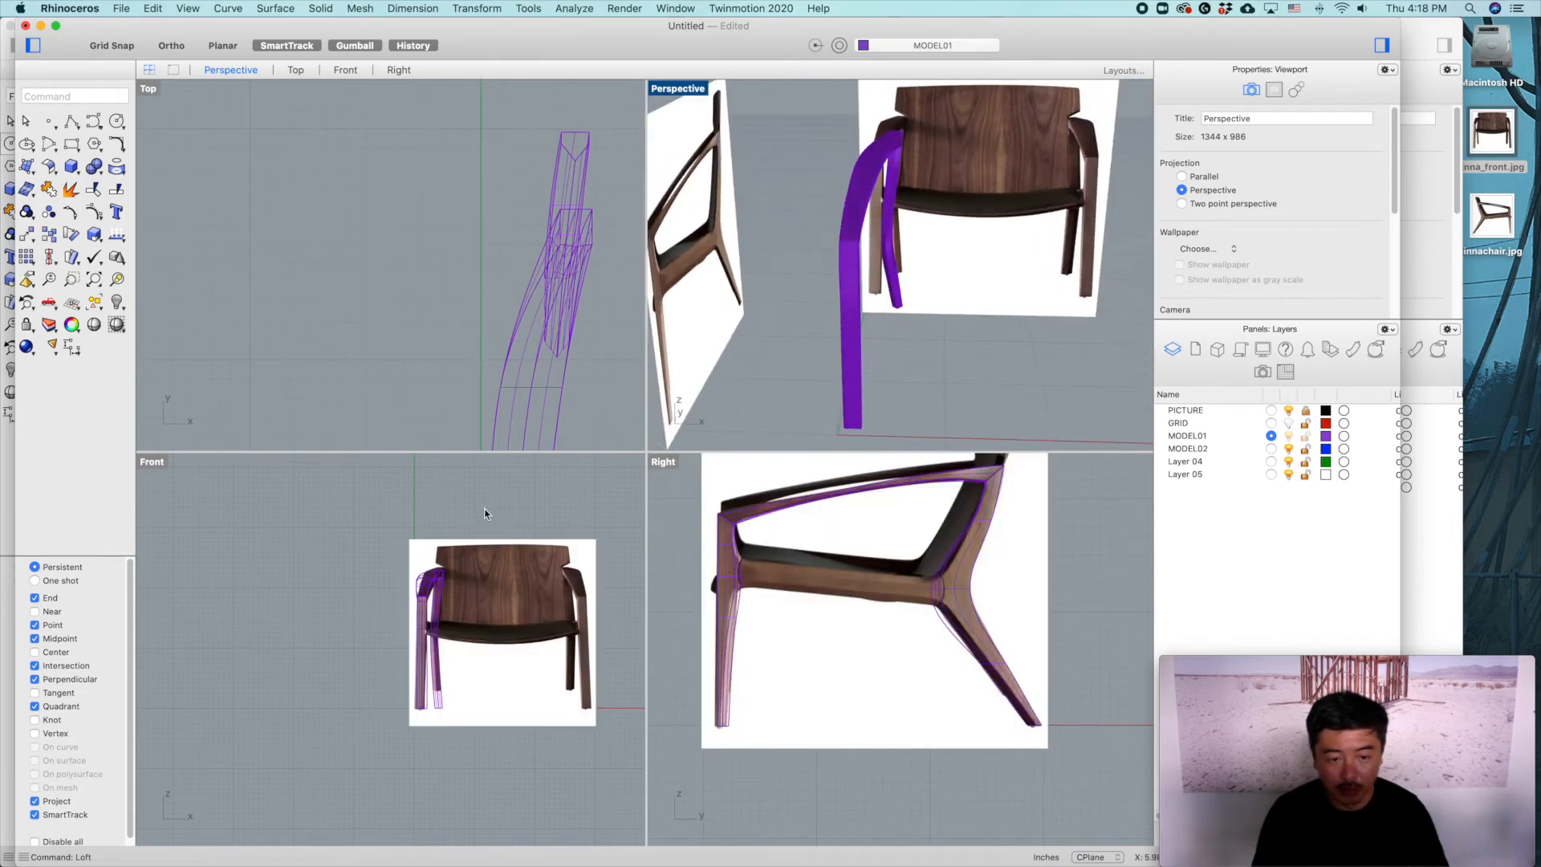
{"action": "scroll", "coordinate": [450, 619], "scroll_direction": "up", "scroll_amount": 5}
{"action": "mouse_move", "coordinate": [908, 414]}
{"action": "right_mouse_down"}
{"action": "mouse_move", "coordinate": [877, 378]}
{"action": "mouse_move", "coordinate": [901, 357]}
{"action": "mouse_move", "coordinate": [940, 376]}
{"action": "mouse_move", "coordinate": [781, 385]}
{"action": "mouse_move", "coordinate": [798, 426]}
{"action": "mouse_move", "coordinate": [859, 438]}
{"action": "mouse_move", "coordinate": [1069, 420]}
{"action": "mouse_move", "coordinate": [972, 426]}
{"action": "mouse_move", "coordinate": [973, 406]}
{"action": "mouse_move", "coordinate": [923, 434]}
{"action": "right_mouse_up"}
{"action": "scroll", "coordinate": [759, 610], "scroll_direction": "up", "scroll_amount": 8}
{"action": "scroll", "coordinate": [763, 554], "scroll_direction": "down", "scroll_amount": 3}
{"action": "double_click", "coordinate": [663, 462]}
{"action": "scroll", "coordinate": [685, 553], "scroll_direction": "down", "scroll_amount": 3}
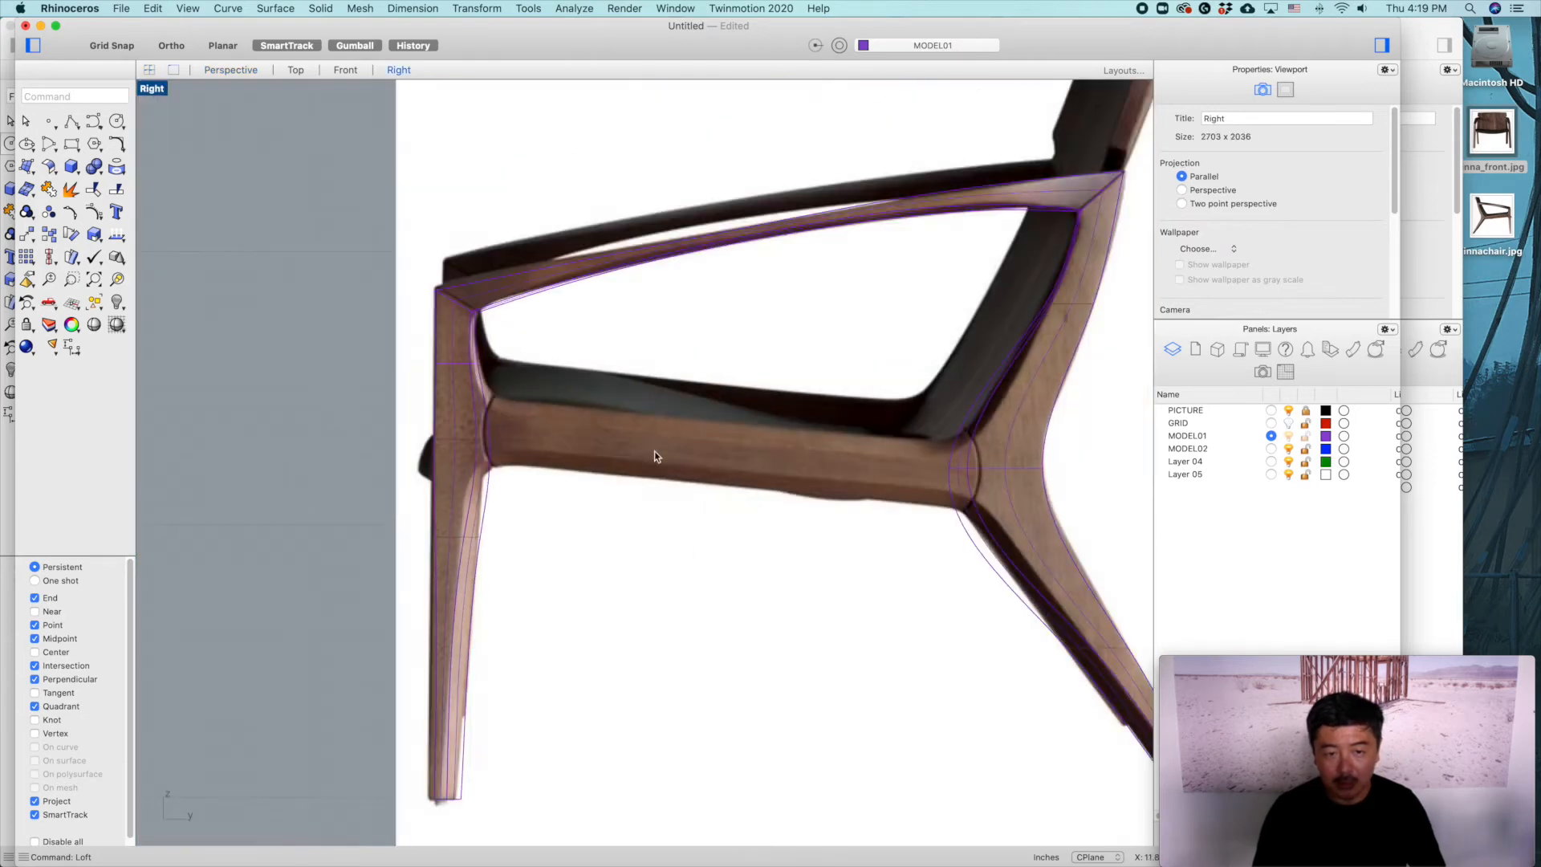
{"action": "scroll", "coordinate": [576, 439], "scroll_direction": "up", "scroll_amount": 3}
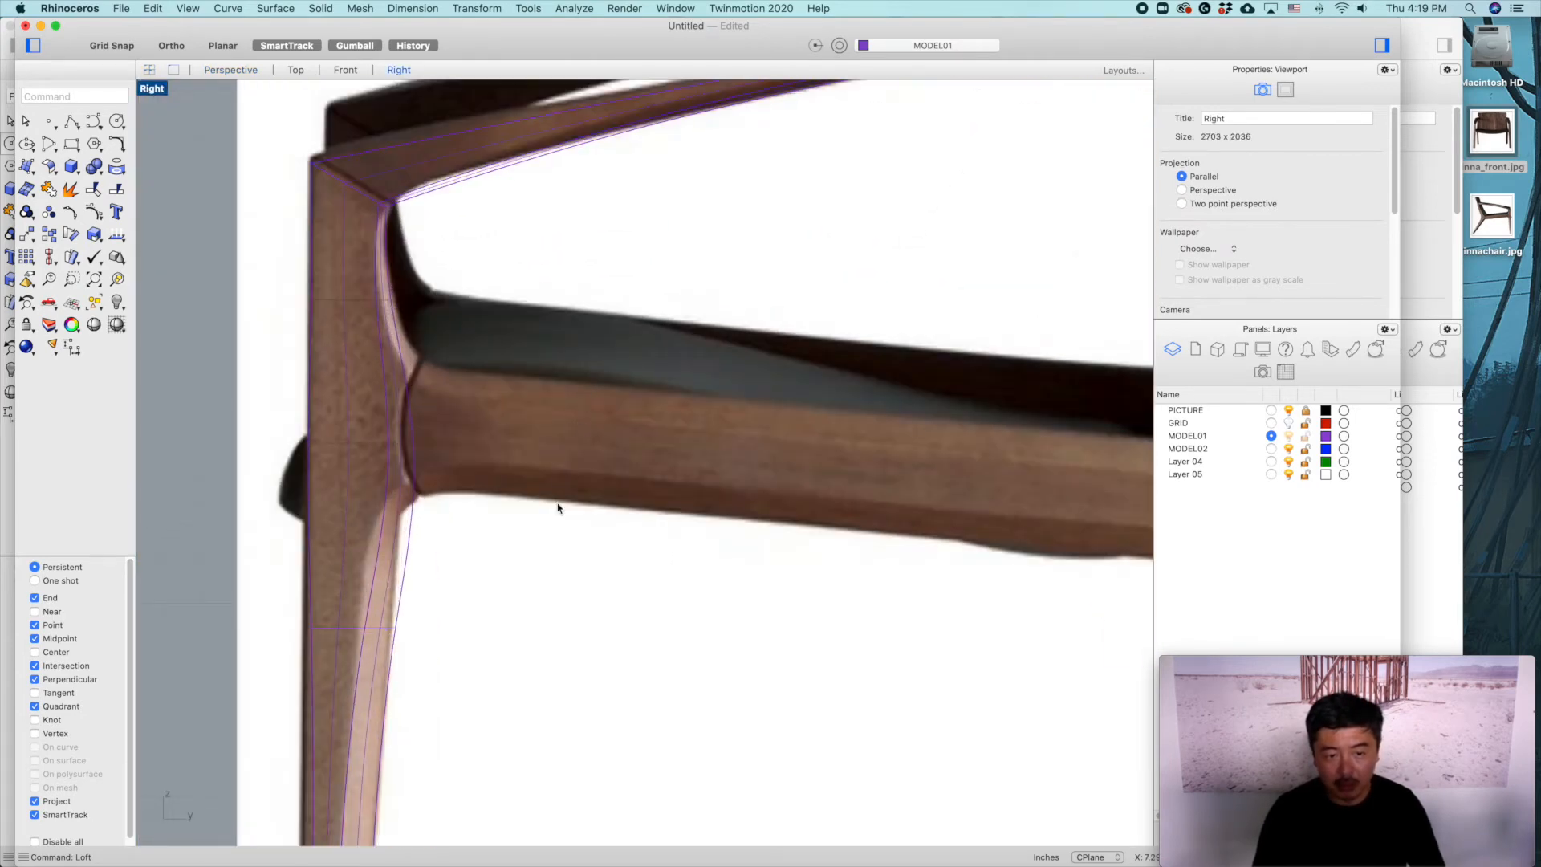
{"action": "scroll", "coordinate": [581, 487], "scroll_direction": "down", "scroll_amount": 5}
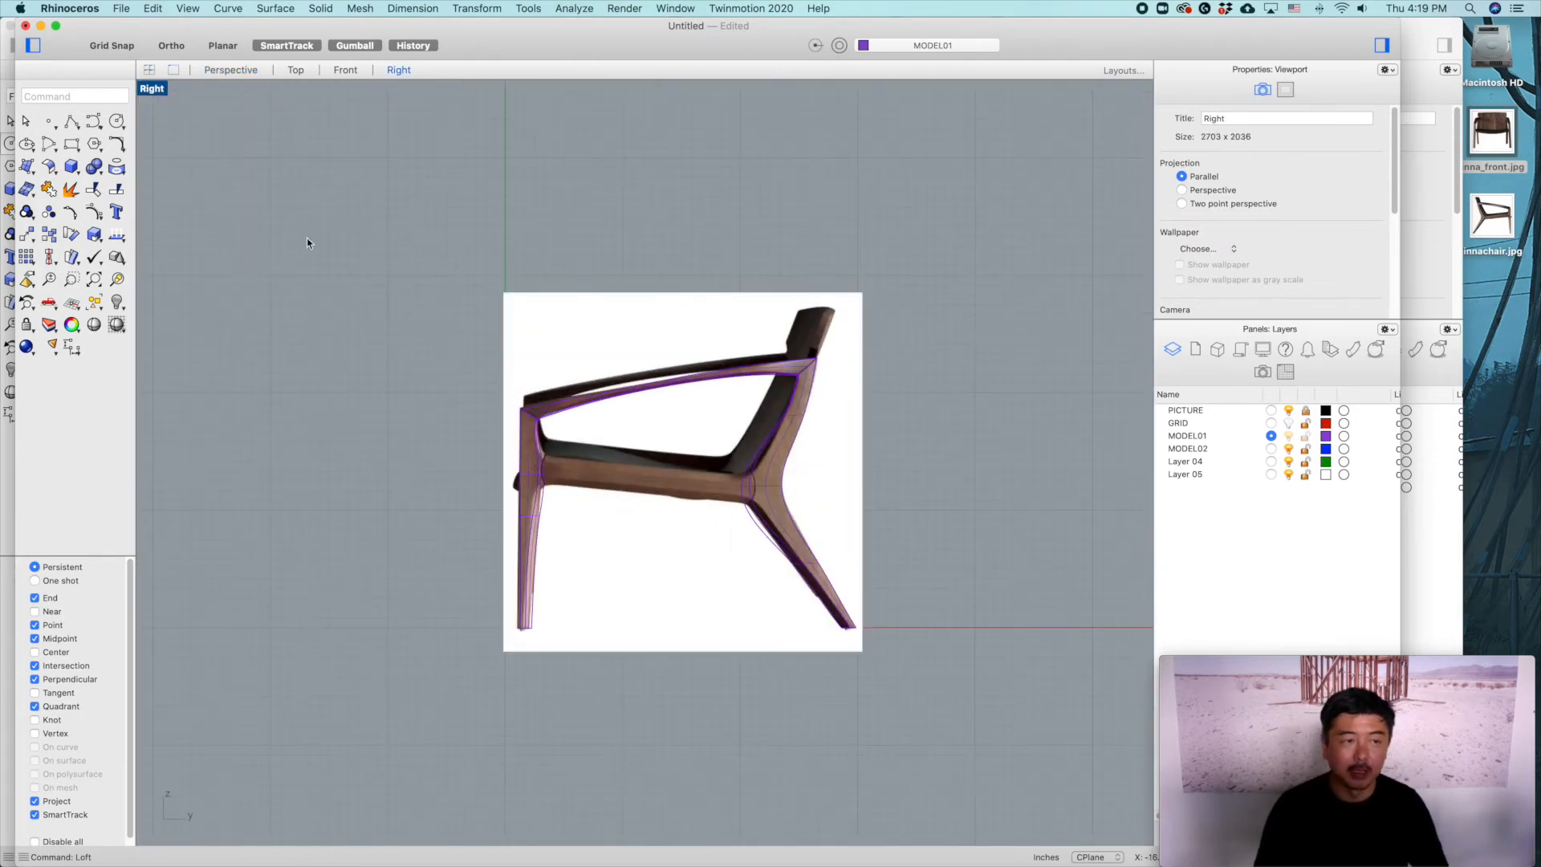
{"action": "double_click", "coordinate": [152, 90]}
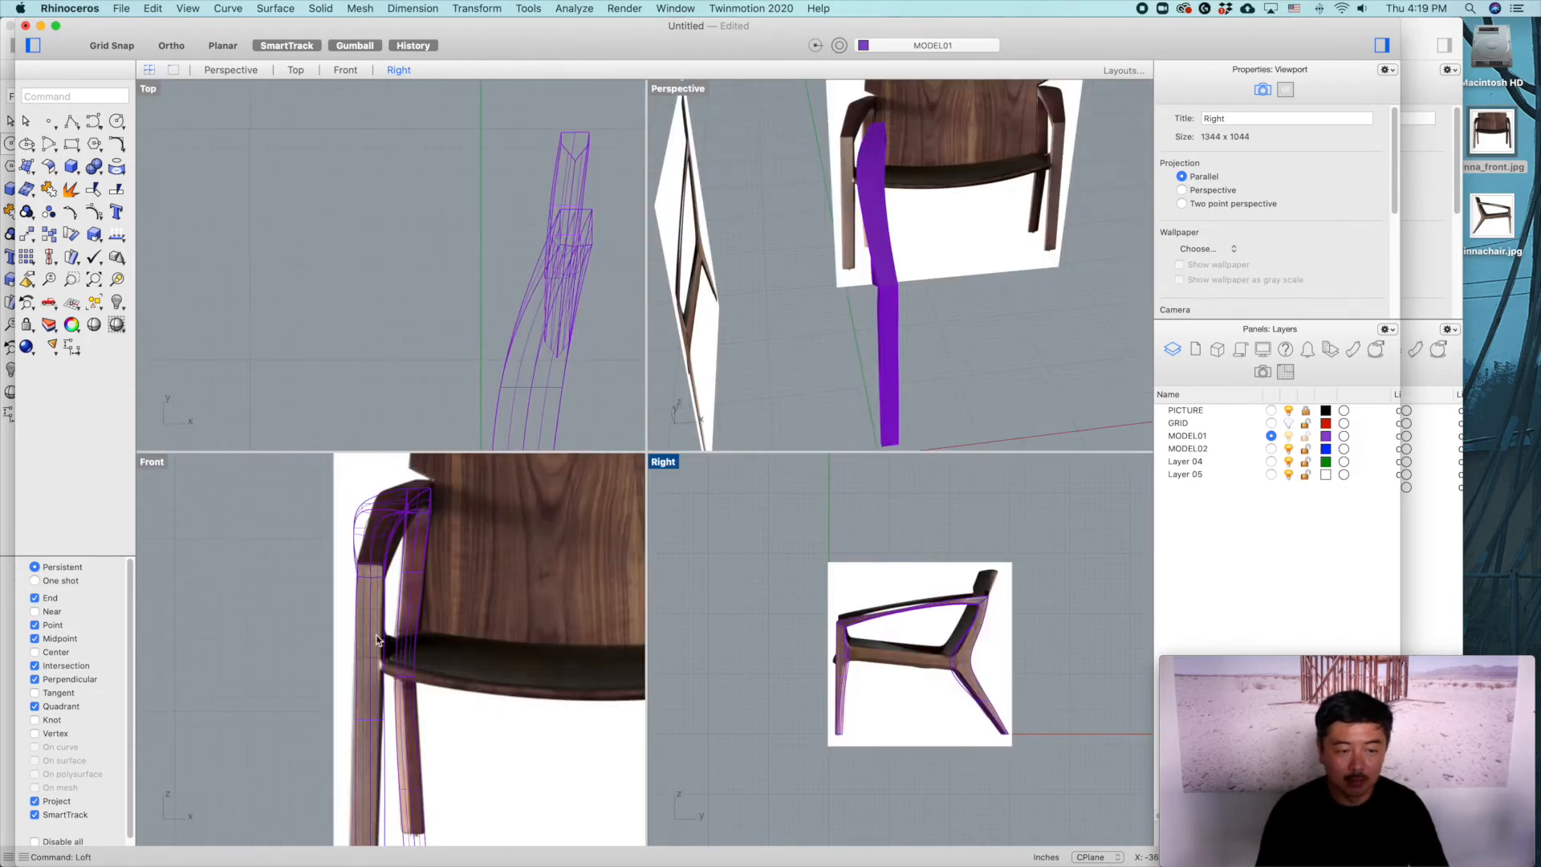
Step: Enable grid snap and draw an upright guide rectangle beside the chair photo in the front view
{"action": "right_click_drag", "start_coordinate": [377, 639], "coordinate": [529, 569]}
{"action": "double_click", "coordinate": [154, 462]}
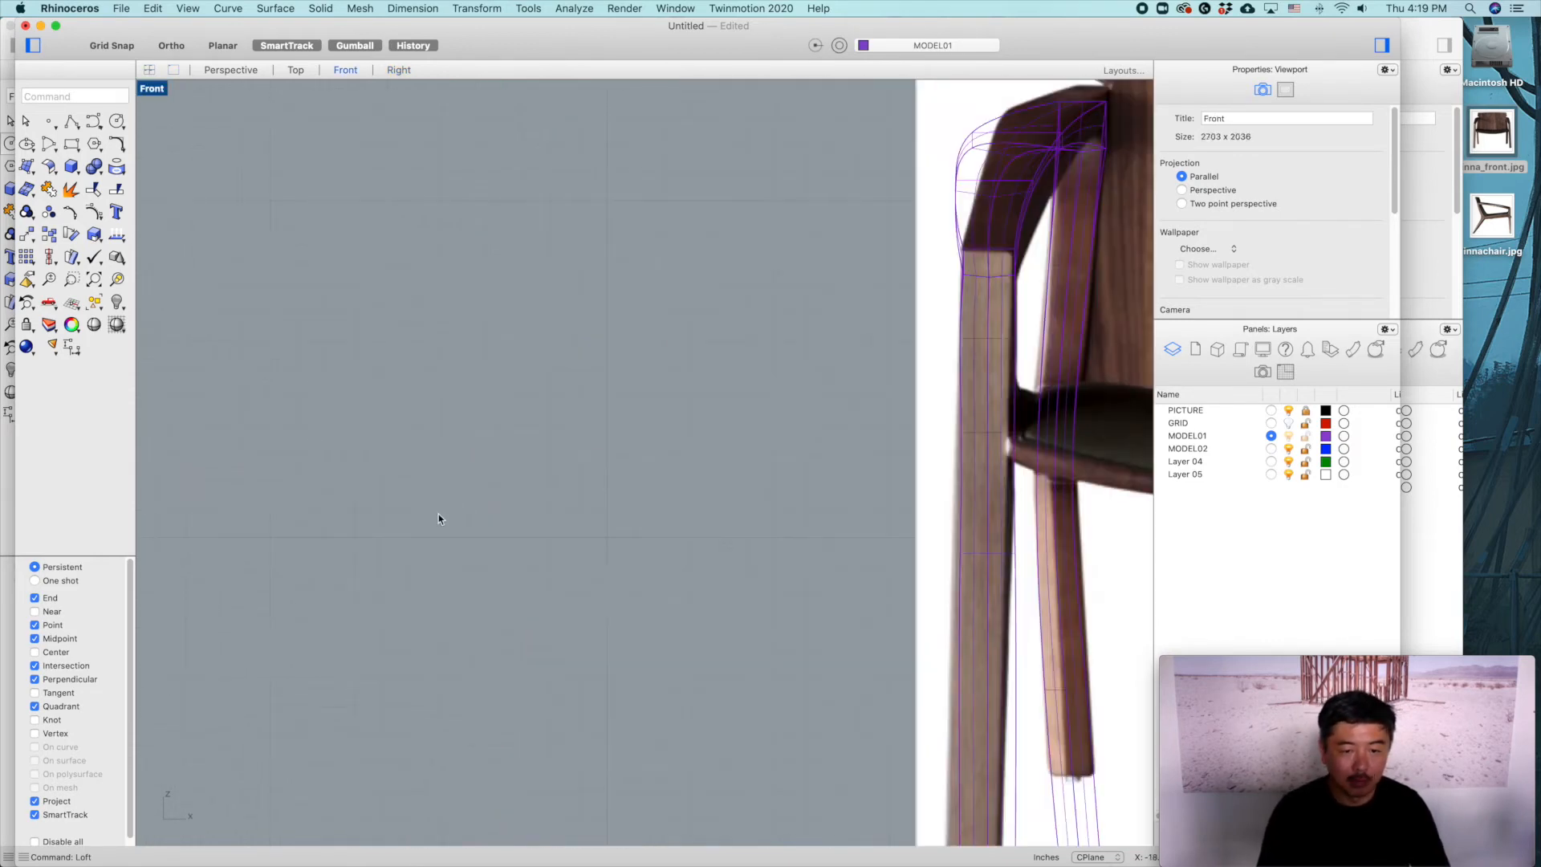
{"action": "left_click", "coordinate": [71, 143]}
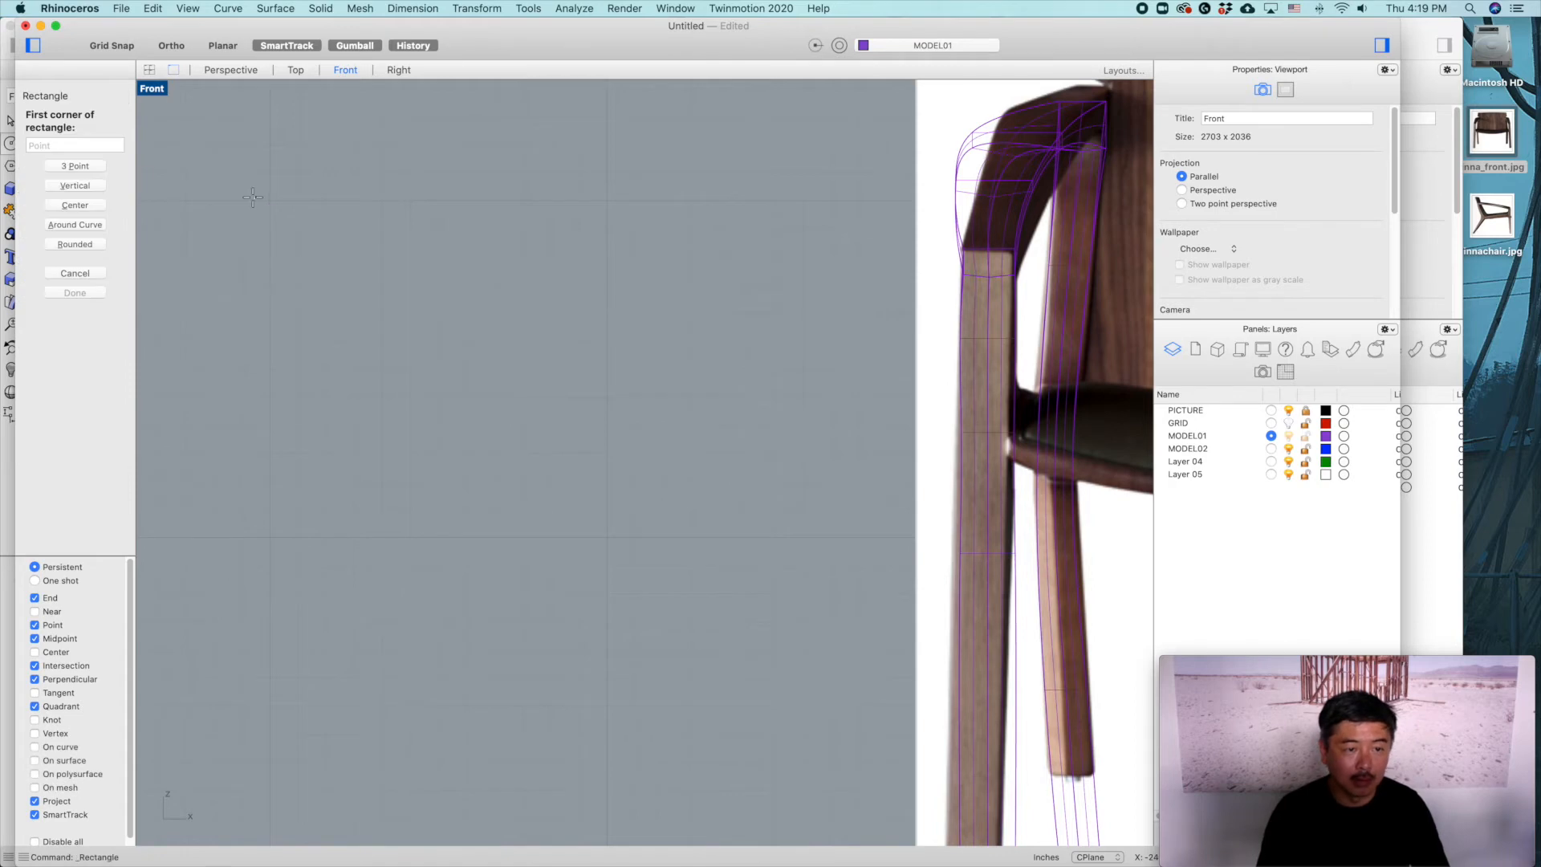
{"action": "left_click", "coordinate": [112, 45]}
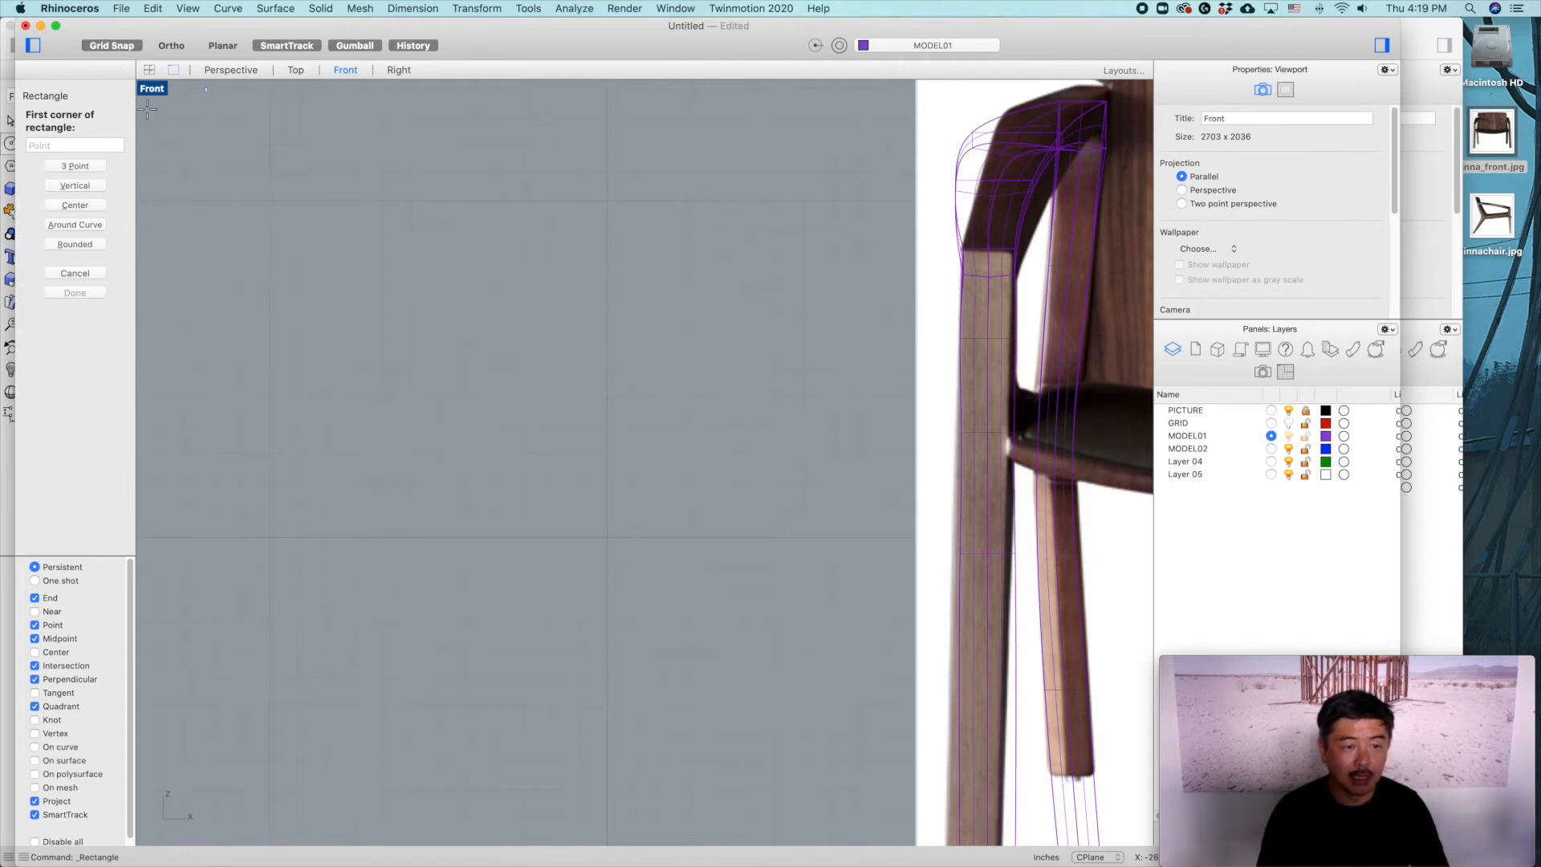
{"action": "left_click", "coordinate": [270, 261]}
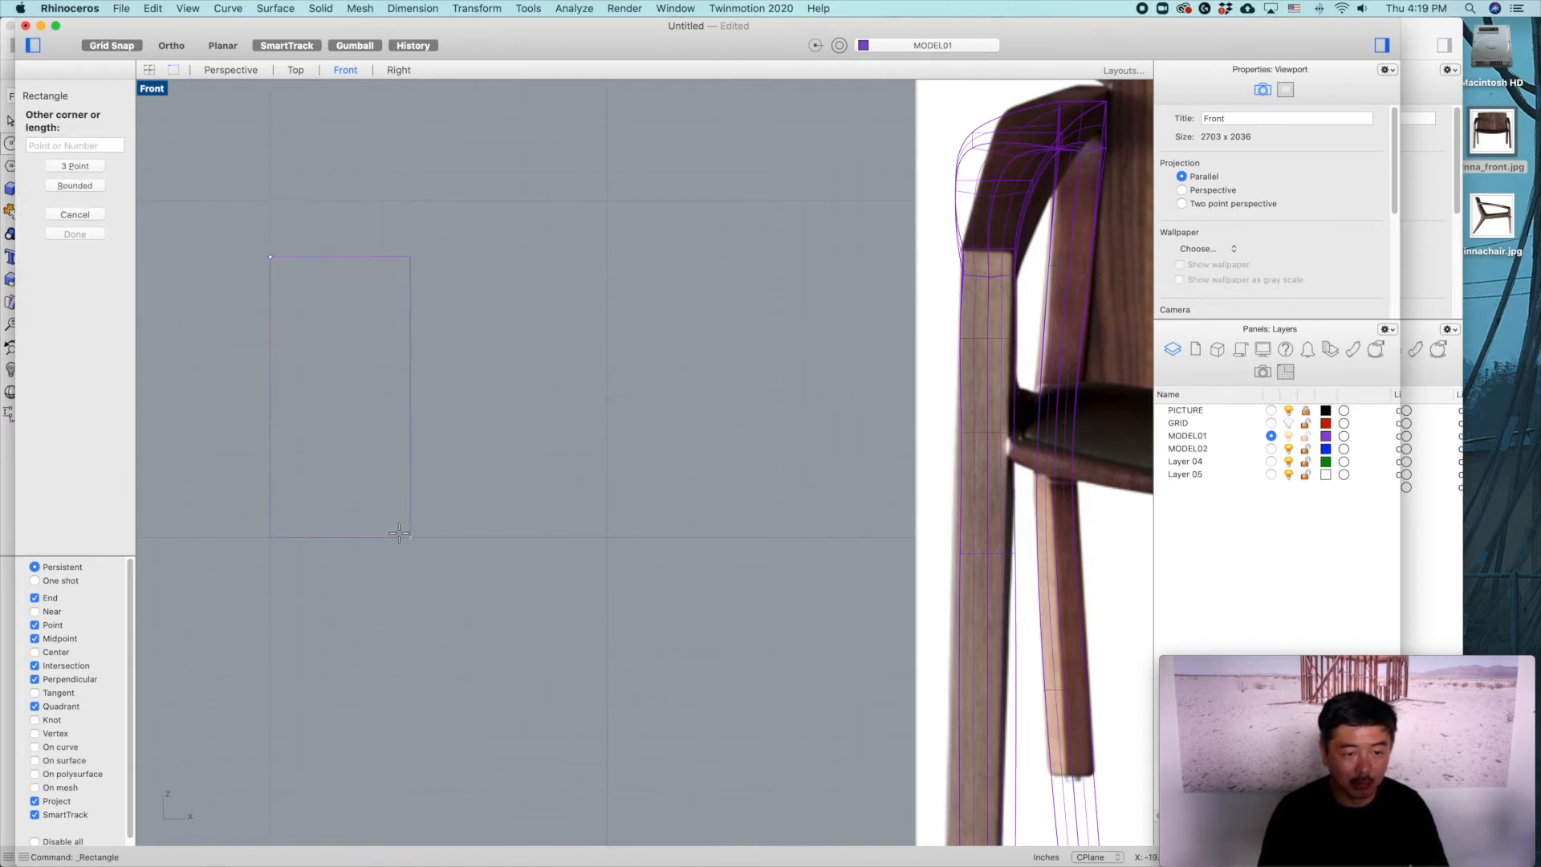
{"action": "left_click", "coordinate": [438, 509]}
{"action": "key", "text": "Return"}
{"action": "left_click", "coordinate": [354, 537]}
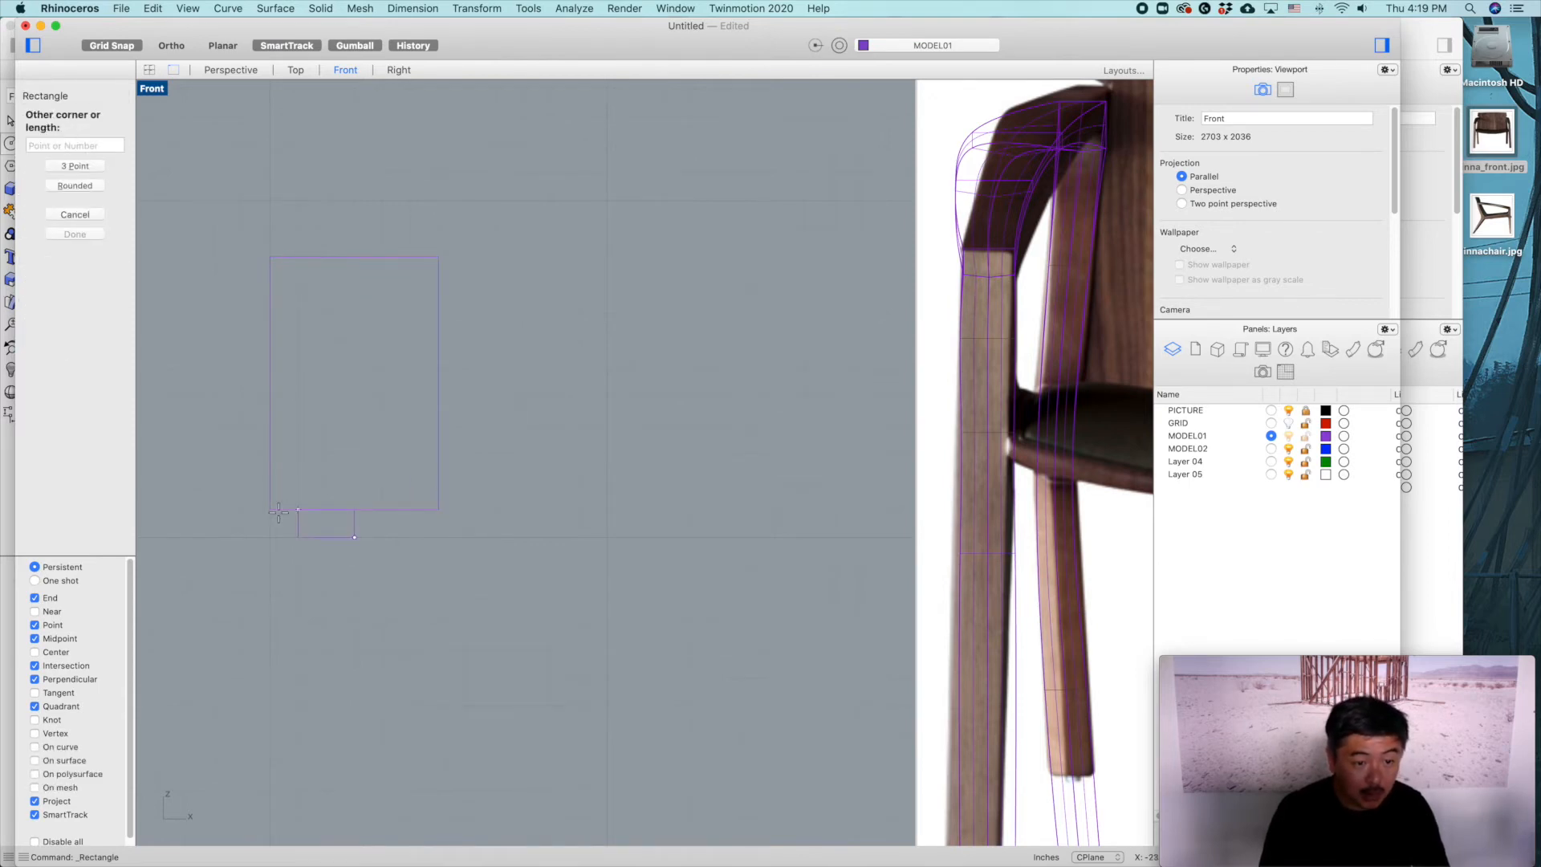
{"action": "key", "text": "Escape"}
Step: Draw a closed hexagonal polyline through the rectangle's four corners, with pointed tips centred above and below it
{"action": "left_click", "coordinate": [76, 126]}
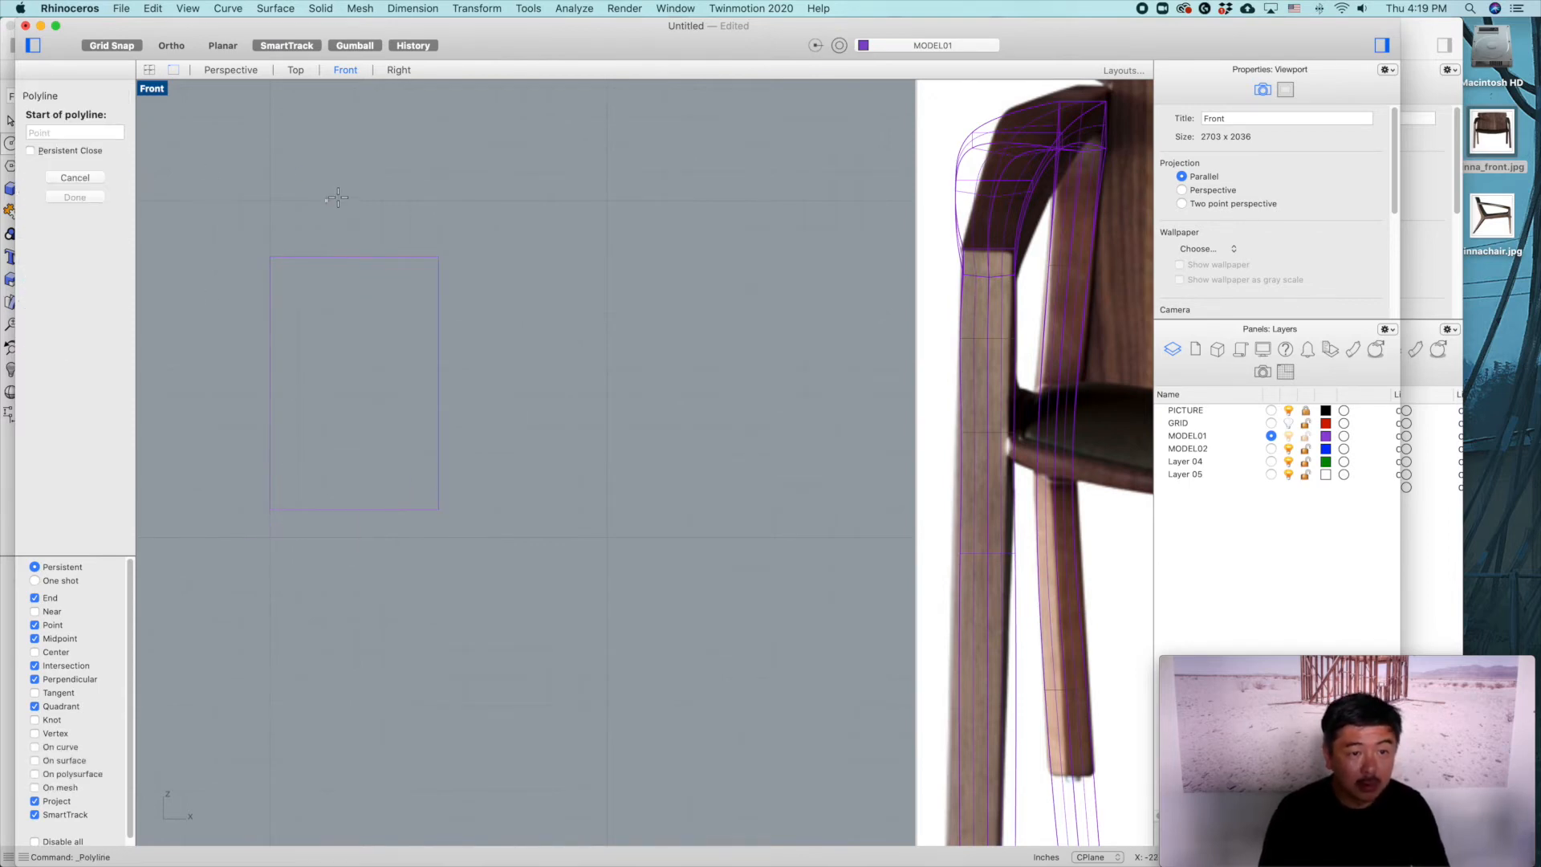
{"action": "left_click", "coordinate": [354, 201]}
{"action": "left_click", "coordinate": [270, 258]}
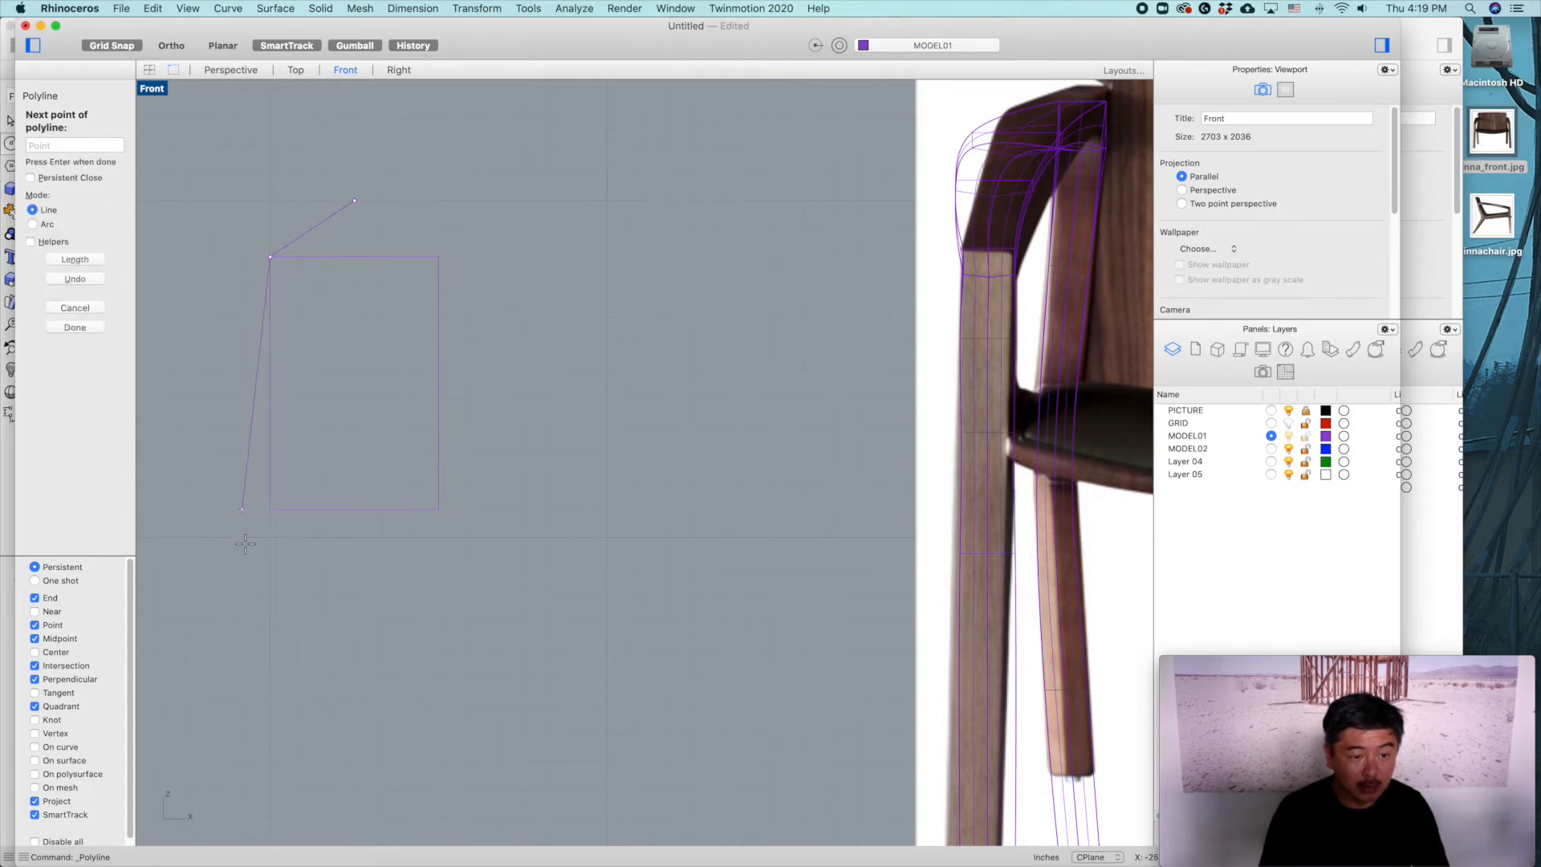
{"action": "left_click", "coordinate": [271, 509]}
{"action": "left_click", "coordinate": [437, 509]}
{"action": "left_click", "coordinate": [438, 258]}
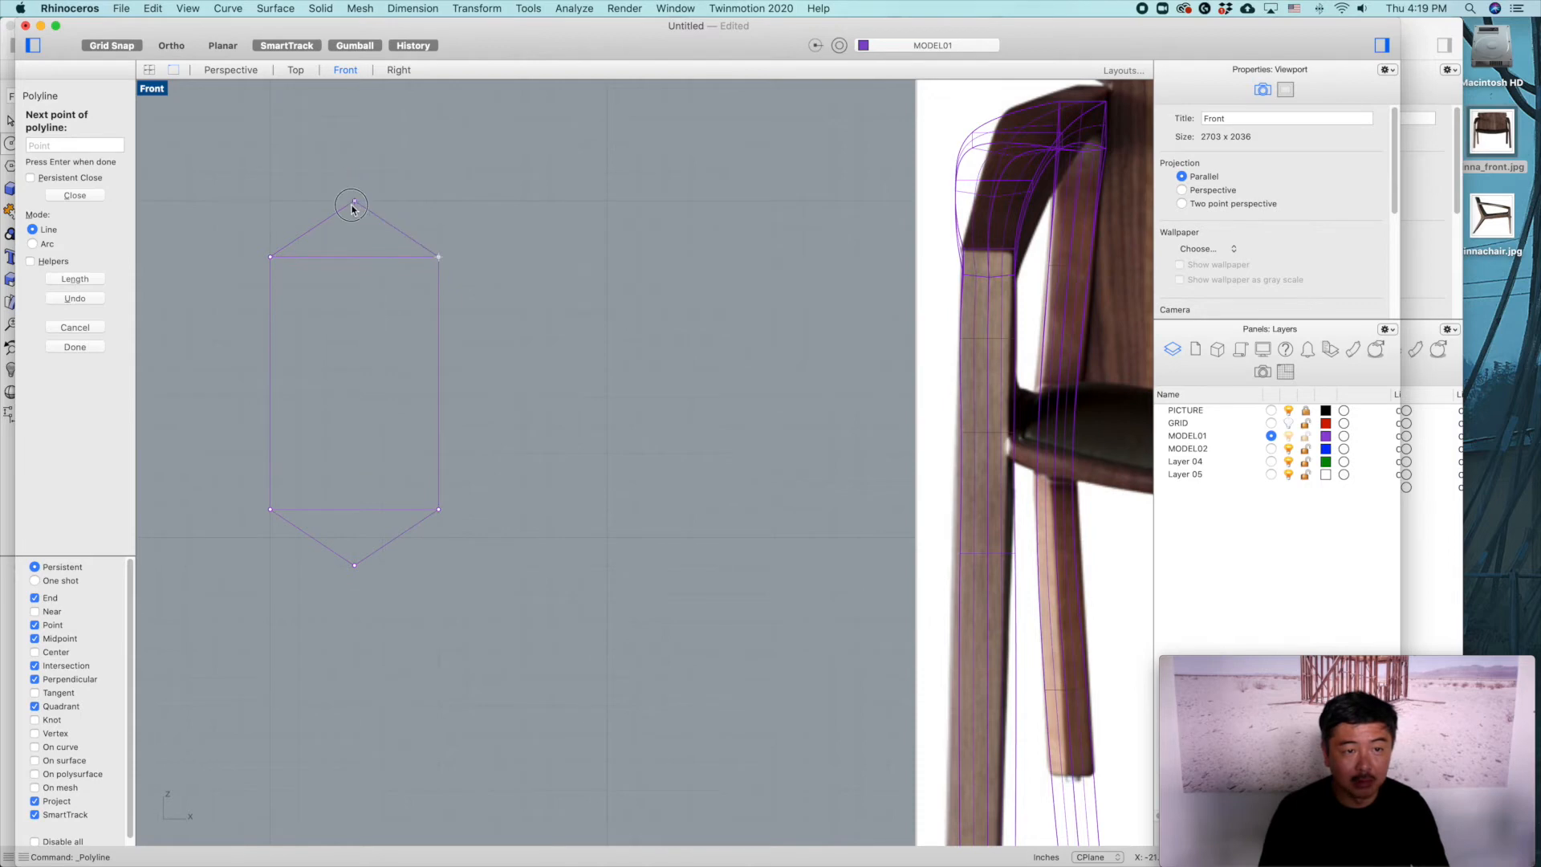
{"action": "left_click", "coordinate": [354, 201]}
Step: Delete the guide rectangle and move the hexagon horizontally onto the front leg, then disable grid snap
{"action": "left_click", "coordinate": [370, 258]}
{"action": "left_click", "coordinate": [415, 250]}
{"action": "left_click", "coordinate": [424, 245]}
{"action": "scroll", "coordinate": [514, 389], "scroll_direction": "down", "scroll_amount": 3}
{"action": "left_click_drag", "start_coordinate": [514, 389], "coordinate": [842, 390]}
{"action": "left_click", "coordinate": [112, 45]}
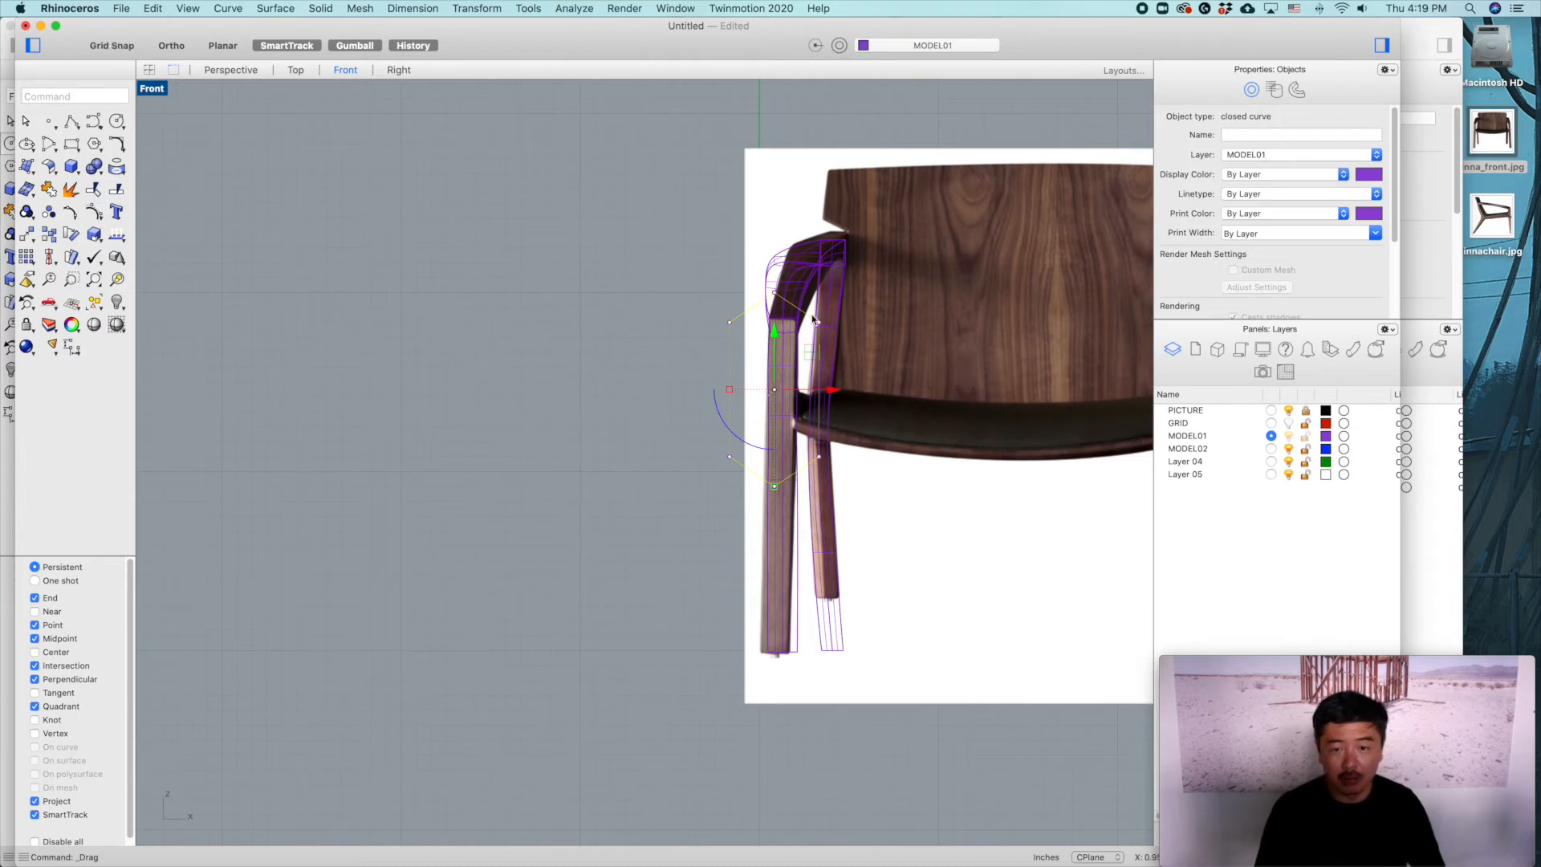
Step: Scale the hexagon down in the front view and move it onto the side seat rail in the right view
{"action": "scroll", "coordinate": [759, 379], "scroll_direction": "up", "scroll_amount": 2}
{"action": "left_click_drag", "start_coordinate": [750, 636], "coordinate": [748, 489]}
{"action": "double_click", "coordinate": [160, 90]}
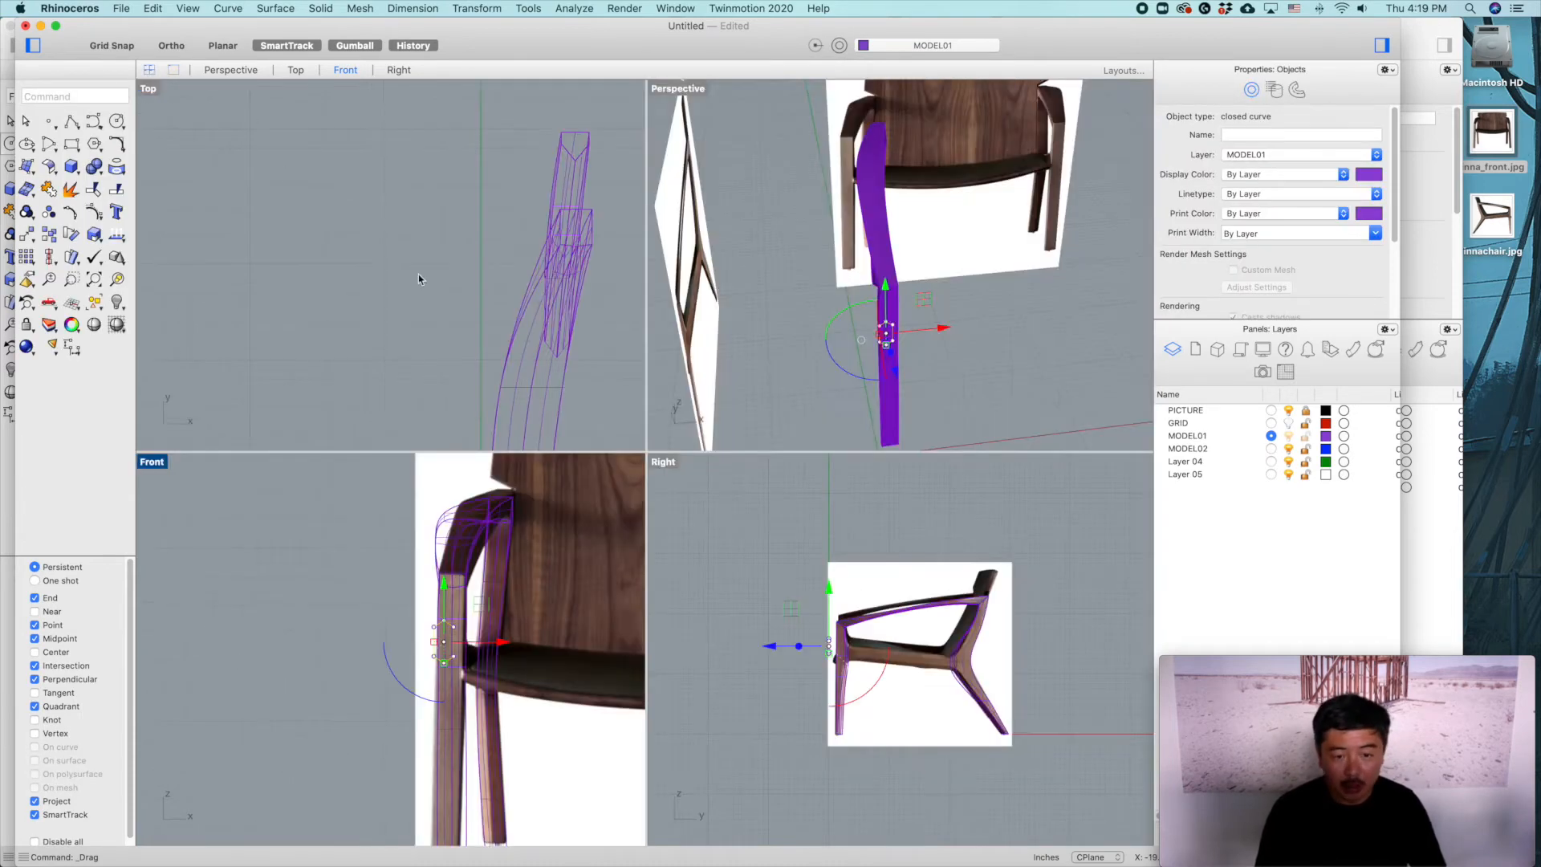
{"action": "scroll", "coordinate": [961, 668], "scroll_direction": "up", "scroll_amount": 3}
{"action": "scroll", "coordinate": [870, 670], "scroll_direction": "up", "scroll_amount": 3}
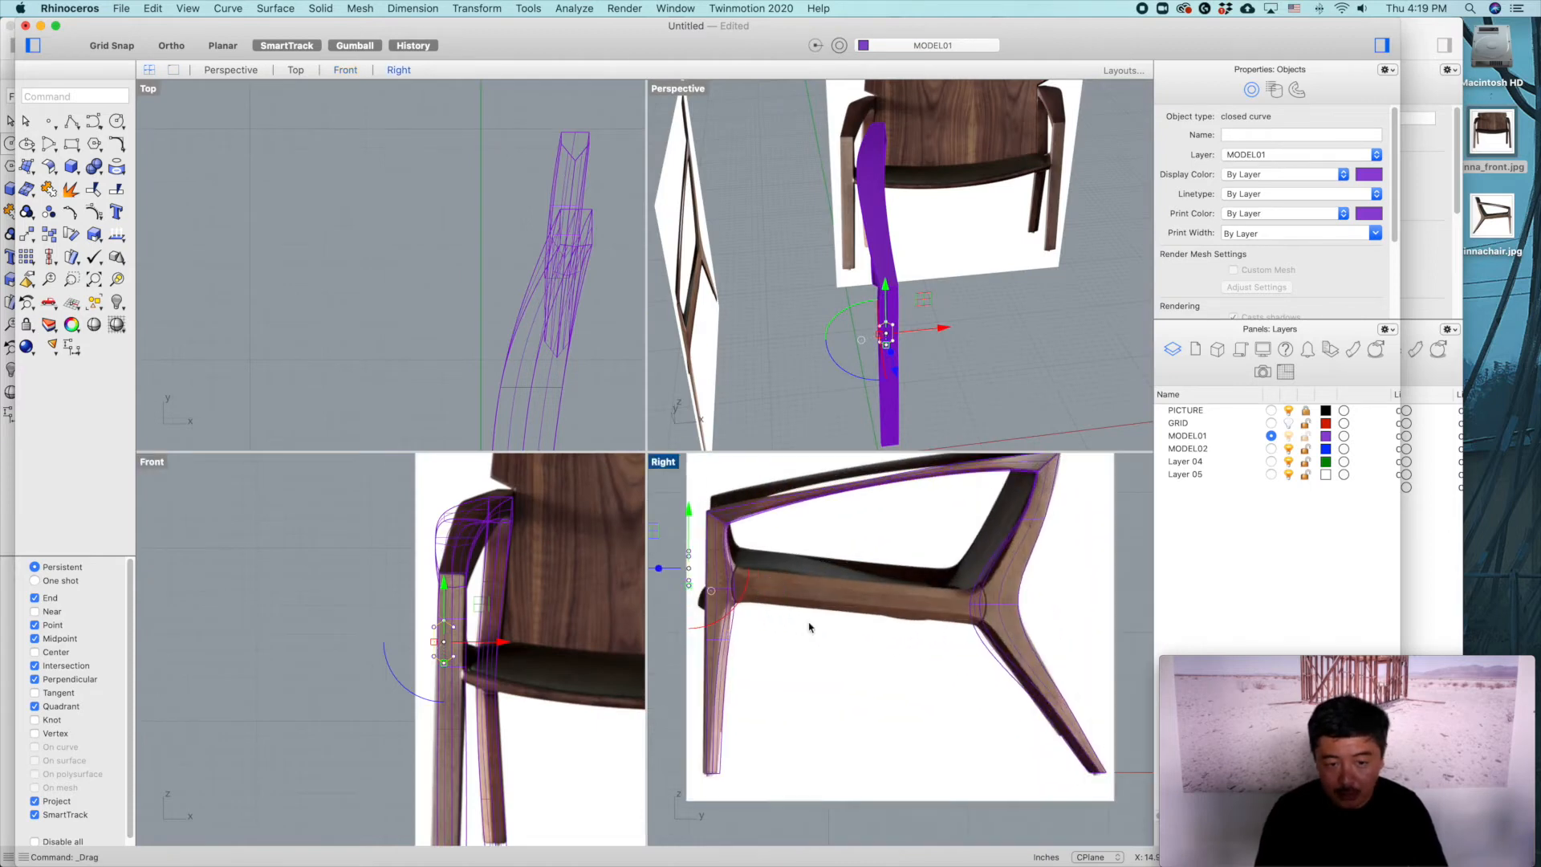
{"action": "double_click", "coordinate": [663, 462]}
{"action": "left_click_drag", "start_coordinate": [194, 267], "coordinate": [425, 318]}
{"action": "scroll", "coordinate": [456, 324], "scroll_direction": "up", "scroll_amount": 6}
{"action": "scroll", "coordinate": [455, 324], "scroll_direction": "up", "scroll_amount": 3}
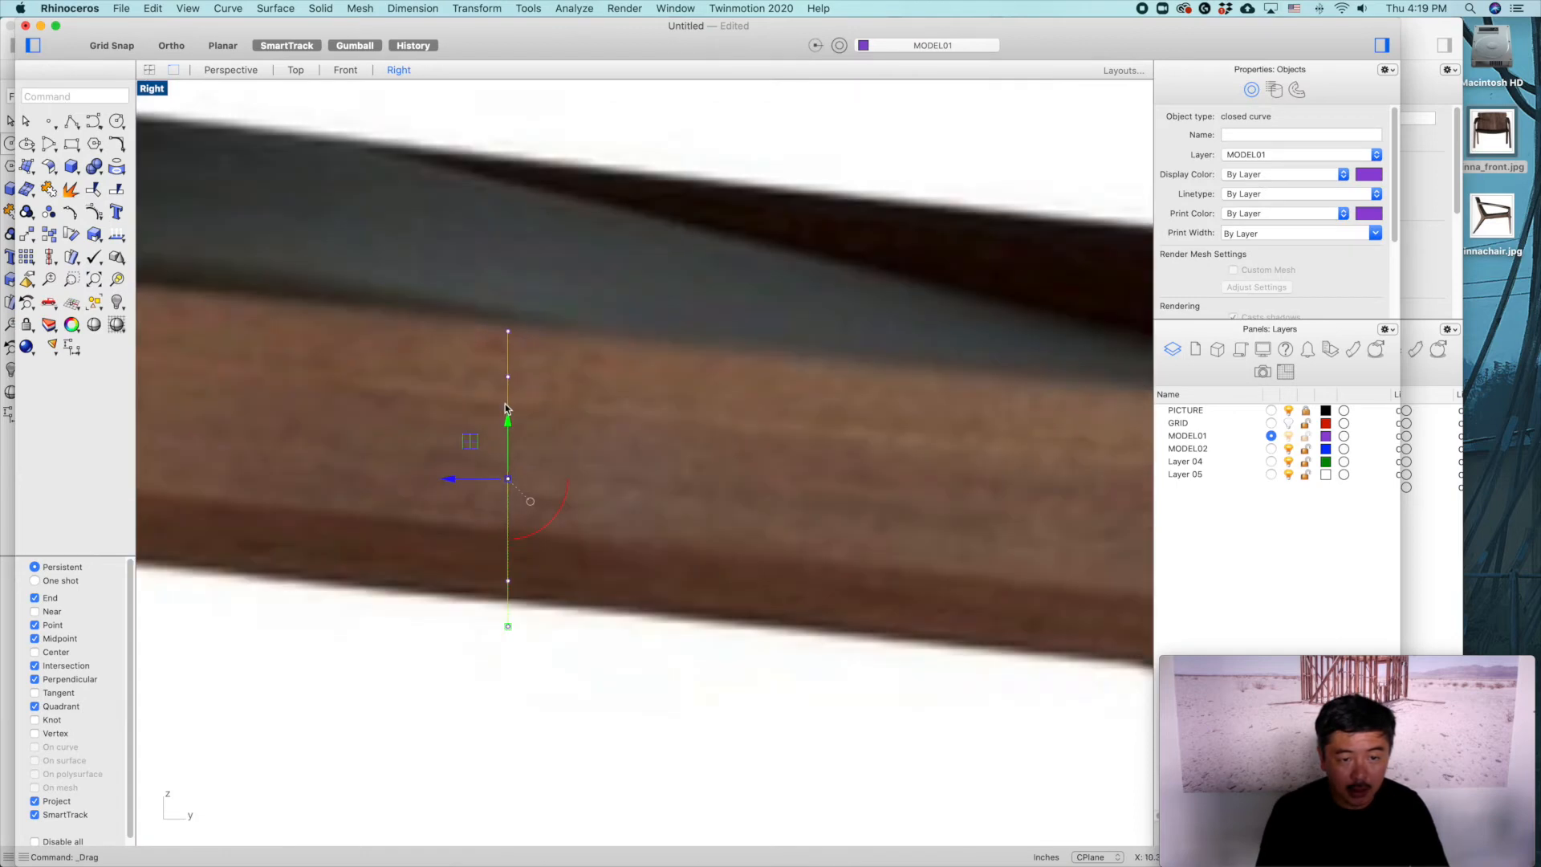
Step: Turn on the hexagon's control points and adjust its upper tip to the seat rail's top edge
{"action": "scroll", "coordinate": [564, 460], "scroll_direction": "down", "scroll_amount": 6}
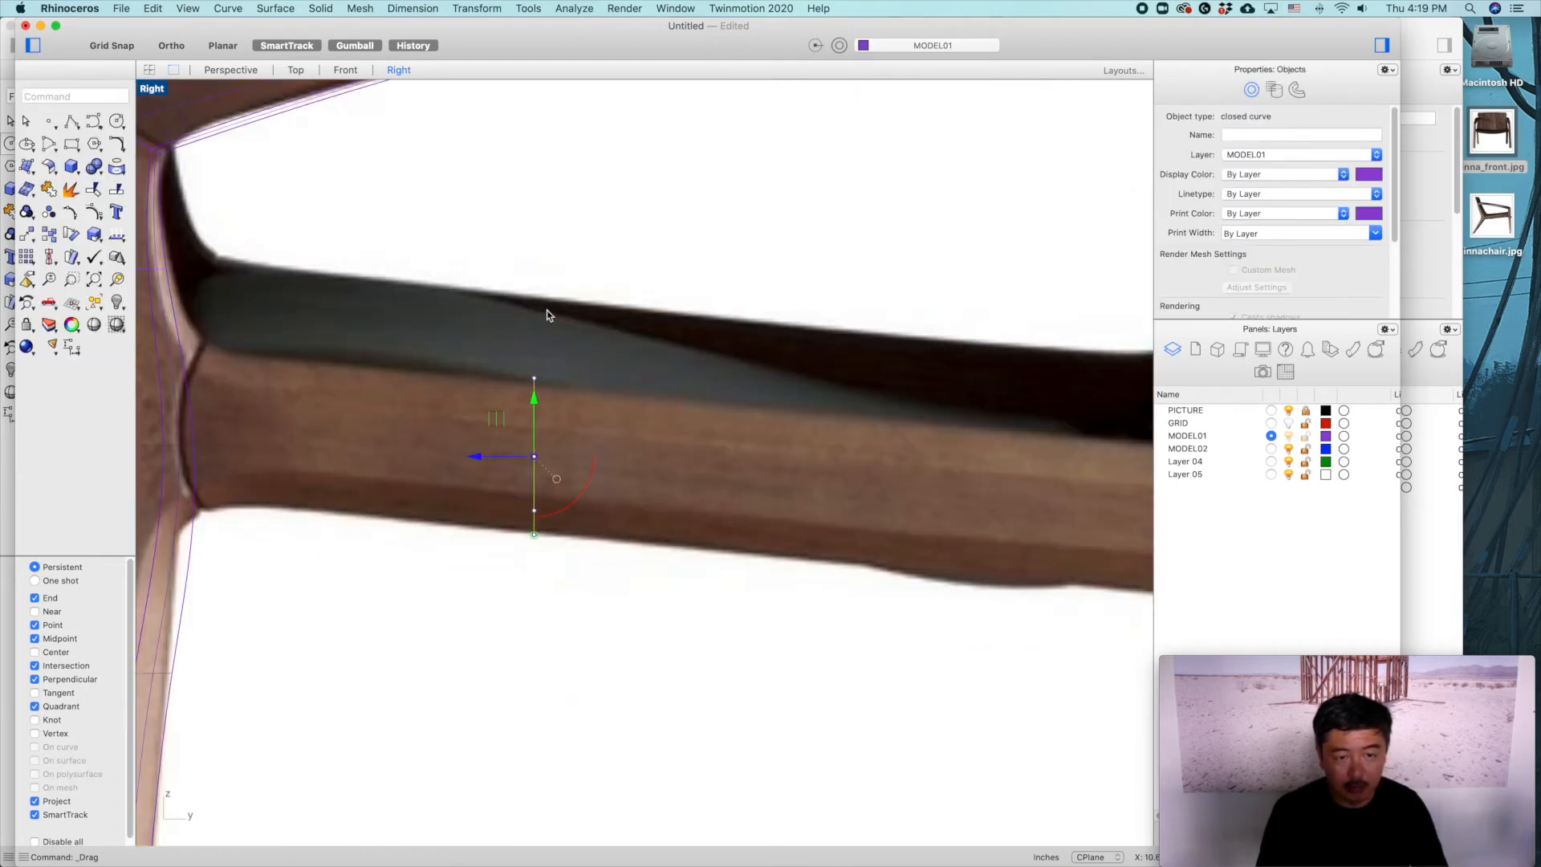
{"action": "left_click", "coordinate": [547, 310]}
{"action": "left_click", "coordinate": [533, 411]}
{"action": "left_click", "coordinate": [527, 374]}
{"action": "left_click_drag", "start_coordinate": [533, 377], "coordinate": [535, 343]}
{"action": "left_click_drag", "start_coordinate": [524, 398], "coordinate": [588, 427]}
{"action": "key", "text": "Escape"}
{"action": "key", "text": "Escape"}
{"action": "left_click", "coordinate": [533, 411]}
{"action": "key", "text": "F10"}
{"action": "left_click_drag", "start_coordinate": [534, 357], "coordinate": [533, 372]}
Step: Adjust the hexagon's lower control points to the seat rail's lower facet and leave point editing
{"action": "left_click_drag", "start_coordinate": [521, 477], "coordinate": [554, 528]}
{"action": "left_click_drag", "start_coordinate": [533, 442], "coordinate": [536, 446]}
{"action": "left_click", "coordinate": [511, 517]}
{"action": "left_click", "coordinate": [448, 564]}
{"action": "left_click", "coordinate": [519, 582]}
{"action": "key", "text": "Escape"}
Step: Copy the hexagon profile rearward along the side seat rail to two more positions, then end copying
{"action": "left_click", "coordinate": [535, 472]}
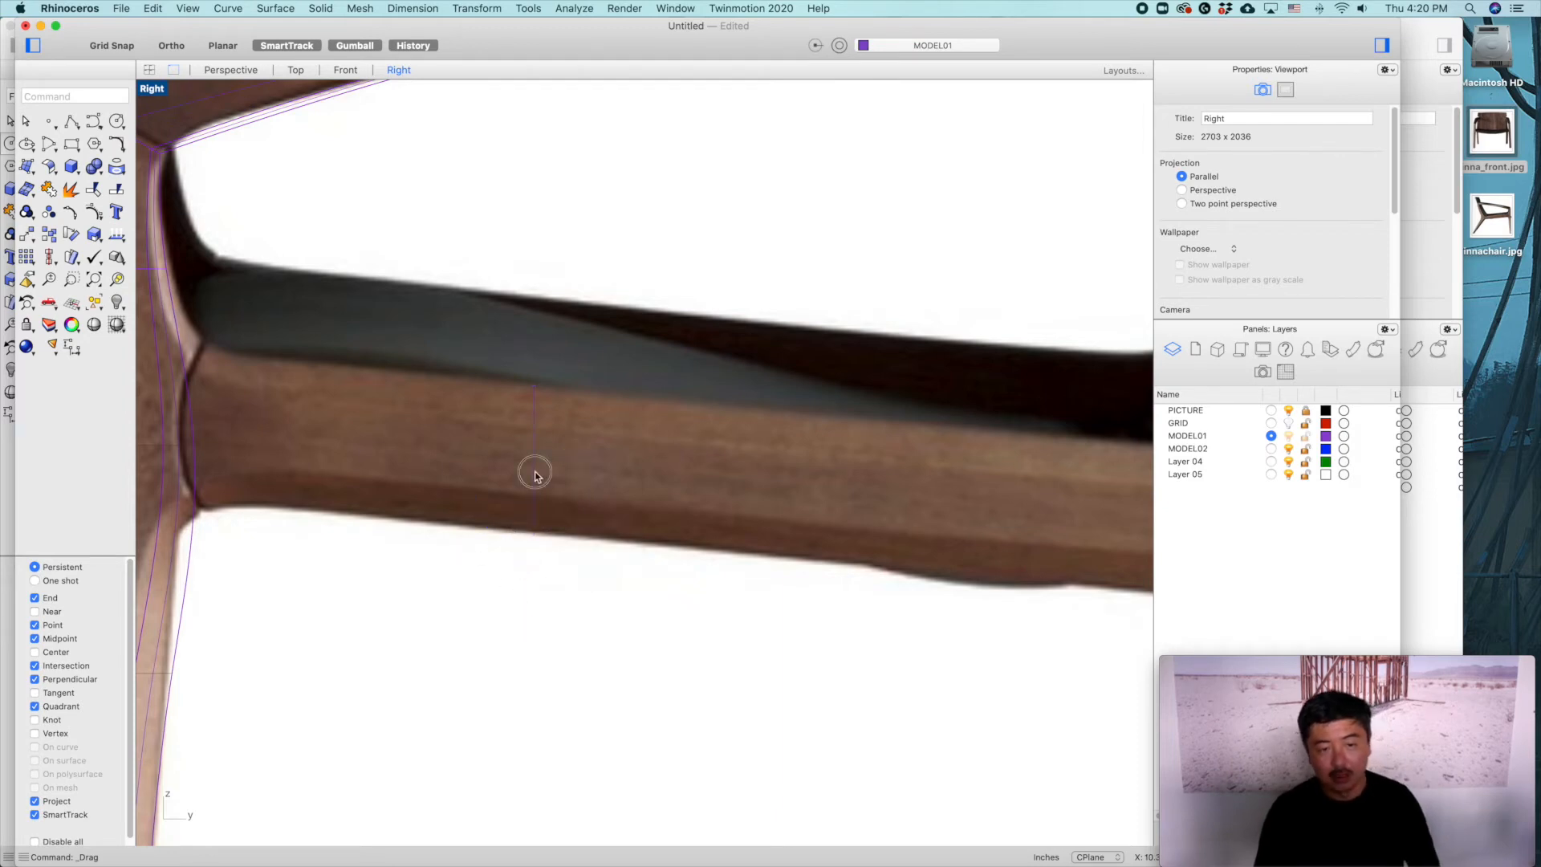
{"action": "right_click", "coordinate": [650, 513]}
{"action": "left_click", "coordinate": [654, 499]}
{"action": "right_click_drag", "start_coordinate": [856, 528], "coordinate": [786, 499]}
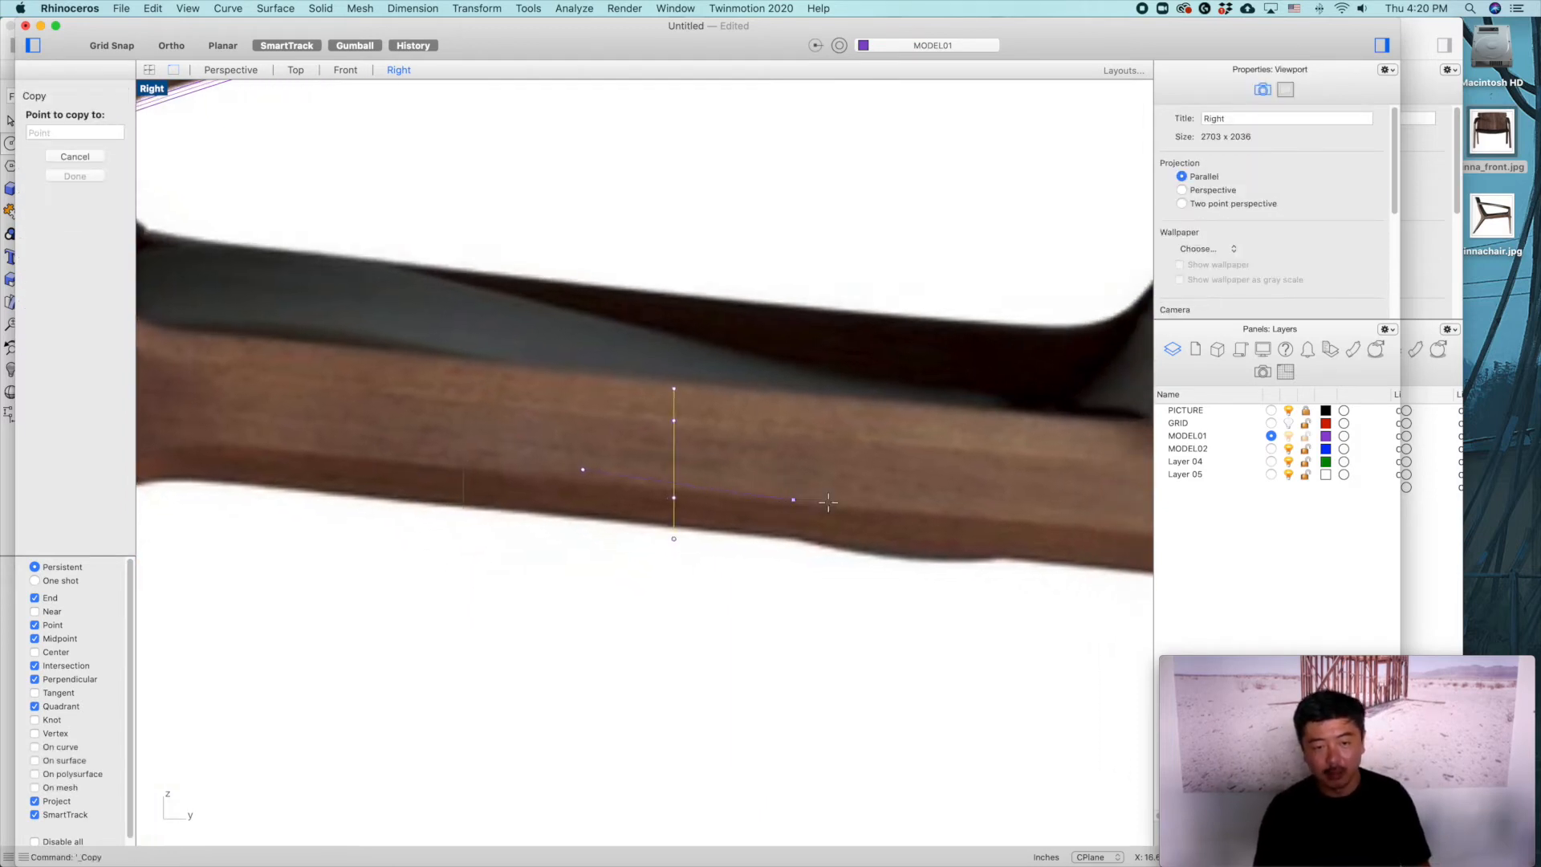
{"action": "scroll", "coordinate": [798, 500], "scroll_direction": "down", "scroll_amount": 3}
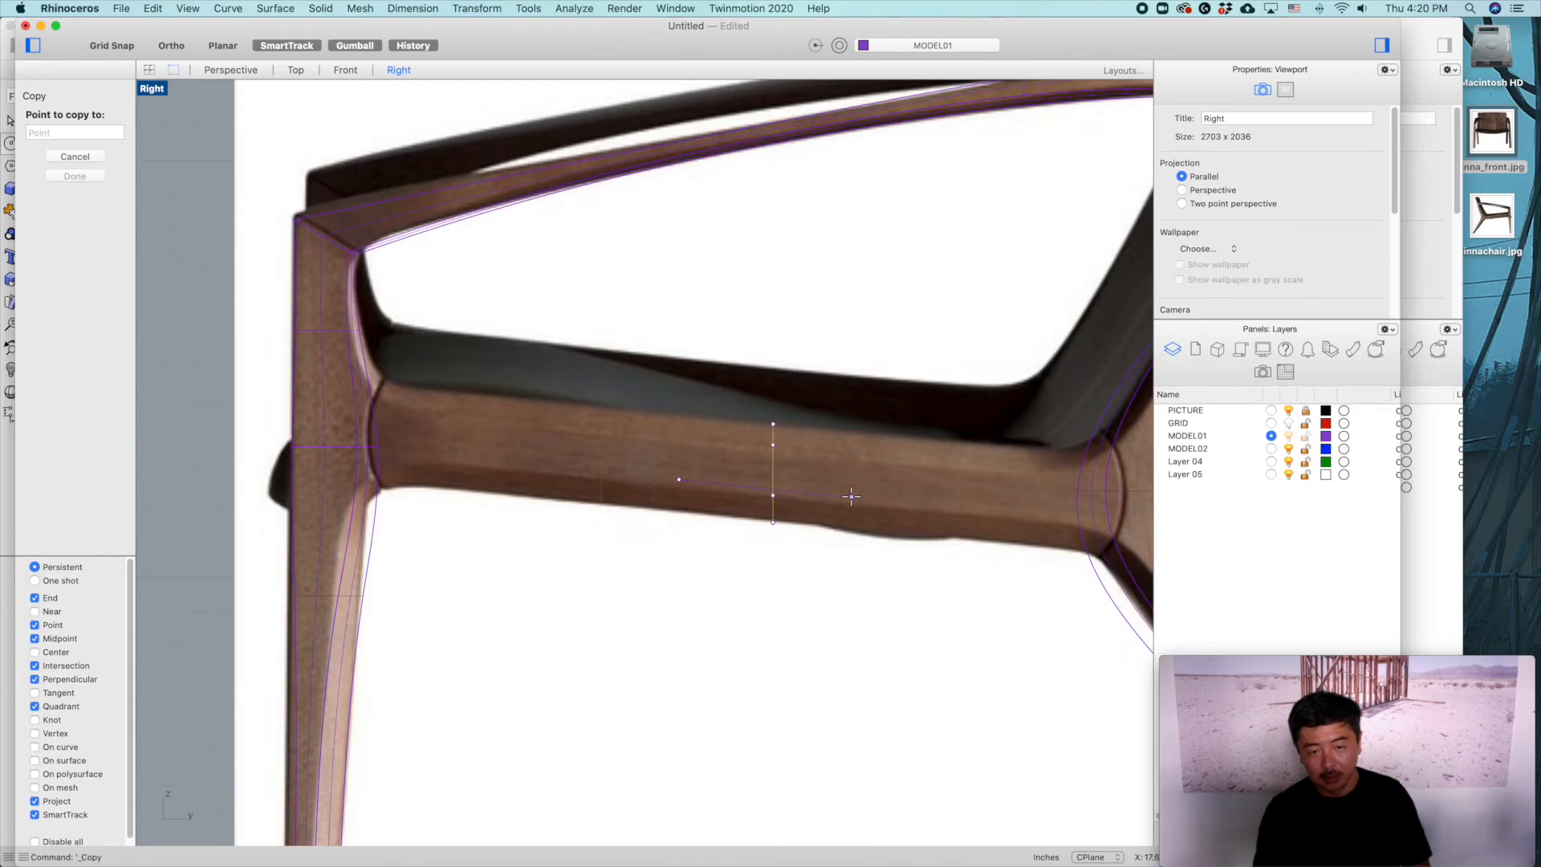
{"action": "left_click", "coordinate": [837, 492]}
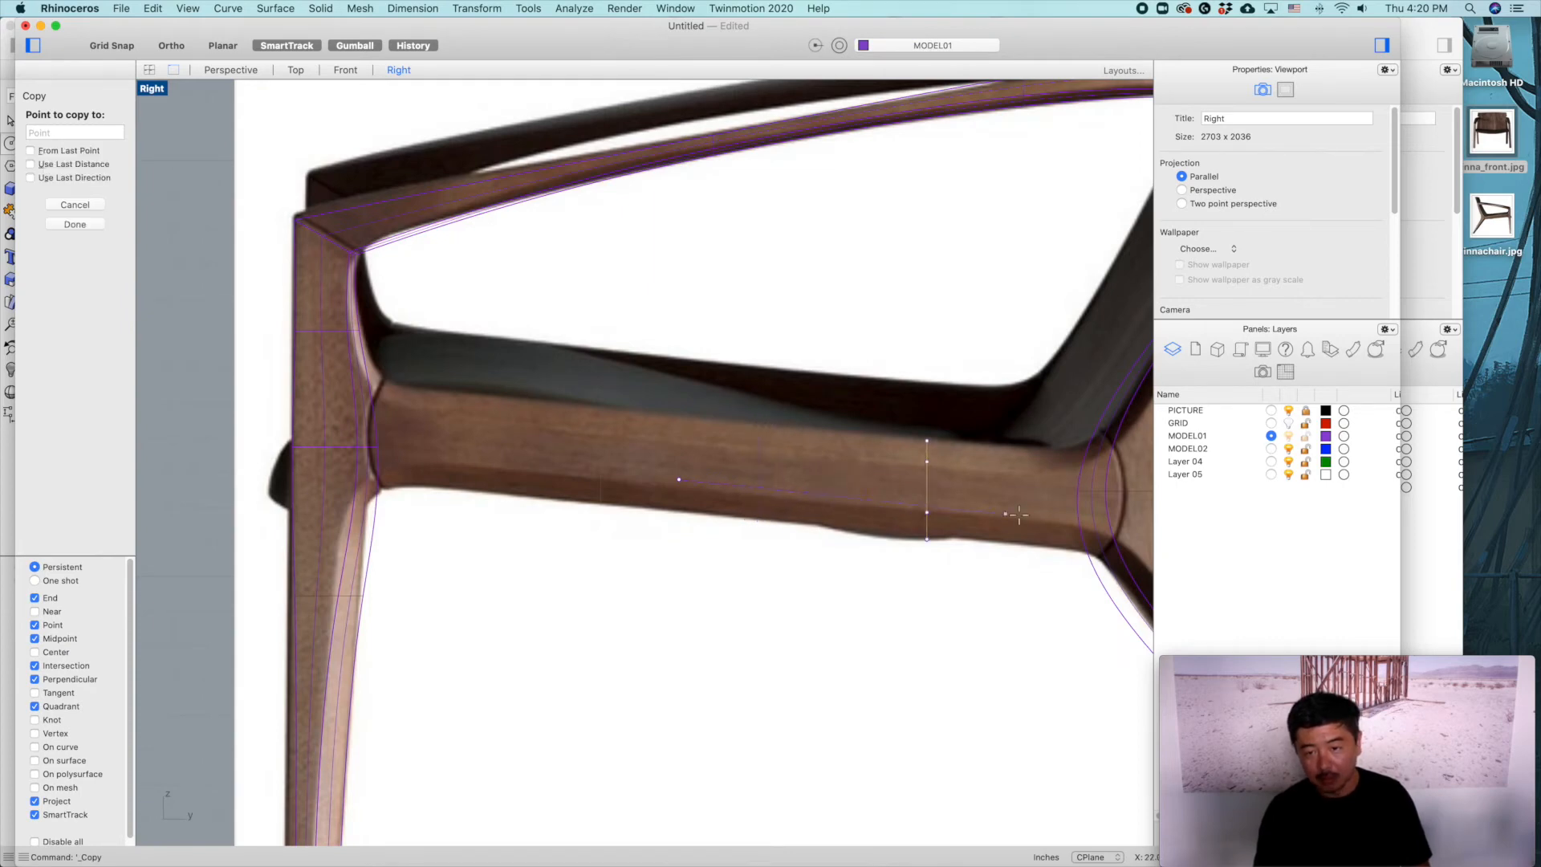
{"action": "left_click", "coordinate": [1086, 519]}
{"action": "key", "text": "Return"}
{"action": "key", "text": "Escape"}
Step: Delete the middle hexagon and shift the two remaining hexagons toward the front along the side seat rail
{"action": "left_click", "coordinate": [760, 474]}
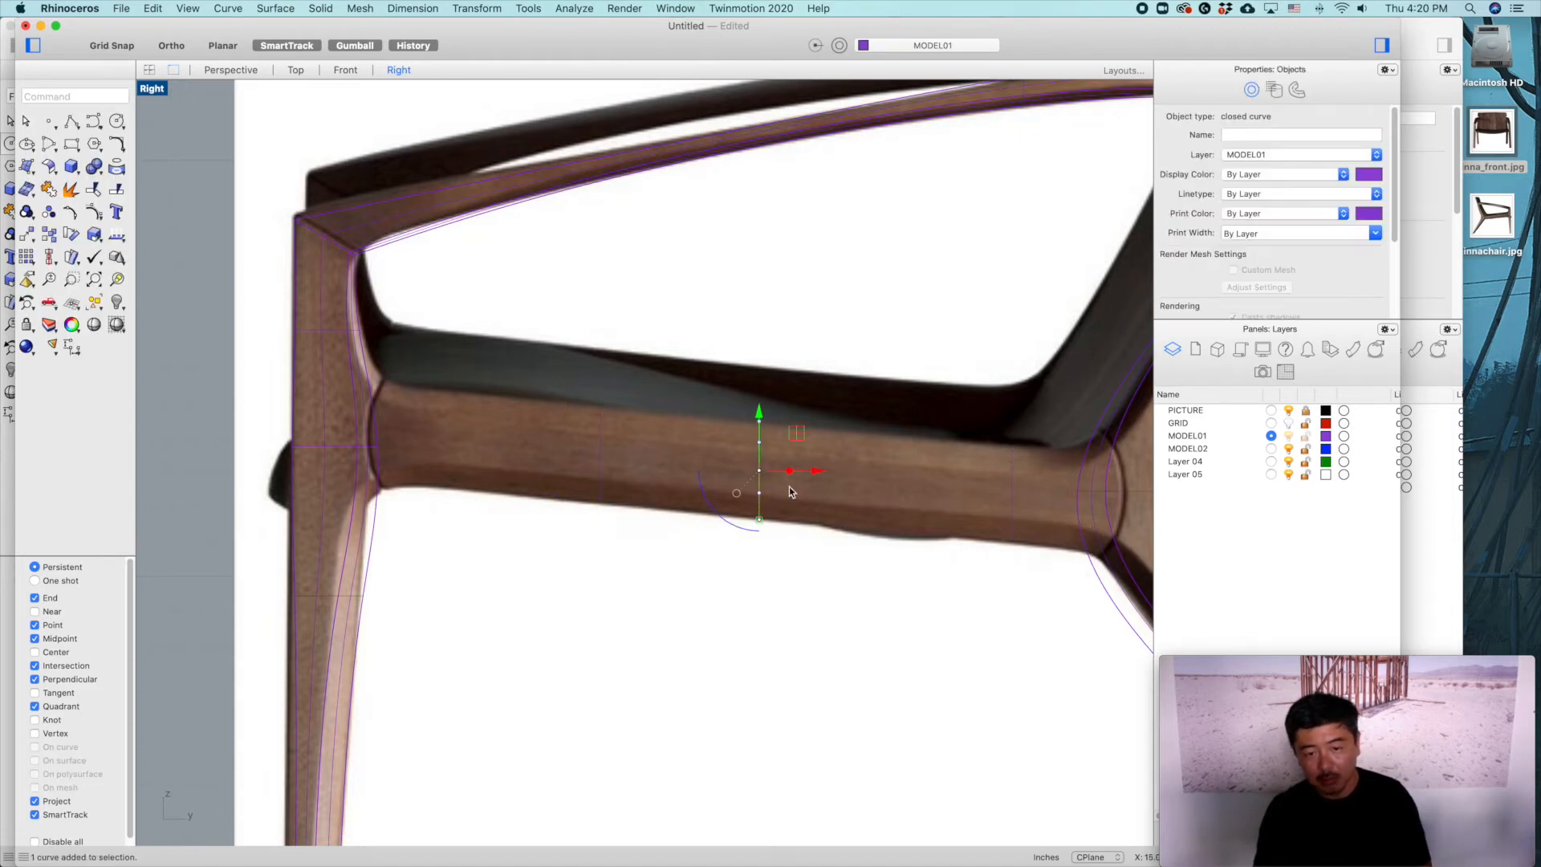
{"action": "key", "text": "Delete"}
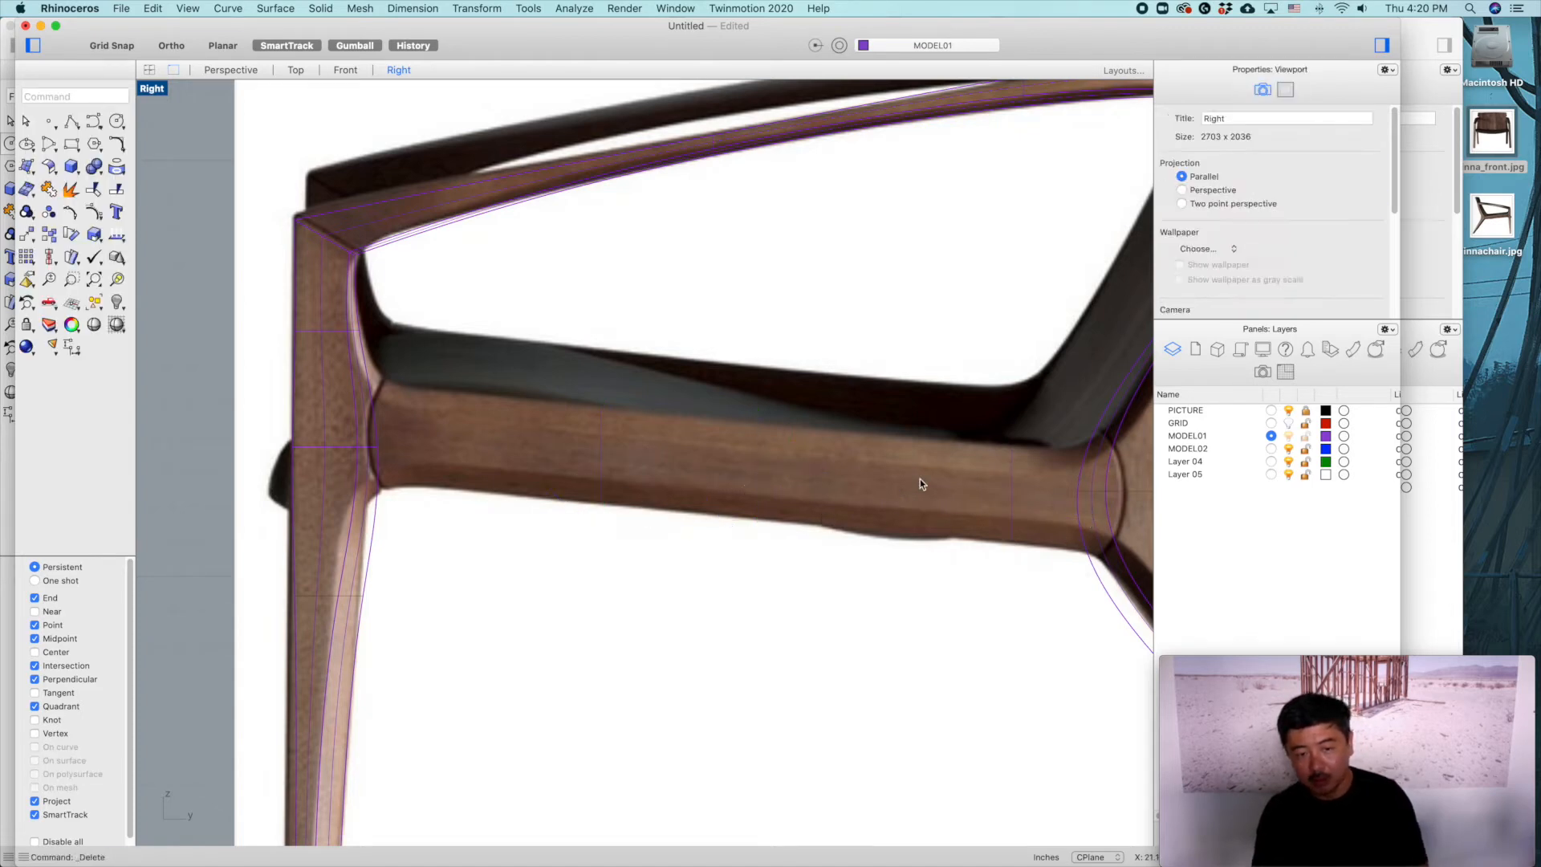
{"action": "left_click", "coordinate": [602, 446]}
{"action": "left_click_drag", "start_coordinate": [641, 410], "coordinate": [542, 402]}
{"action": "left_click", "coordinate": [703, 356]}
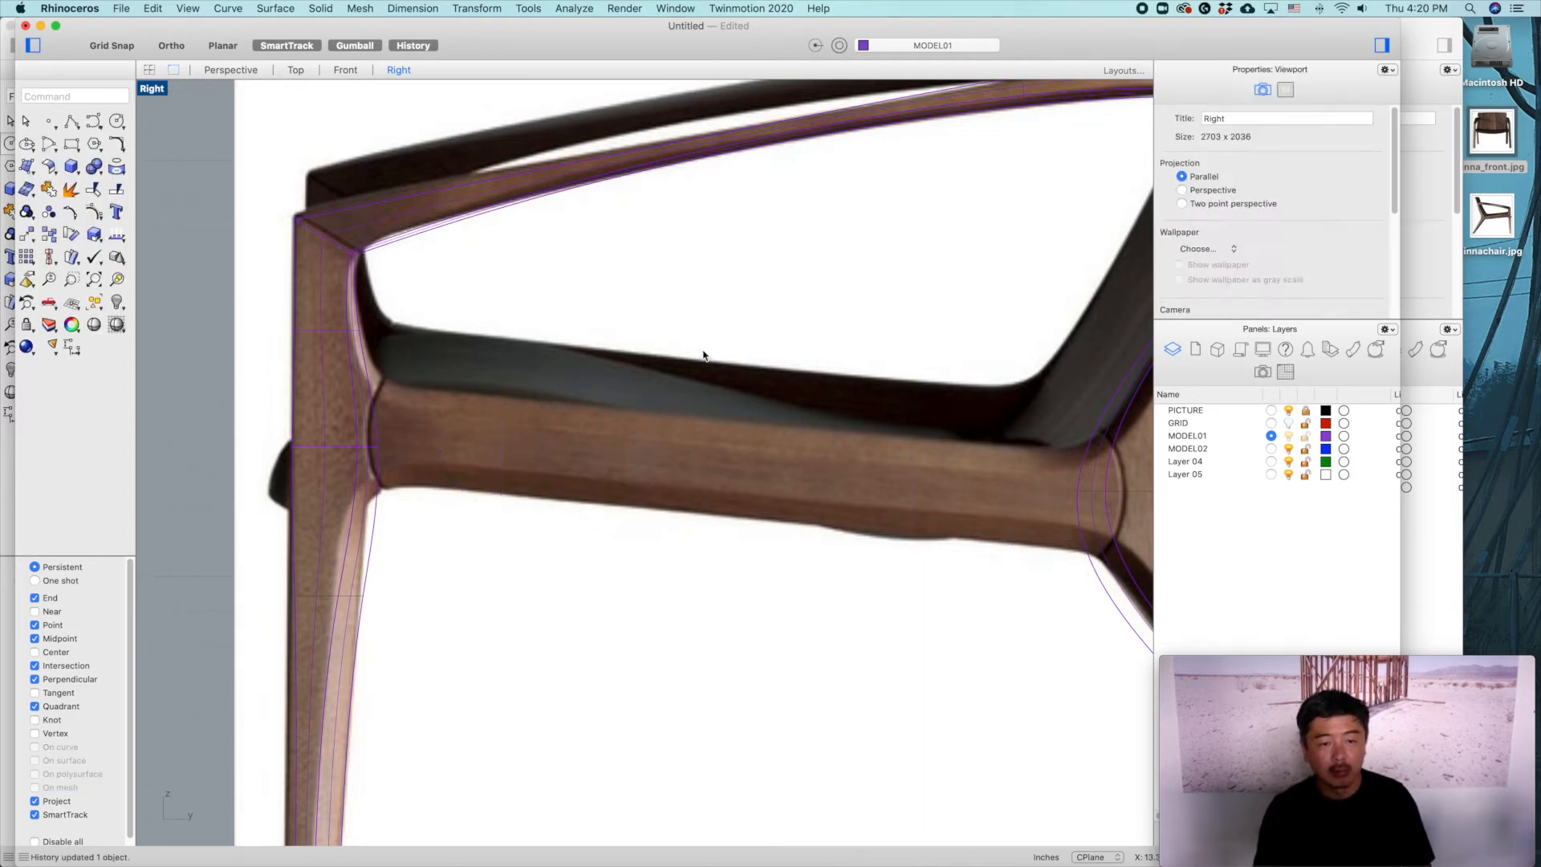
Step: Loft the two seat rail hexagons with the Normal style and no simplification, keeping the default seam points
{"action": "left_click", "coordinate": [910, 447]}
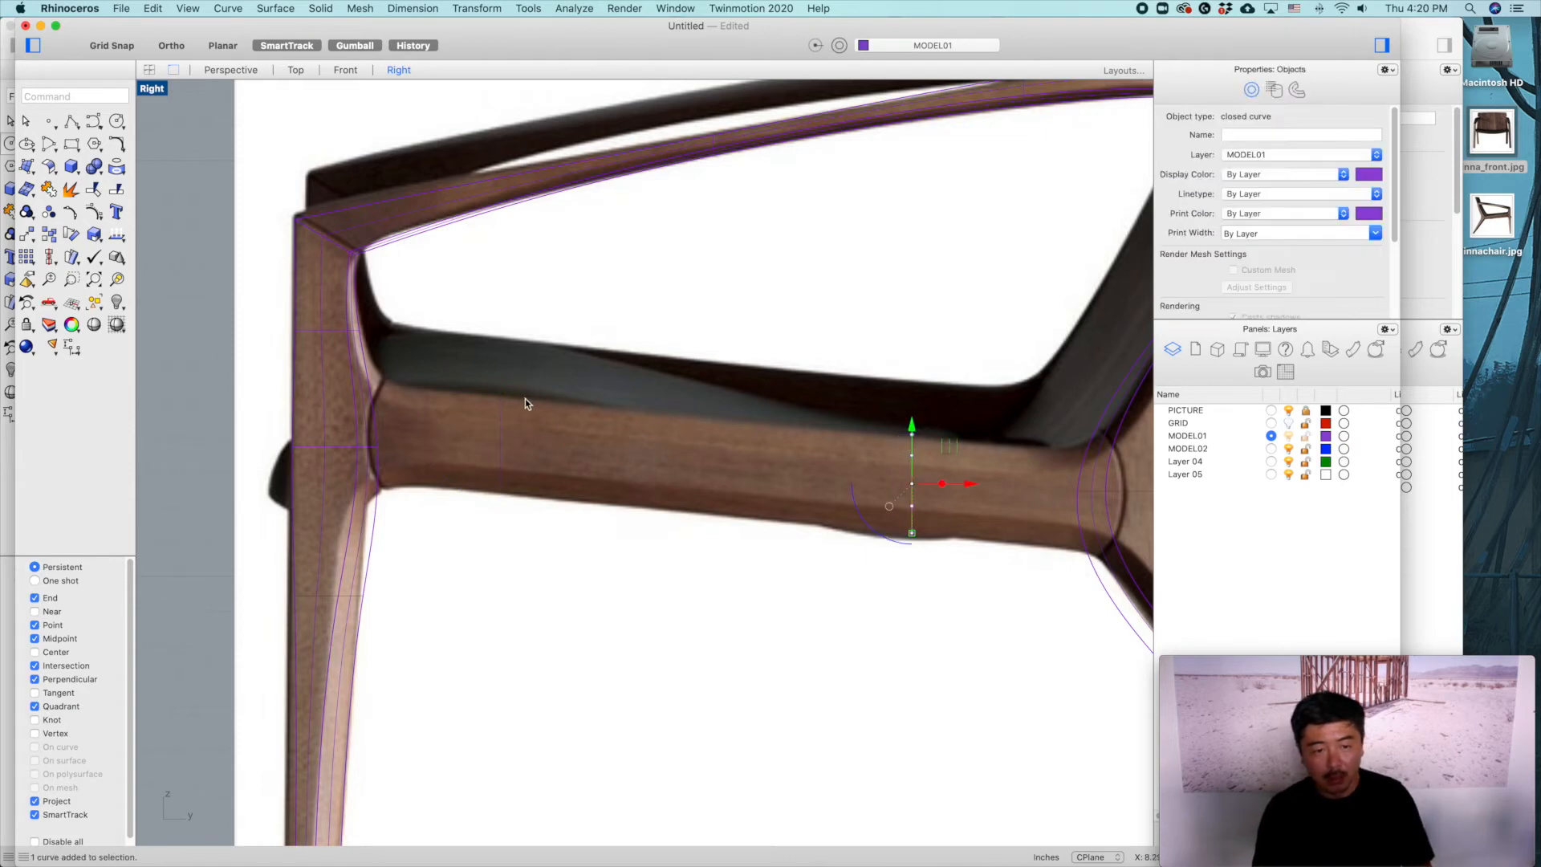
{"action": "left_click", "coordinate": [501, 411], "text": "shift"}
{"action": "type", "text": "loft"}
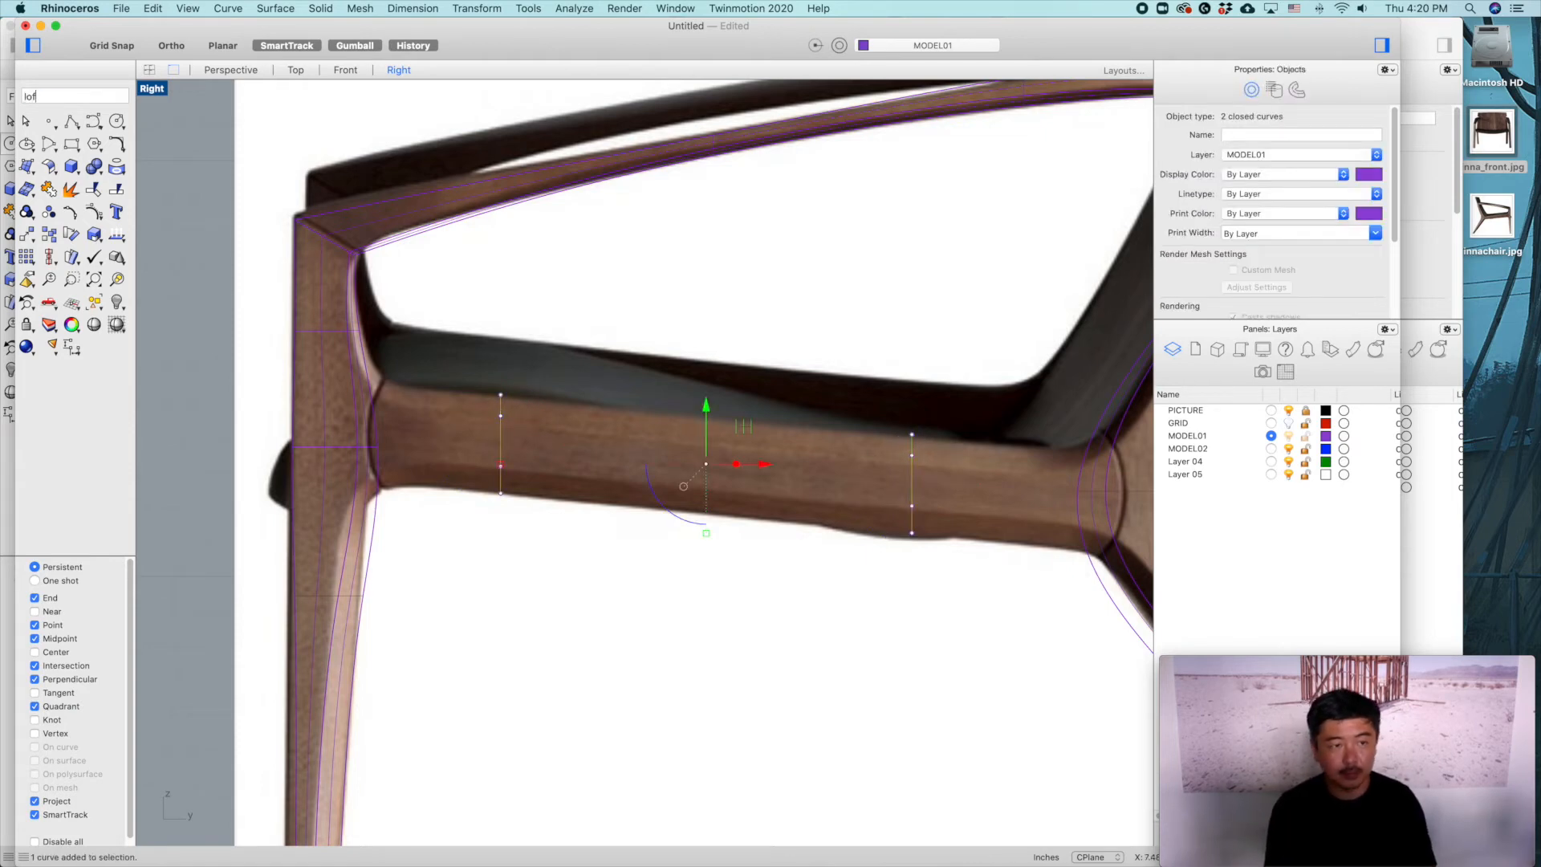
{"action": "key", "text": "Return"}
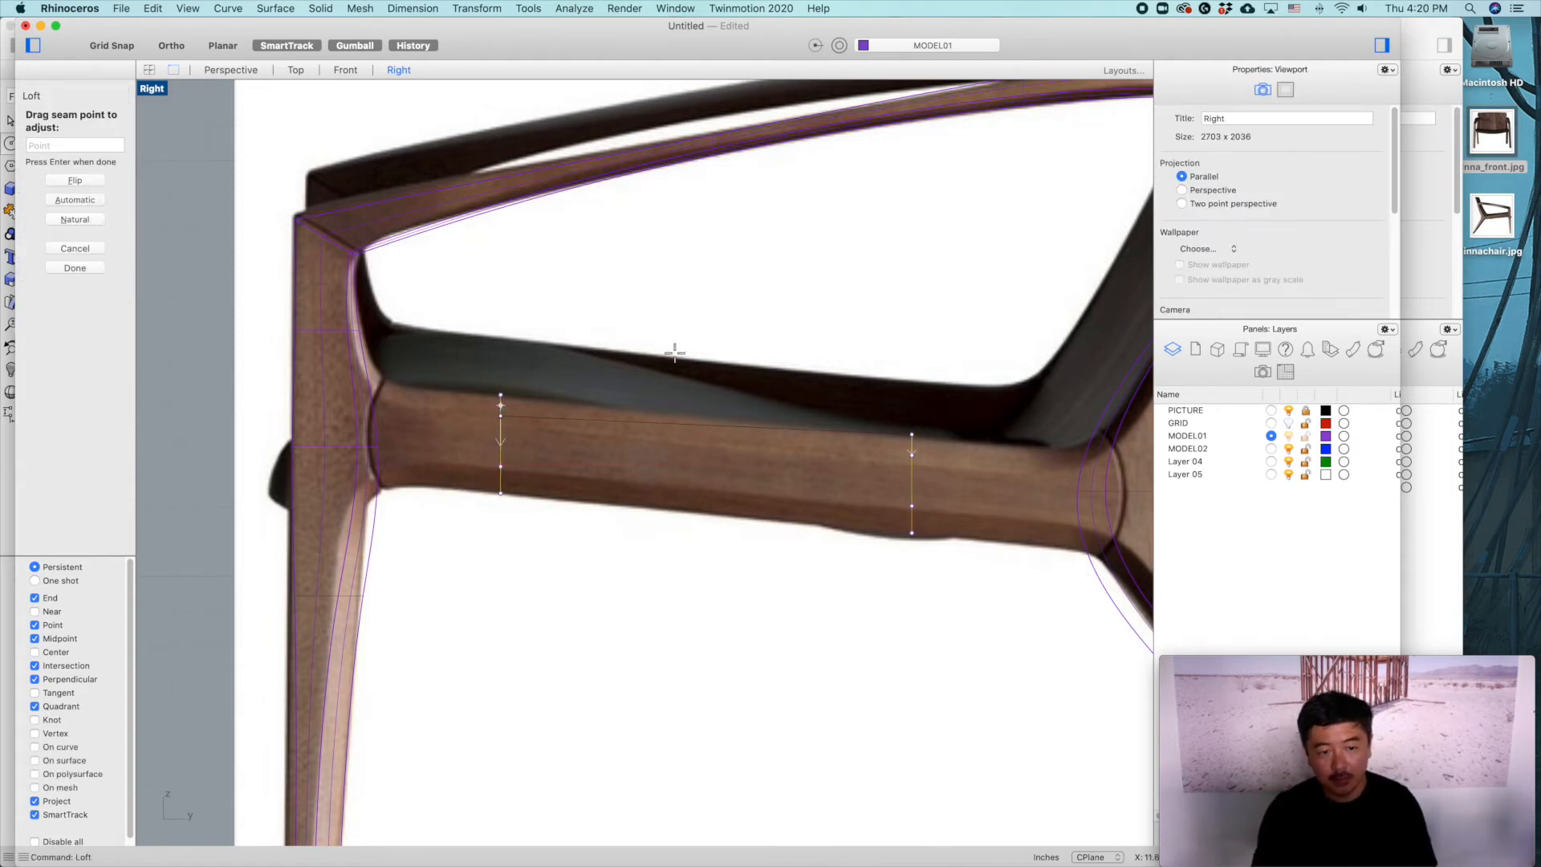
{"action": "key", "text": "Return"}
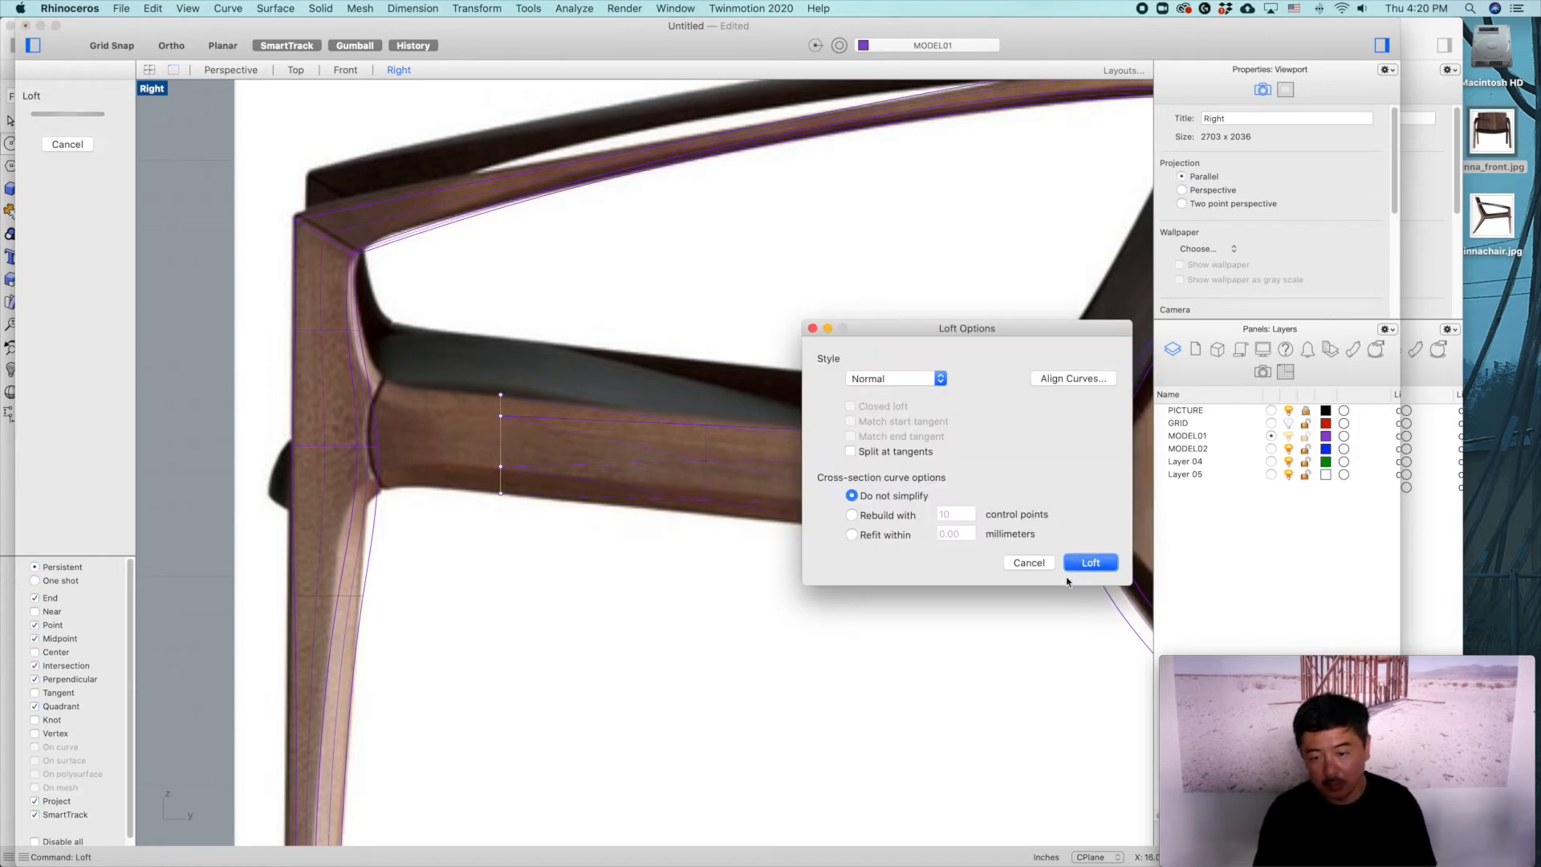
{"action": "left_click", "coordinate": [1090, 562]}
Step: Inspect the seat rail loft in a maximized perspective view and delete the twisted surface
{"action": "double_click", "coordinate": [153, 88]}
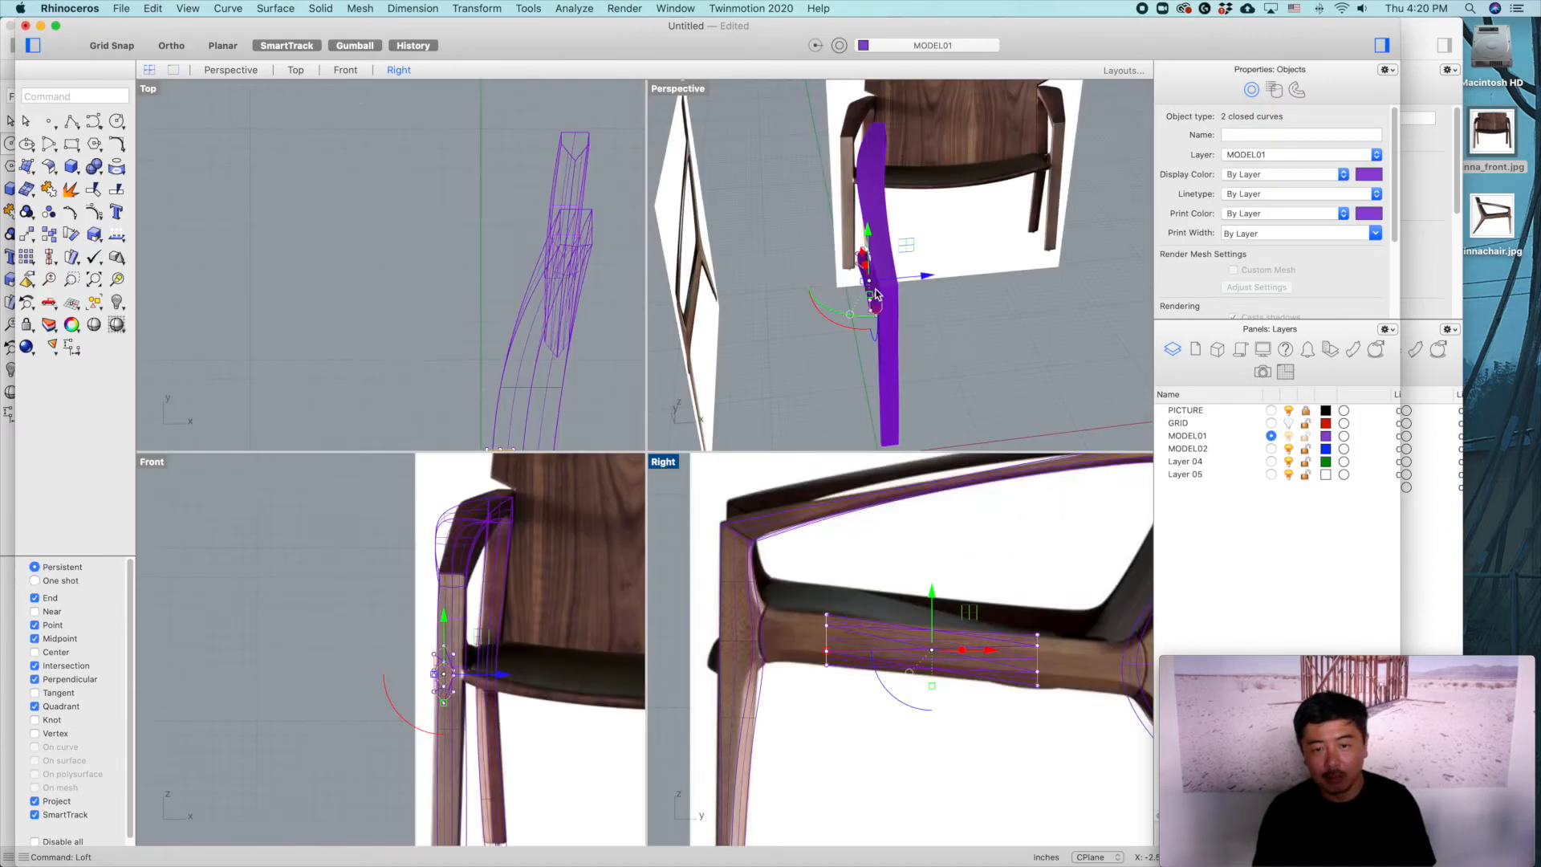
{"action": "scroll", "coordinate": [927, 306], "scroll_direction": "up", "scroll_amount": 5}
{"action": "right_click_drag", "start_coordinate": [979, 309], "coordinate": [1031, 253]}
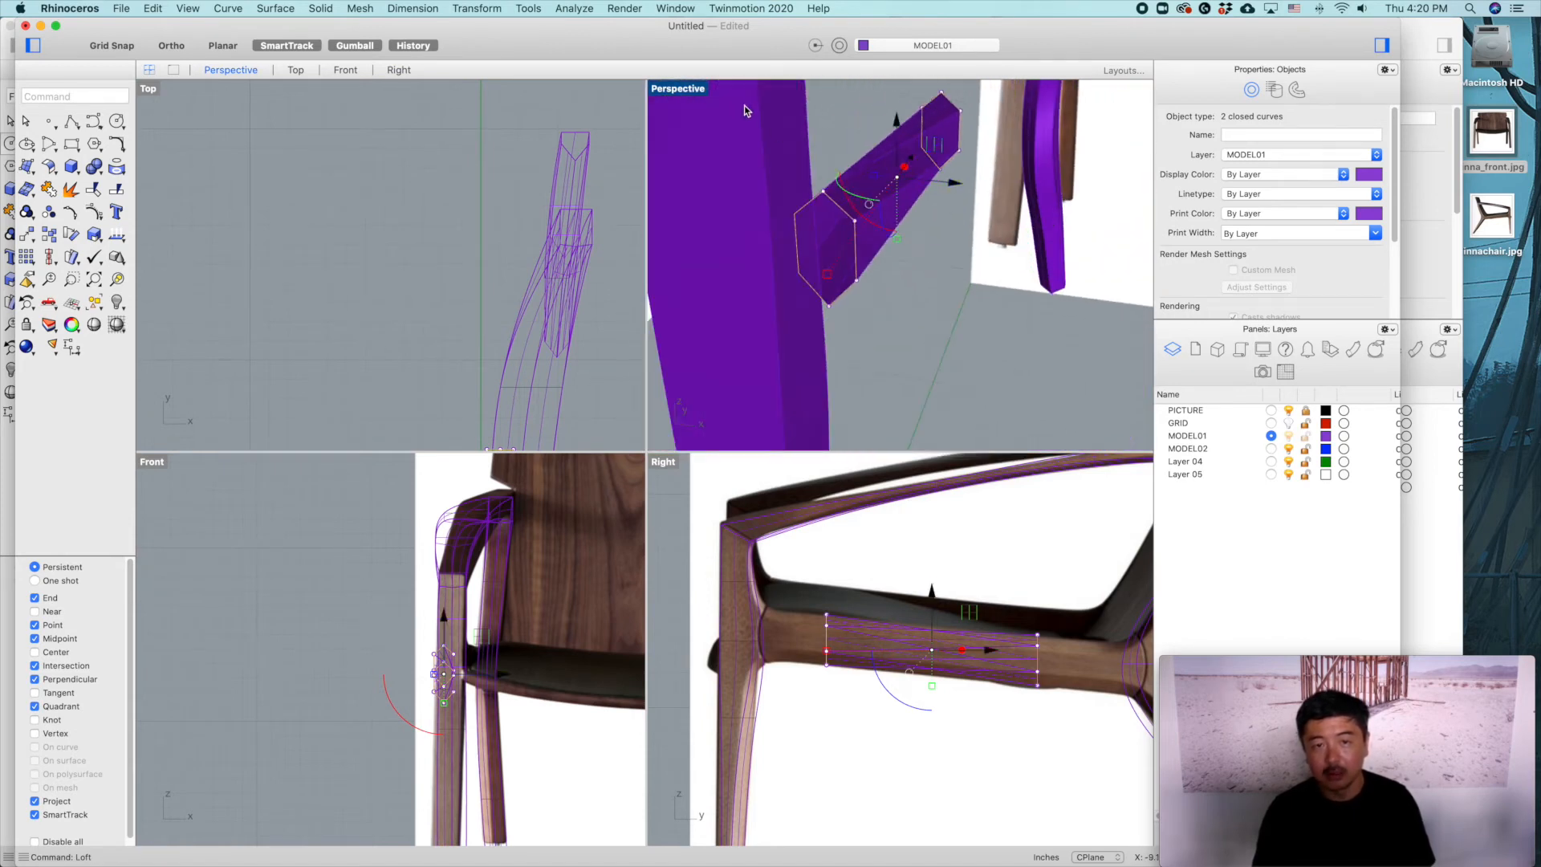
{"action": "double_click", "coordinate": [676, 91]}
{"action": "scroll", "coordinate": [780, 276], "scroll_direction": "down", "scroll_amount": 5}
{"action": "right_click_drag", "start_coordinate": [834, 322], "coordinate": [784, 368]}
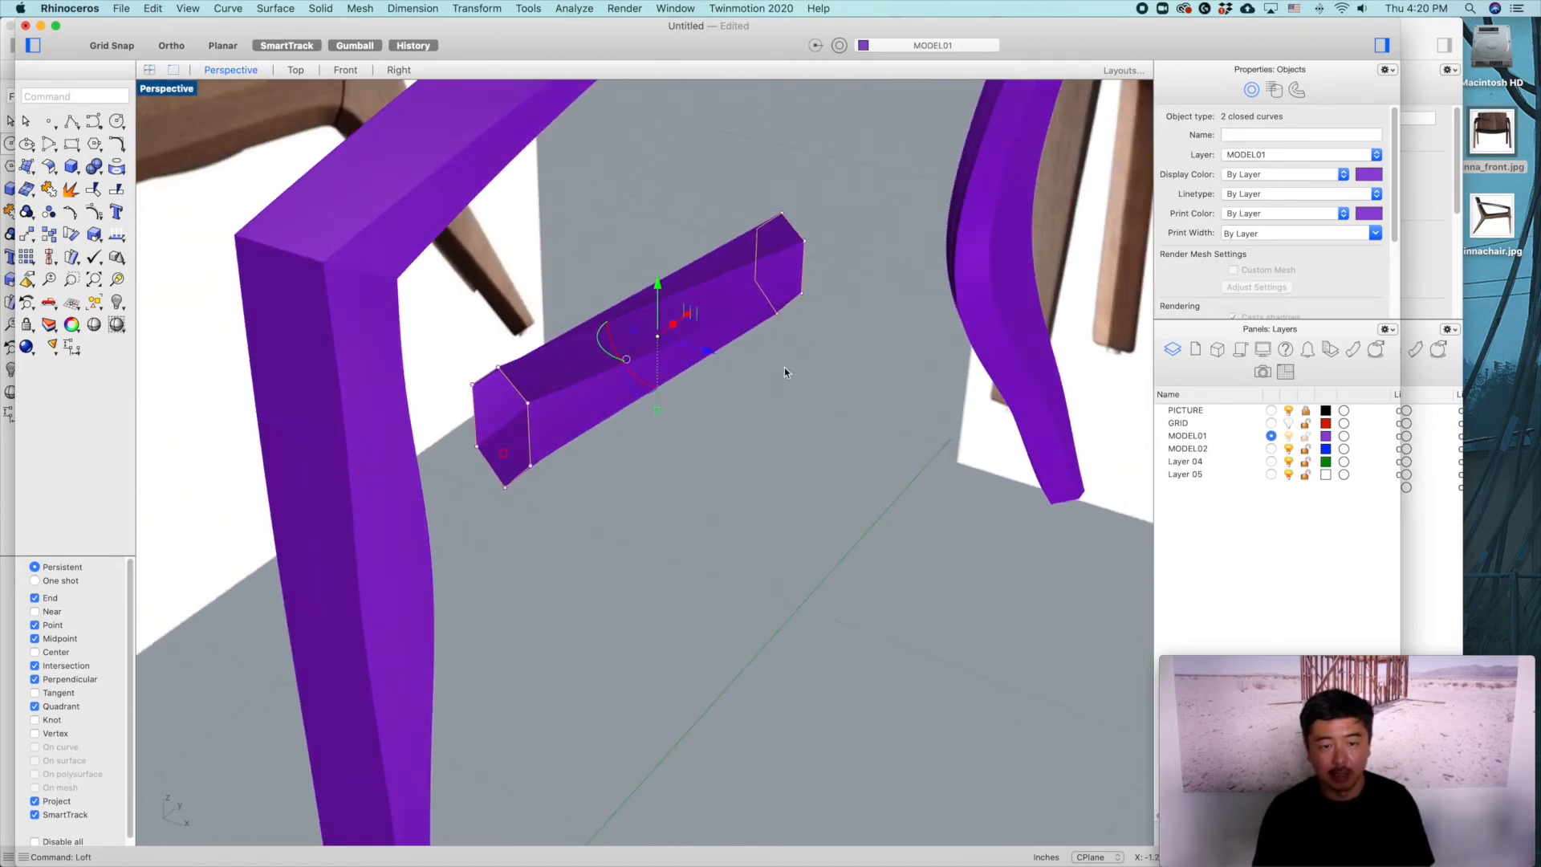
{"action": "left_click", "coordinate": [757, 348]}
{"action": "left_click", "coordinate": [751, 312]}
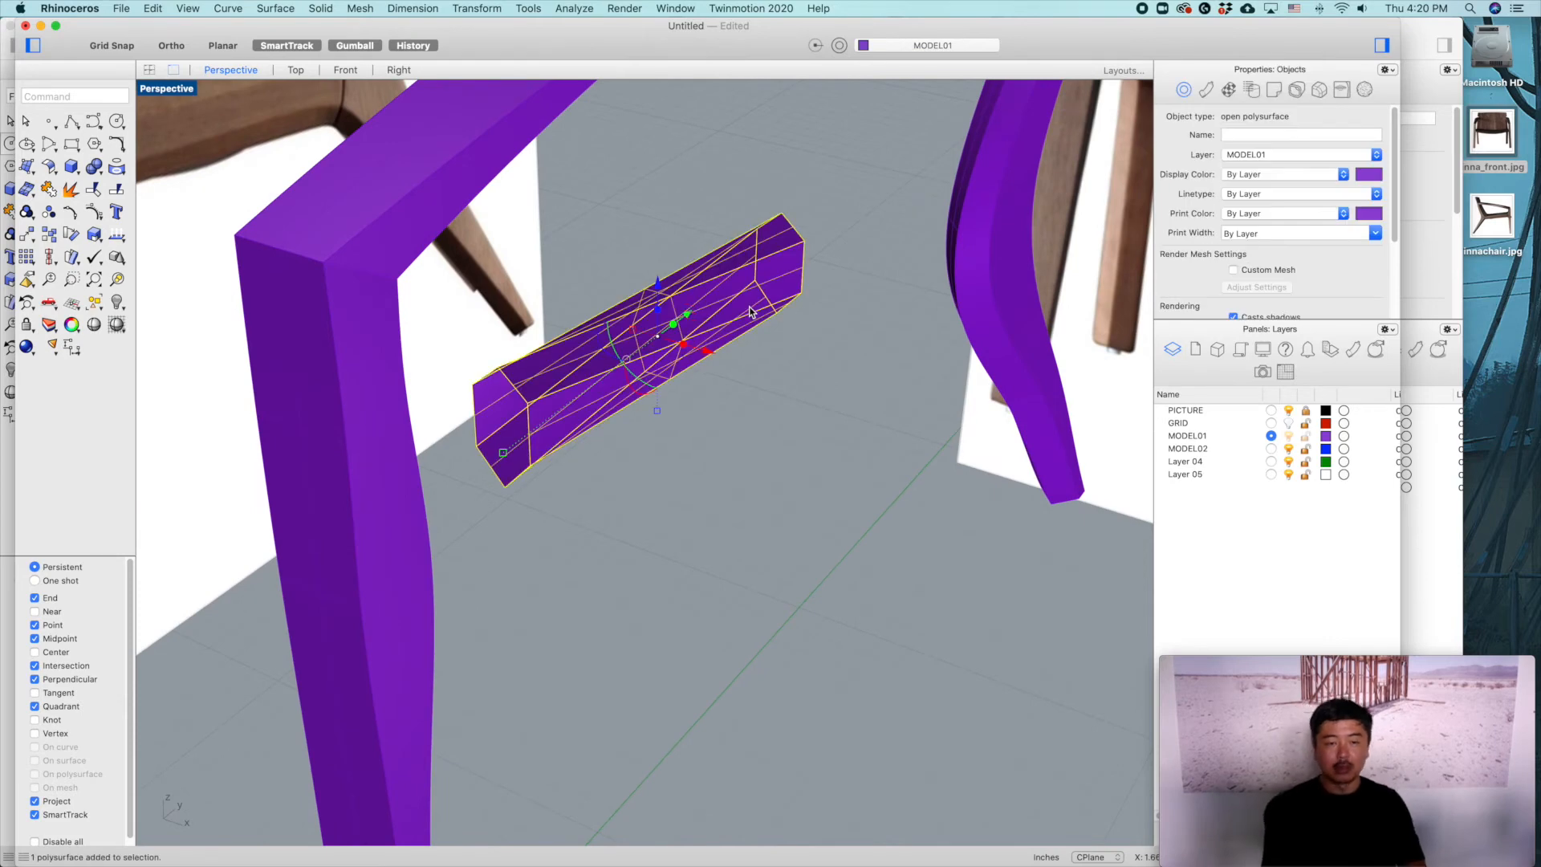
{"action": "key", "text": "Delete"}
Step: Loft the two seat rail hexagons with seams aligned at matching corners, using the Normal style without simplification
{"action": "type", "text": "Loft"}
{"action": "key", "text": "Return"}
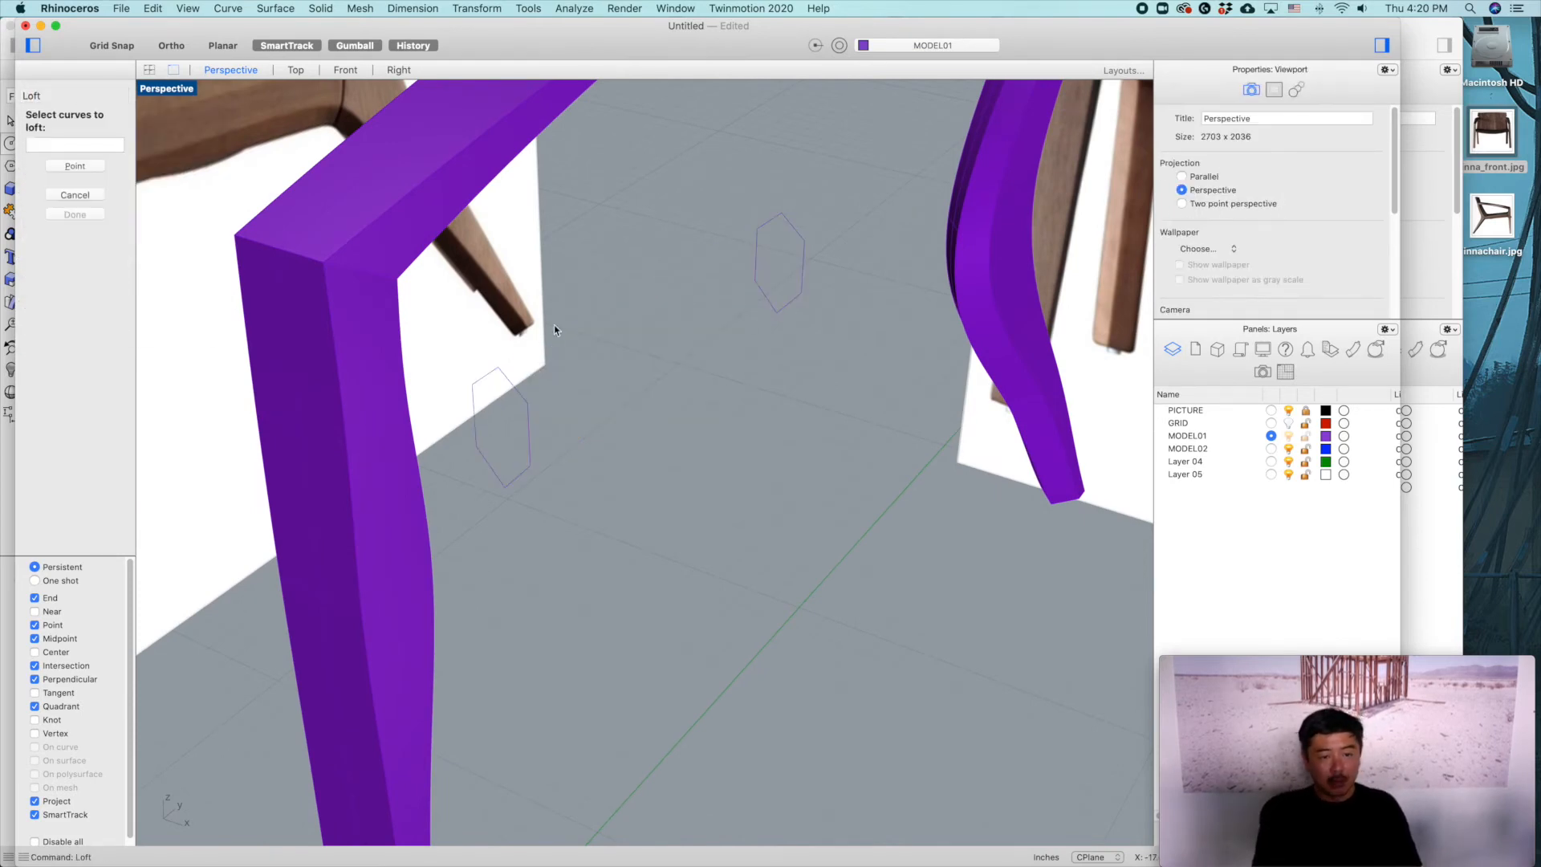
{"action": "left_click", "coordinate": [802, 235]}
{"action": "key", "text": "Return"}
{"action": "scroll", "coordinate": [750, 448], "scroll_direction": "up", "scroll_amount": 5}
{"action": "scroll", "coordinate": [746, 446], "scroll_direction": "down", "scroll_amount": 5}
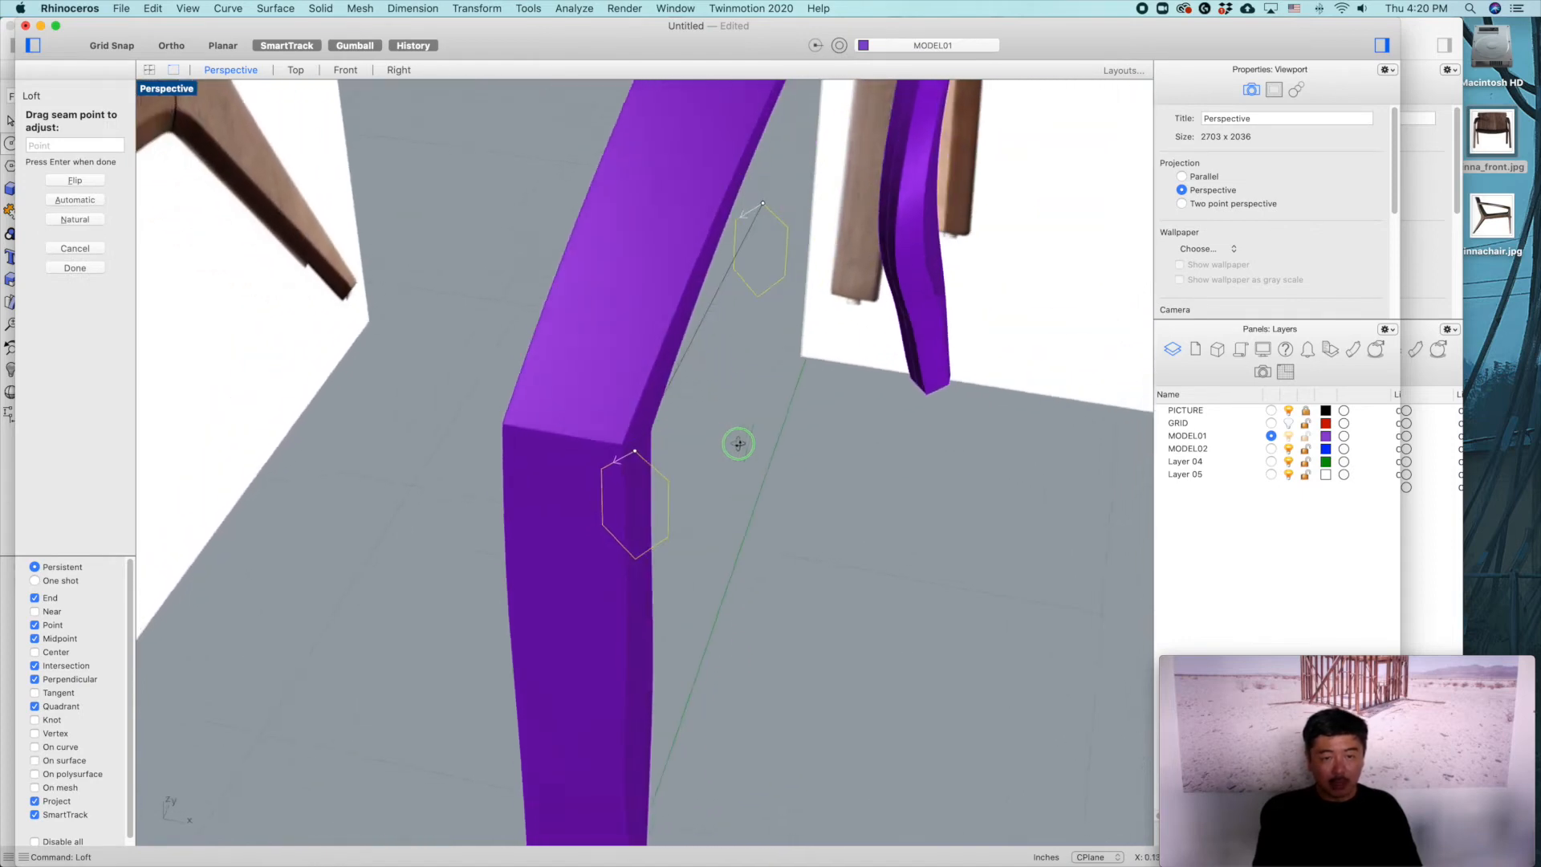
{"action": "key", "text": "Return"}
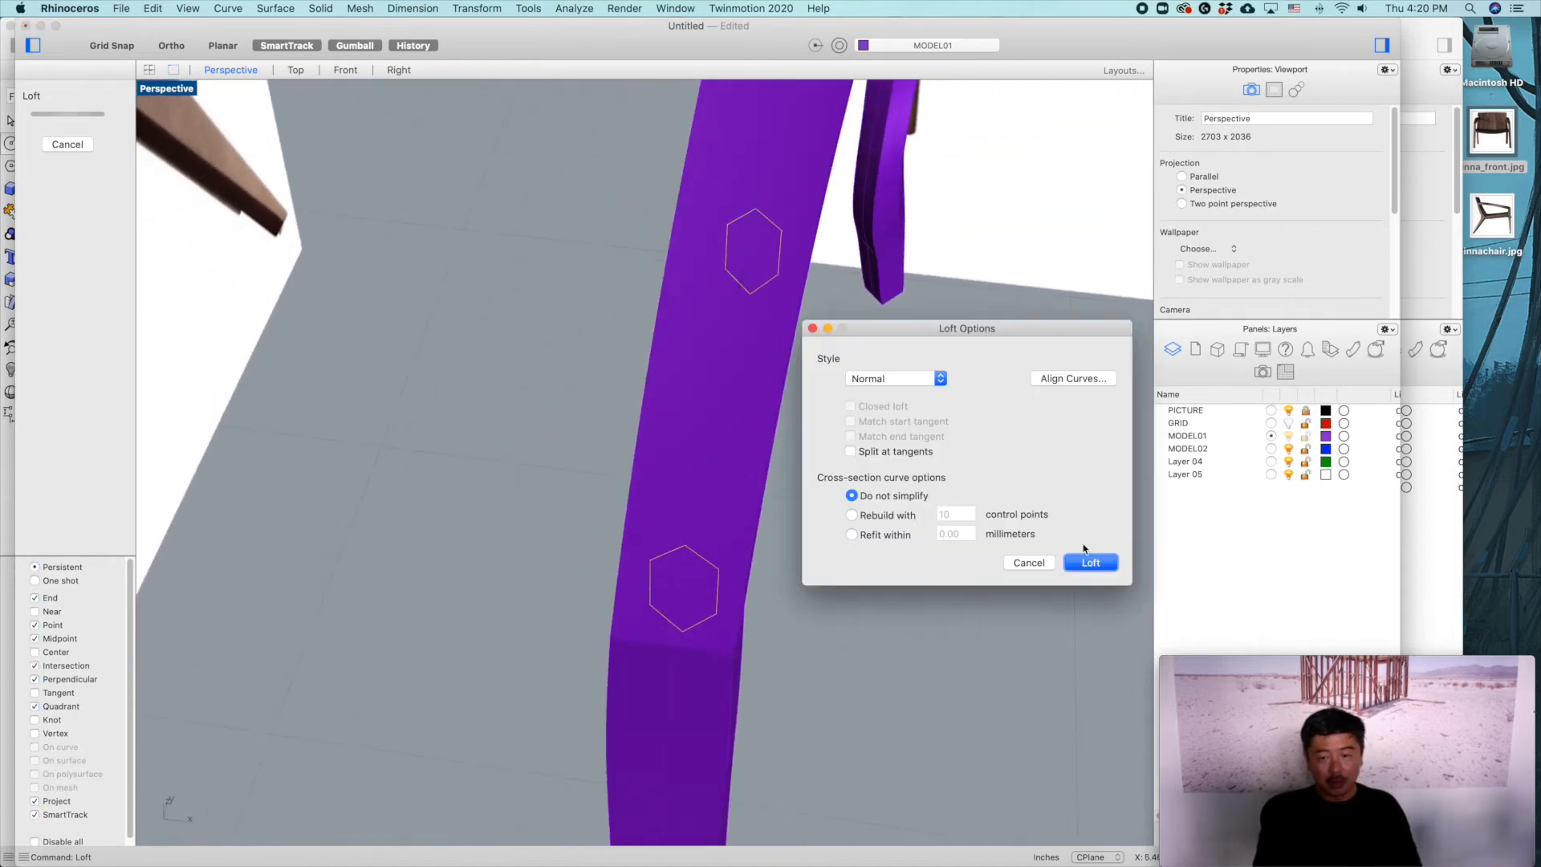
{"action": "left_click", "coordinate": [1089, 564]}
{"action": "scroll", "coordinate": [970, 549], "scroll_direction": "down", "scroll_amount": 10}
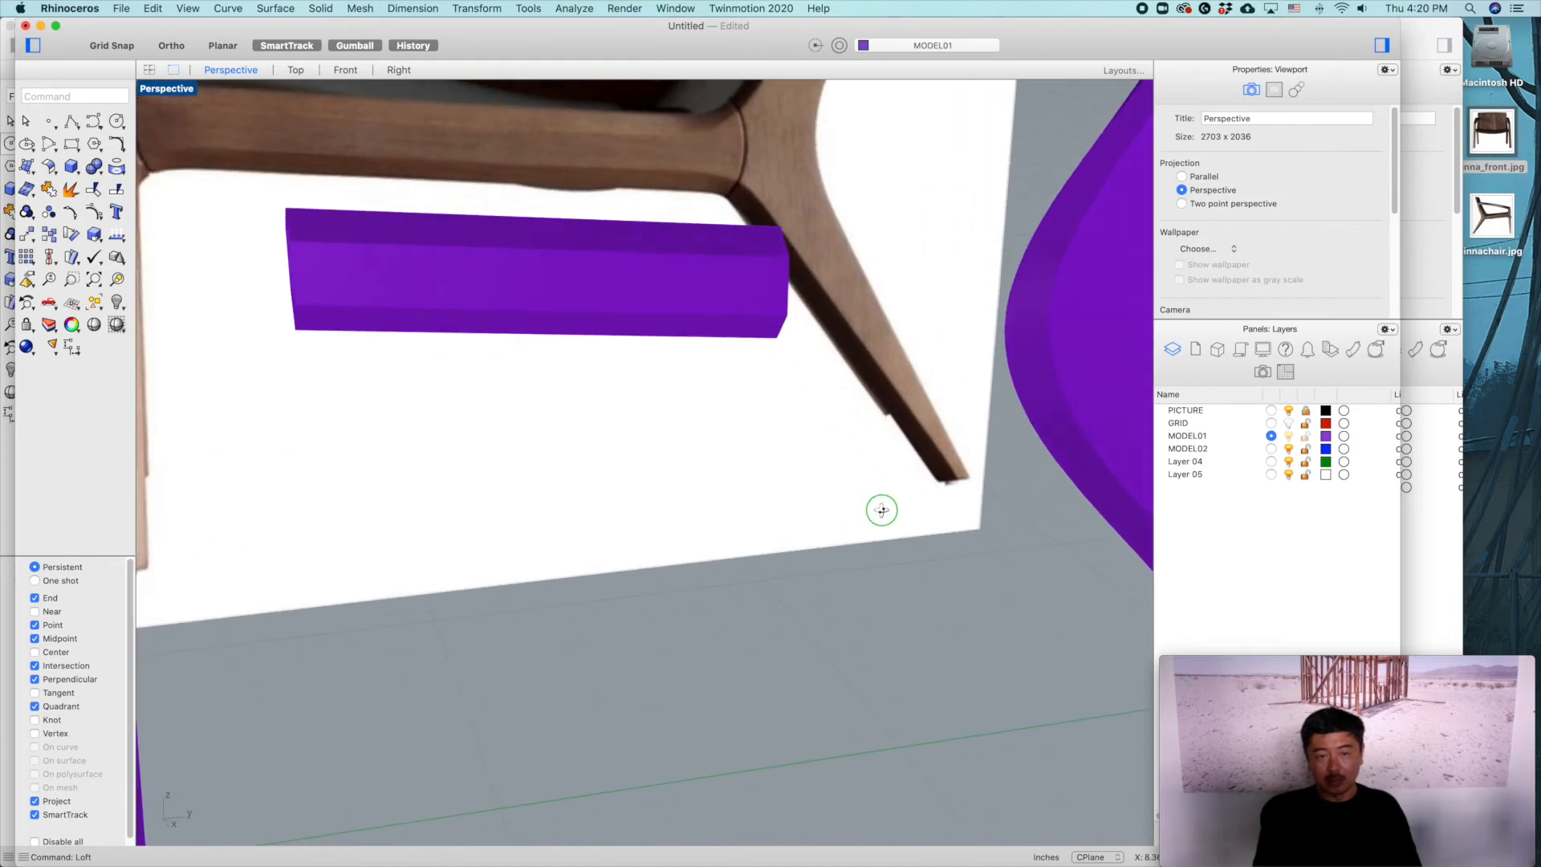
{"action": "right_click_drag", "start_coordinate": [788, 457], "coordinate": [855, 481], "text": "shift"}
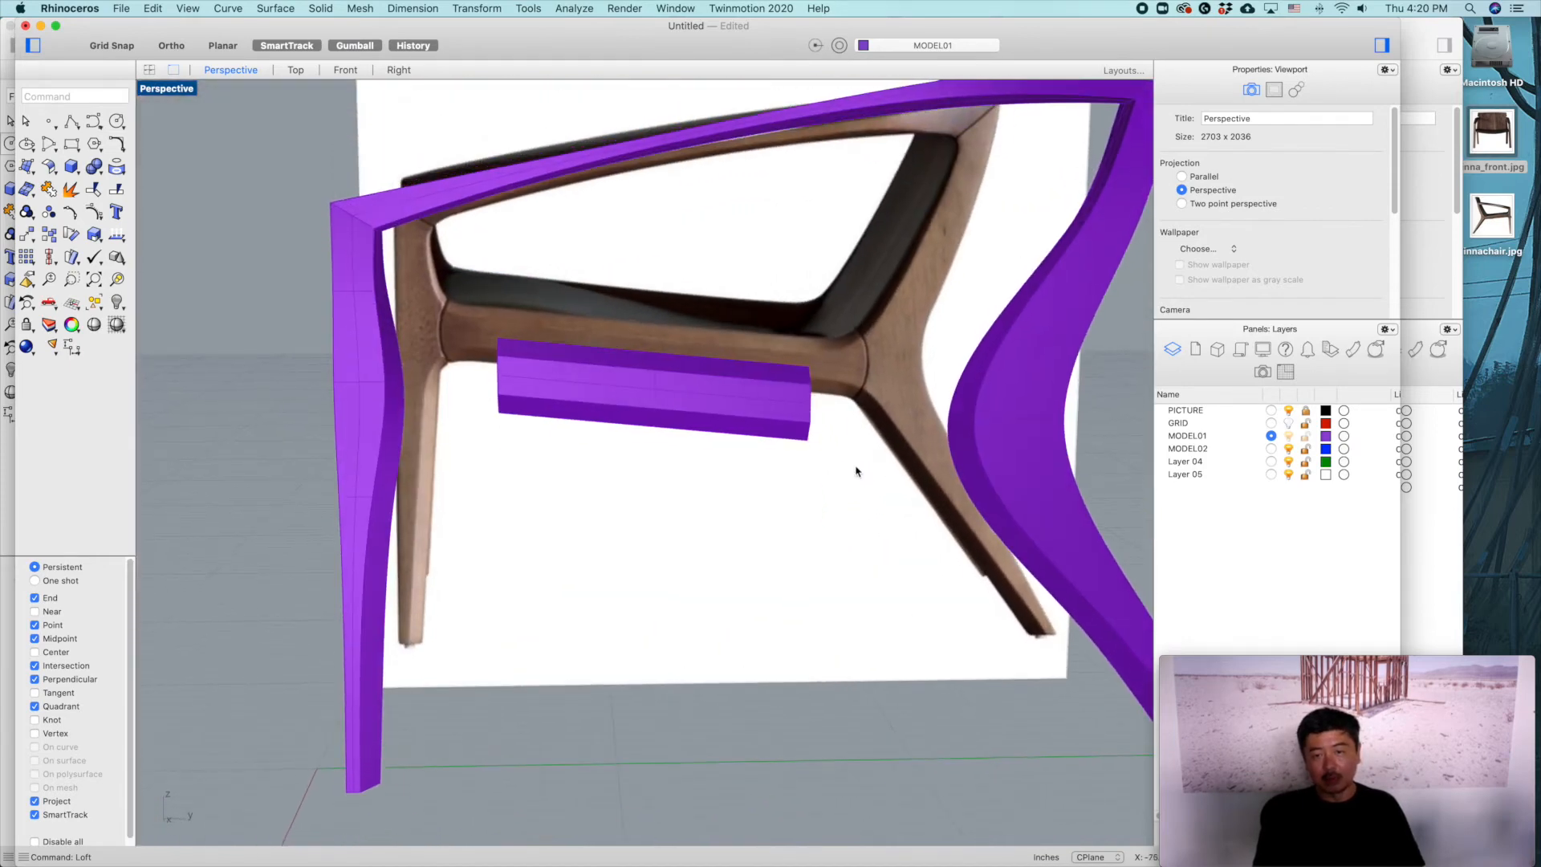
{"action": "scroll", "coordinate": [856, 468], "scroll_direction": "down", "scroll_amount": 4}
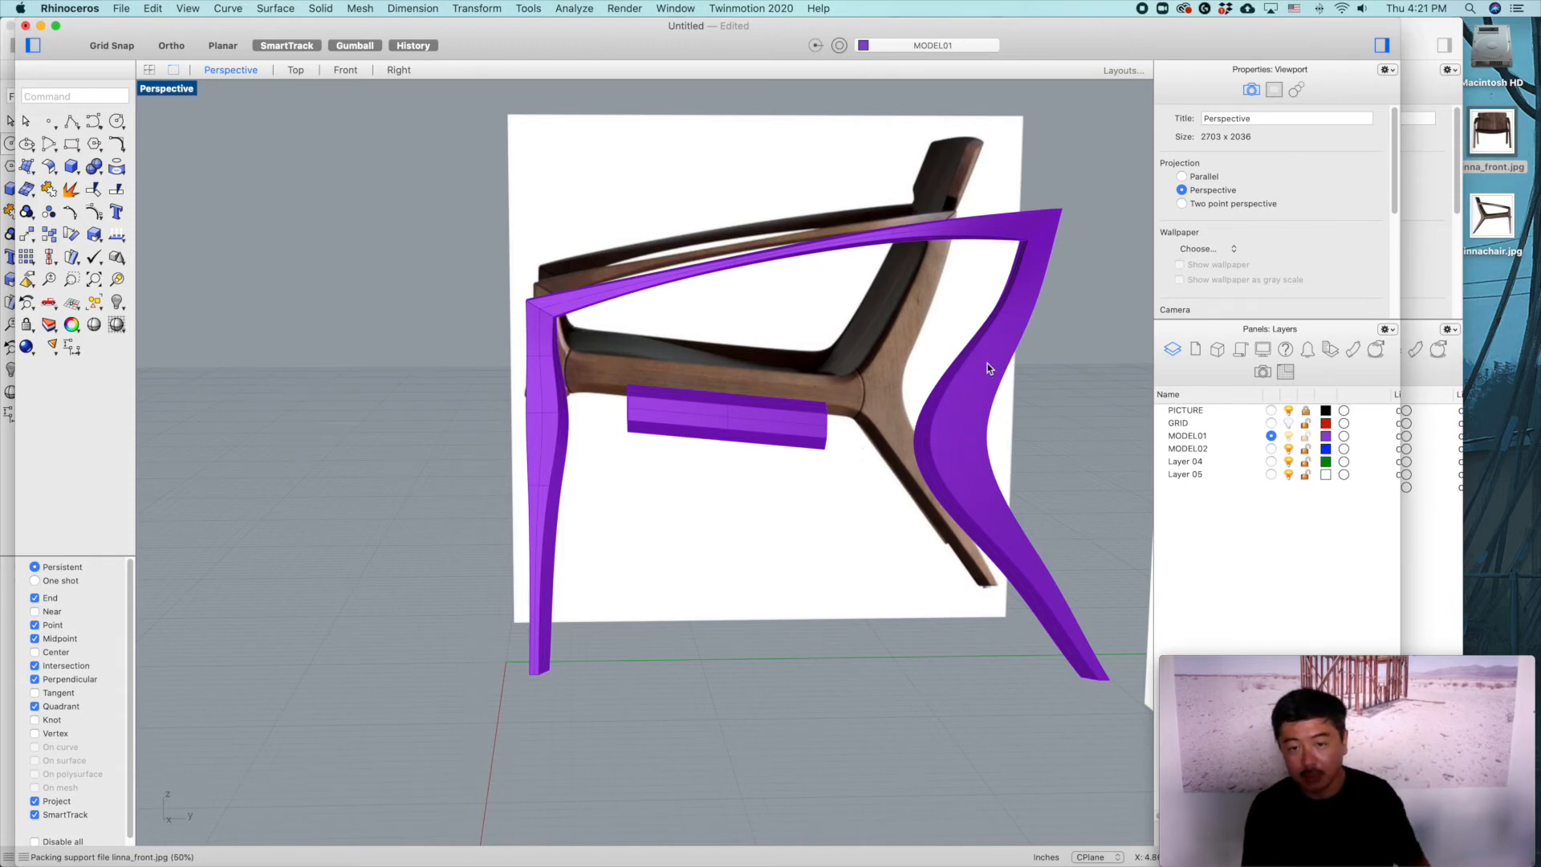
Step: Move the rear leg's upper profile curve rearward to reshape the loft through history, and undo the extra move
{"action": "left_click", "coordinate": [999, 314]}
{"action": "left_click_drag", "start_coordinate": [1071, 311], "coordinate": [1115, 313]}
{"action": "right_click_drag", "start_coordinate": [1104, 322], "coordinate": [1089, 333]}
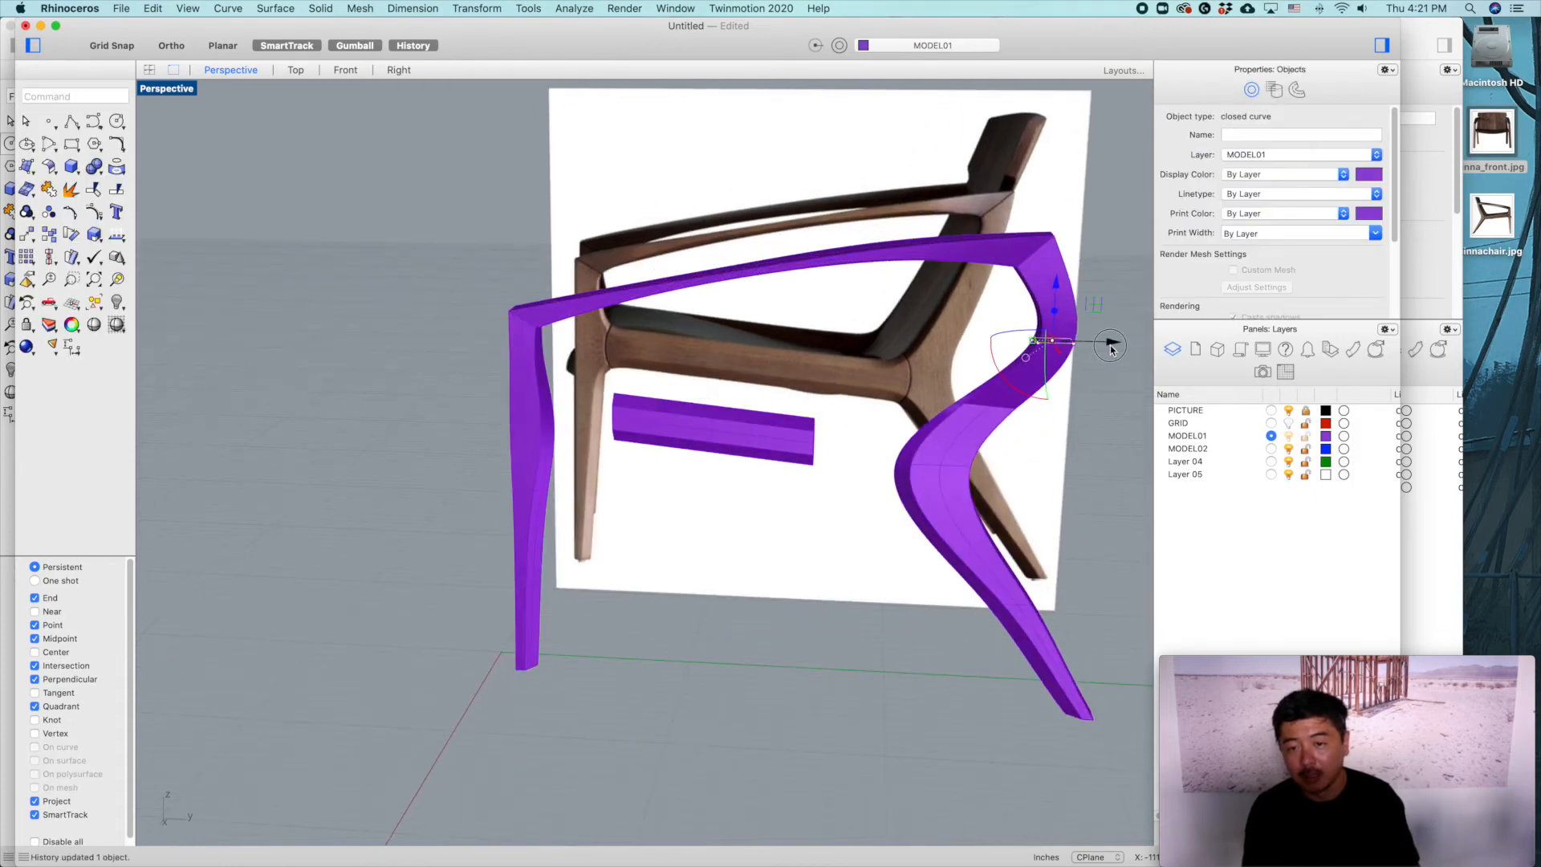
{"action": "left_click_drag", "start_coordinate": [1112, 346], "coordinate": [1094, 371]}
{"action": "key", "text": "super+z"}
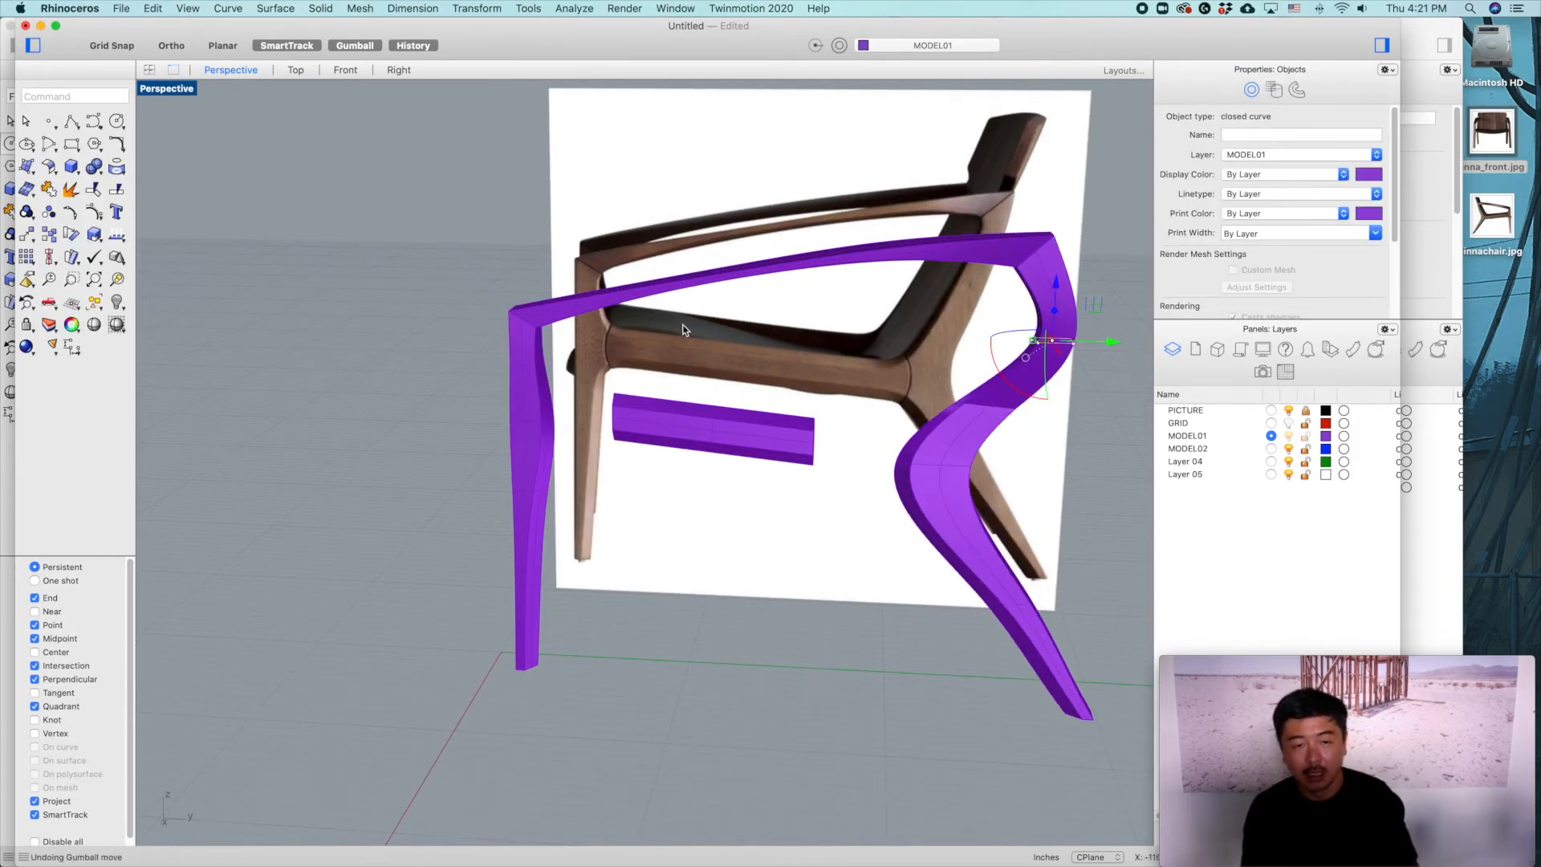
Step: Try moving the front leg's upper profile curve forward to reshape its loft, then undo the move
{"action": "left_click", "coordinate": [523, 369]}
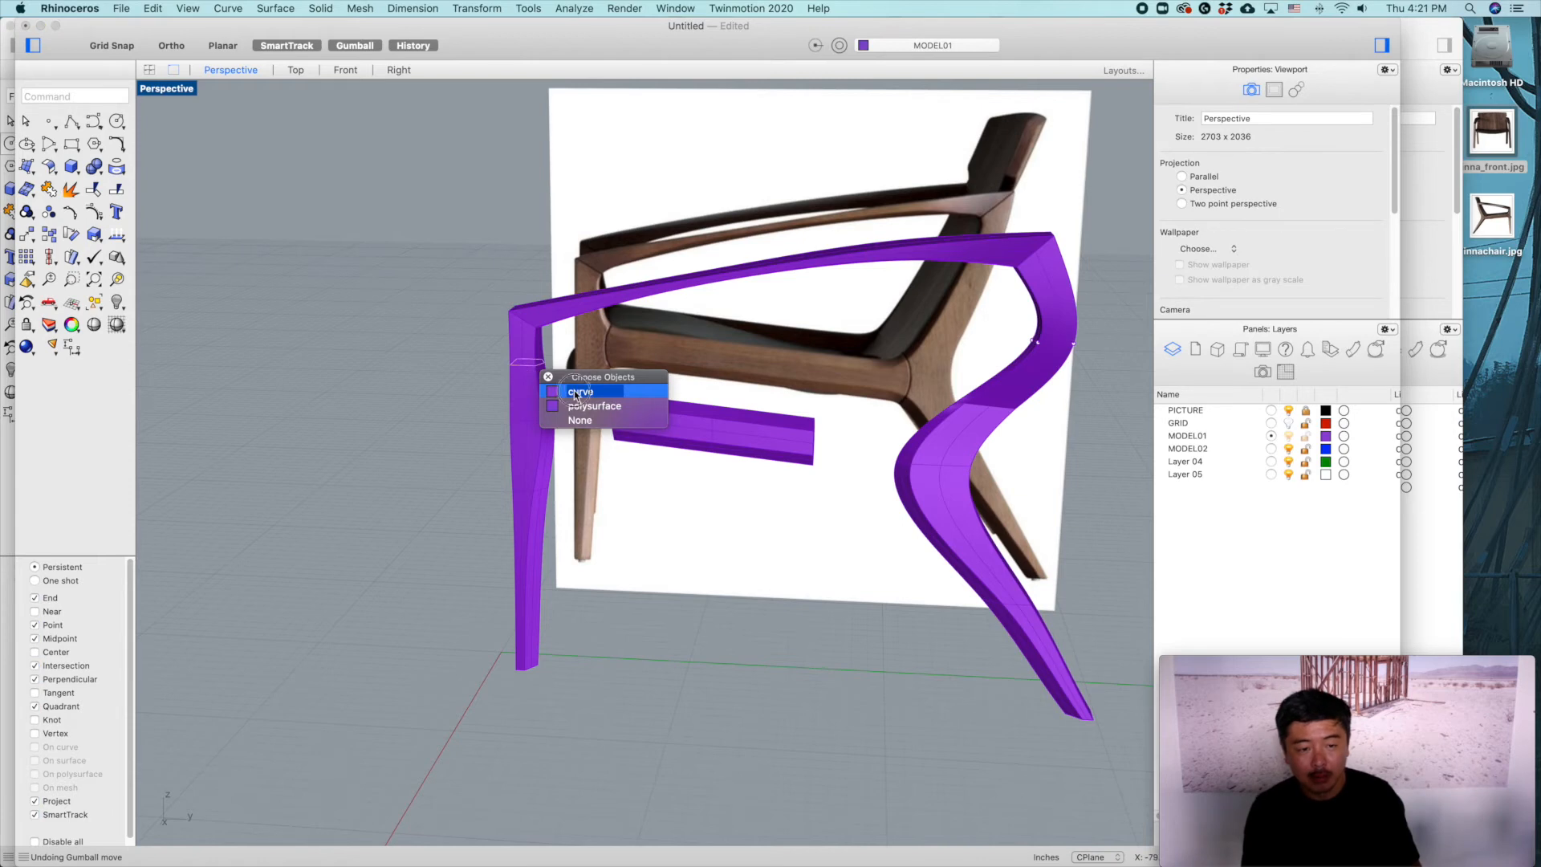
{"action": "left_click", "coordinate": [575, 388]}
{"action": "left_click_drag", "start_coordinate": [576, 367], "coordinate": [558, 392]}
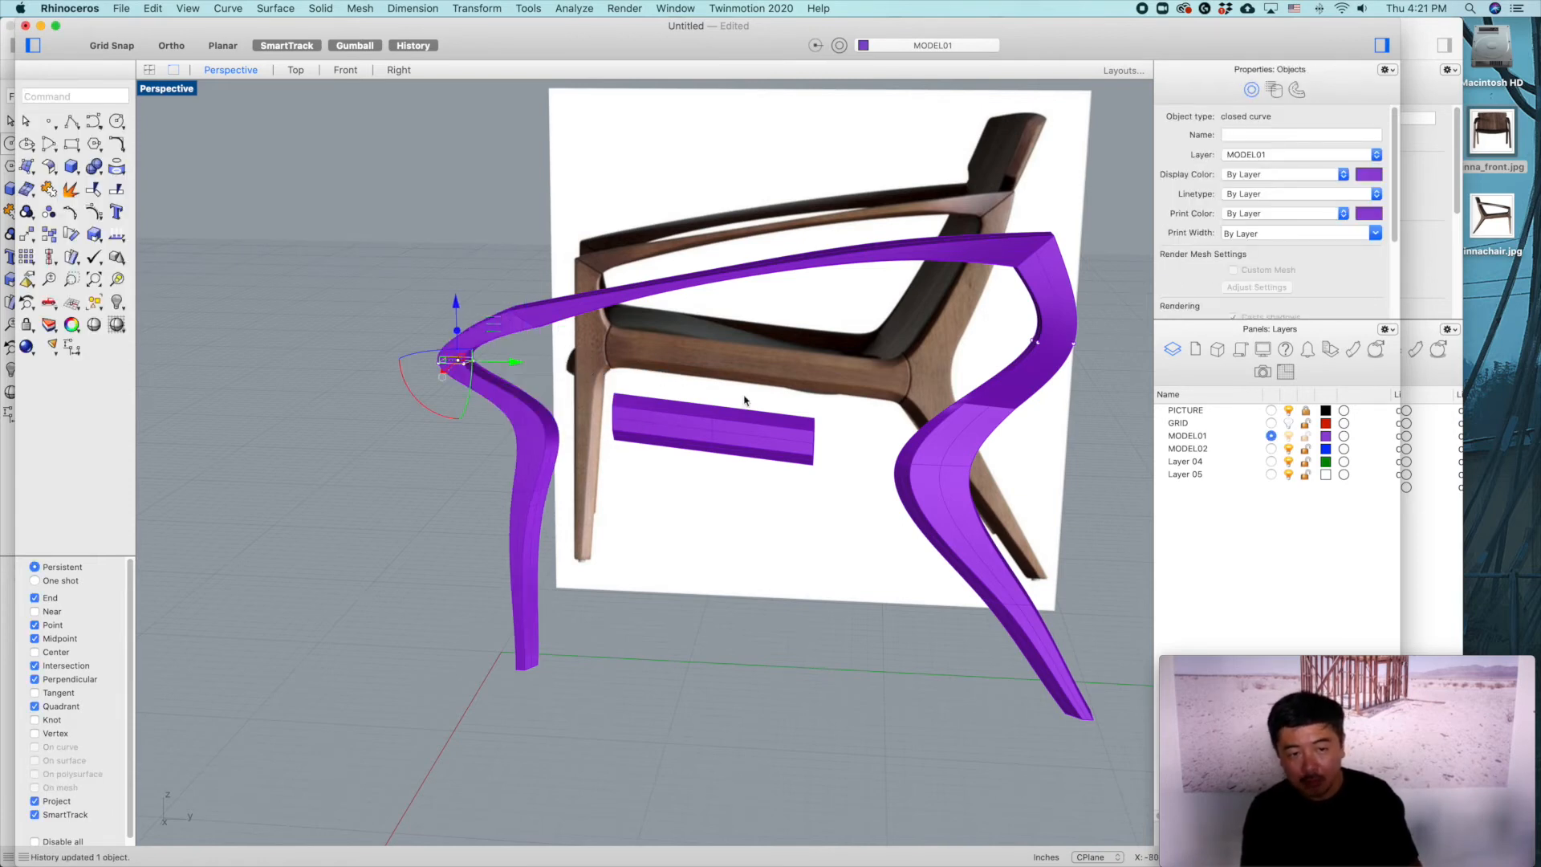
{"action": "key", "text": "super+z"}
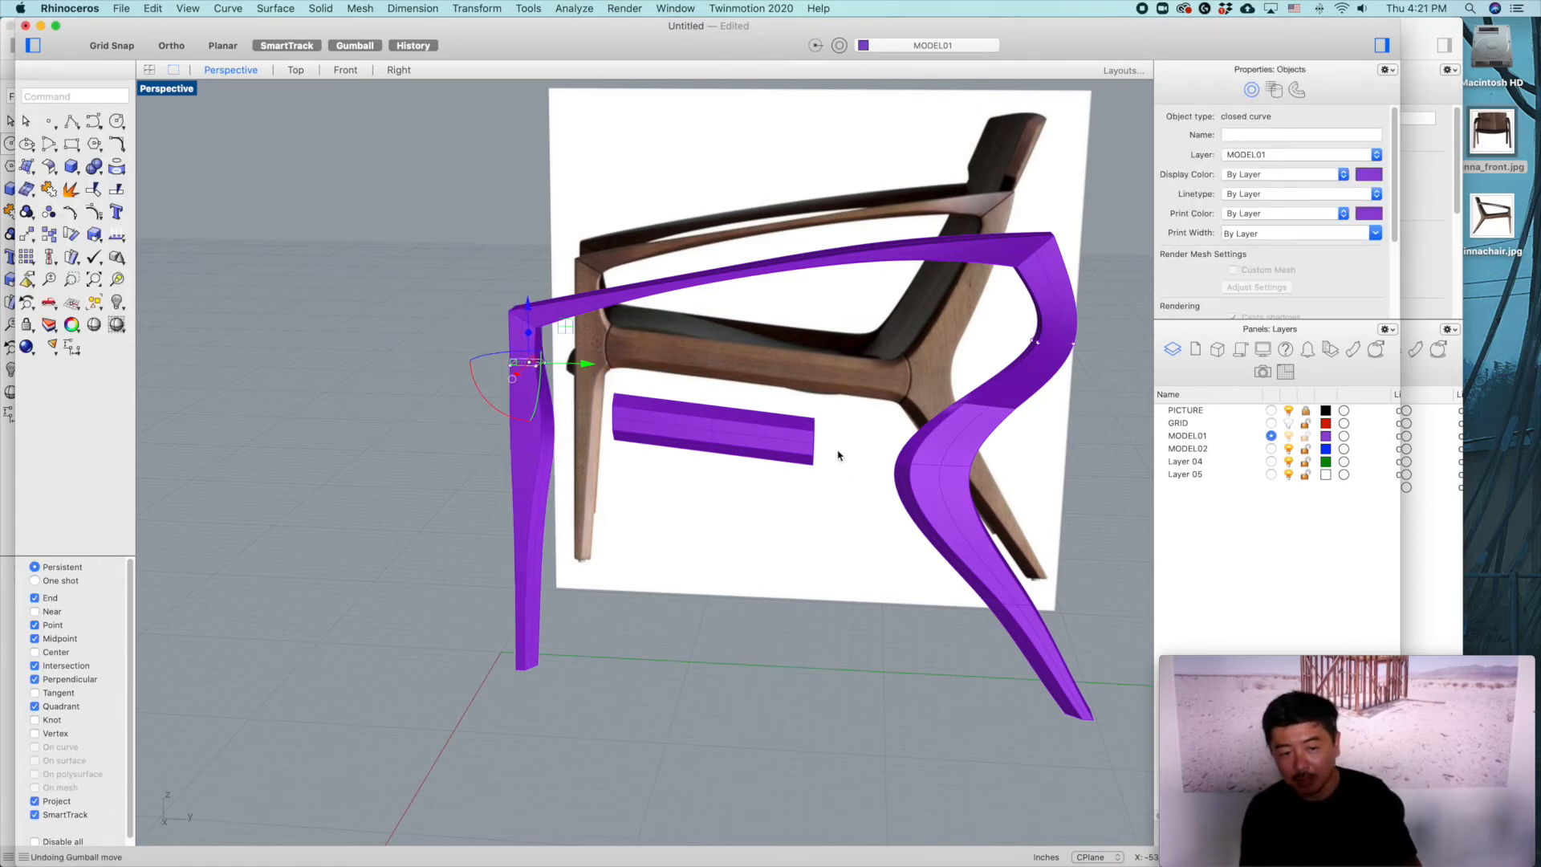
{"action": "left_click", "coordinate": [1013, 484]}
Step: Copy all chair frame curves and surfaces to layer MODEL02, make that layer current and hide MODEL01
{"action": "right_click_drag", "start_coordinate": [1013, 484], "coordinate": [800, 528]}
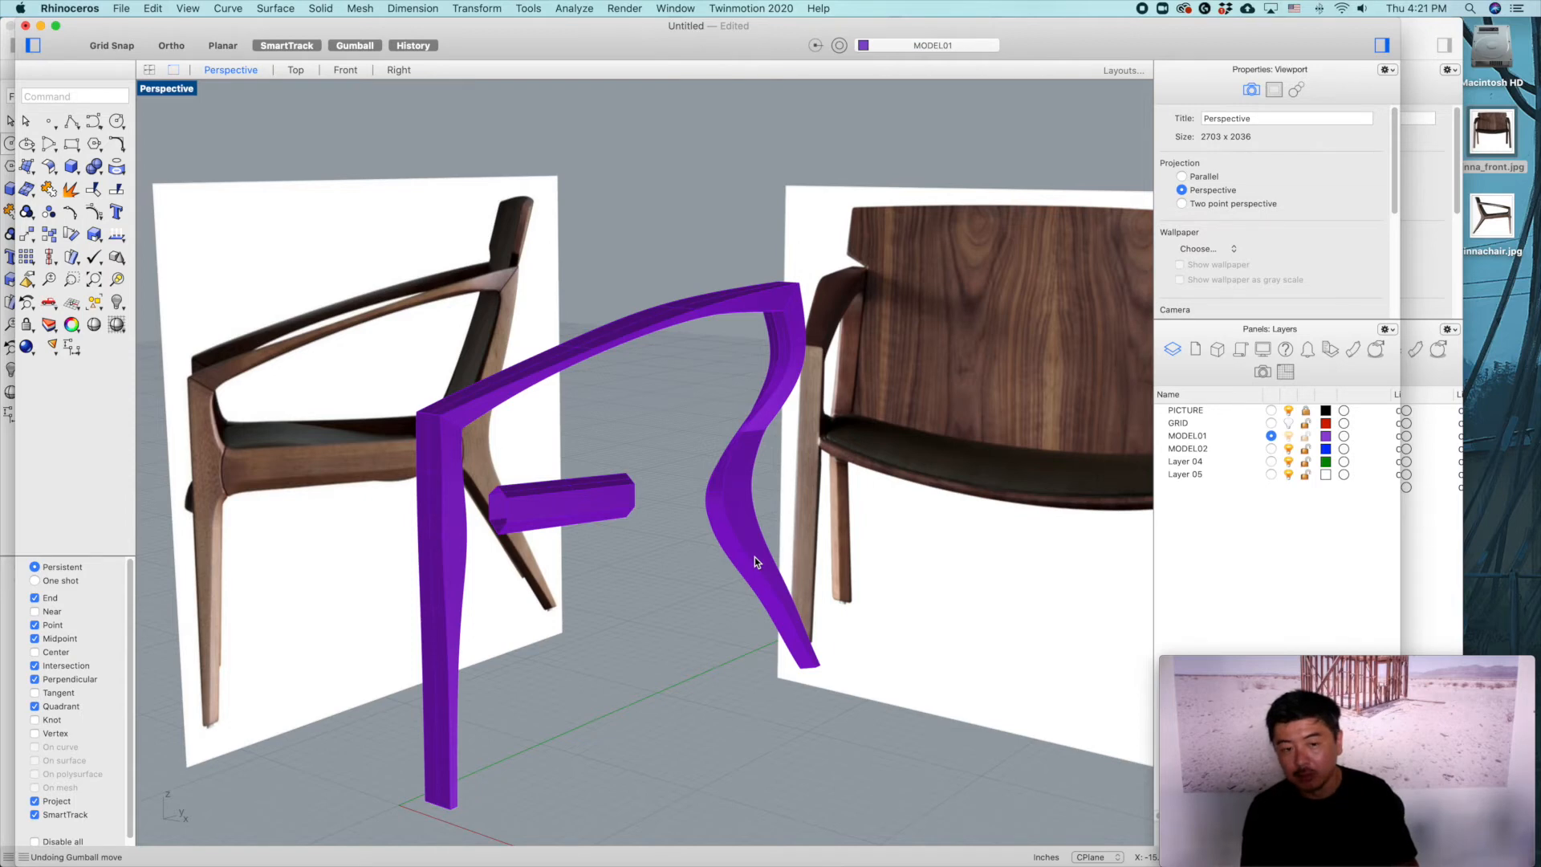
{"action": "right_click_drag", "start_coordinate": [789, 439], "coordinate": [780, 465]}
{"action": "scroll", "coordinate": [780, 464], "scroll_direction": "down", "scroll_amount": 6}
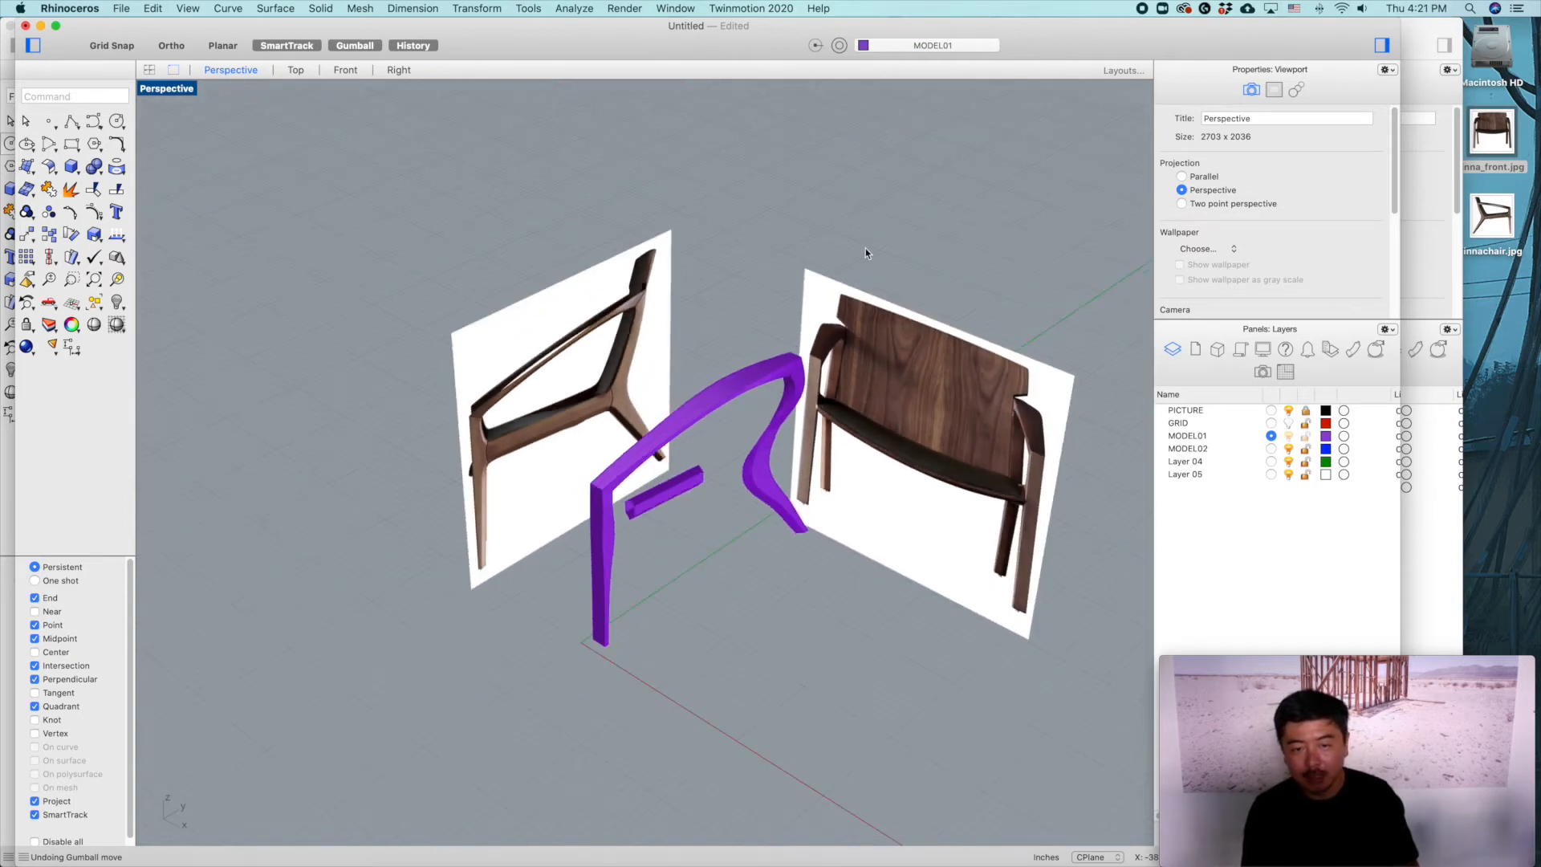
{"action": "left_click_drag", "start_coordinate": [891, 269], "coordinate": [461, 704]}
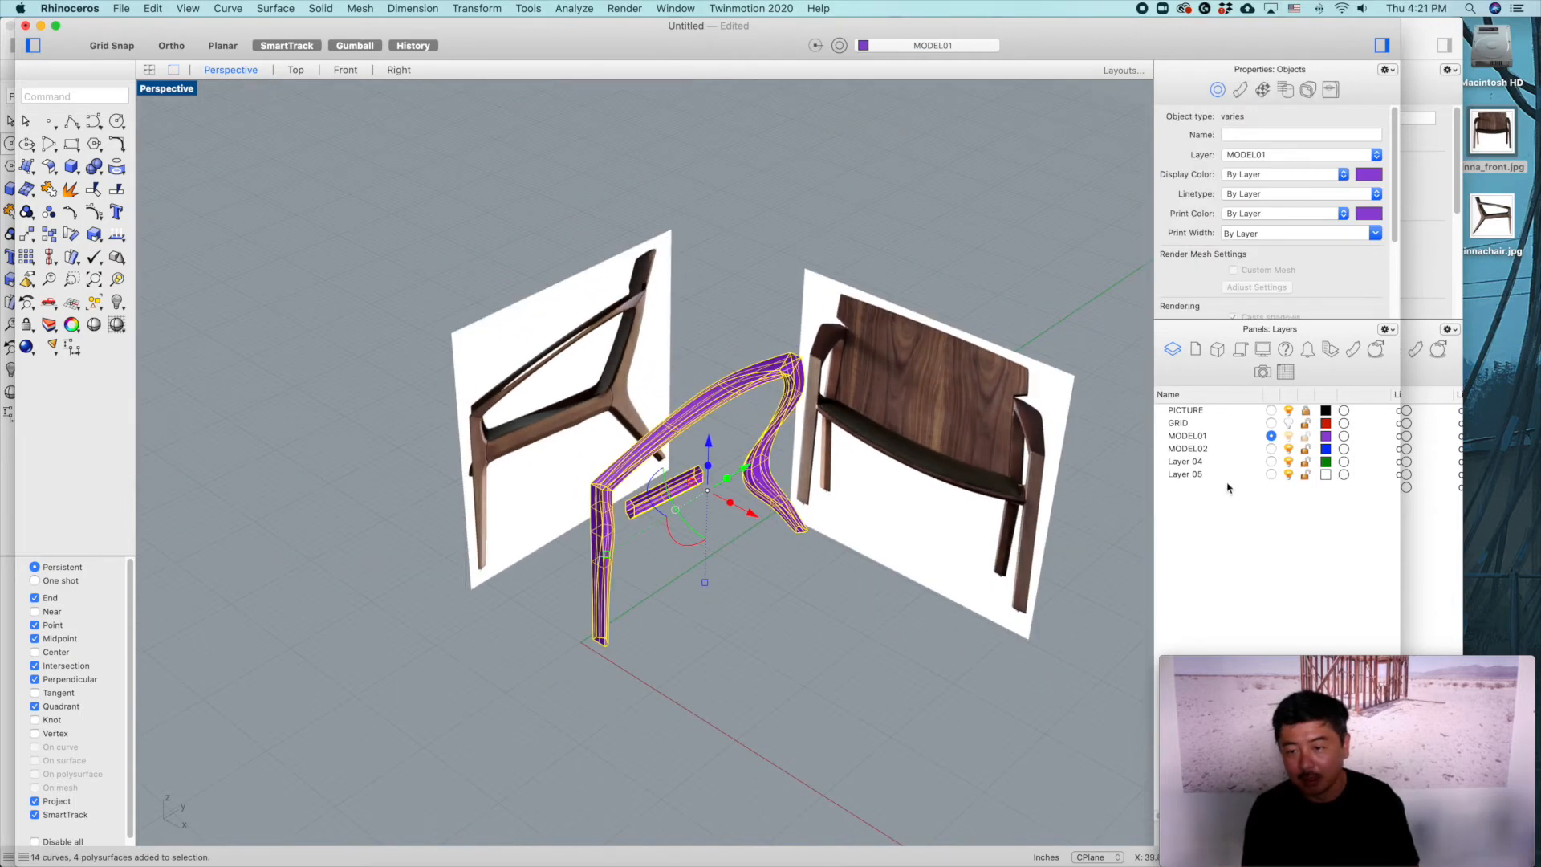
{"action": "right_click", "coordinate": [1196, 451]}
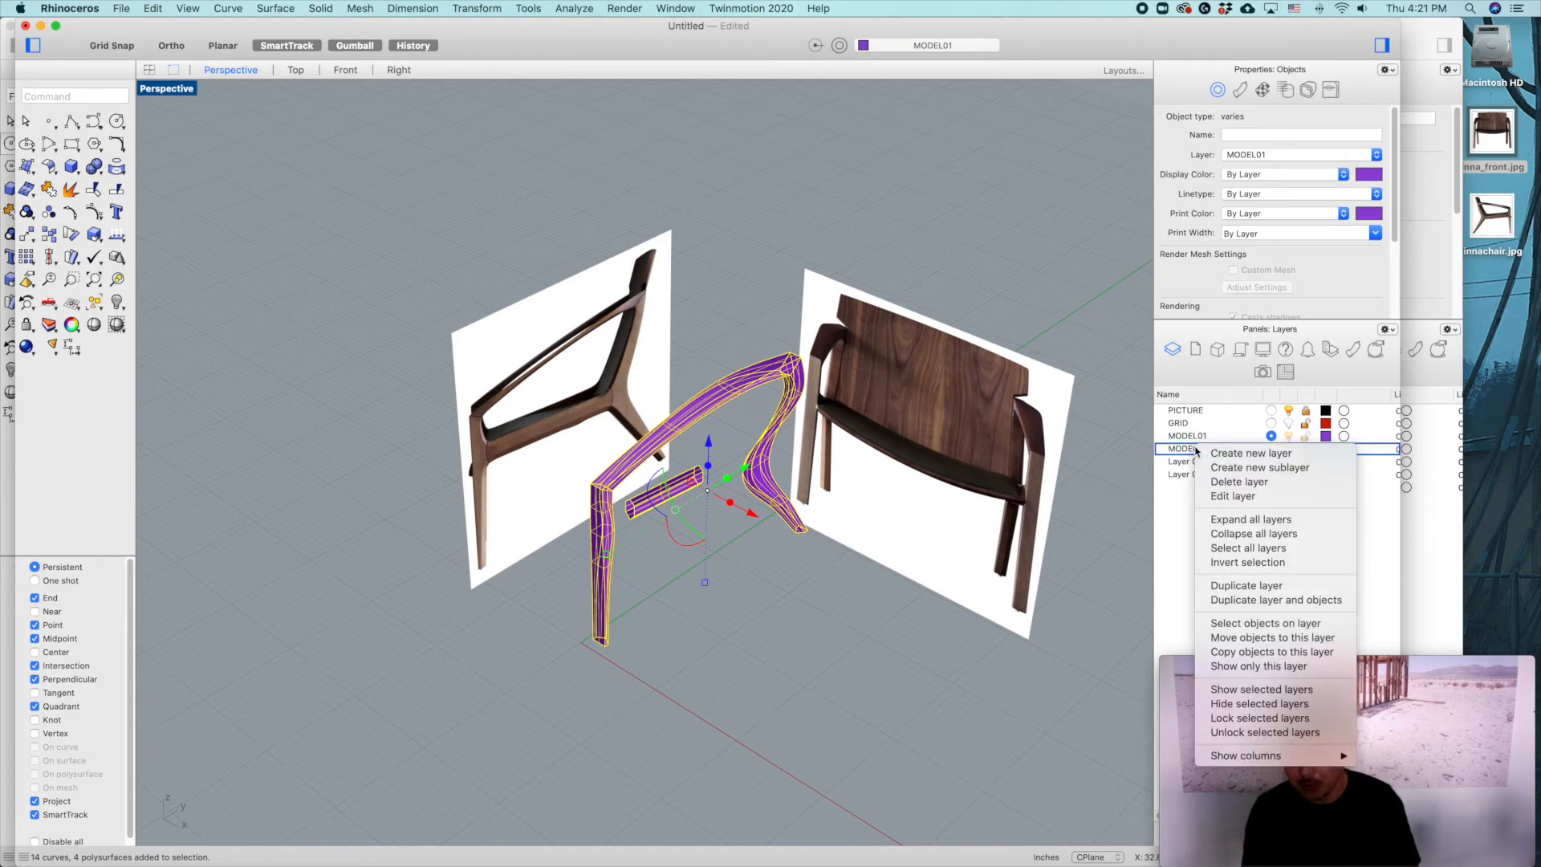
{"action": "left_click", "coordinate": [1264, 653]}
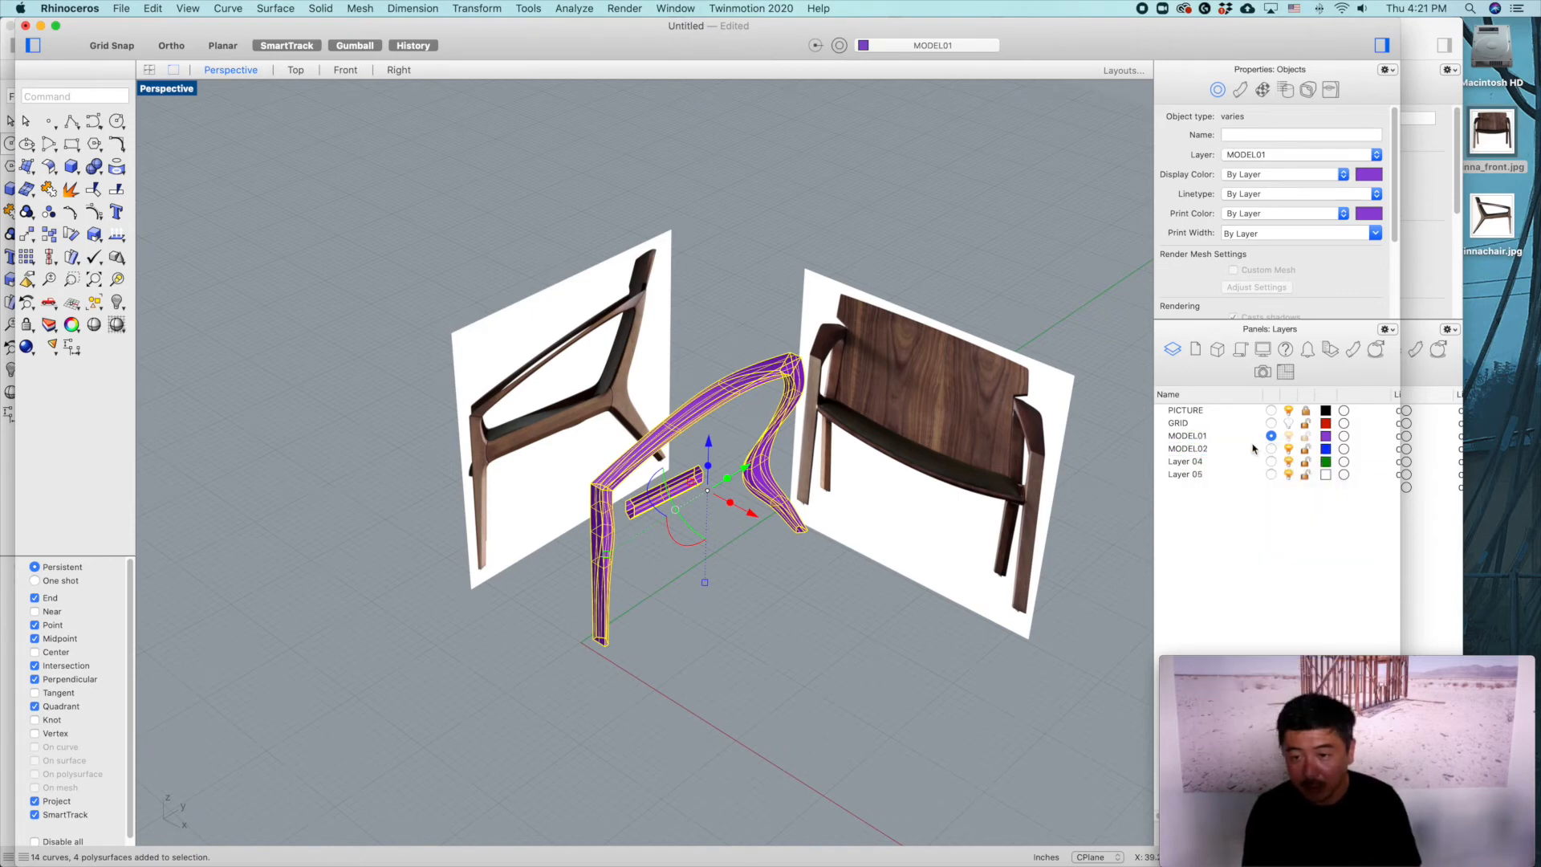
{"action": "left_click", "coordinate": [1270, 449]}
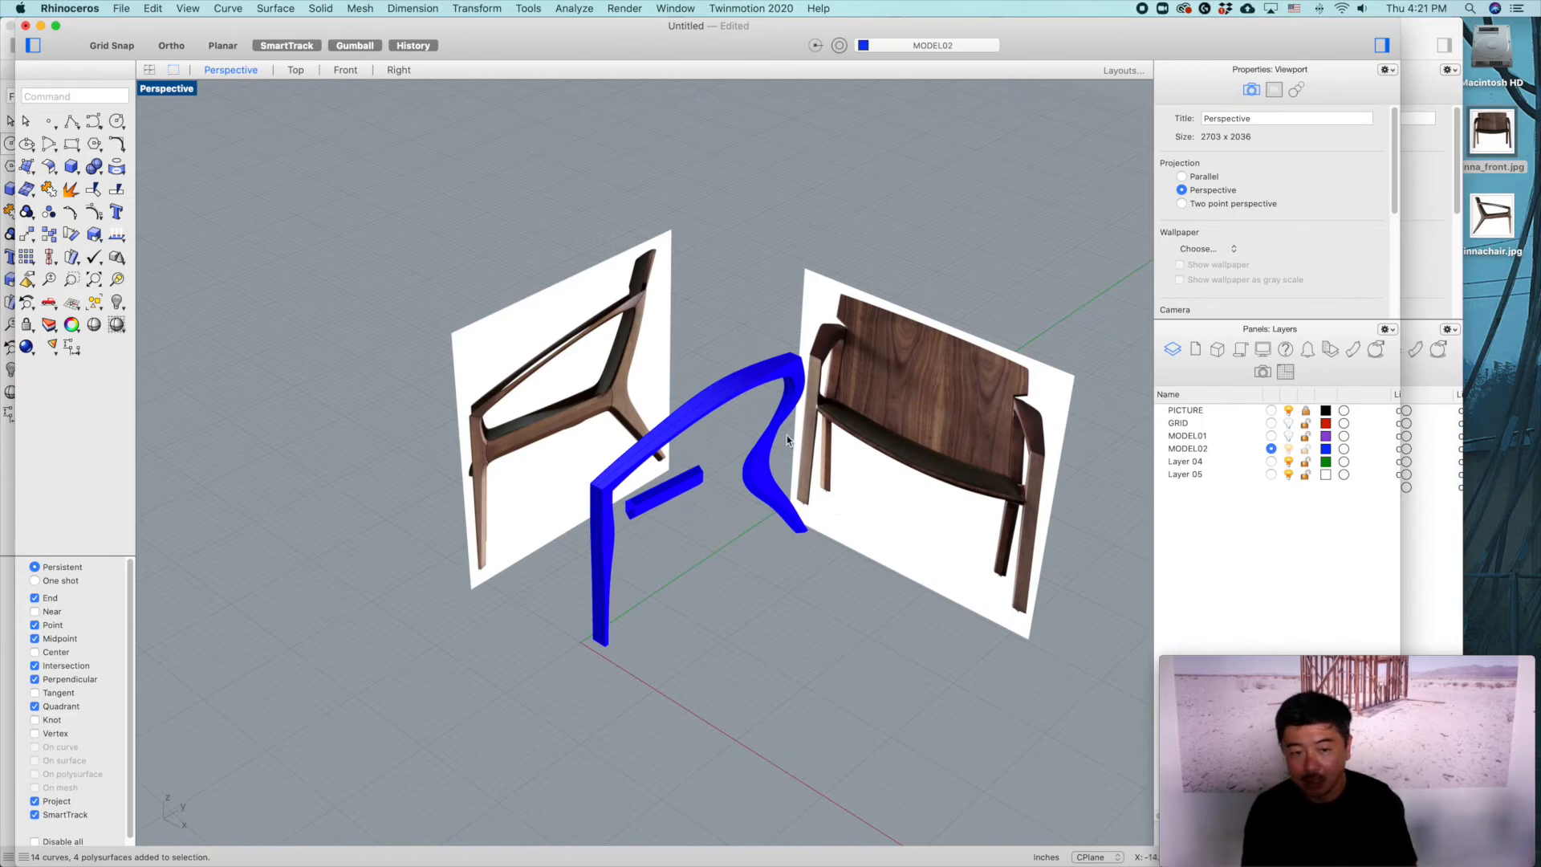
Step: Delete the rear leg's lofted polysurface on MODEL02, leaving its profile curves in place
{"action": "scroll", "coordinate": [790, 414], "scroll_direction": "up", "scroll_amount": 5}
{"action": "right_click_drag", "start_coordinate": [1024, 409], "coordinate": [815, 407]}
{"action": "scroll", "coordinate": [817, 406], "scroll_direction": "up", "scroll_amount": 5}
{"action": "left_click", "coordinate": [821, 407]}
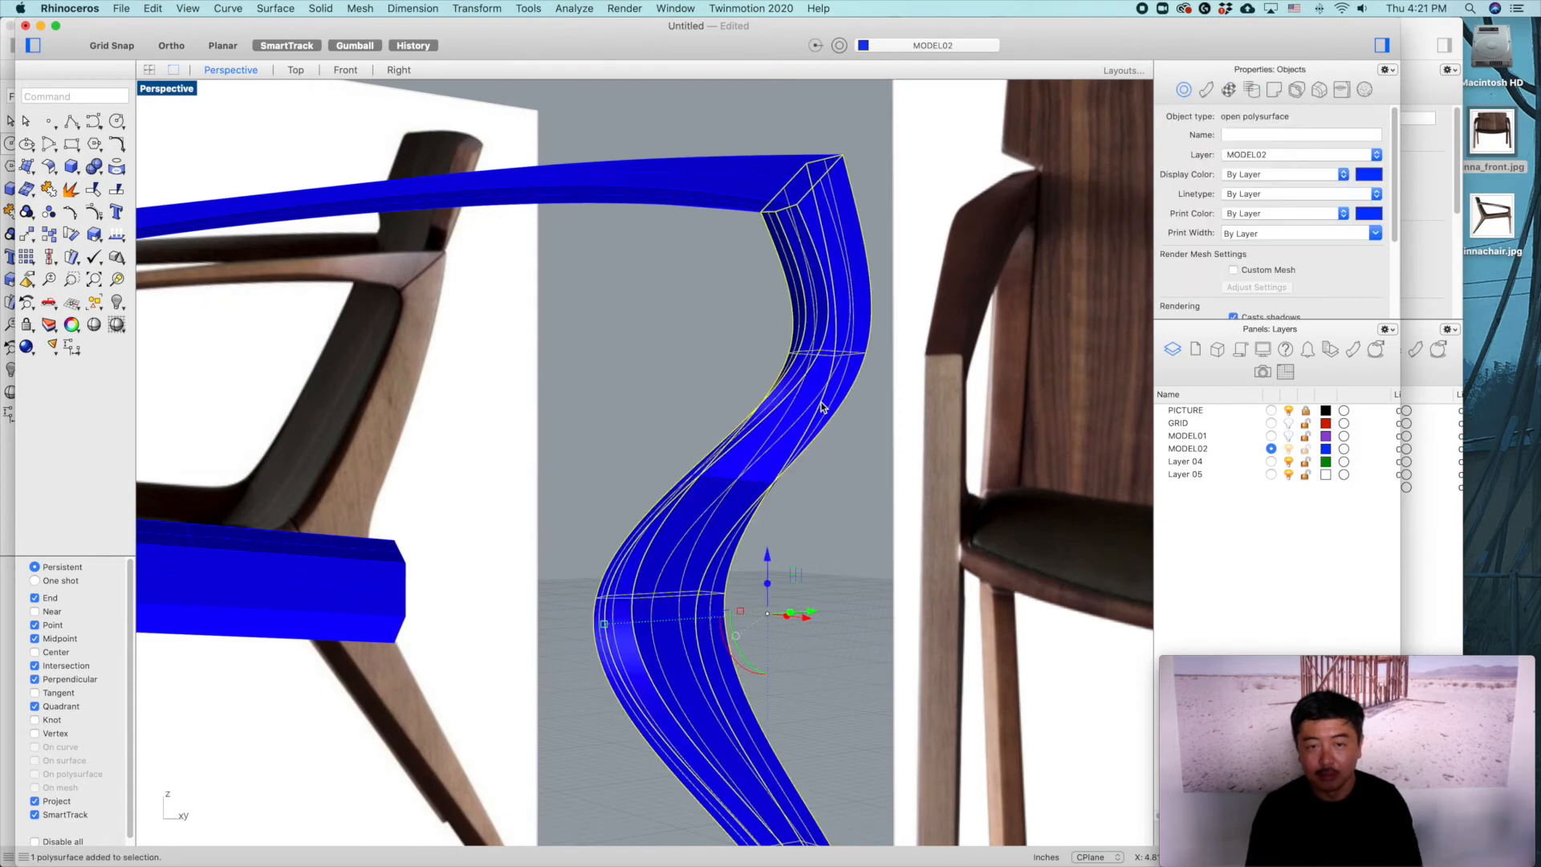
{"action": "key", "text": "Delete"}
{"action": "scroll", "coordinate": [848, 305], "scroll_direction": "down", "scroll_amount": 5}
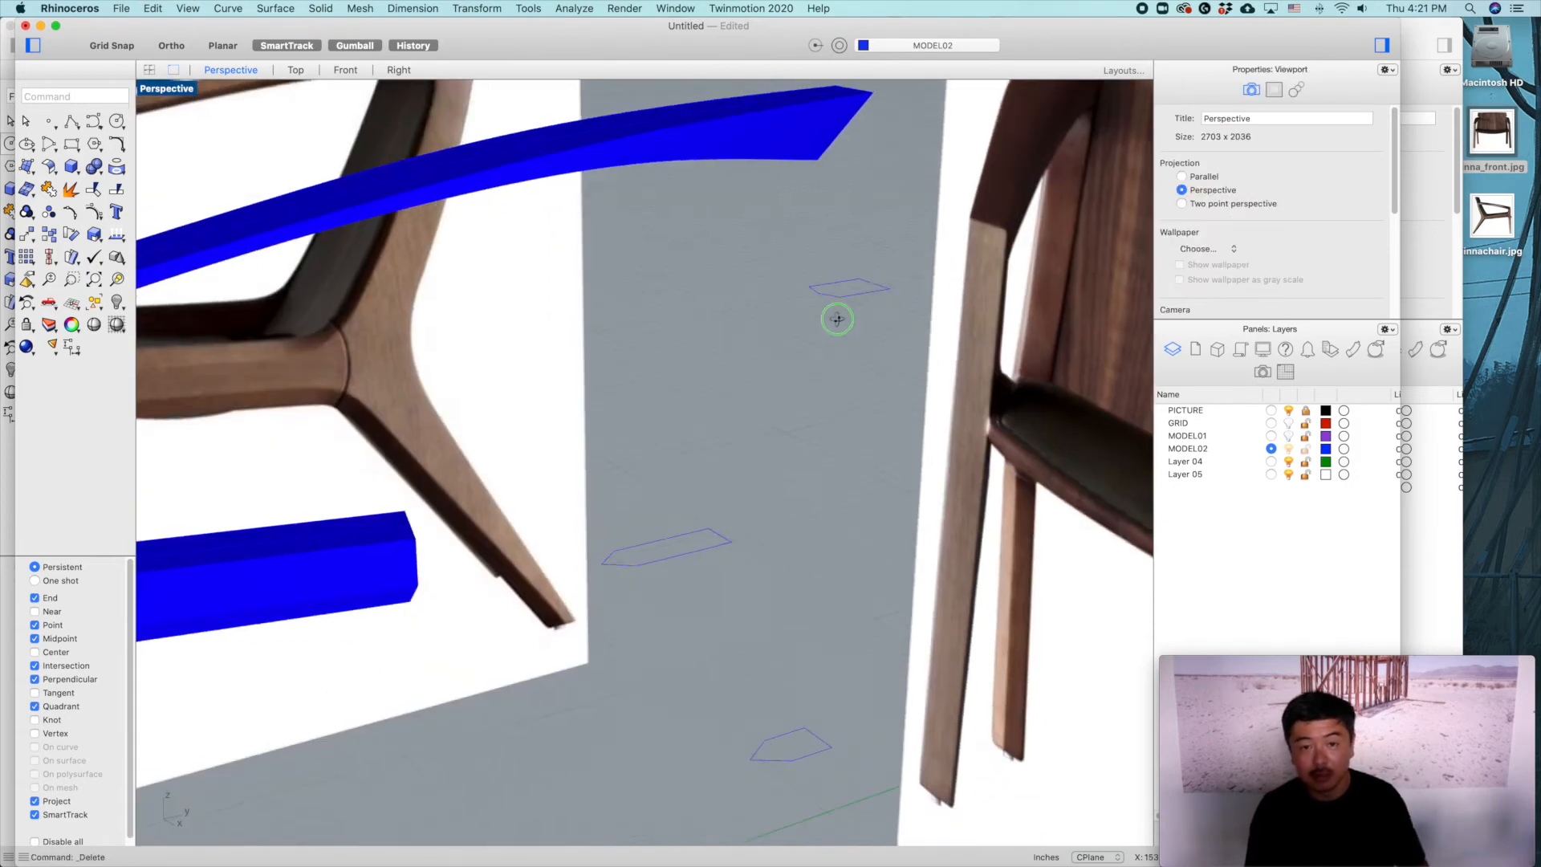
{"action": "right_click_drag", "start_coordinate": [848, 292], "coordinate": [893, 257]}
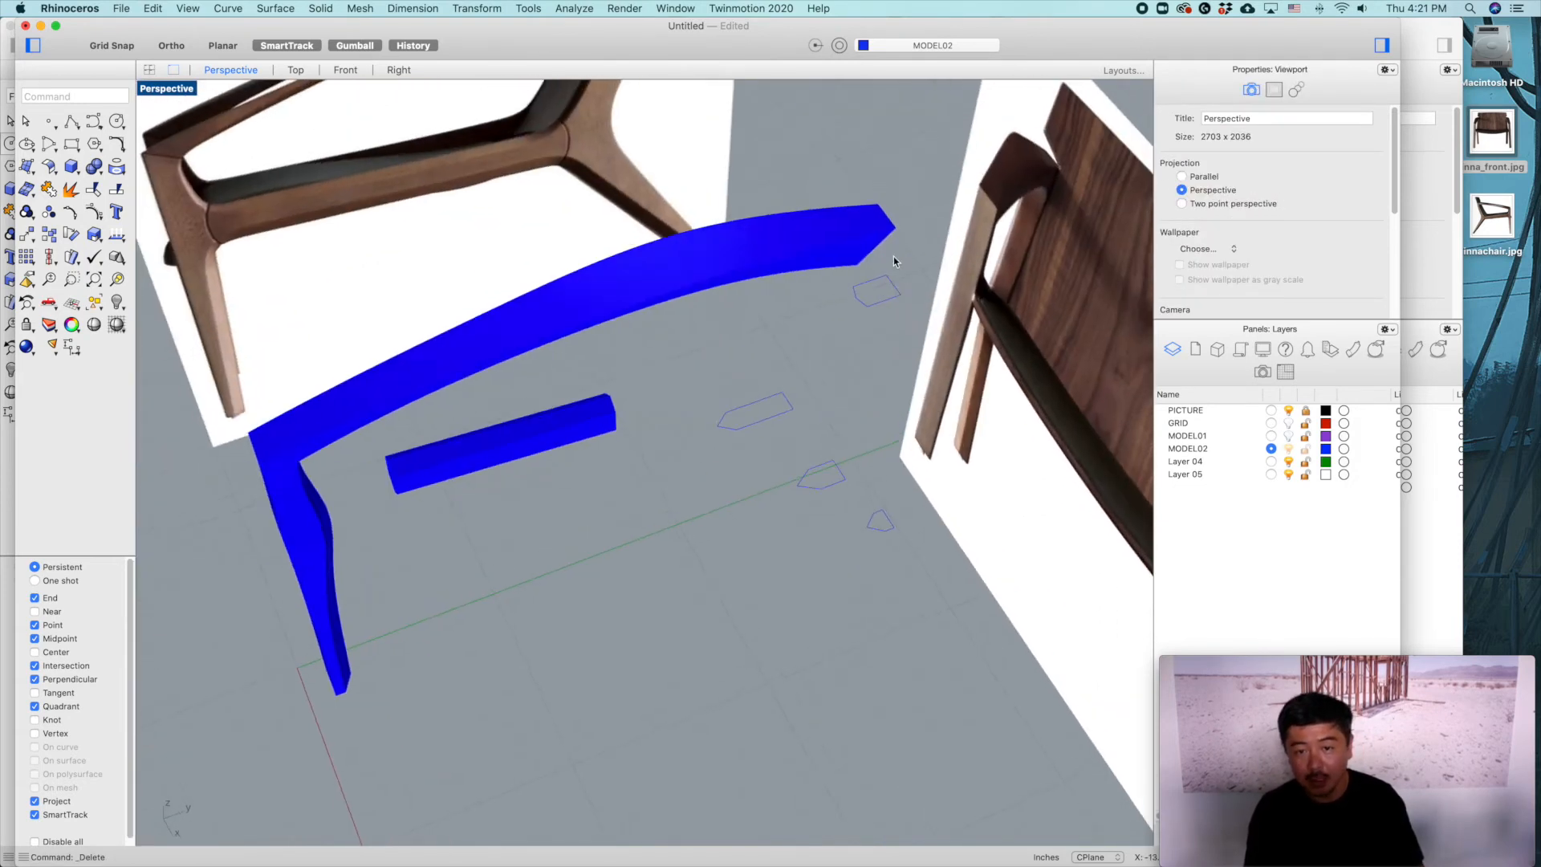
Step: Start a loft through the curve at the armrest's rear end and the four rear leg profile curves below it
{"action": "type", "text": "loft"}
{"action": "key", "text": "Return"}
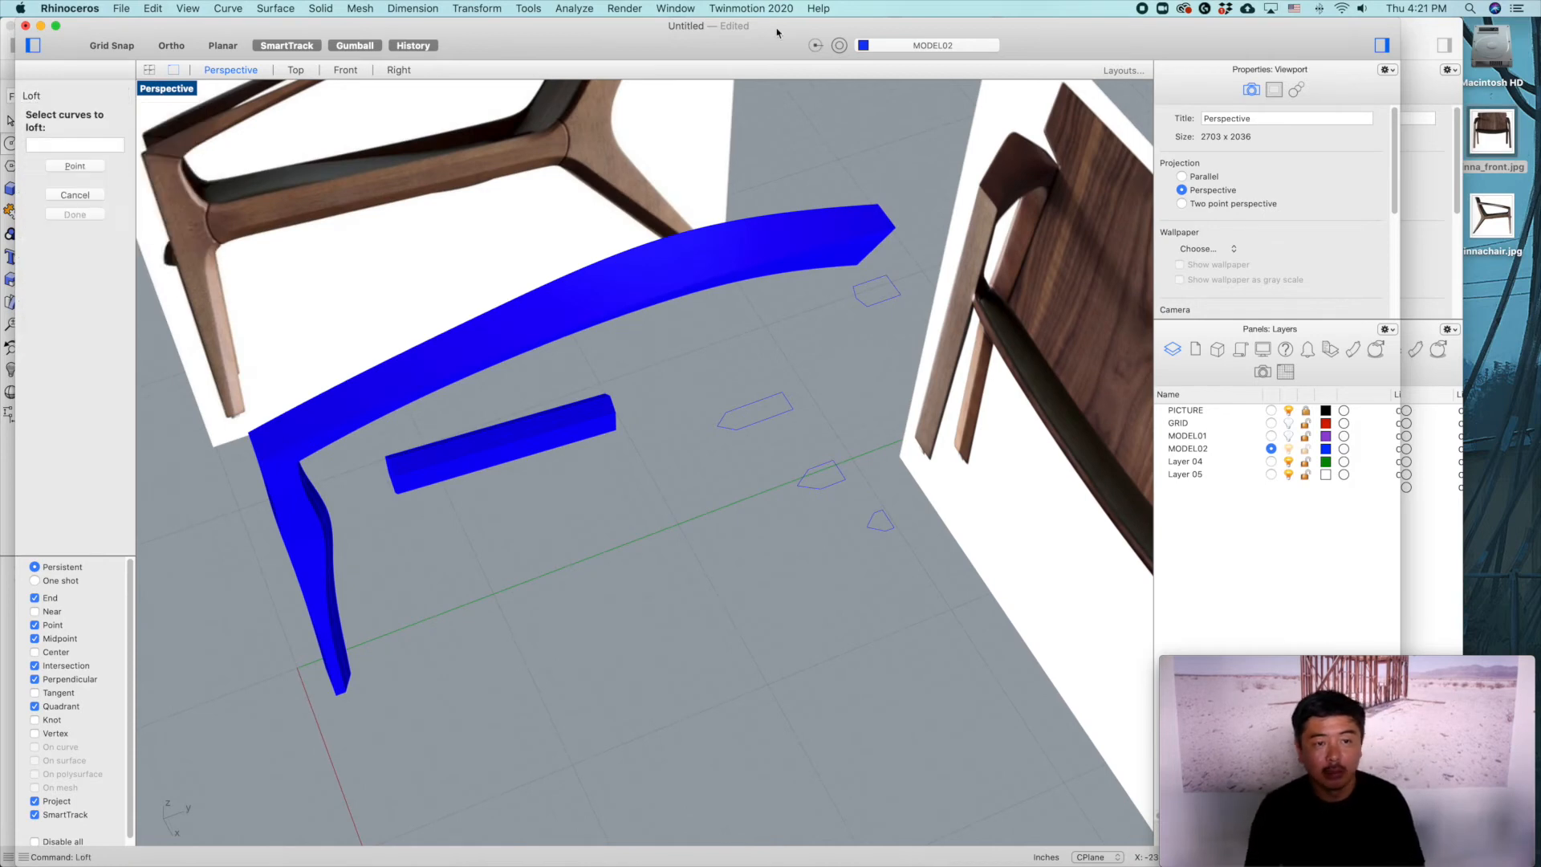
{"action": "left_click", "coordinate": [891, 226]}
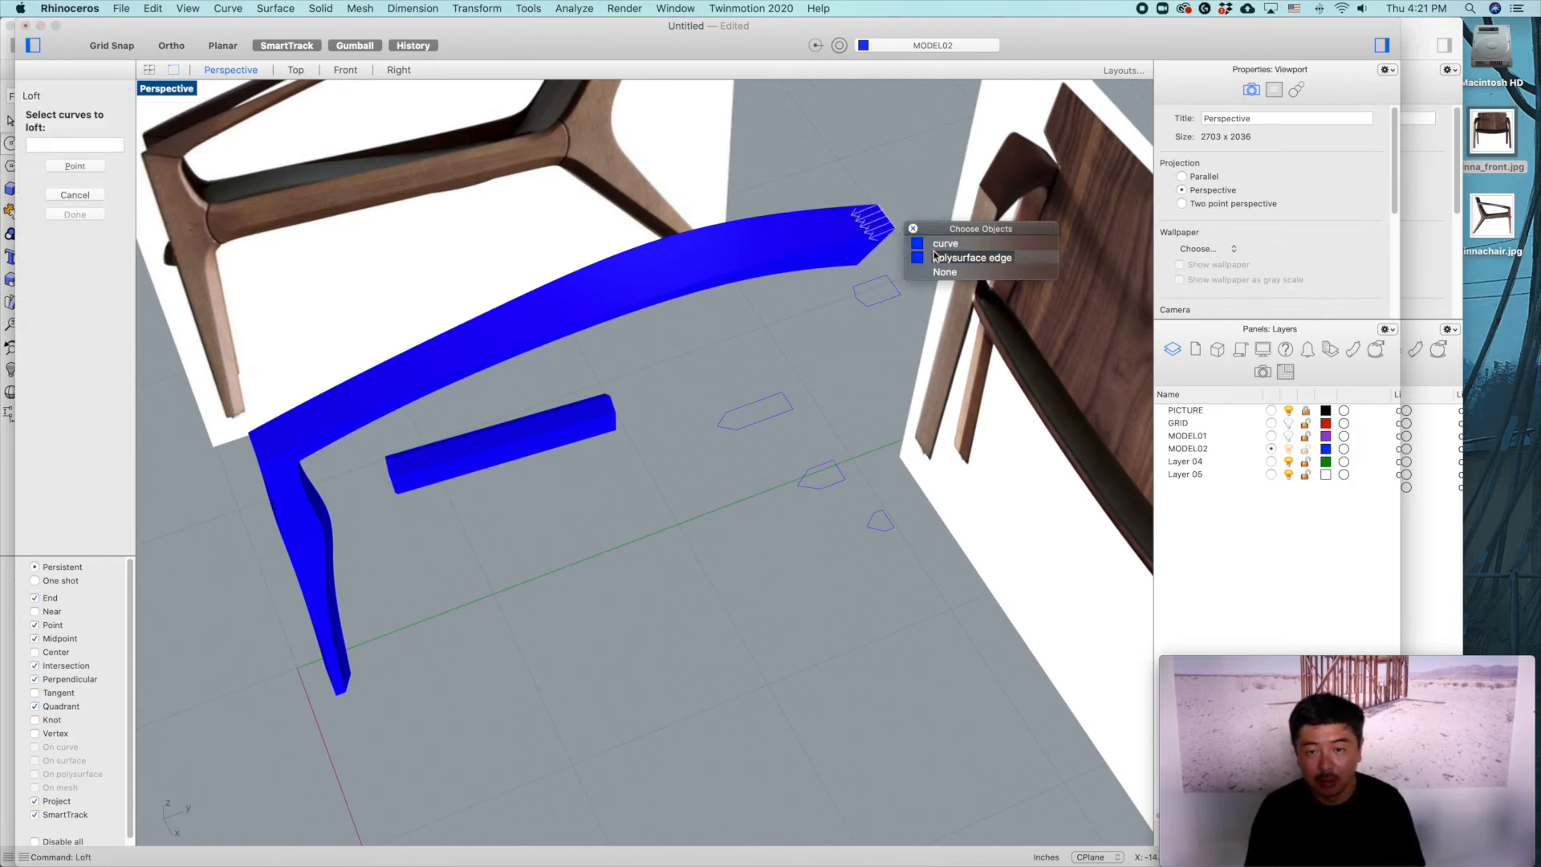
{"action": "left_click", "coordinate": [931, 249]}
{"action": "left_click", "coordinate": [896, 226]}
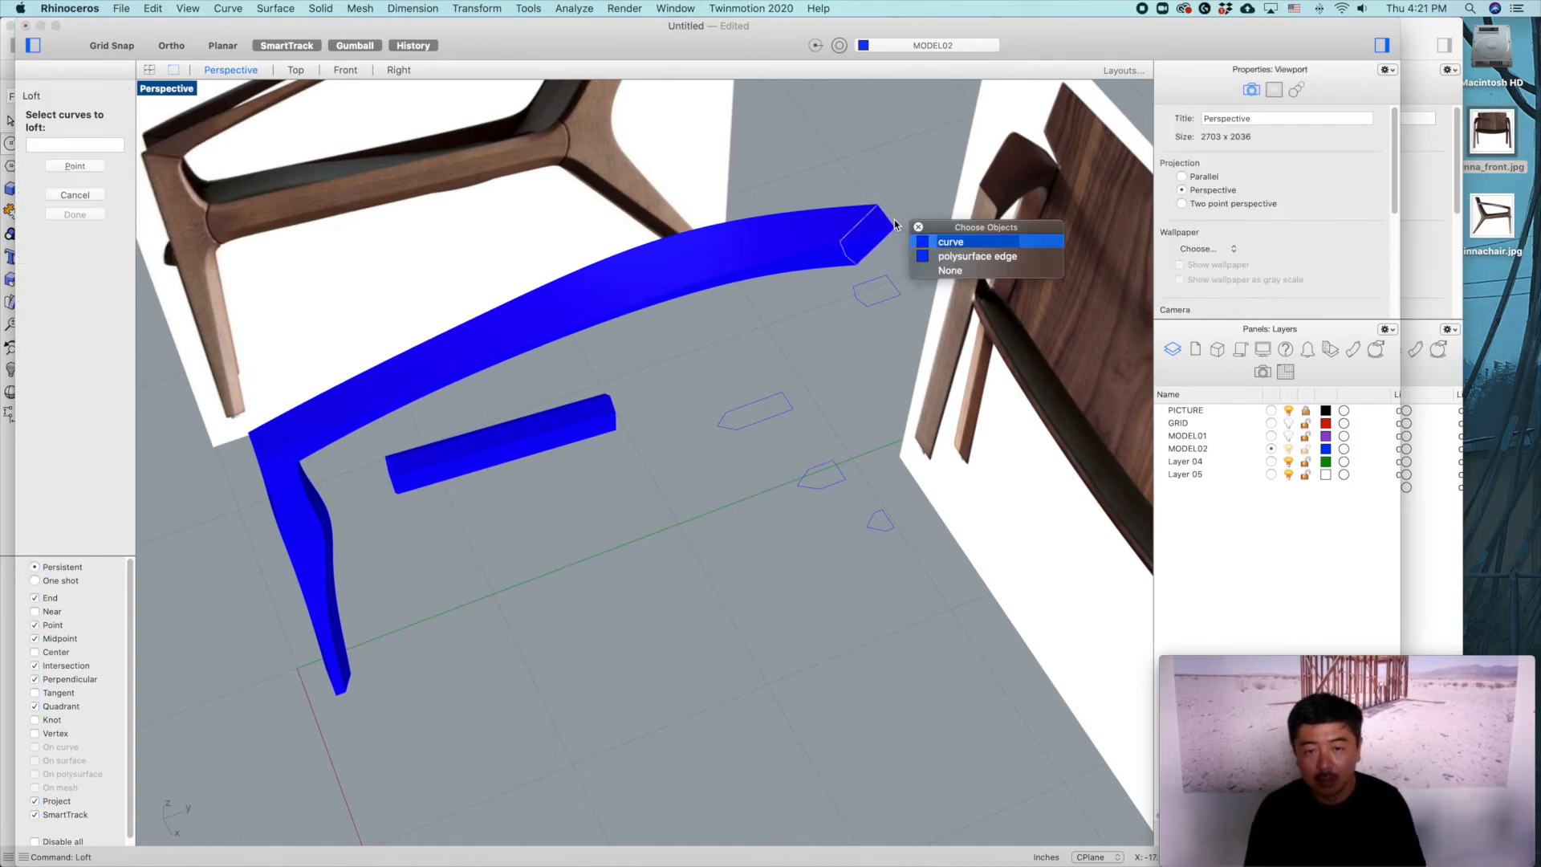
{"action": "left_click", "coordinate": [943, 243]}
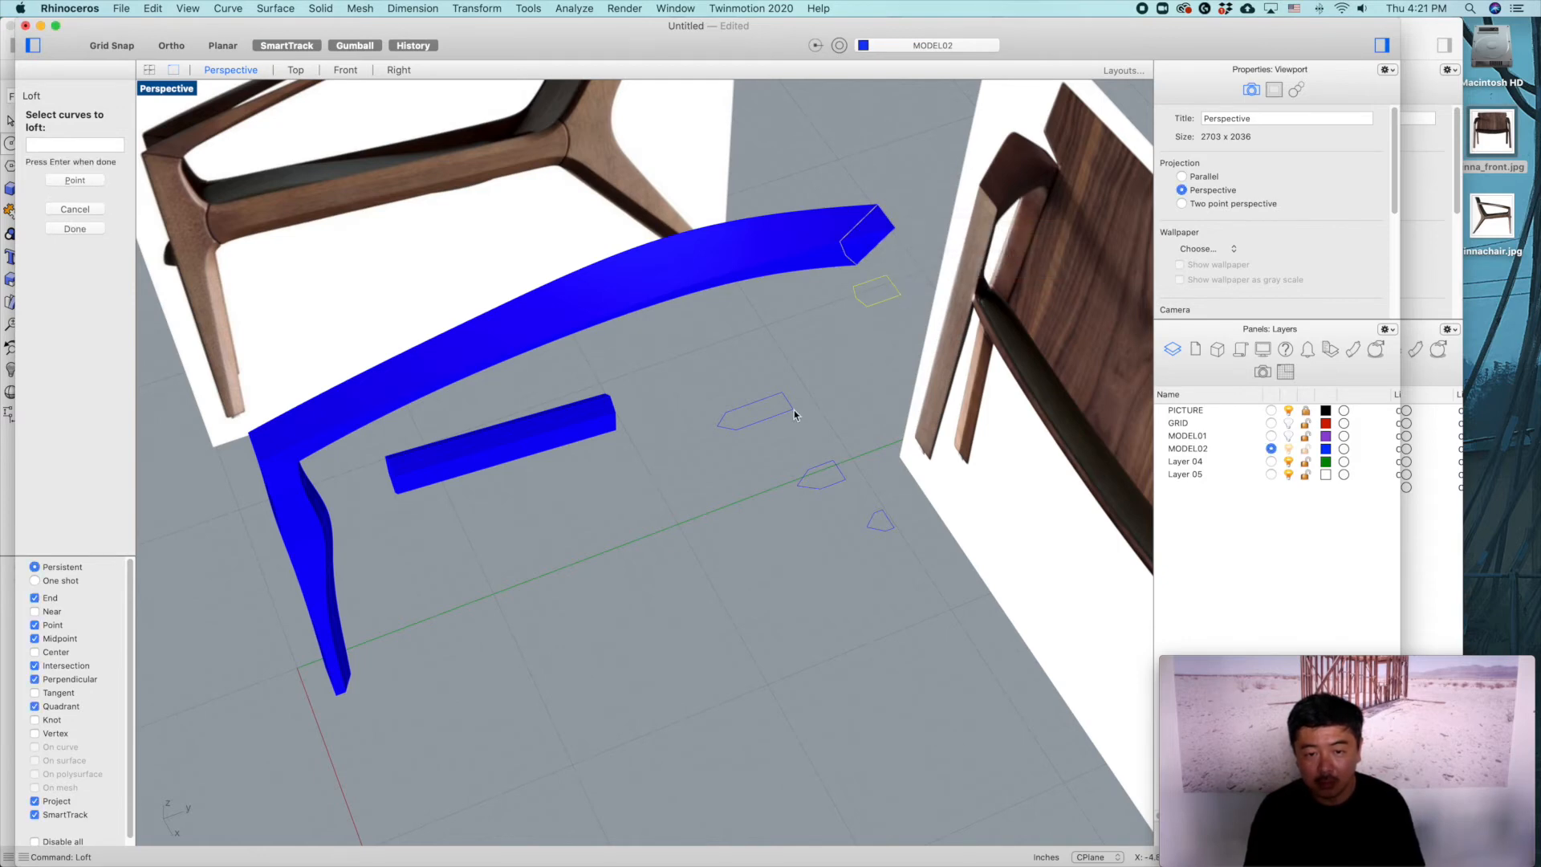
{"action": "left_click", "coordinate": [841, 478]}
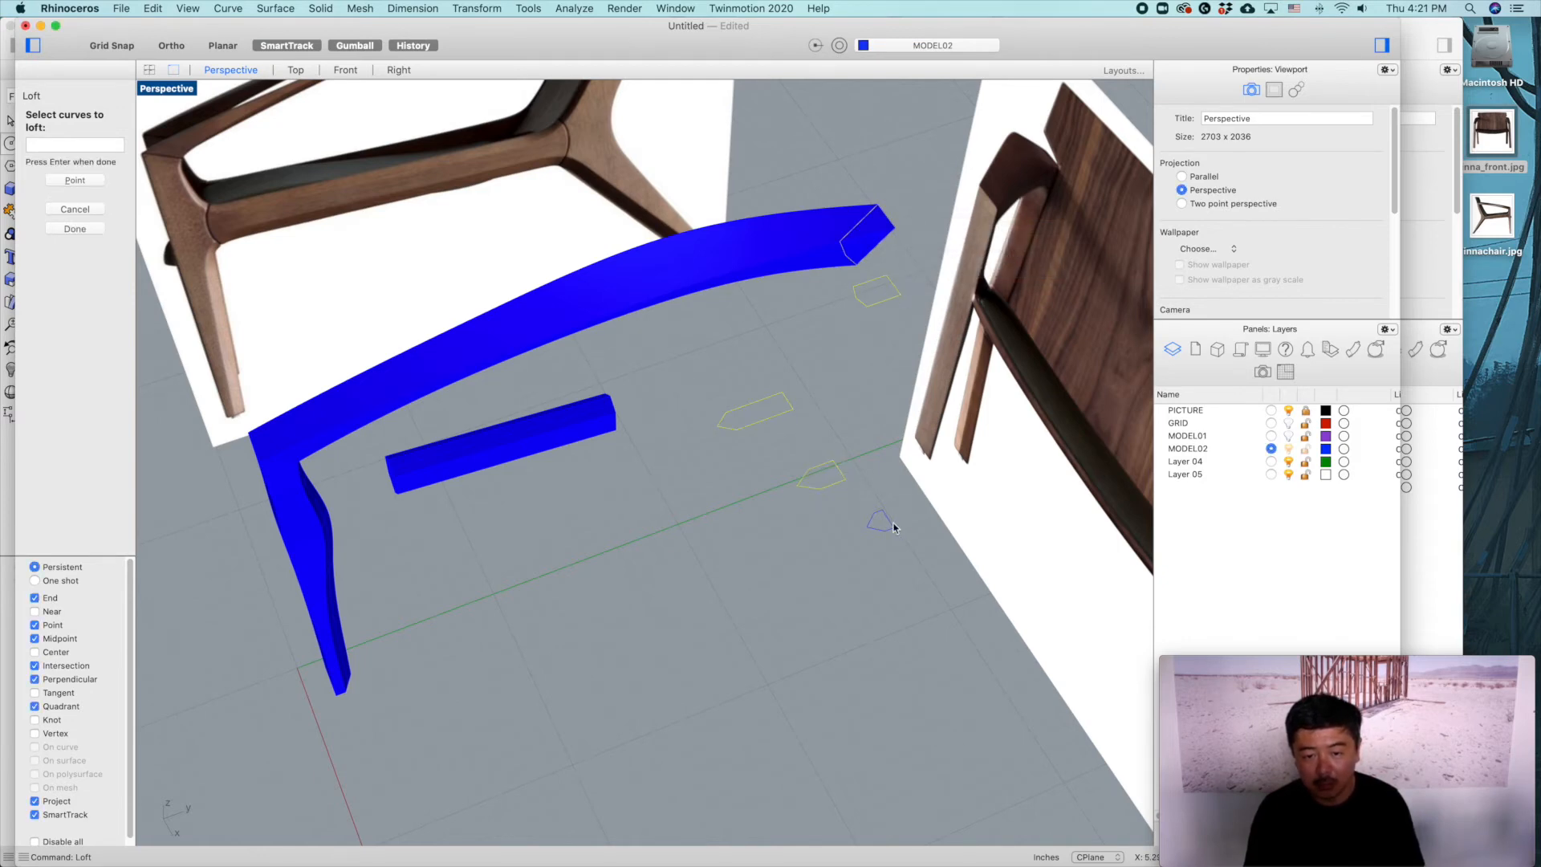
{"action": "key", "text": "Return"}
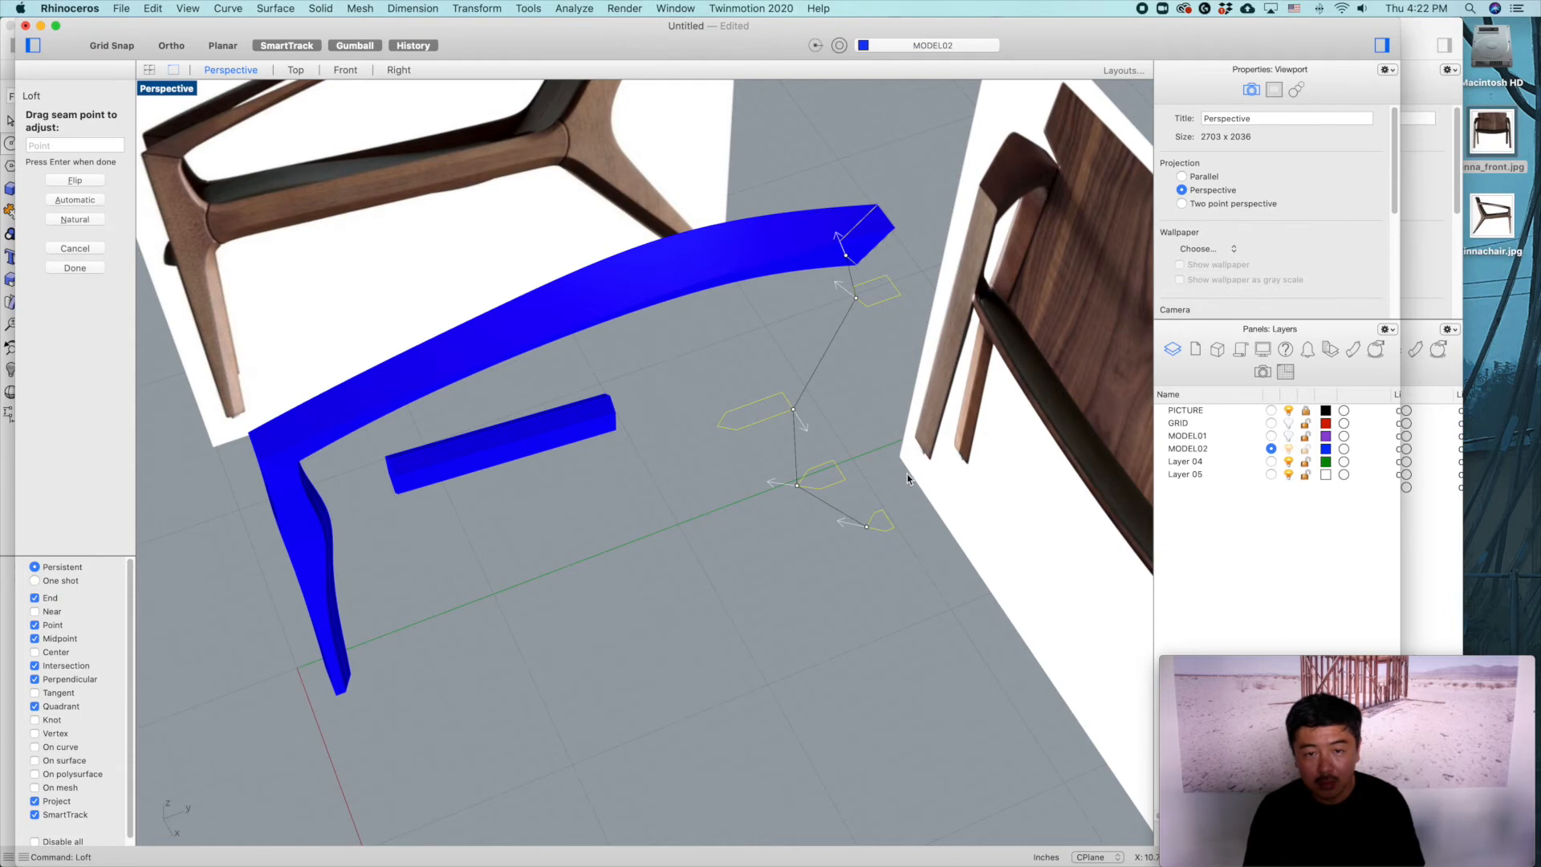
Step: Align the loft seam points to matching corners on all five profiles and create the rear leg surface
{"action": "scroll", "coordinate": [854, 241], "scroll_direction": "up", "scroll_amount": 3}
{"action": "left_click_drag", "start_coordinate": [837, 255], "coordinate": [858, 291]}
{"action": "left_click_drag", "start_coordinate": [860, 361], "coordinate": [886, 384]}
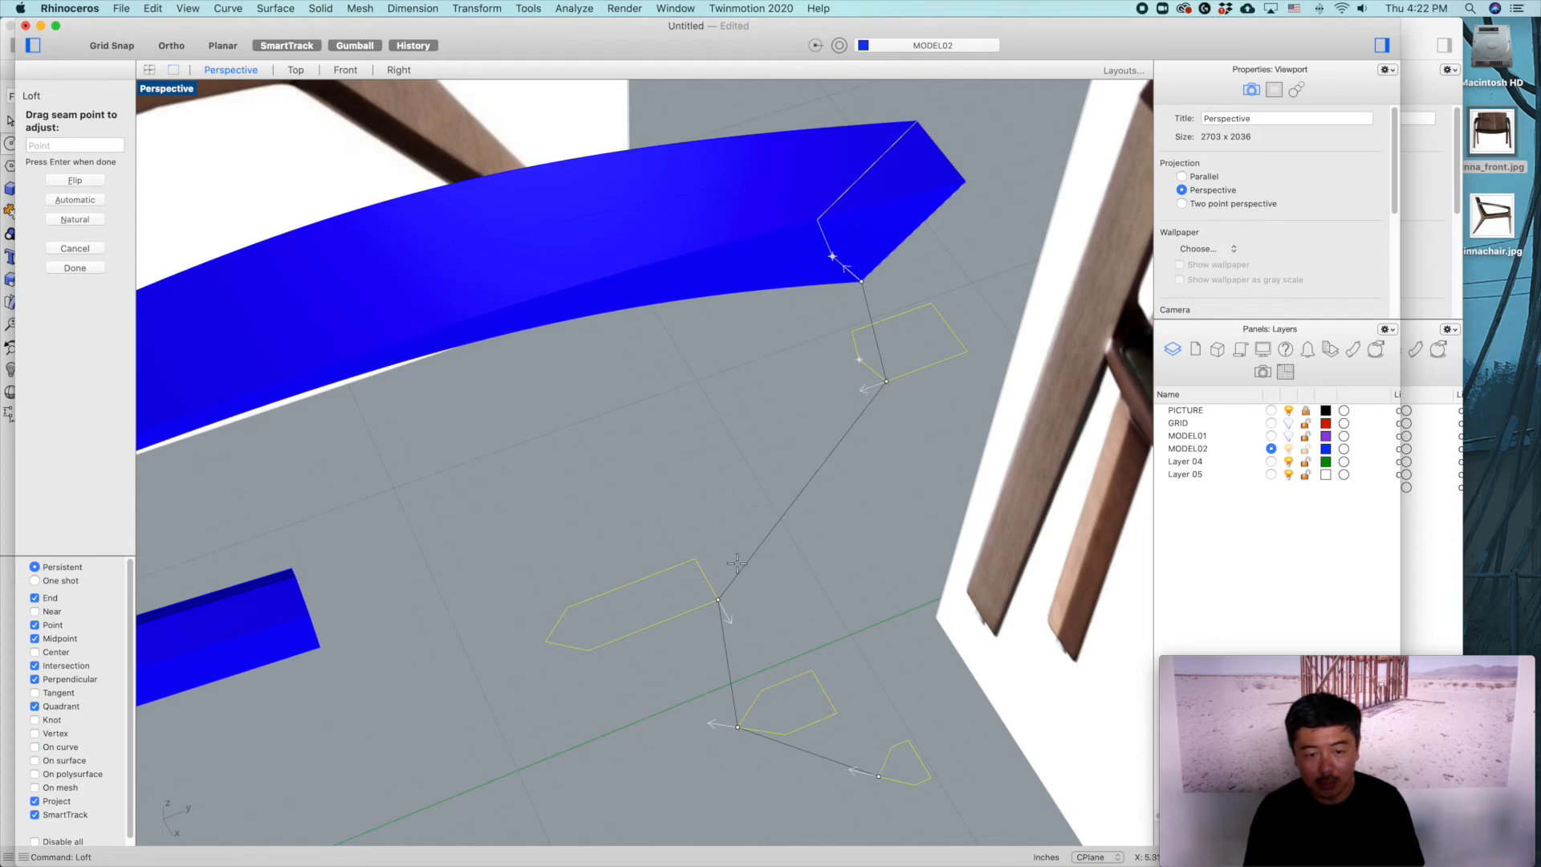
{"action": "left_click_drag", "start_coordinate": [718, 600], "coordinate": [575, 675]}
{"action": "right_click_drag", "start_coordinate": [783, 670], "coordinate": [795, 523], "text": "shift"}
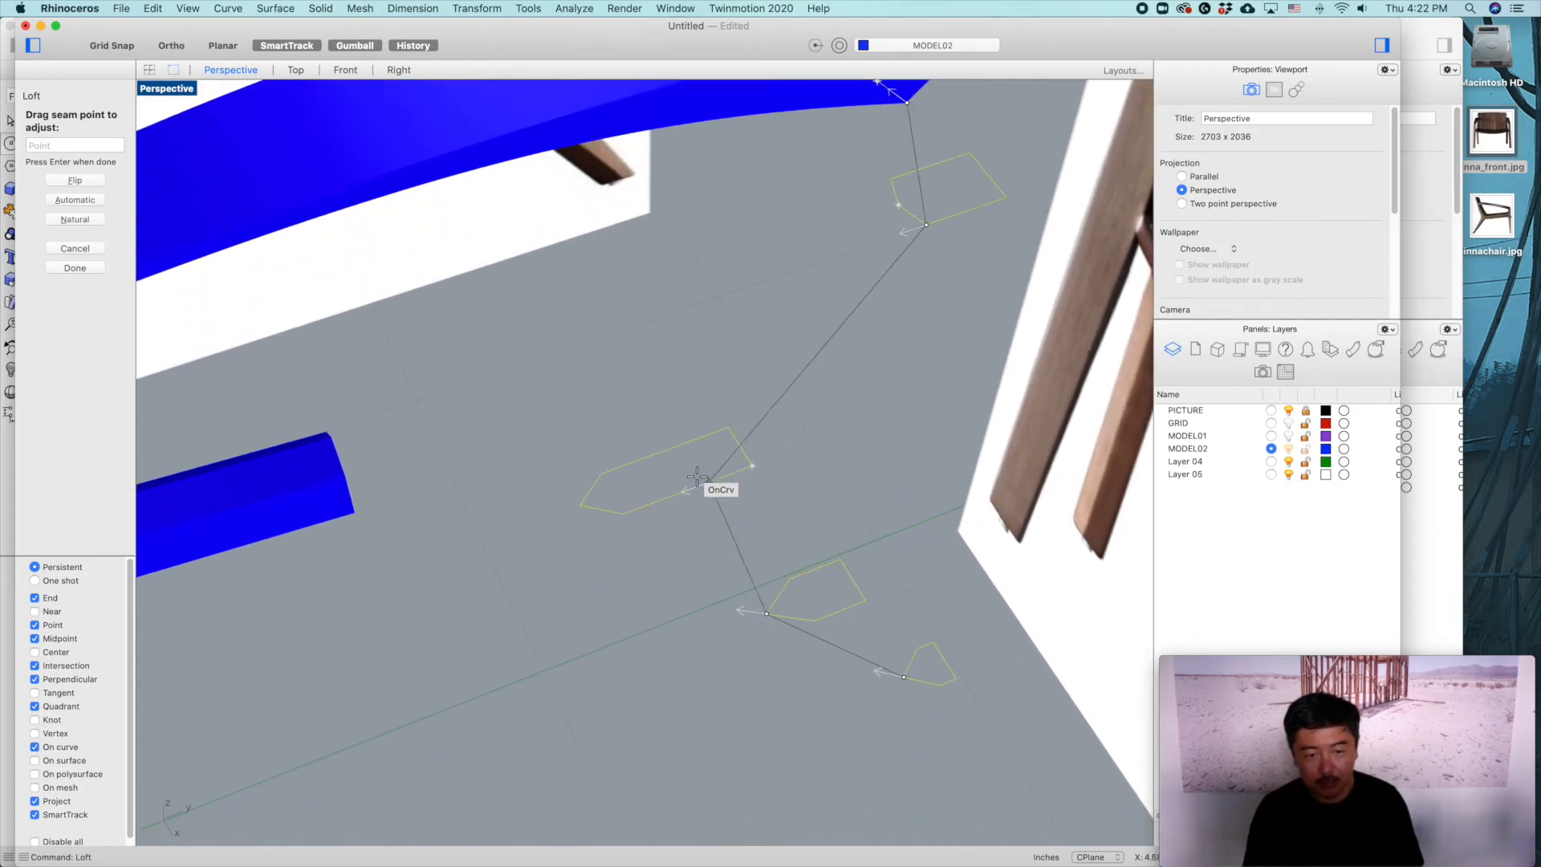
{"action": "left_click", "coordinate": [623, 514]}
{"action": "left_click_drag", "start_coordinate": [766, 612], "coordinate": [815, 620]}
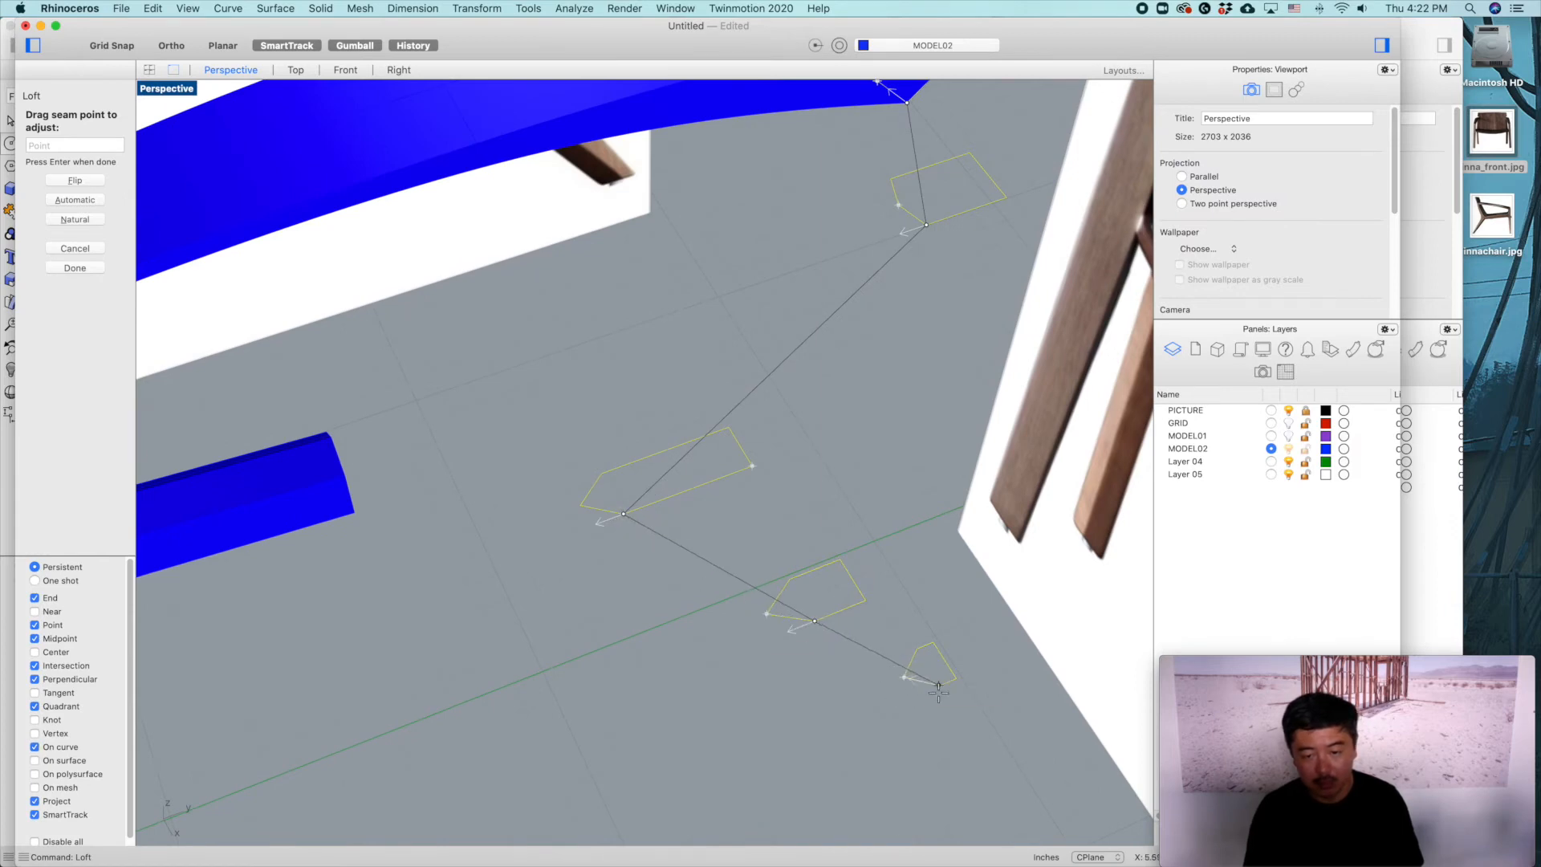
{"action": "scroll", "coordinate": [883, 670], "scroll_direction": "down", "scroll_amount": 3}
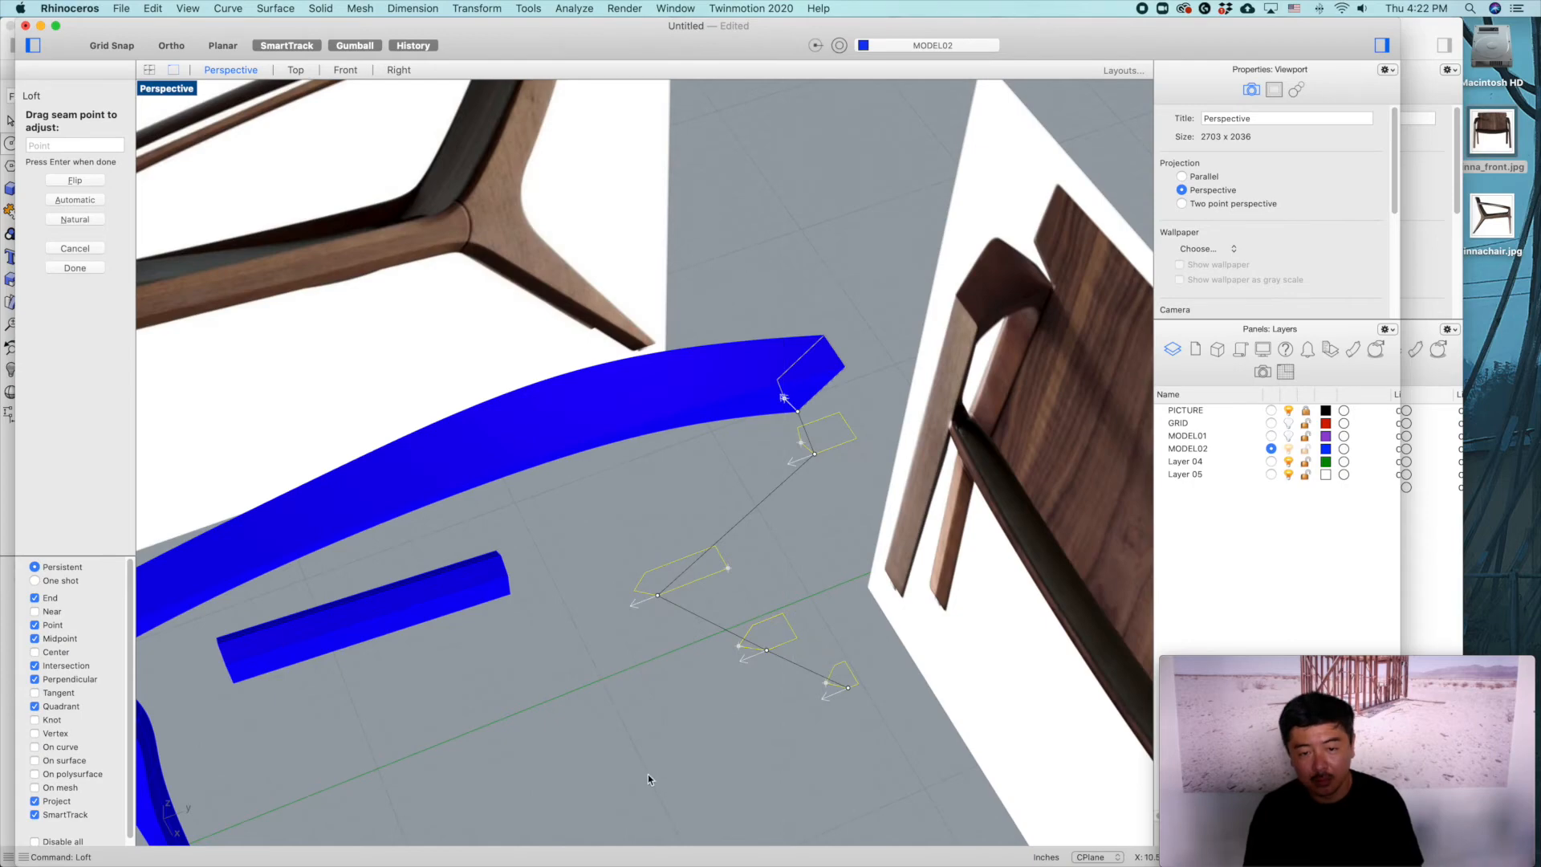
{"action": "key", "text": "Return"}
{"action": "left_click", "coordinate": [1090, 563]}
{"action": "mouse_move", "coordinate": [898, 562]}
{"action": "right_mouse_down"}
{"action": "mouse_move", "coordinate": [870, 537]}
{"action": "mouse_move", "coordinate": [905, 520]}
{"action": "mouse_move", "coordinate": [1018, 527]}
{"action": "mouse_move", "coordinate": [1006, 561]}
{"action": "mouse_move", "coordinate": [943, 567]}
{"action": "mouse_move", "coordinate": [891, 536]}
{"action": "right_mouse_up"}
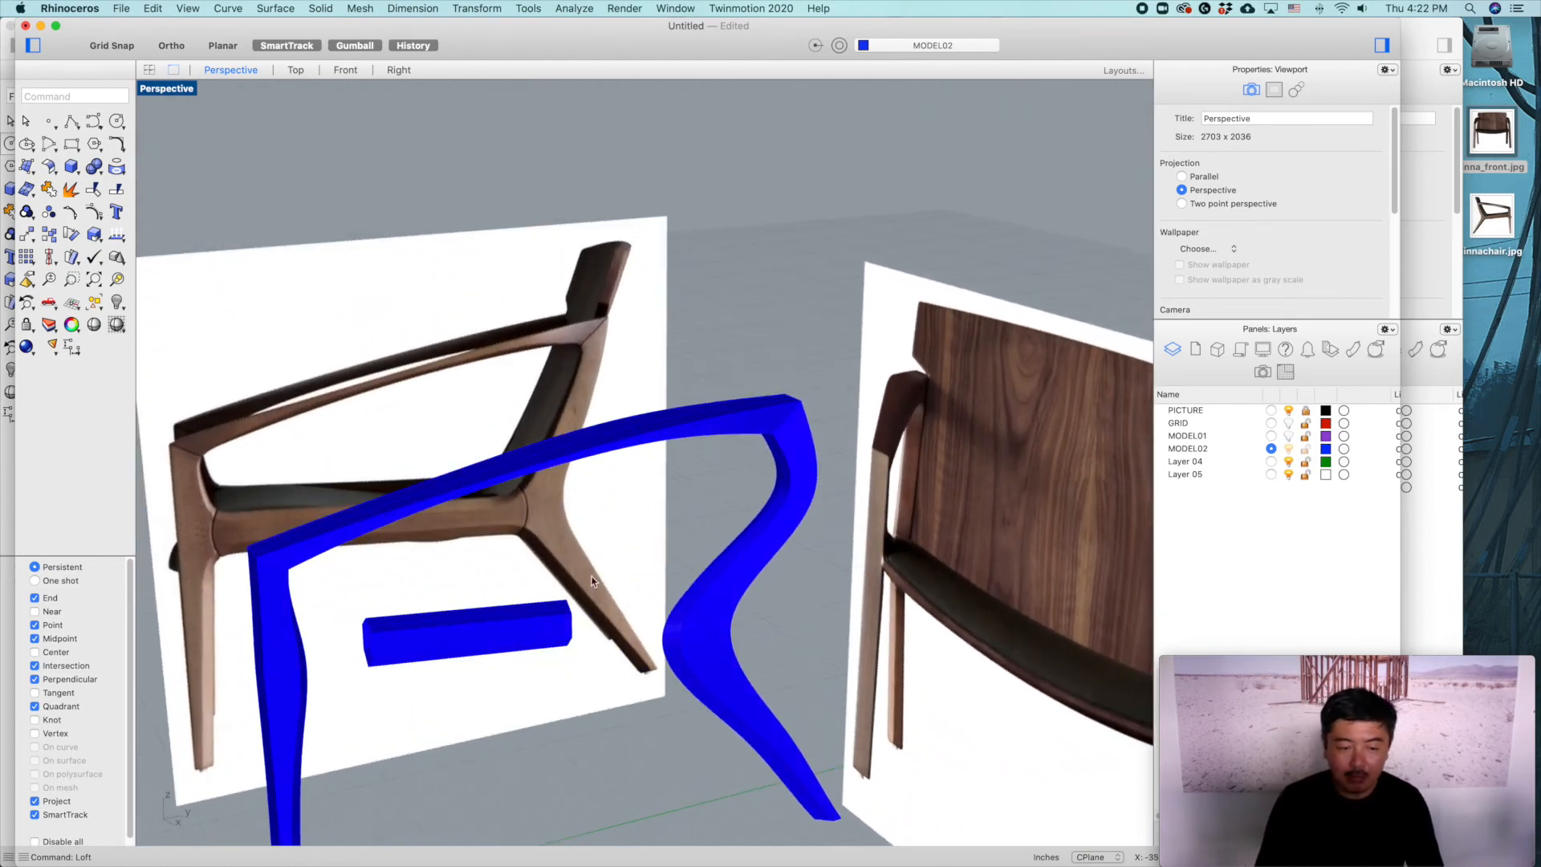
Step: In the Right view, move the rear leg's upper profile curve forward so the loft follows the photo's leg outline
{"action": "double_click", "coordinate": [159, 90]}
{"action": "left_click", "coordinate": [662, 469]}
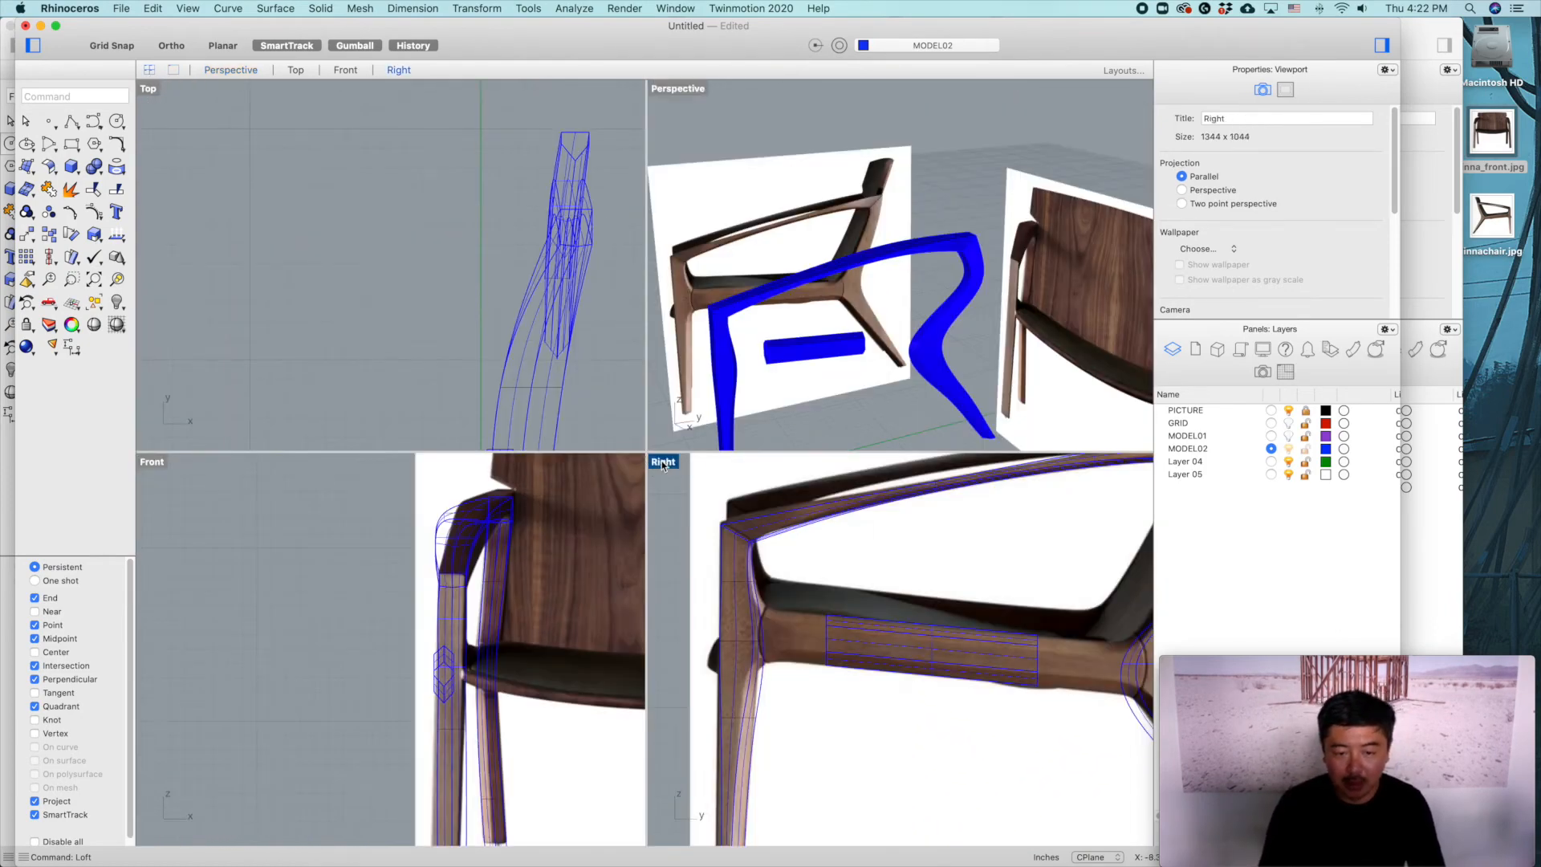
{"action": "scroll", "coordinate": [746, 647], "scroll_direction": "up", "scroll_amount": 3}
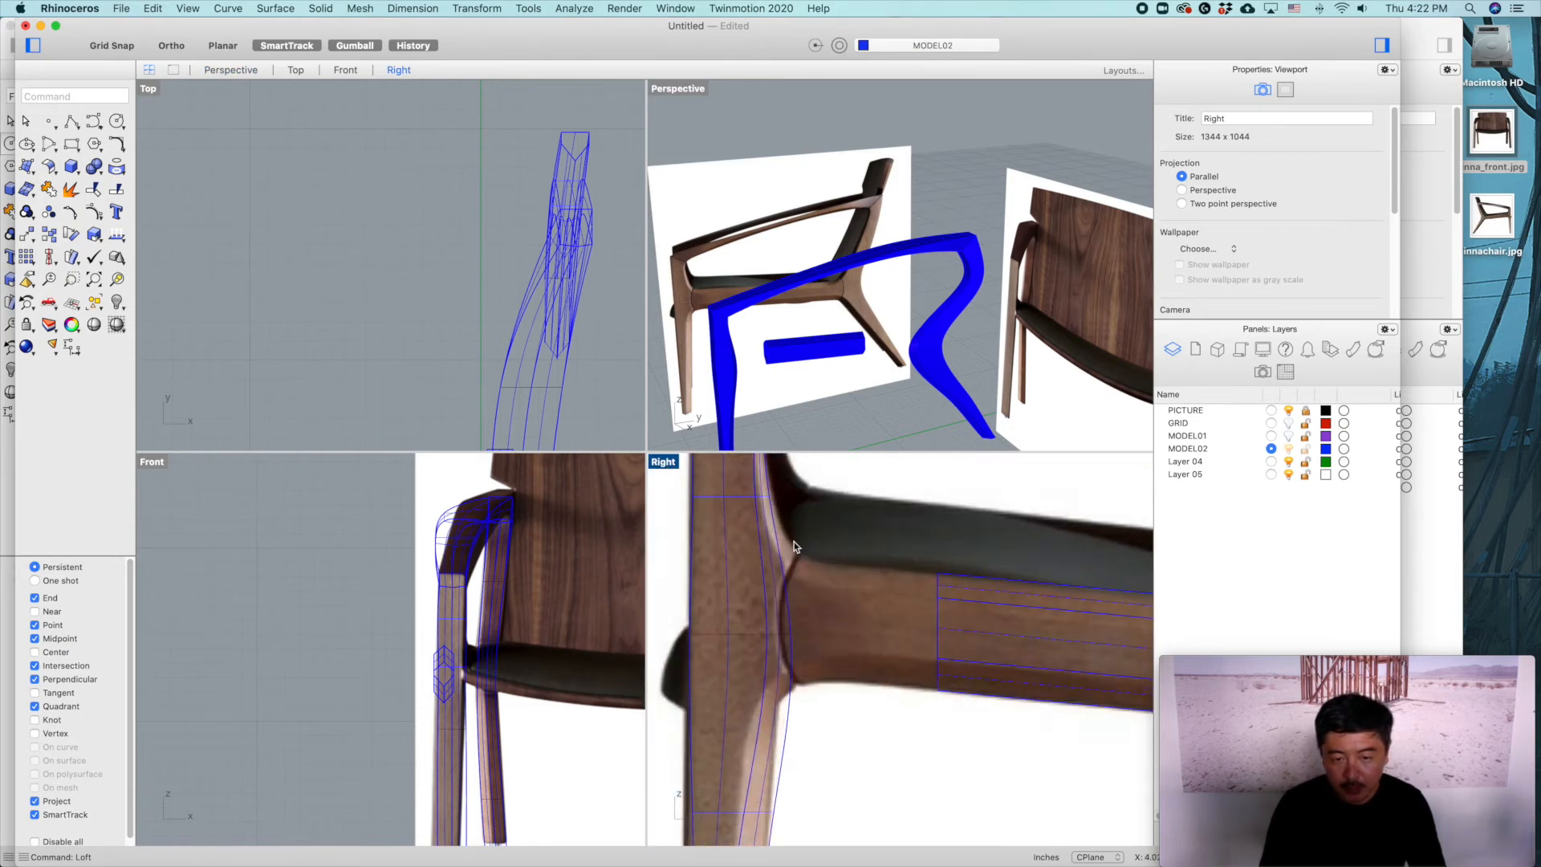
{"action": "double_click", "coordinate": [663, 463]}
{"action": "scroll", "coordinate": [546, 337], "scroll_direction": "down", "scroll_amount": 3}
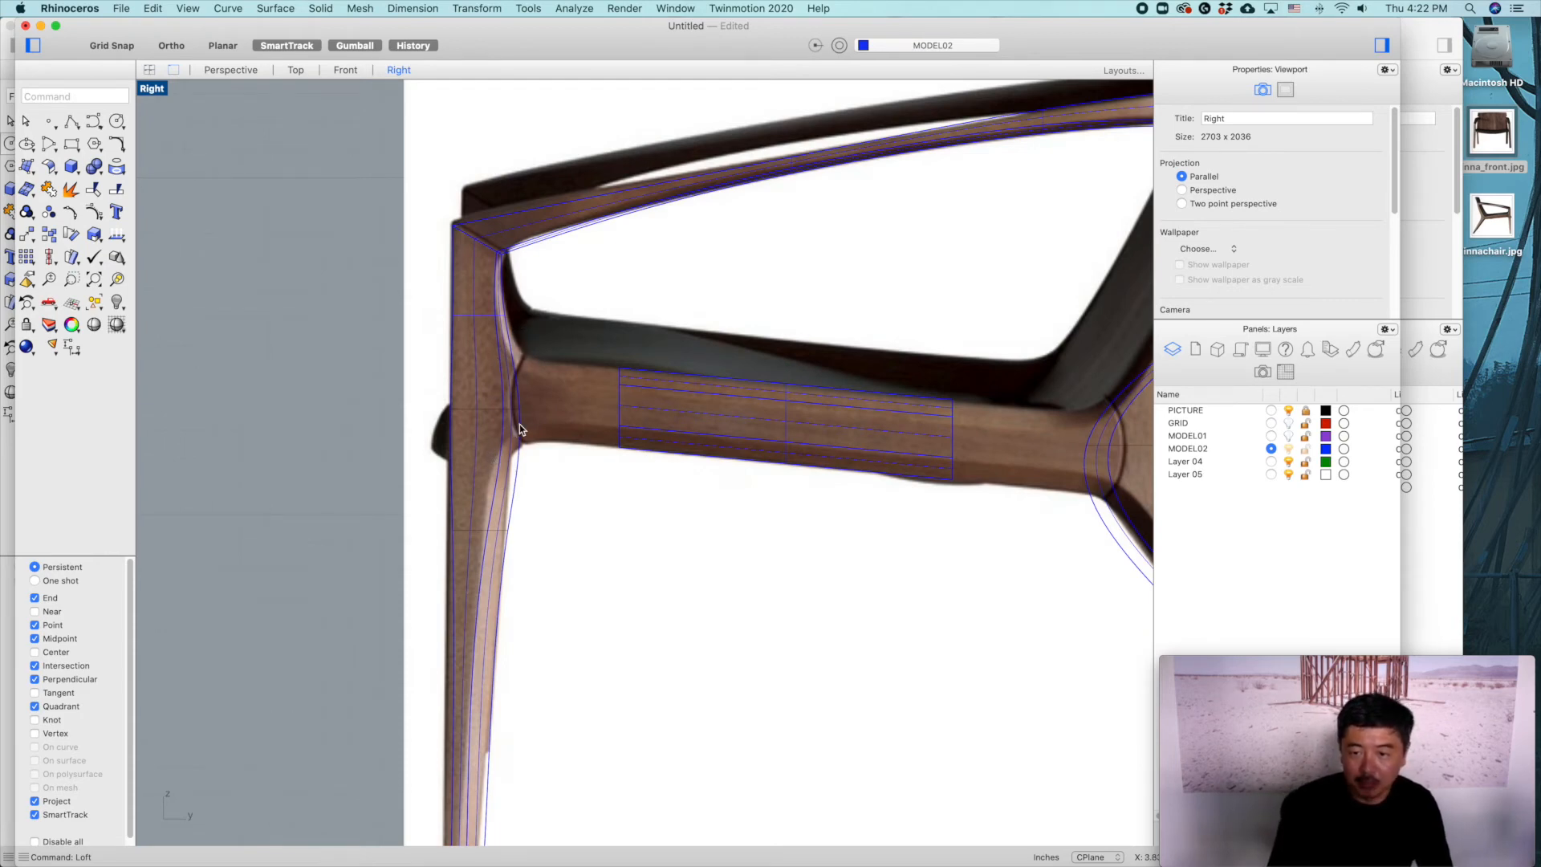
{"action": "right_click_drag", "start_coordinate": [764, 385], "coordinate": [665, 383]}
{"action": "scroll", "coordinate": [846, 407], "scroll_direction": "down", "scroll_amount": 4}
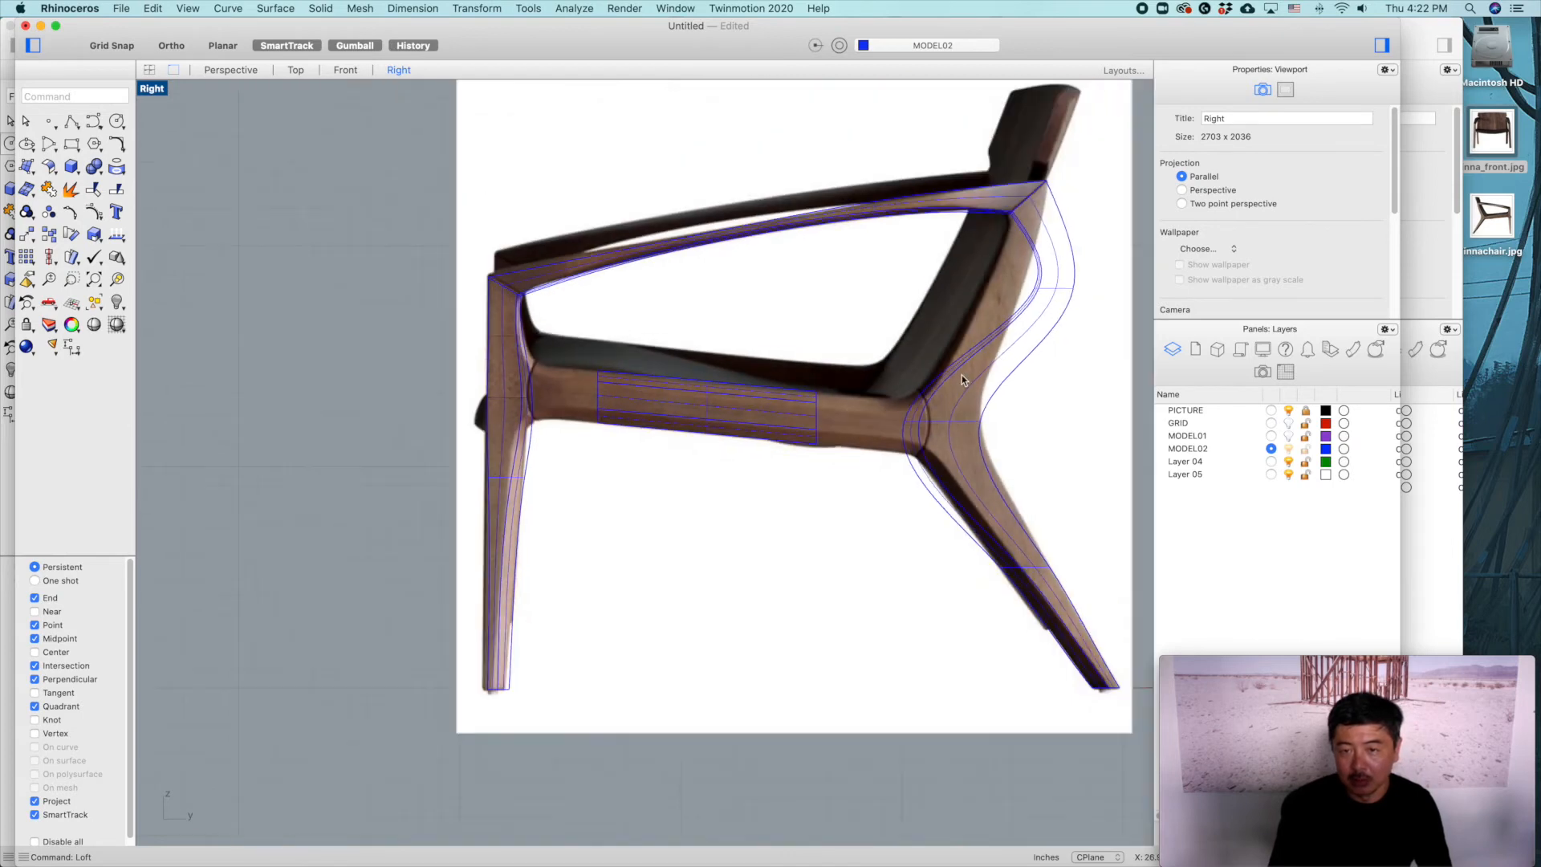
{"action": "right_click_drag", "start_coordinate": [962, 374], "coordinate": [858, 402]}
{"action": "scroll", "coordinate": [947, 313], "scroll_direction": "up", "scroll_amount": 6}
{"action": "left_click", "coordinate": [945, 308]}
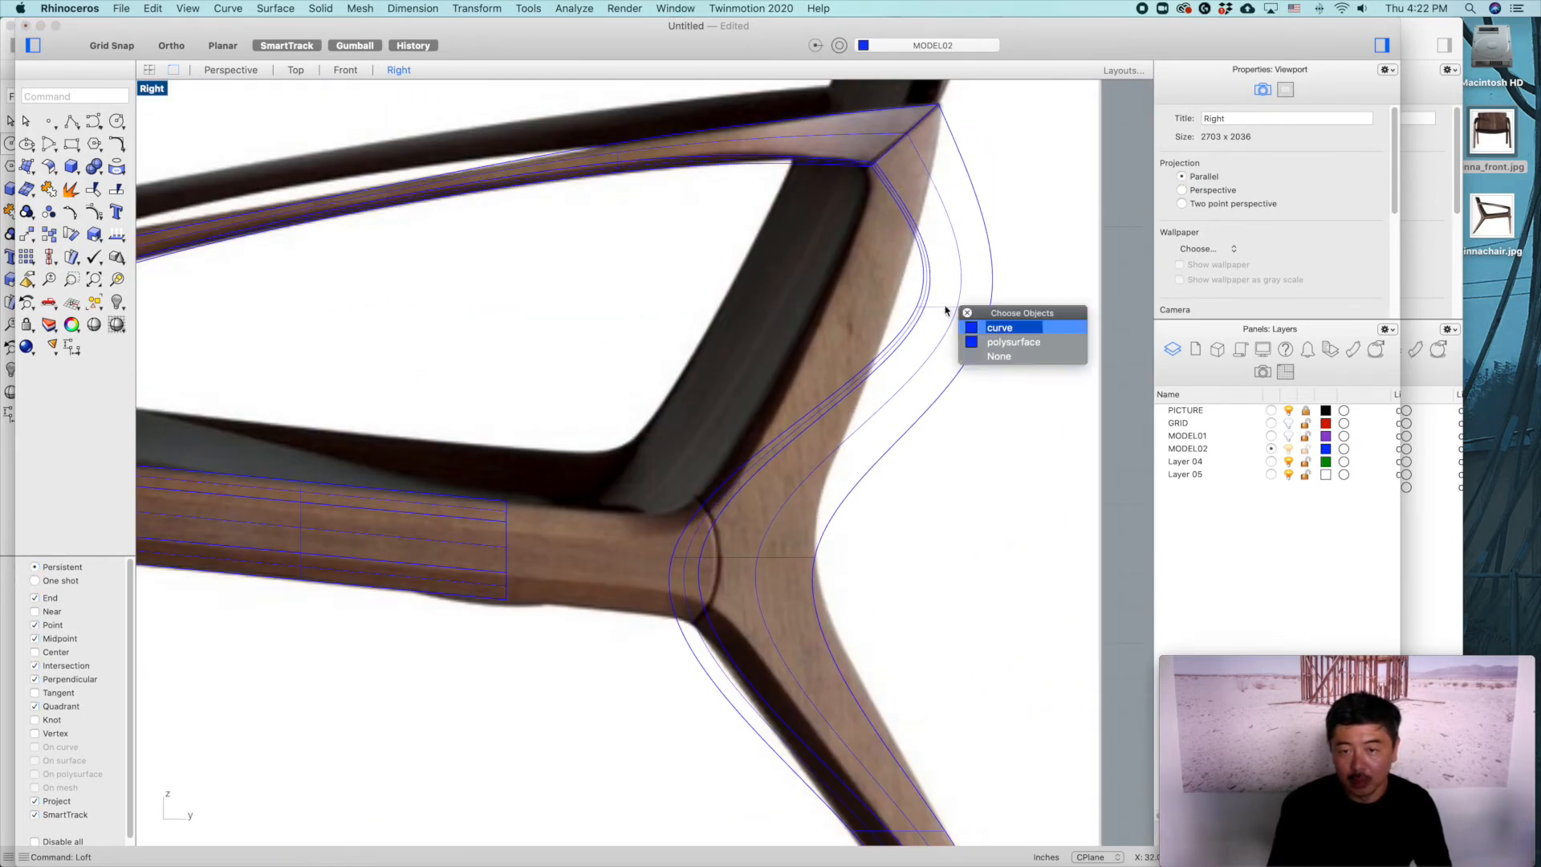
{"action": "left_click", "coordinate": [991, 330]}
{"action": "left_click_drag", "start_coordinate": [999, 305], "coordinate": [859, 324]}
{"action": "scroll", "coordinate": [929, 329], "scroll_direction": "down", "scroll_amount": 1}
{"action": "scroll", "coordinate": [797, 345], "scroll_direction": "up", "scroll_amount": 1}
{"action": "scroll", "coordinate": [823, 345], "scroll_direction": "down", "scroll_amount": 1}
{"action": "scroll", "coordinate": [817, 347], "scroll_direction": "up", "scroll_amount": 1}
{"action": "left_click", "coordinate": [805, 355]}
{"action": "scroll", "coordinate": [946, 485], "scroll_direction": "down", "scroll_amount": 3}
{"action": "scroll", "coordinate": [883, 504], "scroll_direction": "up", "scroll_amount": 2}
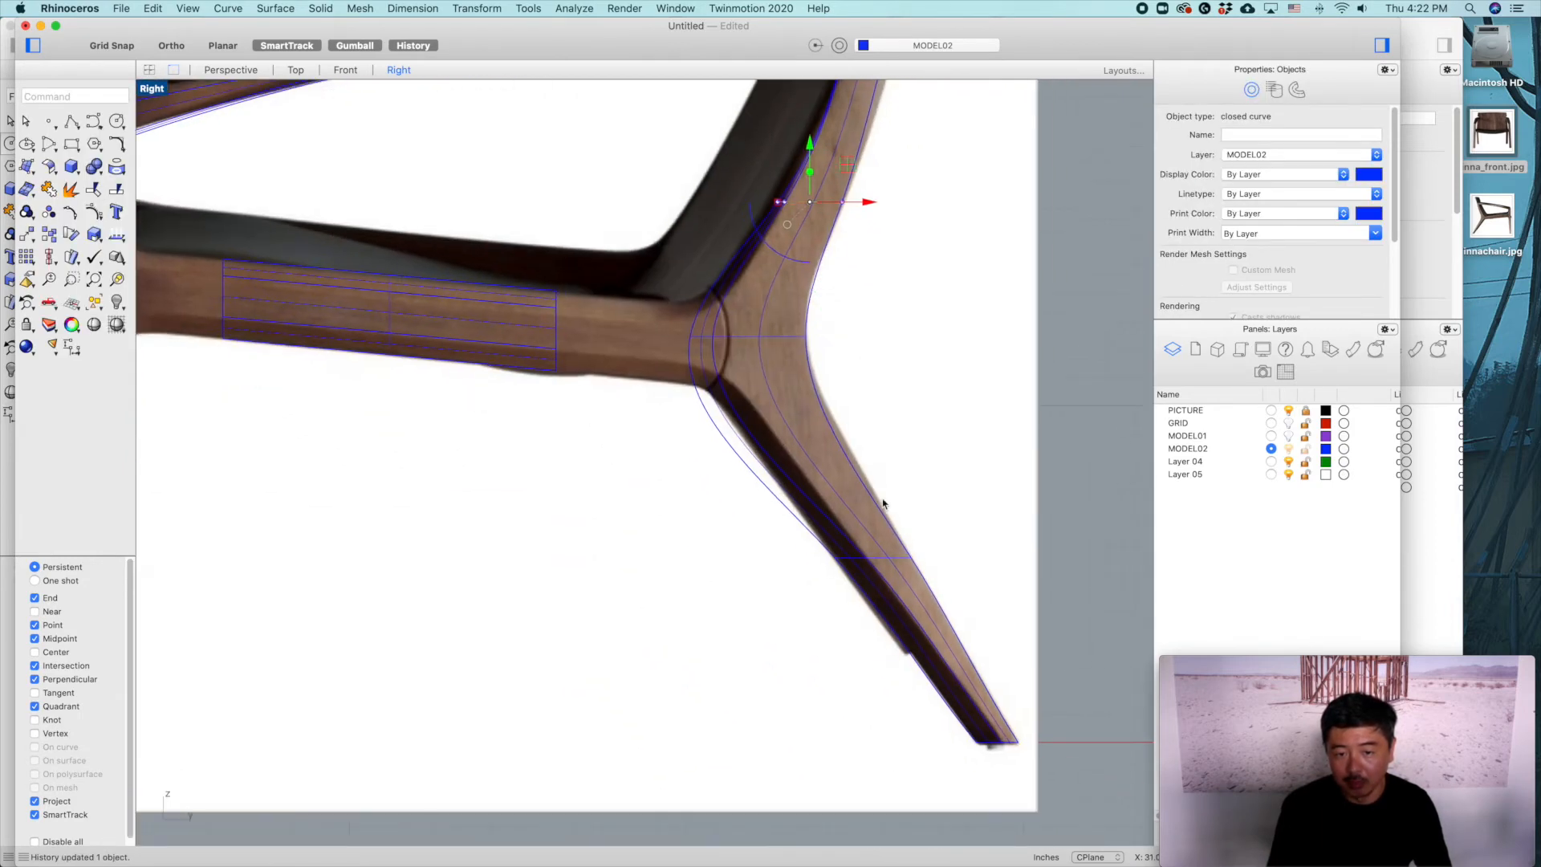
Step: Move the rear leg's lower profile curve up and forward, and adjust its width to match the photo
{"action": "left_click", "coordinate": [870, 562]}
{"action": "left_click", "coordinate": [917, 580]}
{"action": "left_click_drag", "start_coordinate": [911, 526], "coordinate": [867, 456]}
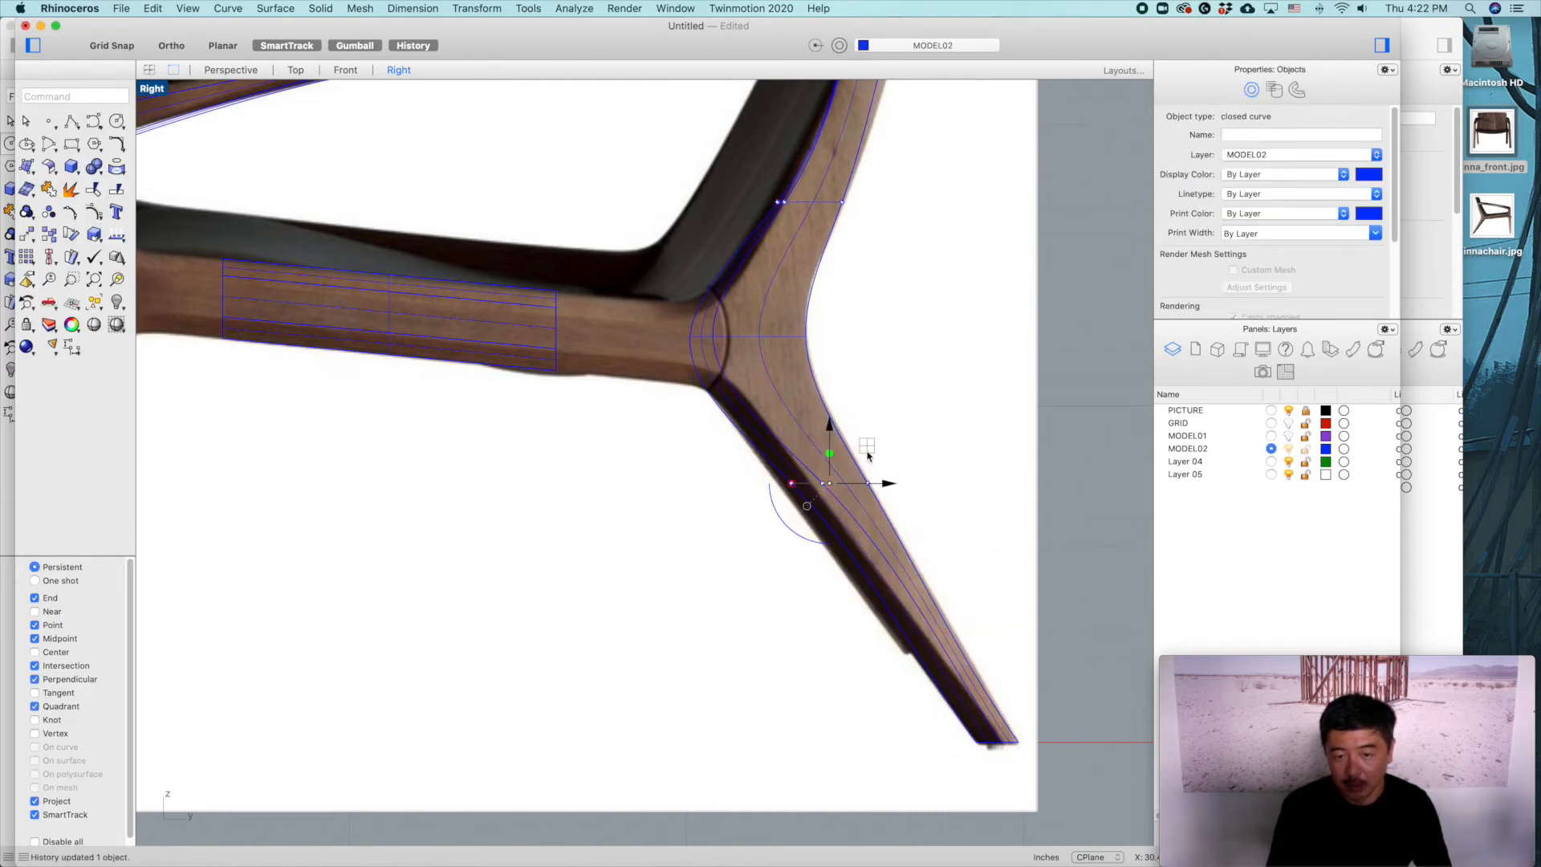
{"action": "left_click_drag", "start_coordinate": [793, 488], "coordinate": [782, 482]}
{"action": "left_click_drag", "start_coordinate": [883, 483], "coordinate": [881, 481]}
{"action": "left_click", "coordinate": [933, 469]}
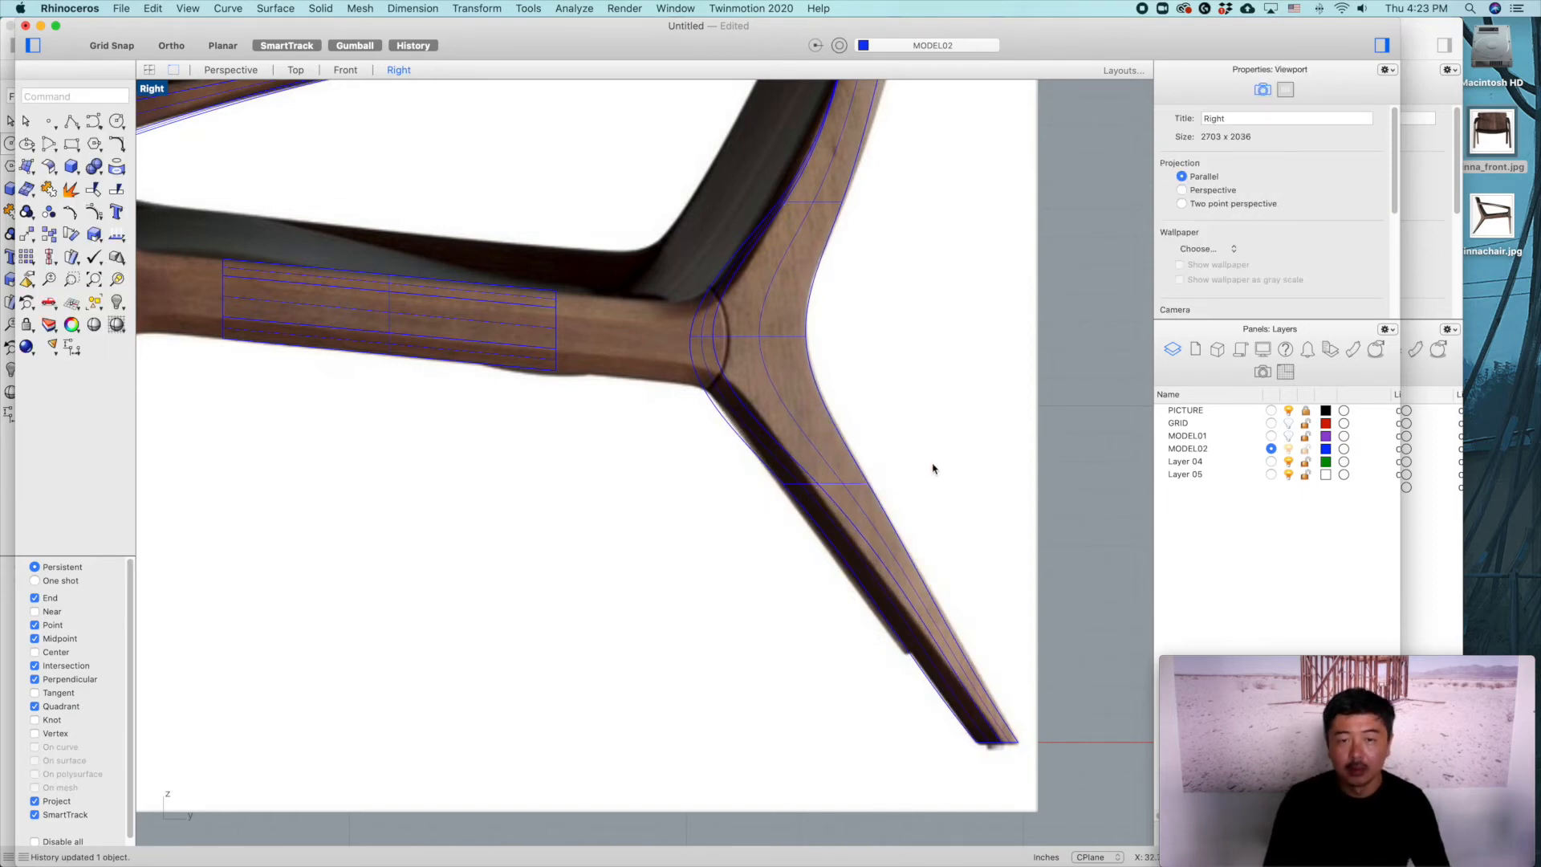
Step: Draw a degree 3 control-point curve bowing into the front leg around its seat rail joint
{"action": "scroll", "coordinate": [933, 468], "scroll_direction": "down", "scroll_amount": 5}
{"action": "scroll", "coordinate": [654, 447], "scroll_direction": "up", "scroll_amount": 5}
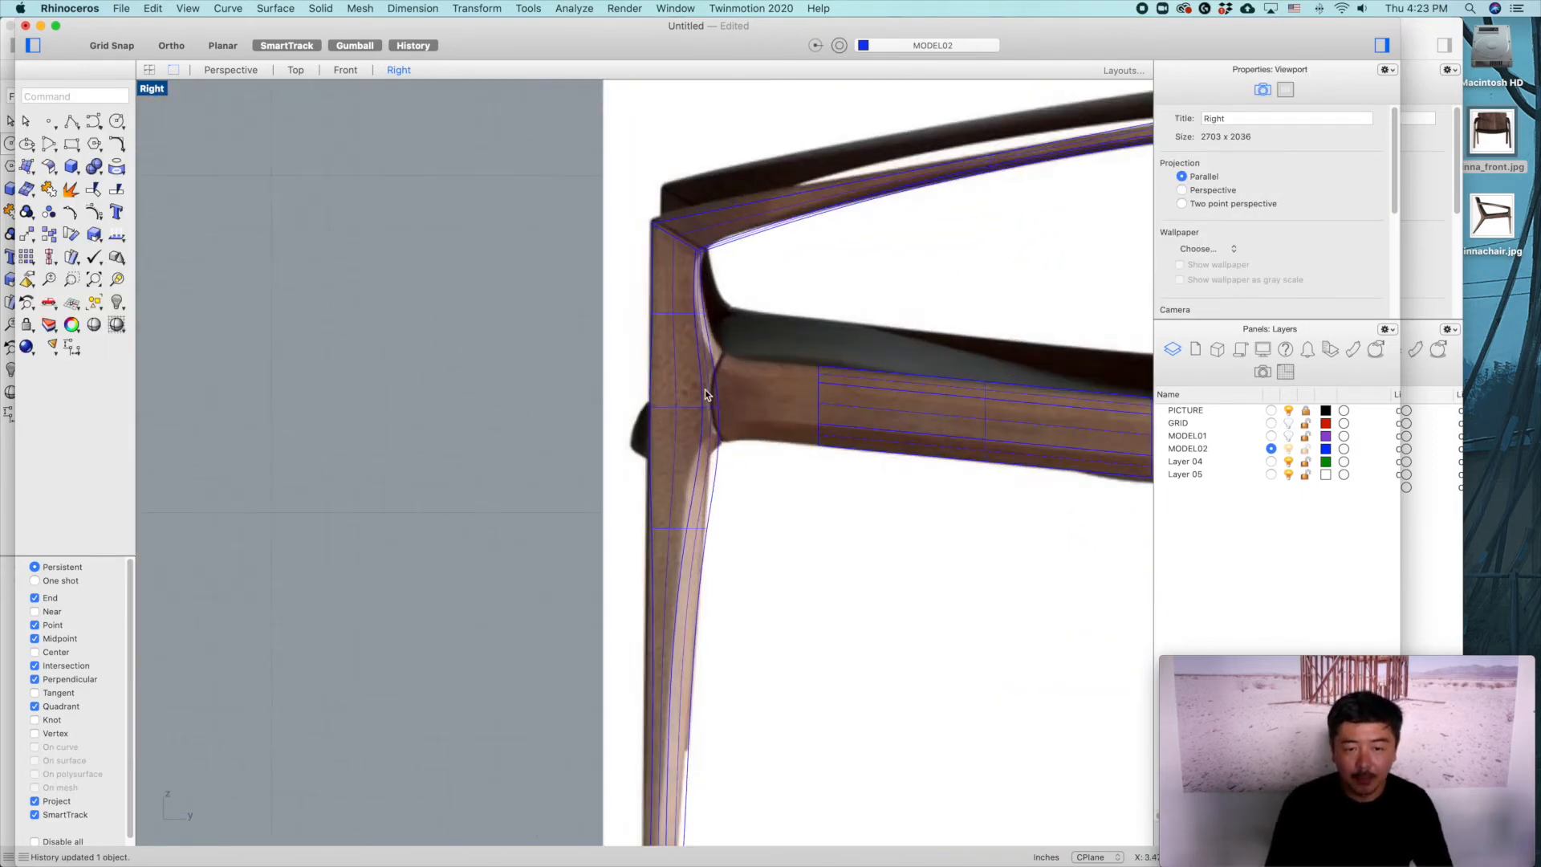
{"action": "left_click", "coordinate": [96, 122]}
{"action": "scroll", "coordinate": [717, 321], "scroll_direction": "up", "scroll_amount": 2}
{"action": "left_click", "coordinate": [757, 265]}
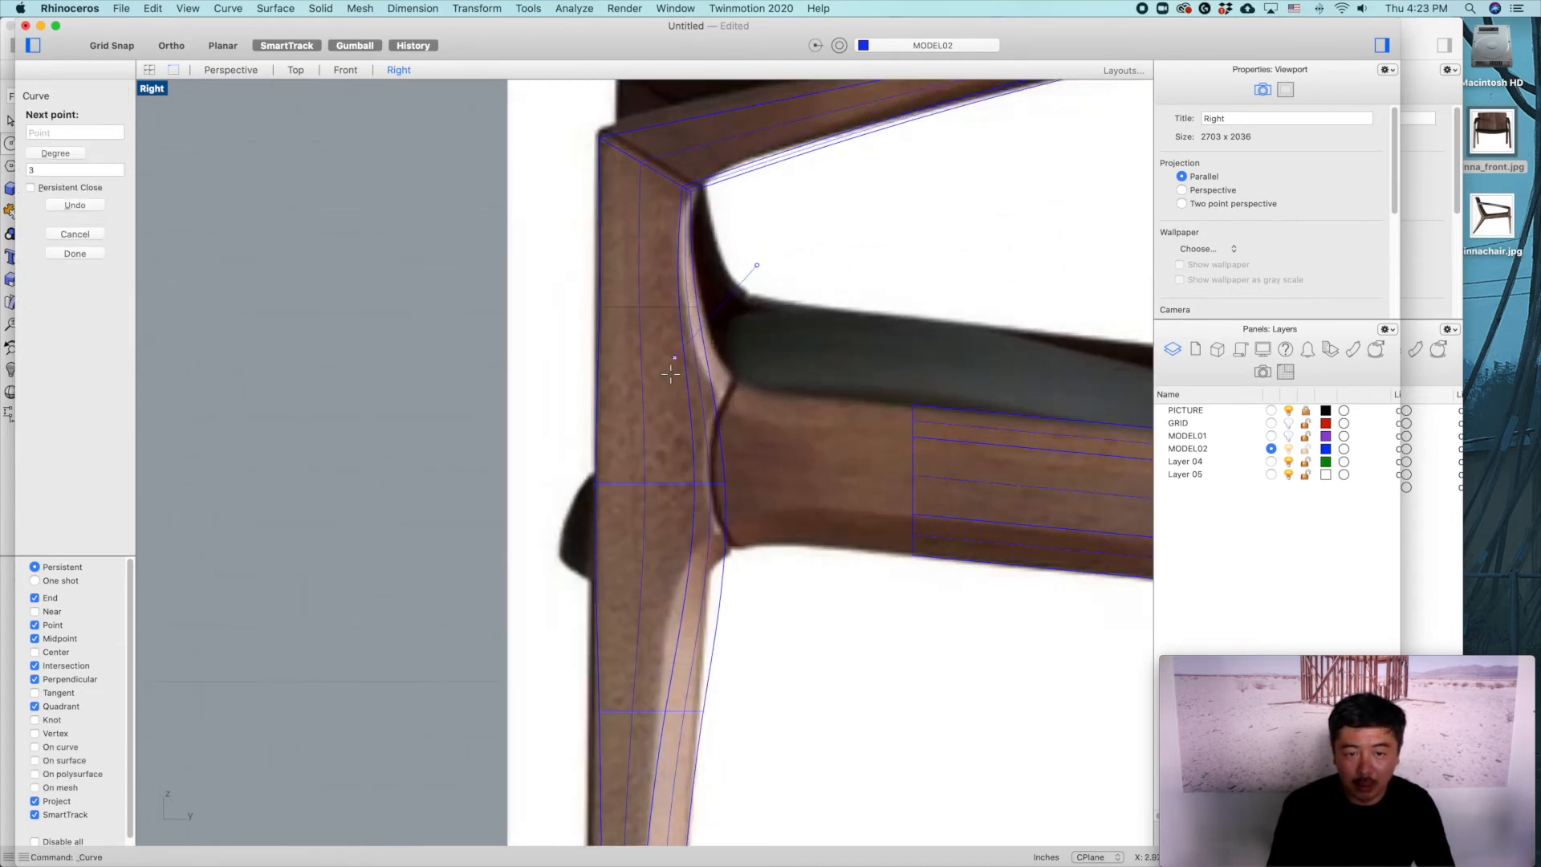
{"action": "left_click", "coordinate": [668, 377]}
{"action": "left_click", "coordinate": [650, 507]}
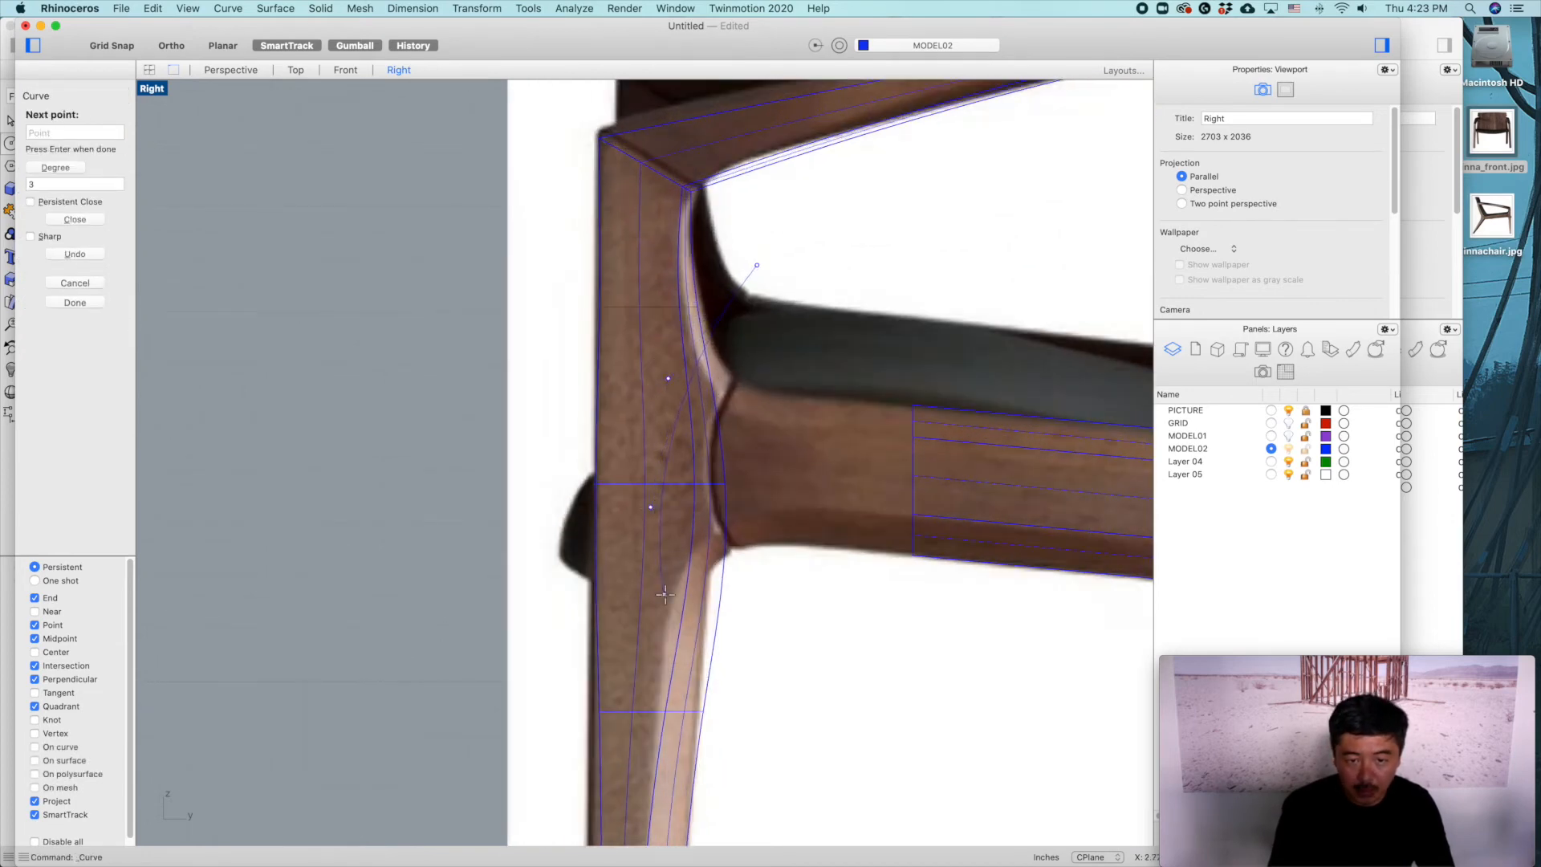
{"action": "right_click", "coordinate": [754, 670]}
Step: Draw a second degree 3 curve bowing into the rear leg around its seat rail joint, extending past both leg edges
{"action": "scroll", "coordinate": [781, 610], "scroll_direction": "down", "scroll_amount": 5}
{"action": "right_click_drag", "start_coordinate": [781, 610], "coordinate": [583, 566]}
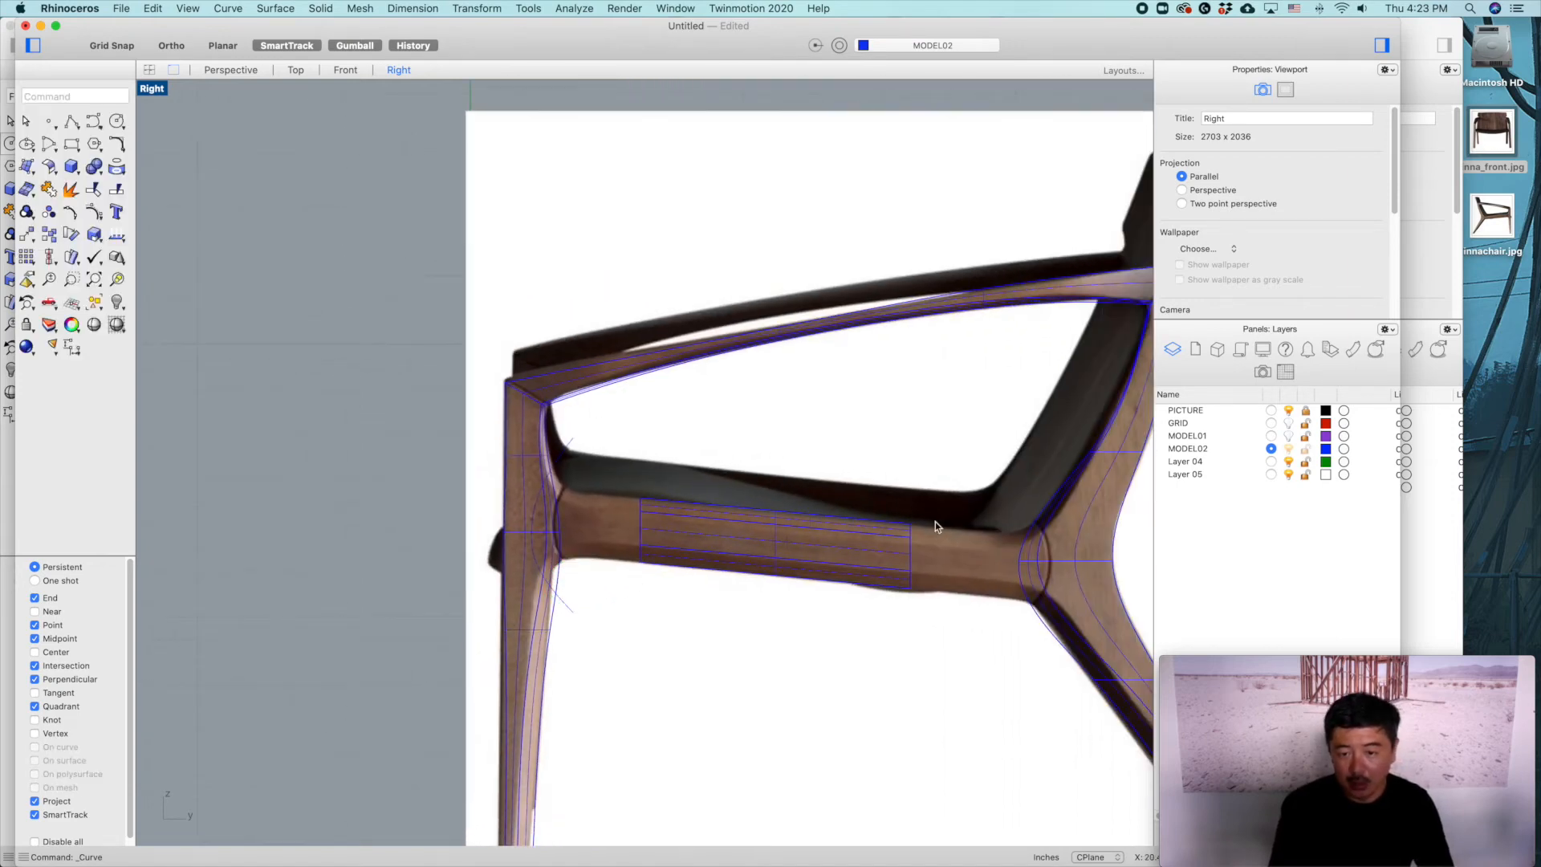
{"action": "right_click_drag", "start_coordinate": [1026, 479], "coordinate": [875, 434]}
{"action": "scroll", "coordinate": [872, 434], "scroll_direction": "up", "scroll_amount": 6}
{"action": "right_click", "coordinate": [817, 341]}
{"action": "left_click", "coordinate": [804, 321]}
{"action": "left_click", "coordinate": [938, 406]}
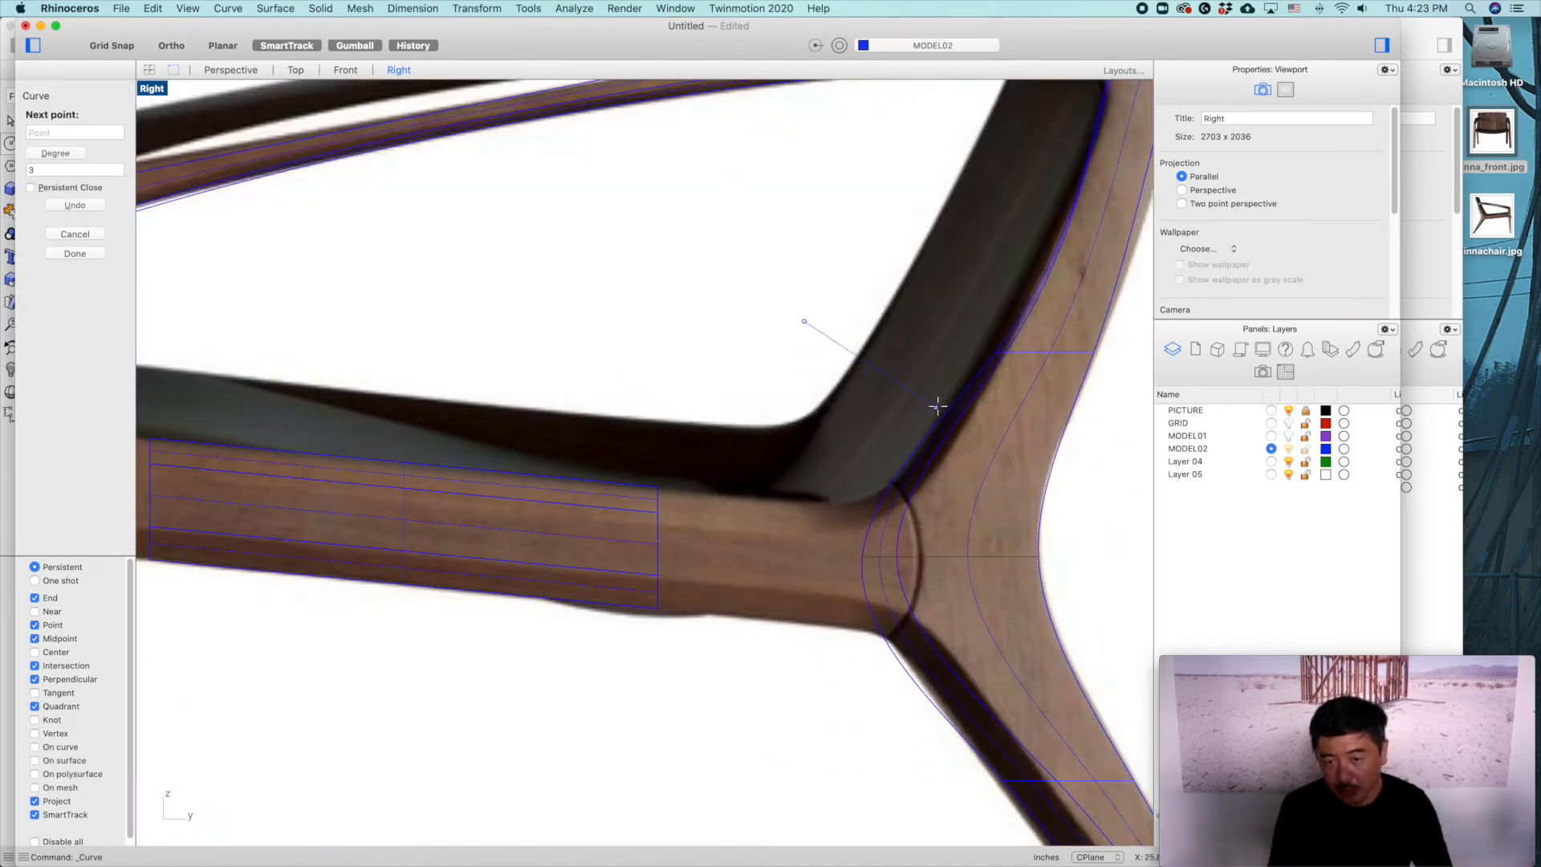
{"action": "left_click", "coordinate": [977, 510]}
{"action": "left_click", "coordinate": [964, 632]}
{"action": "left_click", "coordinate": [917, 747]}
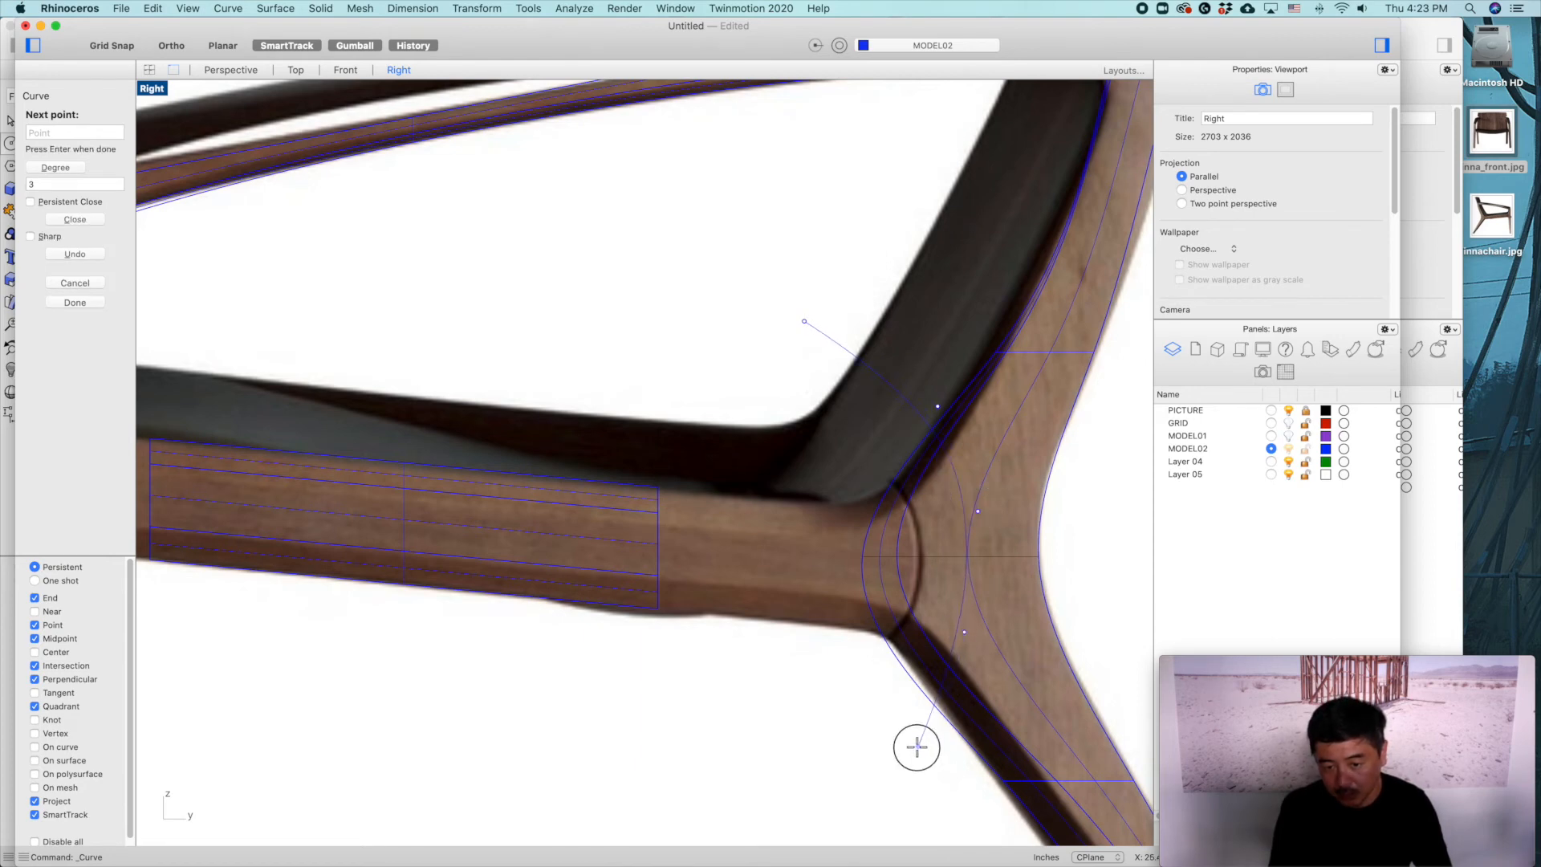
{"action": "left_click", "coordinate": [807, 816]}
{"action": "key", "text": "Return"}
Step: Try trimming the front and rear legs at the seat rail with the two joint curves, then undo the trim
{"action": "scroll", "coordinate": [781, 674], "scroll_direction": "down", "scroll_amount": 5}
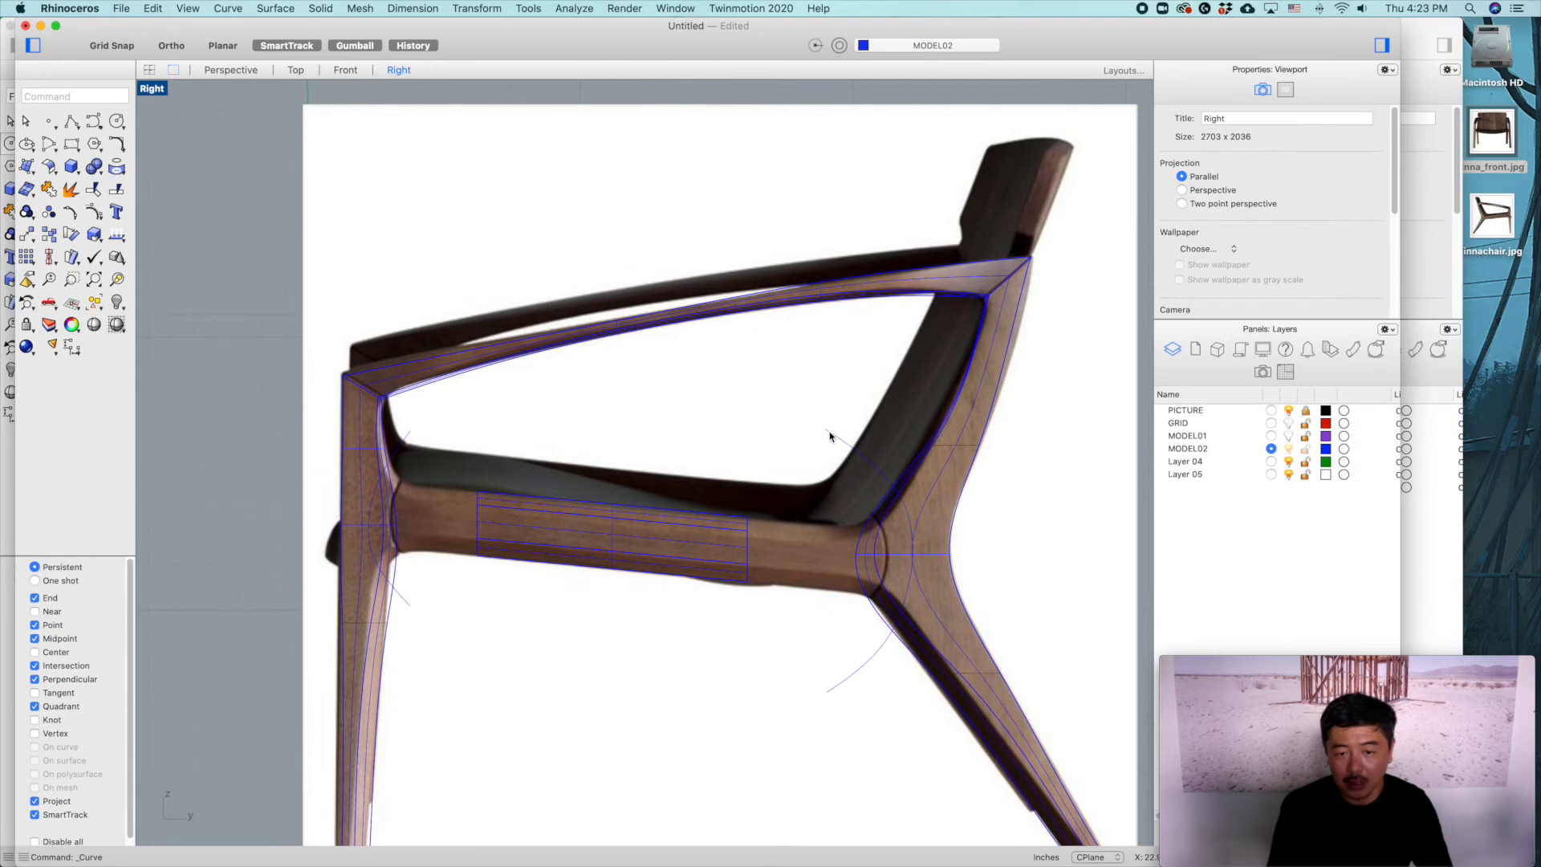
{"action": "left_click", "coordinate": [830, 437]}
{"action": "left_click", "coordinate": [404, 436], "text": "shift"}
{"action": "type", "text": "Trim"}
{"action": "key", "text": "Return"}
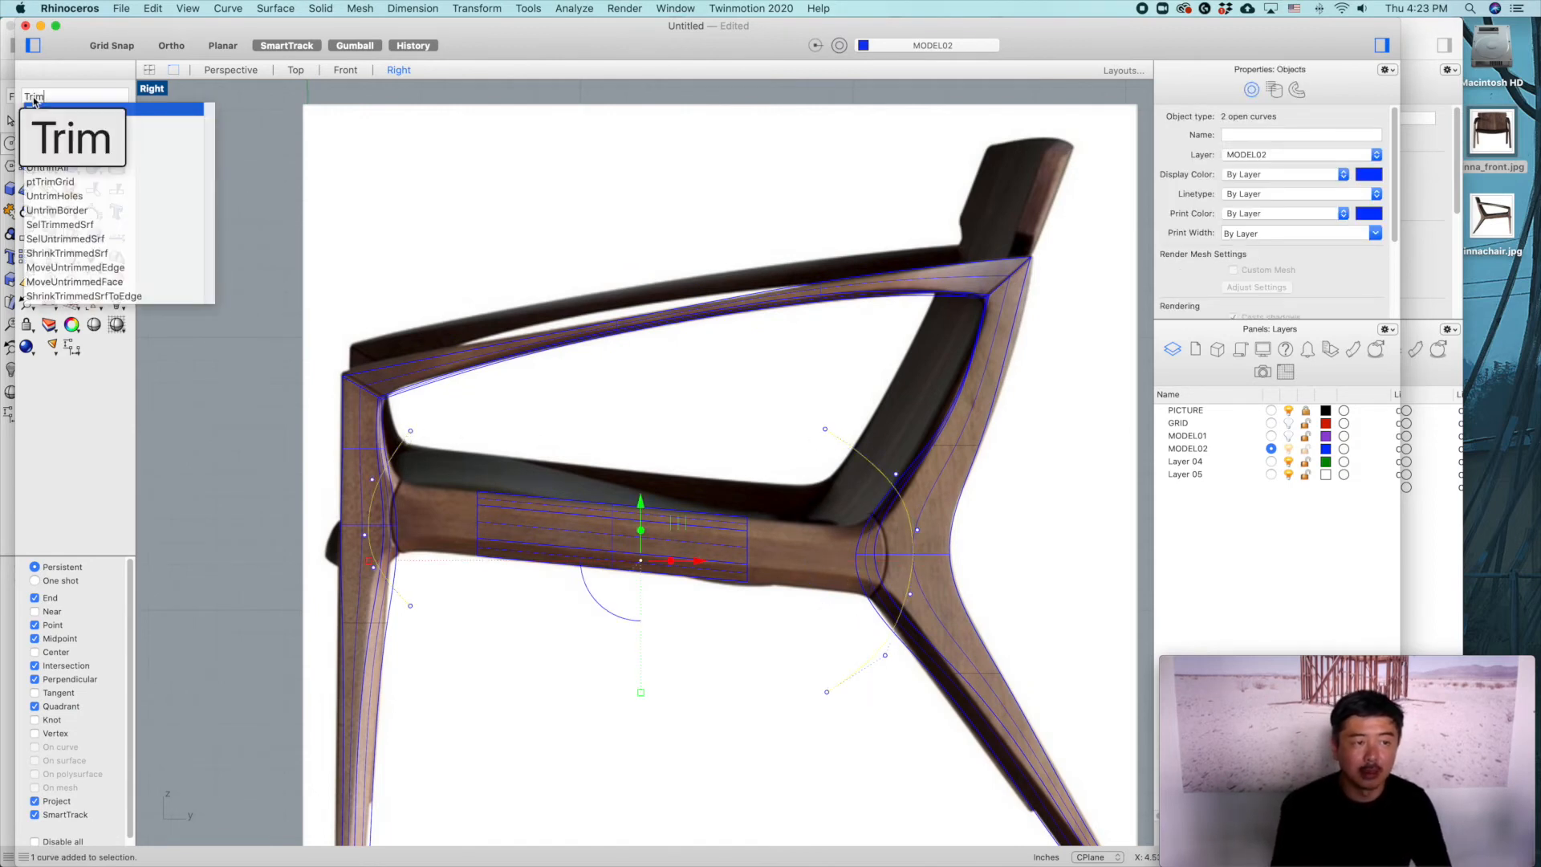
{"action": "scroll", "coordinate": [391, 499], "scroll_direction": "up", "scroll_amount": 3}
{"action": "left_click", "coordinate": [391, 499]}
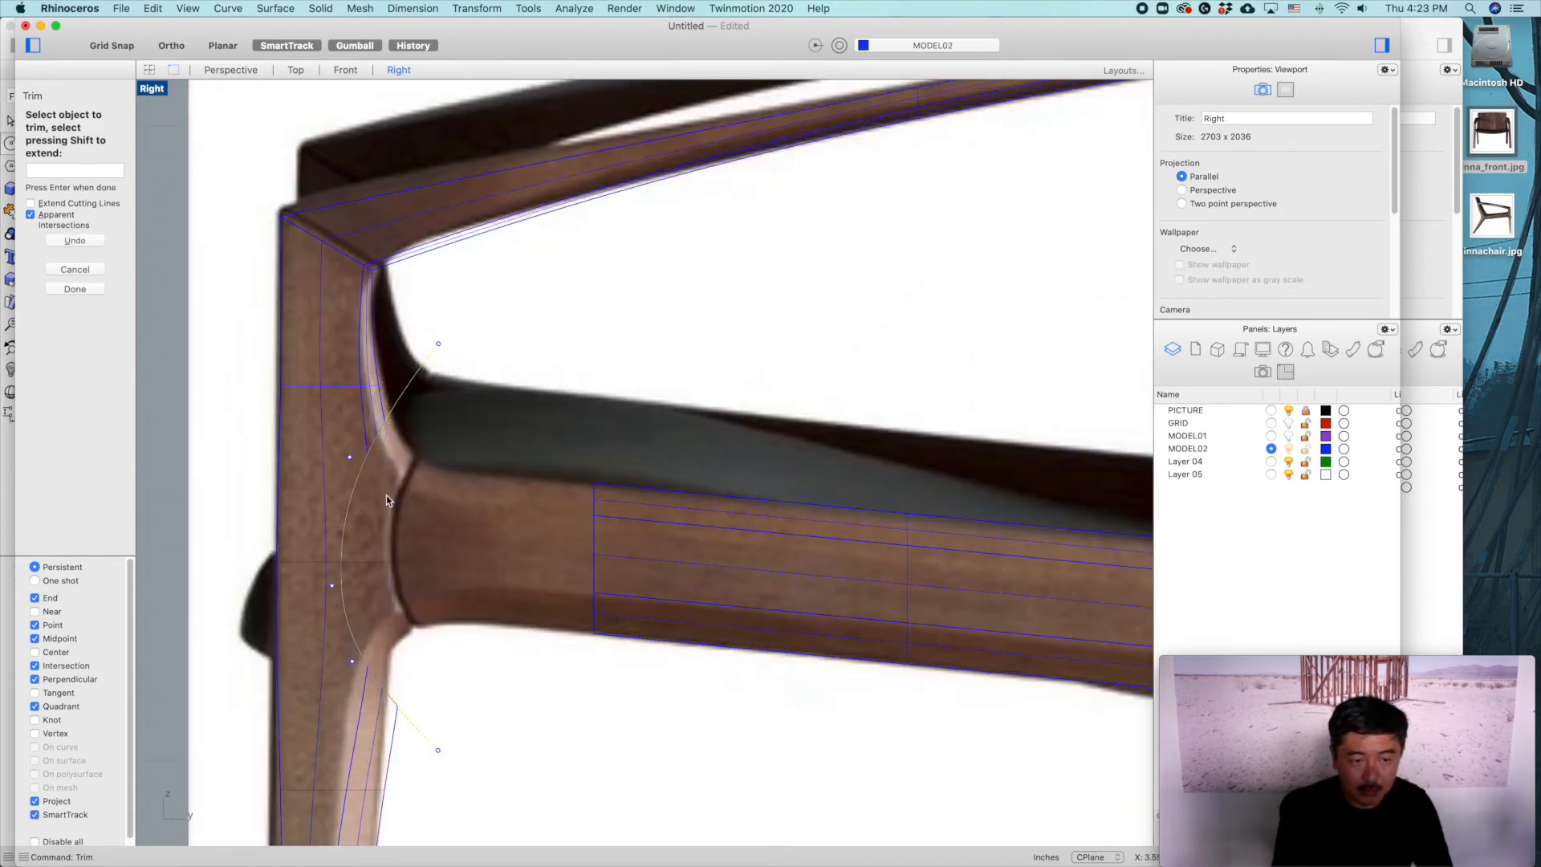
{"action": "scroll", "coordinate": [391, 499], "scroll_direction": "down", "scroll_amount": 3}
{"action": "left_click", "coordinate": [859, 521]}
{"action": "key", "text": "Return"}
{"action": "key", "text": "super+z"}
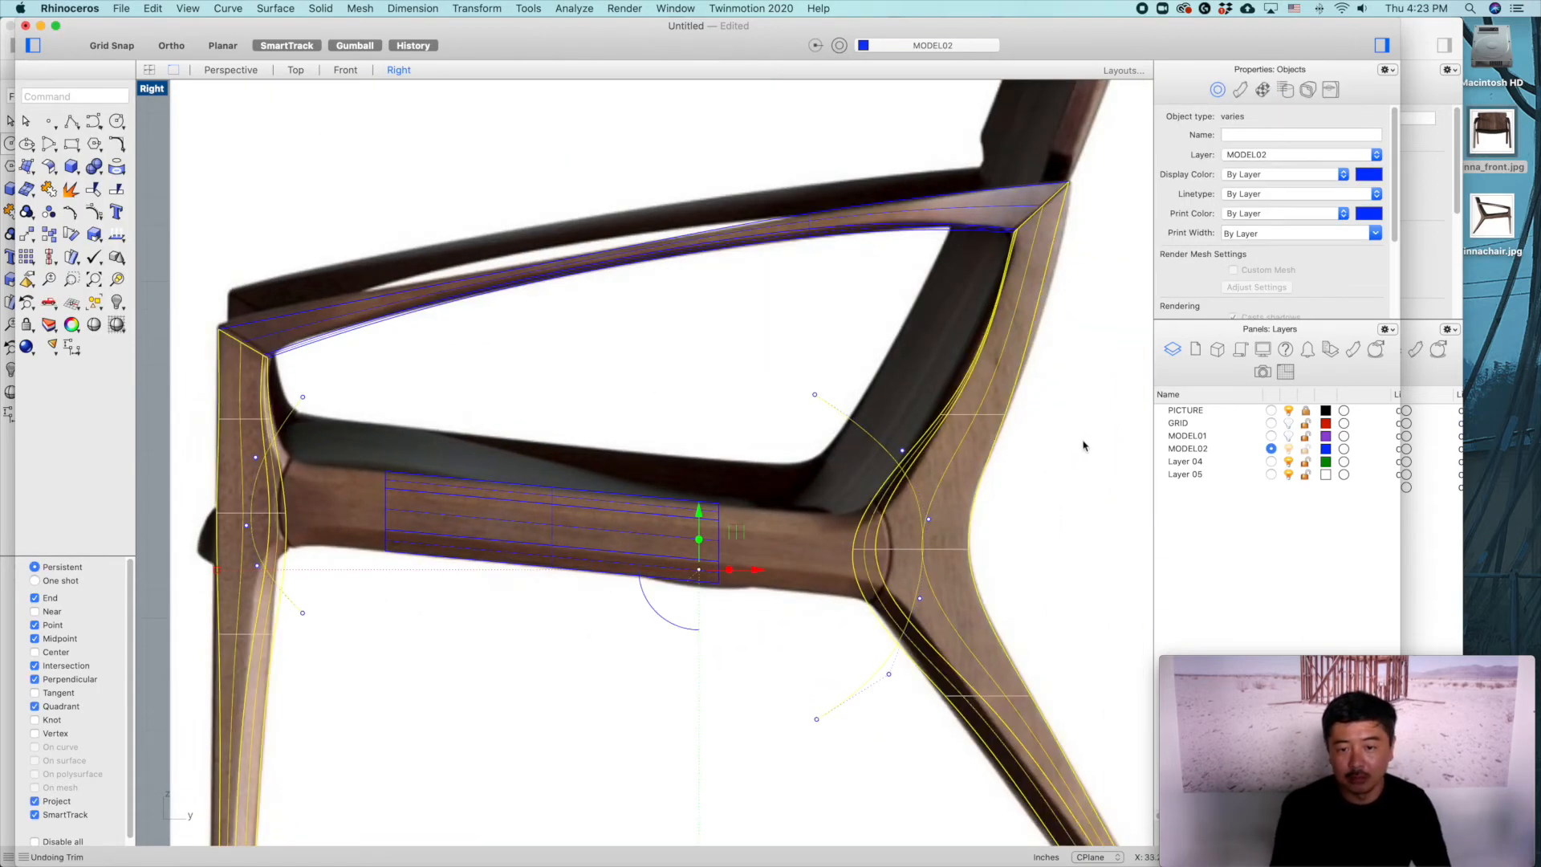
Step: Trim away the rail-side portions of both legs with the joint curves and accept the broken history
{"action": "key", "text": "Return"}
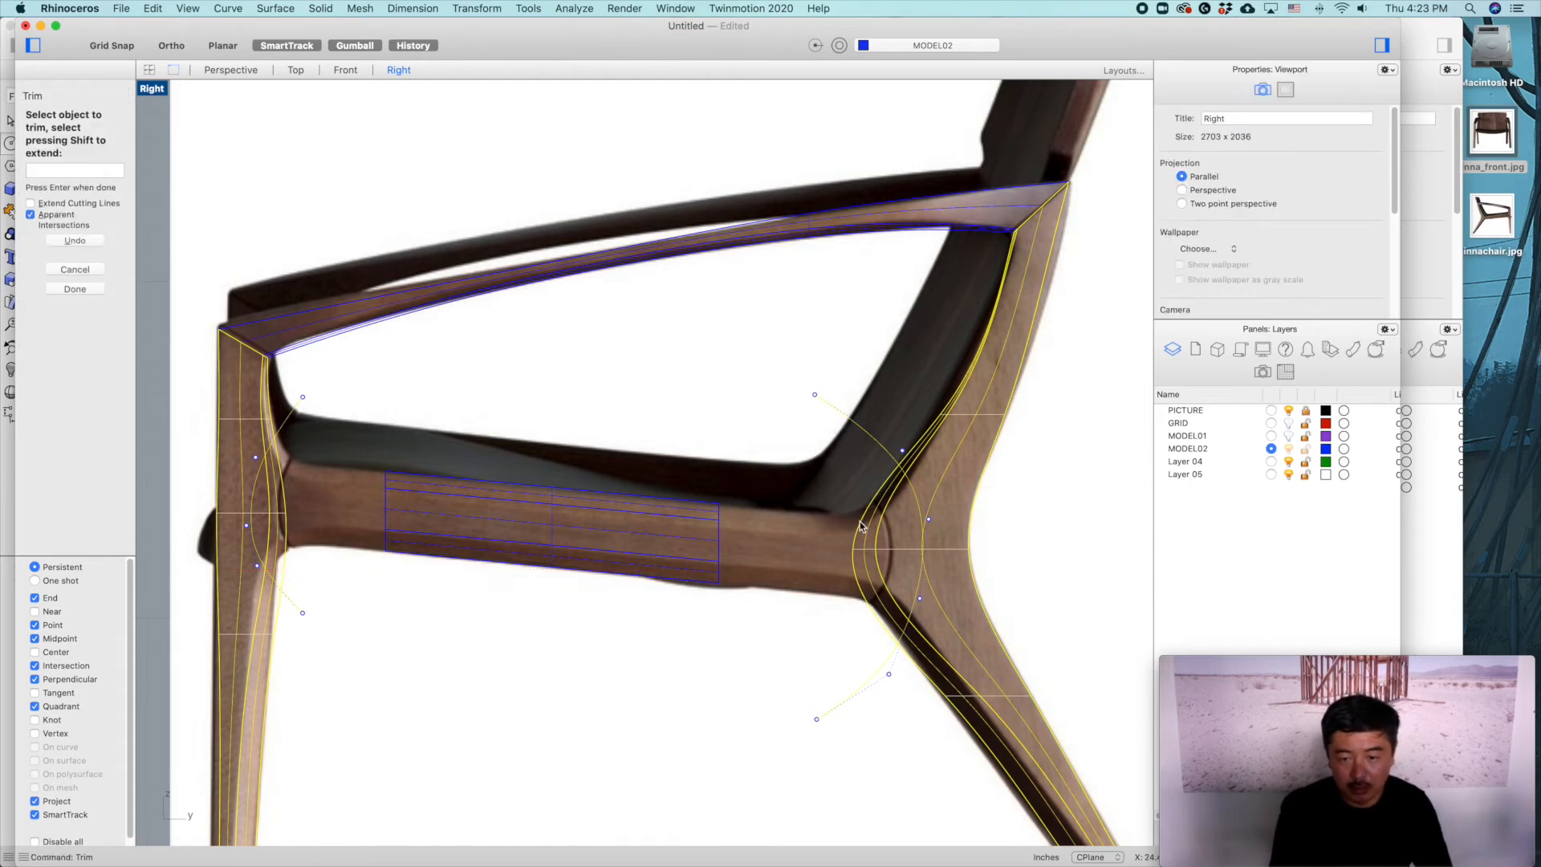
{"action": "left_click", "coordinate": [289, 468]}
{"action": "key", "text": "Return"}
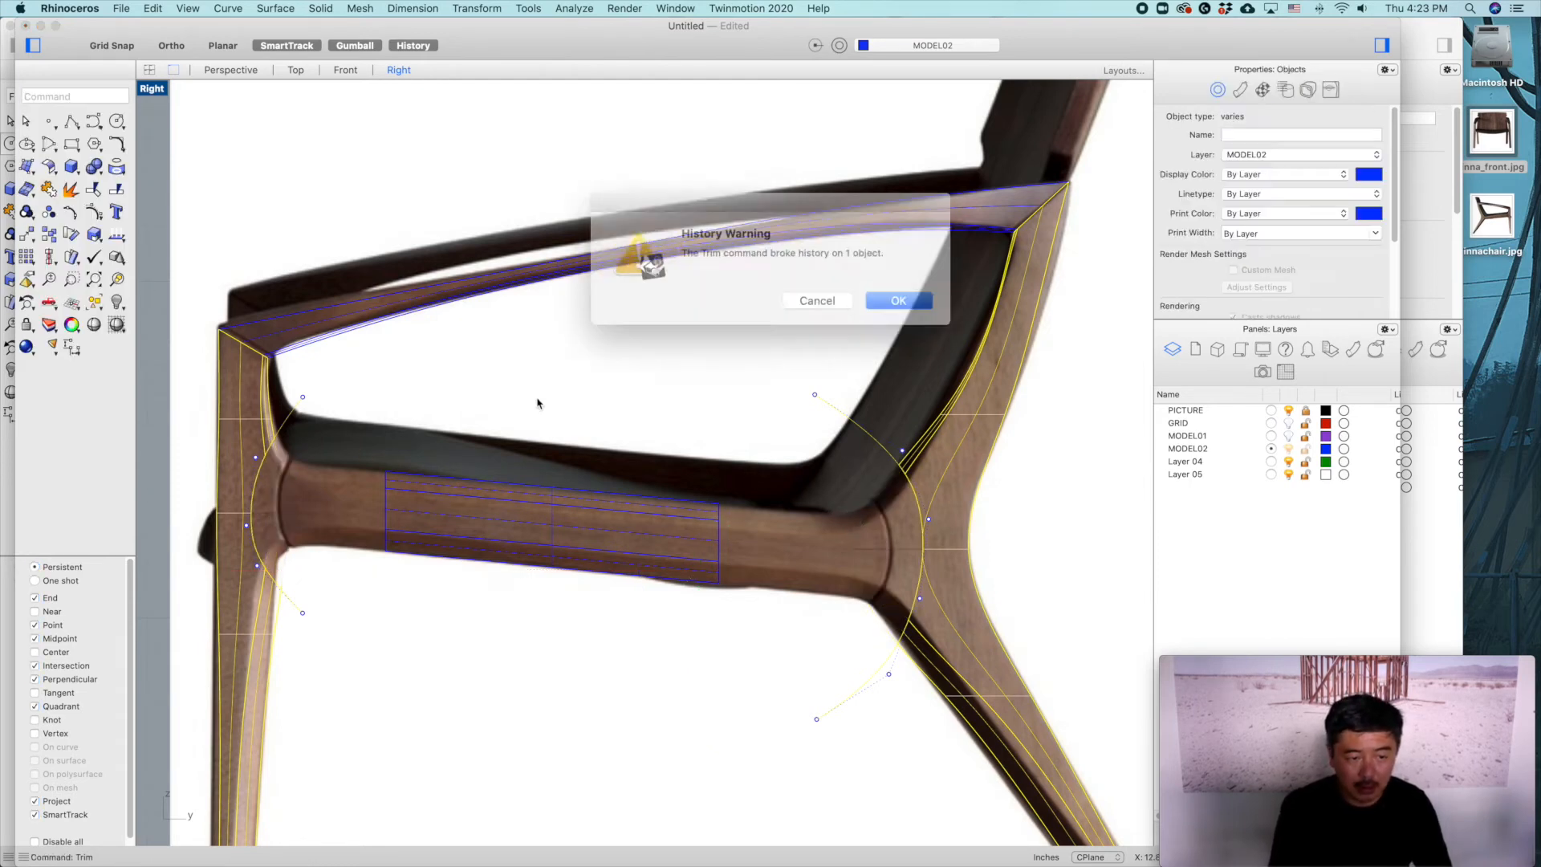
{"action": "left_click", "coordinate": [891, 299]}
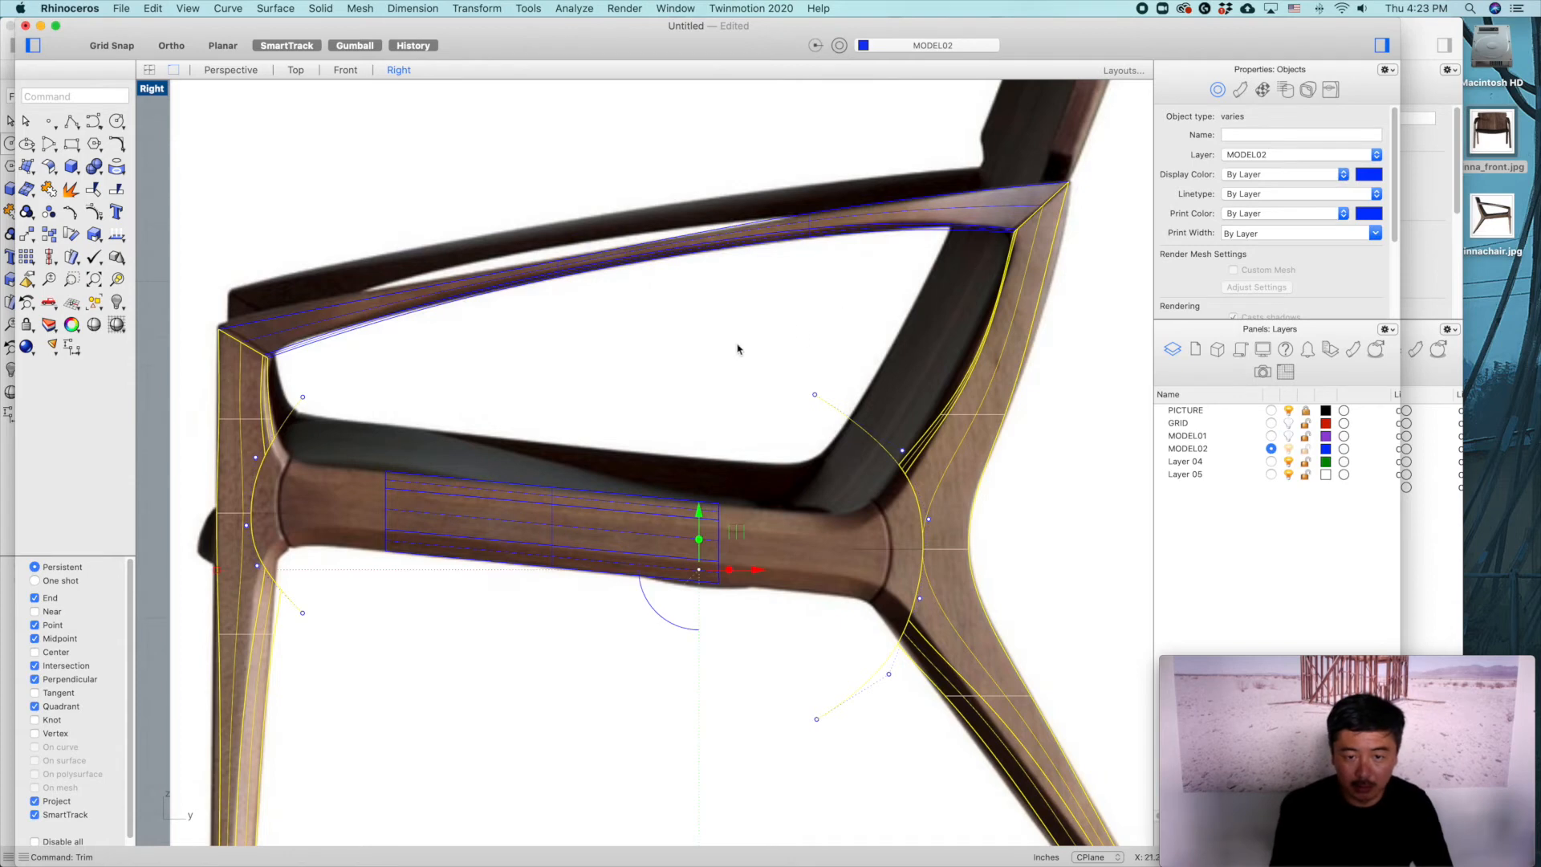
Step: Hide the PICTURE layer and view the trimmed legs and seat rail in the Perspective view
{"action": "double_click", "coordinate": [156, 86]}
{"action": "right_click_drag", "start_coordinate": [884, 321], "coordinate": [966, 283]}
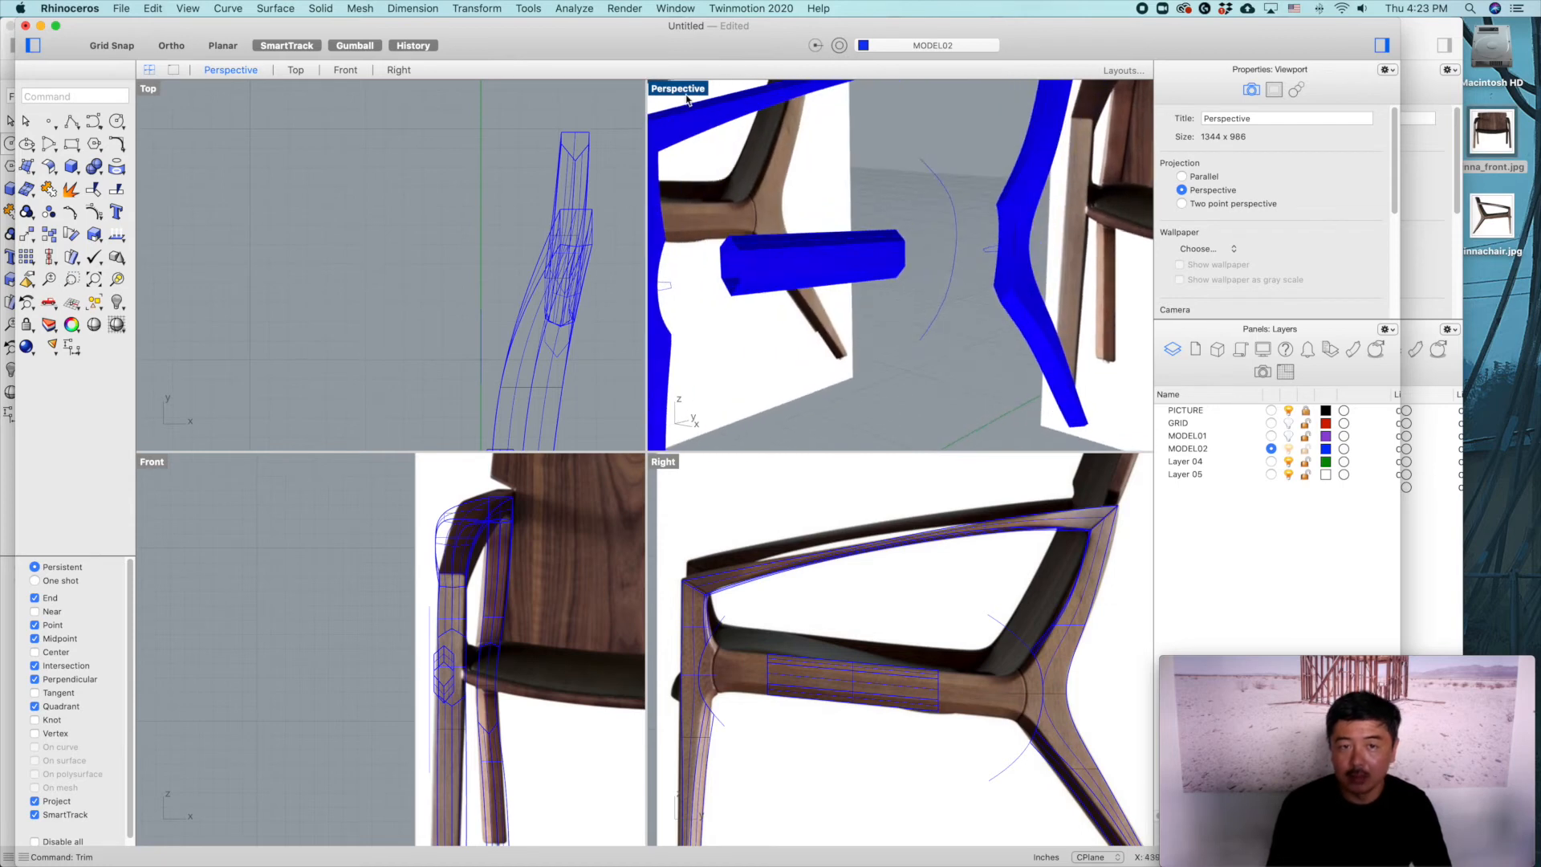
{"action": "double_click", "coordinate": [678, 88]}
{"action": "left_click", "coordinate": [1291, 410]}
{"action": "left_click", "coordinate": [1291, 409]}
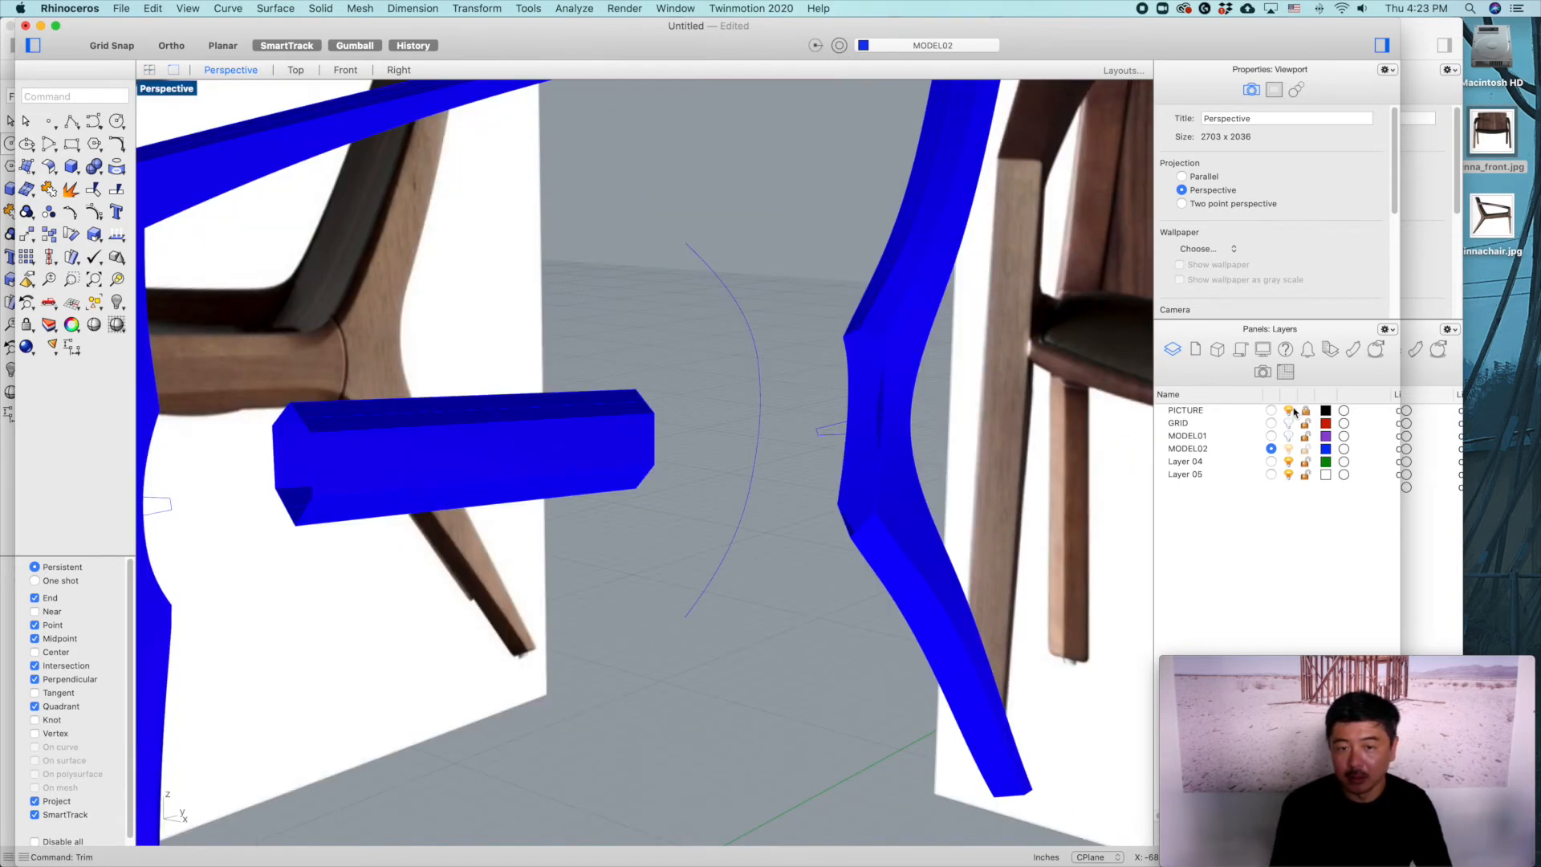
{"action": "left_click", "coordinate": [1290, 409]}
{"action": "right_click_drag", "start_coordinate": [726, 435], "coordinate": [862, 446], "text": "shift"}
{"action": "right_click_drag", "start_coordinate": [481, 465], "coordinate": [688, 385], "text": "shift"}
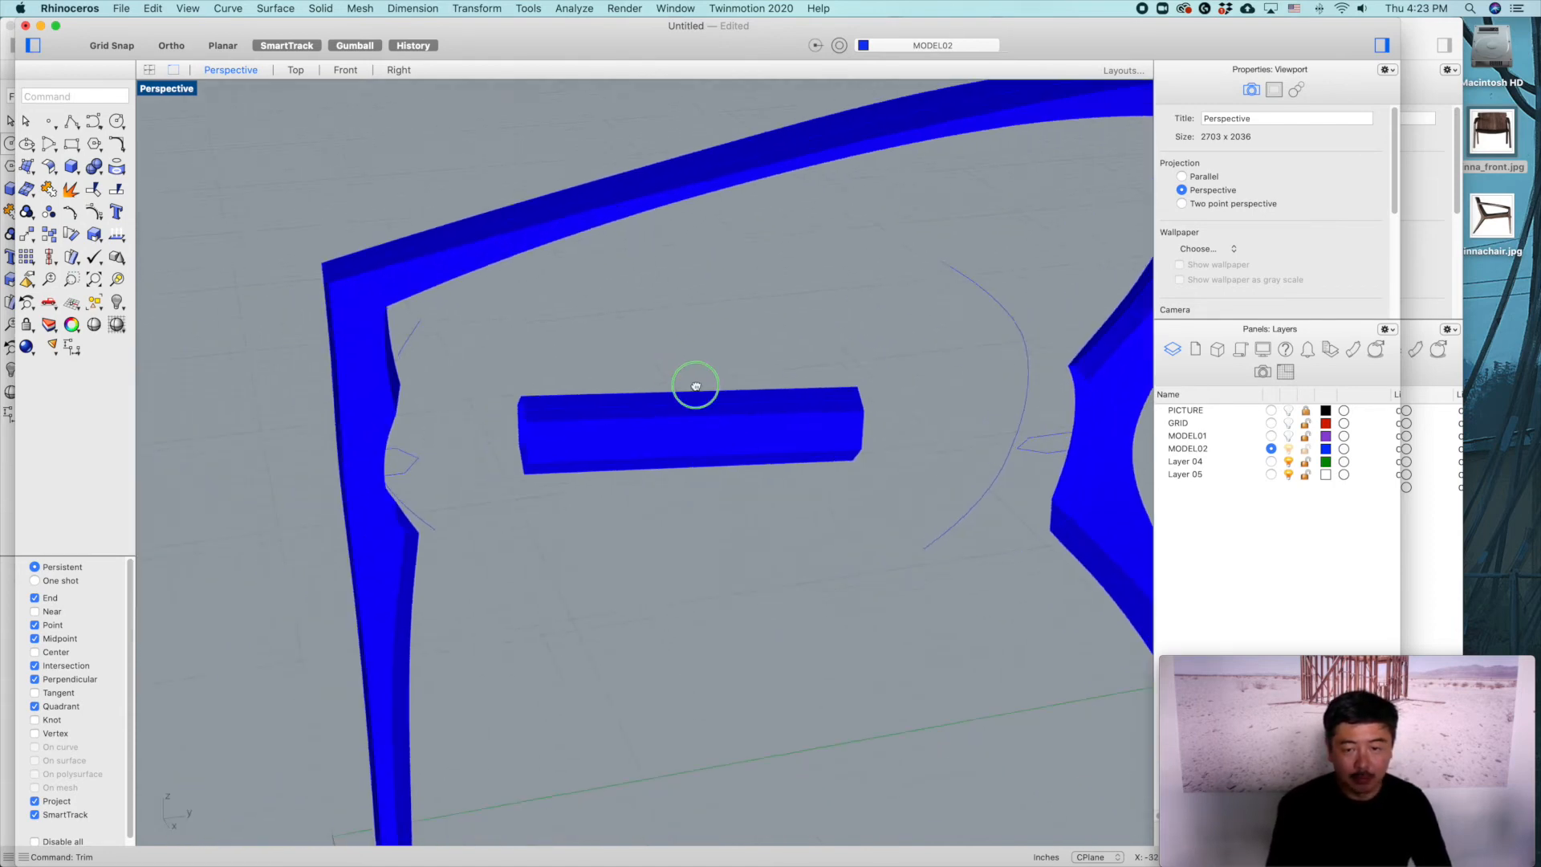
Step: Draw a straight guide polyline from the upper corner of the front leg's notch to the upper corner of the rear leg's notch
{"action": "left_click", "coordinate": [71, 121]}
{"action": "scroll", "coordinate": [407, 395], "scroll_direction": "down", "scroll_amount": 1}
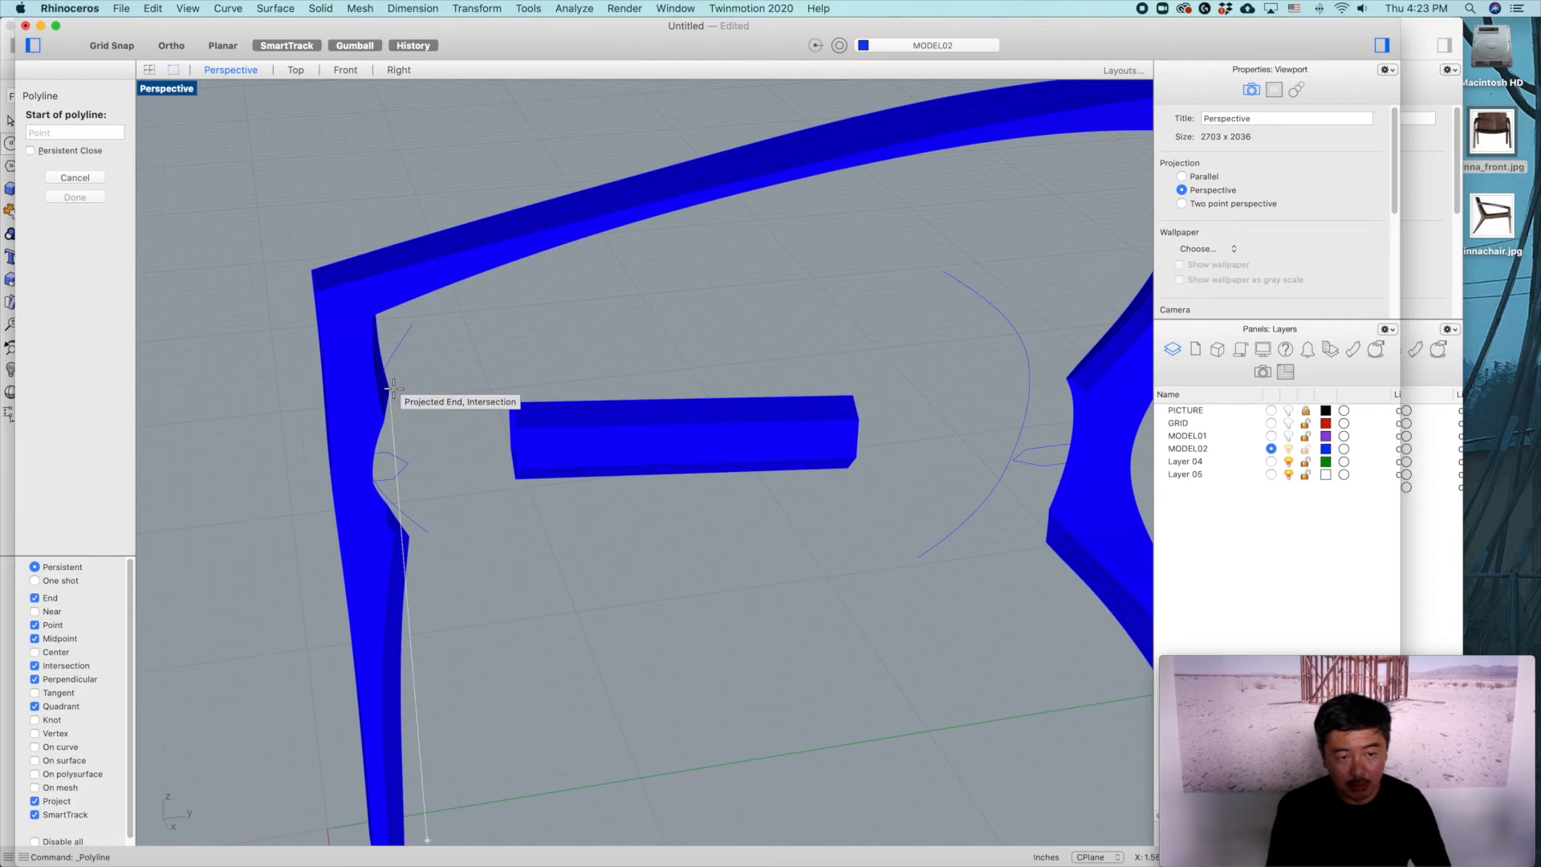
{"action": "right_click_drag", "start_coordinate": [613, 600], "coordinate": [562, 613]}
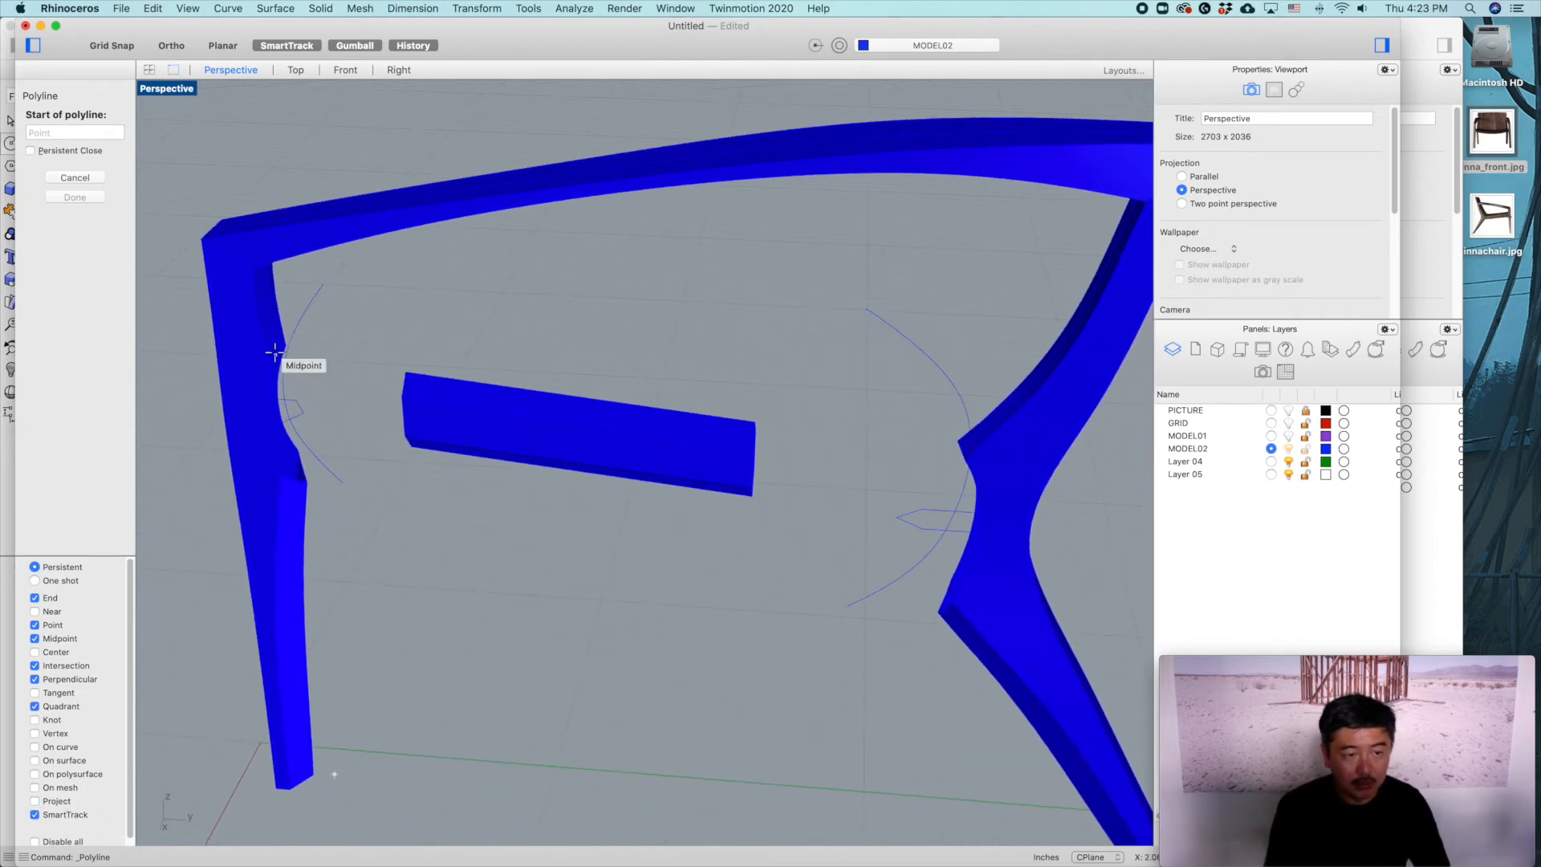
{"action": "scroll", "coordinate": [293, 357], "scroll_direction": "up", "scroll_amount": 5}
{"action": "left_click", "coordinate": [303, 303]}
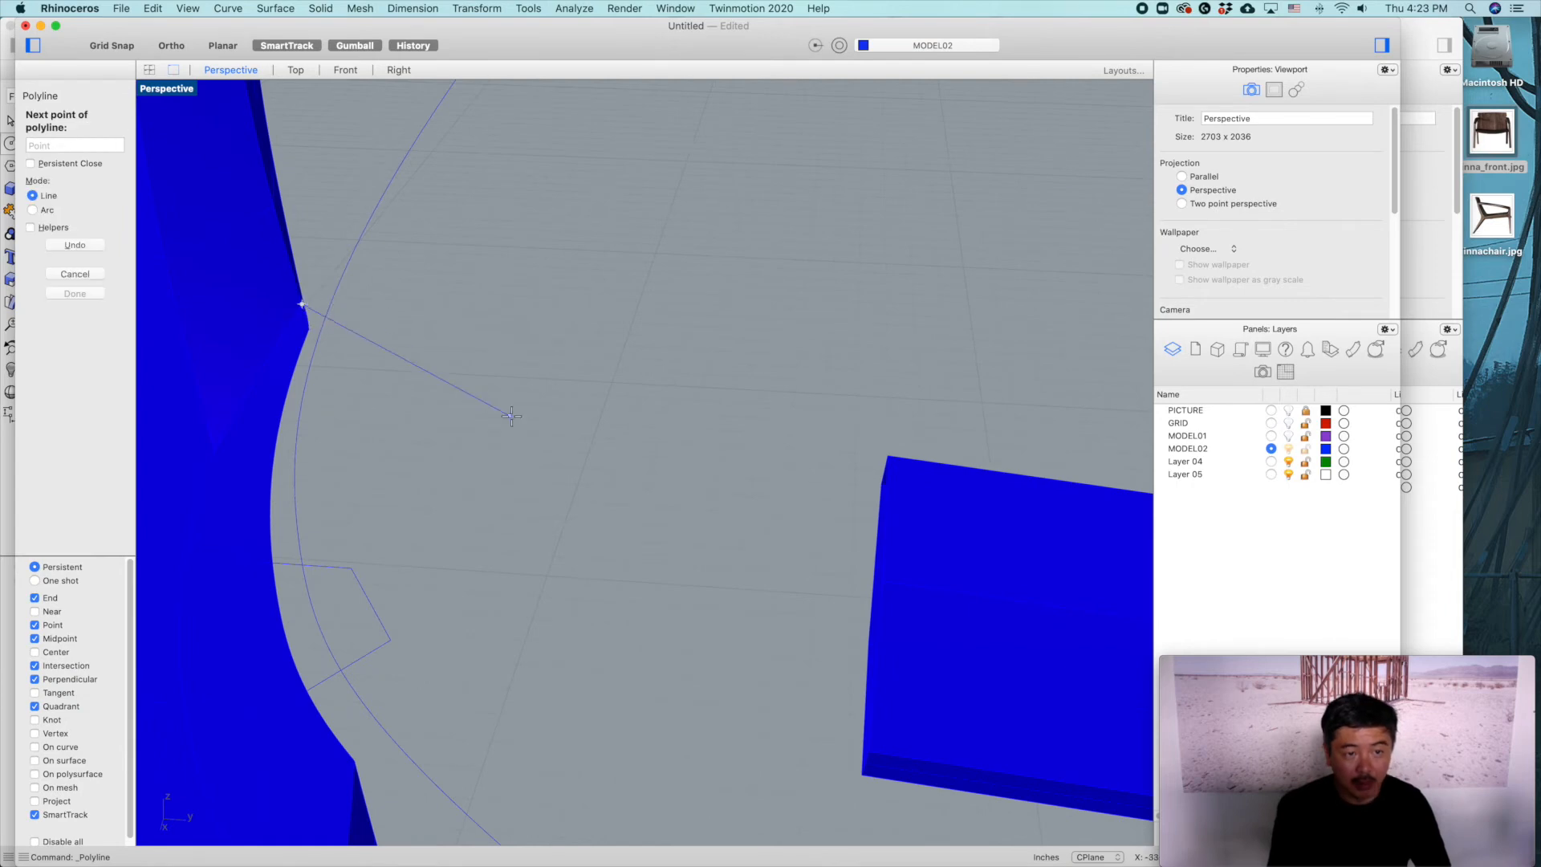
{"action": "scroll", "coordinate": [540, 430], "scroll_direction": "down", "scroll_amount": 5}
{"action": "scroll", "coordinate": [541, 430], "scroll_direction": "up", "scroll_amount": 5}
{"action": "right_click_drag", "start_coordinate": [1052, 517], "coordinate": [975, 478], "text": "shift"}
{"action": "left_click", "coordinate": [974, 478]}
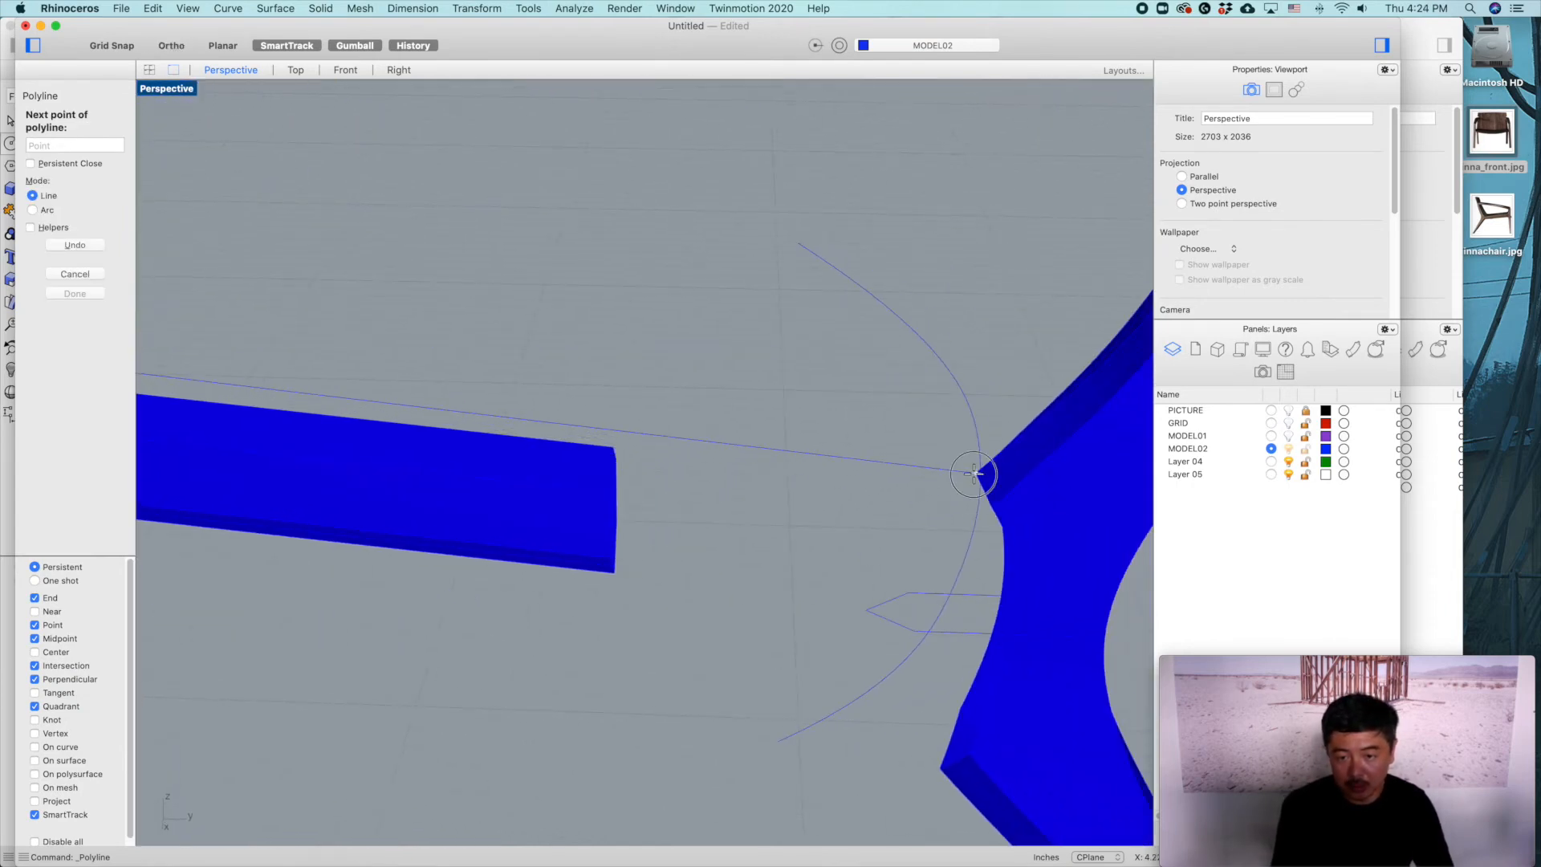
{"action": "key", "text": "Return"}
Step: Move the rear seat rail profile outward in the Top view into line with the leg-to-leg guide line and delete the old lofted rail
{"action": "left_click", "coordinate": [929, 470]}
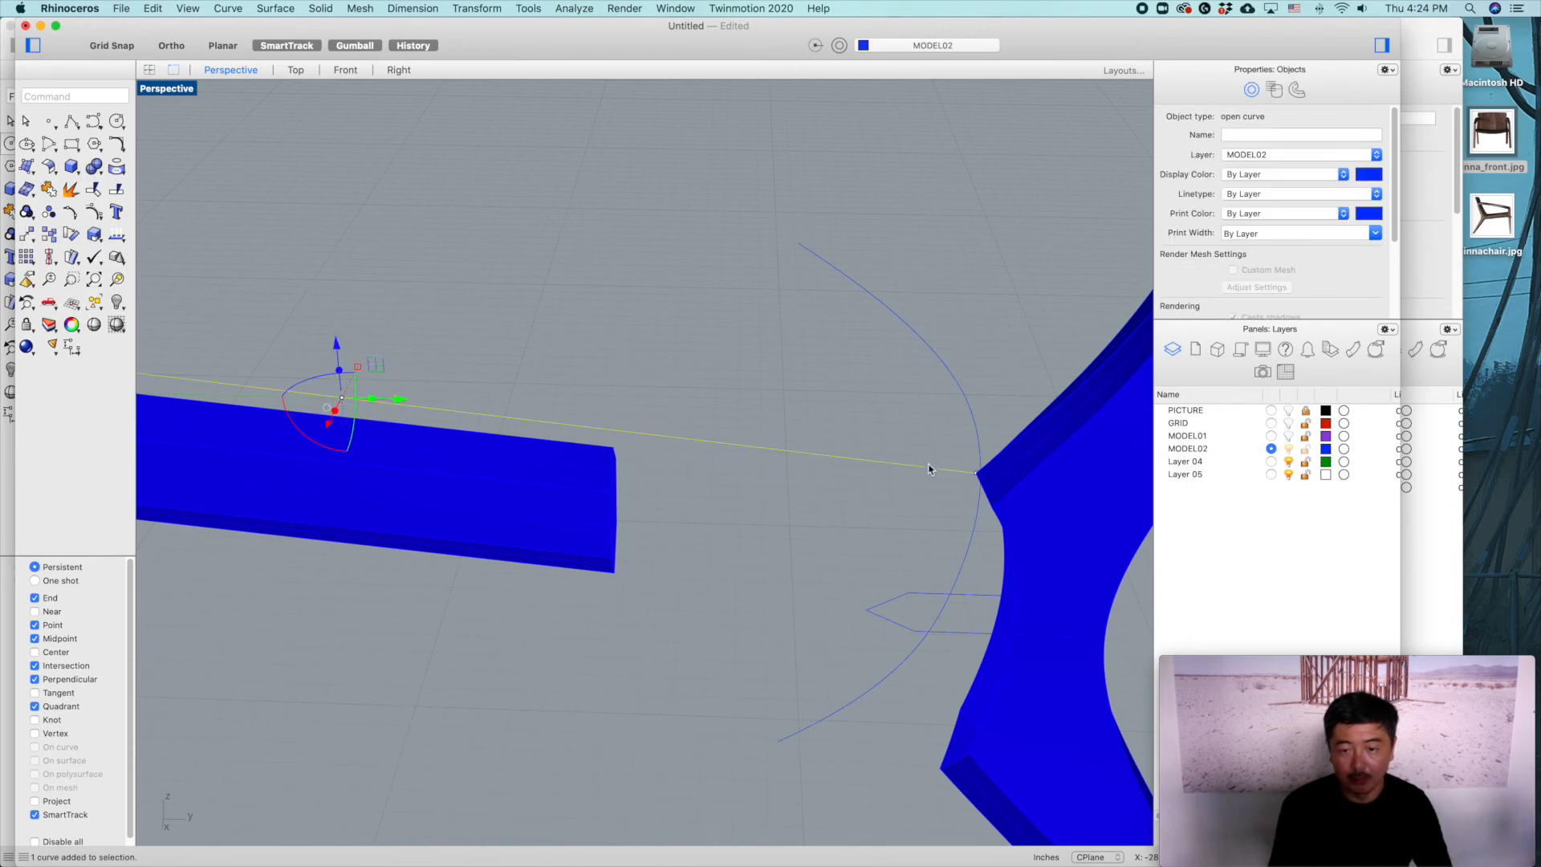
{"action": "double_click", "coordinate": [181, 90]}
{"action": "scroll", "coordinate": [513, 291], "scroll_direction": "up", "scroll_amount": 5}
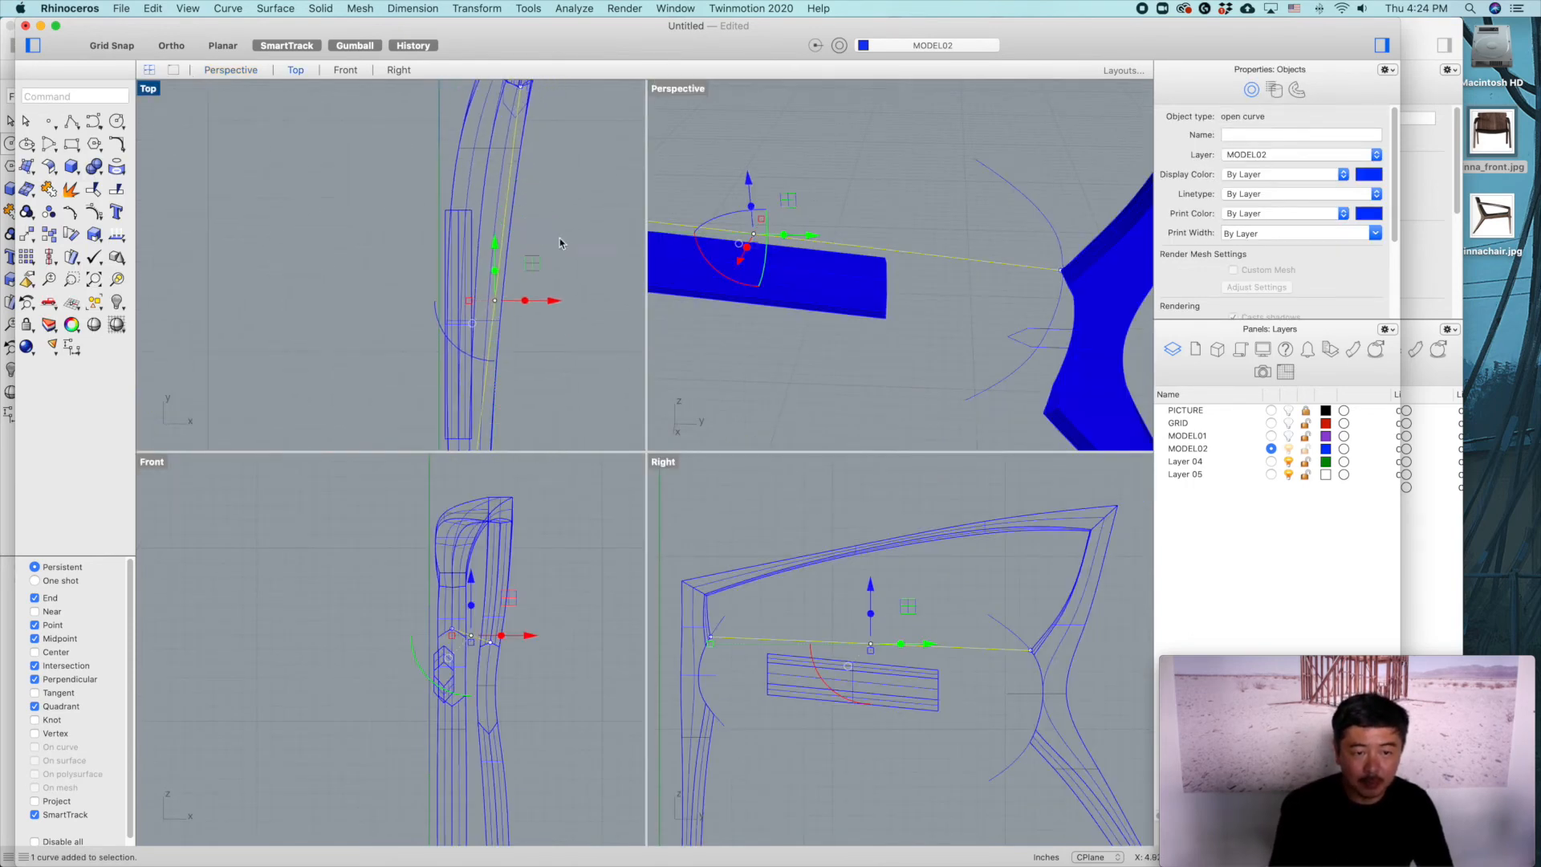
{"action": "scroll", "coordinate": [454, 196], "scroll_direction": "up", "scroll_amount": 6}
{"action": "left_click_drag", "start_coordinate": [400, 207], "coordinate": [562, 262], "text": "shift+super"}
{"action": "right_click_drag", "start_coordinate": [565, 261], "coordinate": [472, 269]}
{"action": "left_click_drag", "start_coordinate": [439, 257], "coordinate": [565, 262]}
{"action": "left_click", "coordinate": [770, 281]}
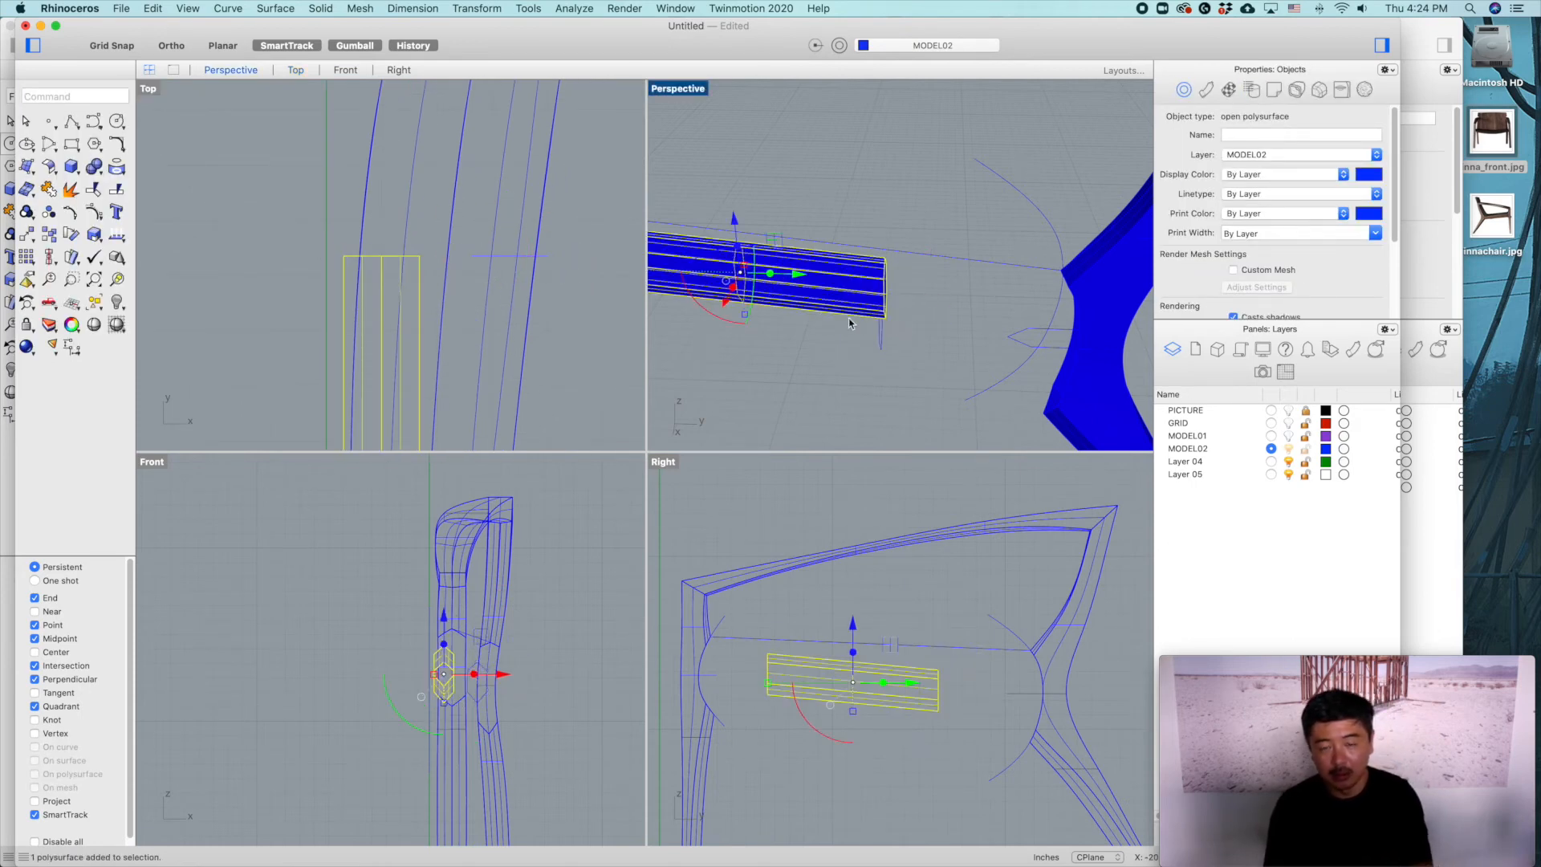
{"action": "key", "text": "Delete"}
Step: Move the front seat rail profile outward in the Top view into line with the guide line between the legs
{"action": "left_click", "coordinate": [886, 328]}
{"action": "scroll", "coordinate": [886, 327], "scroll_direction": "down", "scroll_amount": 4}
{"action": "right_click_drag", "start_coordinate": [882, 329], "coordinate": [787, 351]}
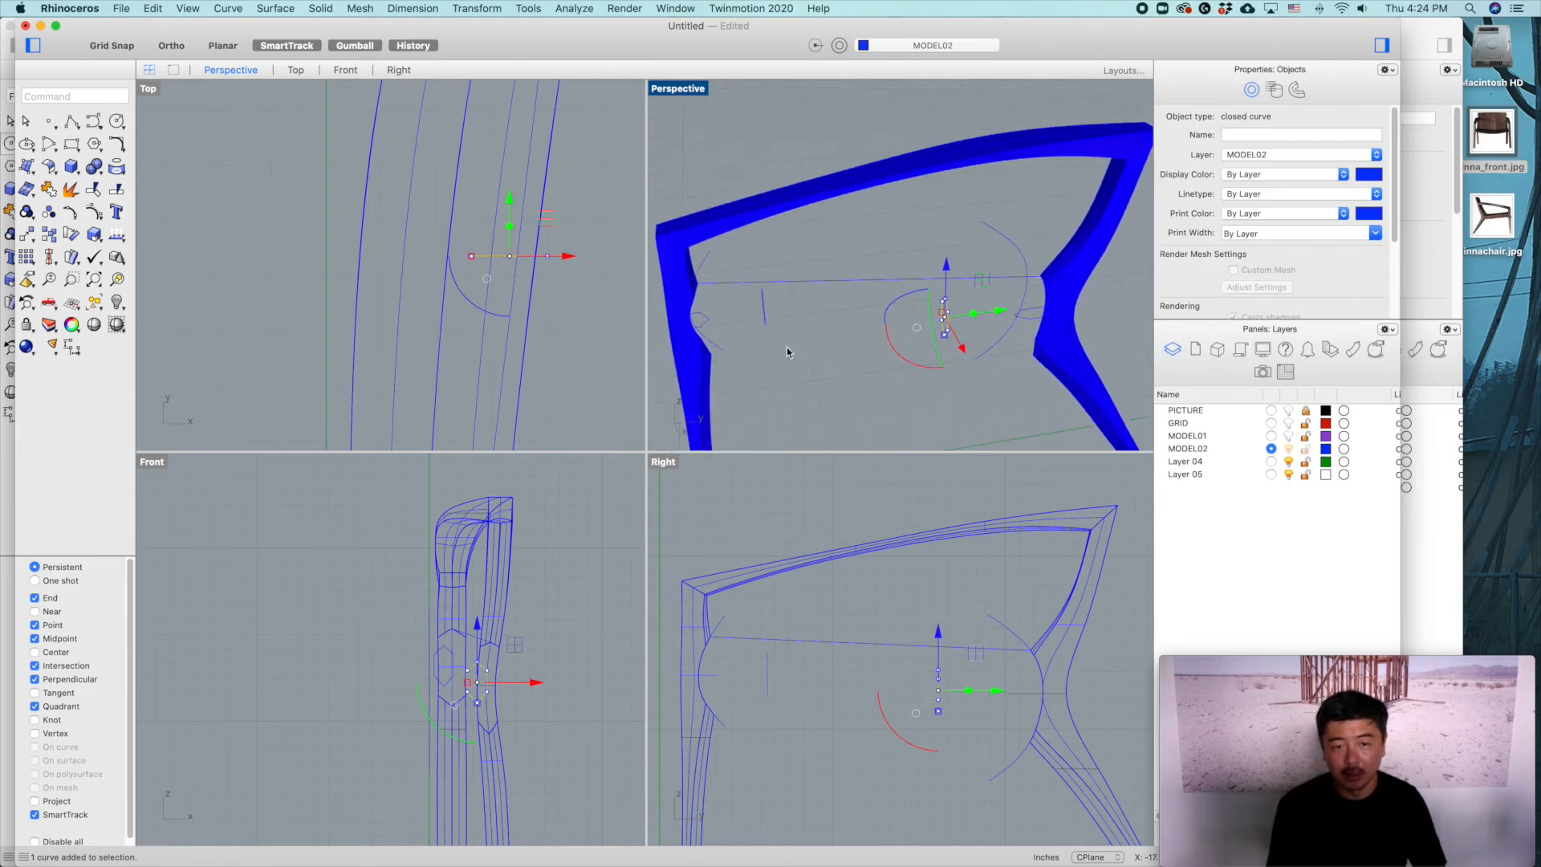
{"action": "left_click", "coordinate": [766, 317]}
{"action": "scroll", "coordinate": [350, 258], "scroll_direction": "down", "scroll_amount": 4}
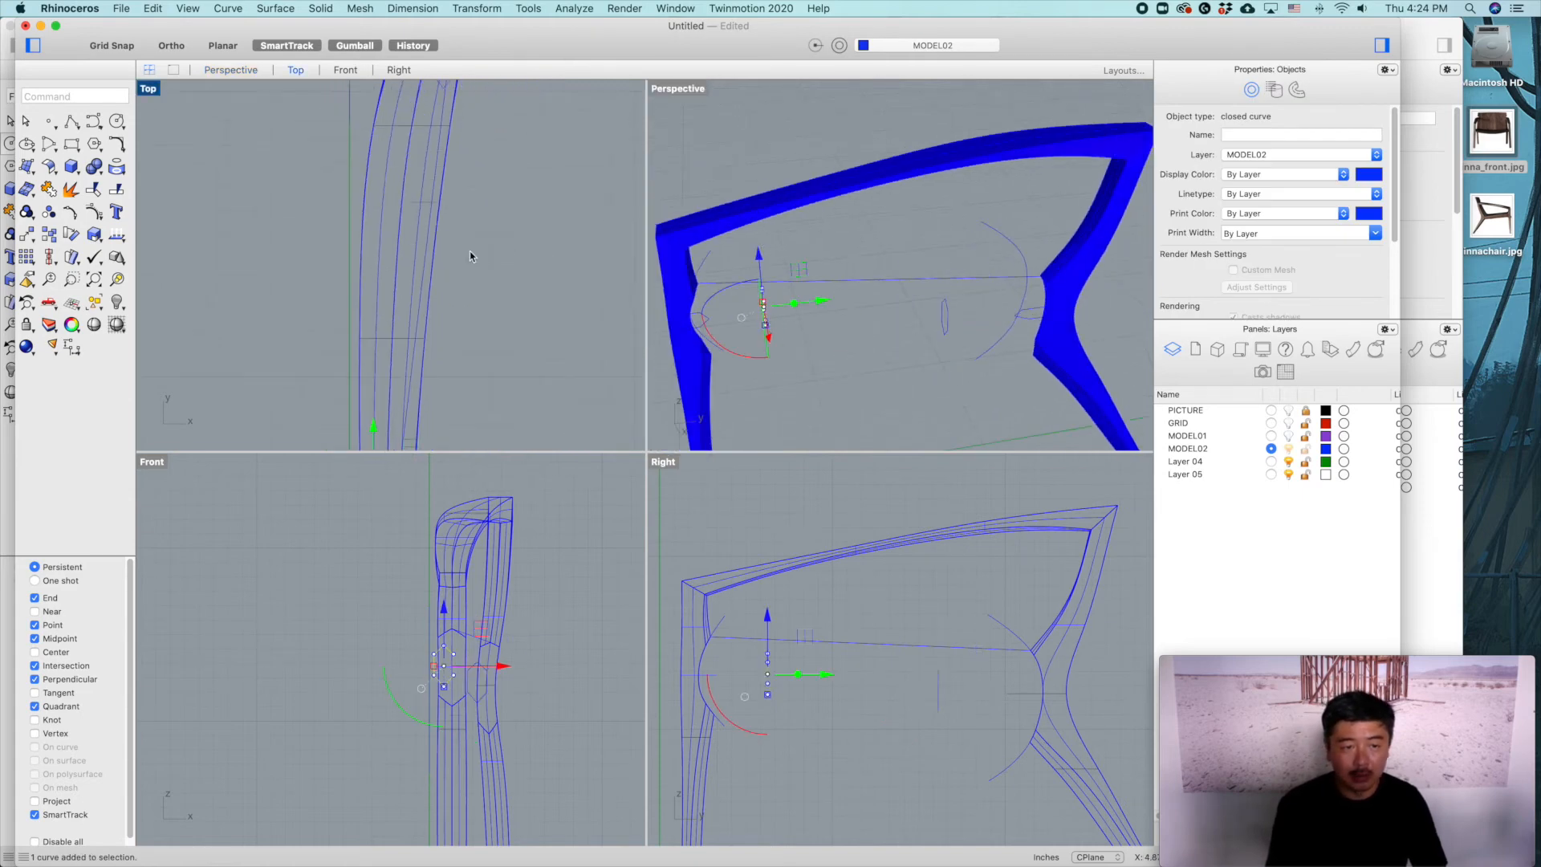
{"action": "left_click", "coordinate": [828, 285]}
{"action": "scroll", "coordinate": [464, 231], "scroll_direction": "down", "scroll_amount": 5}
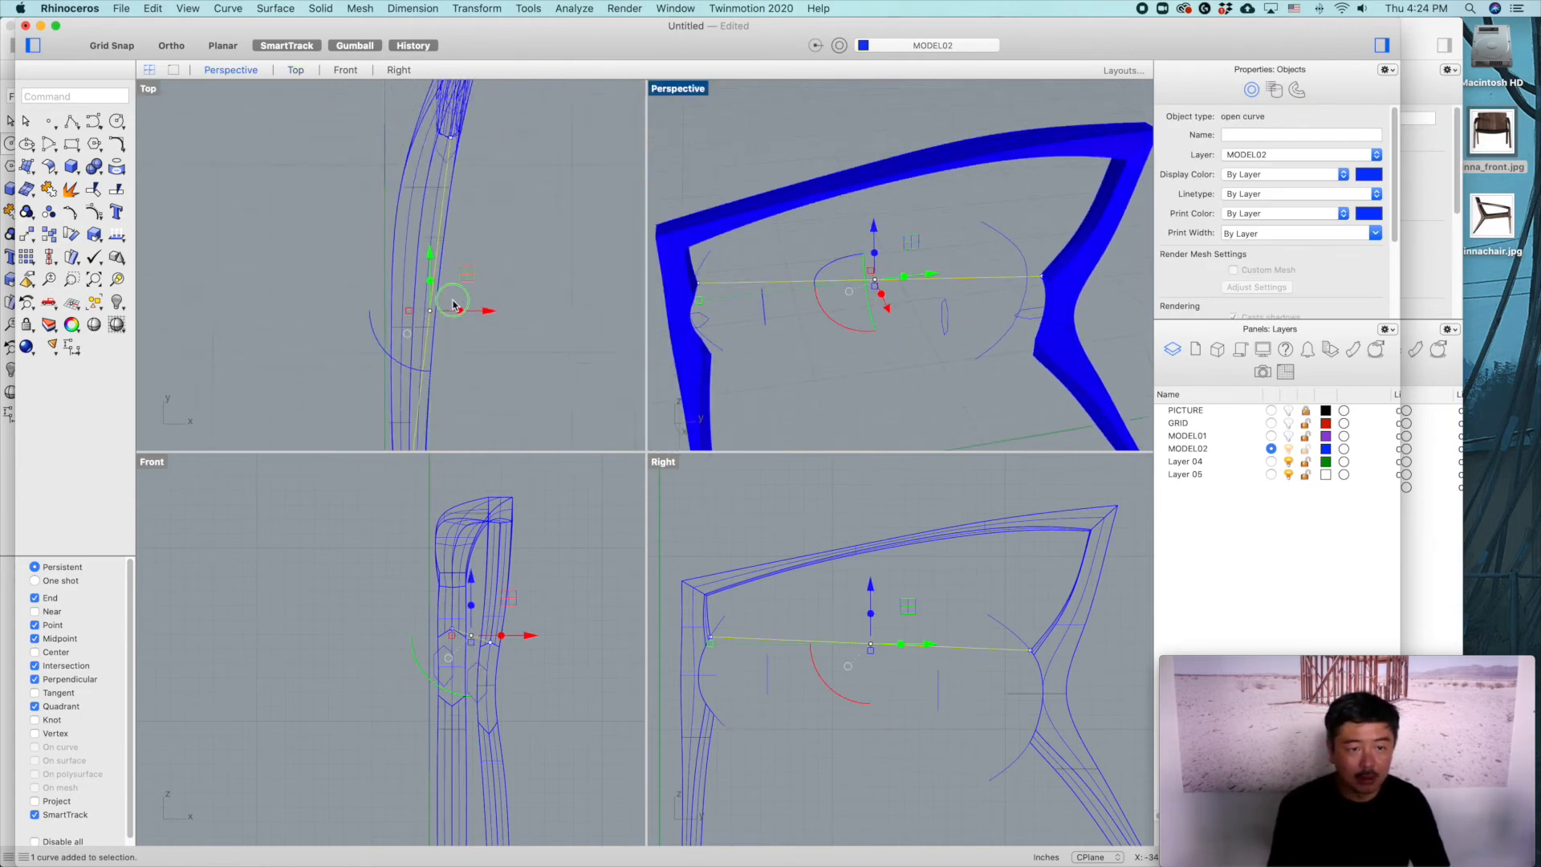
{"action": "left_click", "coordinate": [405, 336]}
{"action": "left_click", "coordinate": [406, 336]}
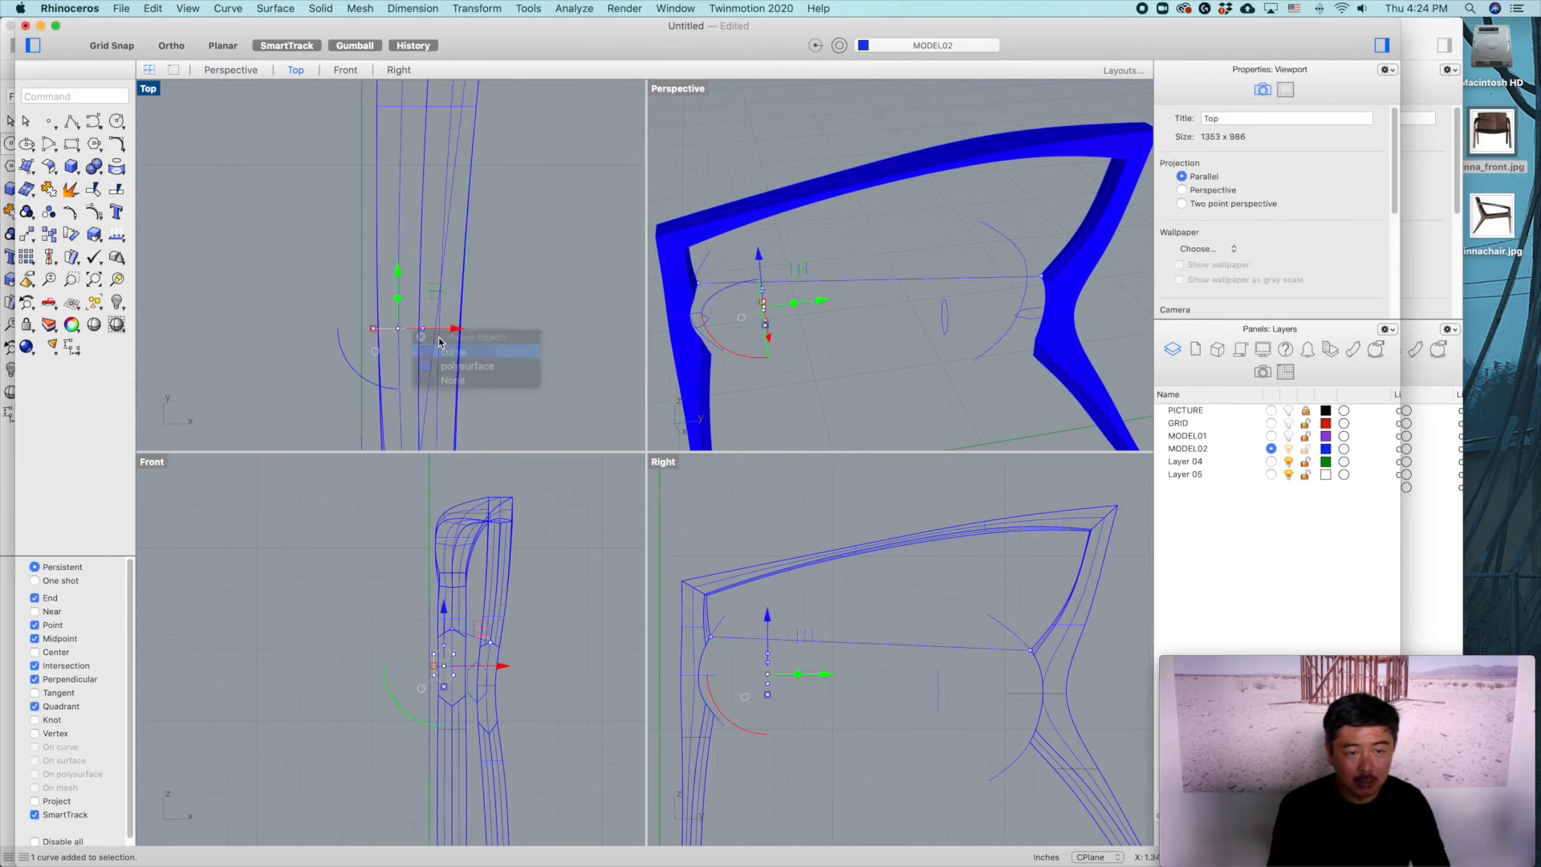
{"action": "left_click_drag", "start_coordinate": [482, 334], "coordinate": [484, 335]}
Step: Loft a new seat rail between the front and rear profile curves with the default seams and loft options
{"action": "left_click", "coordinate": [935, 399]}
{"action": "scroll", "coordinate": [935, 400], "scroll_direction": "up", "scroll_amount": 5}
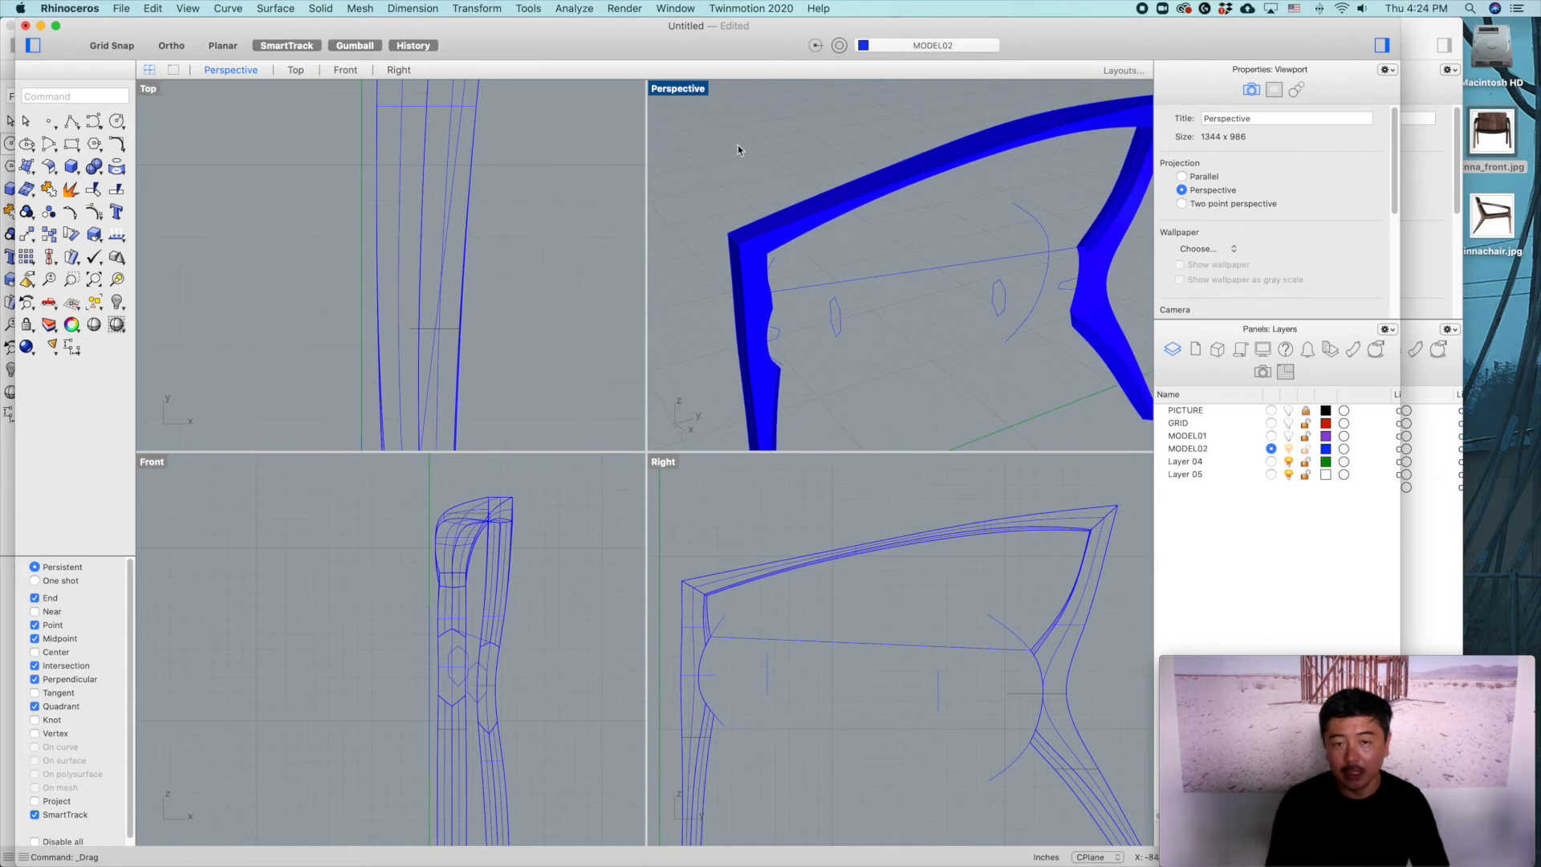
{"action": "double_click", "coordinate": [690, 88]}
{"action": "right_click_drag", "start_coordinate": [834, 514], "coordinate": [828, 402], "text": "shift"}
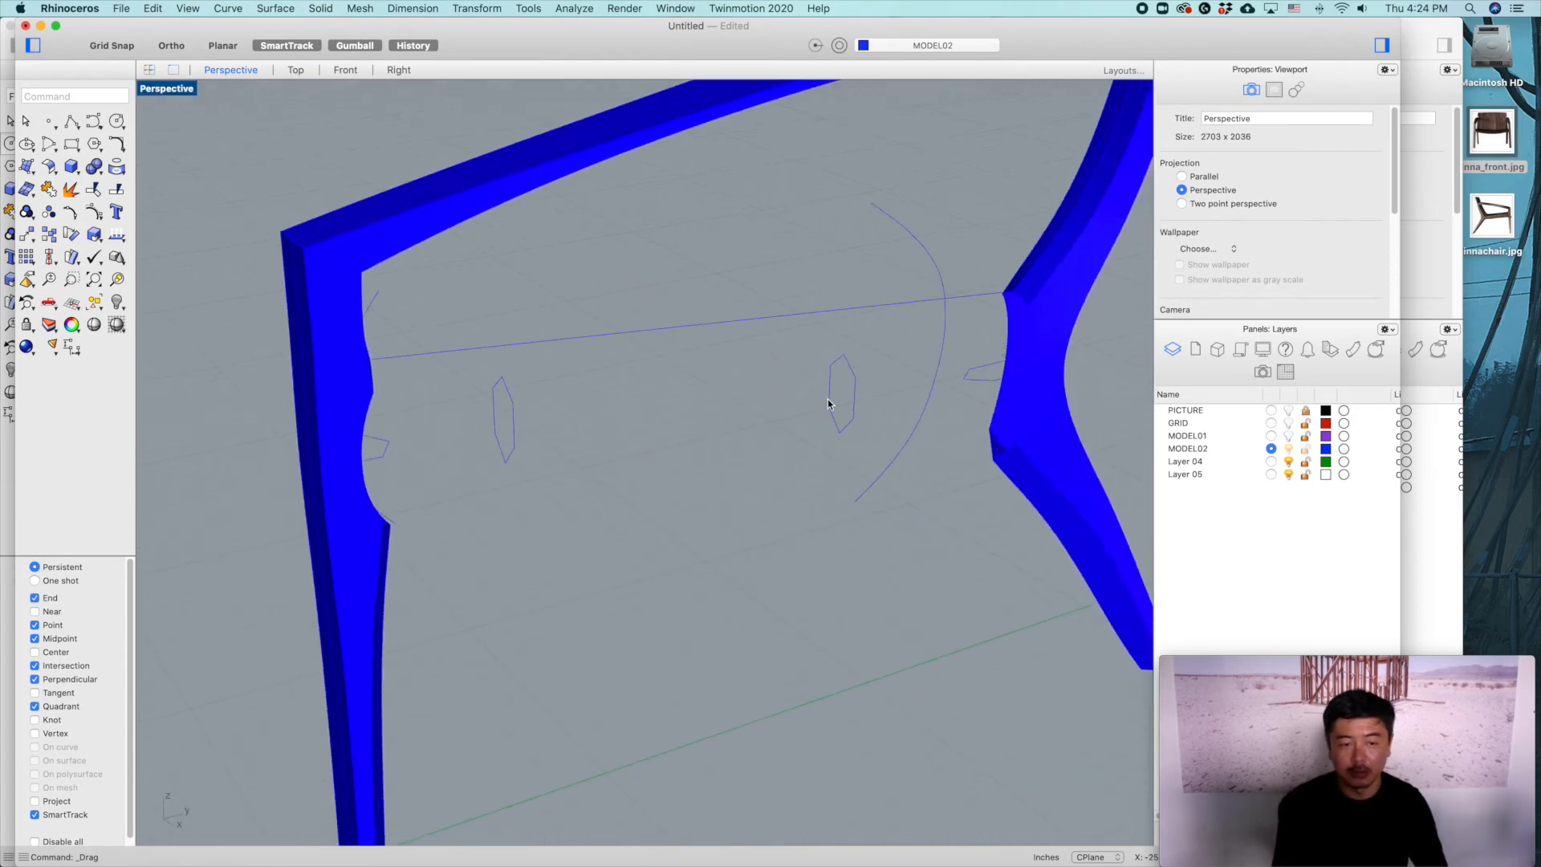
{"action": "type", "text": "loft"}
{"action": "key", "text": "Return"}
{"action": "left_click", "coordinate": [501, 391]}
{"action": "left_click", "coordinate": [852, 364]}
{"action": "key", "text": "Return"}
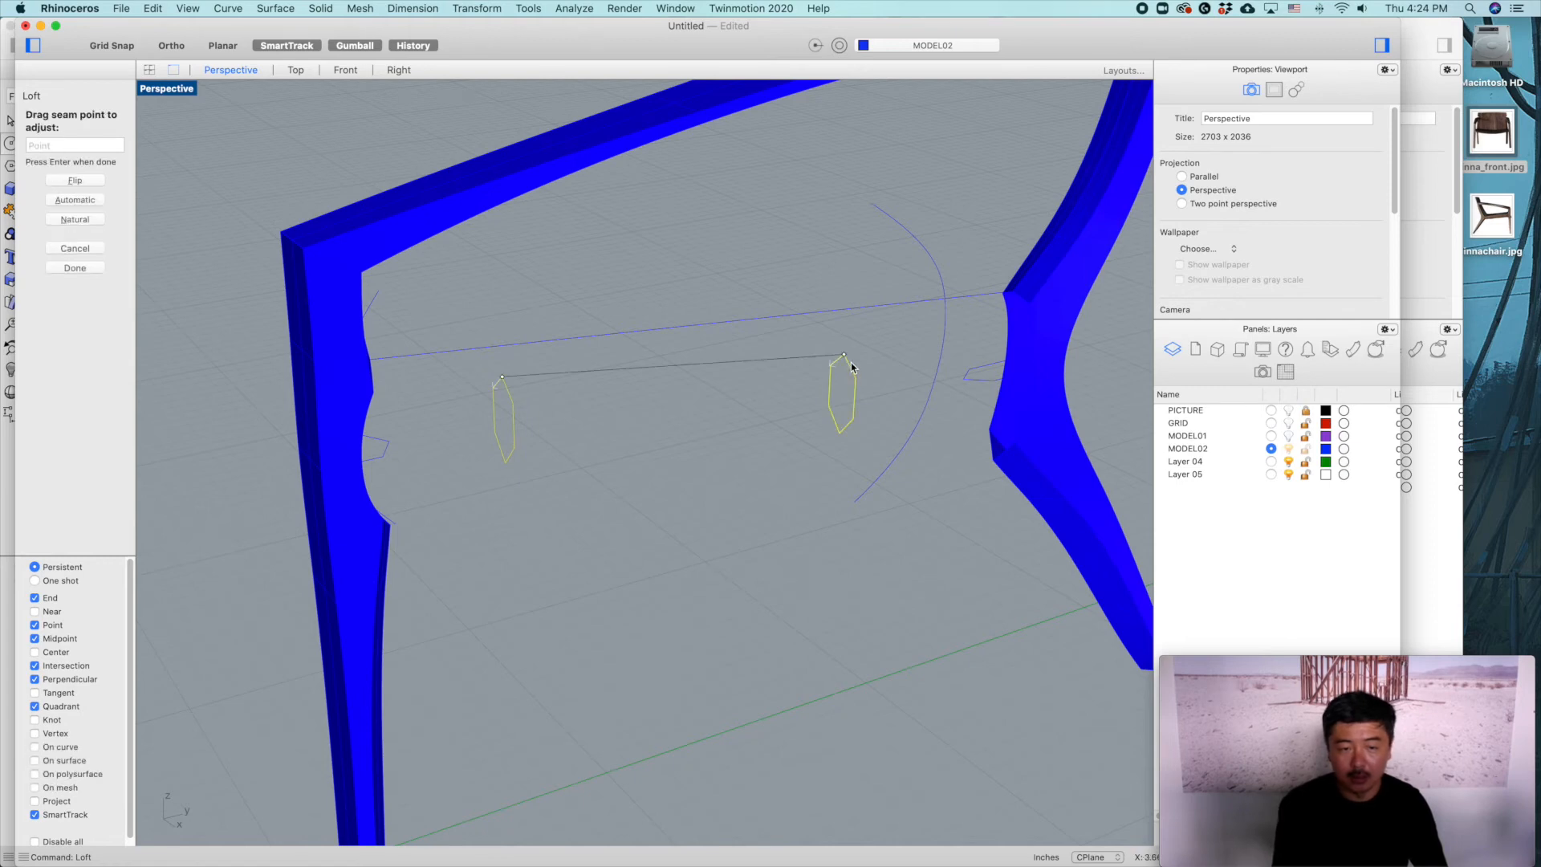
{"action": "key", "text": "Return"}
{"action": "key", "text": "Return"}
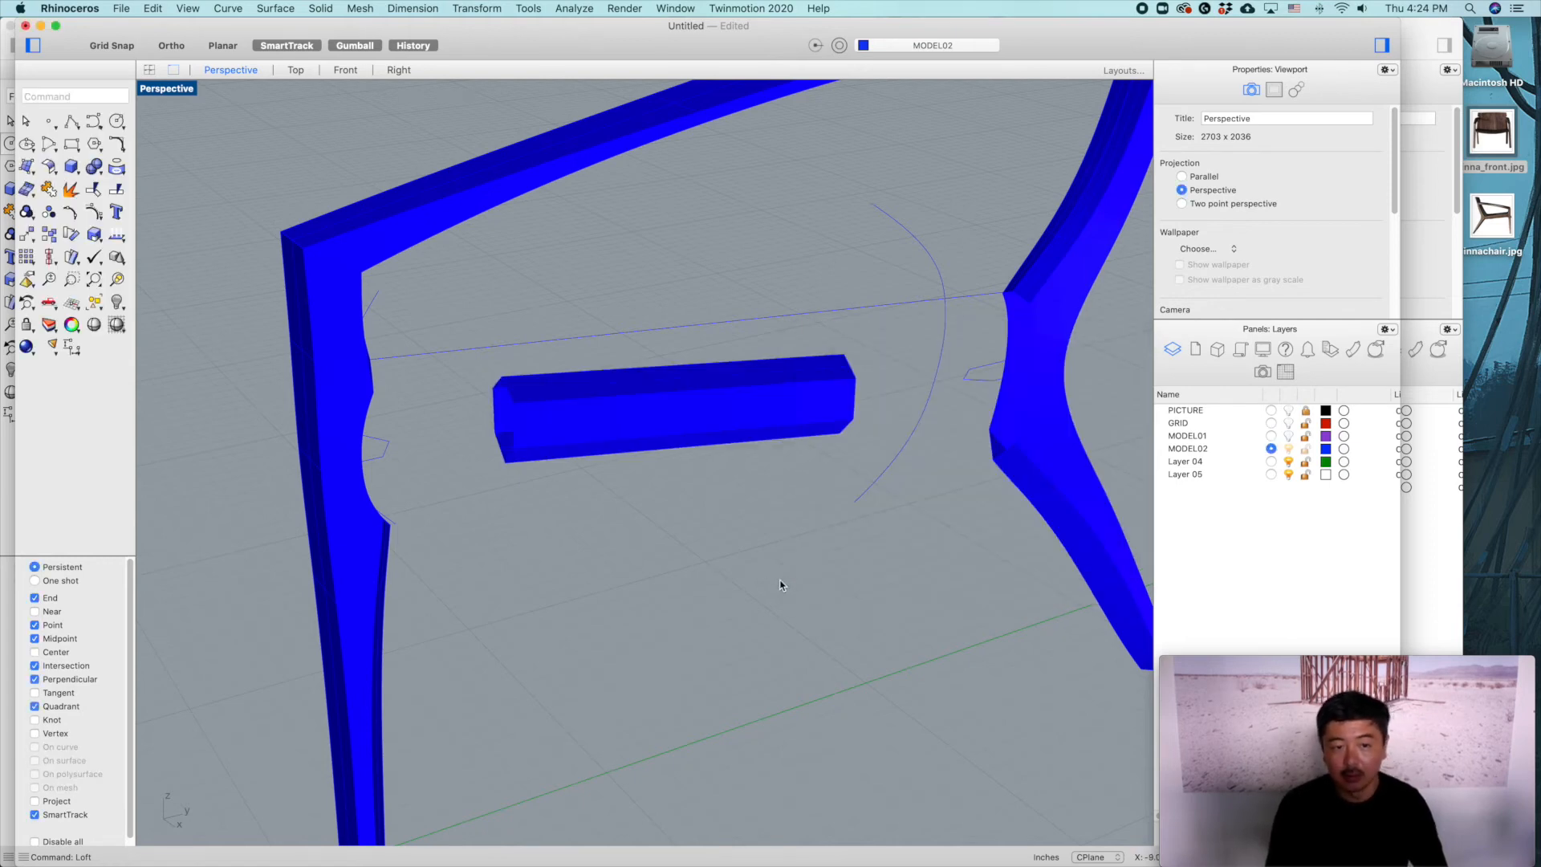
Step: Show the PICTURE layer to compare the legs and new seat rail with the chair photo
{"action": "scroll", "coordinate": [829, 551], "scroll_direction": "down", "scroll_amount": 3}
{"action": "right_click_drag", "start_coordinate": [829, 550], "coordinate": [784, 557]}
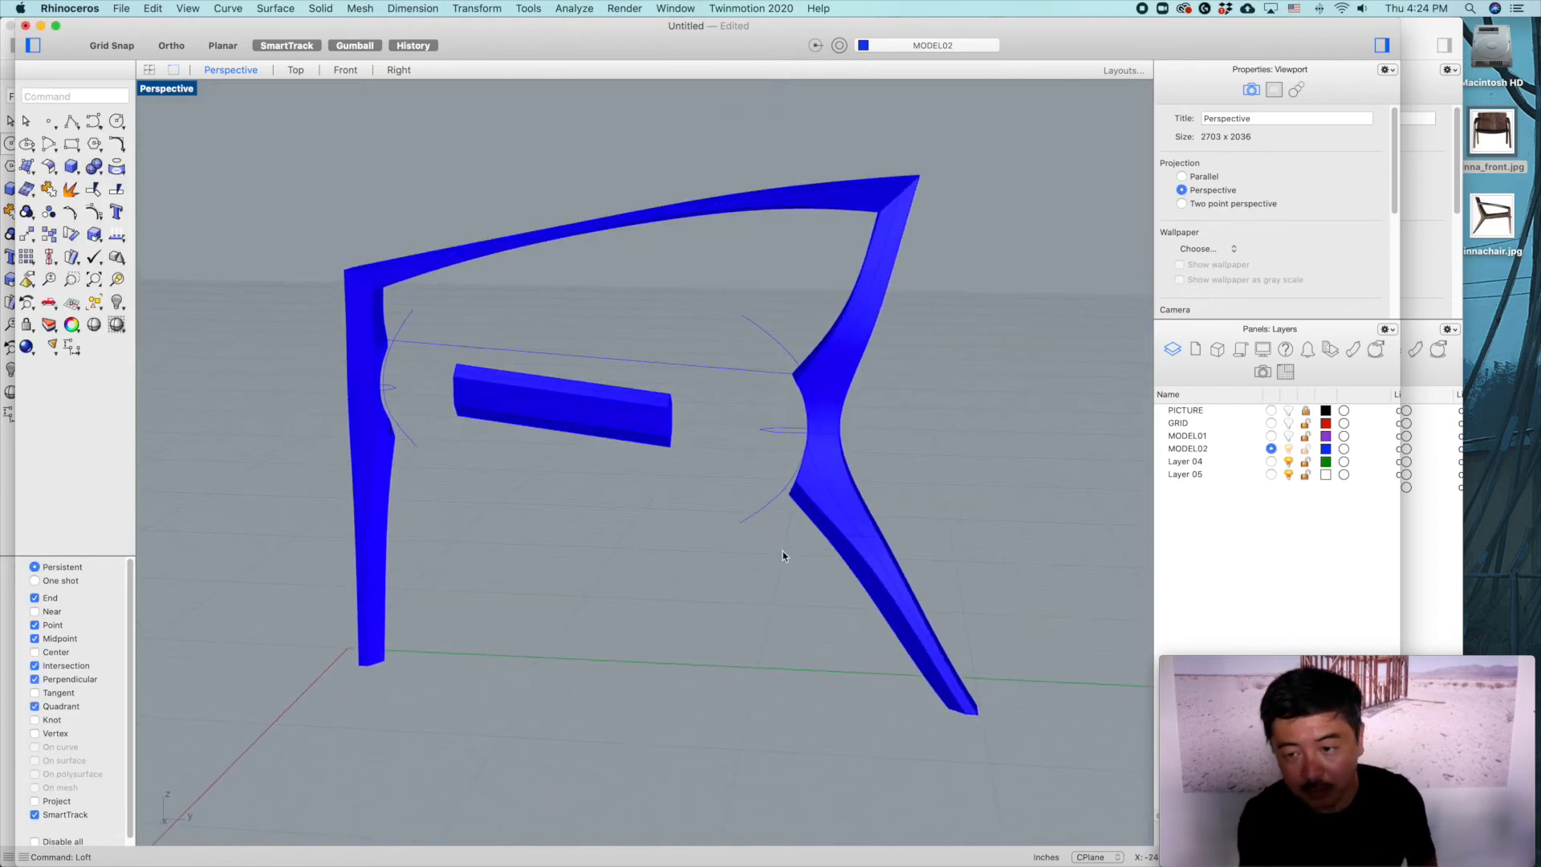
{"action": "left_click", "coordinate": [1290, 411]}
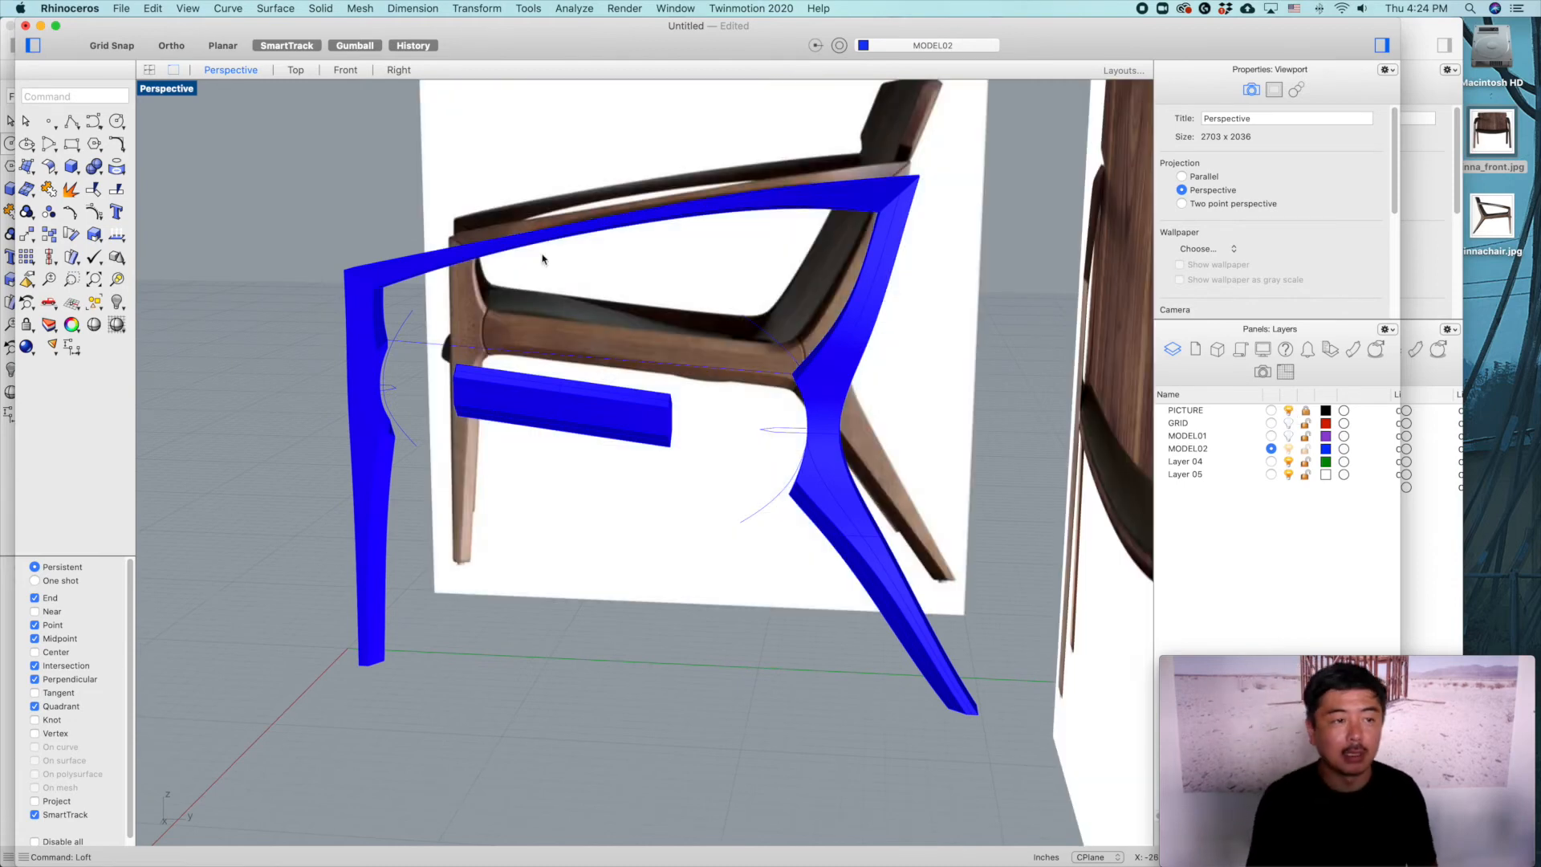
Step: Try BlendSrf with curvature continuity between the front leg's upper notch edge and the rail's top edge, then undo it and hide the PICTURE layer
{"action": "type", "text": "BlendSrf"}
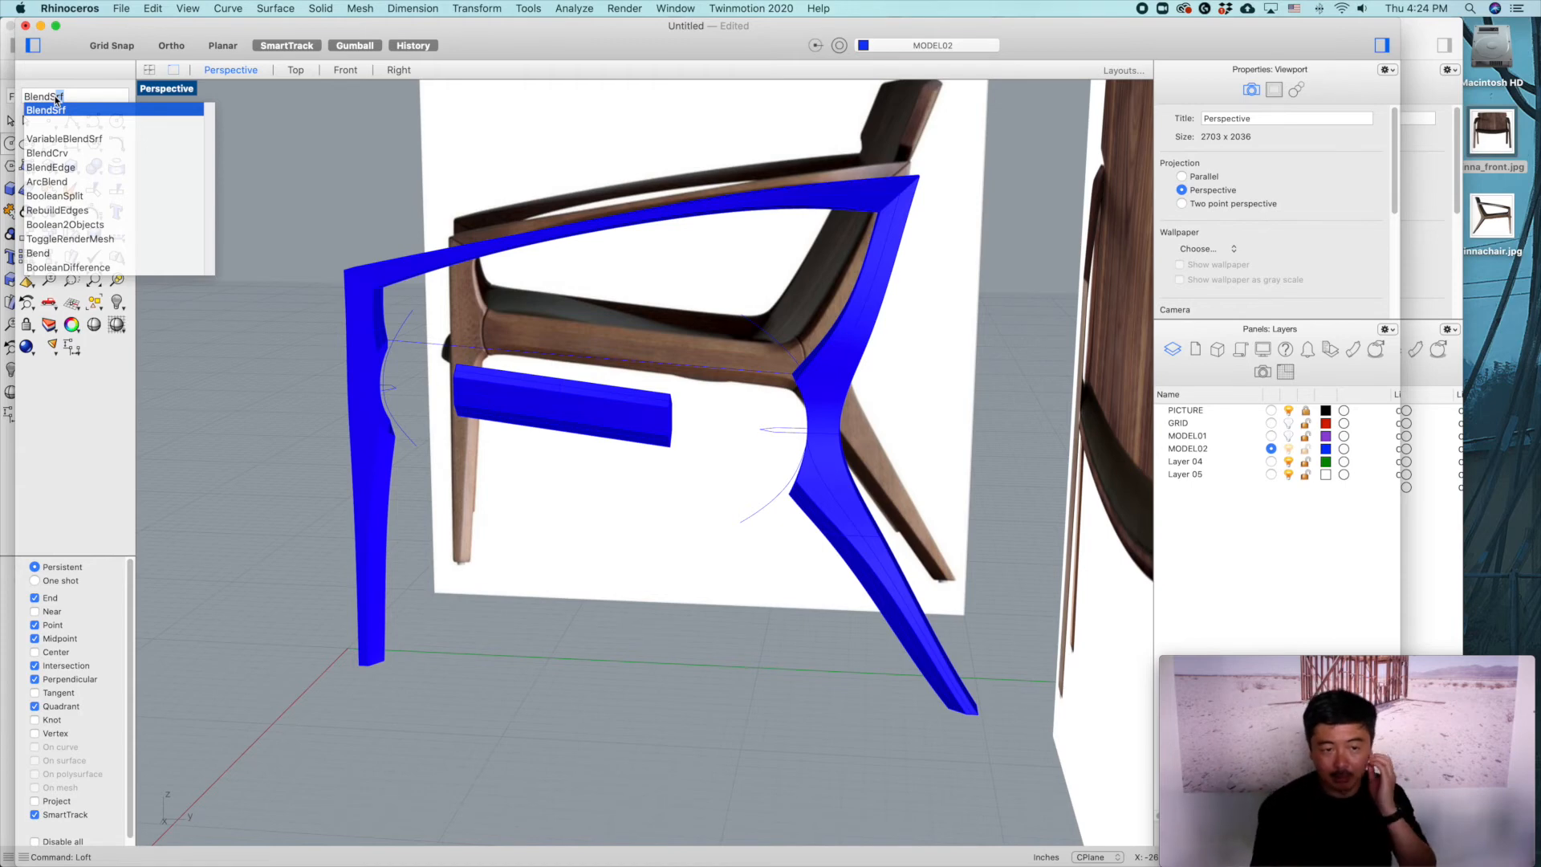
{"action": "left_click", "coordinate": [223, 345]}
{"action": "right_click_drag", "start_coordinate": [273, 289], "coordinate": [209, 309]}
{"action": "scroll", "coordinate": [278, 359], "scroll_direction": "up", "scroll_amount": 5}
{"action": "right_click_drag", "start_coordinate": [332, 354], "coordinate": [328, 332], "text": "shift"}
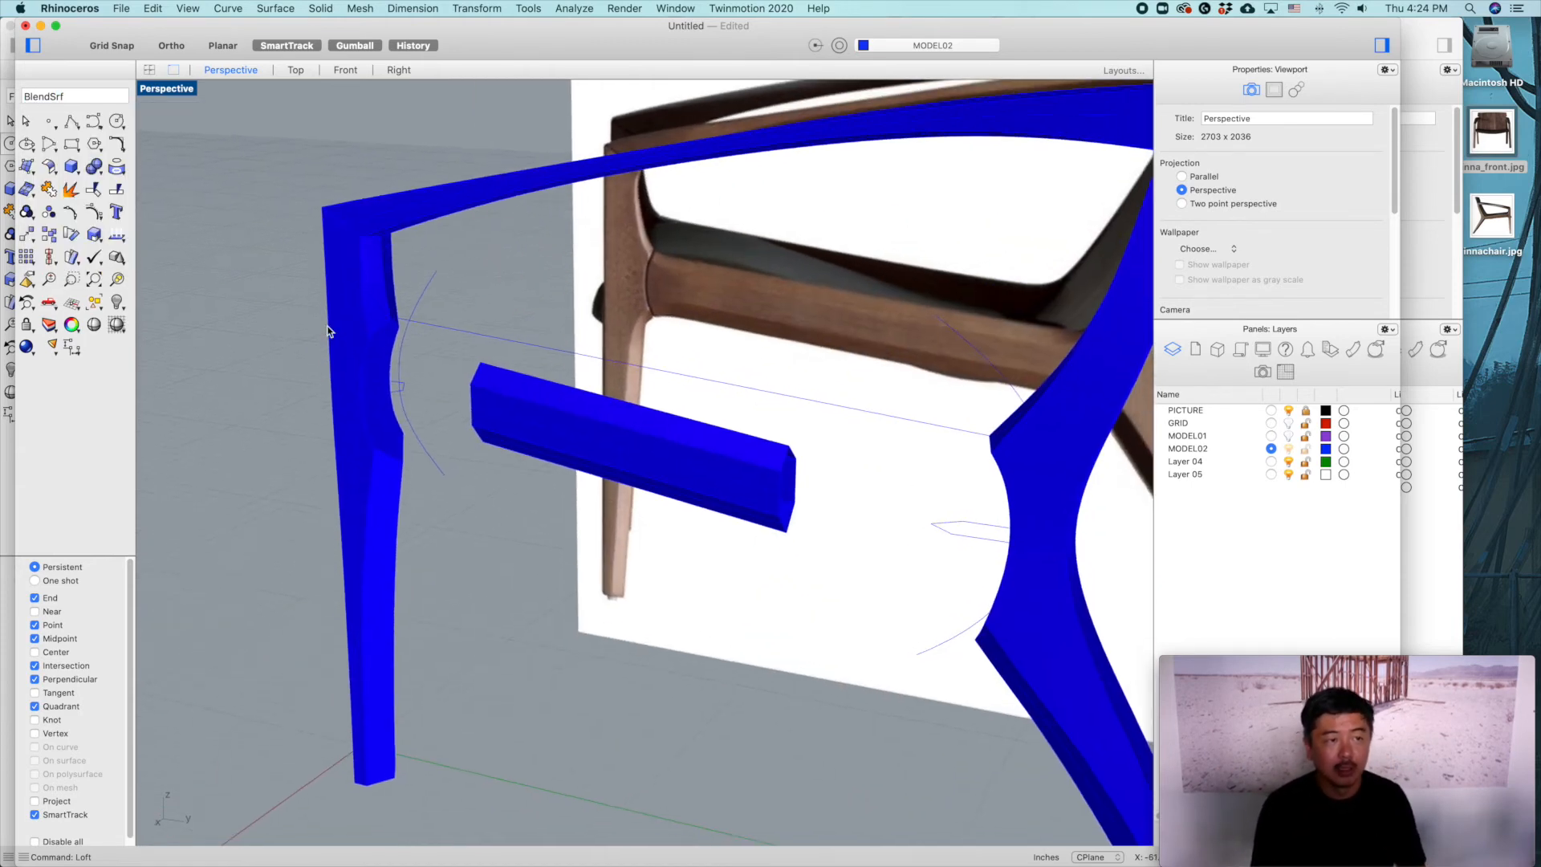
{"action": "key", "text": "Return"}
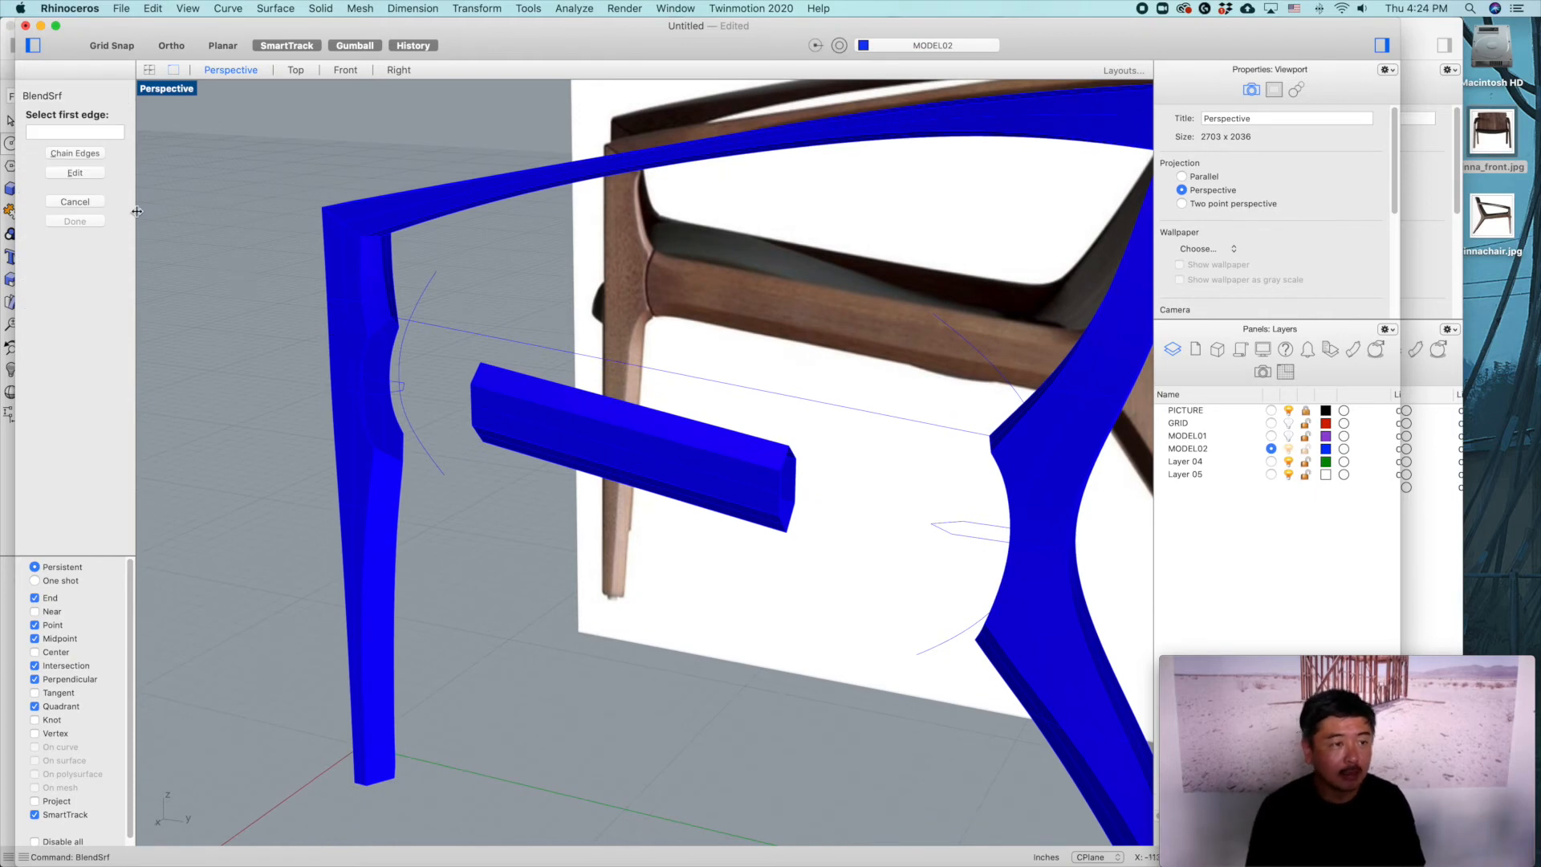
{"action": "left_click", "coordinate": [379, 328]}
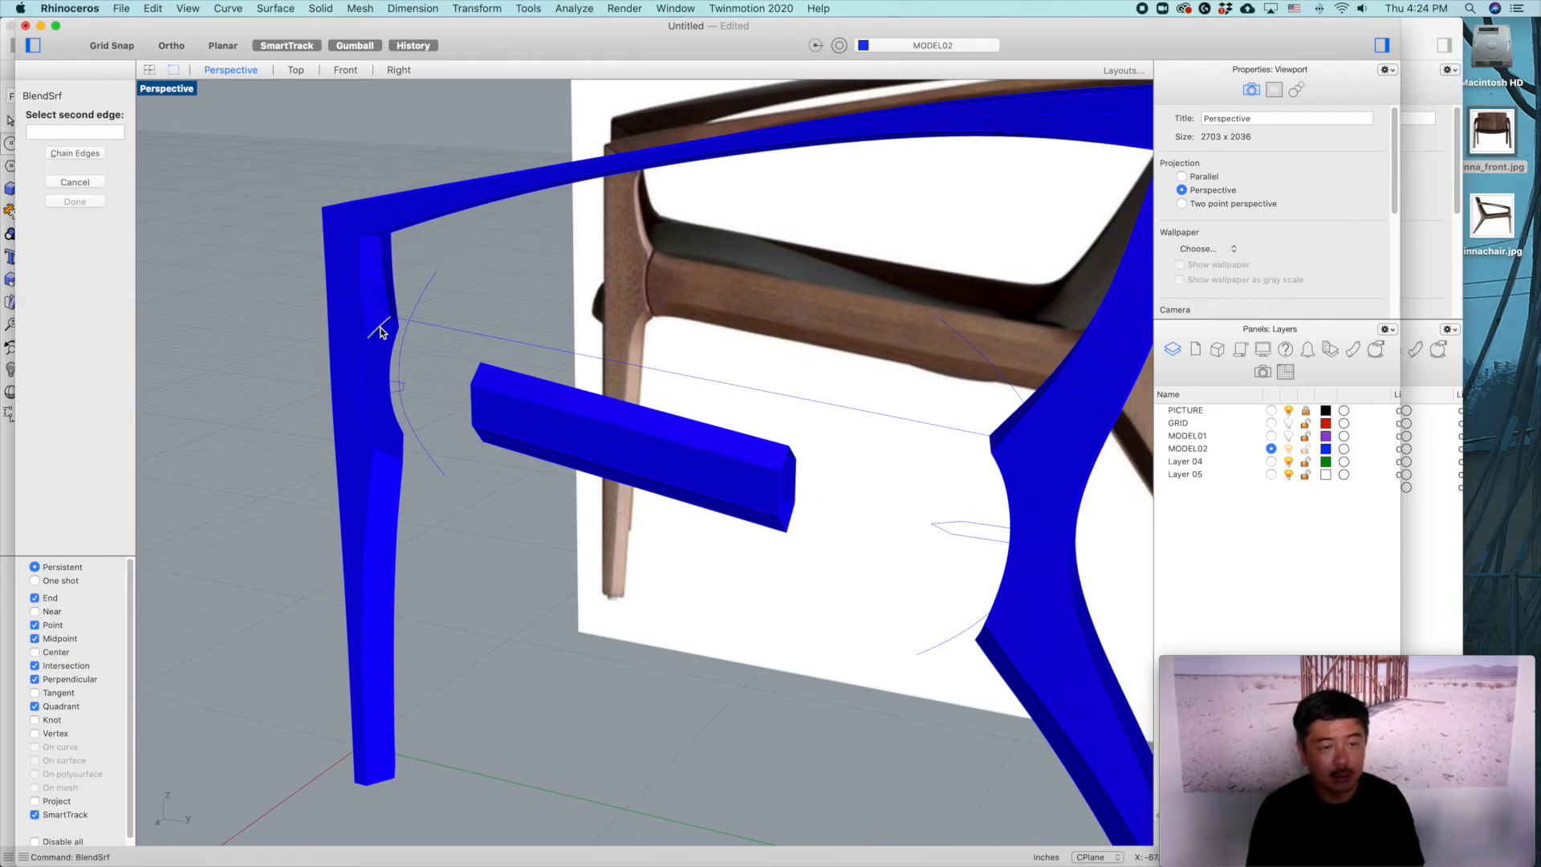
{"action": "left_click", "coordinate": [477, 375]}
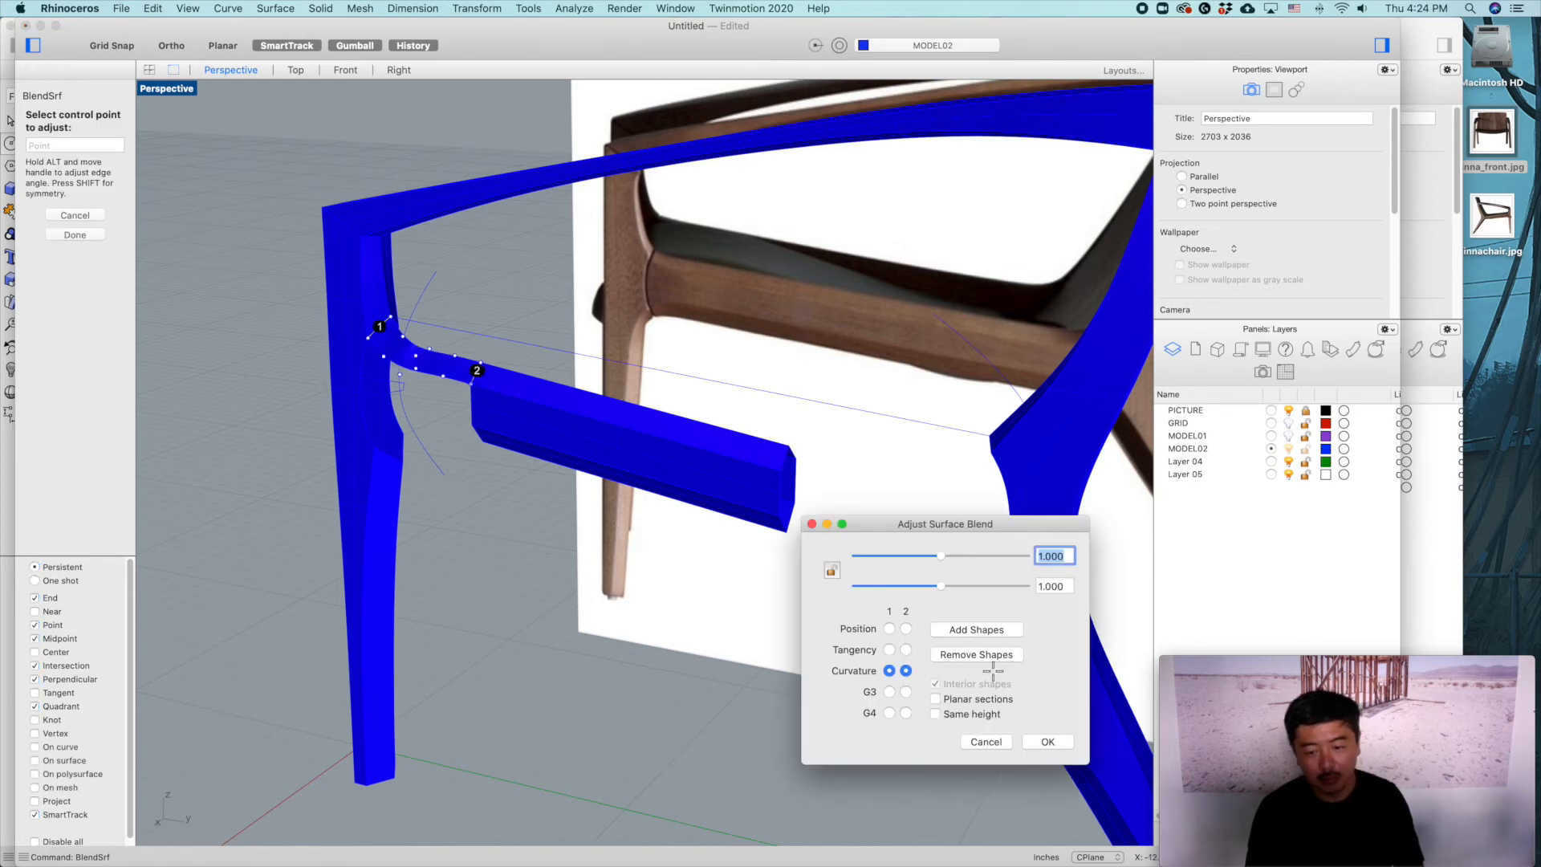
{"action": "left_click", "coordinate": [1057, 744]}
{"action": "right_click_drag", "start_coordinate": [497, 413], "coordinate": [515, 410]}
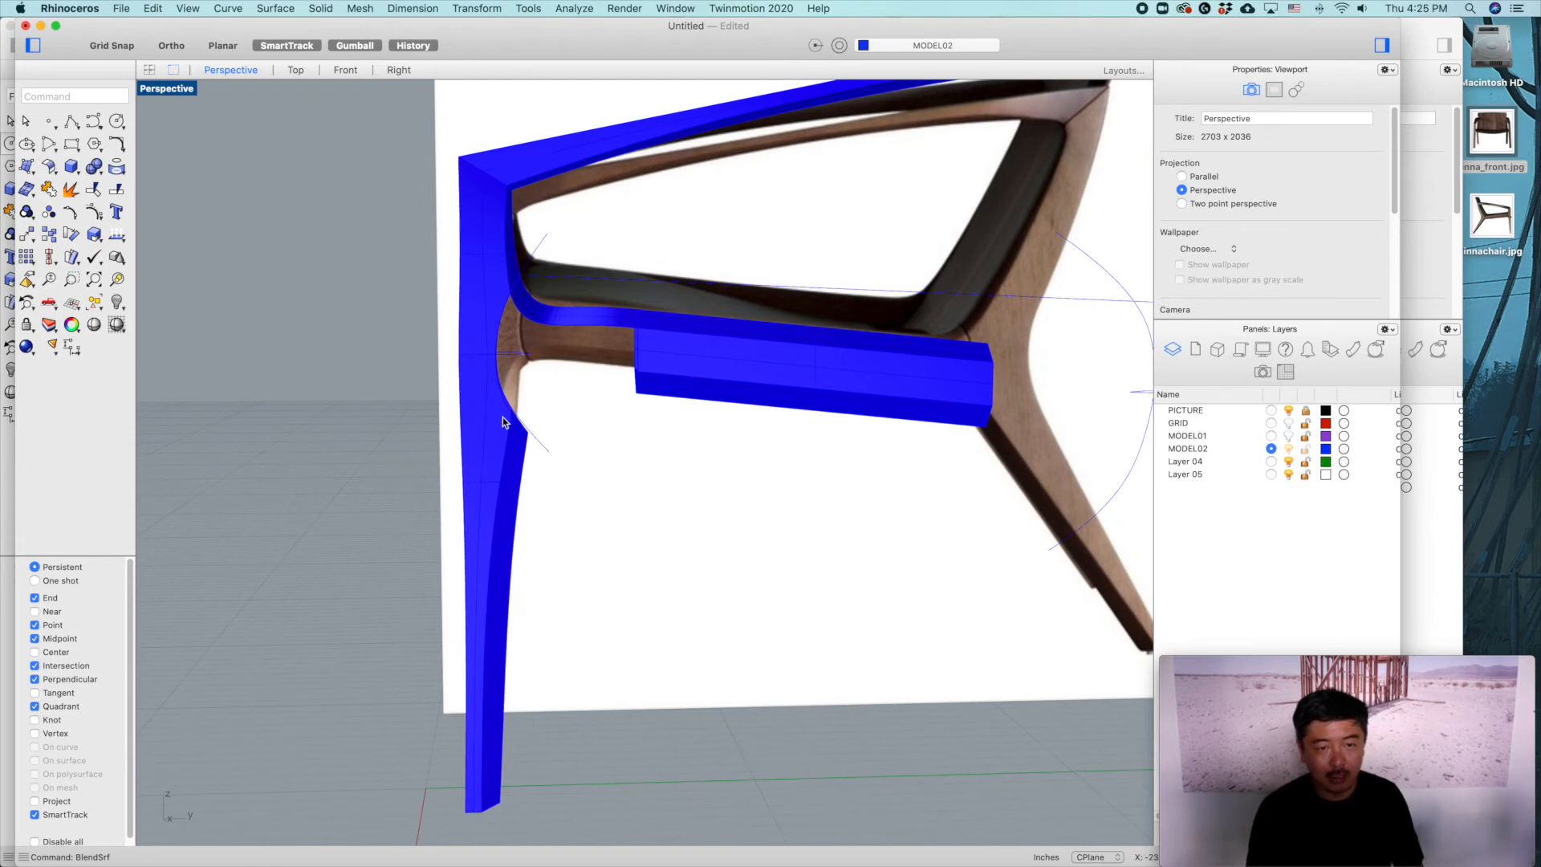
{"action": "key", "text": "super+z"}
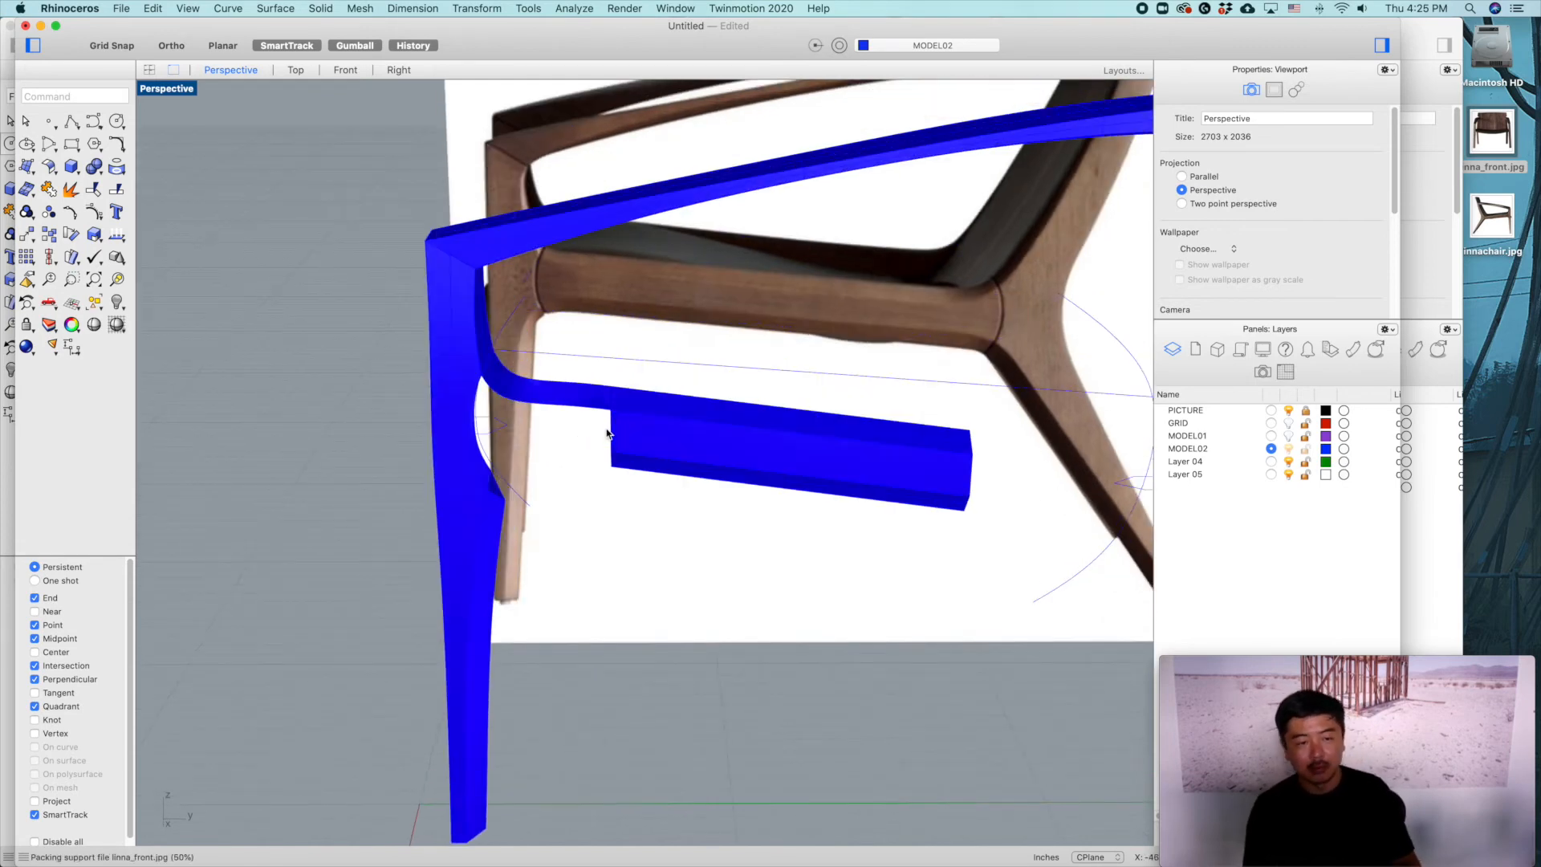
{"action": "right_click_drag", "start_coordinate": [596, 444], "coordinate": [540, 447]}
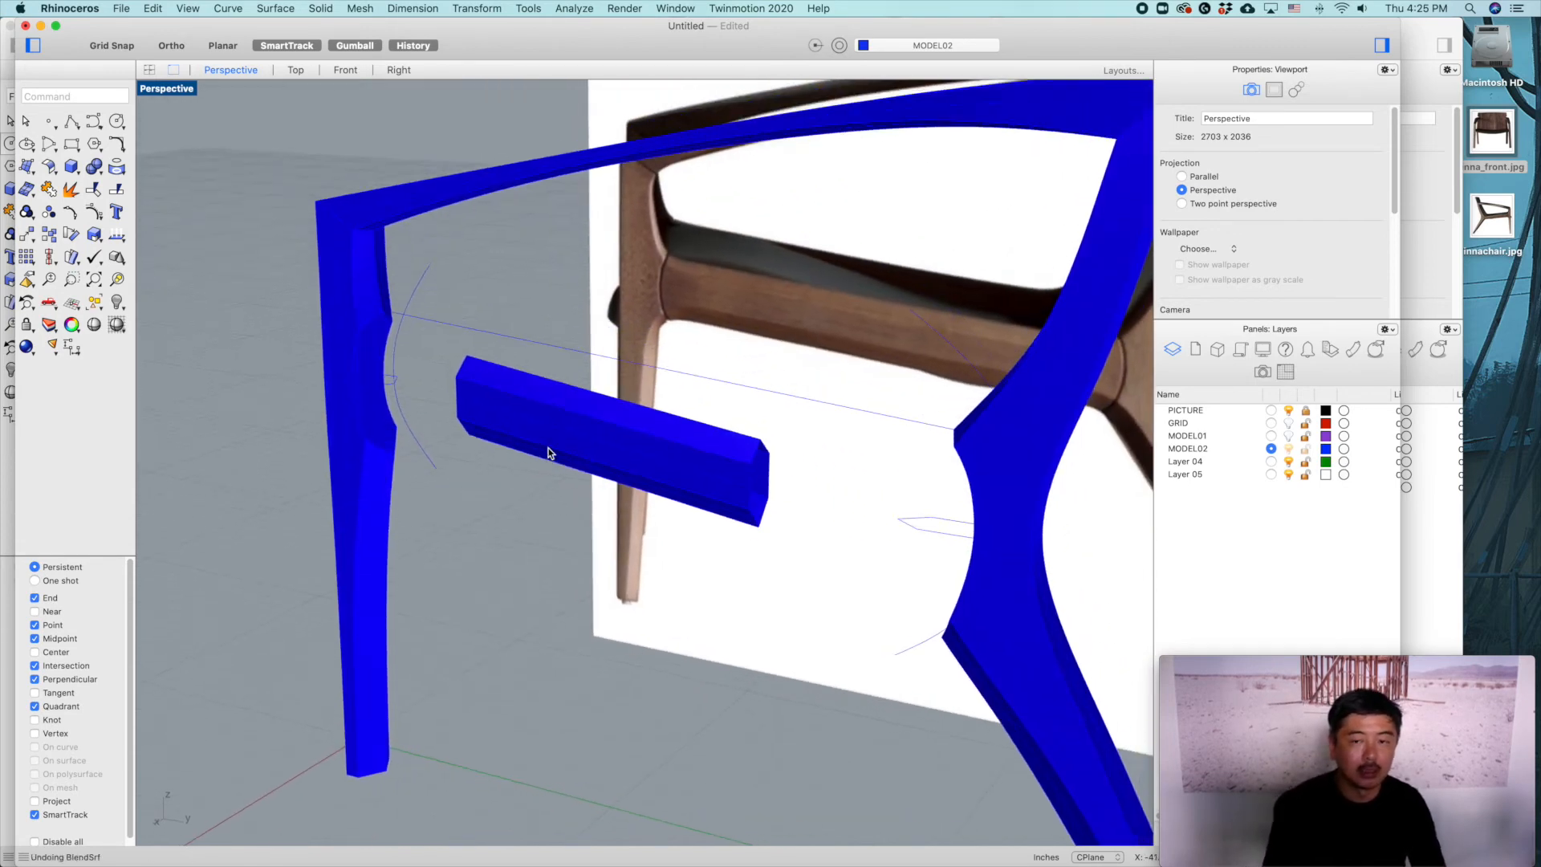
{"action": "left_click", "coordinate": [1288, 411]}
Step: Start BlendSrf with Chain Edges and choose all the edges around the front leg's notch as the first edge chain
{"action": "type", "text": "Blends"}
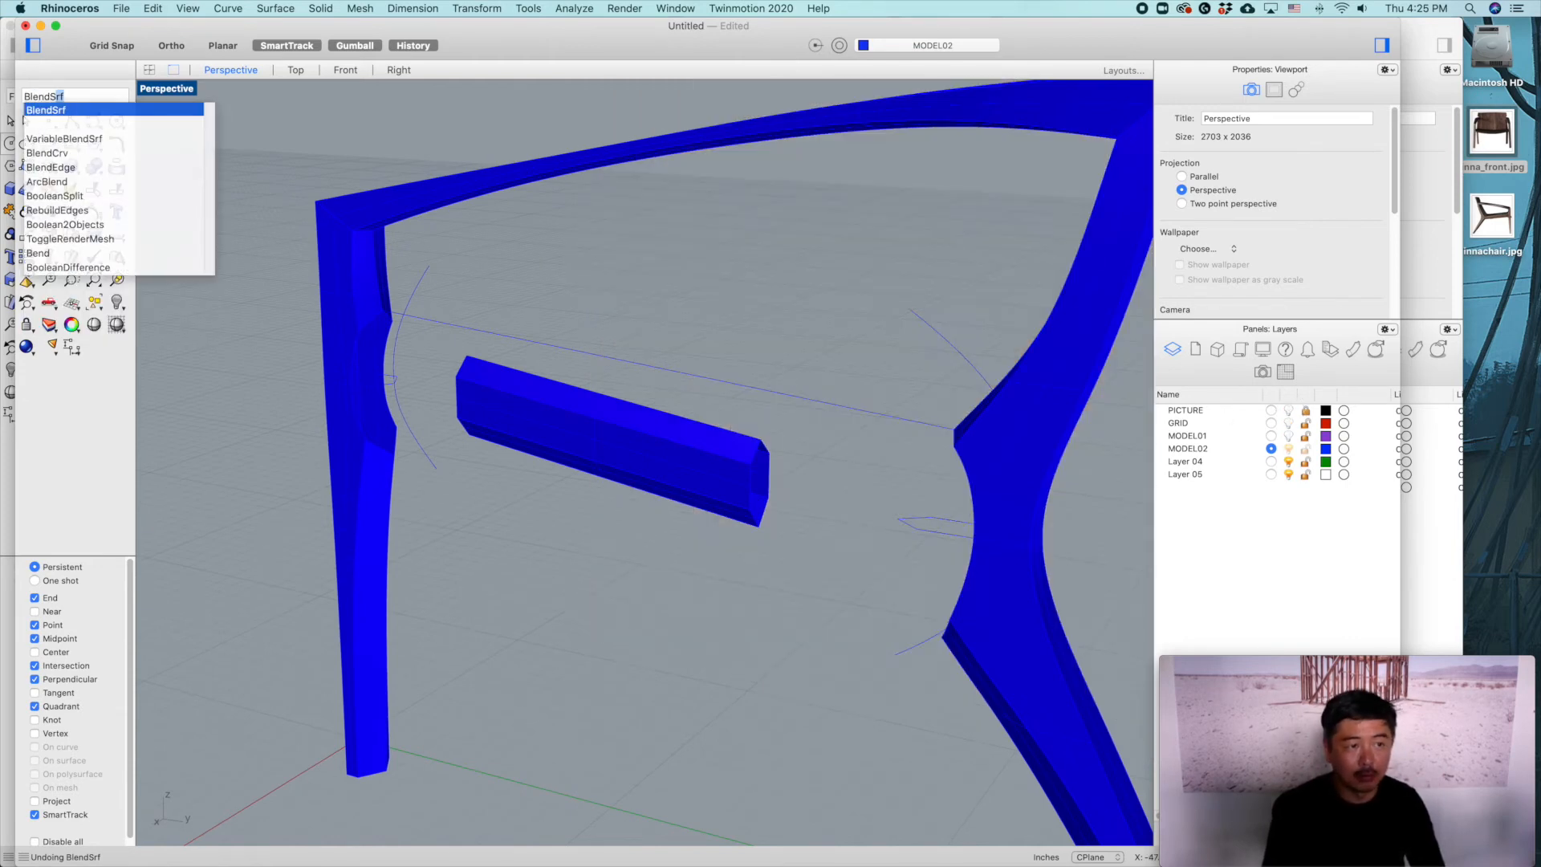
{"action": "key", "text": "Return"}
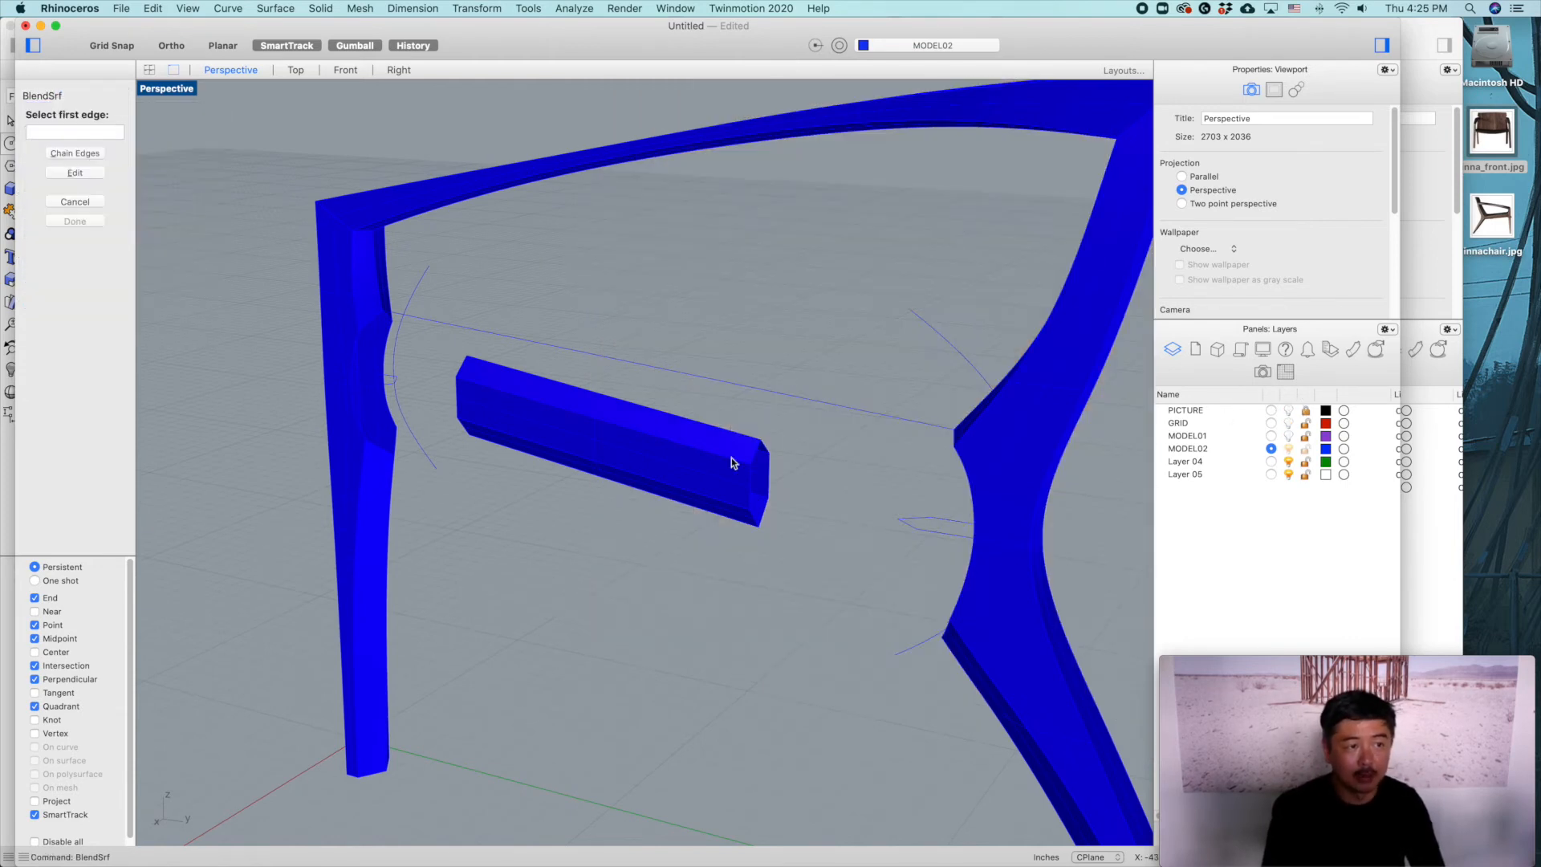
{"action": "left_click", "coordinate": [71, 155]}
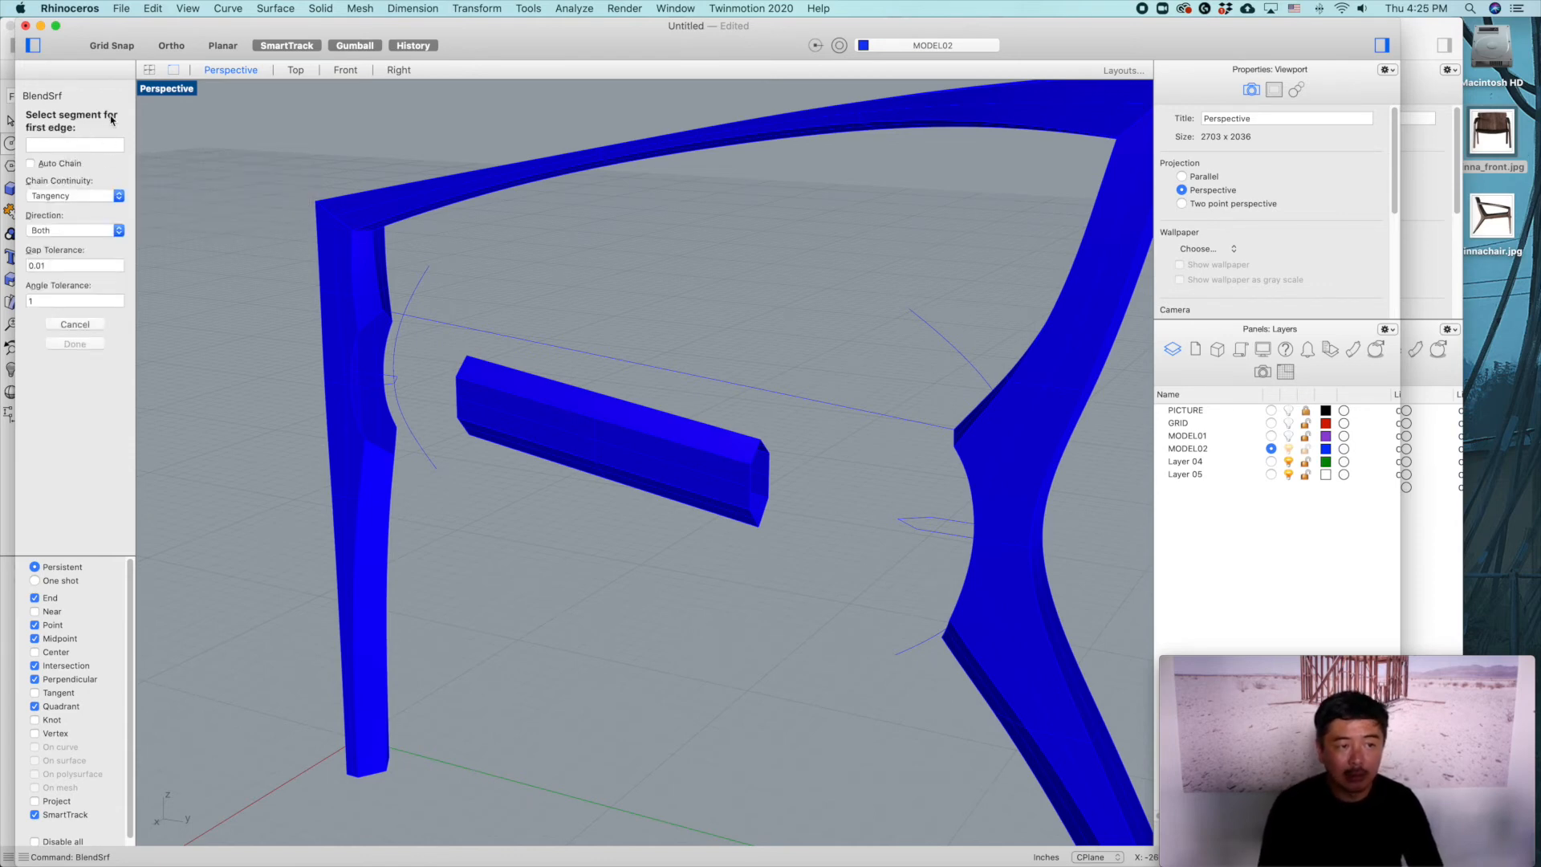
{"action": "left_click", "coordinate": [371, 323]}
{"action": "scroll", "coordinate": [377, 319], "scroll_direction": "up", "scroll_amount": 3}
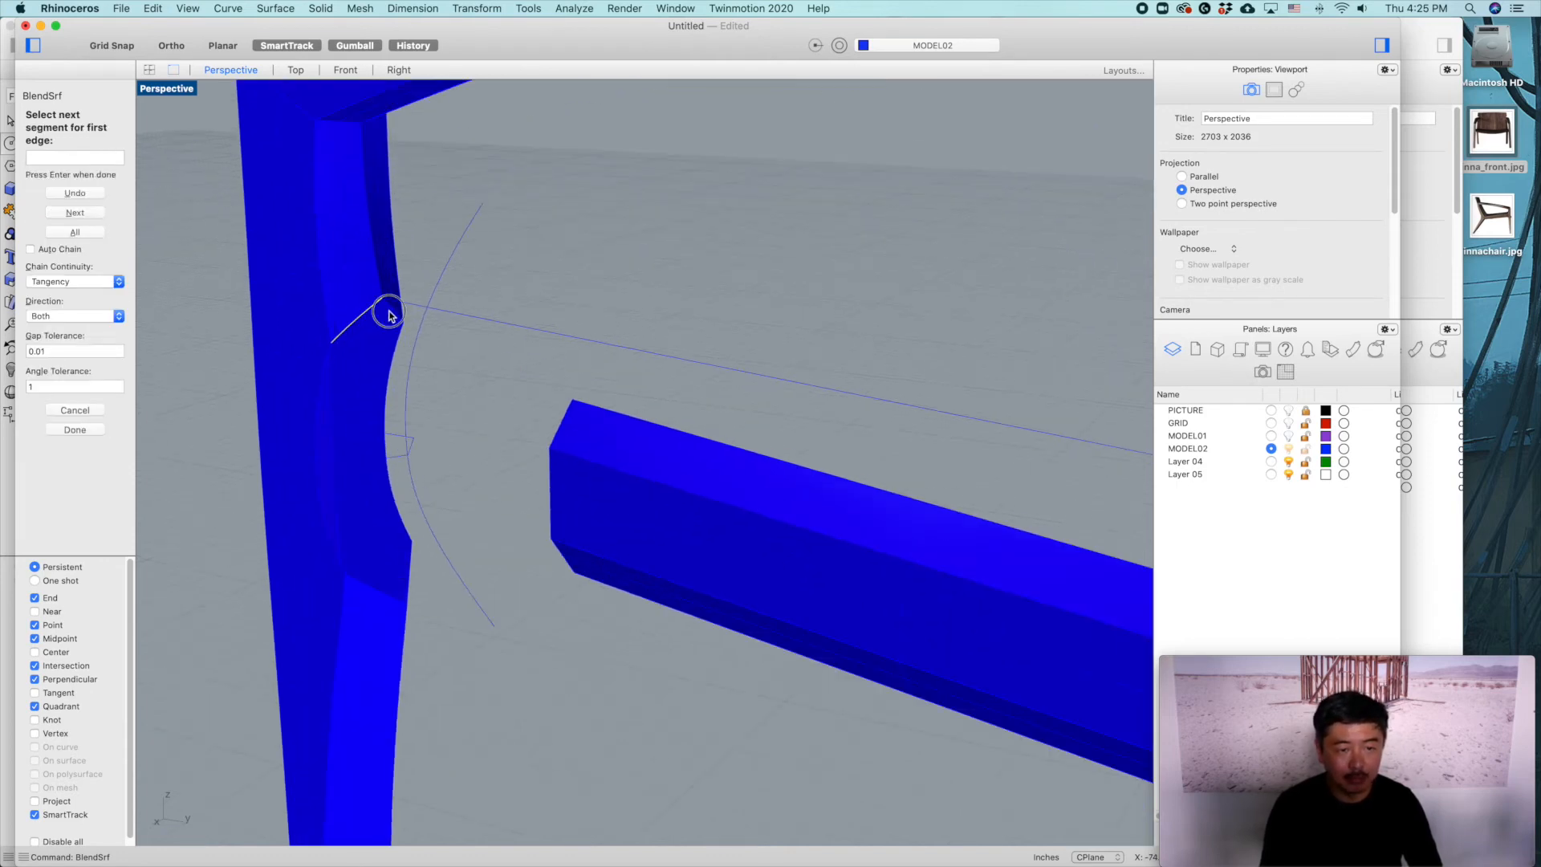
{"action": "left_click", "coordinate": [396, 336]}
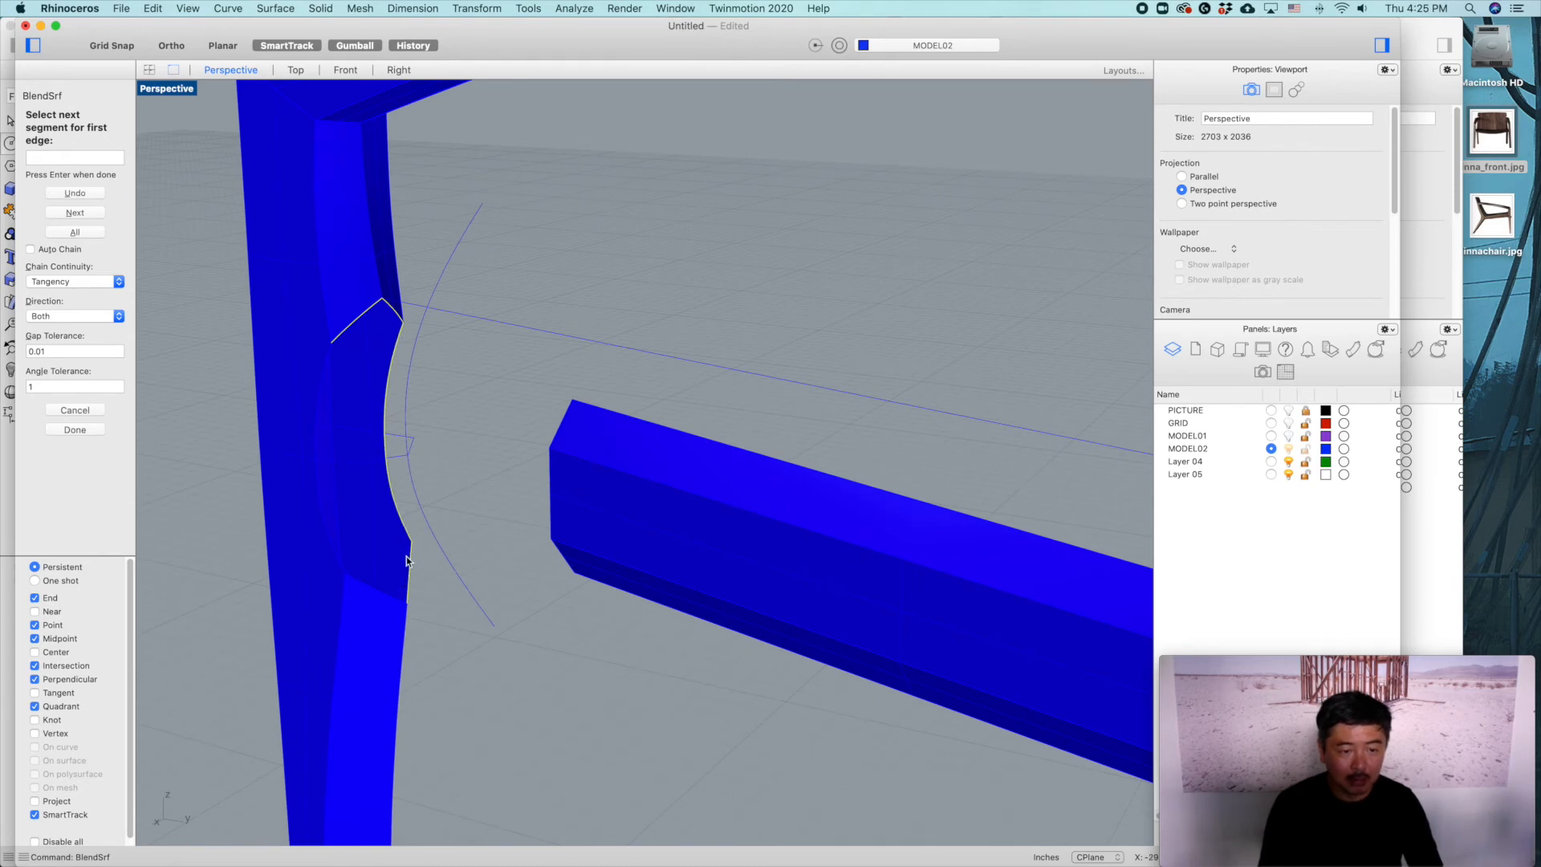
{"action": "left_click", "coordinate": [387, 590]}
{"action": "left_click", "coordinate": [325, 526]}
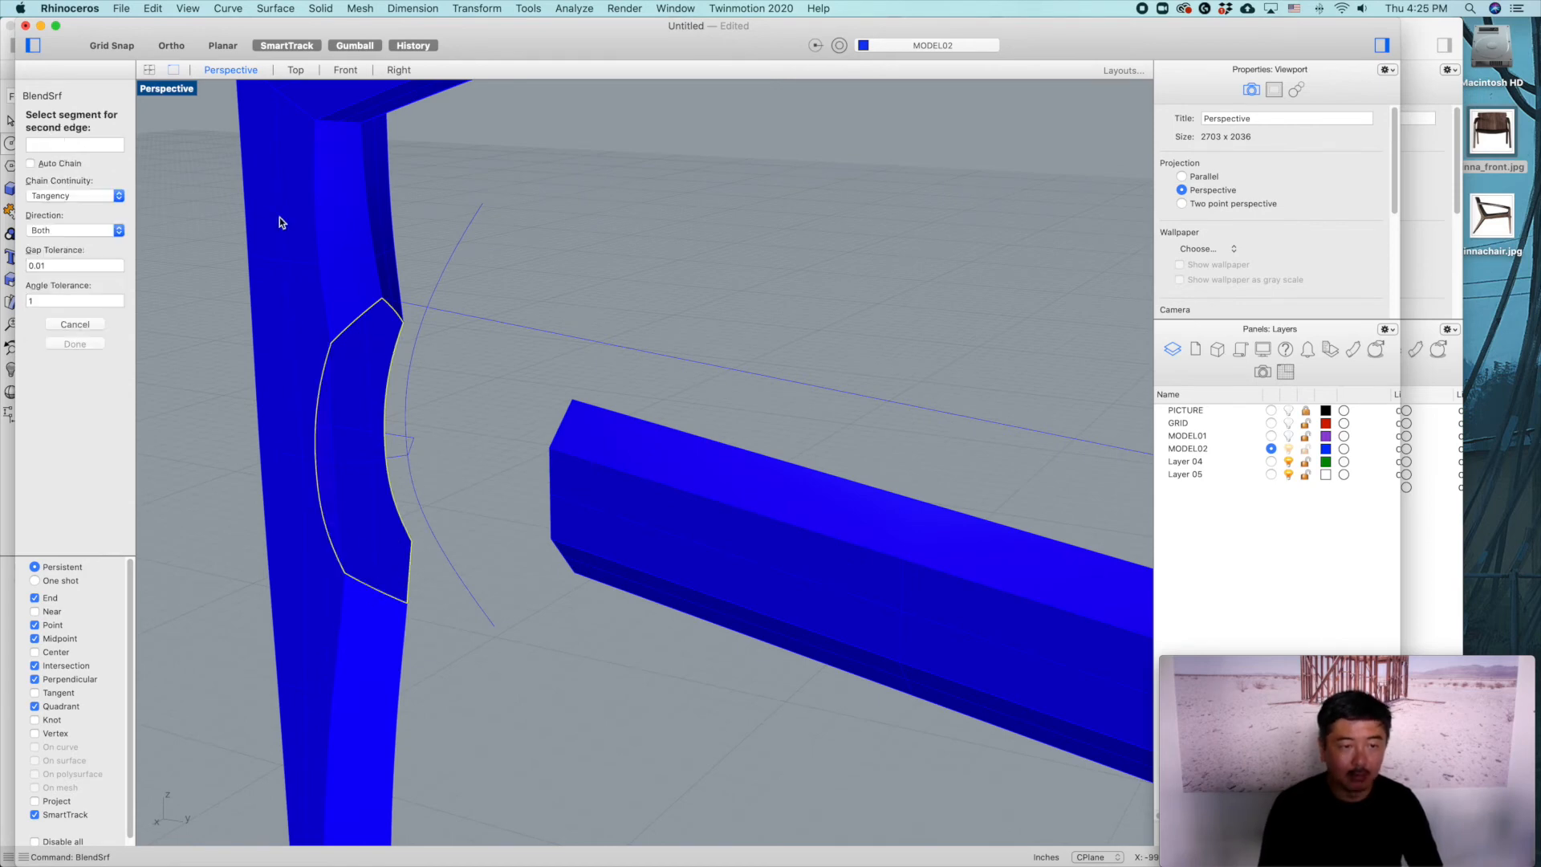
Step: Choose all the edges around the rail's front end as the blend's second edge chain
{"action": "right_click_drag", "start_coordinate": [352, 286], "coordinate": [428, 371]}
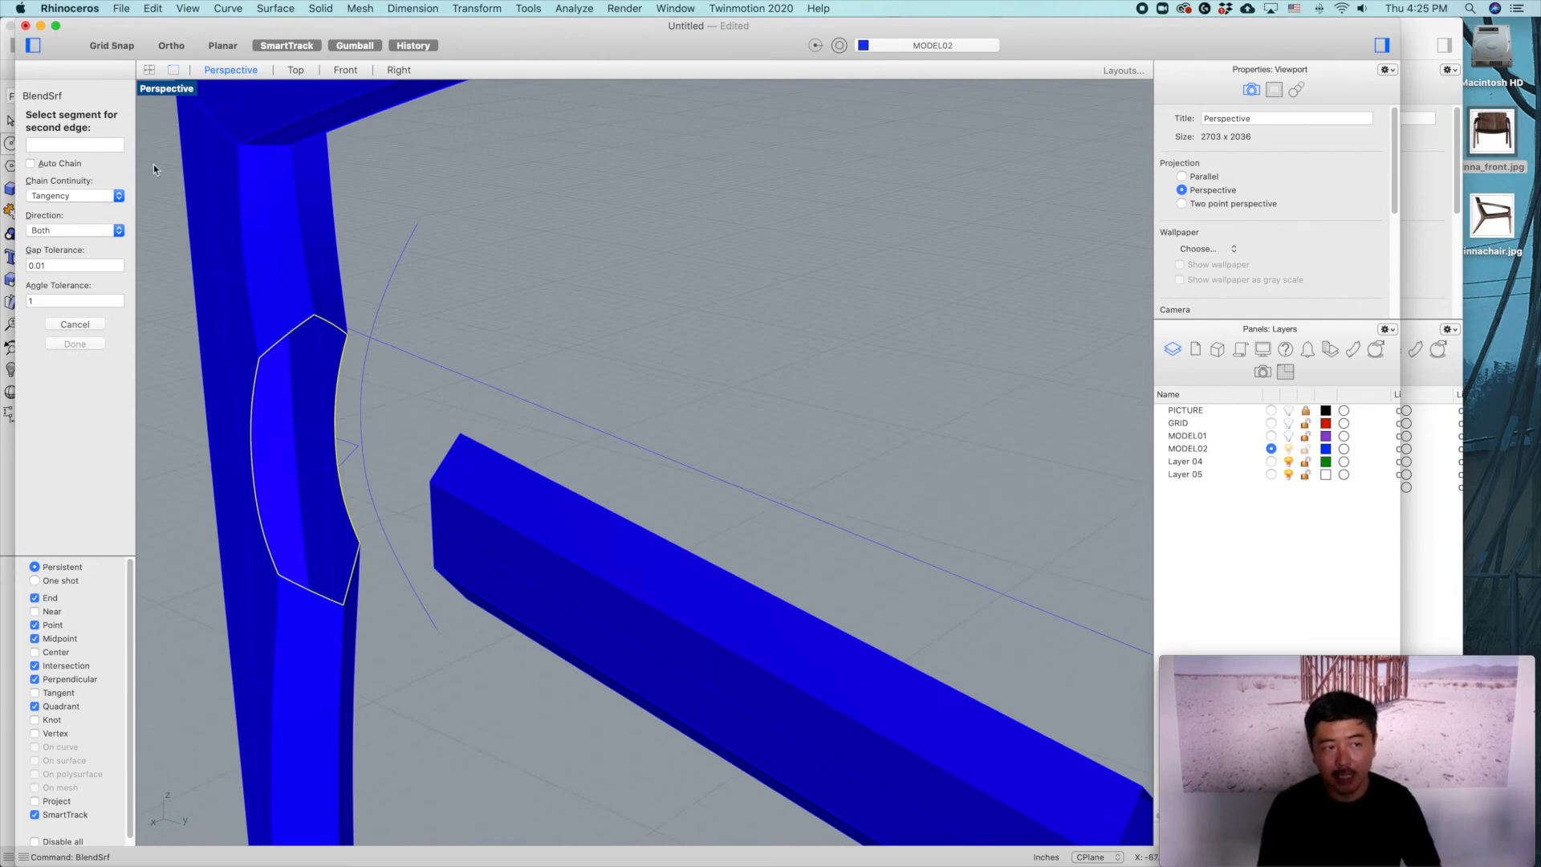
{"action": "right_click_drag", "start_coordinate": [426, 400], "coordinate": [445, 398]}
{"action": "right_click_drag", "start_coordinate": [484, 406], "coordinate": [812, 433]}
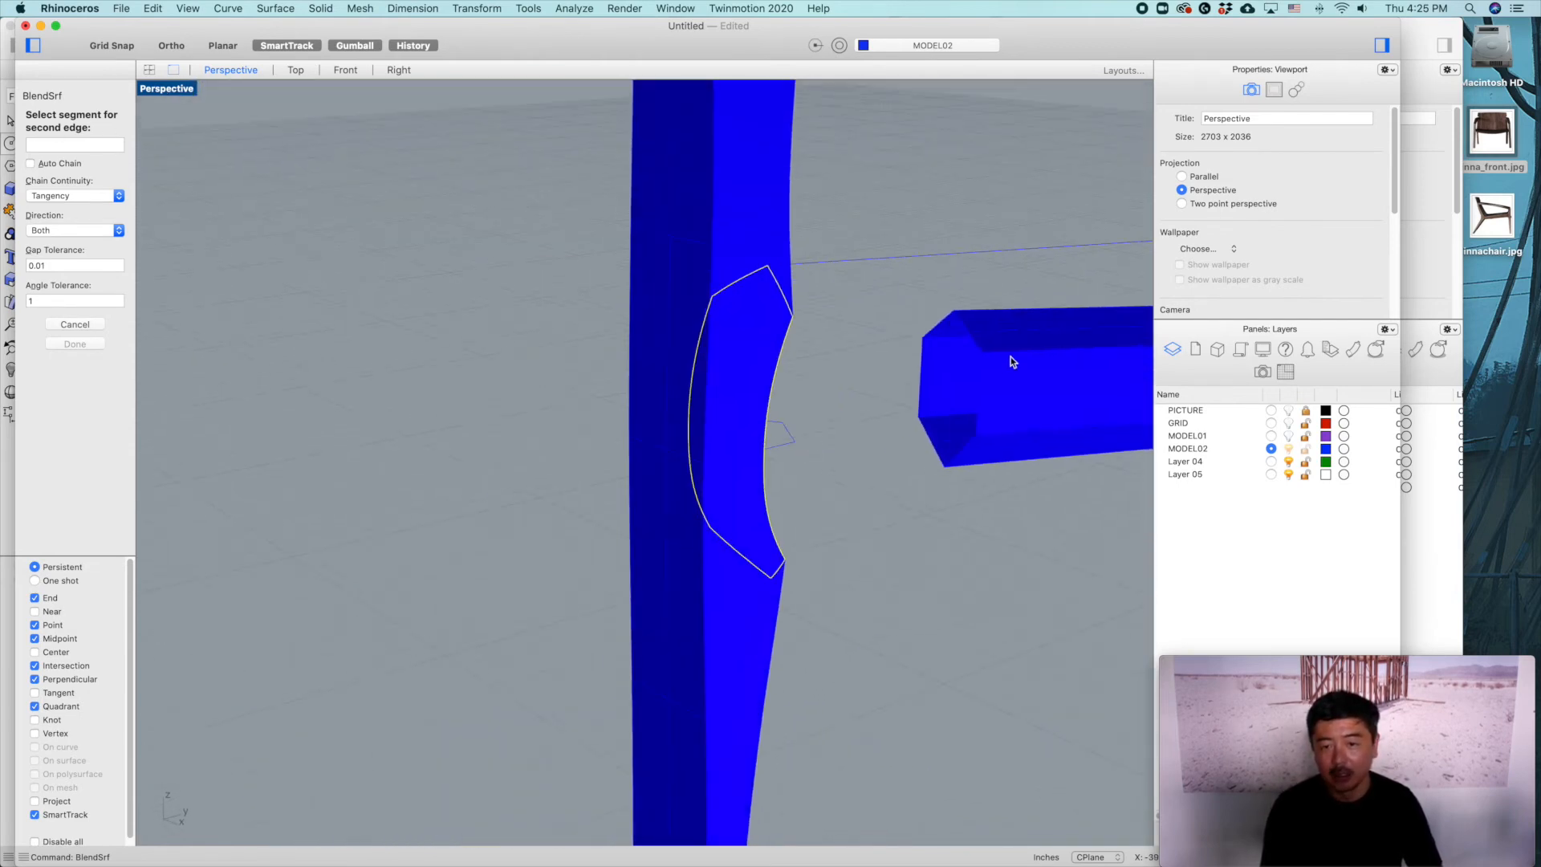
{"action": "left_click", "coordinate": [959, 325]}
{"action": "left_click", "coordinate": [921, 376]}
{"action": "left_click", "coordinate": [926, 434]}
{"action": "key", "text": "Return"}
Step: Align the blend's seam points at the lower corners of the front leg's notch and the rail end, and accept them
{"action": "right_click_drag", "start_coordinate": [980, 382], "coordinate": [852, 391]}
{"action": "right_click_drag", "start_coordinate": [567, 429], "coordinate": [406, 453]}
{"action": "left_click_drag", "start_coordinate": [355, 442], "coordinate": [406, 465]}
{"action": "right_click_drag", "start_coordinate": [405, 466], "coordinate": [748, 551]}
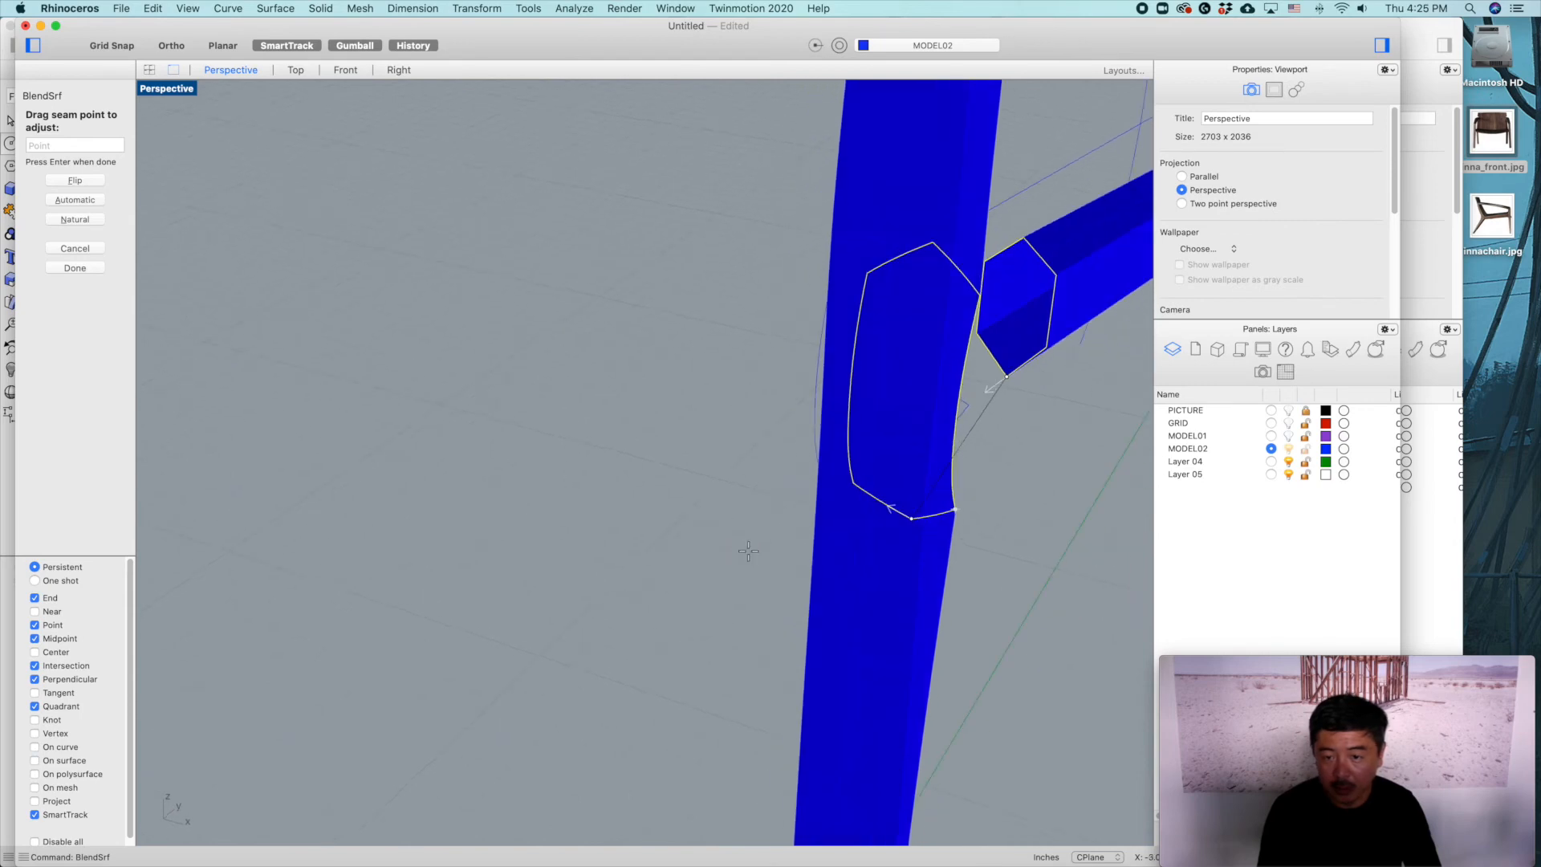
{"action": "key", "text": "Return"}
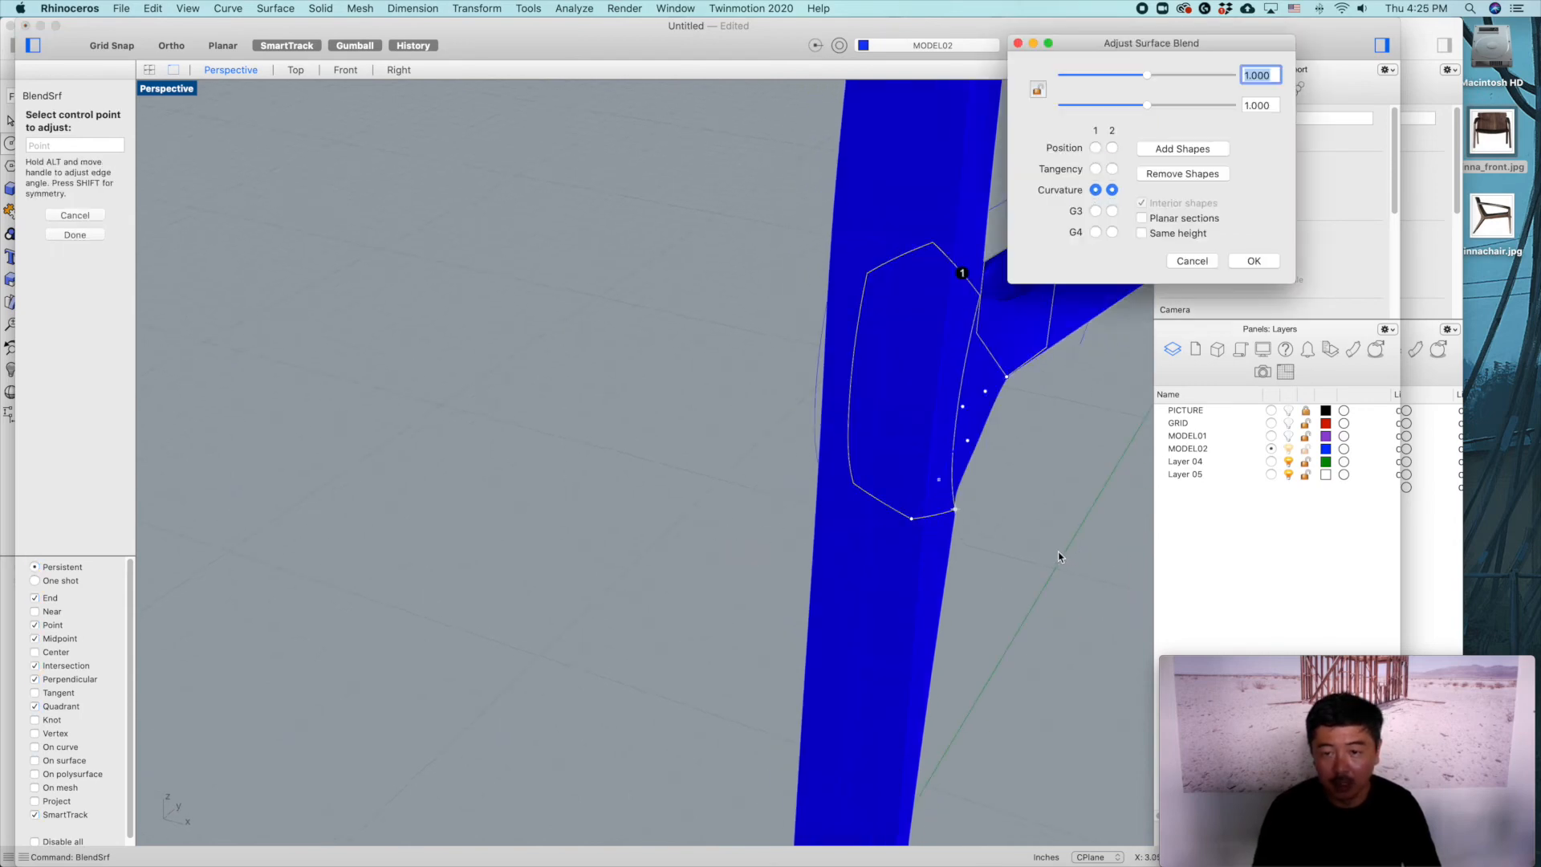
Step: Set the blend's shape values to 0.330 at the front leg and 0.847 at the rail
{"action": "right_click_drag", "start_coordinate": [1053, 552], "coordinate": [866, 497]}
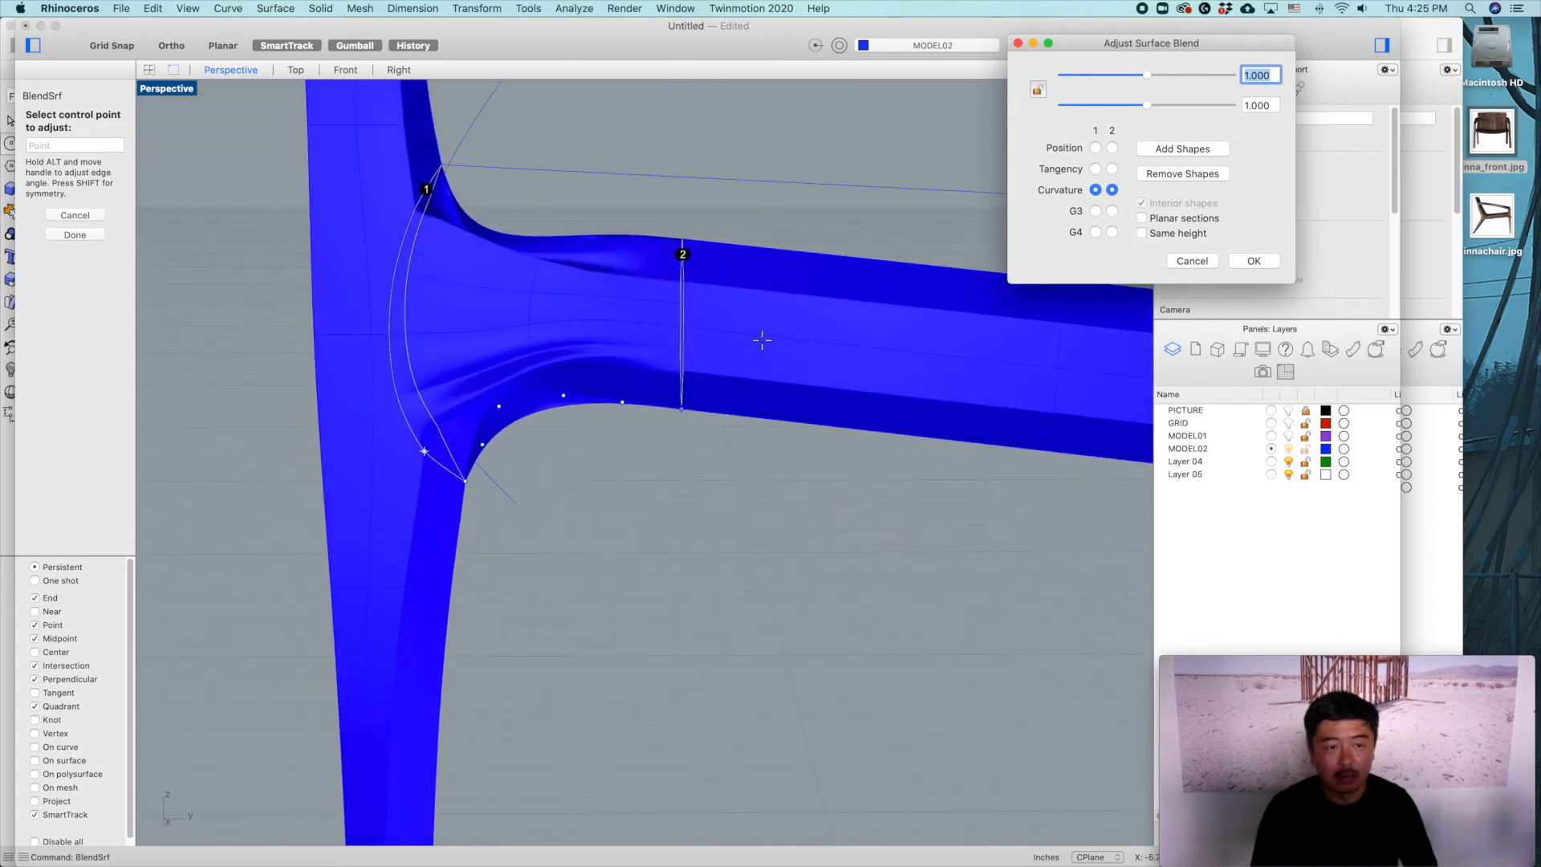
{"action": "right_click_drag", "start_coordinate": [762, 340], "coordinate": [726, 463]}
{"action": "left_click_drag", "start_coordinate": [1147, 74], "coordinate": [1137, 104]}
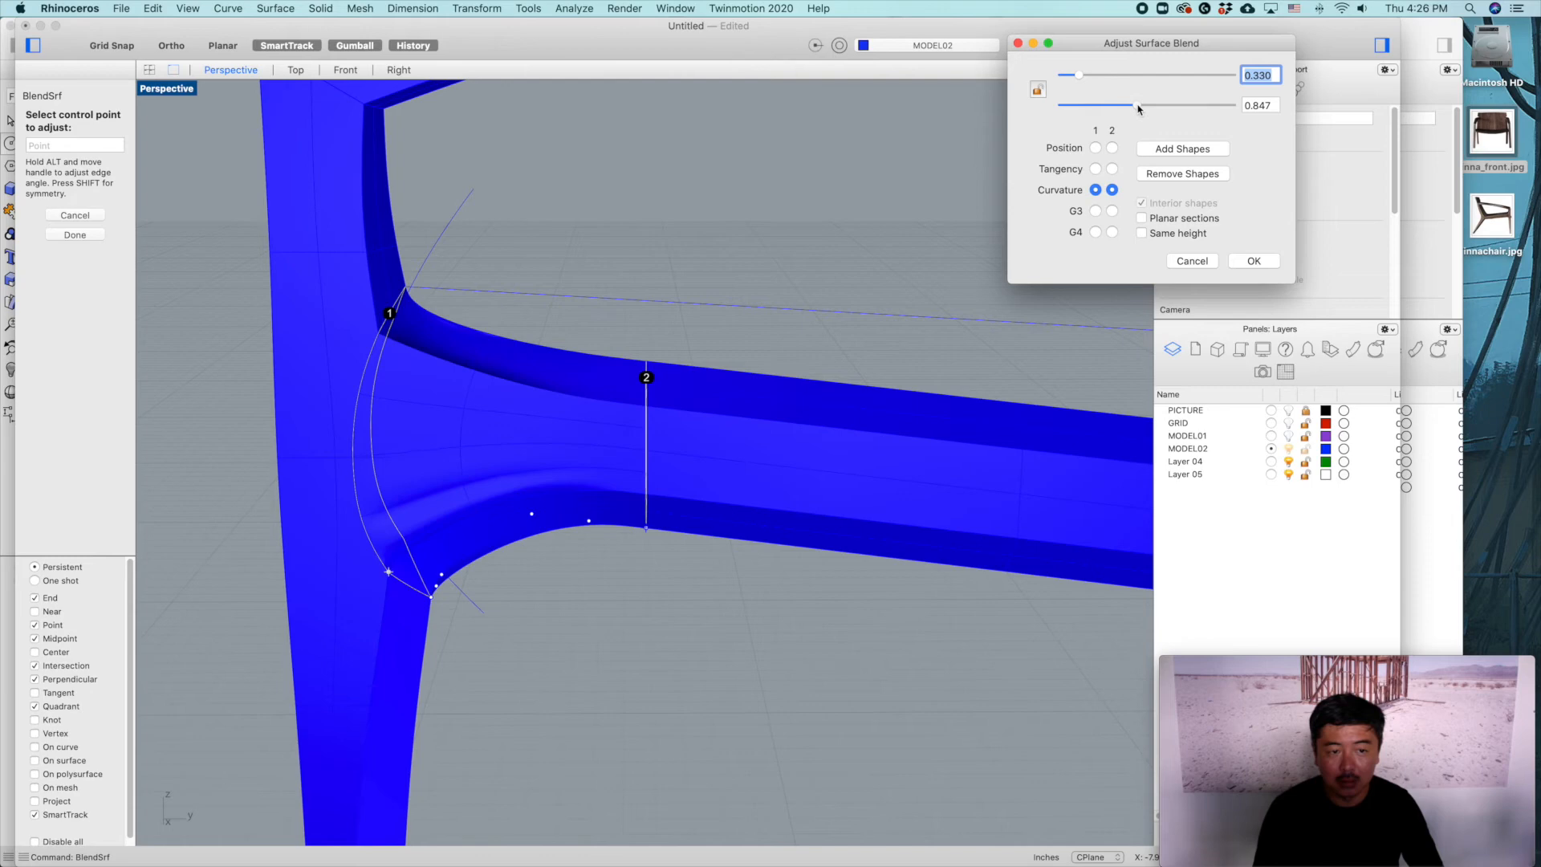
Step: Set the blend's continuity to Position at the front leg and Curvature at the rail, and create the blend surface
{"action": "left_click", "coordinate": [1095, 149]}
{"action": "right_click_drag", "start_coordinate": [819, 463], "coordinate": [779, 450]}
{"action": "left_click", "coordinate": [1113, 148]}
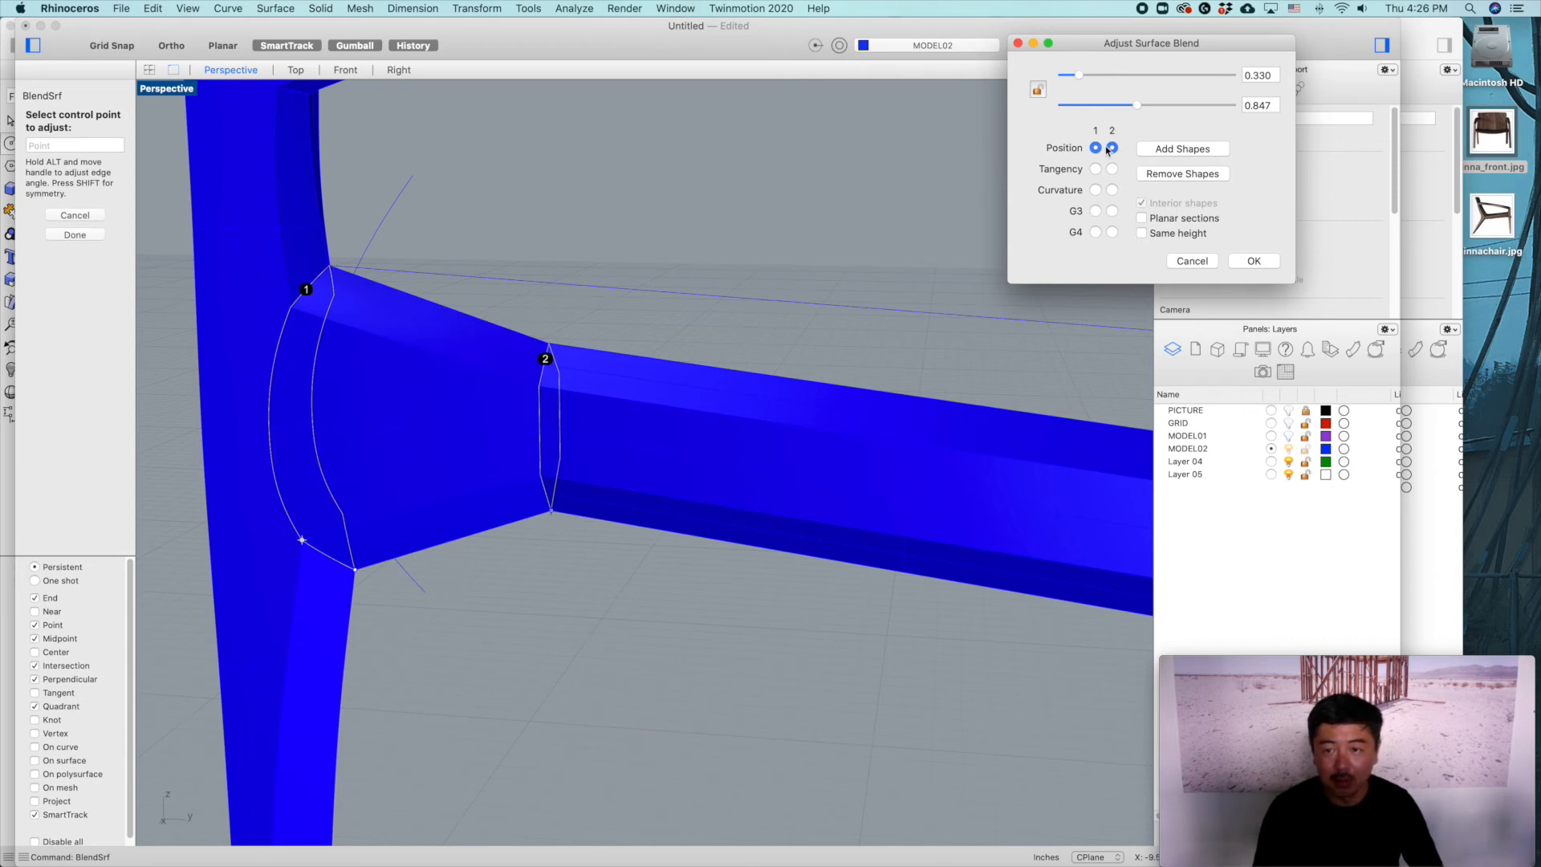
{"action": "left_click", "coordinate": [1096, 169]}
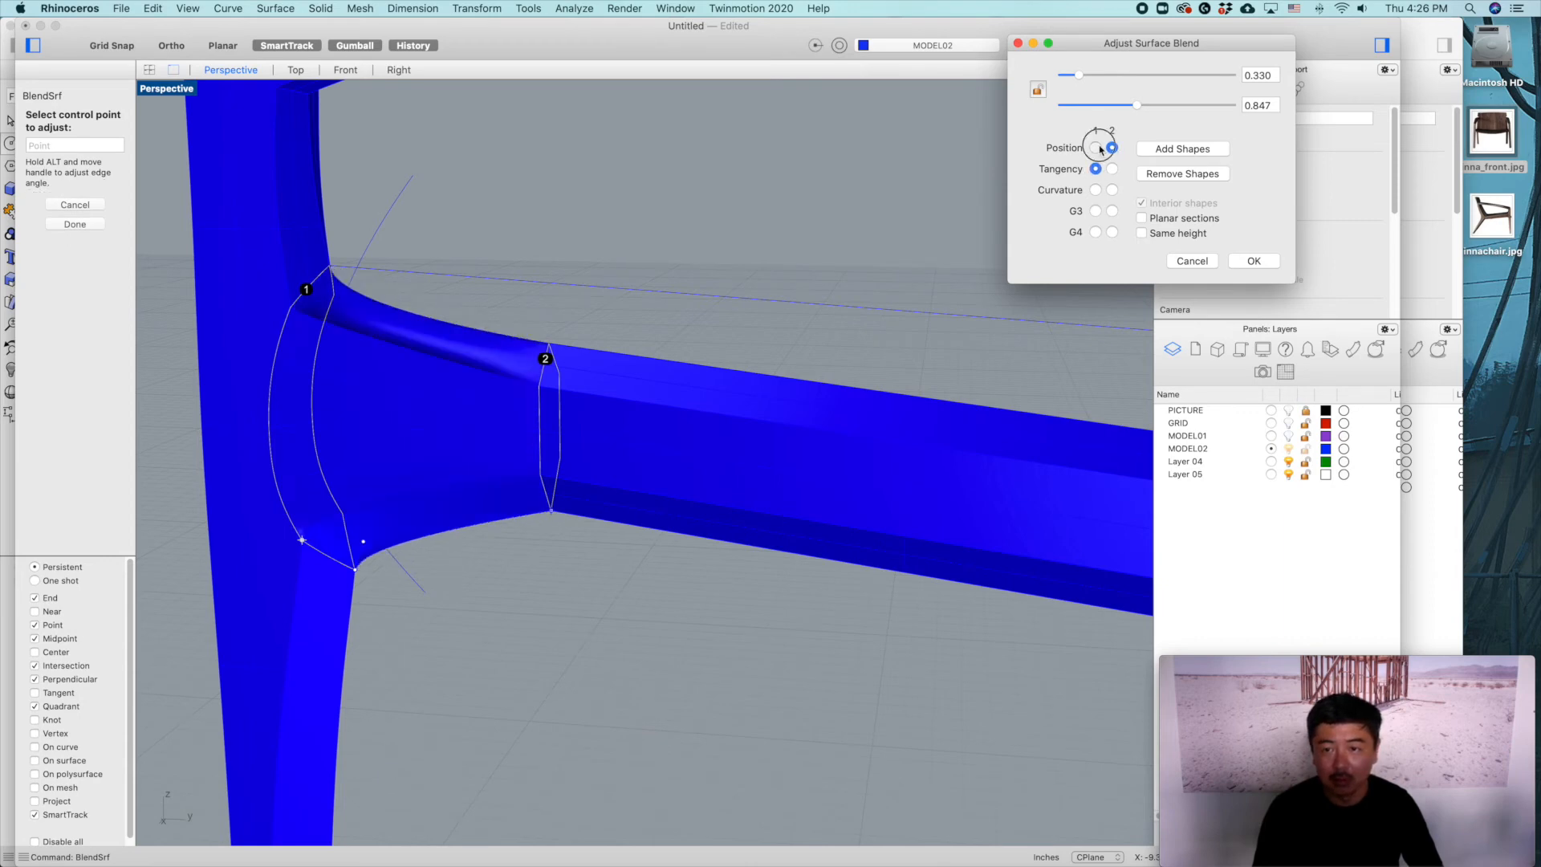
{"action": "left_click", "coordinate": [1098, 147]}
{"action": "left_click", "coordinate": [1112, 191]}
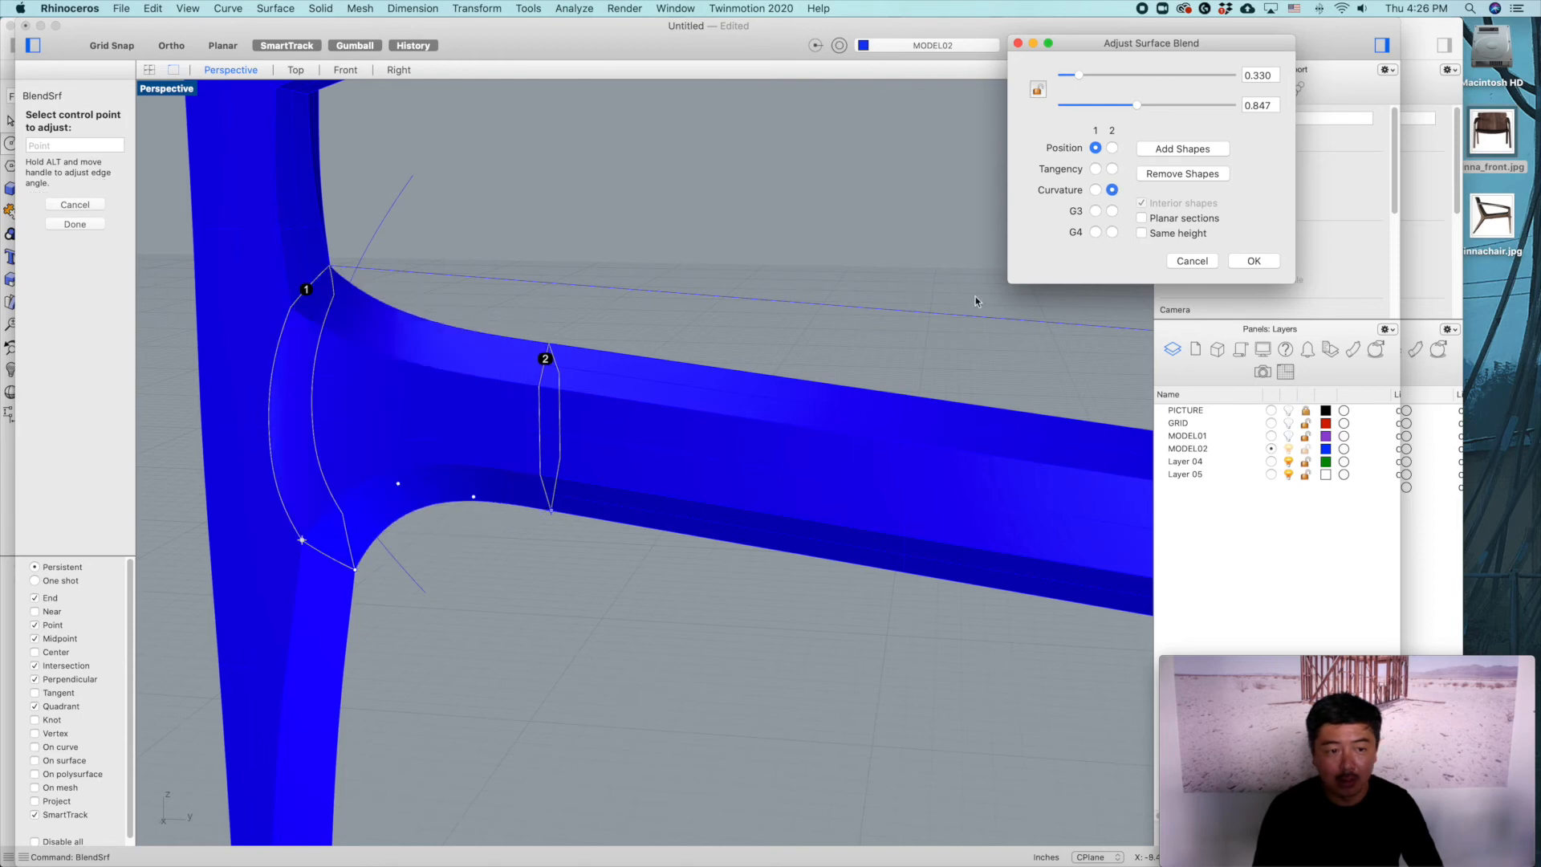
{"action": "right_click_drag", "start_coordinate": [605, 529], "coordinate": [587, 527]}
{"action": "right_click_drag", "start_coordinate": [729, 484], "coordinate": [767, 494]}
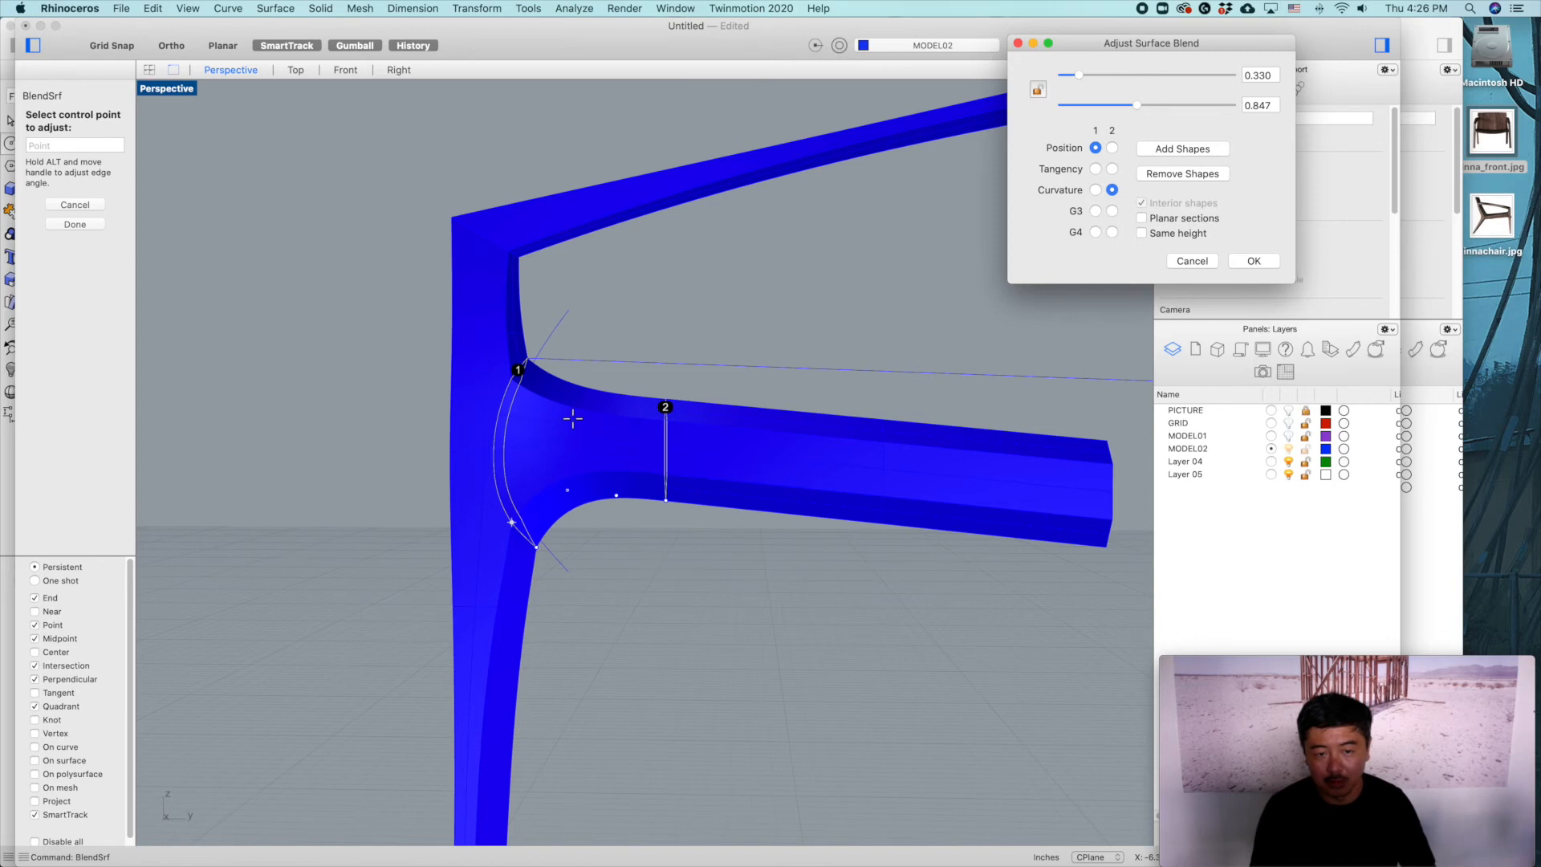
{"action": "right_click_drag", "start_coordinate": [1035, 531], "coordinate": [1125, 388]}
{"action": "left_click", "coordinate": [1254, 261]}
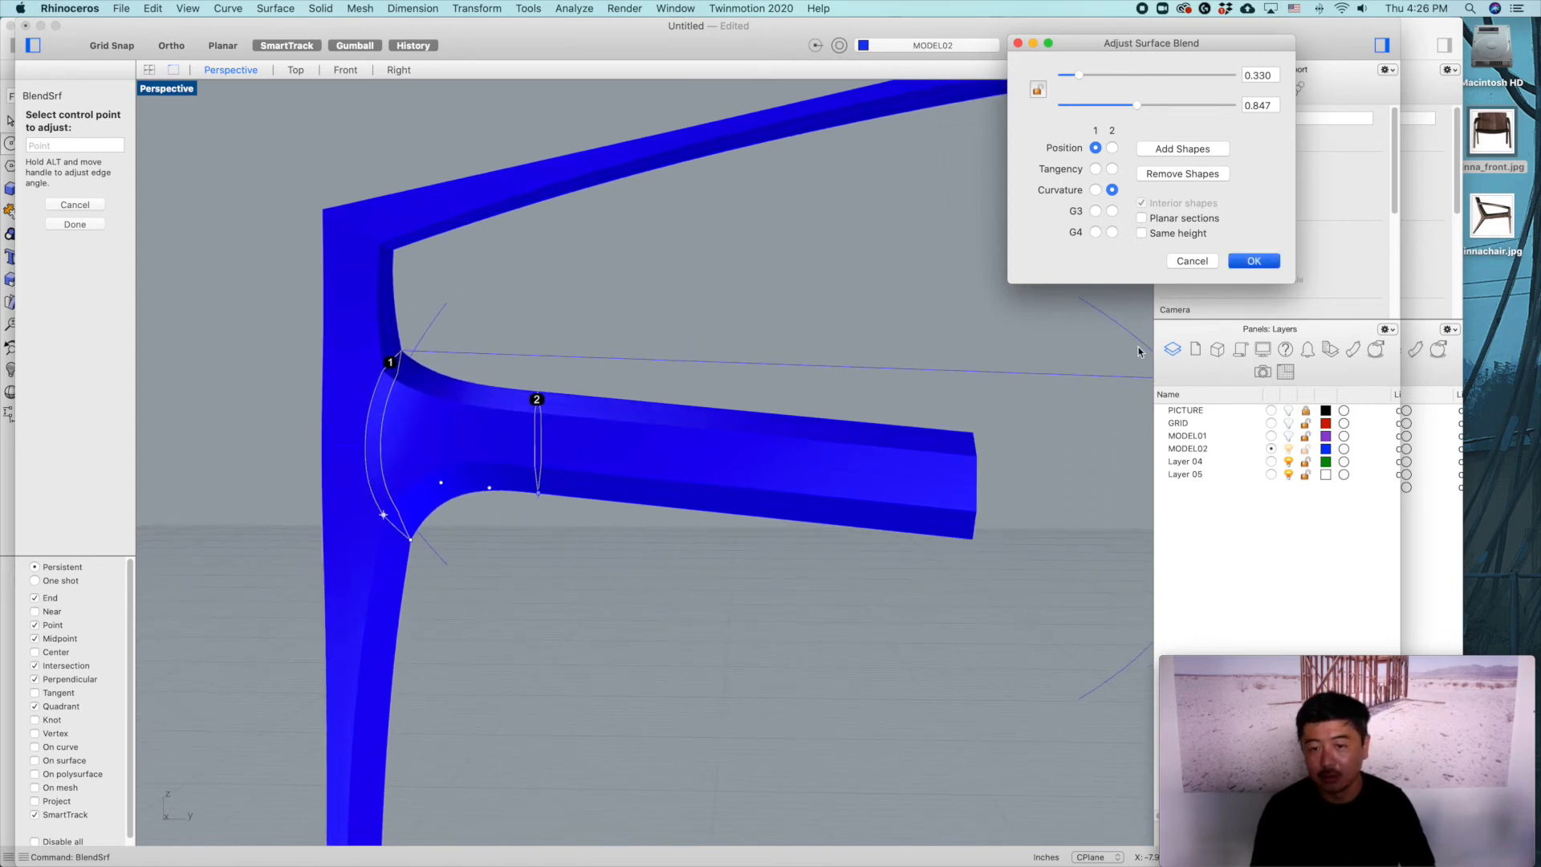
{"action": "right_click_drag", "start_coordinate": [899, 412], "coordinate": [908, 477]}
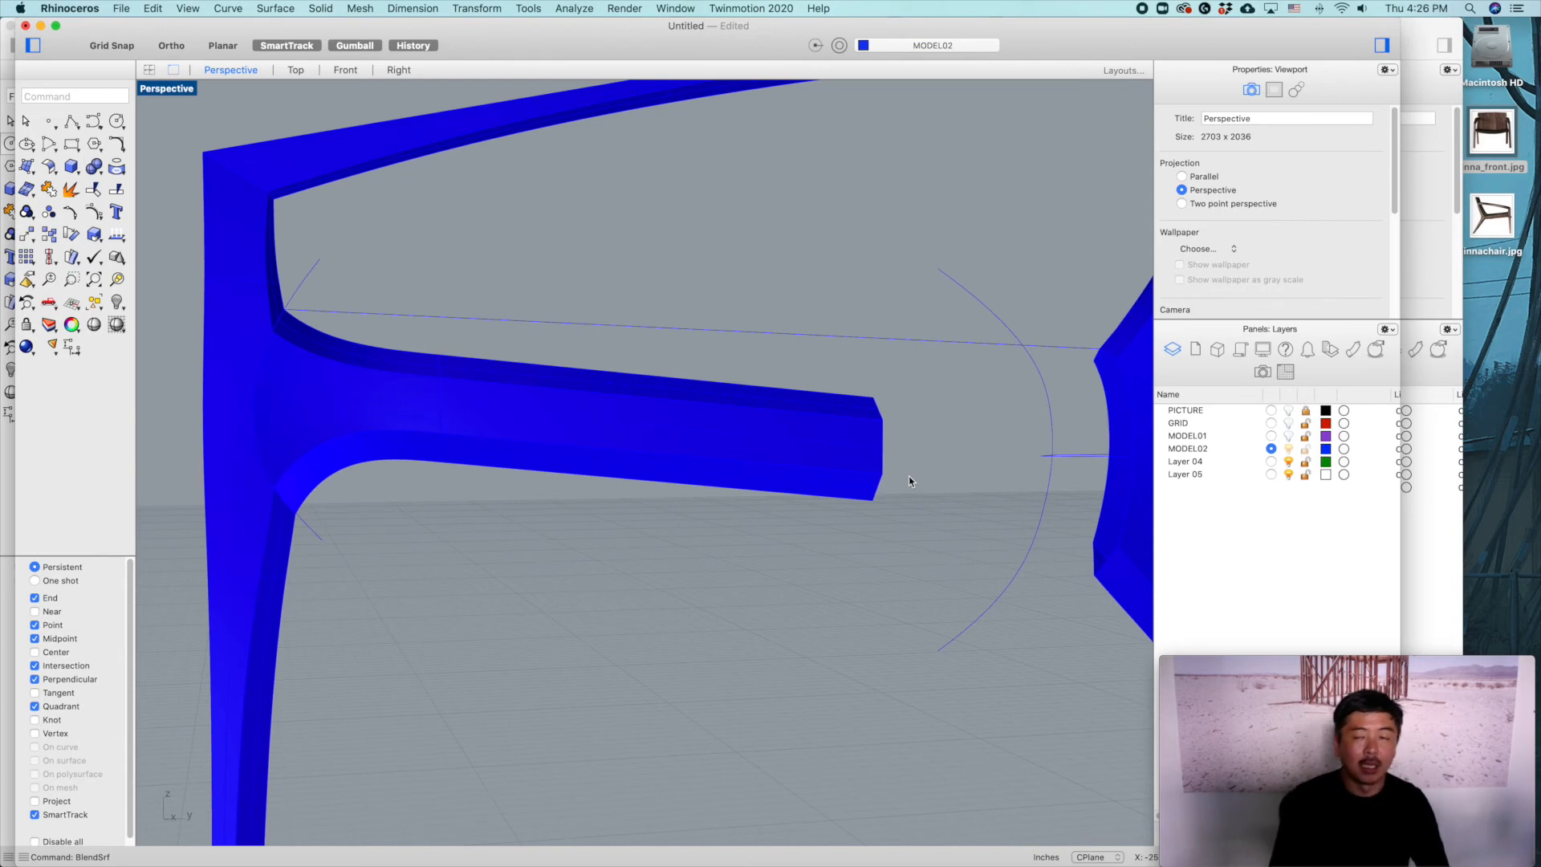
{"action": "type", "text": "Bl"}
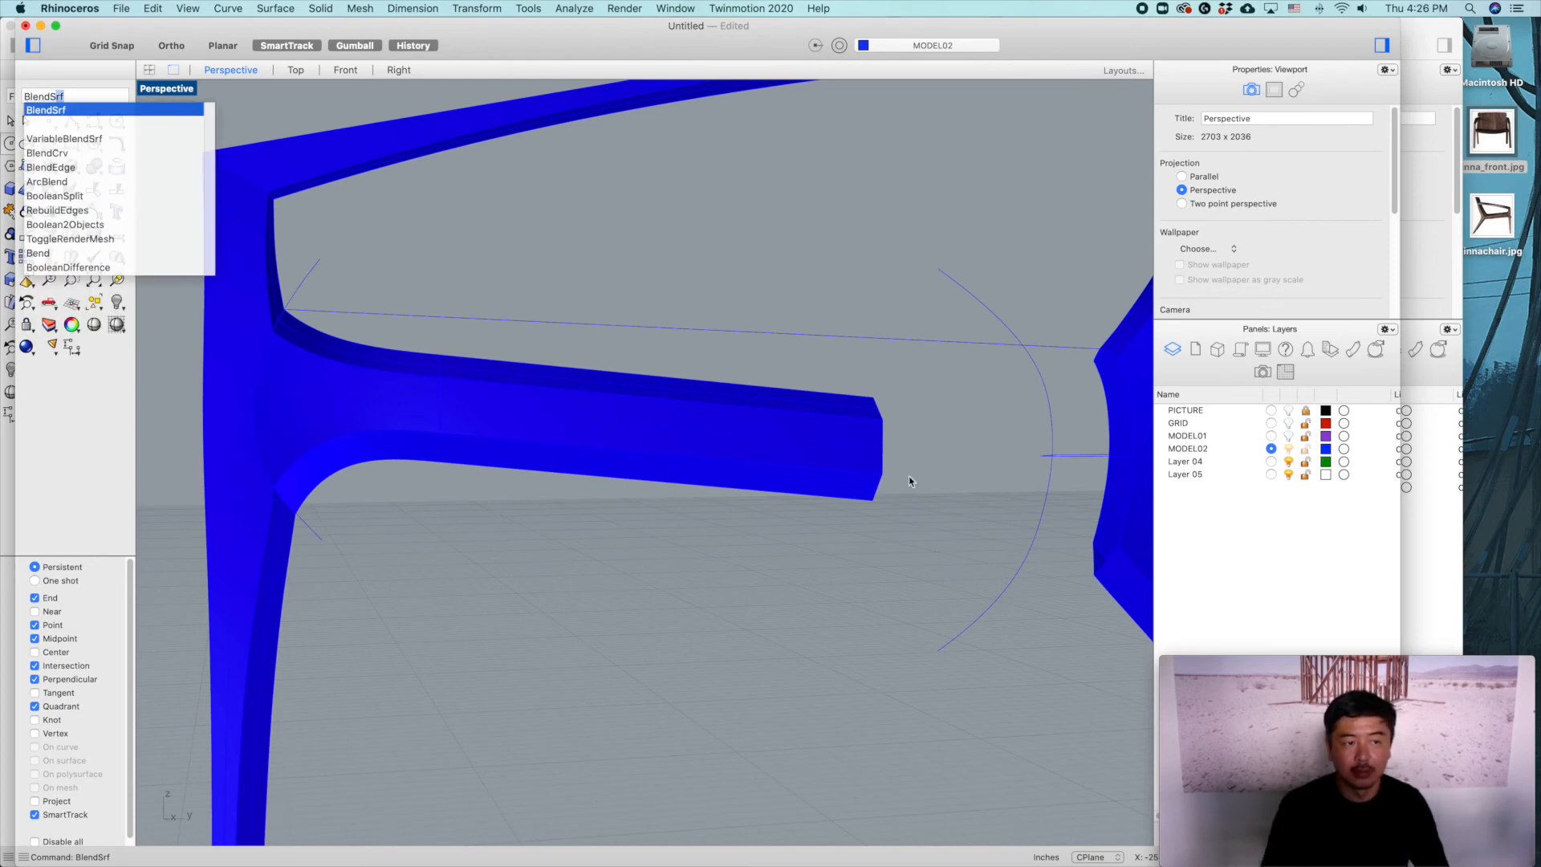
{"action": "type", "text": "endSr"}
{"action": "key", "text": "Return"}
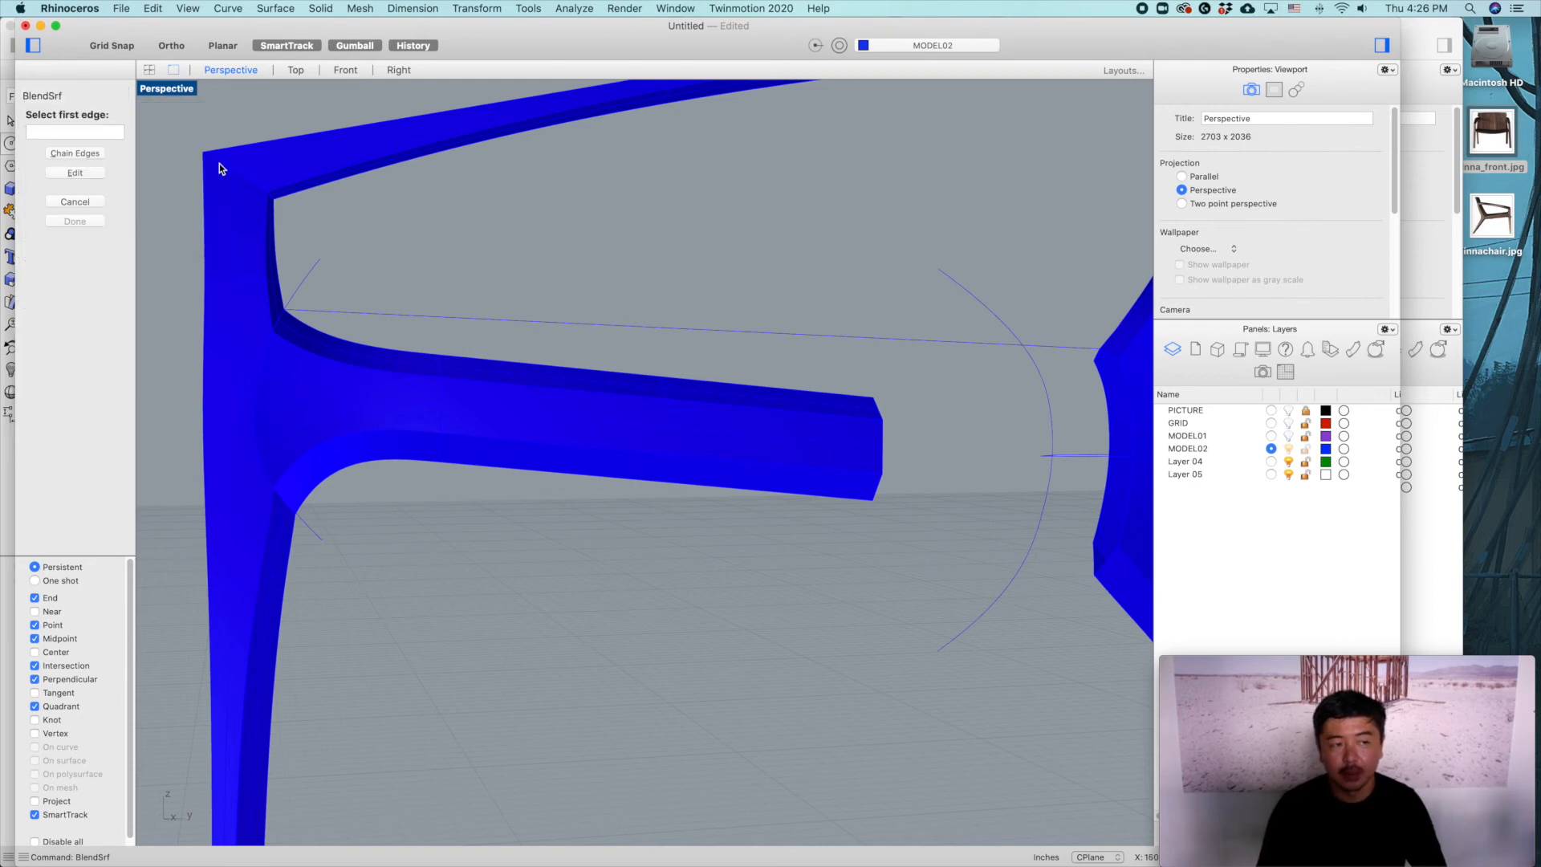
{"action": "left_click", "coordinate": [75, 152]}
{"action": "right_click_drag", "start_coordinate": [898, 344], "coordinate": [948, 401]}
{"action": "left_click", "coordinate": [995, 371]}
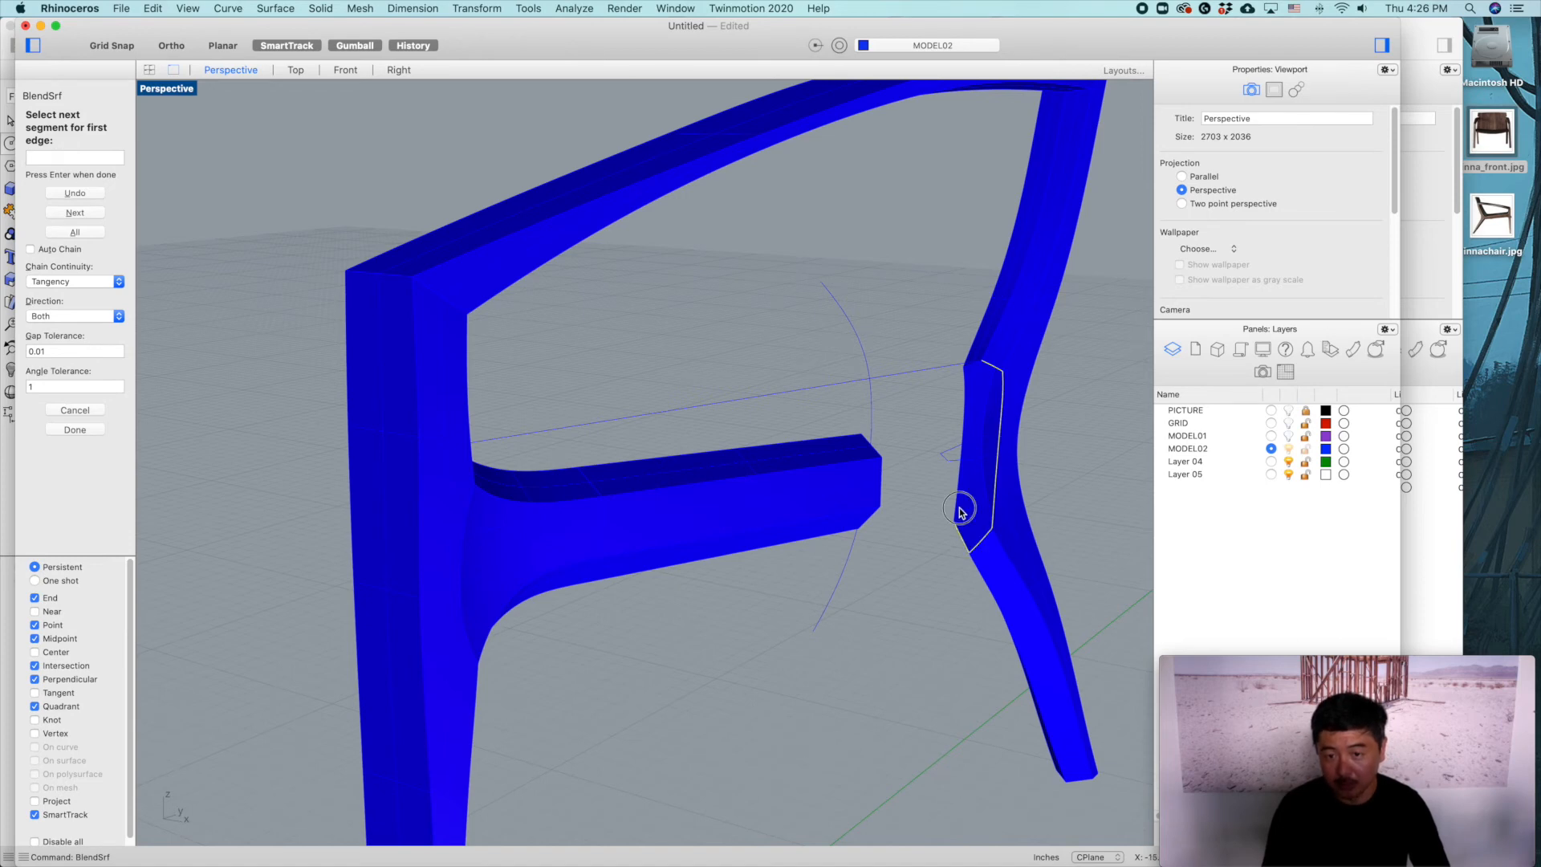
{"action": "key", "text": "Return"}
{"action": "scroll", "coordinate": [870, 509], "scroll_direction": "up", "scroll_amount": 3}
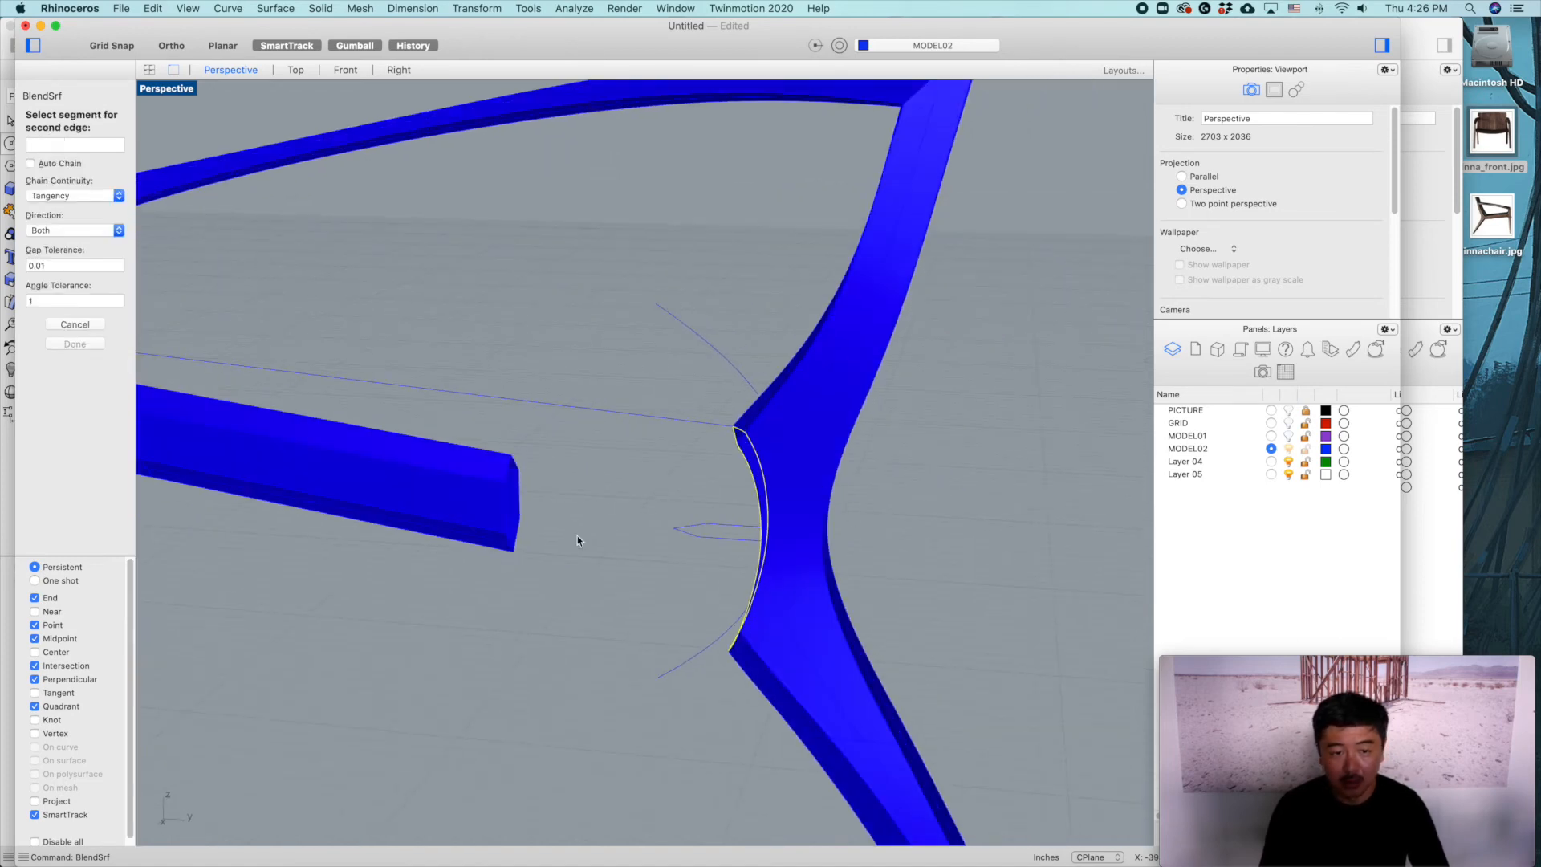
{"action": "left_click", "coordinate": [508, 474]}
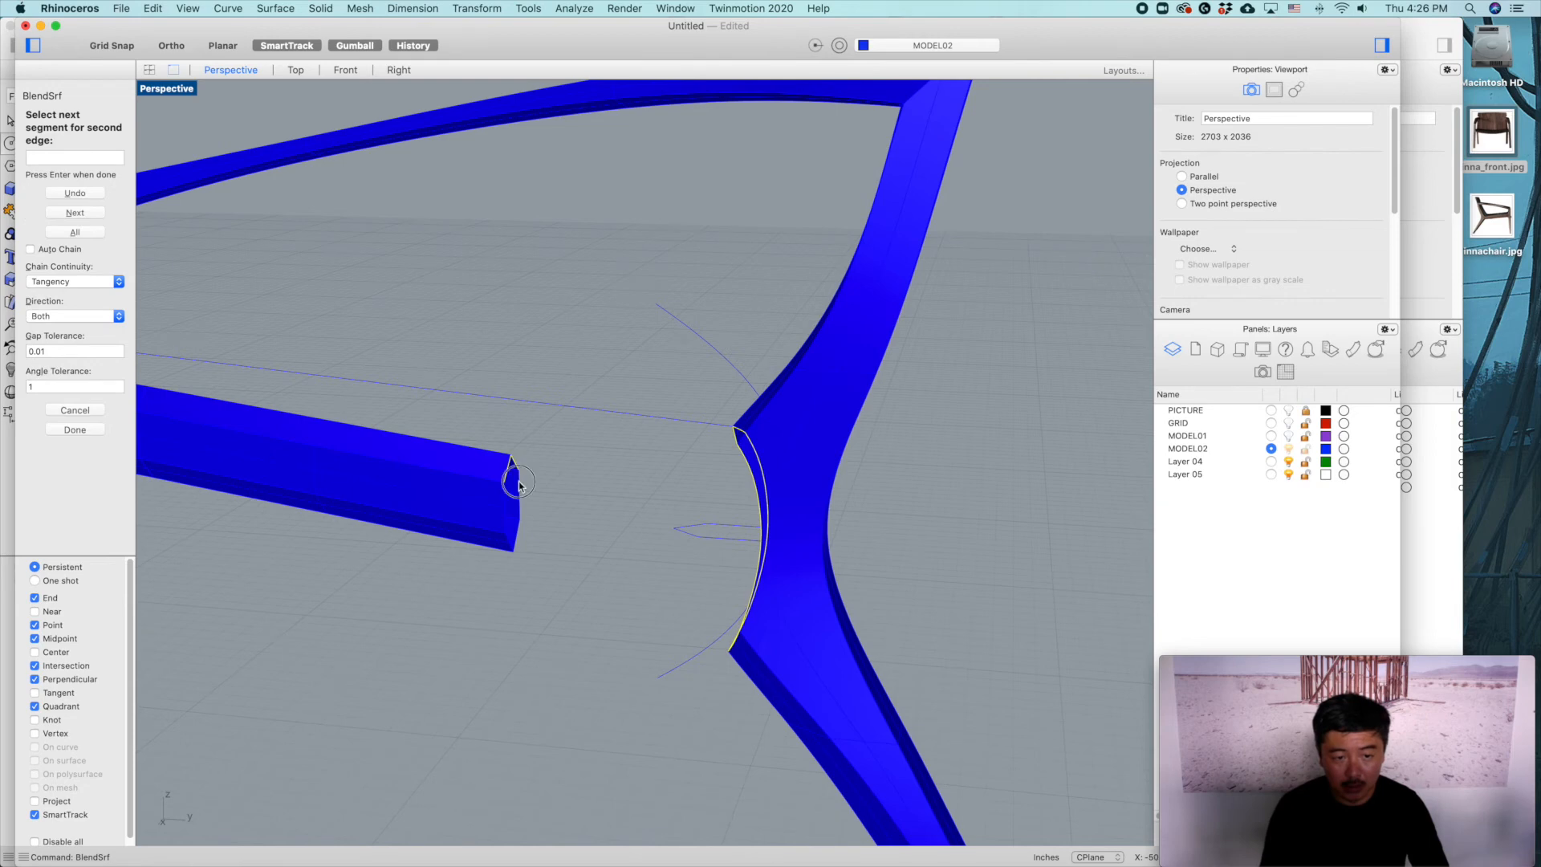
{"action": "left_click", "coordinate": [506, 513]}
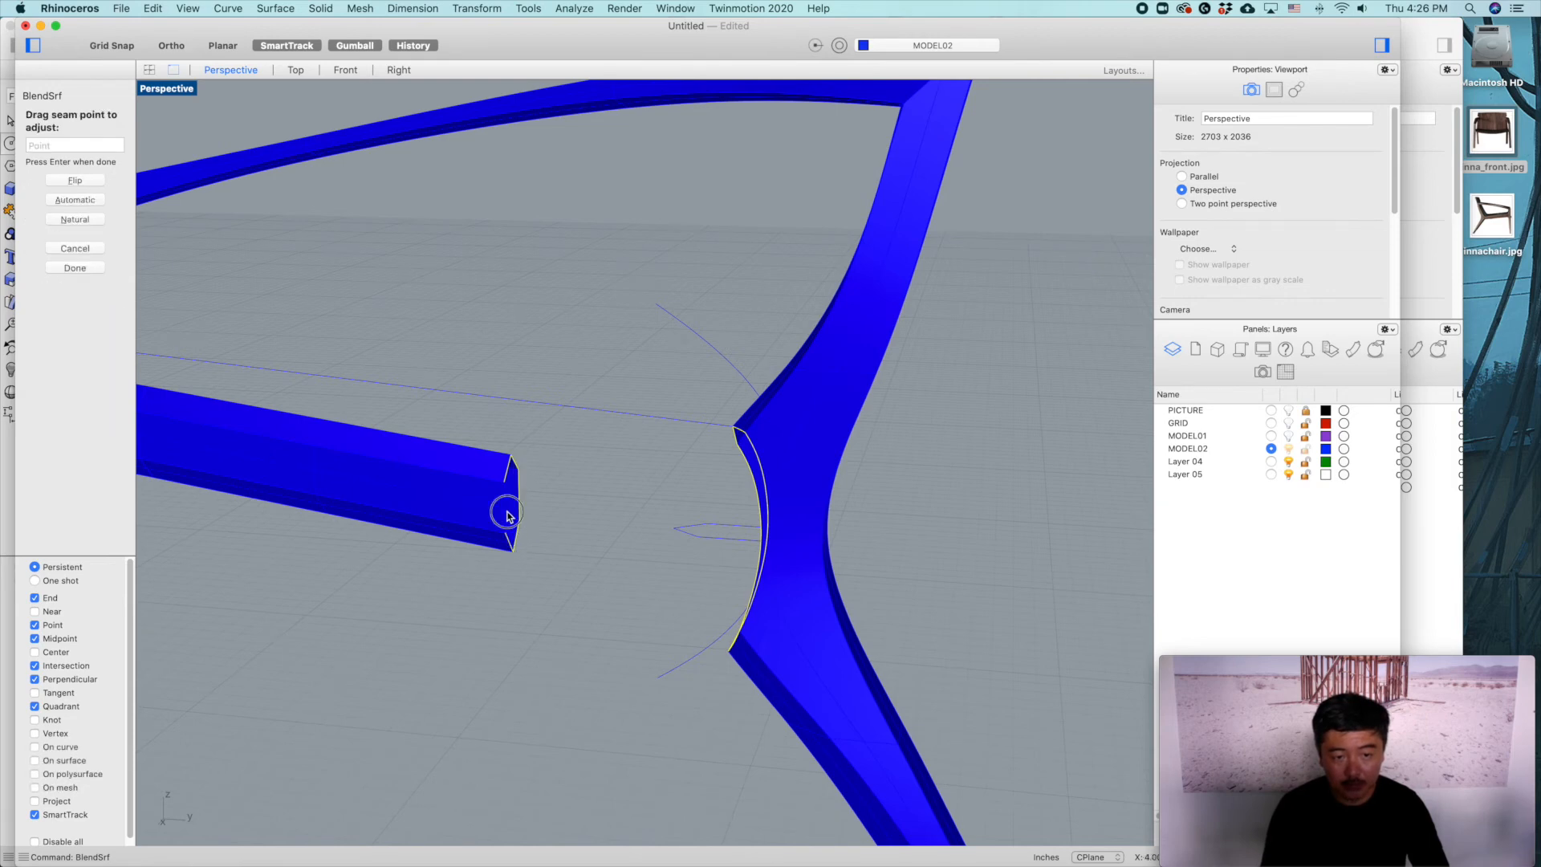
{"action": "right_click_drag", "start_coordinate": [566, 509], "coordinate": [688, 517]}
{"action": "right_click_drag", "start_coordinate": [899, 462], "coordinate": [800, 514], "text": "shift"}
{"action": "left_click", "coordinate": [907, 412]}
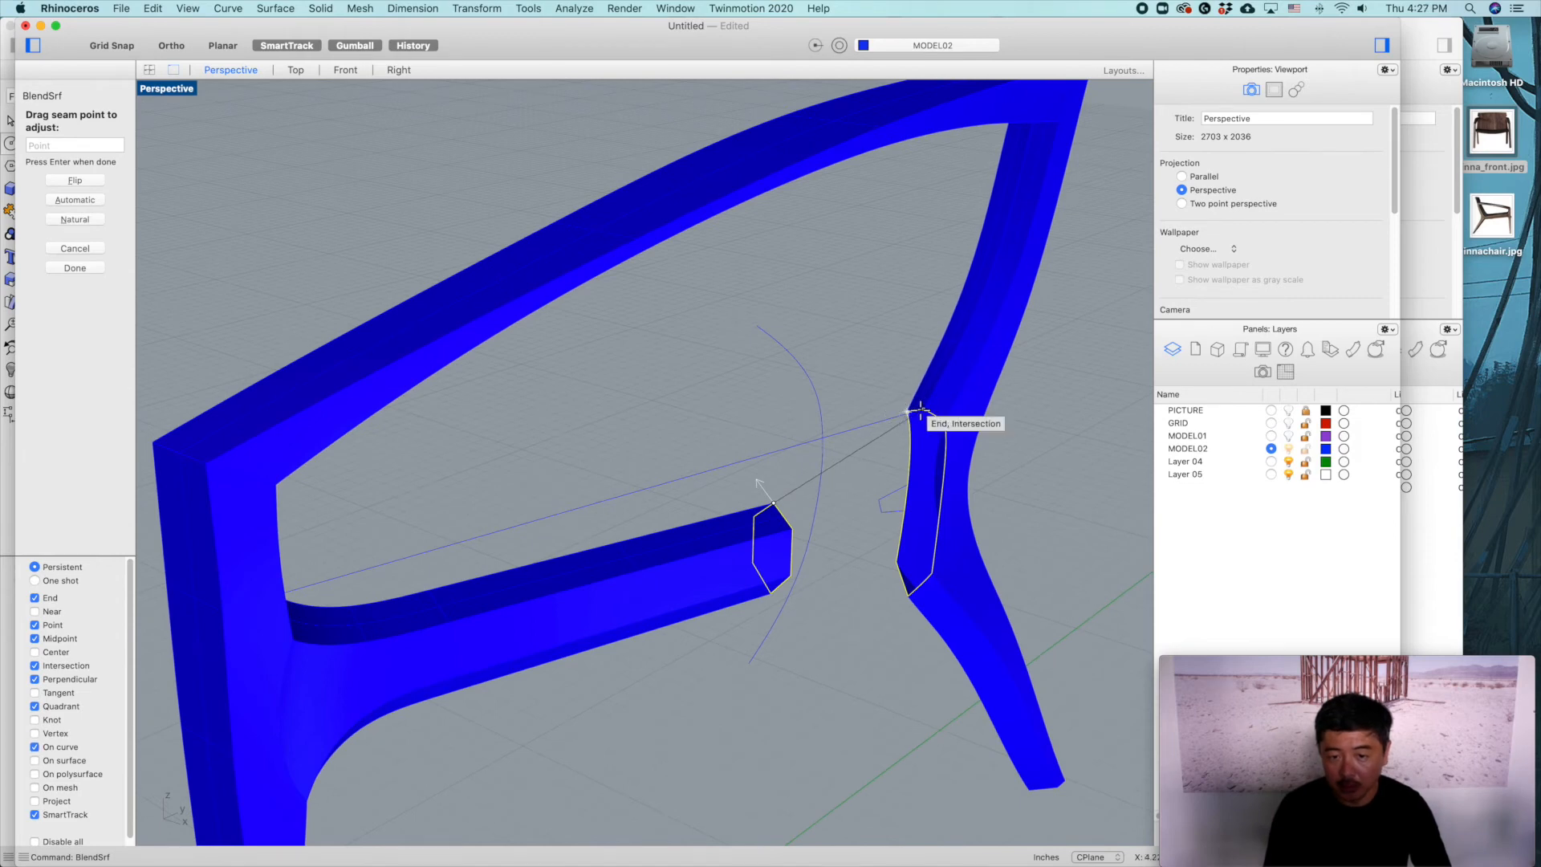
{"action": "scroll", "coordinate": [915, 470], "scroll_direction": "up", "scroll_amount": 5}
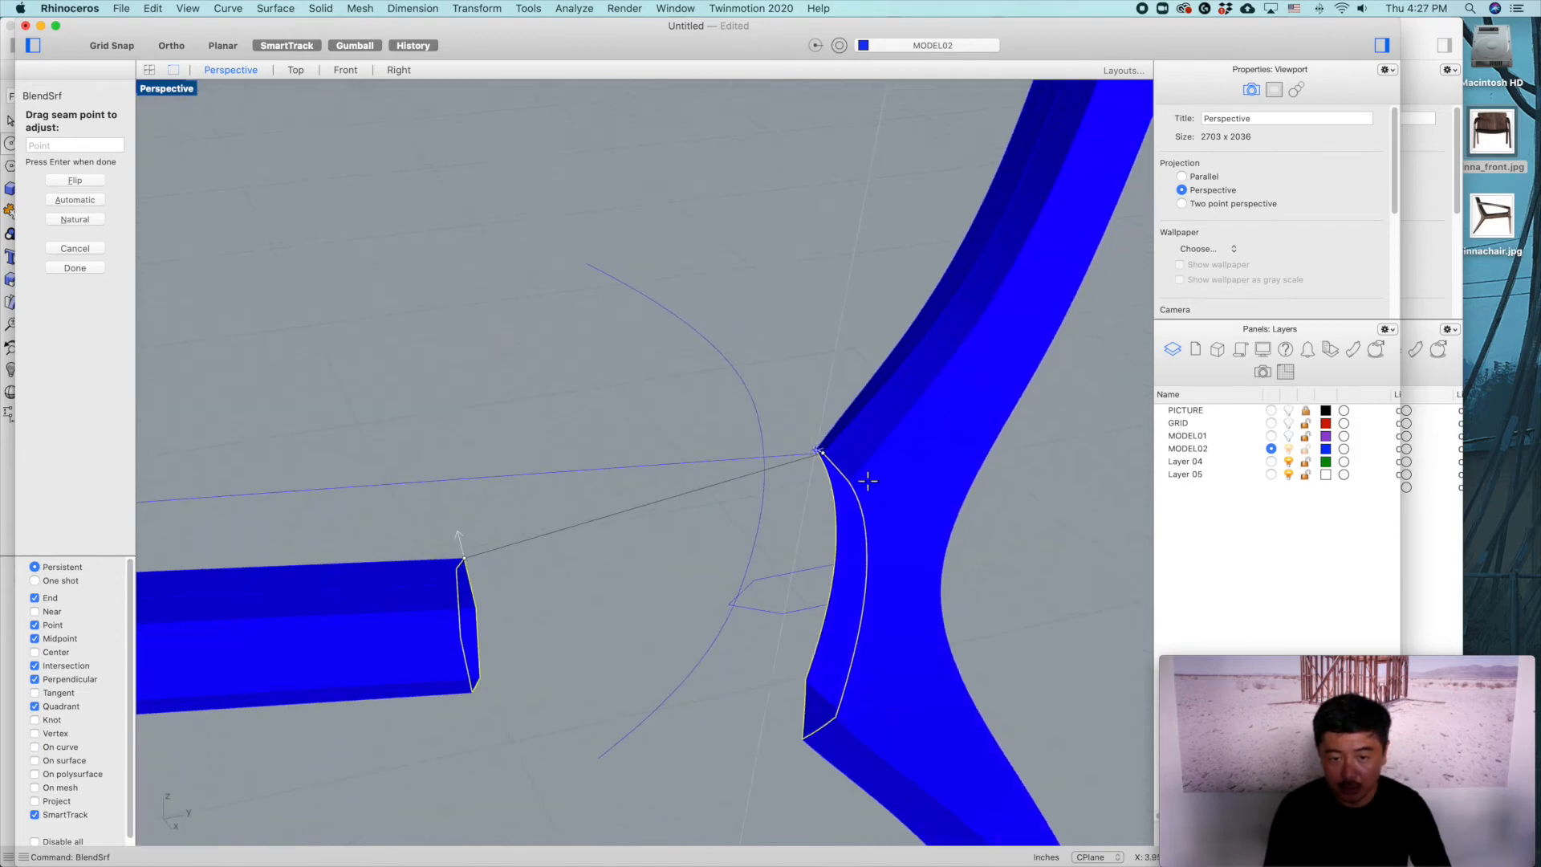
{"action": "right_click_drag", "start_coordinate": [382, 559], "coordinate": [644, 573]}
{"action": "key", "text": "Escape"}
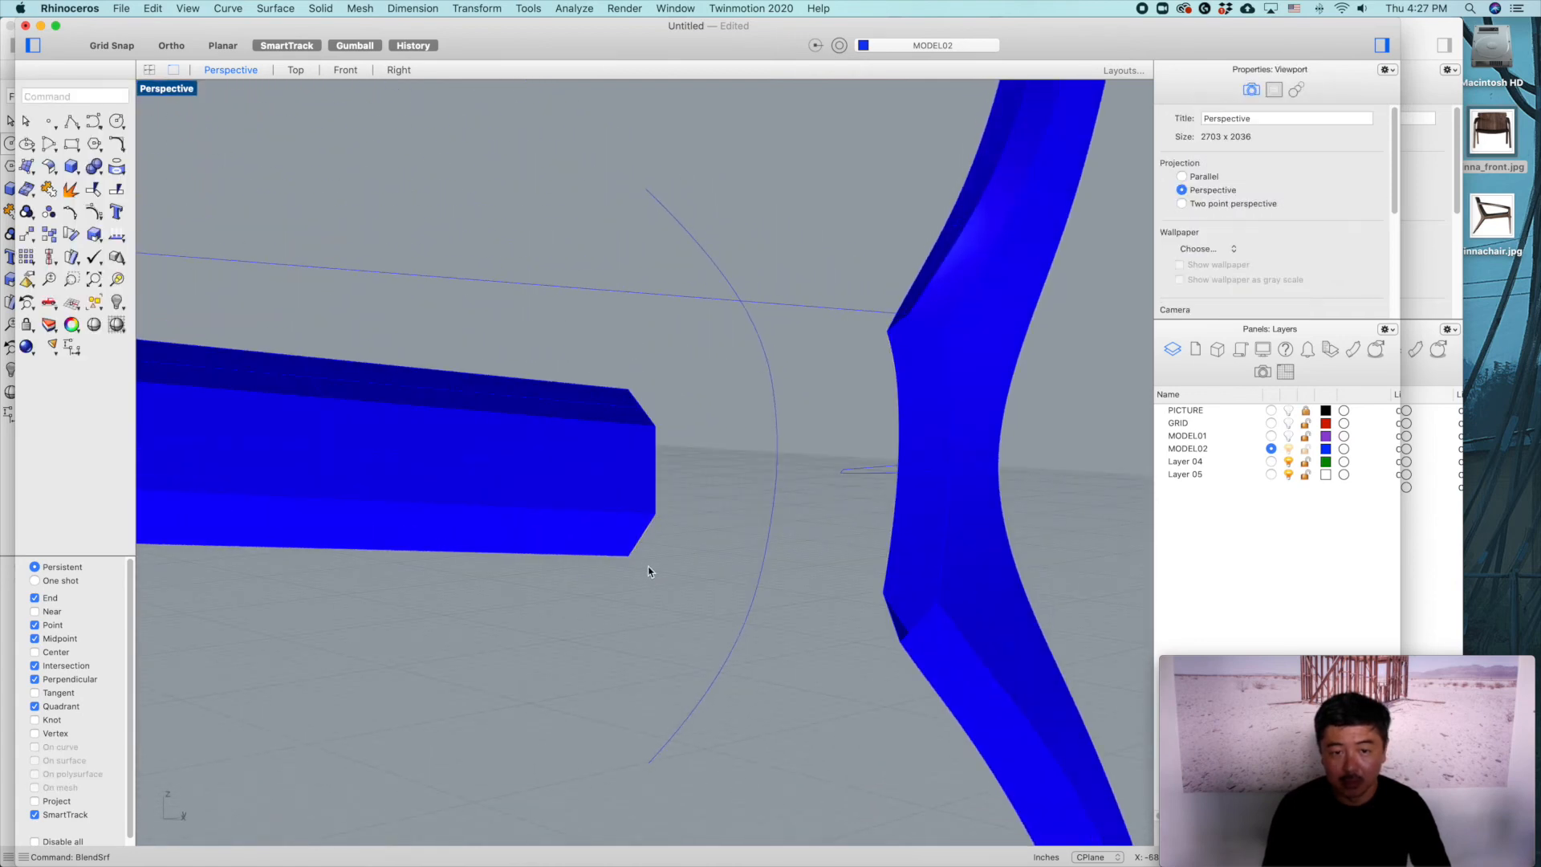
Step: Start BlendSrf with Chain Edges and choose all the edges around the rail's rear end as the first edge chain
{"action": "right_click_drag", "start_coordinate": [763, 513], "coordinate": [488, 429]}
{"action": "key", "text": "Return"}
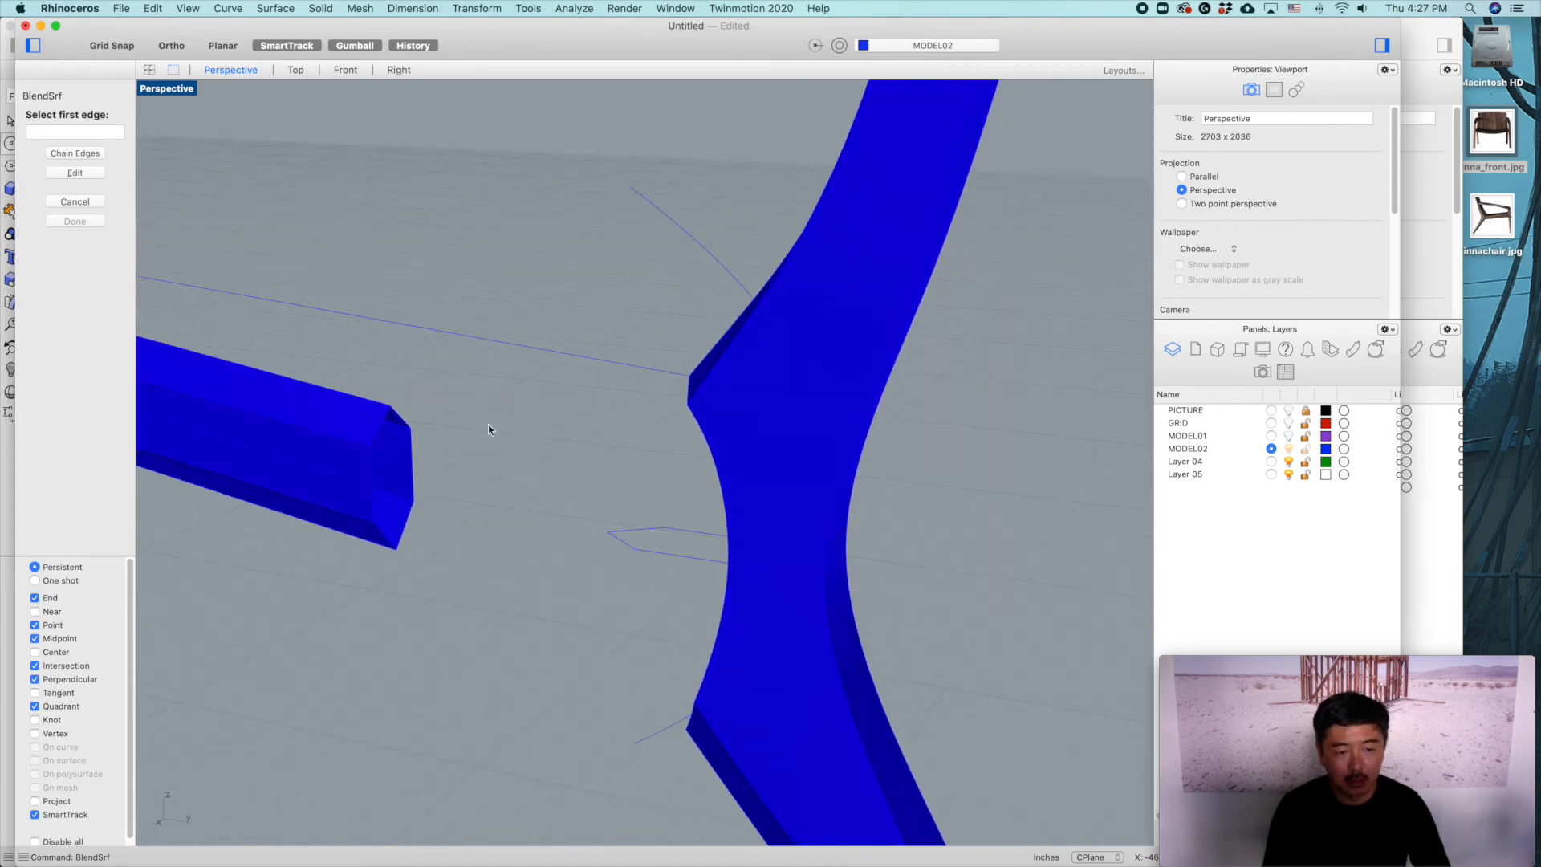
{"action": "left_click", "coordinate": [74, 153]}
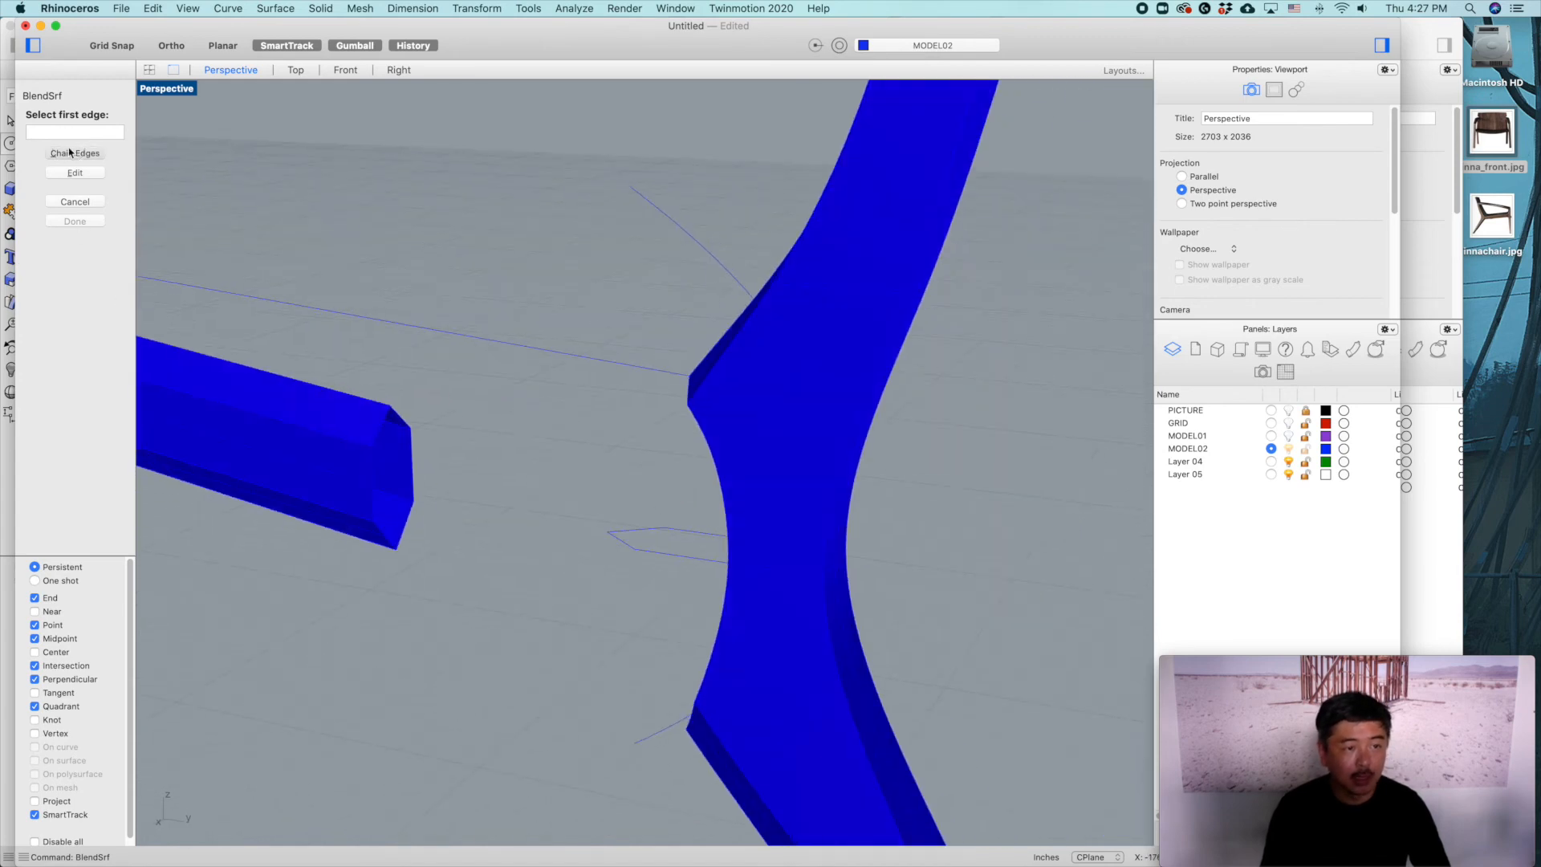
{"action": "left_click", "coordinate": [386, 421]}
{"action": "left_click", "coordinate": [410, 491]}
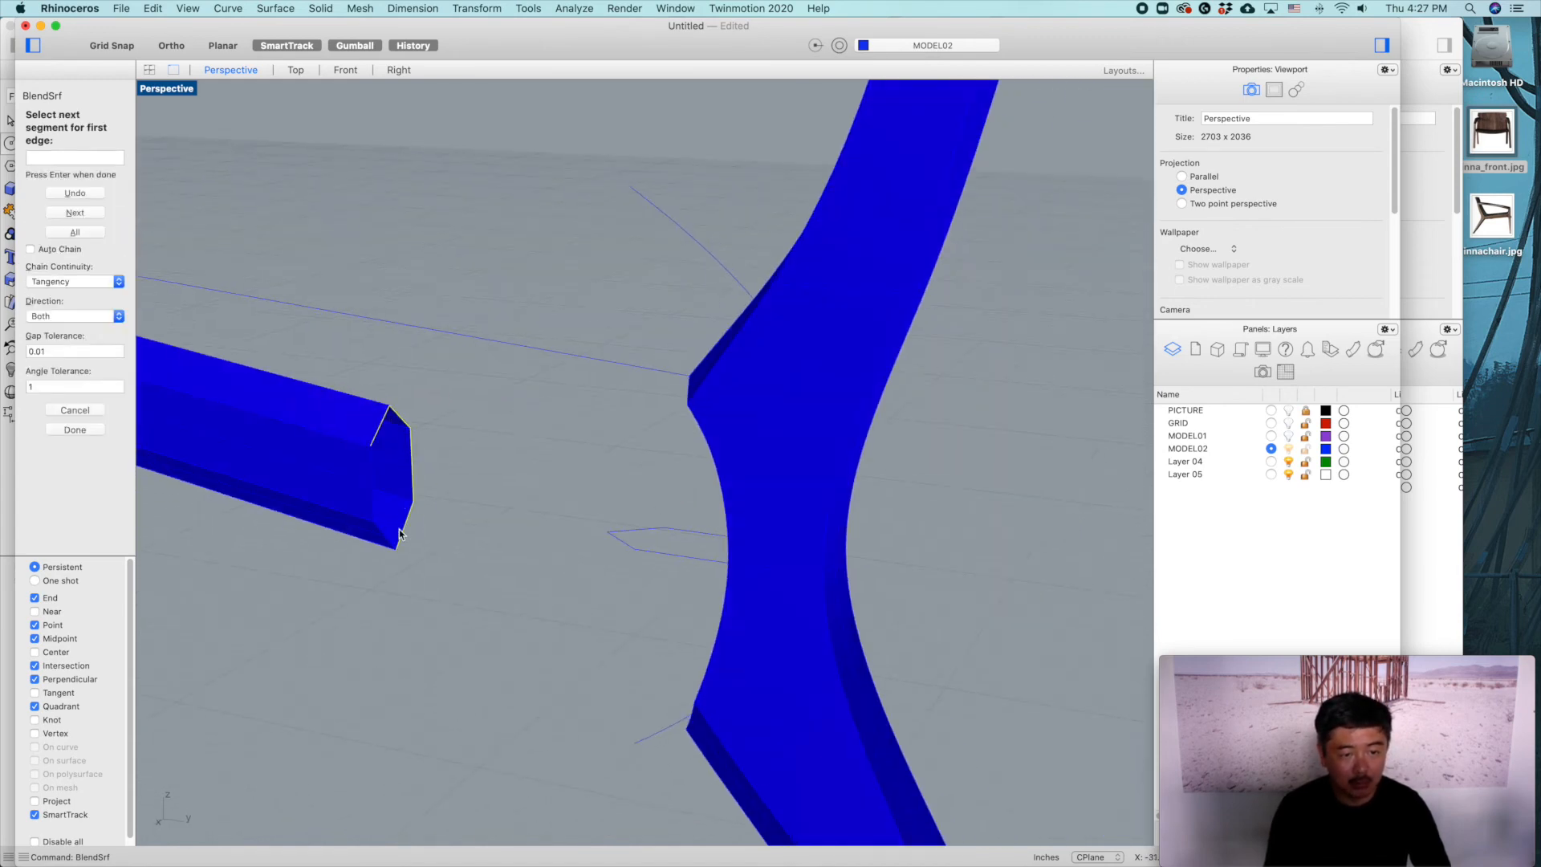
{"action": "key", "text": "Return"}
Step: Choose all the edges around the rear leg's notch as the blend's second edge chain
{"action": "right_click_drag", "start_coordinate": [461, 517], "coordinate": [695, 382]}
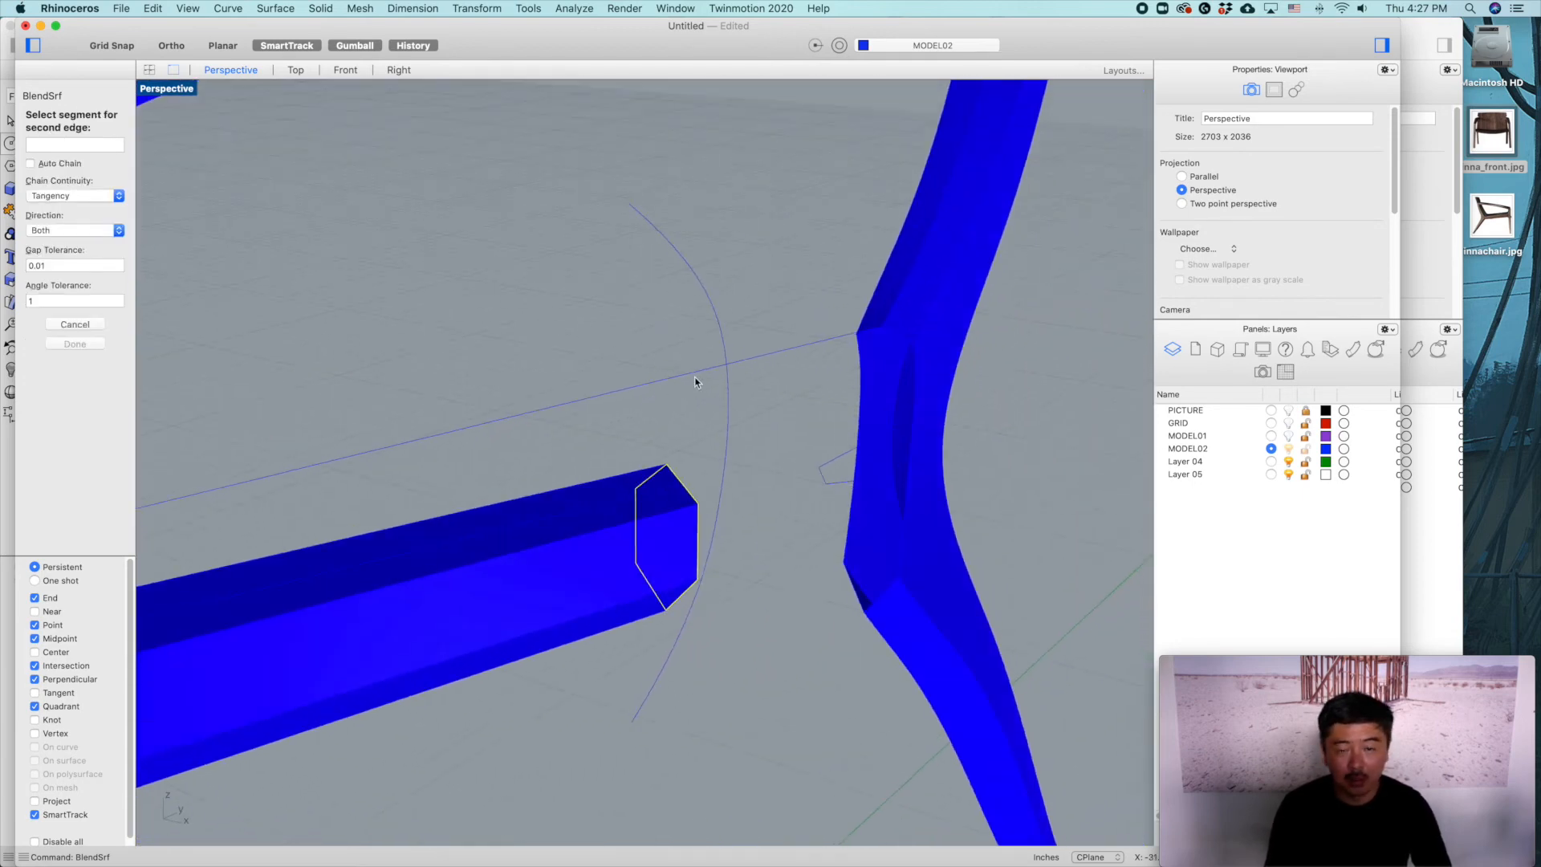
{"action": "left_click", "coordinate": [889, 336]}
{"action": "left_click", "coordinate": [879, 588]}
{"action": "left_click", "coordinate": [851, 579]}
{"action": "left_click", "coordinate": [848, 526]}
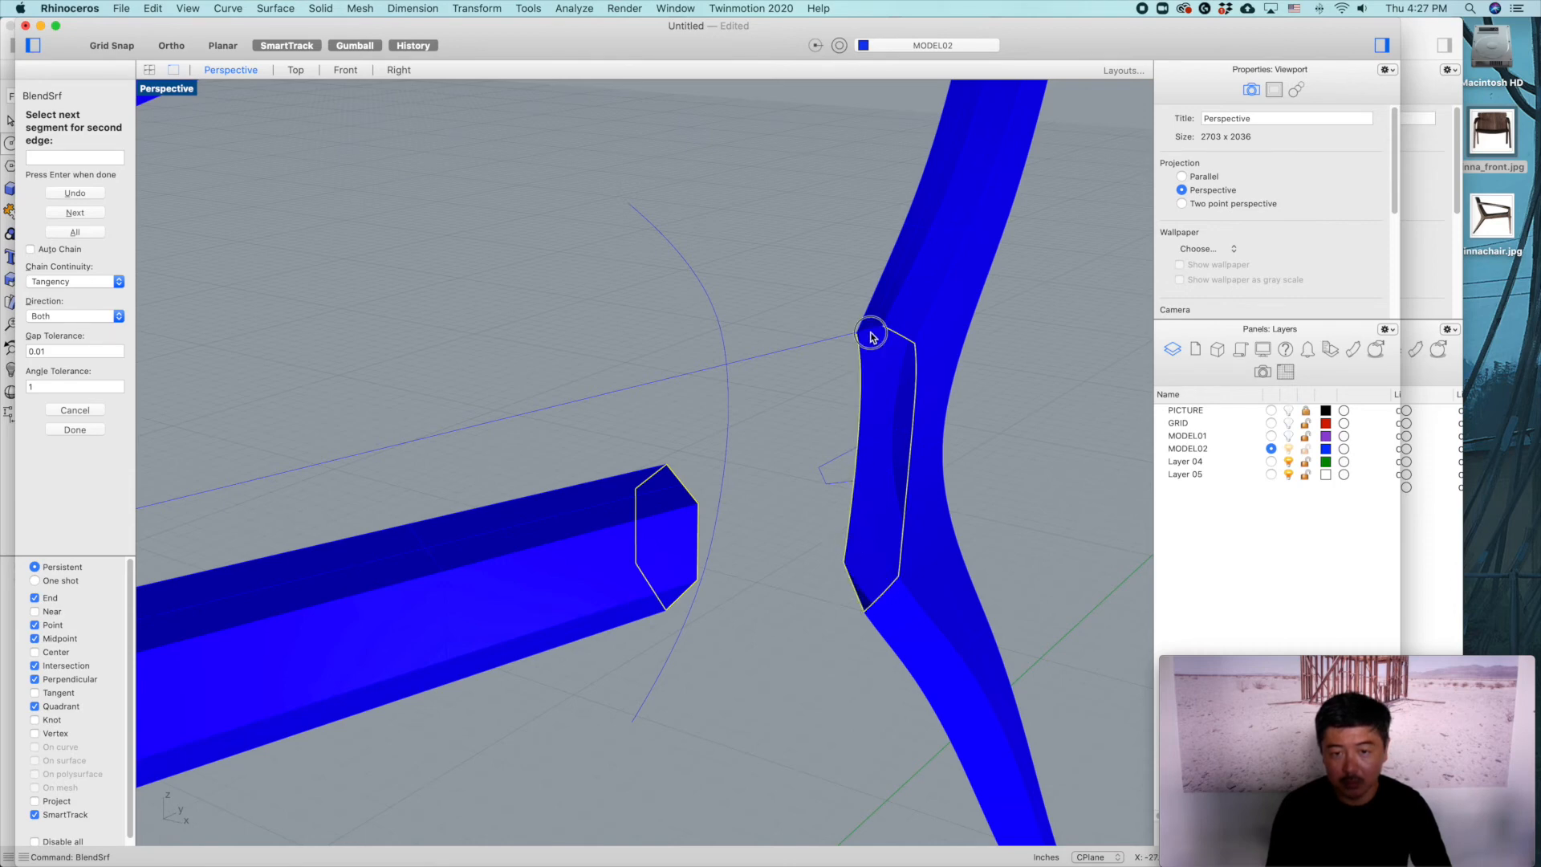
{"action": "key", "text": "Return"}
Step: Align the seam points at the lower corners of the rail's rear end and the rear leg's notch, and accept them
{"action": "right_click_drag", "start_coordinate": [791, 537], "coordinate": [558, 505]}
{"action": "left_click_drag", "start_coordinate": [554, 516], "coordinate": [546, 531]}
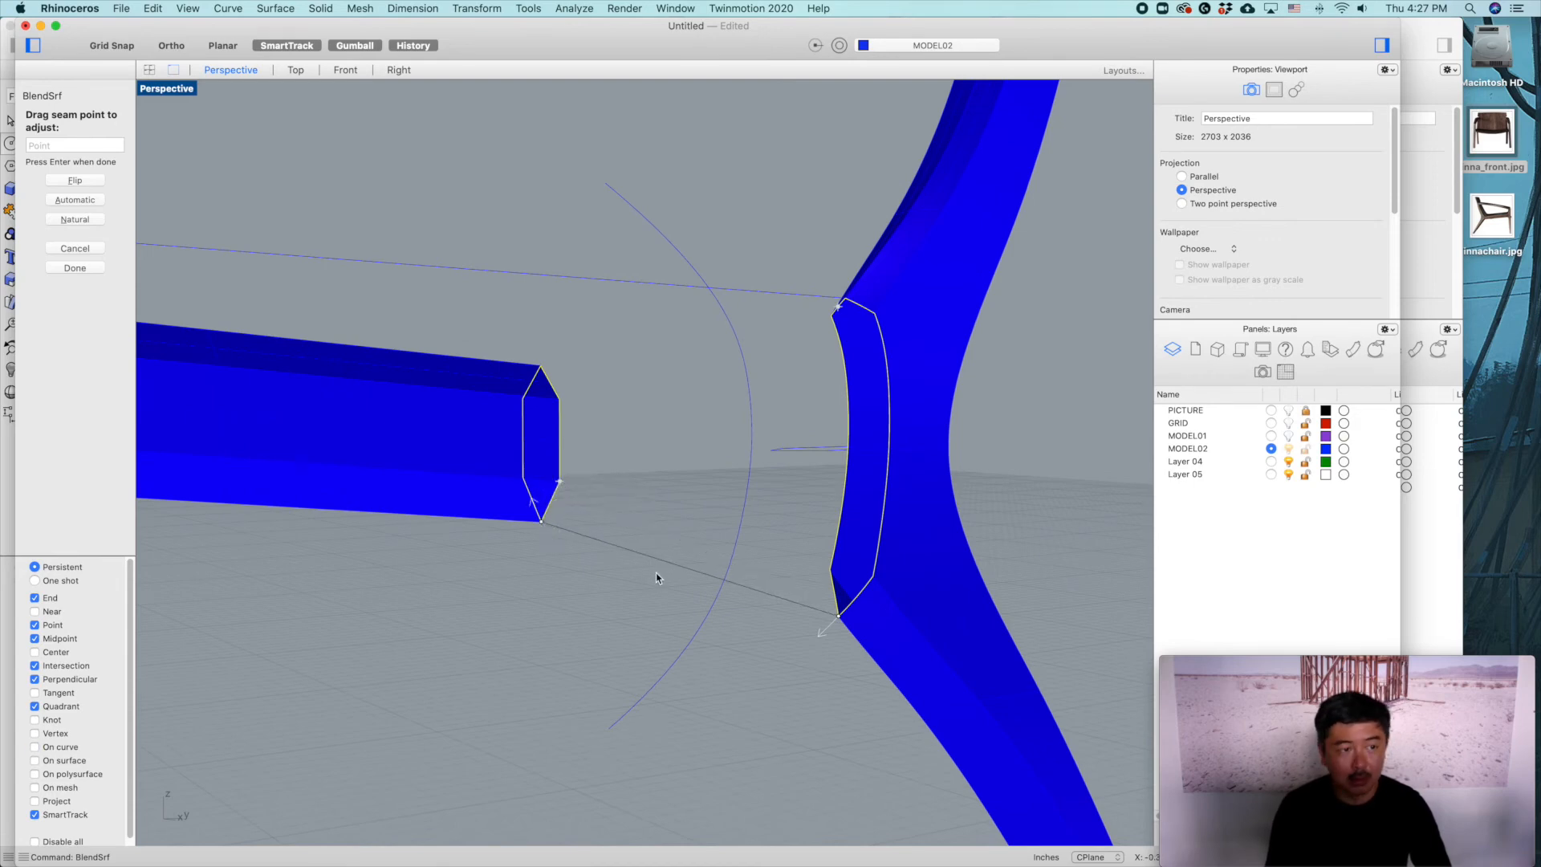
{"action": "key", "text": "Return"}
Step: Try Position continuity at the rail and Curvature at the rear leg, with blend shape values of 0.697 and 0.423
{"action": "right_click_drag", "start_coordinate": [936, 551], "coordinate": [898, 547]}
{"action": "left_click_drag", "start_coordinate": [1133, 62], "coordinate": [744, 238]}
{"action": "left_click_drag", "start_coordinate": [784, 174], "coordinate": [990, 263]}
{"action": "left_click", "coordinate": [959, 336]}
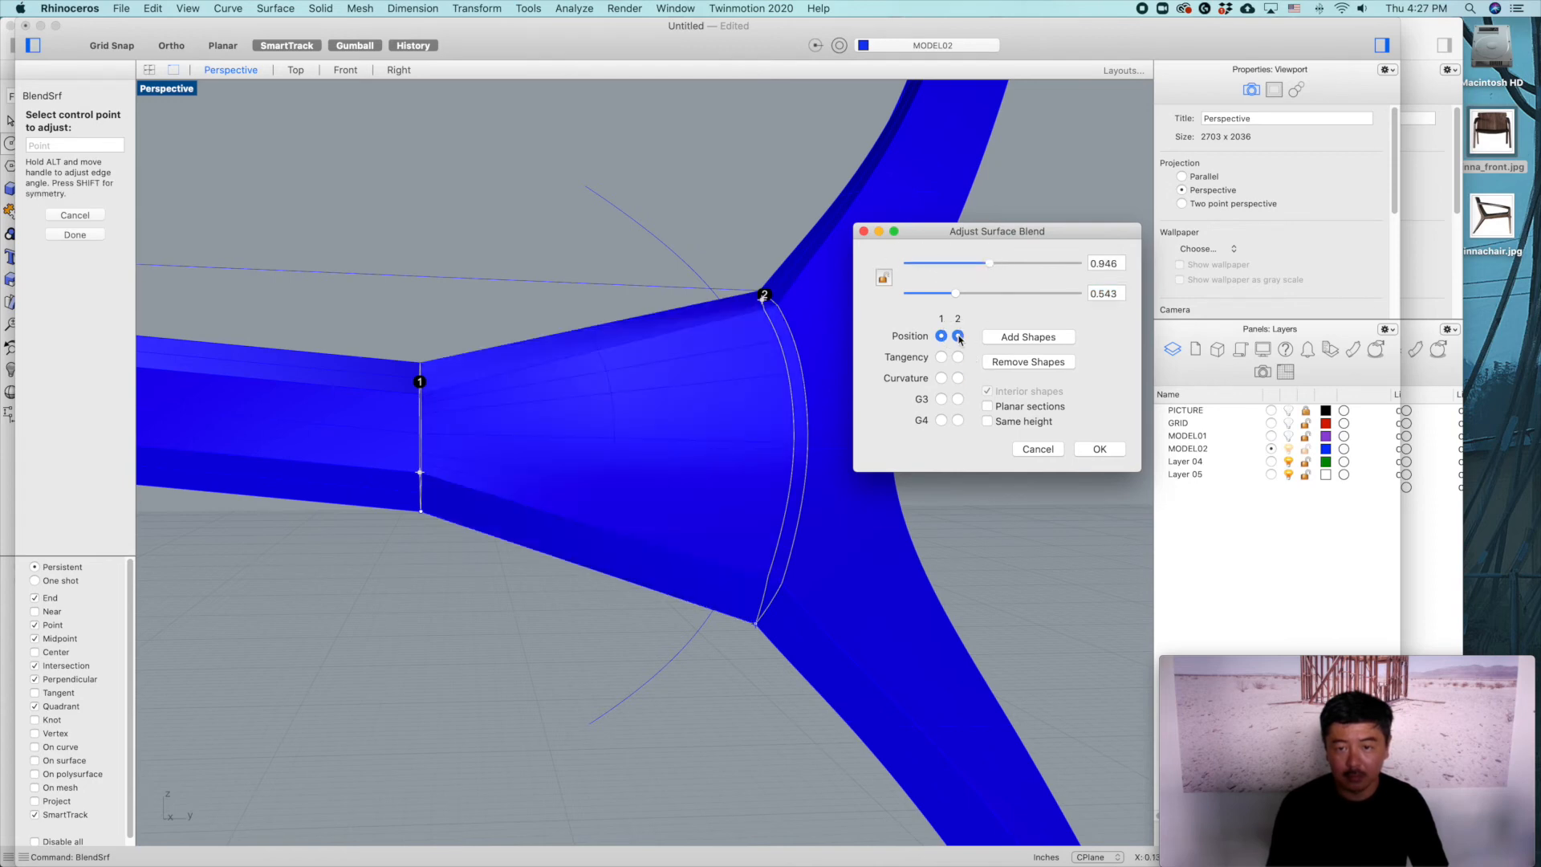
{"action": "mouse_move", "coordinate": [990, 264]}
{"action": "left_mouse_down"}
{"action": "mouse_move", "coordinate": [1016, 267]}
{"action": "mouse_move", "coordinate": [922, 267]}
{"action": "mouse_move", "coordinate": [1014, 265]}
{"action": "left_mouse_up"}
{"action": "left_click", "coordinate": [958, 378]}
{"action": "mouse_move", "coordinate": [960, 295]}
{"action": "left_mouse_down"}
{"action": "mouse_move", "coordinate": [979, 293]}
{"action": "mouse_move", "coordinate": [950, 266]}
{"action": "mouse_move", "coordinate": [905, 263]}
{"action": "mouse_move", "coordinate": [1072, 269]}
{"action": "mouse_move", "coordinate": [970, 263]}
{"action": "mouse_move", "coordinate": [1004, 295]}
{"action": "mouse_move", "coordinate": [940, 293]}
{"action": "left_mouse_up"}
{"action": "right_click_drag", "start_coordinate": [794, 401], "coordinate": [731, 330]}
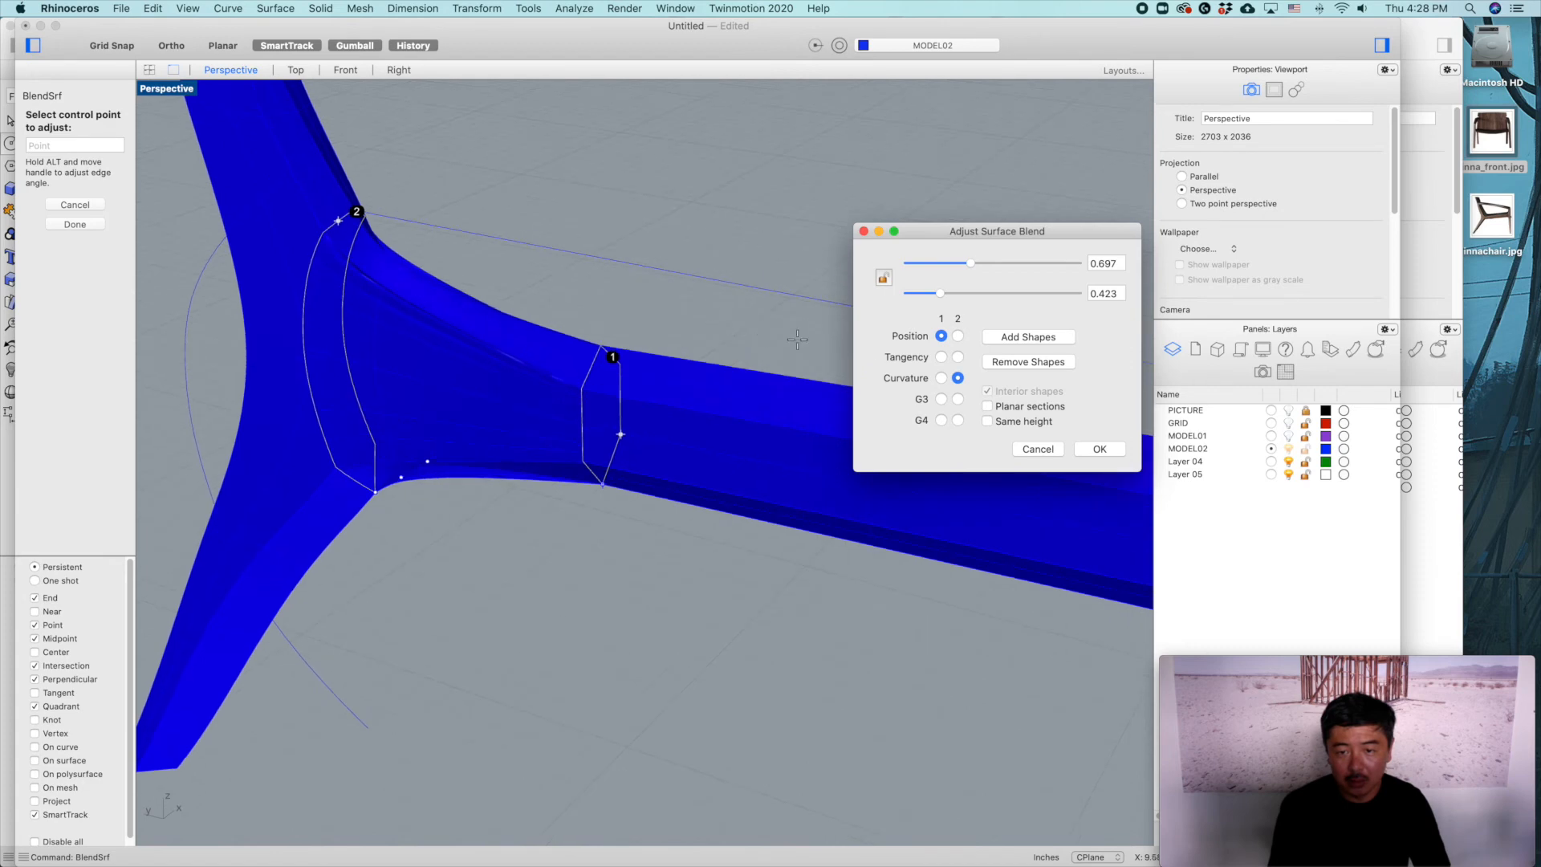
Step: Create the rear blend with Tangency continuity at both ends and shape values of 0.279 at the rail and 1.028 at the leg
{"action": "left_click", "coordinate": [958, 357]}
{"action": "right_click_drag", "start_coordinate": [803, 371], "coordinate": [677, 420]}
{"action": "left_click_drag", "start_coordinate": [972, 264], "coordinate": [913, 264]}
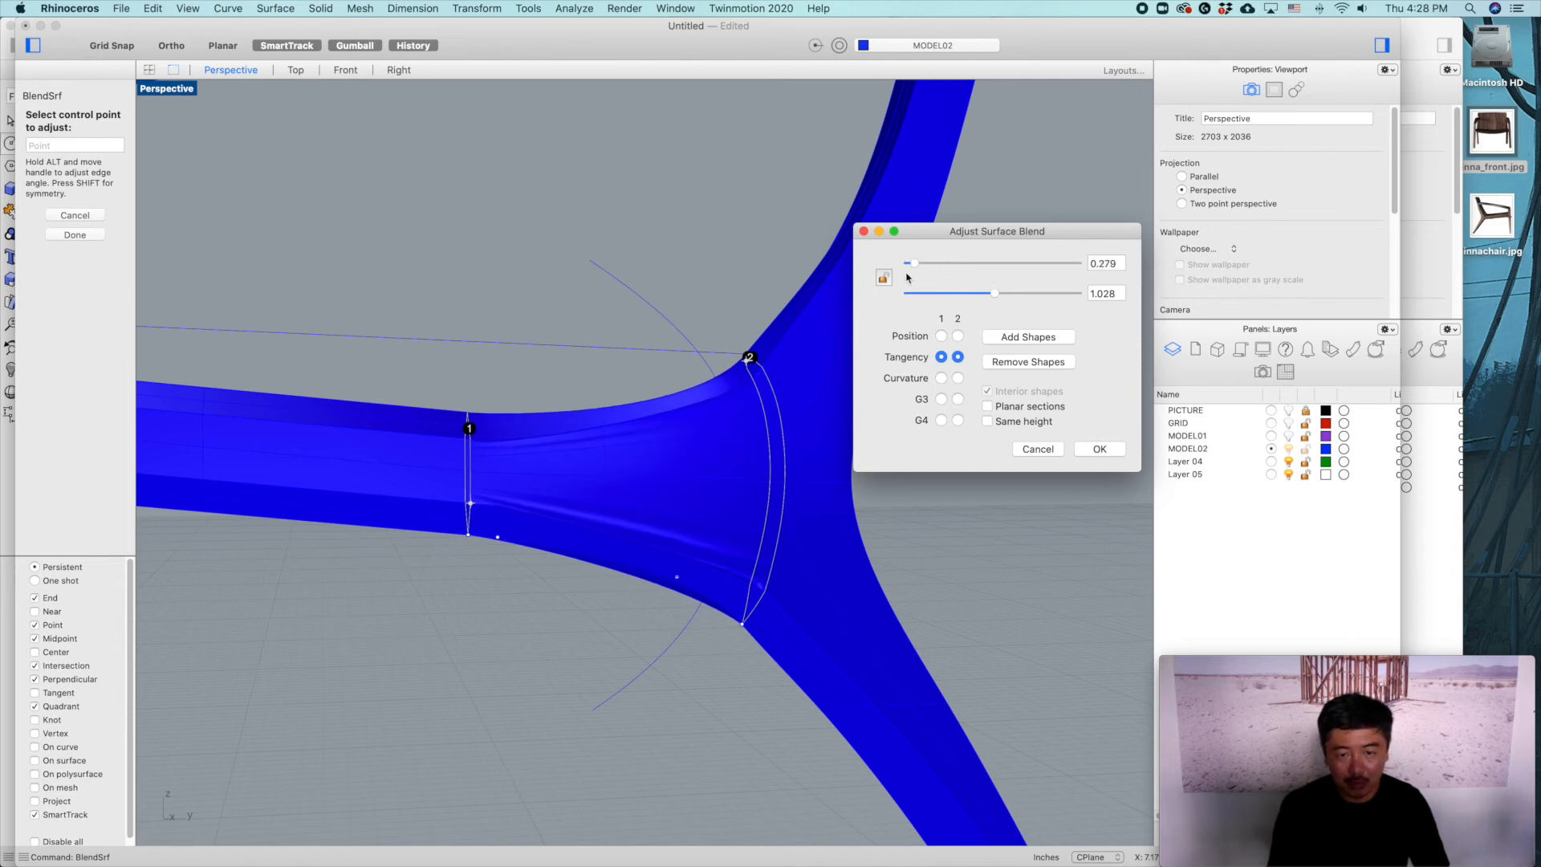
{"action": "right_click_drag", "start_coordinate": [614, 439], "coordinate": [647, 516]}
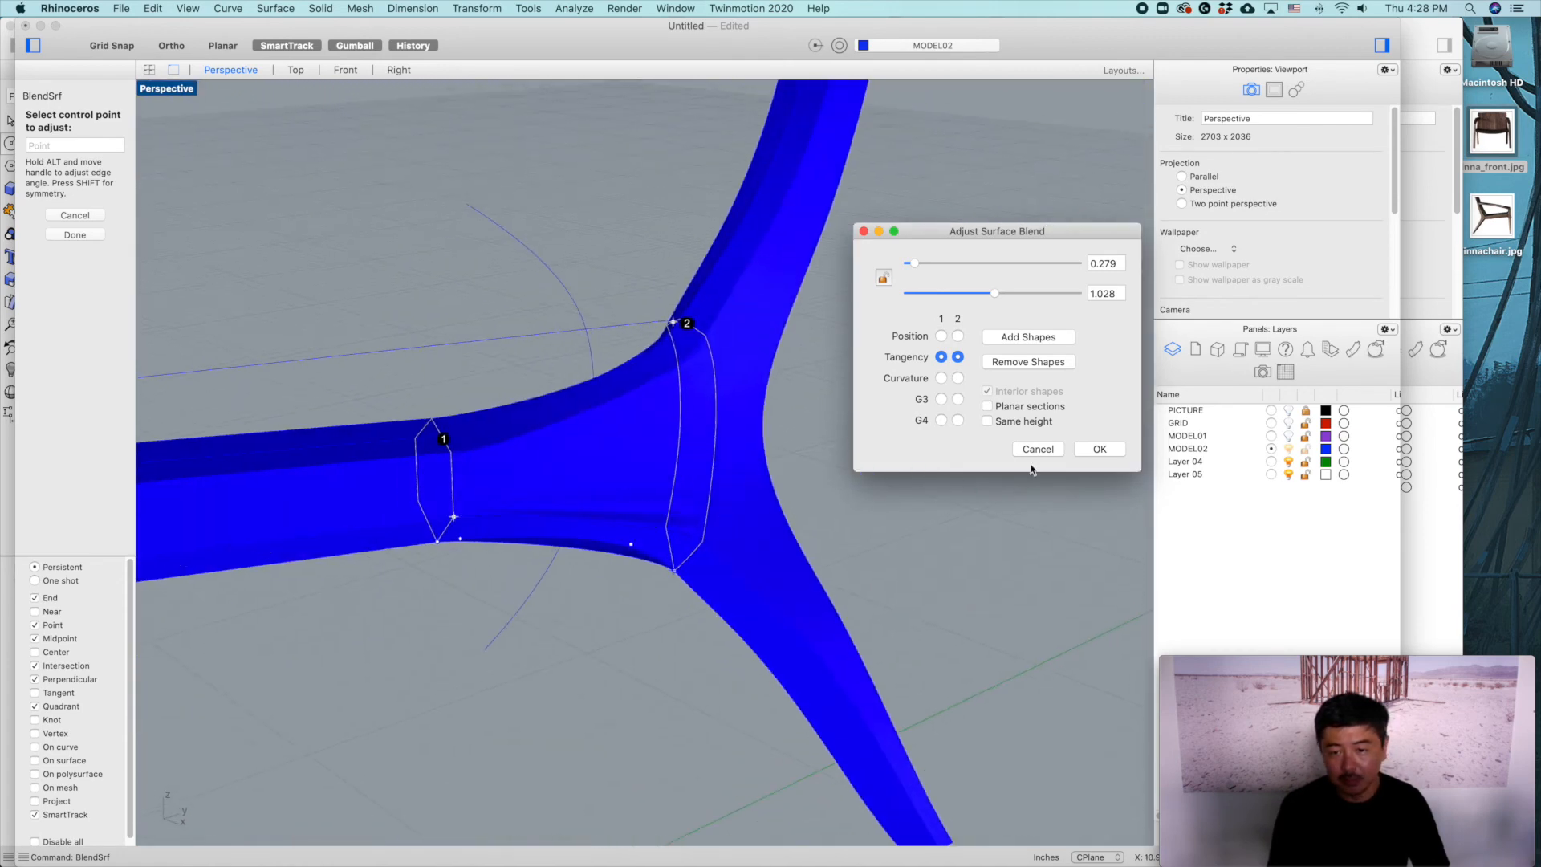
{"action": "left_click", "coordinate": [989, 406]}
{"action": "left_click", "coordinate": [1015, 407]}
{"action": "left_click", "coordinate": [1040, 407]}
{"action": "left_click", "coordinate": [1038, 406]}
{"action": "left_click", "coordinate": [1100, 448]}
Step: Delete the blend surface between the rail and the rear leg
{"action": "right_click_drag", "start_coordinate": [783, 485], "coordinate": [561, 540]}
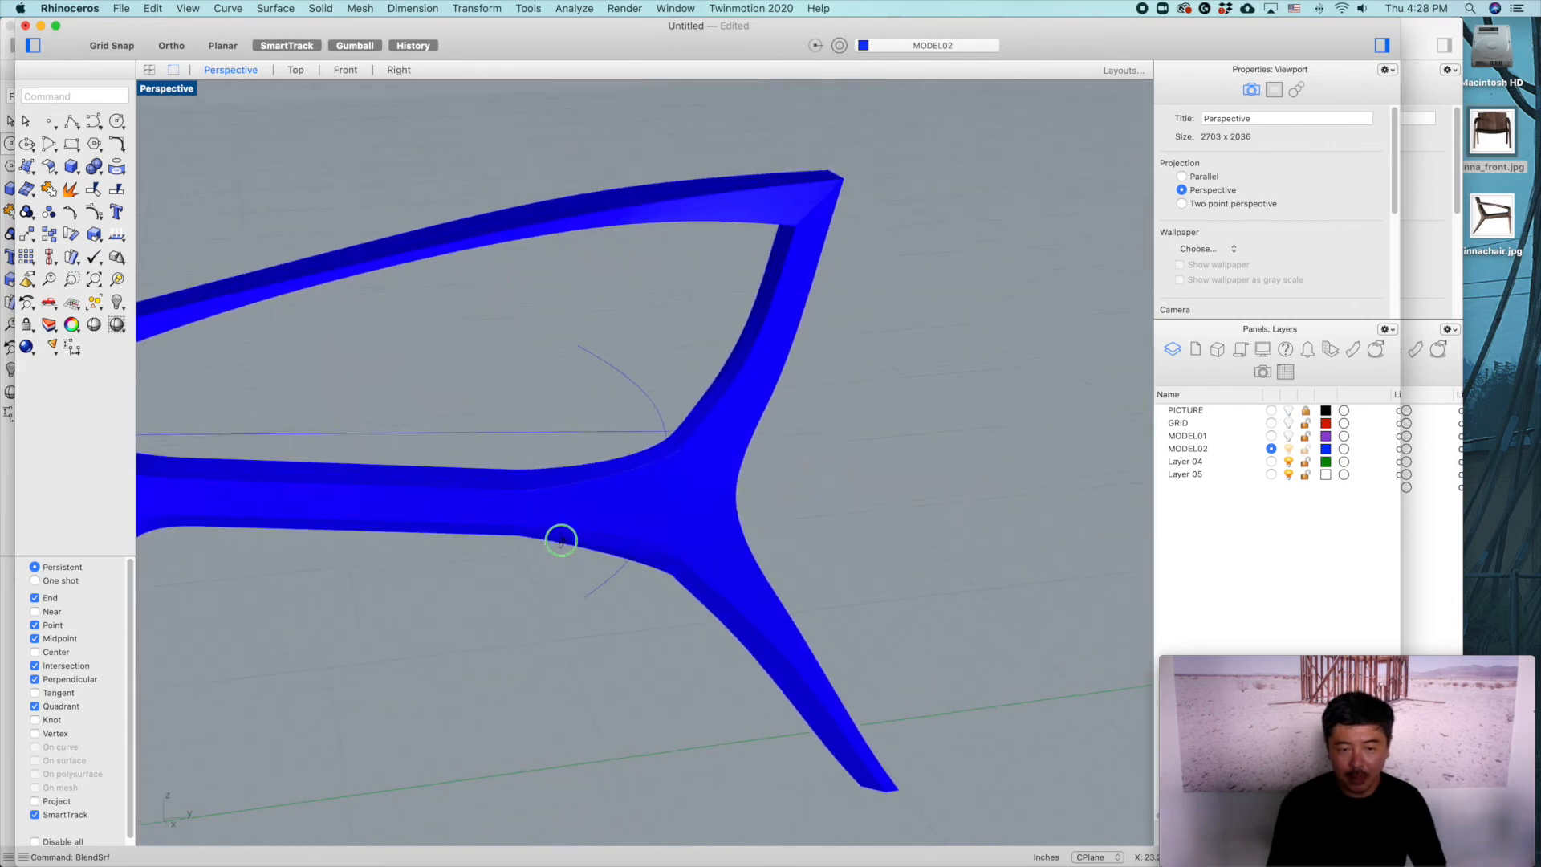
{"action": "left_click", "coordinate": [604, 511]}
{"action": "key", "text": "Delete"}
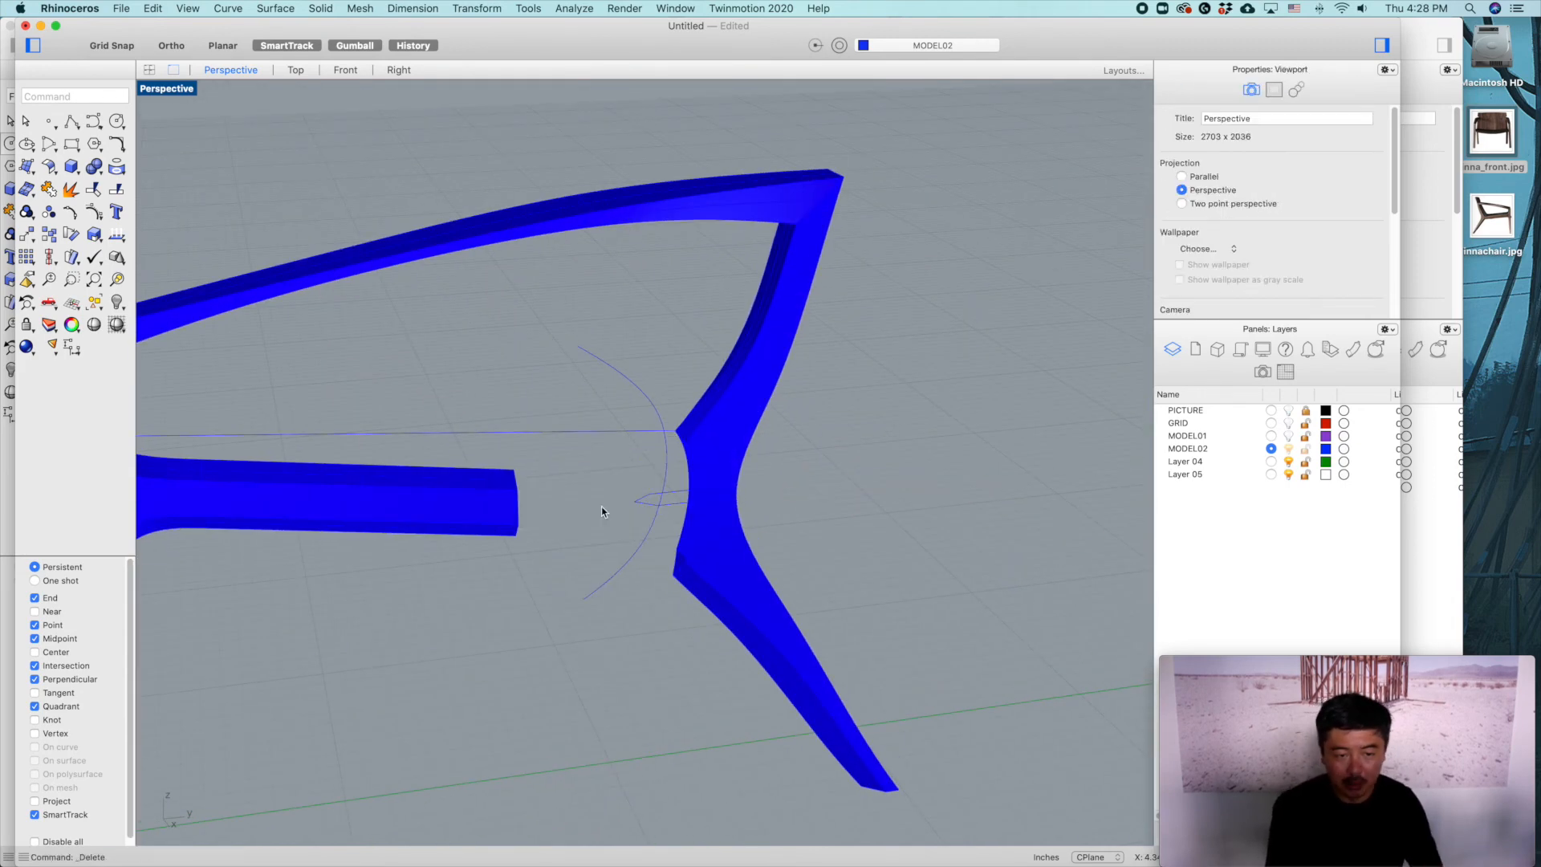
Step: Start a BlendSrf between the rail and rear leg, chaining the edges around the rail's open rear end as the first edge
{"action": "type", "text": "blendsrf"}
{"action": "key", "text": "Return"}
{"action": "right_click_drag", "start_coordinate": [613, 489], "coordinate": [559, 489]}
{"action": "scroll", "coordinate": [498, 466], "scroll_direction": "up", "scroll_amount": 3}
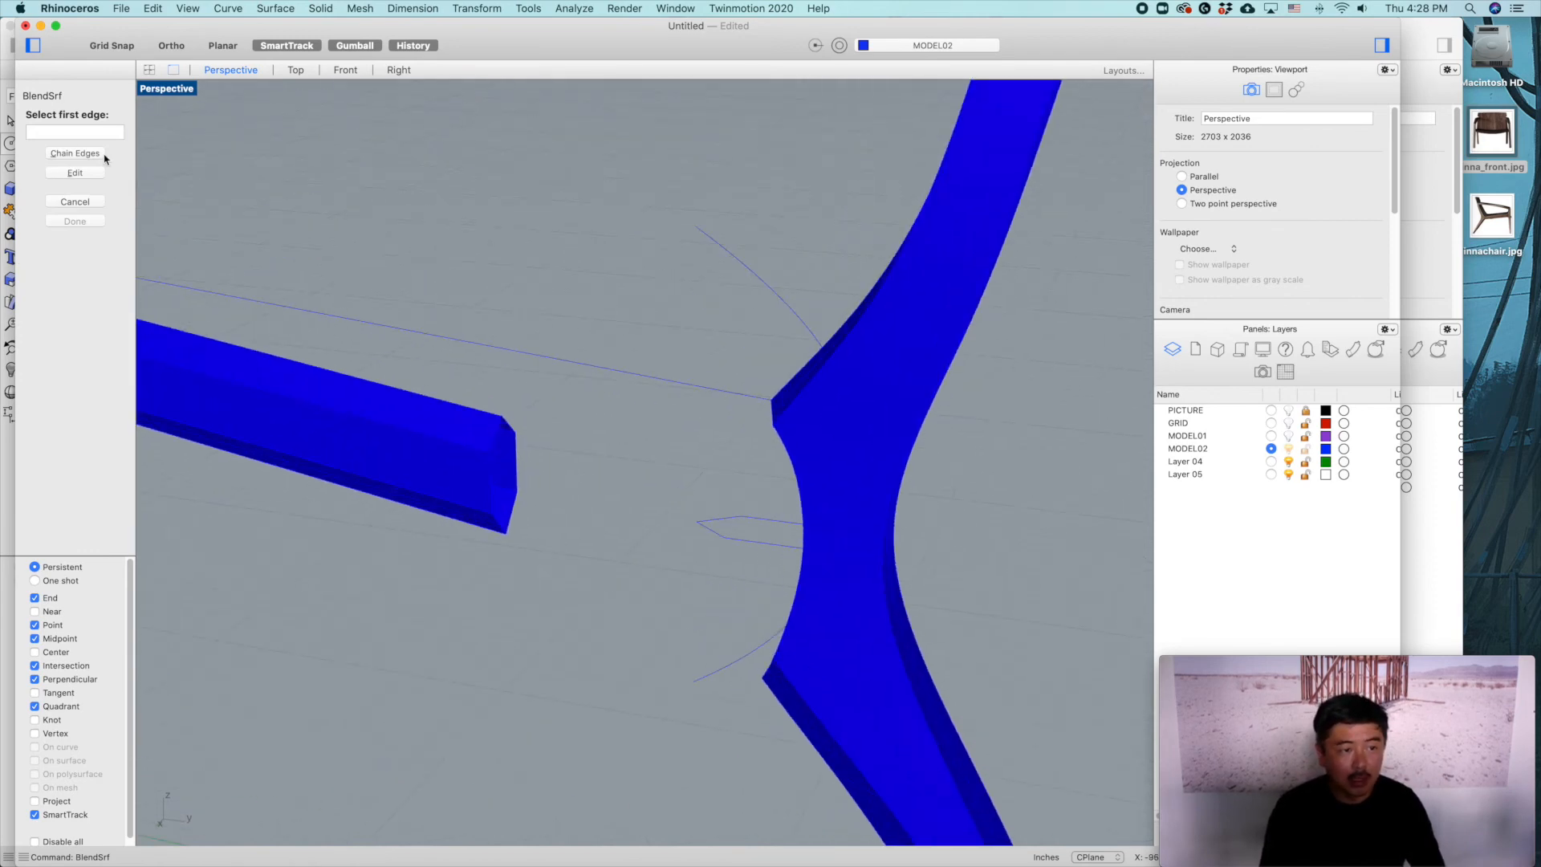
{"action": "left_click", "coordinate": [75, 152]}
{"action": "left_click", "coordinate": [495, 433]}
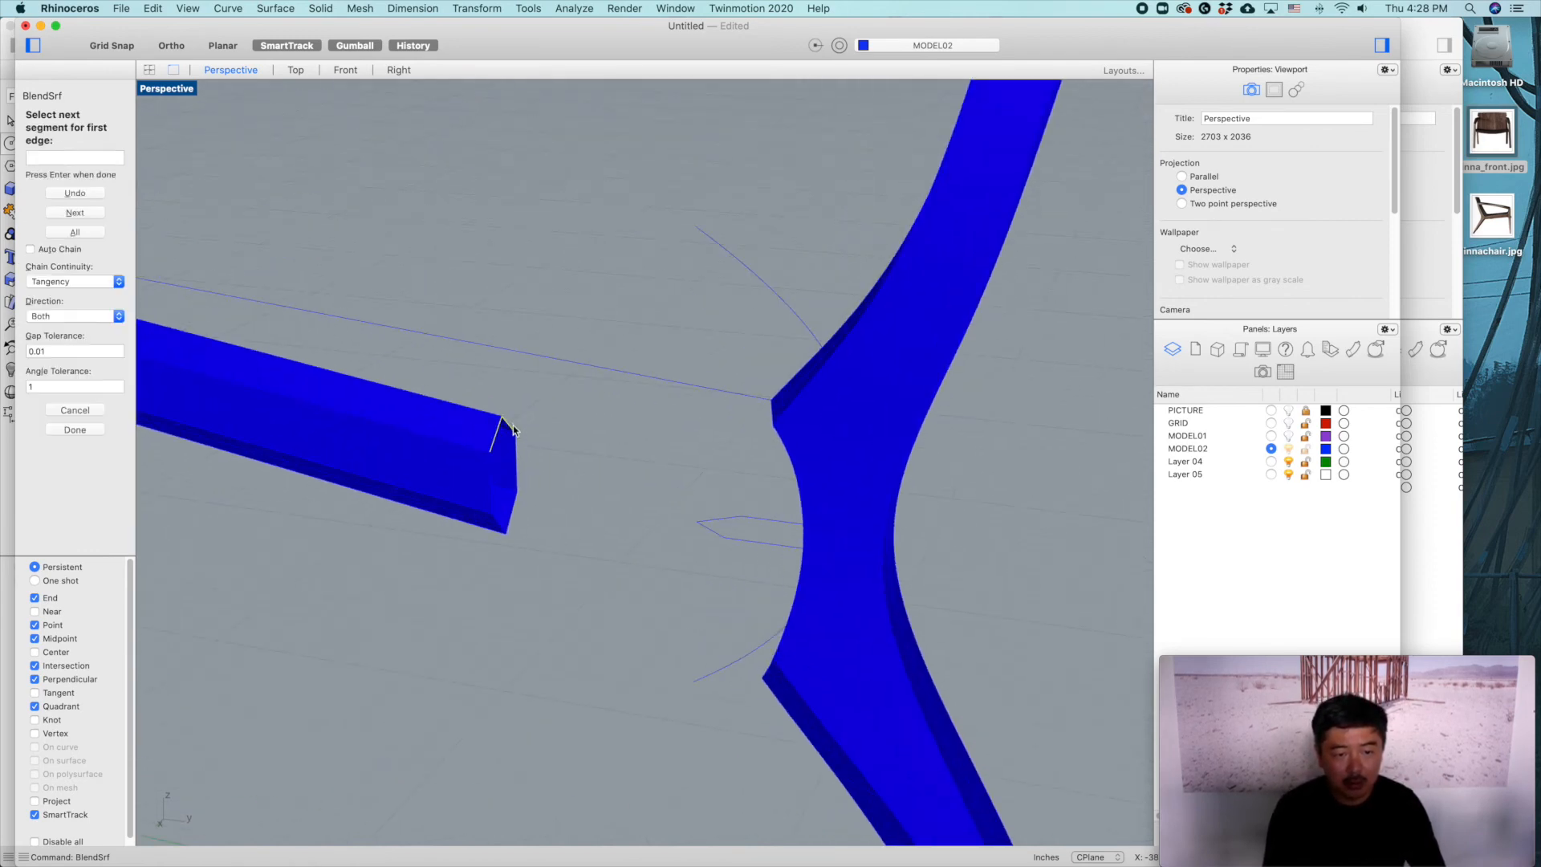
{"action": "left_click", "coordinate": [509, 519]}
{"action": "left_click", "coordinate": [500, 526]}
{"action": "left_click", "coordinate": [492, 499]}
Step: Chain the edges around the rear leg's notch opening as the blend's second edge
{"action": "right_click_drag", "start_coordinate": [560, 505], "coordinate": [698, 513]}
{"action": "left_click", "coordinate": [772, 348]}
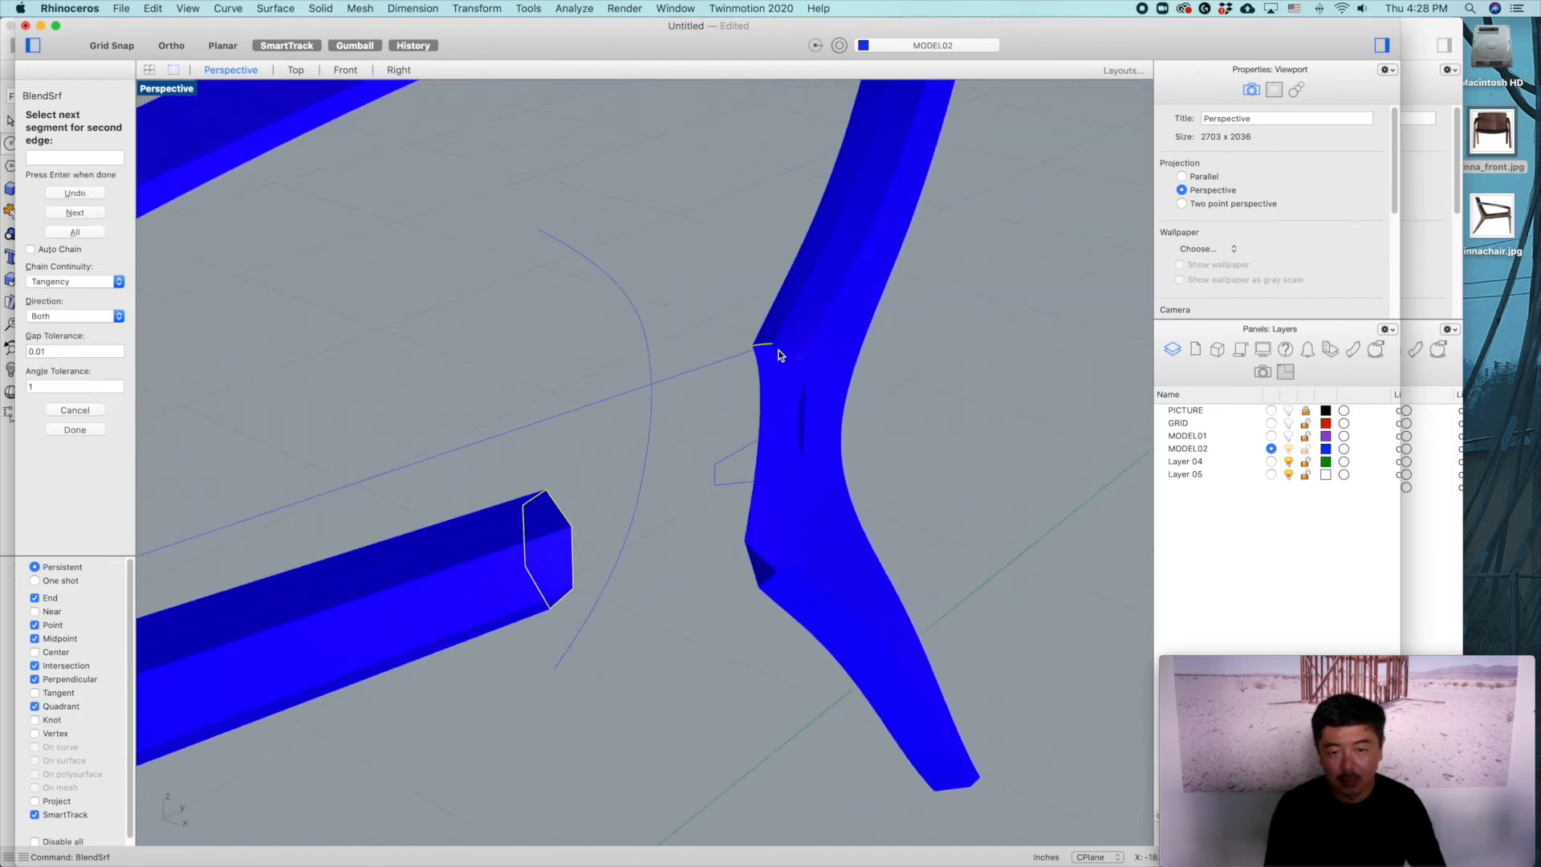
{"action": "left_click", "coordinate": [803, 390]}
{"action": "left_click", "coordinate": [768, 572]}
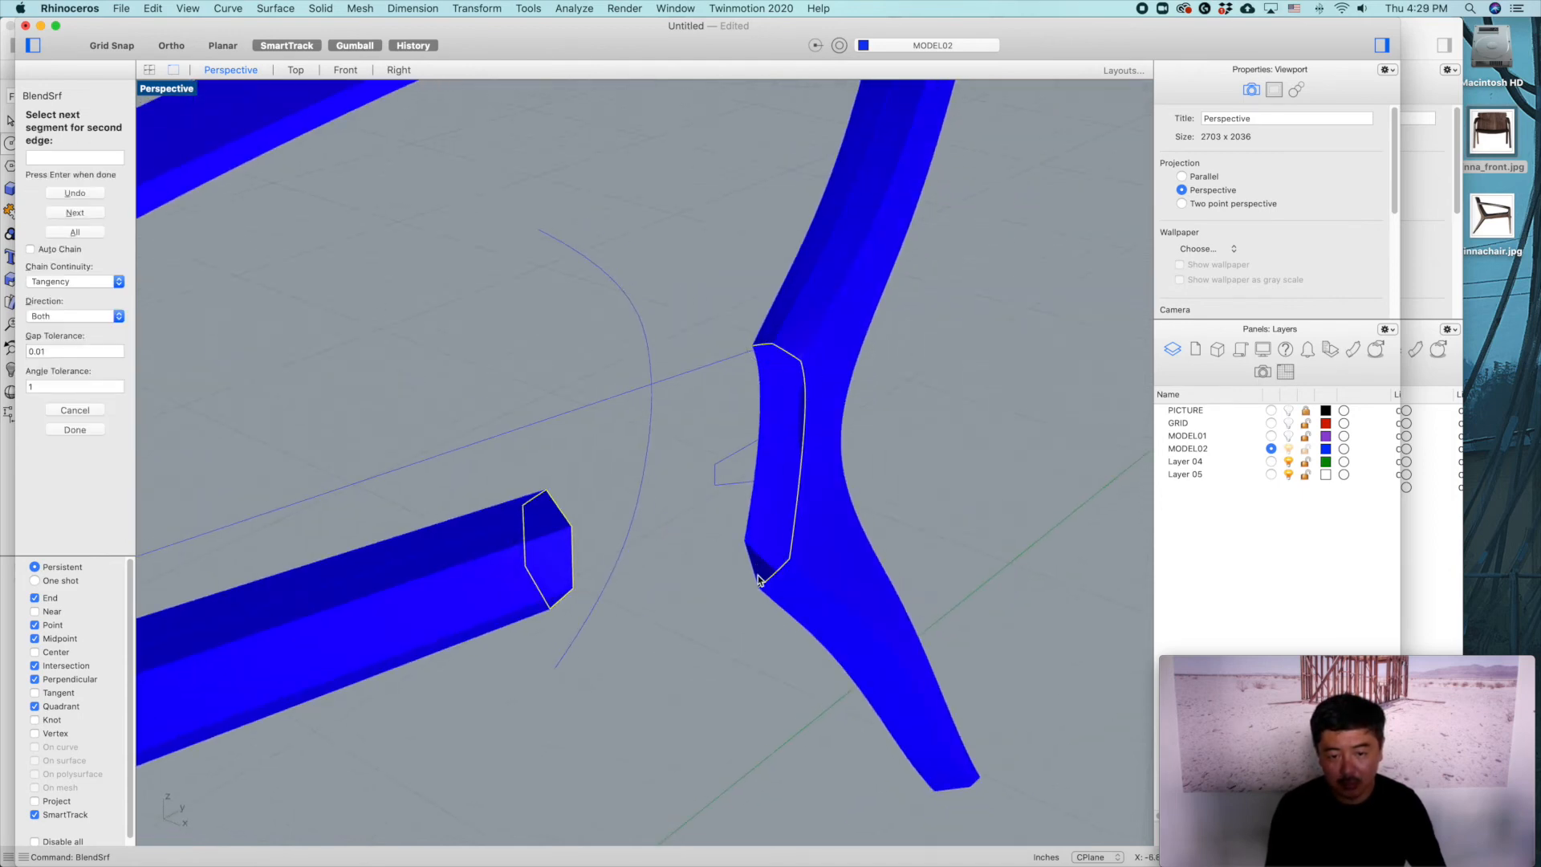
{"action": "left_click", "coordinate": [753, 526]}
Step: Move the rear leg's seam point to the lower corner of the notch matching the rail's seam, and accept the seams
{"action": "right_click_drag", "start_coordinate": [816, 592], "coordinate": [530, 558]}
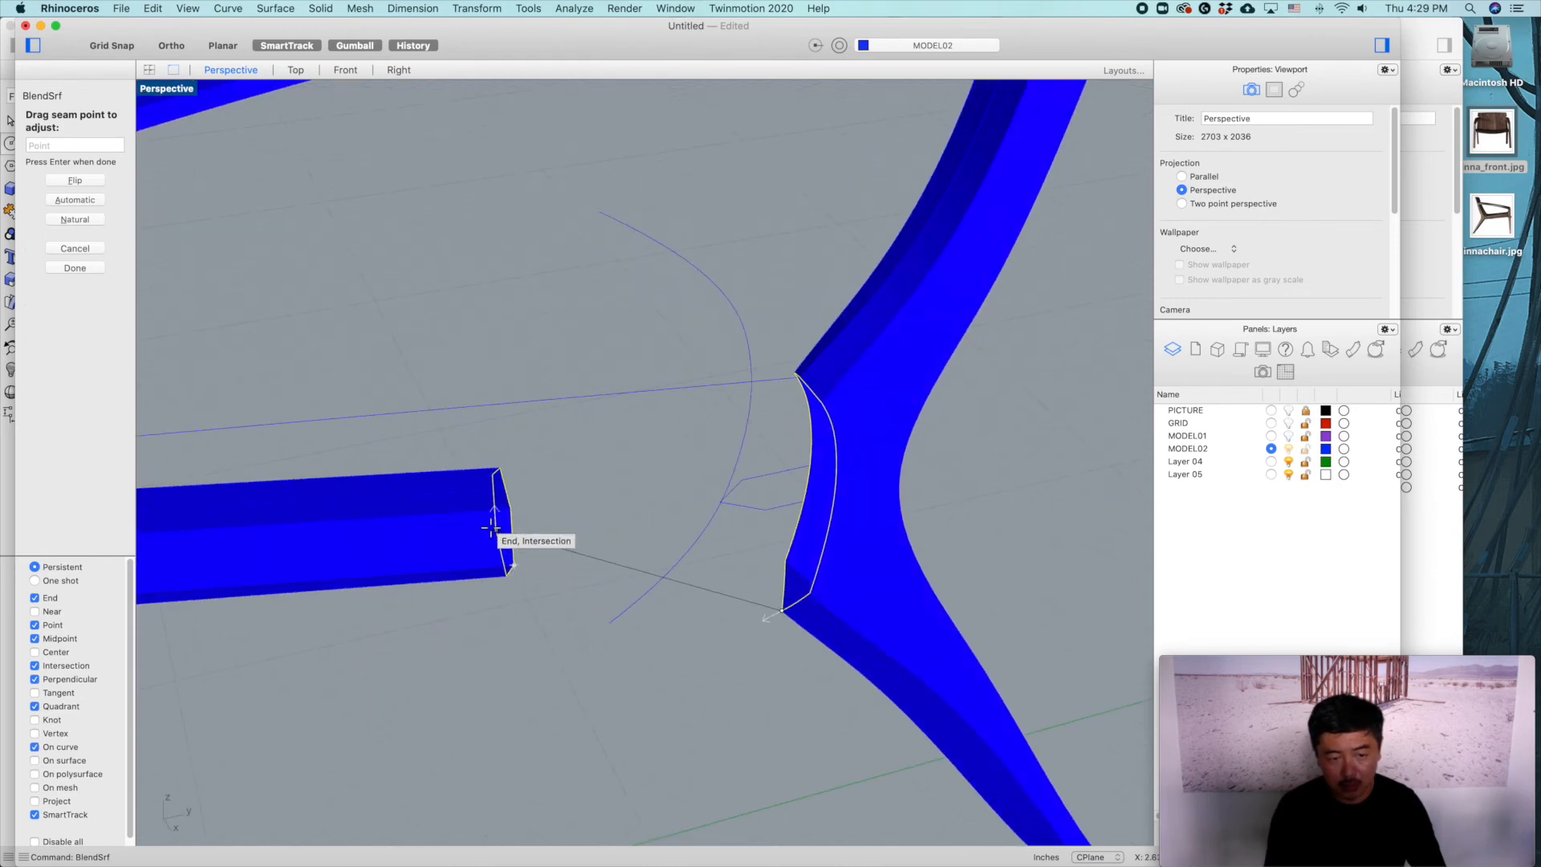
{"action": "mouse_move", "coordinate": [750, 612]}
{"action": "right_mouse_down"}
{"action": "mouse_move", "coordinate": [804, 581]}
{"action": "mouse_move", "coordinate": [773, 603]}
{"action": "right_mouse_up"}
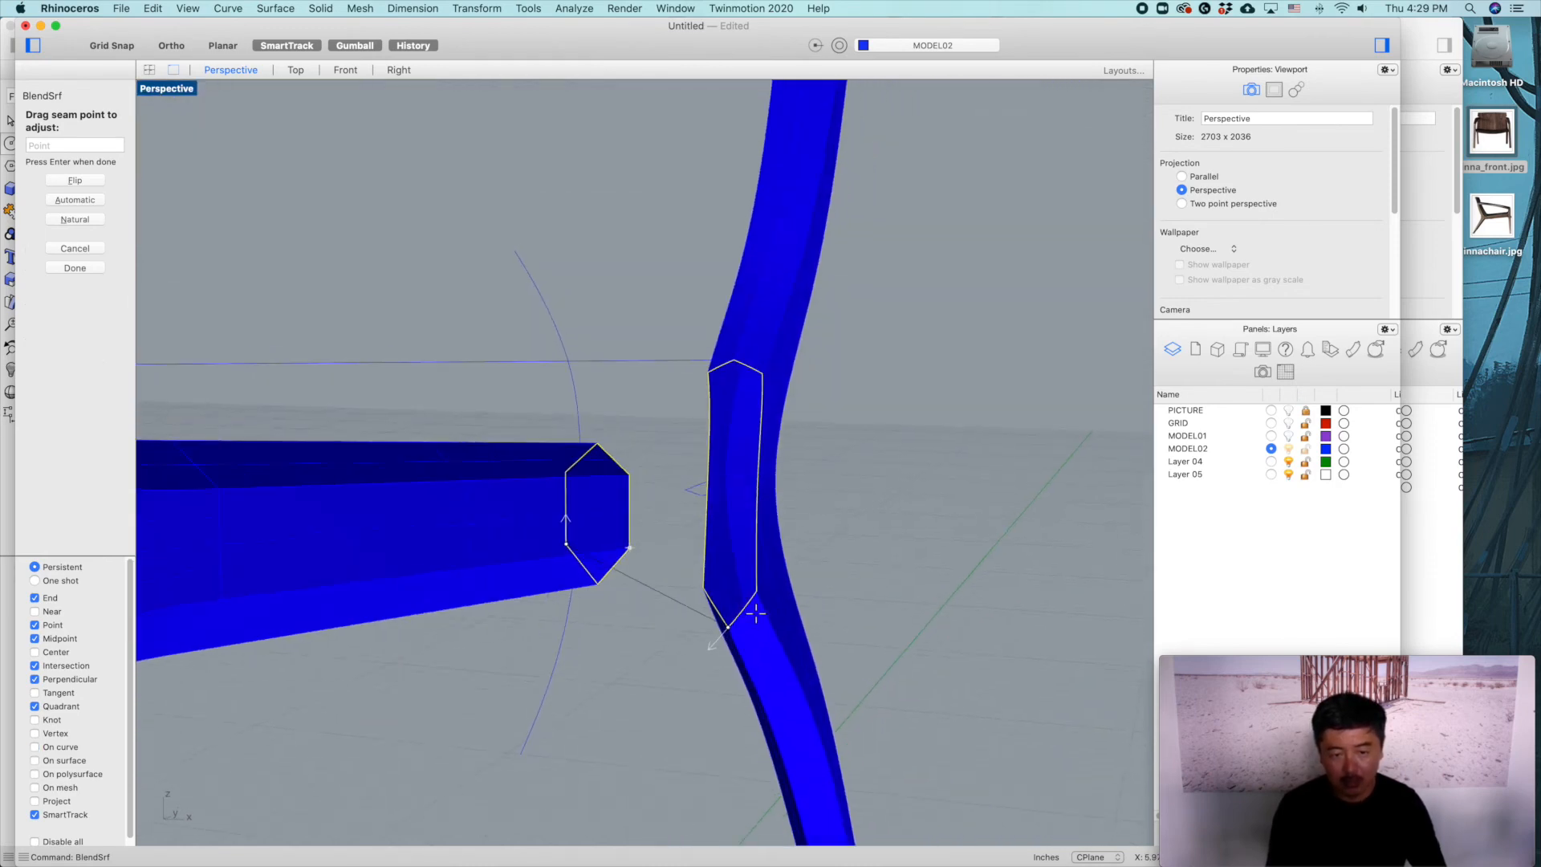
{"action": "left_click_drag", "start_coordinate": [733, 623], "coordinate": [703, 587]}
{"action": "key", "text": "Return"}
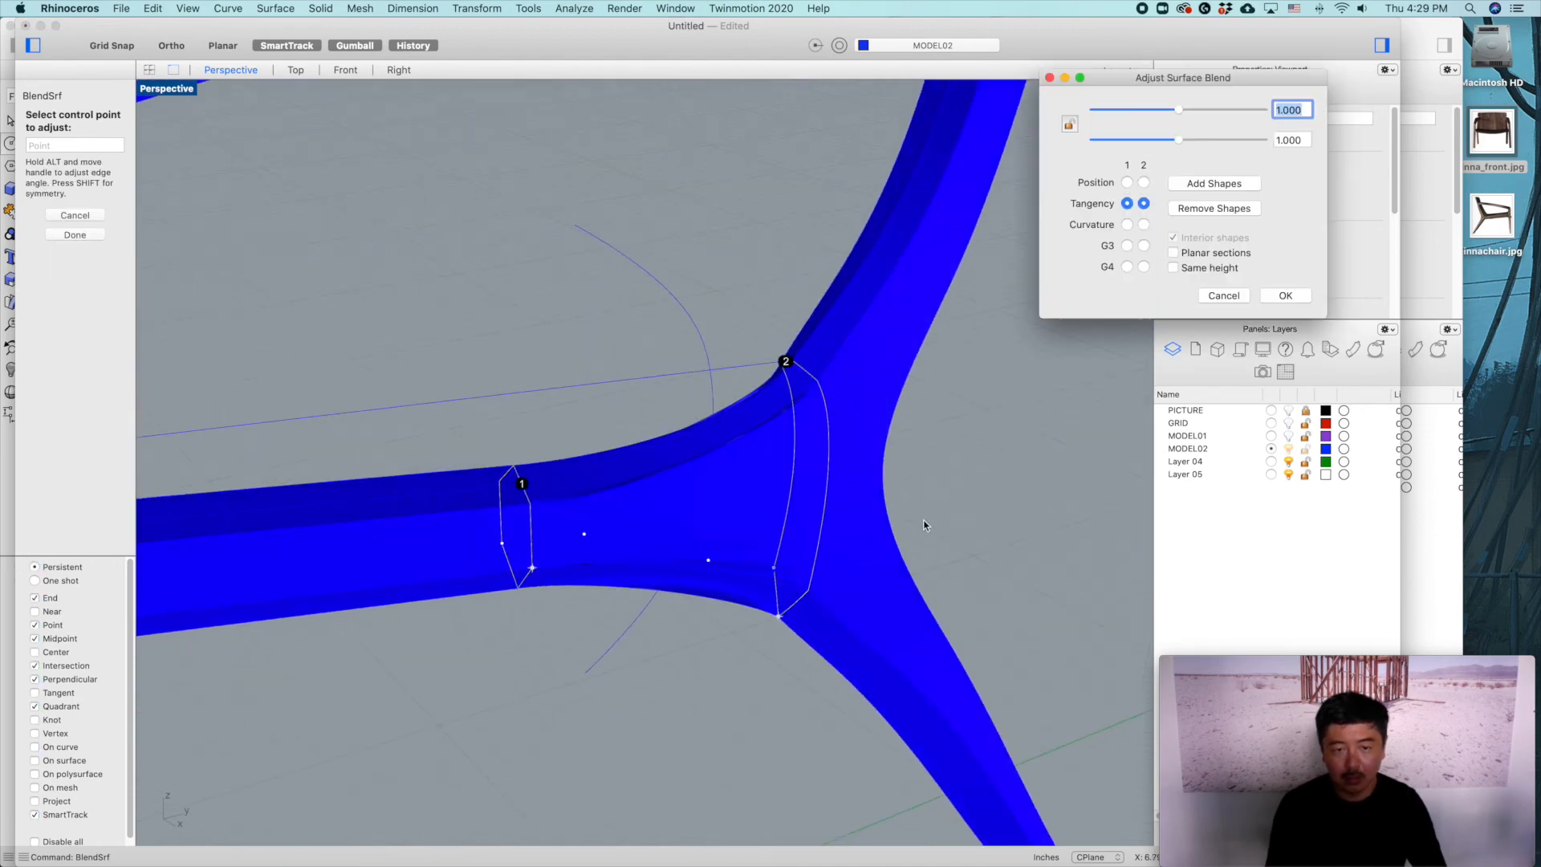
Step: Create the rear blend with Tangency at the rail, Curvature at the leg, and shape values of 1.516 and 0.349
{"action": "right_click_drag", "start_coordinate": [917, 530], "coordinate": [991, 441]}
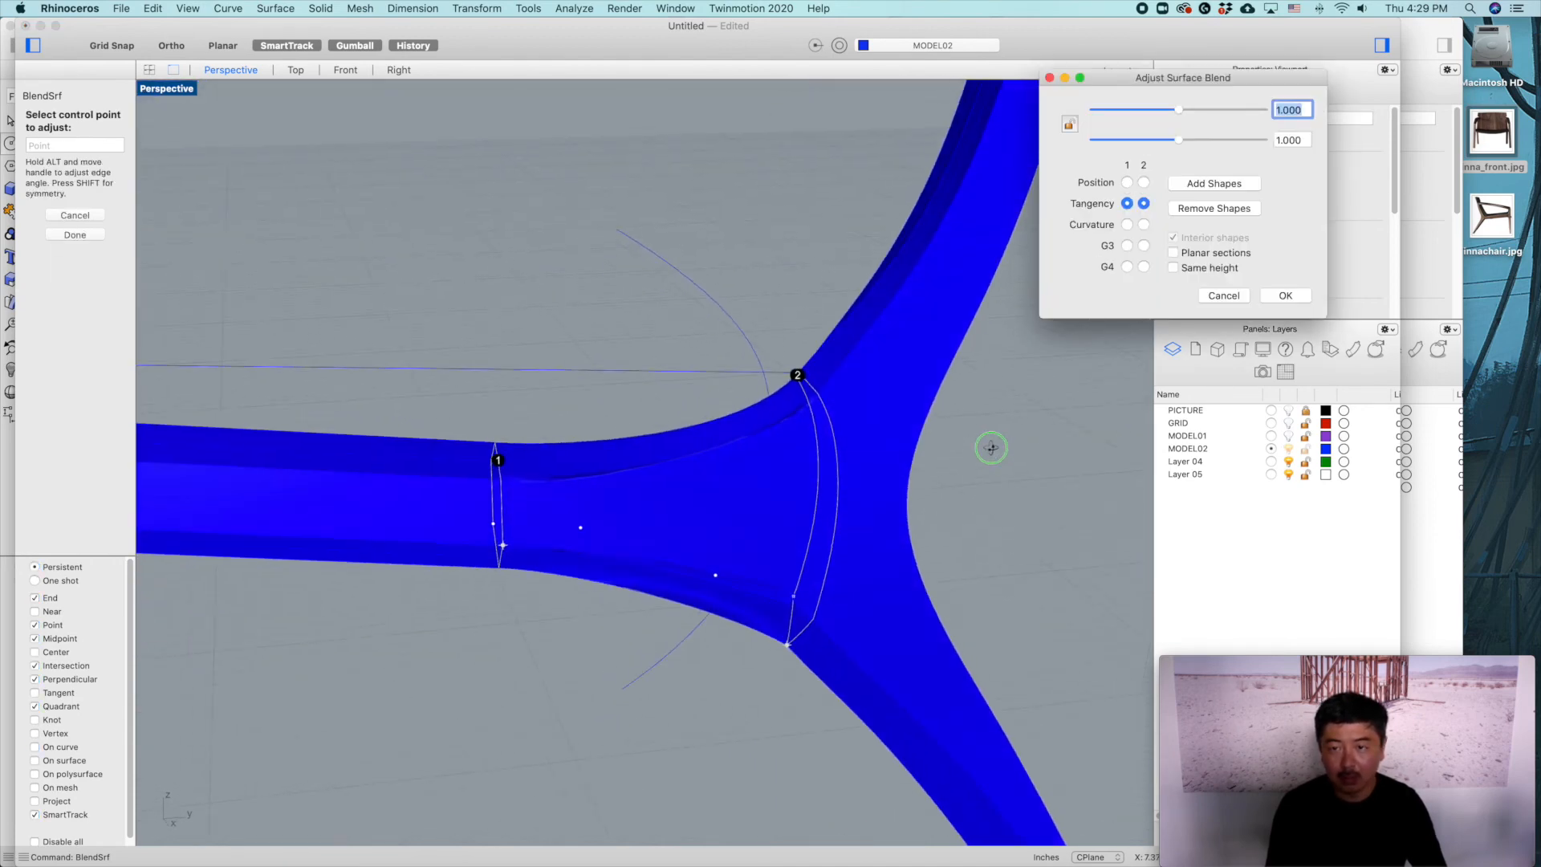
{"action": "left_click", "coordinate": [1126, 183]}
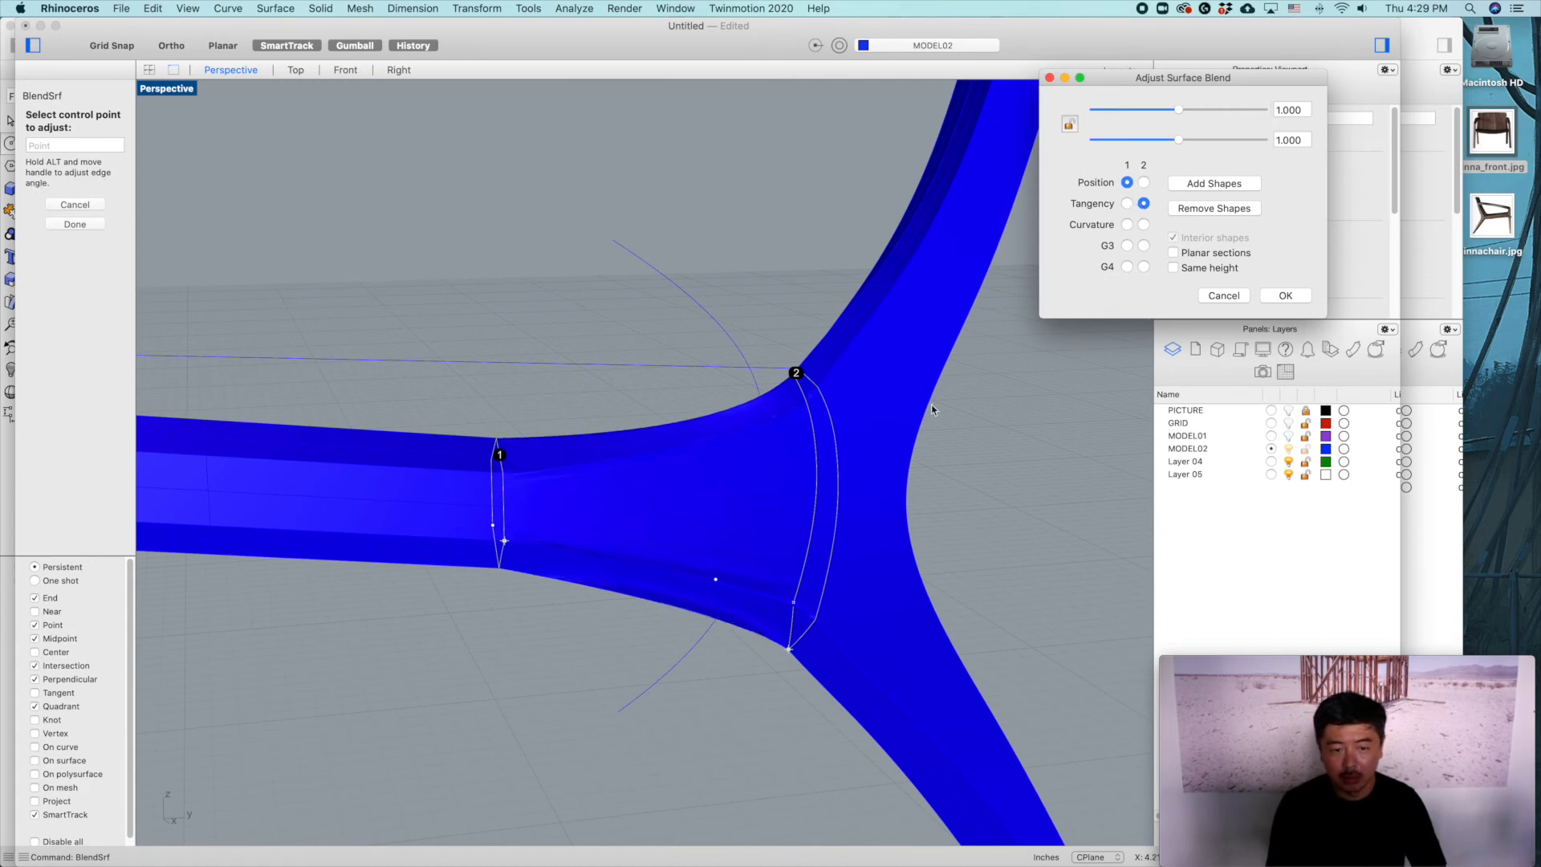
{"action": "left_click", "coordinate": [1143, 226]}
{"action": "right_click_drag", "start_coordinate": [902, 448], "coordinate": [845, 426], "text": "shift"}
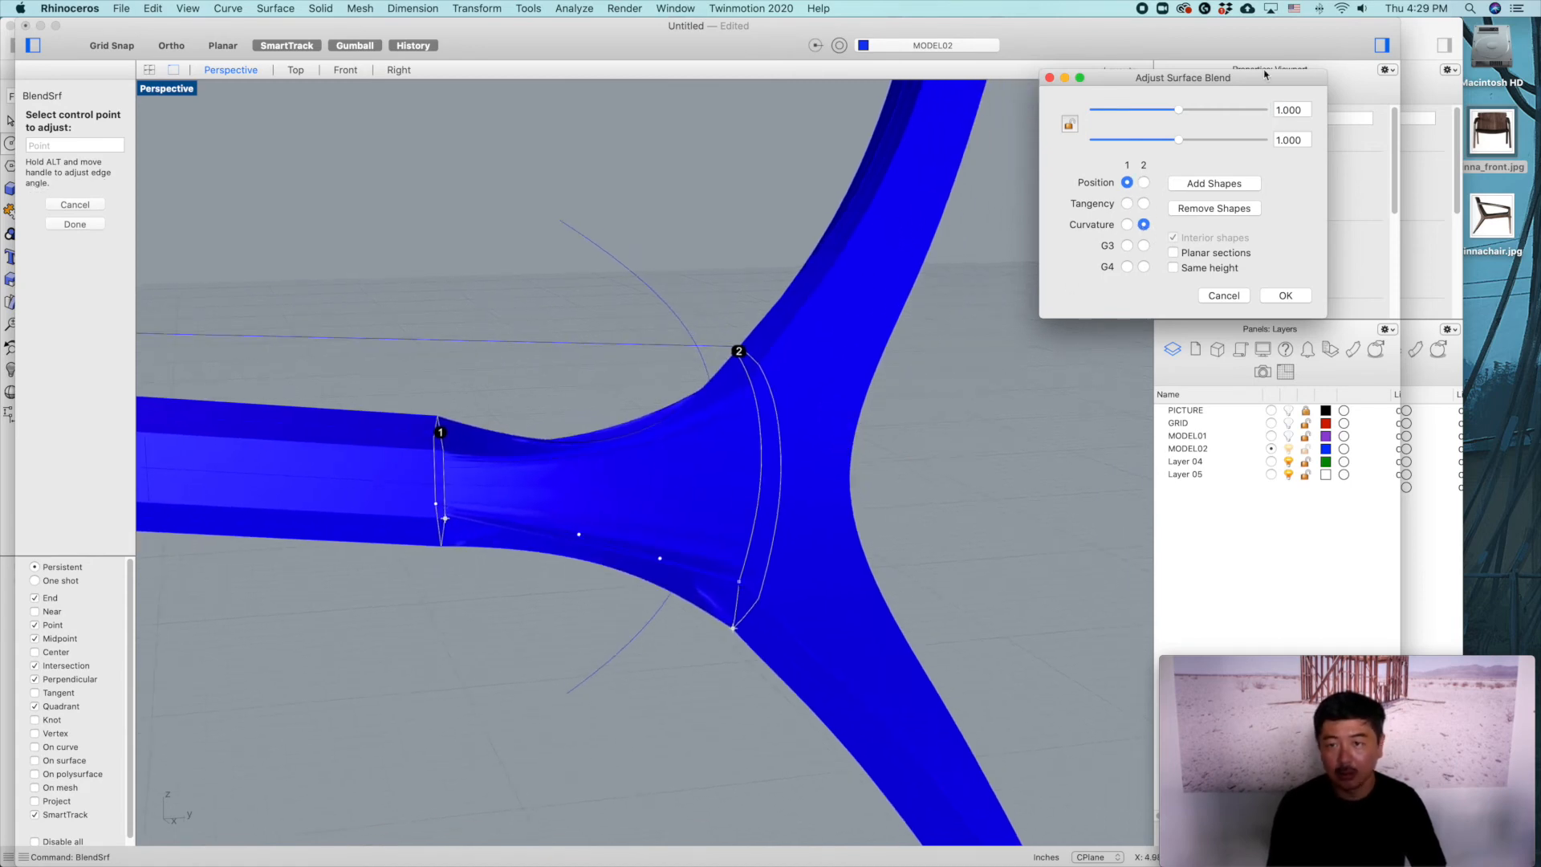
{"action": "left_click_drag", "start_coordinate": [1178, 140], "coordinate": [1205, 113]}
{"action": "left_click", "coordinate": [1128, 203]}
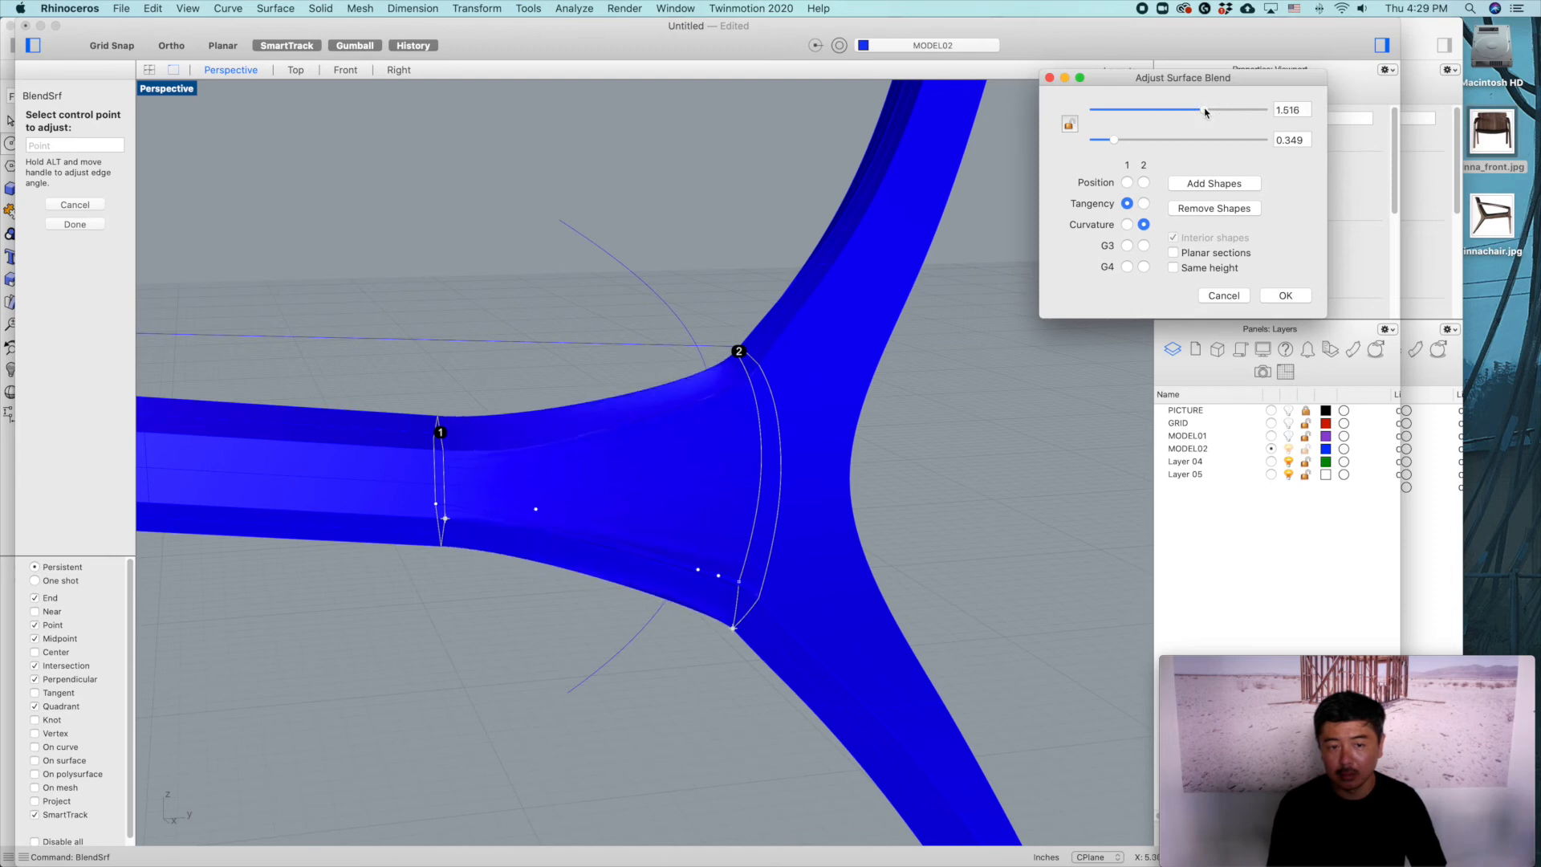
{"action": "left_click", "coordinate": [1285, 295]}
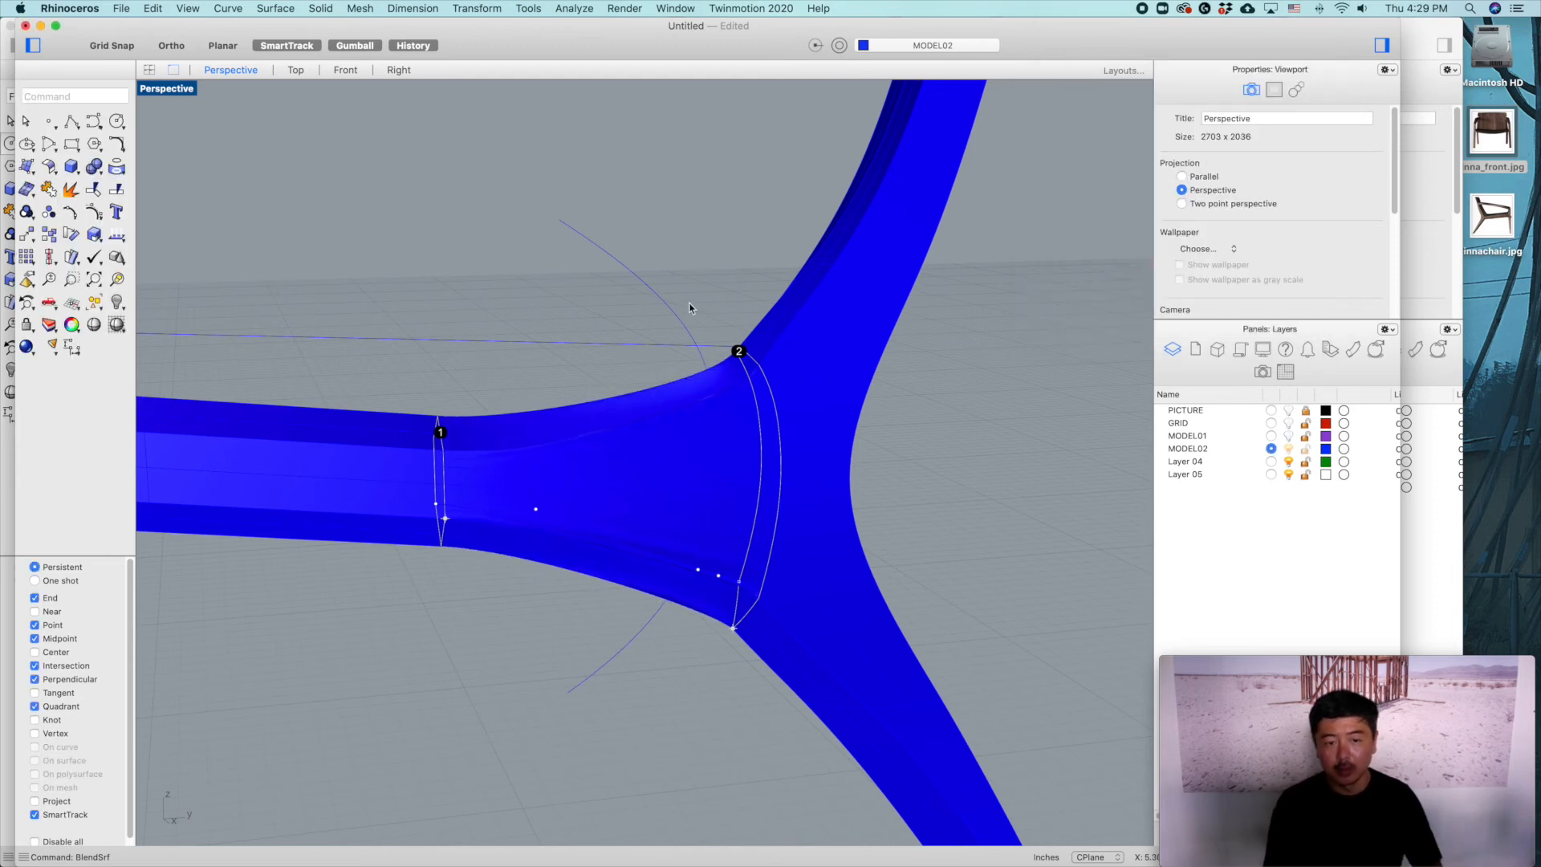
Step: Show the PICTURE layer to compare the completed side frame with the reference photos
{"action": "scroll", "coordinate": [723, 303], "scroll_direction": "down", "scroll_amount": 3}
{"action": "mouse_move", "coordinate": [722, 303]}
{"action": "right_mouse_down"}
{"action": "mouse_move", "coordinate": [715, 286]}
{"action": "mouse_move", "coordinate": [671, 289]}
{"action": "mouse_move", "coordinate": [715, 281]}
{"action": "right_mouse_up"}
{"action": "scroll", "coordinate": [715, 277], "scroll_direction": "down", "scroll_amount": 3}
{"action": "right_click_drag", "start_coordinate": [554, 330], "coordinate": [757, 349]}
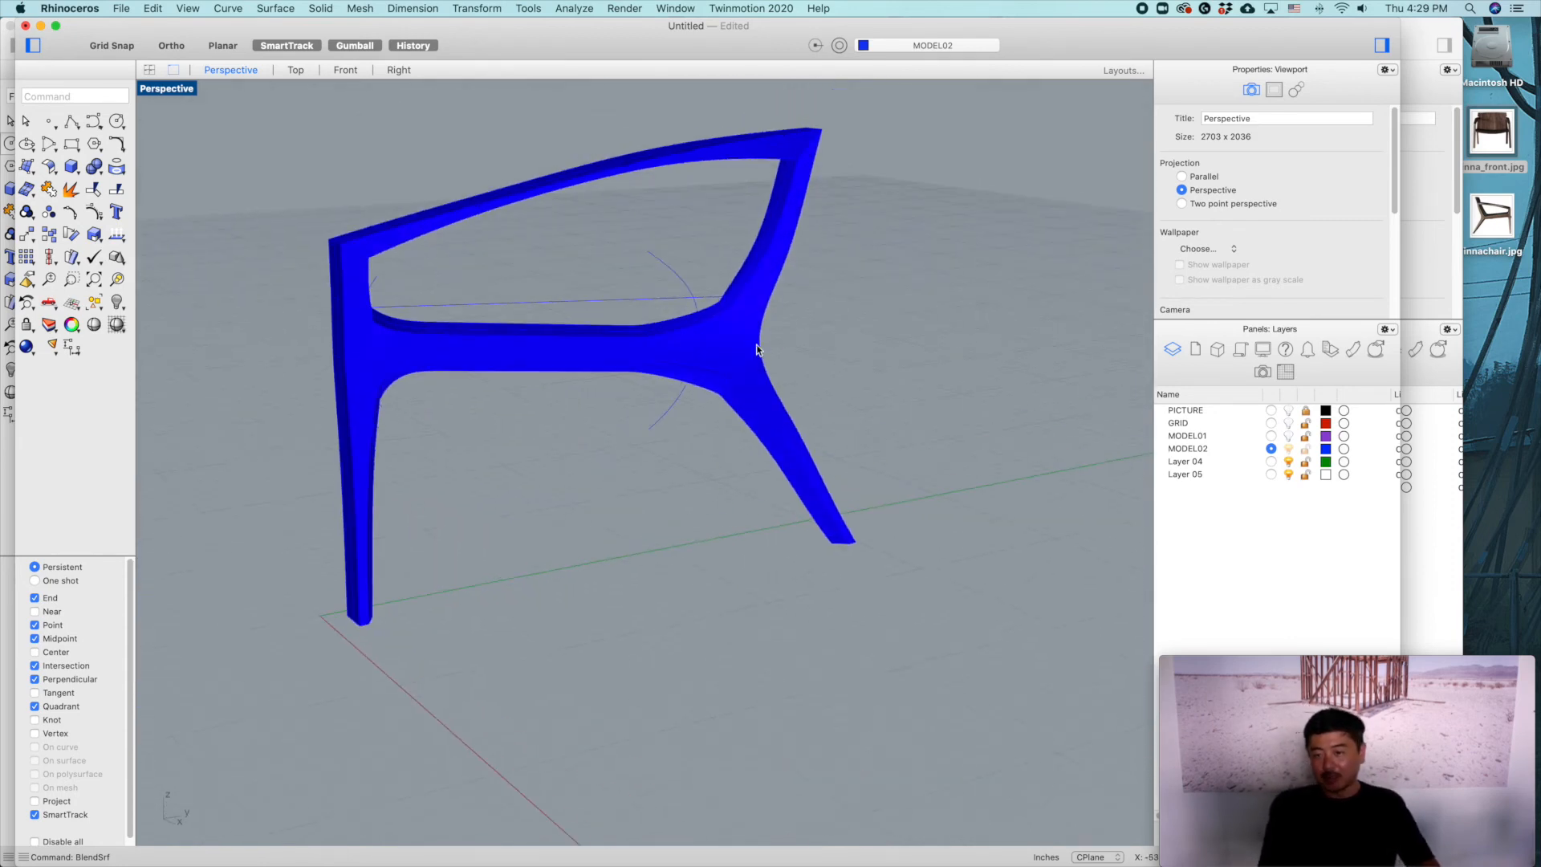
{"action": "left_click", "coordinate": [1289, 410]}
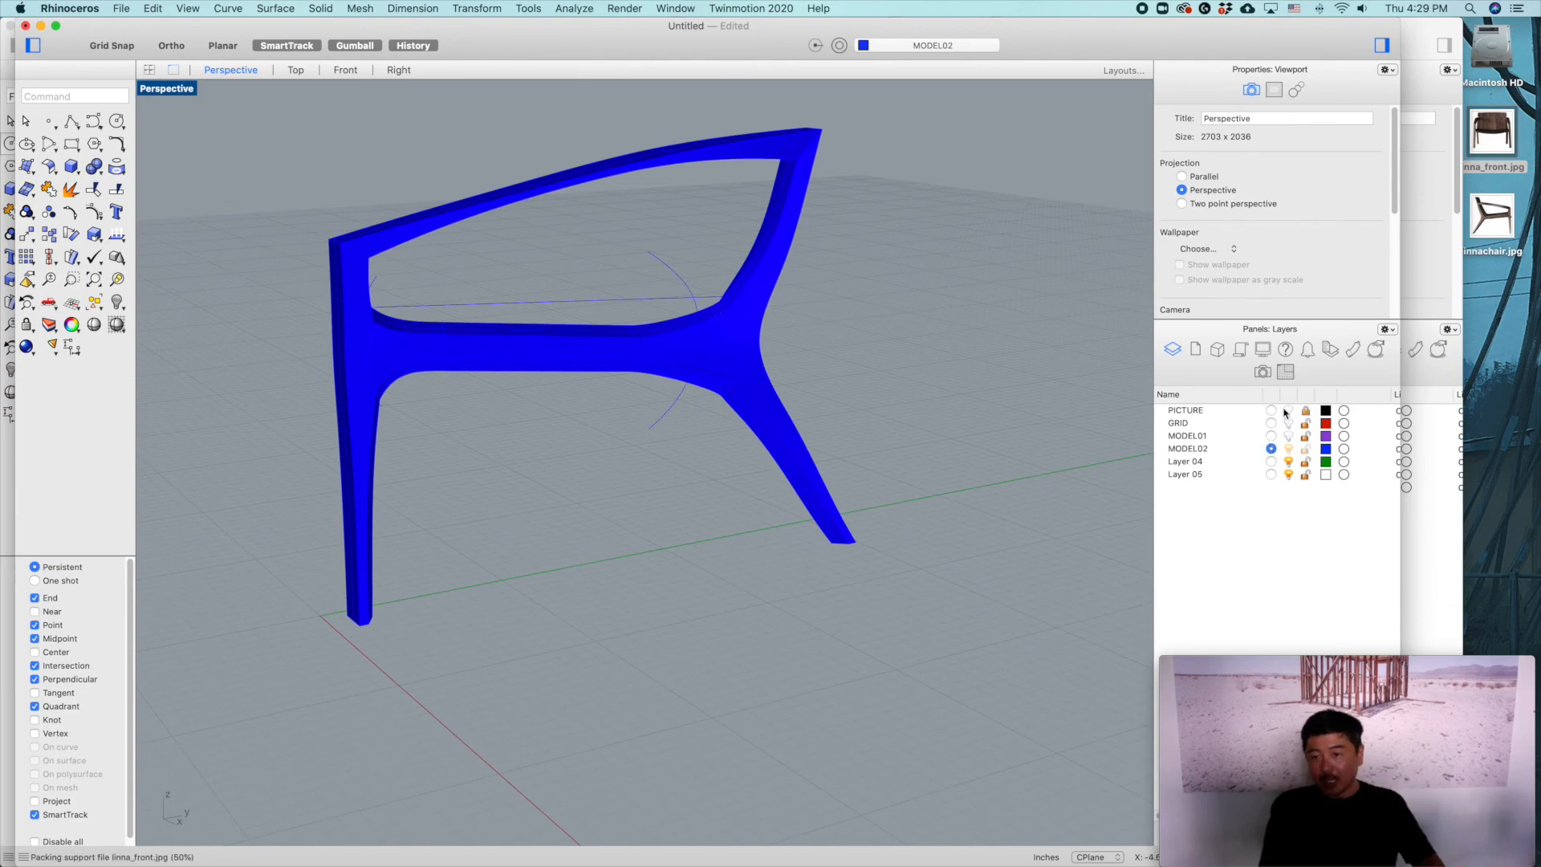
{"action": "right_click_drag", "start_coordinate": [837, 472], "coordinate": [899, 464]}
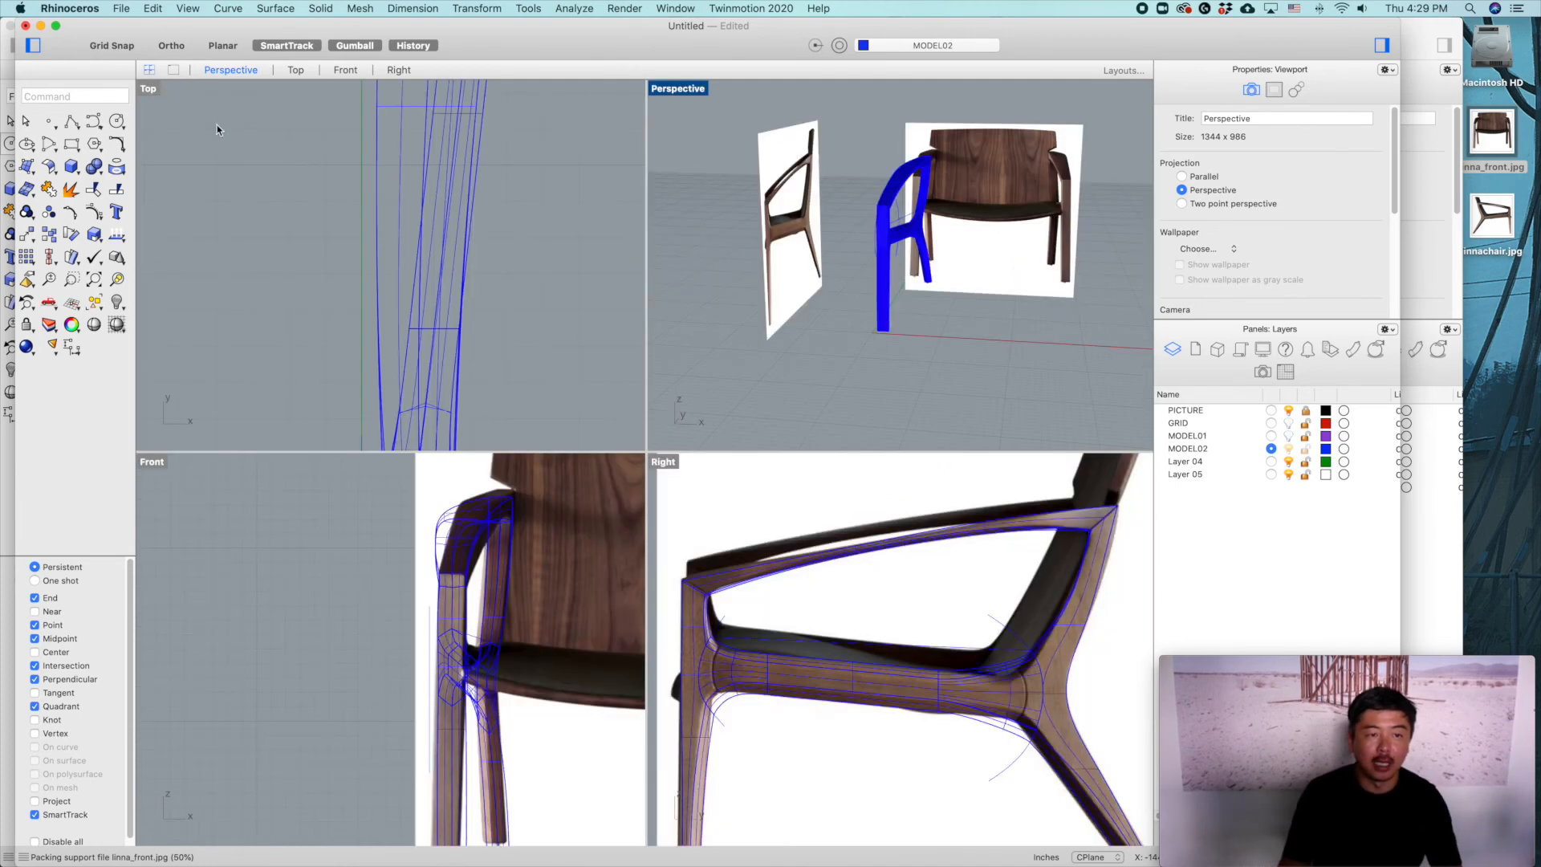
Step: Select all parts of the side frame in the Top view and join them
{"action": "double_click", "coordinate": [164, 87]}
{"action": "left_click_drag", "start_coordinate": [356, 117], "coordinate": [462, 345]}
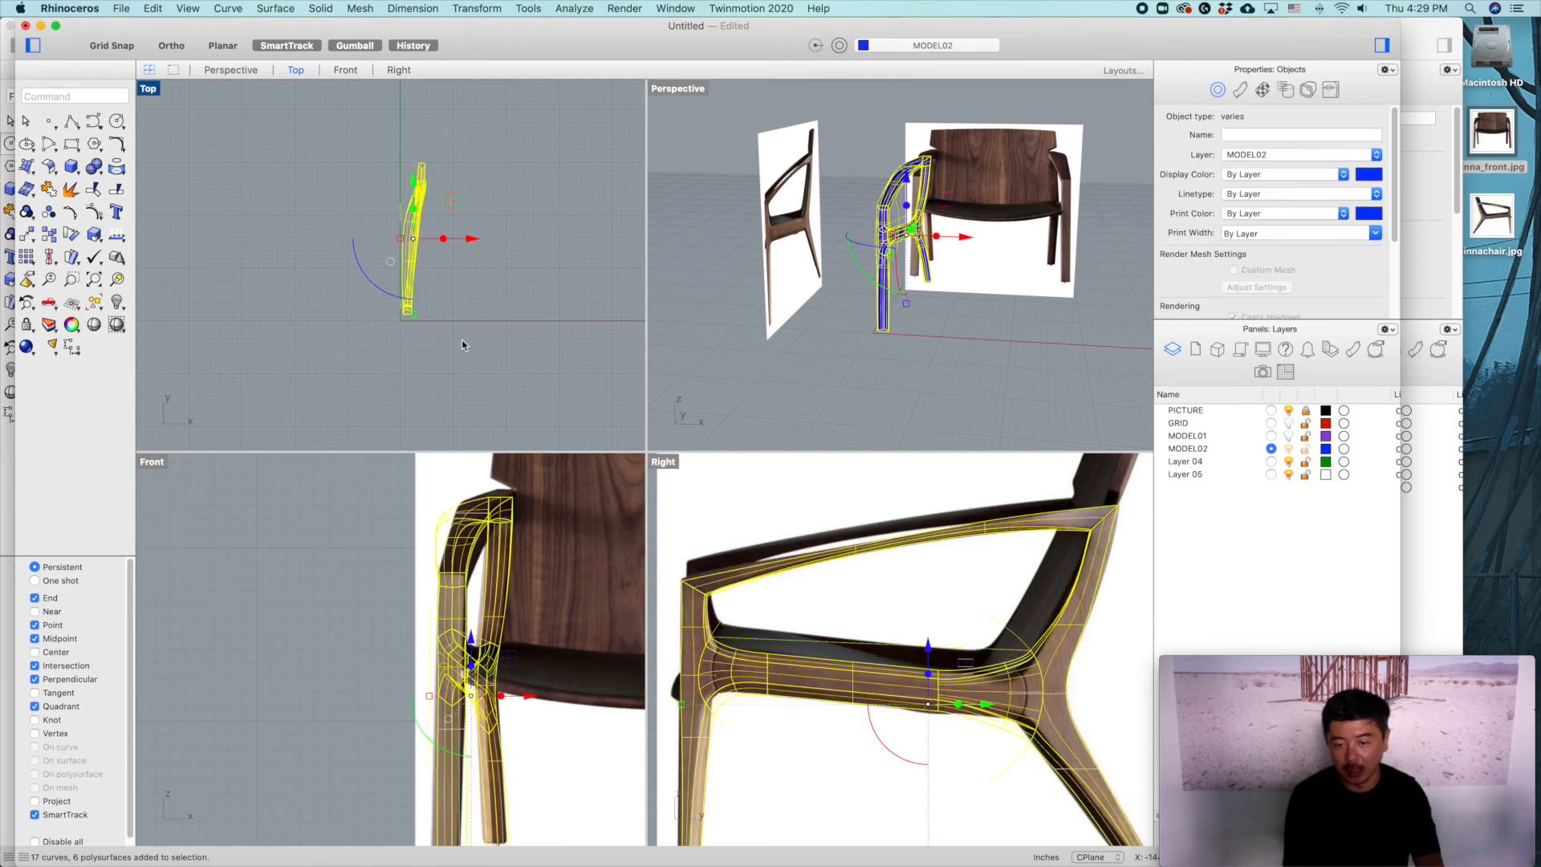
{"action": "type", "text": "J"}
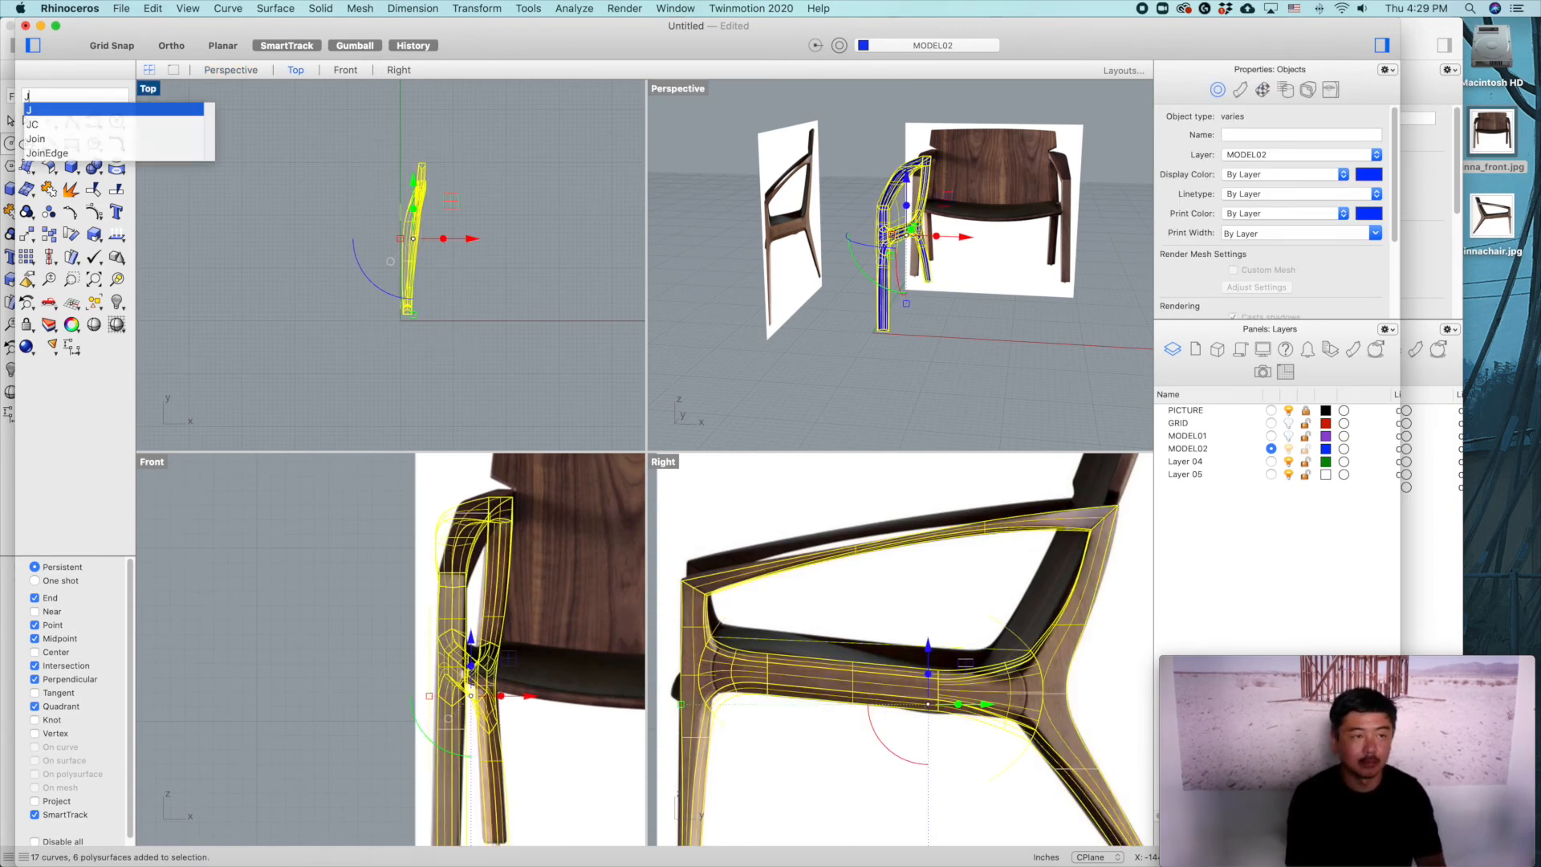
{"action": "type", "text": "oin"}
{"action": "key", "text": "Return"}
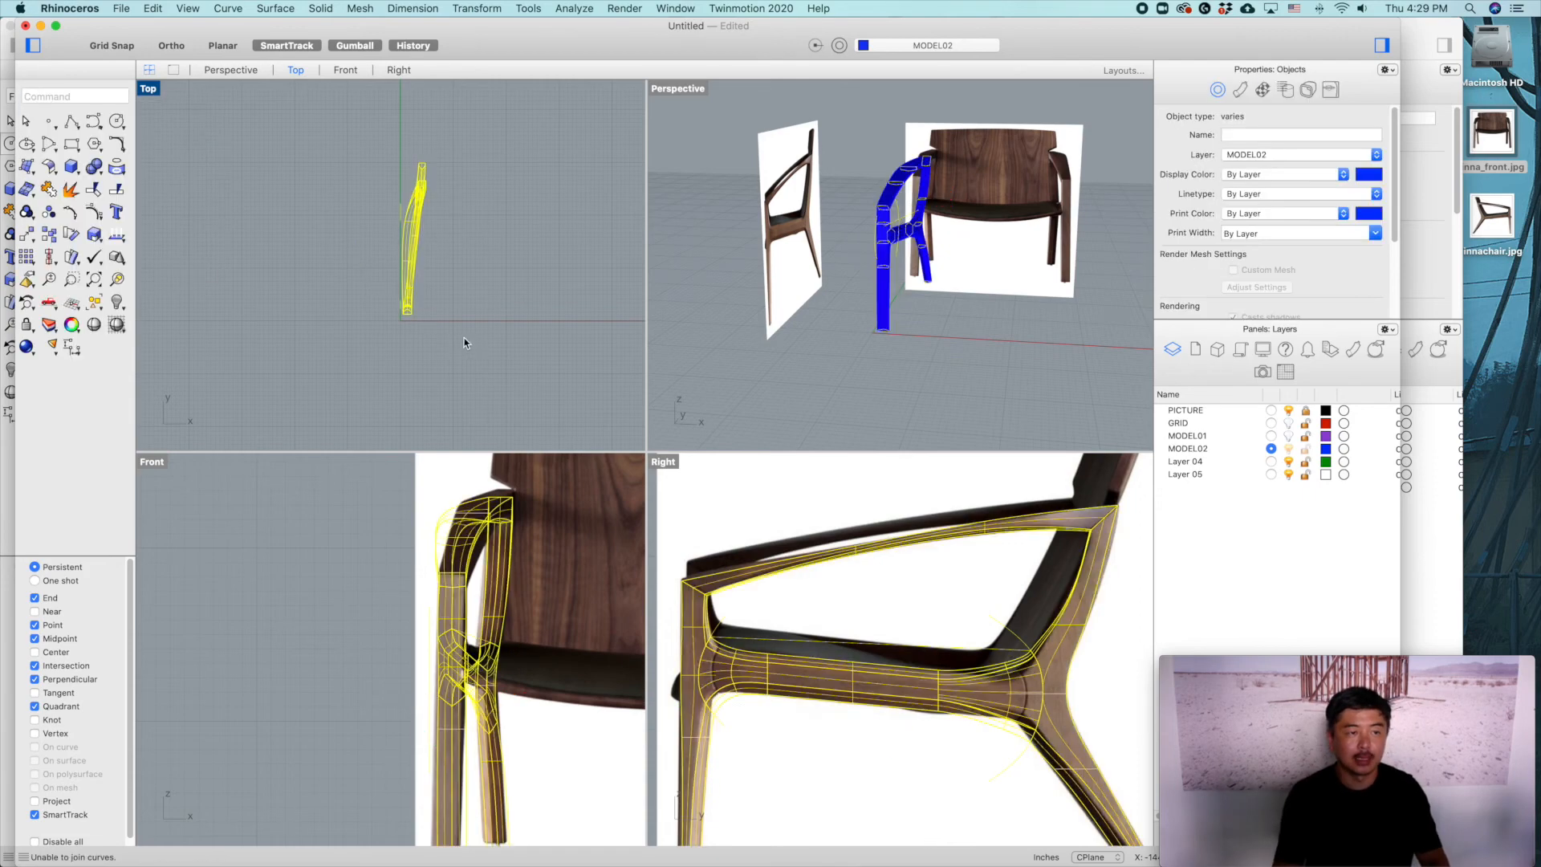
{"action": "left_click", "coordinate": [875, 298]}
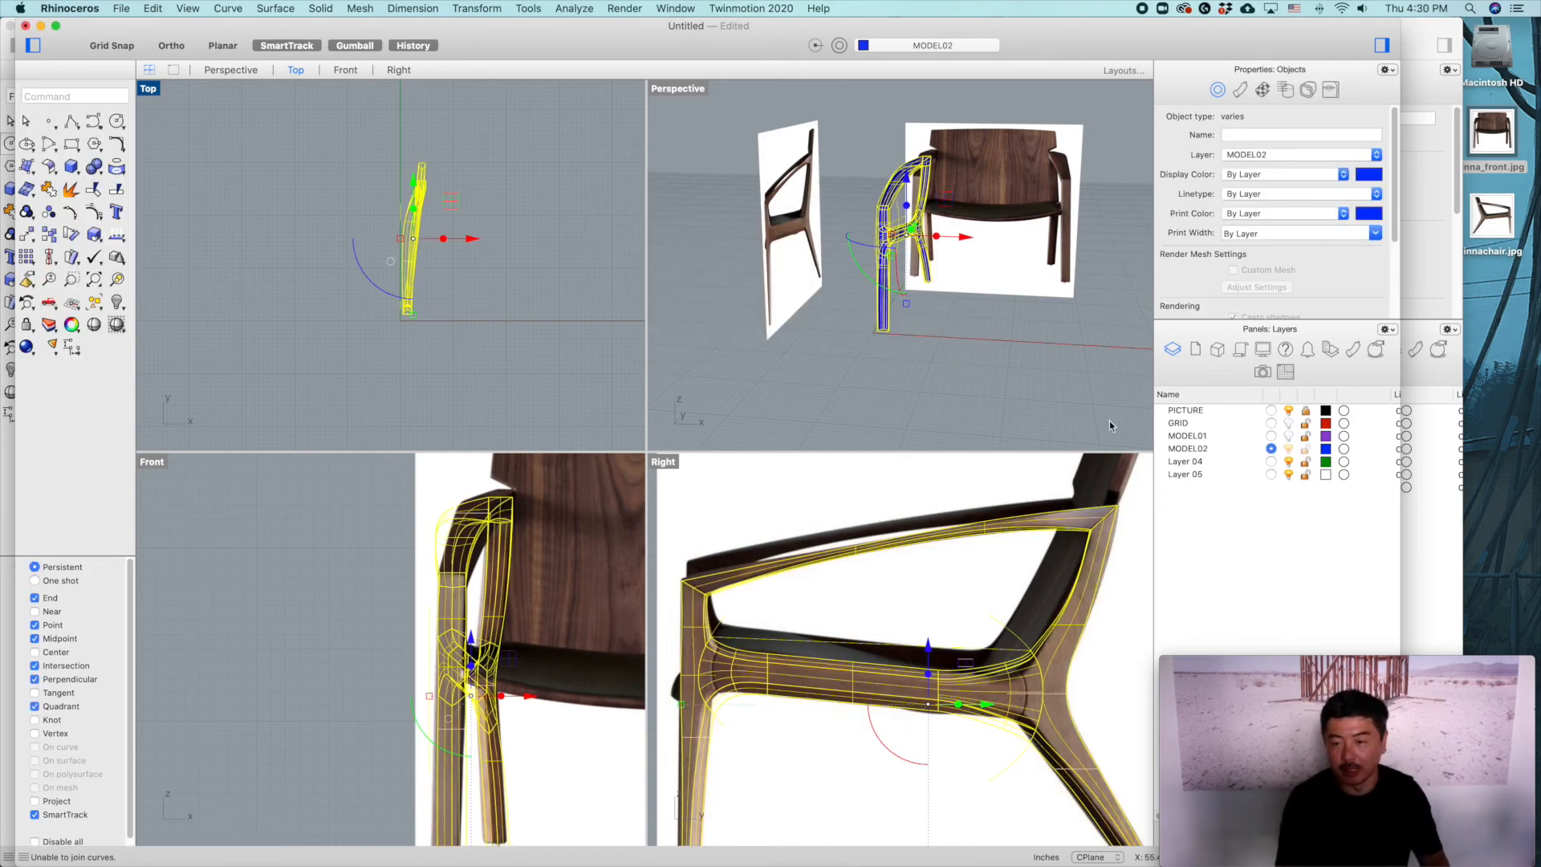
Step: Show the GRID layer and clear the selection of the side frame
{"action": "left_click", "coordinate": [1289, 423]}
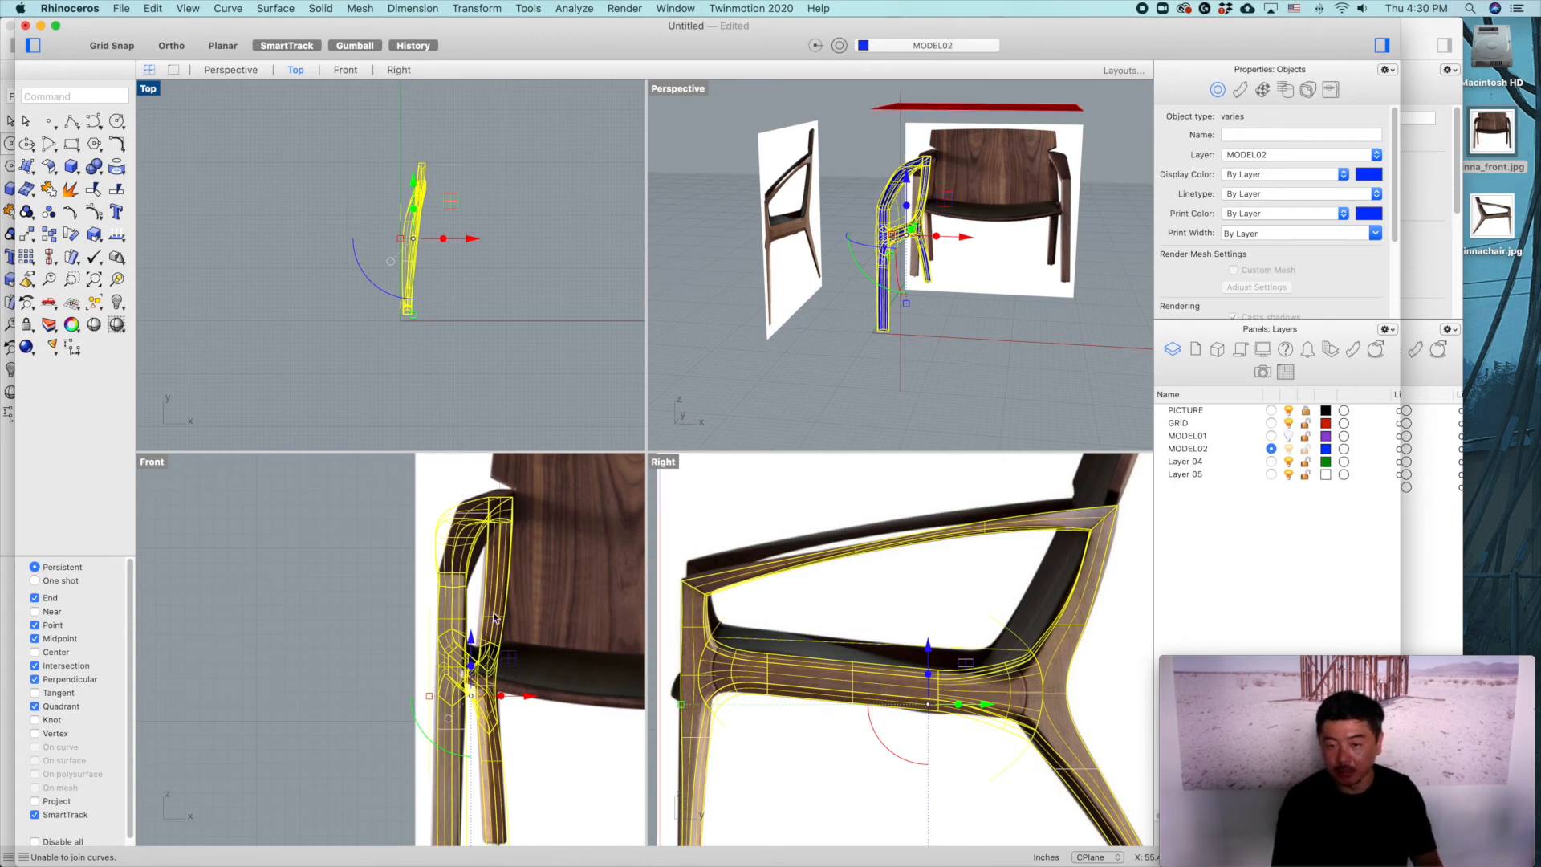
{"action": "scroll", "coordinate": [399, 575], "scroll_direction": "down", "scroll_amount": 5}
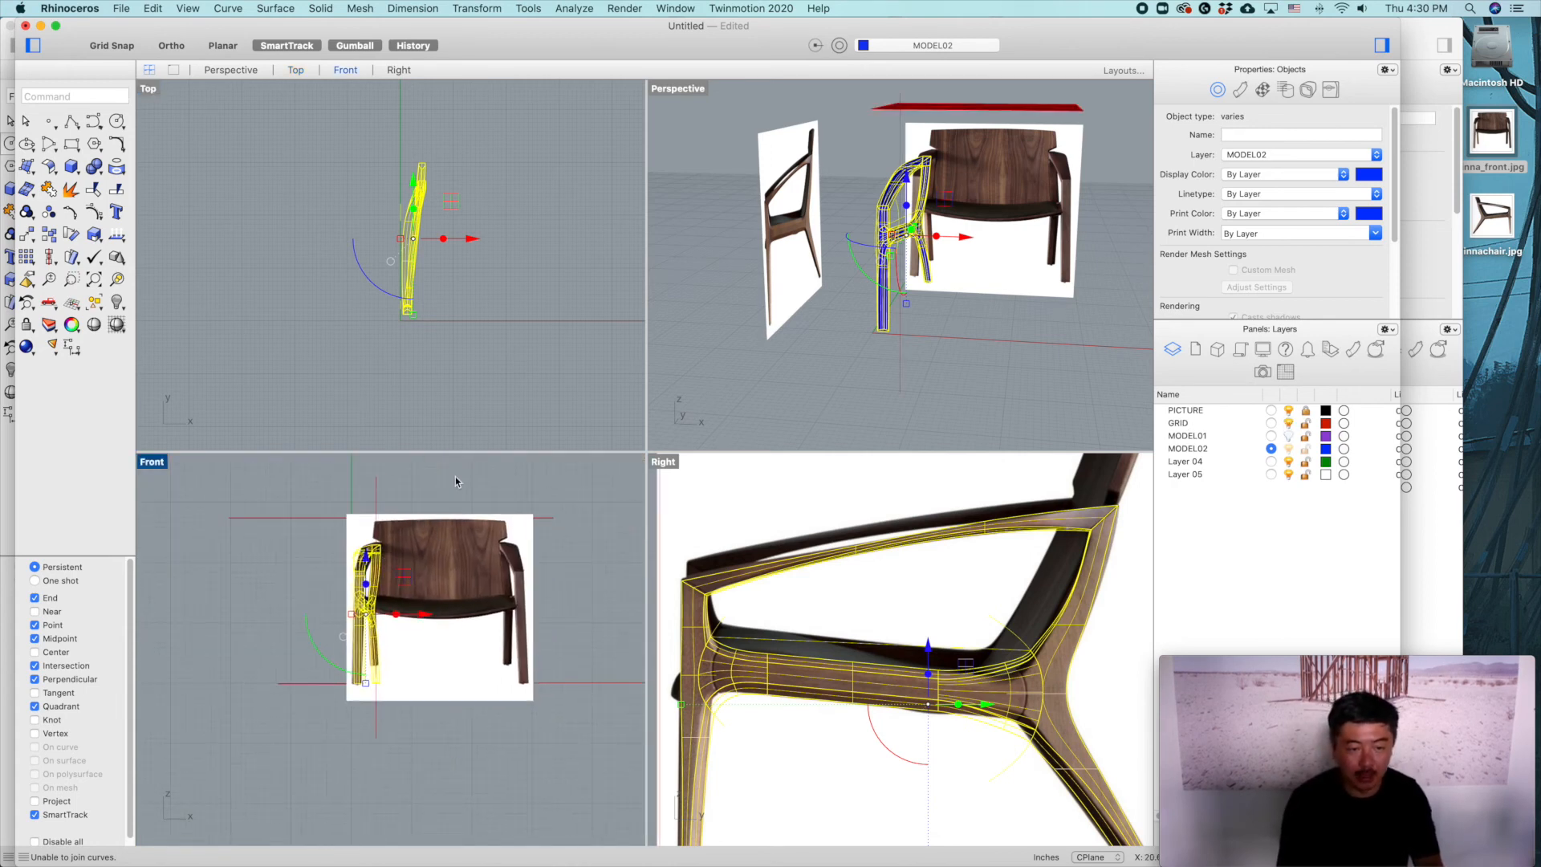
{"action": "key", "text": "Escape"}
Step: Draw a vertical centre line in the Front view from the middle of the reference picture's upper edge to below the chair
{"action": "left_click", "coordinate": [71, 121]}
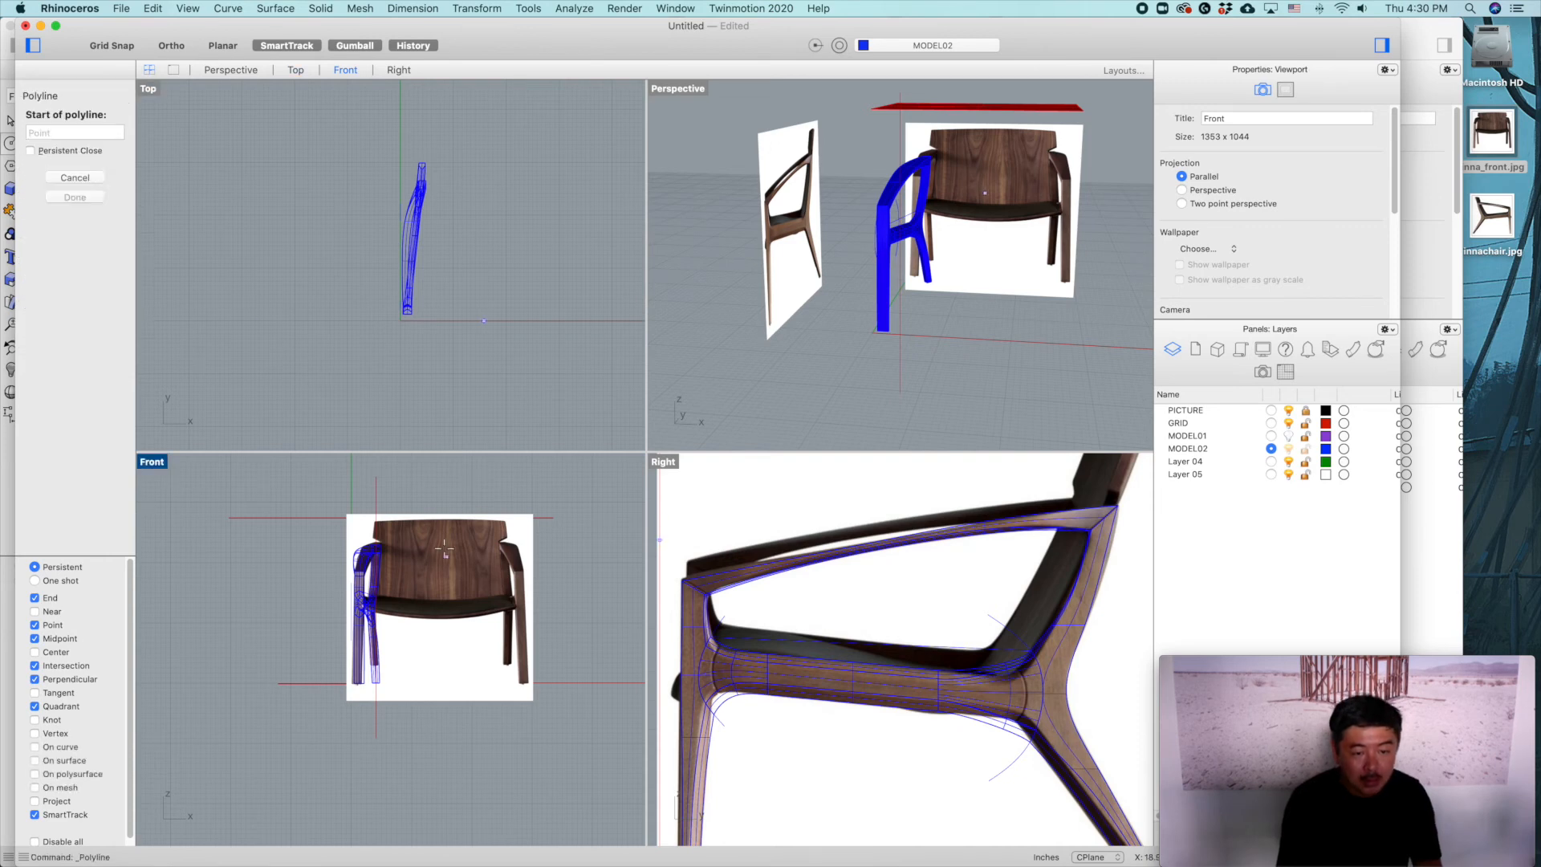
{"action": "left_click", "coordinate": [439, 517]}
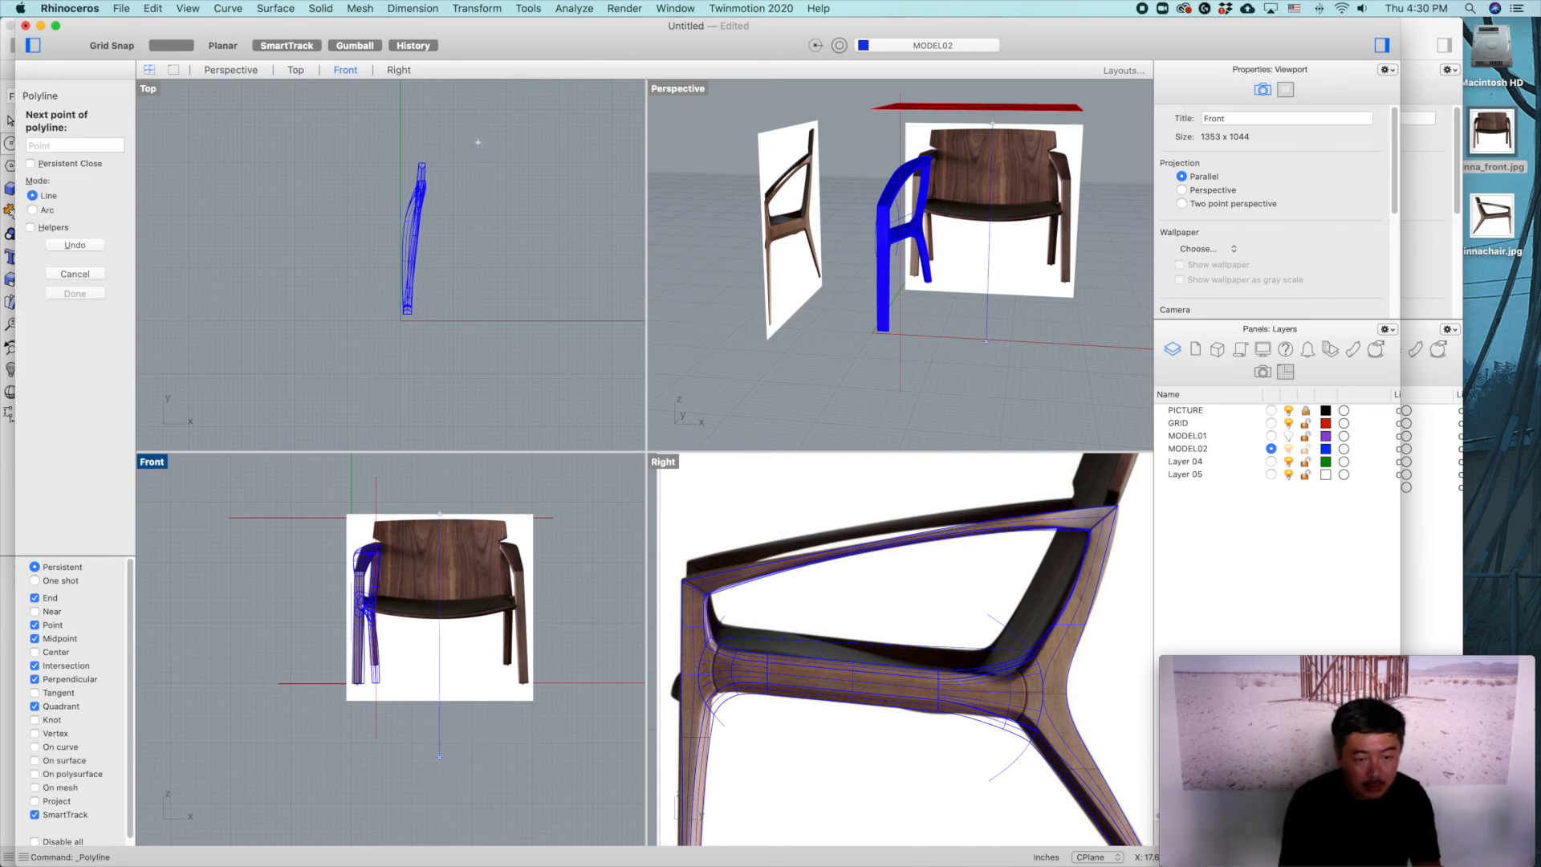
{"action": "left_click", "coordinate": [439, 802]}
{"action": "key", "text": "Return"}
{"action": "scroll", "coordinate": [434, 583], "scroll_direction": "up", "scroll_amount": 2}
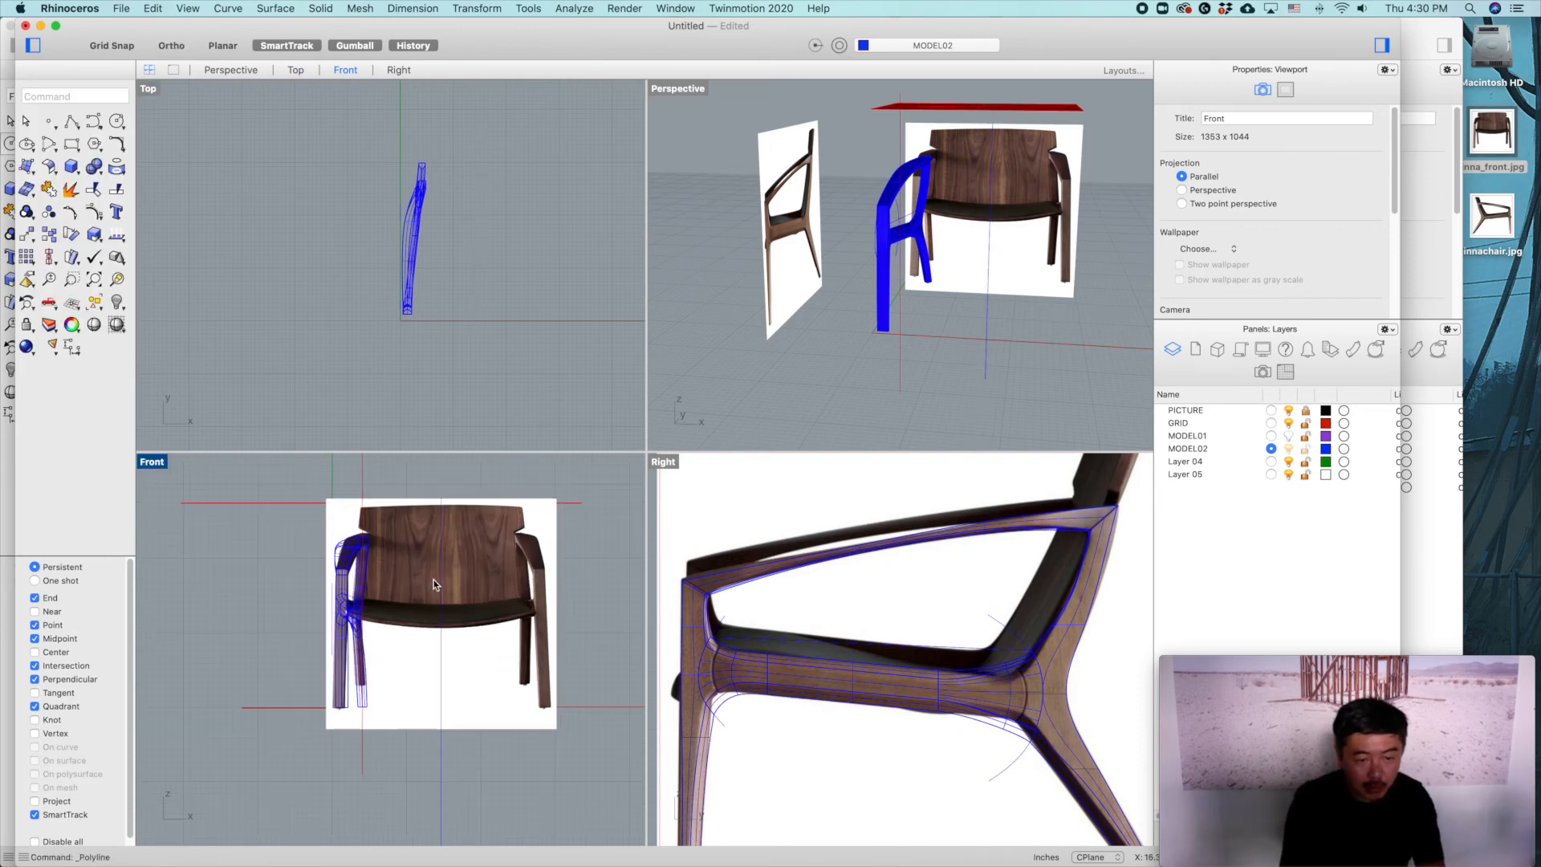
Step: Mirror a copy of the joined side frame polysurface across the vertical centre line in the Front view
{"action": "left_click", "coordinate": [345, 582]}
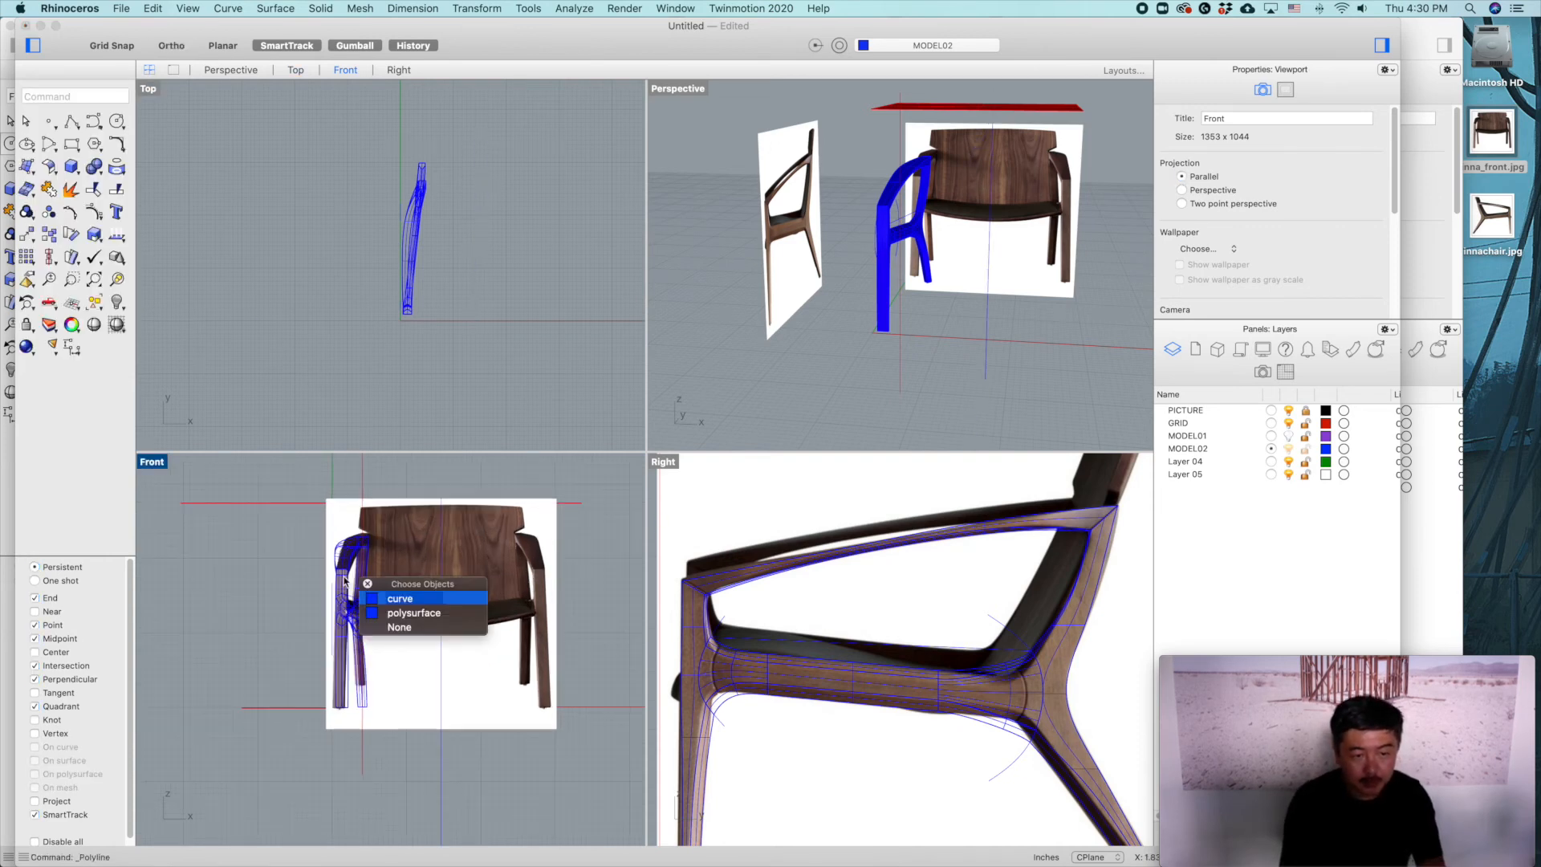
{"action": "left_click", "coordinate": [380, 615]}
{"action": "type", "text": "mi"}
{"action": "key", "text": "Return"}
{"action": "scroll", "coordinate": [450, 730], "scroll_direction": "down", "scroll_amount": 3}
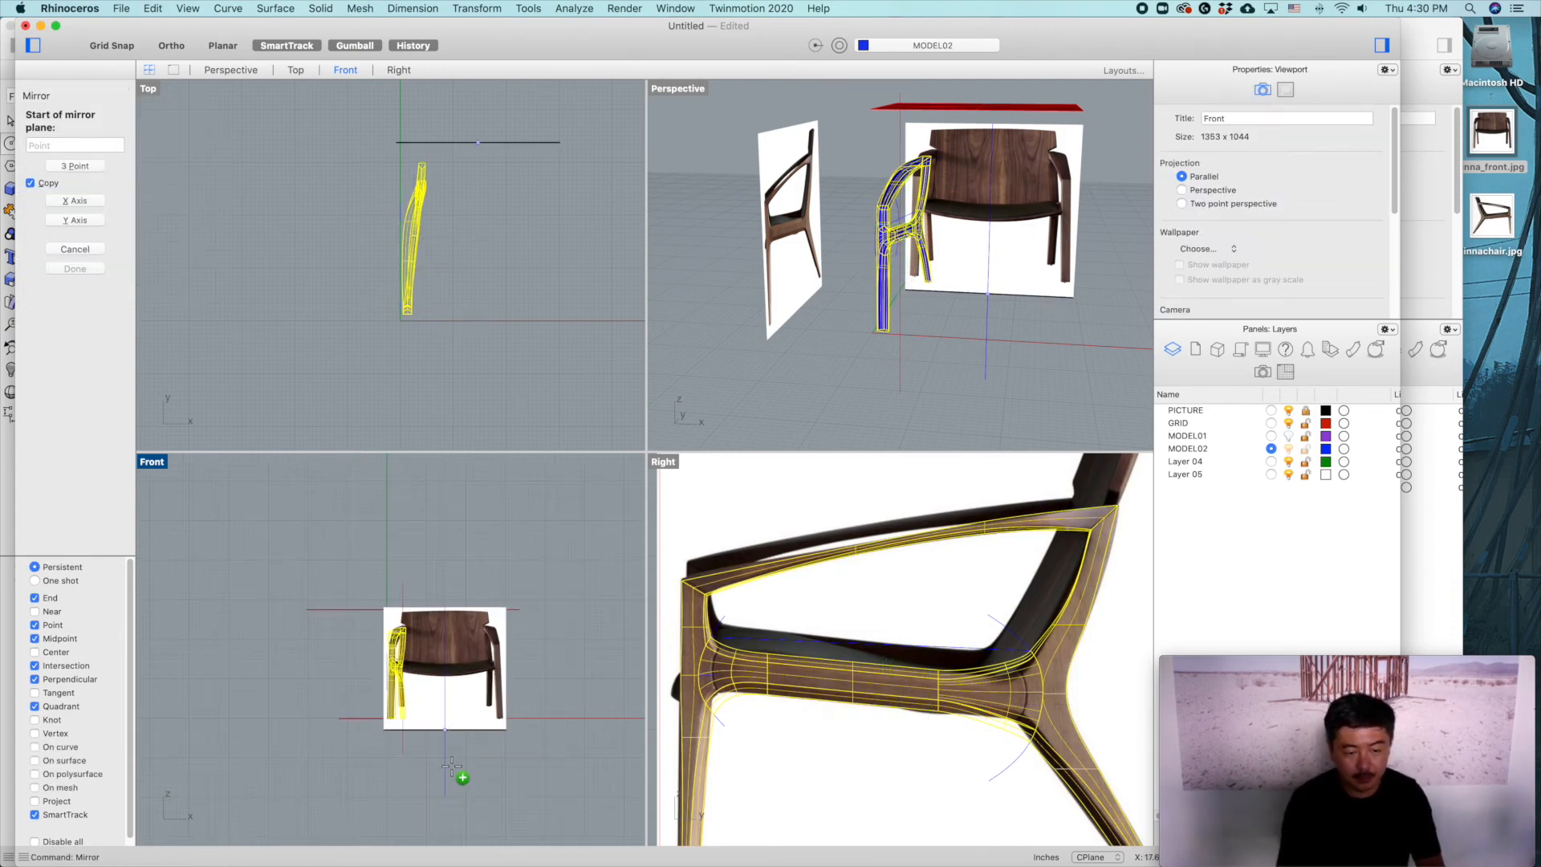
{"action": "left_click", "coordinate": [445, 797]}
{"action": "left_click", "coordinate": [445, 732]}
{"action": "scroll", "coordinate": [536, 621], "scroll_direction": "up", "scroll_amount": 5}
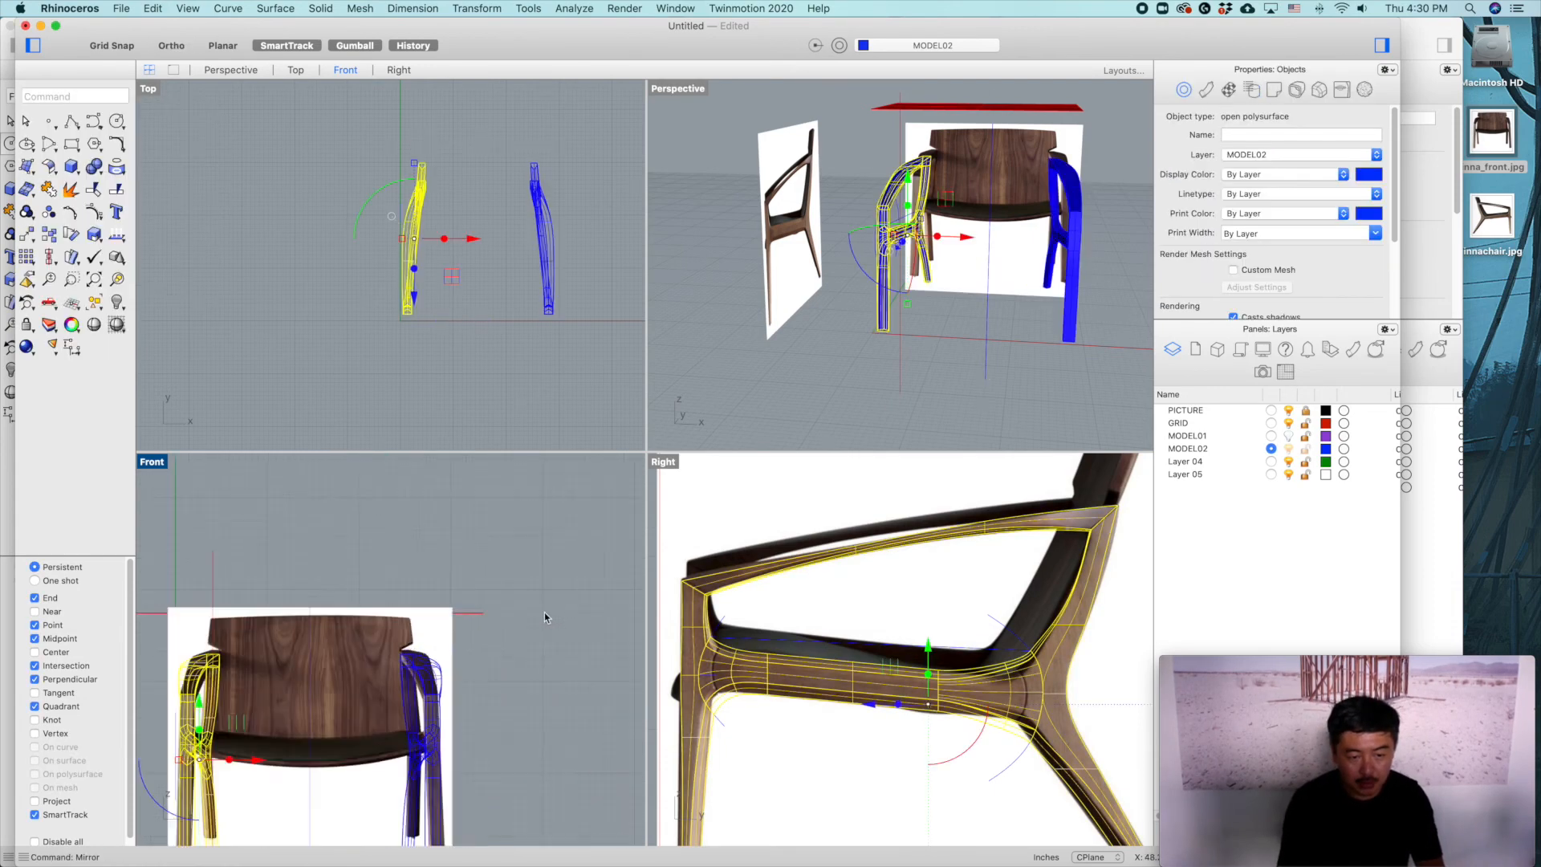
{"action": "key", "text": "Escape"}
{"action": "right_click_drag", "start_coordinate": [1036, 294], "coordinate": [1009, 308]}
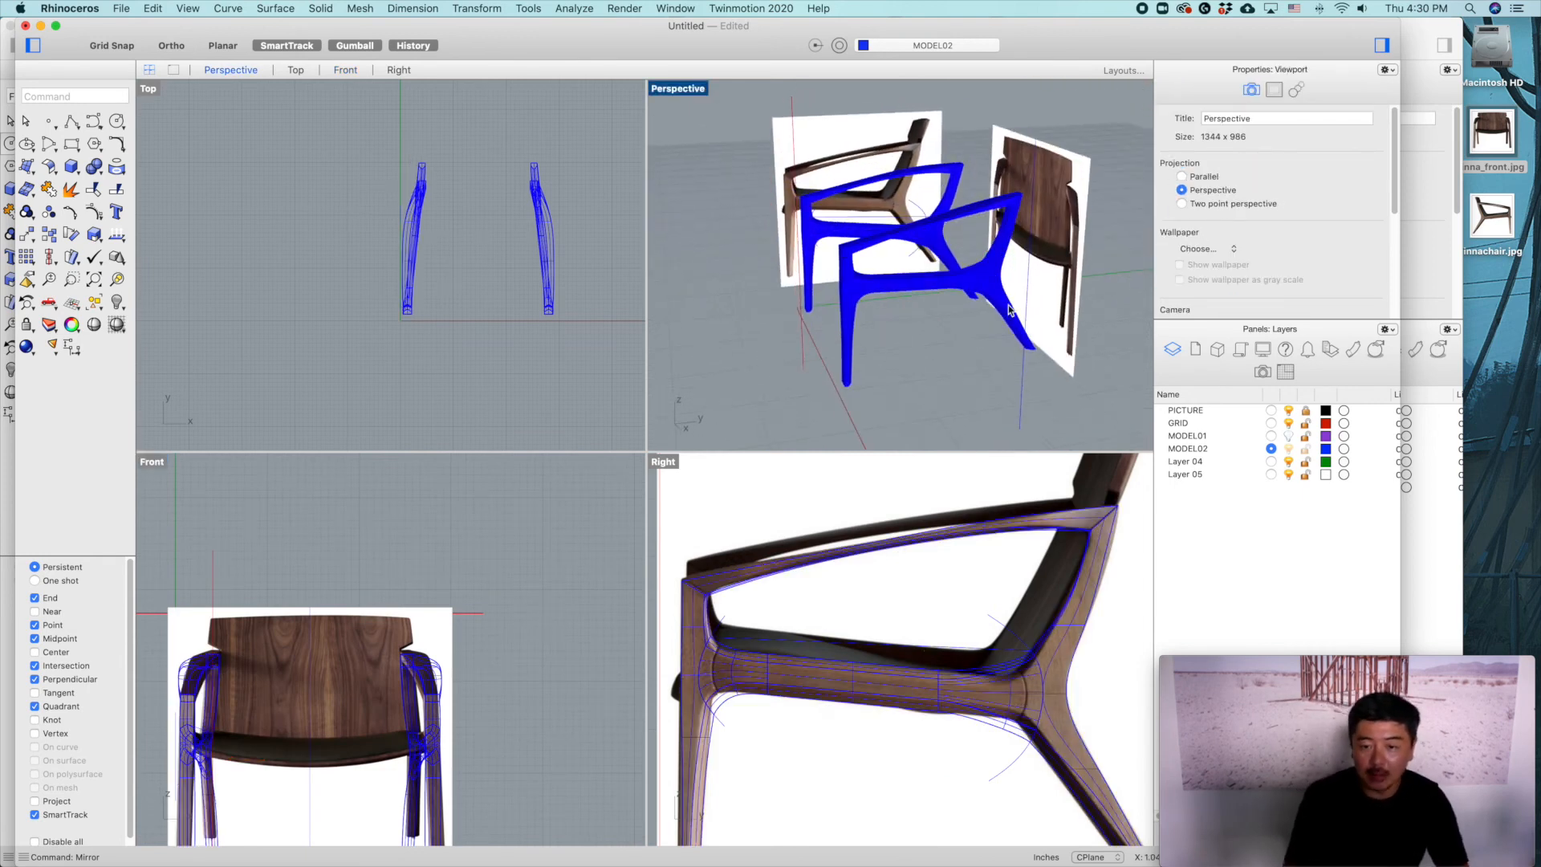
Step: Maximize the Right view to show the whole side photo and make Layer 04 the current layer
{"action": "double_click", "coordinate": [655, 464]}
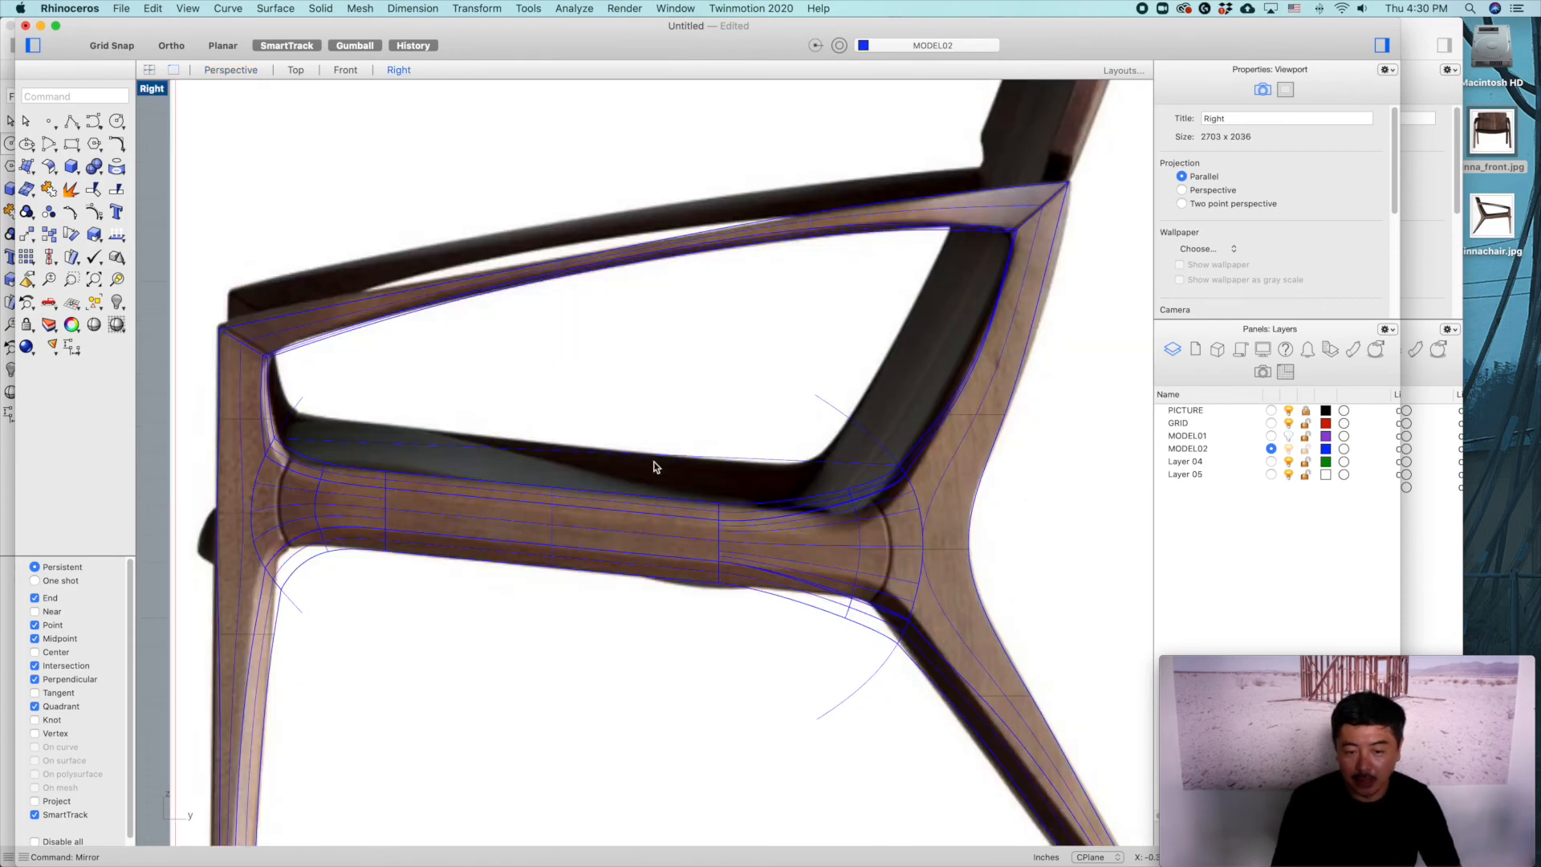
{"action": "scroll", "coordinate": [969, 315], "scroll_direction": "down", "scroll_amount": 6}
{"action": "right_click_drag", "start_coordinate": [970, 308], "coordinate": [914, 323]}
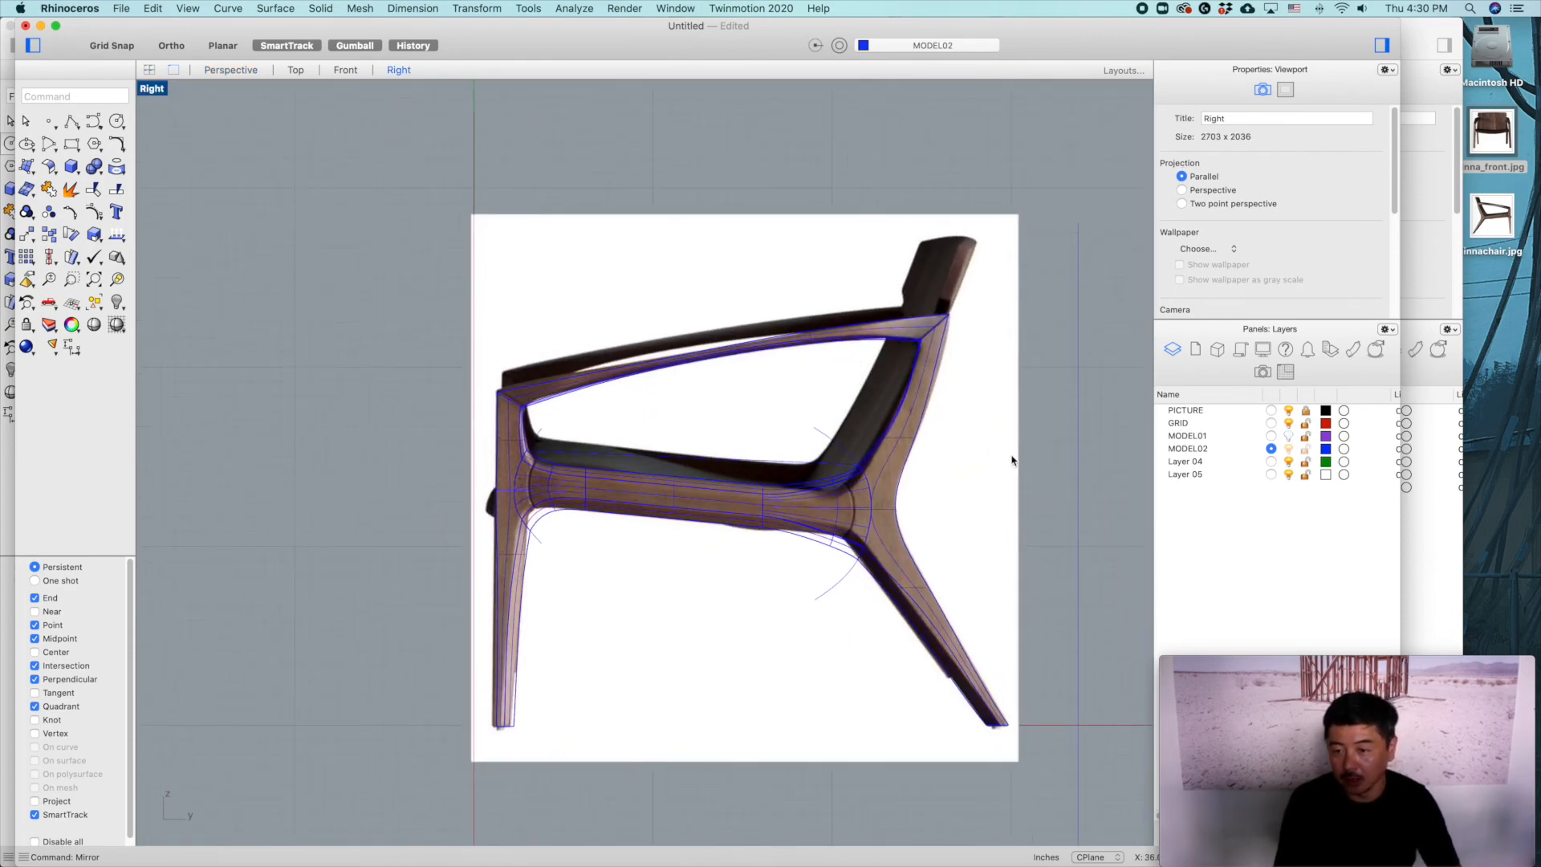
{"action": "left_click", "coordinate": [1271, 462]}
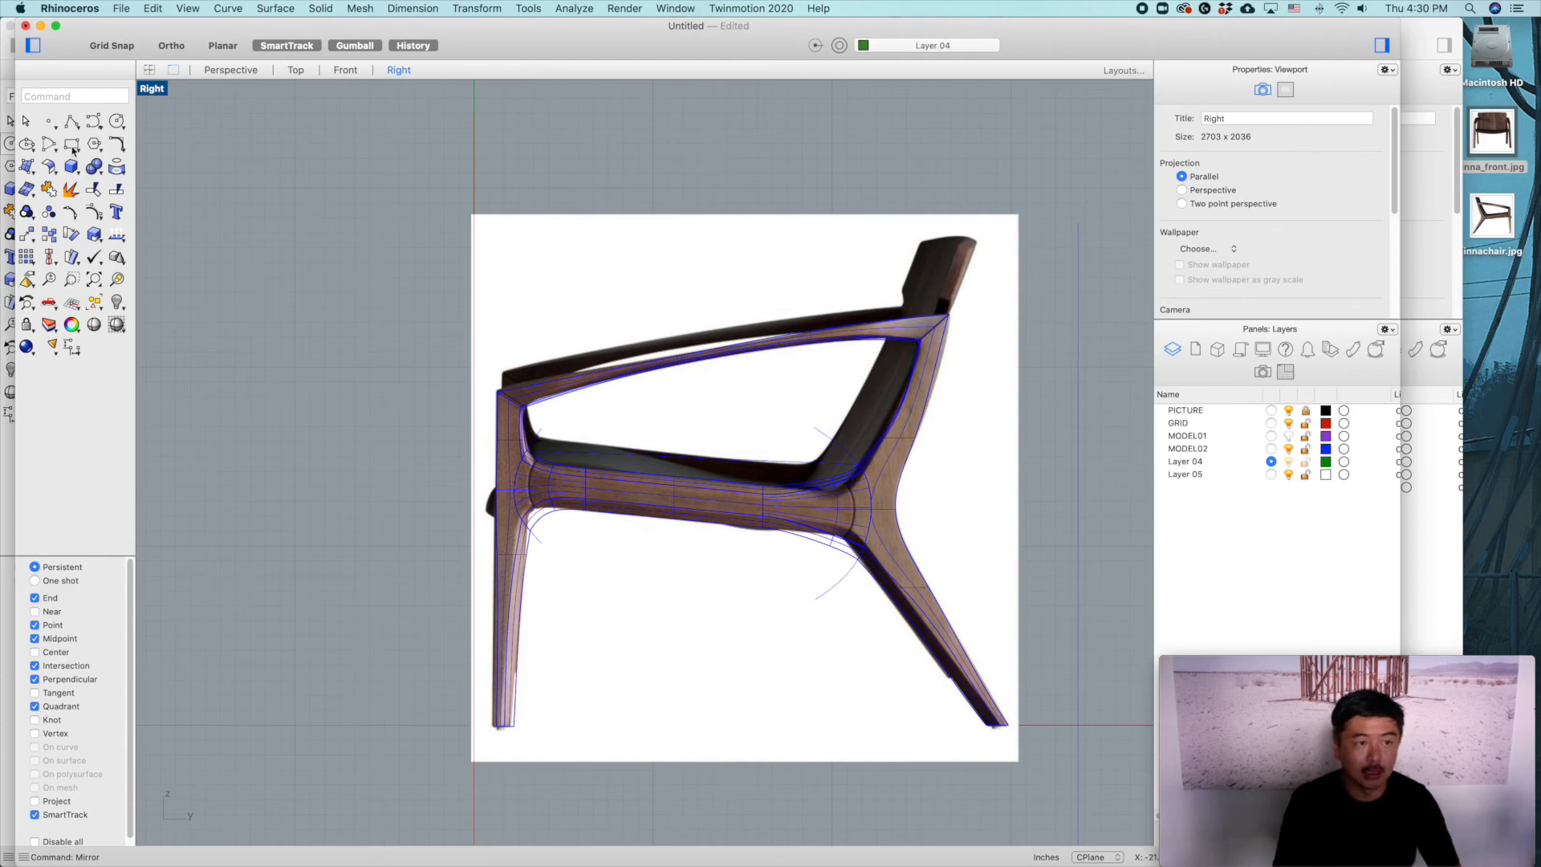
Step: Draw a degree 3 interpolated curve over the side photo, from the seat's front edge along the seat rail and up to the backrest's top
{"action": "left_click", "coordinate": [72, 122]}
{"action": "key", "text": "Escape"}
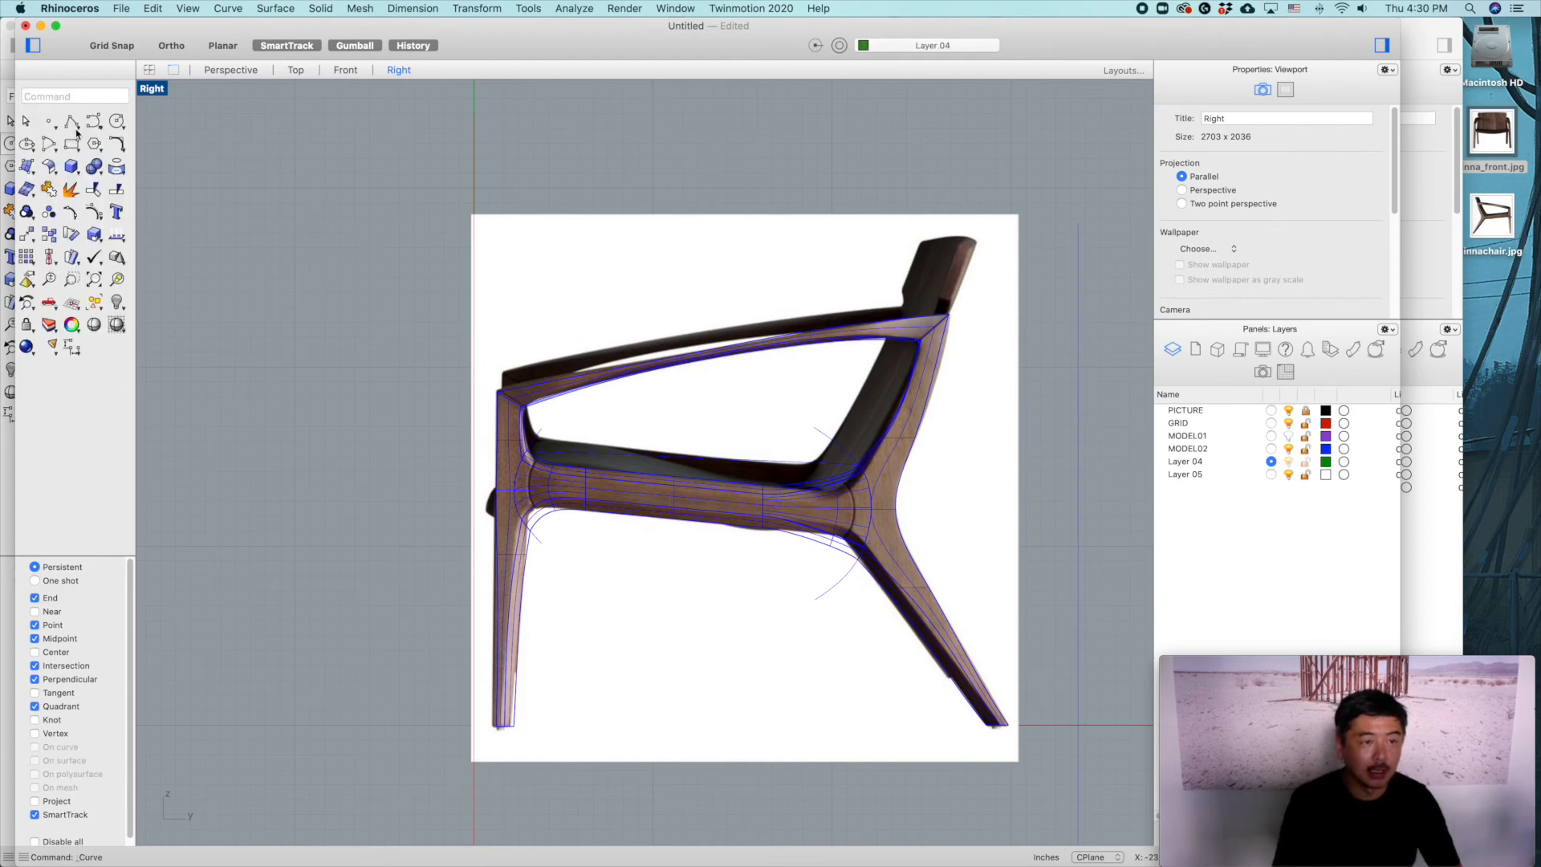
{"action": "left_click", "coordinate": [99, 125]}
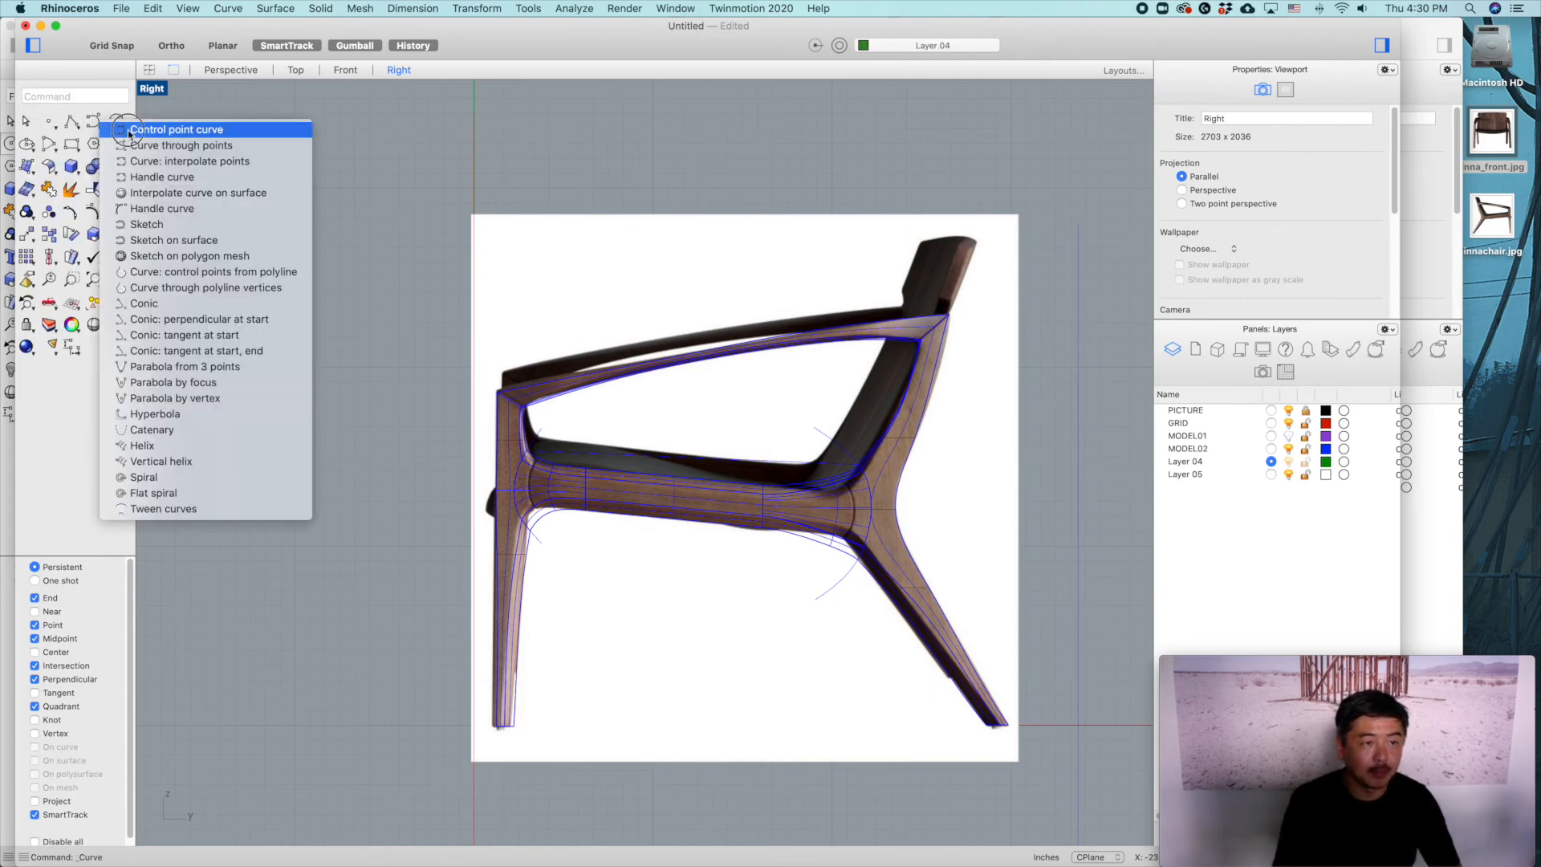
{"action": "left_click", "coordinate": [189, 162]}
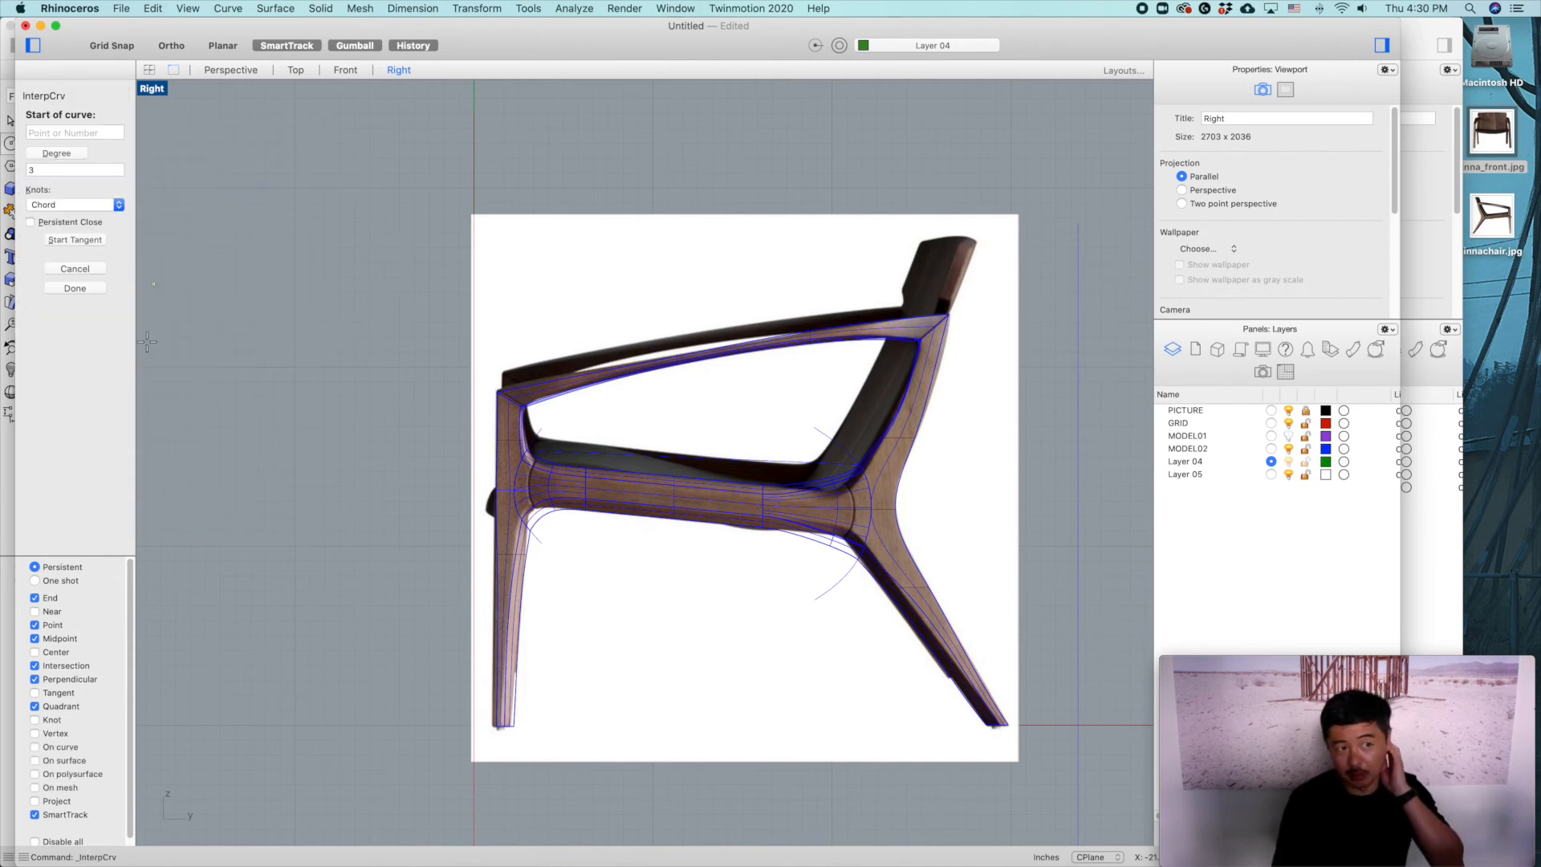
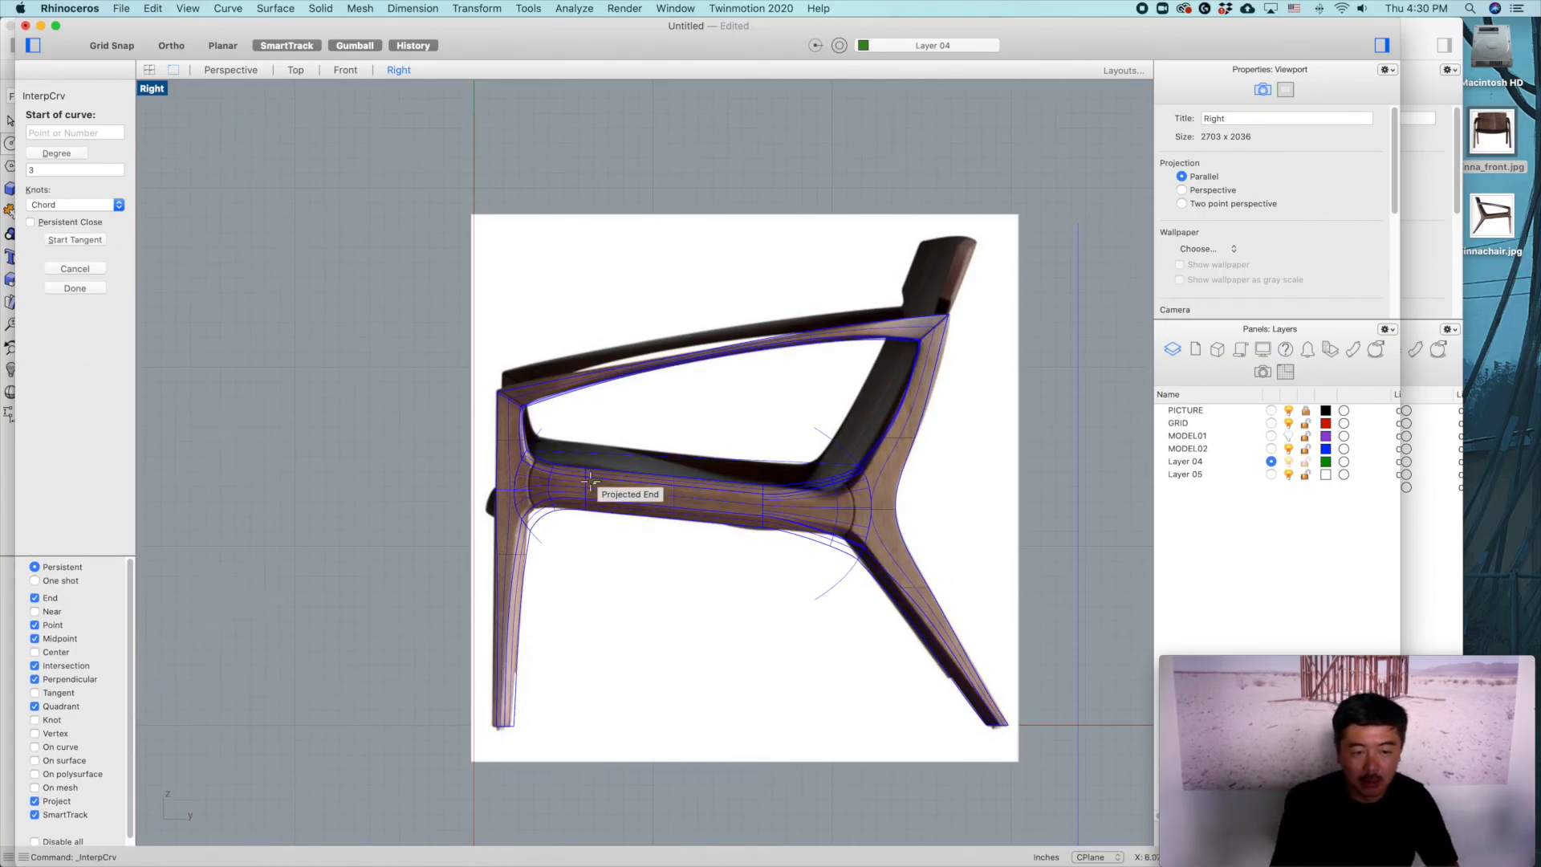
{"action": "left_click", "coordinate": [482, 512]}
{"action": "scroll", "coordinate": [527, 470], "scroll_direction": "up", "scroll_amount": 5}
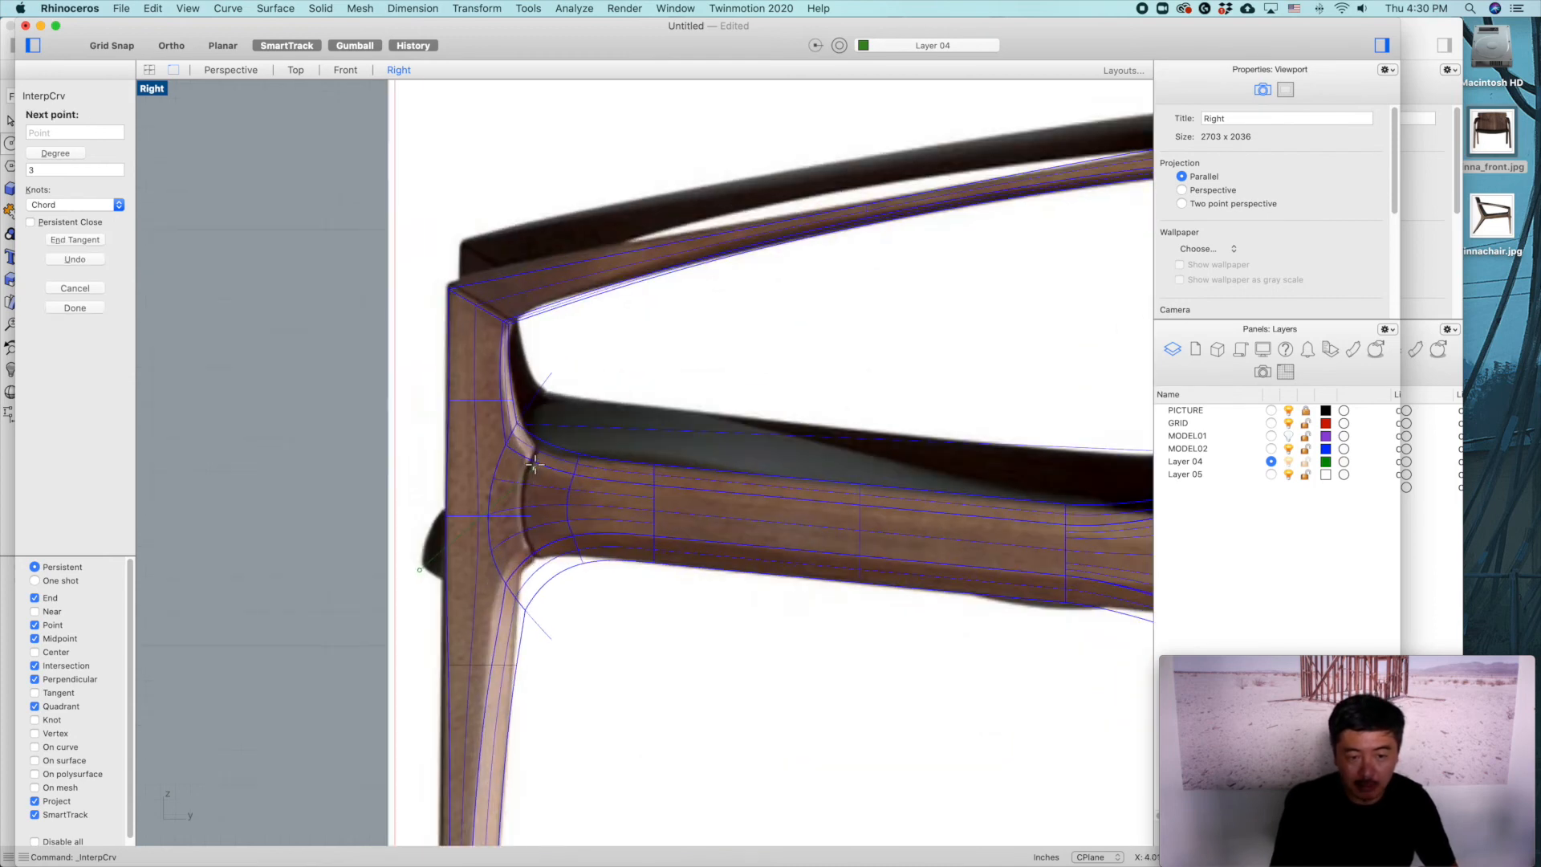
{"action": "left_click", "coordinate": [657, 451]}
{"action": "right_click_drag", "start_coordinate": [891, 508], "coordinate": [752, 516]}
{"action": "right_click_drag", "start_coordinate": [993, 558], "coordinate": [905, 587]}
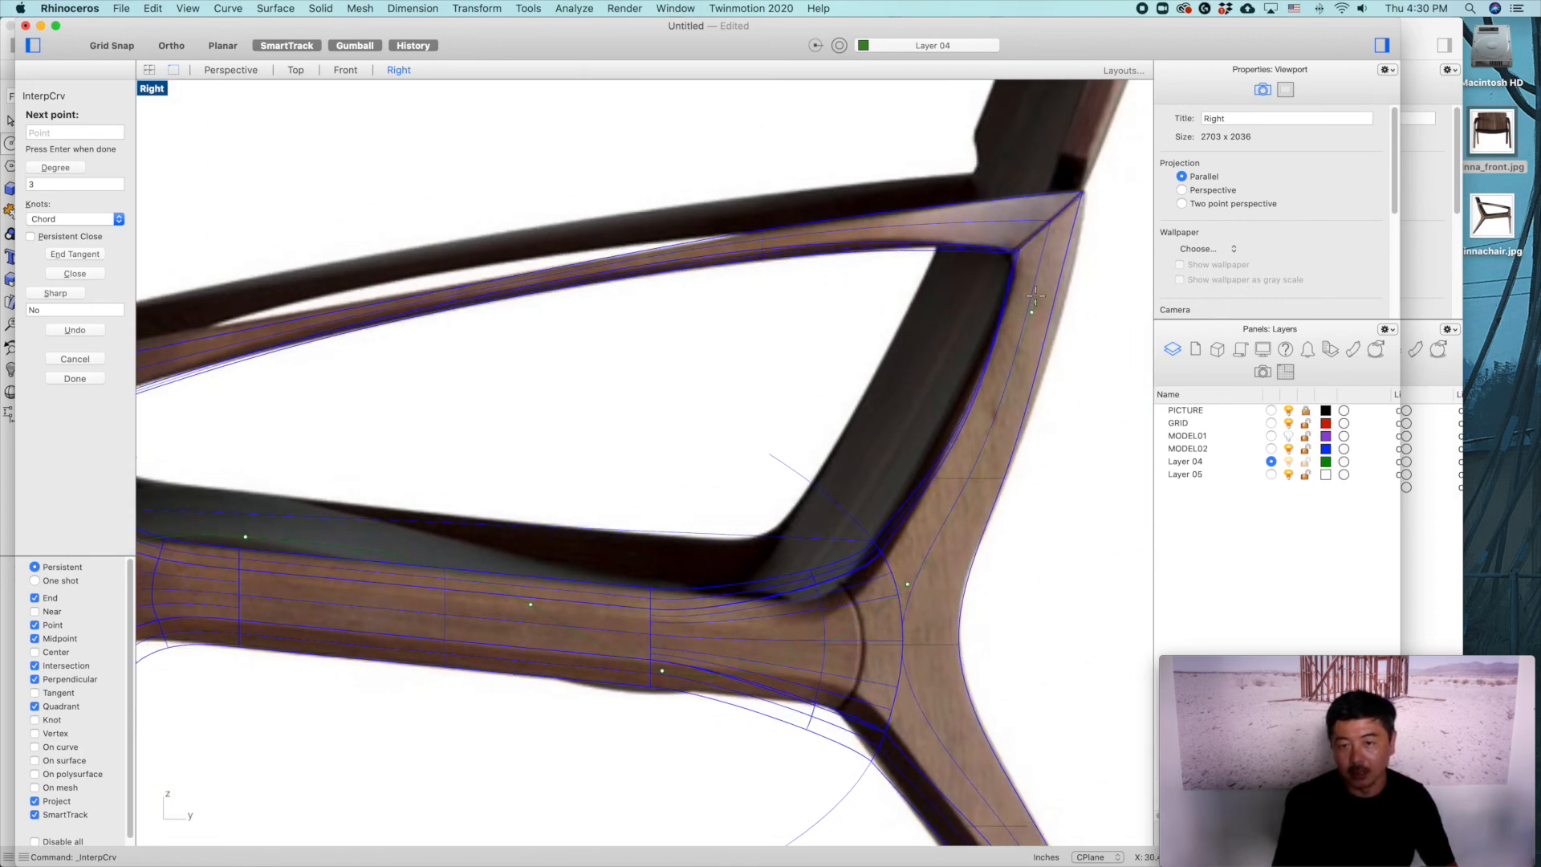
{"action": "right_click_drag", "start_coordinate": [1067, 190], "coordinate": [1000, 426]}
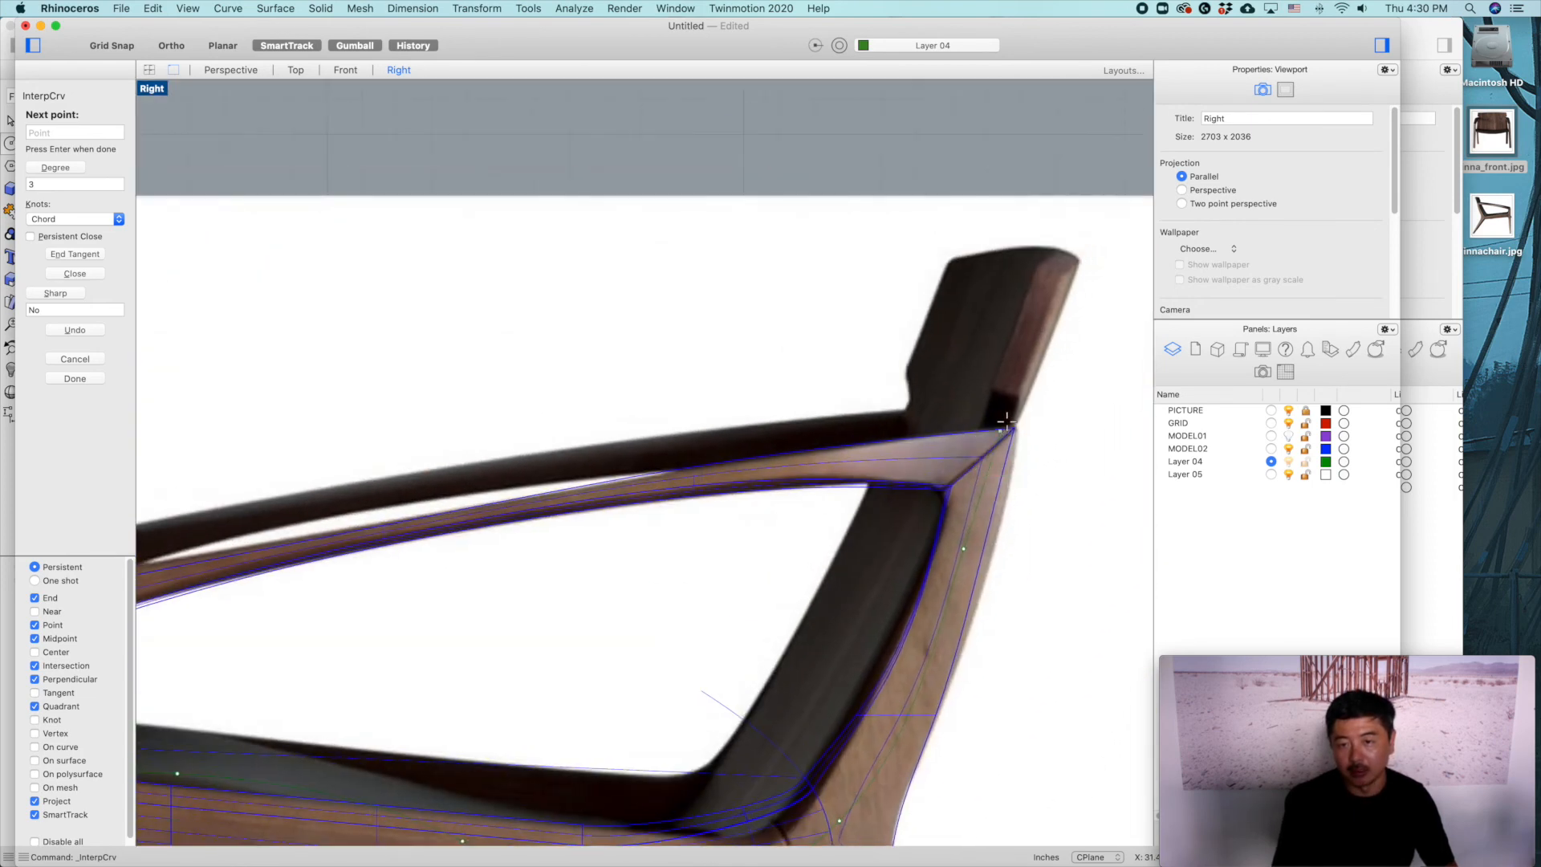
{"action": "key", "text": "Return"}
{"action": "left_click", "coordinate": [1058, 268]}
{"action": "left_click", "coordinate": [966, 230]}
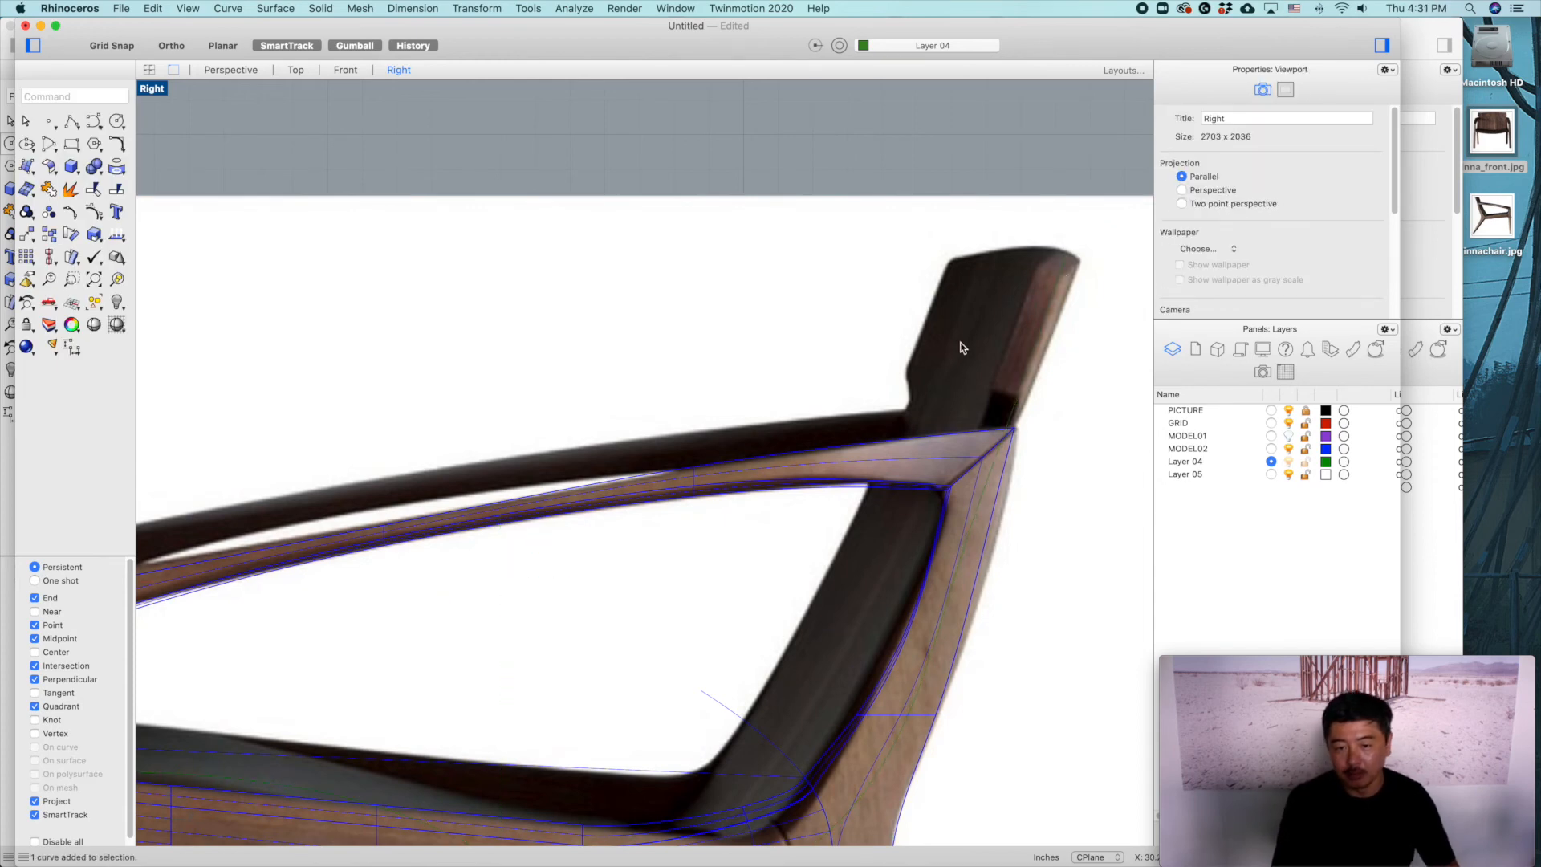
Step: Draw a second interpolated curve from the seat's front lip, dipping lower through the seat rail and rear joint, to the backrest's rear top tip
{"action": "scroll", "coordinate": [959, 349], "scroll_direction": "down", "scroll_amount": 6}
{"action": "right_click_drag", "start_coordinate": [860, 454], "coordinate": [868, 336]}
{"action": "scroll", "coordinate": [430, 457], "scroll_direction": "up", "scroll_amount": 5}
{"action": "key", "text": "Return"}
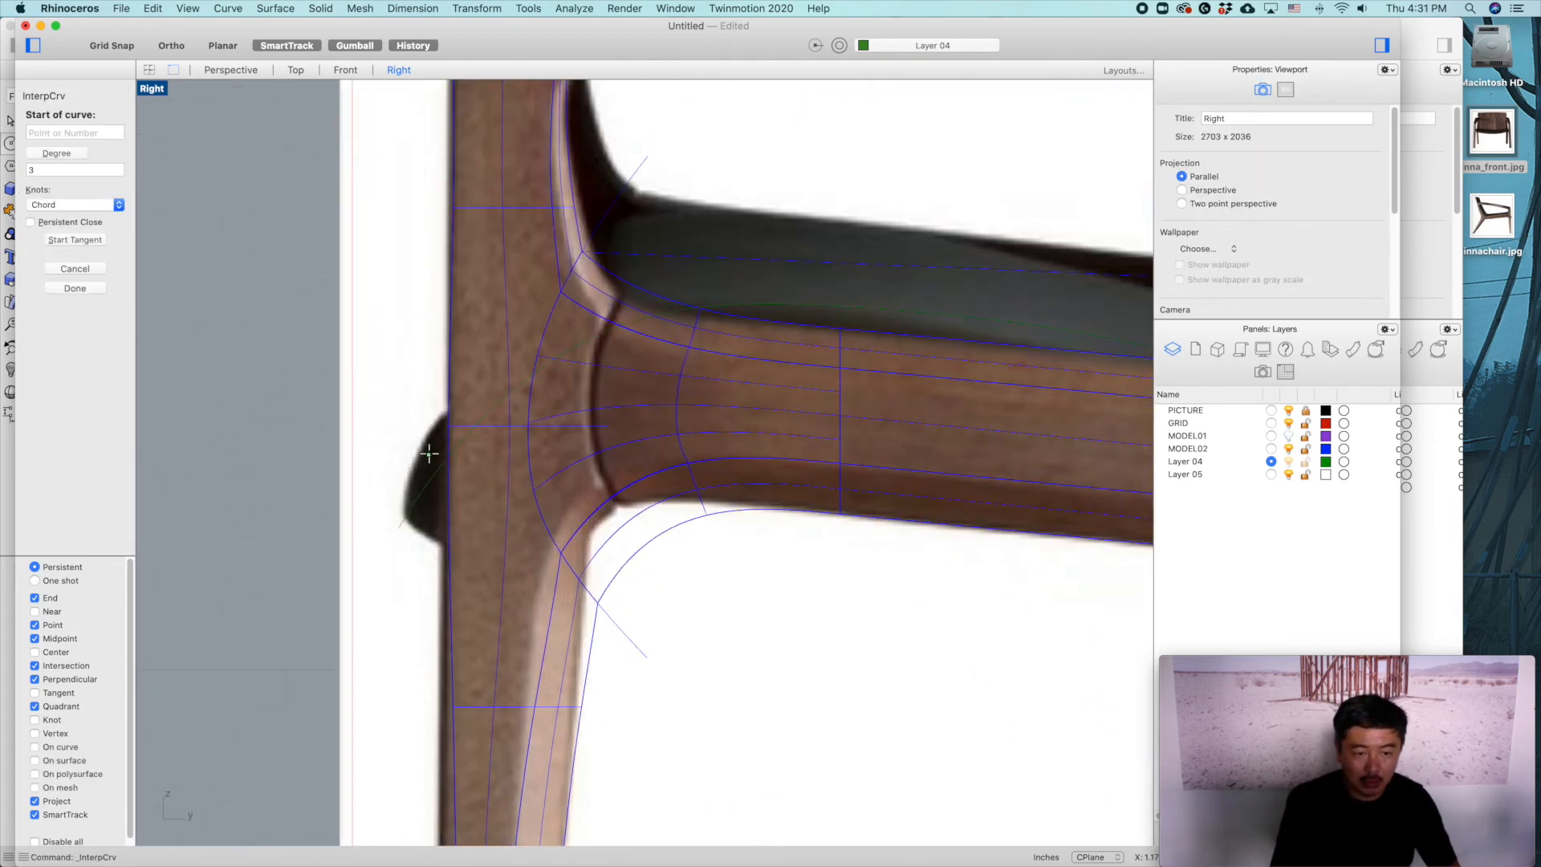
{"action": "left_click", "coordinate": [430, 428]}
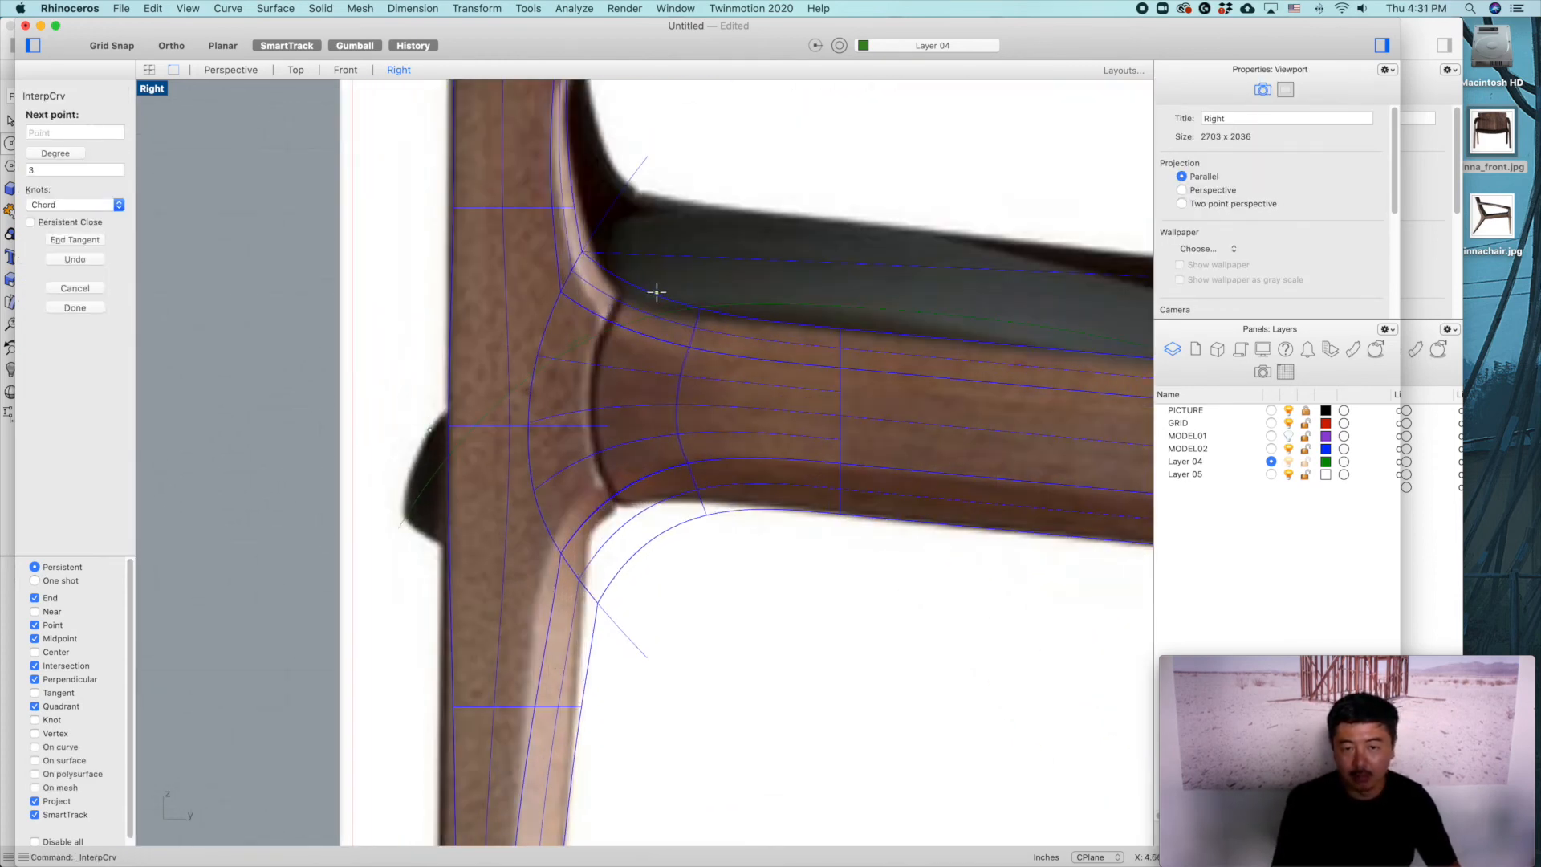
{"action": "left_click", "coordinate": [640, 295]}
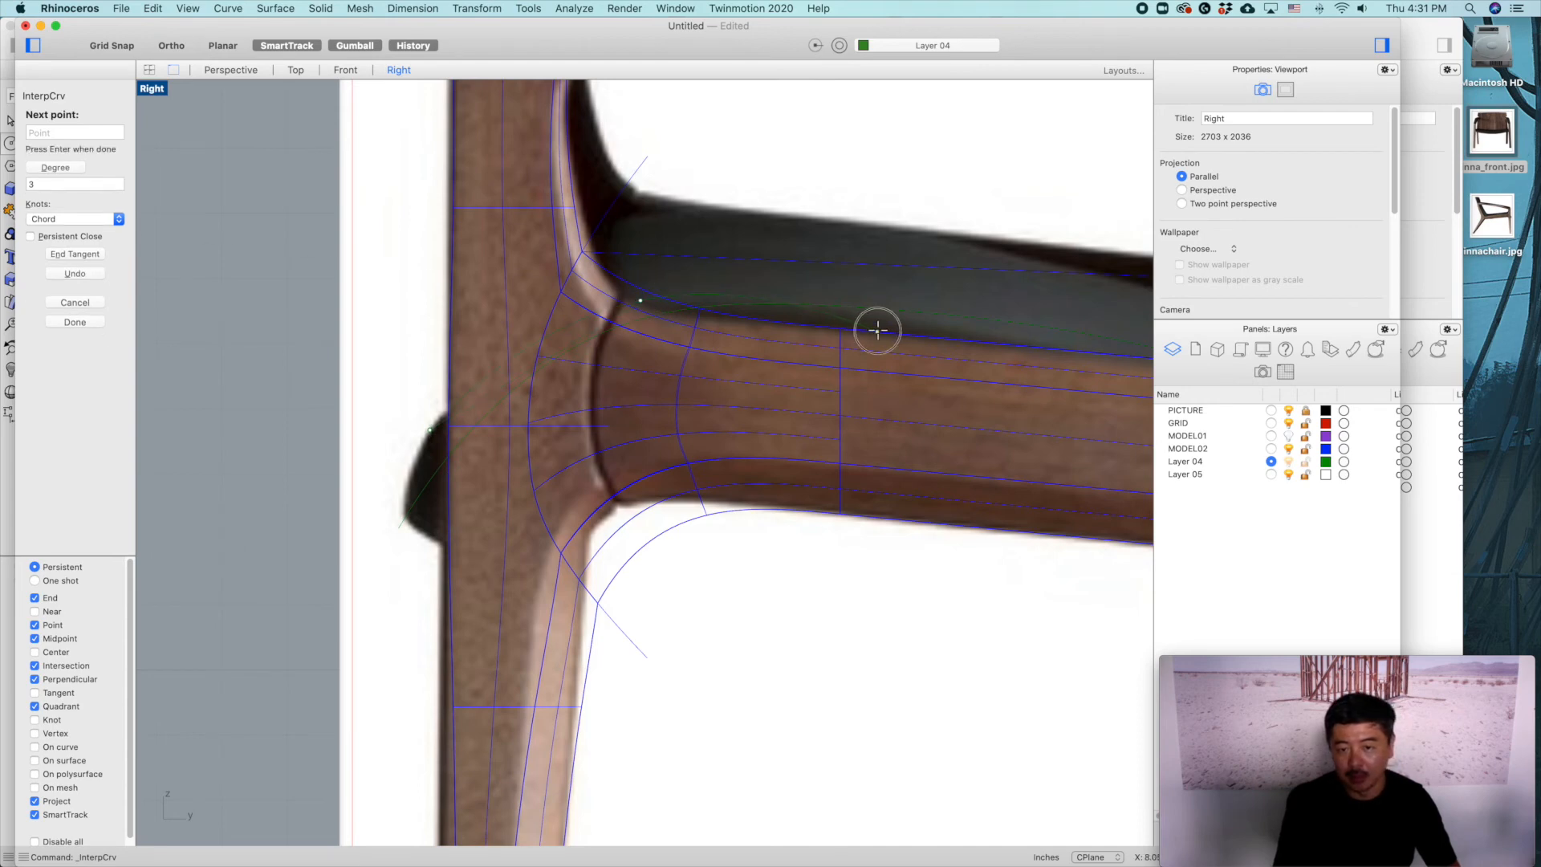
{"action": "scroll", "coordinate": [843, 387], "scroll_direction": "right", "scroll_amount": 3}
{"action": "scroll", "coordinate": [842, 388], "scroll_direction": "right", "scroll_amount": 7}
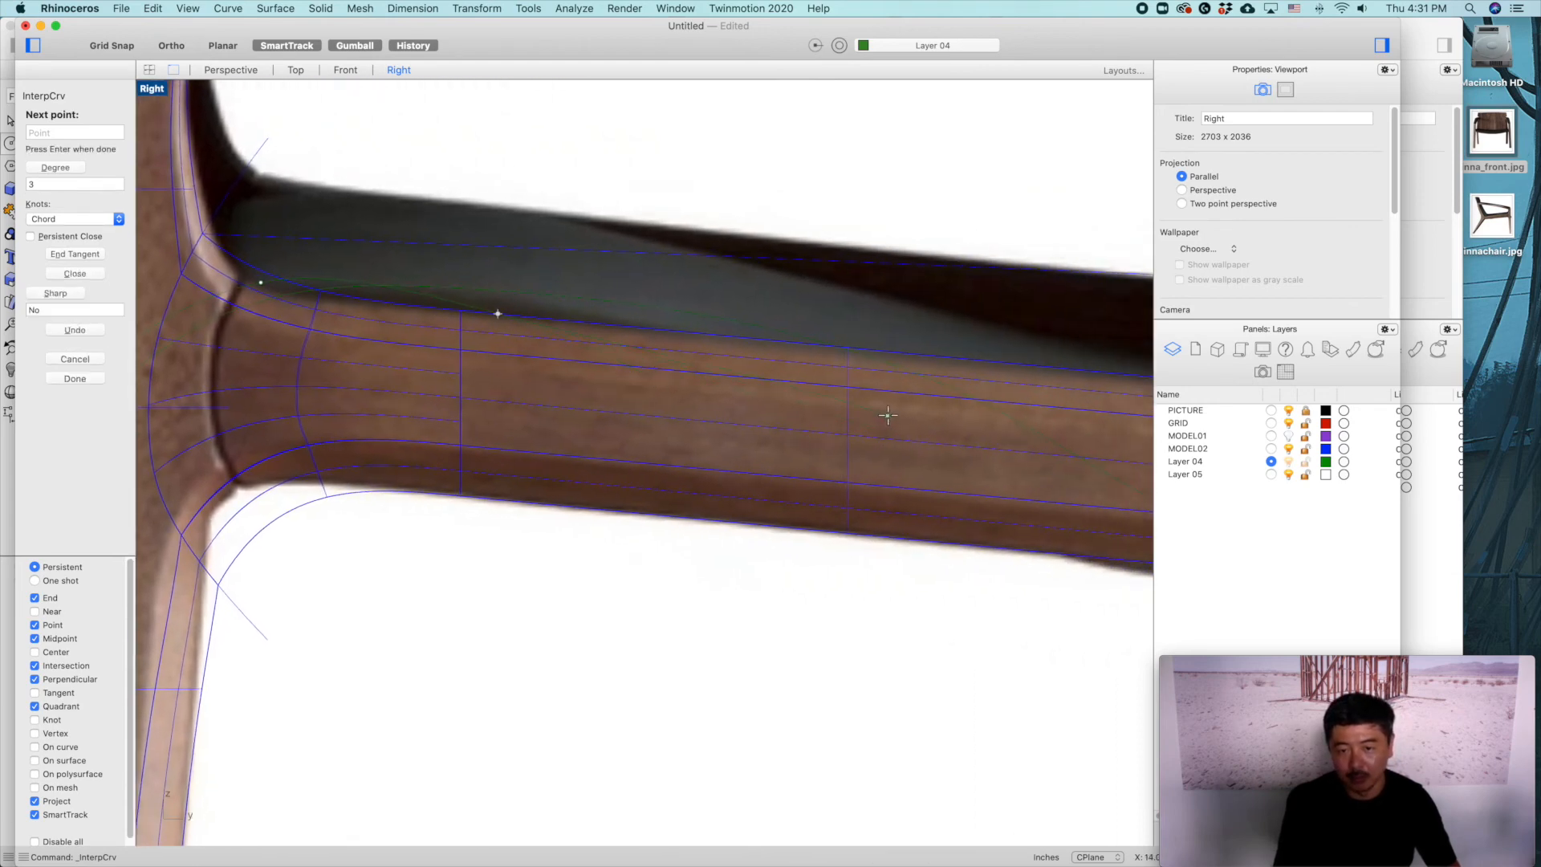
{"action": "scroll", "coordinate": [665, 423], "scroll_direction": "right", "scroll_amount": 10}
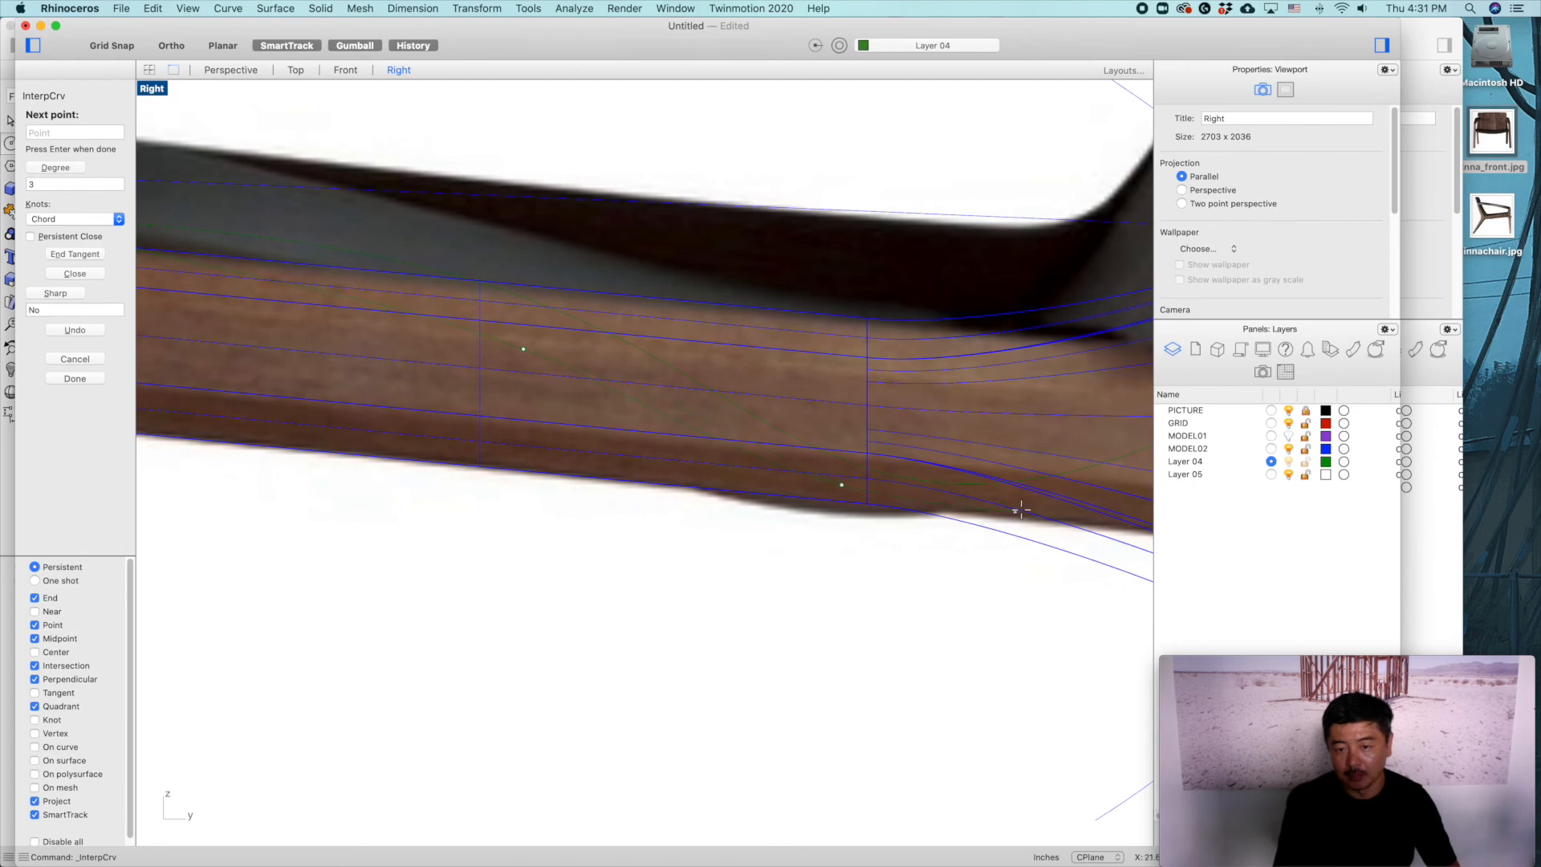
{"action": "scroll", "coordinate": [1019, 511], "scroll_direction": "right", "scroll_amount": 8}
{"action": "scroll", "coordinate": [884, 383], "scroll_direction": "right", "scroll_amount": 5}
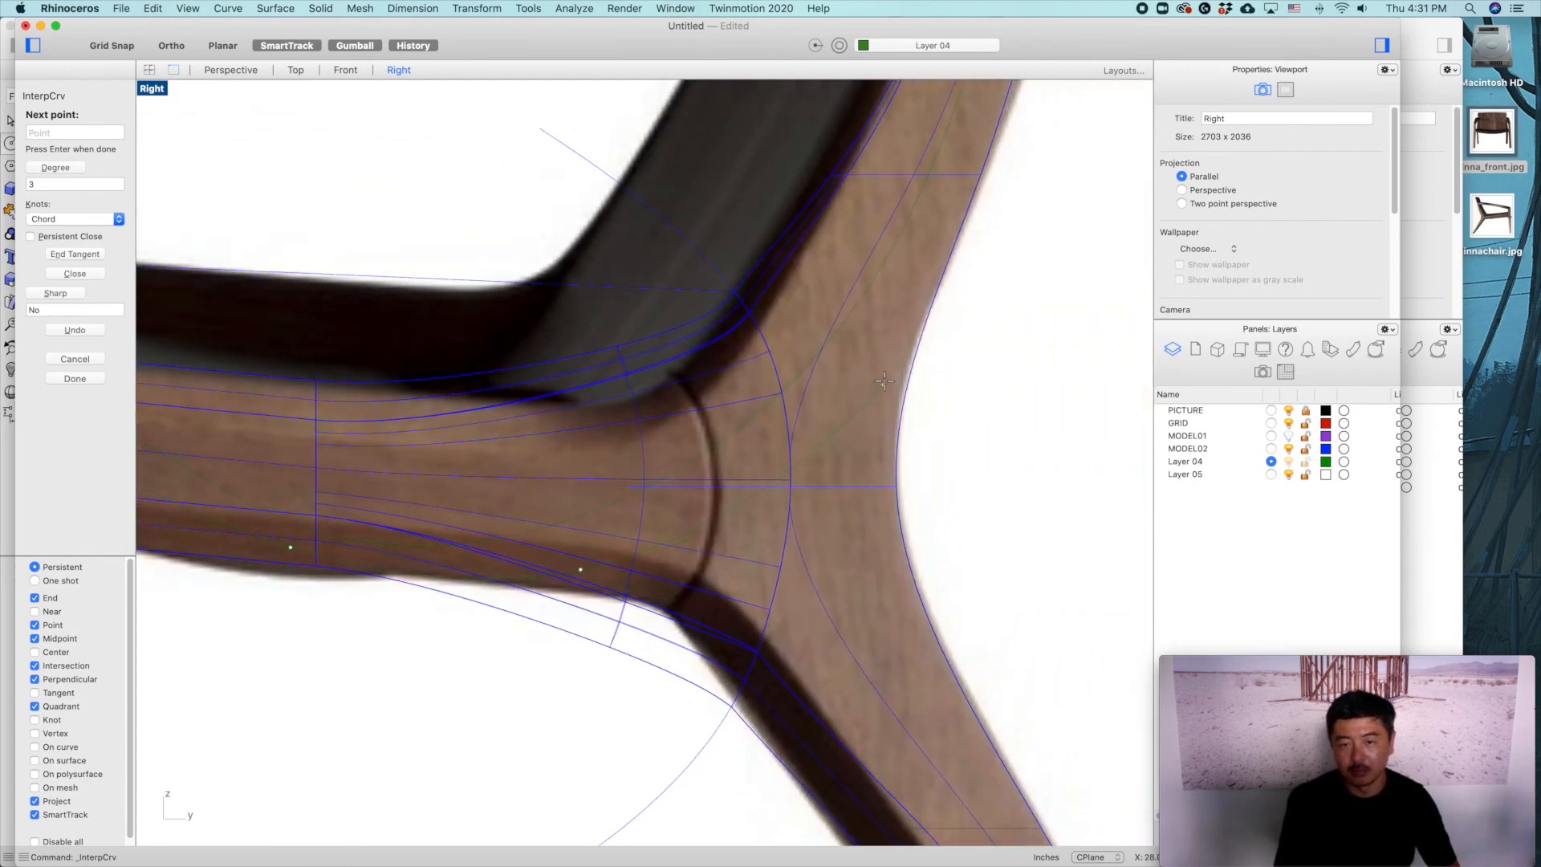
{"action": "scroll", "coordinate": [884, 384], "scroll_direction": "up", "scroll_amount": 5}
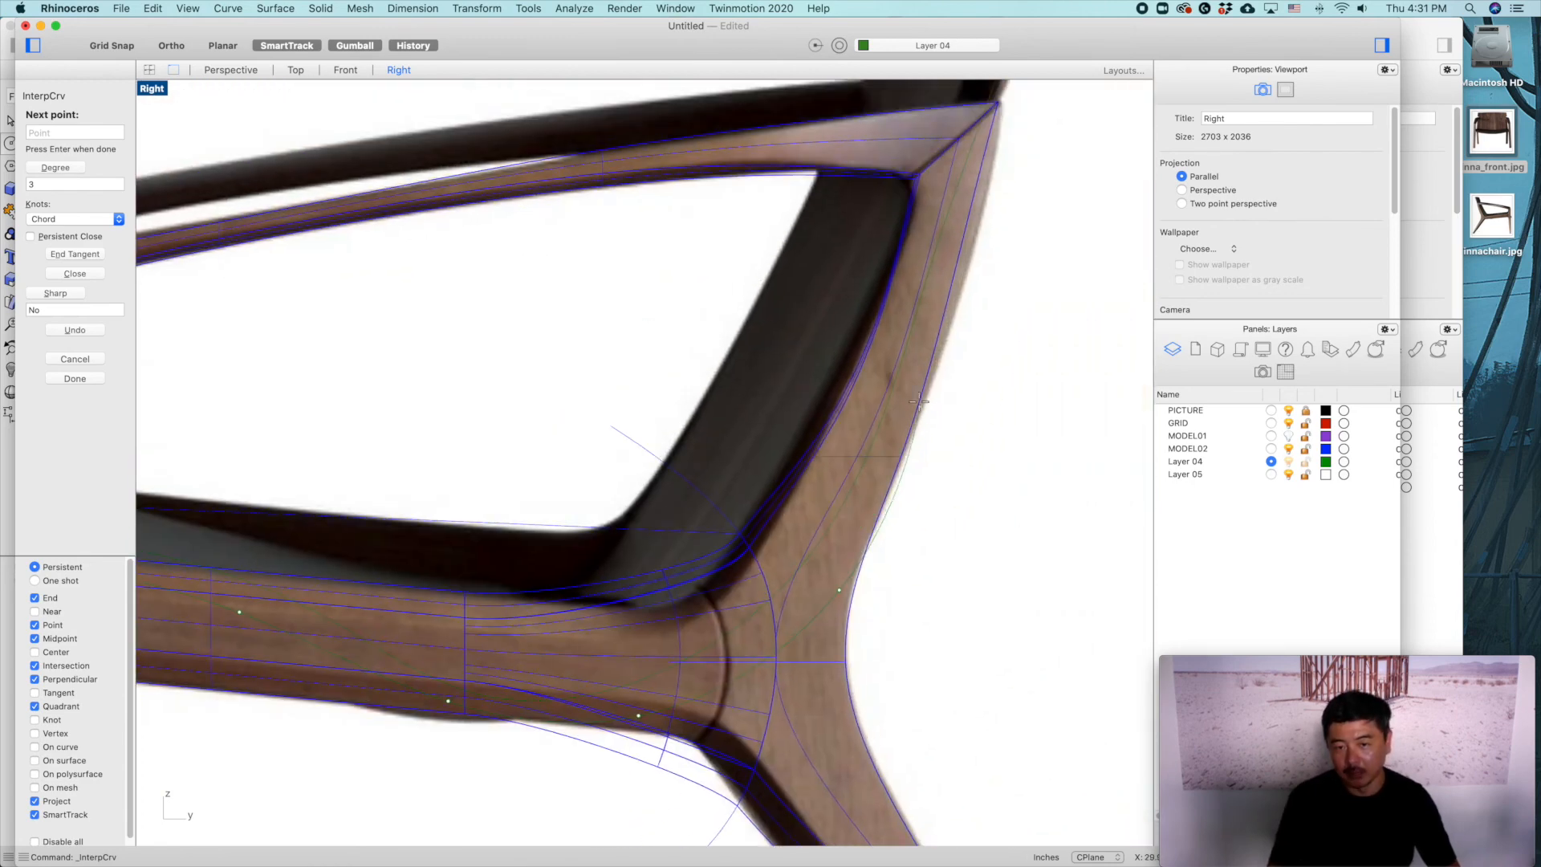
{"action": "scroll", "coordinate": [947, 347], "scroll_direction": "up", "scroll_amount": 5}
{"action": "scroll", "coordinate": [947, 346], "scroll_direction": "up", "scroll_amount": 3}
{"action": "left_click", "coordinate": [955, 318]}
{"action": "left_click", "coordinate": [1021, 98]}
{"action": "right_click", "coordinate": [1020, 98]}
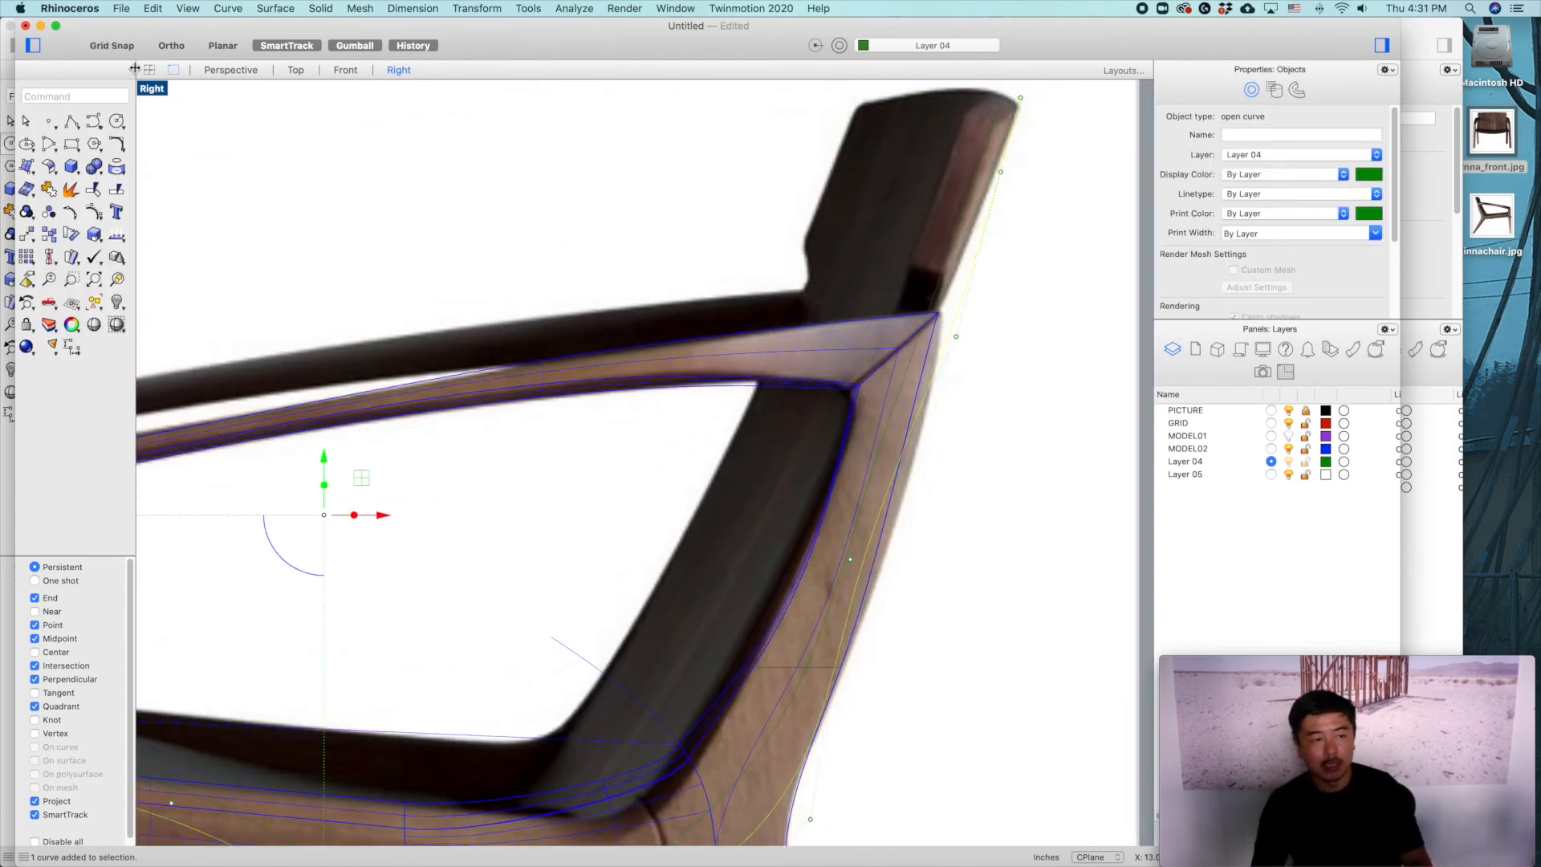
Step: Restore the four viewports and move the second seat curve in the Front view from the picture's side to the chair's vertical centre line
{"action": "left_click", "coordinate": [149, 70]}
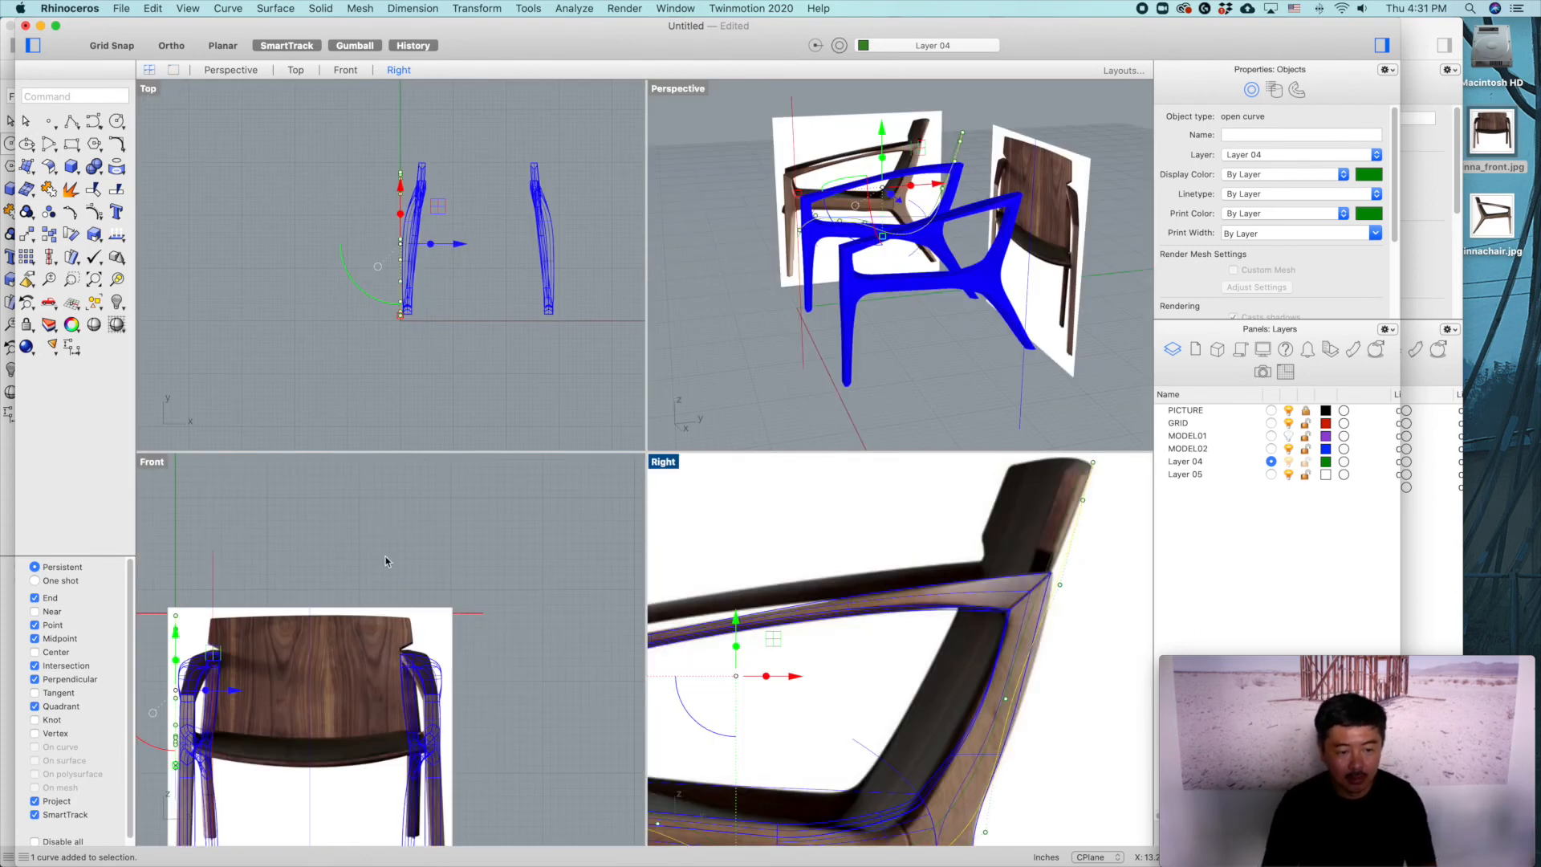
{"action": "right_click_drag", "start_coordinate": [318, 642], "coordinate": [389, 492]}
{"action": "right_click_drag", "start_coordinate": [313, 683], "coordinate": [308, 759]}
{"action": "type", "text": "m"}
{"action": "key", "text": "Return"}
{"action": "left_click", "coordinate": [234, 545]}
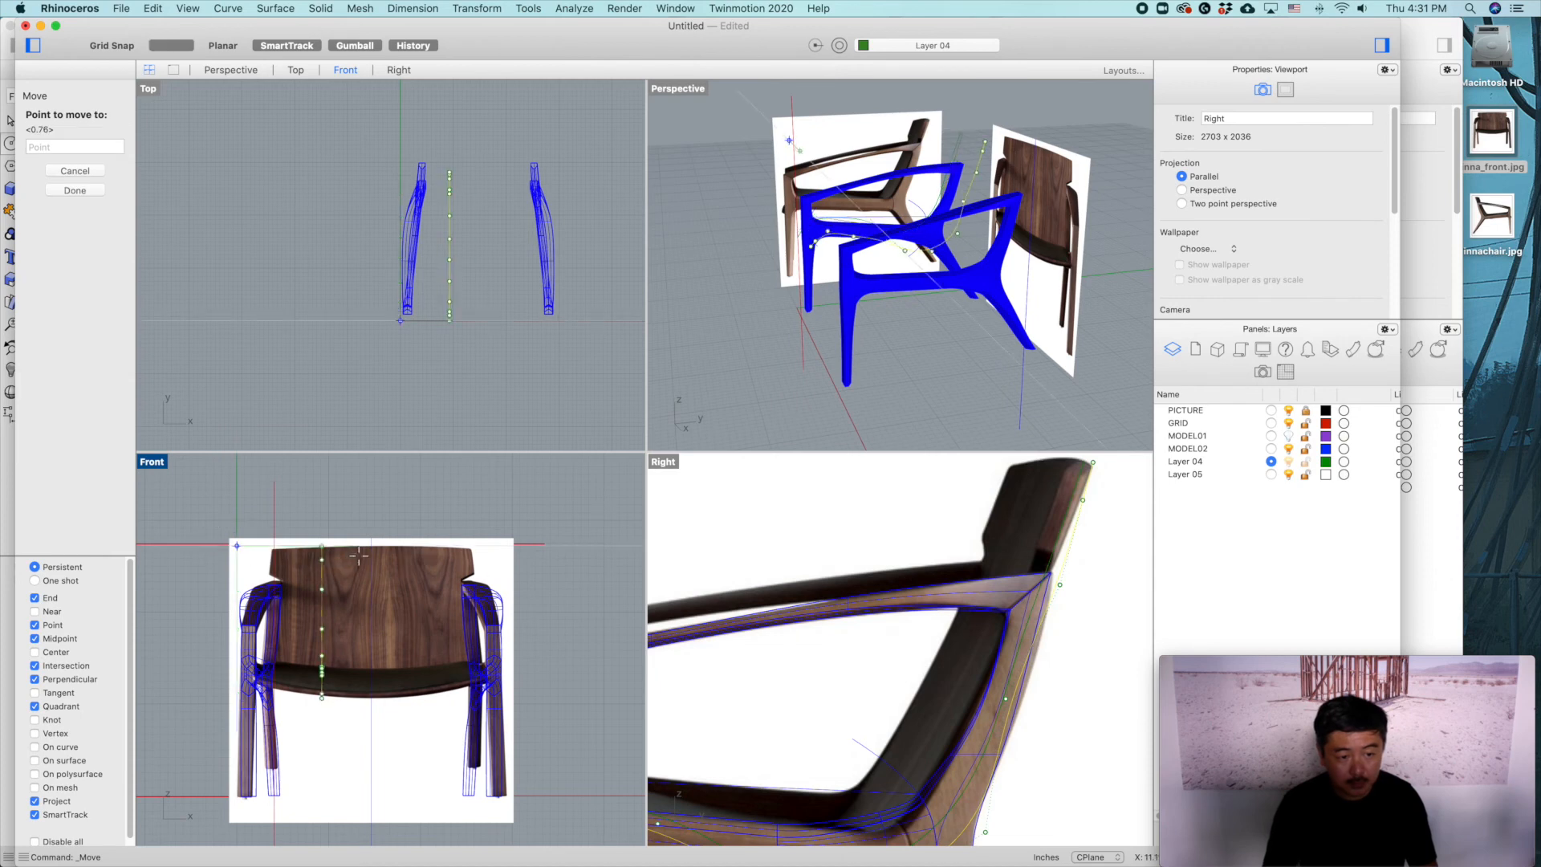
{"action": "left_click", "coordinate": [371, 546]}
{"action": "key", "text": "super+z"}
Step: Mirror a copy of the first seat curve across the vertical centre line in the Front view
{"action": "left_click", "coordinate": [235, 572]}
{"action": "type", "text": "mi"}
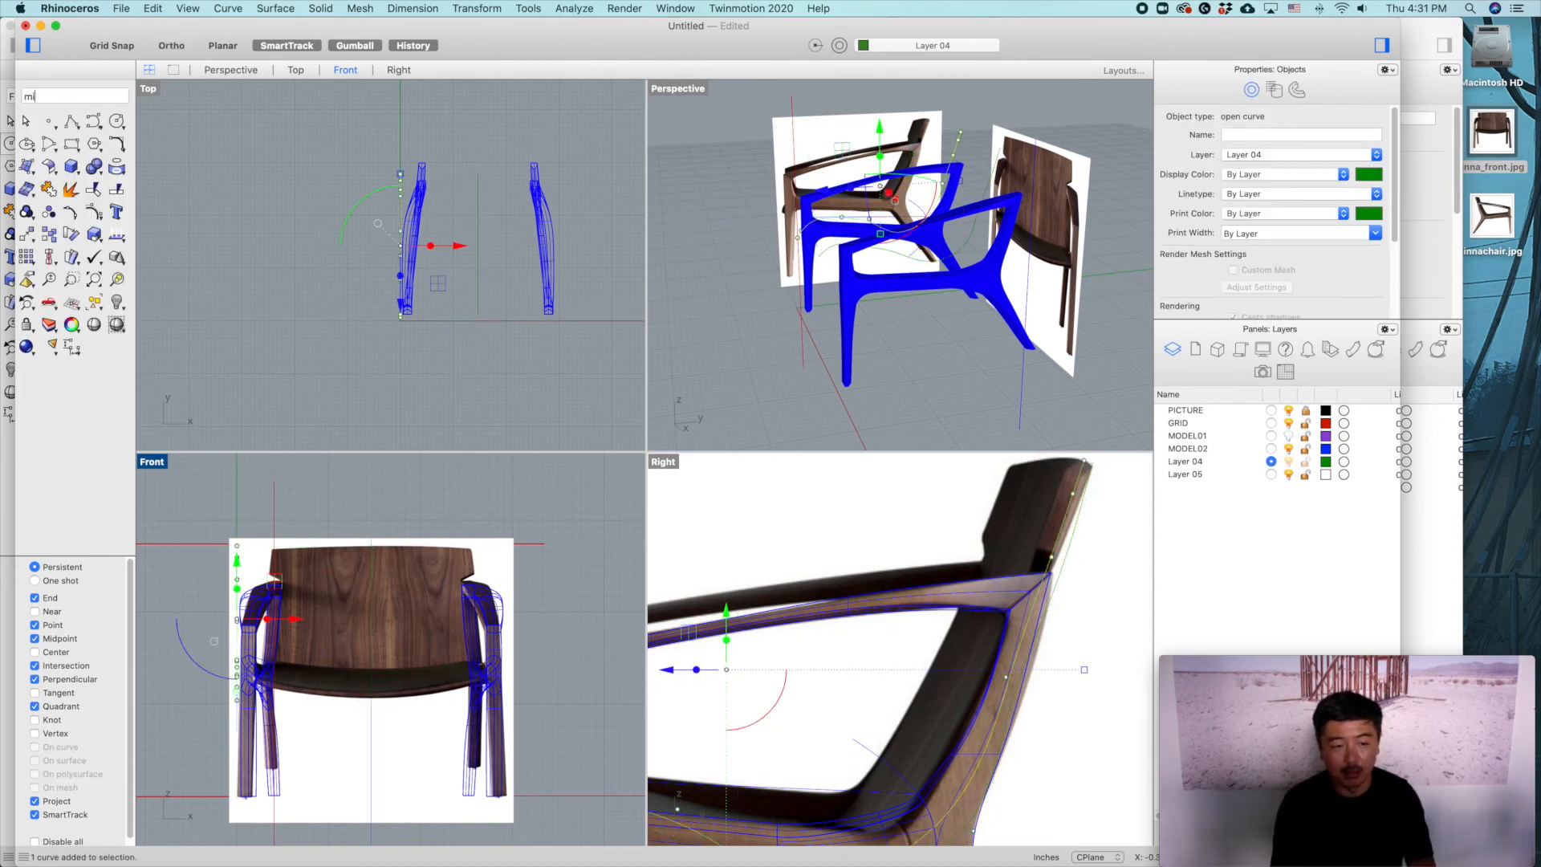
{"action": "type", "text": "r"}
{"action": "key", "text": "Return"}
{"action": "left_click", "coordinate": [371, 538]}
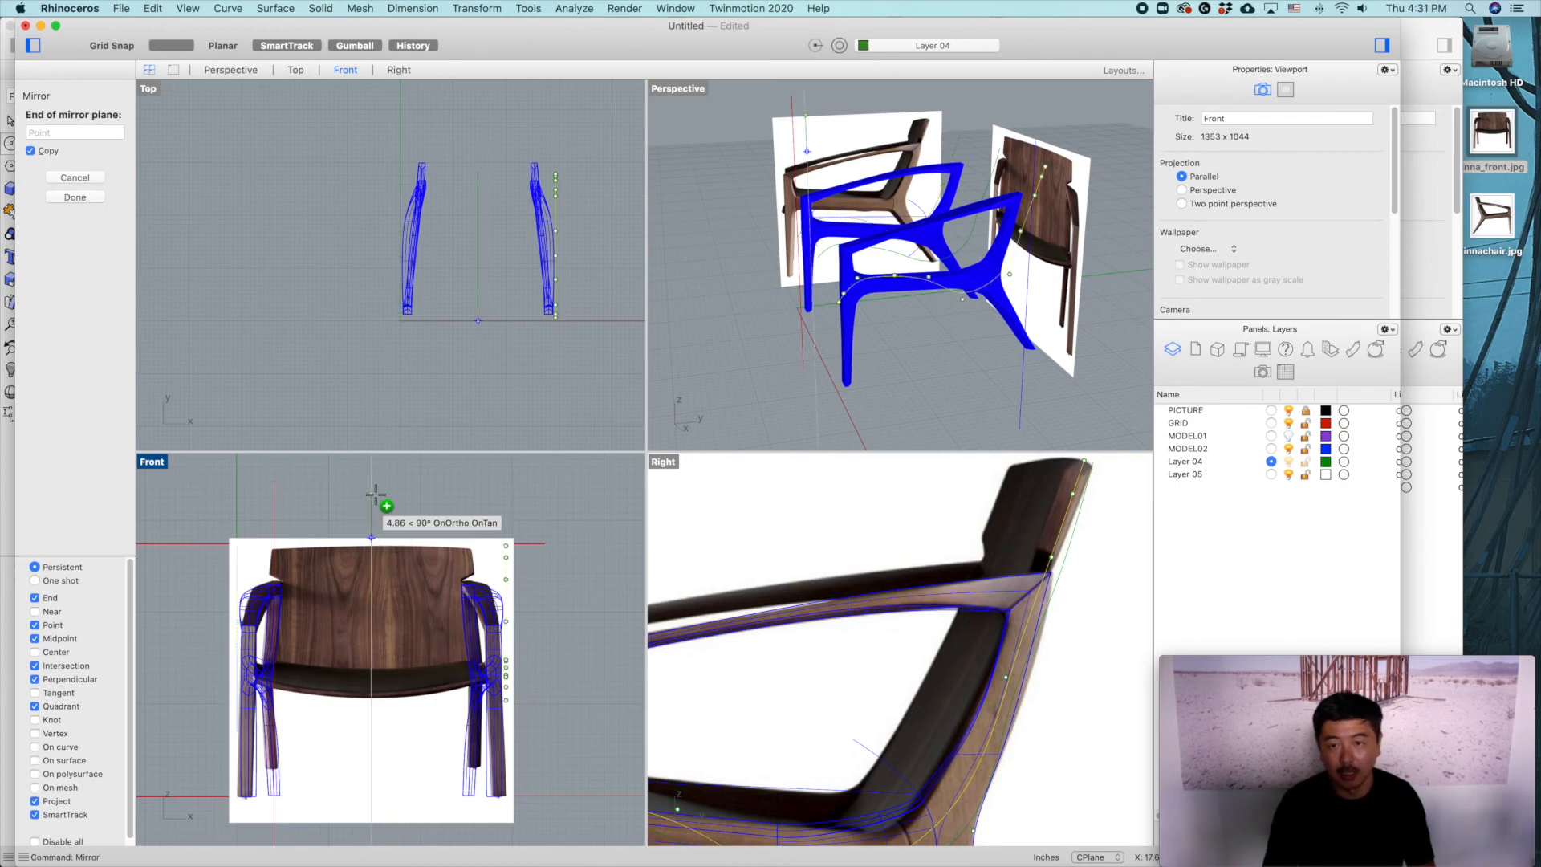
{"action": "left_click", "coordinate": [376, 494], "text": "shift"}
Step: Maximize the Perspective view, check the two outer seat curves, and hide the GRID and PICTURE layers
{"action": "double_click", "coordinate": [684, 90]}
{"action": "left_click", "coordinate": [860, 388]}
{"action": "right_click_drag", "start_coordinate": [860, 388], "coordinate": [918, 432]}
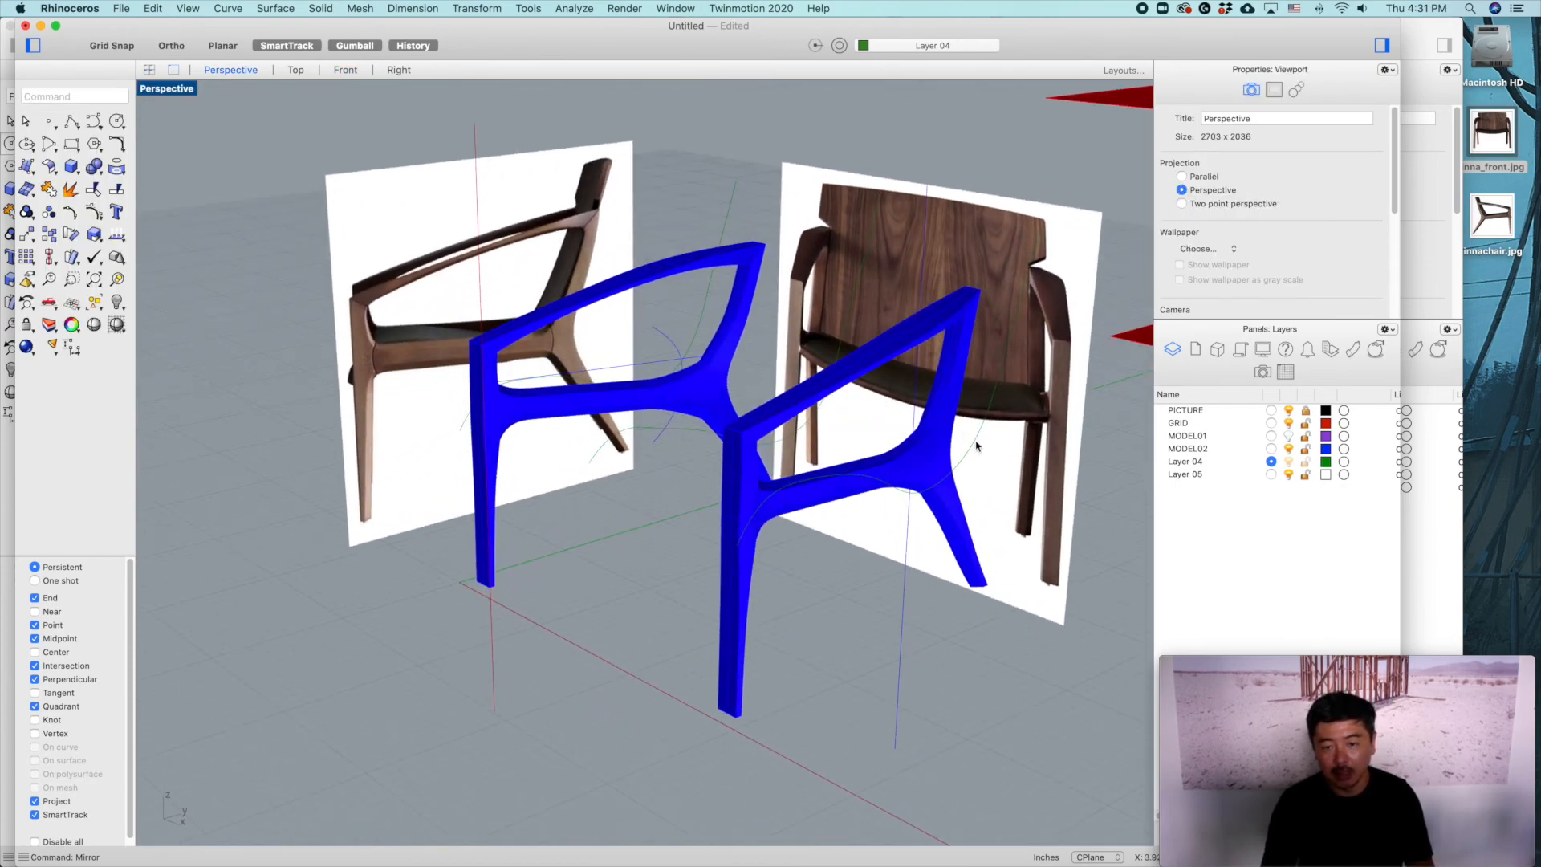
{"action": "left_click", "coordinate": [859, 369]}
{"action": "left_click", "coordinate": [732, 218], "text": "shift"}
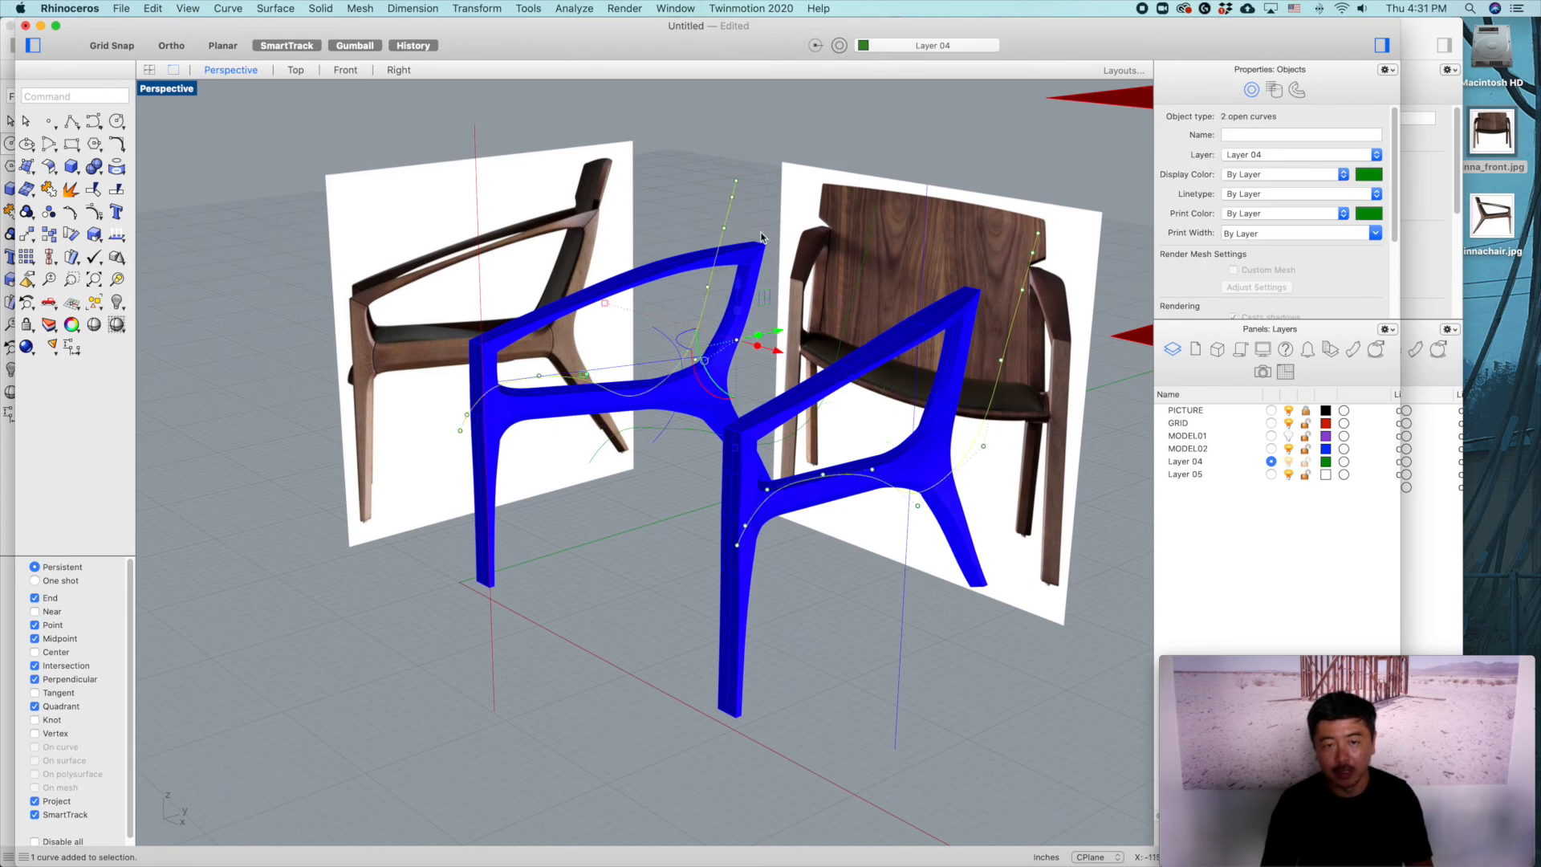
{"action": "left_click", "coordinate": [863, 284]}
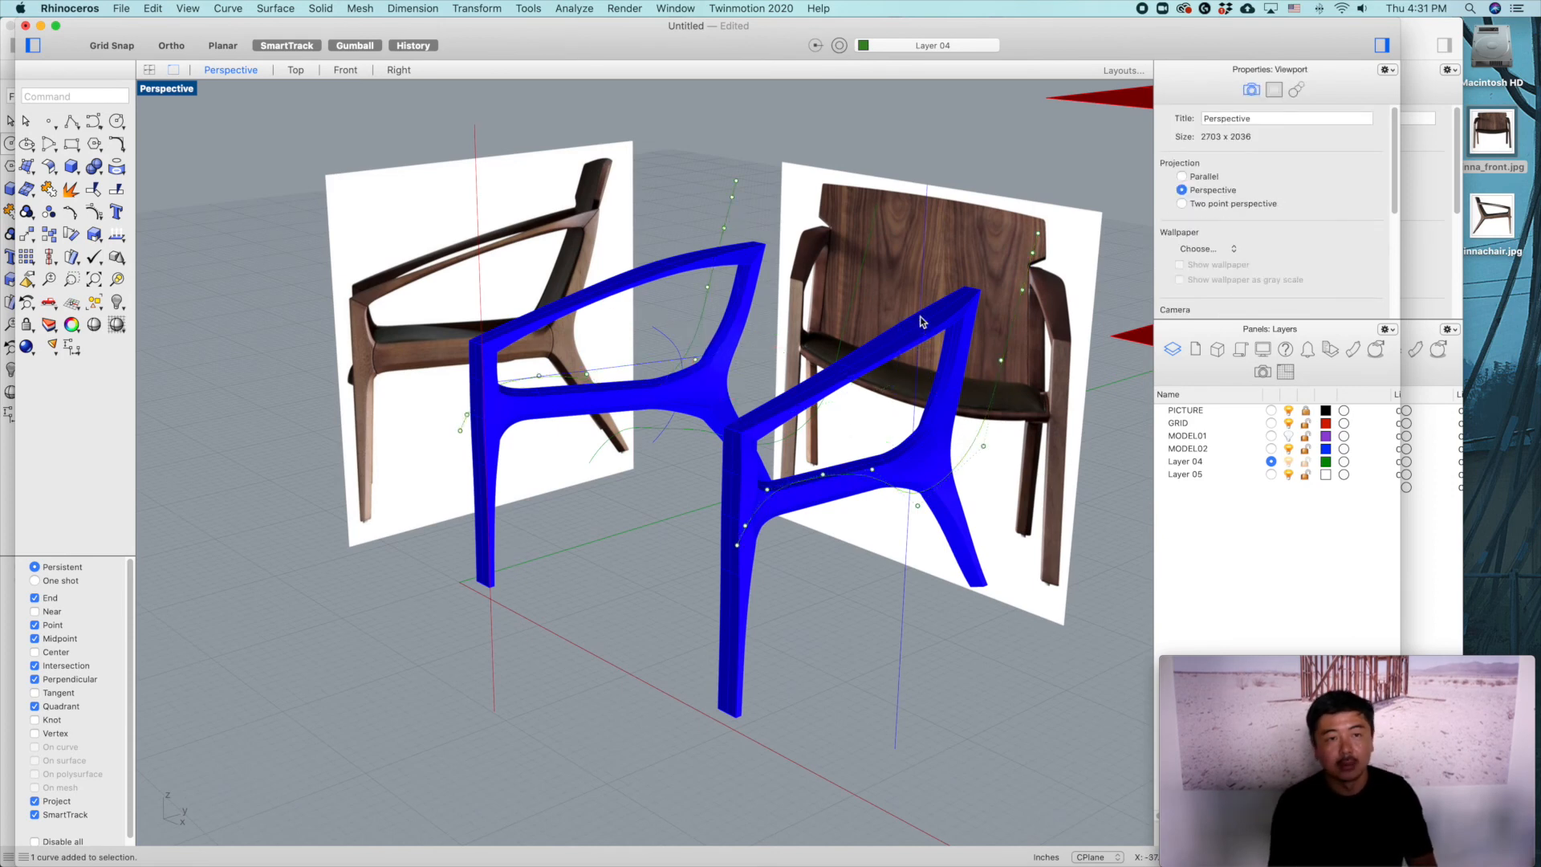
{"action": "left_click", "coordinate": [1289, 423]}
{"action": "left_click", "coordinate": [1291, 412]}
{"action": "right_click_drag", "start_coordinate": [967, 407], "coordinate": [1071, 407]}
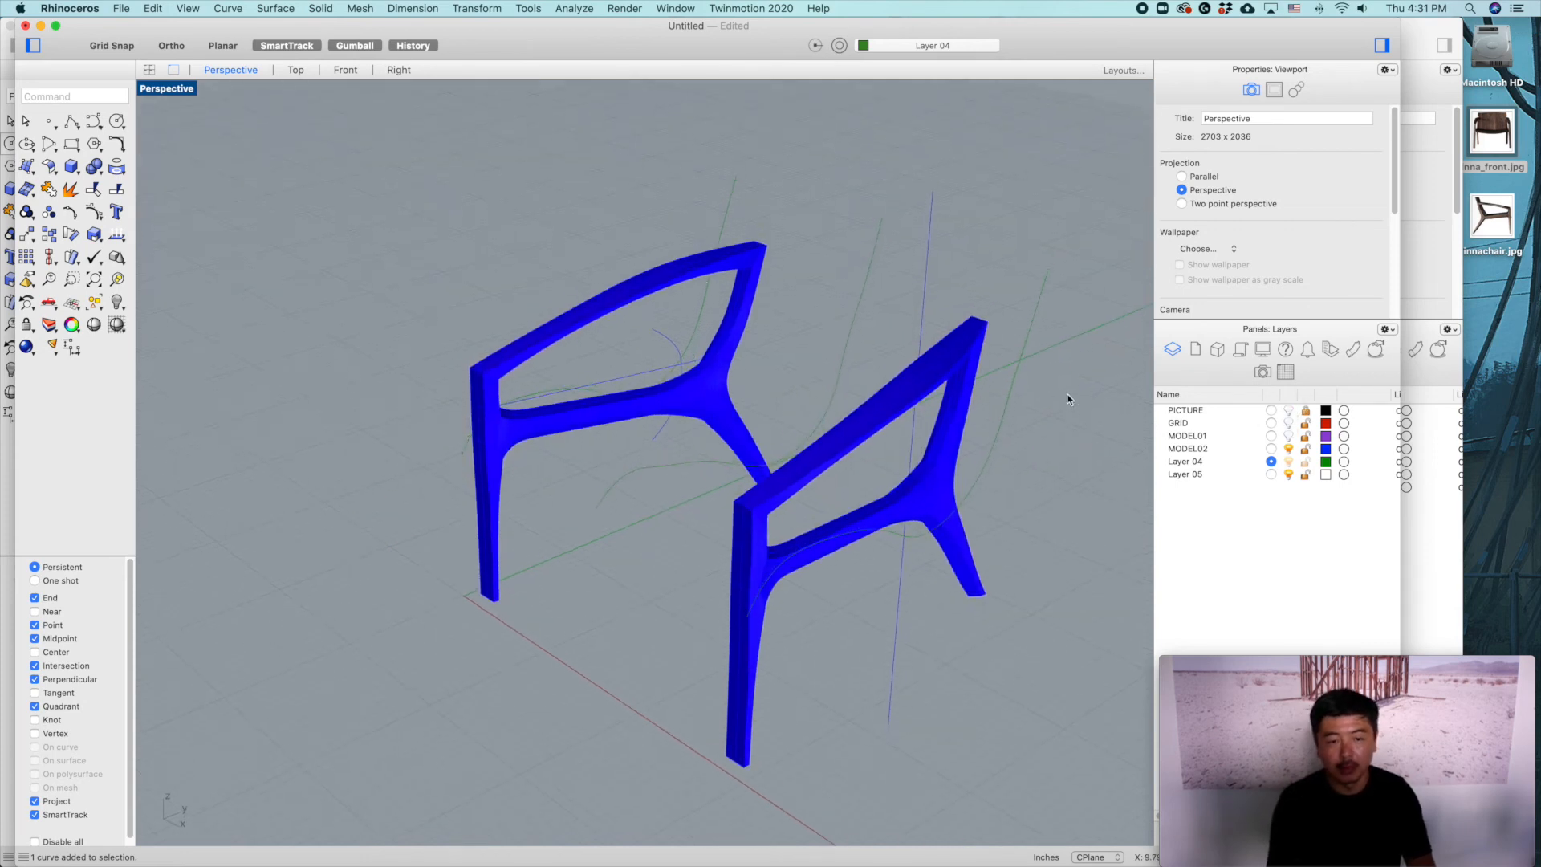
Step: Loft a seat and back surface through the outer, centre and opposite outer curves
{"action": "type", "text": "t"}
{"action": "key", "text": "Return"}
{"action": "left_click", "coordinate": [1038, 311]}
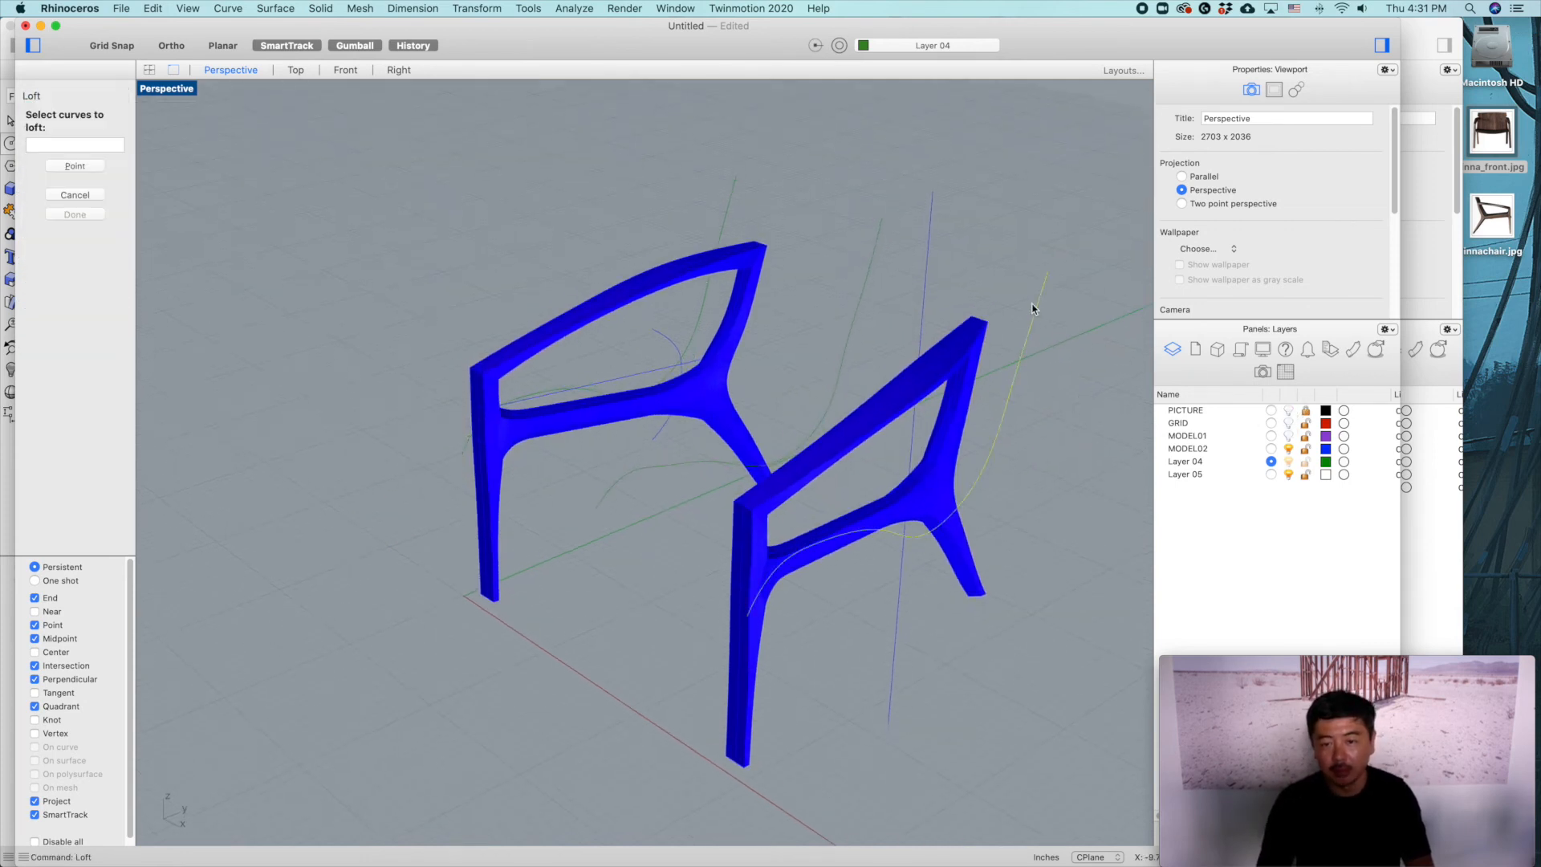
{"action": "left_click", "coordinate": [874, 251]}
{"action": "left_click", "coordinate": [734, 193]}
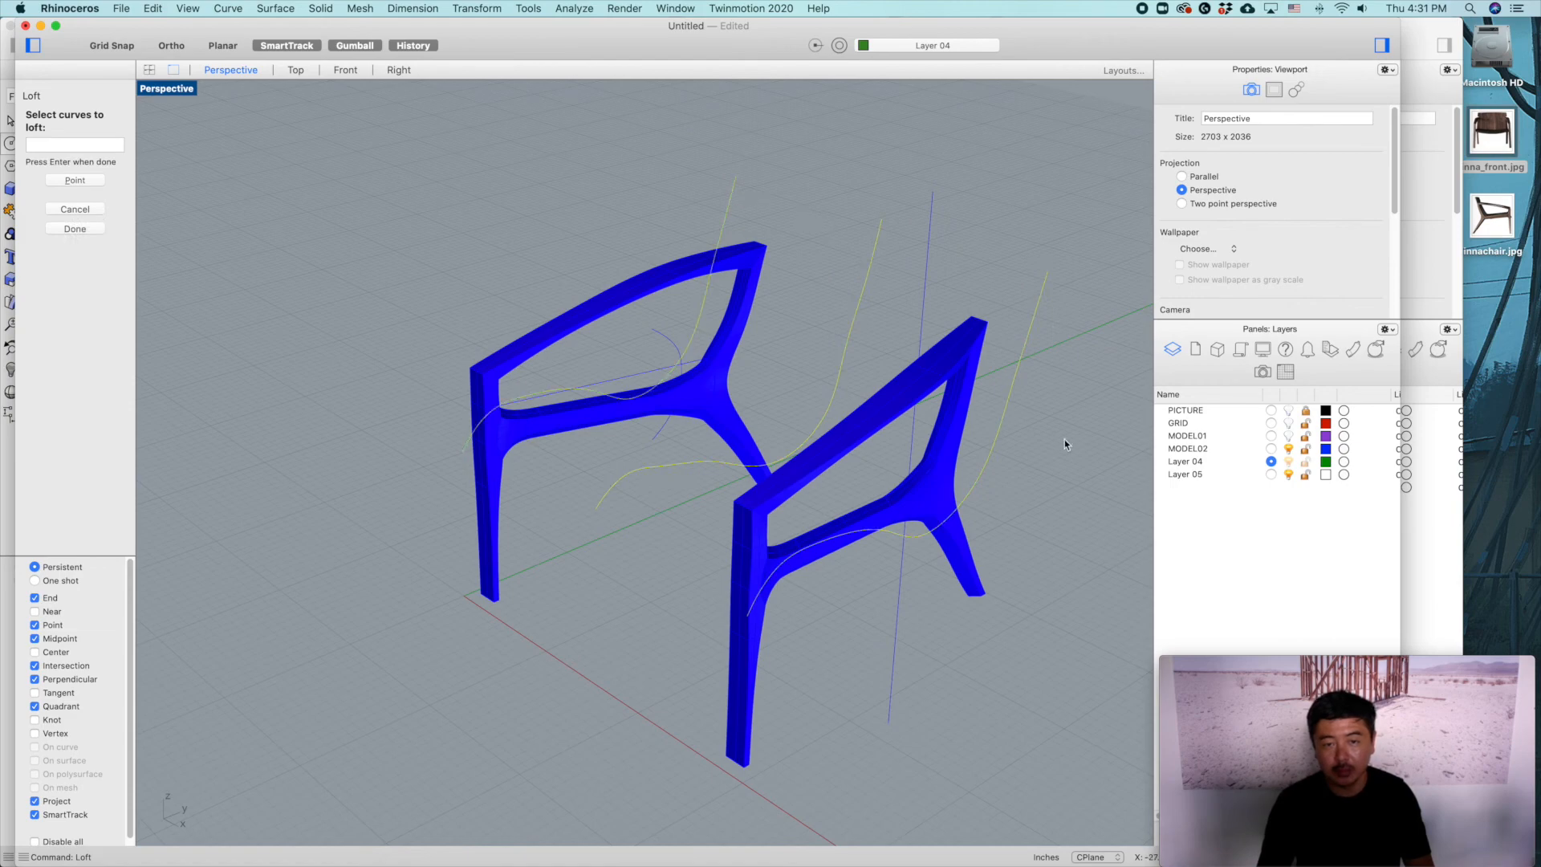
{"action": "key", "text": "Return"}
{"action": "left_click", "coordinate": [1087, 568]}
{"action": "mouse_move", "coordinate": [984, 517]}
{"action": "right_mouse_down"}
{"action": "mouse_move", "coordinate": [897, 578]}
{"action": "mouse_move", "coordinate": [877, 567]}
{"action": "mouse_move", "coordinate": [968, 496]}
{"action": "right_mouse_up"}
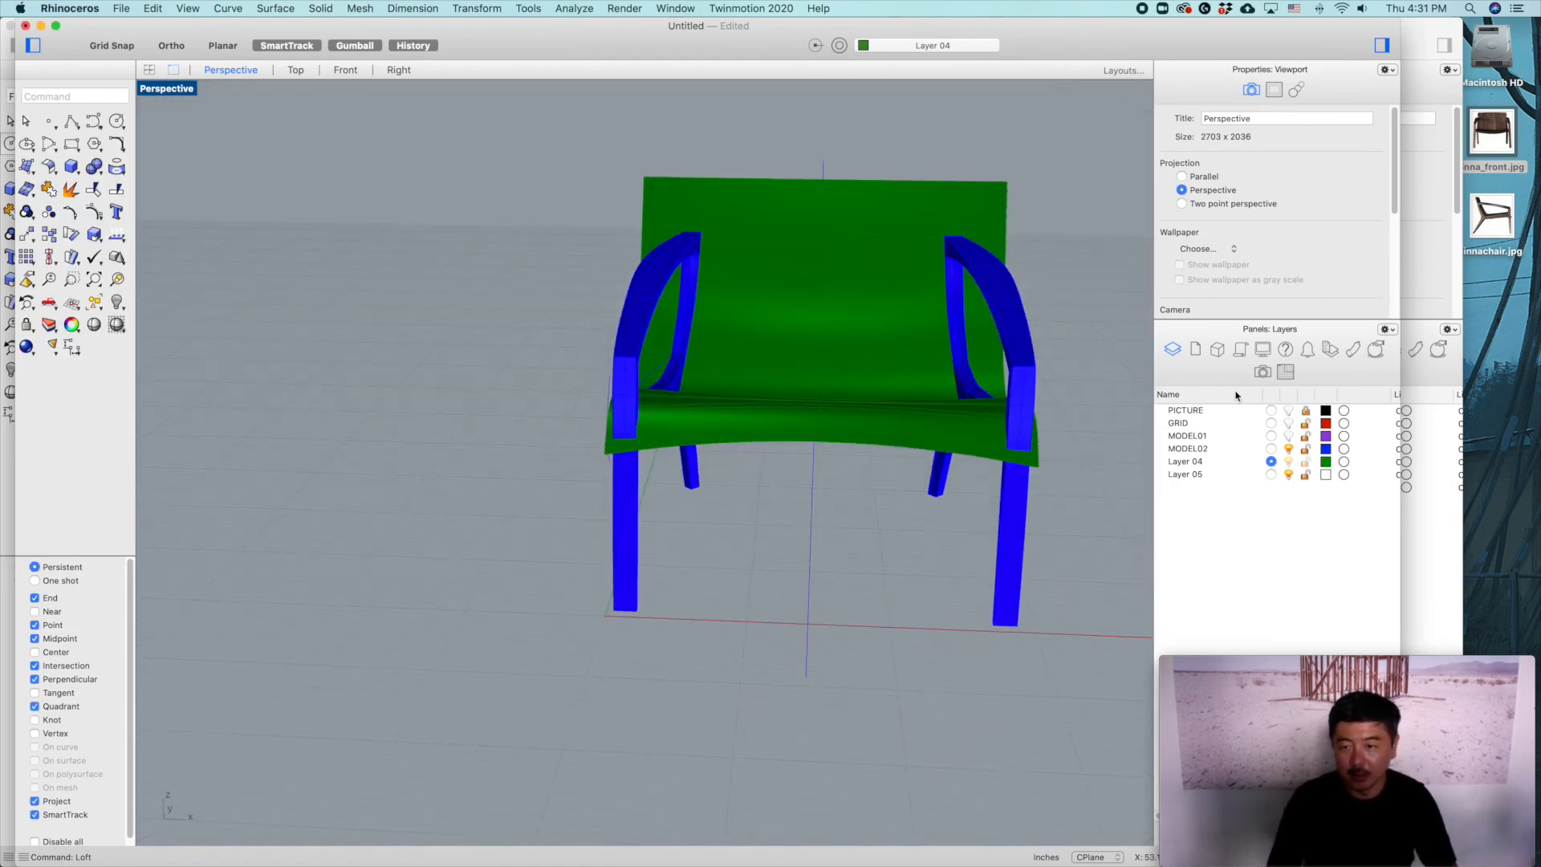
Step: Select the two outer edge curves of the lofted seat and group them
{"action": "left_click", "coordinate": [1006, 198]}
{"action": "left_click", "coordinate": [1048, 221]}
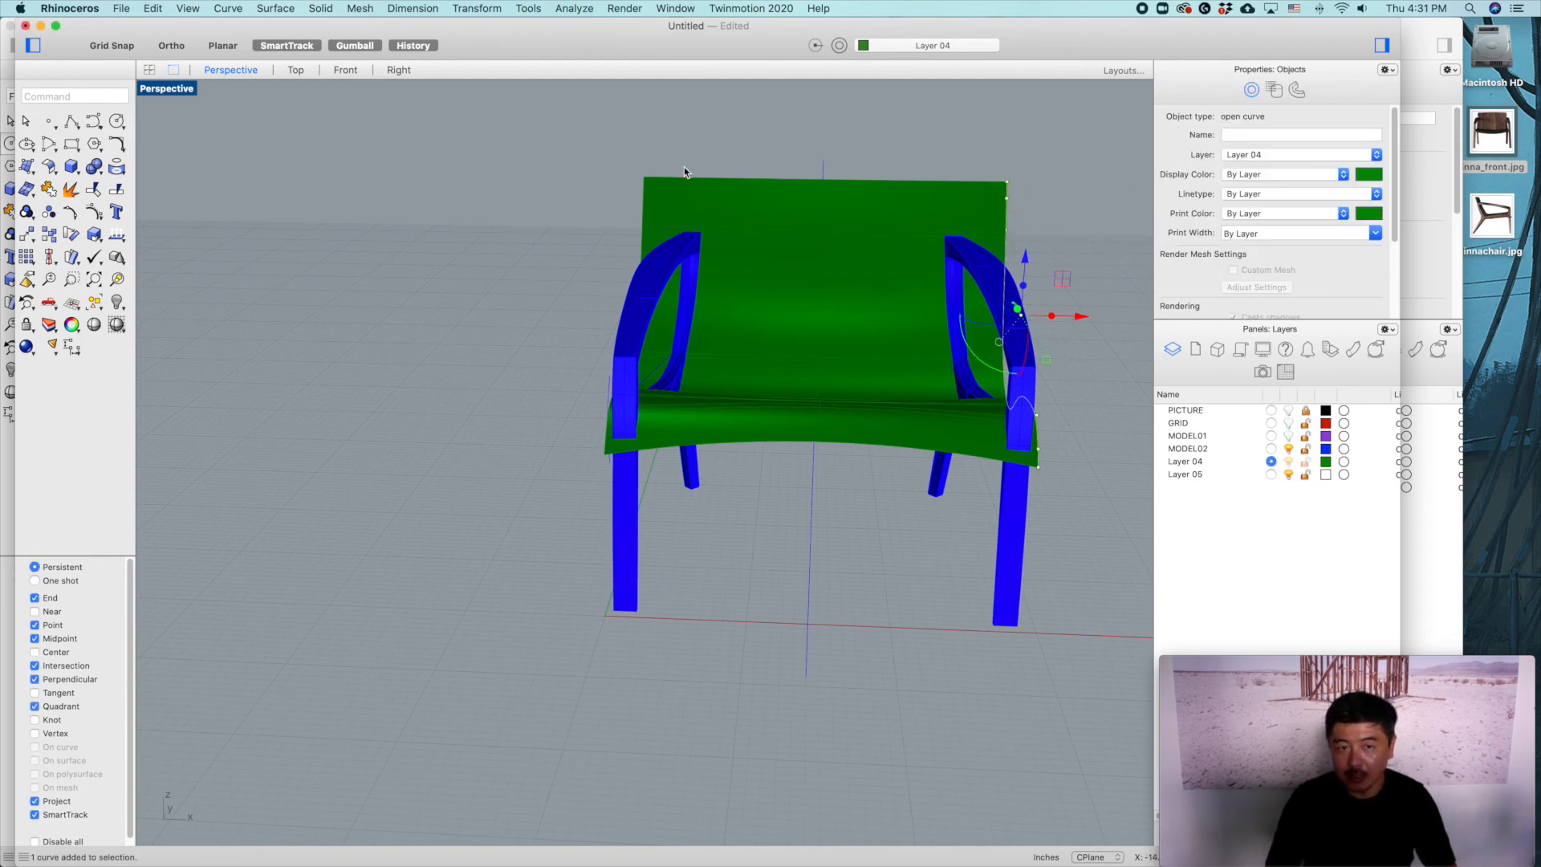
{"action": "left_click", "coordinate": [647, 183]}
{"action": "left_click", "coordinate": [718, 207]}
{"action": "right_click_drag", "start_coordinate": [936, 354], "coordinate": [824, 342]}
{"action": "right_click_drag", "start_coordinate": [801, 414], "coordinate": [813, 410]}
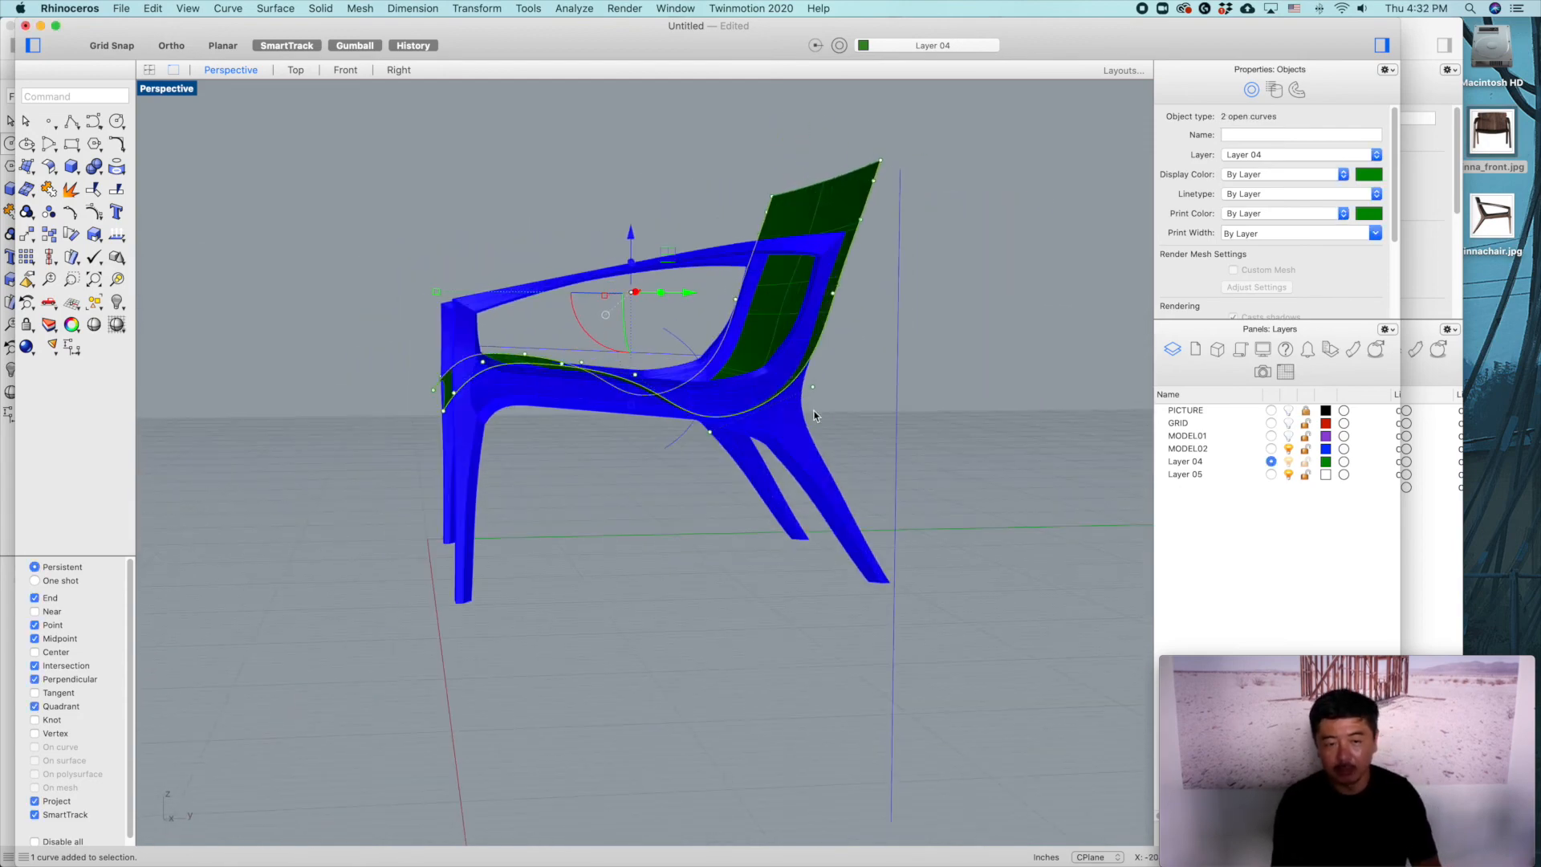
{"action": "key", "text": "super+g"}
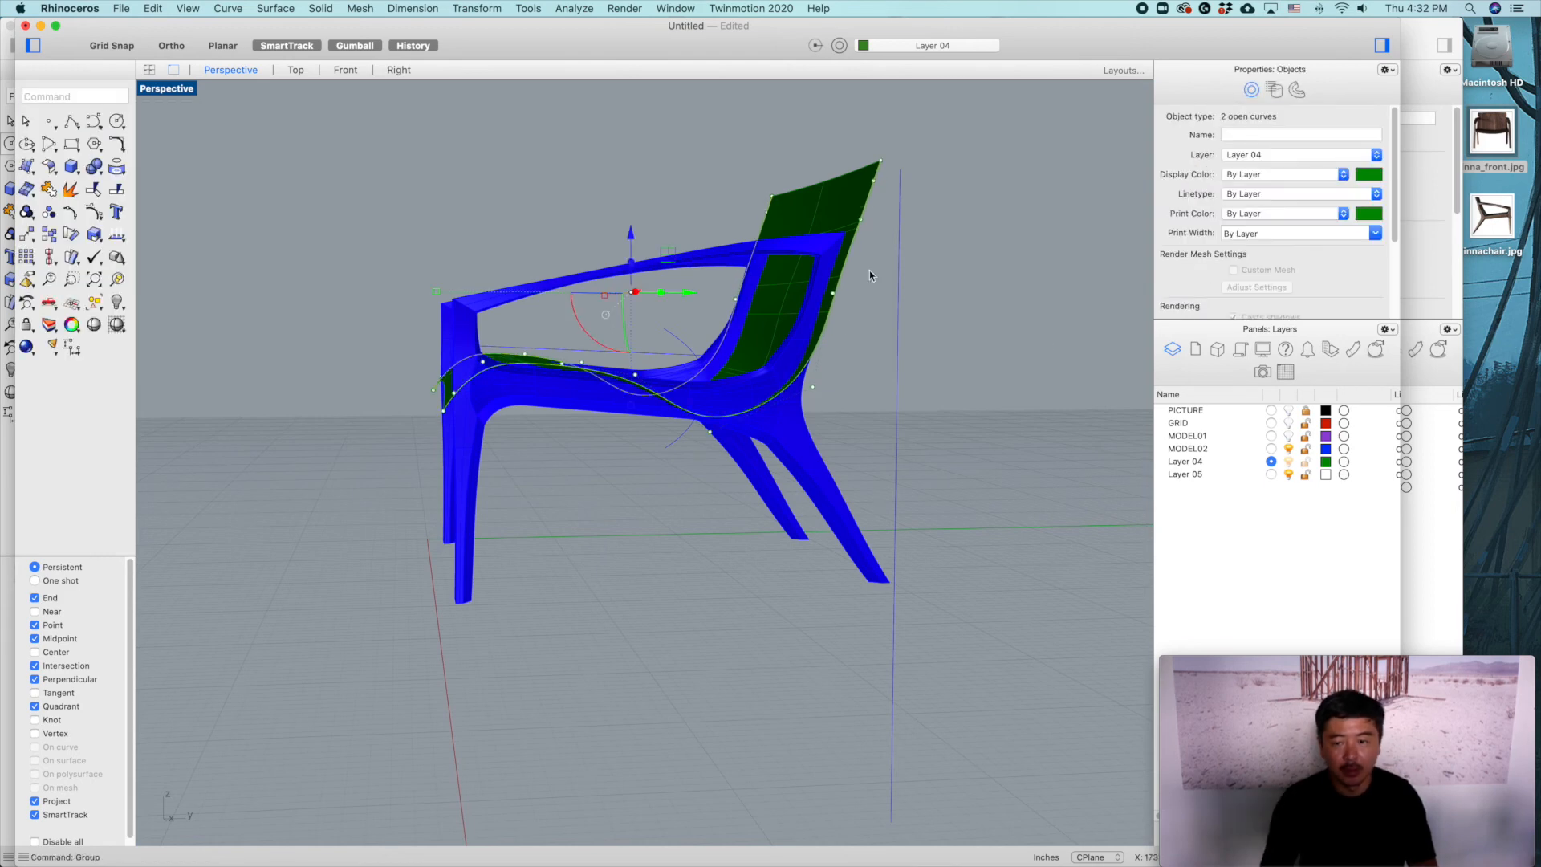
Step: Show the PICTURE layer and adjust the control points at the middle of the seat in the Right view to follow the side photo
{"action": "left_click", "coordinate": [1288, 411]}
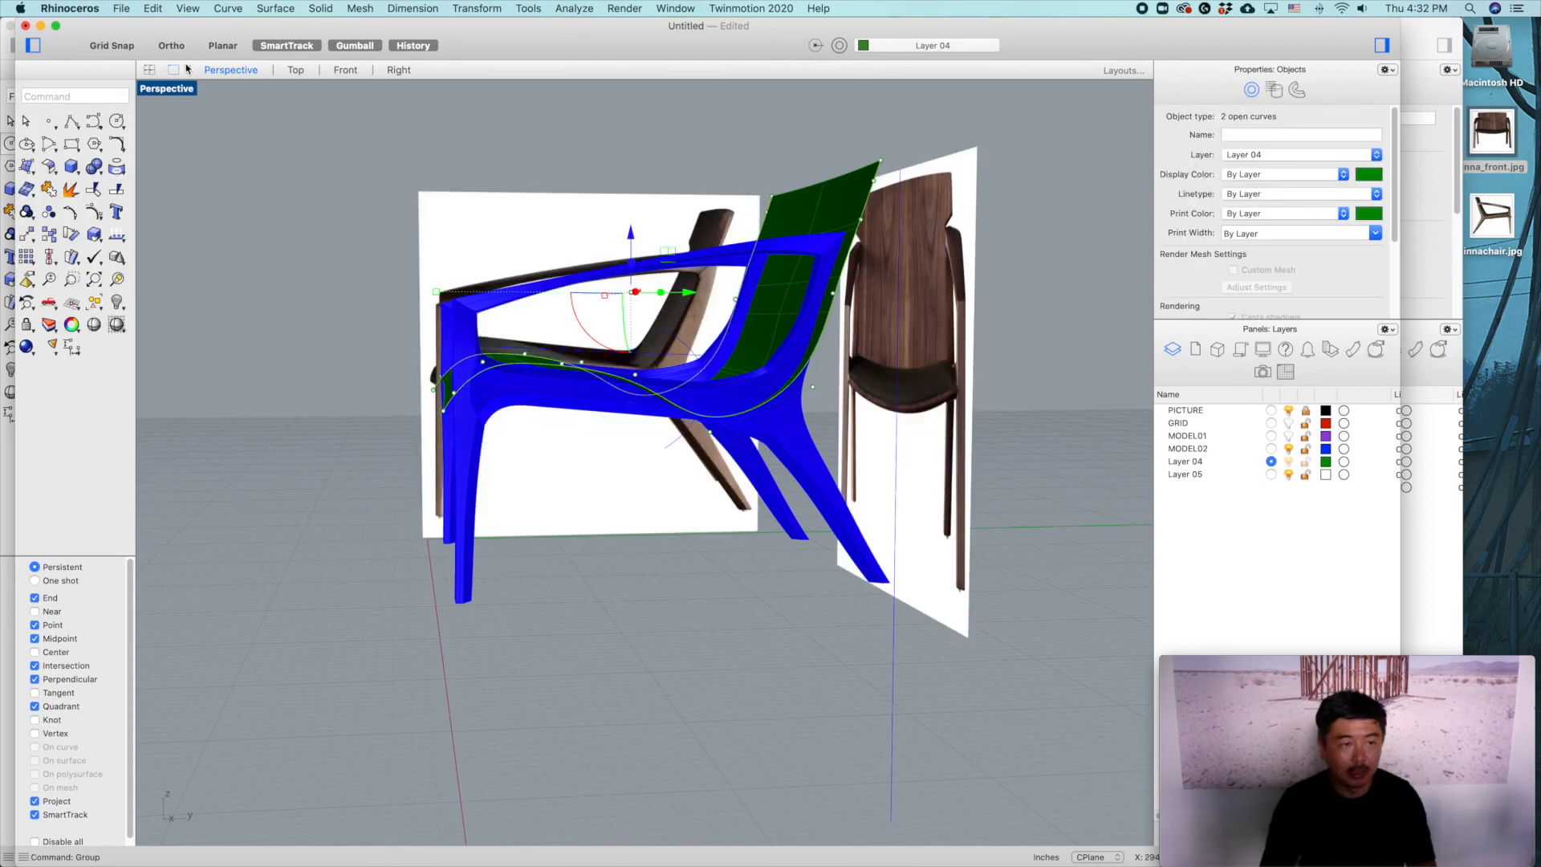
{"action": "double_click", "coordinate": [192, 90]}
{"action": "right_click_drag", "start_coordinate": [730, 684], "coordinate": [977, 595]}
{"action": "right_click_drag", "start_coordinate": [825, 679], "coordinate": [869, 639]}
{"action": "scroll", "coordinate": [868, 638], "scroll_direction": "up", "scroll_amount": 5}
{"action": "left_click_drag", "start_coordinate": [835, 537], "coordinate": [886, 638]}
{"action": "mouse_move", "coordinate": [862, 575]}
{"action": "left_mouse_down"}
{"action": "mouse_move", "coordinate": [874, 623]}
{"action": "mouse_move", "coordinate": [881, 529]}
{"action": "mouse_move", "coordinate": [874, 605]}
{"action": "mouse_move", "coordinate": [881, 561]}
{"action": "left_mouse_up"}
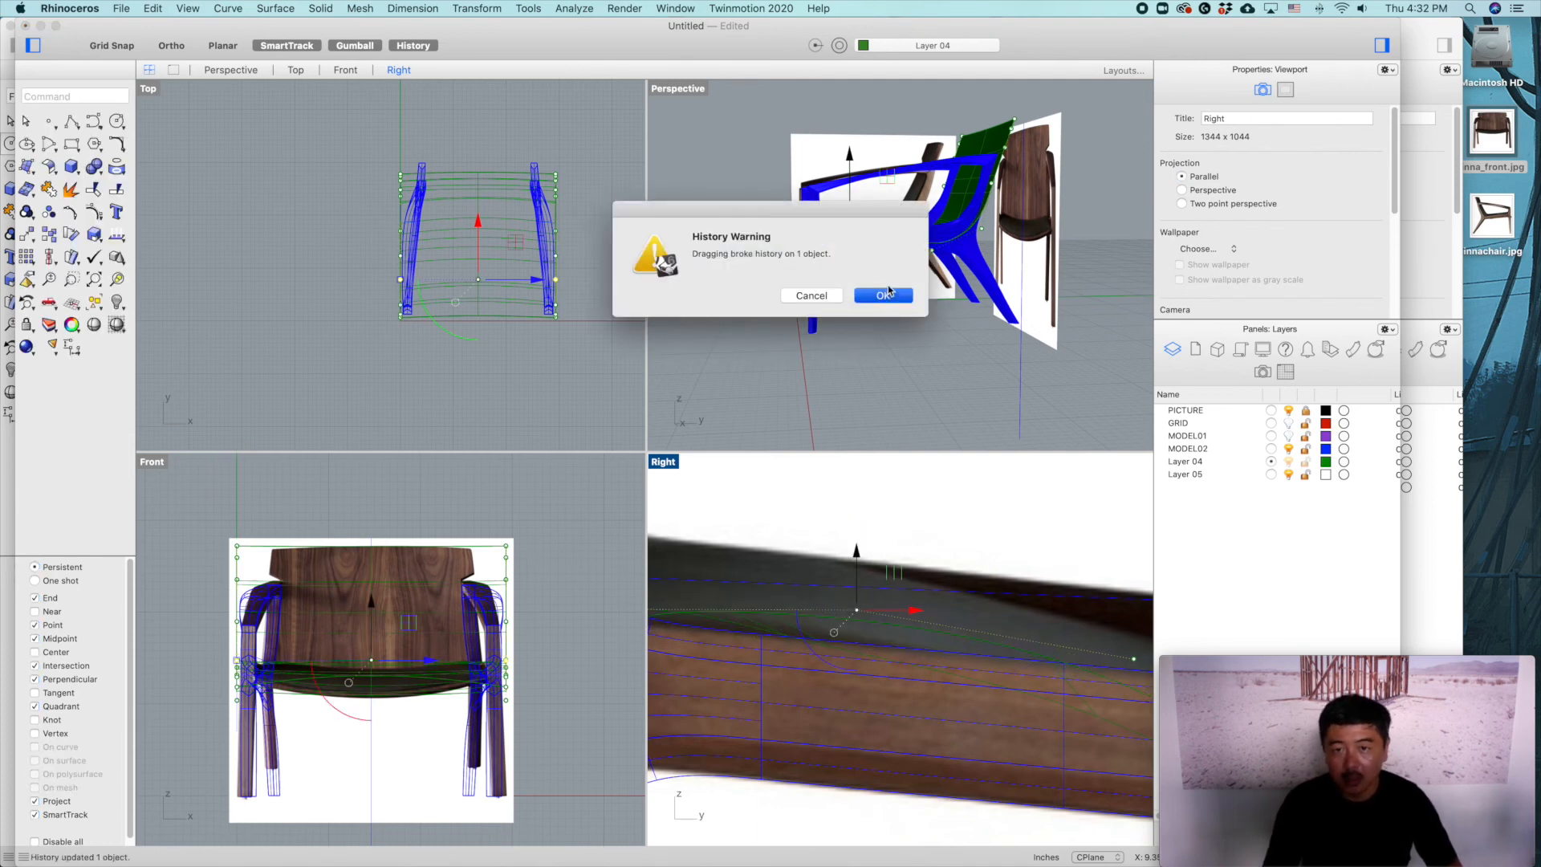
{"action": "left_click", "coordinate": [888, 292]}
Step: Maximize the Front view and try moving one edge curve's top end point inward to the backrest's corner in the photo
{"action": "right_click_drag", "start_coordinate": [343, 595], "coordinate": [391, 608]}
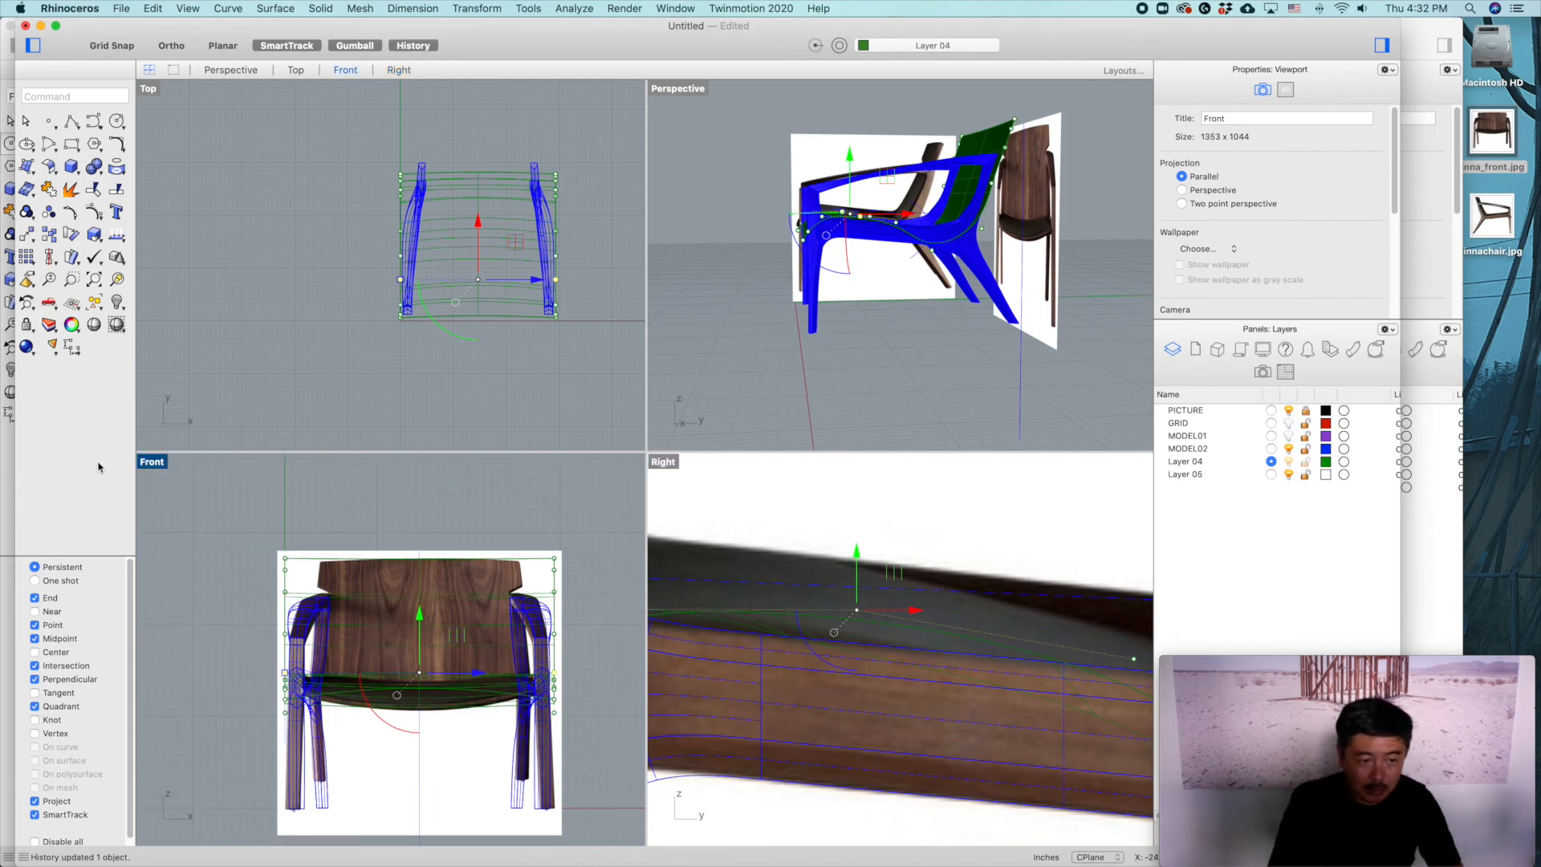
{"action": "double_click", "coordinate": [151, 461]}
{"action": "scroll", "coordinate": [513, 567], "scroll_direction": "up", "scroll_amount": 5}
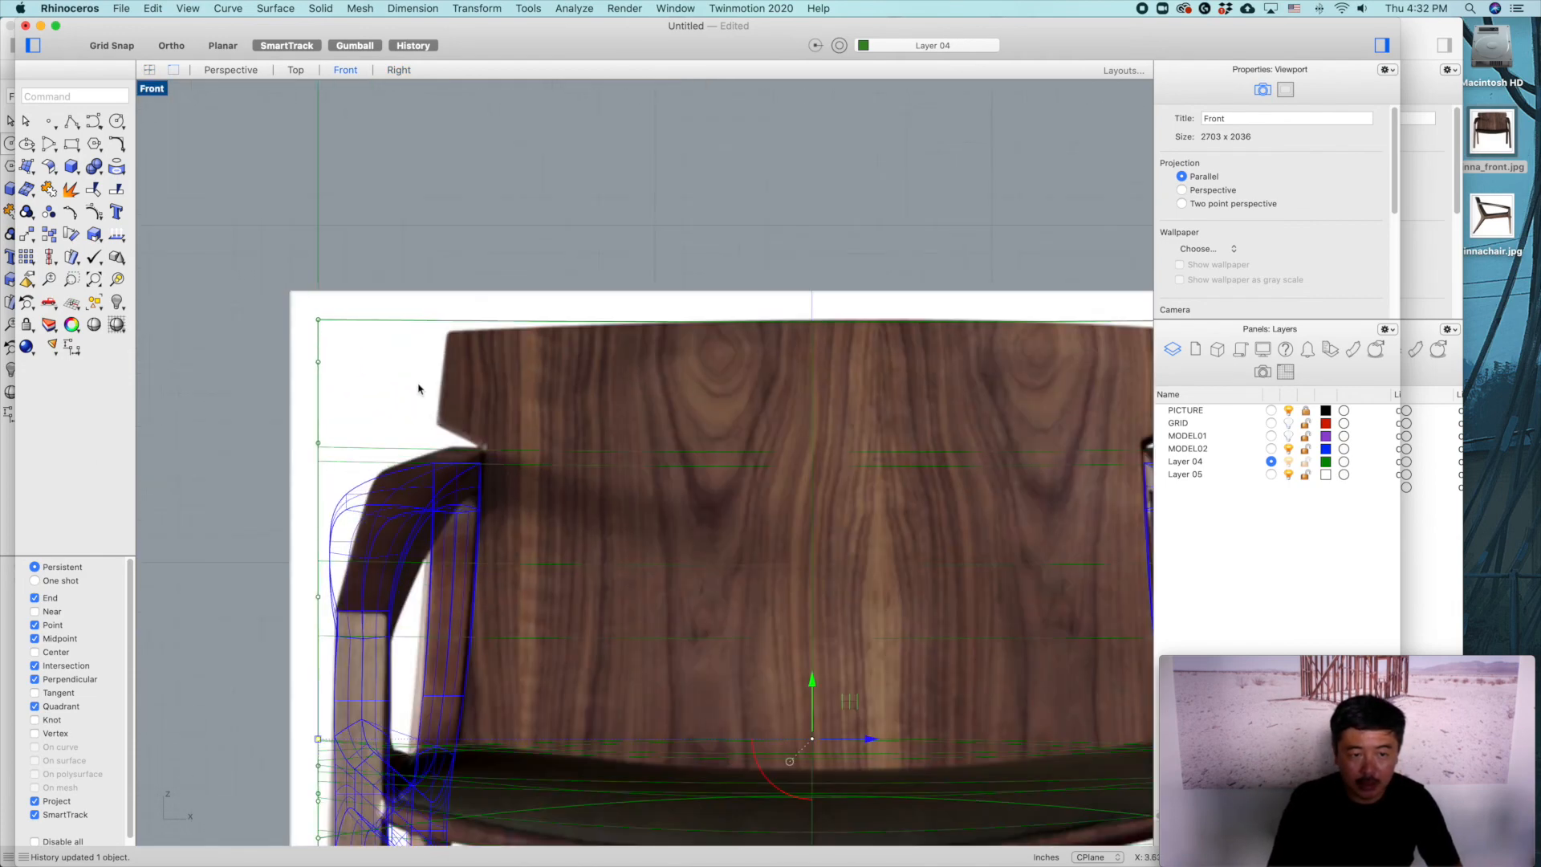
{"action": "left_click", "coordinate": [319, 320]}
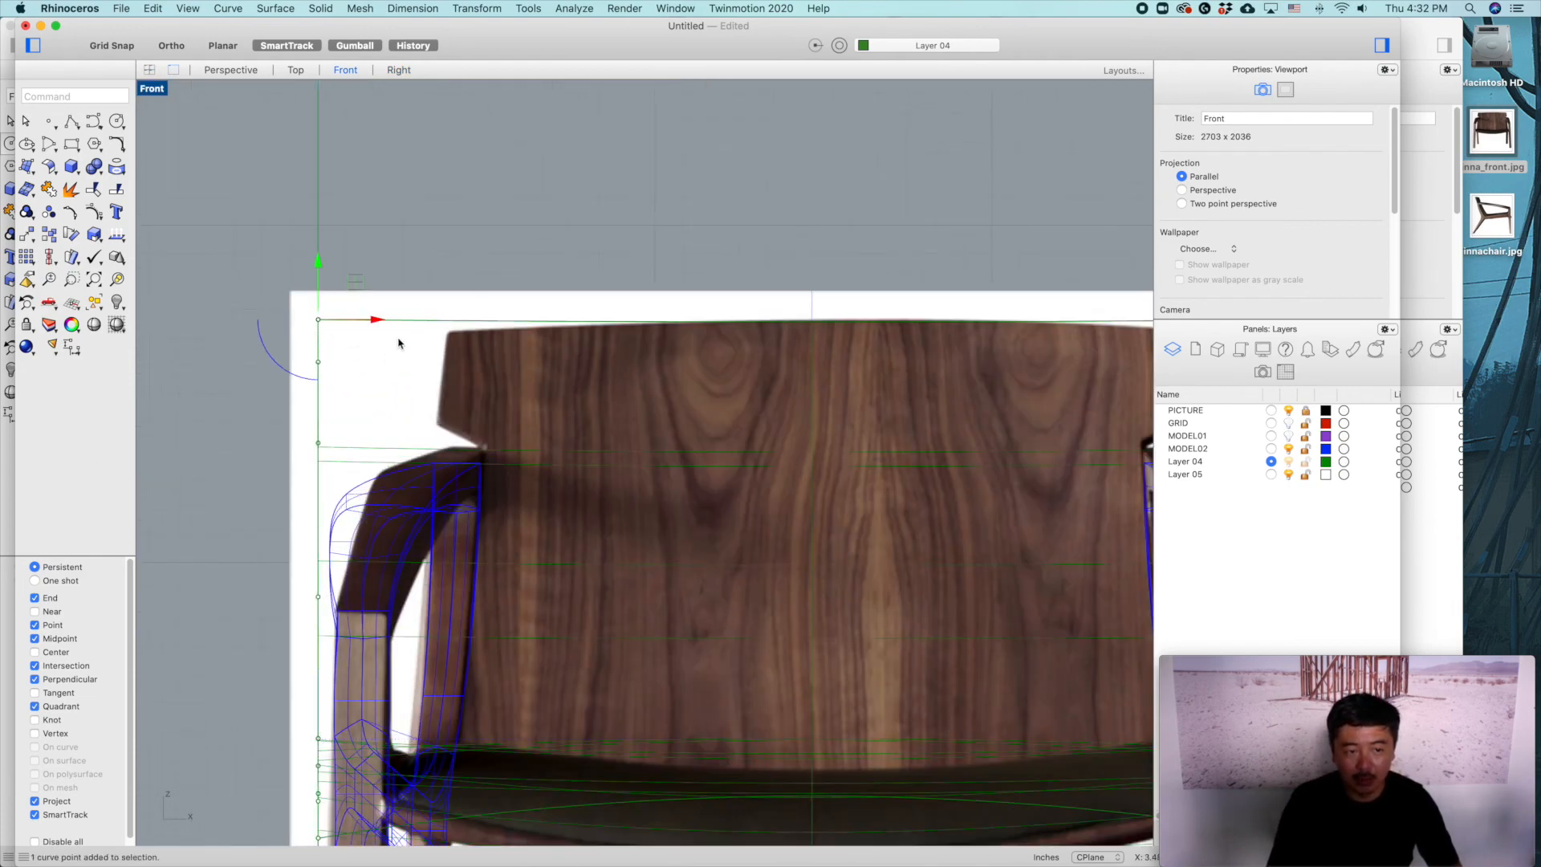
{"action": "left_click_drag", "start_coordinate": [353, 323], "coordinate": [486, 337]}
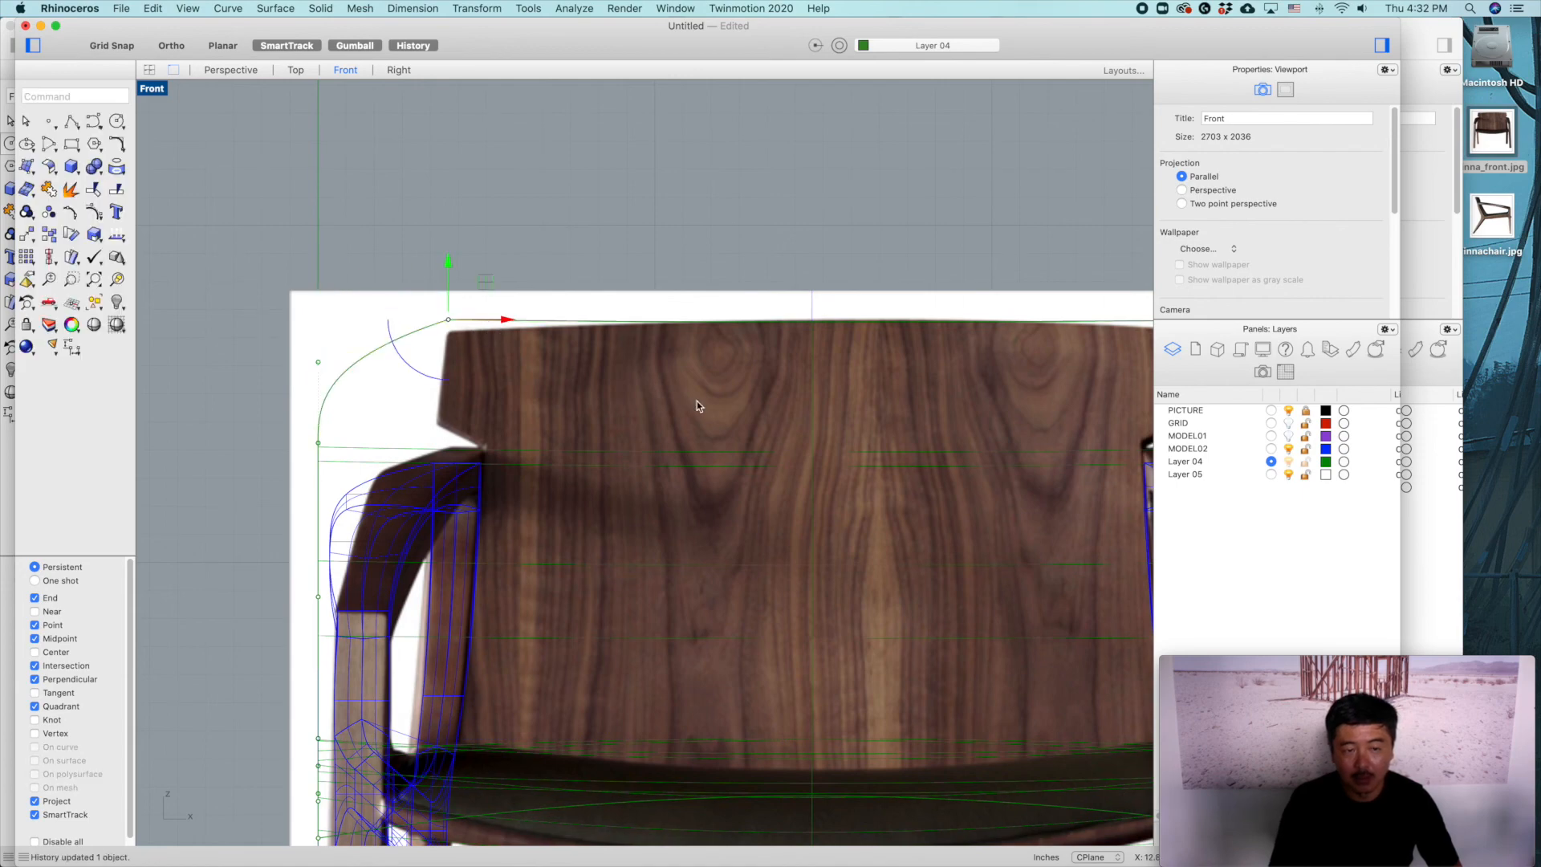
{"action": "scroll", "coordinate": [691, 400], "scroll_direction": "down", "scroll_amount": 4}
{"action": "scroll", "coordinate": [726, 374], "scroll_direction": "up", "scroll_amount": 5}
{"action": "scroll", "coordinate": [859, 377], "scroll_direction": "down", "scroll_amount": 5}
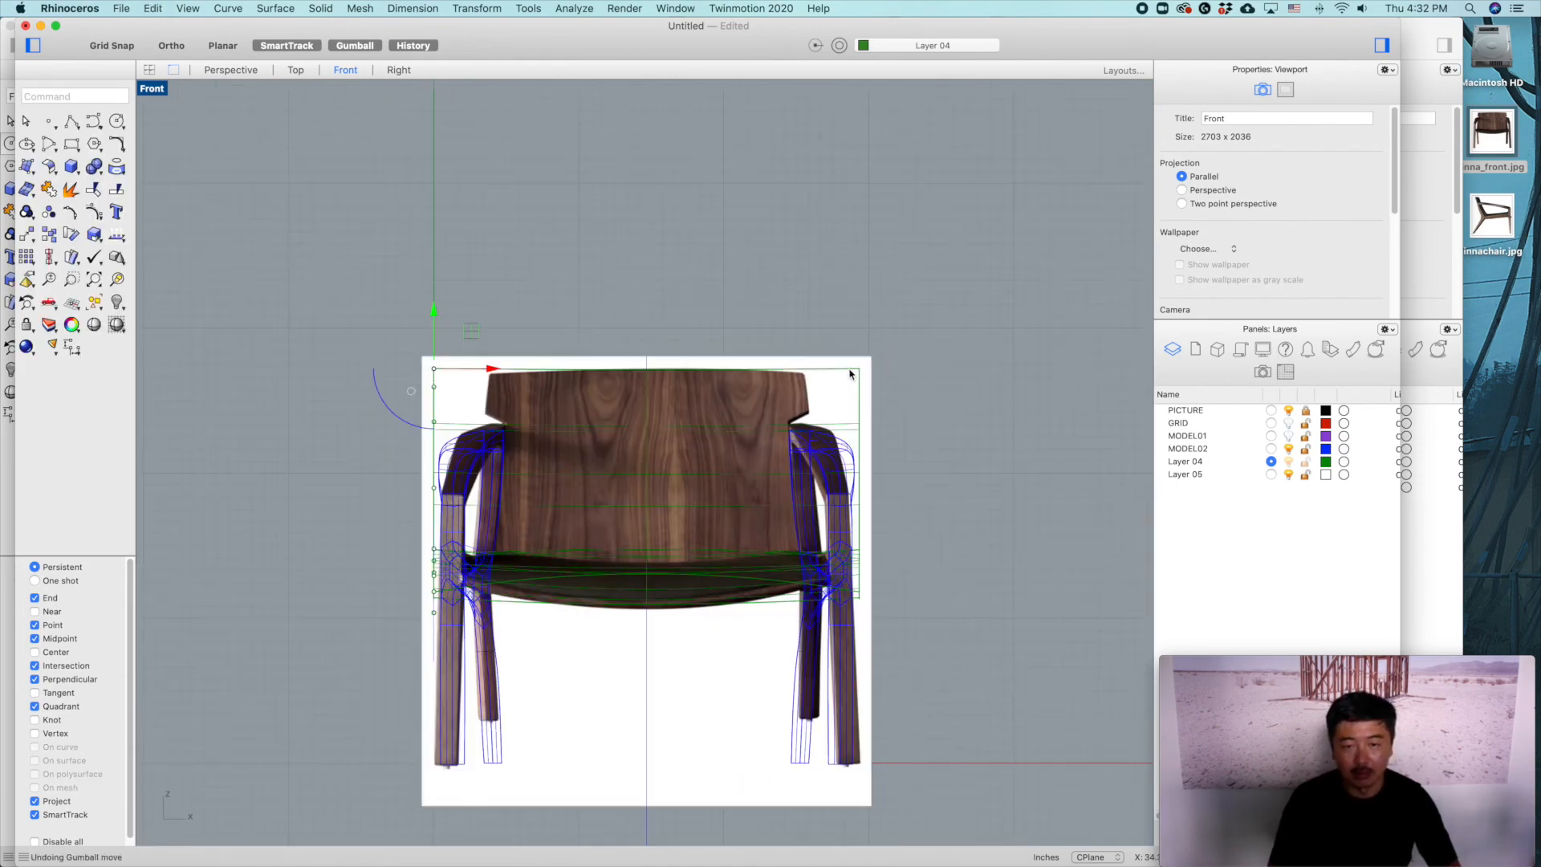
{"action": "key", "text": "super+z"}
Step: Turn on the control points of the grouped edge curves and scale the top pair inward toward the backrest's upper corners
{"action": "left_click", "coordinate": [860, 396]}
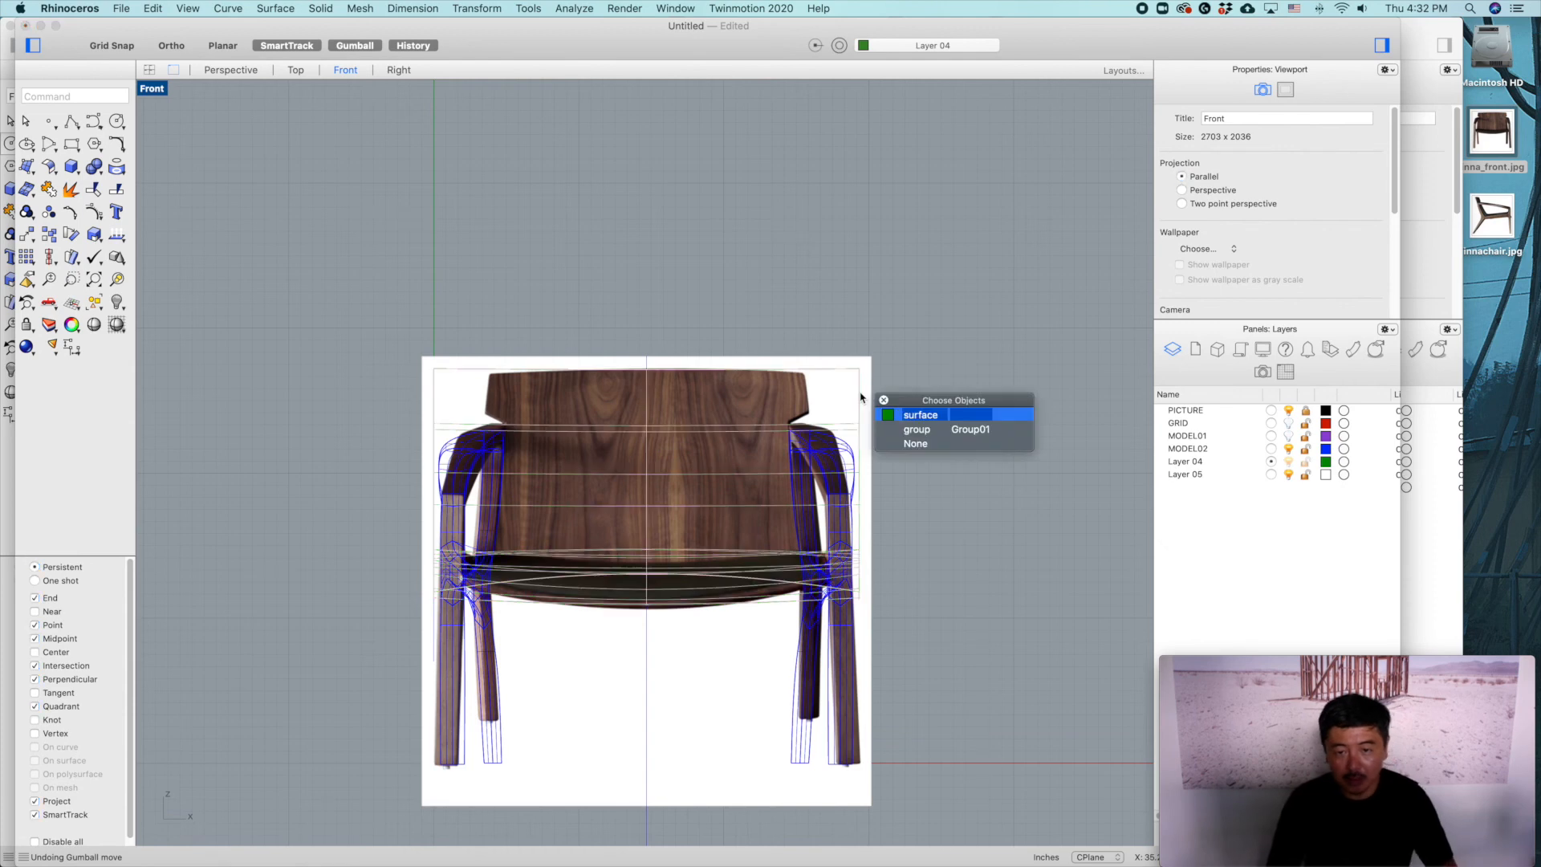
{"action": "left_click", "coordinate": [900, 430]}
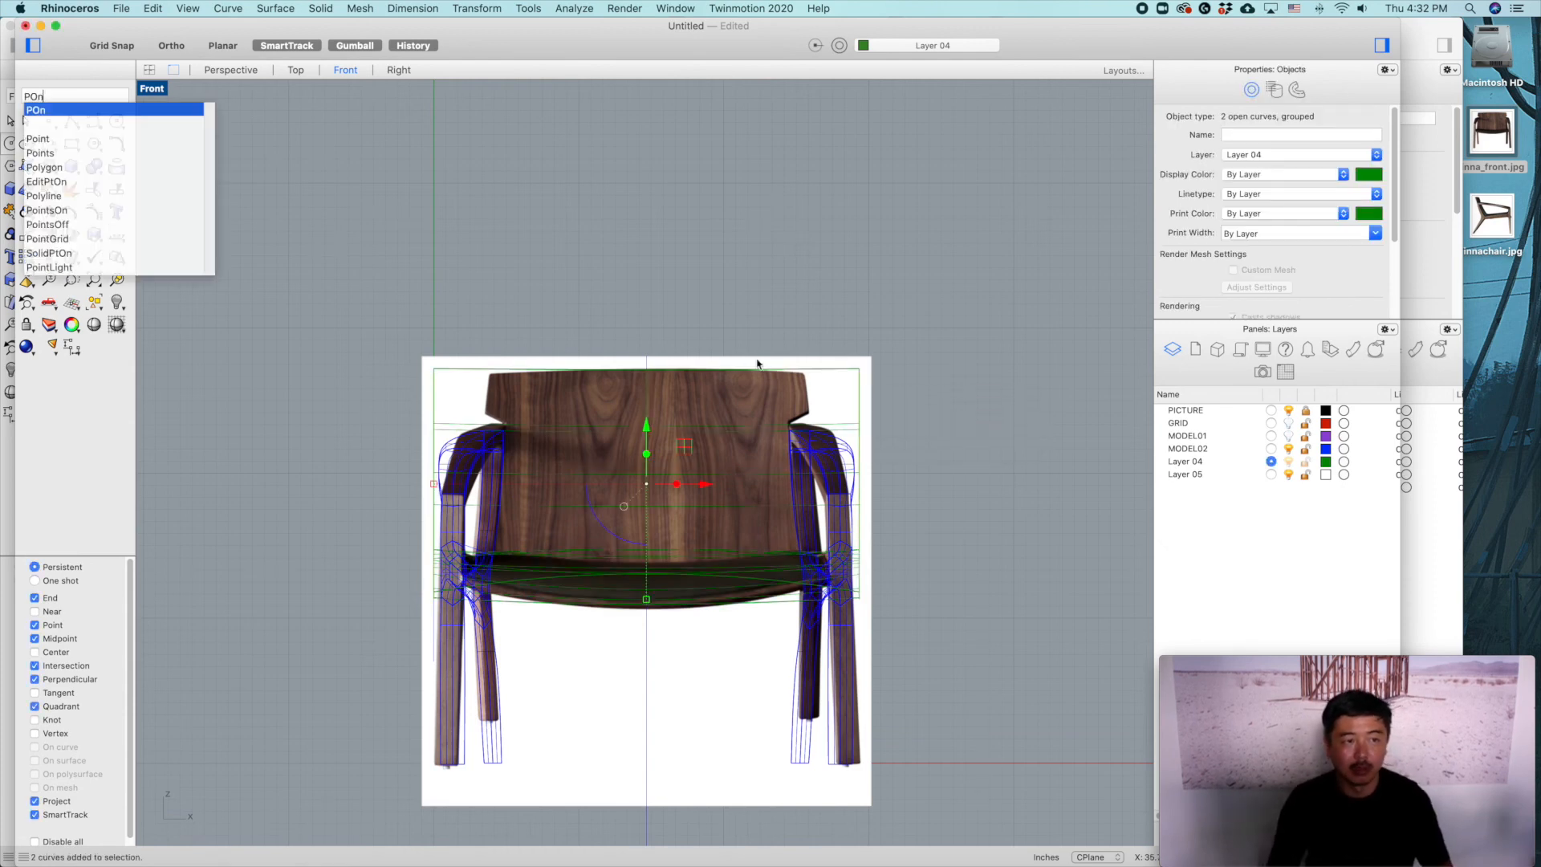
{"action": "key", "text": "Return"}
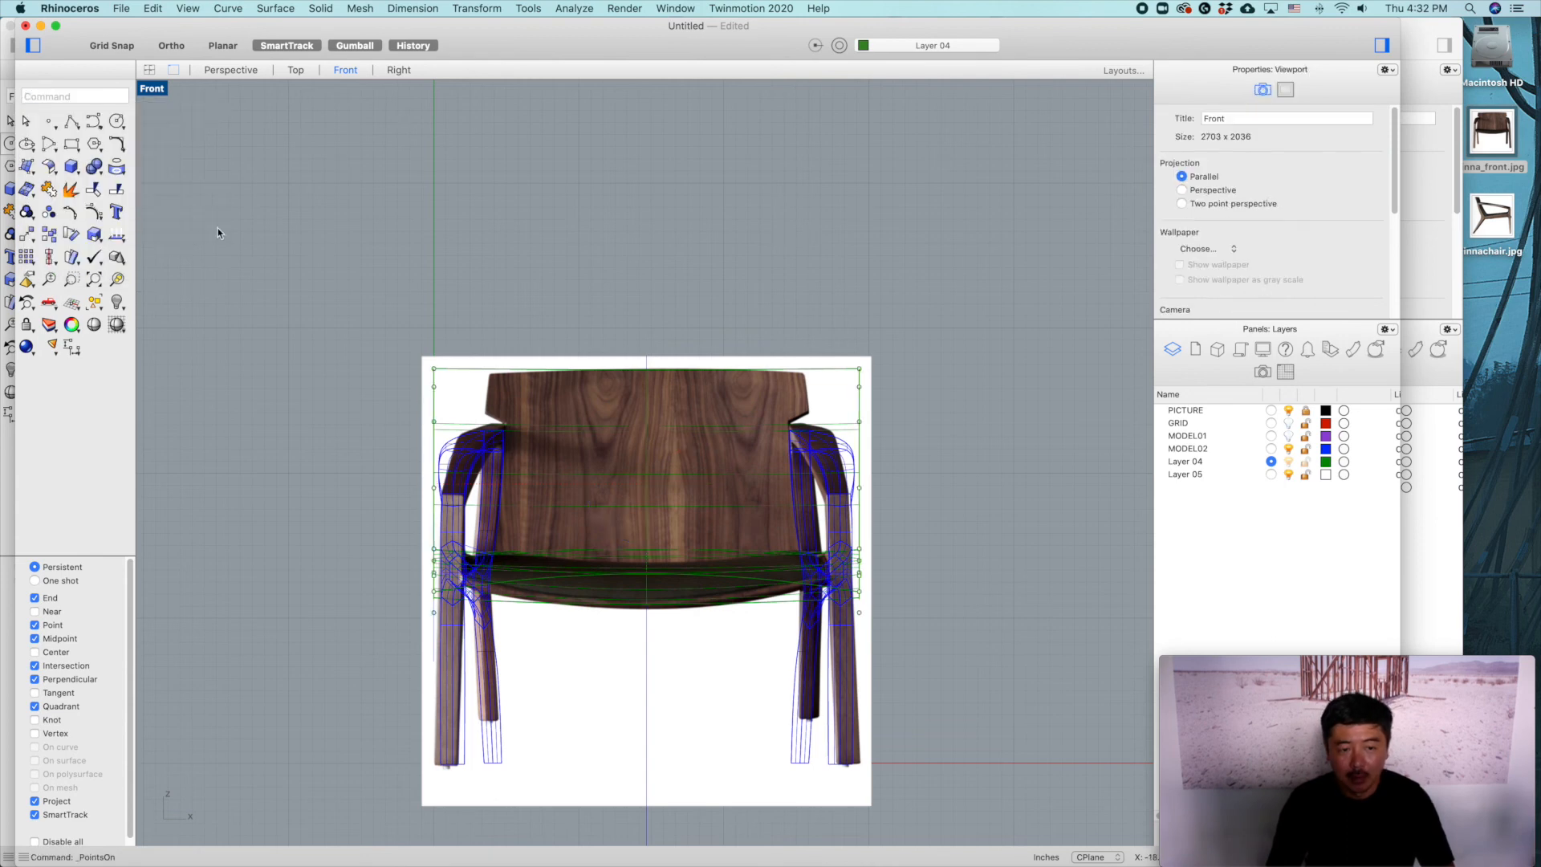
{"action": "left_click_drag", "start_coordinate": [381, 309], "coordinate": [871, 380]}
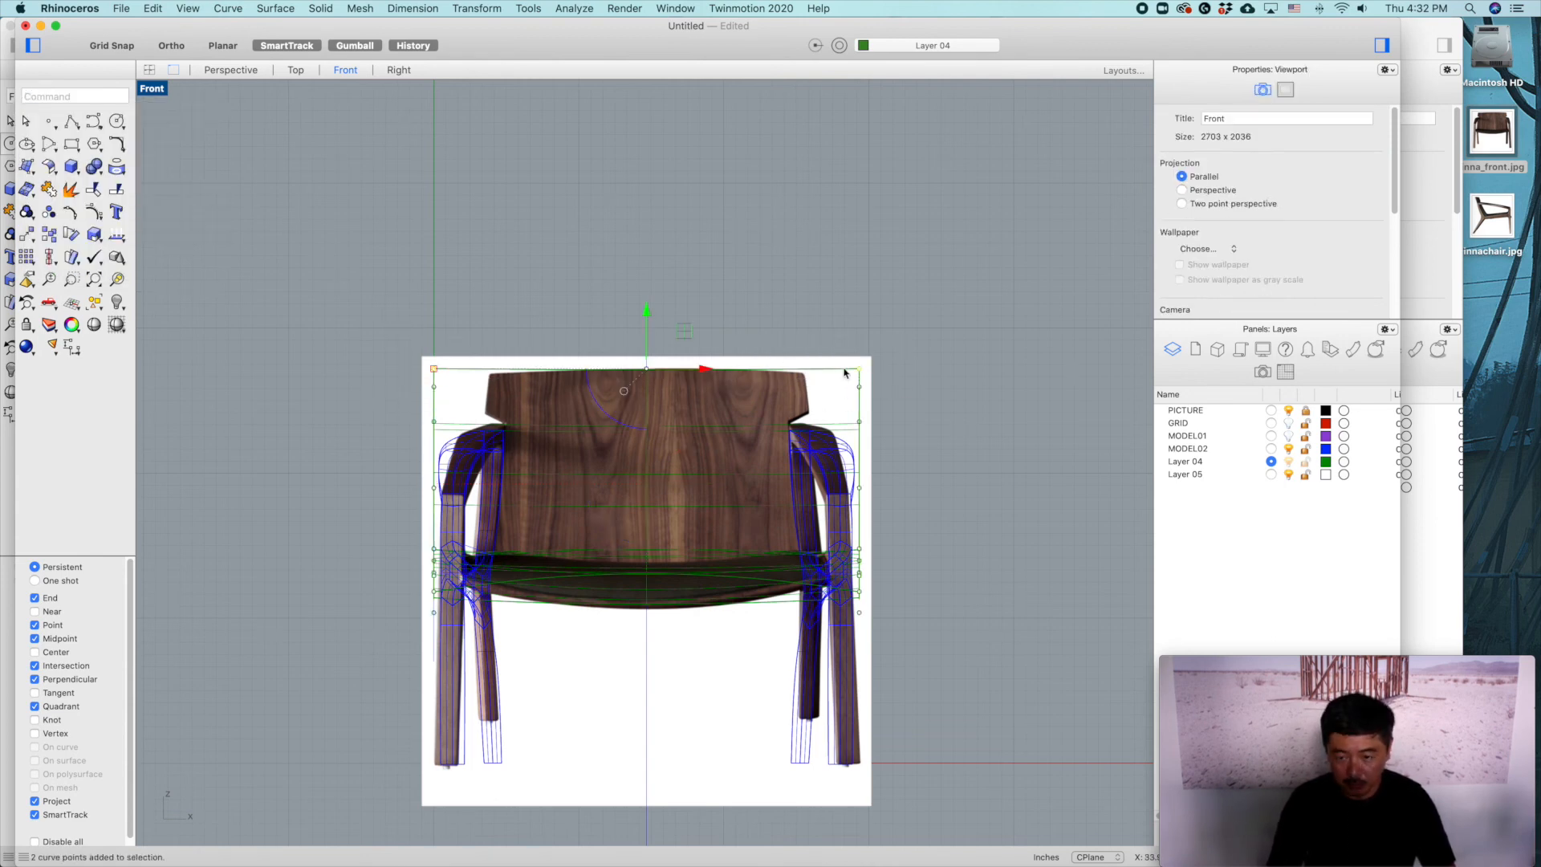
{"action": "scroll", "coordinate": [536, 387], "scroll_direction": "up", "scroll_amount": 3}
{"action": "left_click_drag", "start_coordinate": [388, 360], "coordinate": [453, 361]}
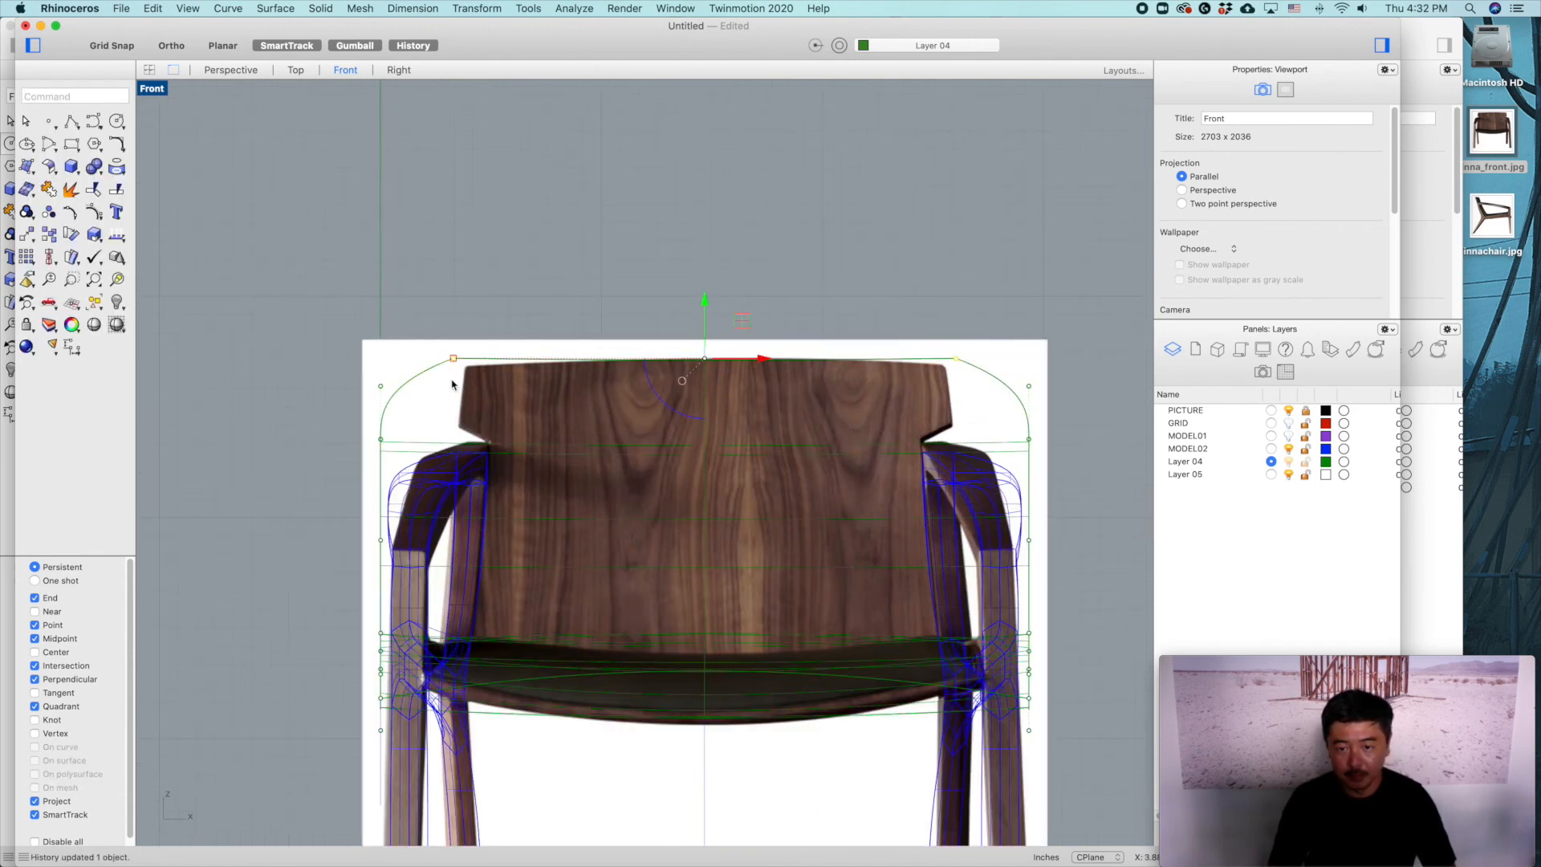
Step: Scale the second and third point pairs inward and fine-tune the top pair to follow the backrest's side outline in the photo
{"action": "left_click_drag", "start_coordinate": [324, 376], "coordinate": [1050, 413]}
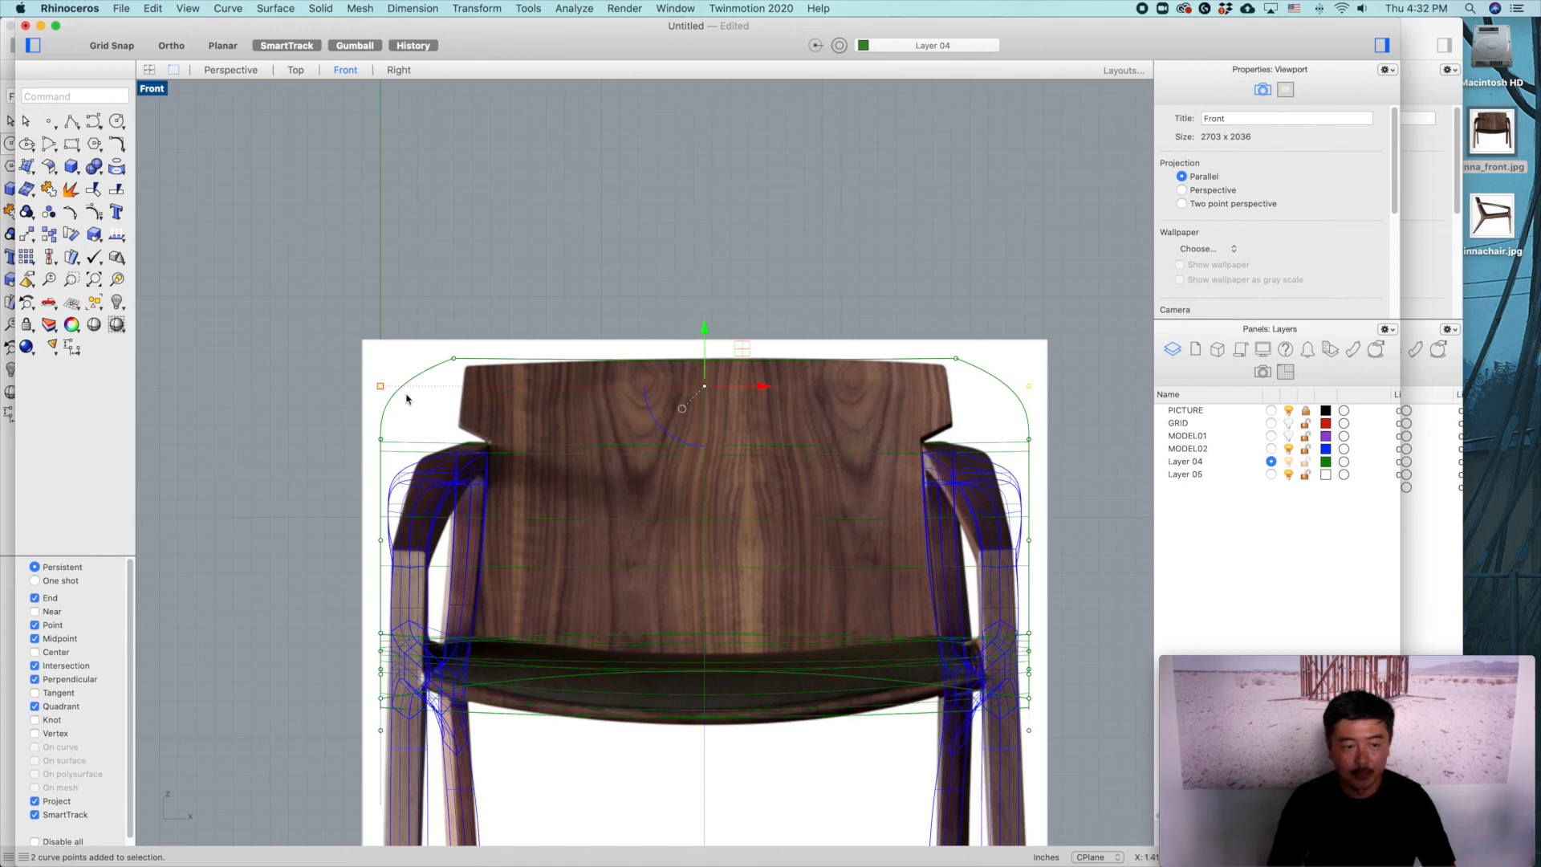
{"action": "left_click_drag", "start_coordinate": [392, 391], "coordinate": [464, 396]}
{"action": "left_click_drag", "start_coordinate": [433, 345], "coordinate": [986, 372]}
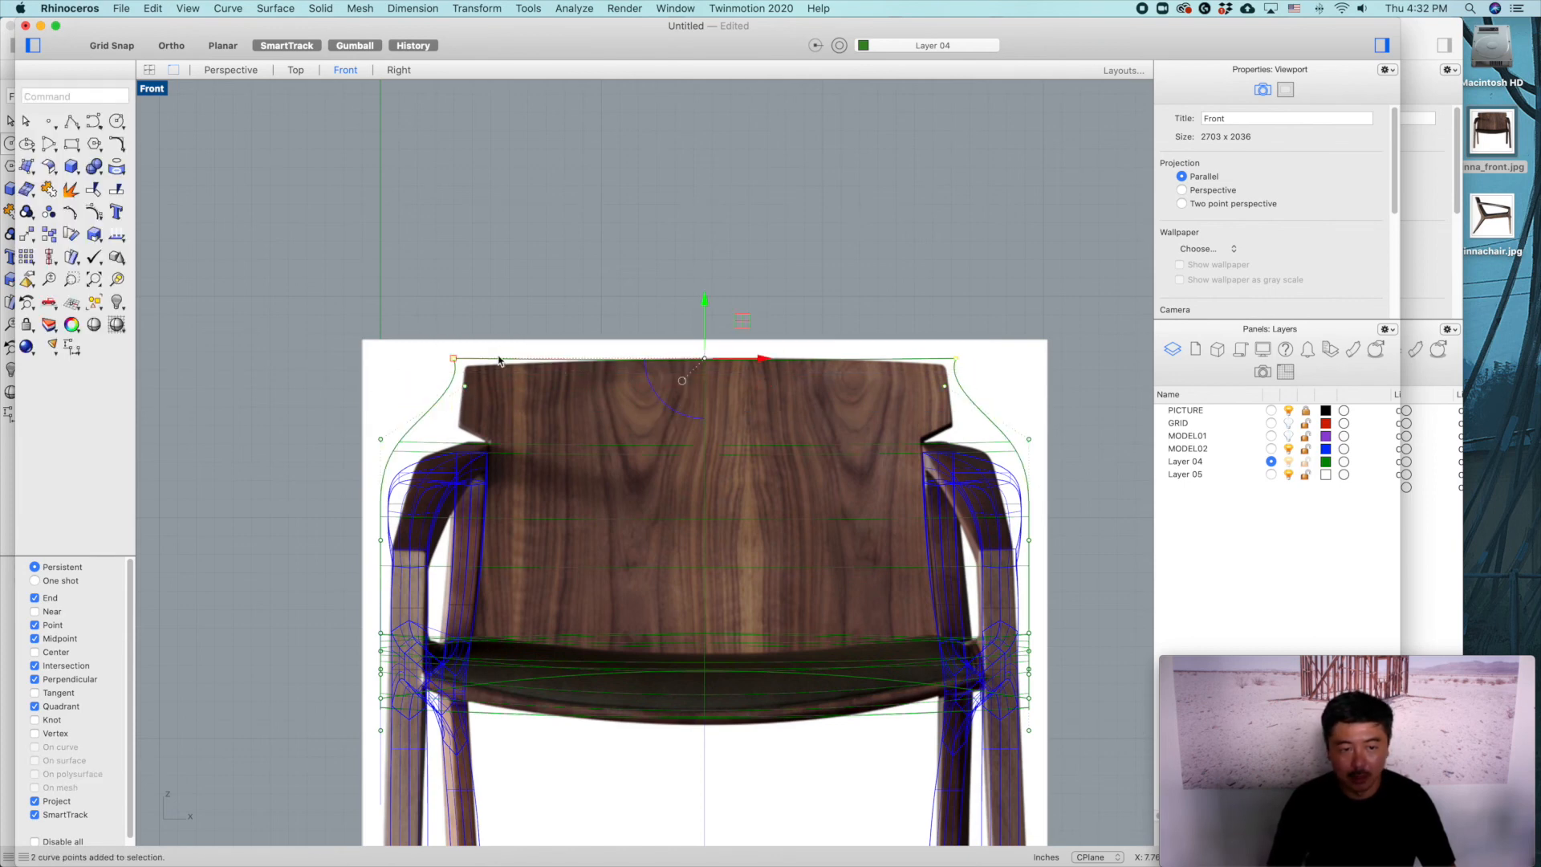
{"action": "left_click_drag", "start_coordinate": [450, 363], "coordinate": [468, 363]}
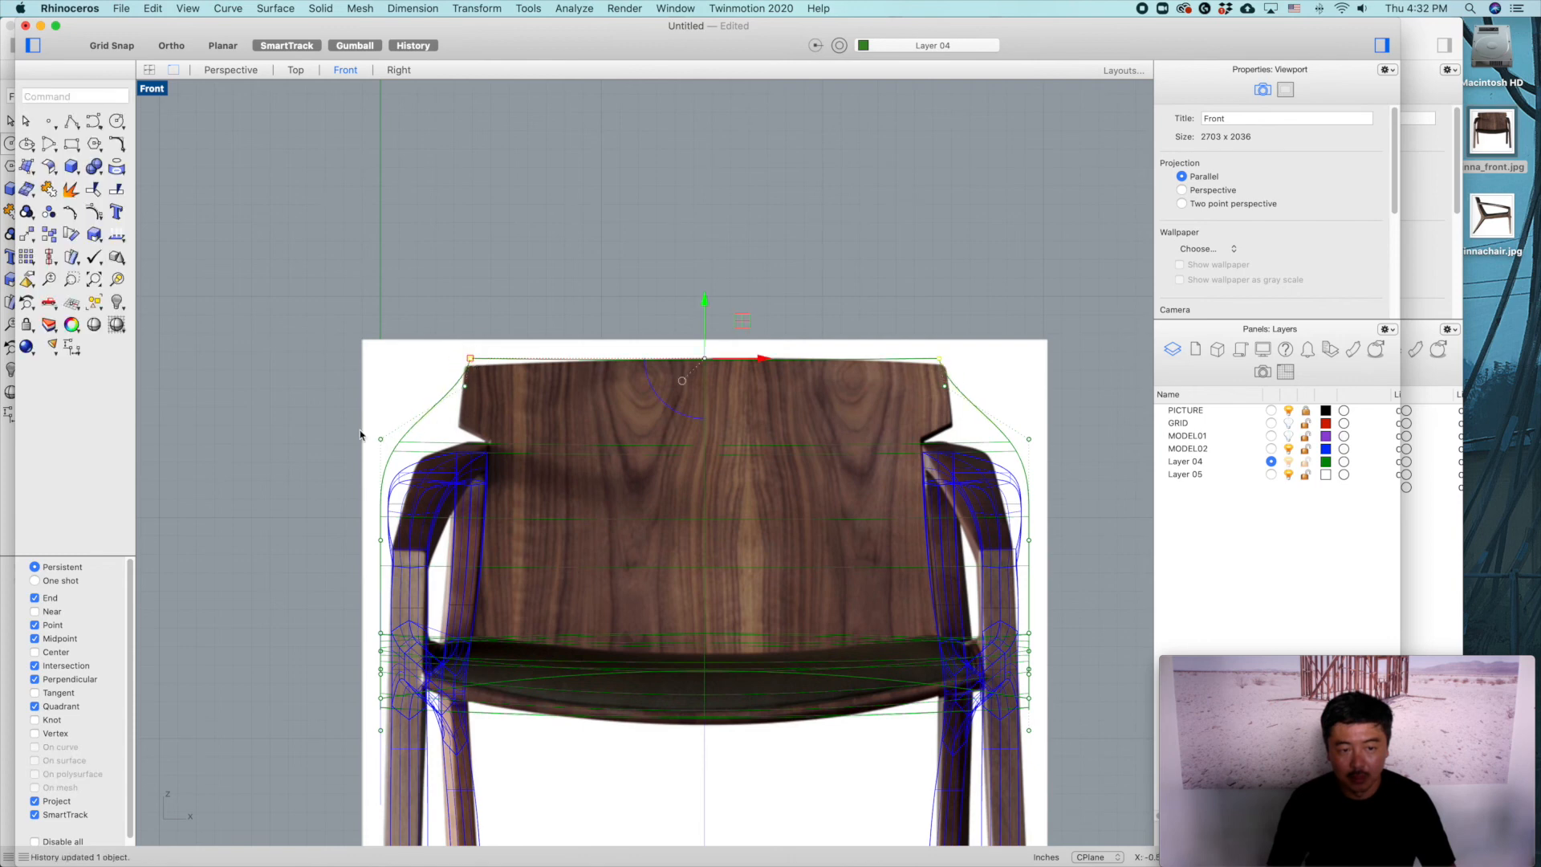
{"action": "left_click_drag", "start_coordinate": [438, 444], "coordinate": [1039, 449]}
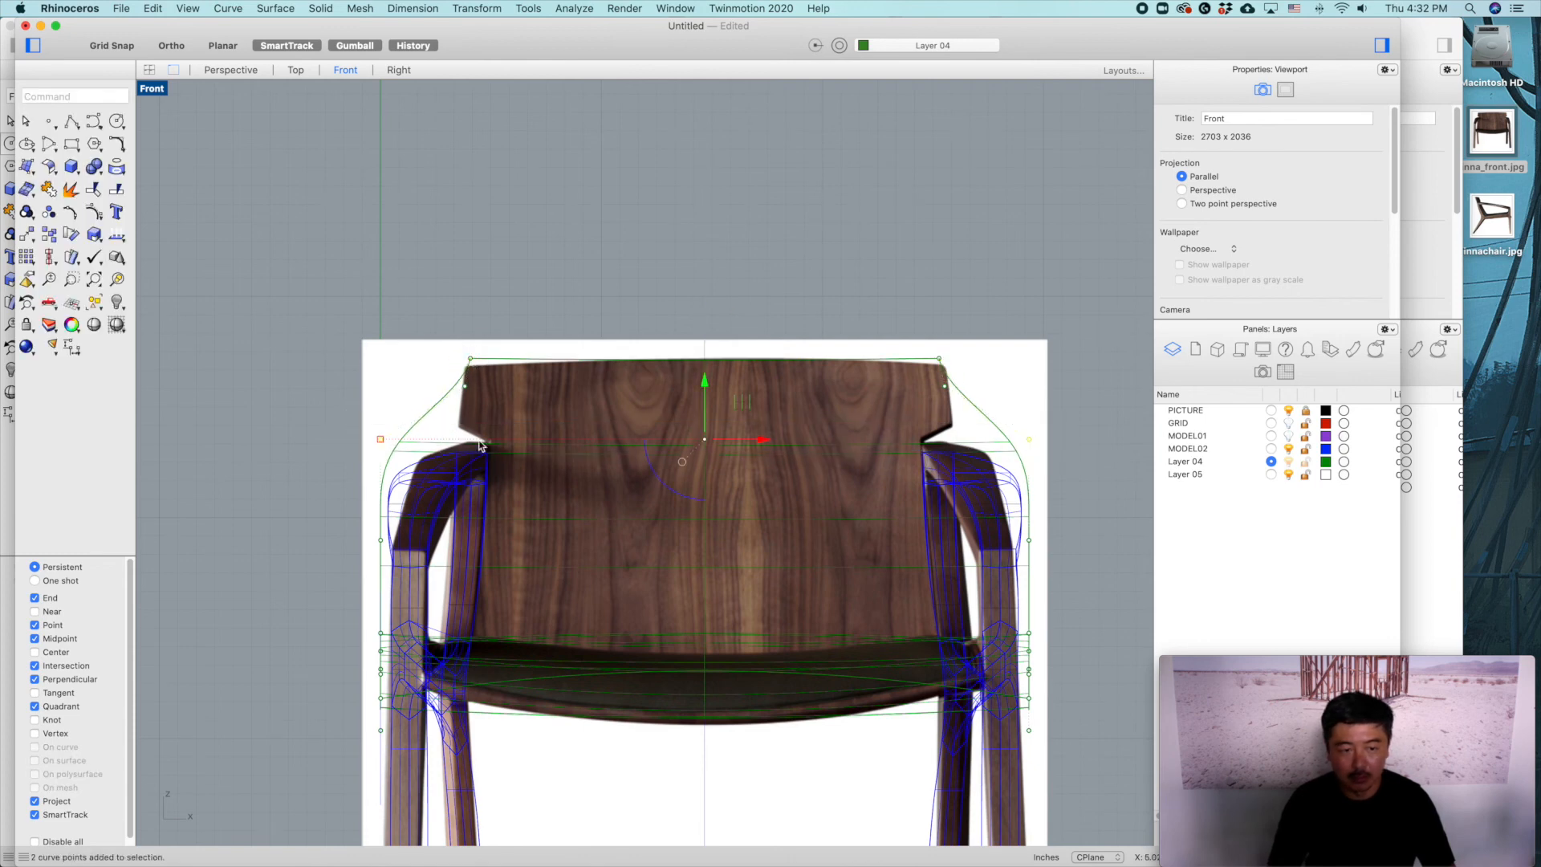
{"action": "left_click_drag", "start_coordinate": [384, 444], "coordinate": [462, 443]}
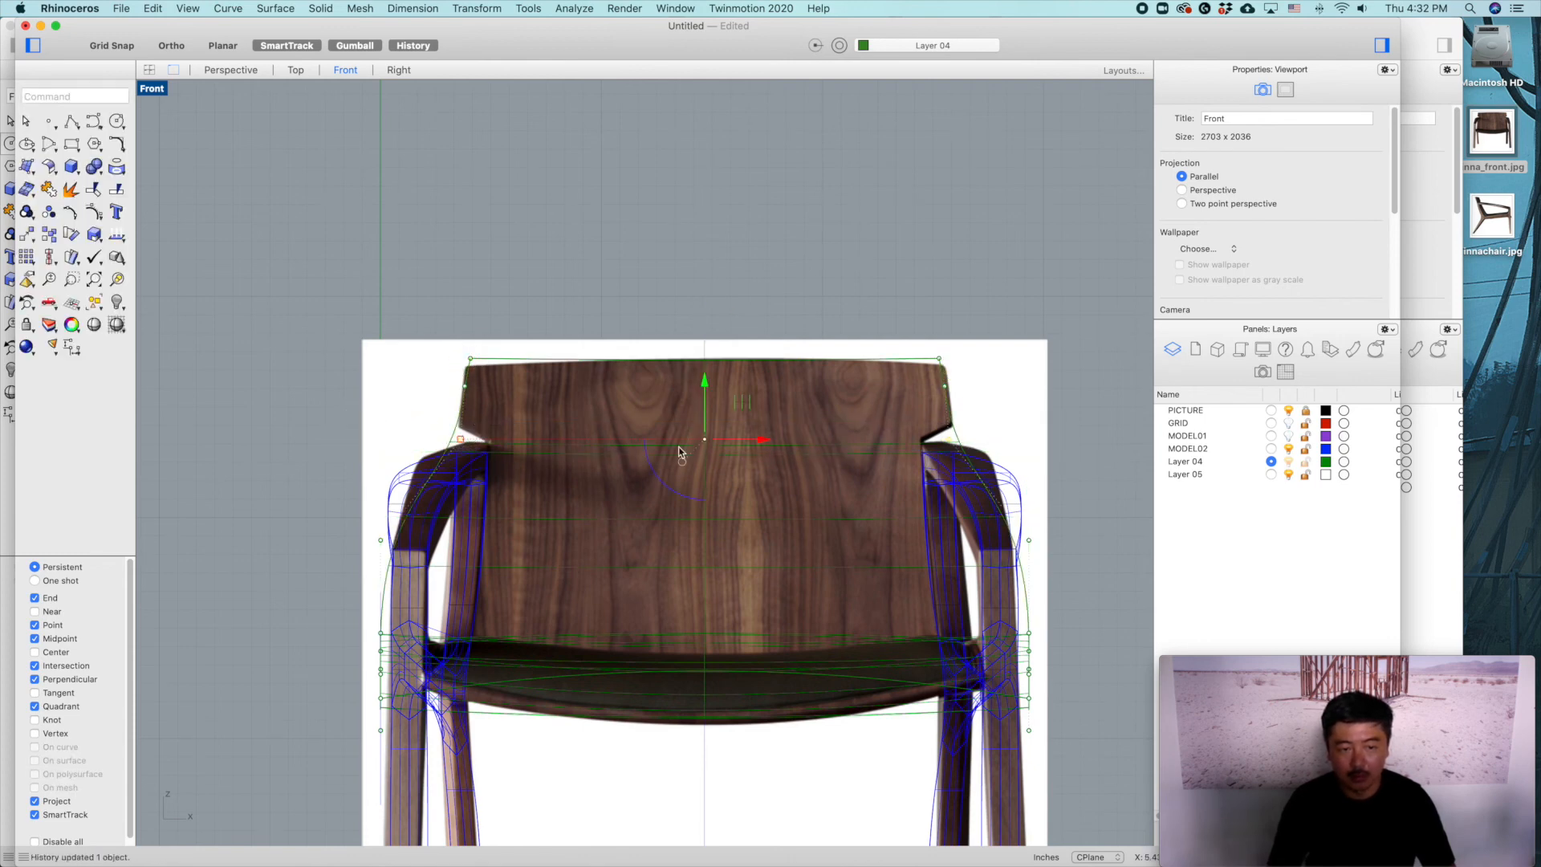
Step: Scale the mid-backrest point pair inward to the inner sides of the chair frames in the Front view
{"action": "right_click_drag", "start_coordinate": [988, 431], "coordinate": [957, 429]}
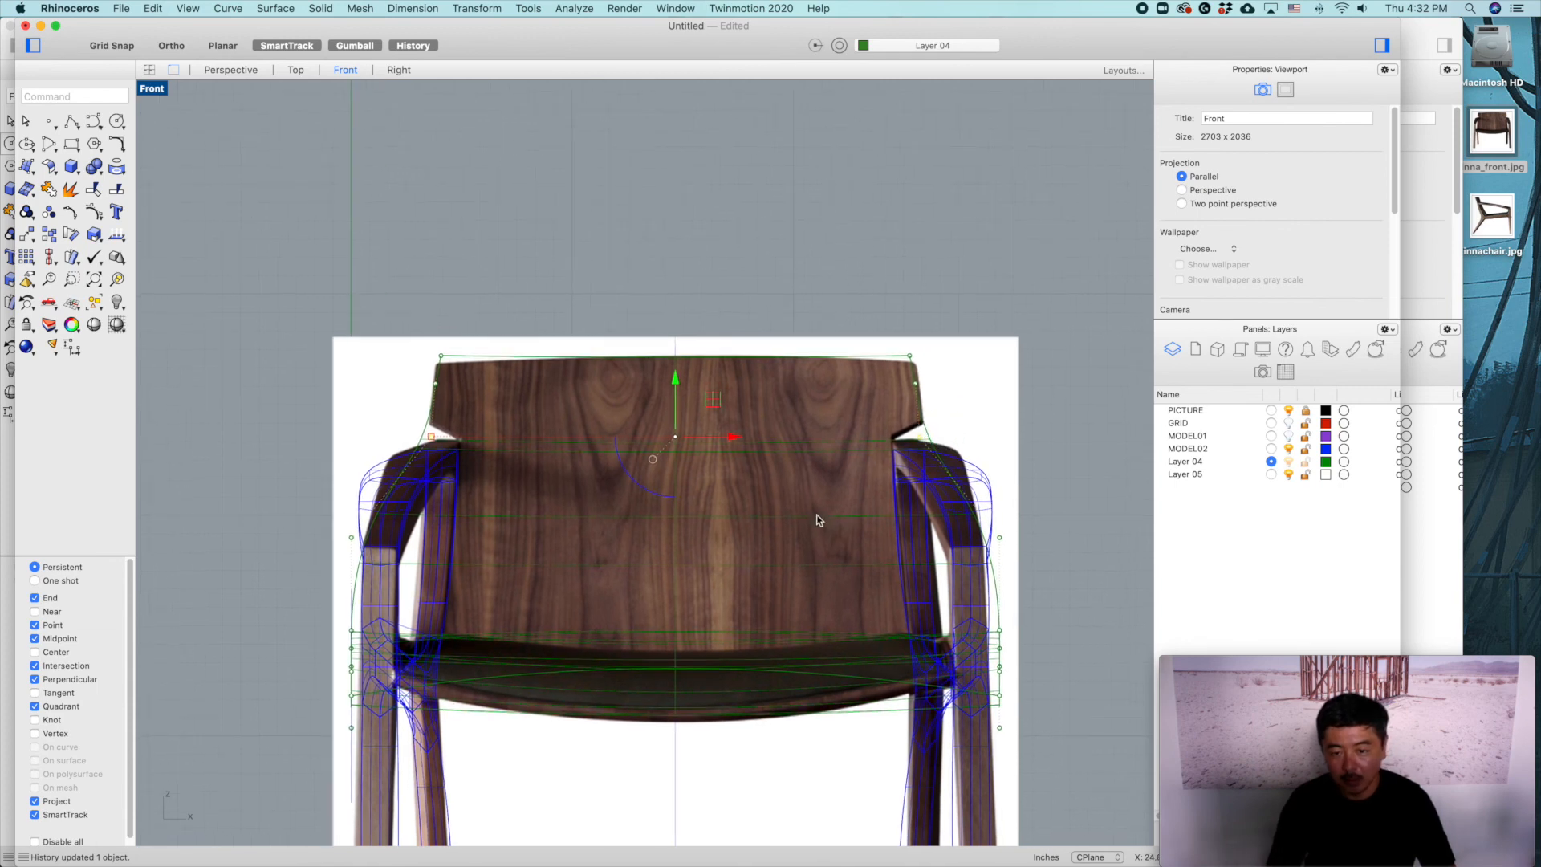
{"action": "left_click_drag", "start_coordinate": [329, 516], "coordinate": [1051, 567]}
{"action": "left_click_drag", "start_coordinate": [353, 544], "coordinate": [460, 545]}
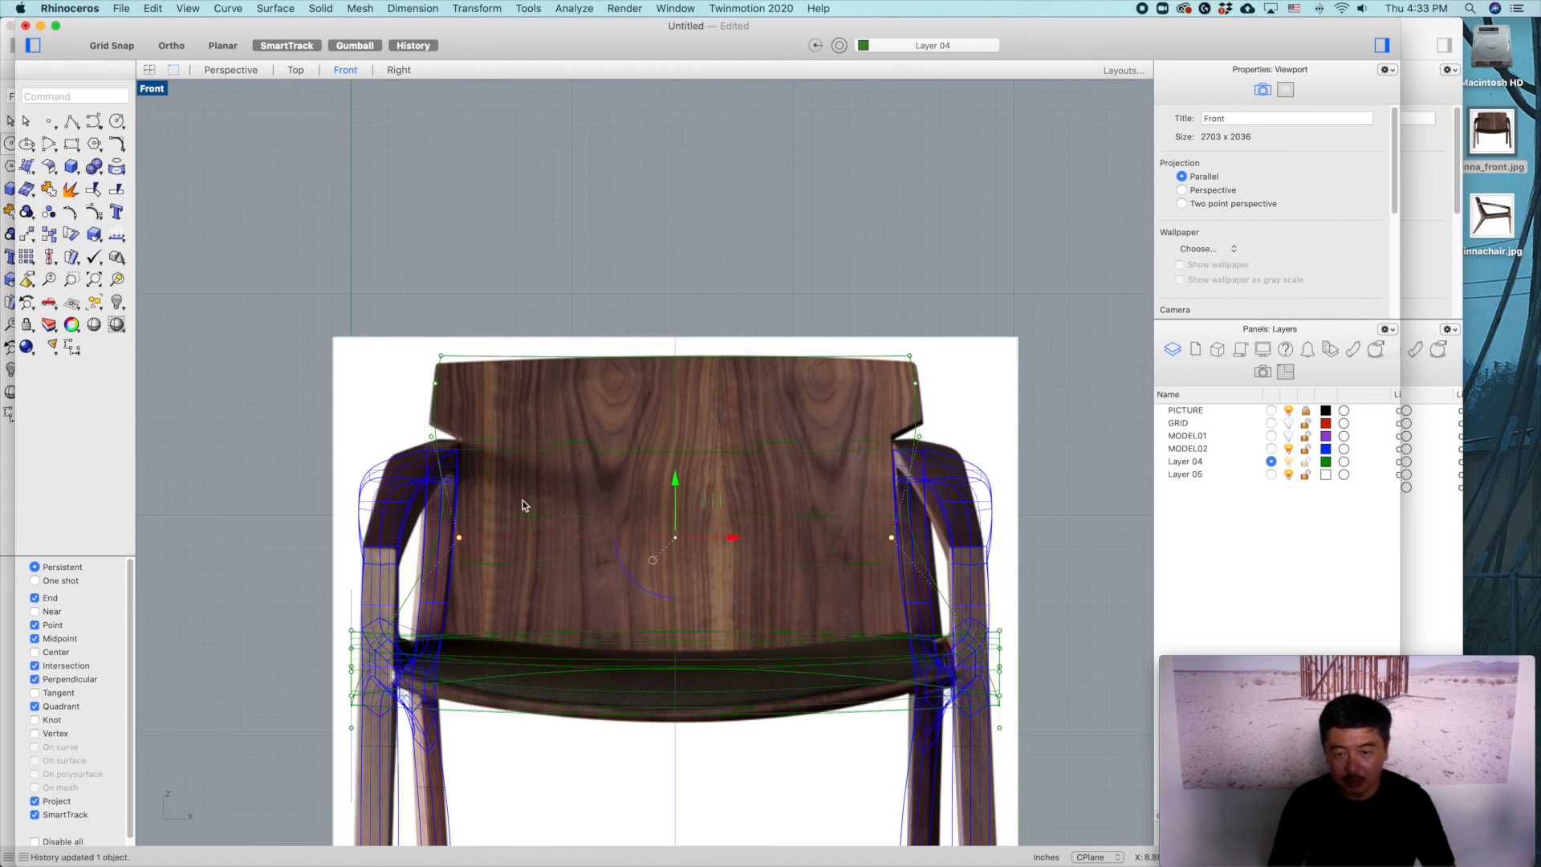
{"action": "scroll", "coordinate": [465, 538], "scroll_direction": "up", "scroll_amount": 5}
{"action": "left_click_drag", "start_coordinate": [450, 537], "coordinate": [459, 540]}
{"action": "scroll", "coordinate": [459, 540], "scroll_direction": "down", "scroll_amount": 4}
{"action": "scroll", "coordinate": [446, 626], "scroll_direction": "down", "scroll_amount": 3}
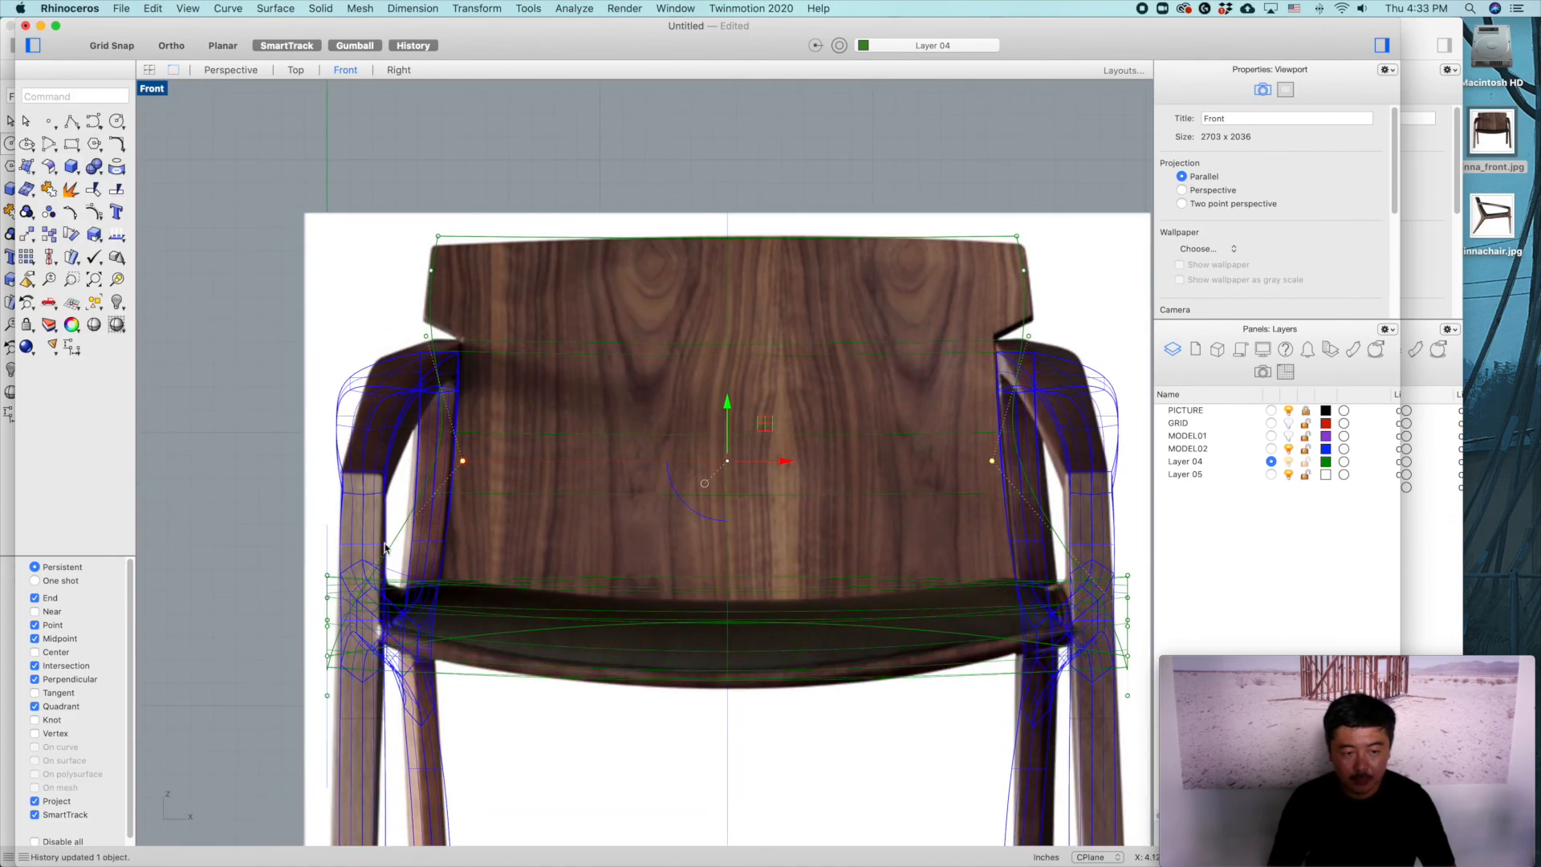
{"action": "scroll", "coordinate": [281, 535], "scroll_direction": "down", "scroll_amount": 2}
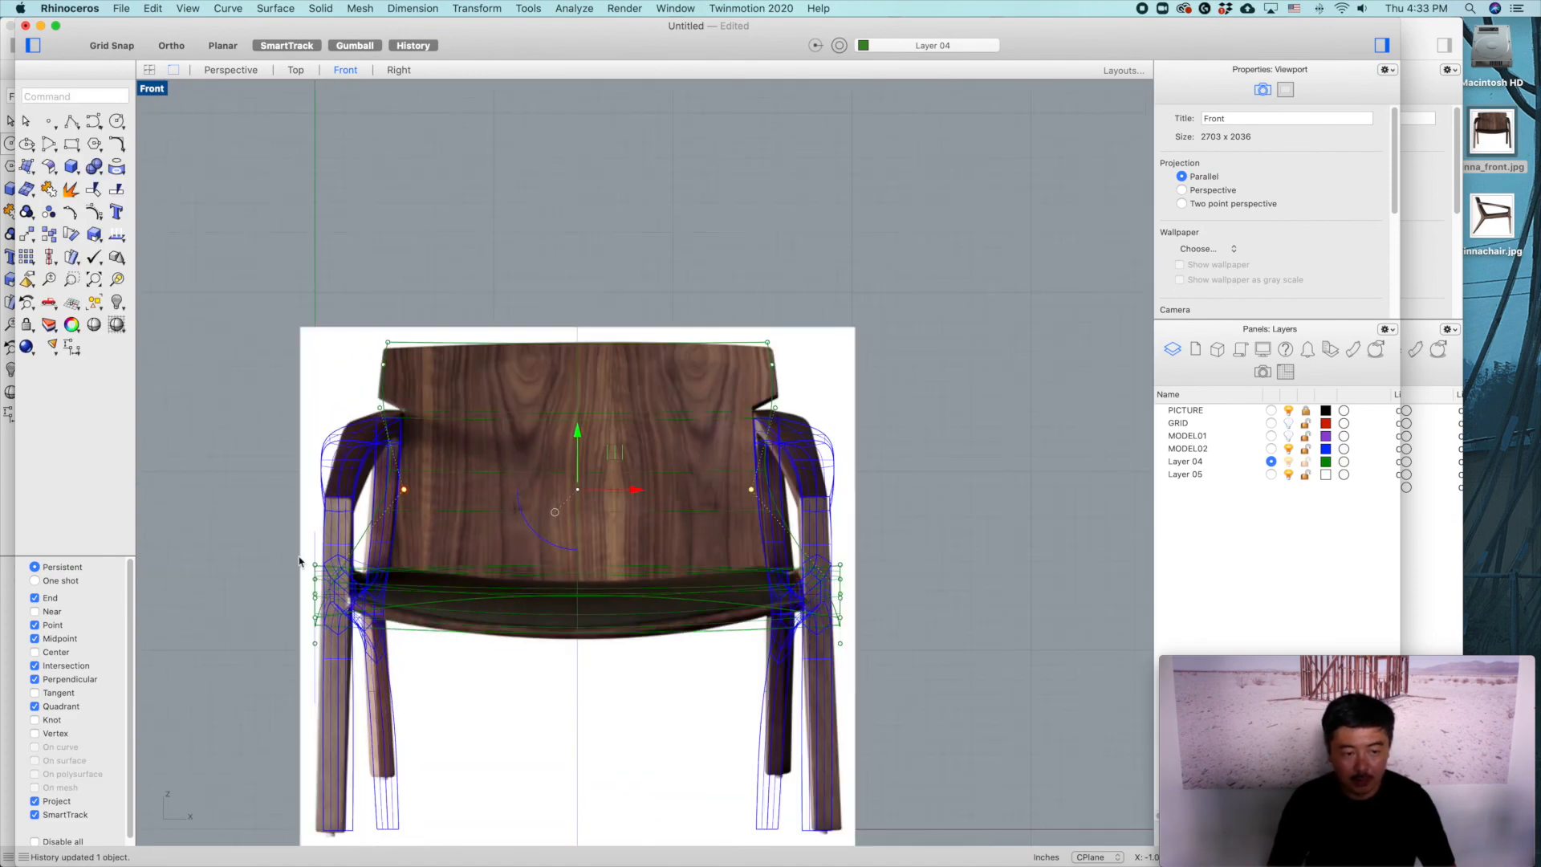
{"action": "left_click", "coordinate": [296, 562]}
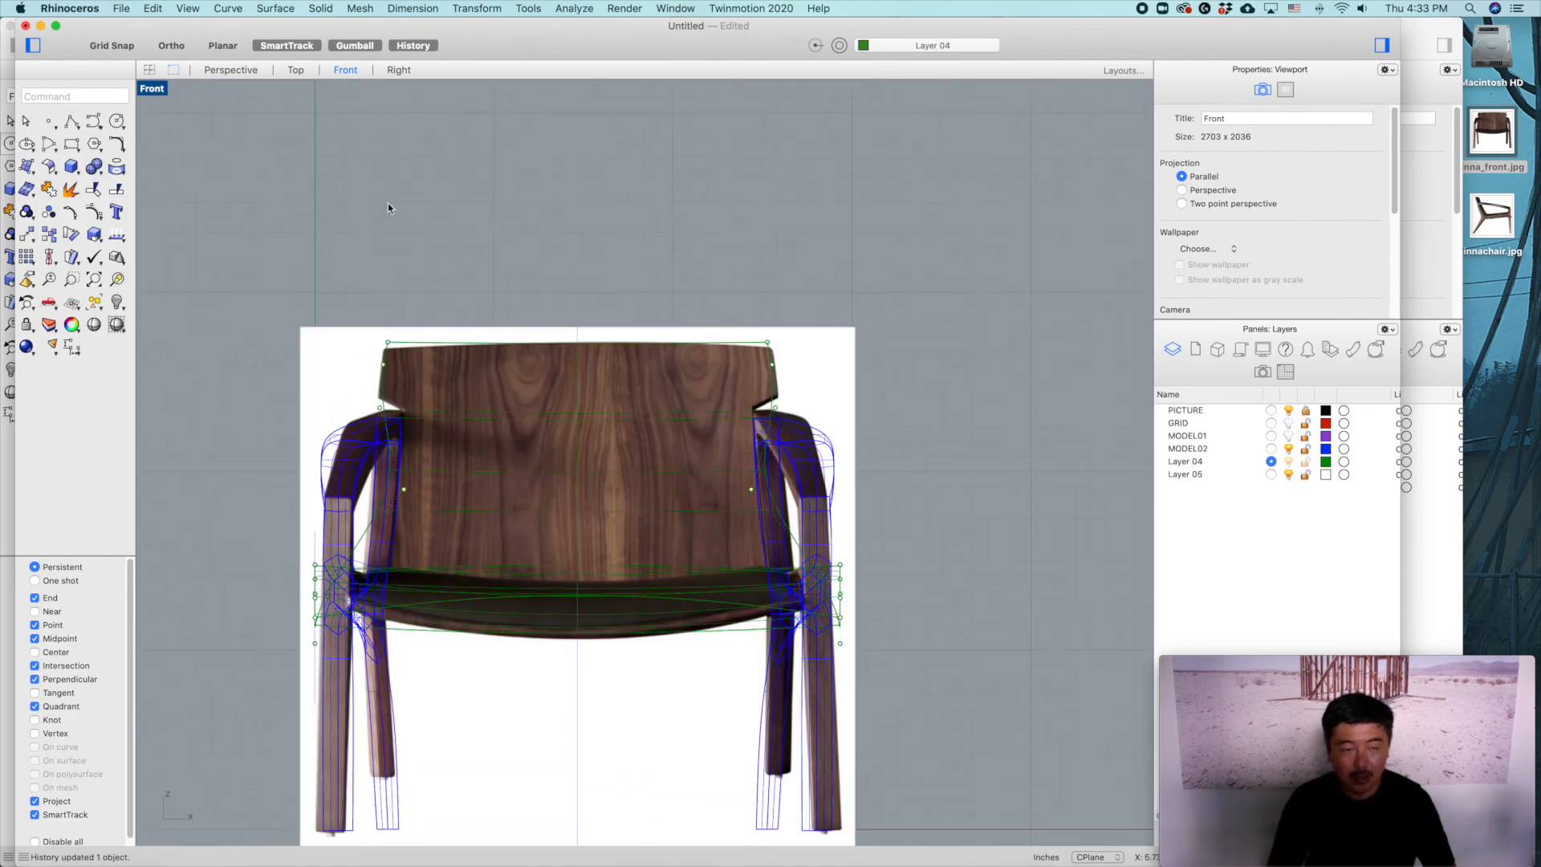
Step: Restore the four-view layout and scale the point pair below the seat-to-back bend inward in the Front view
{"action": "double_click", "coordinate": [164, 90]}
{"action": "scroll", "coordinate": [912, 552], "scroll_direction": "down", "scroll_amount": 3}
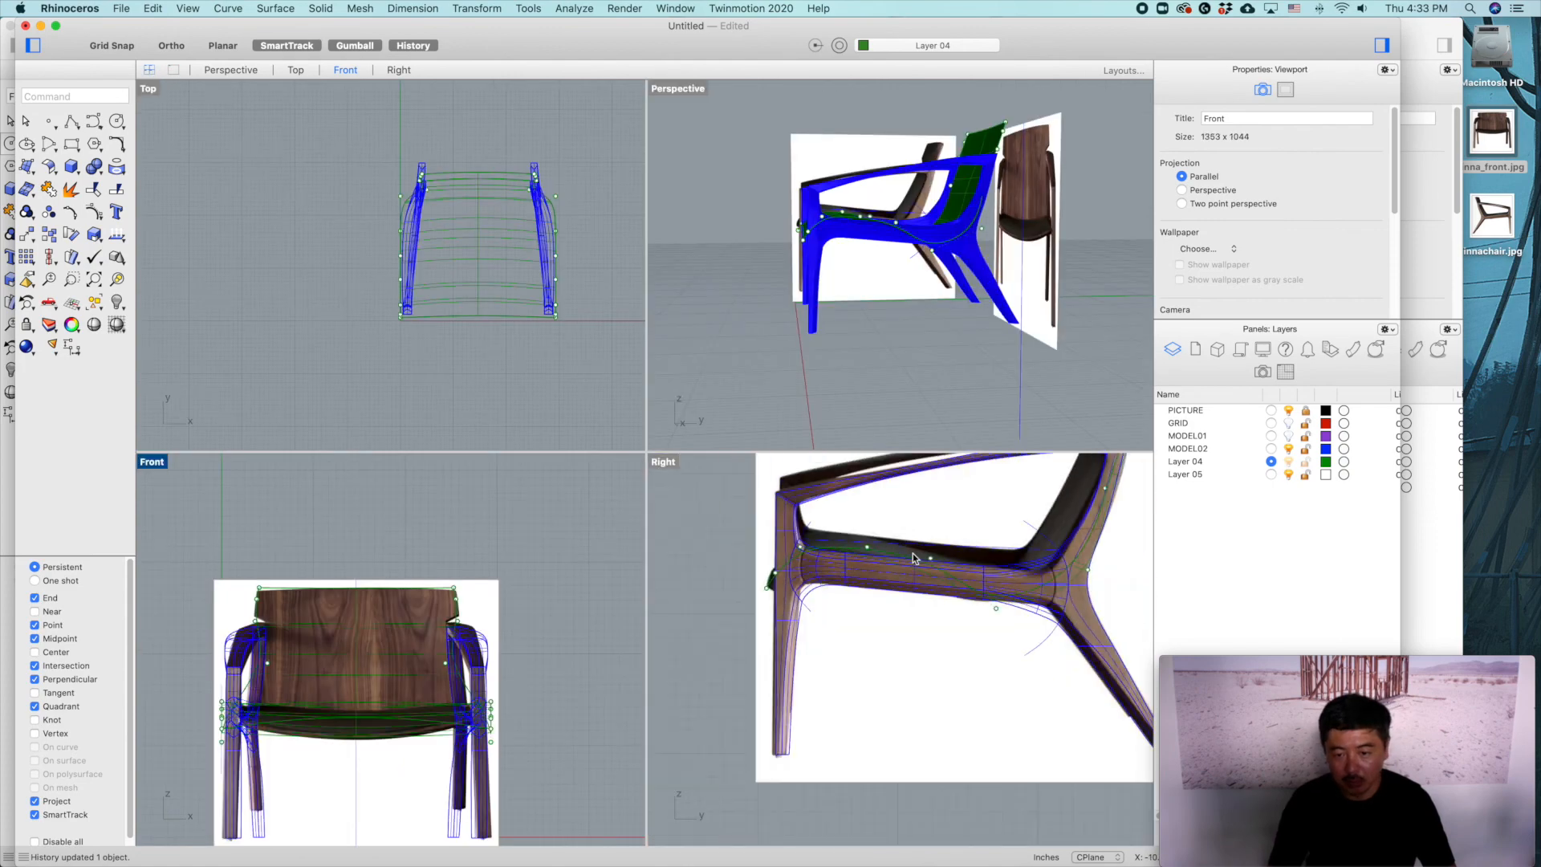
{"action": "scroll", "coordinate": [980, 576], "scroll_direction": "up", "scroll_amount": 5}
{"action": "scroll", "coordinate": [980, 576], "scroll_direction": "left", "scroll_amount": 3}
{"action": "left_click_drag", "start_coordinate": [811, 678], "coordinate": [865, 614]}
{"action": "right_click_drag", "start_coordinate": [319, 617], "coordinate": [342, 585]}
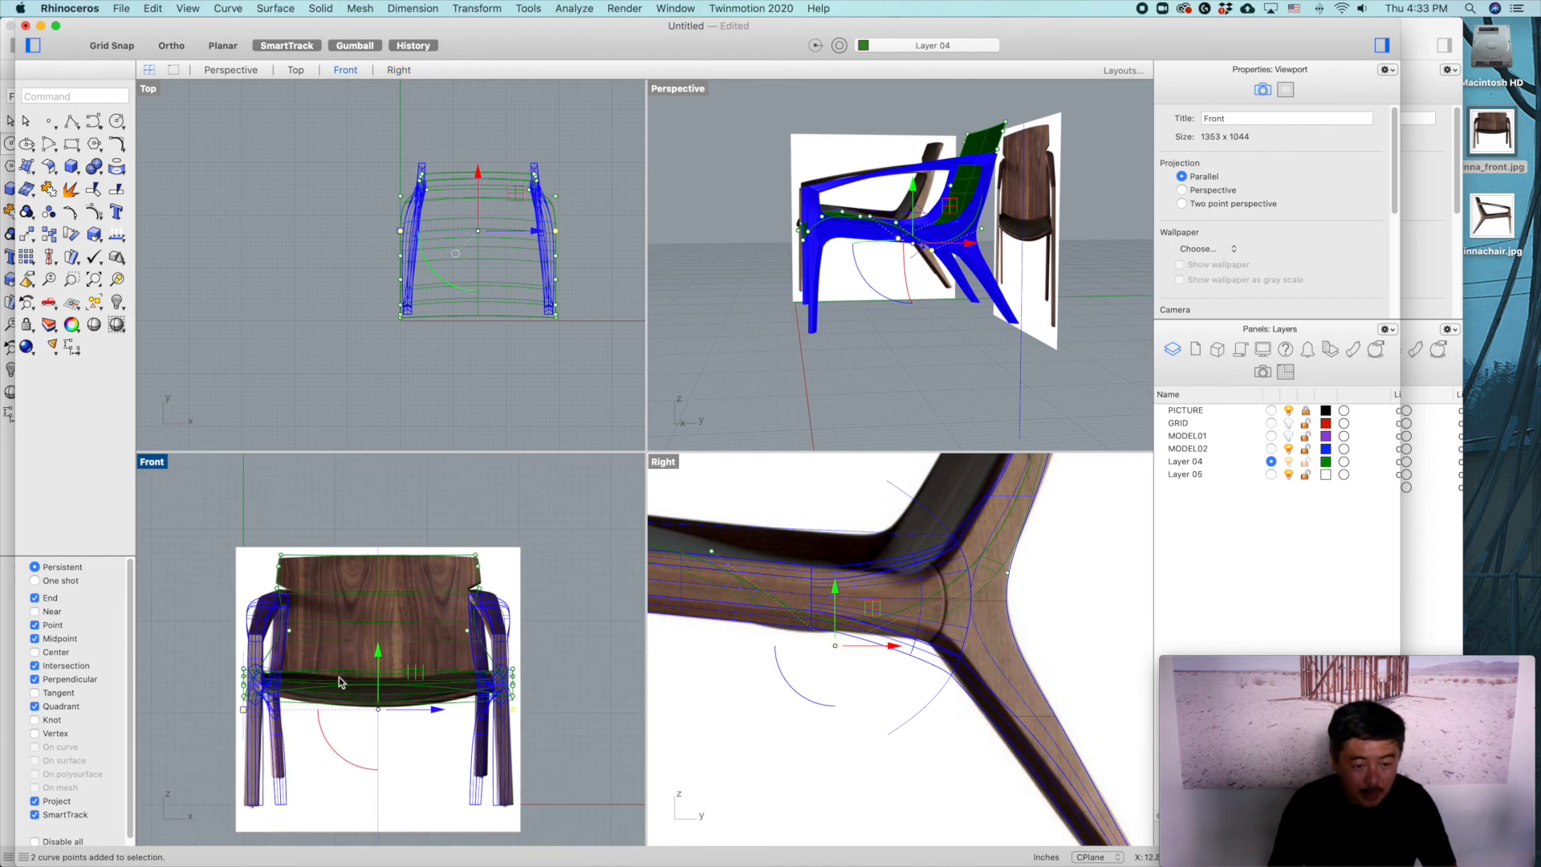
{"action": "left_click_drag", "start_coordinate": [243, 710], "coordinate": [267, 717]}
Step: Scale the mid-seat point pair and the pair nearer the seat's front inward to match the photo's seat width
{"action": "mouse_move", "coordinate": [407, 687]}
{"action": "right_mouse_down"}
{"action": "mouse_move", "coordinate": [580, 695]}
{"action": "mouse_move", "coordinate": [390, 681]}
{"action": "right_mouse_up"}
{"action": "left_click_drag", "start_coordinate": [685, 520], "coordinate": [755, 610]}
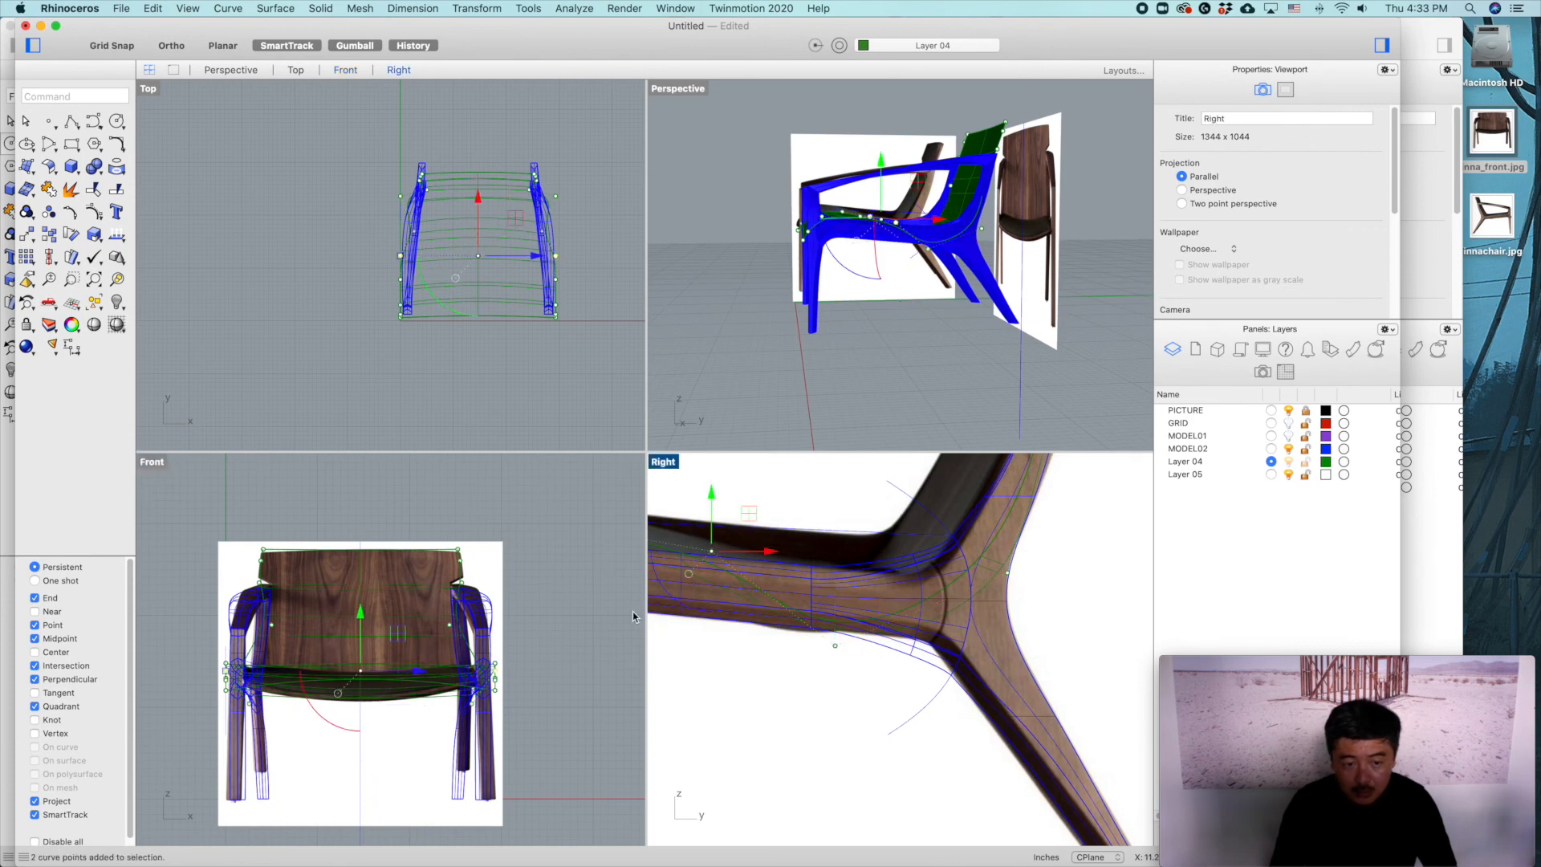
{"action": "scroll", "coordinate": [243, 682], "scroll_direction": "up", "scroll_amount": 5}
{"action": "left_click_drag", "start_coordinate": [229, 672], "coordinate": [261, 673]}
{"action": "scroll", "coordinate": [729, 569], "scroll_direction": "down", "scroll_amount": 6}
{"action": "right_click_drag", "start_coordinate": [729, 568], "coordinate": [862, 579]}
{"action": "left_click_drag", "start_coordinate": [781, 520], "coordinate": [811, 579]}
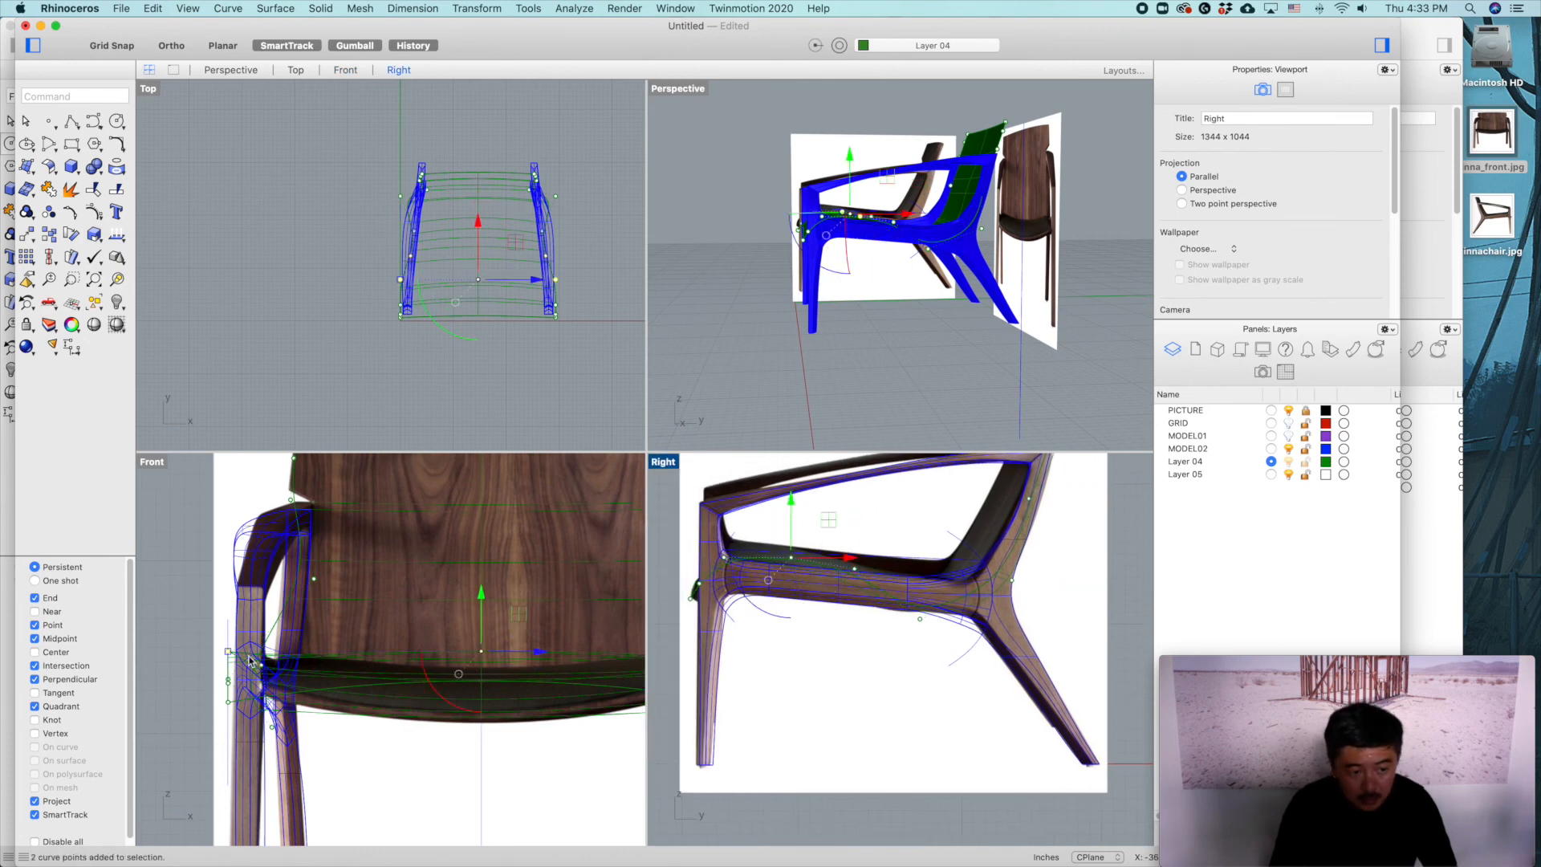
{"action": "left_click_drag", "start_coordinate": [230, 657], "coordinate": [291, 658]}
Step: Bring the points at the seat's front edge inward and select the remaining seat points beside the left frame
{"action": "right_click_drag", "start_coordinate": [842, 598], "coordinate": [902, 600]}
{"action": "left_click_drag", "start_coordinate": [720, 572], "coordinate": [793, 631]}
{"action": "left_click_drag", "start_coordinate": [226, 698], "coordinate": [267, 695]}
{"action": "left_click_drag", "start_coordinate": [200, 635], "coordinate": [301, 654]}
{"action": "left_click_drag", "start_coordinate": [193, 675], "coordinate": [291, 685]}
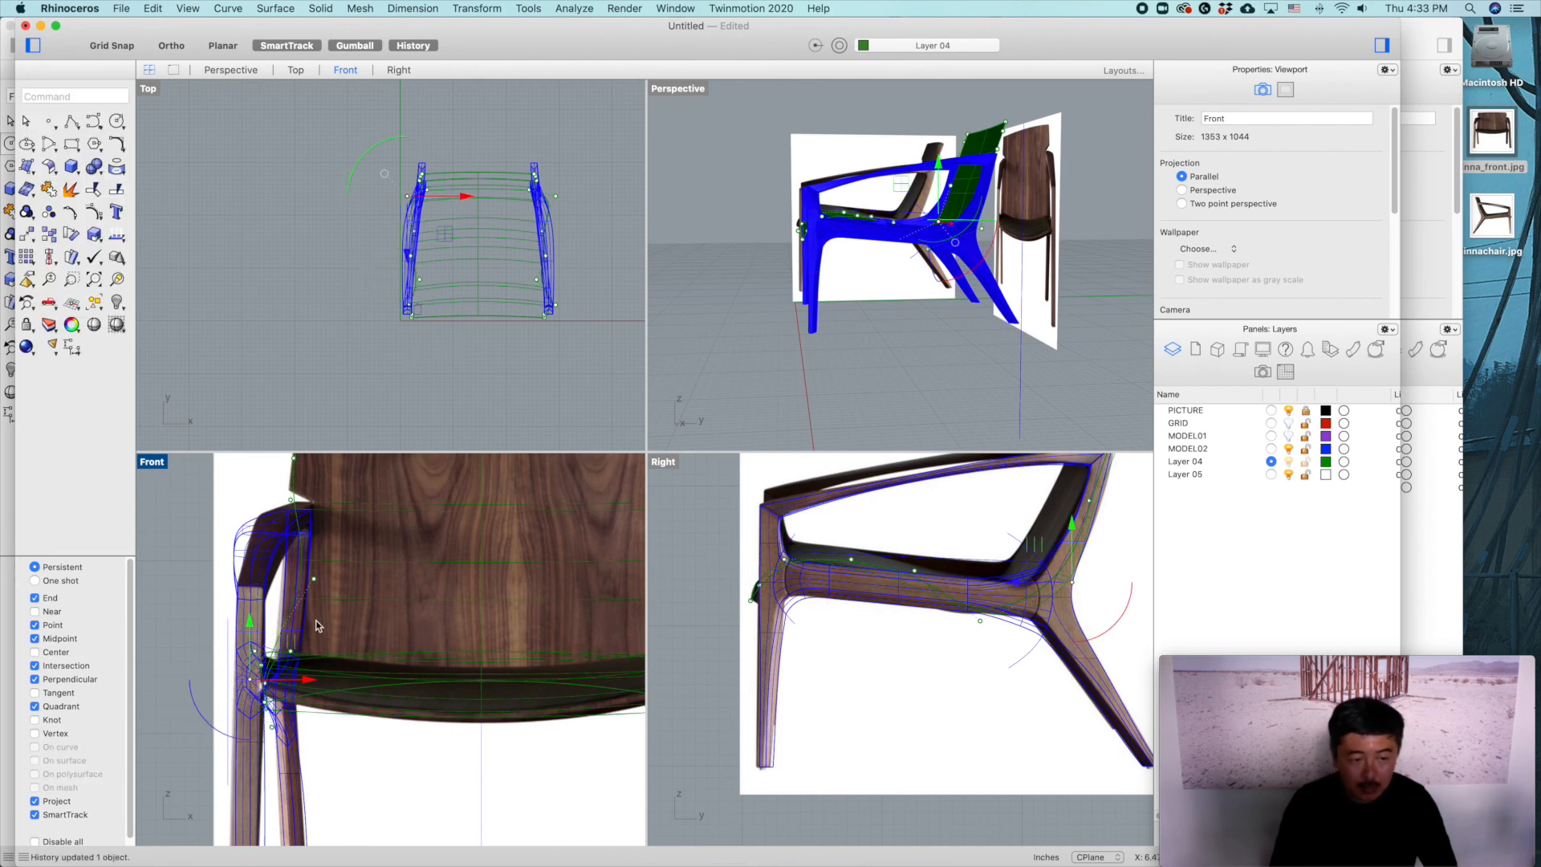
{"action": "scroll", "coordinate": [271, 609], "scroll_direction": "up", "scroll_amount": 5}
{"action": "left_click_drag", "start_coordinate": [270, 673], "coordinate": [320, 668]}
{"action": "key", "text": "super+z"}
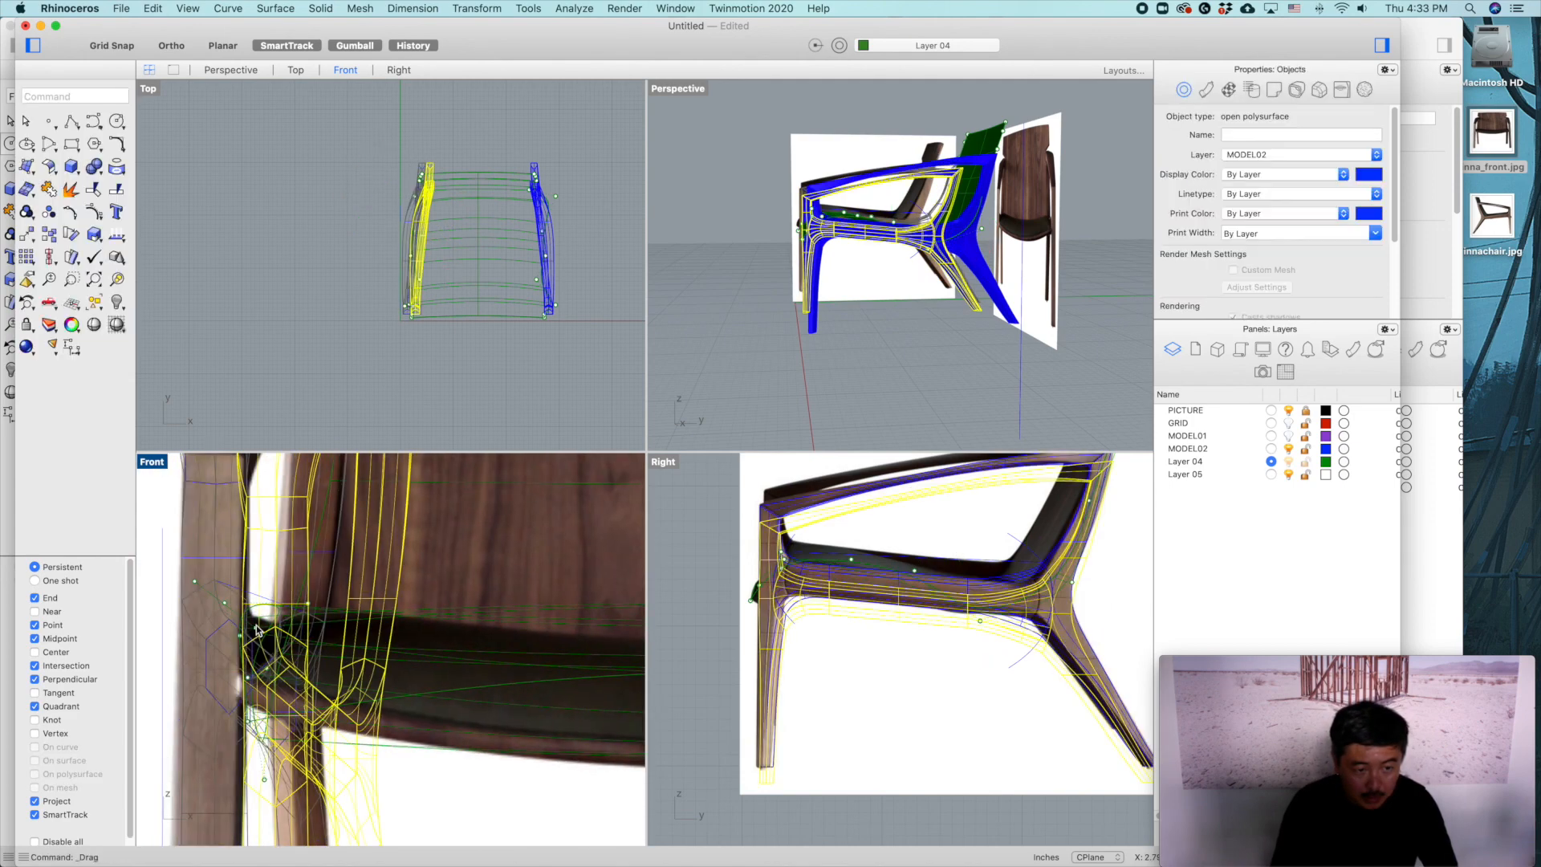
{"action": "key", "text": "super+z"}
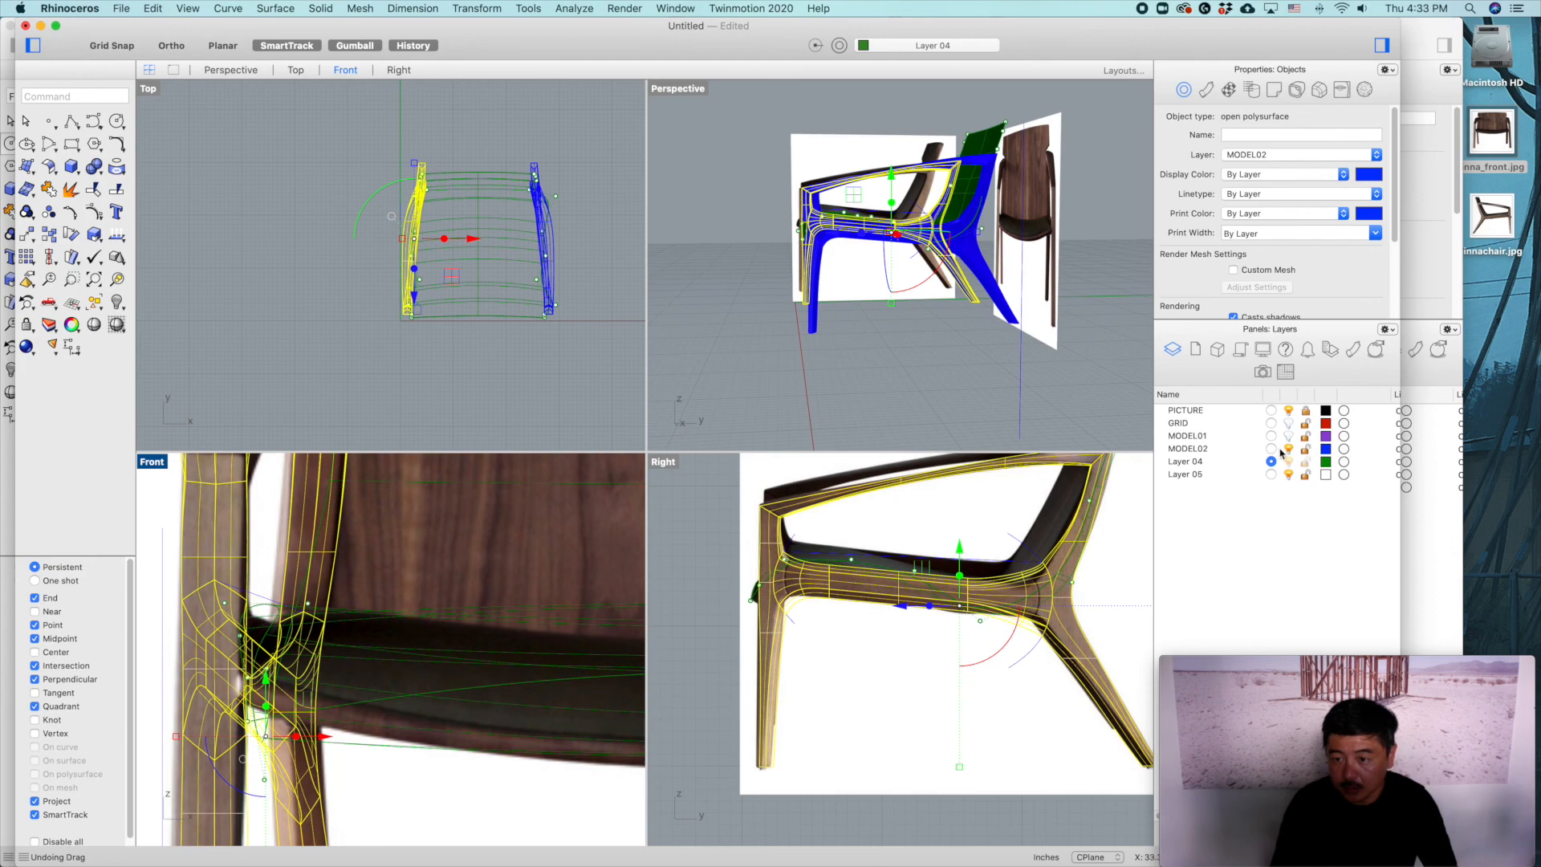
{"action": "key", "text": "Escape"}
Step: Align the left edge curve's seat points with the inner side of the left frame in the Front view
{"action": "right_click_drag", "start_coordinate": [213, 631], "coordinate": [257, 631]}
{"action": "left_click_drag", "start_coordinate": [172, 581], "coordinate": [393, 618]}
{"action": "left_click_drag", "start_coordinate": [178, 614], "coordinate": [397, 661]}
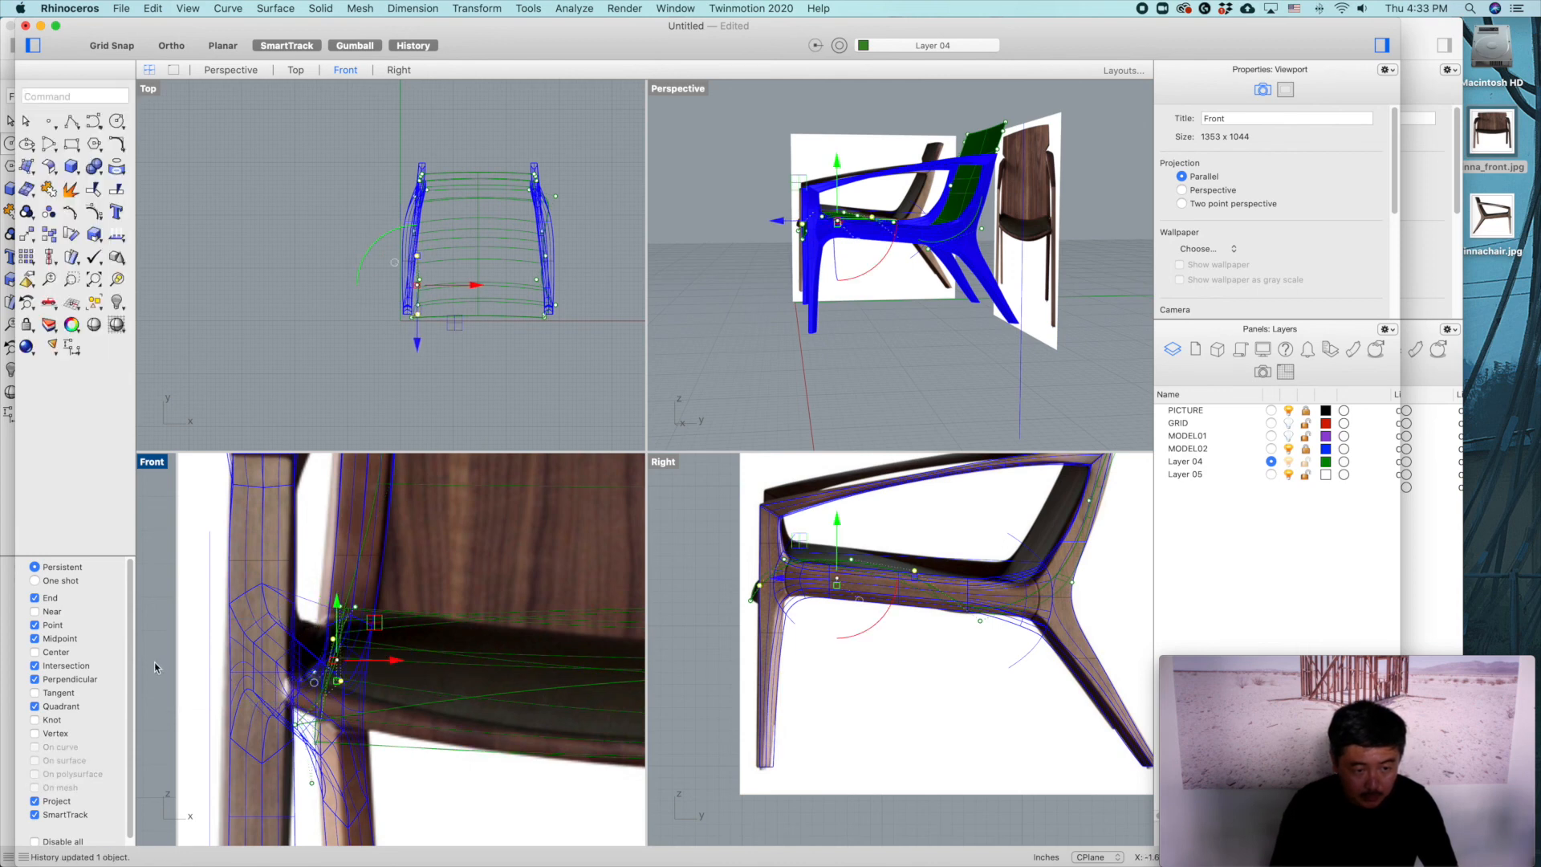
{"action": "right_click_drag", "start_coordinate": [203, 725], "coordinate": [206, 708]}
{"action": "left_click_drag", "start_coordinate": [179, 713], "coordinate": [398, 762]}
Step: Move the right edge curve's outlying seat points inward to the inner side of the right frame
{"action": "scroll", "coordinate": [430, 738], "scroll_direction": "down", "scroll_amount": 5}
{"action": "right_click_drag", "start_coordinate": [430, 737], "coordinate": [286, 718]}
{"action": "scroll", "coordinate": [286, 718], "scroll_direction": "down", "scroll_amount": 5}
{"action": "right_click_drag", "start_coordinate": [450, 687], "coordinate": [389, 686]}
{"action": "scroll", "coordinate": [480, 648], "scroll_direction": "up", "scroll_amount": 5}
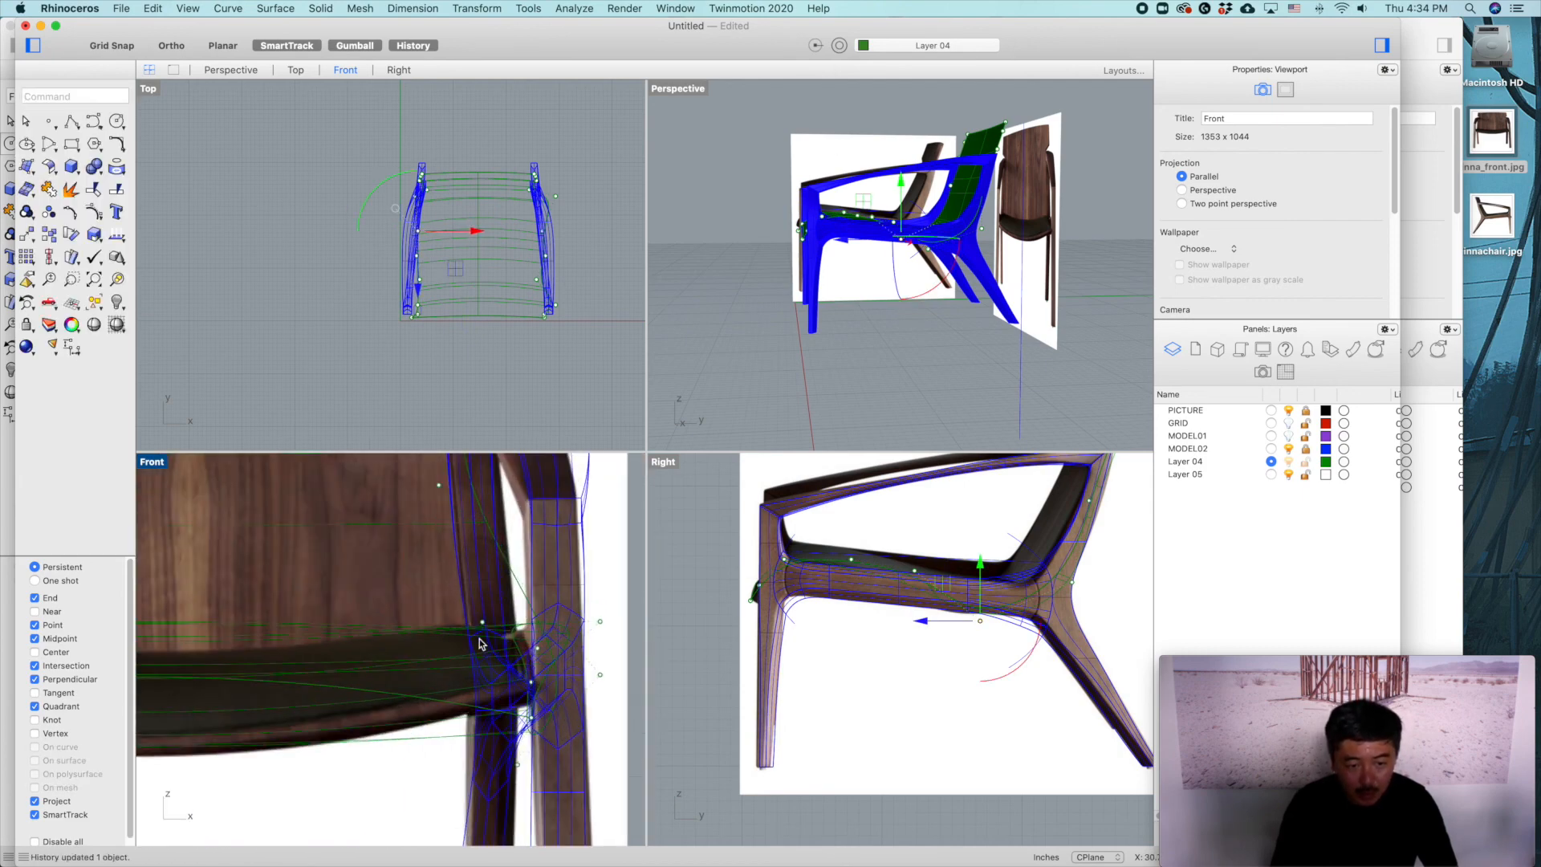
{"action": "left_click_drag", "start_coordinate": [514, 613], "coordinate": [605, 736]}
{"action": "left_click_drag", "start_coordinate": [609, 678], "coordinate": [526, 653]}
Step: Shift the right edge curve's mid-backrest point slightly outward to meet the right frame
{"action": "left_click_drag", "start_coordinate": [426, 476], "coordinate": [466, 502]}
{"action": "right_click_drag", "start_coordinate": [483, 495], "coordinate": [498, 563]}
{"action": "left_click_drag", "start_coordinate": [512, 553], "coordinate": [529, 554]}
Step: Select the top end points of both edge curves and lower them slightly to the backrest's upper corners in the photo
{"action": "scroll", "coordinate": [474, 557], "scroll_direction": "down", "scroll_amount": 5}
{"action": "right_click_drag", "start_coordinate": [474, 560], "coordinate": [493, 675]}
{"action": "scroll", "coordinate": [516, 538], "scroll_direction": "up", "scroll_amount": 5}
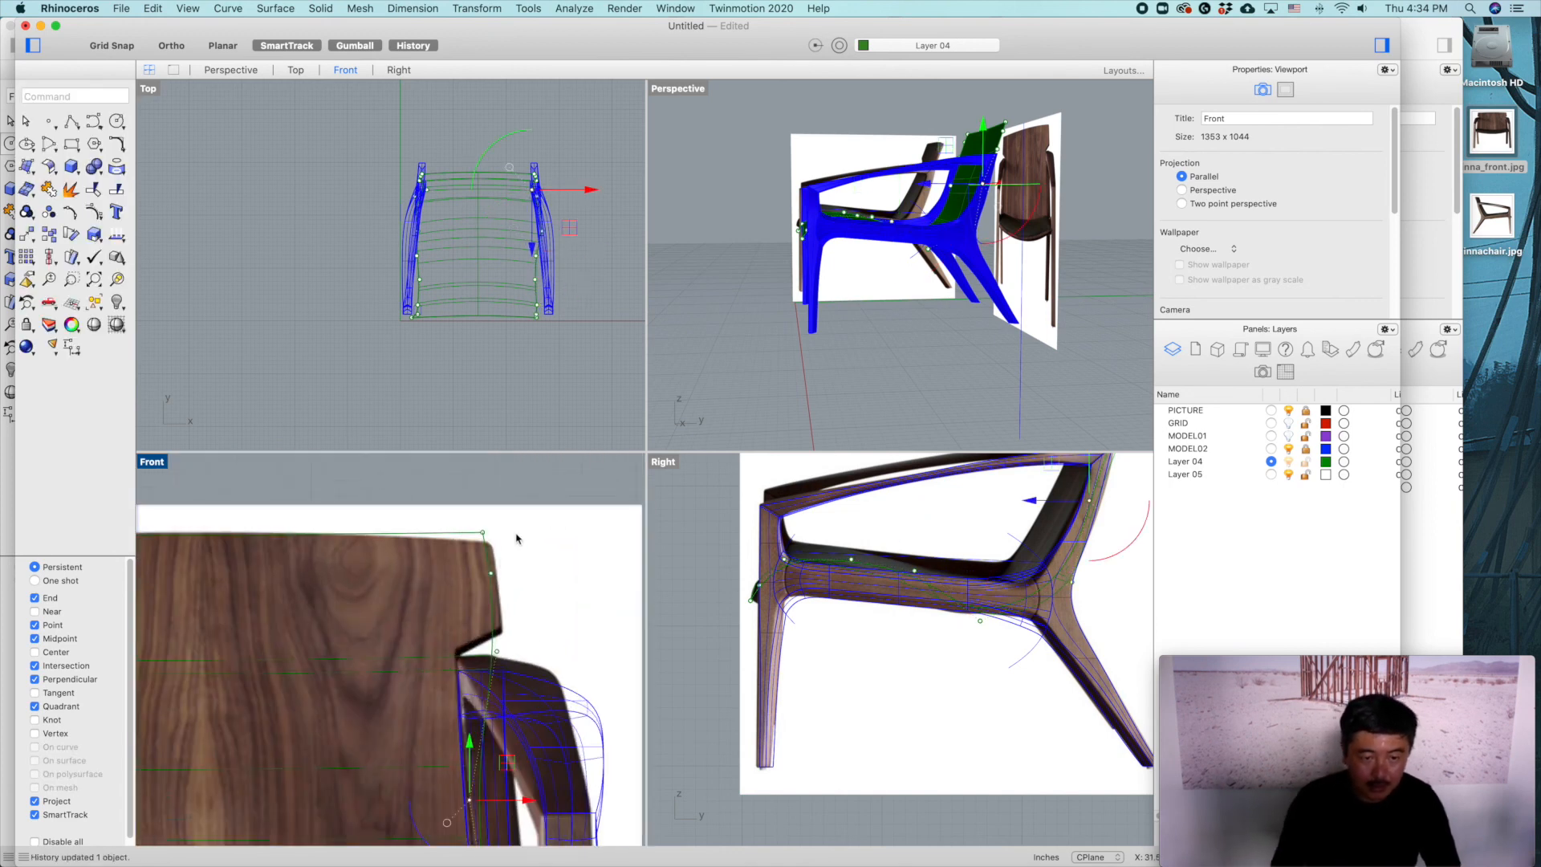
{"action": "left_click_drag", "start_coordinate": [460, 521], "coordinate": [512, 551]}
{"action": "right_click_drag", "start_coordinate": [499, 533], "coordinate": [529, 567]}
{"action": "left_click_drag", "start_coordinate": [547, 530], "coordinate": [550, 530]}
{"action": "key", "text": "super+z"}
{"action": "scroll", "coordinate": [546, 561], "scroll_direction": "down", "scroll_amount": 5}
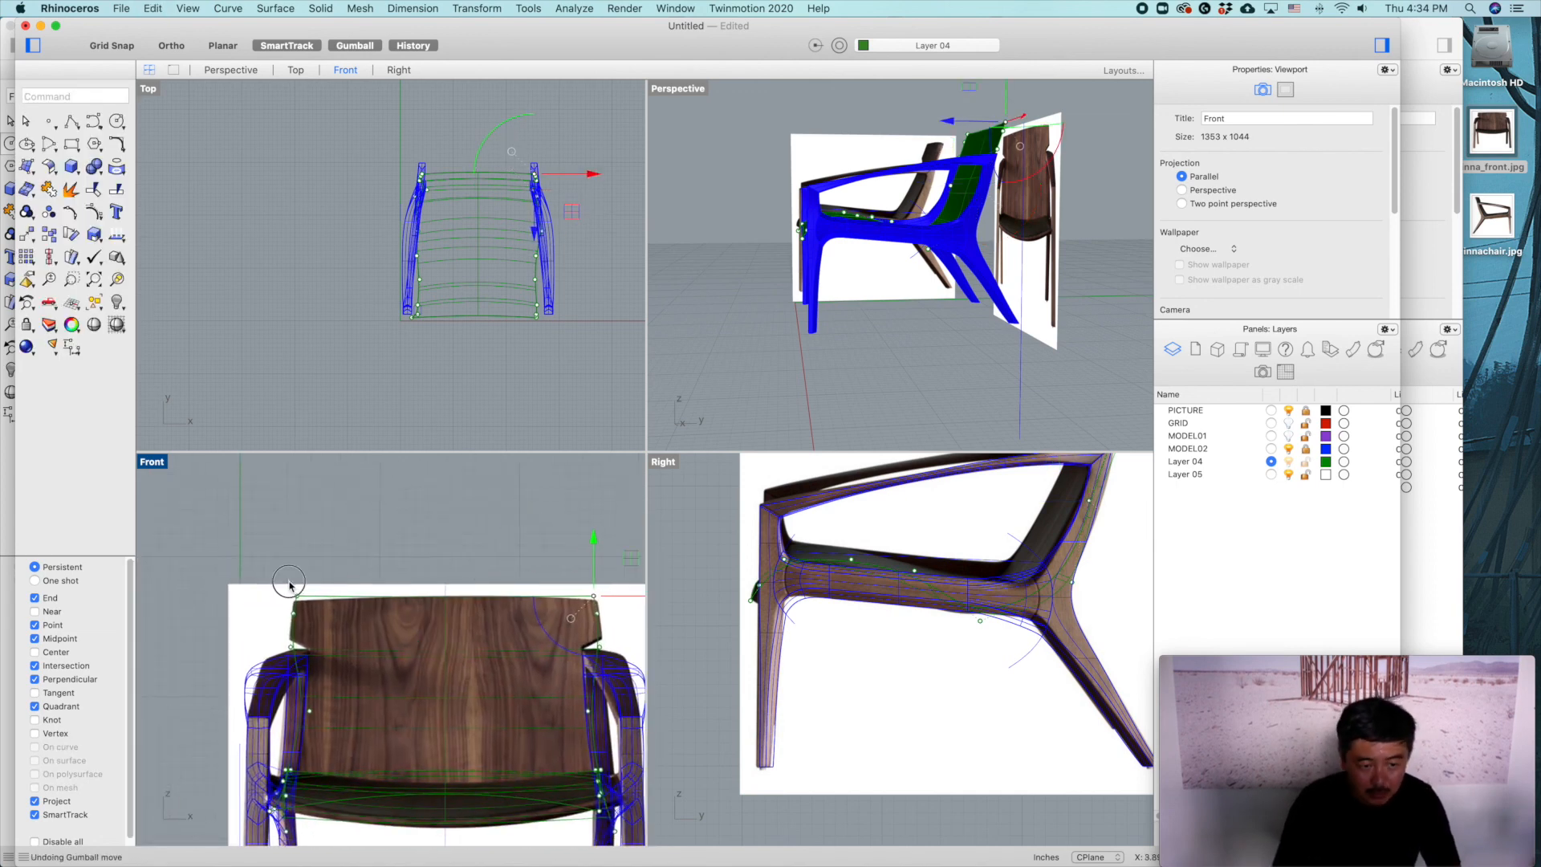
{"action": "left_click_drag", "start_coordinate": [318, 600], "coordinate": [317, 600], "text": "shift"}
{"action": "left_click_drag", "start_coordinate": [450, 551], "coordinate": [452, 554]}
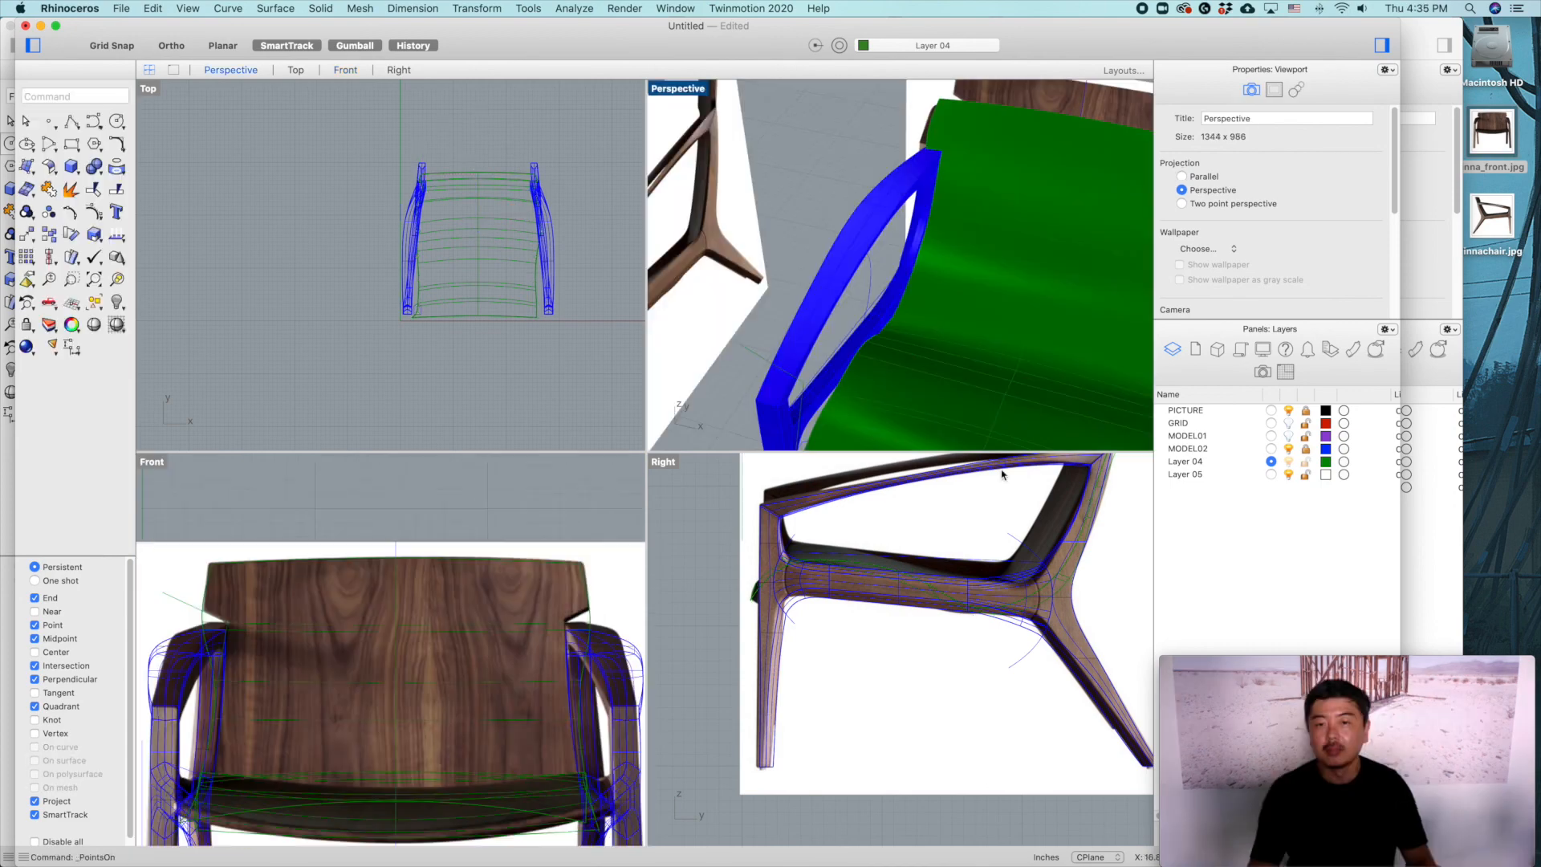
Step: Turn on the control points of the two grouped edge curves in the maximized Perspective view
{"action": "double_click", "coordinate": [678, 89]}
{"action": "scroll", "coordinate": [857, 481], "scroll_direction": "down", "scroll_amount": 8}
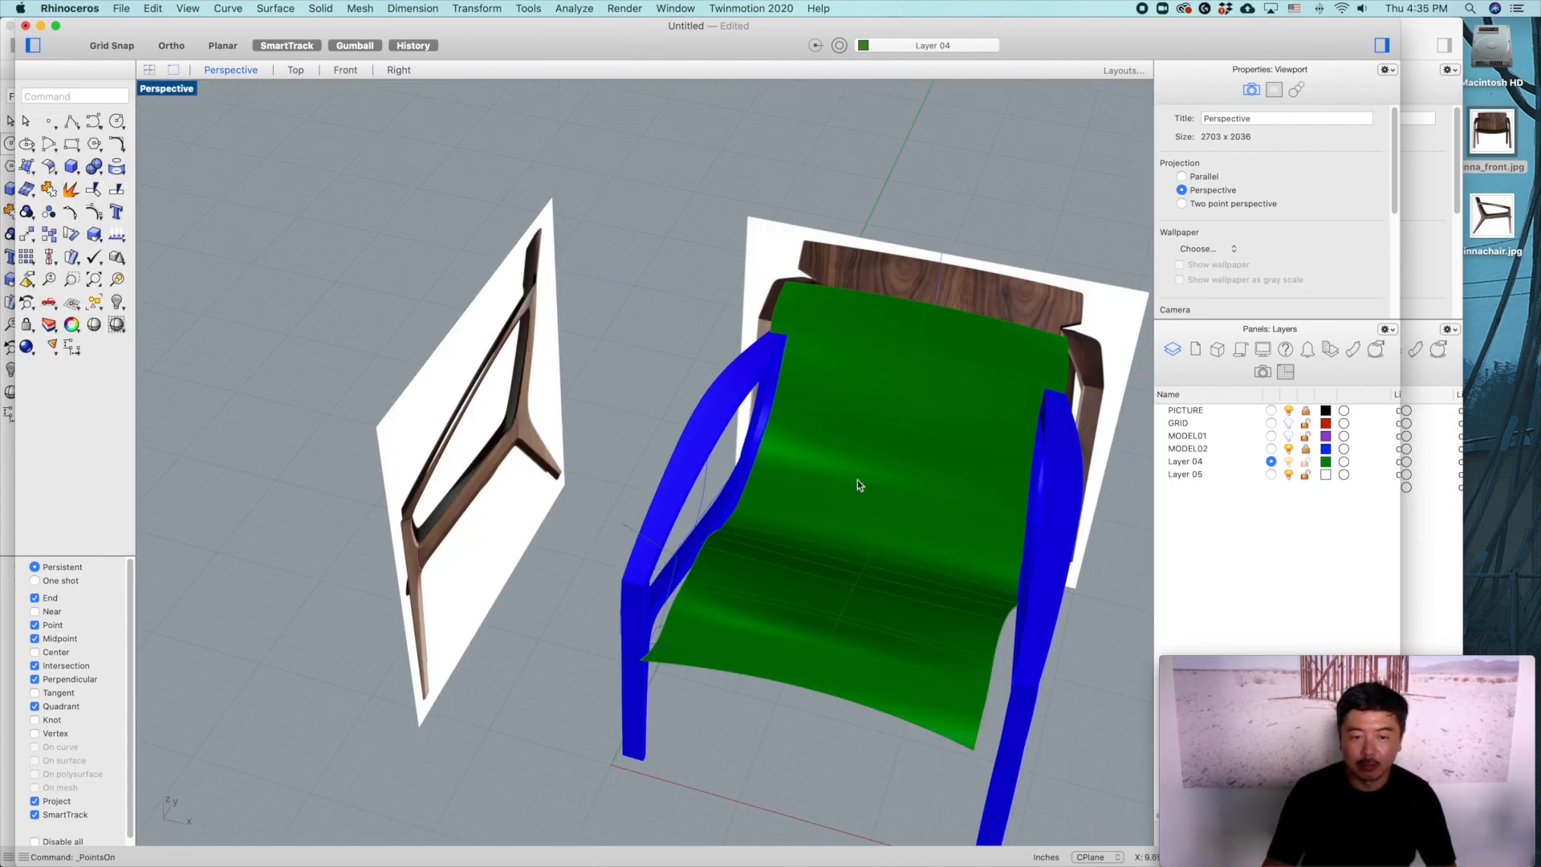
{"action": "right_click_drag", "start_coordinate": [857, 490], "coordinate": [920, 514]}
{"action": "left_click", "coordinate": [931, 552]}
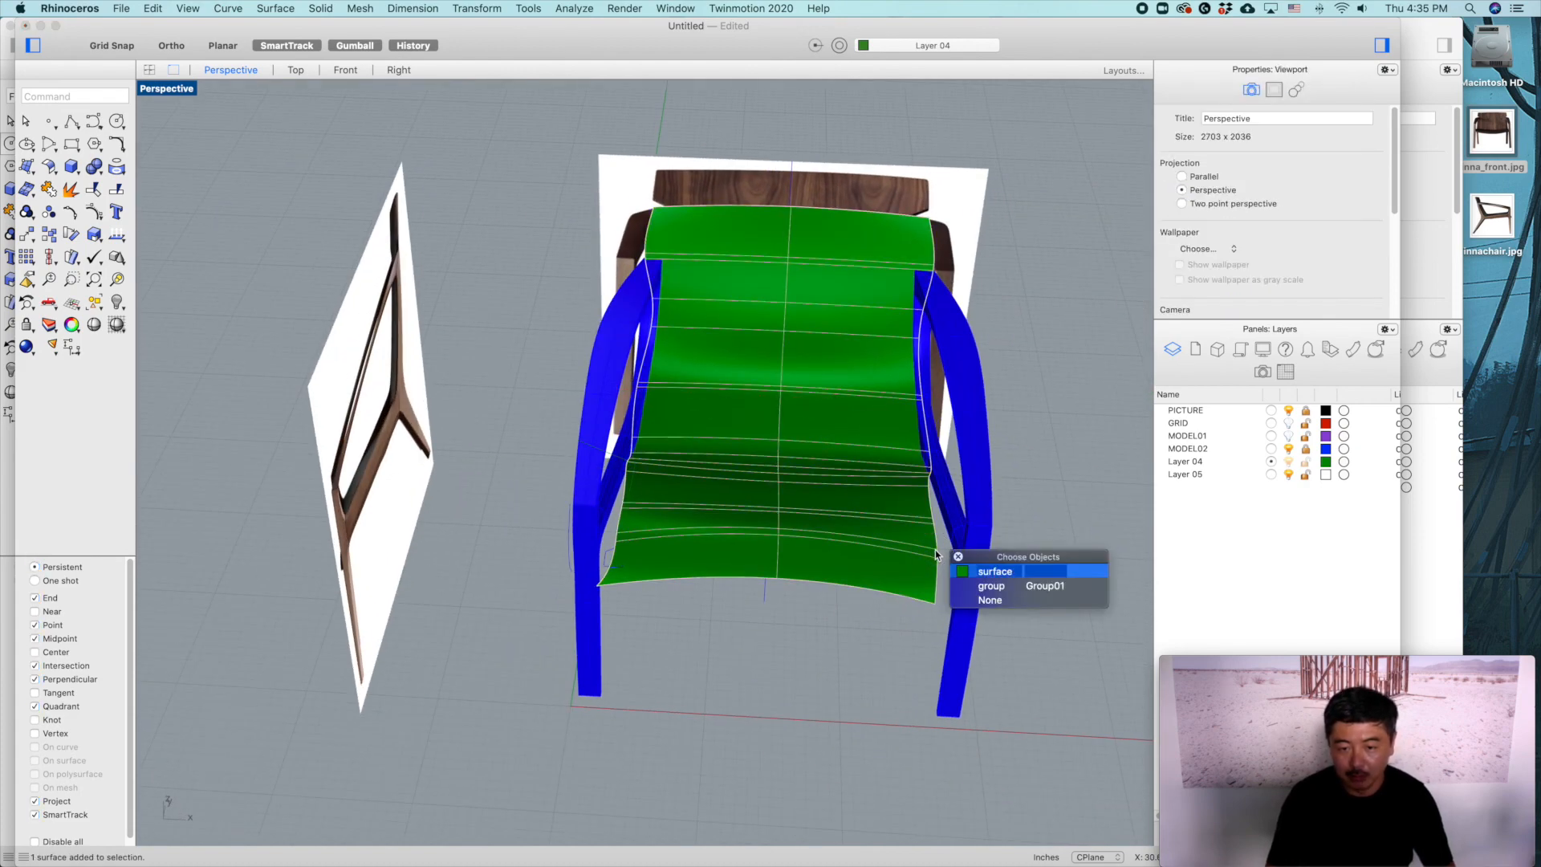
{"action": "left_click", "coordinate": [980, 585]}
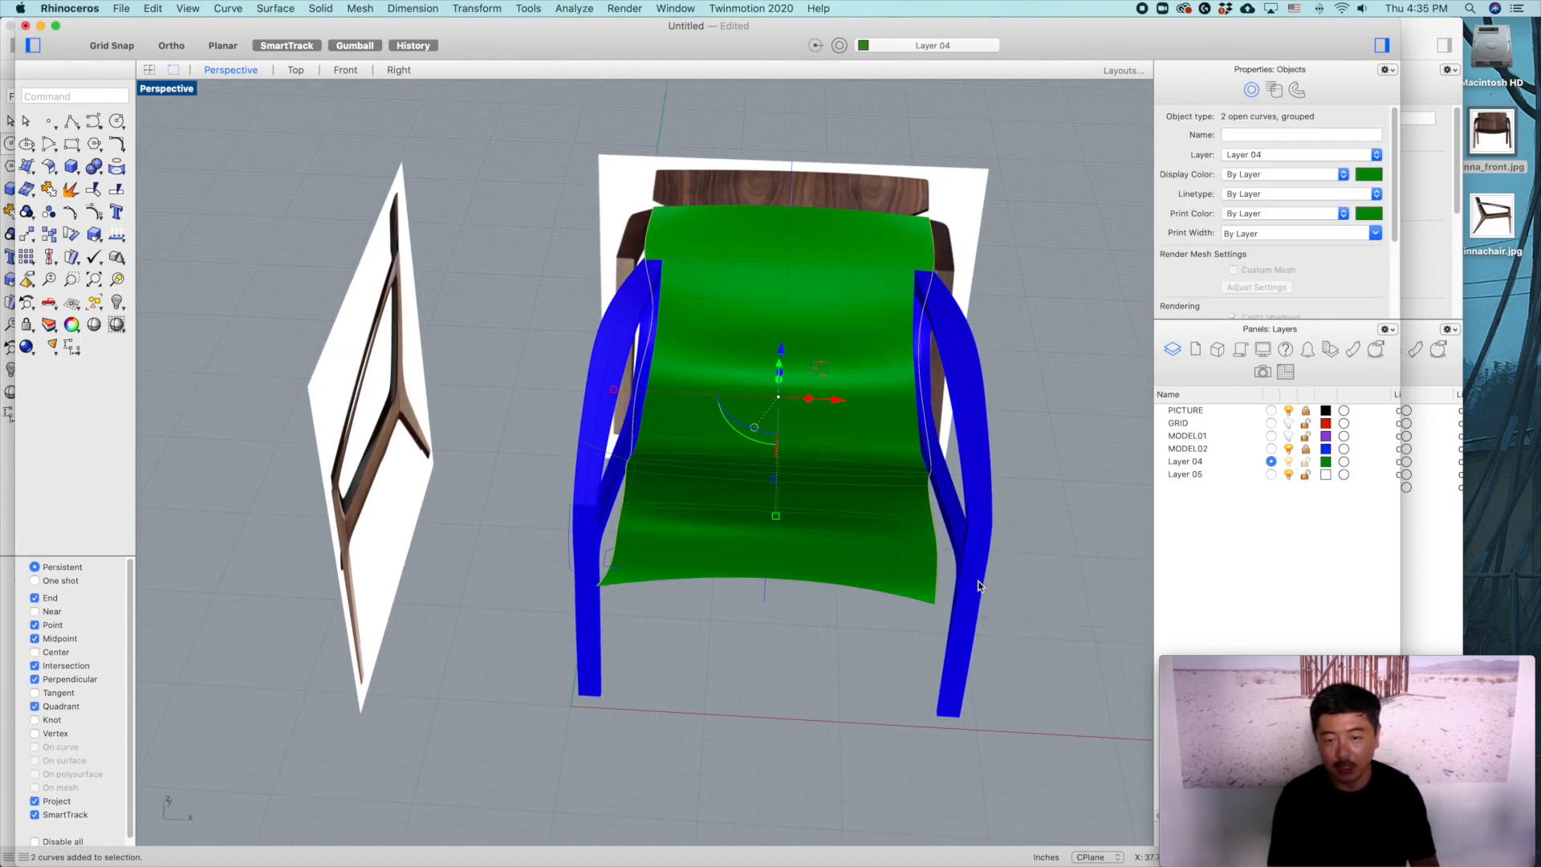
{"action": "type", "text": "pon"}
{"action": "key", "text": "Return"}
{"action": "right_click_drag", "start_coordinate": [805, 533], "coordinate": [571, 503]}
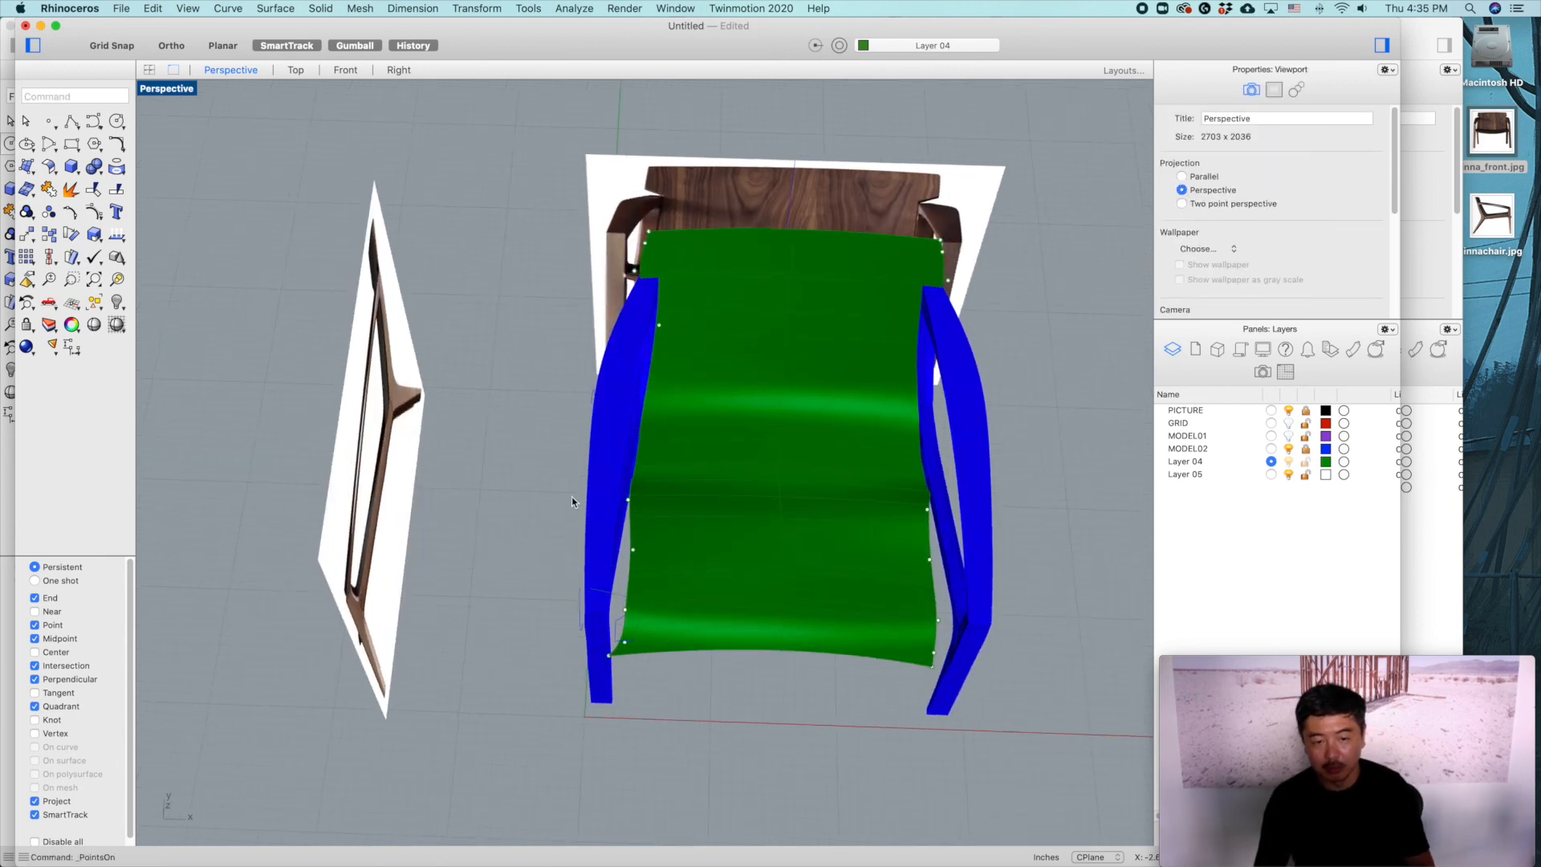
Step: Spread the edge curves' paired mid-seat and front-seat points outward symmetrically to reach the side frames
{"action": "left_click_drag", "start_coordinate": [556, 520], "coordinate": [961, 570]}
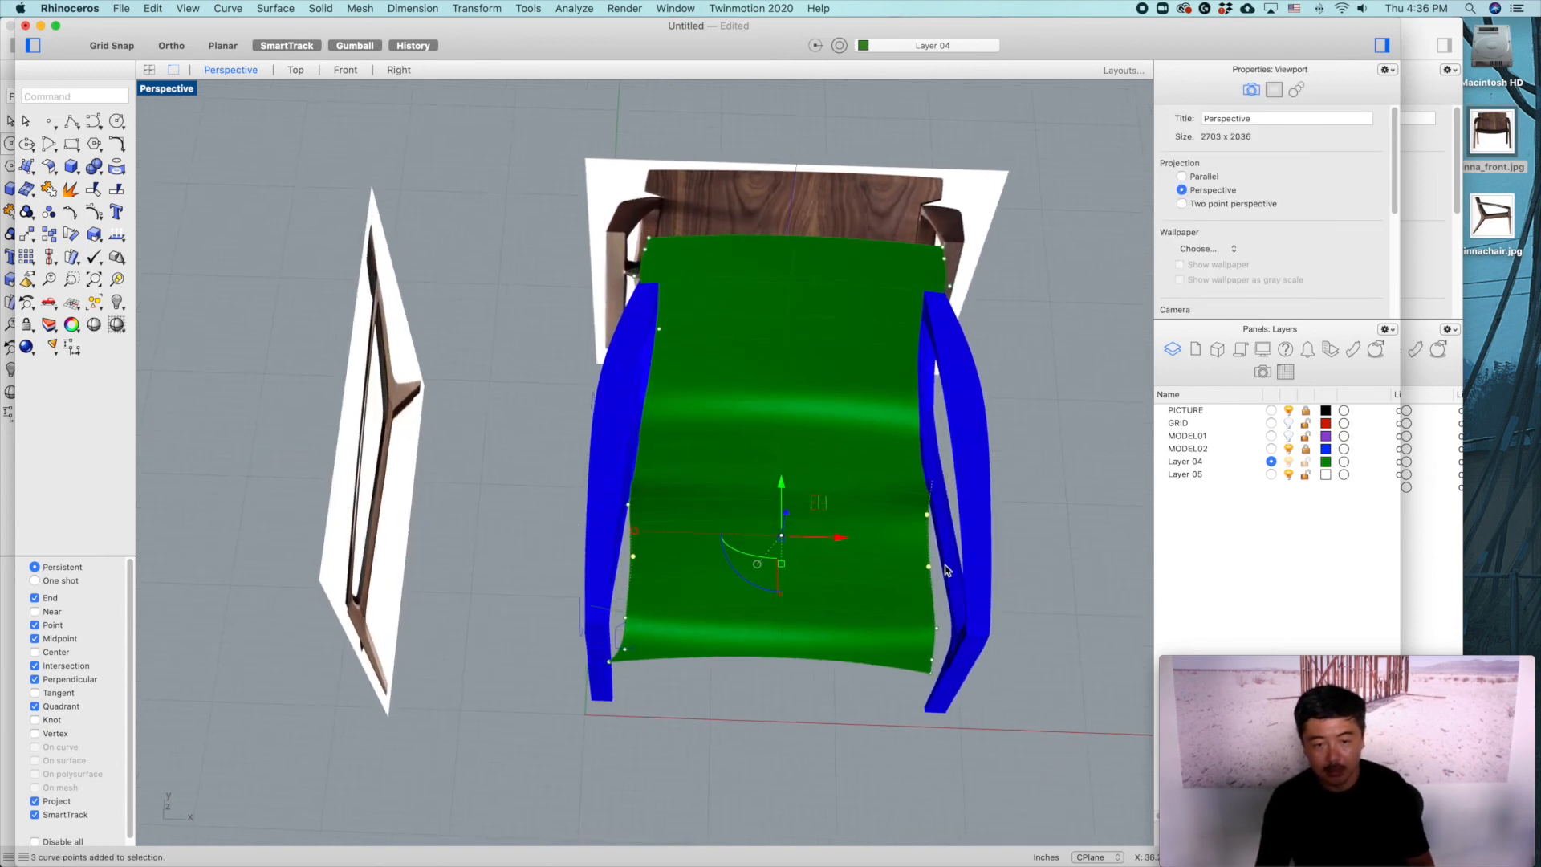
{"action": "left_click_drag", "start_coordinate": [528, 526], "coordinate": [976, 585]}
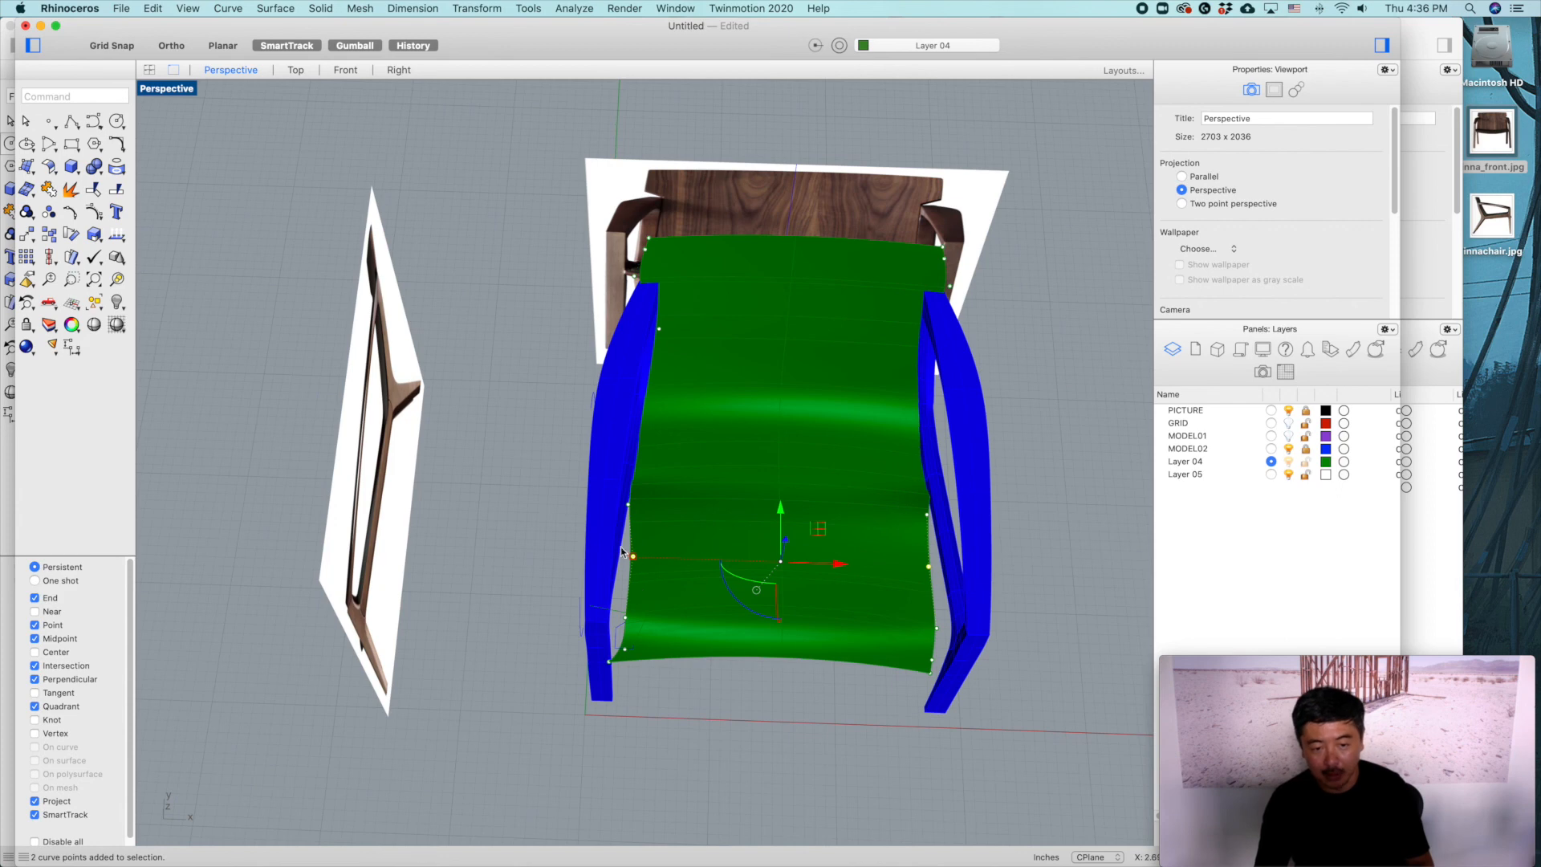
{"action": "left_click_drag", "start_coordinate": [631, 560], "coordinate": [608, 556]}
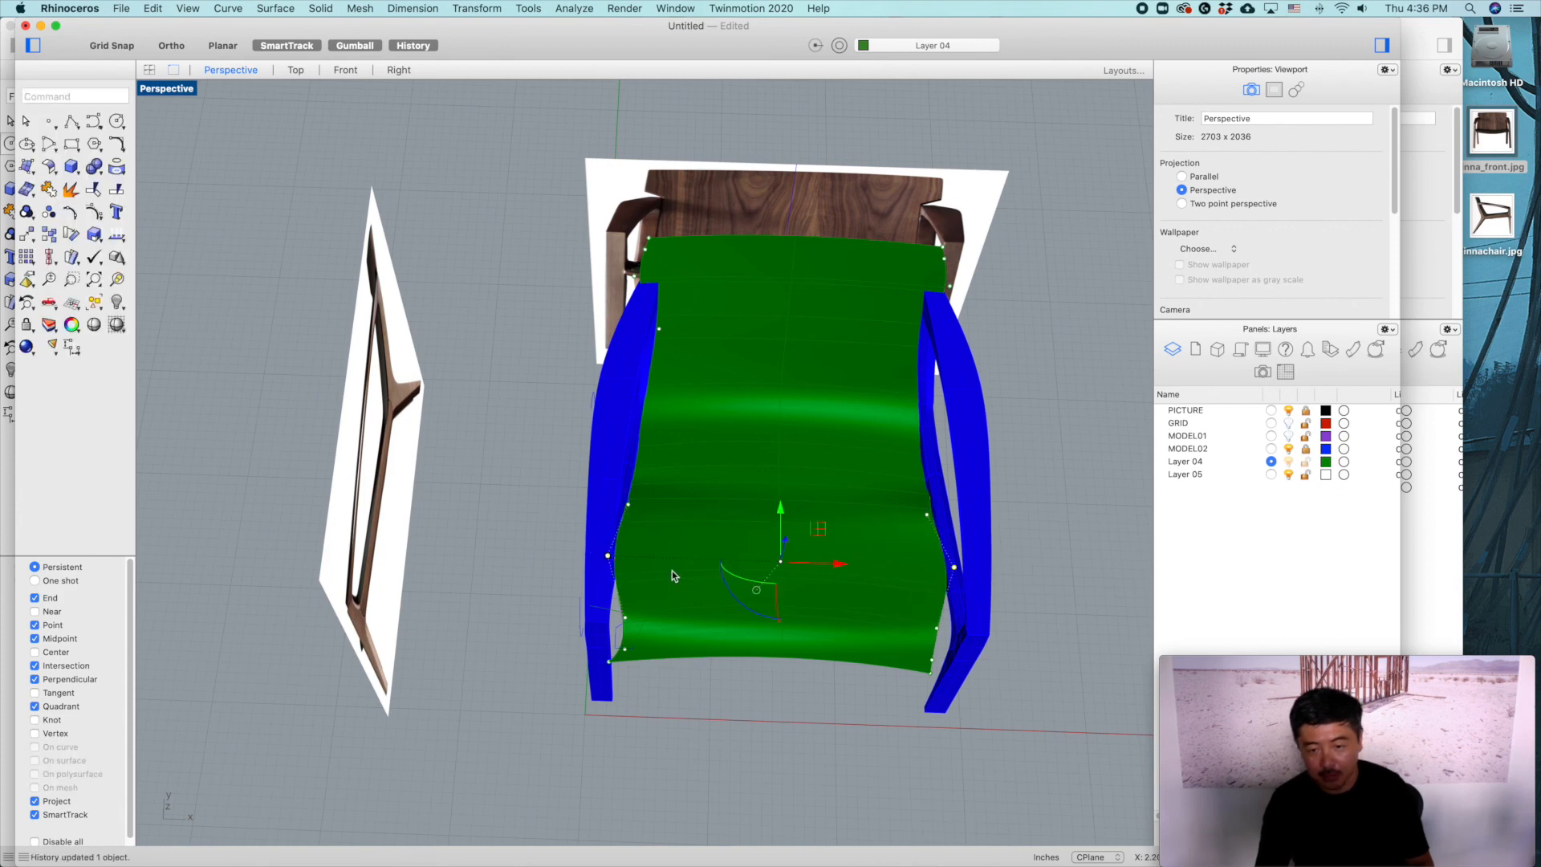
{"action": "right_click_drag", "start_coordinate": [827, 630], "coordinate": [816, 591]}
{"action": "left_click_drag", "start_coordinate": [514, 552], "coordinate": [939, 630]}
{"action": "left_click_drag", "start_coordinate": [608, 573], "coordinate": [587, 567]}
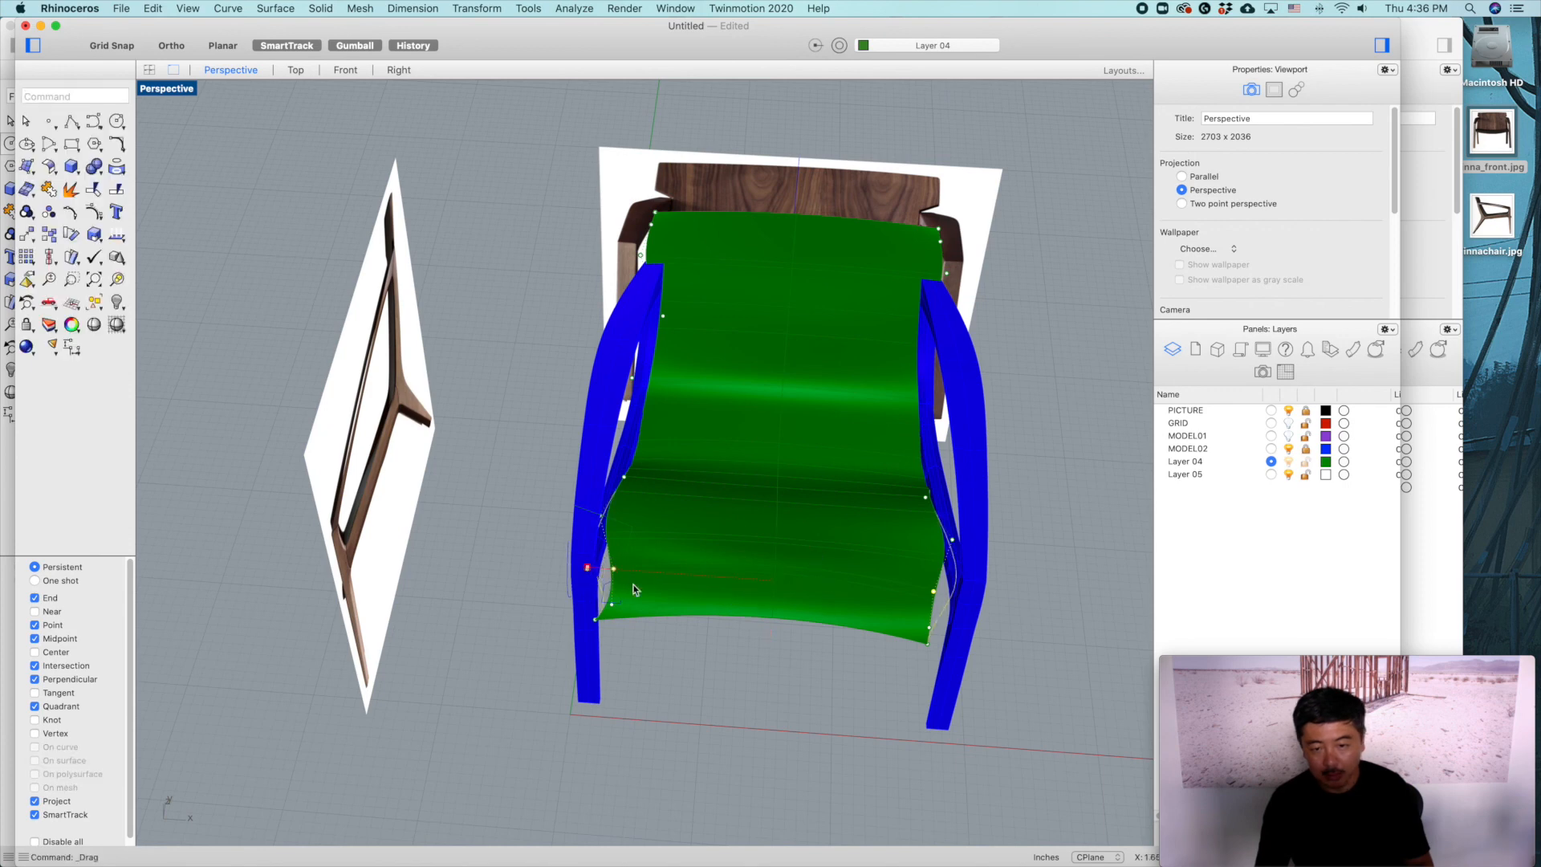
Step: Move the left edge curve's point just behind the front corner outward onto the left front leg
{"action": "right_click_drag", "start_coordinate": [897, 621], "coordinate": [881, 610]}
{"action": "scroll", "coordinate": [608, 570], "scroll_direction": "up", "scroll_amount": 5}
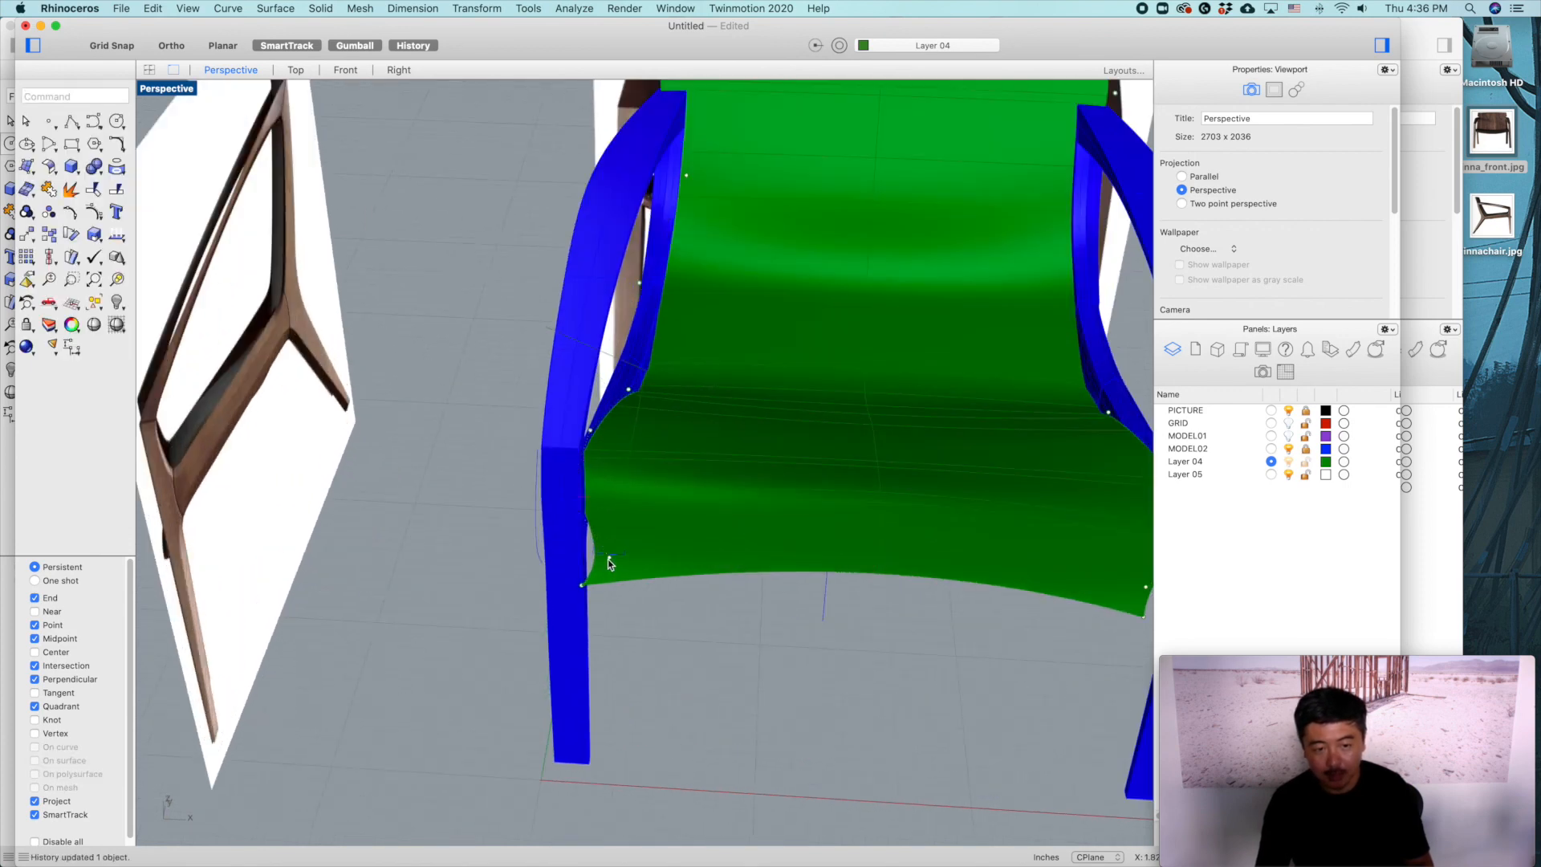
{"action": "left_click", "coordinate": [609, 558]}
{"action": "key", "text": "Return"}
{"action": "left_click_drag", "start_coordinate": [651, 564], "coordinate": [630, 562]}
{"action": "scroll", "coordinate": [706, 596], "scroll_direction": "down", "scroll_amount": 5}
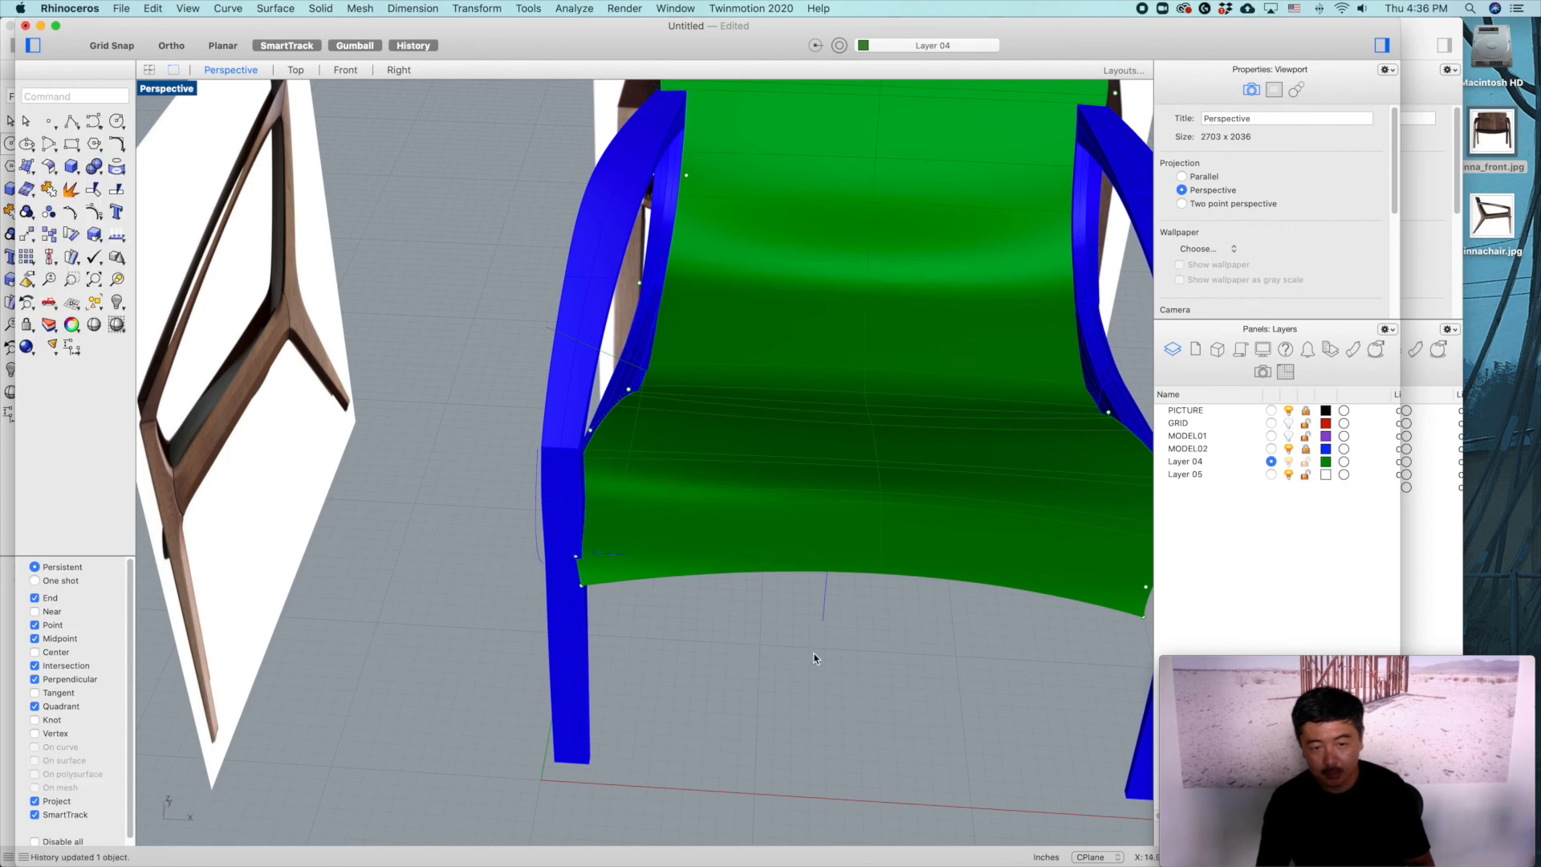
Step: Fine-tune the left edge curve's front-corner points against the inner face of the left front leg
{"action": "right_click_drag", "start_coordinate": [816, 654], "coordinate": [922, 650]}
{"action": "scroll", "coordinate": [565, 568], "scroll_direction": "up", "scroll_amount": 5}
{"action": "left_click", "coordinate": [563, 561]}
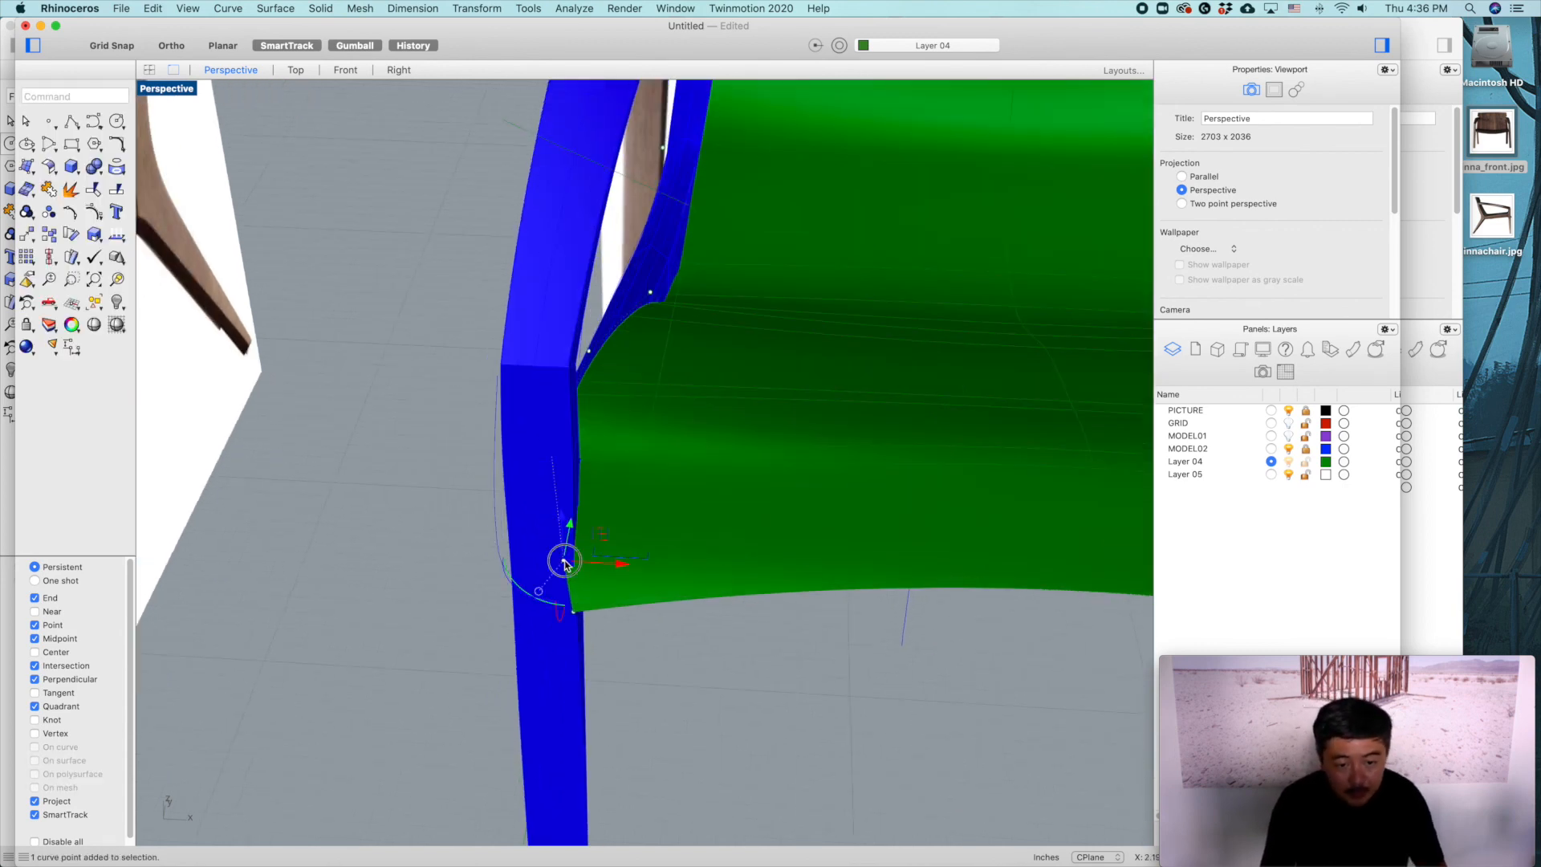
{"action": "left_click_drag", "start_coordinate": [621, 592], "coordinate": [640, 592]}
{"action": "scroll", "coordinate": [697, 625], "scroll_direction": "down", "scroll_amount": 5}
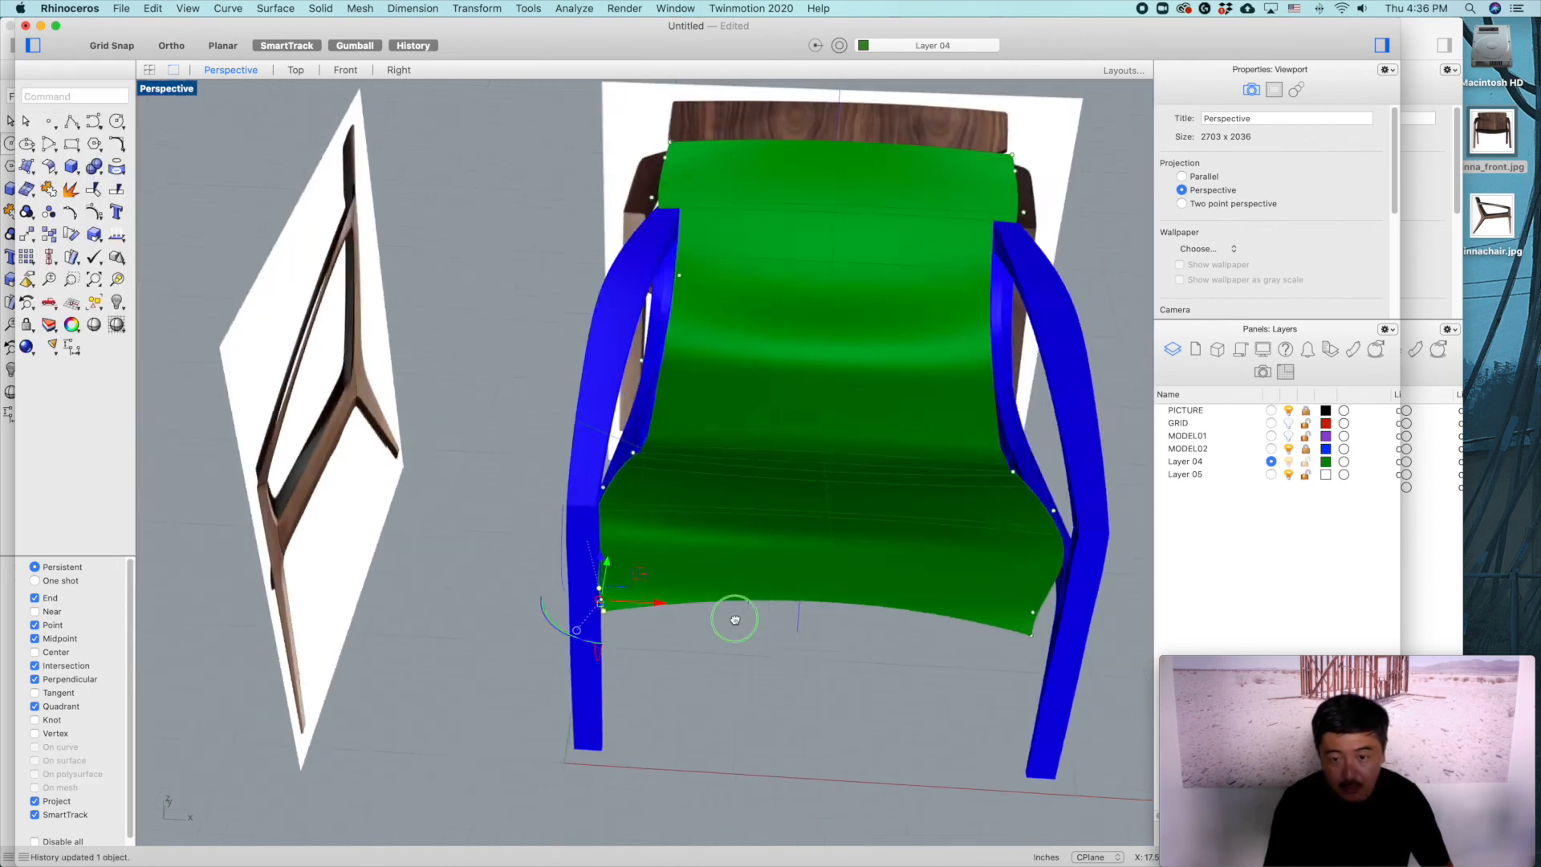
Step: Move the right edge curve's front-corner points outward to the inner face of the right front leg
{"action": "scroll", "coordinate": [733, 618], "scroll_direction": "up", "scroll_amount": 4}
{"action": "left_click", "coordinate": [745, 554]}
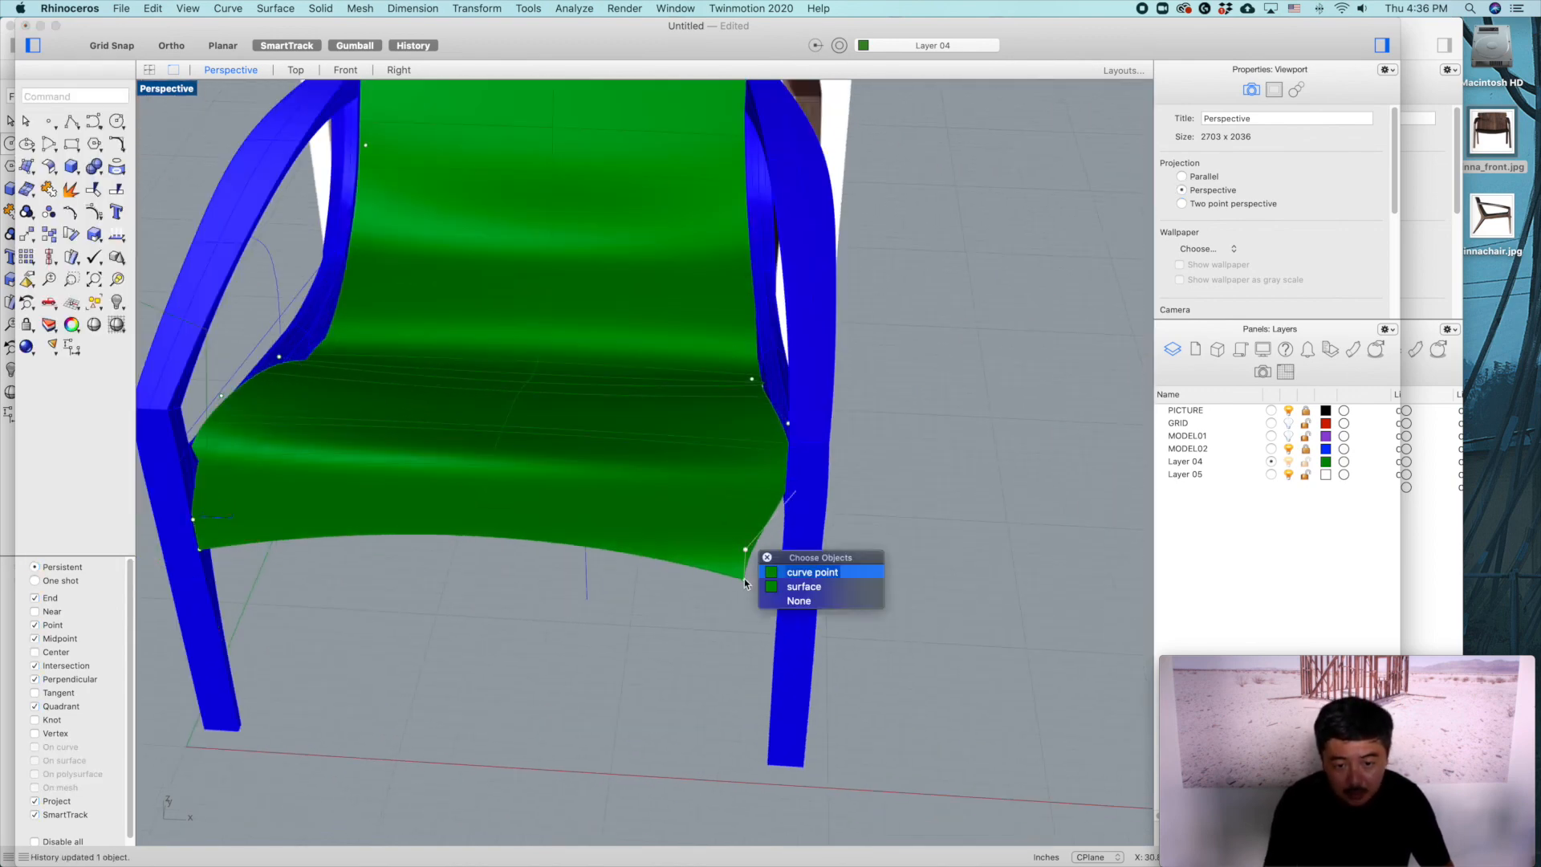
{"action": "left_click", "coordinate": [810, 573]}
{"action": "left_click_drag", "start_coordinate": [786, 568], "coordinate": [812, 567]}
{"action": "right_click_drag", "start_coordinate": [812, 566], "coordinate": [559, 534]}
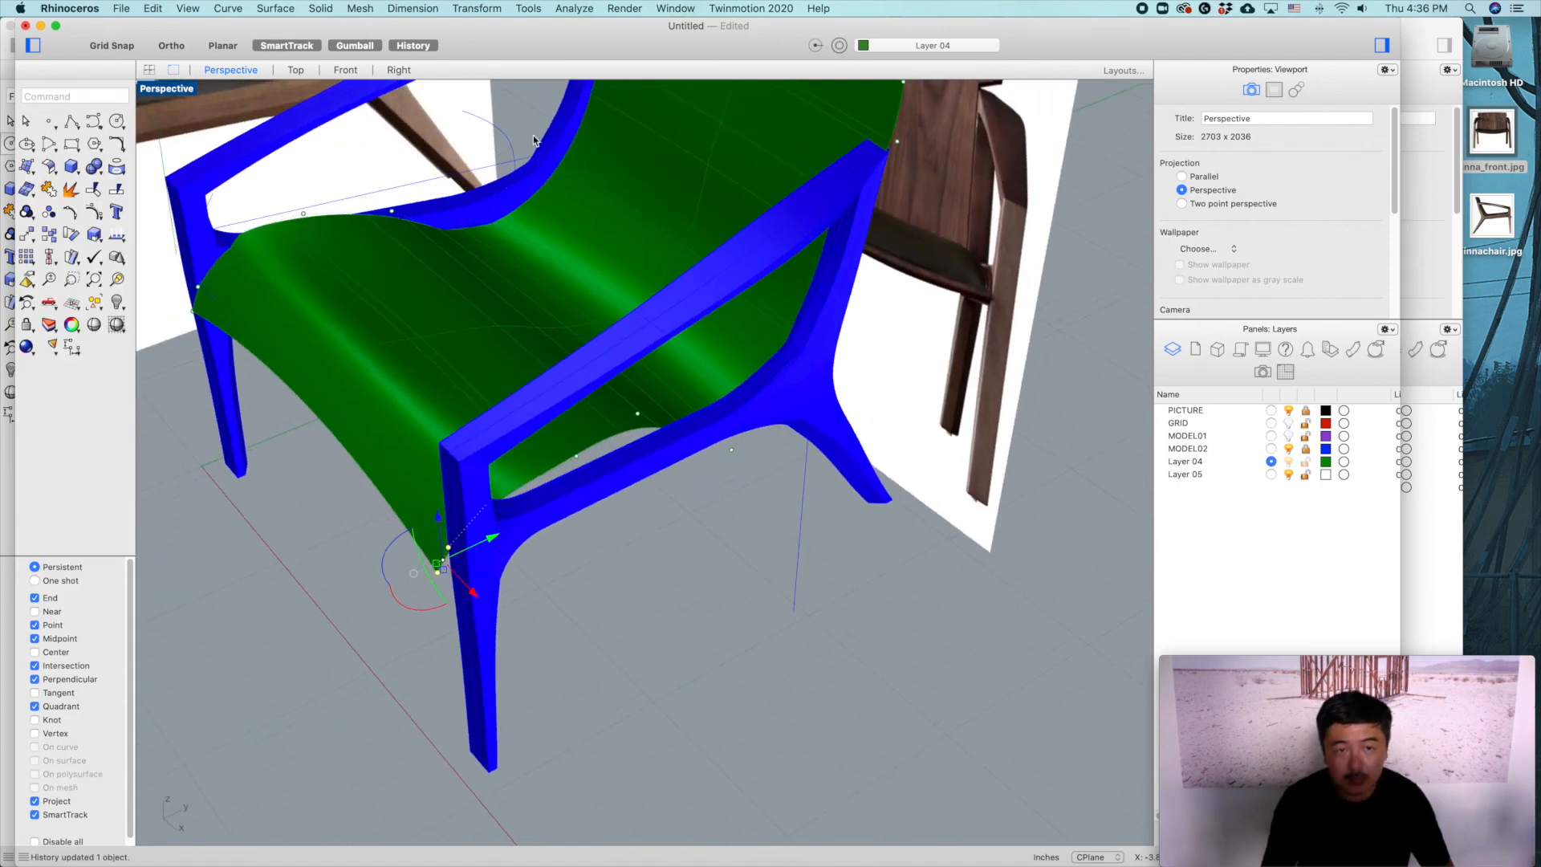
Step: Set the Perspective view to Ghosted display and nudge the right edge curve's point behind the front leg slightly inward
{"action": "left_click", "coordinate": [166, 88]}
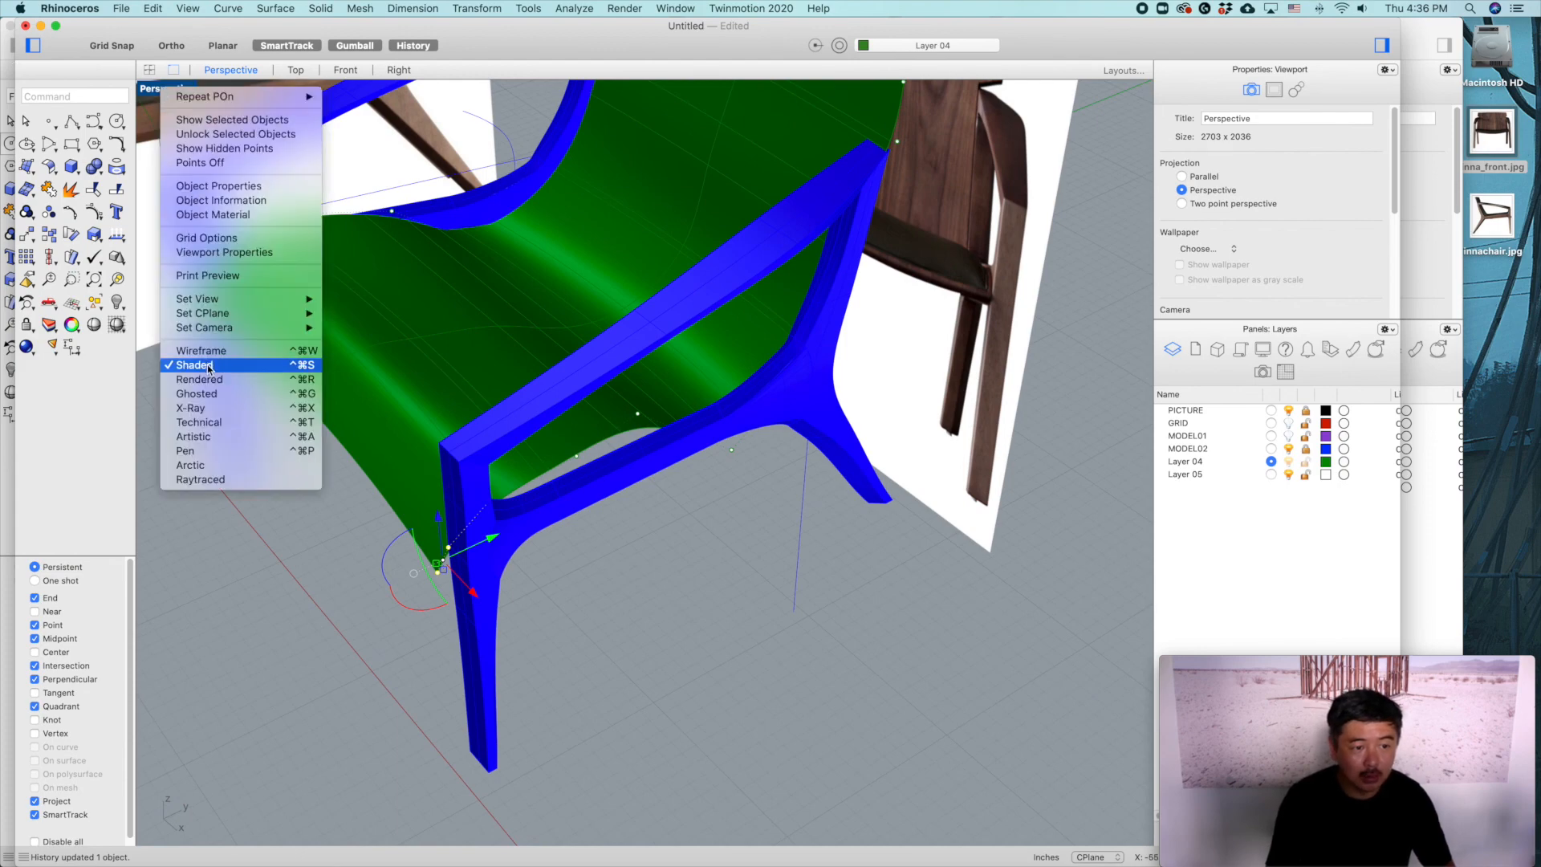
{"action": "left_click", "coordinate": [205, 395]}
{"action": "scroll", "coordinate": [527, 536], "scroll_direction": "up", "scroll_amount": 5}
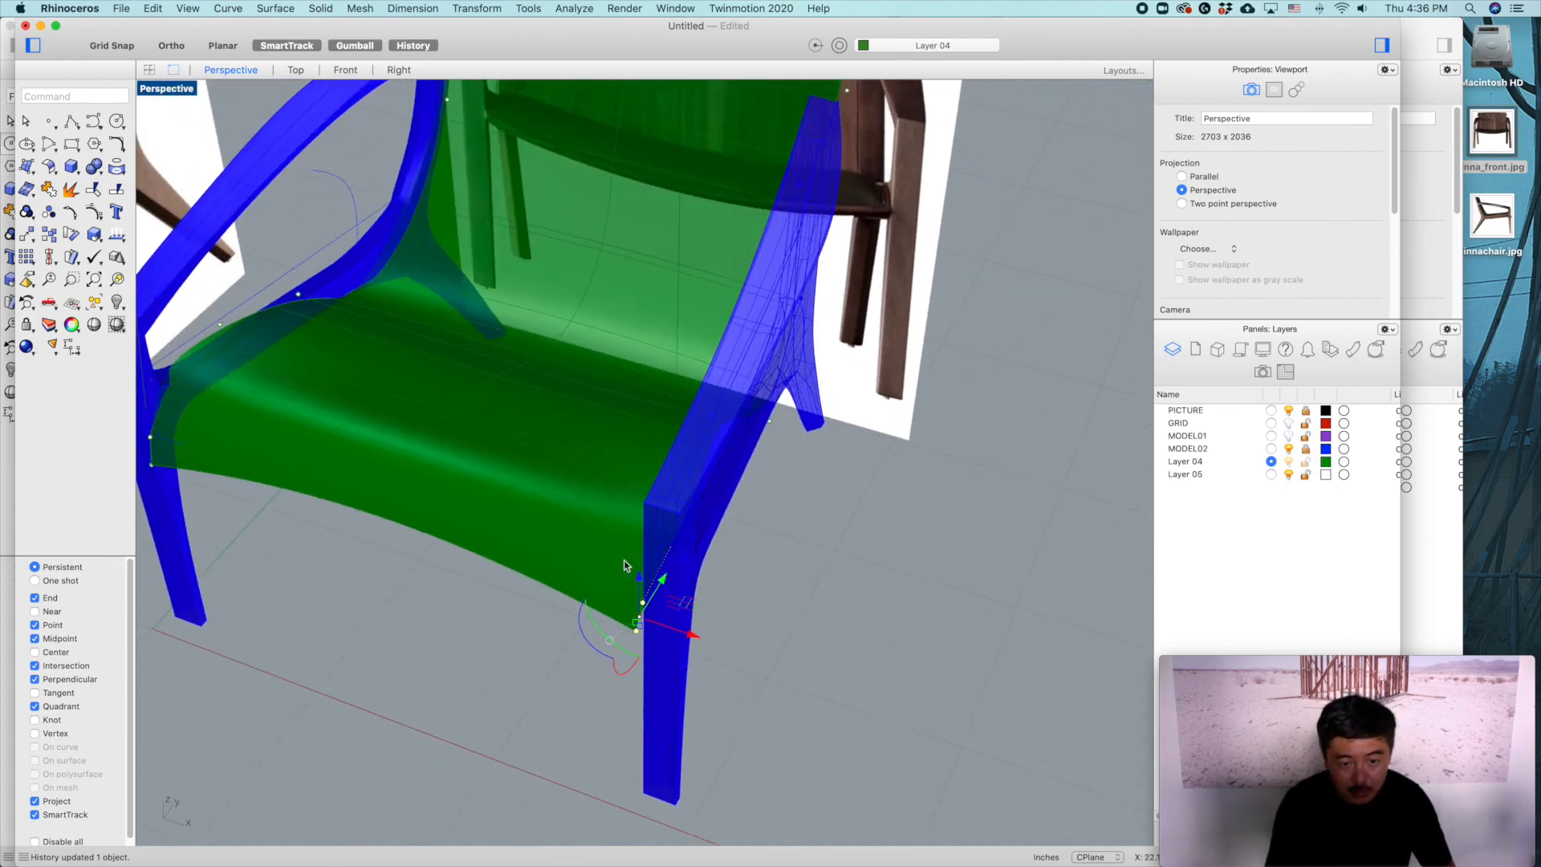
{"action": "left_click", "coordinate": [667, 538]}
{"action": "right_click_drag", "start_coordinate": [667, 538], "coordinate": [757, 572]}
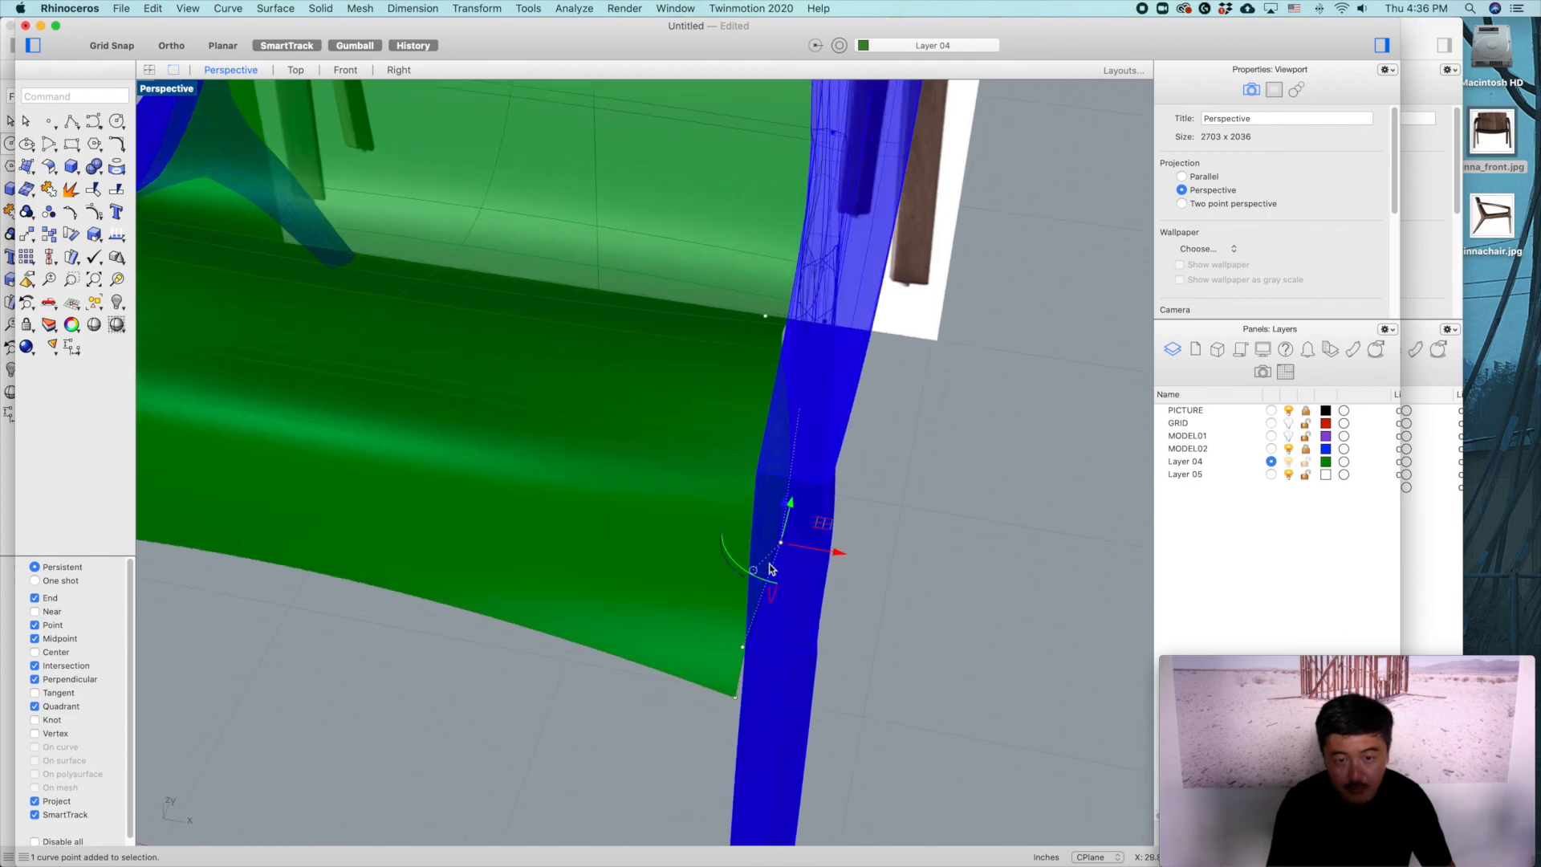
{"action": "left_click_drag", "start_coordinate": [825, 554], "coordinate": [814, 554]}
Step: Nudge the right edge curve's remaining seat points sideways to follow the inner side of the right frame
{"action": "right_click_drag", "start_coordinate": [816, 570], "coordinate": [846, 506]}
{"action": "left_click", "coordinate": [787, 361]}
{"action": "right_click_drag", "start_coordinate": [787, 361], "coordinate": [845, 382]}
{"action": "left_click_drag", "start_coordinate": [800, 404], "coordinate": [805, 403]}
{"action": "right_click_drag", "start_coordinate": [806, 403], "coordinate": [654, 456]}
{"action": "left_click", "coordinate": [654, 438]}
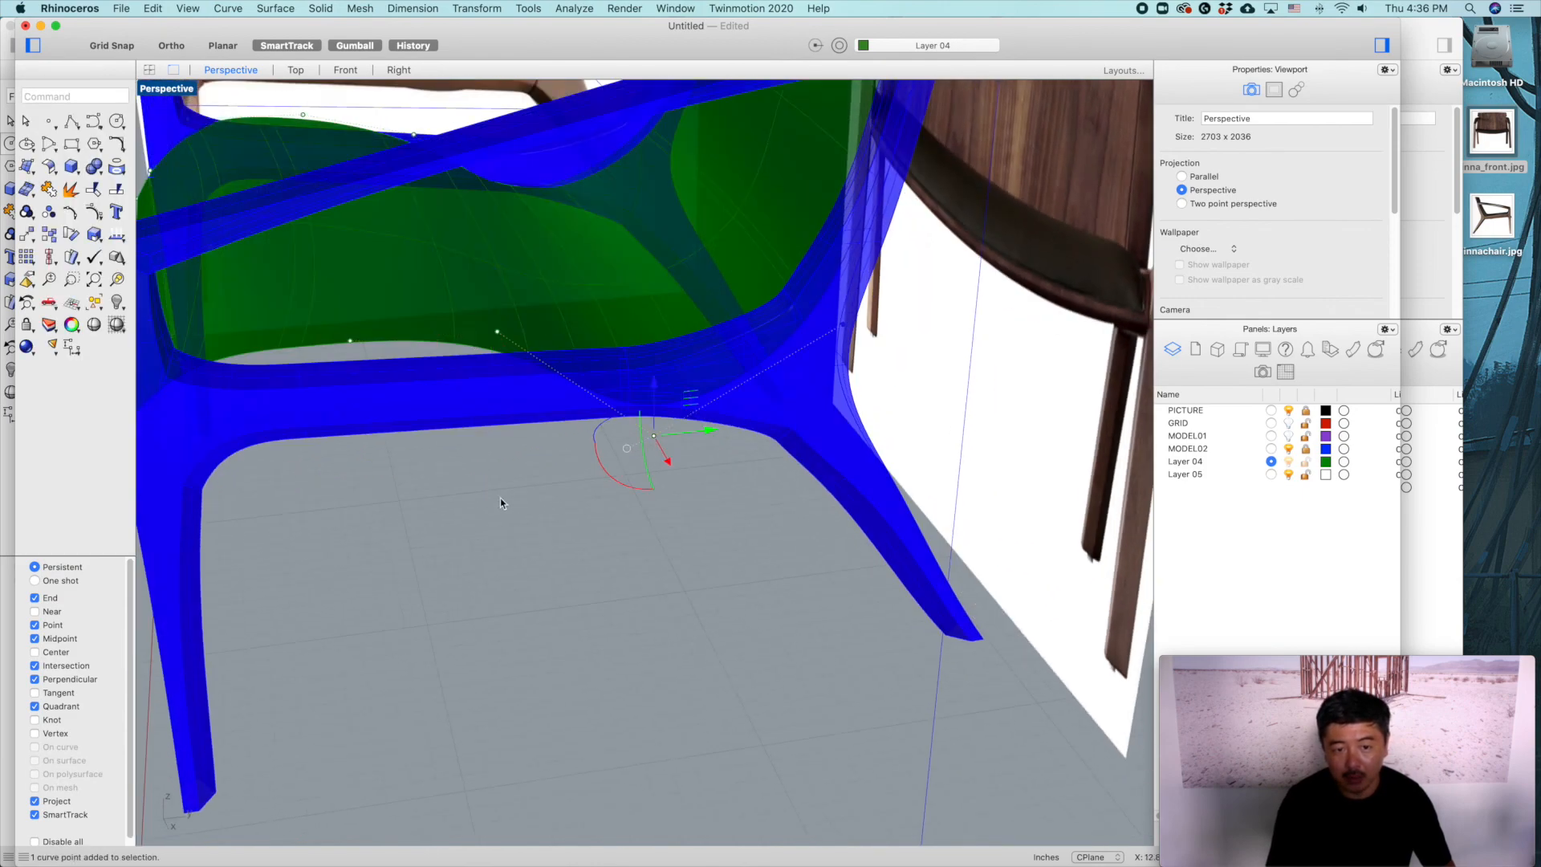
{"action": "right_click_drag", "start_coordinate": [499, 498], "coordinate": [613, 515]}
{"action": "left_click_drag", "start_coordinate": [793, 396], "coordinate": [782, 397]}
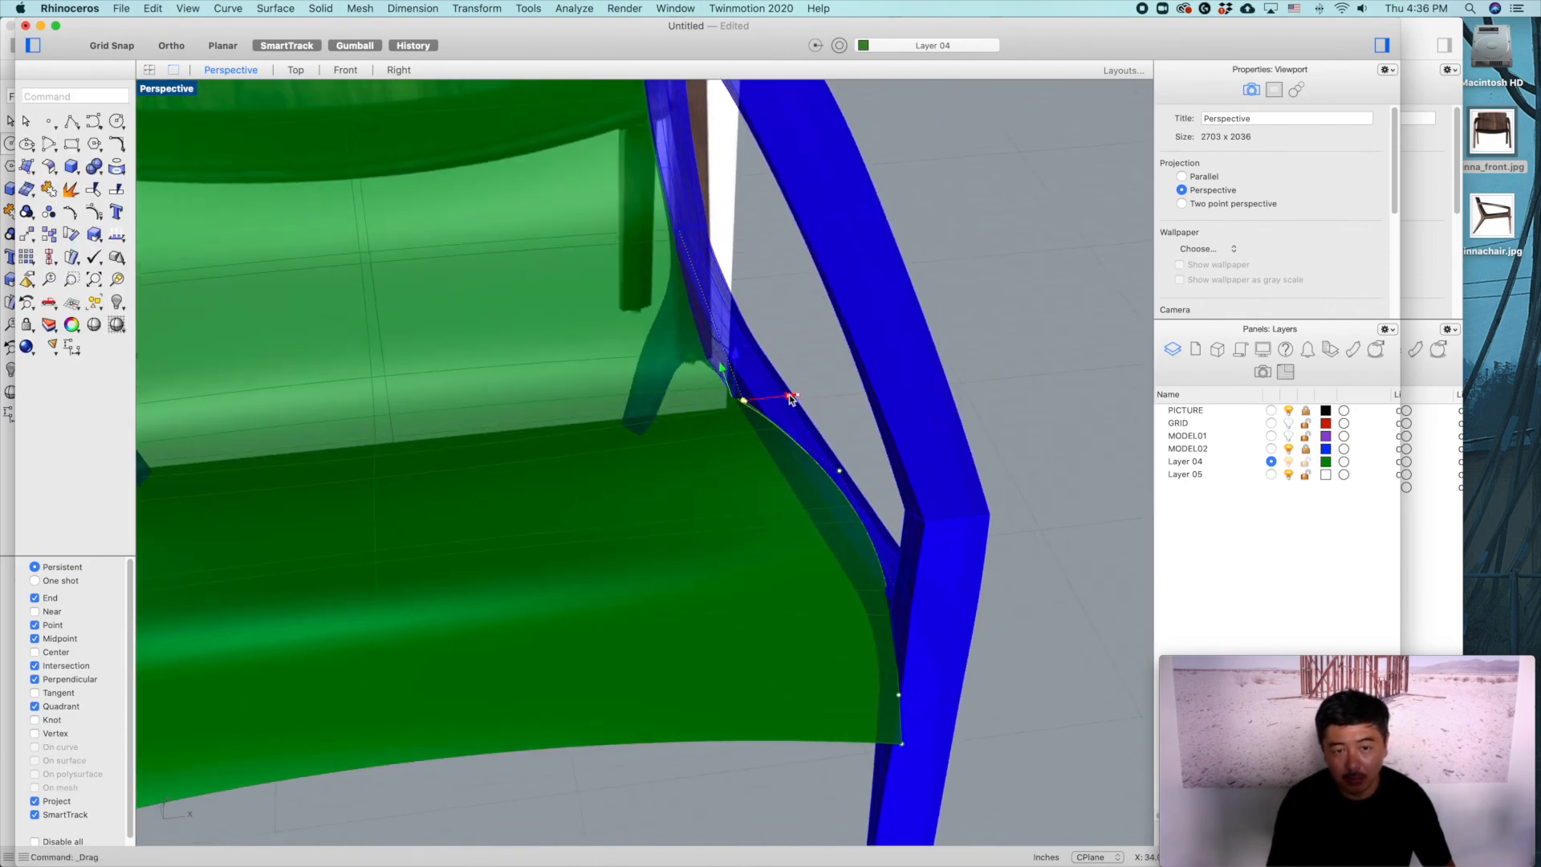
{"action": "scroll", "coordinate": [805, 472], "scroll_direction": "down", "scroll_amount": 10}
{"action": "right_click_drag", "start_coordinate": [806, 474], "coordinate": [562, 507]}
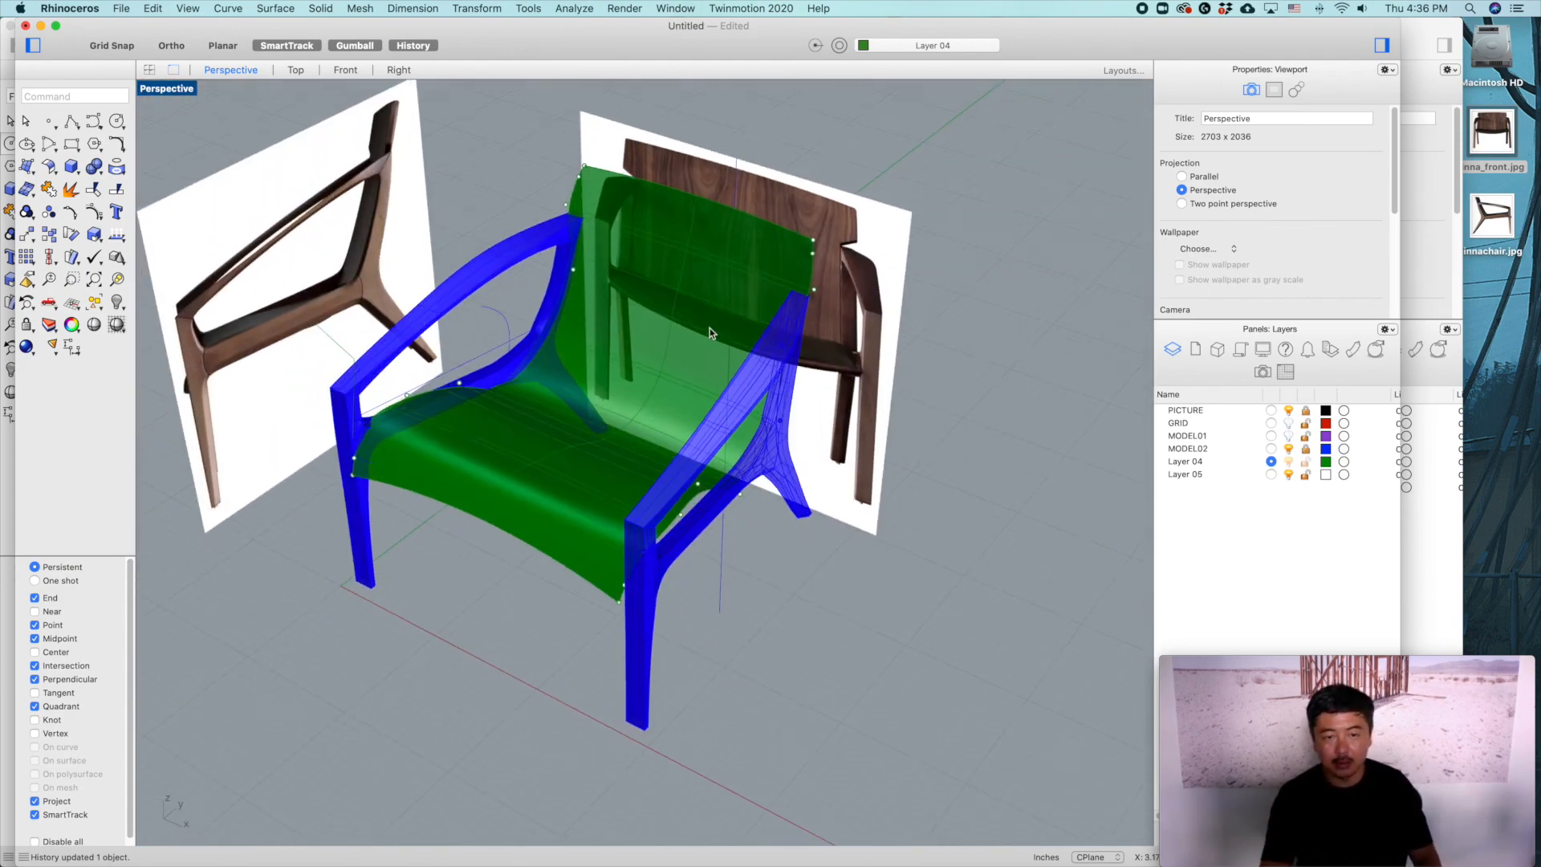
Step: Turn on the seat's centre curve points and lower the one near the front edge slightly
{"action": "left_click", "coordinate": [489, 504]}
{"action": "left_click", "coordinate": [475, 567]}
{"action": "right_click_drag", "start_coordinate": [474, 565], "coordinate": [526, 561]}
{"action": "key", "text": "F10"}
{"action": "left_click_drag", "start_coordinate": [543, 549], "coordinate": [543, 549]}
{"action": "right_click_drag", "start_coordinate": [543, 549], "coordinate": [594, 449]}
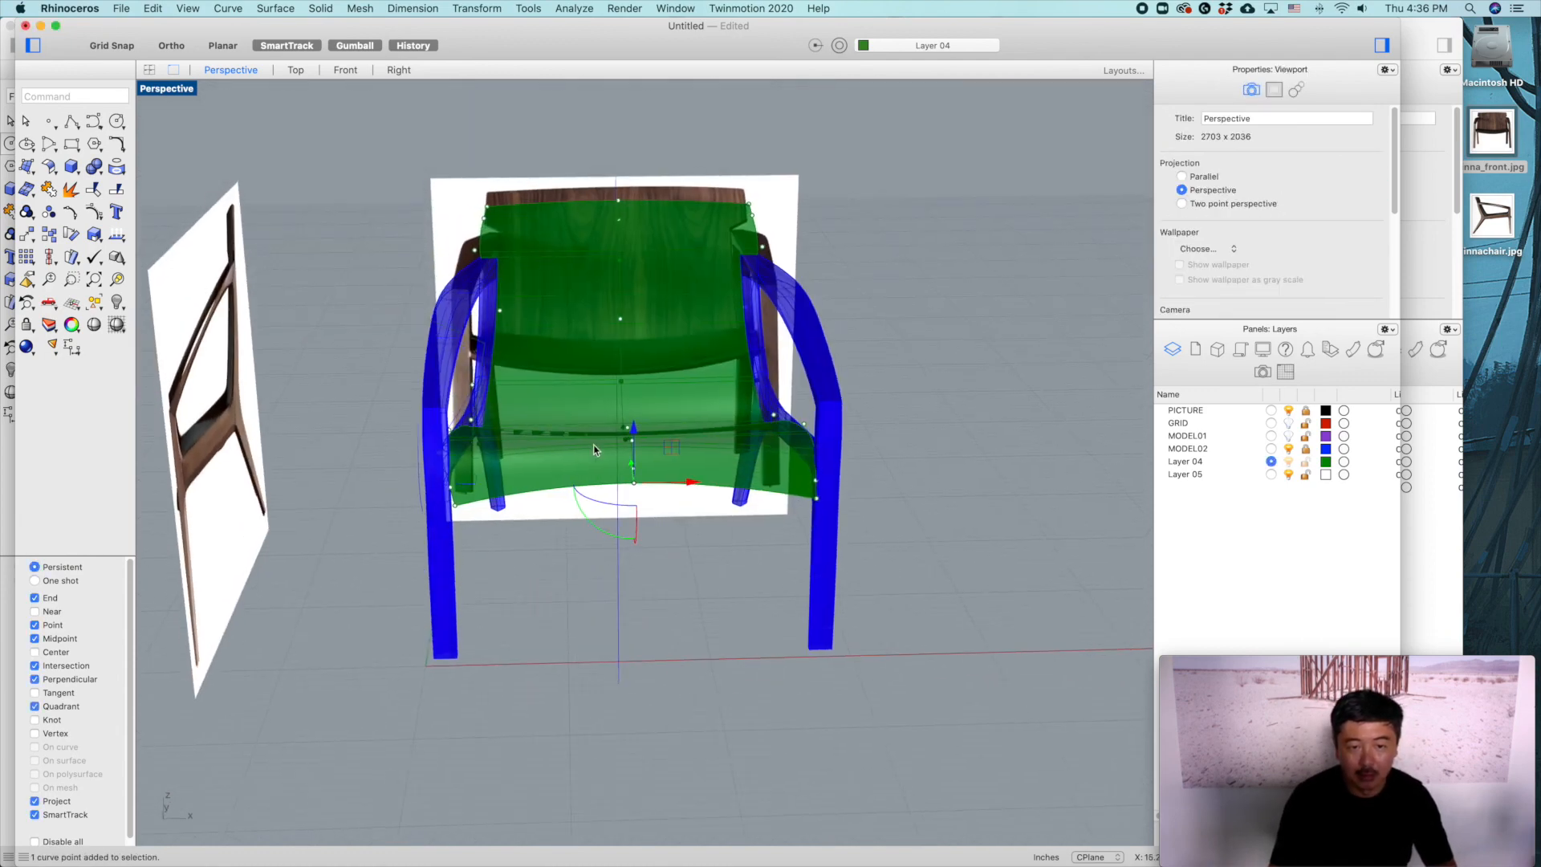
{"action": "left_click_drag", "start_coordinate": [631, 431], "coordinate": [633, 455]}
Step: Shift the centre curve's front-seat point forward, lower its neighbouring point slightly, and turn the control points off
{"action": "right_click_drag", "start_coordinate": [633, 457], "coordinate": [480, 465]}
{"action": "left_click", "coordinate": [477, 467]}
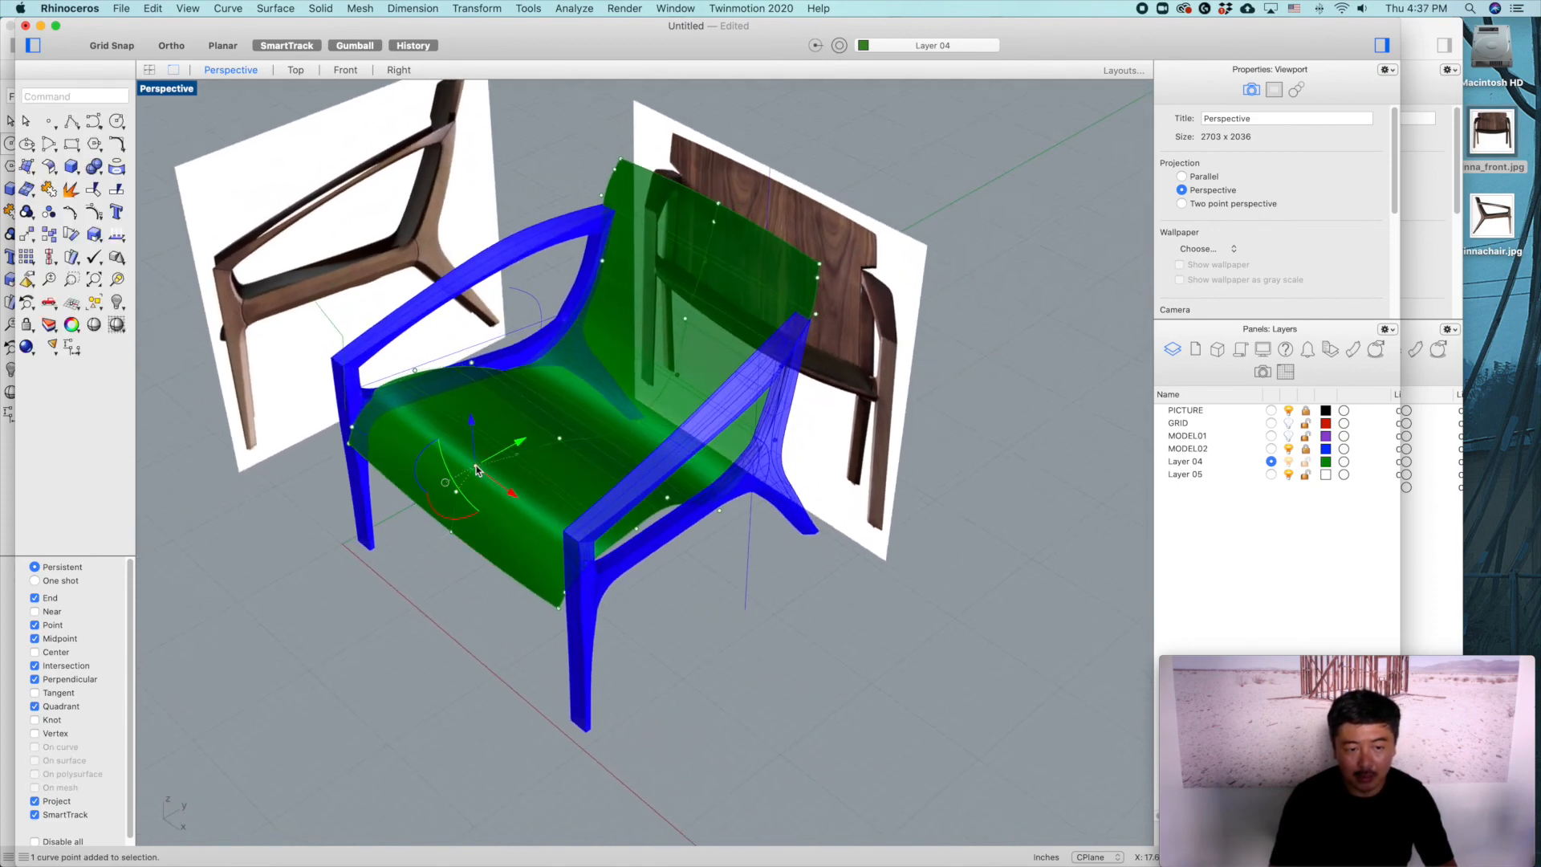
{"action": "left_click_drag", "start_coordinate": [517, 444], "coordinate": [484, 434]}
{"action": "scroll", "coordinate": [483, 479], "scroll_direction": "up", "scroll_amount": 4}
{"action": "left_click", "coordinate": [442, 506]}
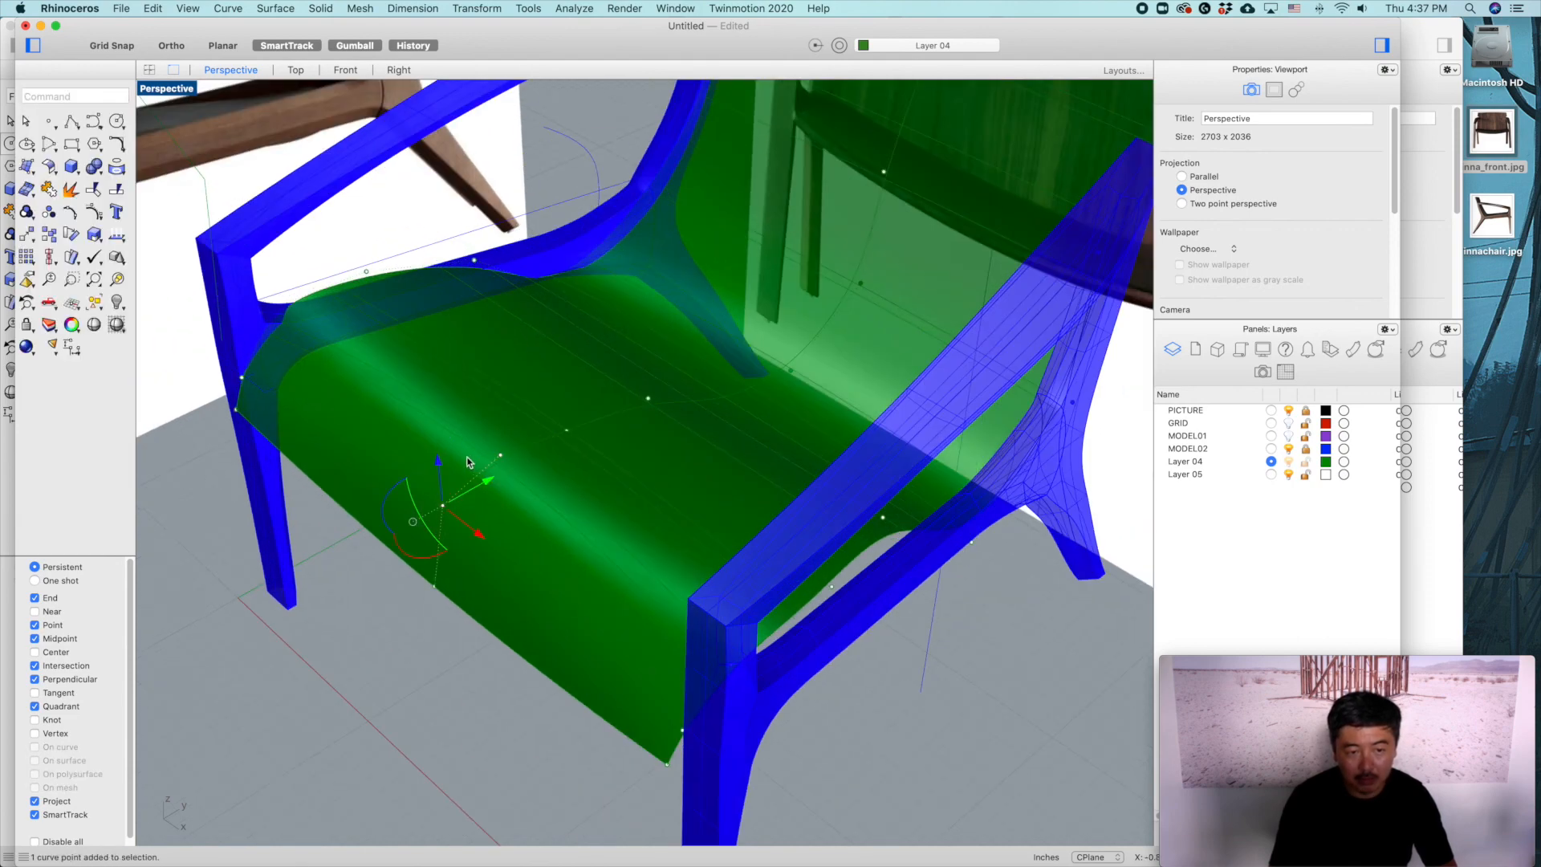
{"action": "left_click_drag", "start_coordinate": [444, 465], "coordinate": [447, 472]}
{"action": "right_click_drag", "start_coordinate": [528, 469], "coordinate": [656, 507]}
{"action": "scroll", "coordinate": [656, 506], "scroll_direction": "down", "scroll_amount": 6}
{"action": "key", "text": "Escape"}
{"action": "key", "text": "Escape"}
{"action": "right_click_drag", "start_coordinate": [826, 566], "coordinate": [710, 547]}
{"action": "right_click_drag", "start_coordinate": [762, 432], "coordinate": [682, 431]}
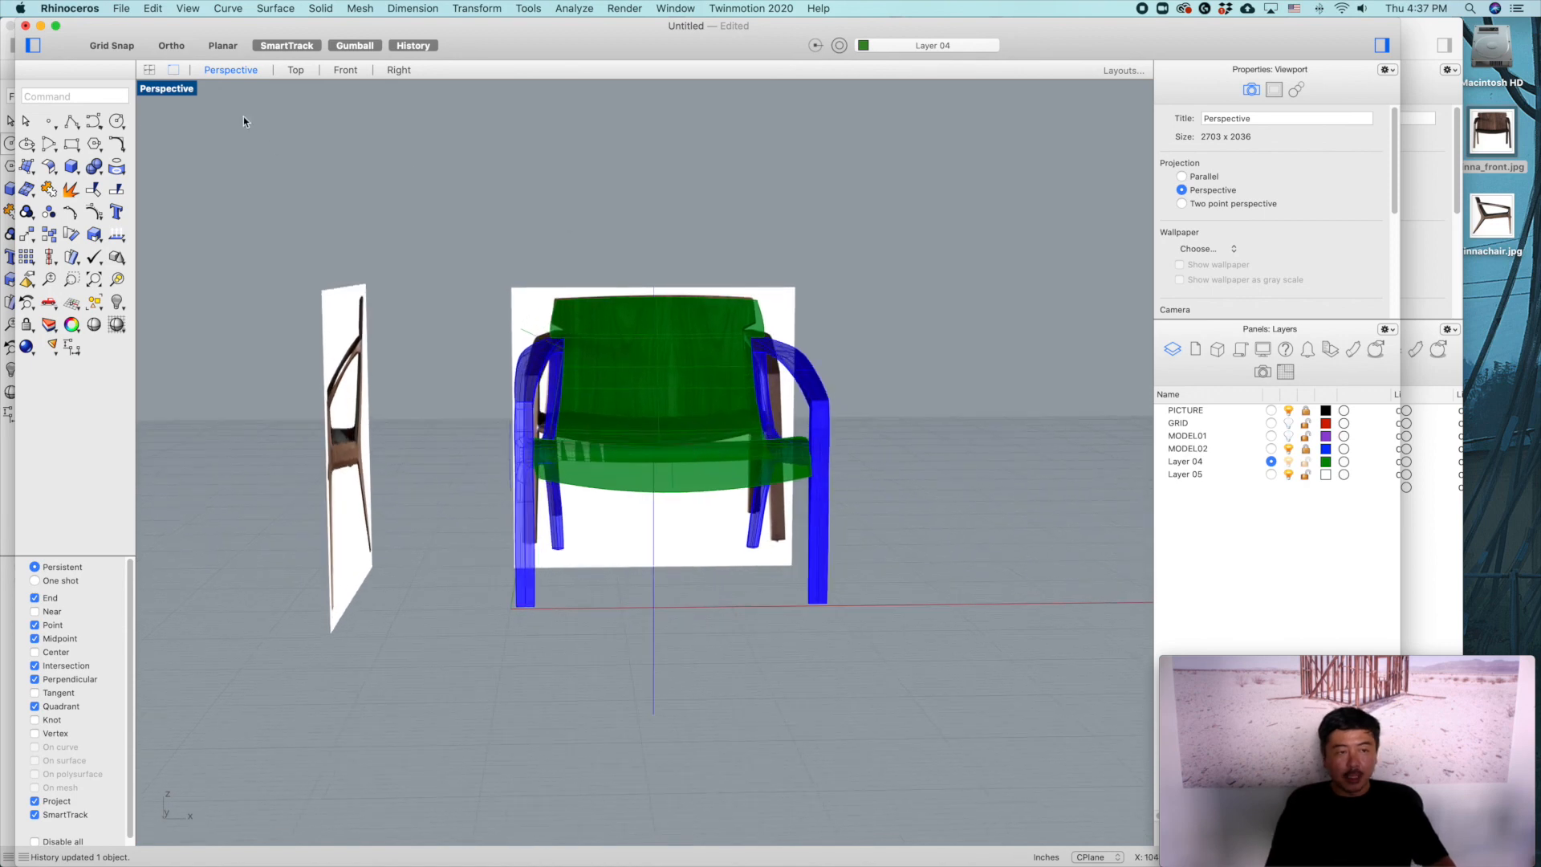
Step: Delete the existing open curve at the backrest's left notch in the maximized Front view
{"action": "double_click", "coordinate": [171, 89]}
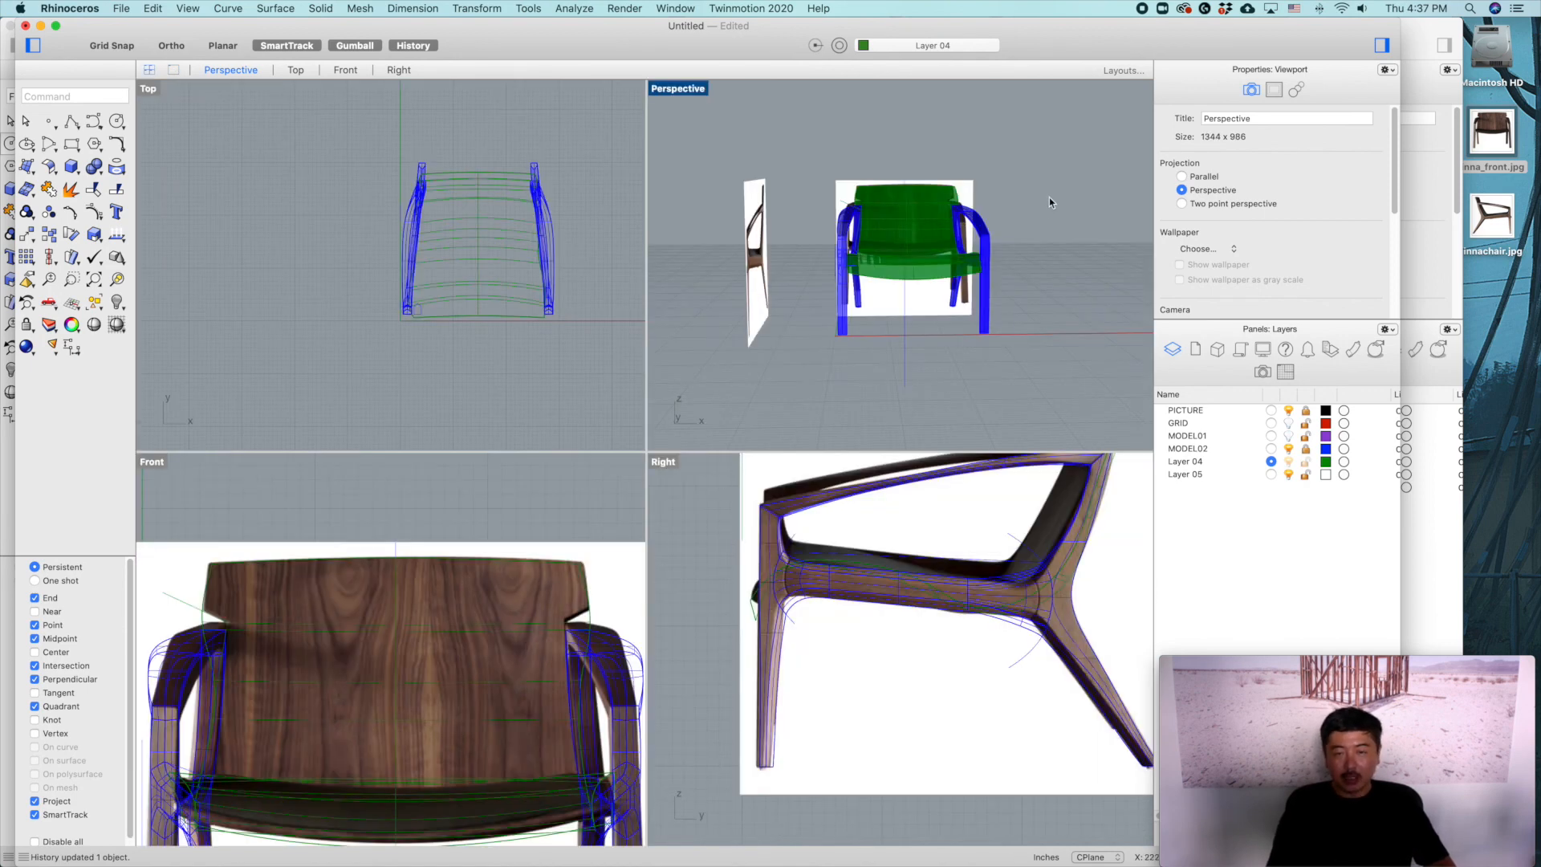
{"action": "scroll", "coordinate": [857, 215], "scroll_direction": "up", "scroll_amount": 4}
{"action": "double_click", "coordinate": [152, 462]}
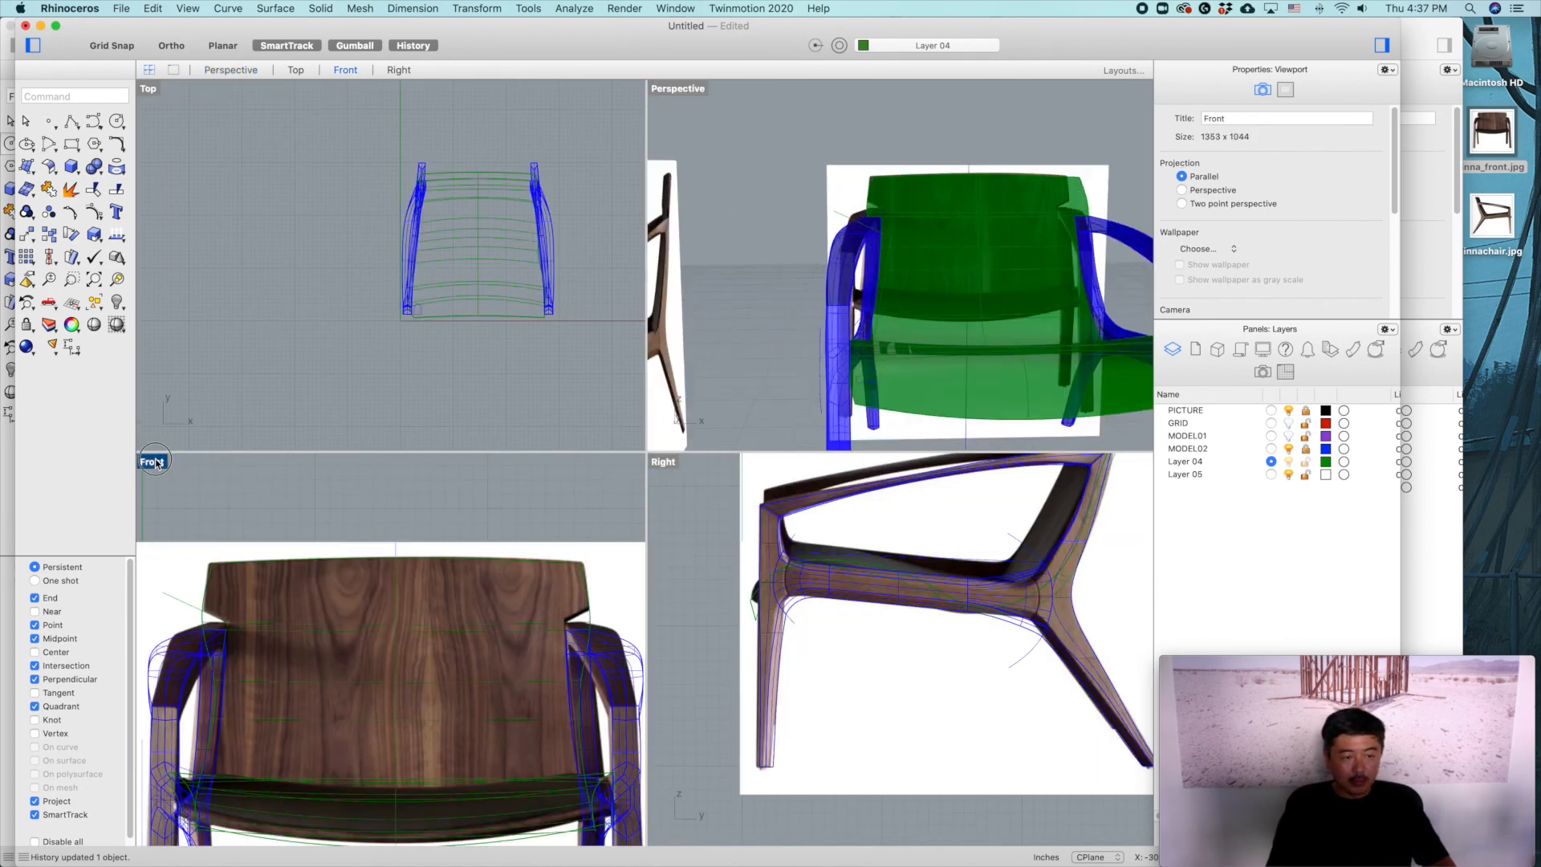
{"action": "left_click", "coordinate": [323, 411]}
{"action": "key", "text": "Delete"}
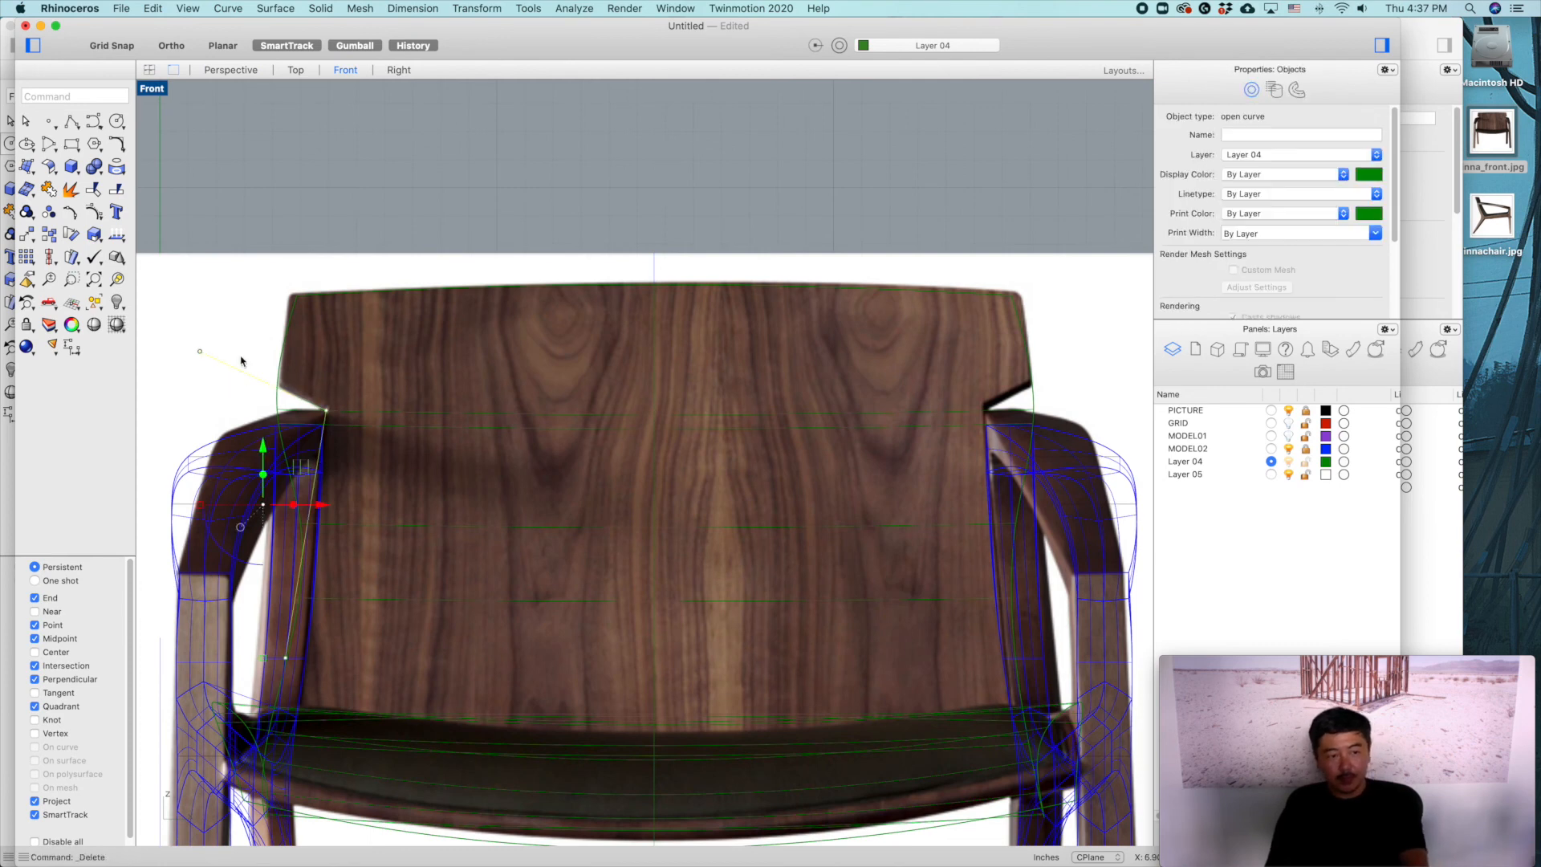
Step: Draw a polyline from outside the backrest along the left notch to its inner corner, then down the left frame
{"action": "left_click", "coordinate": [72, 122]}
{"action": "right_click_drag", "start_coordinate": [396, 342], "coordinate": [470, 329]}
{"action": "left_click", "coordinate": [287, 349]}
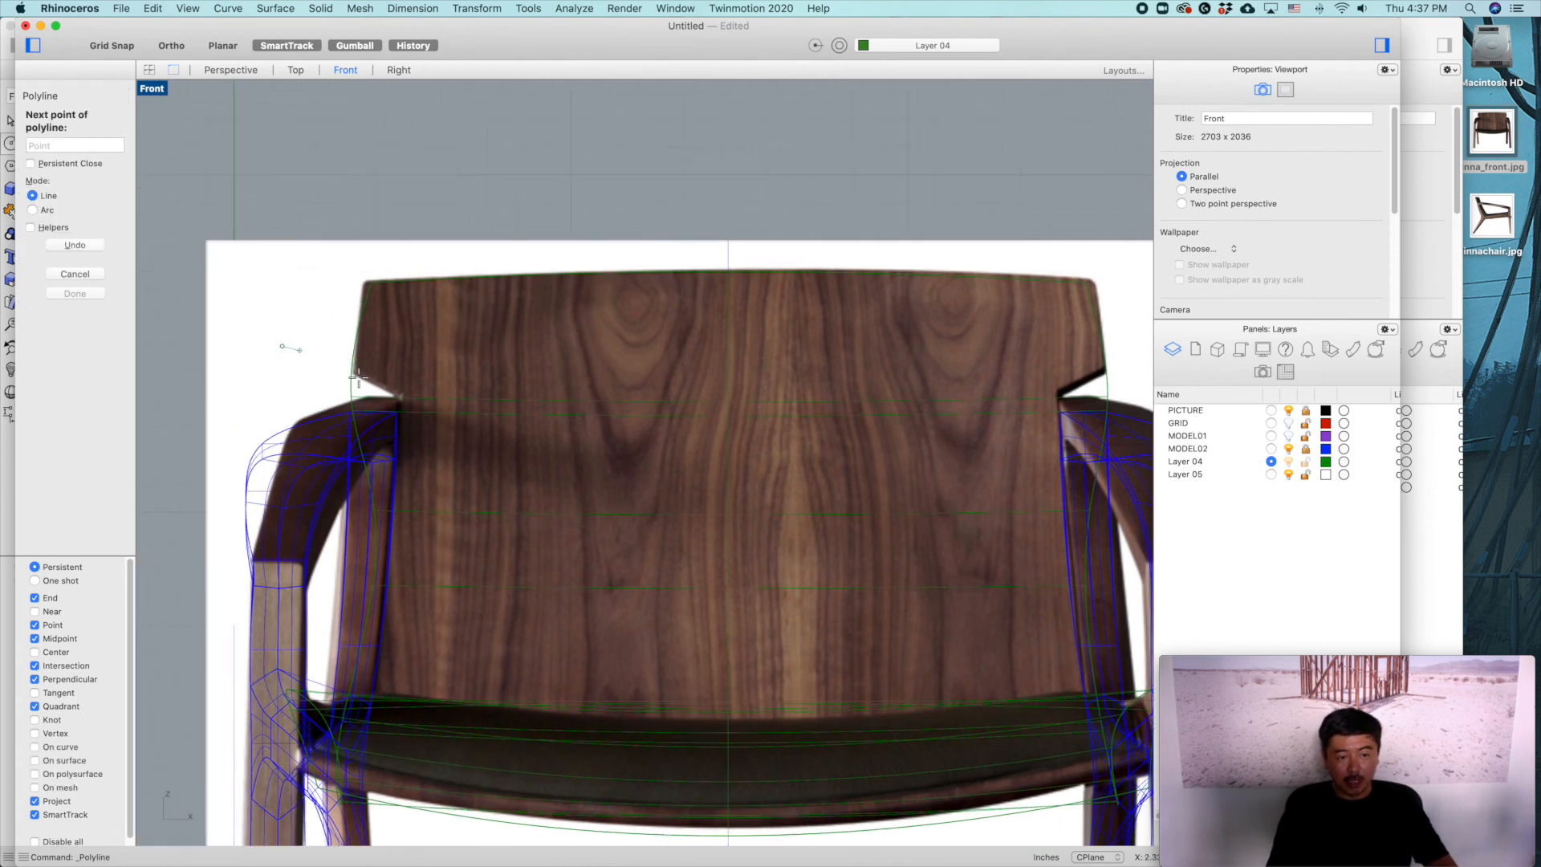
{"action": "left_click", "coordinate": [399, 396]}
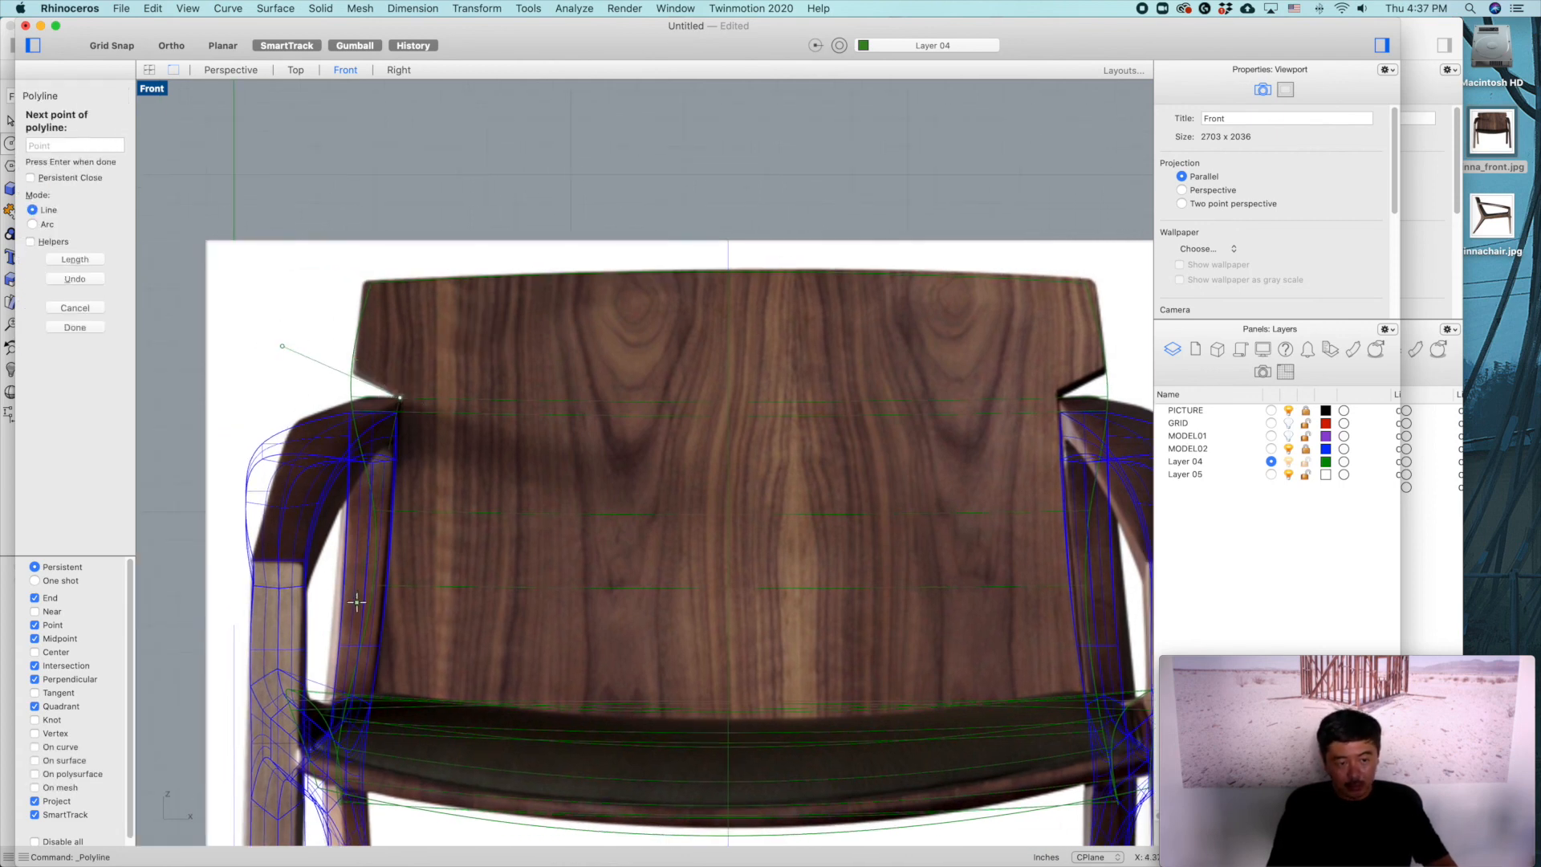
{"action": "left_click", "coordinate": [354, 629]}
{"action": "key", "text": "Return"}
Step: Mirror the notch polyline to the right side about the chair's vertical centre axis
{"action": "left_click", "coordinate": [322, 363]}
{"action": "scroll", "coordinate": [592, 393], "scroll_direction": "down", "scroll_amount": 6}
{"action": "right_click_drag", "start_coordinate": [595, 392], "coordinate": [533, 396]}
{"action": "type", "text": "mirror"}
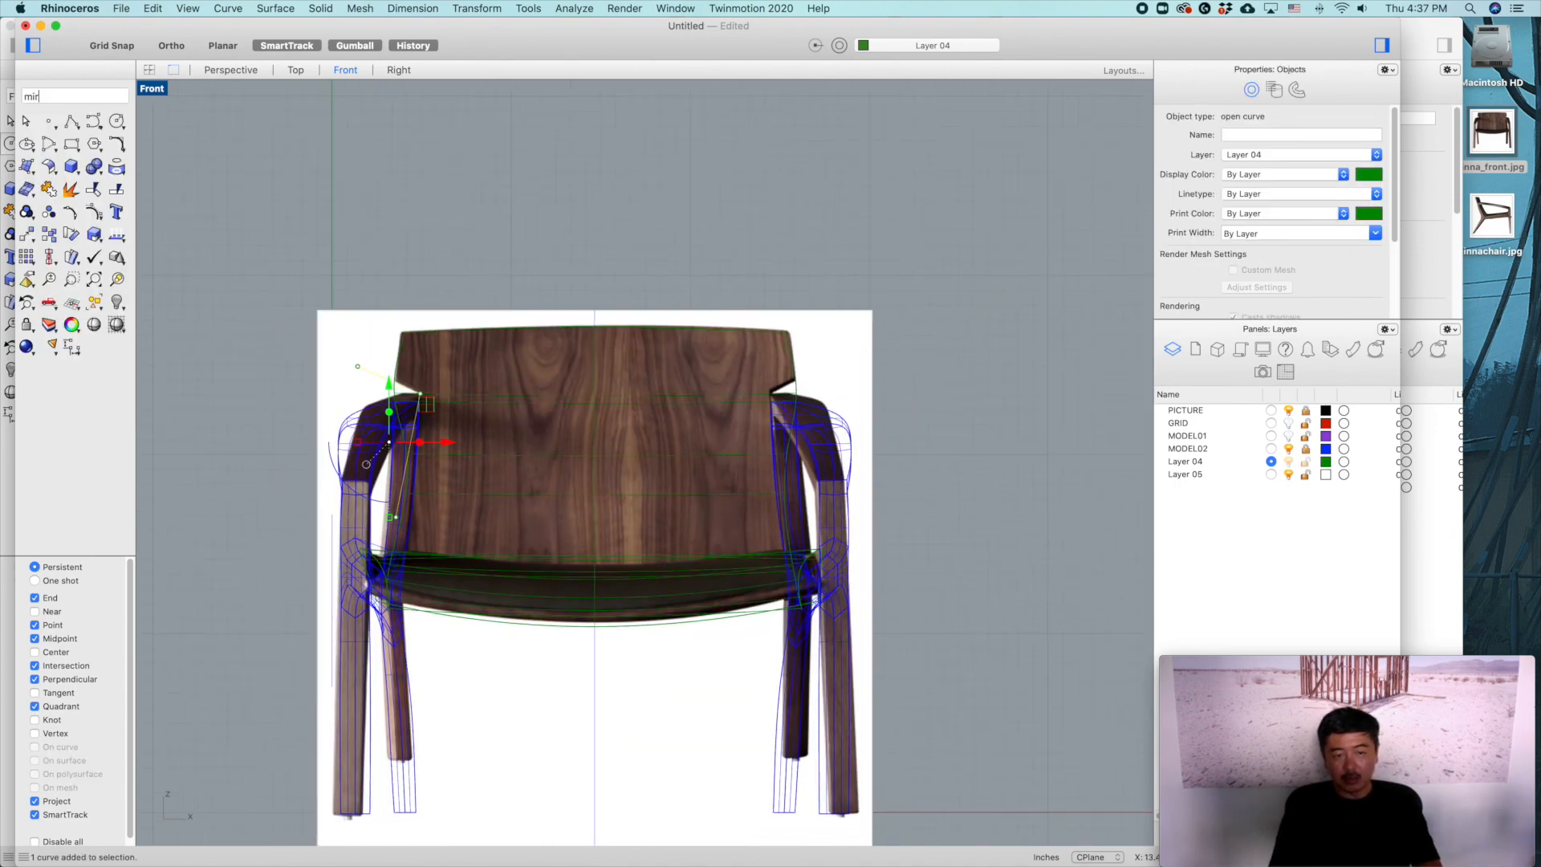
{"action": "key", "text": "Return"}
{"action": "left_click", "coordinate": [595, 309]}
{"action": "left_click", "coordinate": [595, 269]}
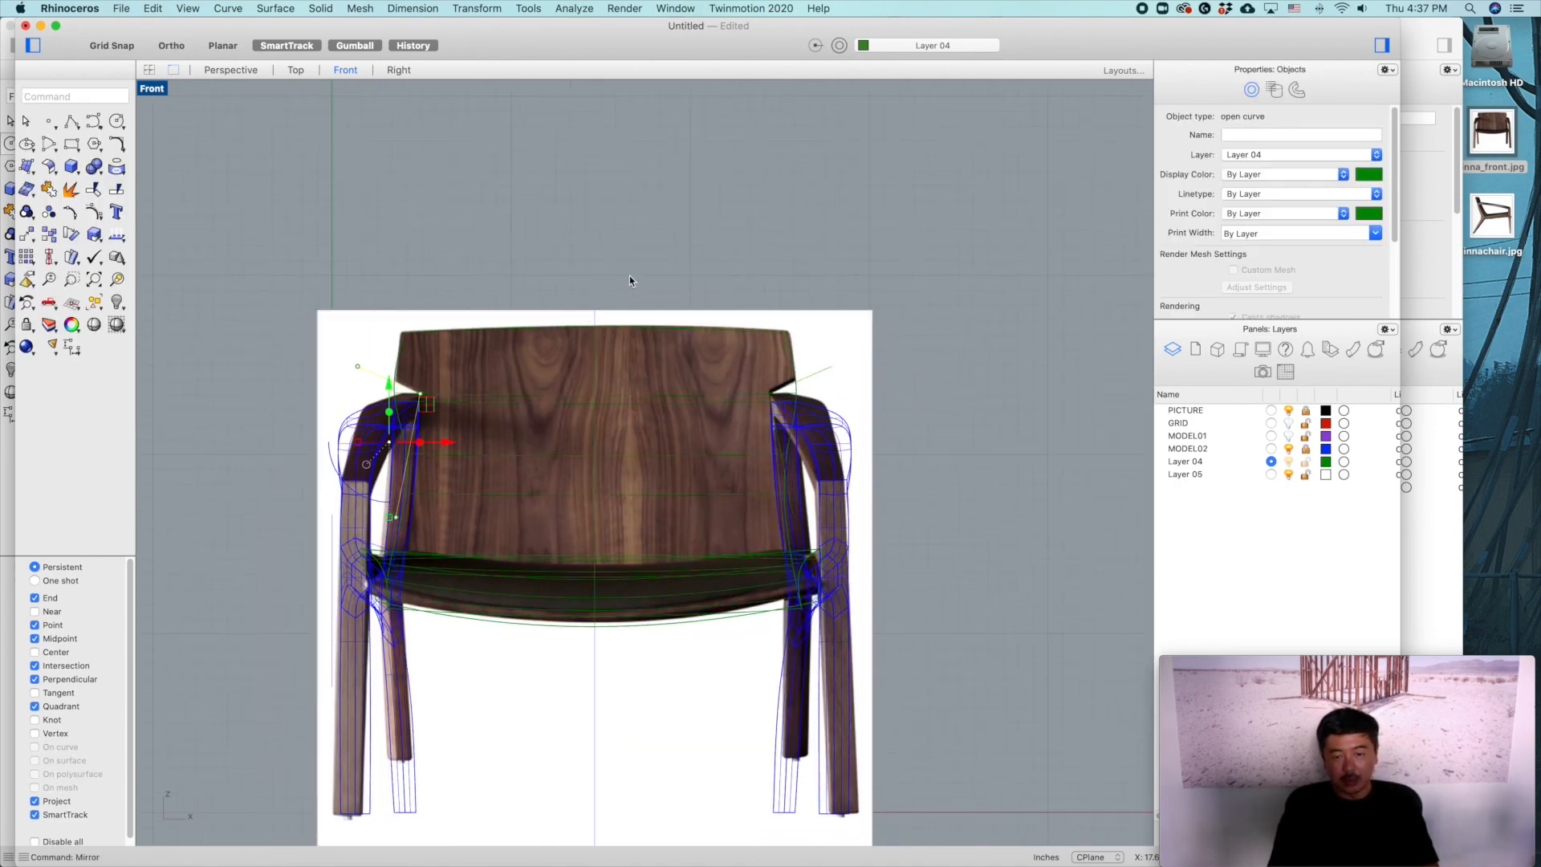
Step: Trim the backrest surface outside both notch polylines on the left and right sides, accepting the history break
{"action": "left_click", "coordinate": [824, 373], "text": "shift"}
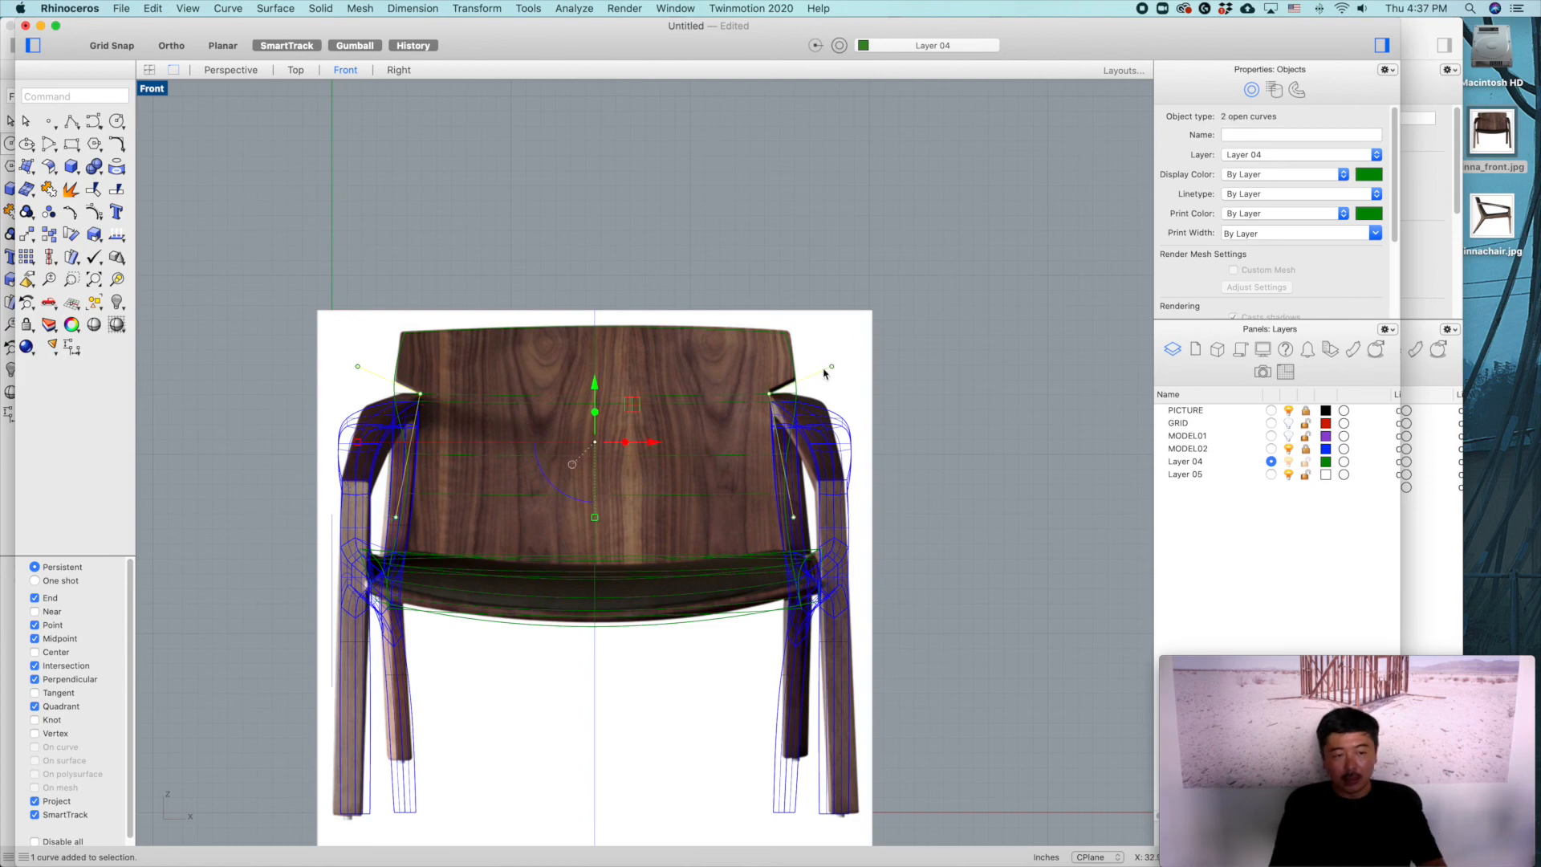
{"action": "type", "text": "trim"}
{"action": "key", "text": "Return"}
{"action": "scroll", "coordinate": [811, 381], "scroll_direction": "up", "scroll_amount": 3}
{"action": "left_click", "coordinate": [788, 391]}
{"action": "left_click", "coordinate": [853, 423]}
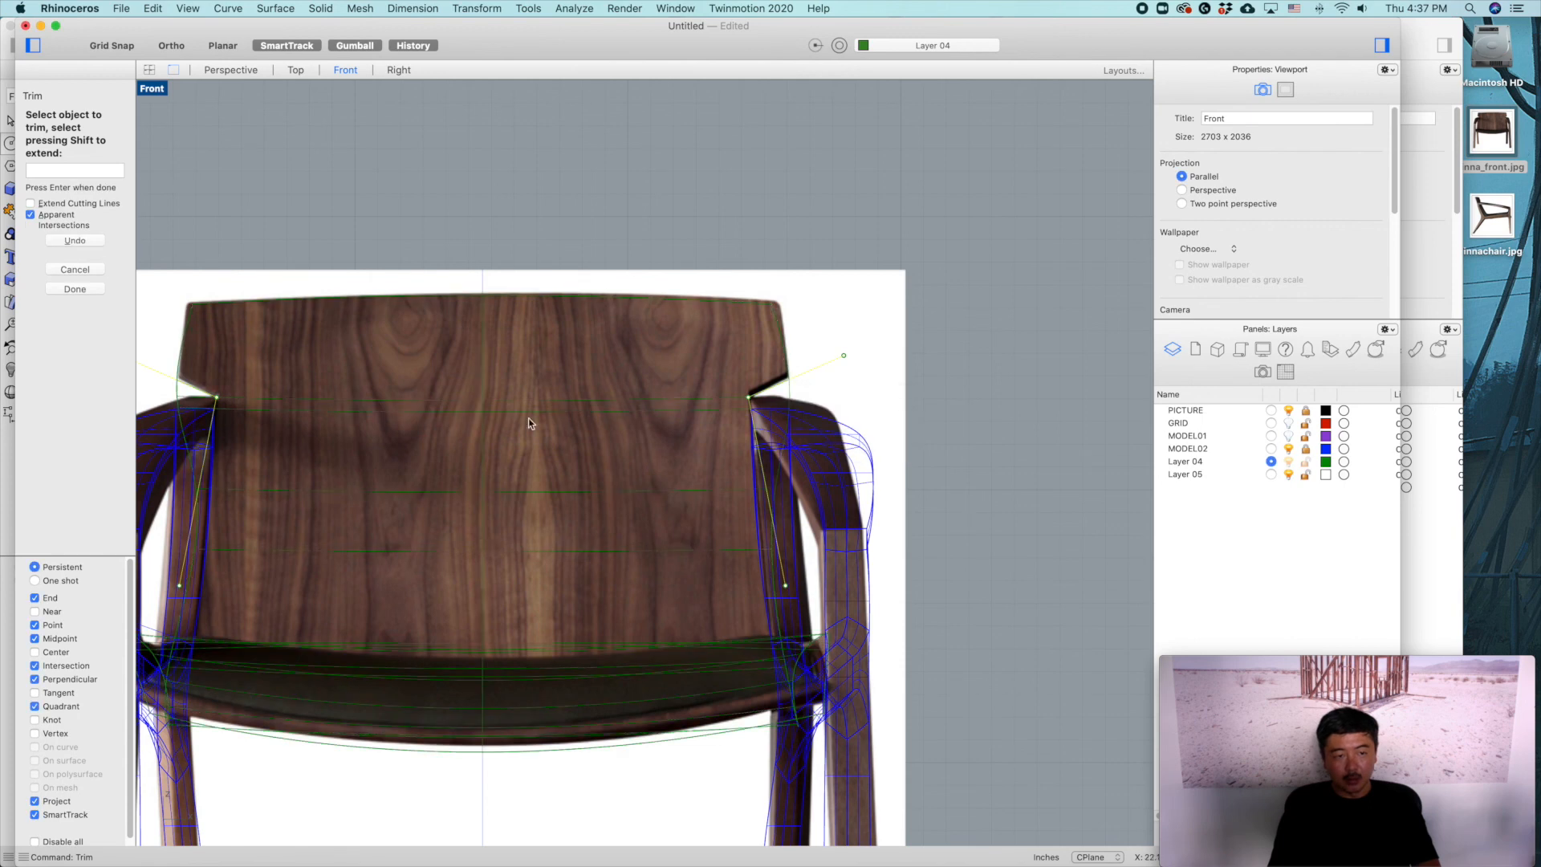
{"action": "left_click", "coordinate": [179, 400]}
{"action": "left_click", "coordinate": [231, 432]}
{"action": "key", "text": "Return"}
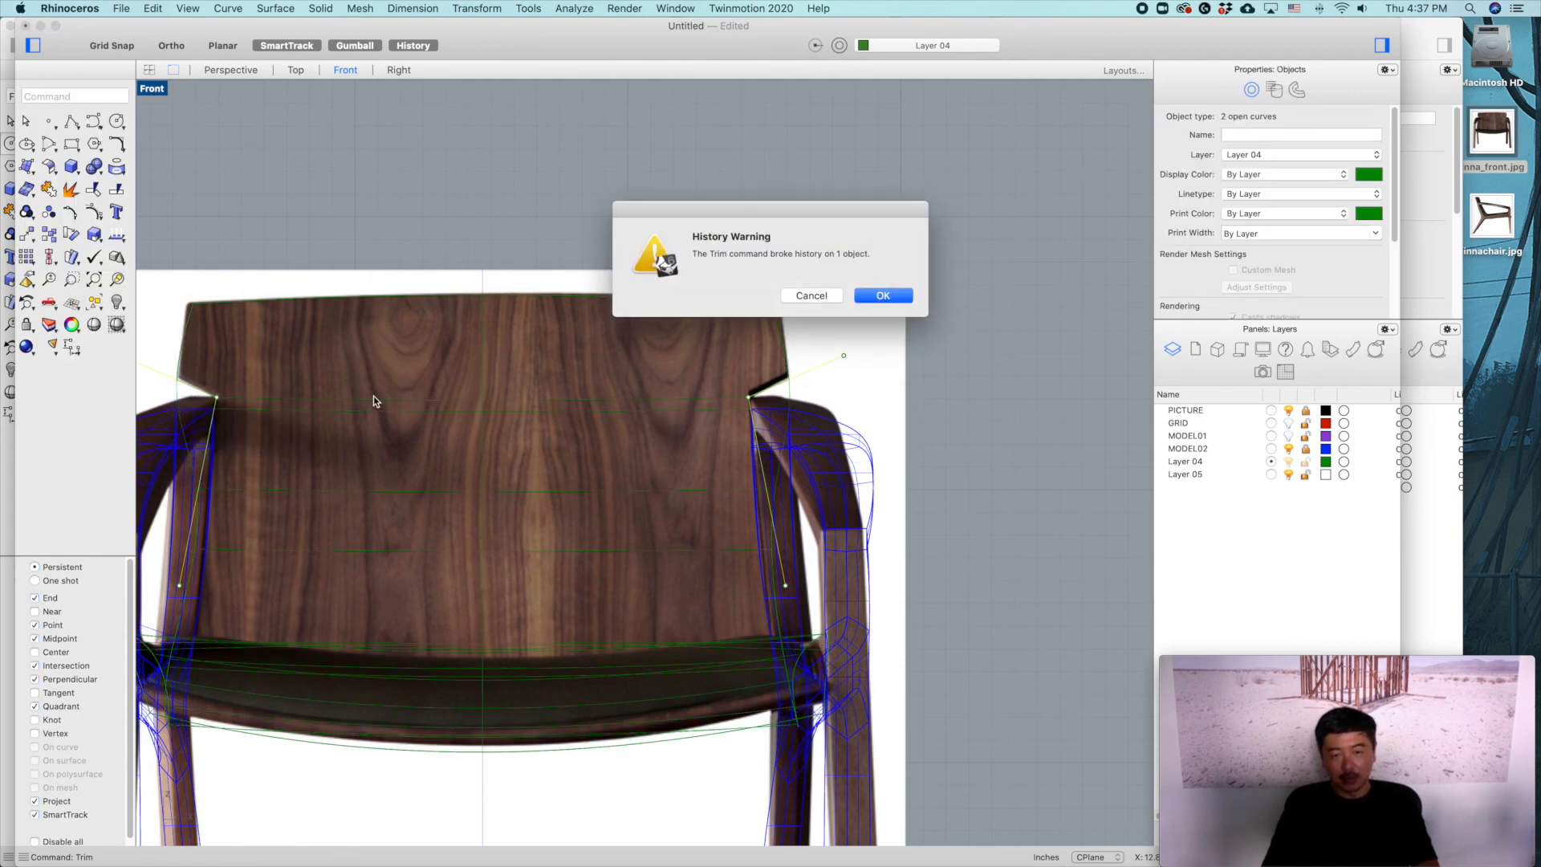
{"action": "key", "text": "Return"}
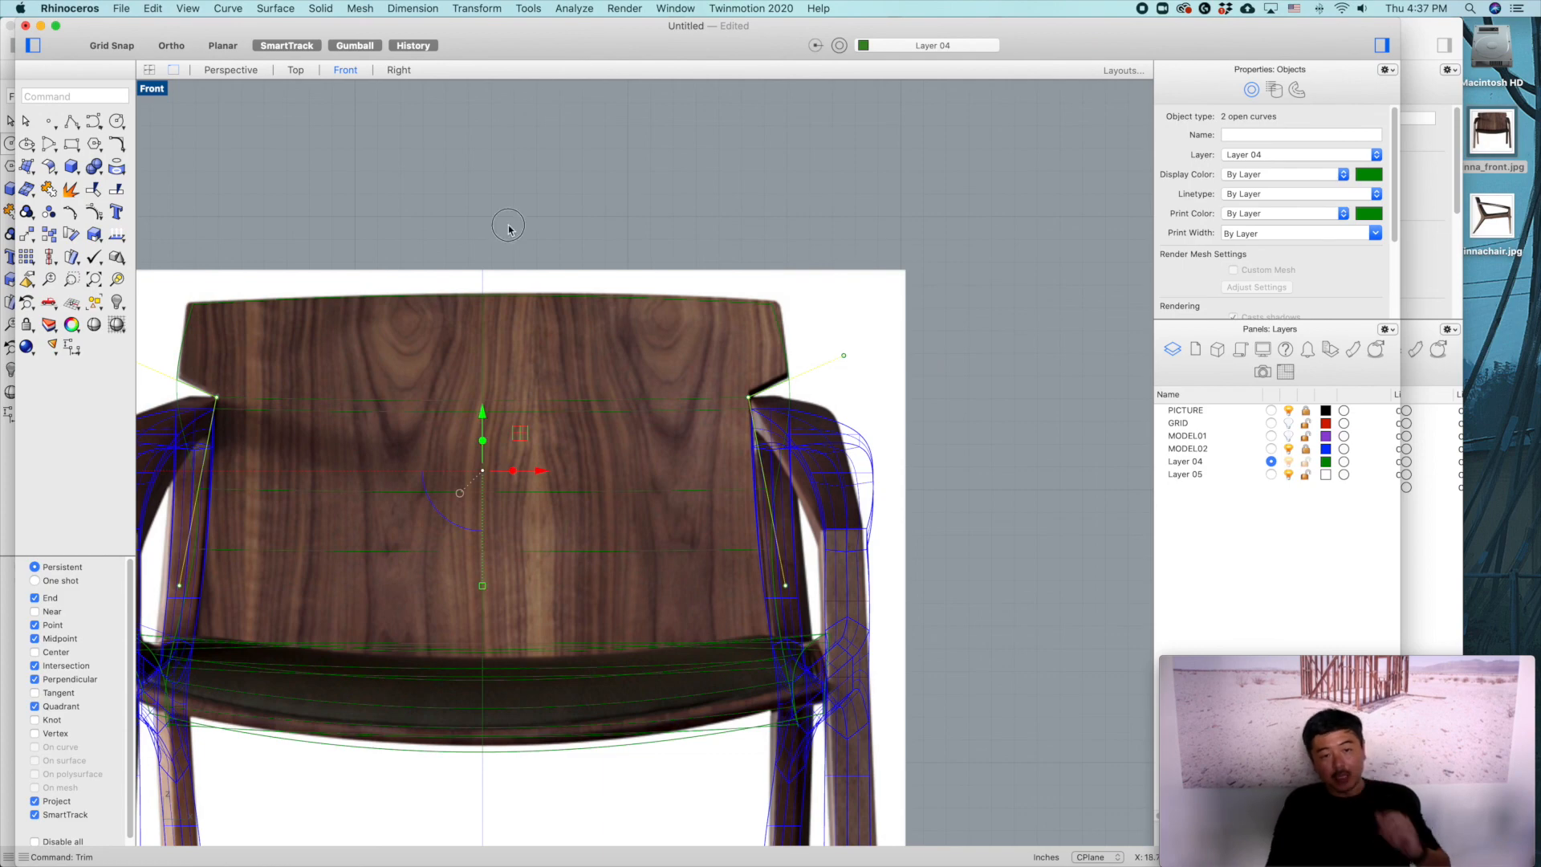
Step: Leave the maximized Front view and maximize the Perspective view
{"action": "key", "text": "Escape"}
{"action": "double_click", "coordinate": [153, 90]}
{"action": "right_click_drag", "start_coordinate": [895, 217], "coordinate": [805, 215]}
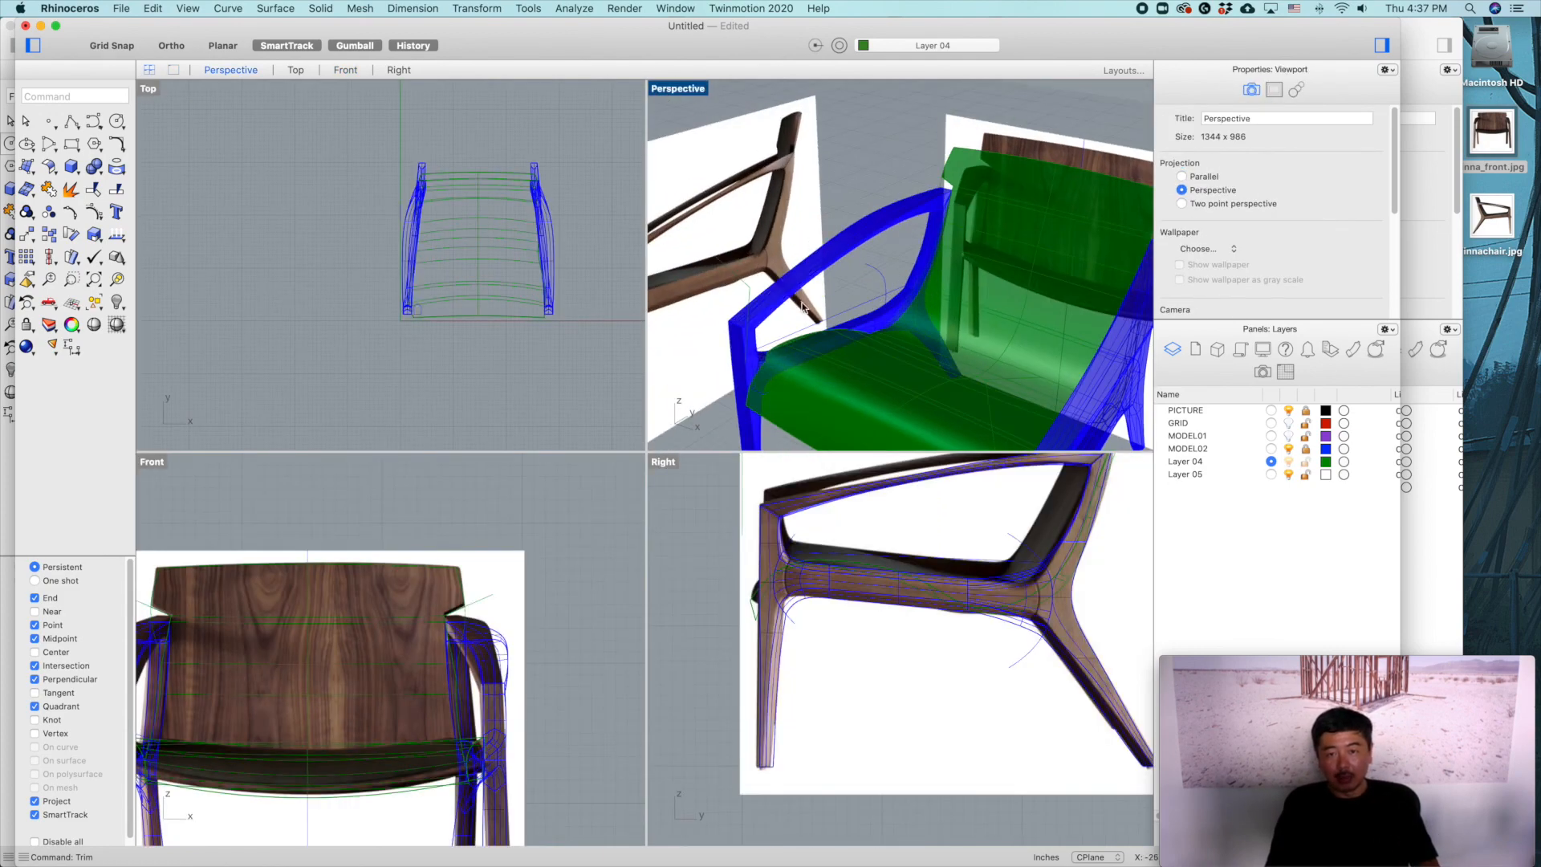
{"action": "scroll", "coordinate": [803, 307], "scroll_direction": "down", "scroll_amount": 5}
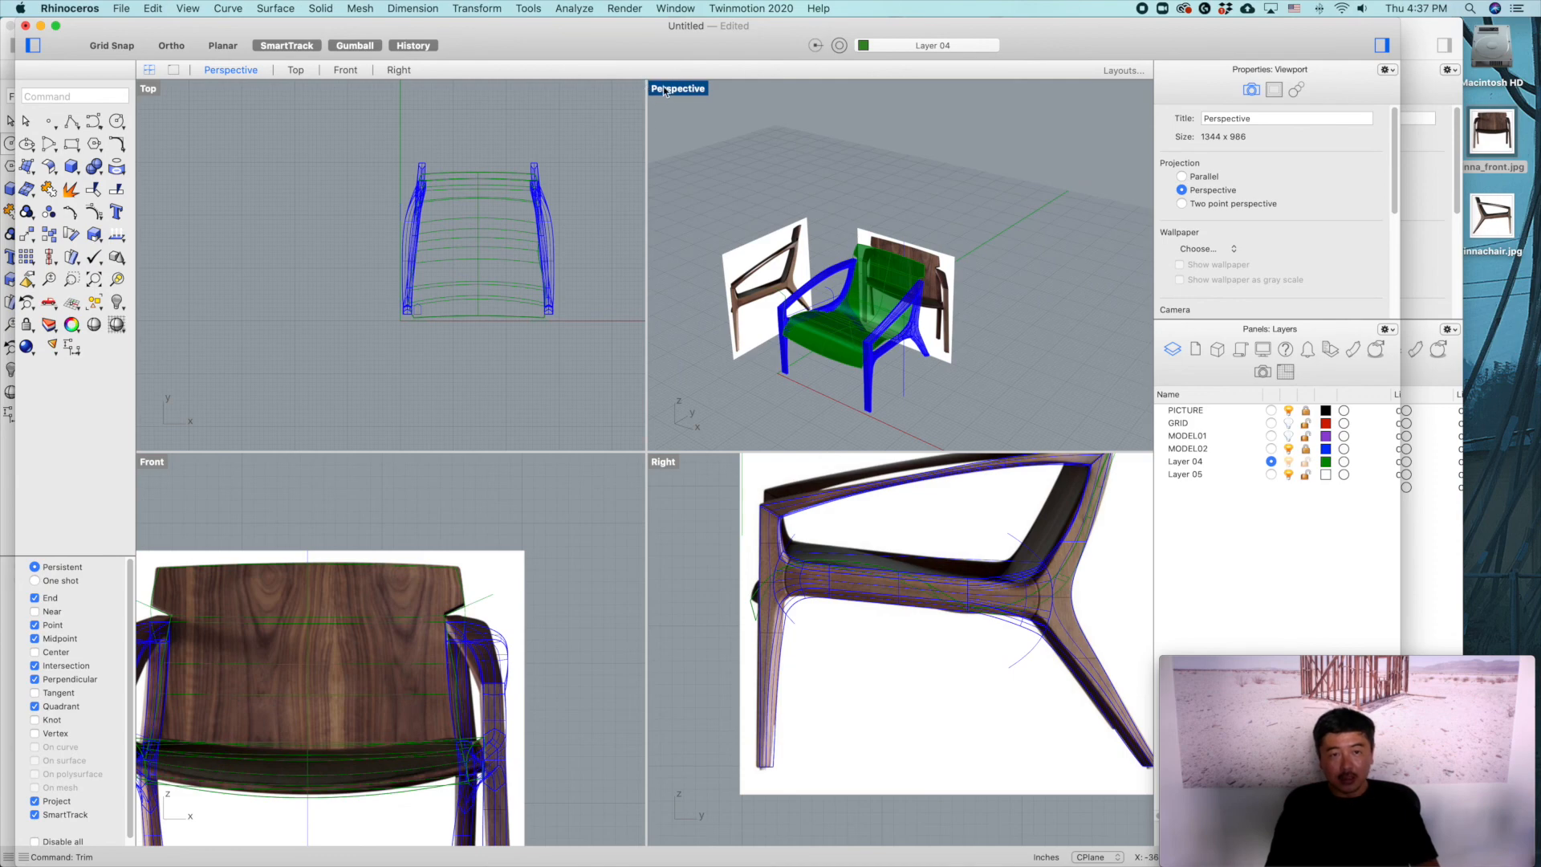
{"action": "double_click", "coordinate": [664, 89]}
Step: Offset the trimmed seat and back surface by 0.5 inches as a solid, using round corners and deleting the input surface
{"action": "right_click_drag", "start_coordinate": [565, 447], "coordinate": [575, 441]}
{"action": "scroll", "coordinate": [573, 545], "scroll_direction": "up", "scroll_amount": 4}
{"action": "right_click_drag", "start_coordinate": [572, 555], "coordinate": [649, 492]}
{"action": "left_click", "coordinate": [648, 491]}
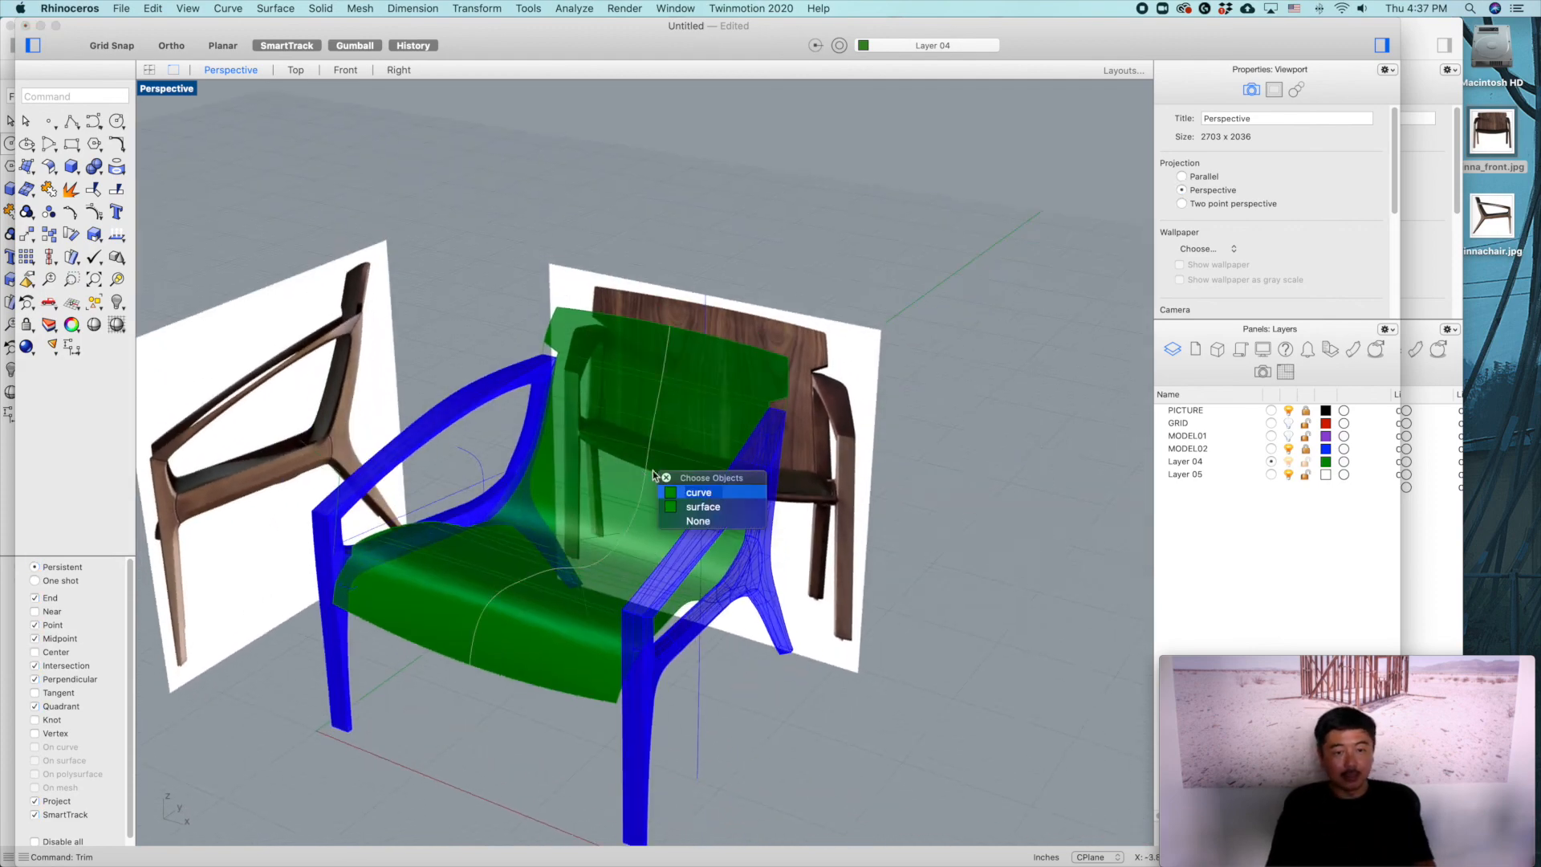
{"action": "left_click", "coordinate": [681, 509]}
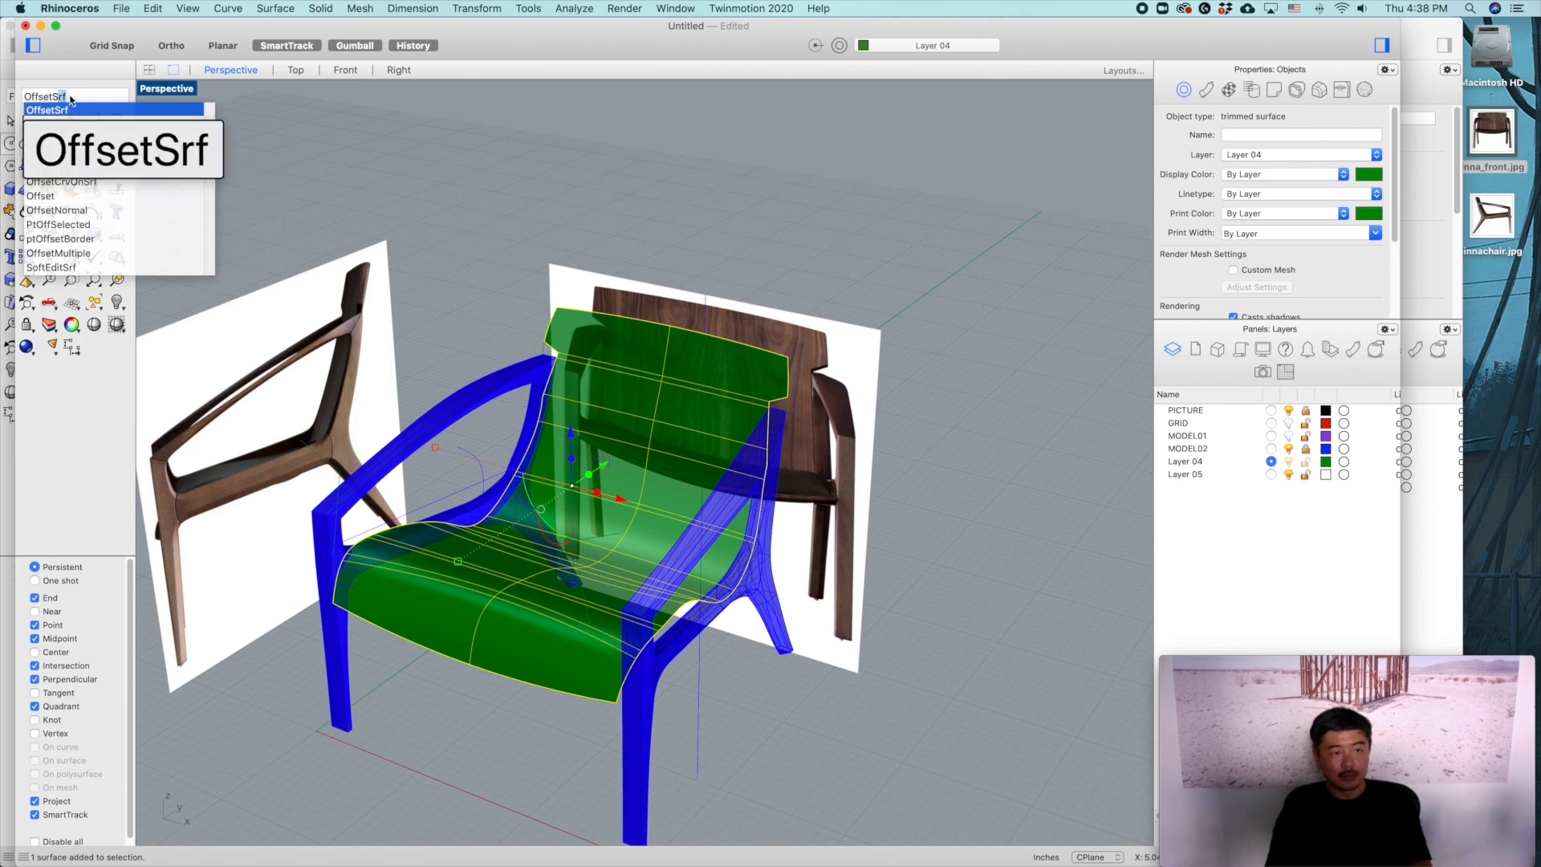
{"action": "key", "text": "Return"}
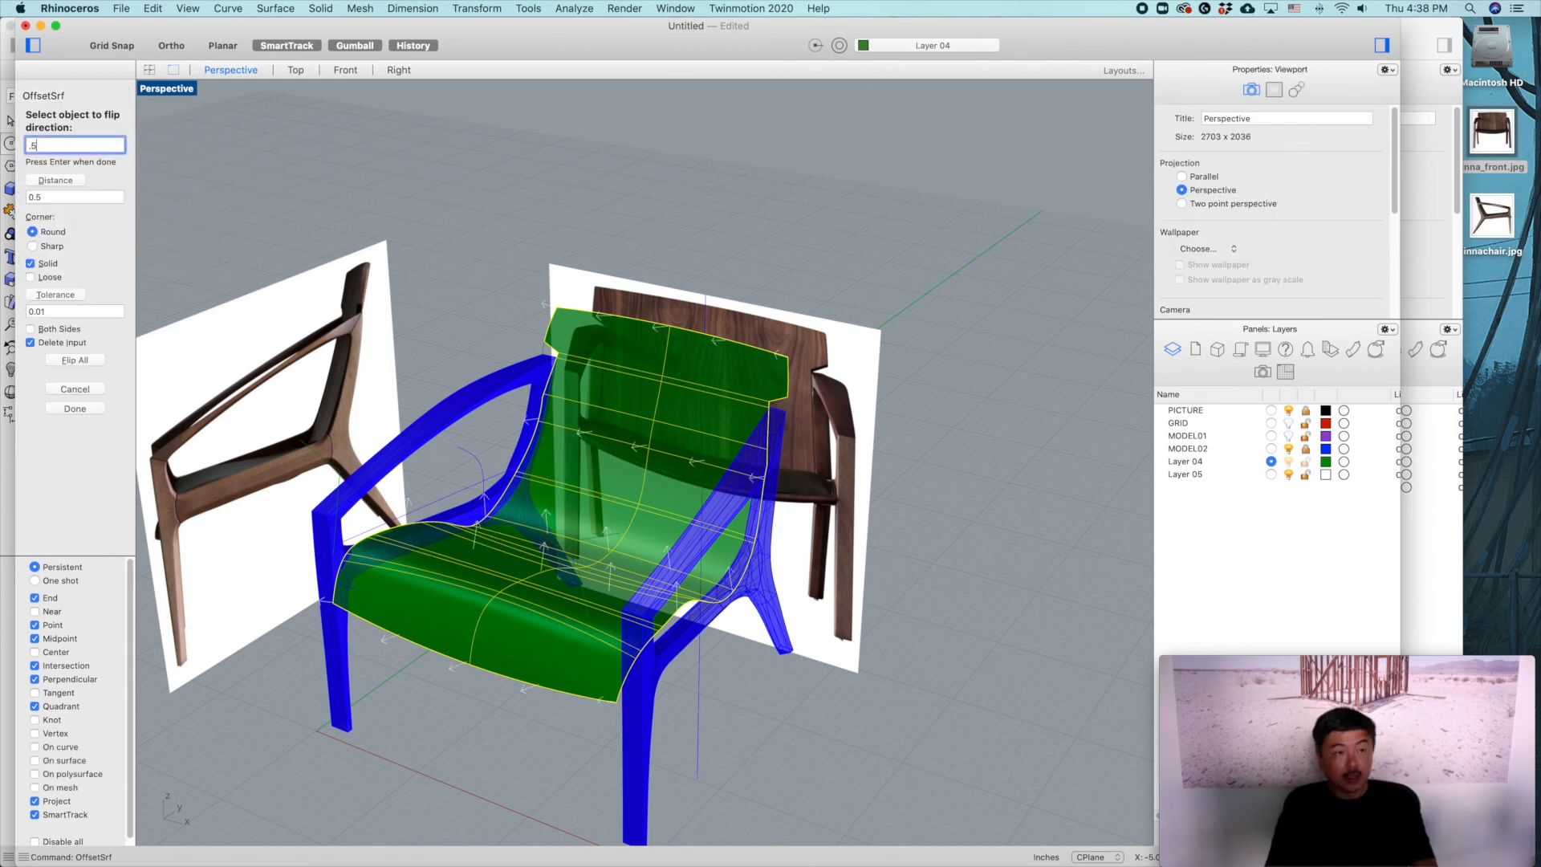
{"action": "key", "text": "Return"}
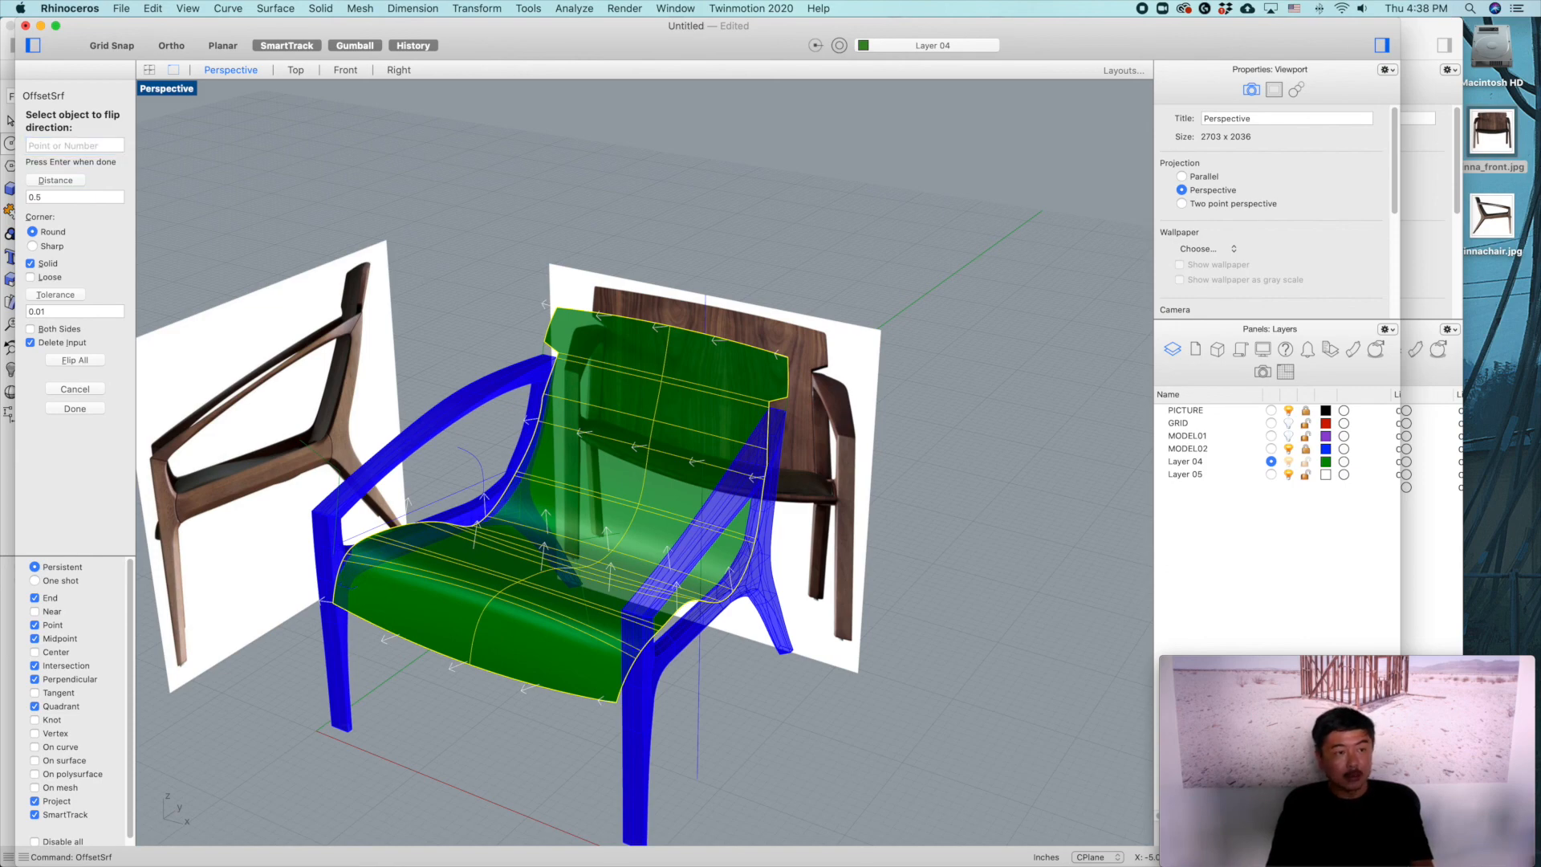
{"action": "key", "text": "Return"}
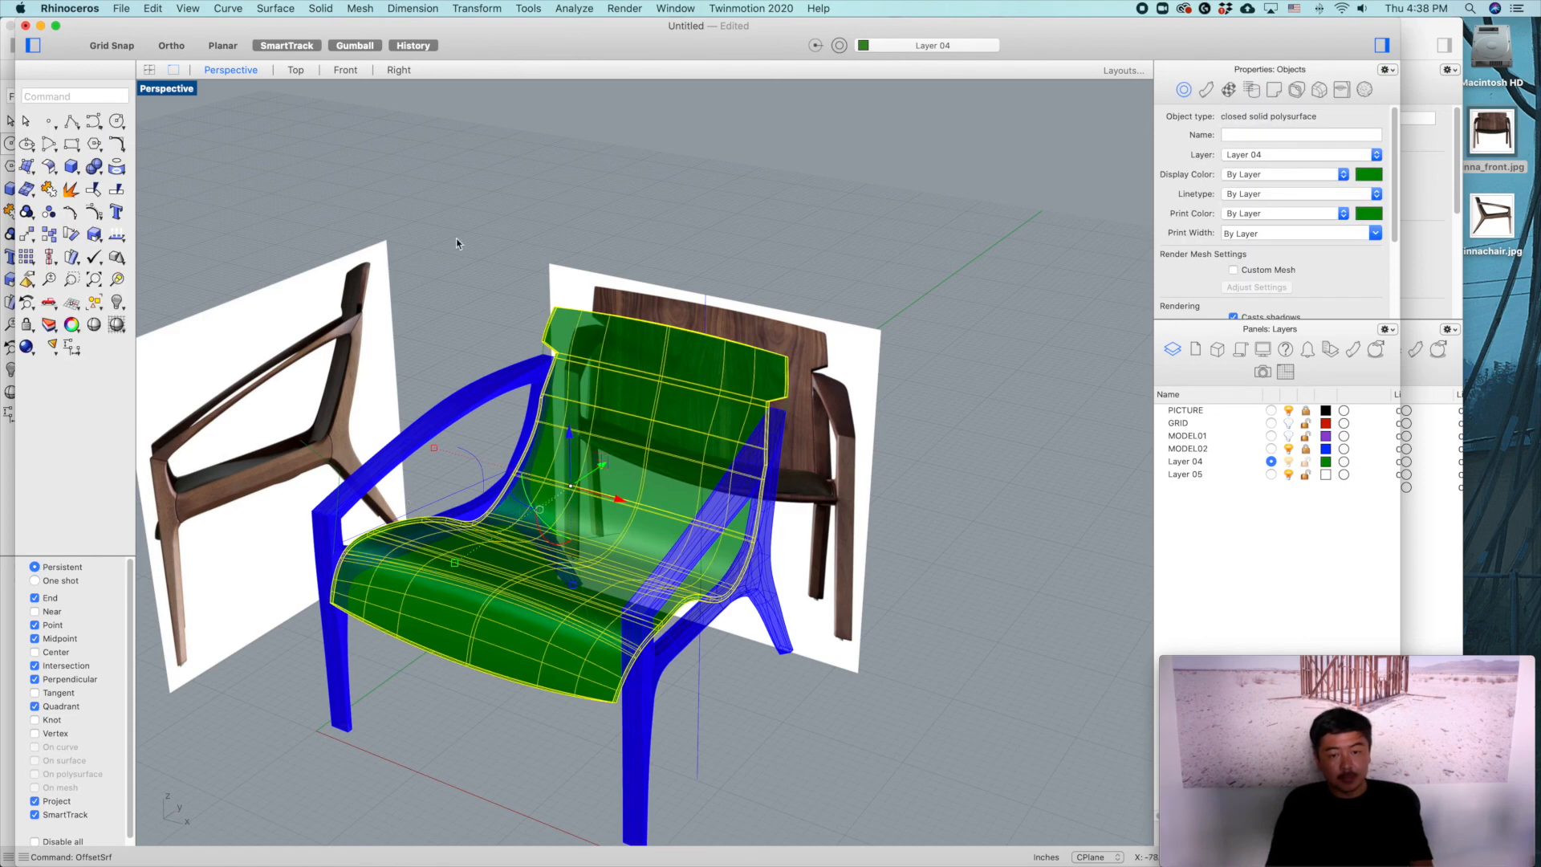
{"action": "left_click", "coordinate": [736, 188]}
Step: Hide the PICTURE layer so only the chair model is shown in the Perspective view
{"action": "right_click_drag", "start_coordinate": [690, 418], "coordinate": [698, 358]}
{"action": "scroll", "coordinate": [643, 450], "scroll_direction": "up", "scroll_amount": 5}
{"action": "right_click_drag", "start_coordinate": [598, 454], "coordinate": [785, 429]}
{"action": "scroll", "coordinate": [692, 435], "scroll_direction": "down", "scroll_amount": 5}
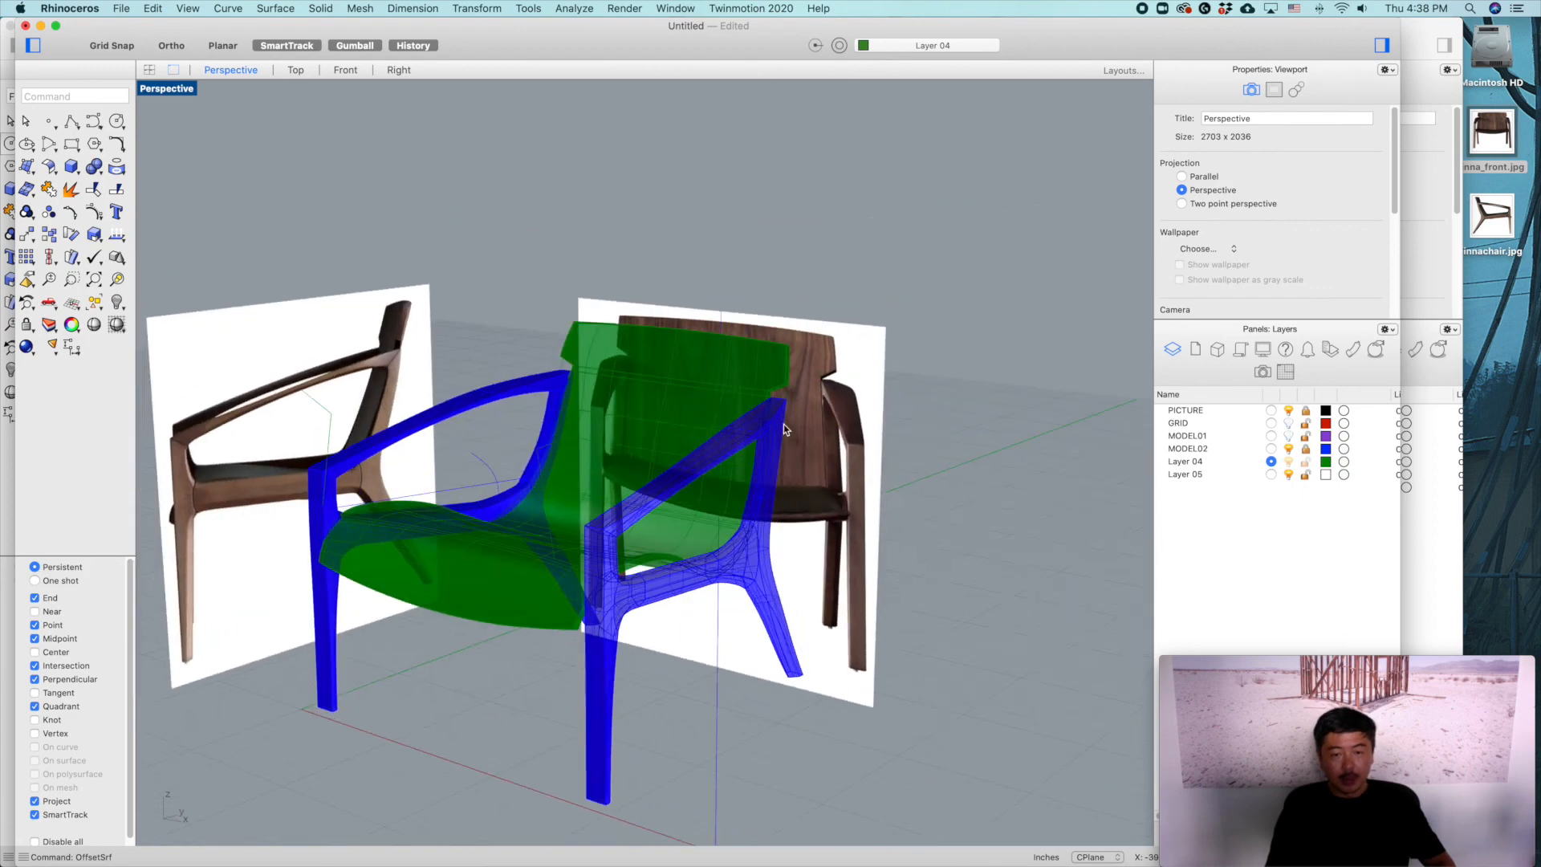
{"action": "left_click", "coordinate": [1288, 412]}
{"action": "right_click_drag", "start_coordinate": [591, 471], "coordinate": [594, 450]}
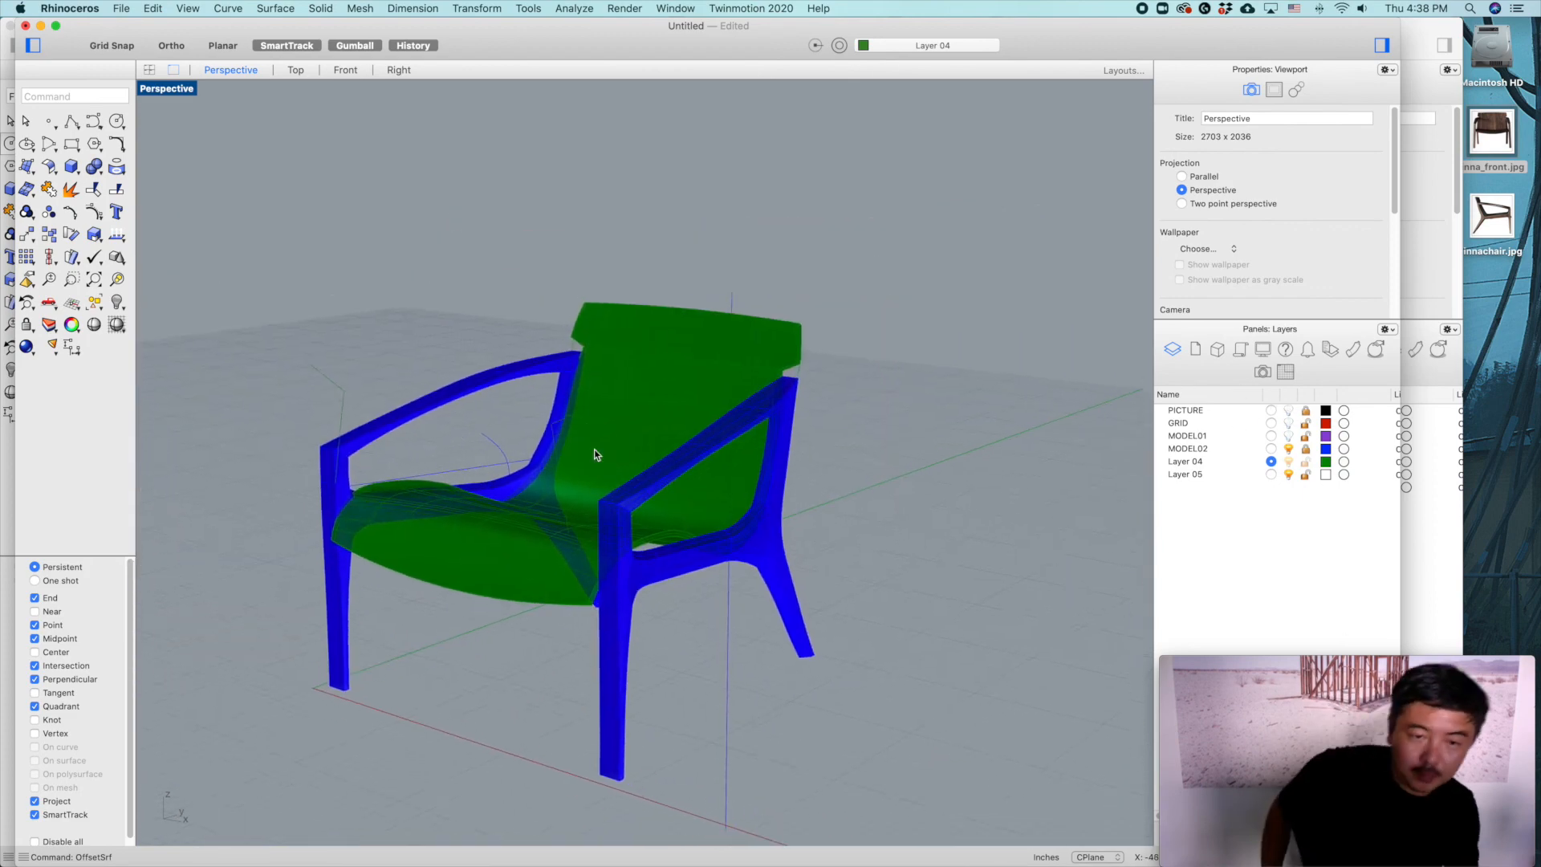
Step: Set the Perspective view to Rendered display mode and inspect the chair from the front and side
{"action": "left_click", "coordinate": [161, 88]}
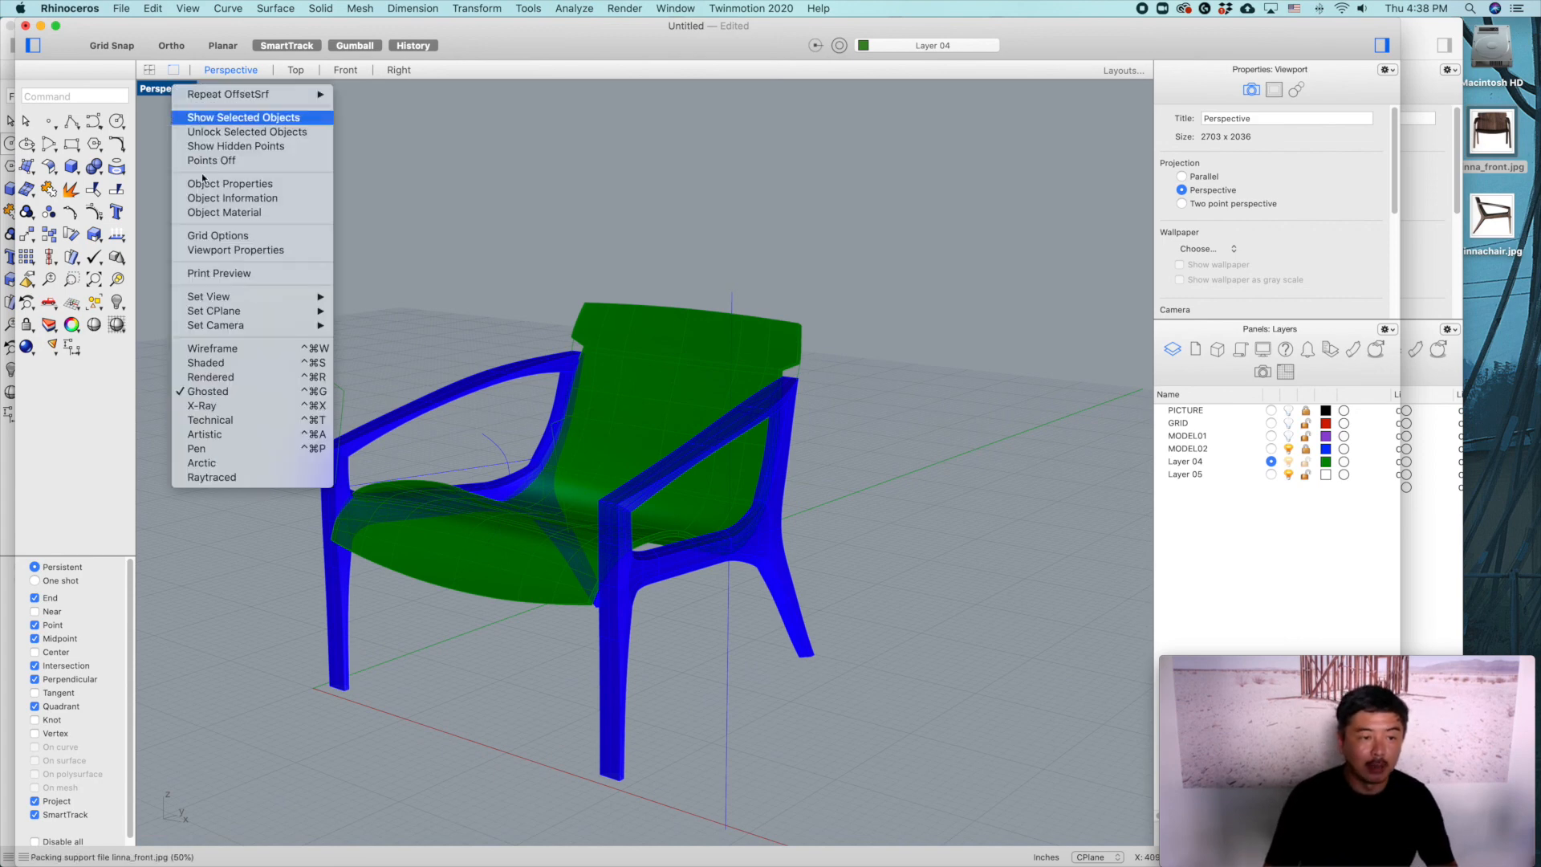
{"action": "left_click", "coordinate": [225, 377]}
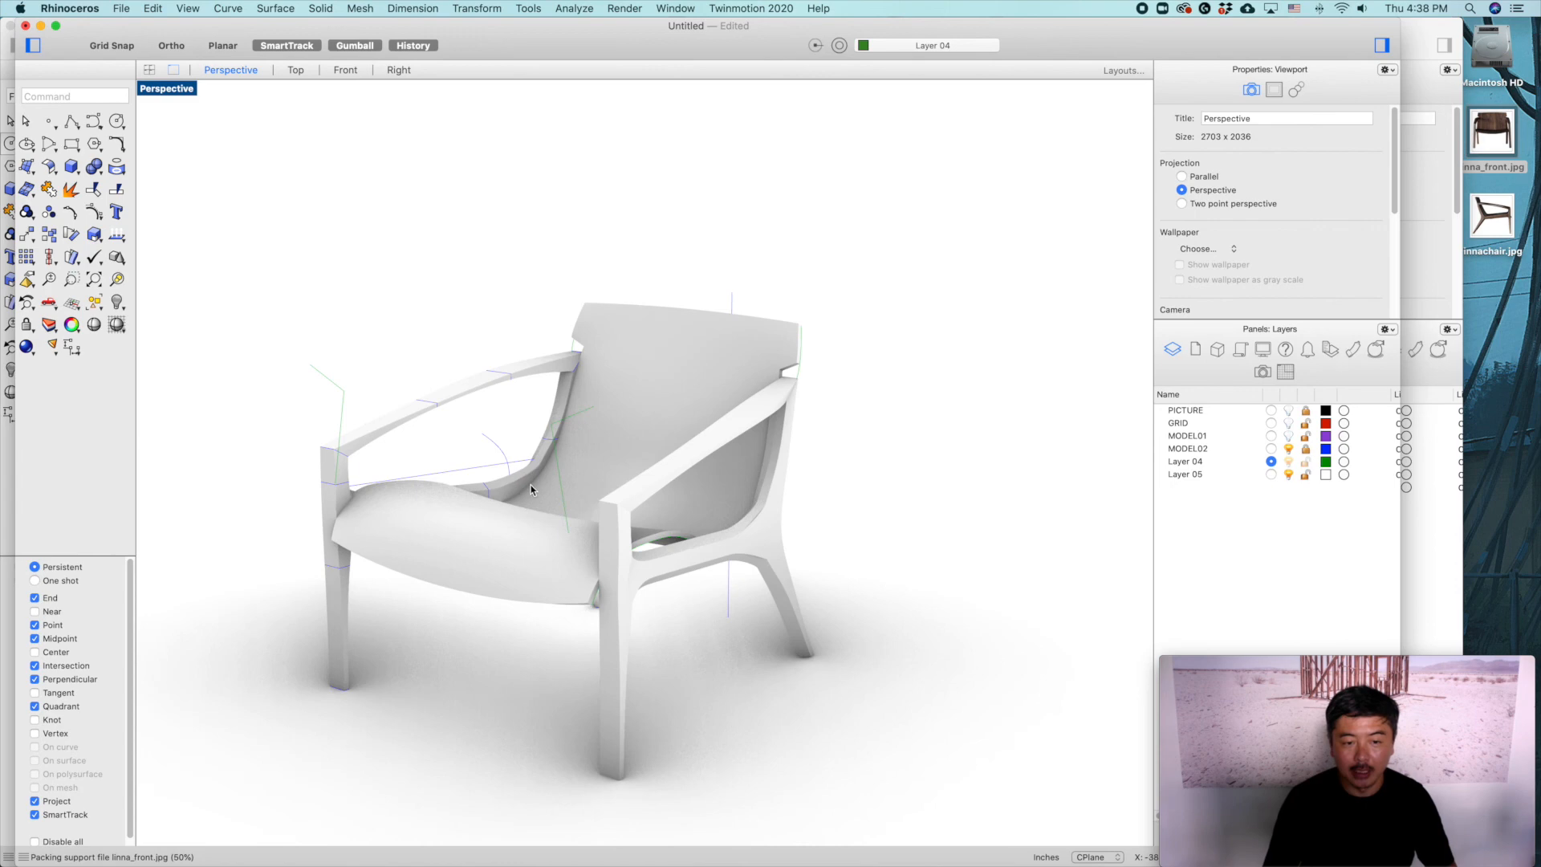
{"action": "right_click_drag", "start_coordinate": [531, 485], "coordinate": [614, 488]}
{"action": "right_click_drag", "start_coordinate": [740, 498], "coordinate": [671, 498], "text": "shift"}
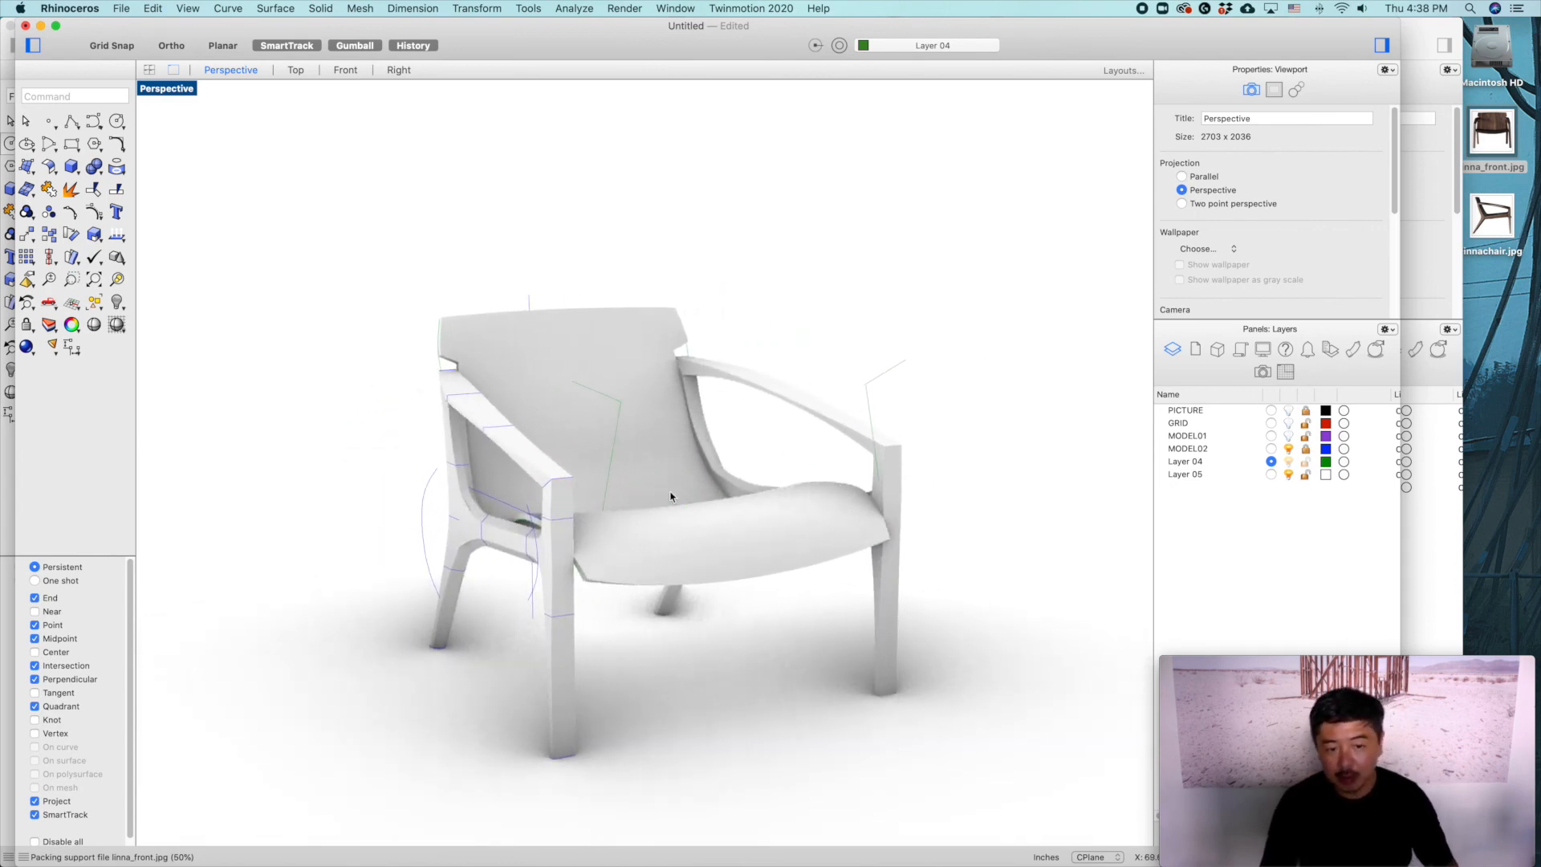
{"action": "right_click_drag", "start_coordinate": [787, 518], "coordinate": [855, 587]}
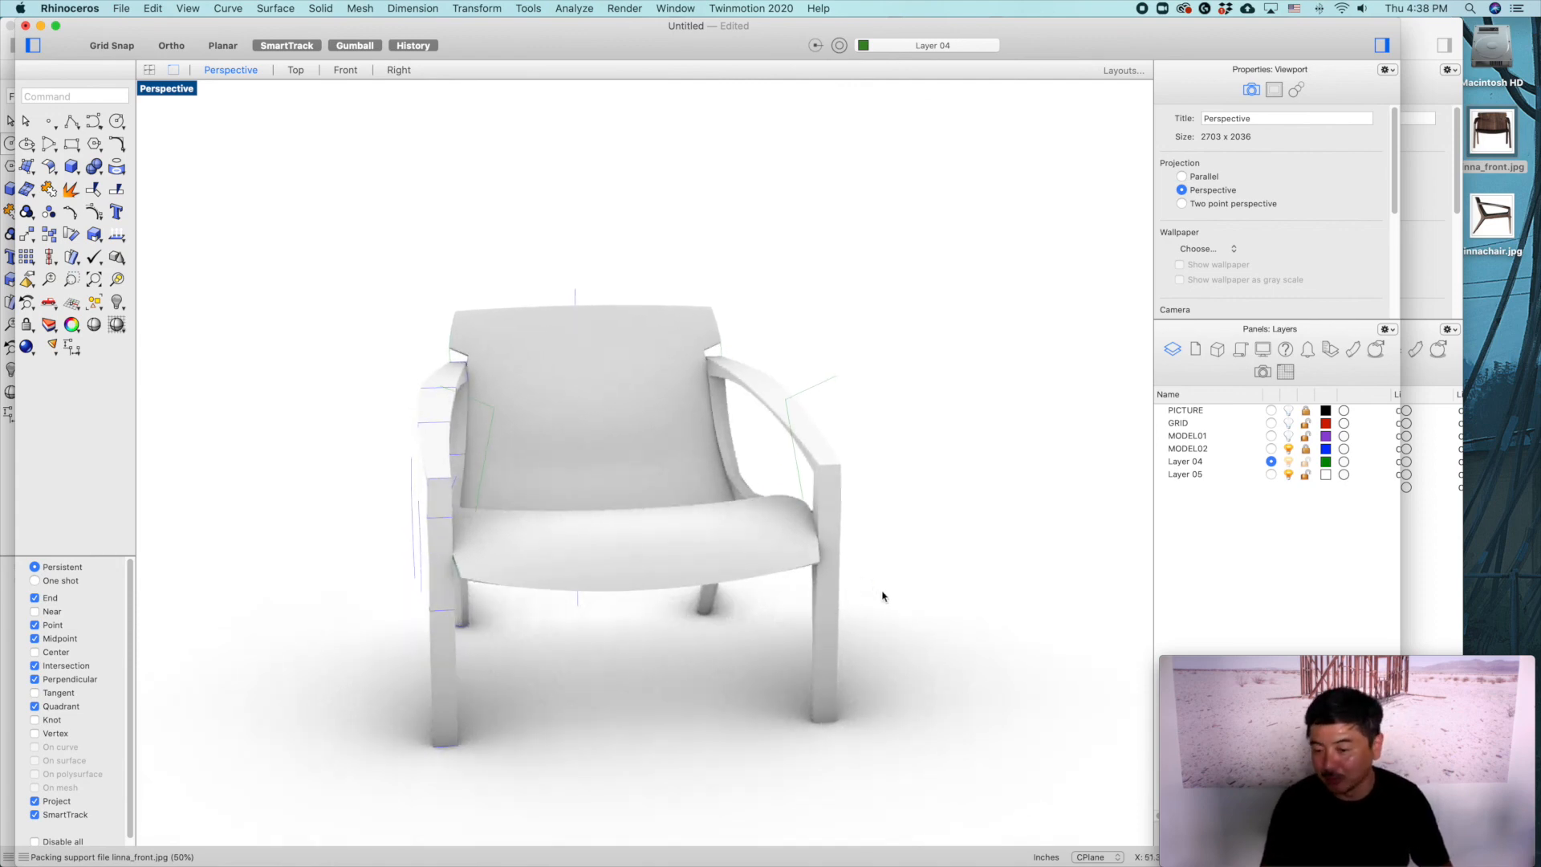
{"action": "mouse_move", "coordinate": [878, 590]}
{"action": "right_mouse_down"}
{"action": "mouse_move", "coordinate": [774, 567]}
{"action": "mouse_move", "coordinate": [865, 588]}
{"action": "right_mouse_up"}
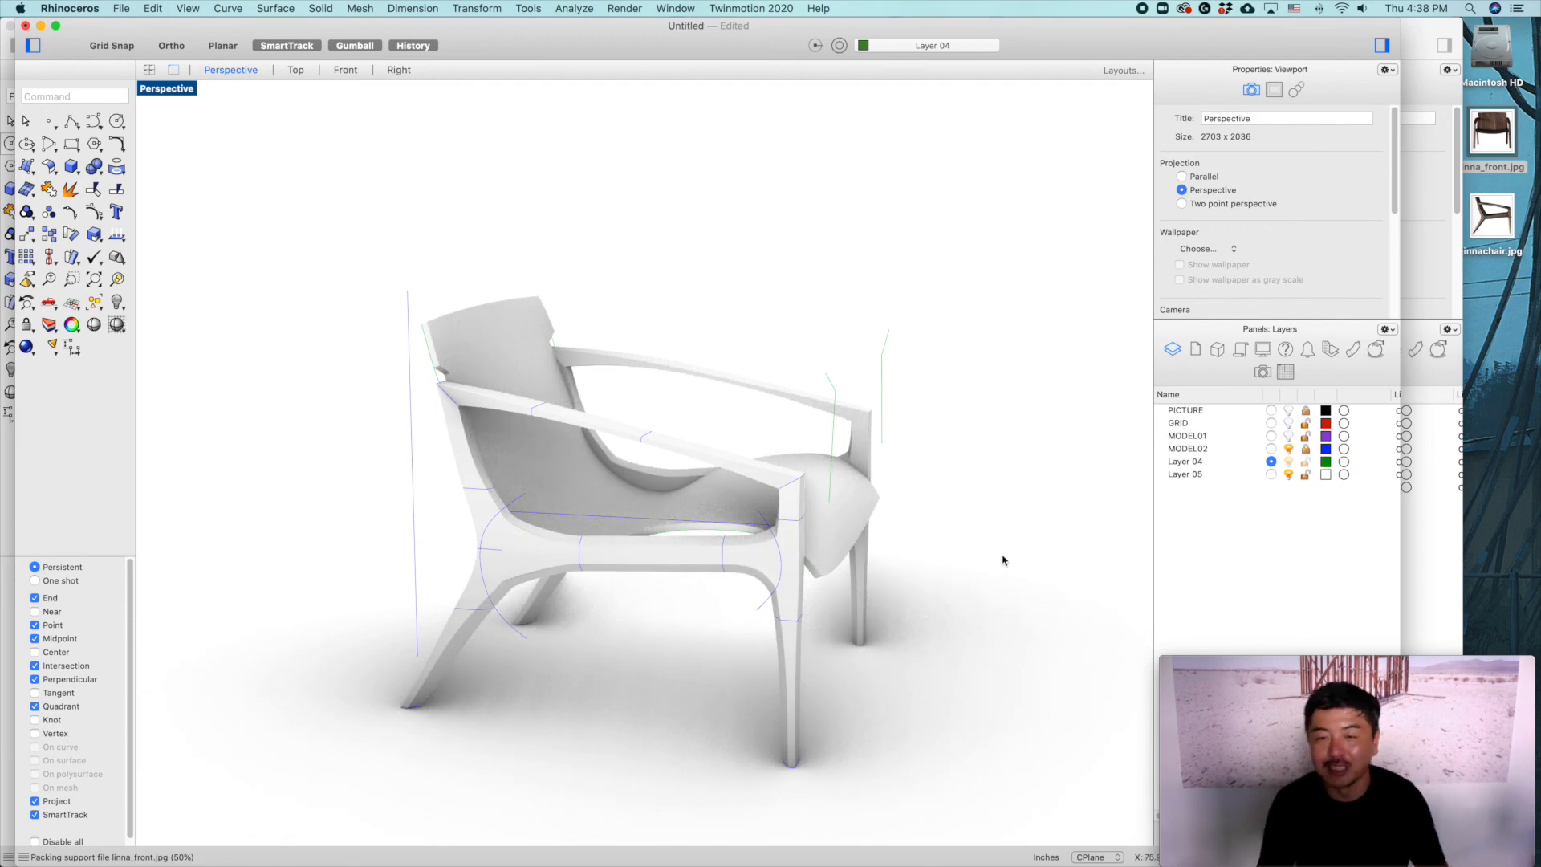
{"action": "mouse_move", "coordinate": [1252, 724]}
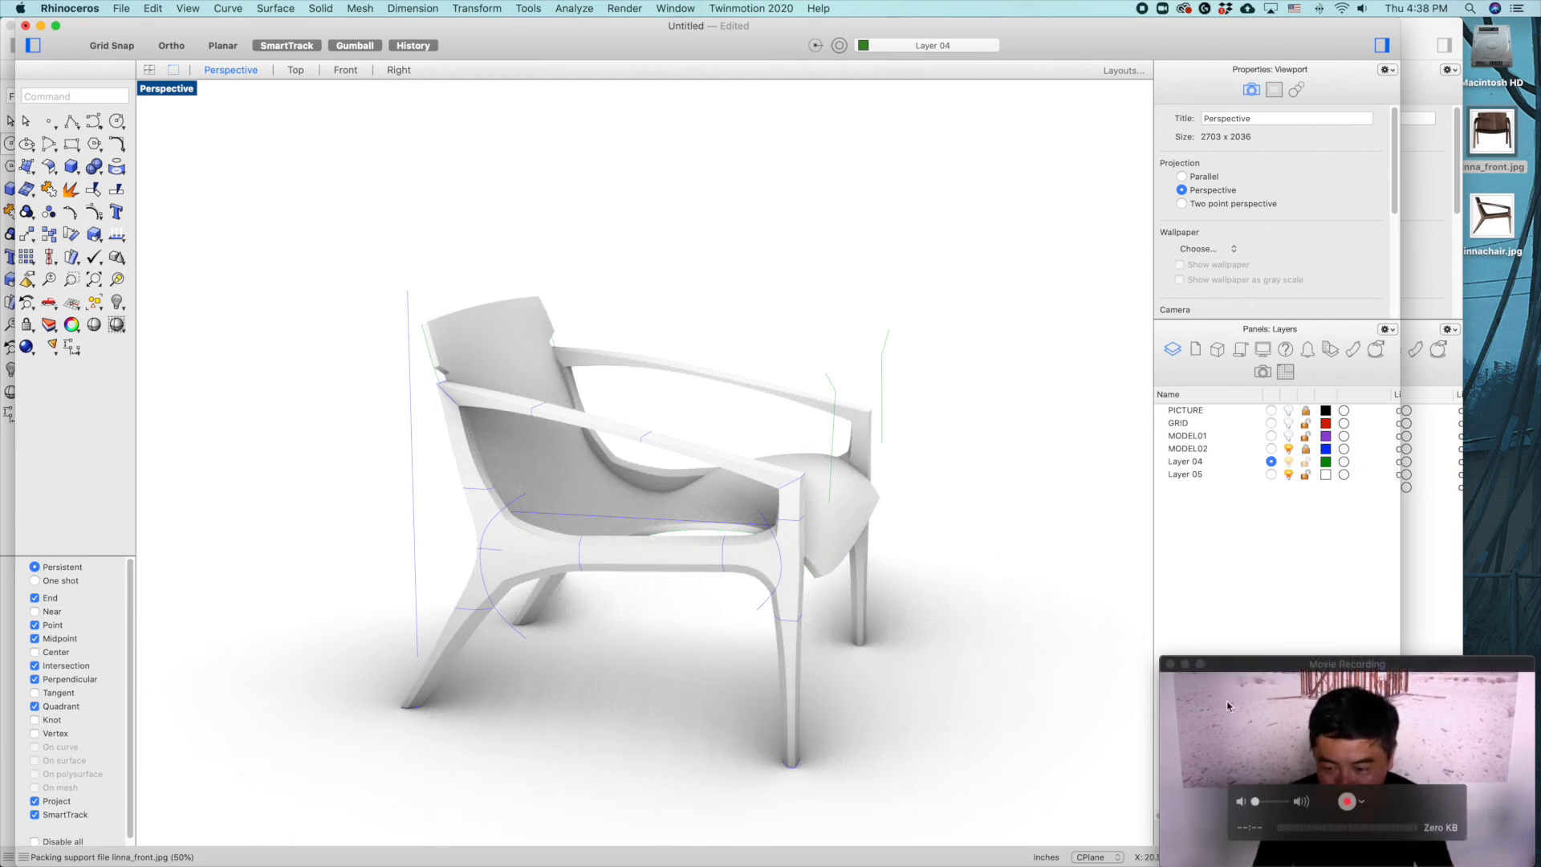